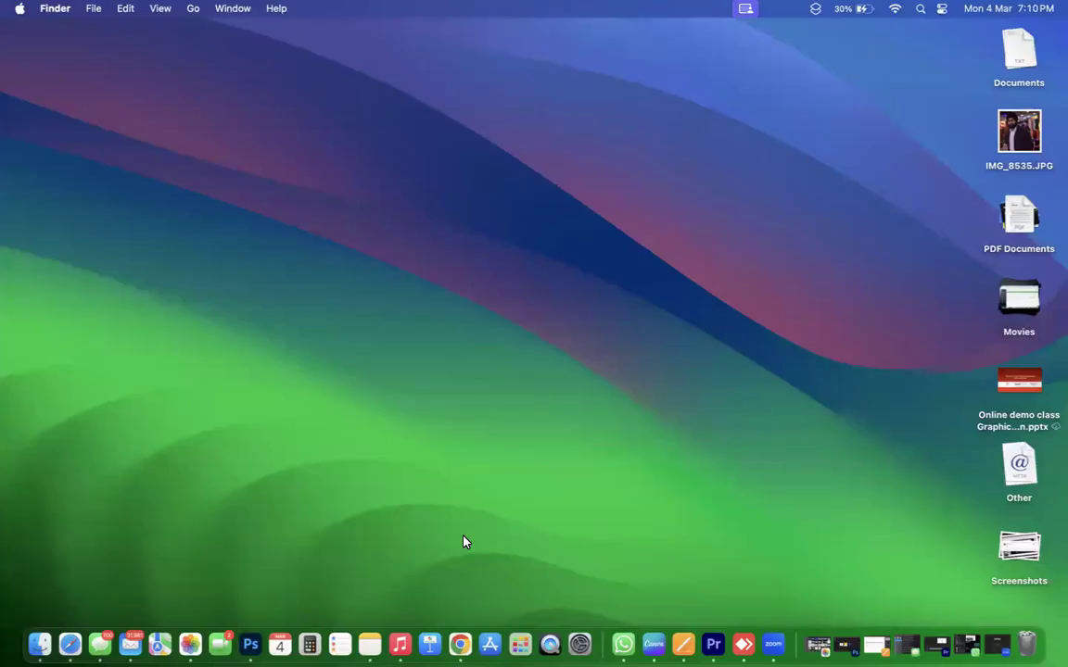
# Bring Chrome to the front and flip from the Course Builder tab back to the Zoom tab.
pyautogui.click(461, 630)
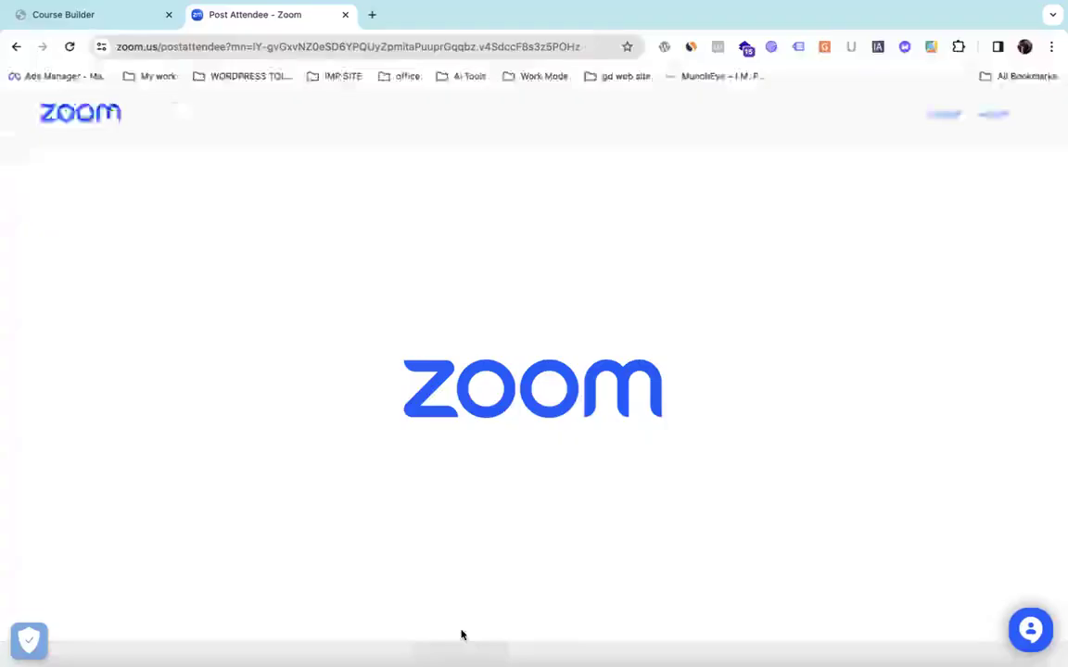
pyautogui.click(96, 17)
pyautogui.click(316, 19)
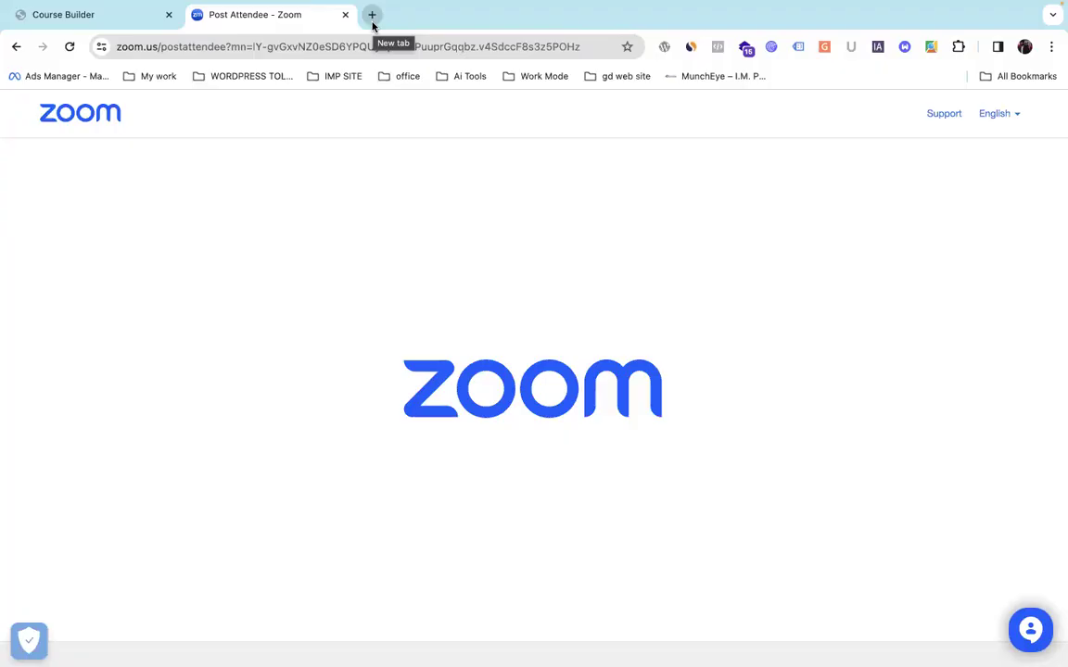
# Open a new tab and search Google for 'tshirt'.
pyautogui.click(372, 15)
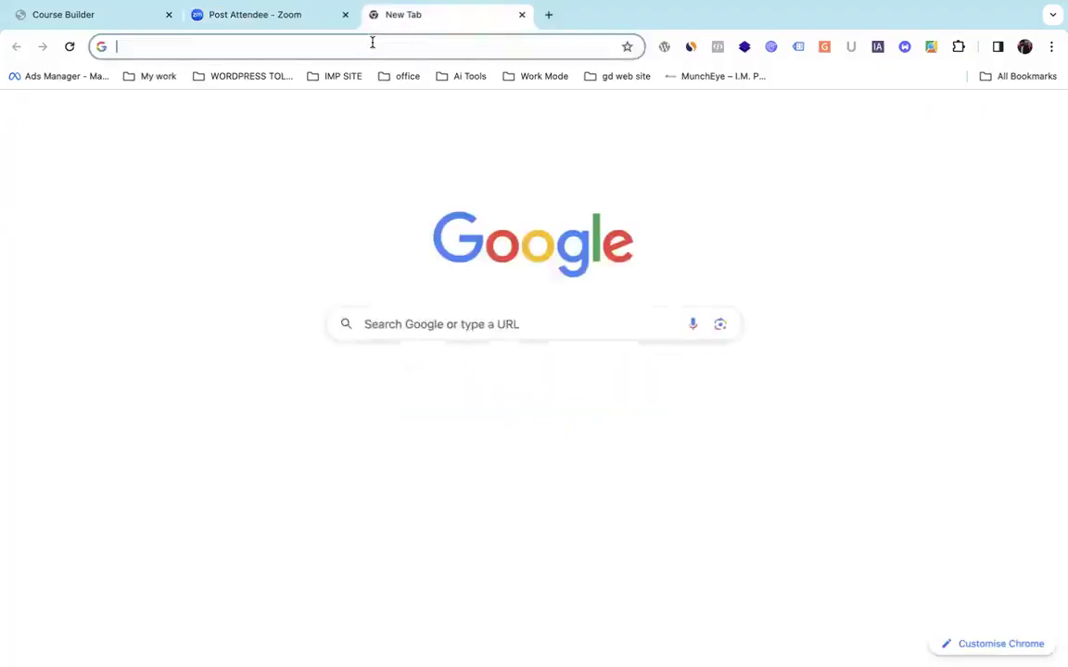
pyautogui.click(372, 42)
pyautogui.write('t')
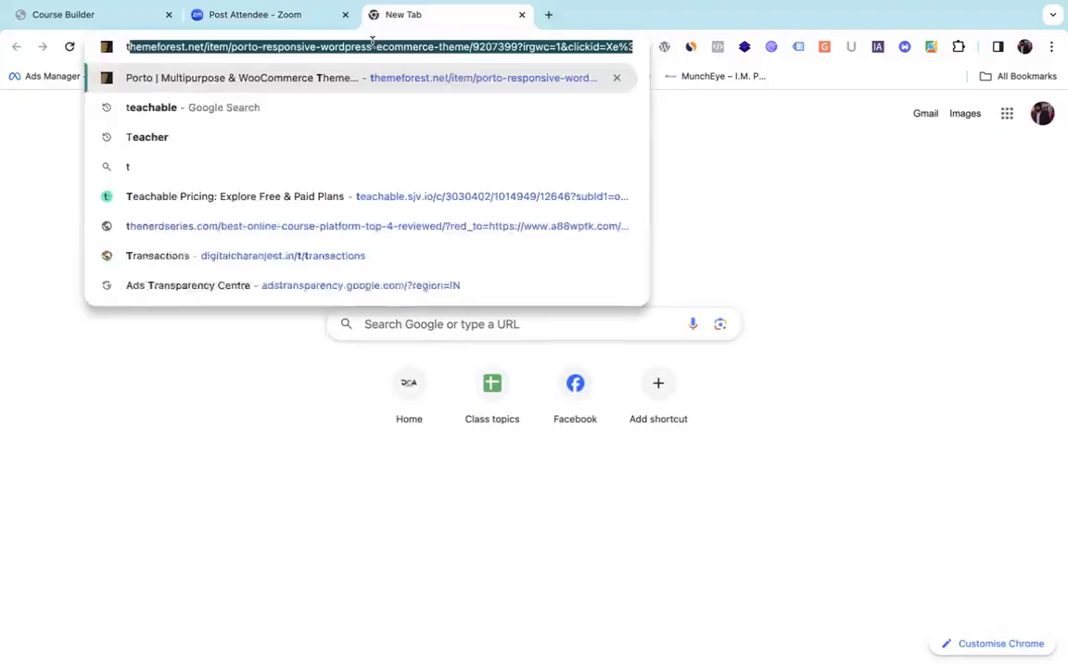
pyautogui.press('BackSpace')
pyautogui.press('BackSpace')
pyautogui.write('T')
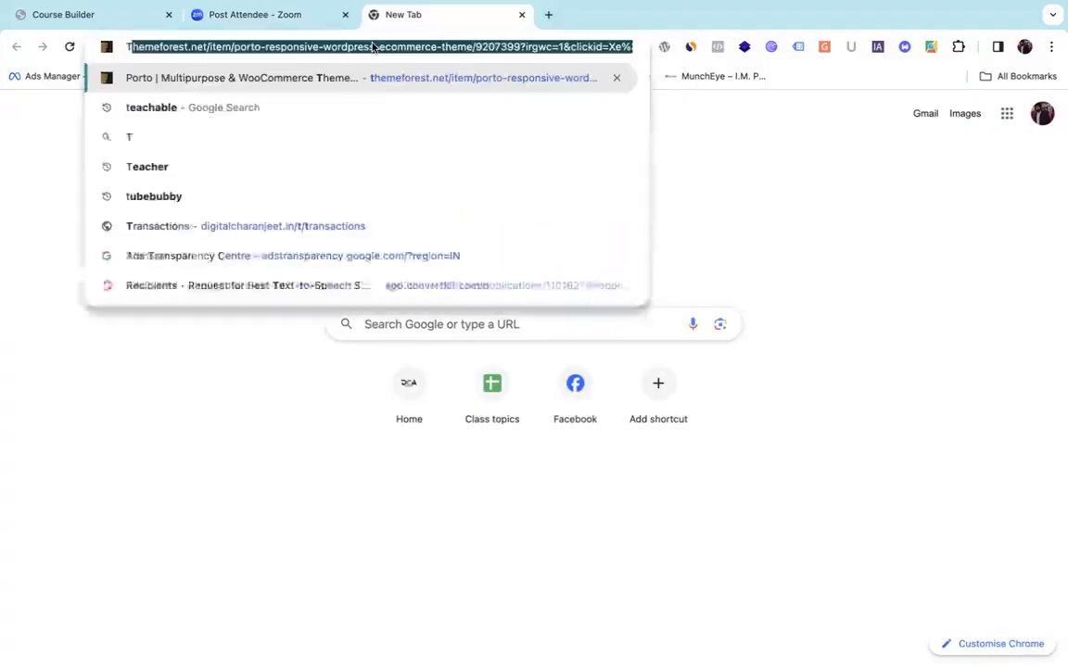
pyautogui.write('shiseke')
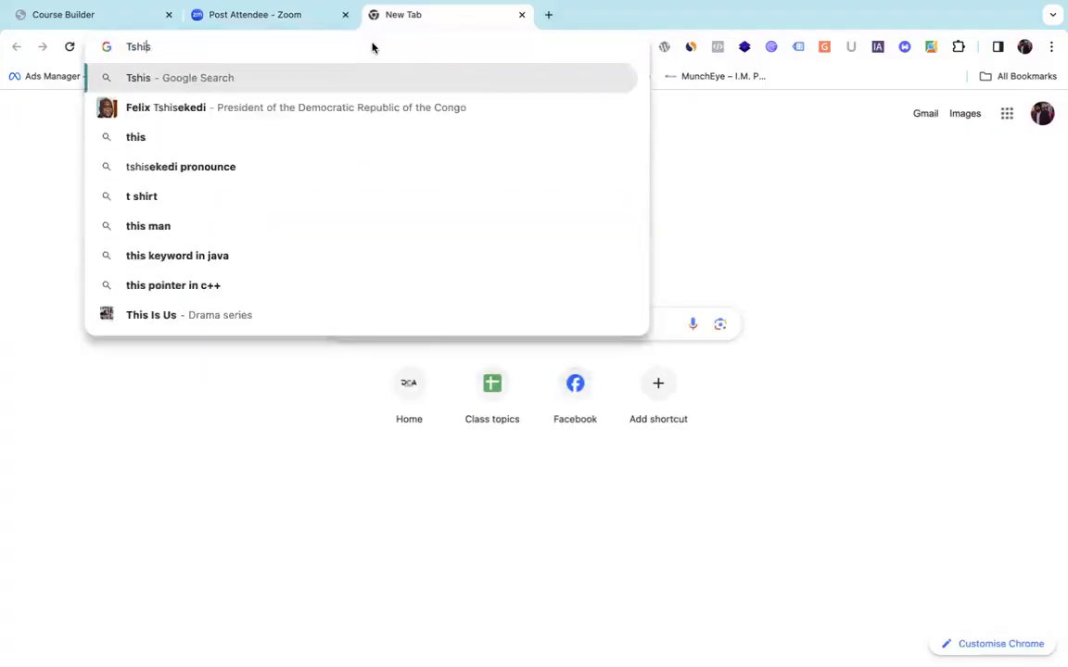
pyautogui.press('BackSpace')
pyautogui.press('BackSpace')
pyautogui.press('BackSpace')
pyautogui.press('BackSpace')
pyautogui.press('BackSpace')
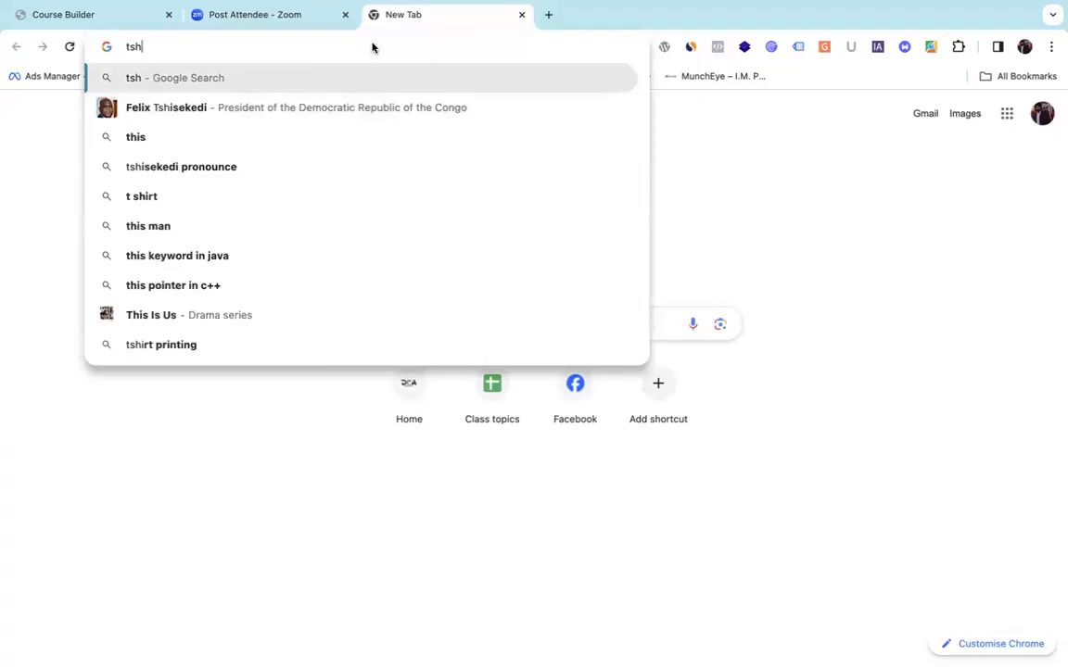
pyautogui.write('irt')
pyautogui.press('Return')
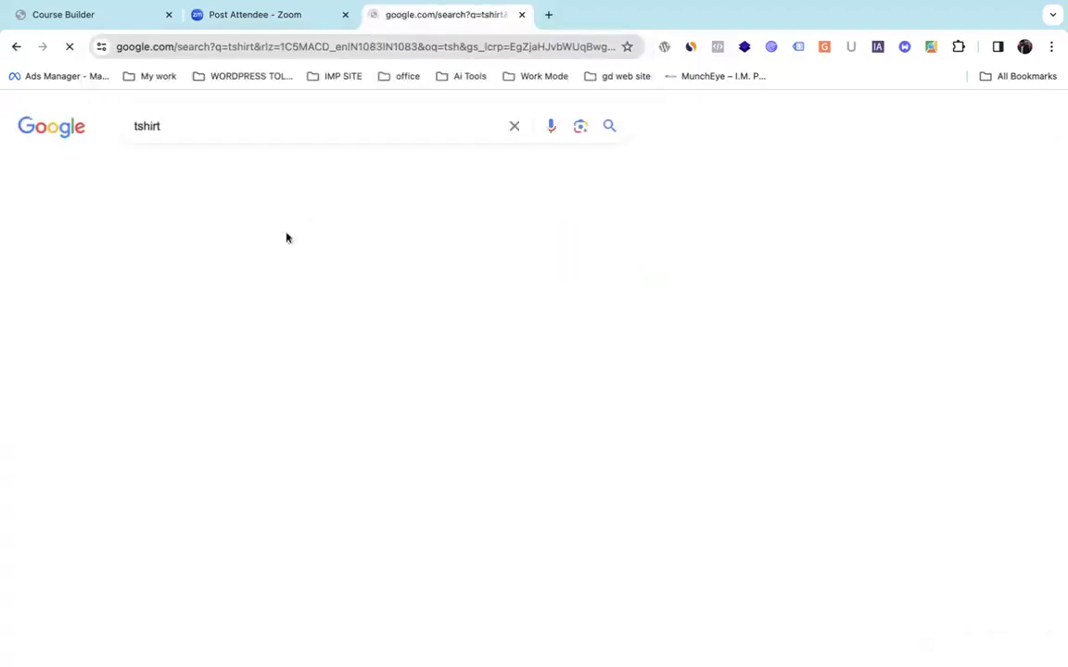
# Replace the query with 'coffee' and run the 'coffee mug' suggestion.
pyautogui.moveTo(294, 370)
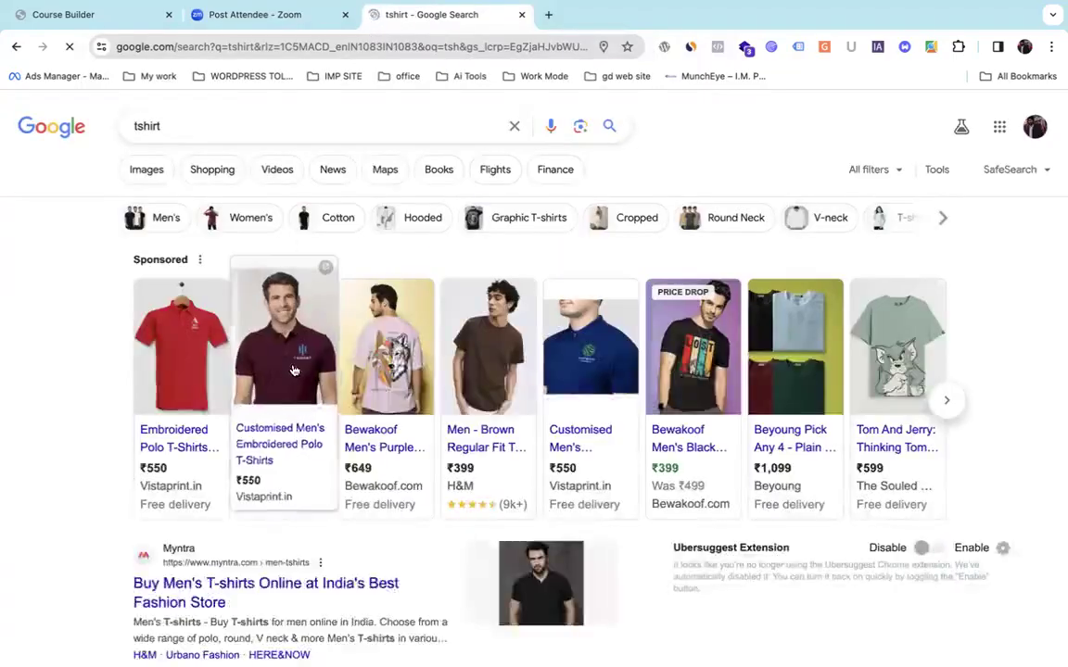
pyautogui.scroll(2, 294, 370)
pyautogui.scroll(5, 294, 370)
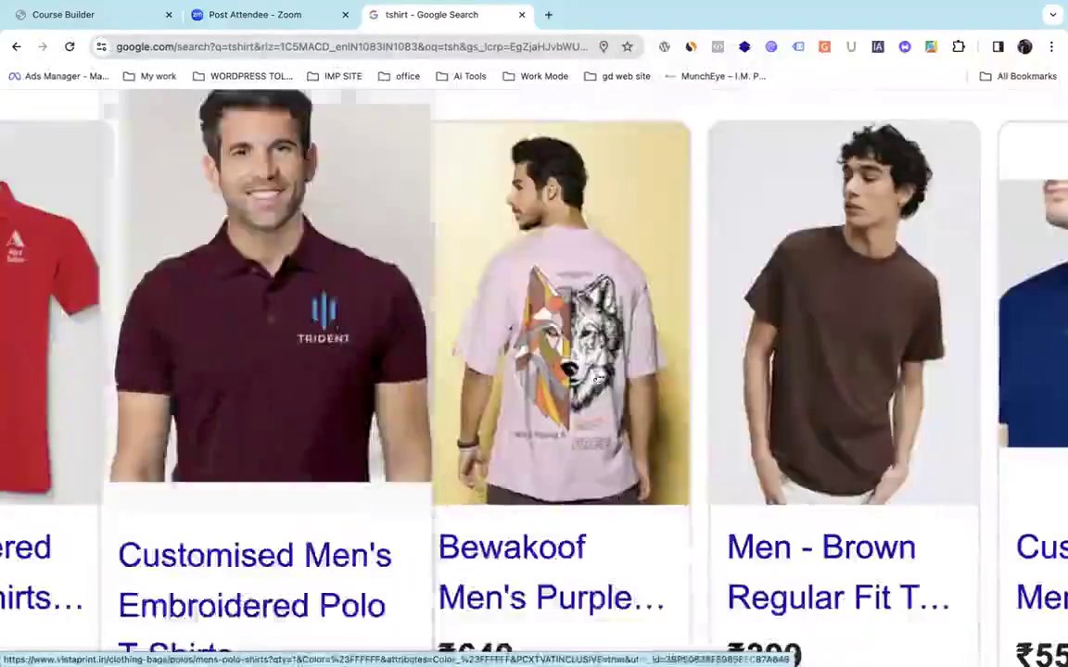
pyautogui.scroll(-7, 838, 284)
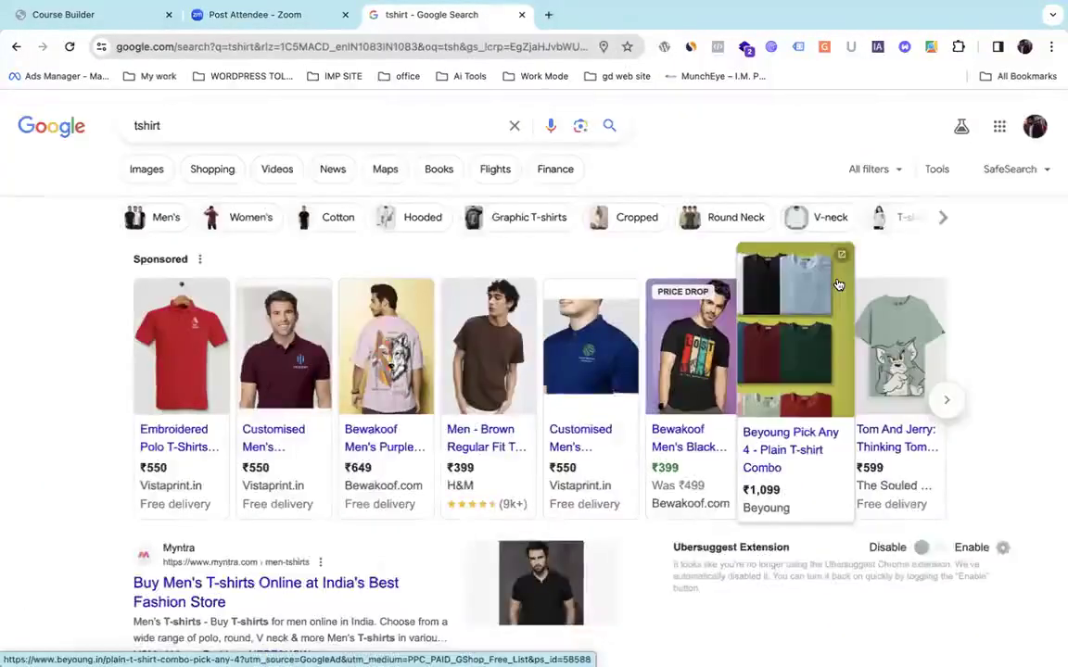
pyautogui.doubleClick(287, 121)
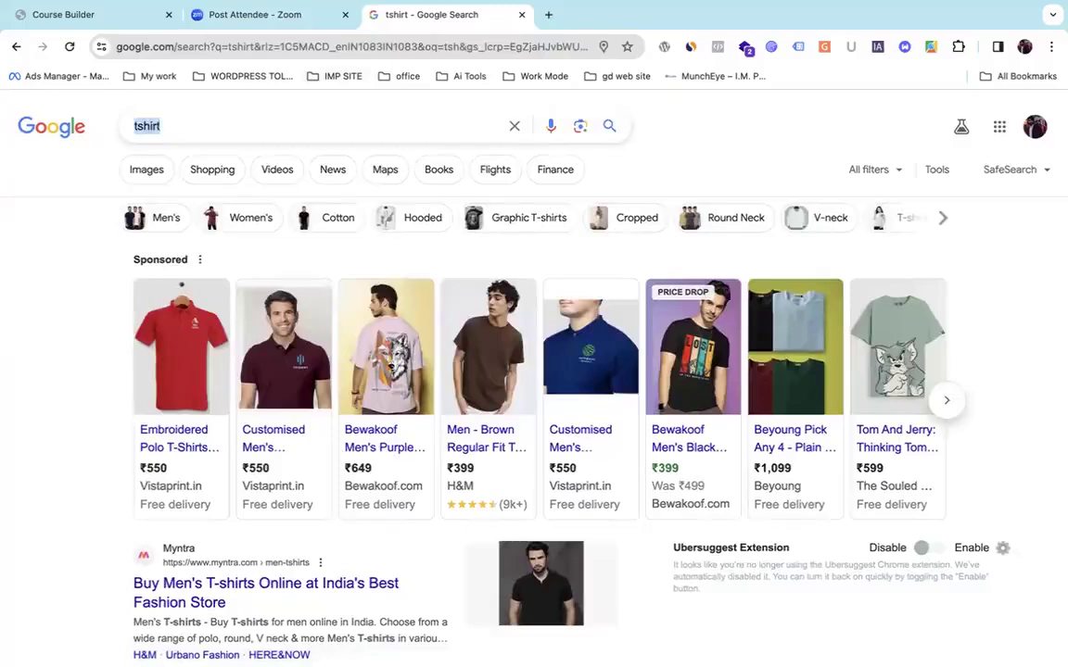
pyautogui.press('BackSpace')
pyautogui.write('coffi')
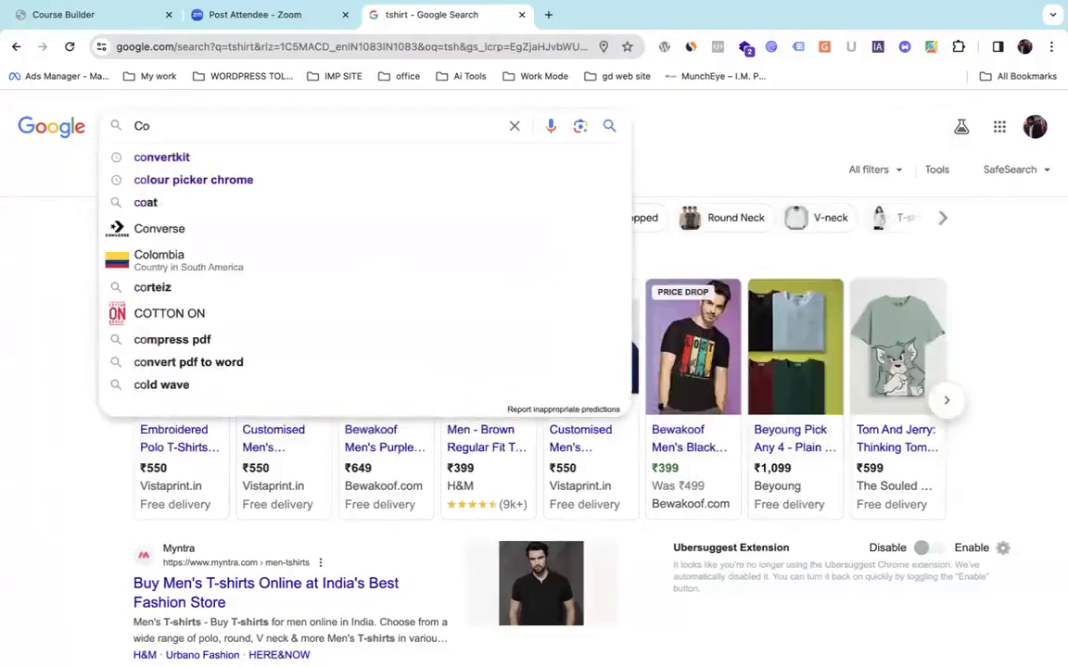
pyautogui.press('BackSpace')
pyautogui.write('e')
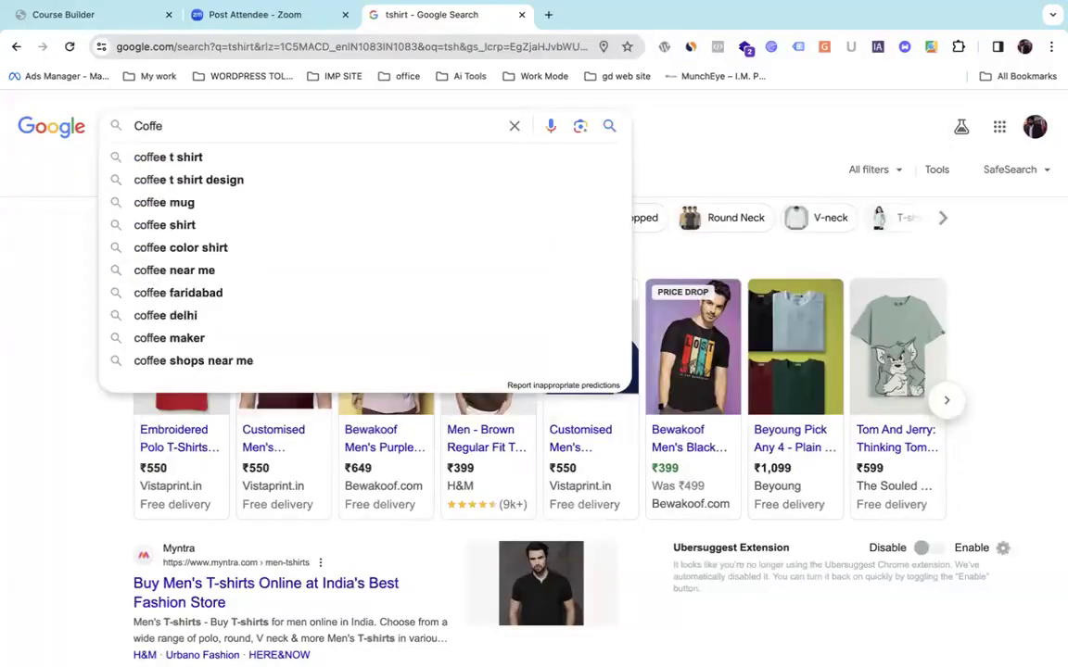
pyautogui.press('Down')
pyautogui.press('Down')
pyautogui.press('Down')
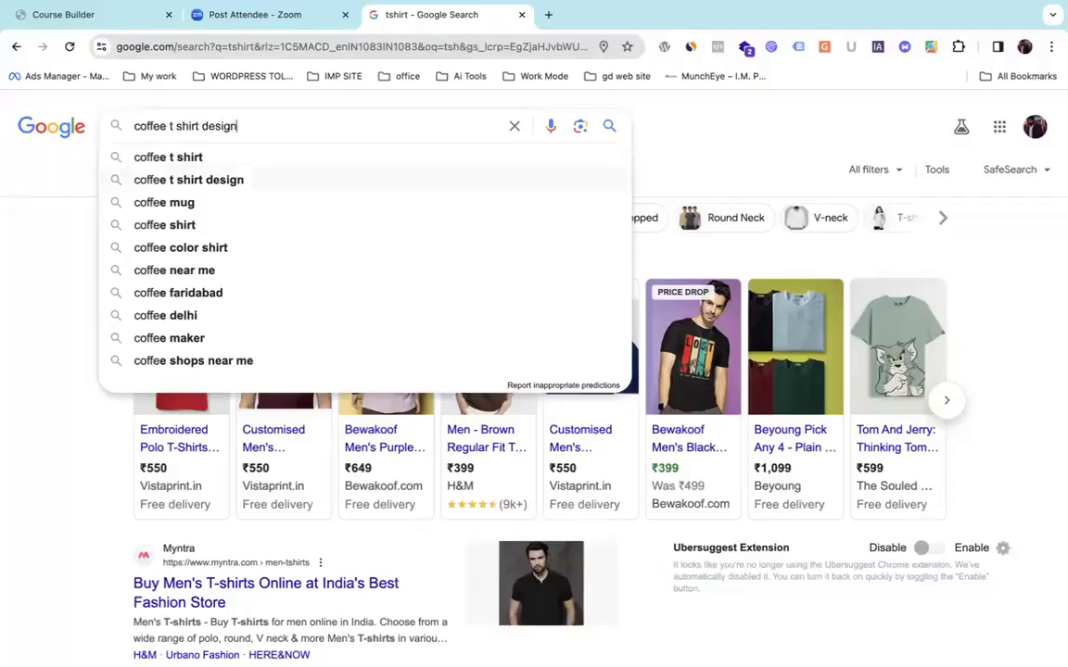
pyautogui.press('Return')
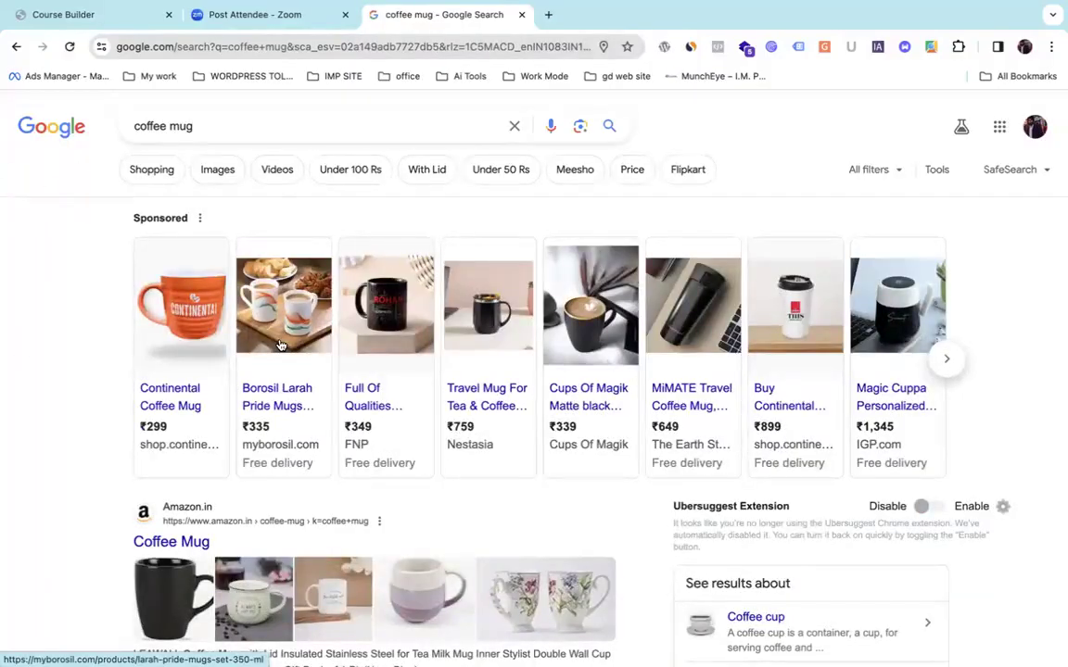
# Switch to Images results for coffee mug and preview the FRIENDS mug.
pyautogui.click(232, 176)
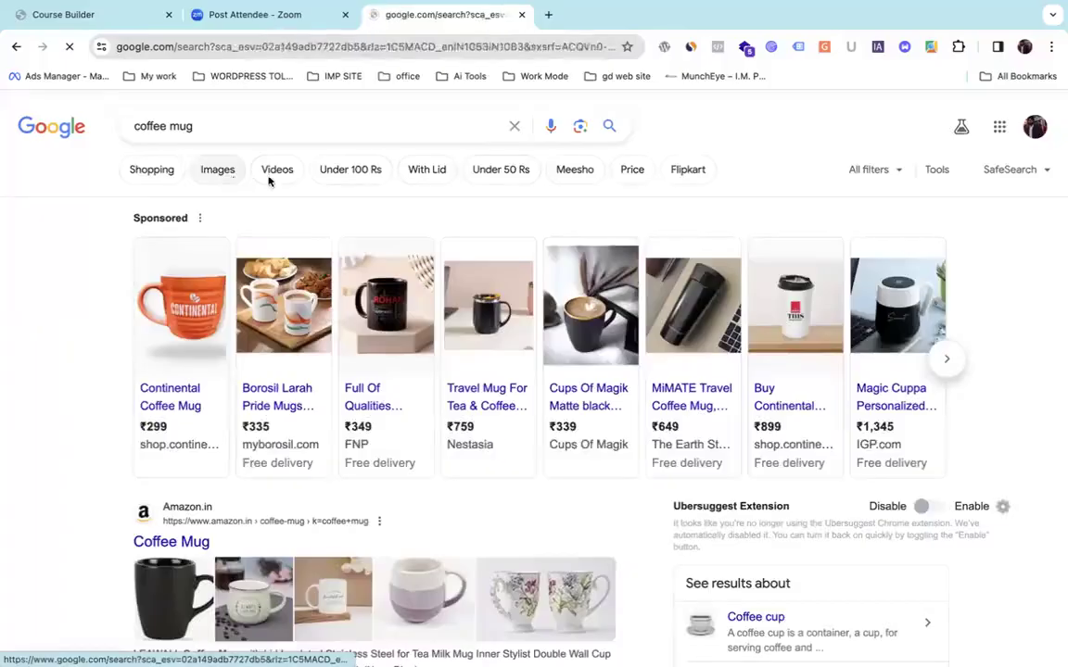
pyautogui.scroll(-2, 278, 184)
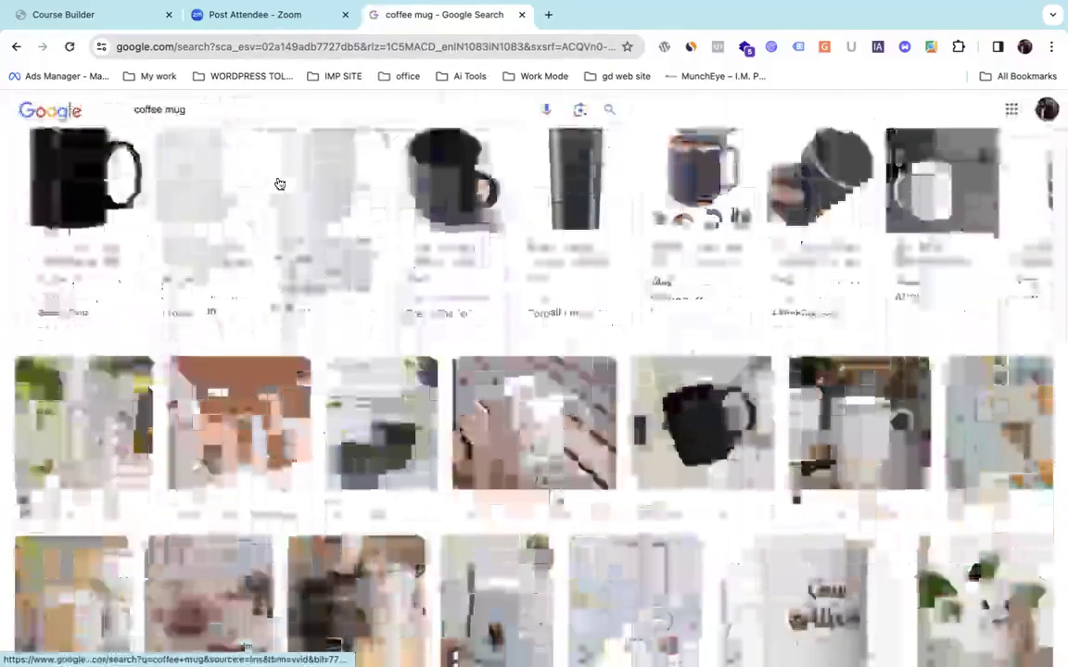
pyautogui.scroll(-2, 278, 184)
pyautogui.click(534, 287)
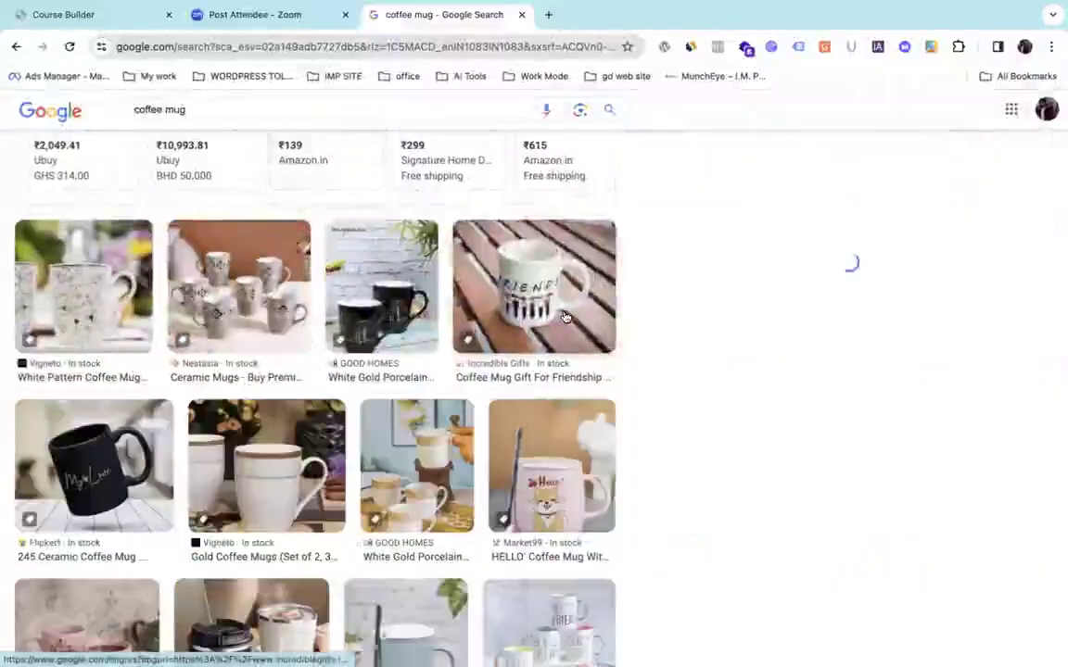
pyautogui.scroll(5, 831, 408)
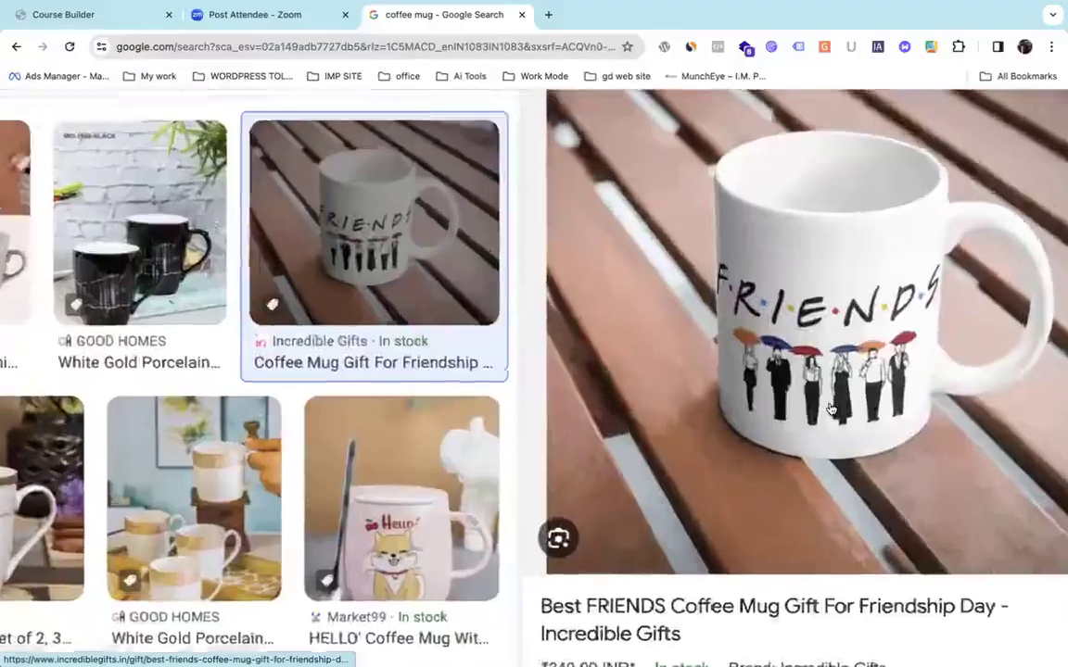
pyautogui.scroll(5, 831, 409)
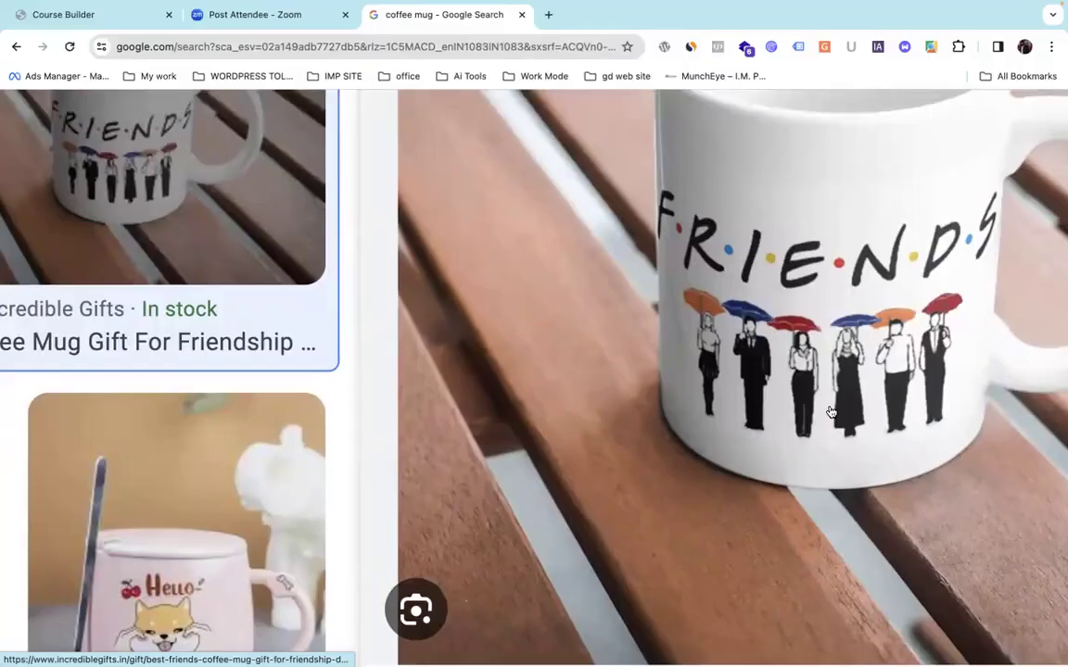
pyautogui.scroll(-10, 831, 412)
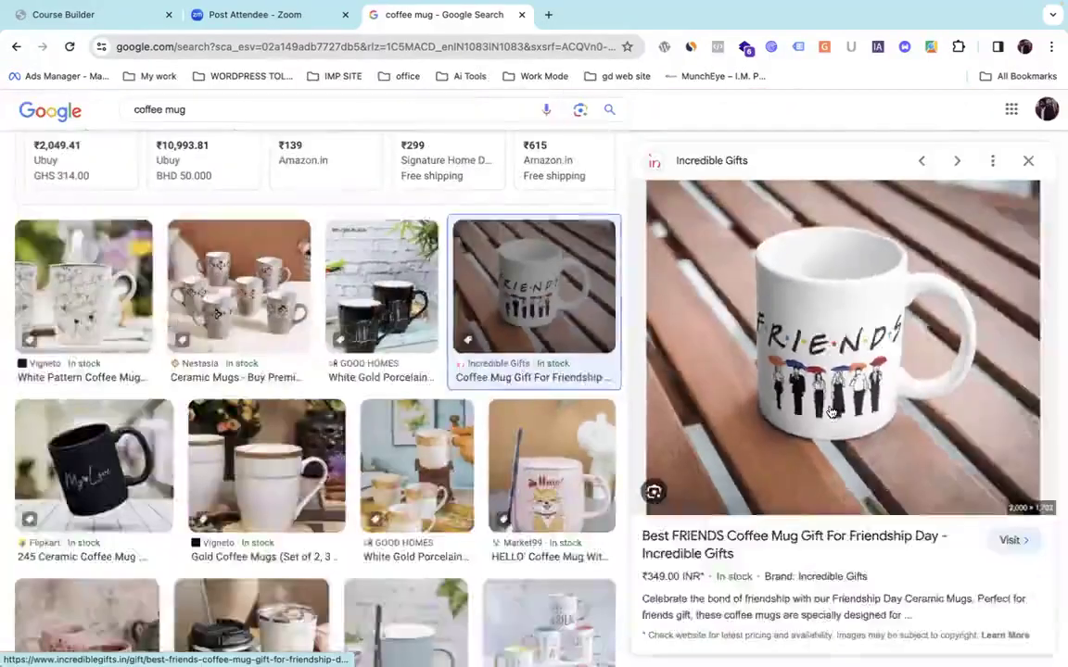
pyautogui.scroll(10, 831, 412)
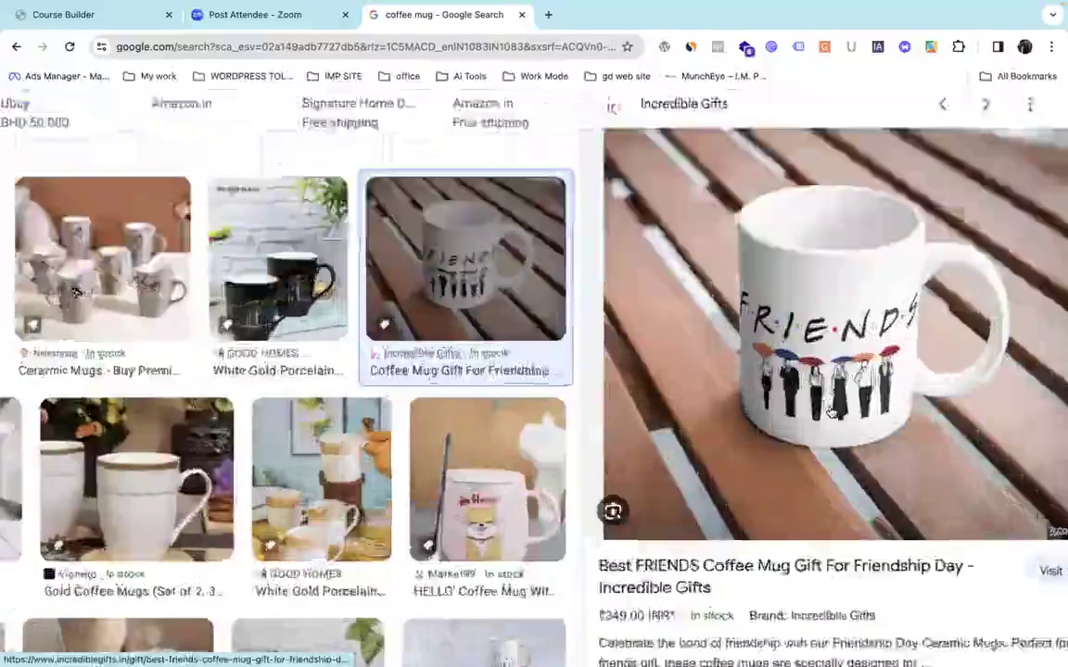
pyautogui.scroll(5, 832, 412)
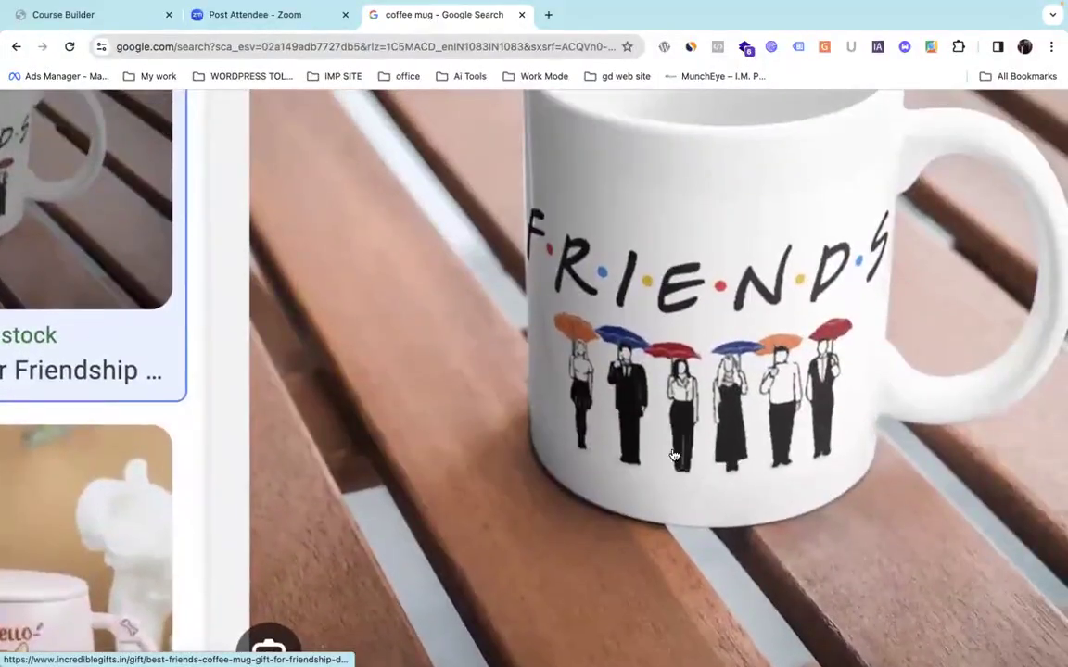
pyautogui.scroll(-5, 859, 386)
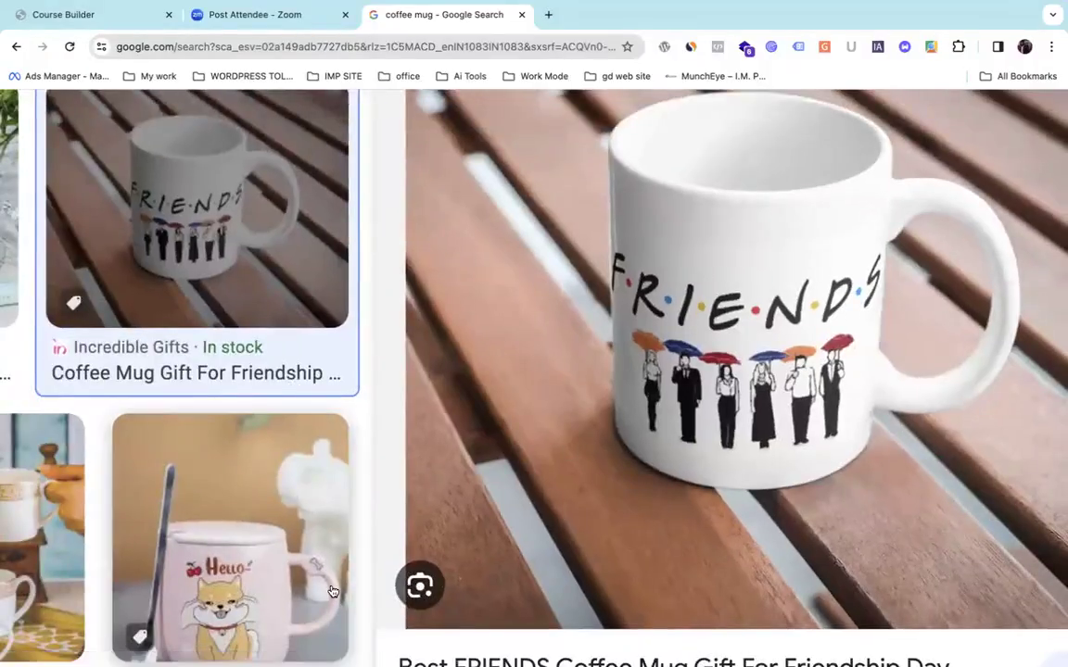
pyautogui.scroll(-5, 334, 586)
pyautogui.scroll(-3, 332, 589)
pyautogui.scroll(-6, 334, 590)
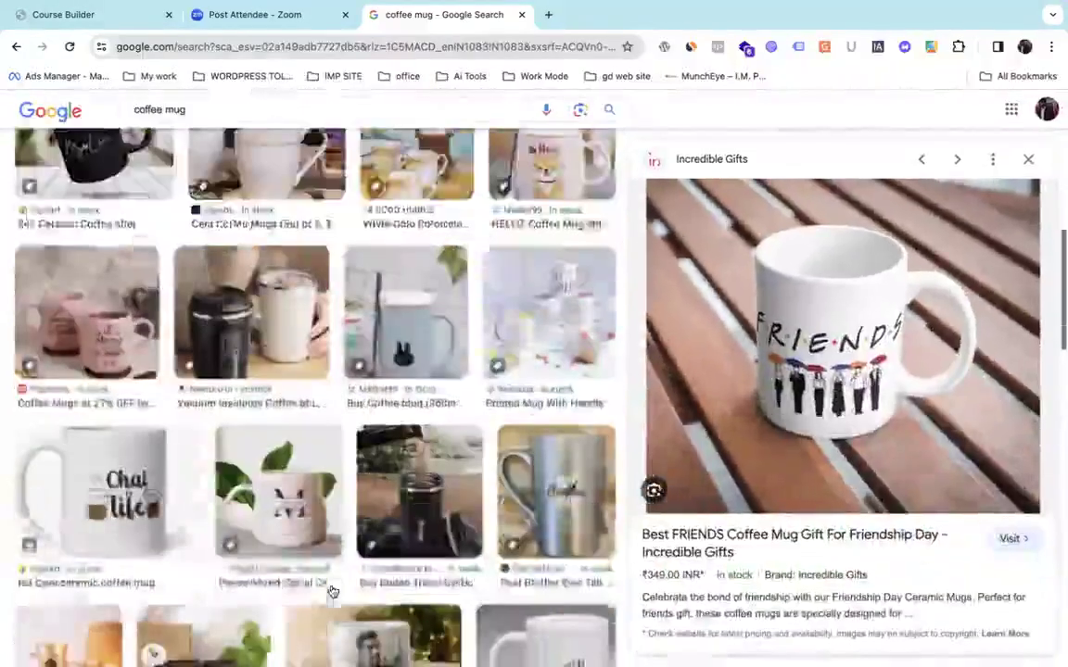
# Preview the personalized M monogram mug, then the white My Love mug.
pyautogui.click(240, 251)
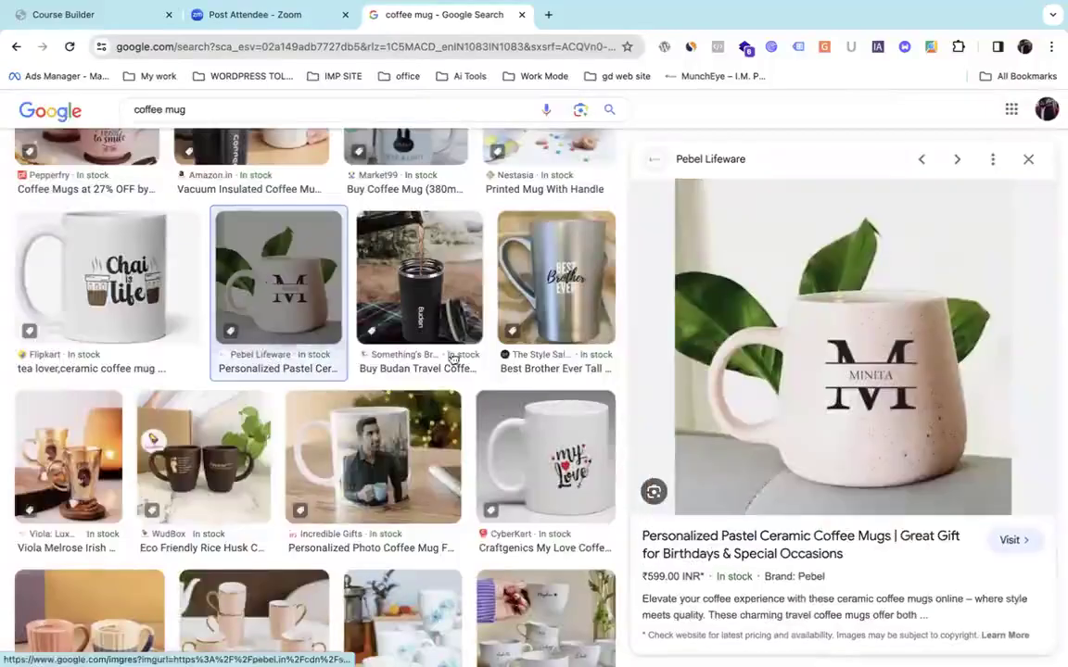
pyautogui.click(559, 494)
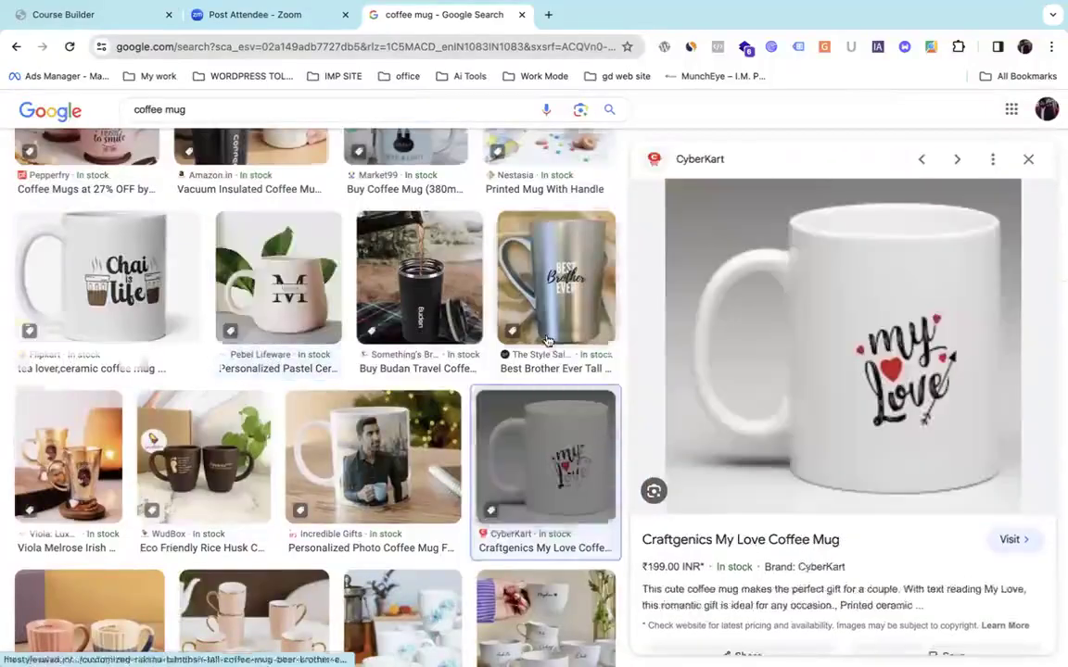
pyautogui.scroll(-5, 547, 341)
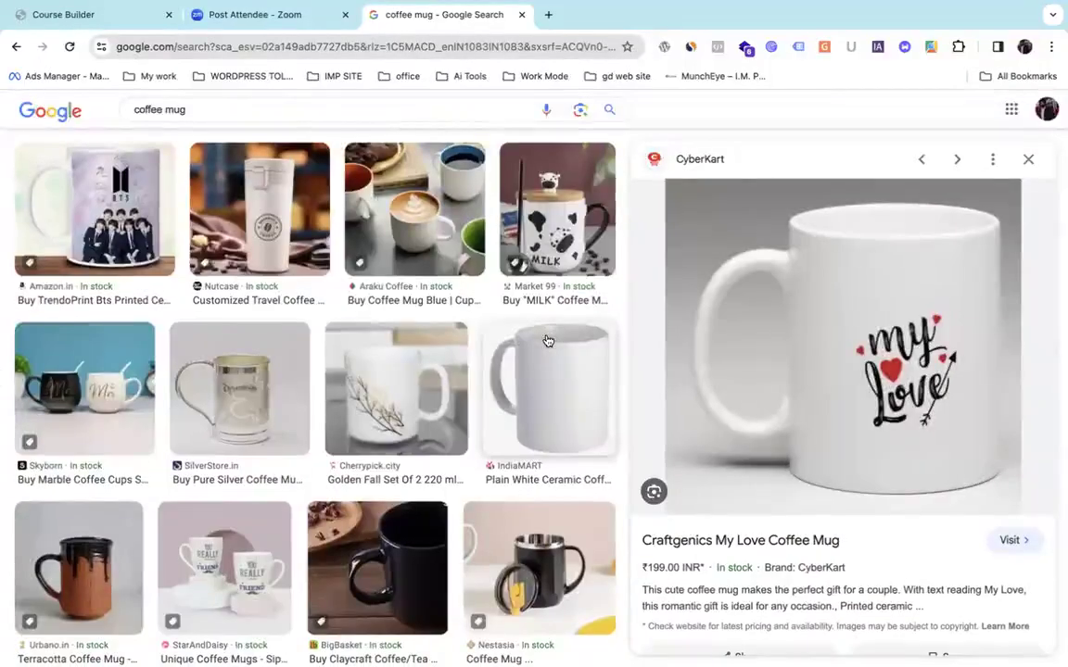
pyautogui.scroll(5, 548, 341)
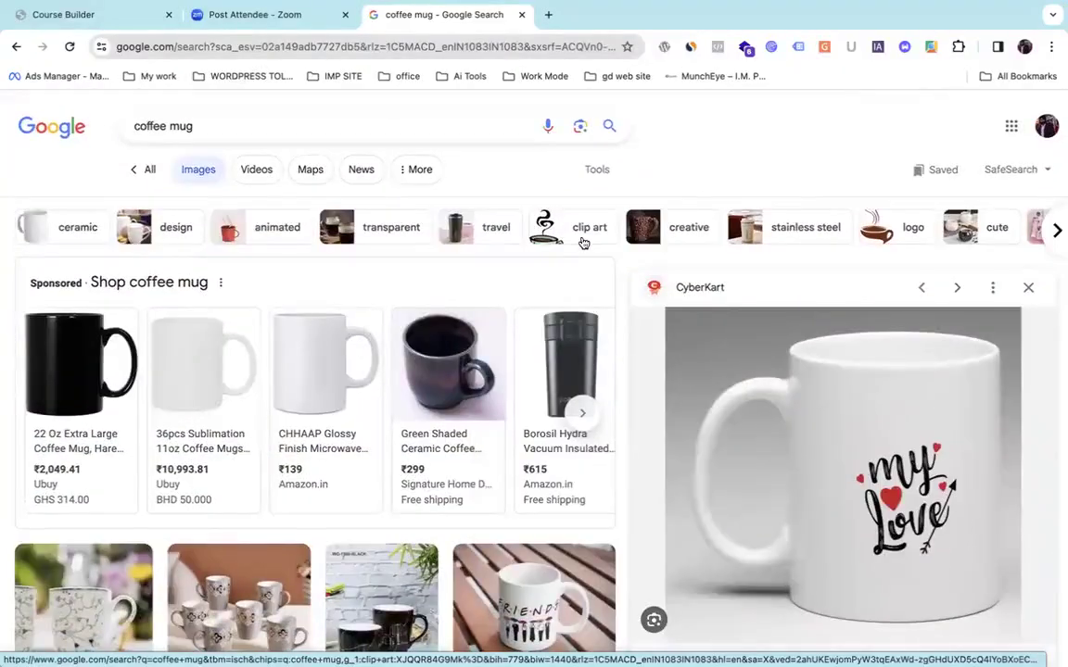
# Clear the 'coffee mug' search term and close the suggestion list.
pyautogui.moveTo(198, 127); pyautogui.dragTo(11, 130)
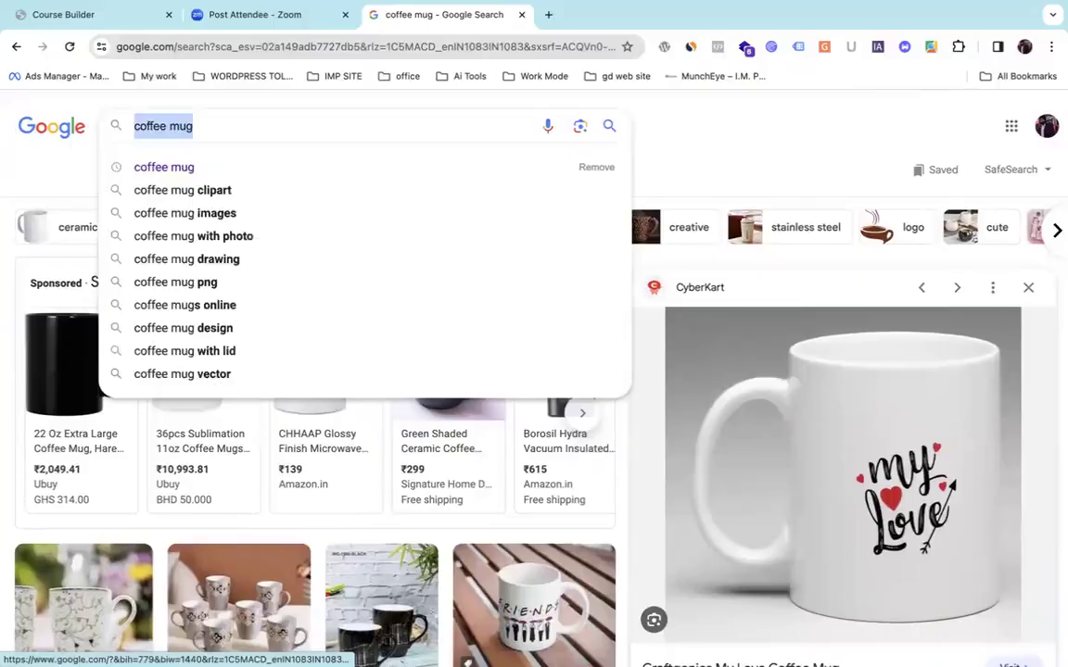
pyautogui.press('BackSpace')
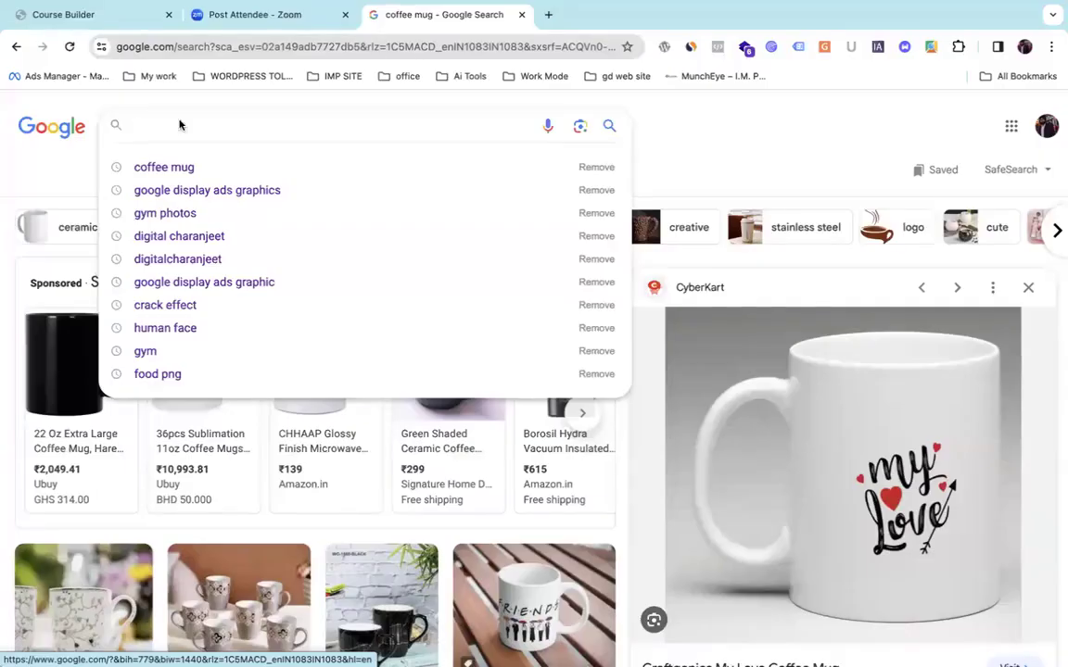
pyautogui.click(647, 181)
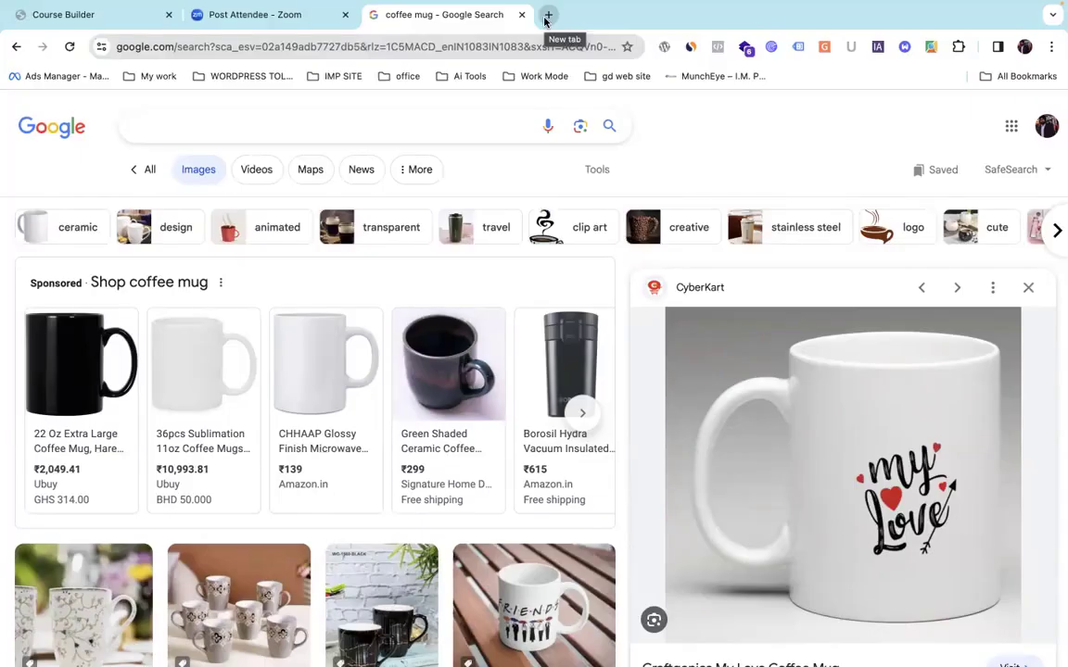
# Open a new tab and go to canva.com.
pyautogui.click(547, 15)
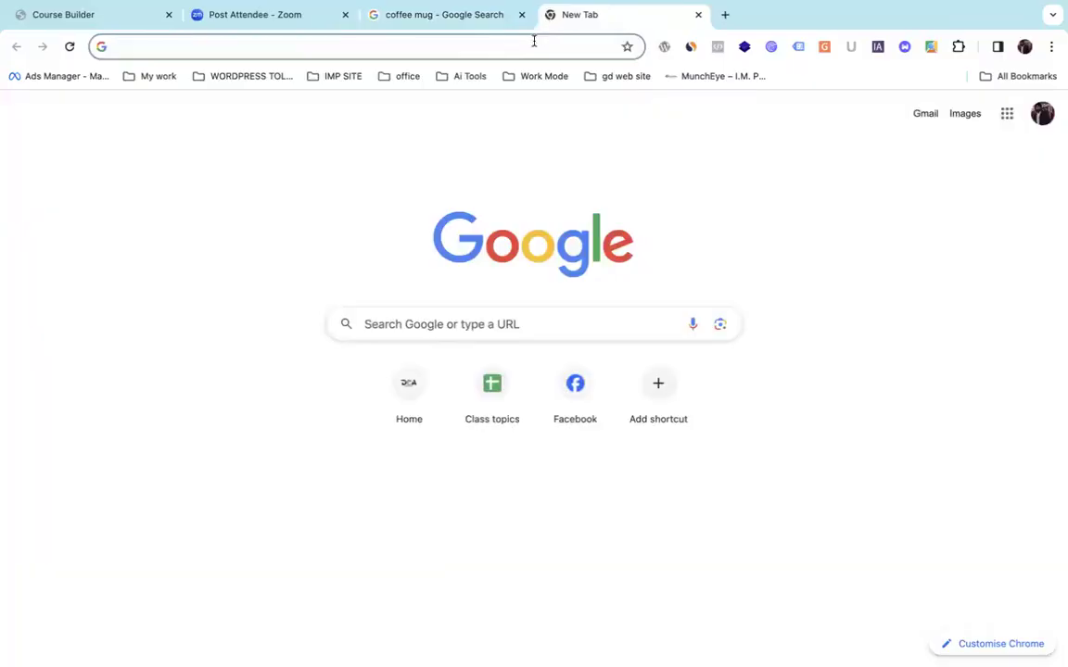
pyautogui.click(533, 44)
pyautogui.write('Canva')
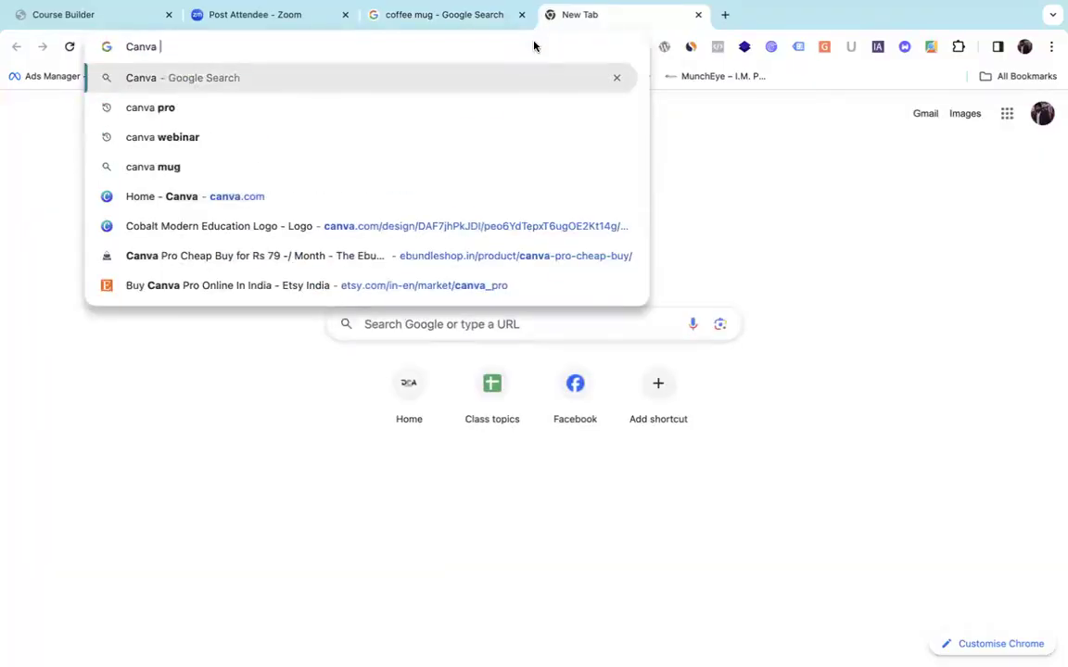
pyautogui.press('BackSpace')
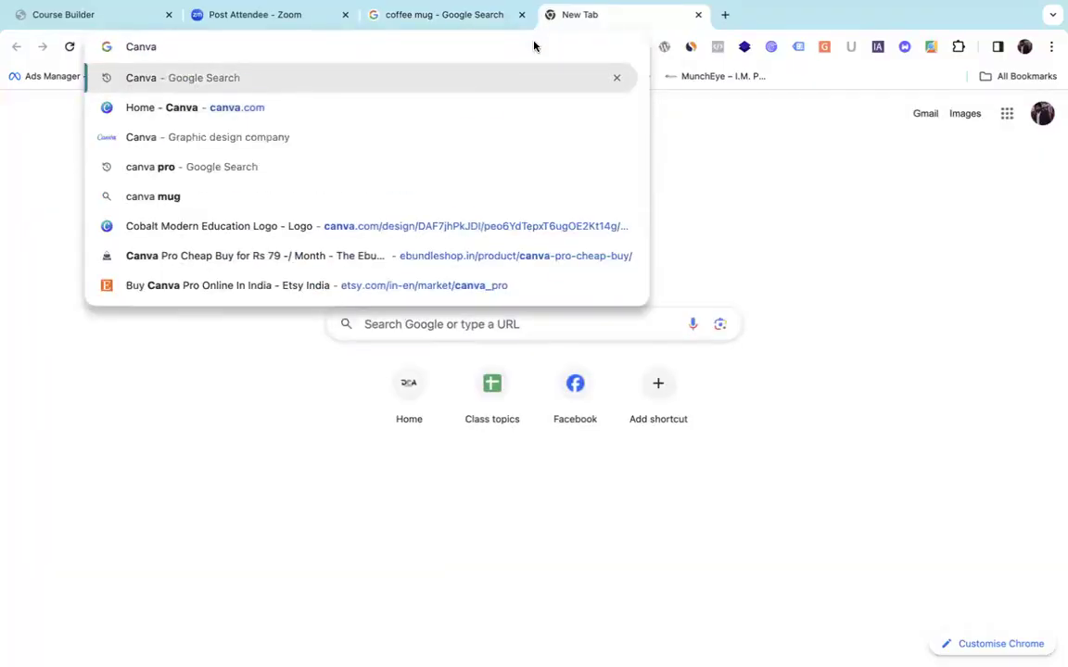
pyautogui.write('.co')
pyautogui.press('Return')
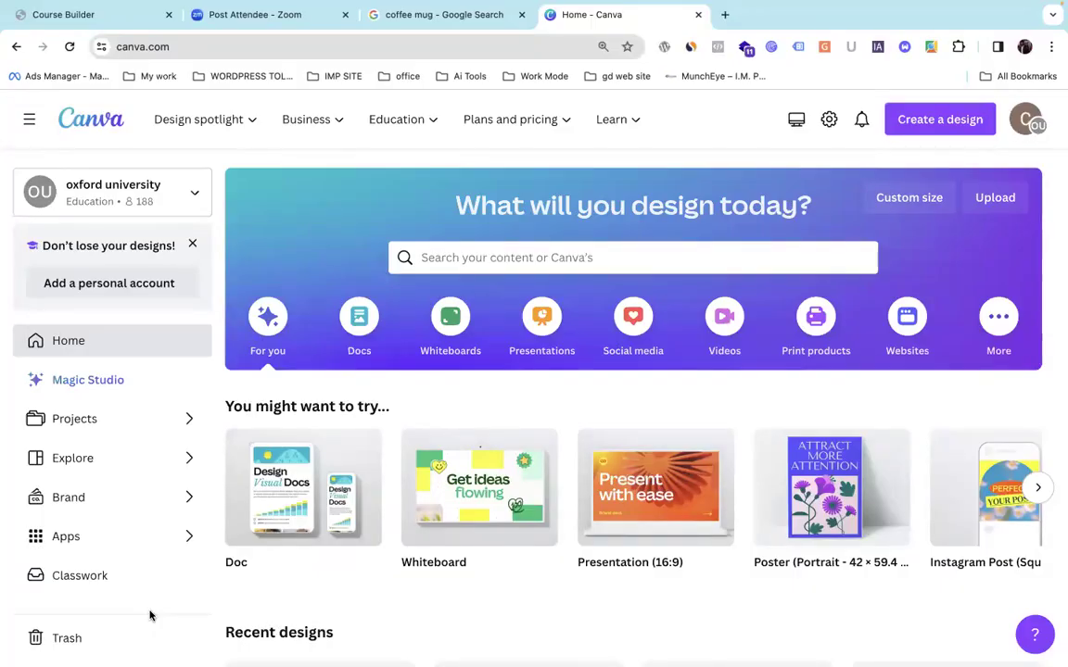
# Nudge the system volume up and back down twice.
pyautogui.press('XF86AudioRaiseVolume')
pyautogui.press('XF86AudioRaiseVolume')
pyautogui.press('XF86AudioRaiseVolume')
pyautogui.press('XF86AudioRaiseVolume')
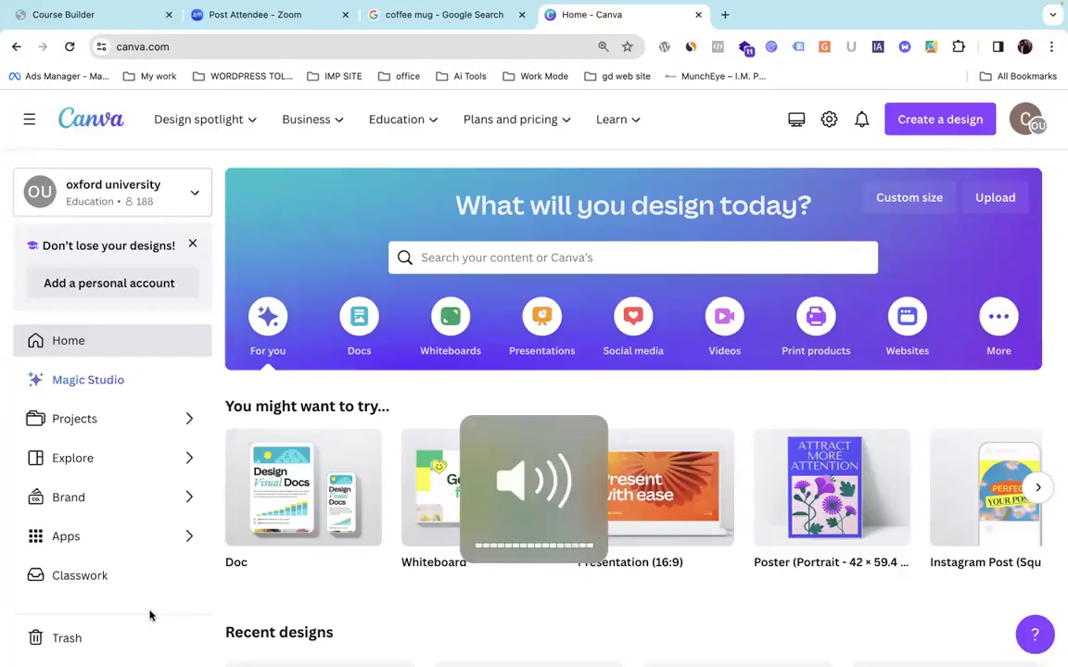
pyautogui.press('XF86AudioLowerVolume')
pyautogui.press('XF86AudioLowerVolume')
pyautogui.press('XF86AudioLowerVolume')
pyautogui.press('XF86AudioLowerVolume')
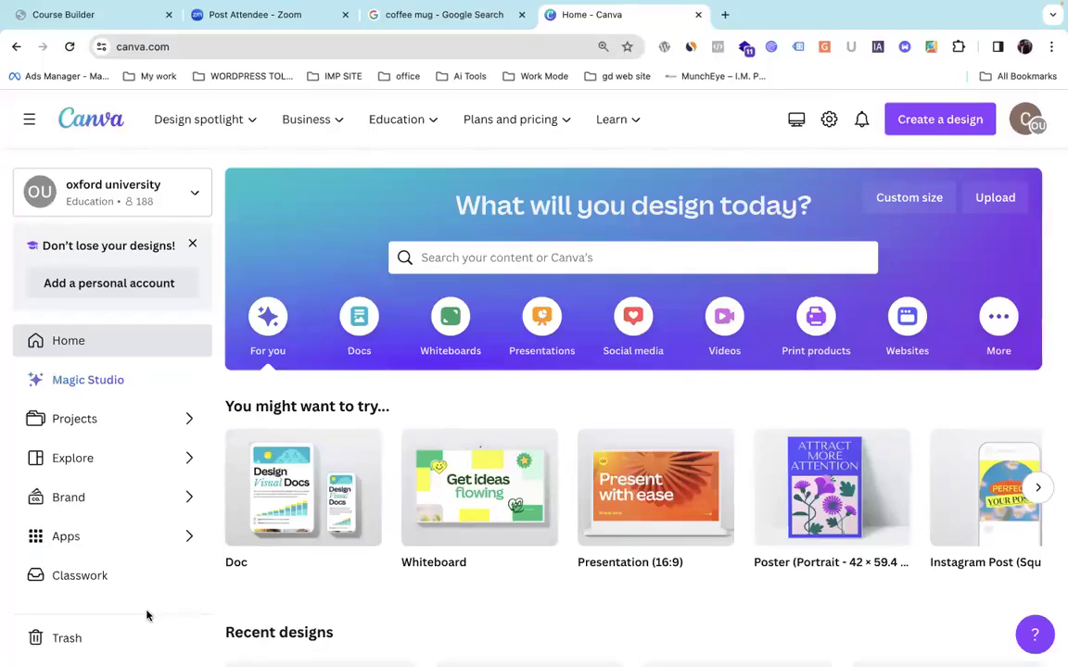
pyautogui.press('XF86AudioRaiseVolume')
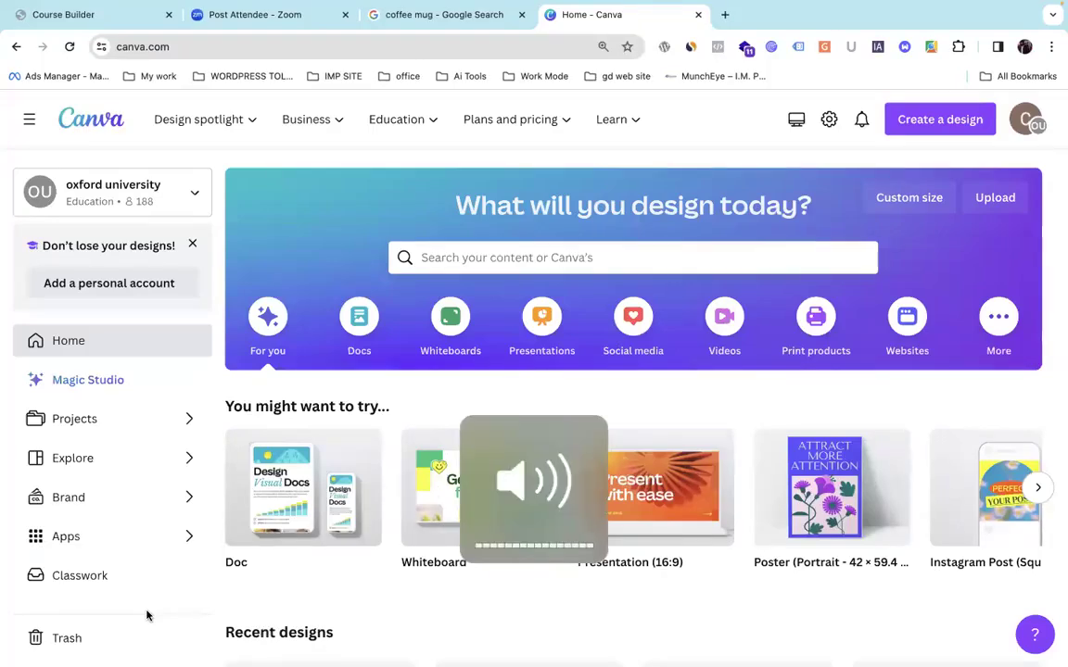
pyautogui.press('XF86AudioLowerVolume')
pyautogui.press('XF86AudioLowerVolume')
pyautogui.press('XF86AudioLowerVolume')
pyautogui.press('XF86AudioLowerVolume')
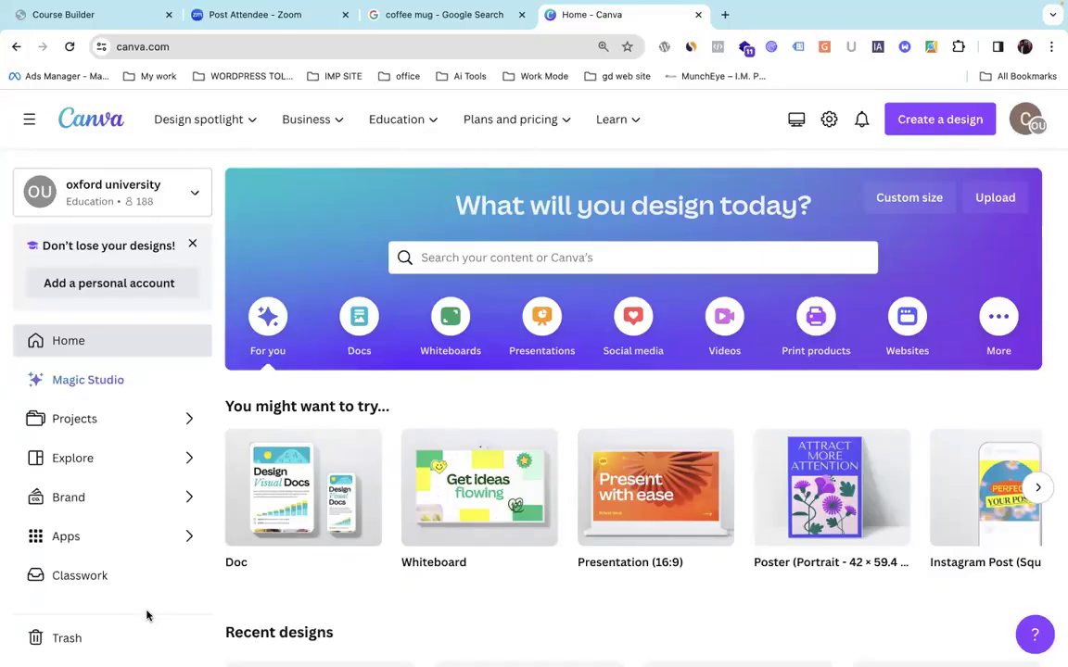
# Dismiss the 'Don't lose your designs!' reminder and open a new blank tab.
pyautogui.click(193, 244)
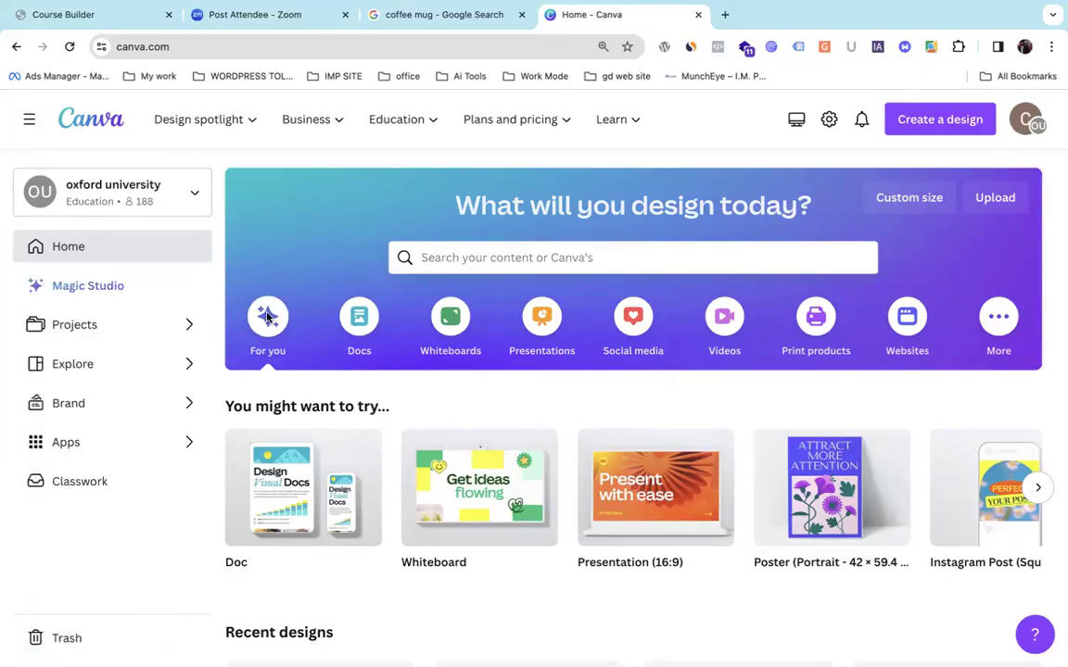
pyautogui.click(725, 15)
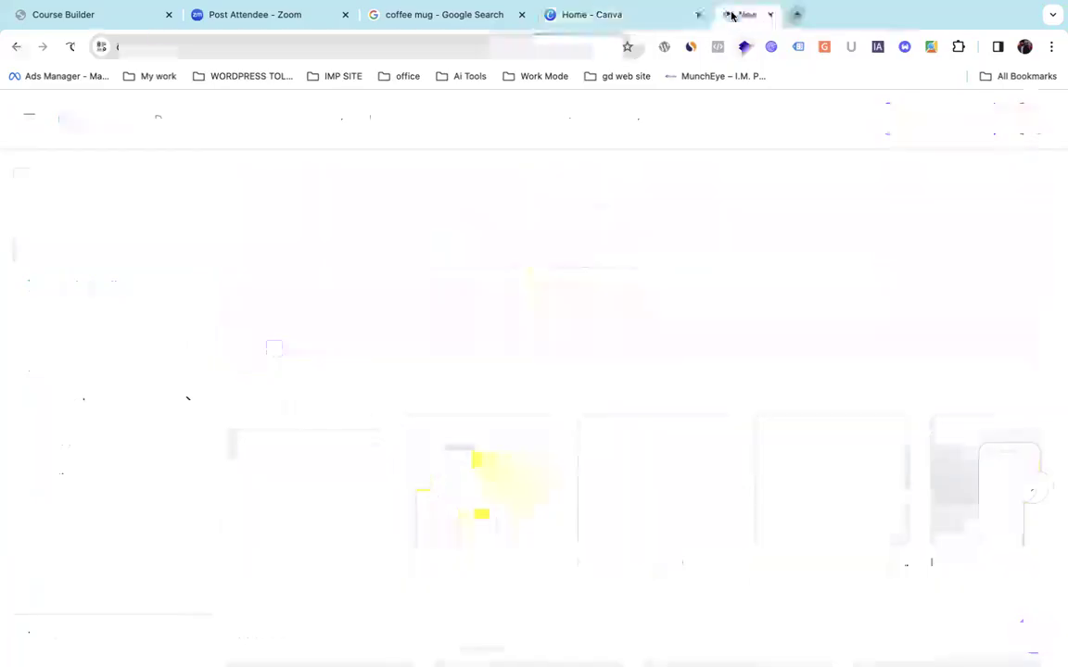
pyautogui.click(607, 45)
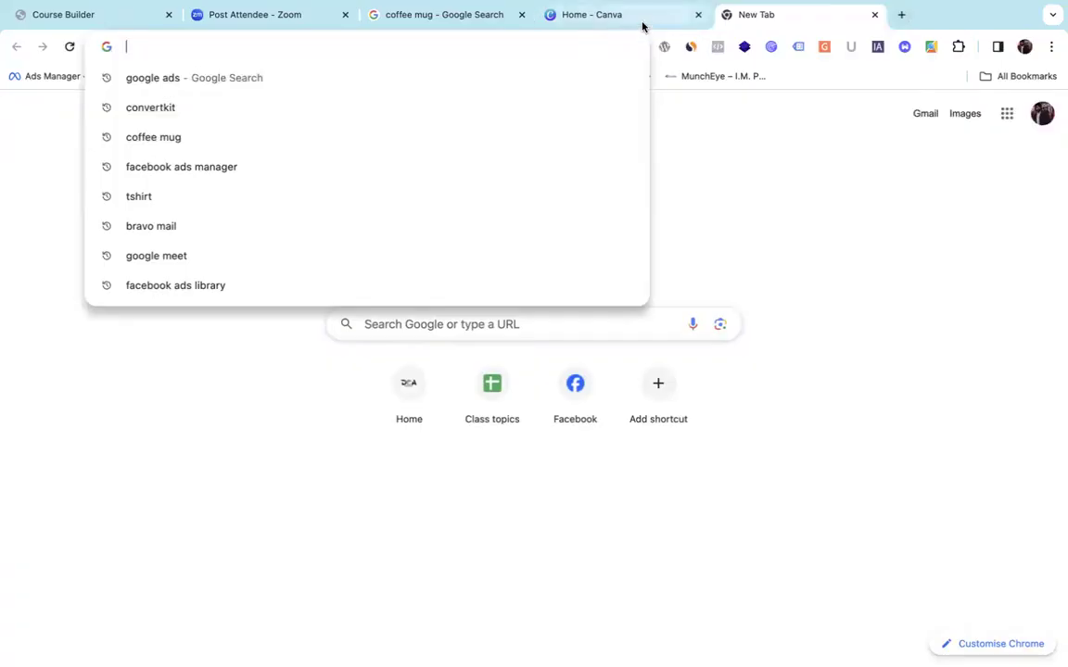
# Scroll through Canva's home page, then switch to the empty new tab.
pyautogui.click(642, 26)
pyautogui.scroll(-5, 591, 246)
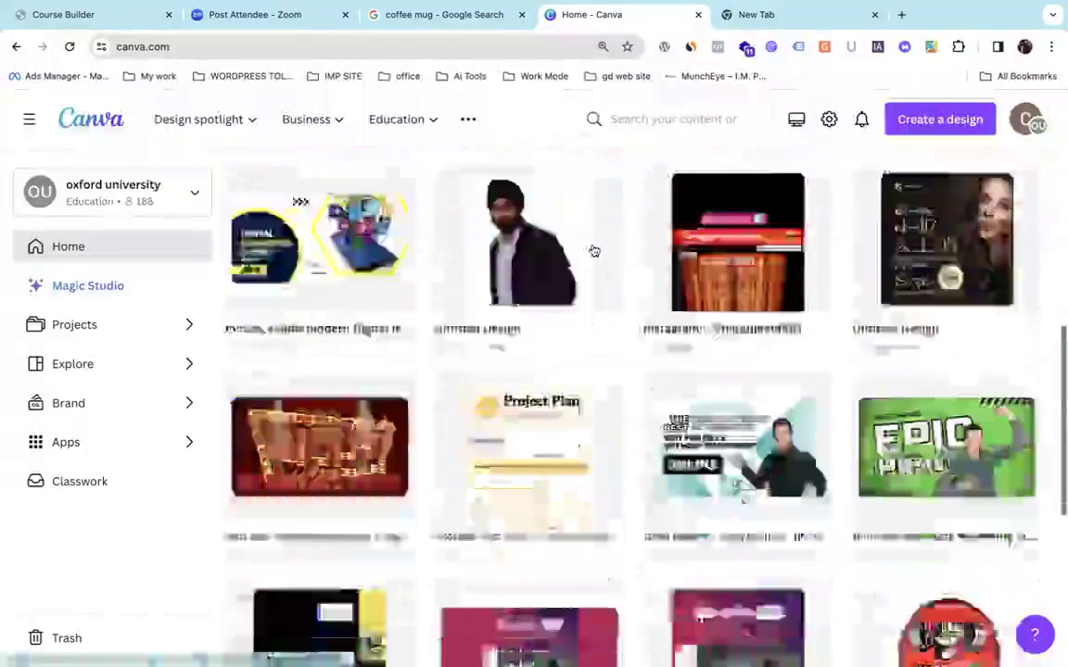
pyautogui.scroll(-2, 594, 251)
pyautogui.scroll(3, 595, 251)
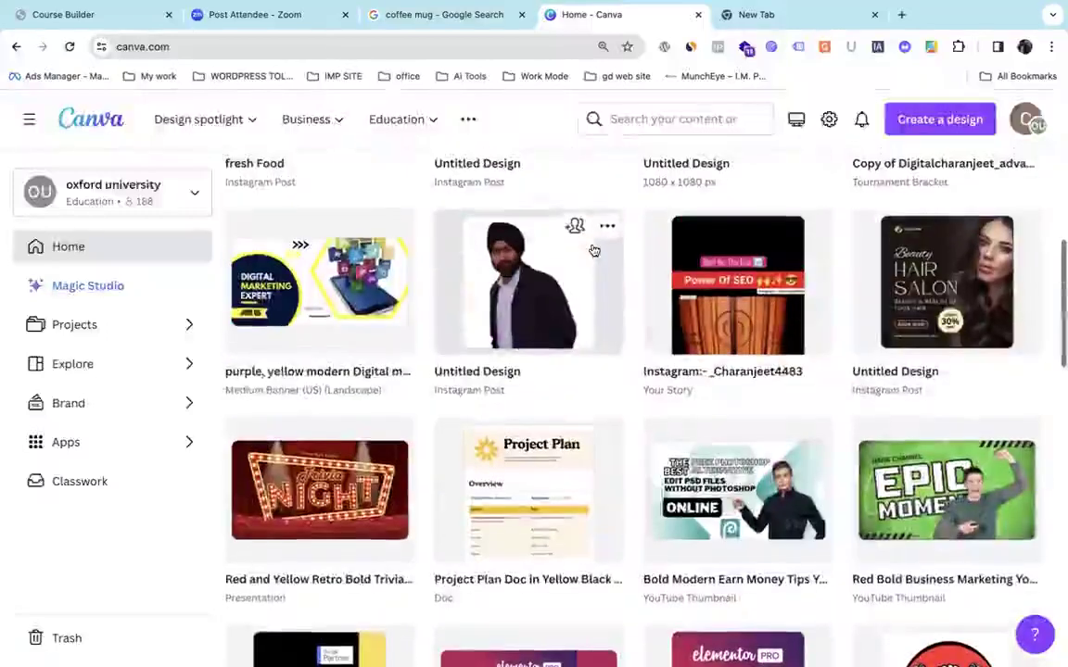
pyautogui.scroll(3, 594, 251)
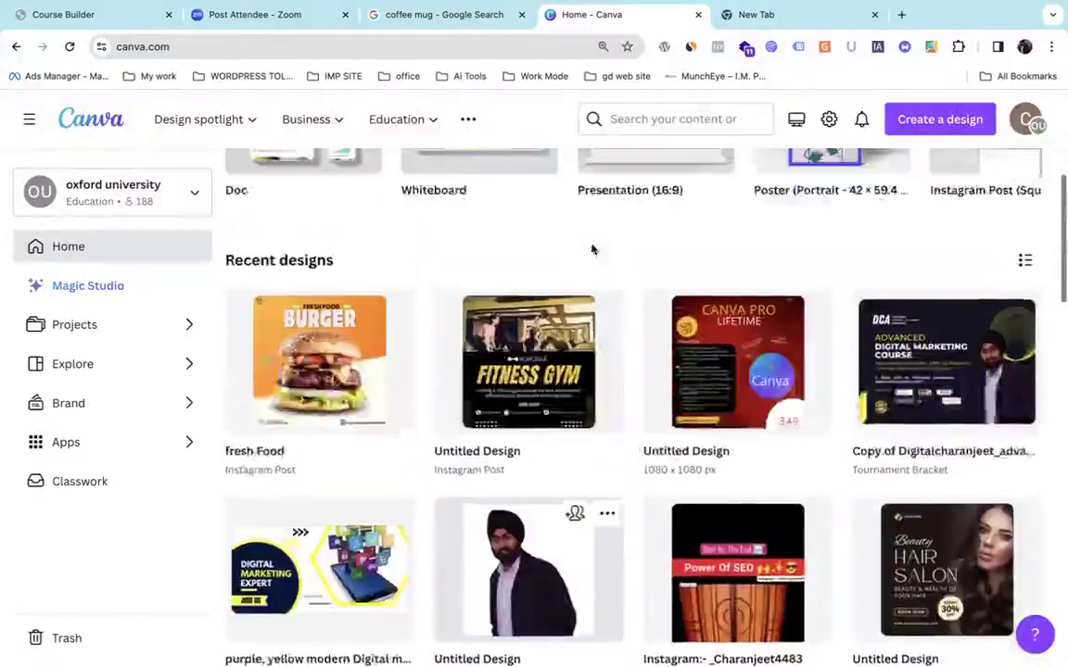
pyautogui.scroll(4, 592, 249)
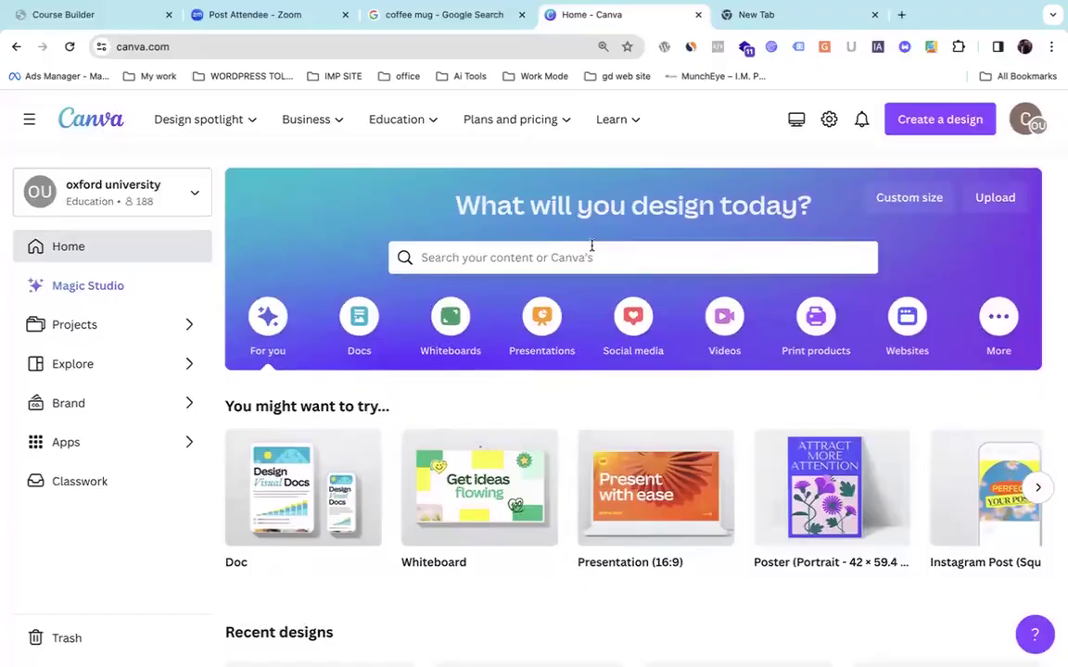
pyautogui.click(710, 22)
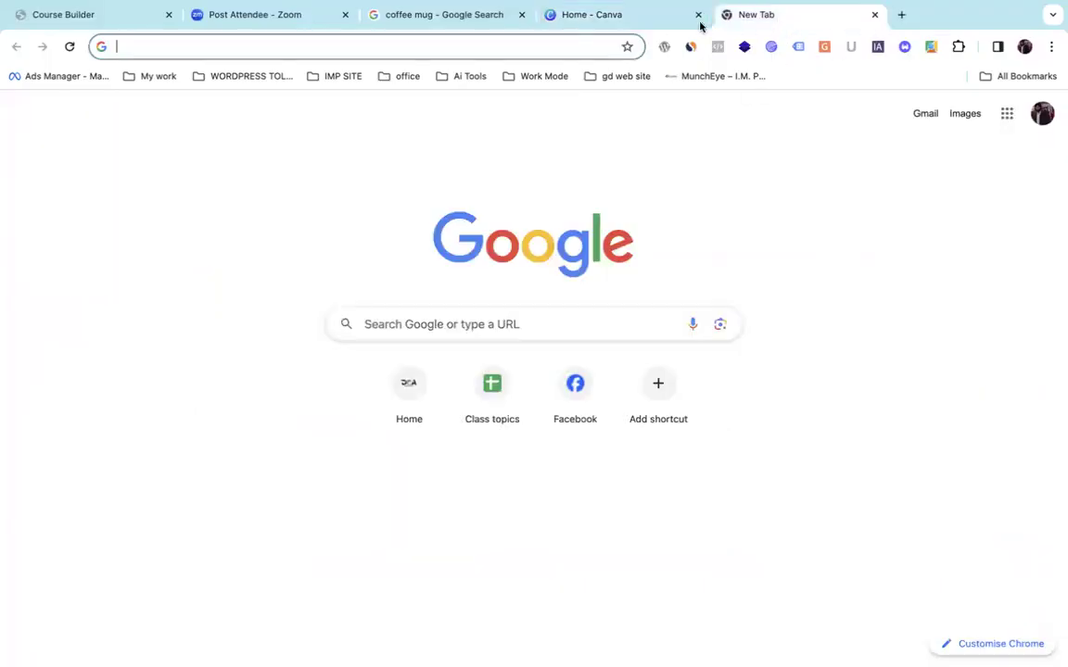
# Search the web for 'MAil' from the new tab's address bar.
pyautogui.click(545, 57)
pyautogui.write('maik')
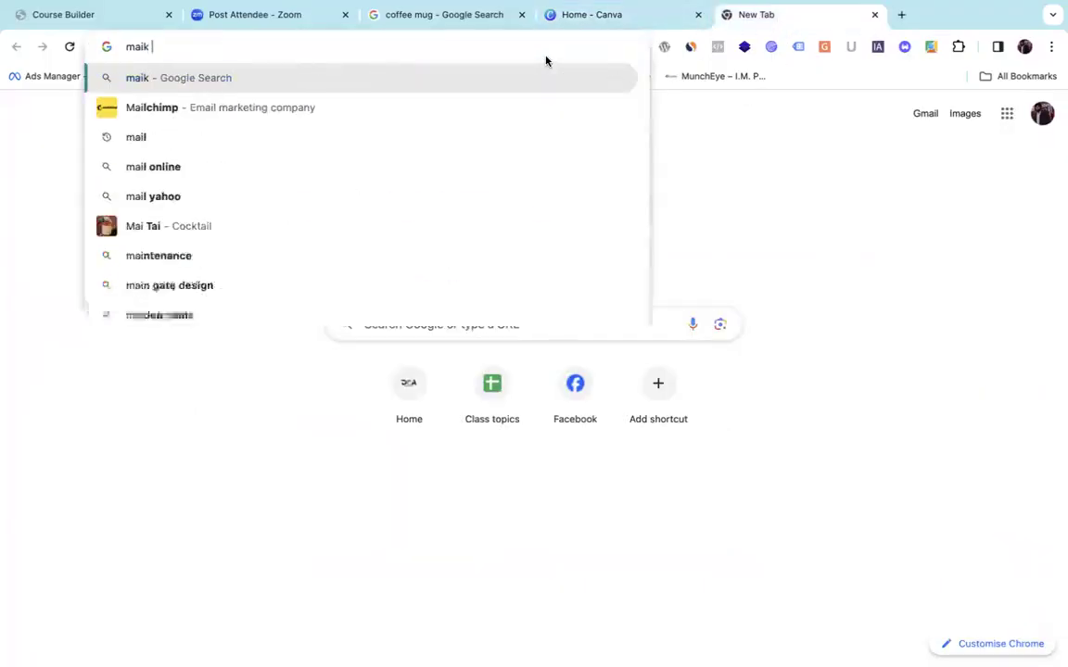
pyautogui.press('BackSpace')
pyautogui.press('BackSpace')
pyautogui.press('BackSpace')
pyautogui.press('BackSpace')
pyautogui.write('MAil')
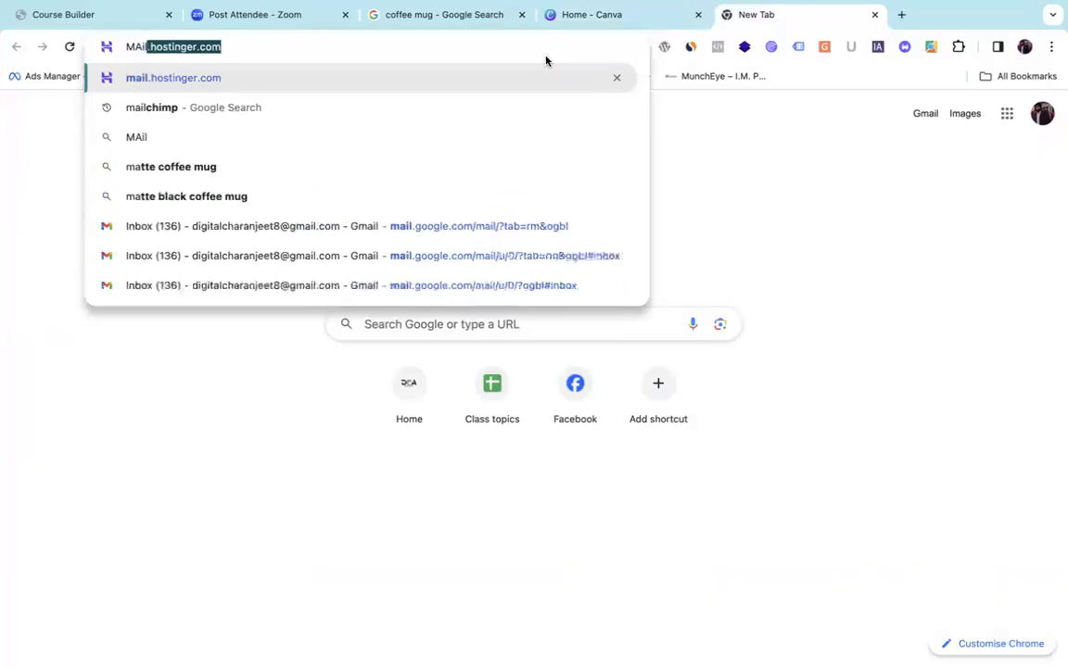
pyautogui.press('Delete')
pyautogui.press('Return')
# Open the Gmail inbox from the results, scroll it, then close the tab.
pyautogui.scroll(-6, 238, 354)
pyautogui.scroll(6, 238, 358)
pyautogui.click(231, 358)
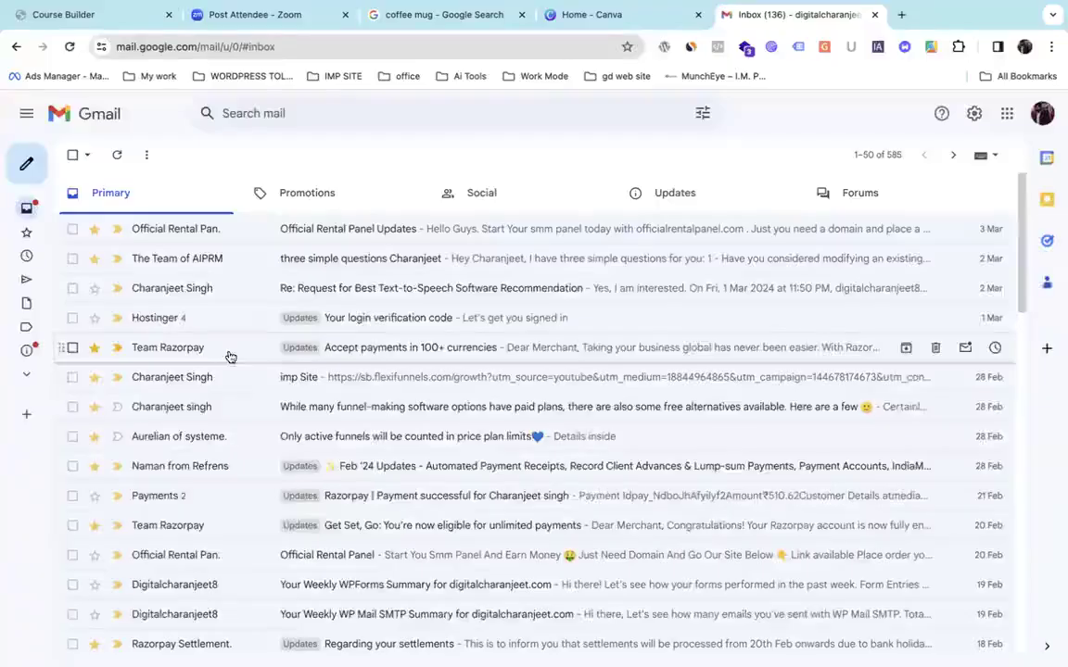
pyautogui.scroll(-3, 400, 399)
pyautogui.scroll(-9, 400, 399)
pyautogui.scroll(10, 400, 399)
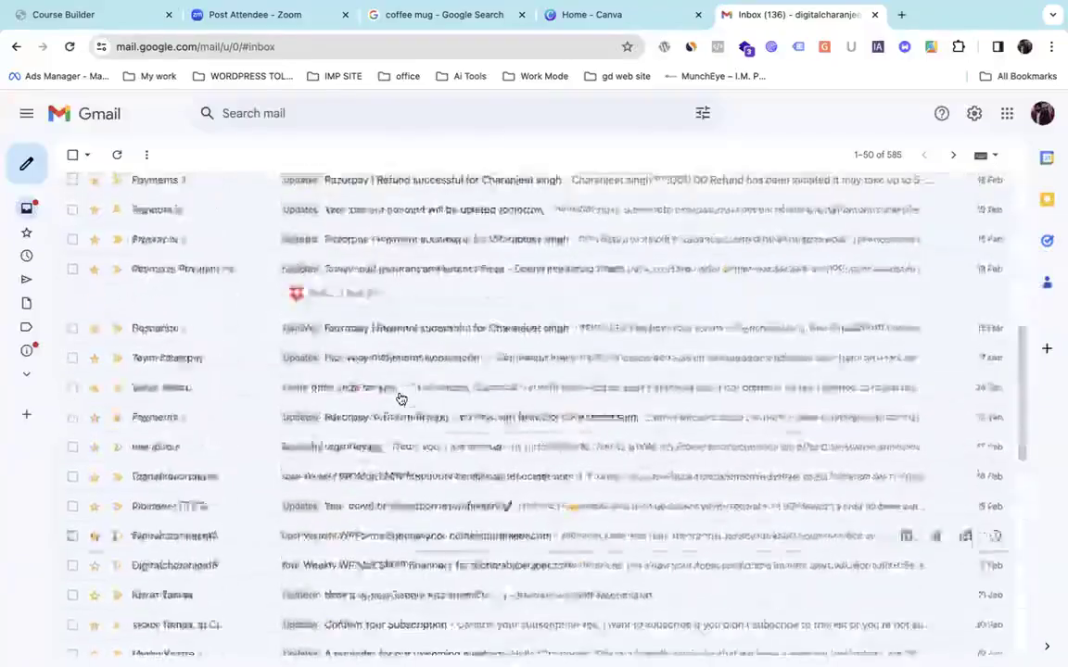
pyautogui.click(874, 15)
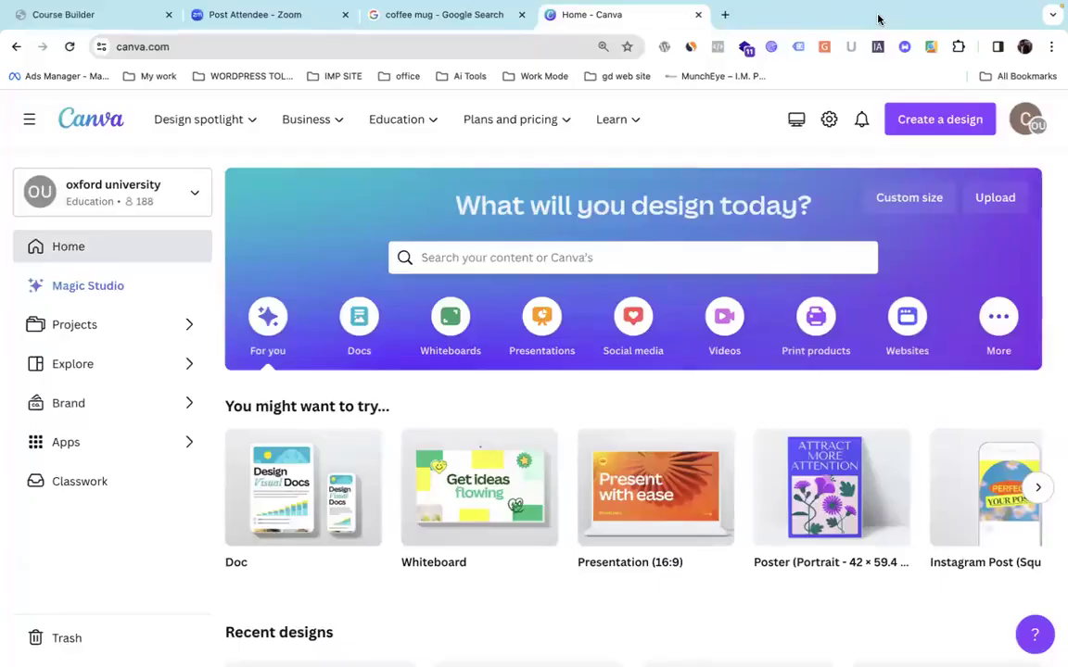
# Peek at the team switcher, then open Graphs and charts from the Design spotlight menu.
pyautogui.click(108, 190)
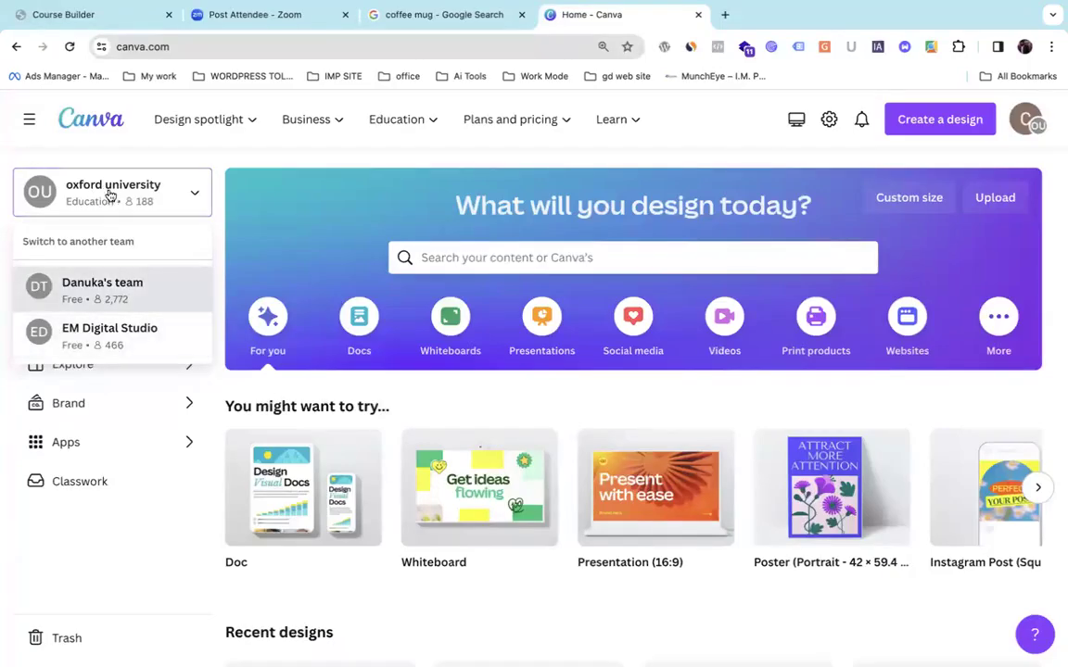
pyautogui.moveTo(153, 126)
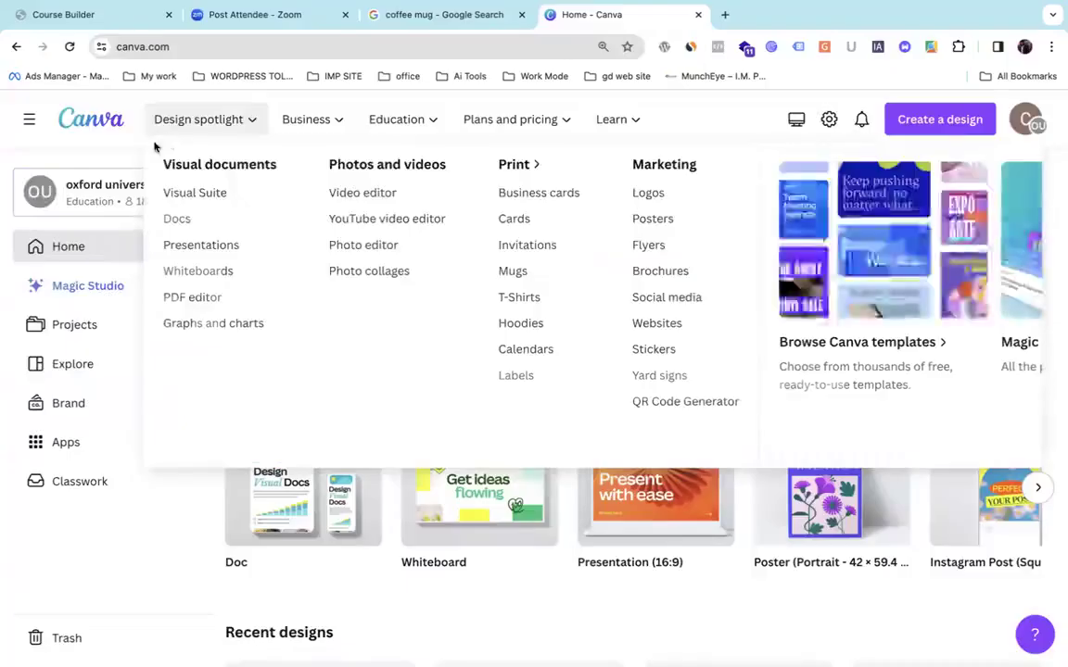
pyautogui.click(138, 159)
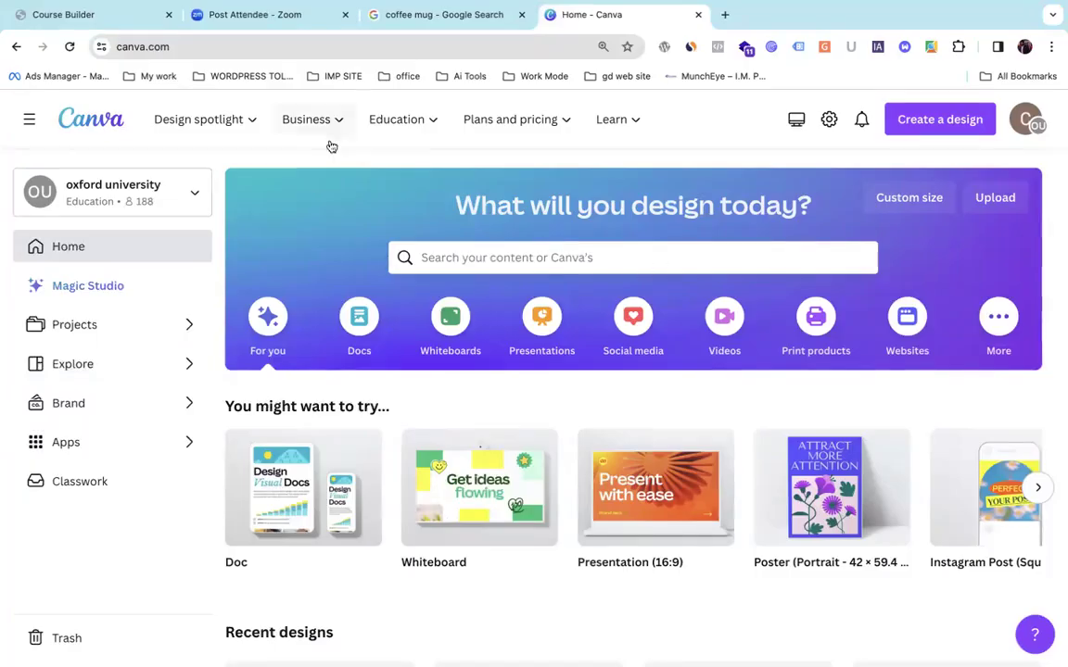
pyautogui.moveTo(241, 125)
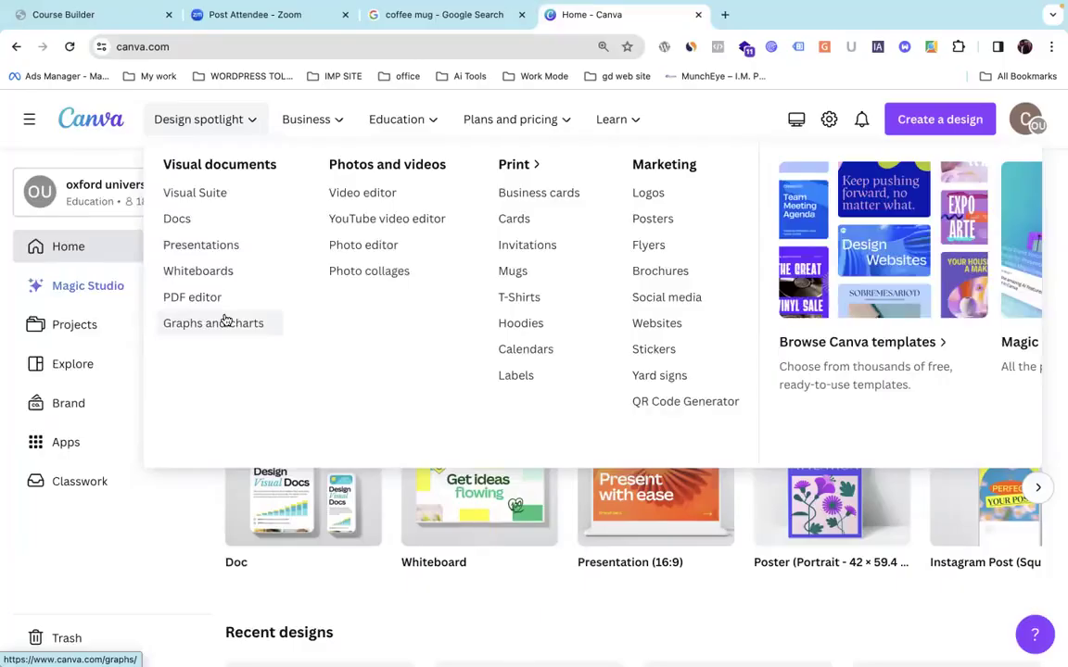
pyautogui.click(226, 320)
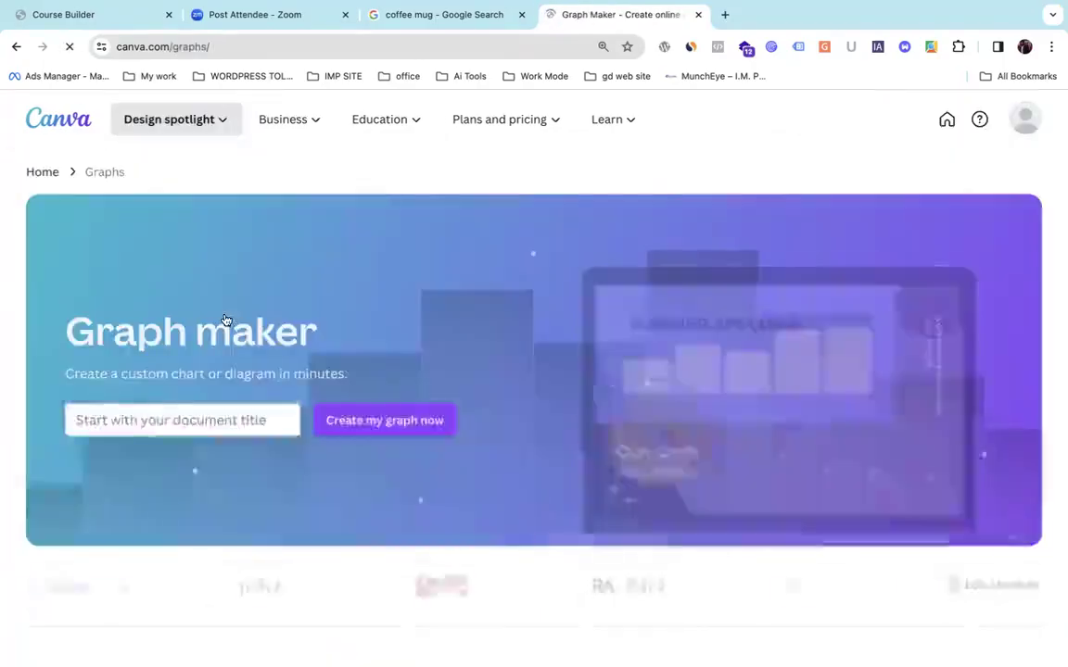
# Scroll the Graph maker page and zoom the browser out one step.
pyautogui.scroll(-4, 299, 382)
pyautogui.scroll(10, 300, 380)
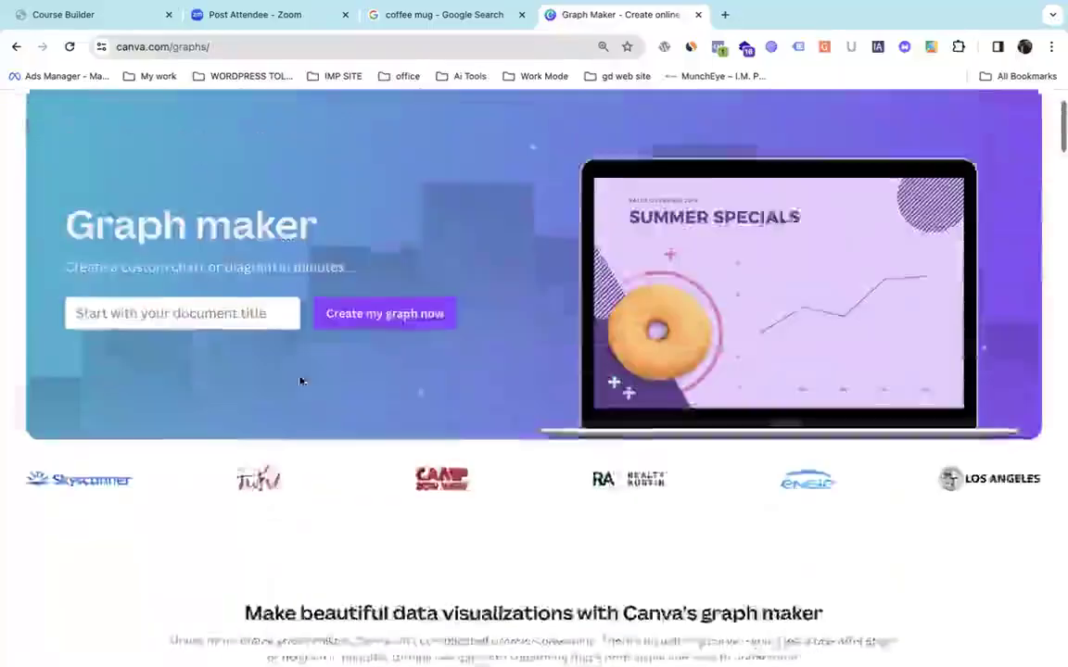
pyautogui.scroll(2, 855, 488)
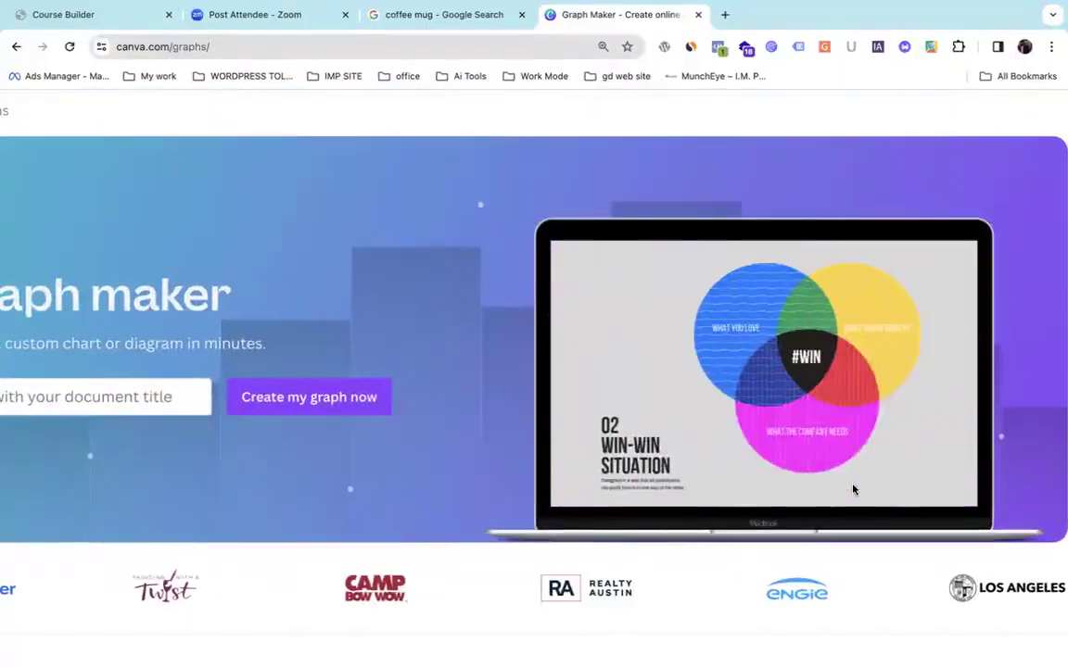
pyautogui.scroll(-2, 854, 489)
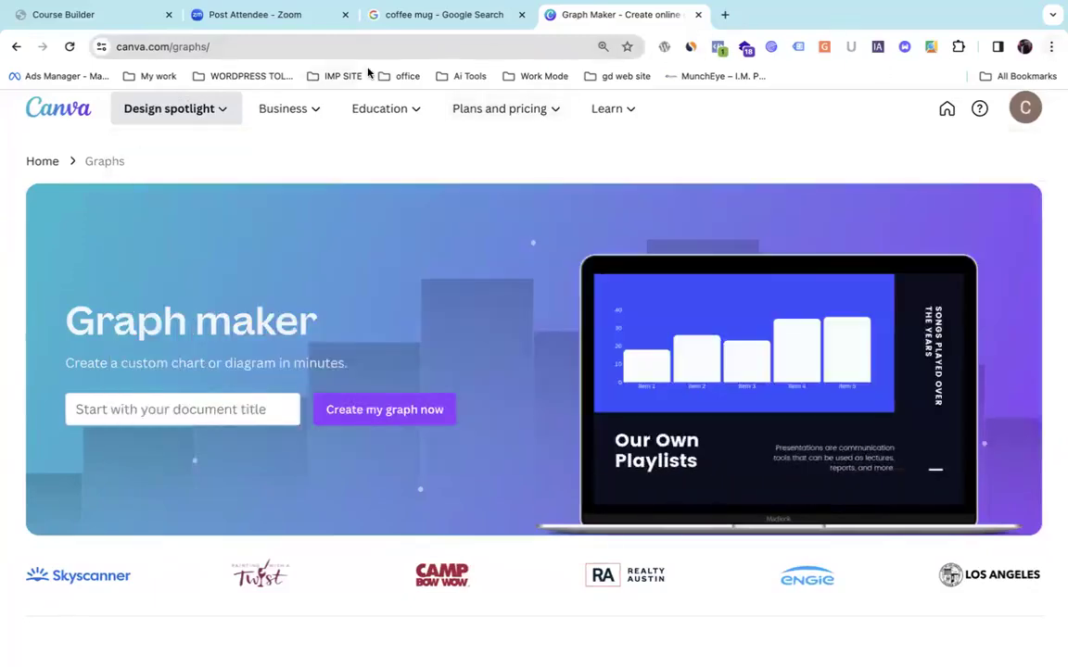
pyautogui.moveTo(183, 110)
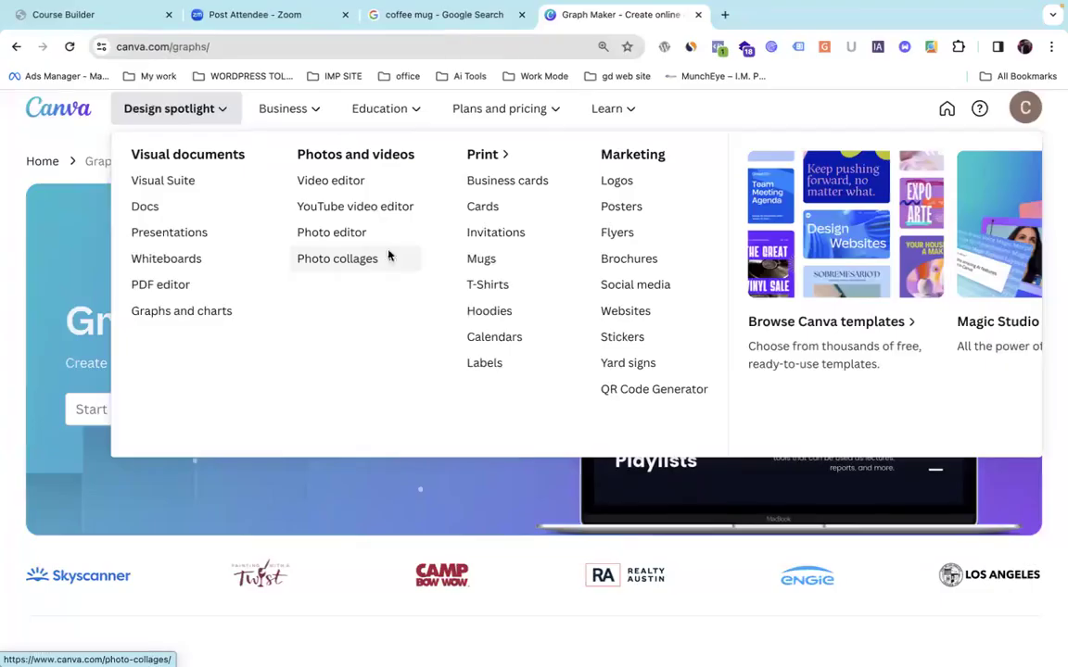
pyautogui.hotkey('ctrl', '-')
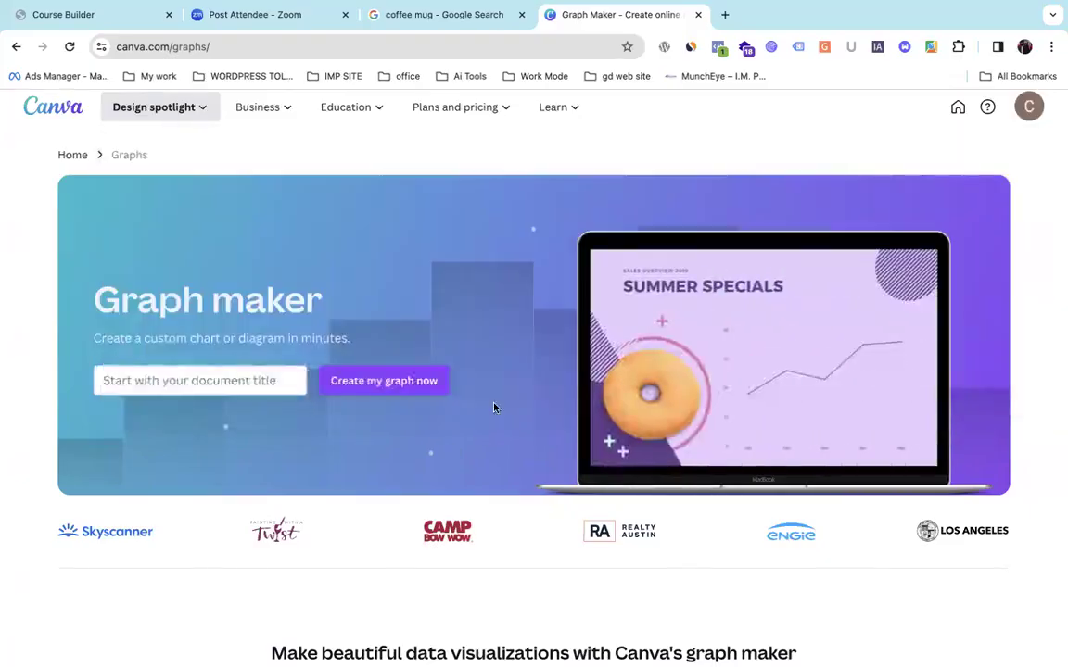
# Browse the Graph maker navigation menus, then return home via the Canva logo.
pyautogui.scroll(-10, 494, 408)
pyautogui.scroll(10, 494, 408)
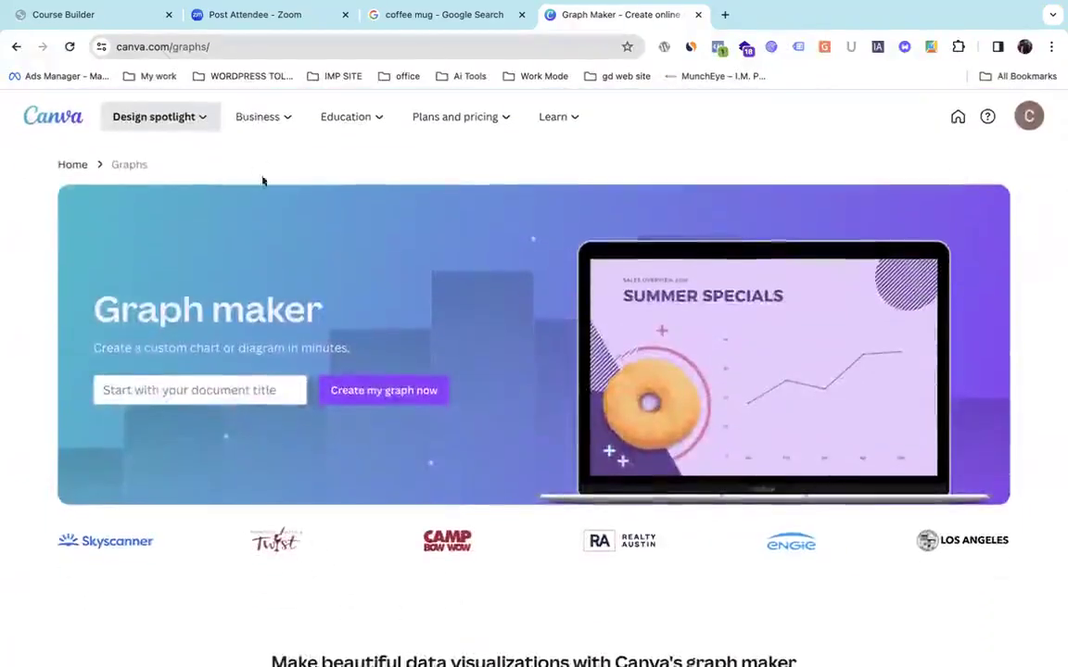
pyautogui.moveTo(244, 116)
pyautogui.moveTo(346, 117)
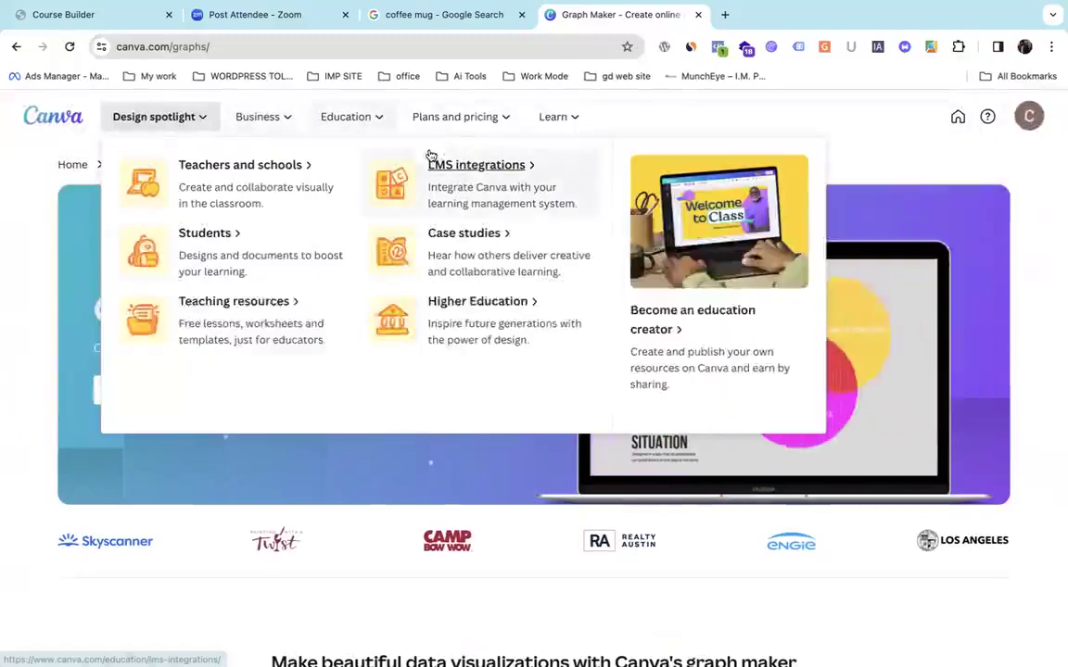
pyautogui.moveTo(550, 127)
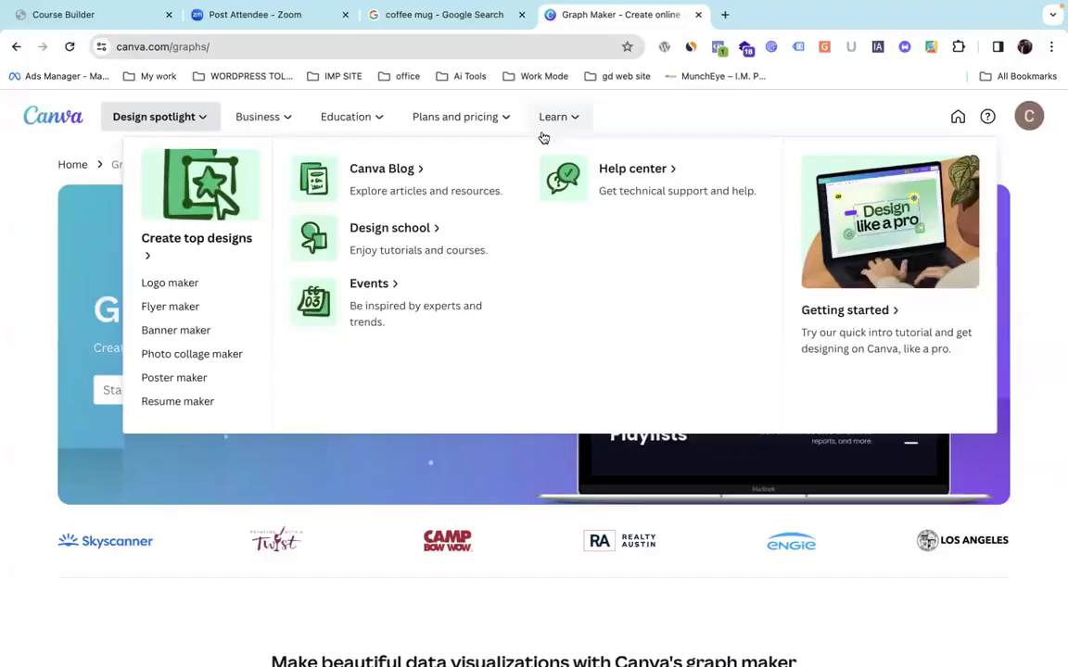
pyautogui.scroll(-1, 349, 470)
pyautogui.scroll(-2, 348, 470)
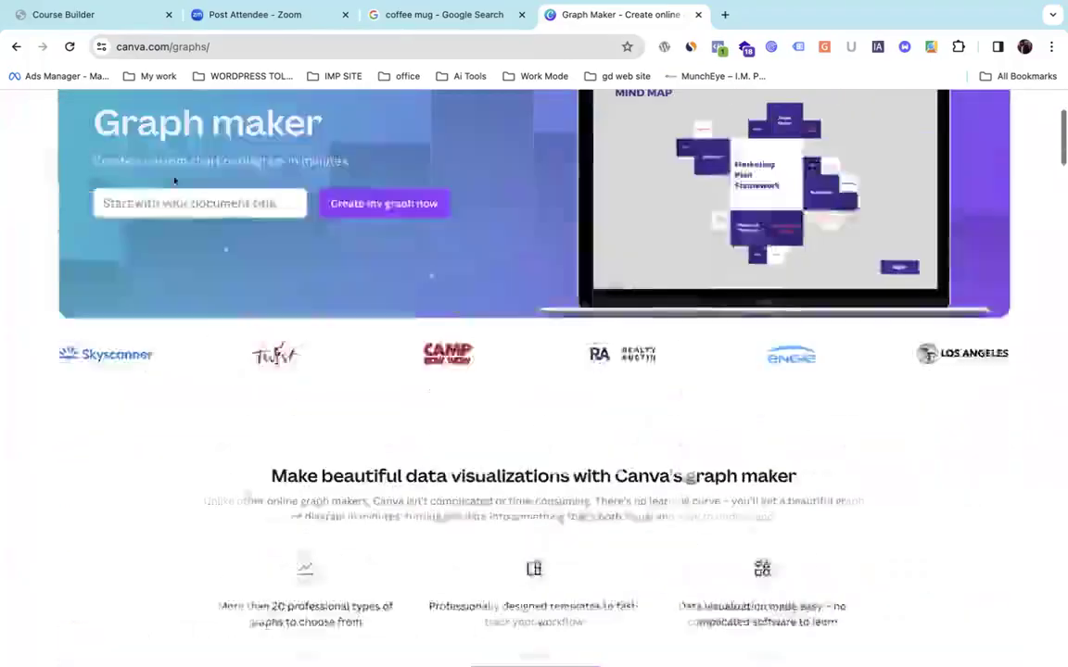
pyautogui.scroll(2, 278, 371)
pyautogui.click(61, 115)
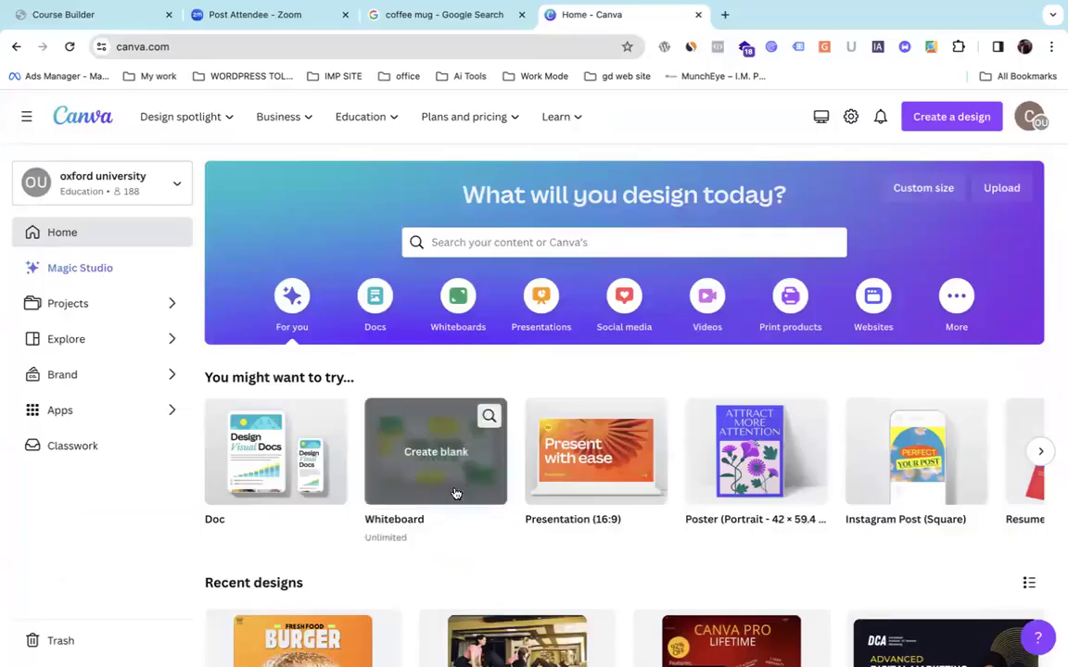
# Scroll the 'You might want to try' carousel right, then scroll down to Recent designs.
pyautogui.hscroll(5, 436, 491)
pyautogui.hscroll(1, 454, 493)
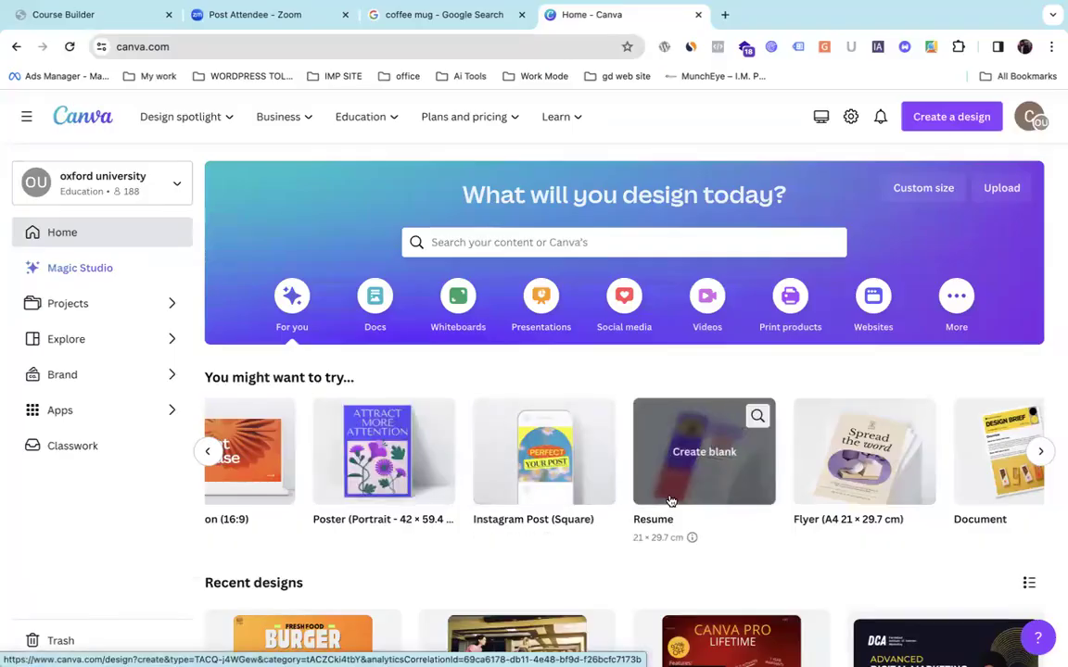
pyautogui.hscroll(5, 671, 502)
pyautogui.scroll(-8, 671, 500)
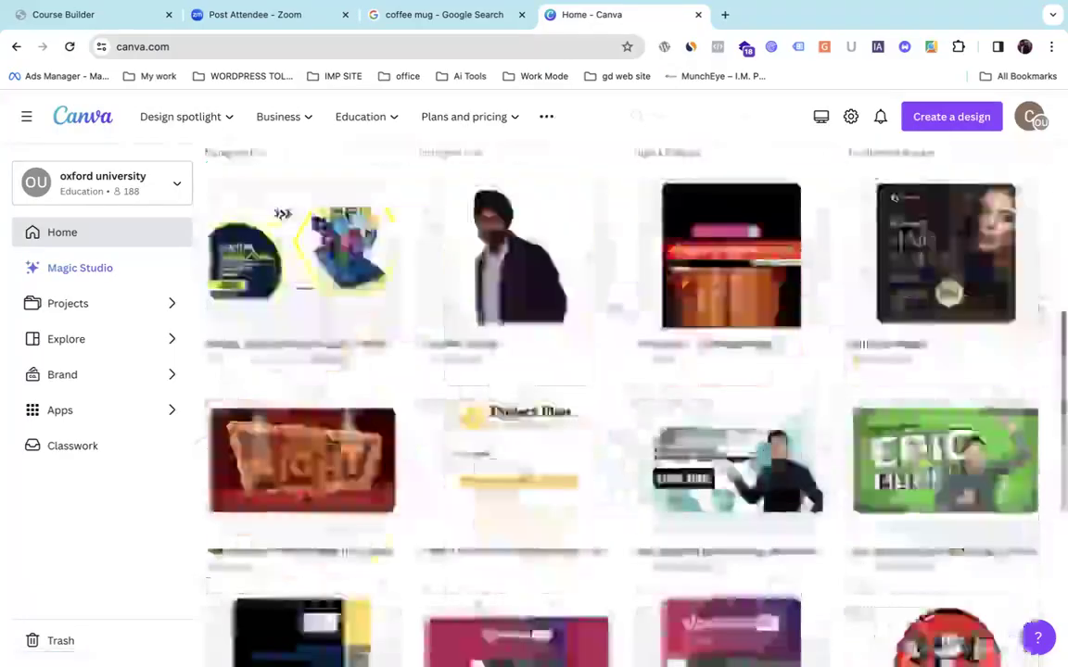
pyautogui.scroll(8, 671, 501)
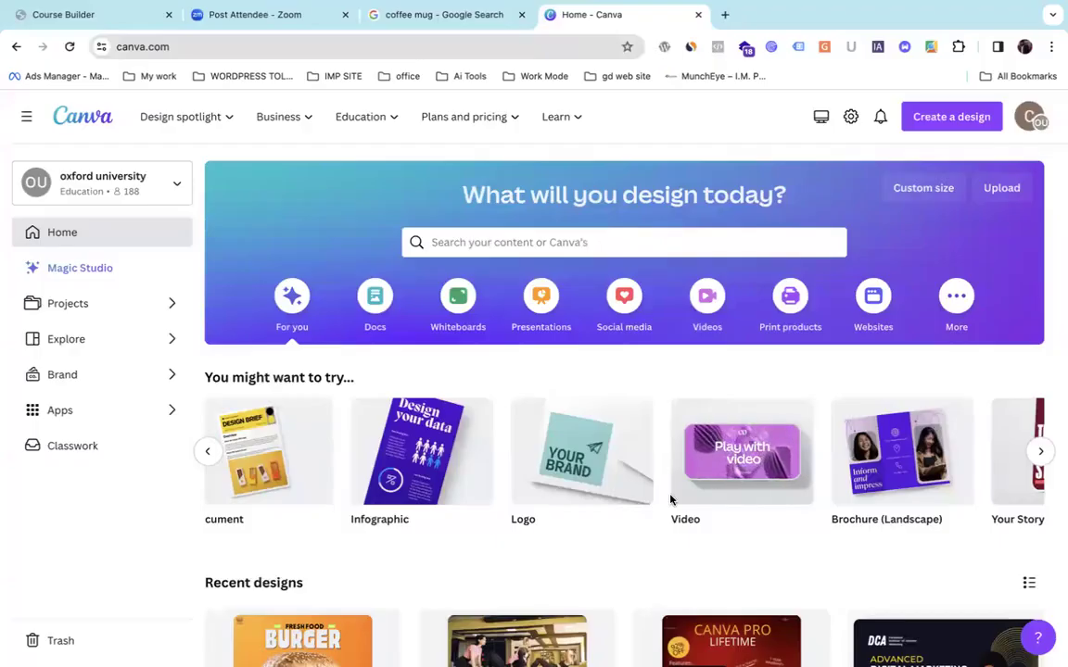
pyautogui.moveTo(1058, 8)
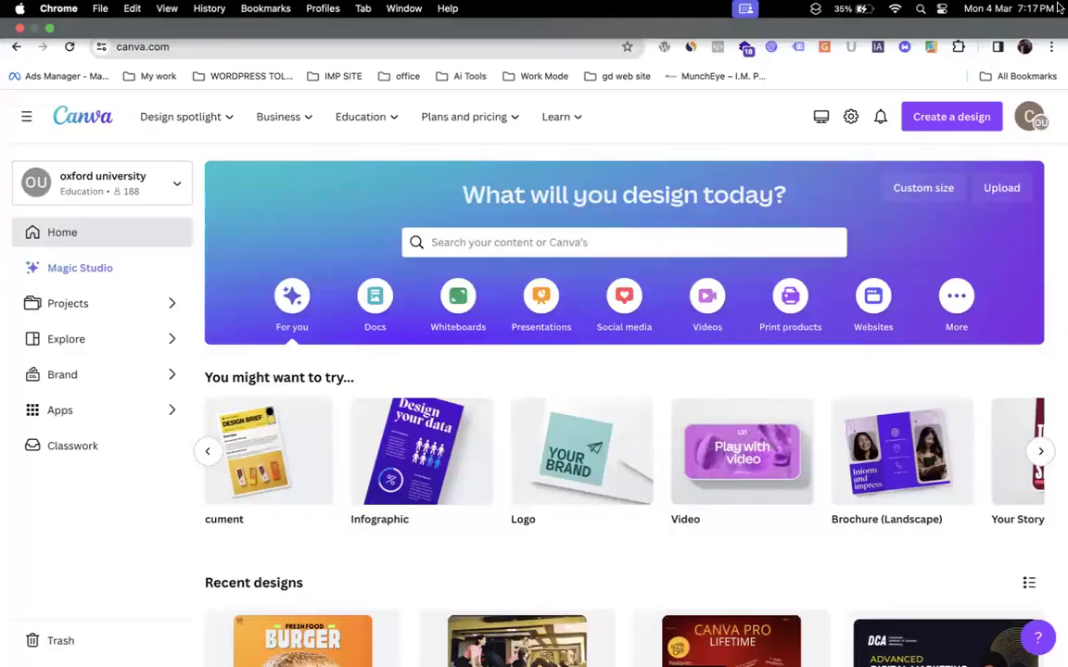
pyautogui.scroll(-5, 641, 303)
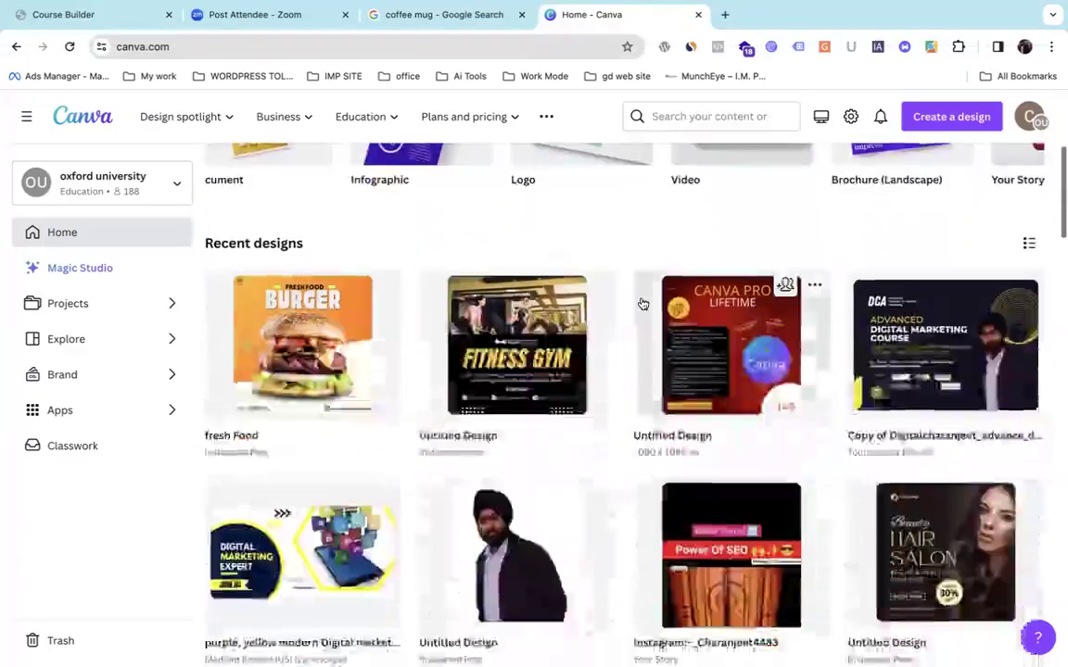
# Open the fresh Food burger design, scroll its pages and select the bottom bun.
pyautogui.click(287, 331)
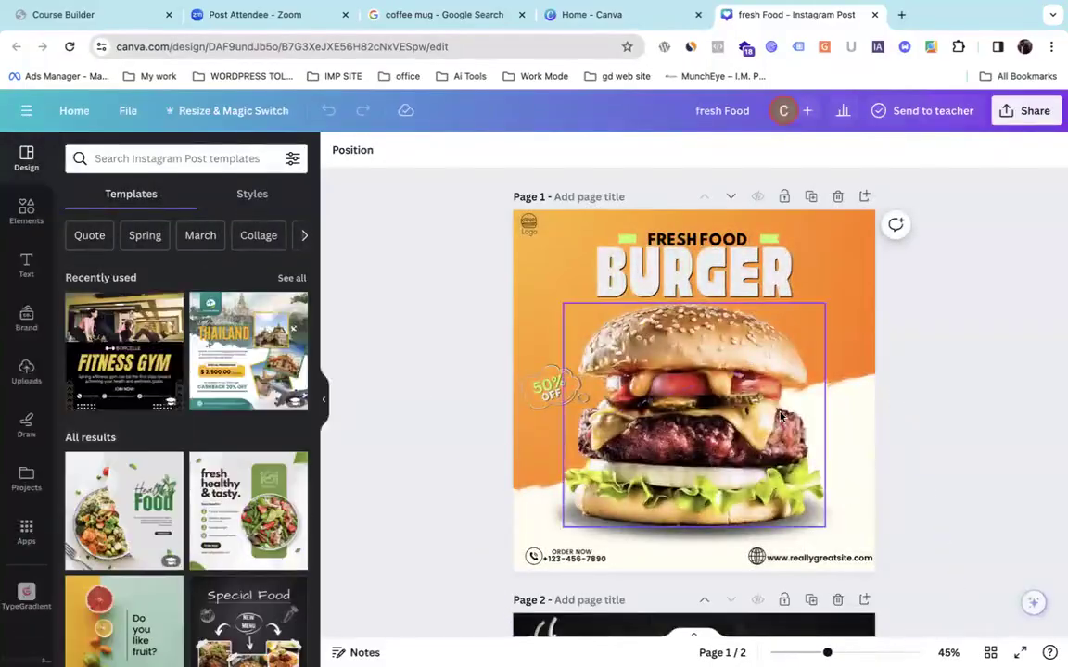
pyautogui.scroll(-1, 781, 417)
pyautogui.scroll(-4, 781, 417)
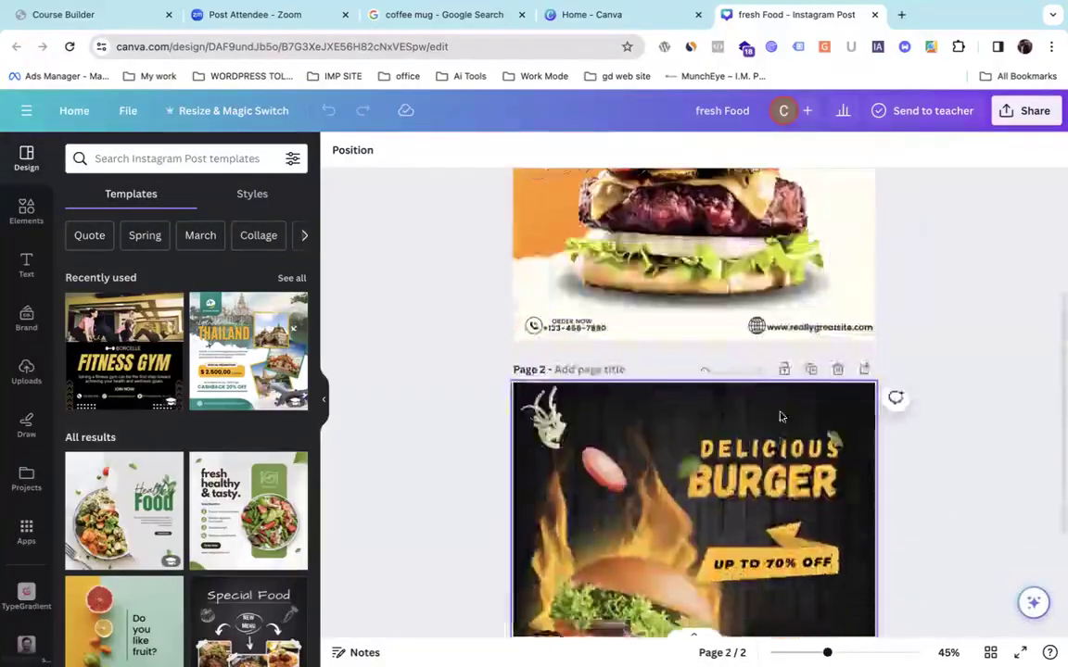
pyautogui.scroll(4, 781, 417)
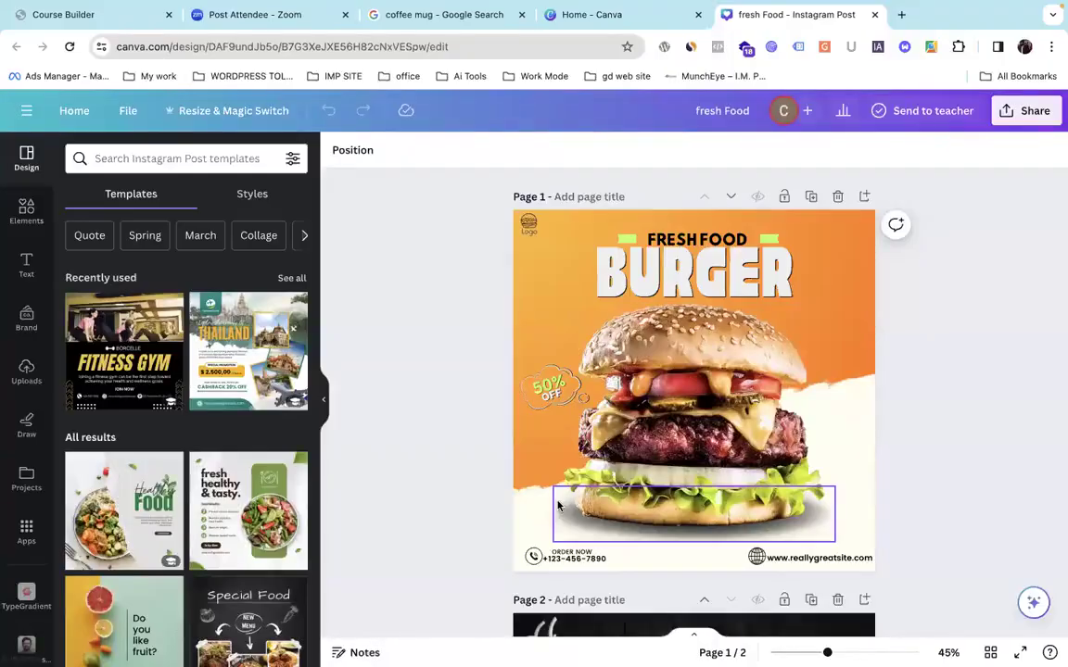
pyautogui.click(613, 532)
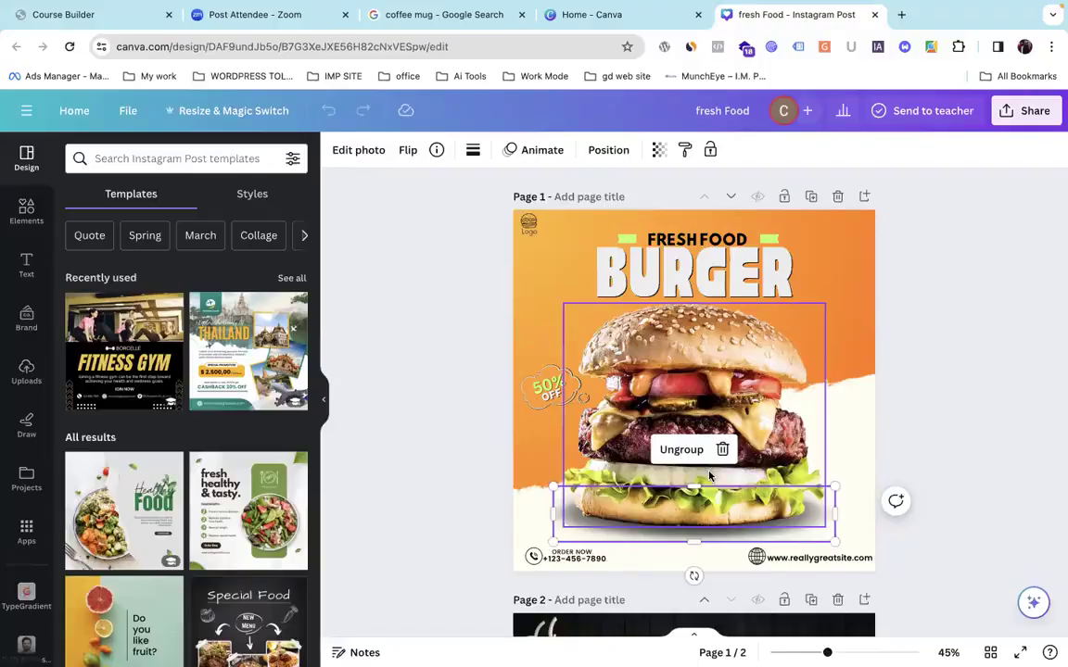
# Return to Canva's home from the editor, then toggle between the two Canva tabs.
pyautogui.click(72, 109)
pyautogui.click(680, 14)
pyautogui.click(798, 18)
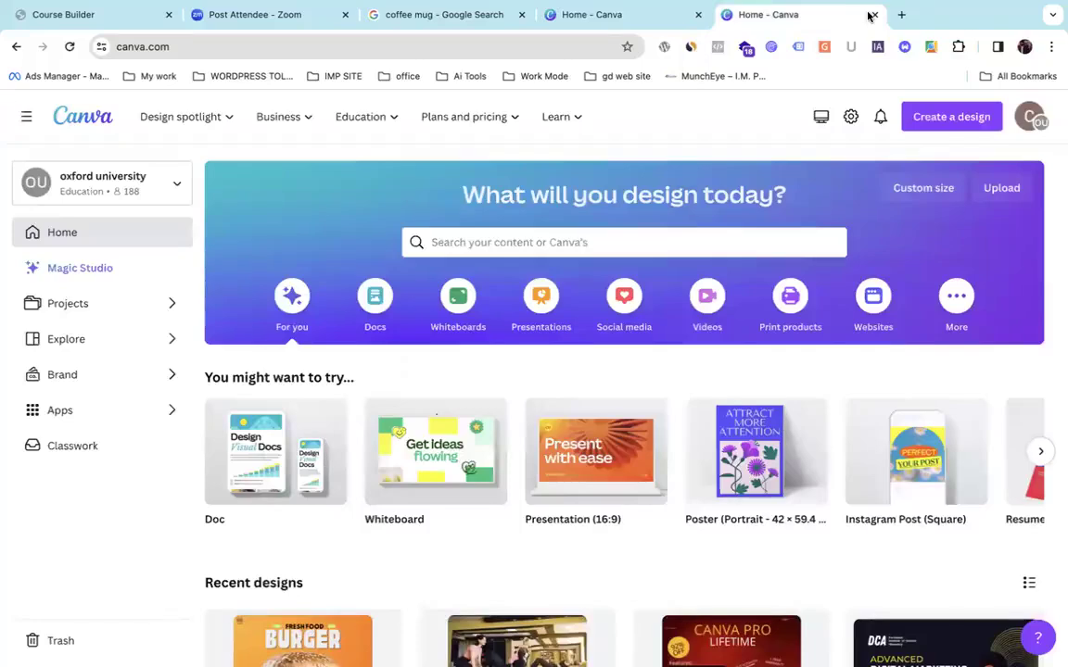
# Close the duplicate Canva home tab and bring the Canva desktop app to the front.
pyautogui.click(871, 15)
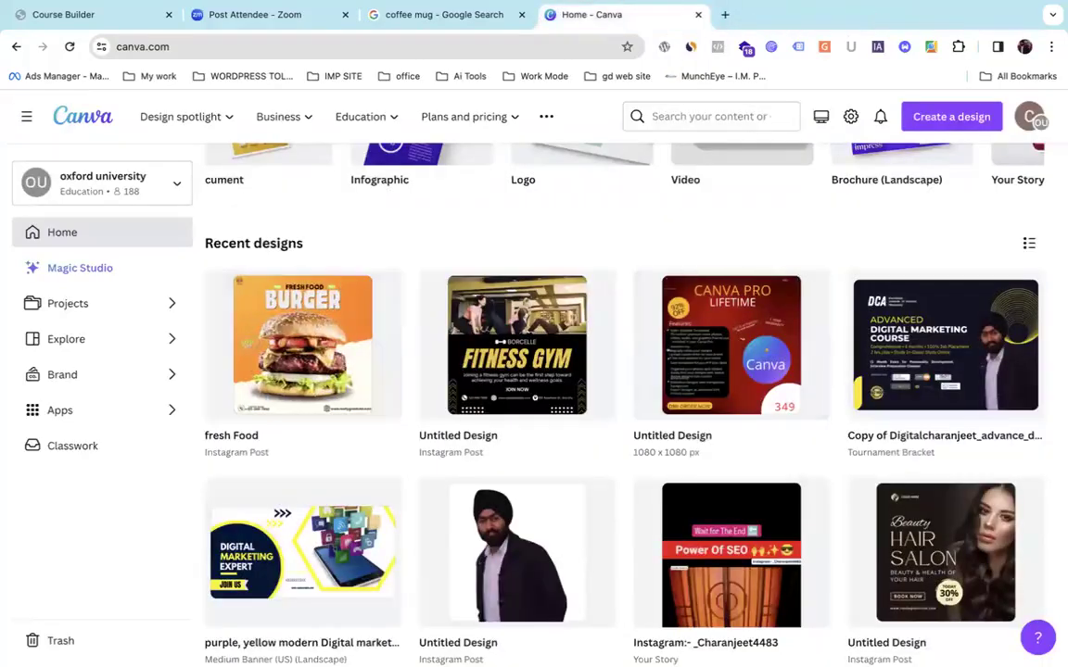
pyautogui.moveTo(570, 639)
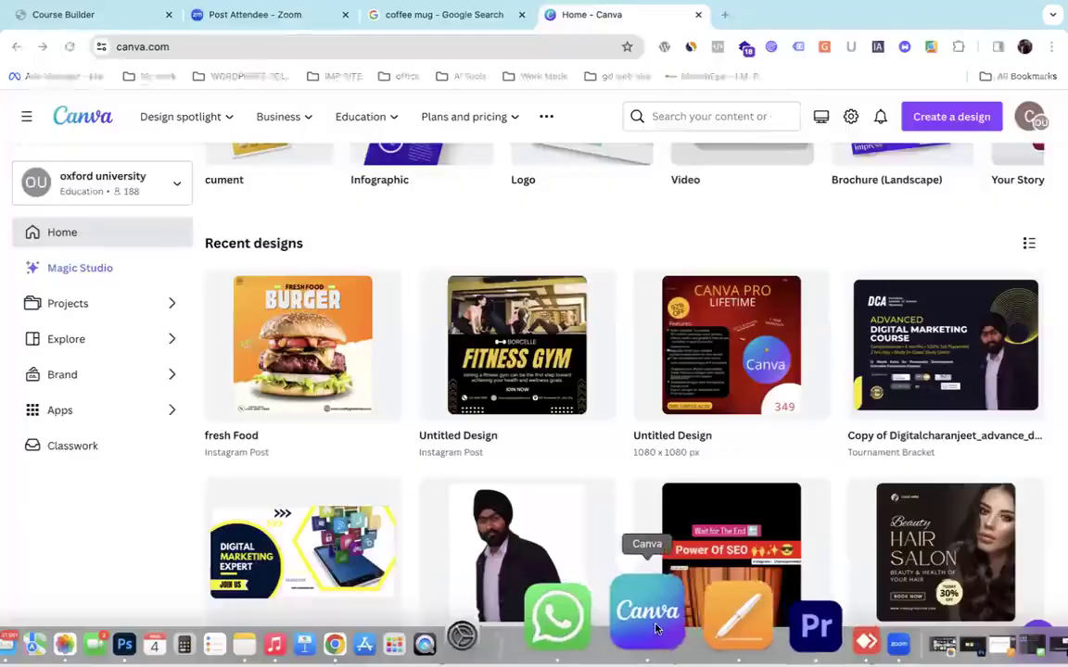
pyautogui.click(660, 646)
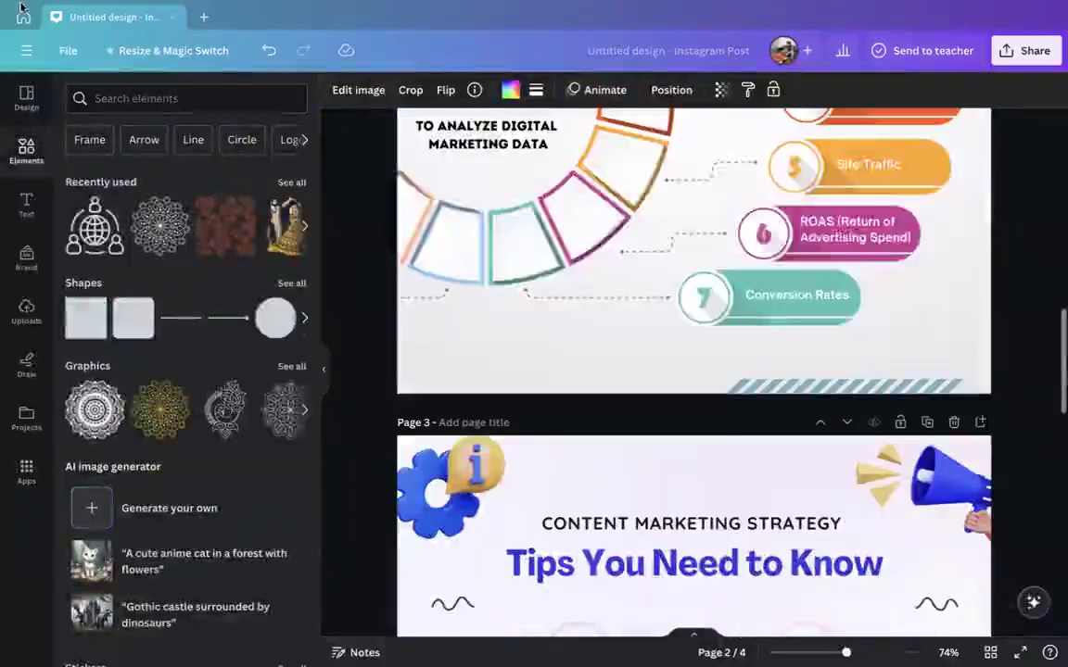
# Close the Untitled design tabs in the desktop app, then close the Canva window.
pyautogui.click(185, 17)
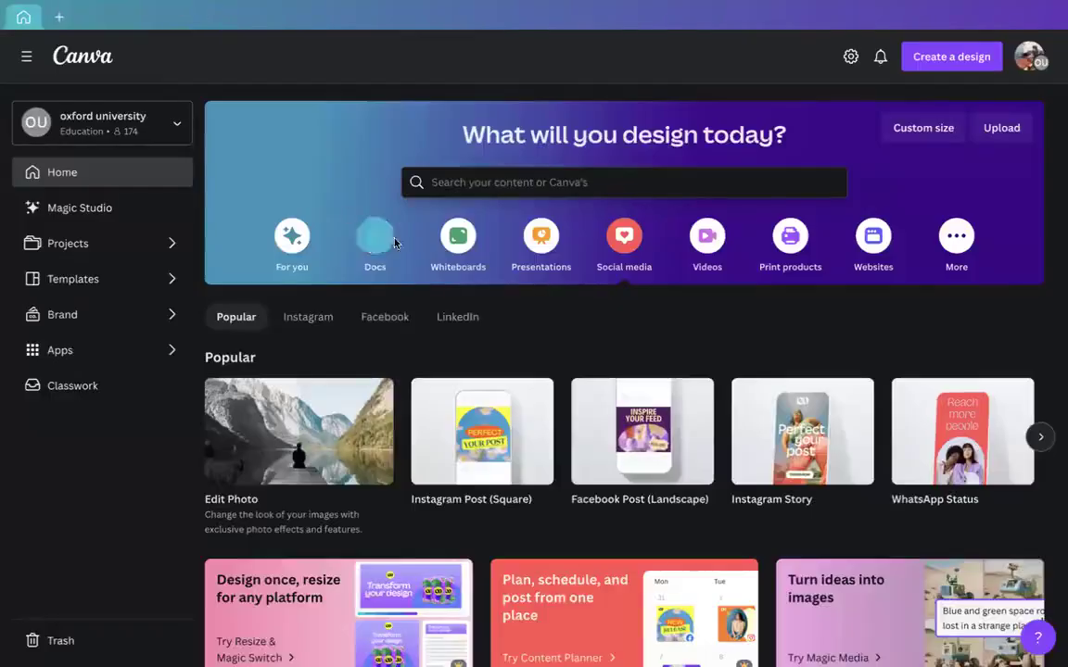
pyautogui.scroll(-2, 403, 291)
pyautogui.scroll(2, 404, 292)
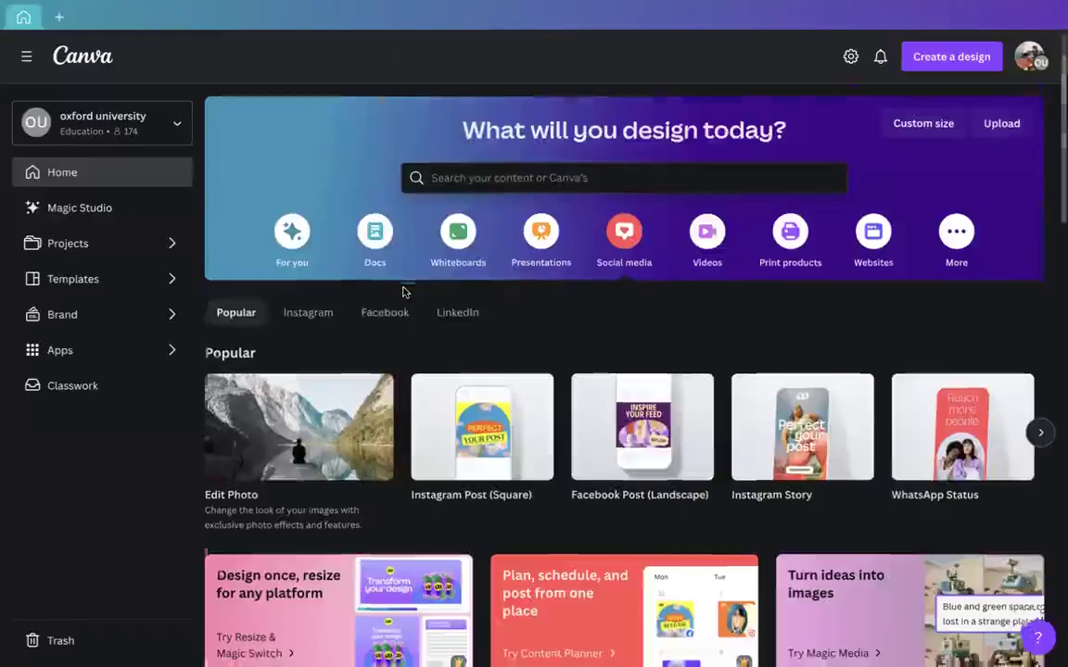
pyautogui.scroll(-10, 405, 291)
pyautogui.scroll(10, 405, 291)
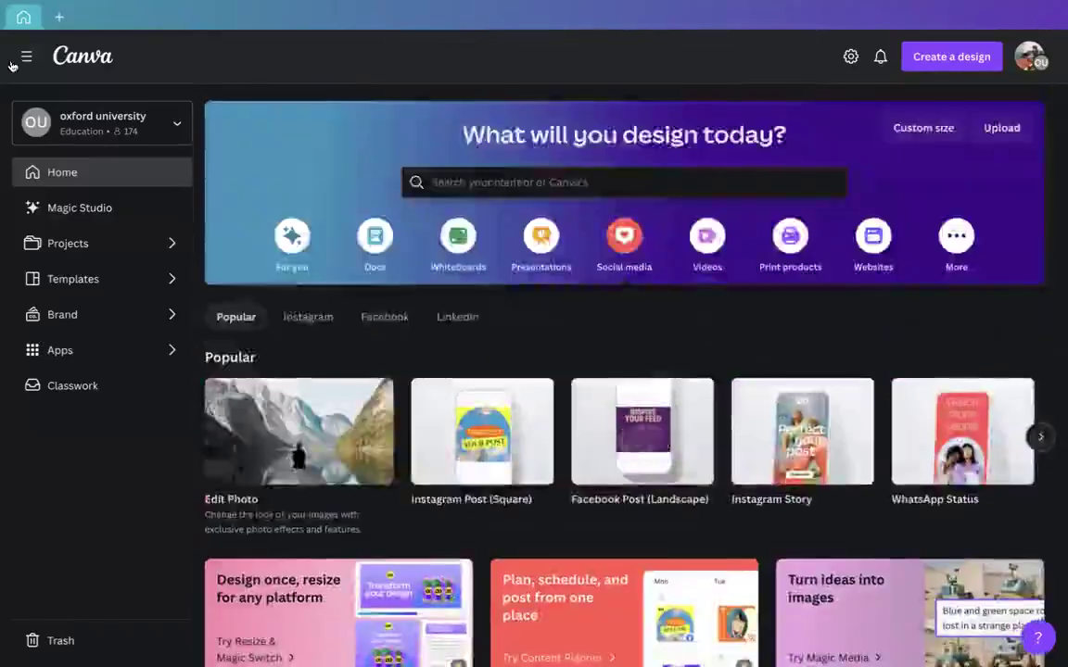
pyautogui.click(59, 17)
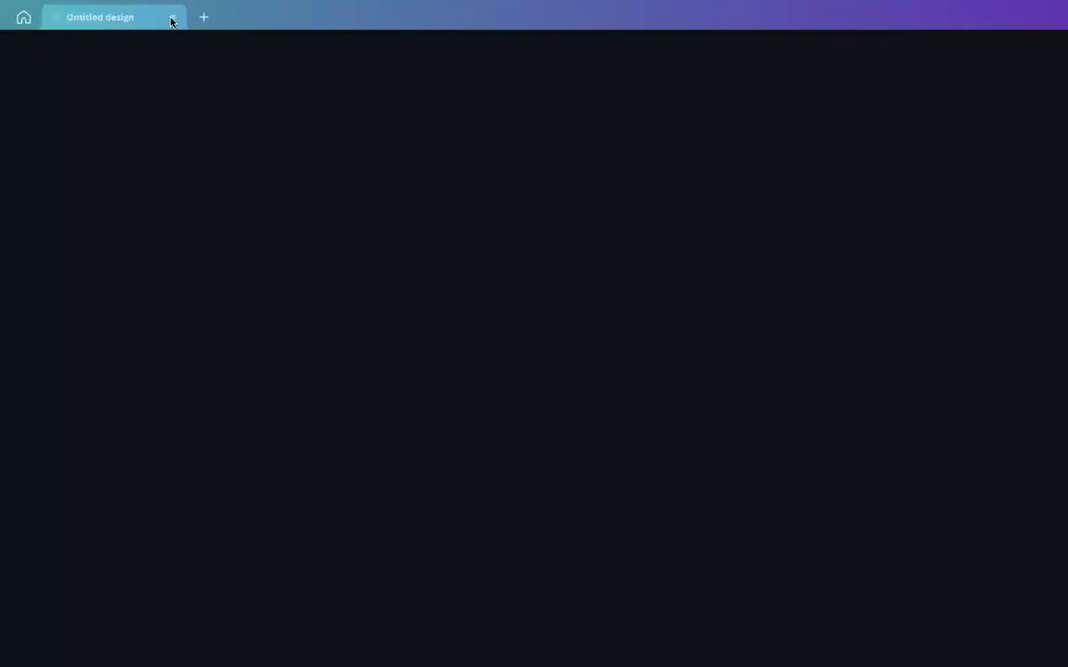
pyautogui.click(171, 20)
pyautogui.moveTo(962, 8)
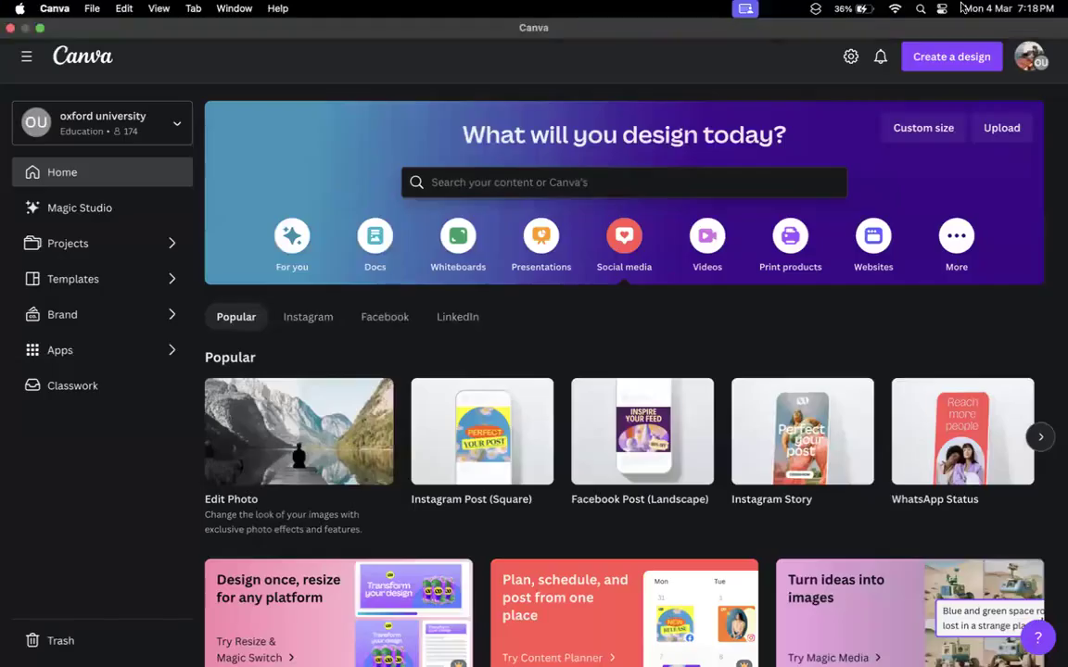
pyautogui.click(10, 29)
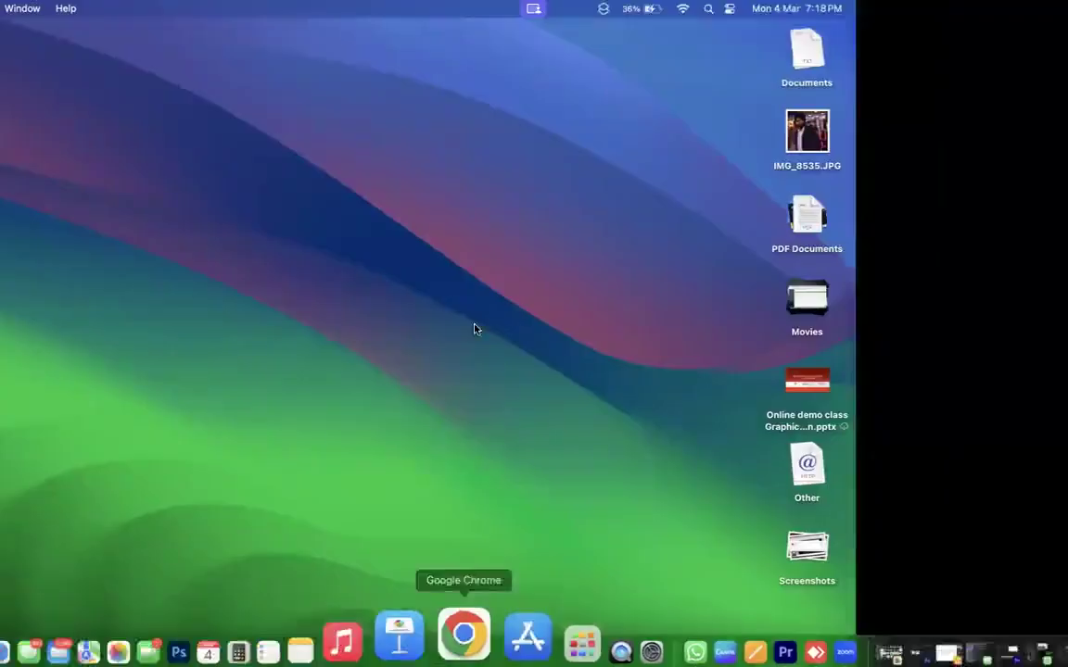
# Search Google for 'Canva Software' in a new Chrome tab.
pyautogui.click(727, 13)
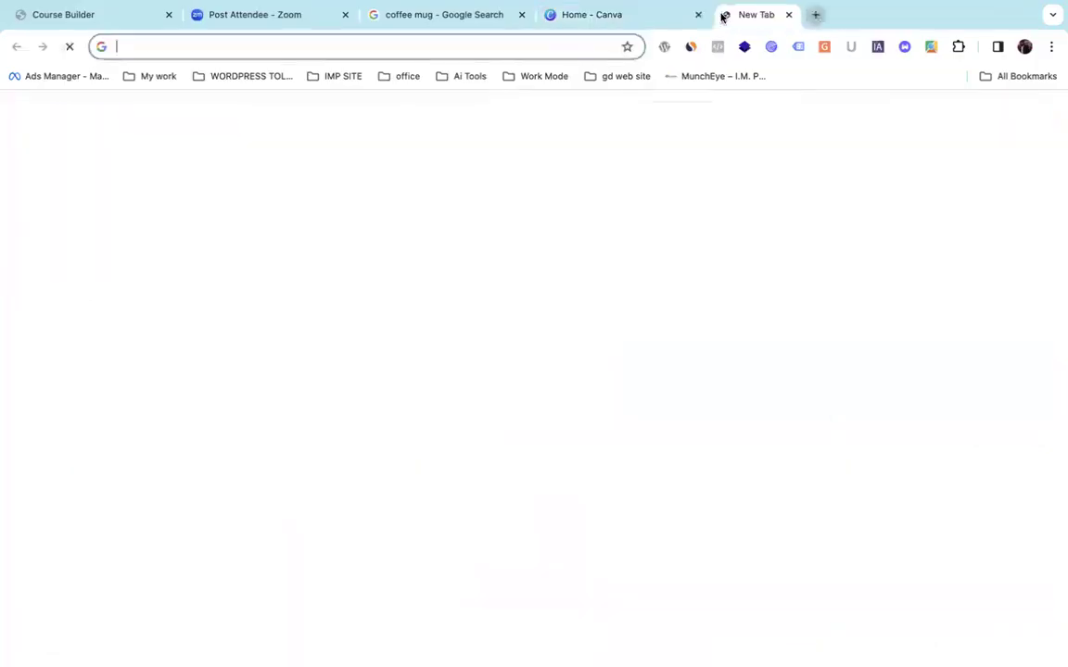
pyautogui.click(458, 56)
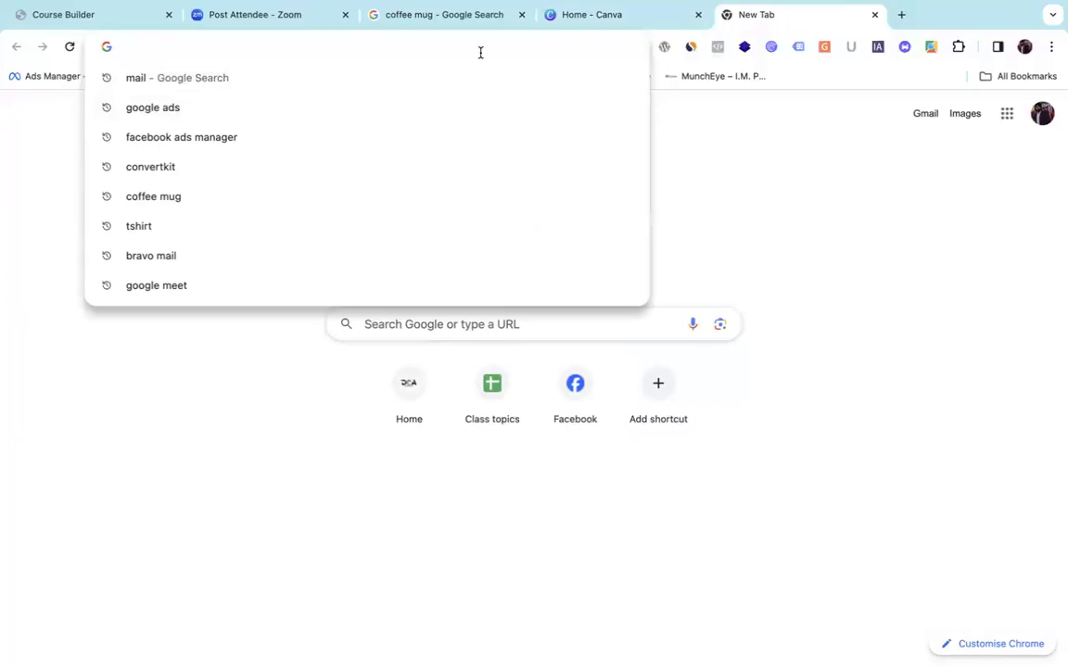
pyautogui.write('co')
pyautogui.press('BackSpace')
pyautogui.press('BackSpace')
pyautogui.press('BackSpace')
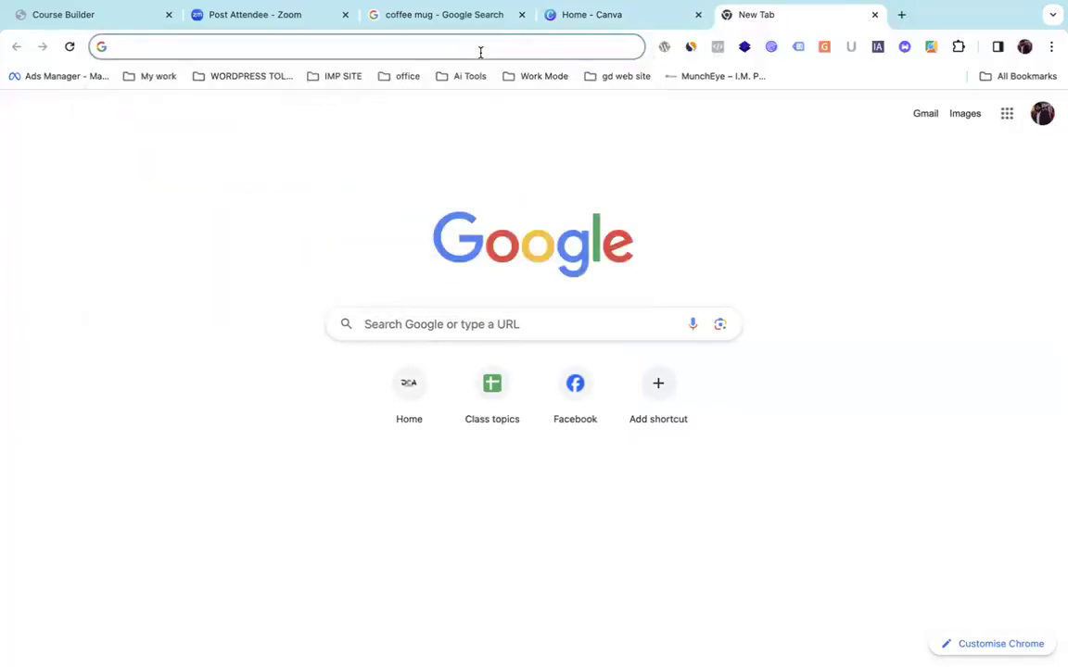
pyautogui.write('C')
pyautogui.press('BackSpace')
pyautogui.press('BackSpace')
pyautogui.write('Canv ')
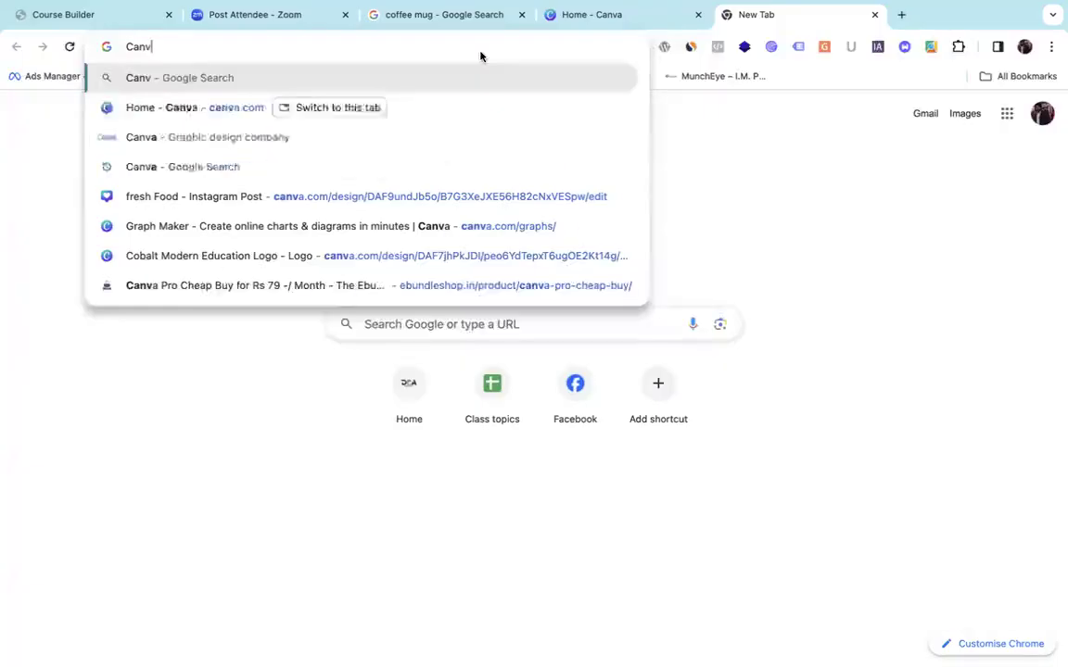
pyautogui.write('a')
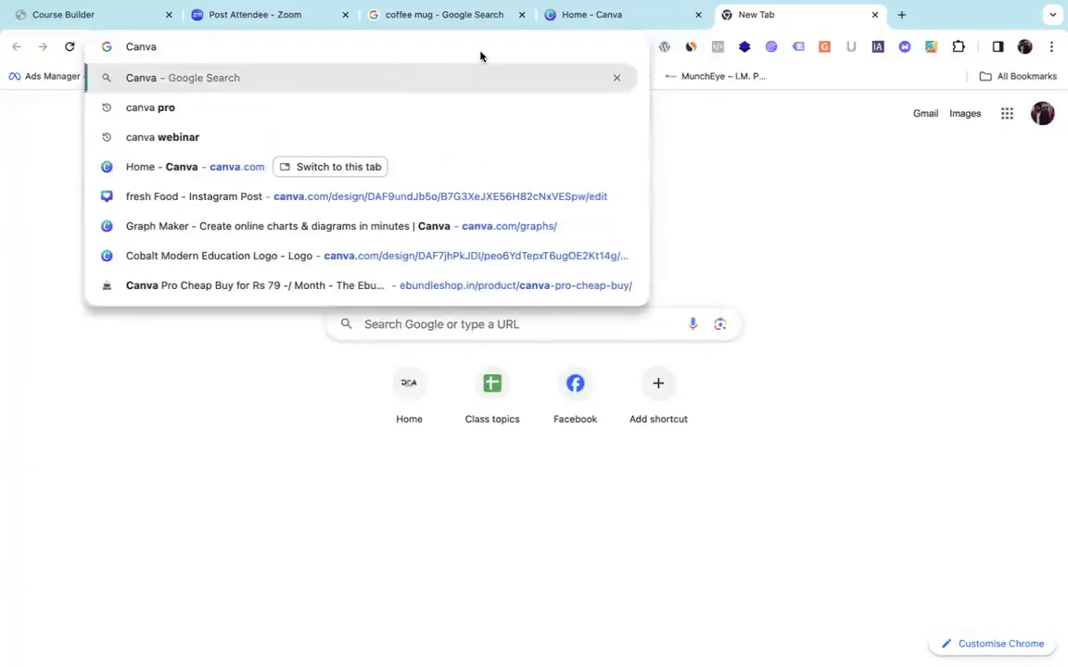
pyautogui.write(' Soft')
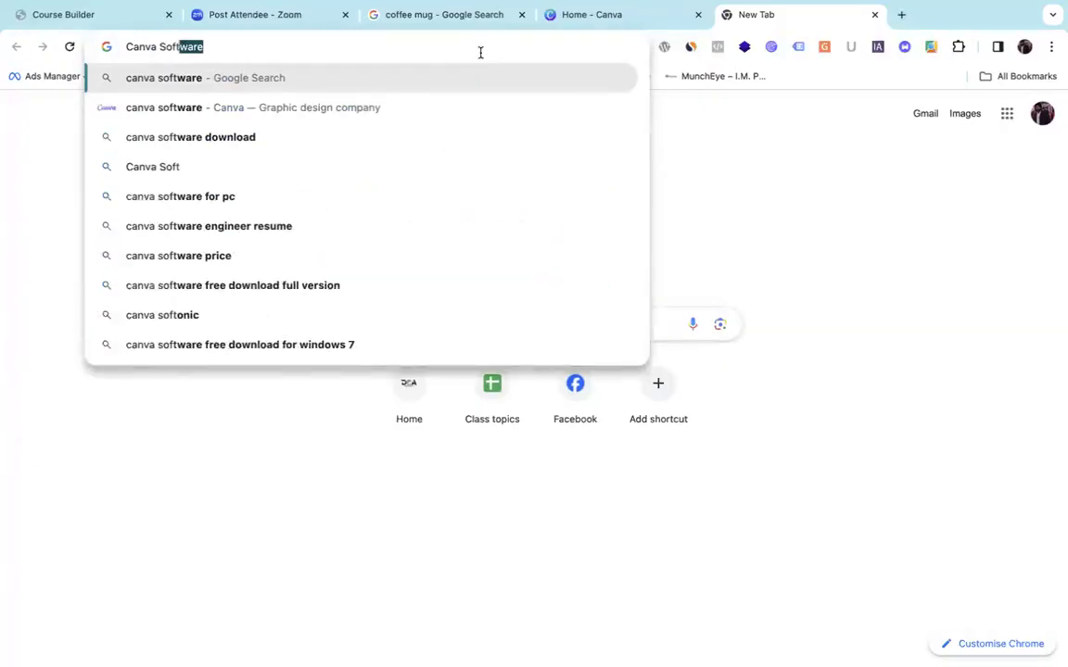
pyautogui.write('ware')
pyautogui.press('Return')
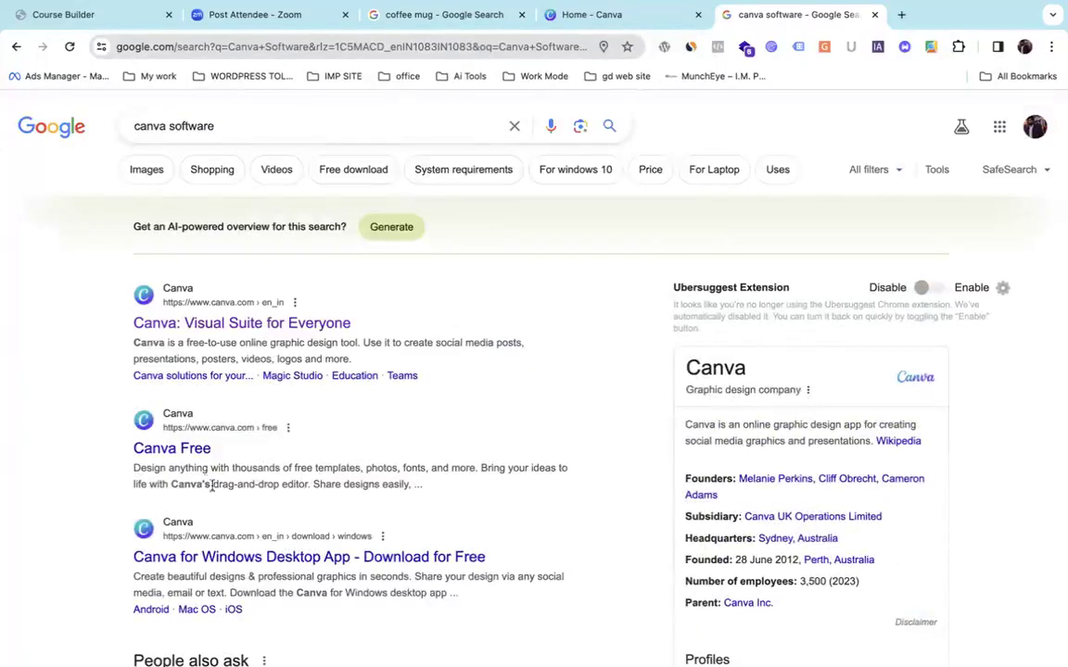
# Open the 'Canva for Windows Desktop App' result, look over the page, then close that tab.
pyautogui.scroll(-2, 204, 464)
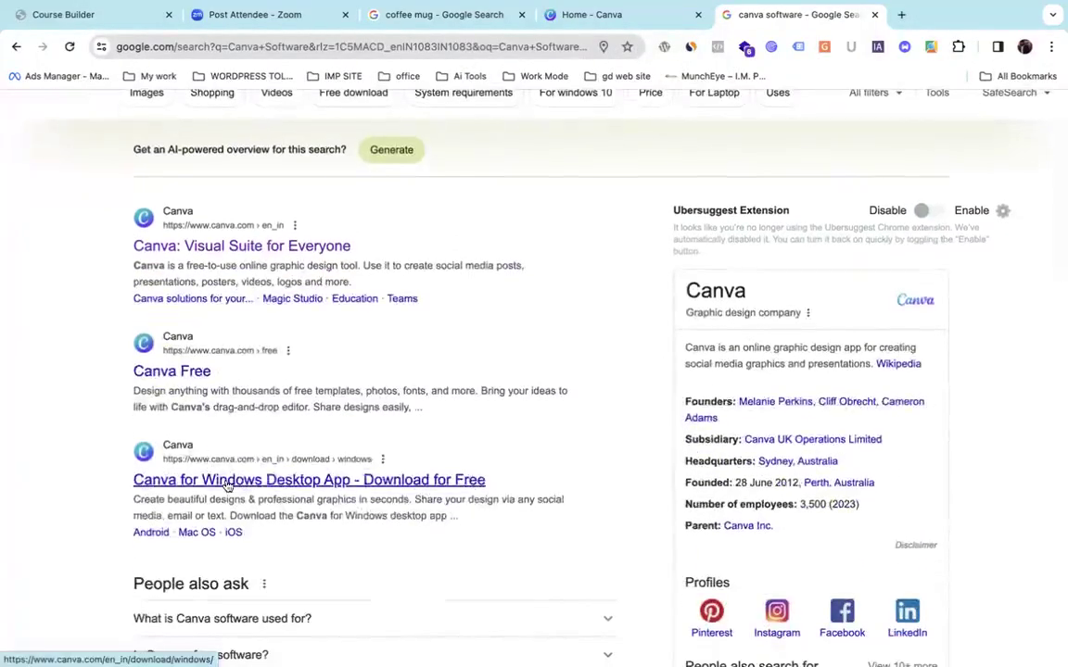
pyautogui.click(227, 482)
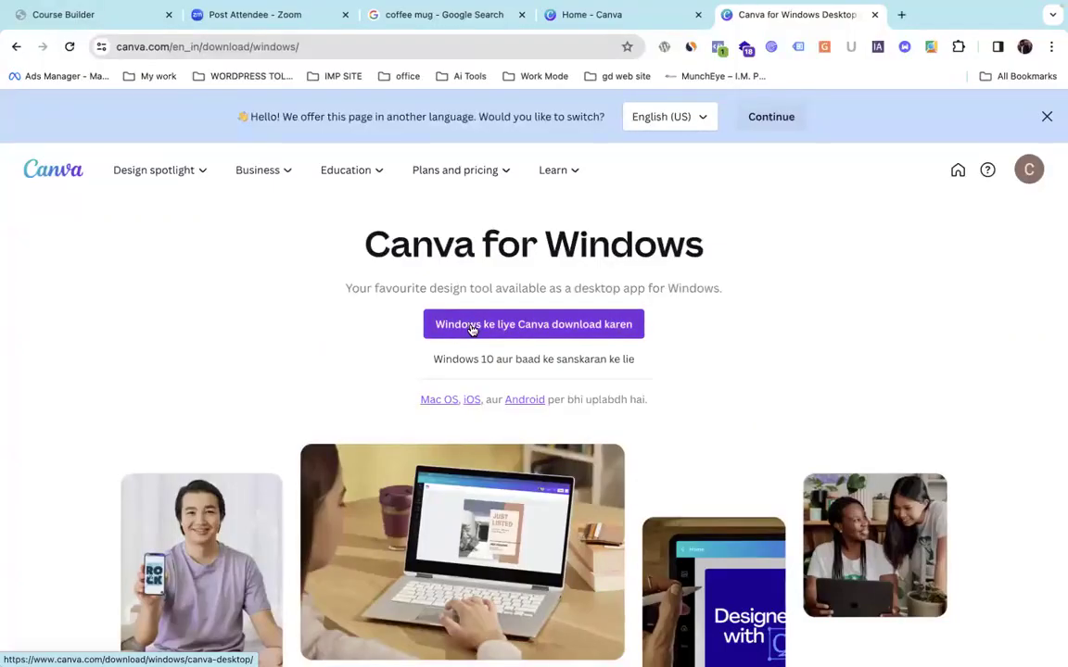
pyautogui.scroll(-3, 473, 331)
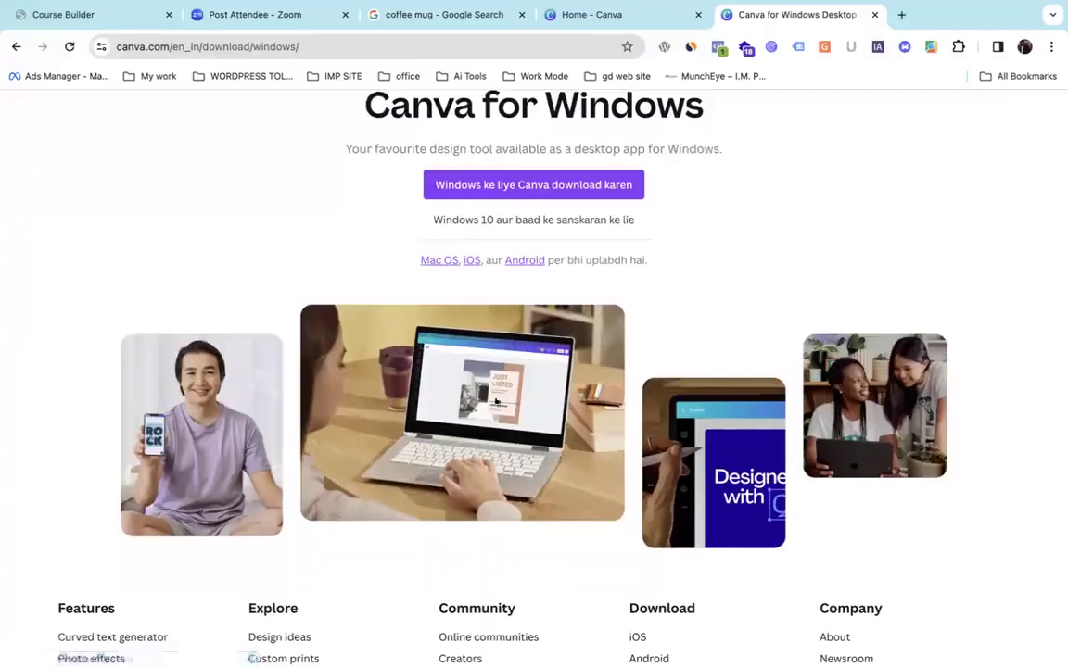
pyautogui.moveTo(608, 640)
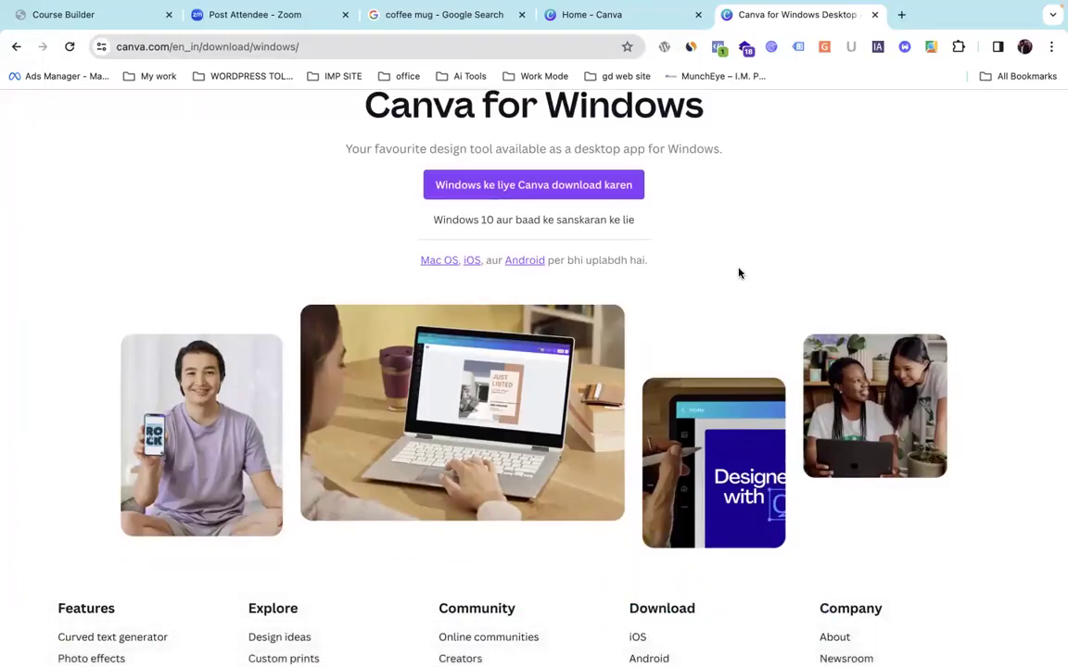
pyautogui.scroll(3, 739, 273)
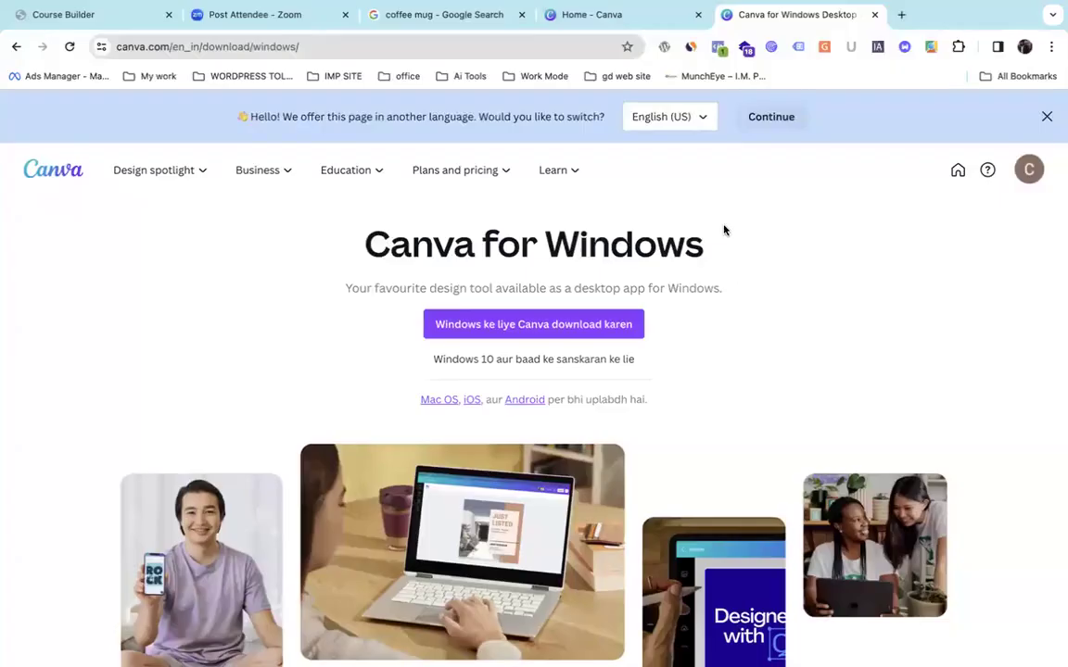
pyautogui.moveTo(679, 660)
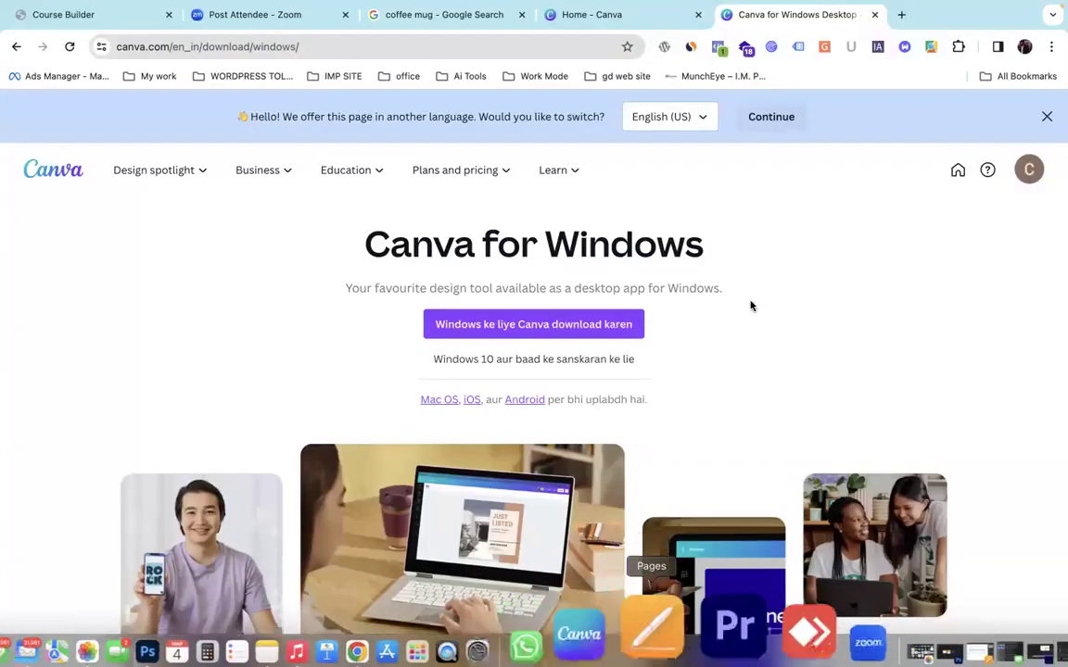
pyautogui.click(872, 14)
pyautogui.scroll(5, 757, 261)
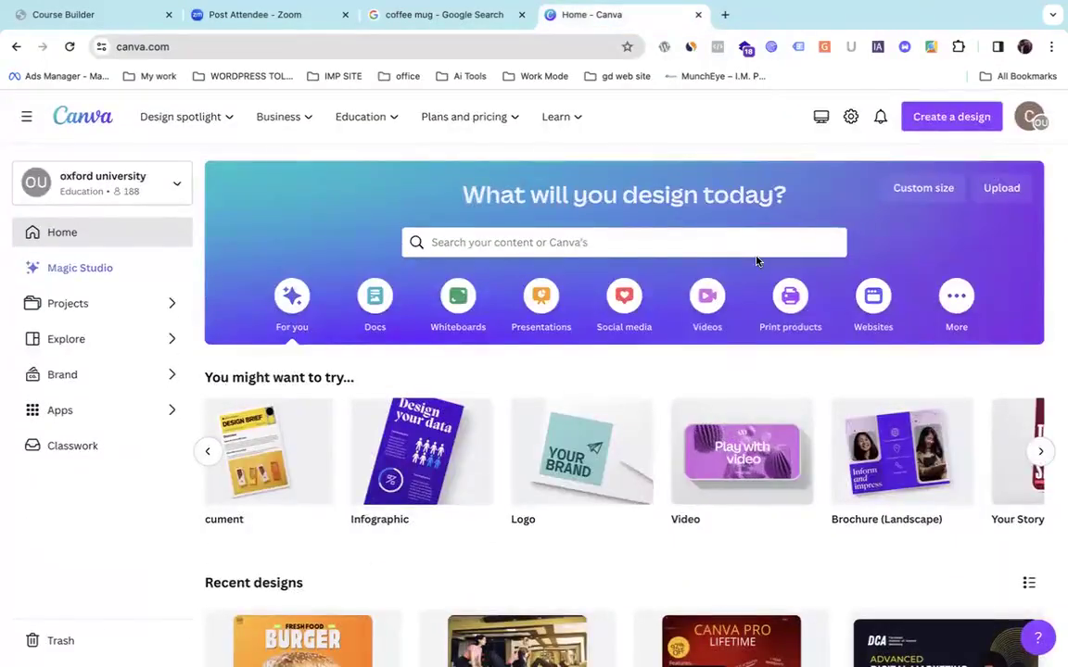
# Close the Canva tab and switch to the other Chrome profile's window.
pyautogui.click(698, 15)
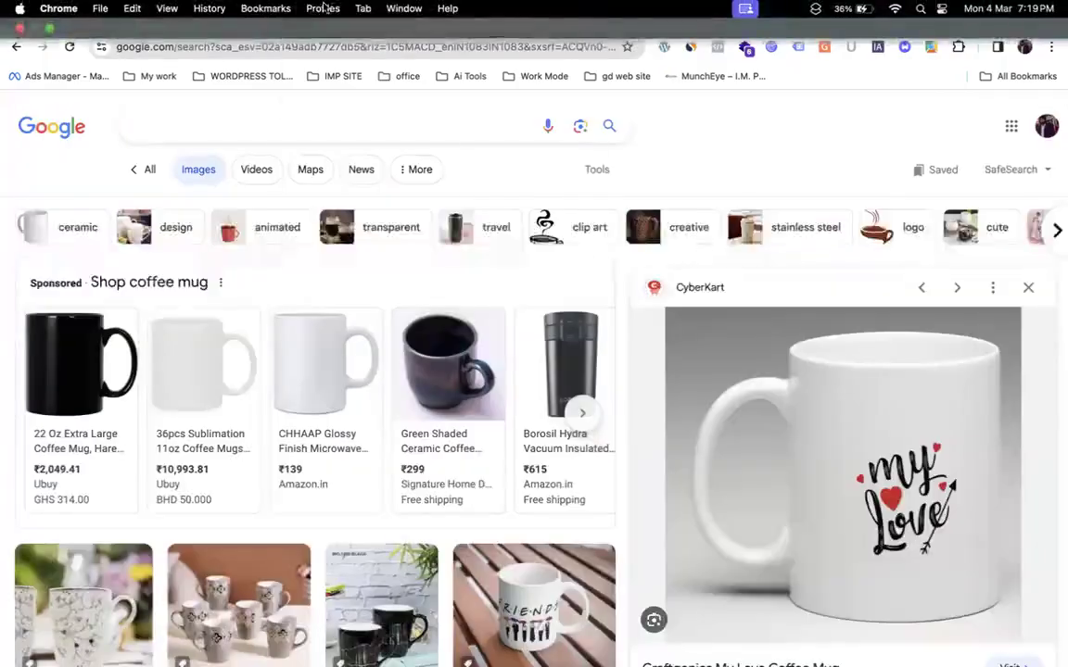
pyautogui.click(323, 8)
pyautogui.click(344, 112)
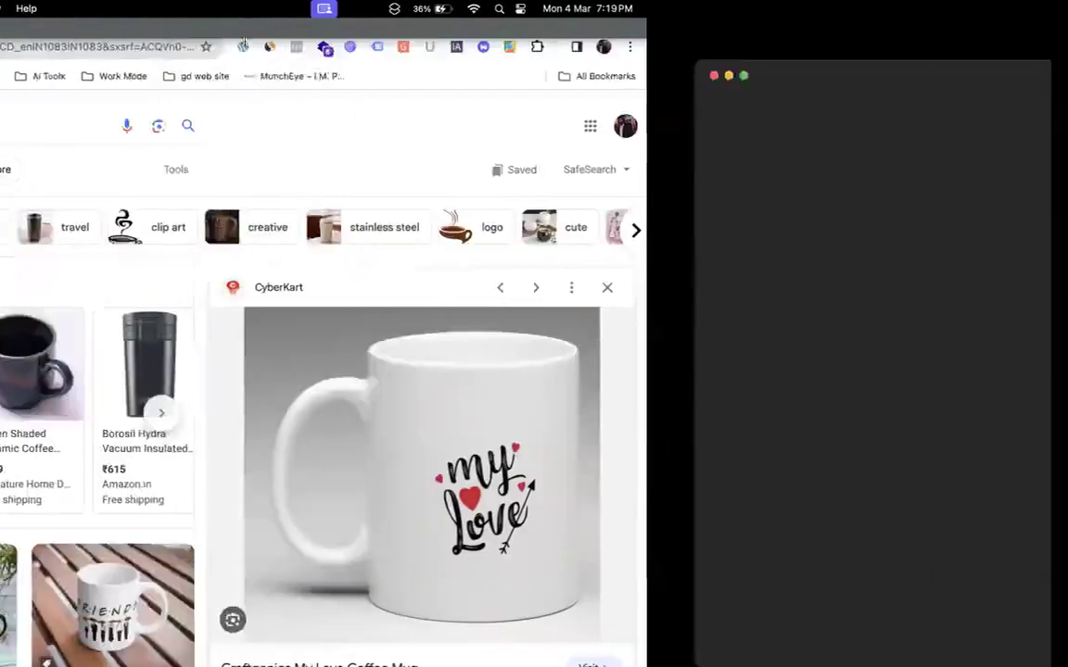
# Go to canva.com by typing Canva in the address bar and choosing its suggestion.
pyautogui.write('Canava')
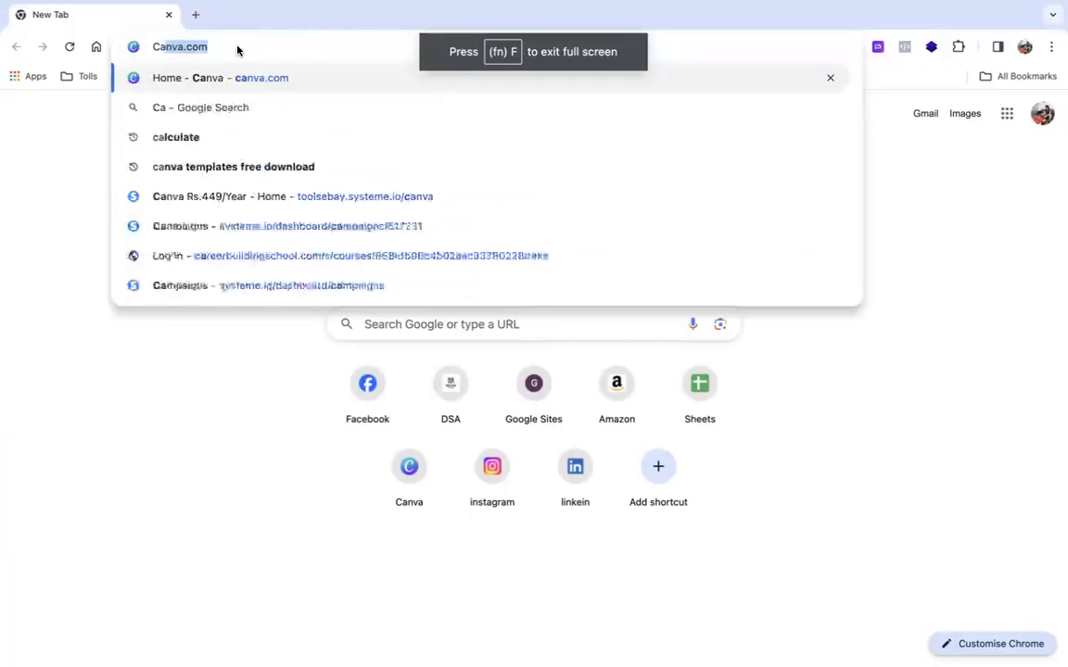
pyautogui.press('BackSpace')
pyautogui.press('BackSpace')
pyautogui.press('BackSpace')
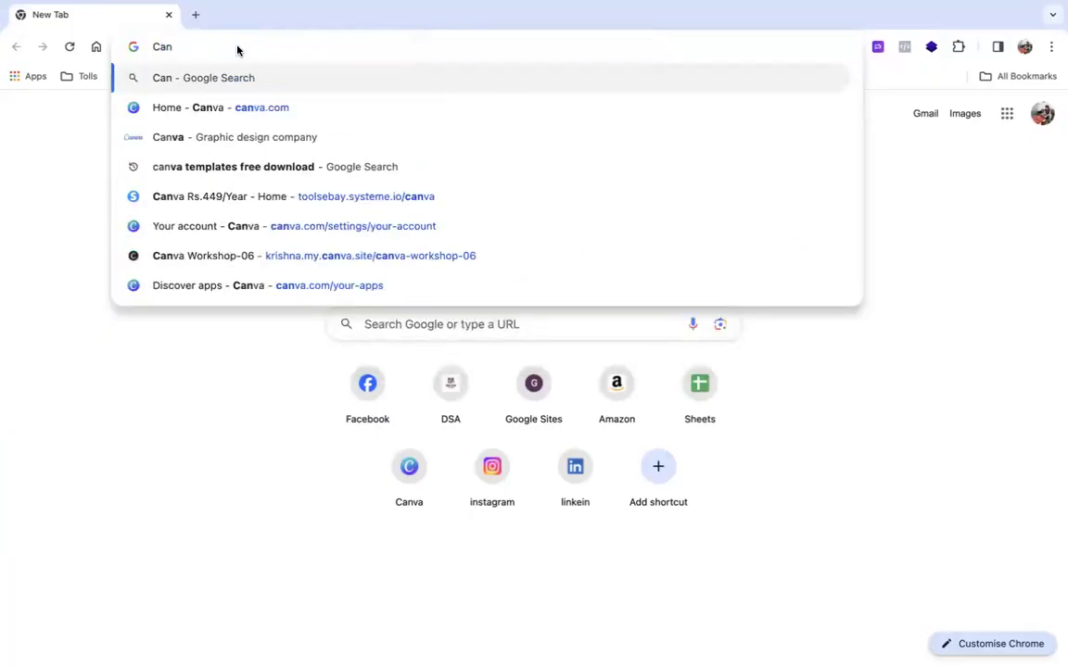
pyautogui.write('a')
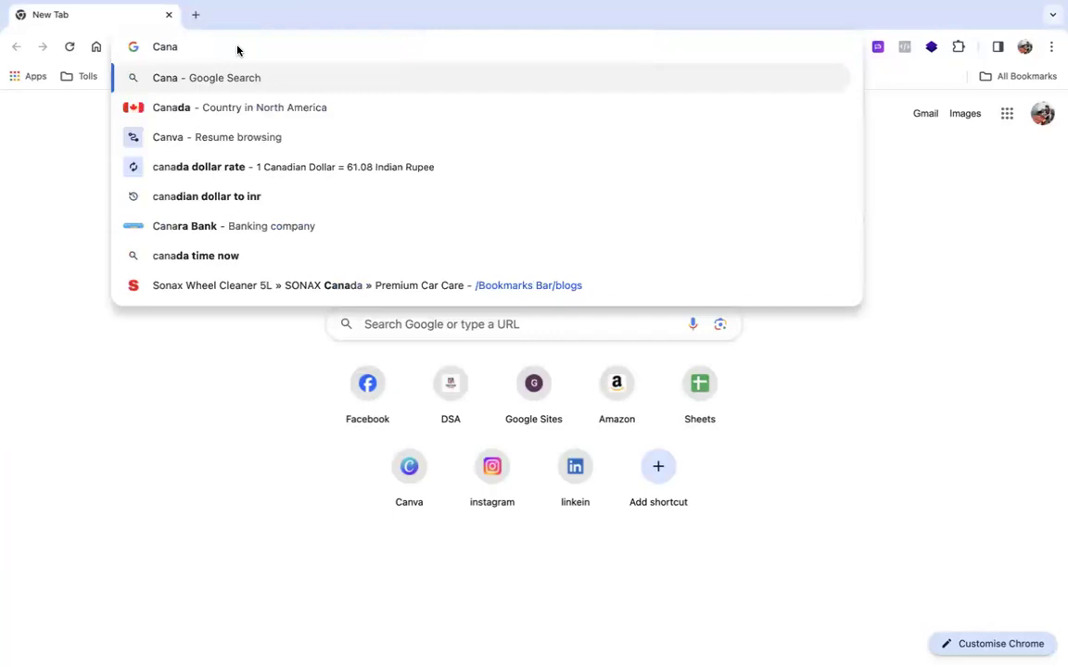
pyautogui.press('BackSpace')
pyautogui.press('Down')
pyautogui.press('Return')
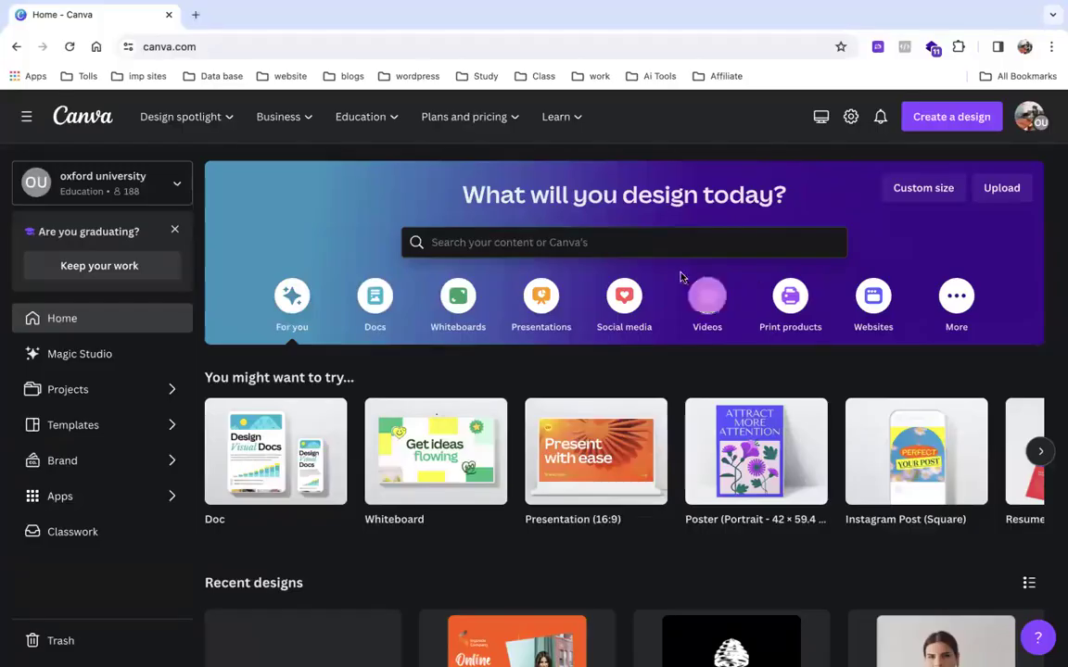
# Search Canva for 'logo' and scroll through the resulting logo templates grid.
pyautogui.click(486, 244)
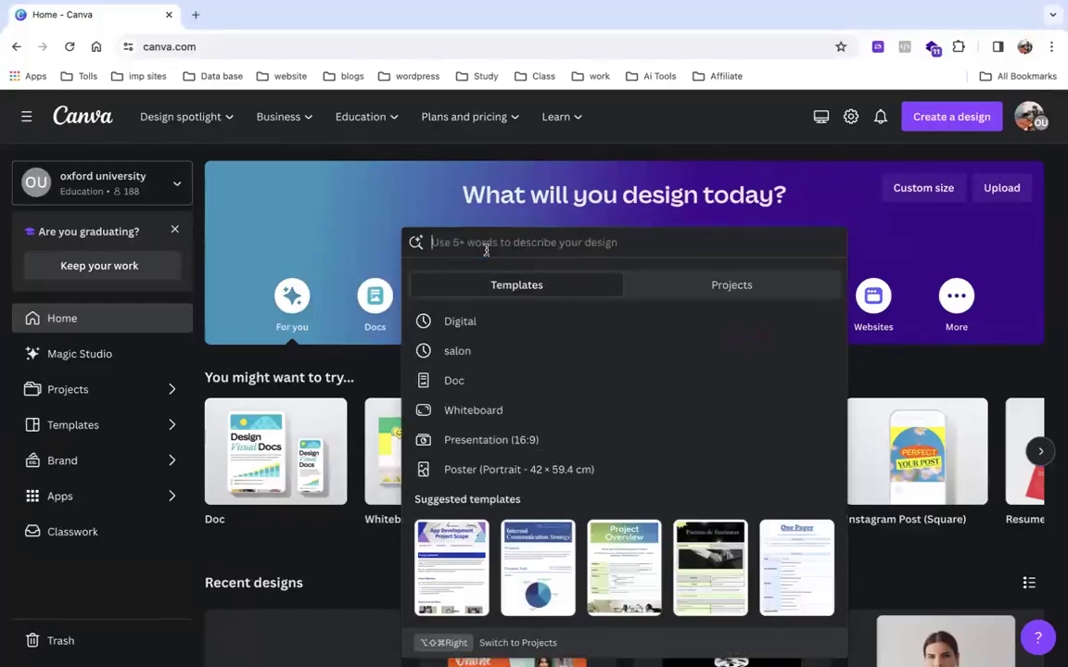
pyautogui.write('l')
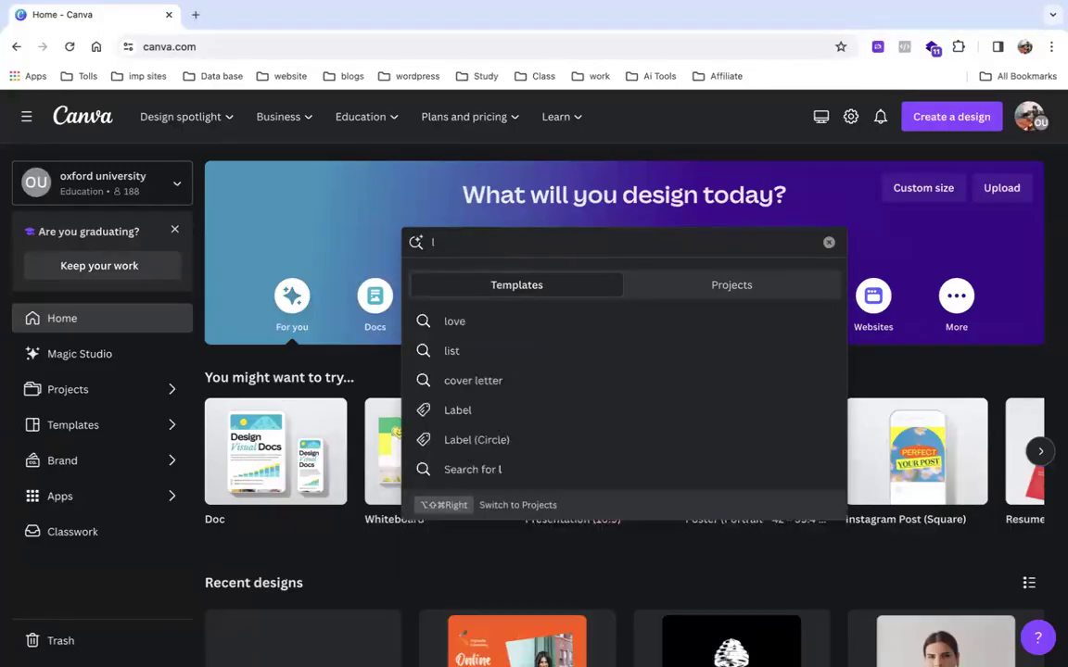
pyautogui.write('o')
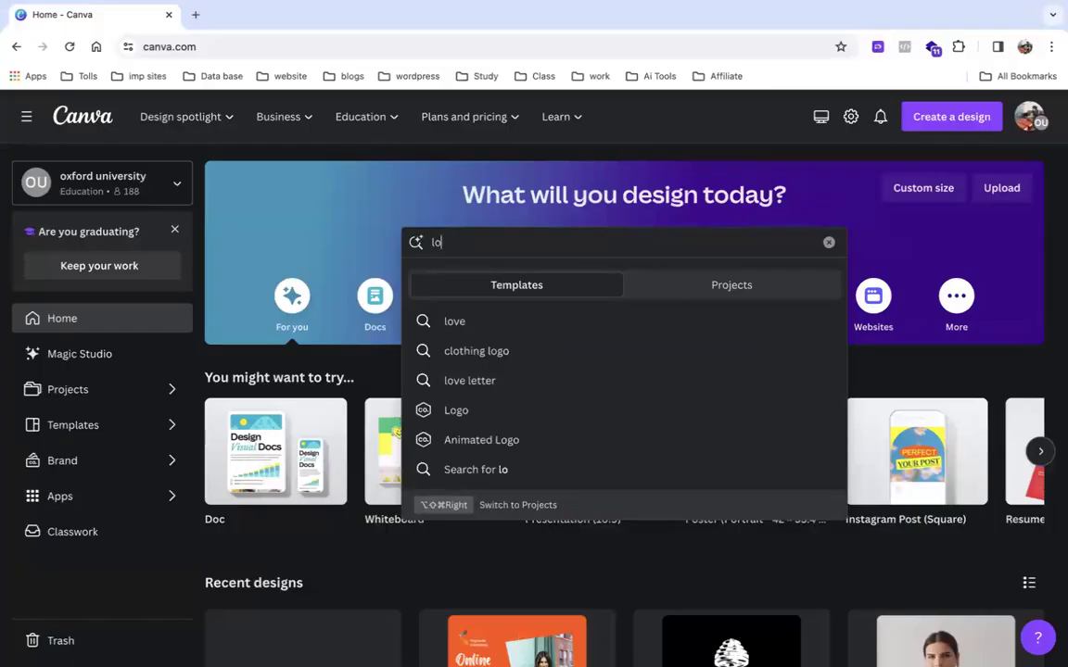
pyautogui.write('go')
pyautogui.press('Return')
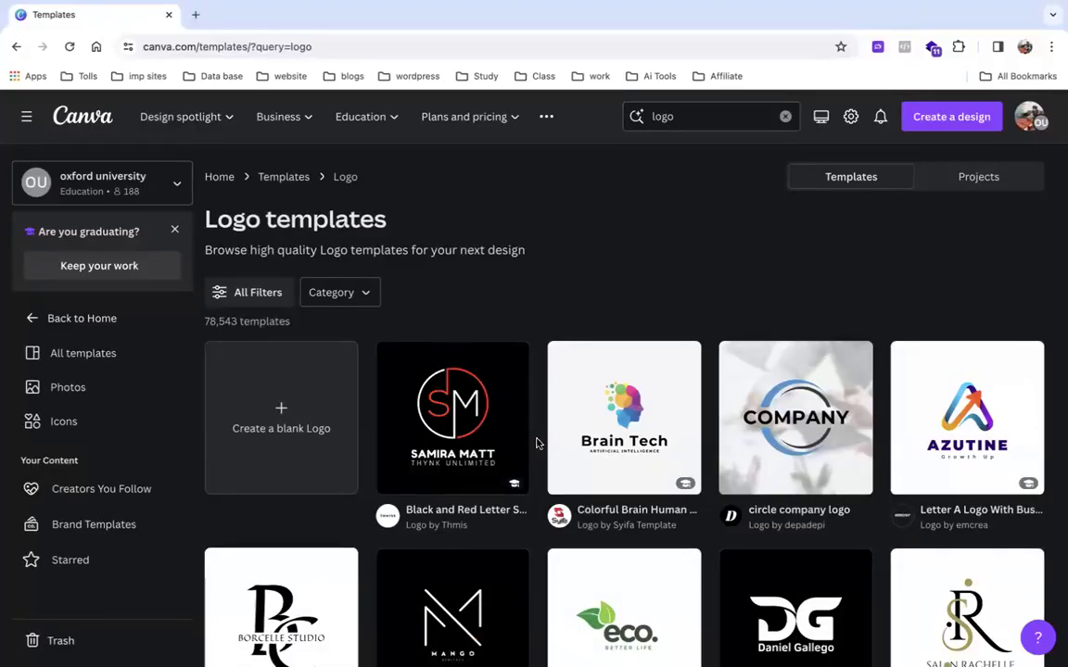
pyautogui.scroll(-6, 536, 443)
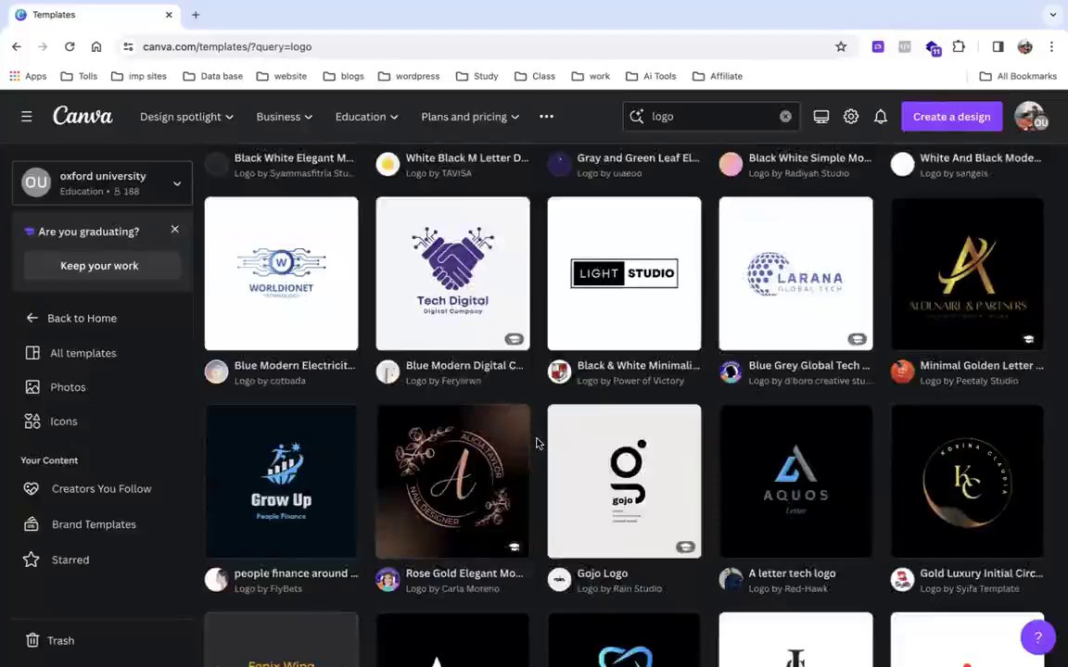
pyautogui.scroll(-5, 536, 443)
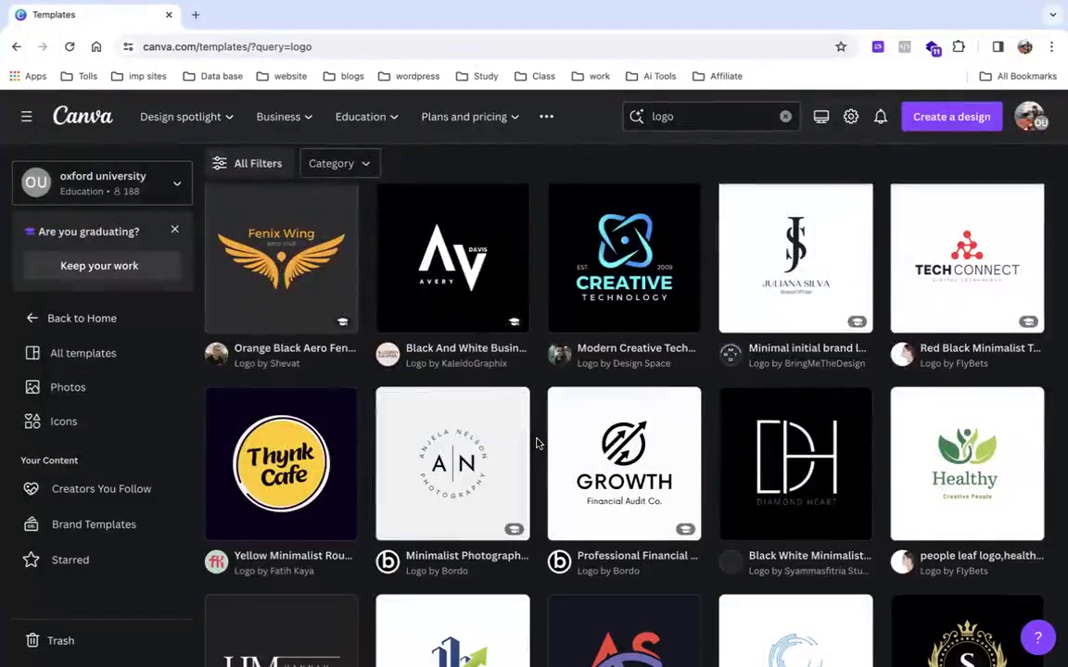
pyautogui.scroll(-3, 535, 443)
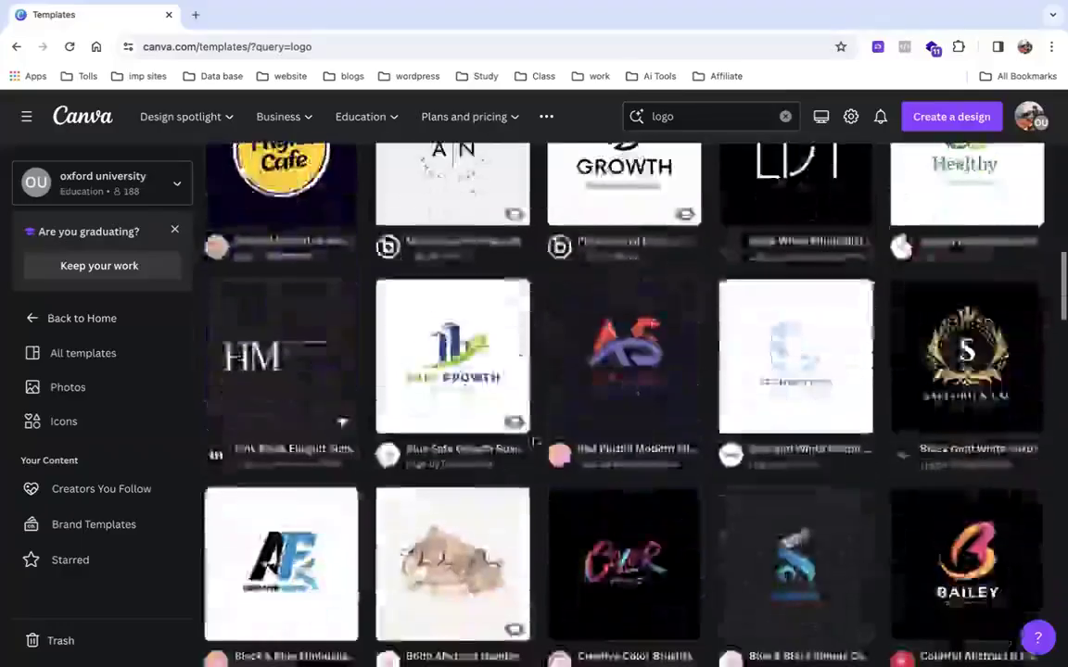
pyautogui.scroll(3, 534, 443)
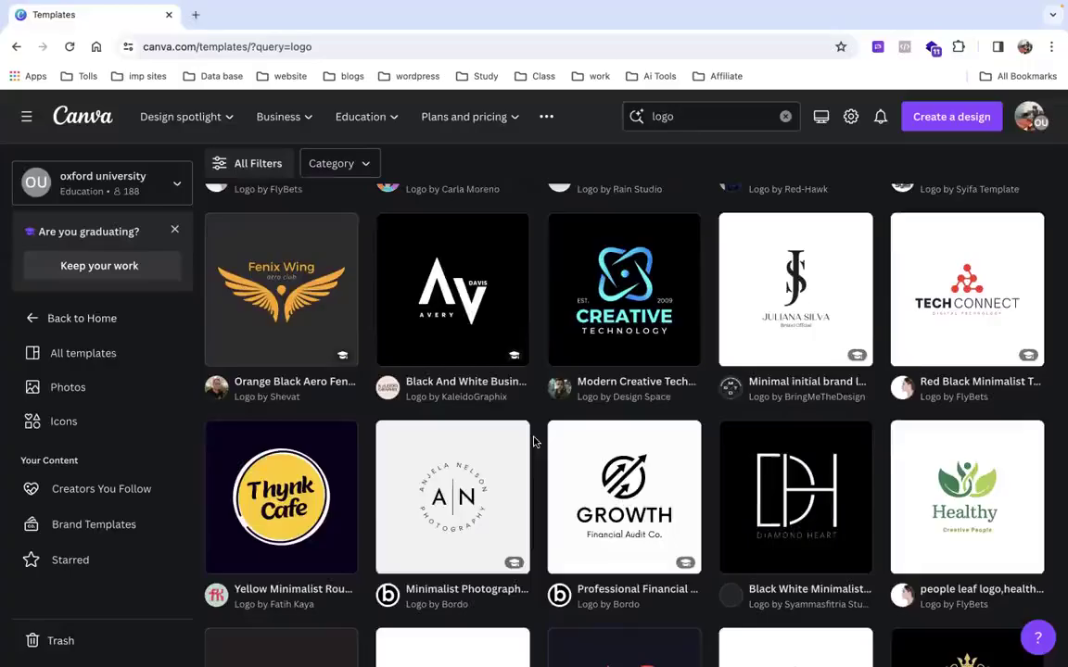
pyautogui.scroll(10, 534, 442)
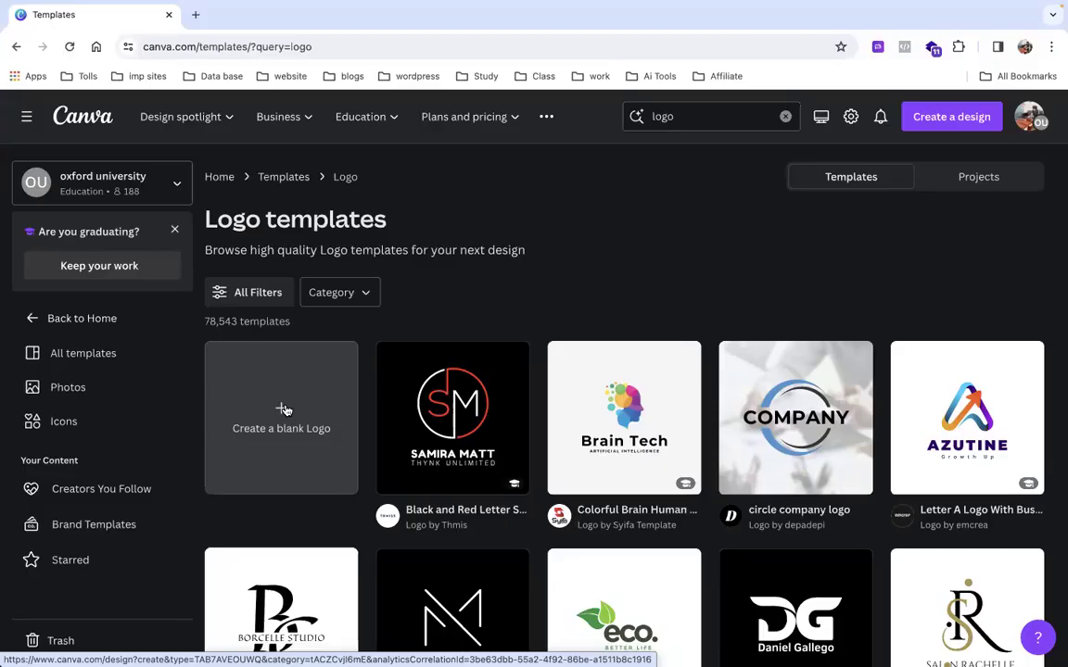
# Create a blank Logo design, then go back to the logo template results.
pyautogui.click(283, 408)
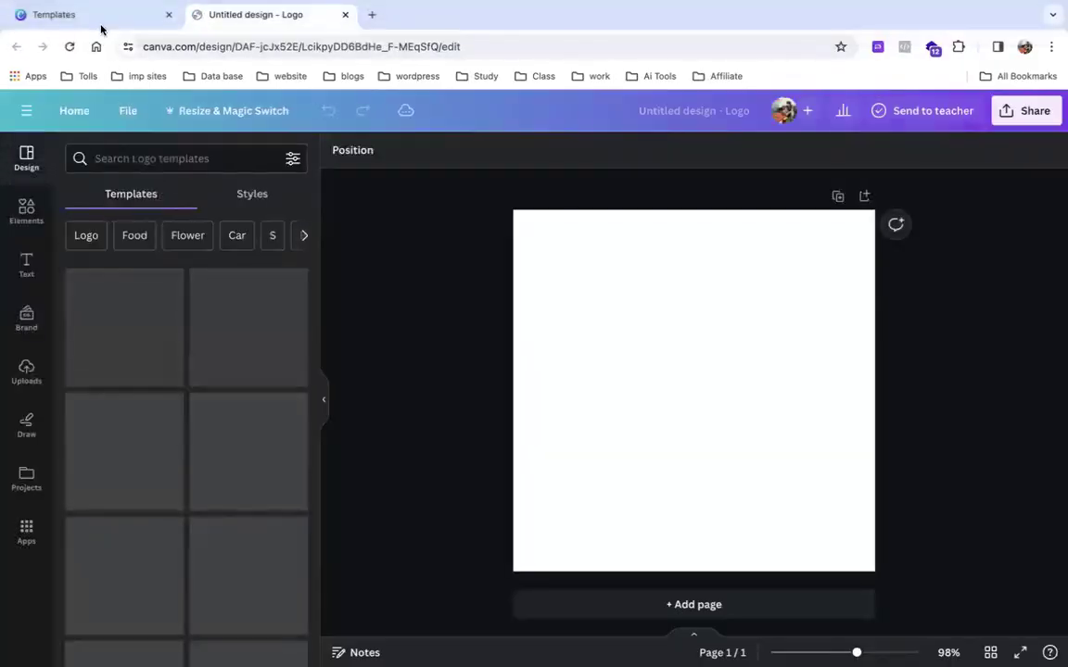
pyautogui.click(99, 16)
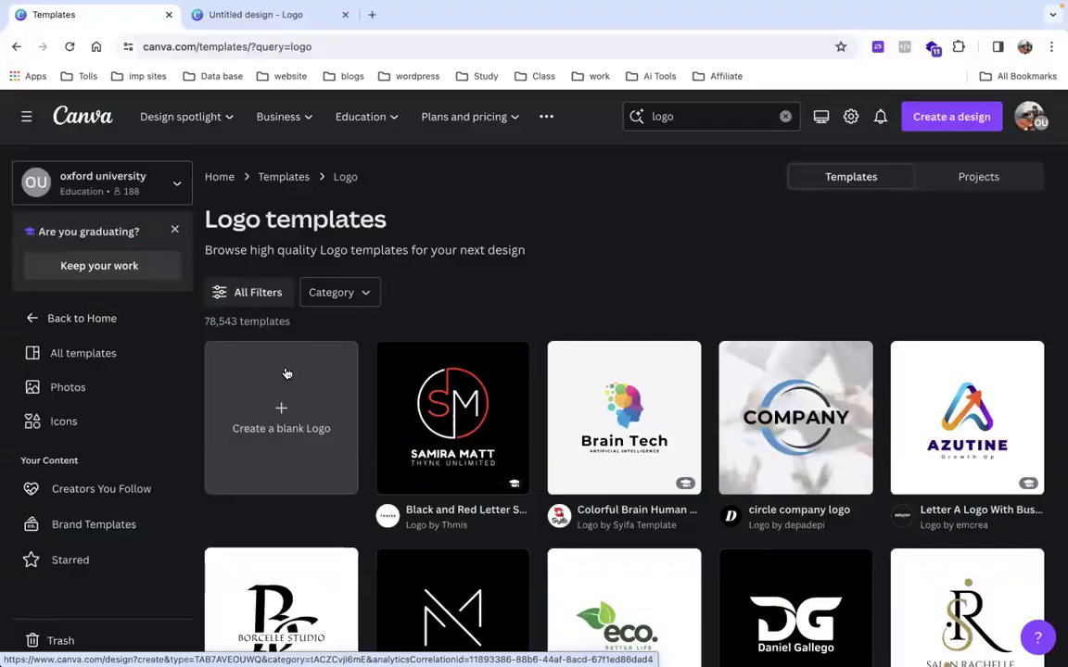
pyautogui.click(259, 26)
pyautogui.click(112, 15)
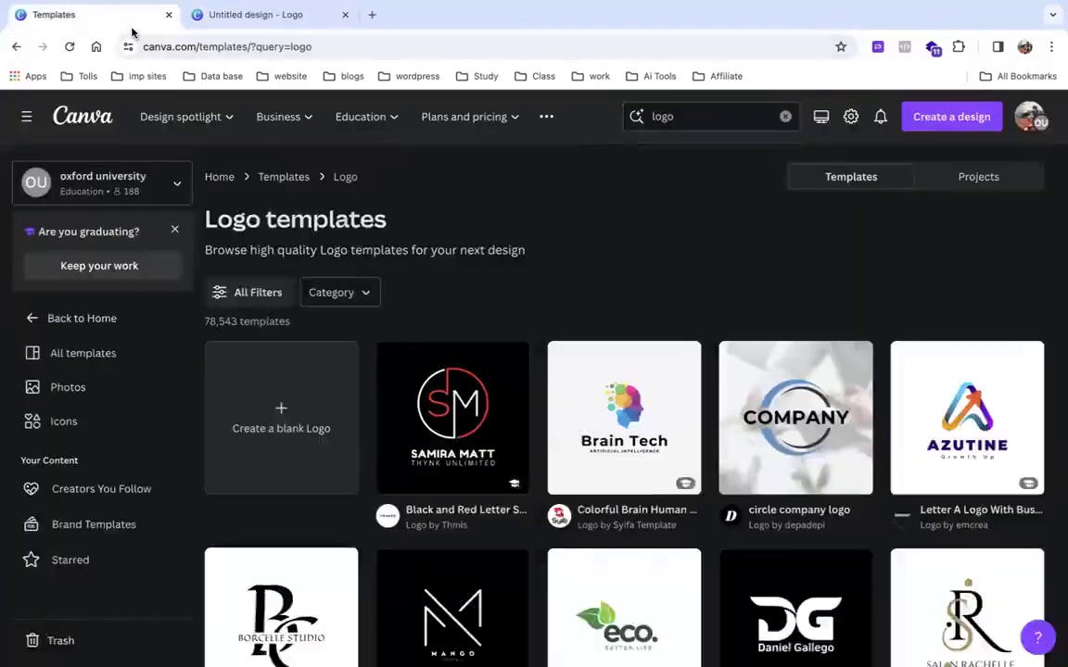
# Customize the Colorful Brain Human Technology Logo template, then return to Canva's home page.
pyautogui.scroll(-1, 633, 448)
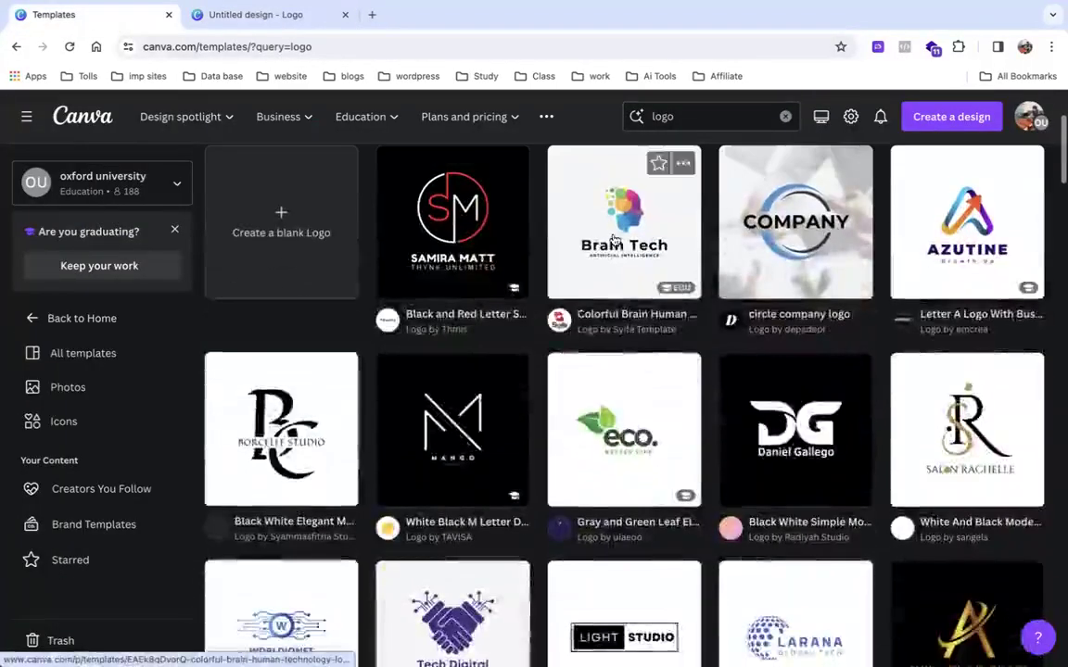
pyautogui.click(624, 227)
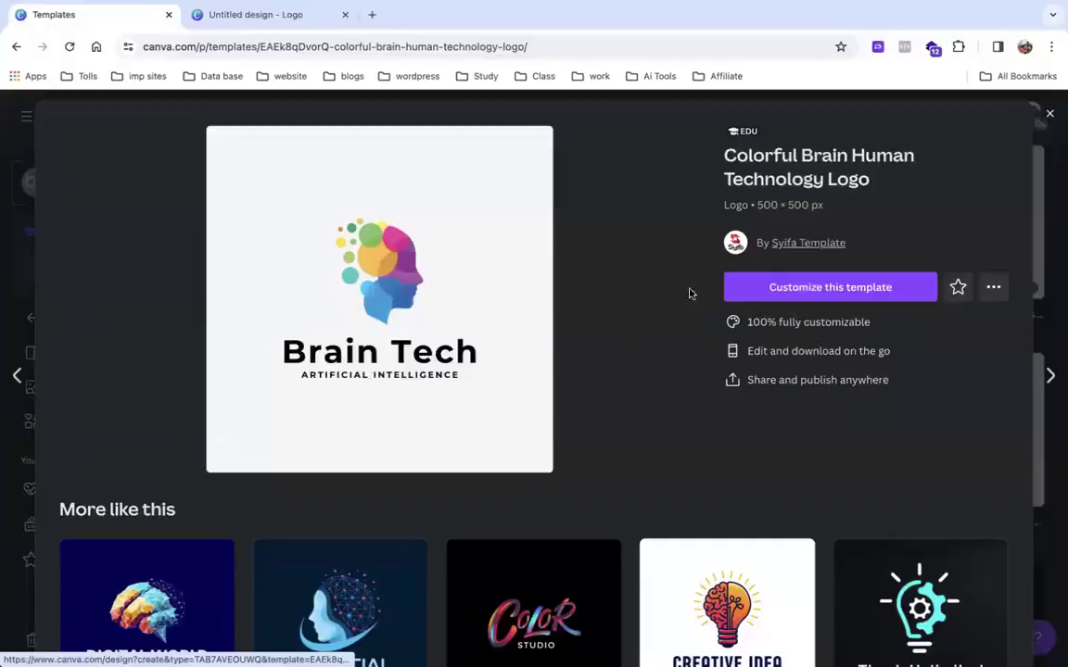
pyautogui.click(792, 287)
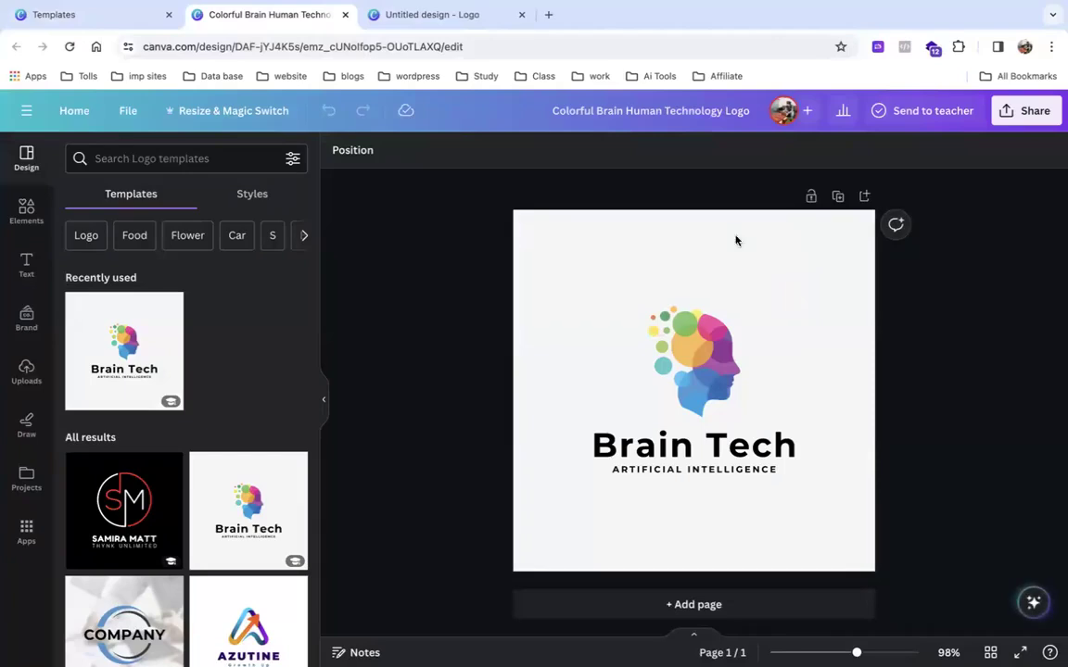
pyautogui.click(81, 112)
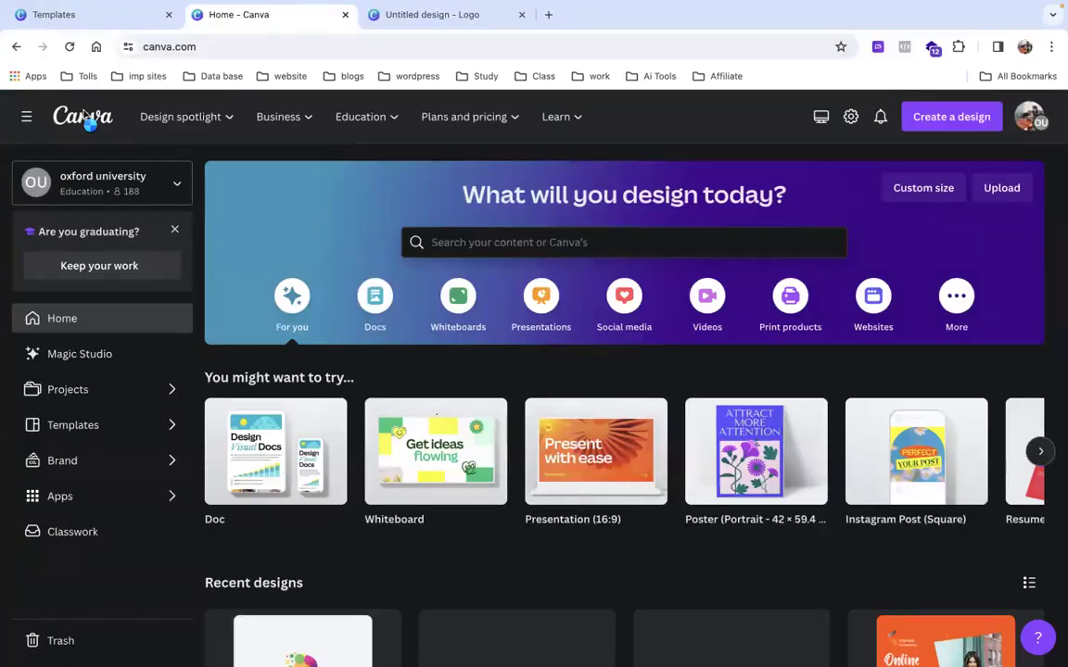
# Browse the Docs and Whiteboards suggestions, then open the 'Sketch up your ideas with Draw' intro.
pyautogui.click(374, 296)
pyautogui.scroll(-2, 402, 501)
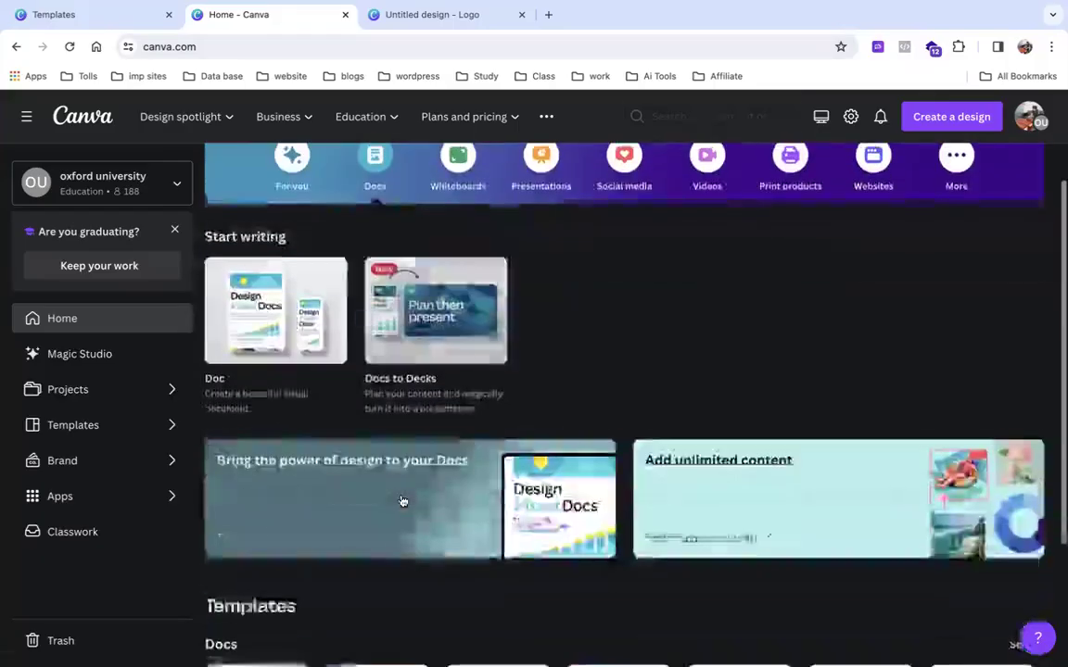
pyautogui.scroll(1, 402, 500)
pyautogui.scroll(1, 402, 500)
pyautogui.click(458, 283)
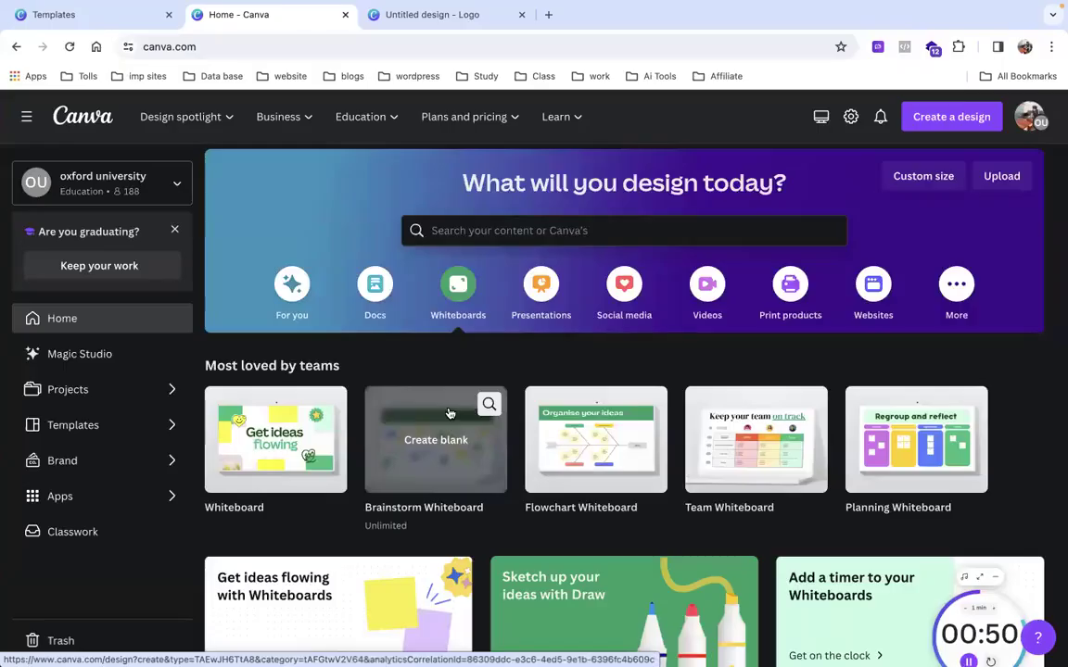
pyautogui.scroll(-3, 548, 609)
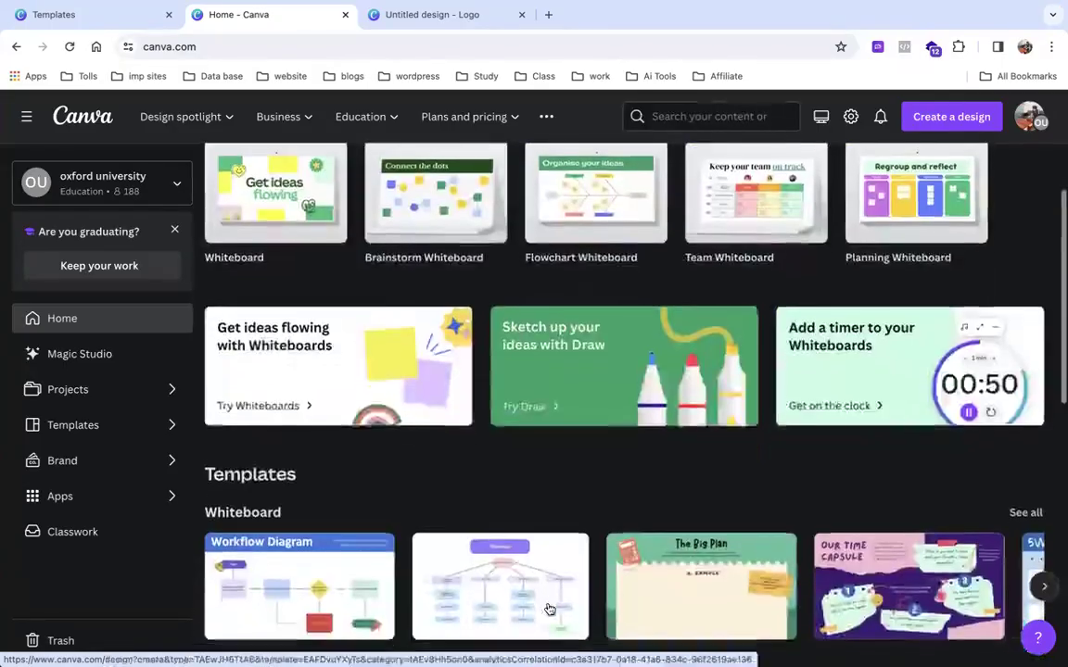
pyautogui.scroll(-1, 559, 426)
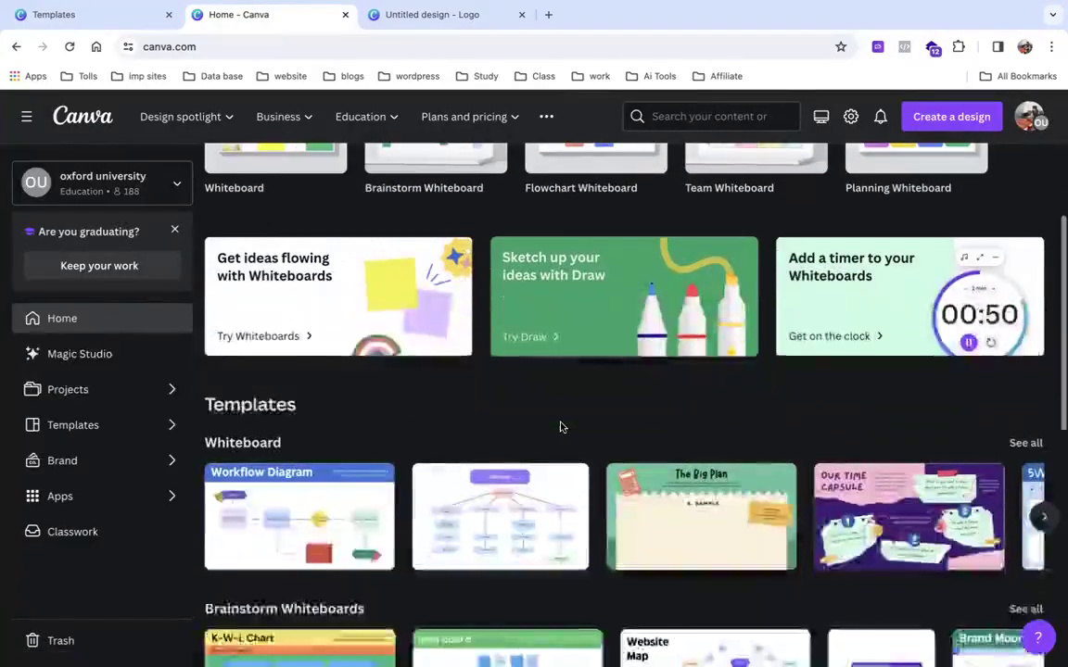
pyautogui.click(591, 323)
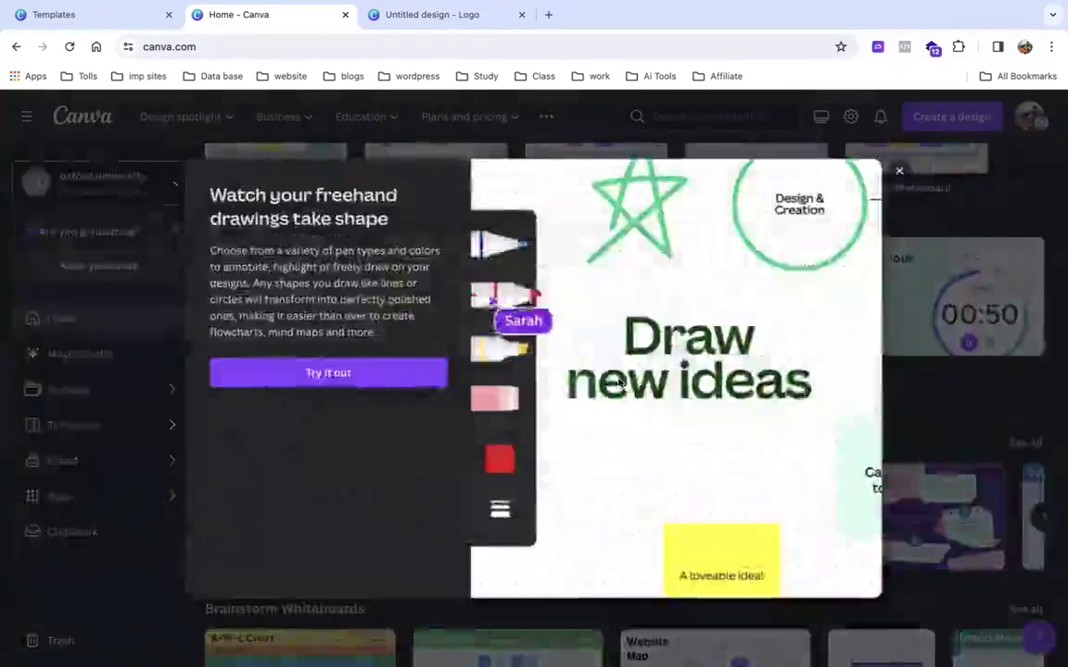
# Start a Draw whiteboard and sketch red lines, boxes, loops and a dot on it.
pyautogui.click(405, 382)
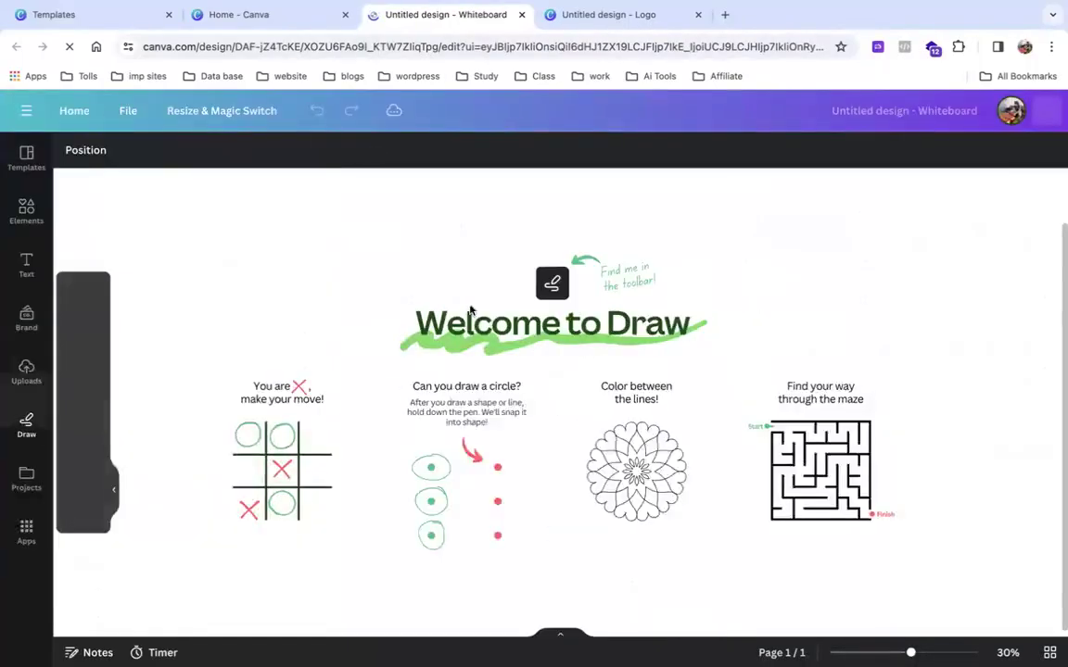
pyautogui.moveTo(556, 553); pyautogui.dragTo(556, 417)
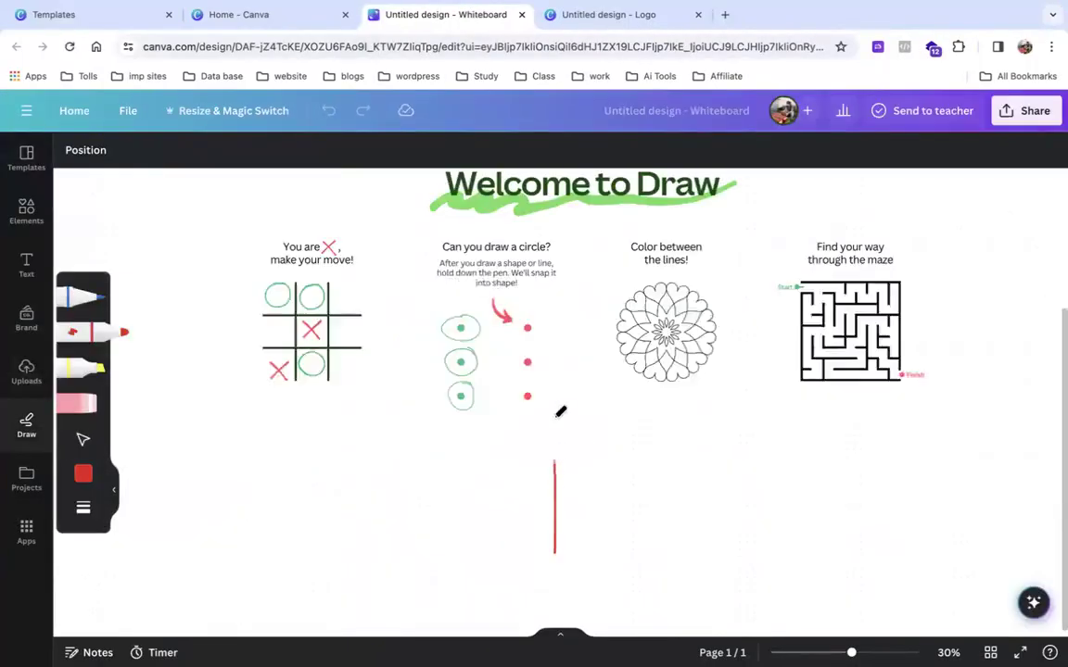
pyautogui.moveTo(282, 432)
pyautogui.mouseDown()
pyautogui.moveTo(475, 430)
pyautogui.moveTo(471, 461)
pyautogui.moveTo(268, 459)
pyautogui.moveTo(270, 440)
pyautogui.moveTo(298, 443)
pyautogui.mouseUp()
pyautogui.moveTo(255, 486)
pyautogui.mouseDown()
pyautogui.moveTo(404, 484)
pyautogui.moveTo(398, 565)
pyautogui.moveTo(267, 572)
pyautogui.mouseUp()
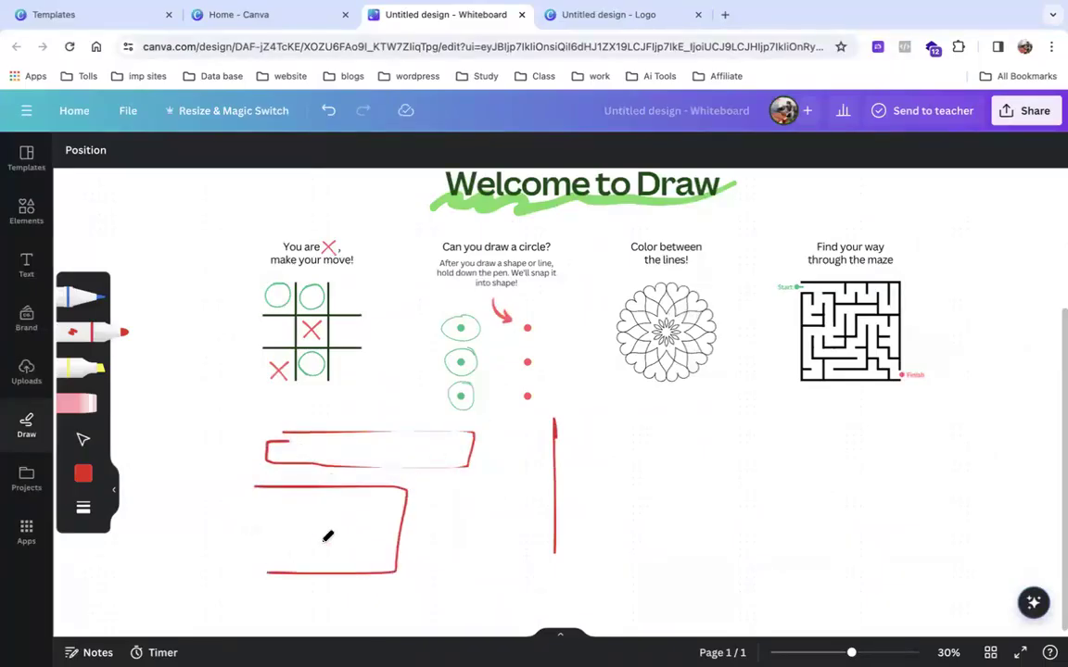
pyautogui.moveTo(743, 515); pyautogui.dragTo(774, 512)
pyautogui.click(745, 443)
pyautogui.moveTo(708, 455); pyautogui.dragTo(821, 446)
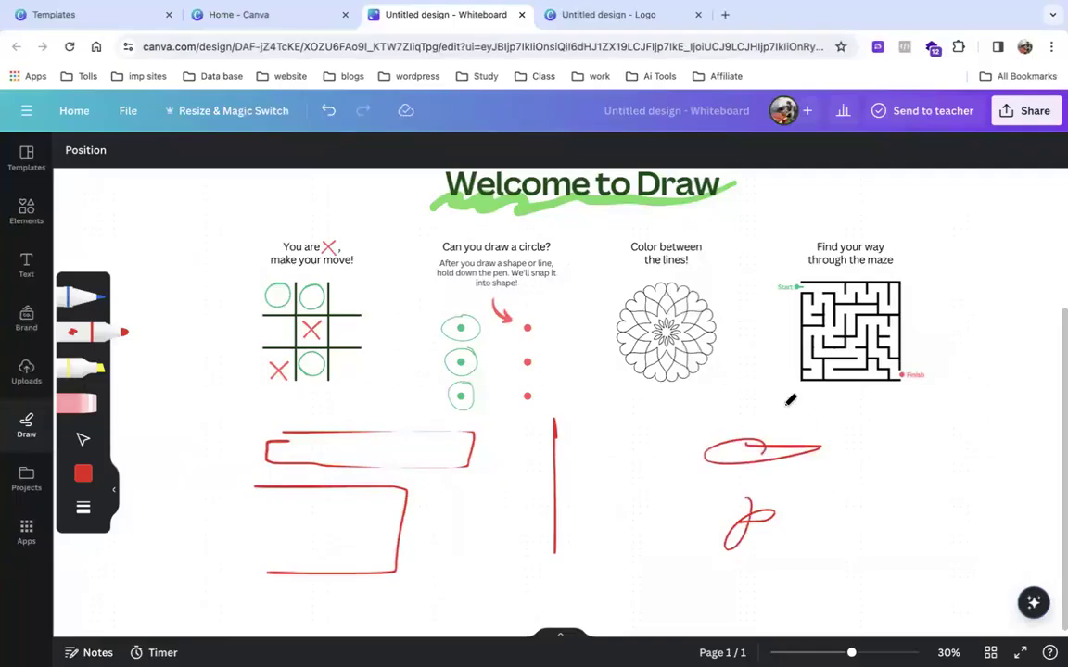
# Circle the tic-tac-toe board in red, then go back to Canva's home page.
pyautogui.moveTo(261, 266)
pyautogui.mouseDown()
pyautogui.moveTo(415, 266)
pyautogui.moveTo(412, 352)
pyautogui.moveTo(317, 395)
pyautogui.moveTo(285, 391)
pyautogui.moveTo(257, 275)
pyautogui.mouseUp()
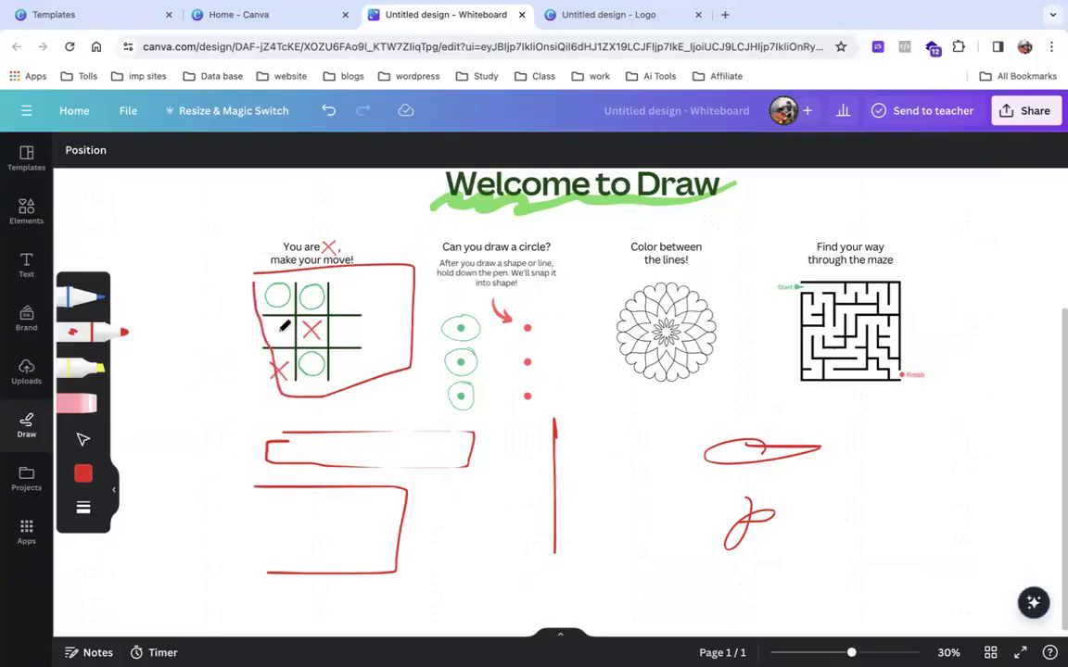
pyautogui.scroll(5, 285, 326)
pyautogui.scroll(-4, 284, 325)
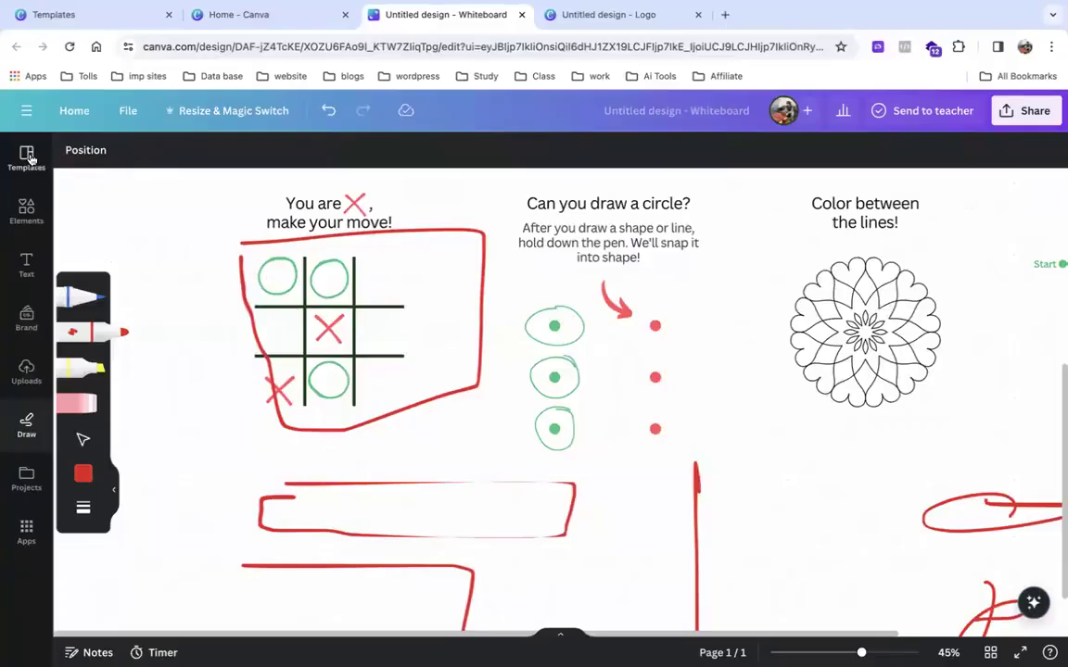
pyautogui.click(73, 111)
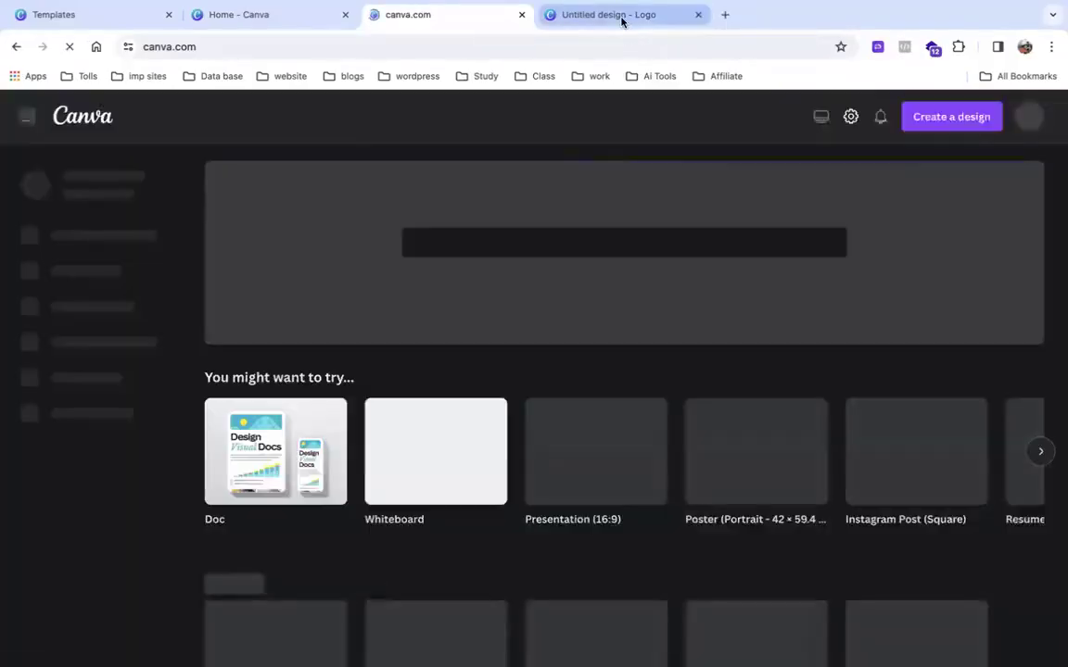
# Switch to the logo design and back home, then show the Presentations suggestions.
pyautogui.click(621, 17)
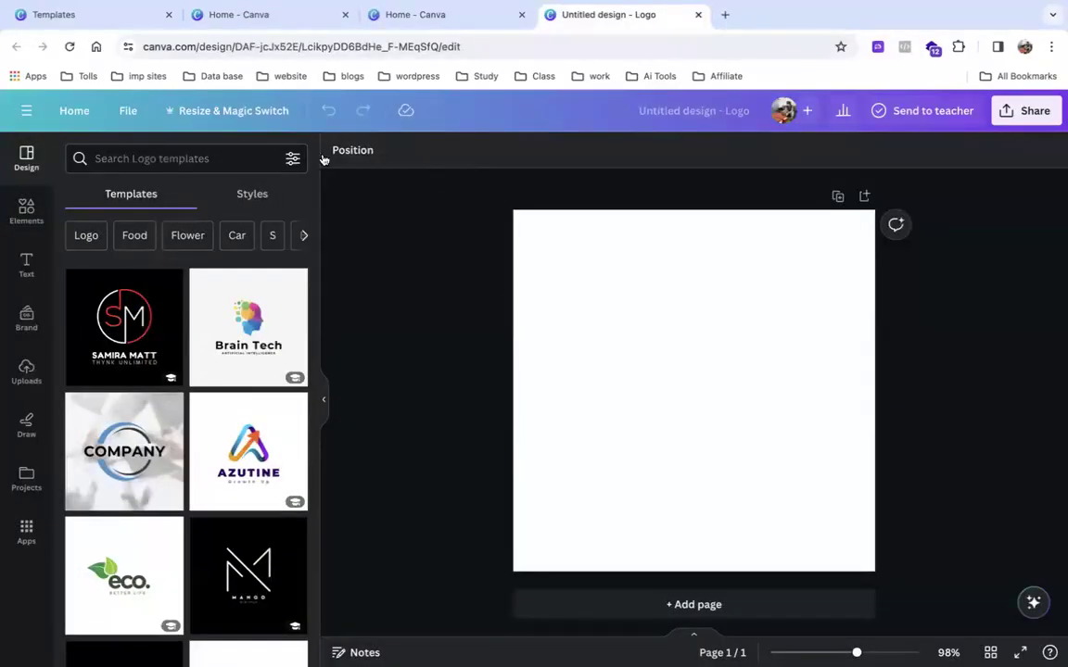
pyautogui.click(405, 20)
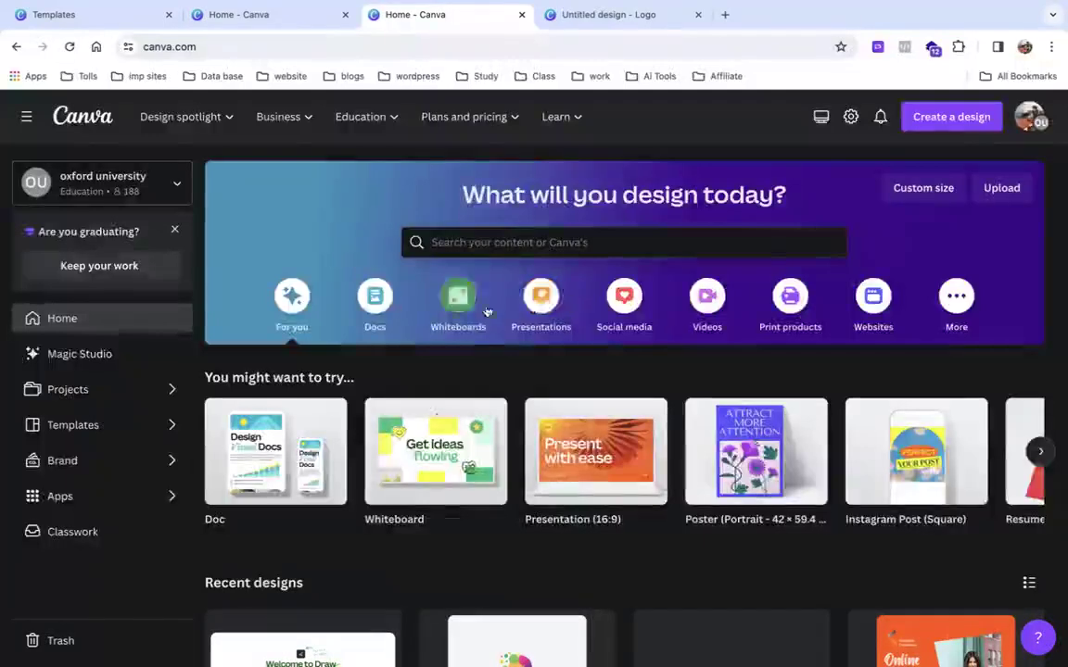
pyautogui.click(534, 301)
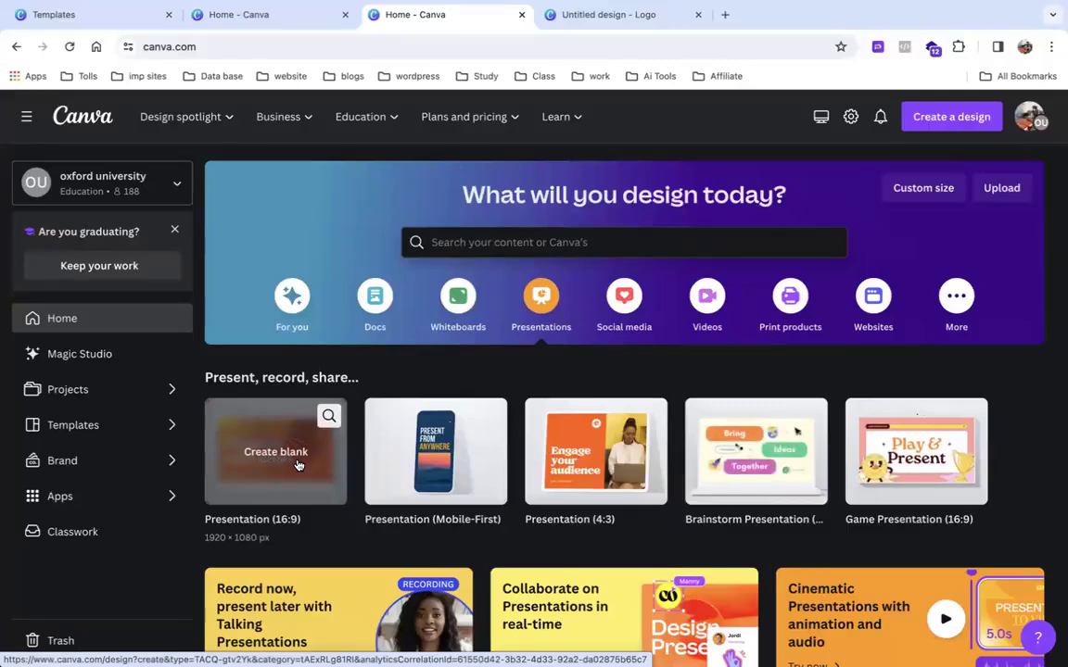
# Open and close an empty browser tab, ending back on the Canva home tab.
pyautogui.click(724, 14)
pyautogui.click(689, 43)
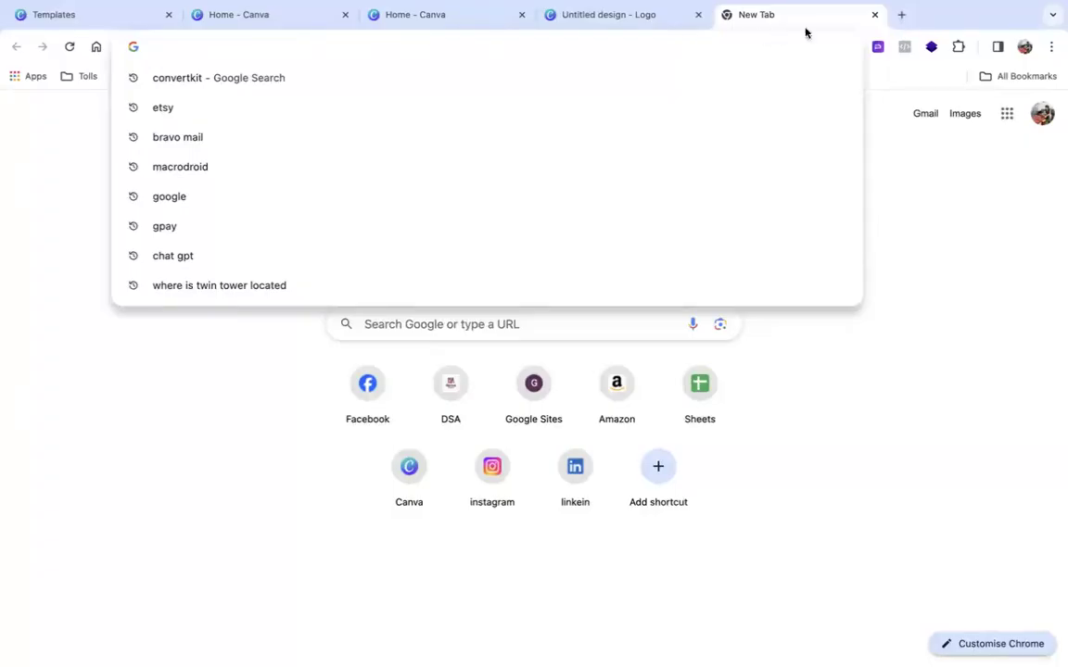
pyautogui.click(876, 18)
pyautogui.click(616, 16)
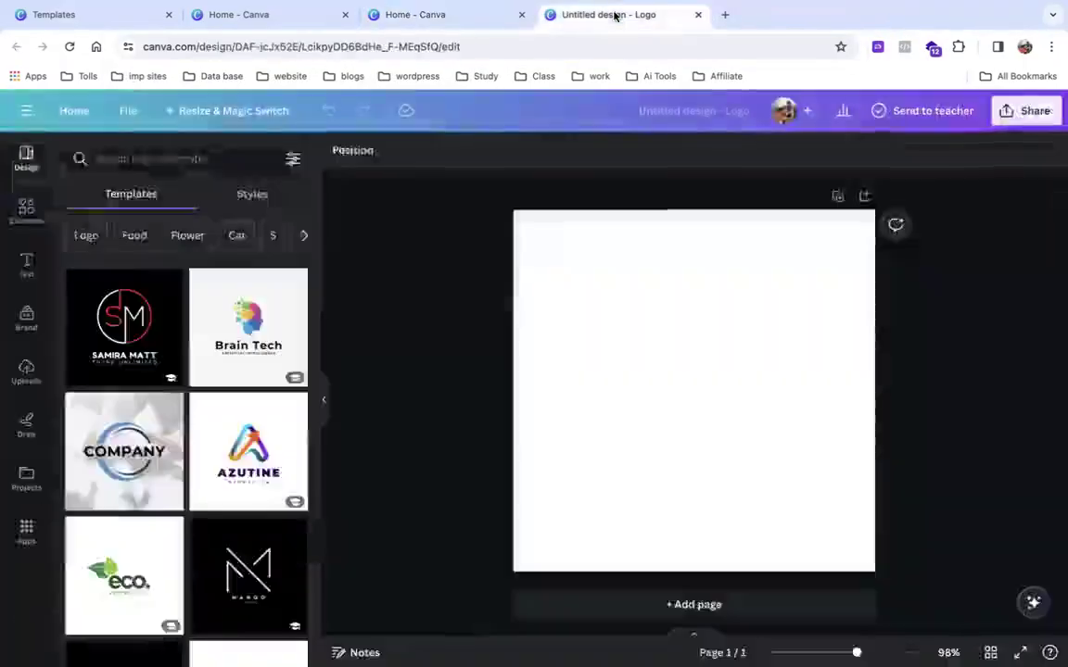
pyautogui.click(406, 14)
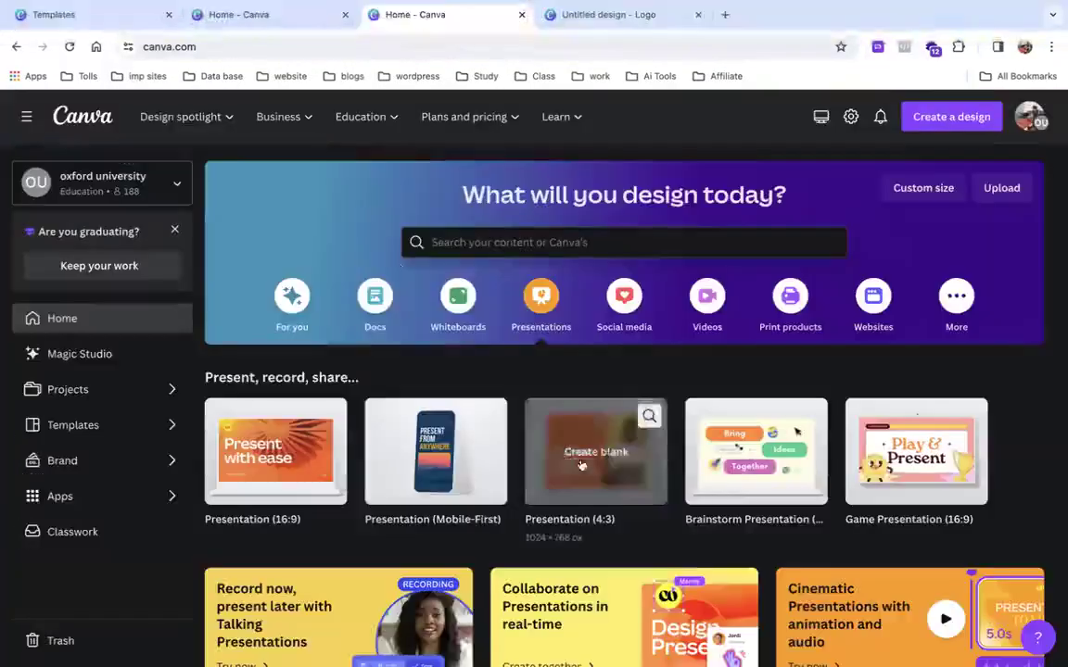
# Start a blank Presentation and search its Elements for 'flowers' from the 'Flowe' suggestions.
pyautogui.click(288, 453)
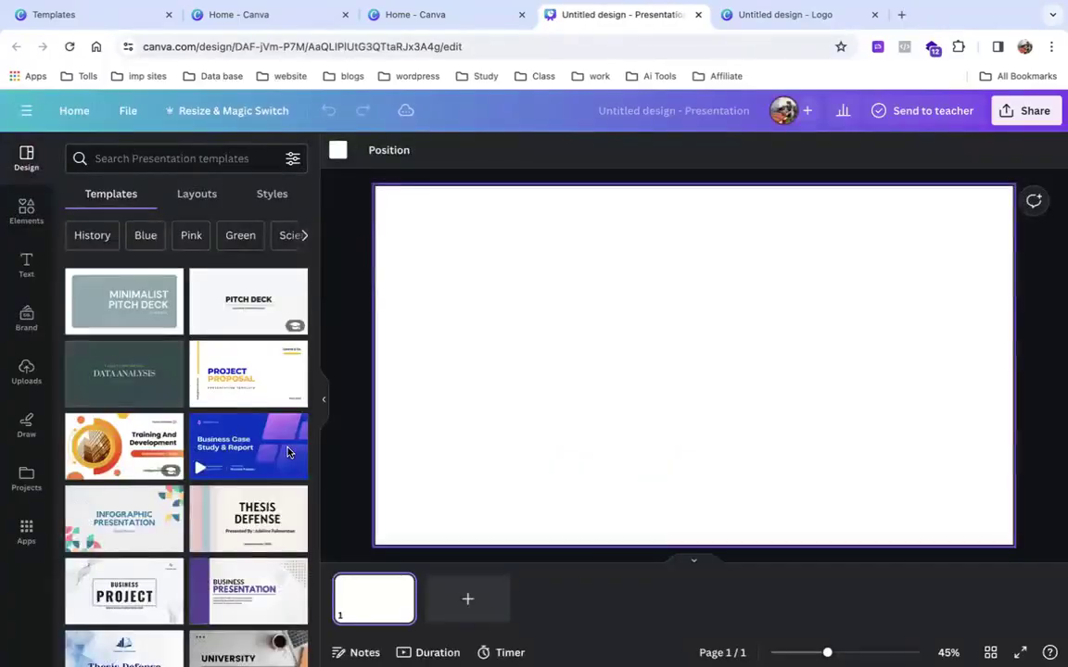
pyautogui.click(33, 216)
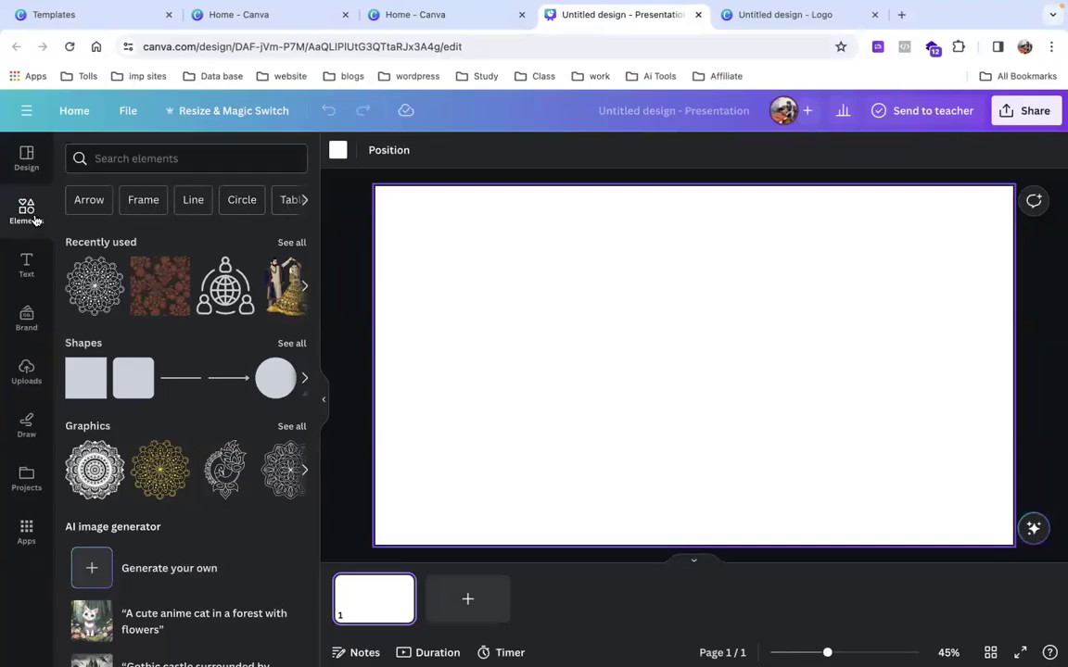
pyautogui.click(115, 161)
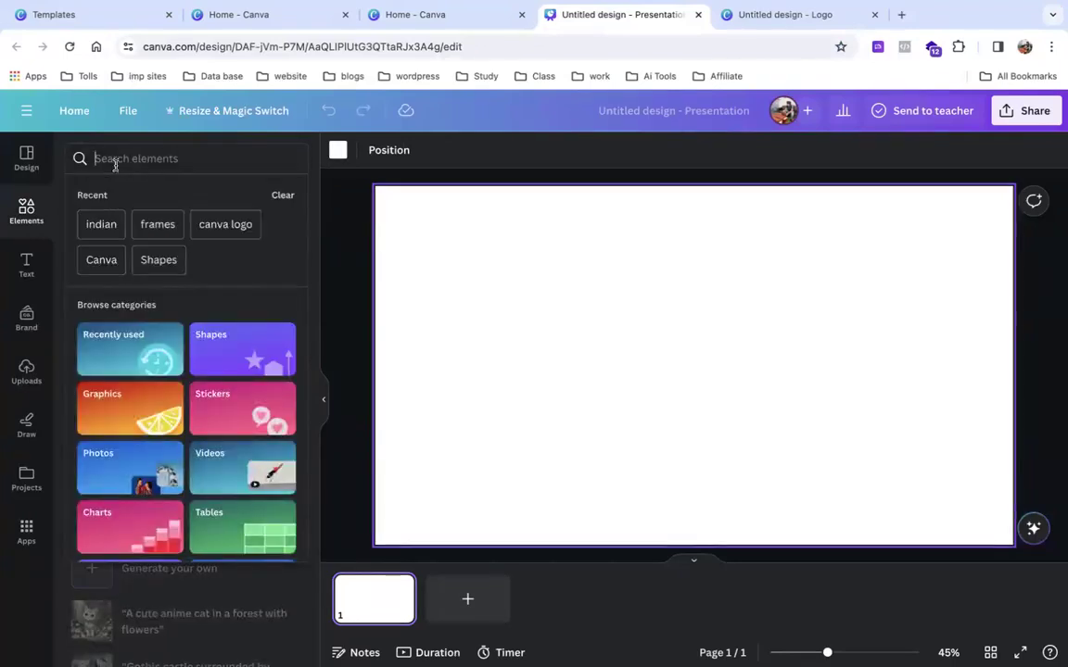
pyautogui.write('Flowe')
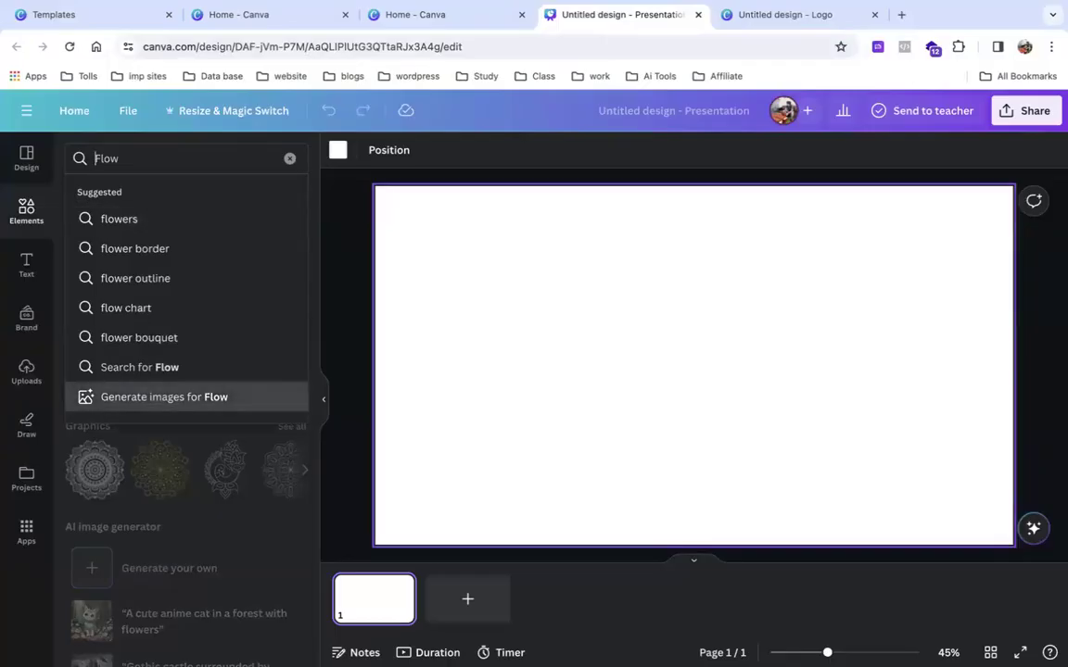
pyautogui.press('Down')
pyautogui.press('Down')
pyautogui.press('Up')
pyautogui.press('Return')
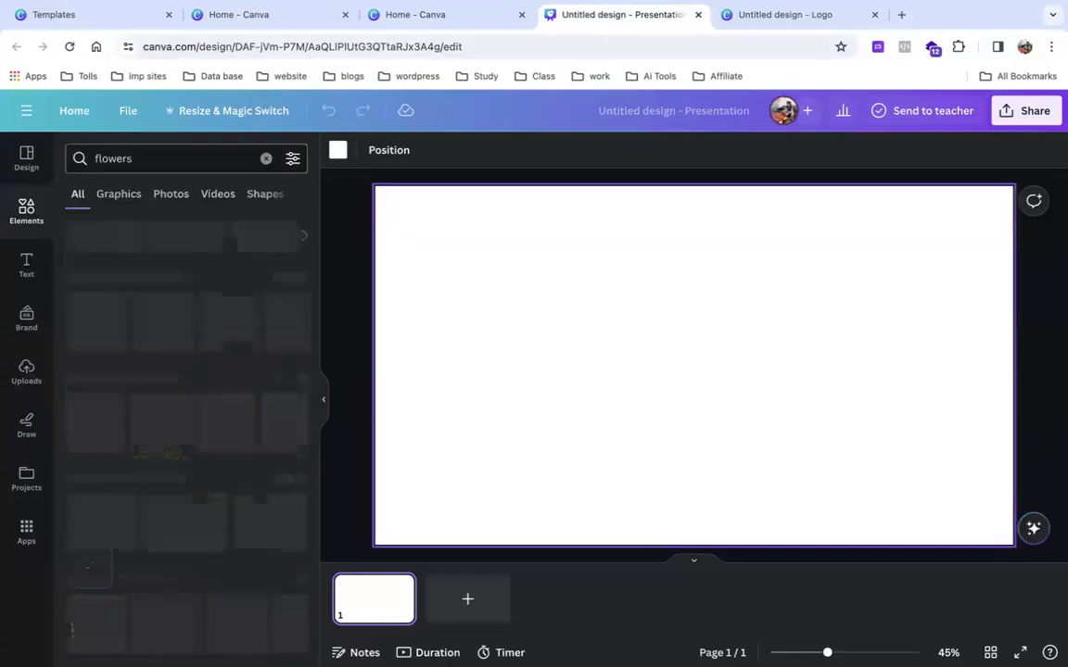
# Try placing a flower graphic and a daisy photo on the slide, then delete the daisy.
pyautogui.moveTo(93, 320); pyautogui.dragTo(398, 217)
pyautogui.moveTo(410, 269); pyautogui.dragTo(117, 337)
pyautogui.moveTo(104, 422); pyautogui.dragTo(452, 300)
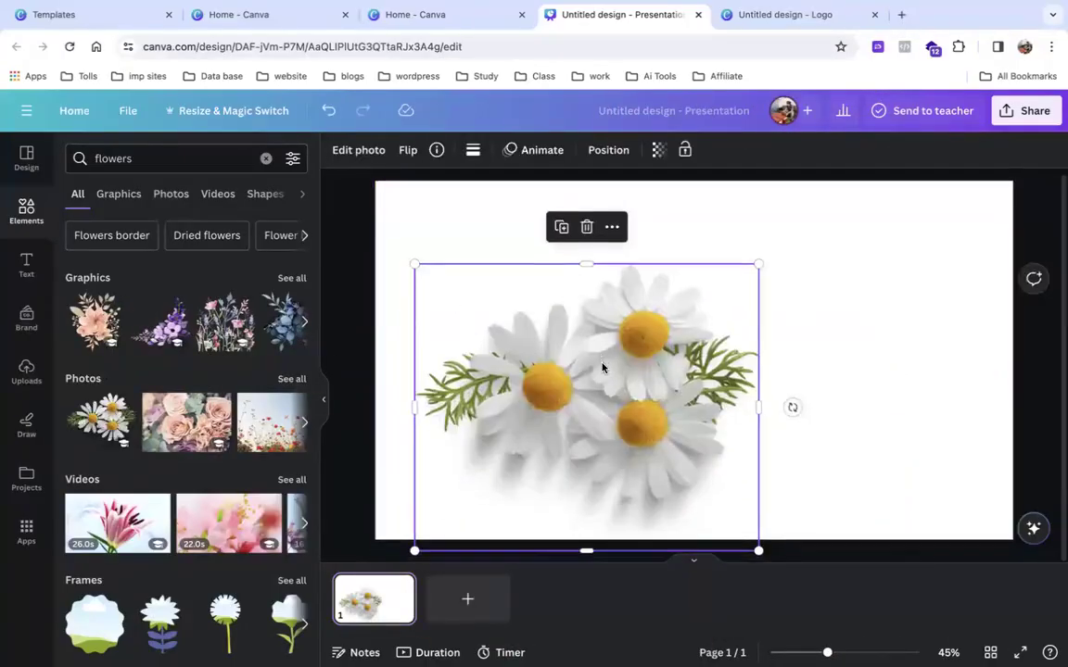
pyautogui.moveTo(603, 368); pyautogui.dragTo(558, 367)
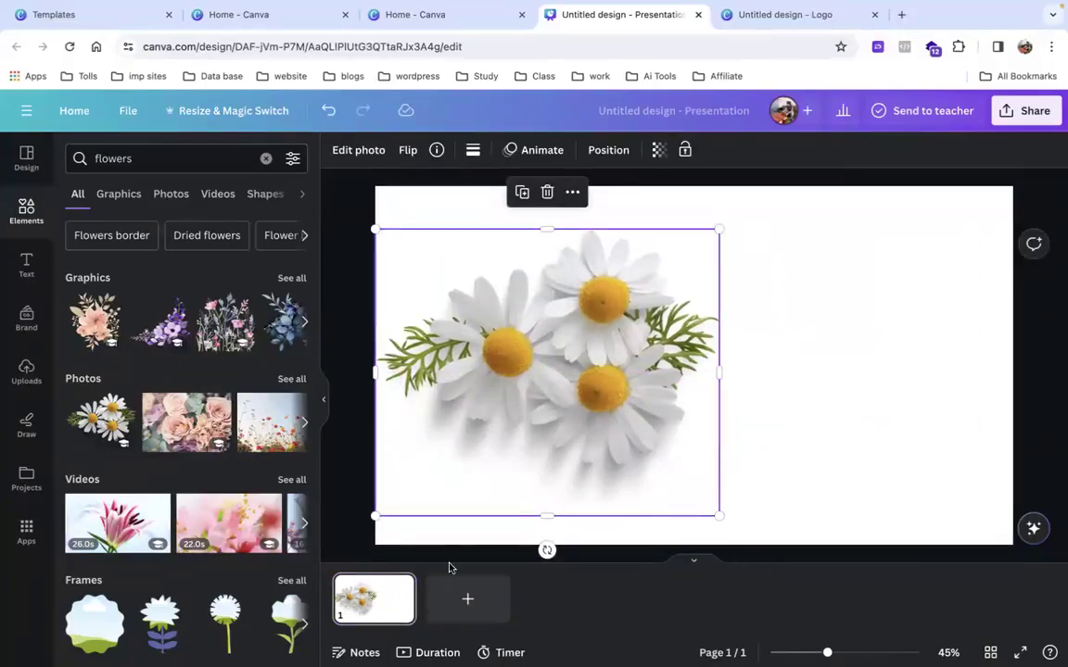
pyautogui.press('Delete')
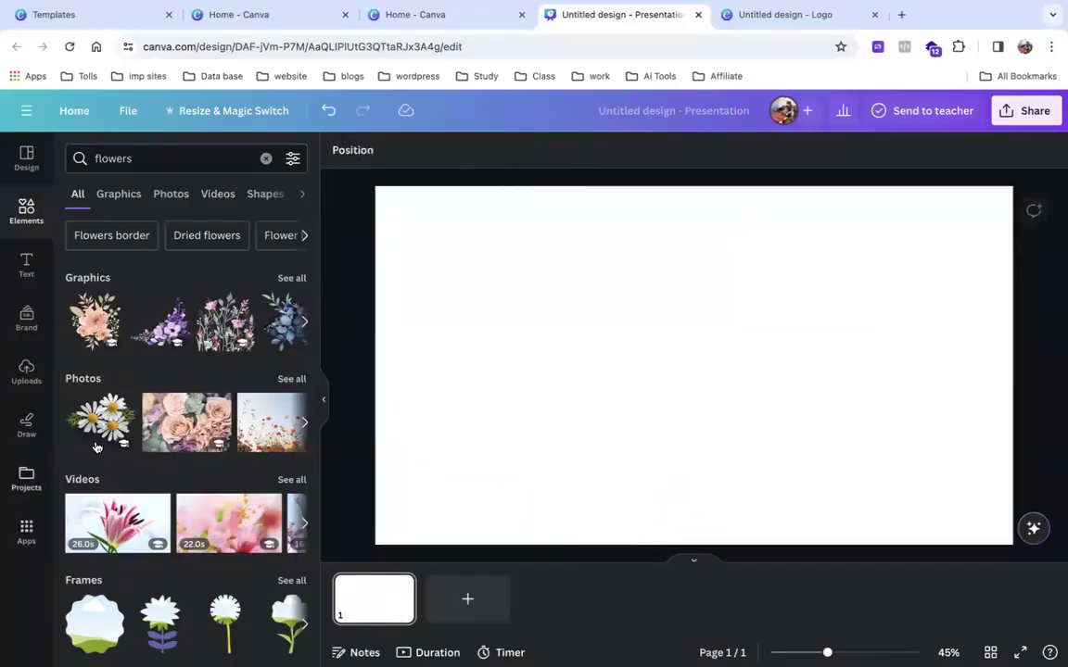
# Filter to Photos, drag the wildflower photo onto the slide and set it as background.
pyautogui.click(287, 287)
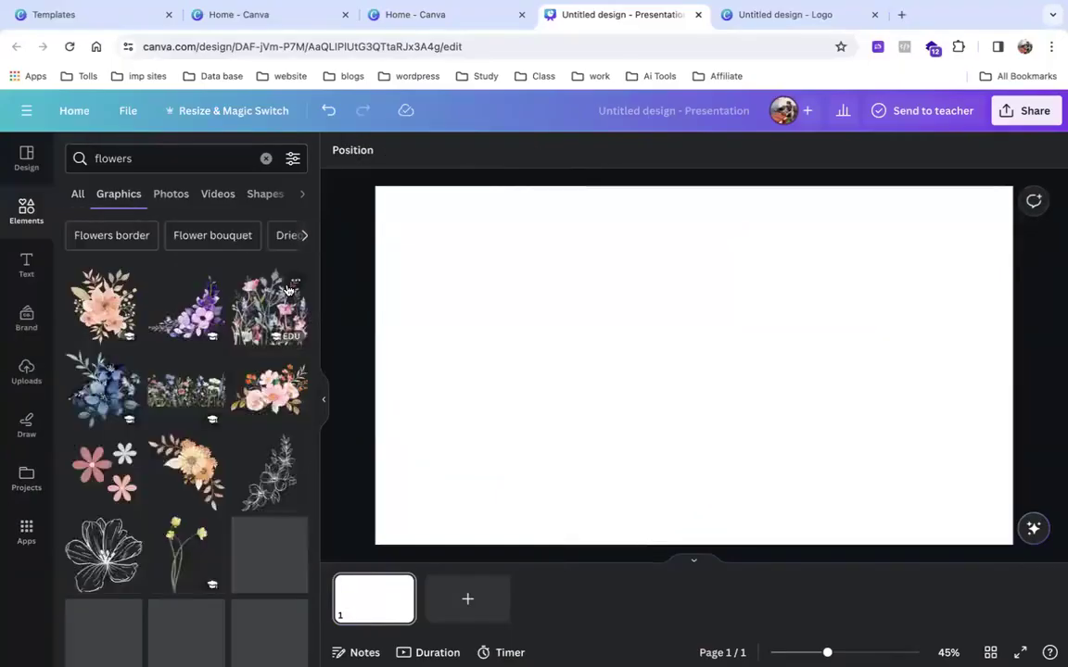
pyautogui.click(181, 198)
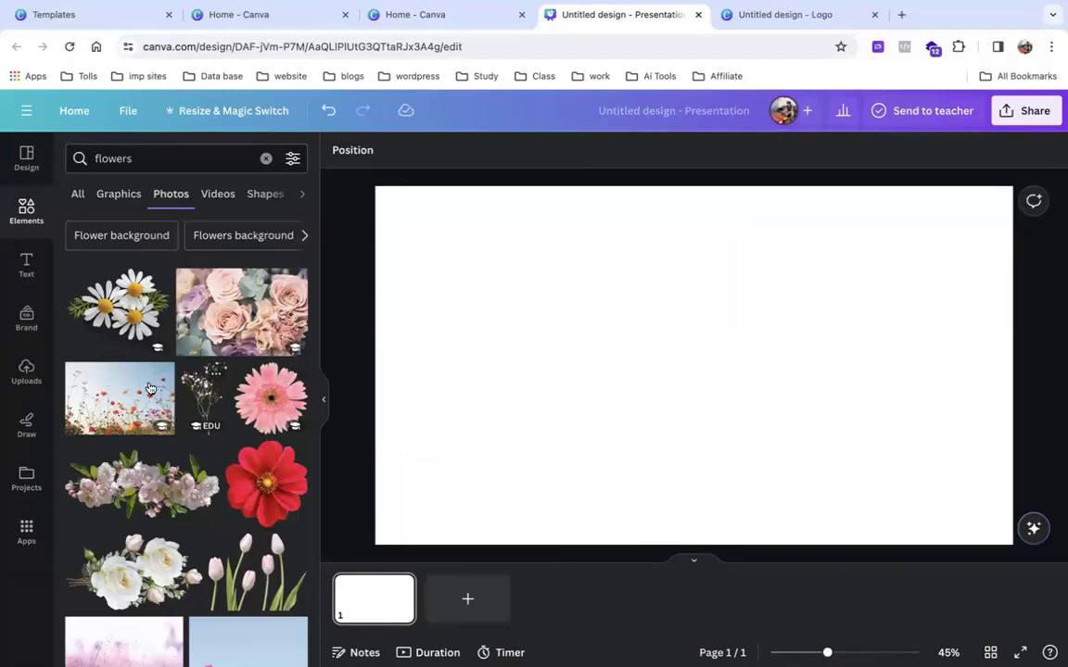
pyautogui.moveTo(172, 392); pyautogui.dragTo(450, 247)
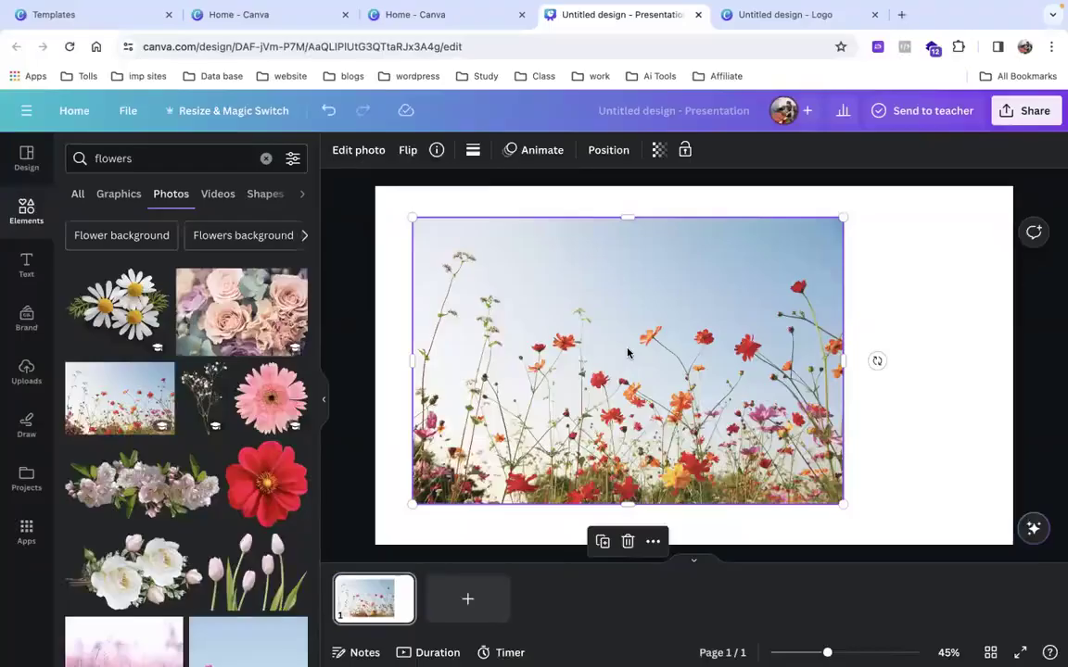
pyautogui.rightClick(627, 353)
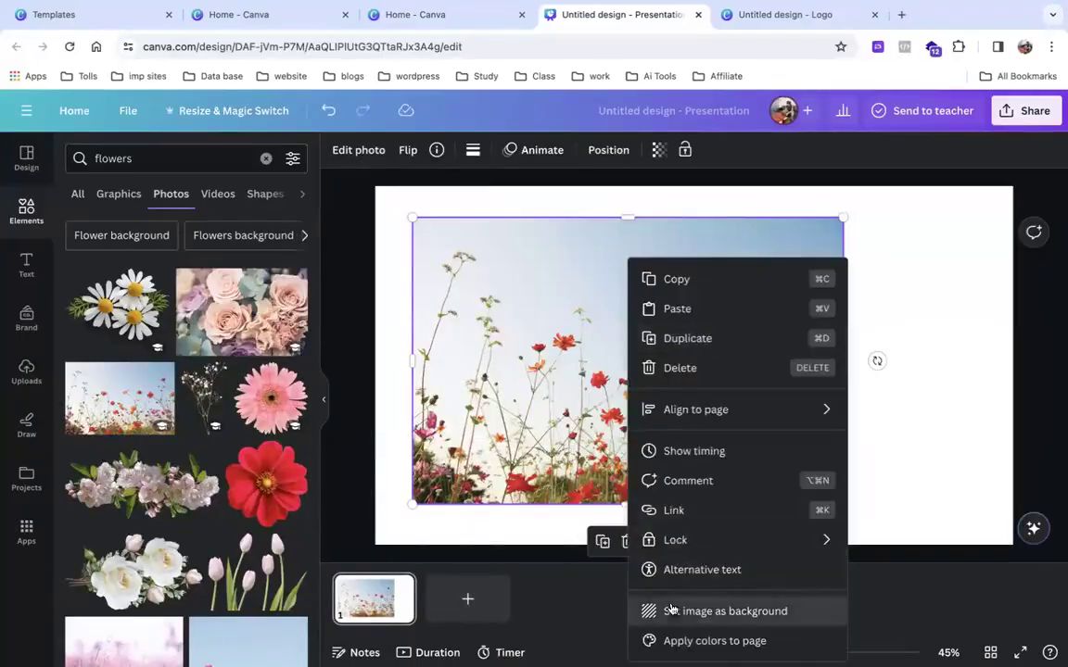
pyautogui.click(641, 609)
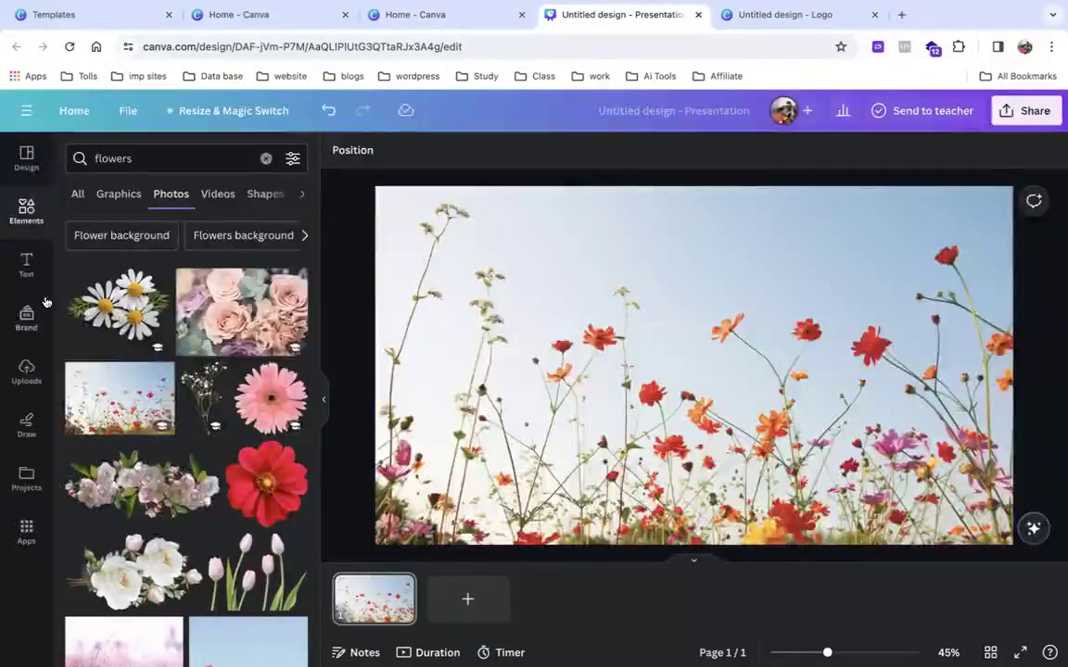
# Upload the image 2.jpg from the Salon folder into Canva's Uploads.
pyautogui.click(26, 371)
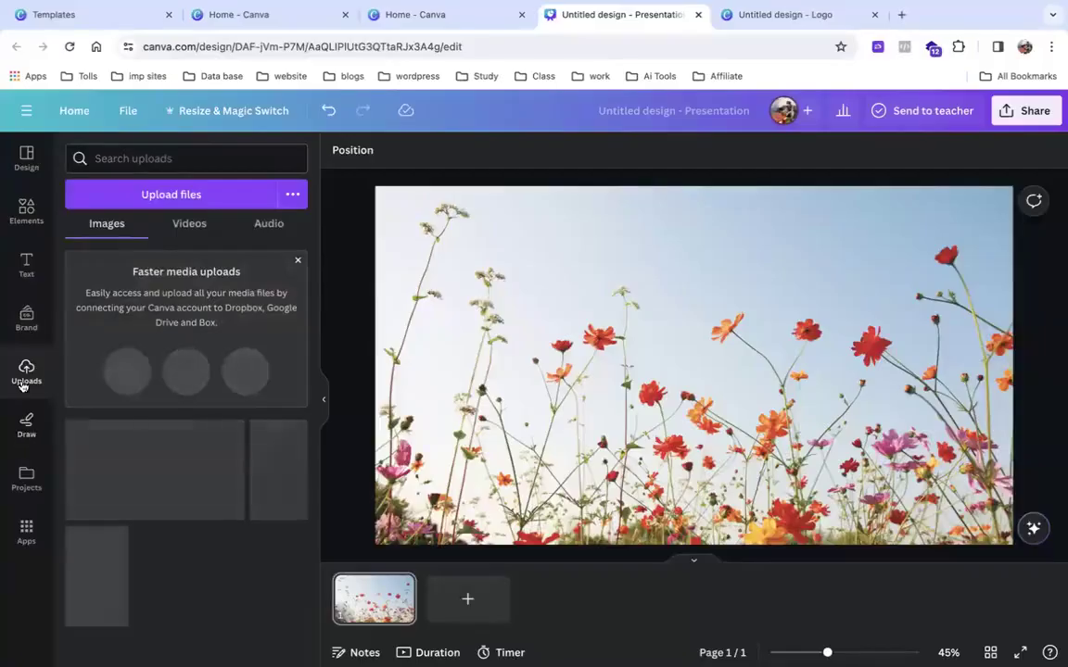
pyautogui.click(226, 195)
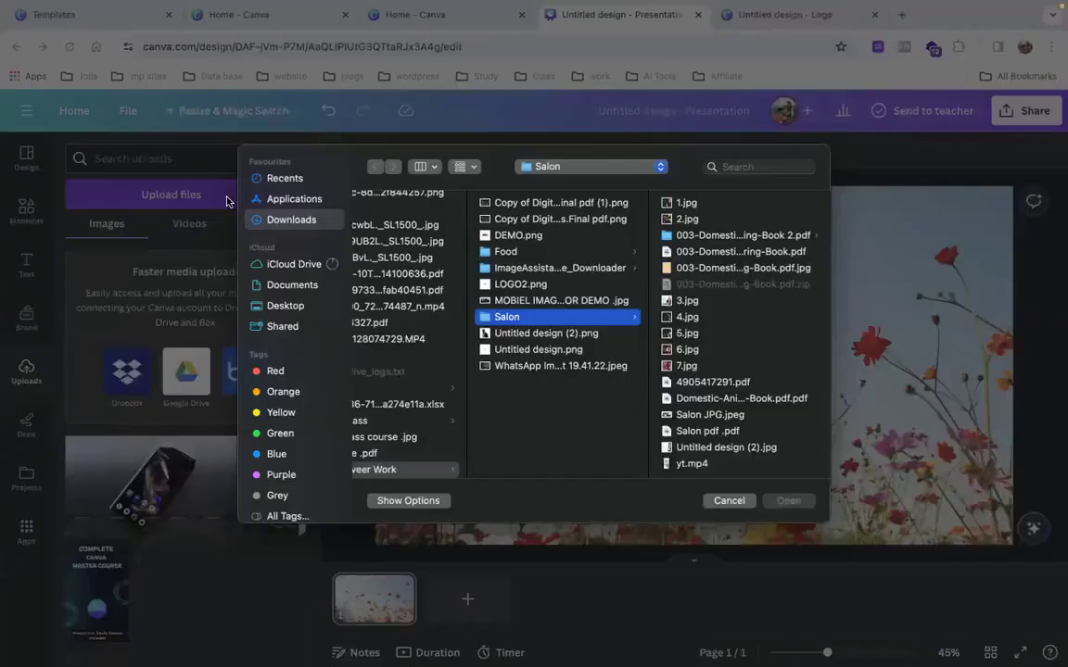
pyautogui.click(733, 222)
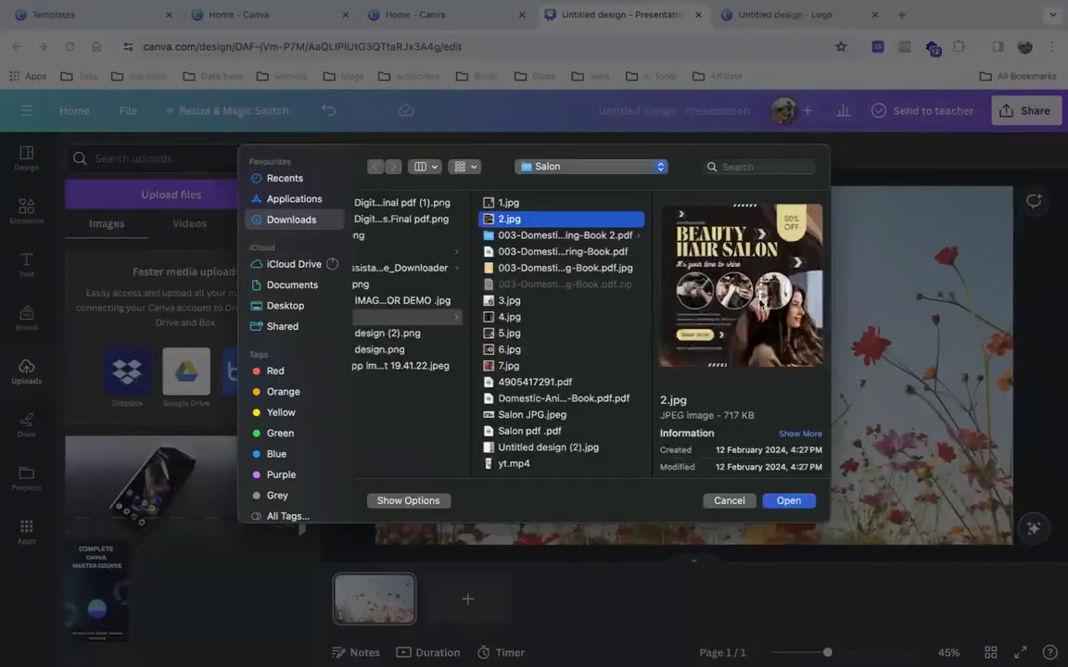
pyautogui.click(786, 502)
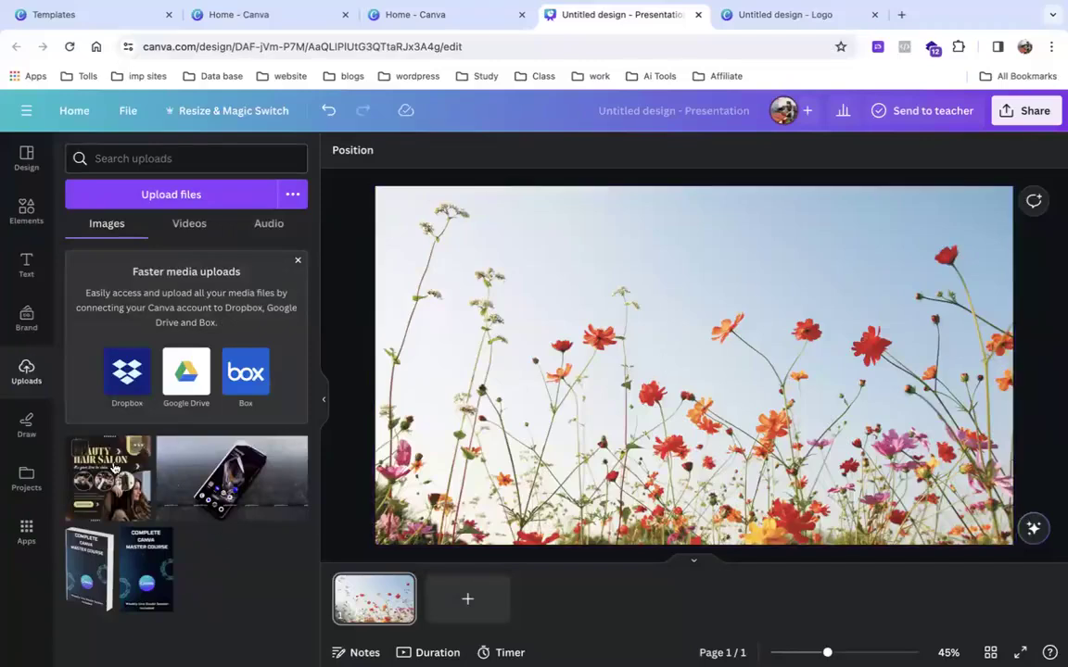
# Place the Beauty Hair Salon image on the slide and stretch it wide across it.
pyautogui.moveTo(139, 443); pyautogui.dragTo(585, 290)
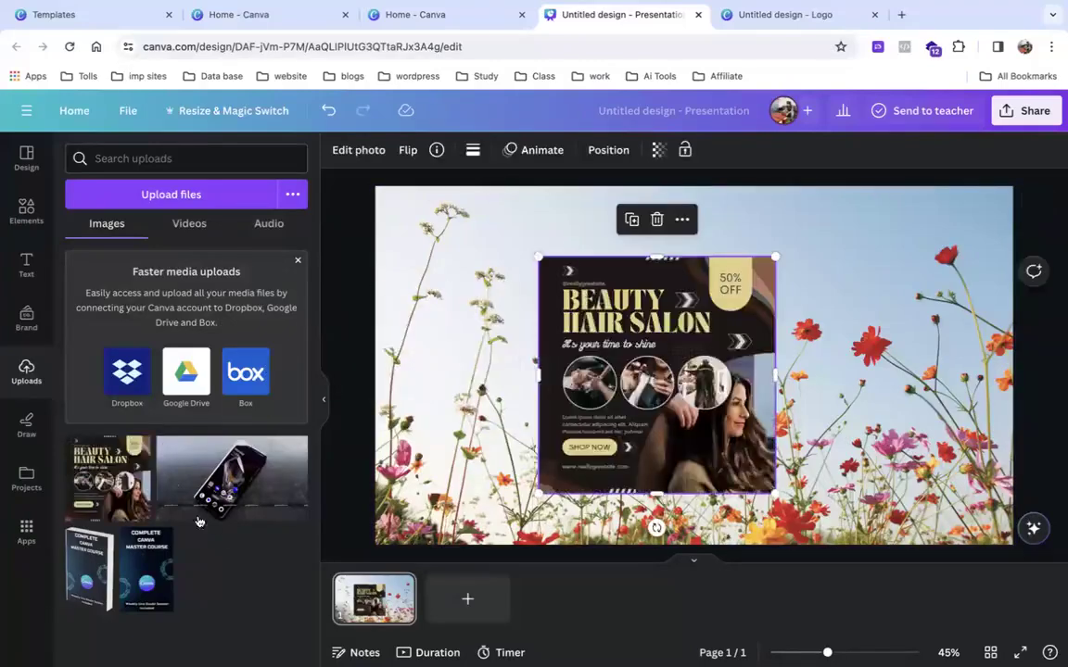
pyautogui.moveTo(690, 440); pyautogui.dragTo(831, 446)
pyautogui.moveTo(682, 273); pyautogui.dragTo(254, 399)
pyautogui.moveTo(727, 401); pyautogui.dragTo(854, 408)
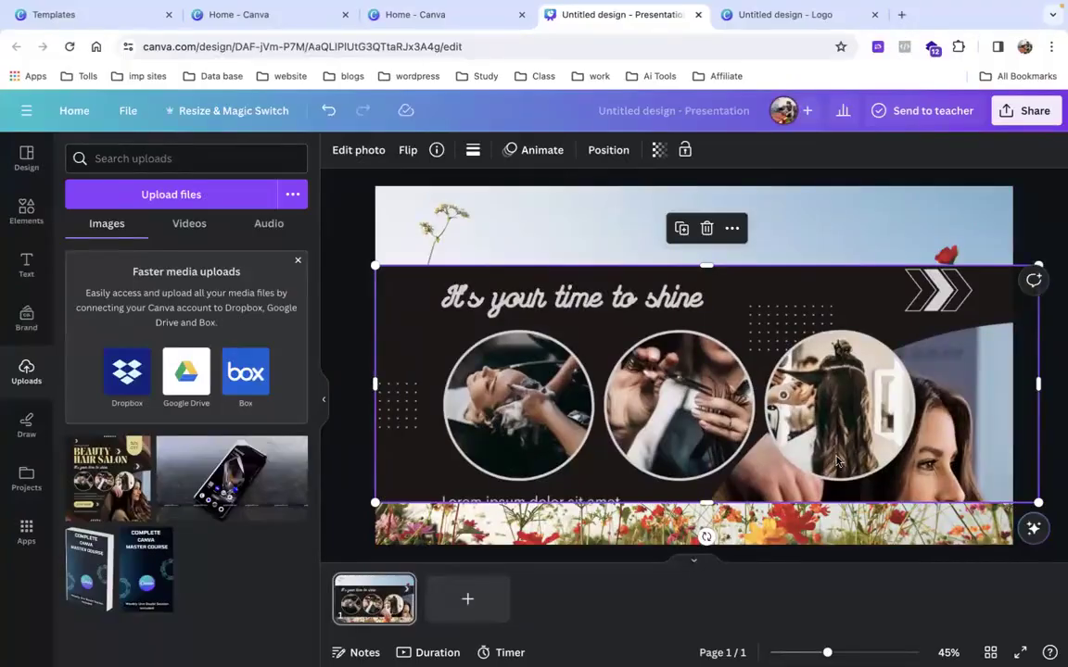
# Shrink the salon image to a strip, drag it off the page and delete it.
pyautogui.moveTo(1033, 390); pyautogui.dragTo(597, 408)
pyautogui.moveTo(509, 403); pyautogui.dragTo(428, 432)
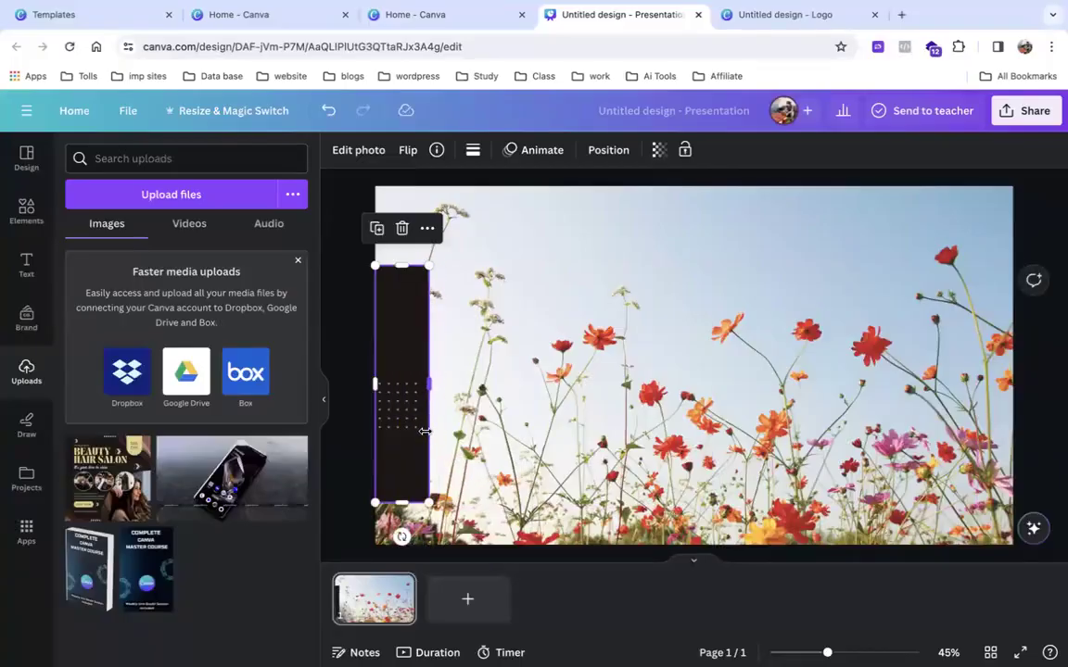
pyautogui.moveTo(401, 501); pyautogui.dragTo(402, 545)
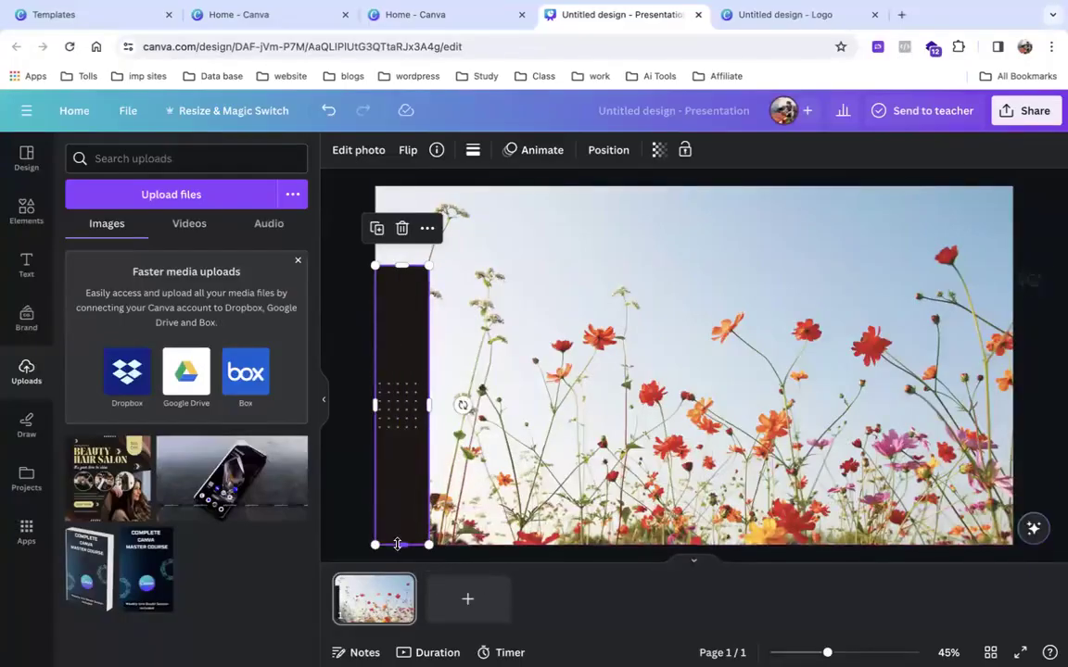
pyautogui.moveTo(399, 267); pyautogui.dragTo(401, 187)
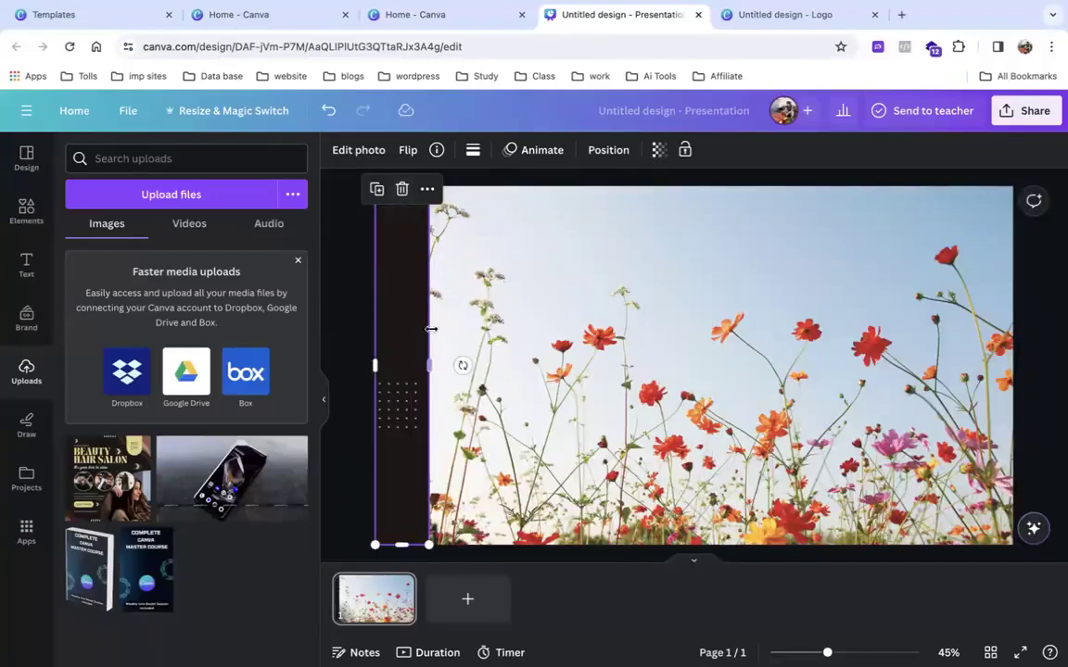
pyautogui.moveTo(428, 364); pyautogui.dragTo(882, 362)
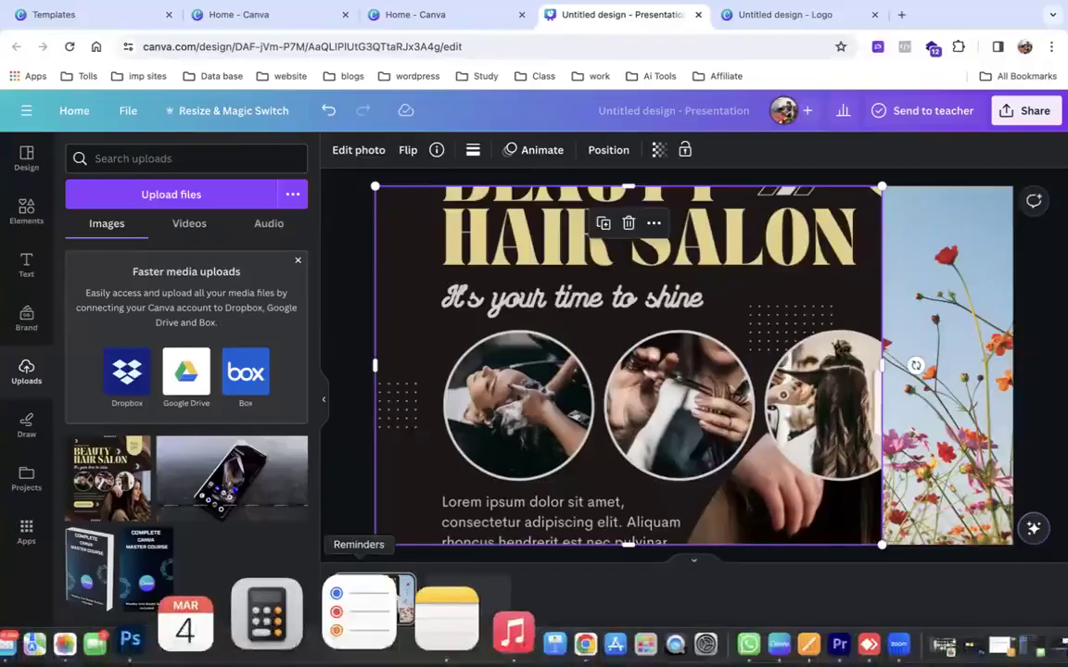
pyautogui.moveTo(522, 454); pyautogui.dragTo(12, 462)
pyautogui.press('Delete')
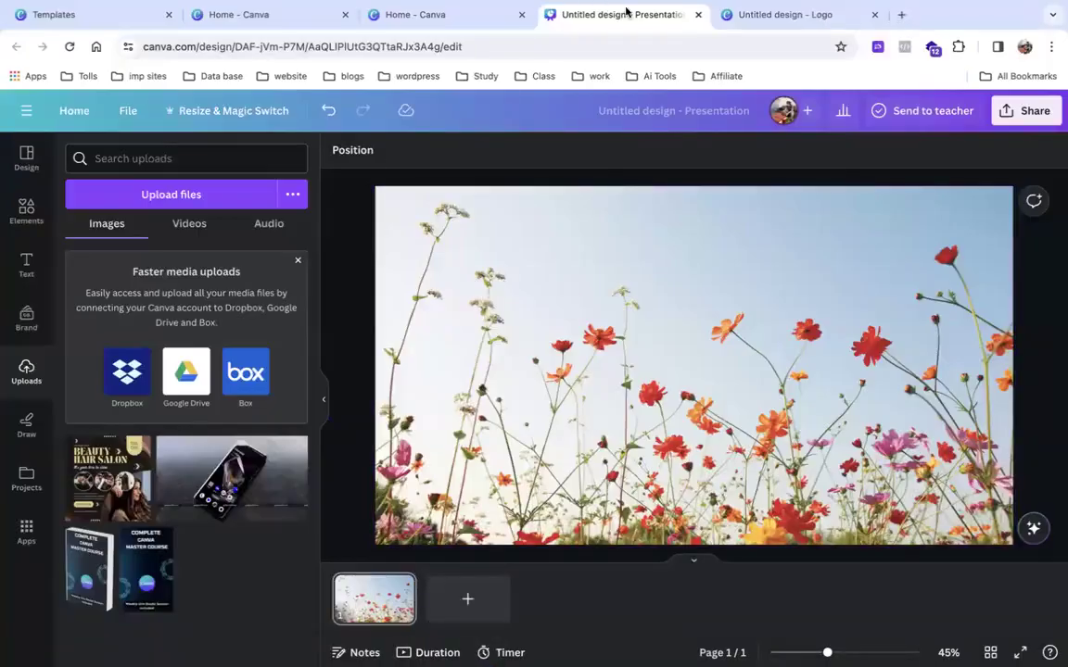
# Close the presentation design and browse the Social media and Print products categories on Home.
pyautogui.click(698, 15)
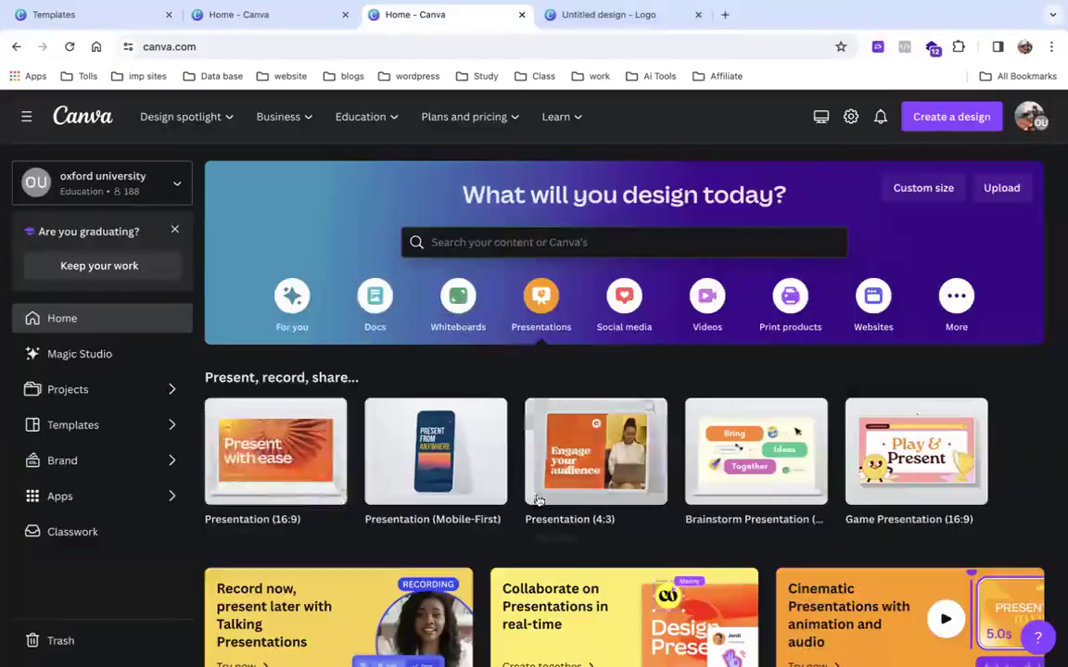
pyautogui.click(624, 317)
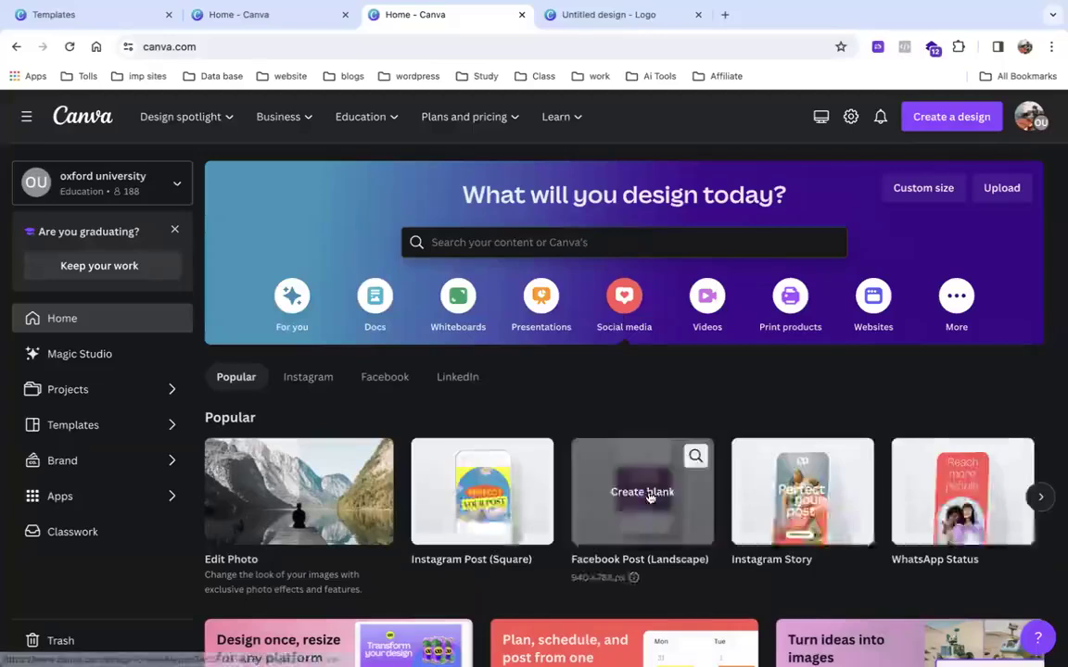
pyautogui.hscroll(10, 640, 491)
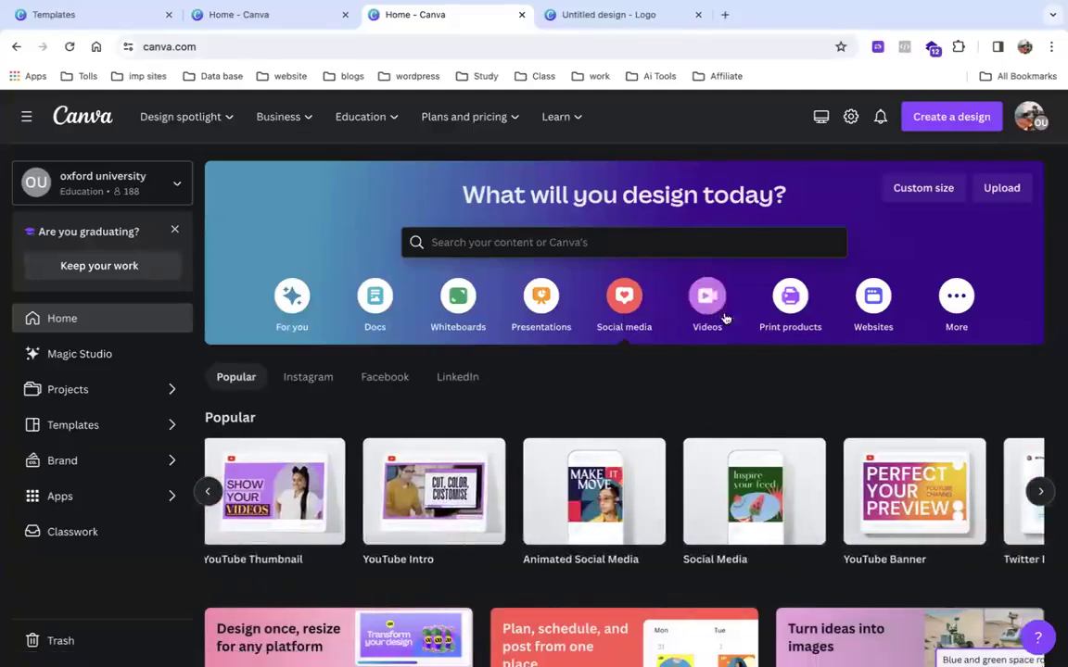
pyautogui.click(788, 306)
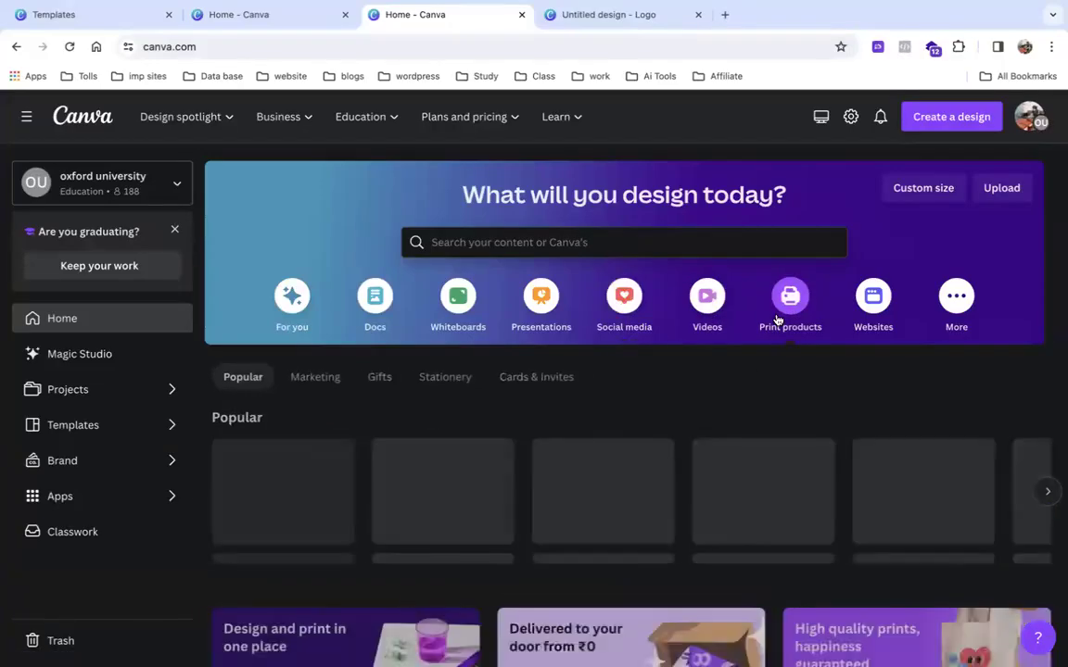
pyautogui.scroll(-4, 777, 320)
pyautogui.scroll(-3, 777, 320)
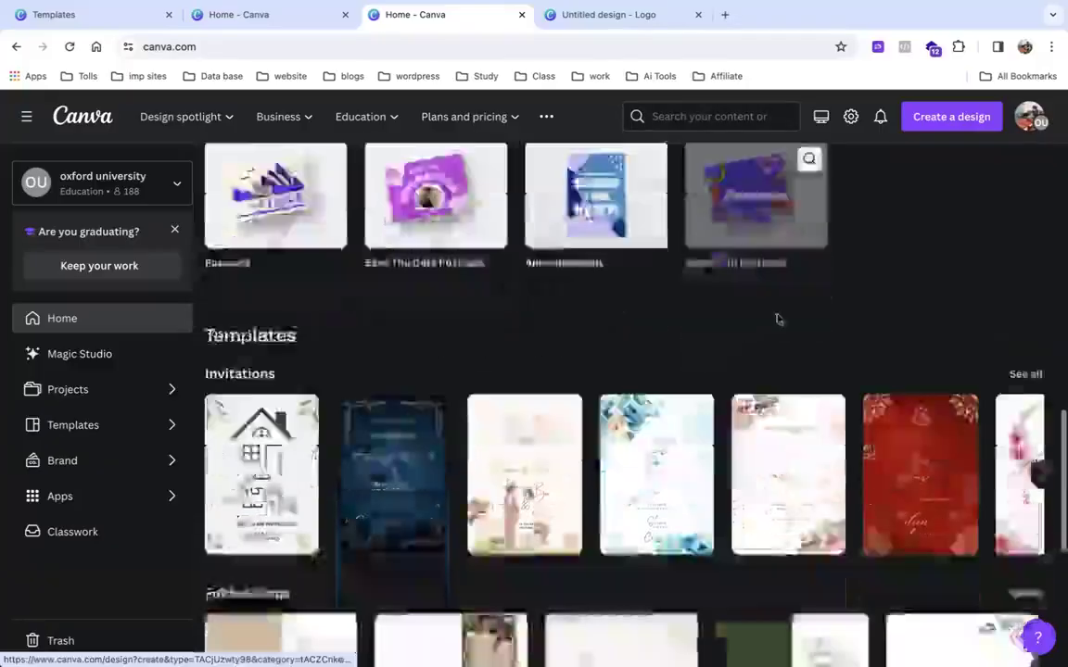
pyautogui.scroll(-4, 540, 327)
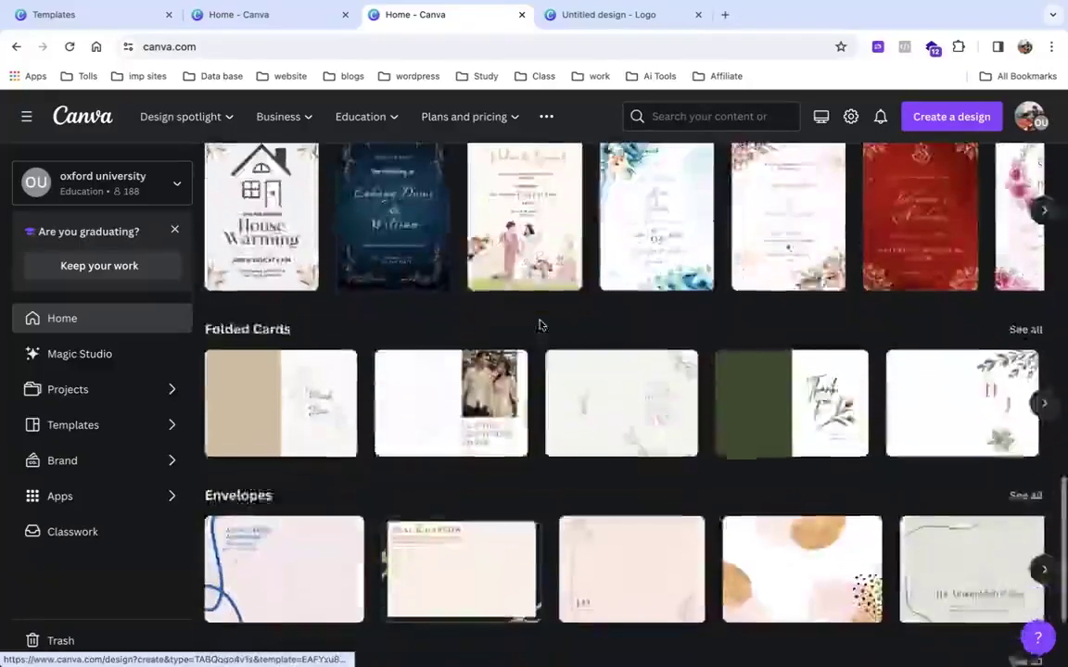
pyautogui.scroll(15, 543, 329)
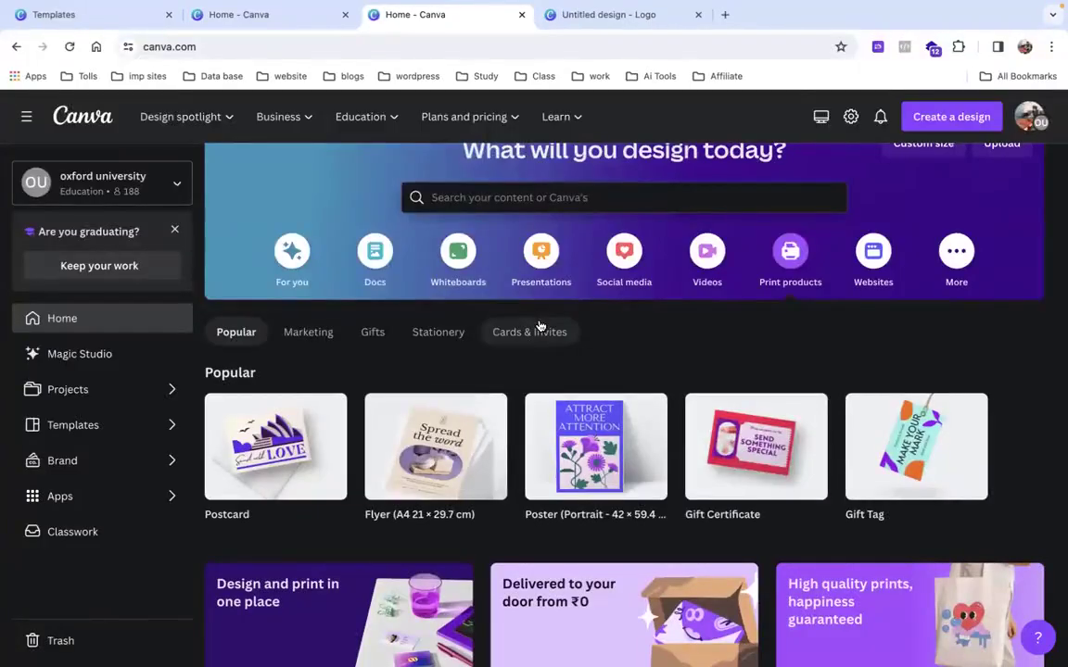
# Go to Print products > Stationery and create a blank Certificate design.
pyautogui.click(388, 344)
pyautogui.scroll(1, 463, 370)
pyautogui.click(527, 376)
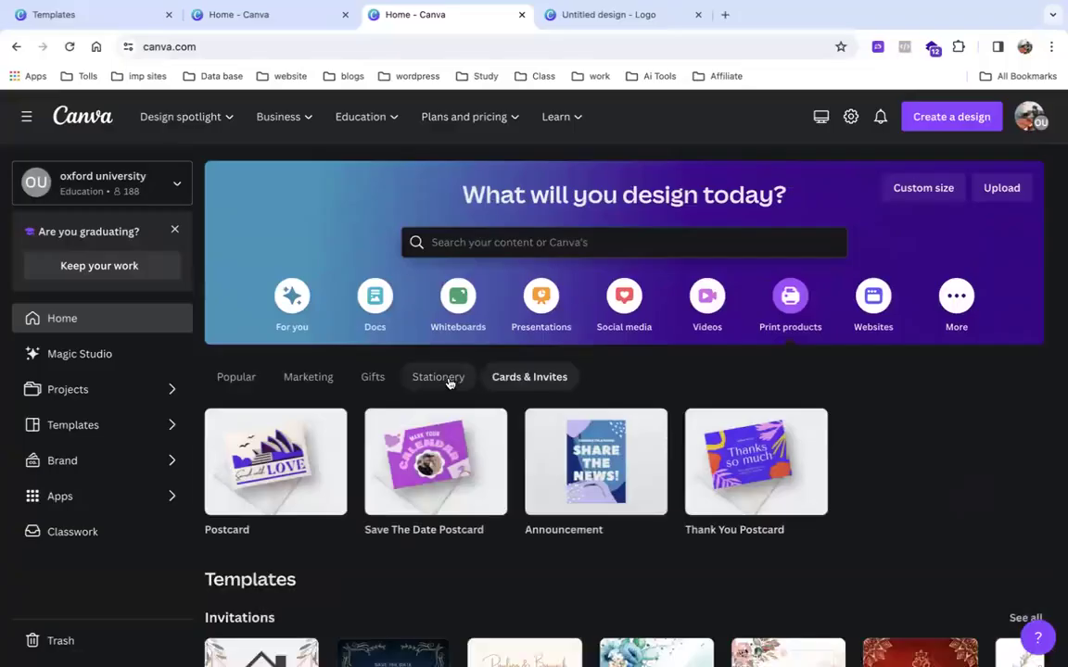
pyautogui.click(448, 380)
pyautogui.scroll(-3, 448, 381)
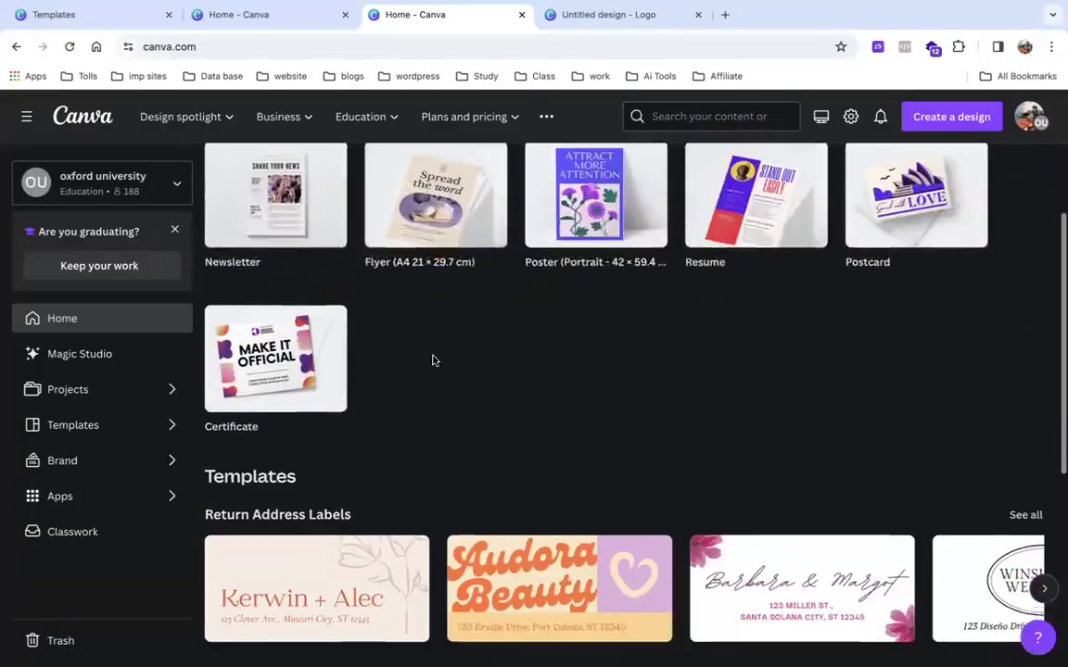
pyautogui.scroll(1, 432, 361)
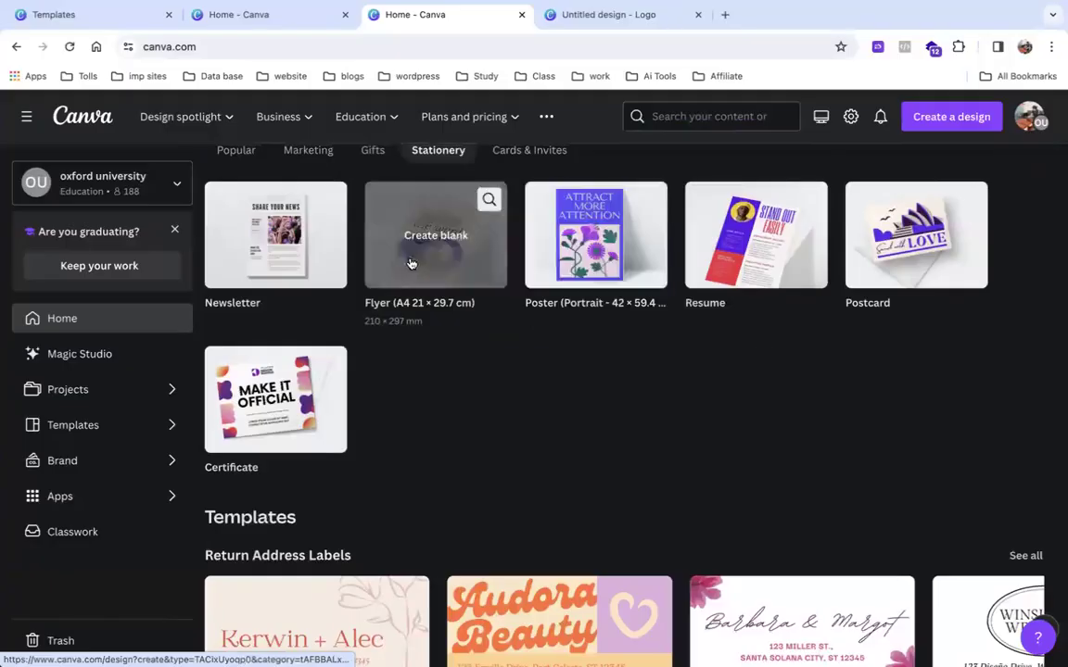
pyautogui.scroll(-2, 286, 336)
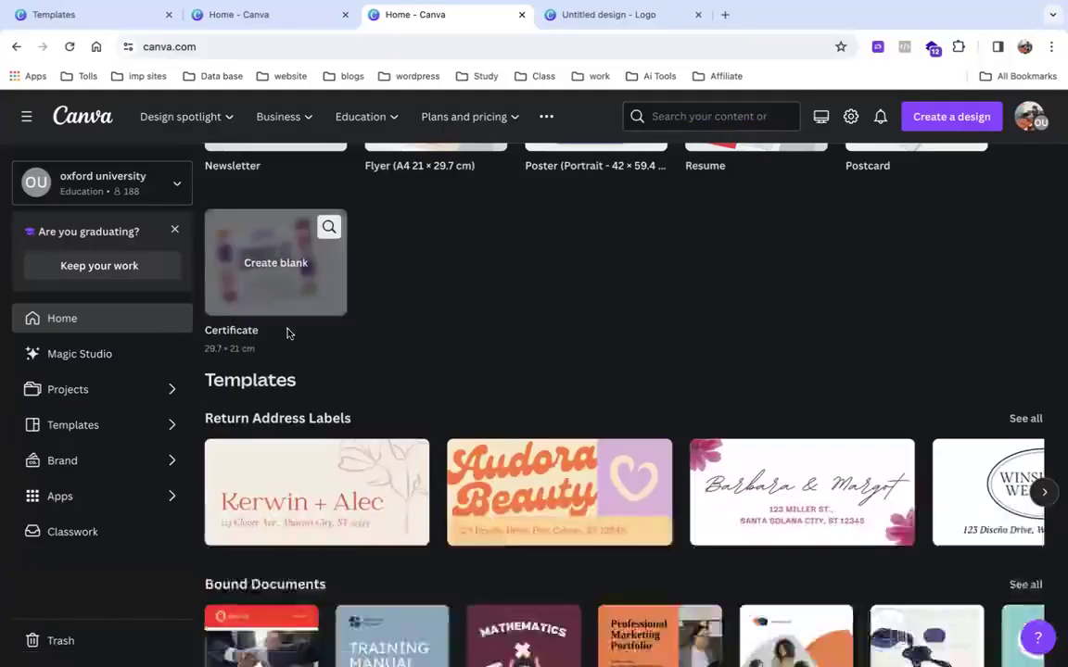
pyautogui.click(287, 288)
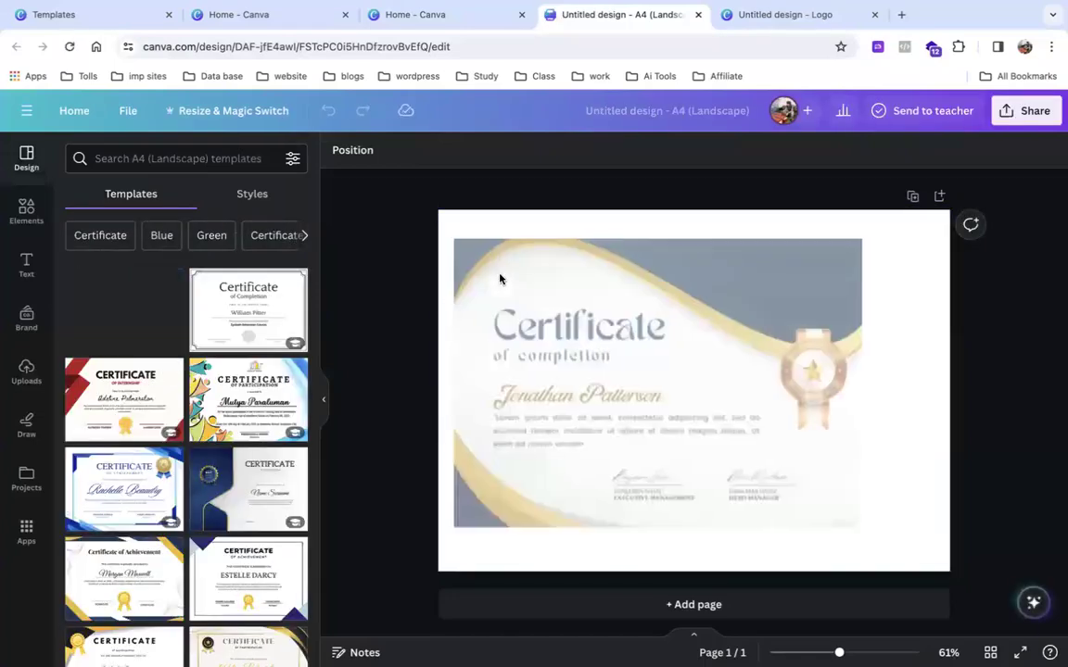
# Apply the blue Certificate of Appreciation template to the A4 certificate.
pyautogui.scroll(5, 604, 379)
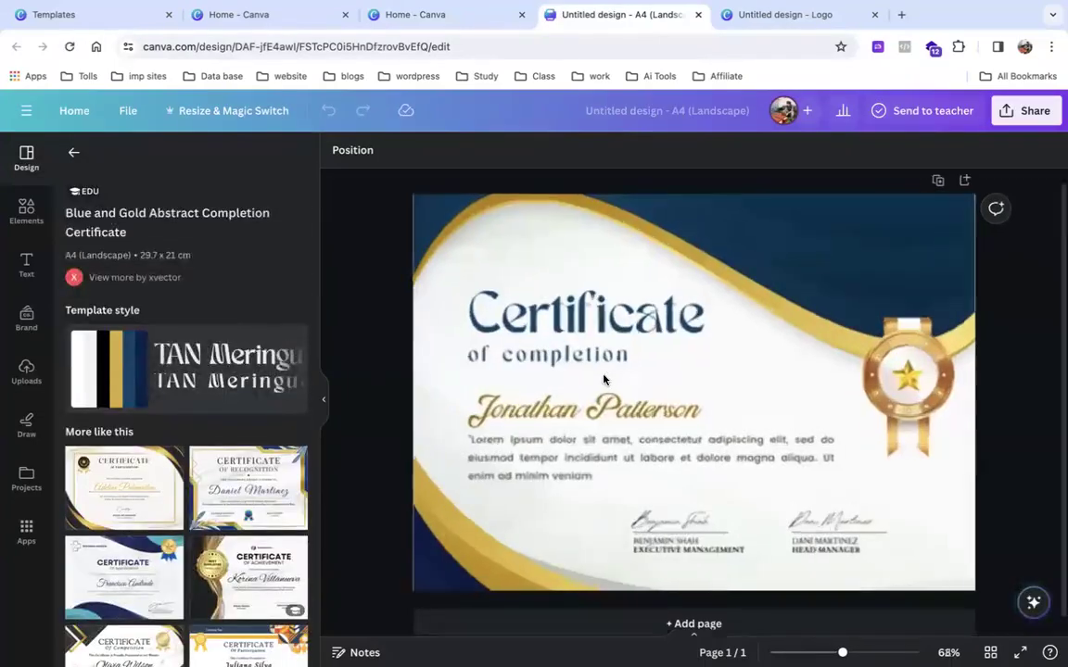
pyautogui.scroll(-1, 593, 376)
pyautogui.click(592, 379)
pyautogui.scroll(-5, 592, 380)
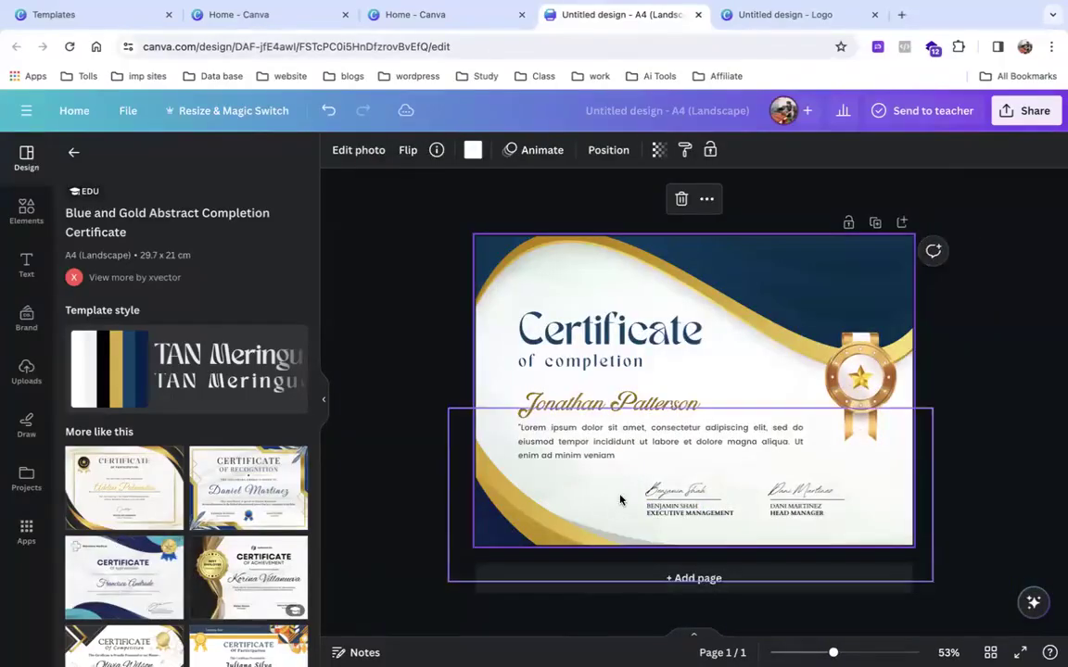
pyautogui.scroll(-5, 222, 522)
pyautogui.scroll(-5, 222, 521)
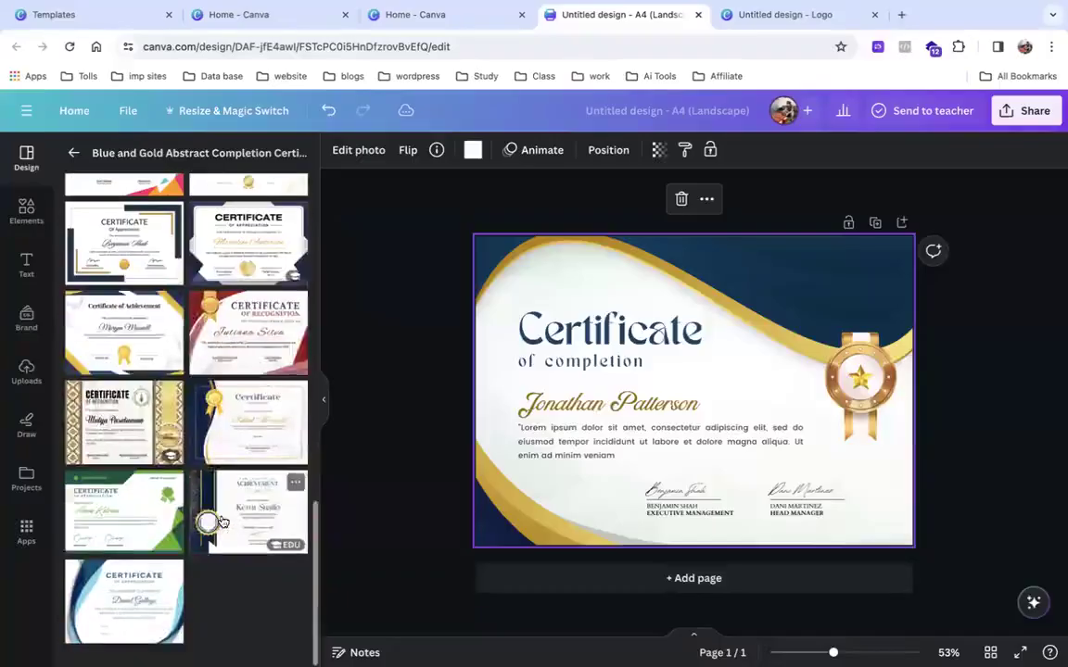
pyautogui.click(150, 582)
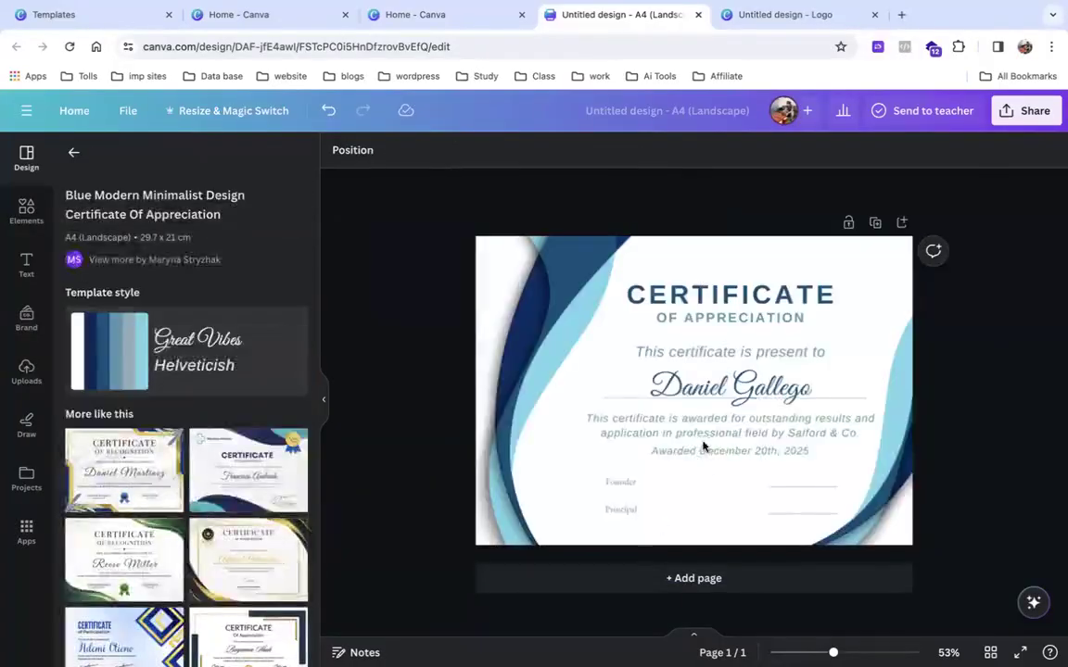
# Replace it with the Blue Minimalist Certificate Of Achievement template.
pyautogui.scroll(-10, 147, 576)
pyautogui.scroll(2, 148, 577)
pyautogui.scroll(-2, 148, 577)
pyautogui.click(216, 525)
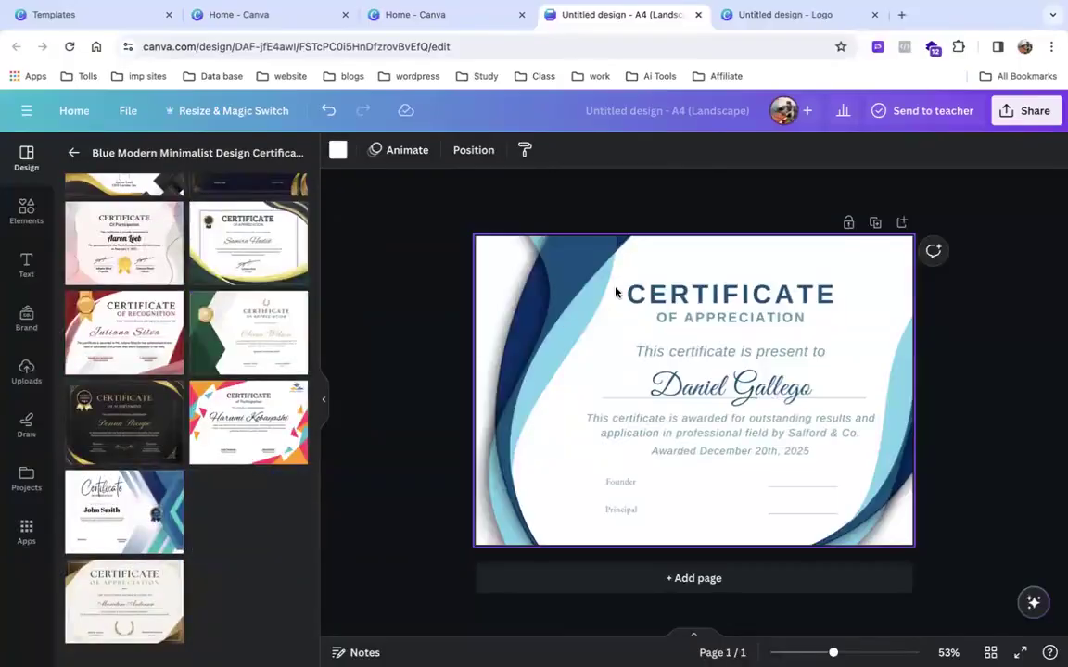
pyautogui.scroll(6, 663, 349)
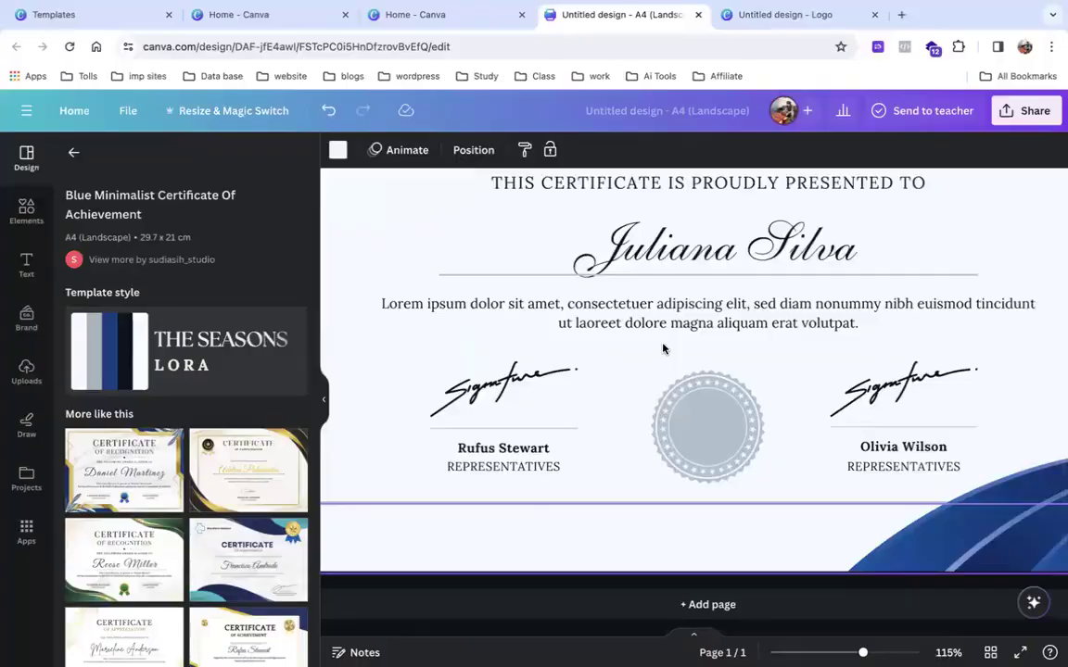
pyautogui.scroll(-3, 712, 271)
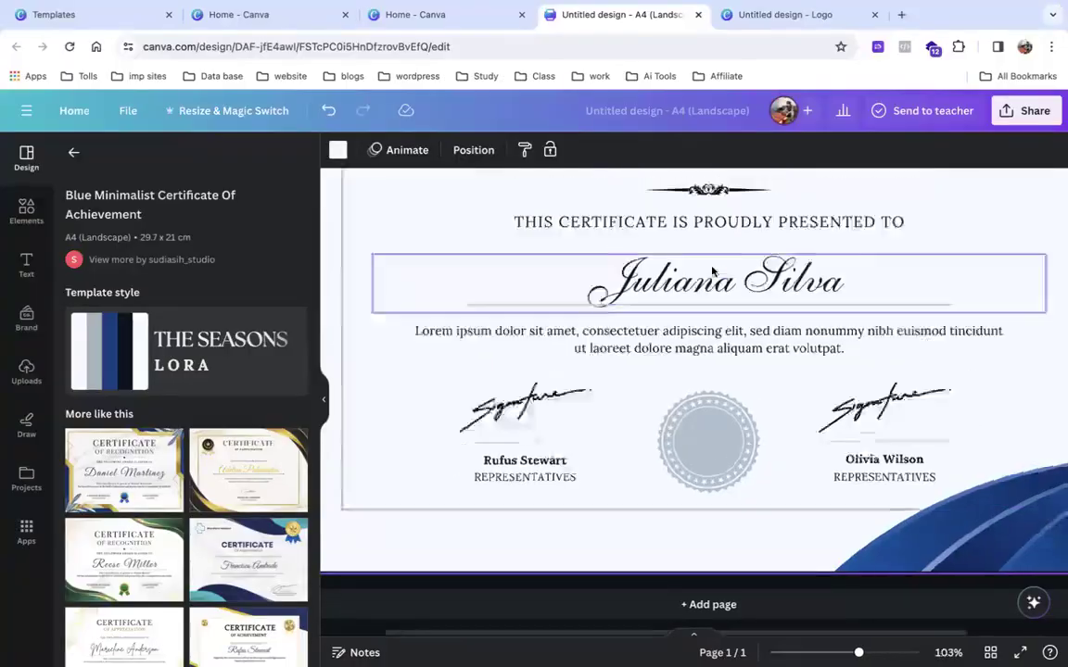
pyautogui.scroll(-4, 712, 271)
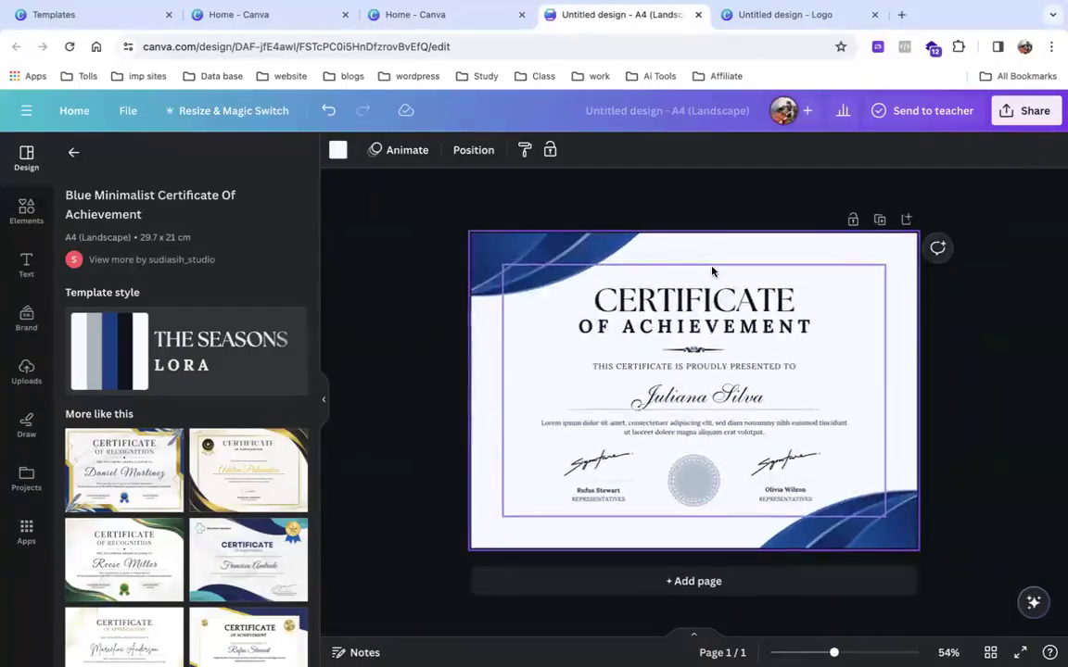
pyautogui.scroll(-3, 712, 270)
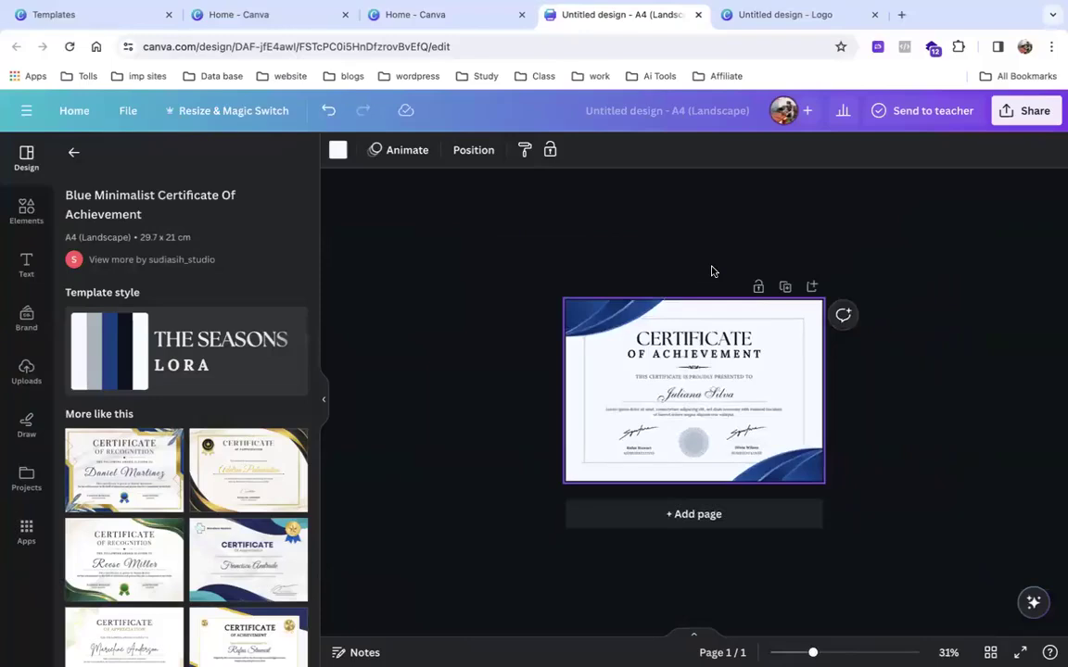
pyautogui.click(73, 152)
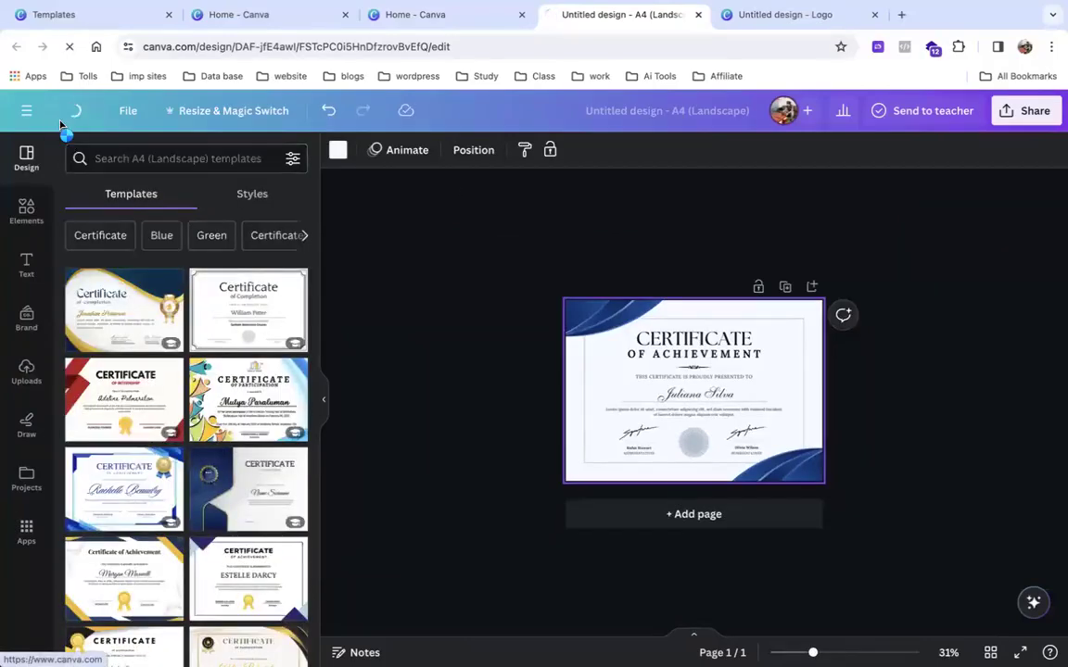
# Return to Canva home and switch among the open Canva home and logo design tabs.
pyautogui.click(55, 108)
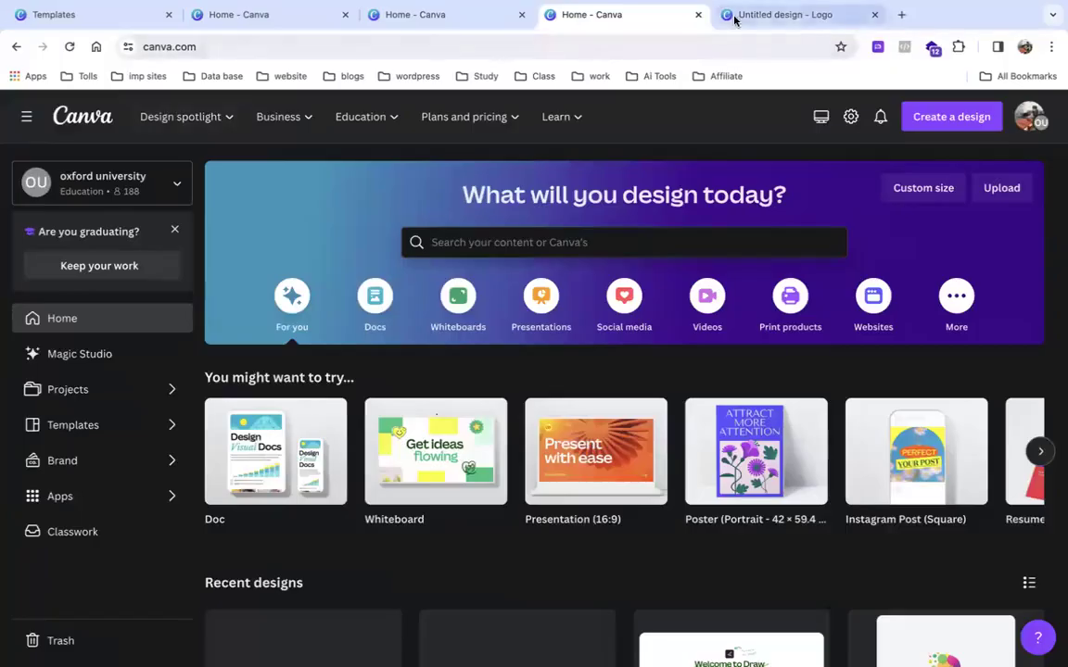
pyautogui.click(734, 16)
pyautogui.click(900, 14)
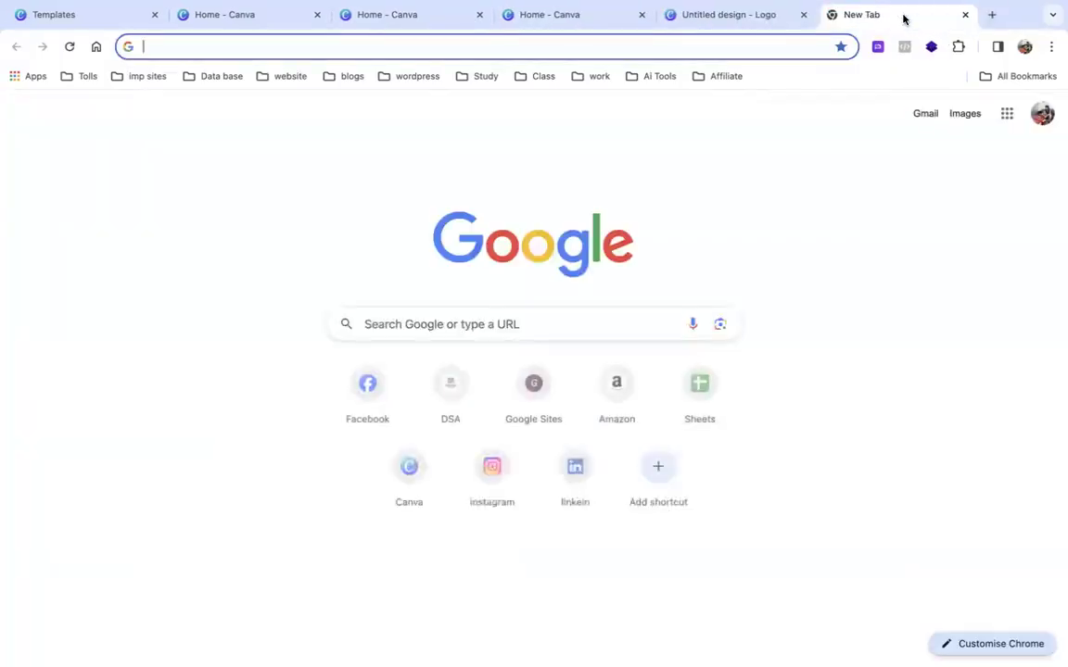
pyautogui.click(965, 15)
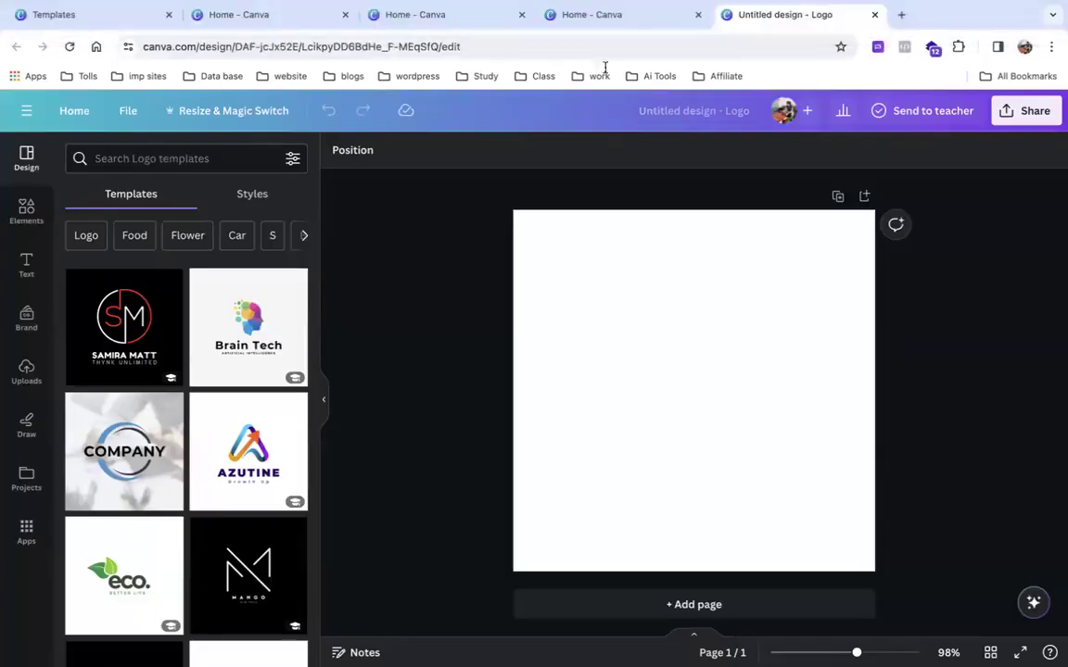
pyautogui.click(608, 14)
pyautogui.click(460, 12)
pyautogui.click(626, 43)
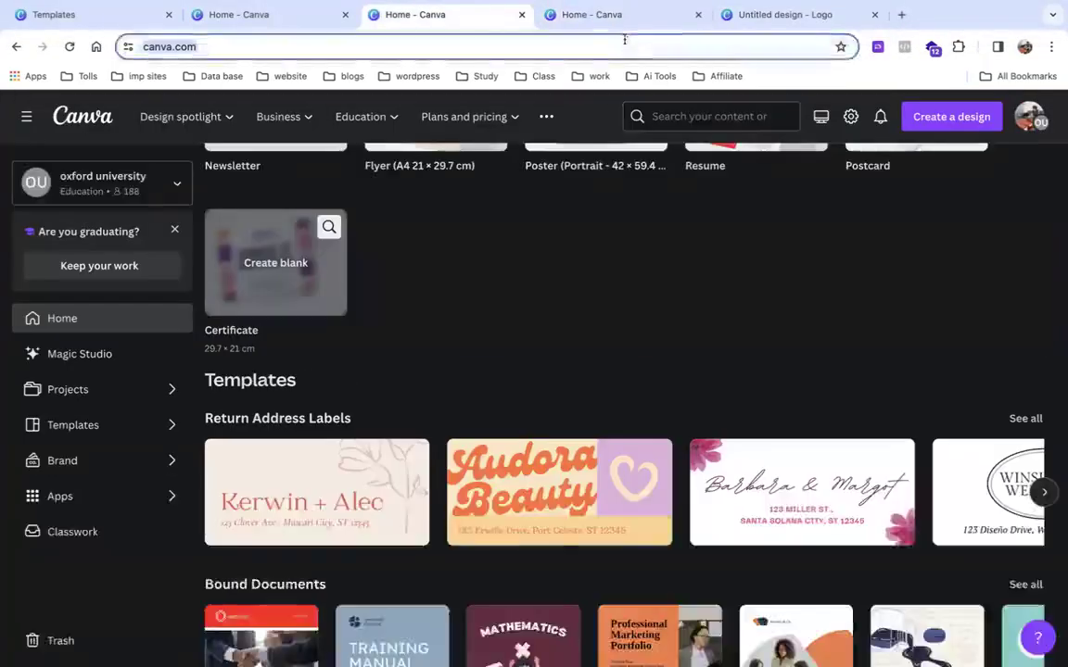
pyautogui.click(619, 14)
pyautogui.click(738, 19)
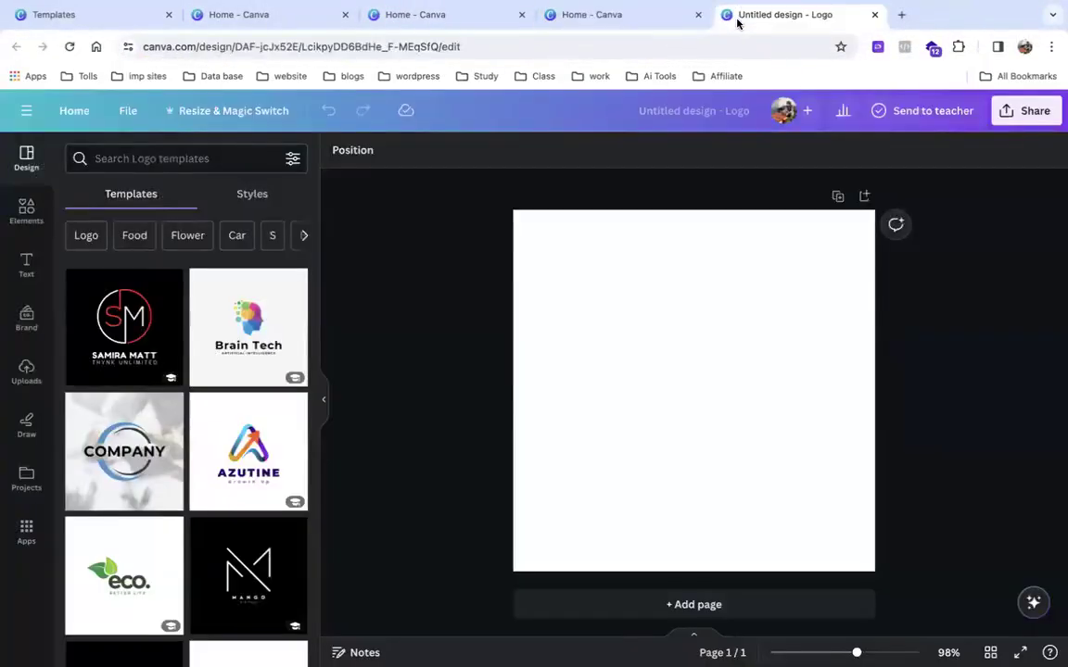
# Close the blank 'Untitled design - Logo' tab and switch to the Home - Canva tab.
pyautogui.click(633, 280)
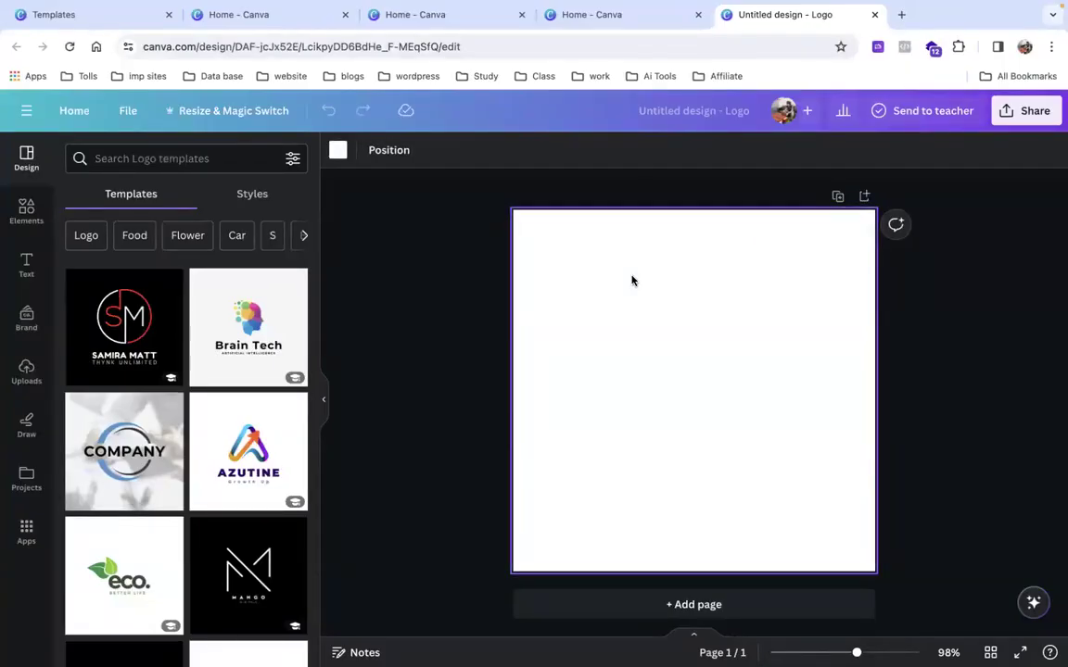
pyautogui.click(627, 12)
pyautogui.click(768, 13)
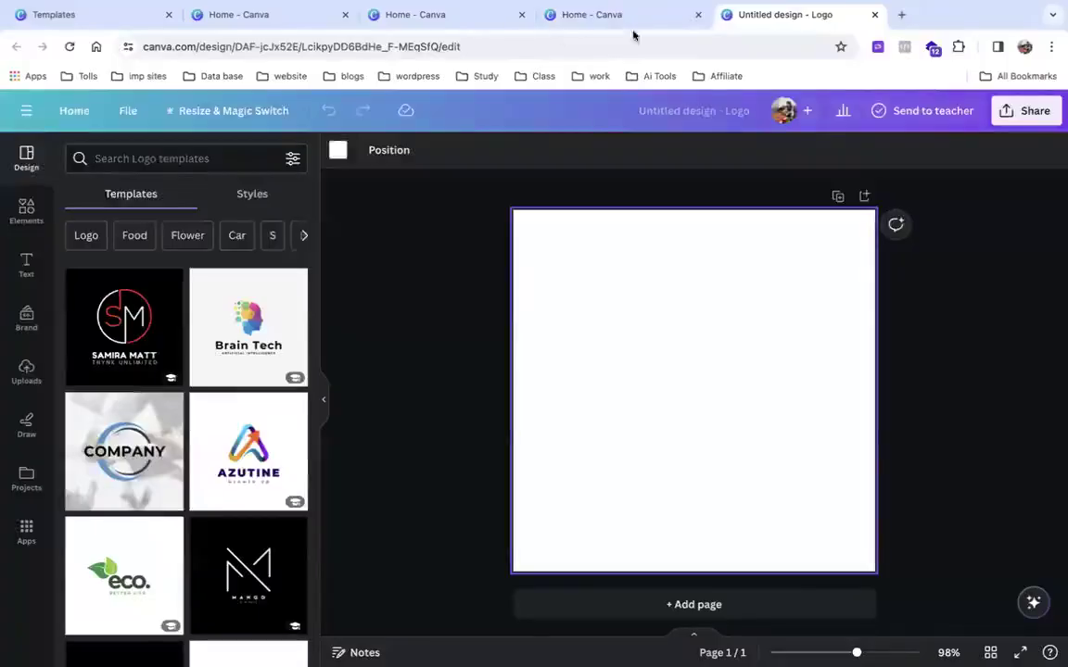
pyautogui.click(663, 15)
pyautogui.click(811, 14)
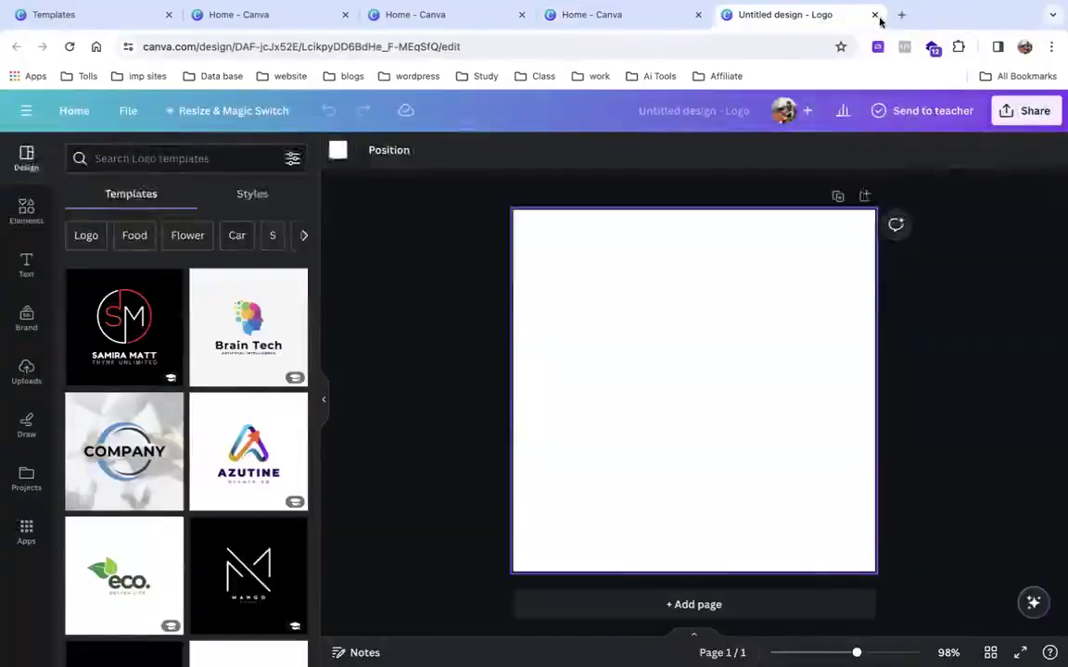
pyautogui.click(875, 15)
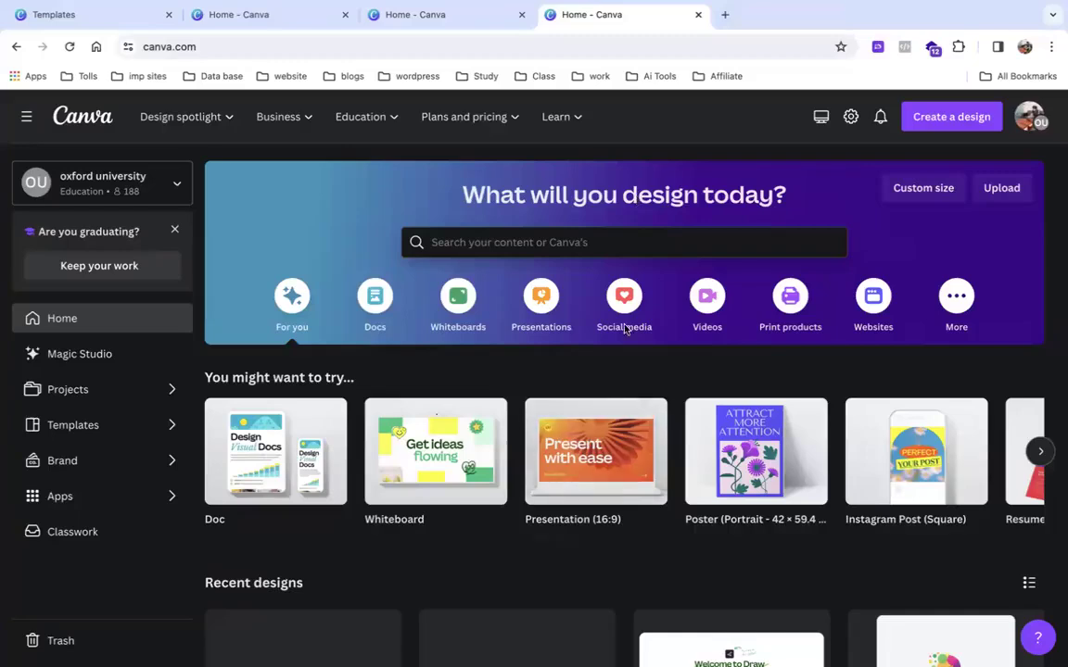
pyautogui.click(478, 15)
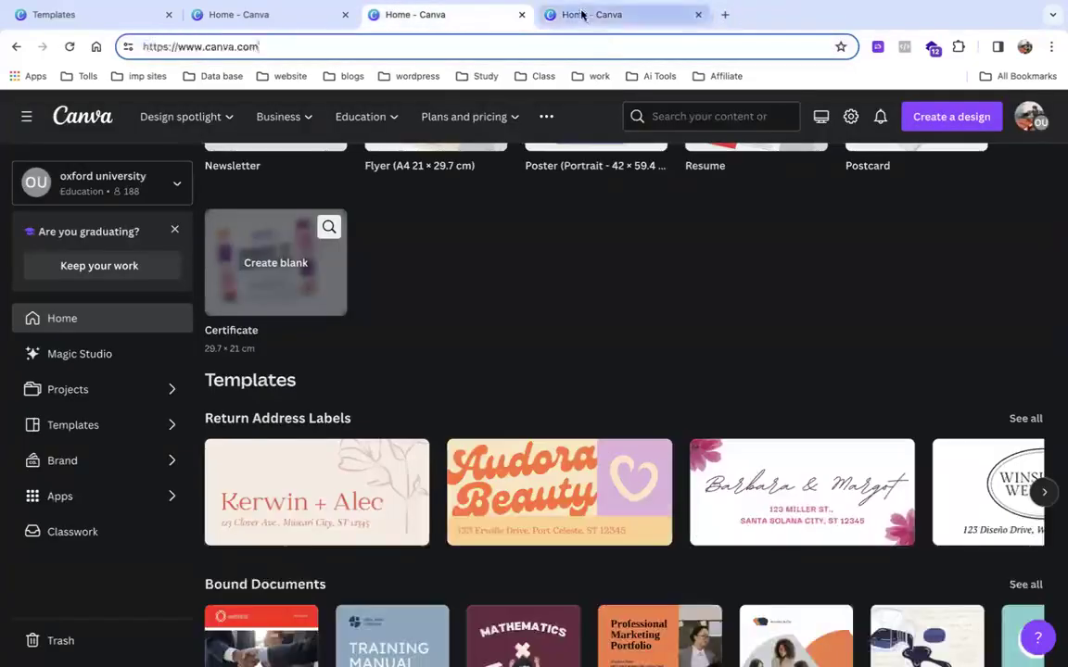
pyautogui.click(582, 14)
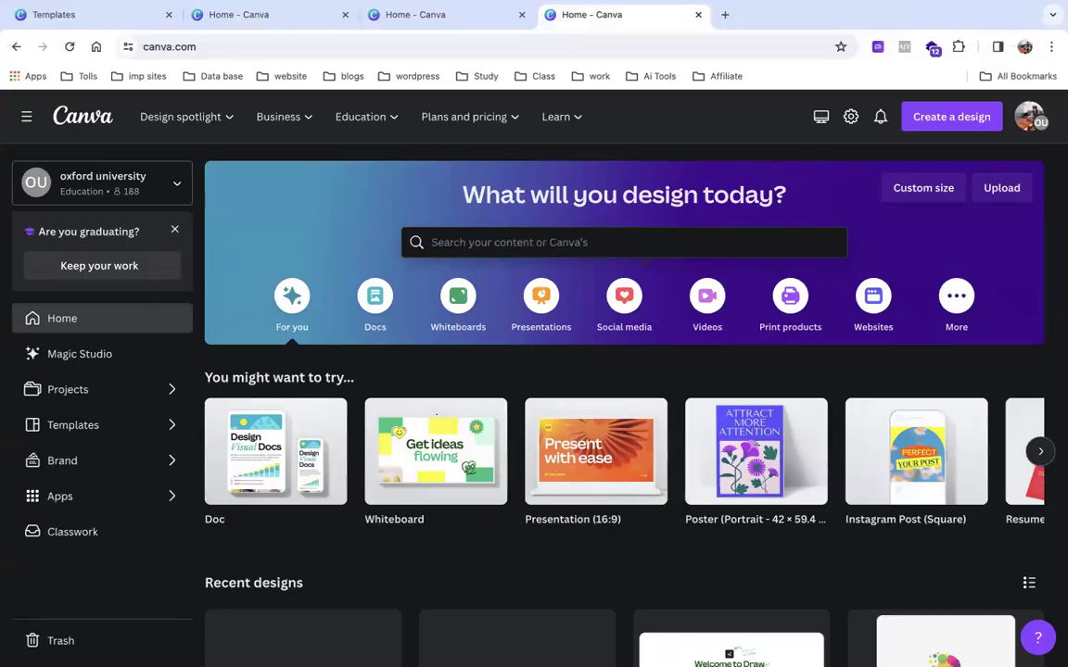
# Search templates for 'logo' and preview the Black White Elegant Monogram Initial Name Logo (500 × 500 px).
pyautogui.click(629, 245)
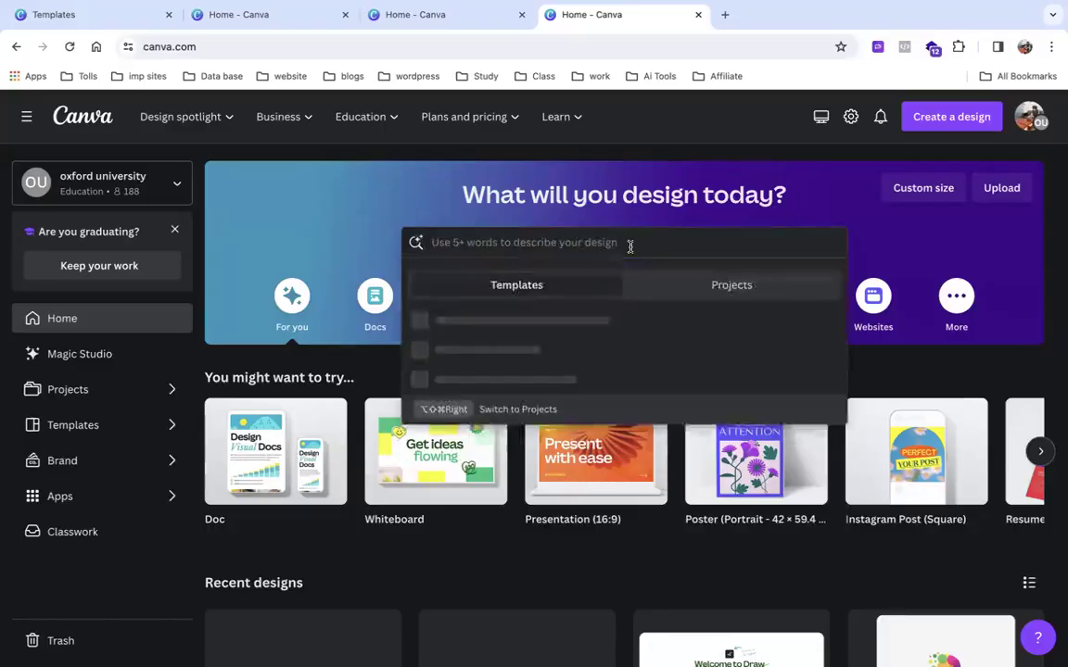
pyautogui.write('logo')
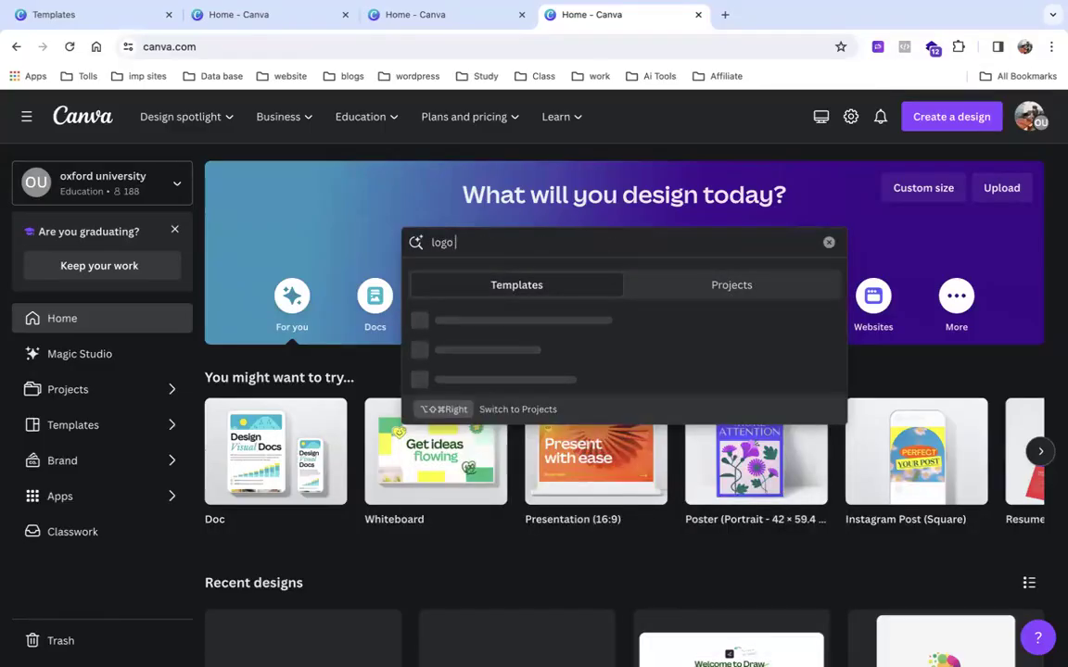
pyautogui.press('Return')
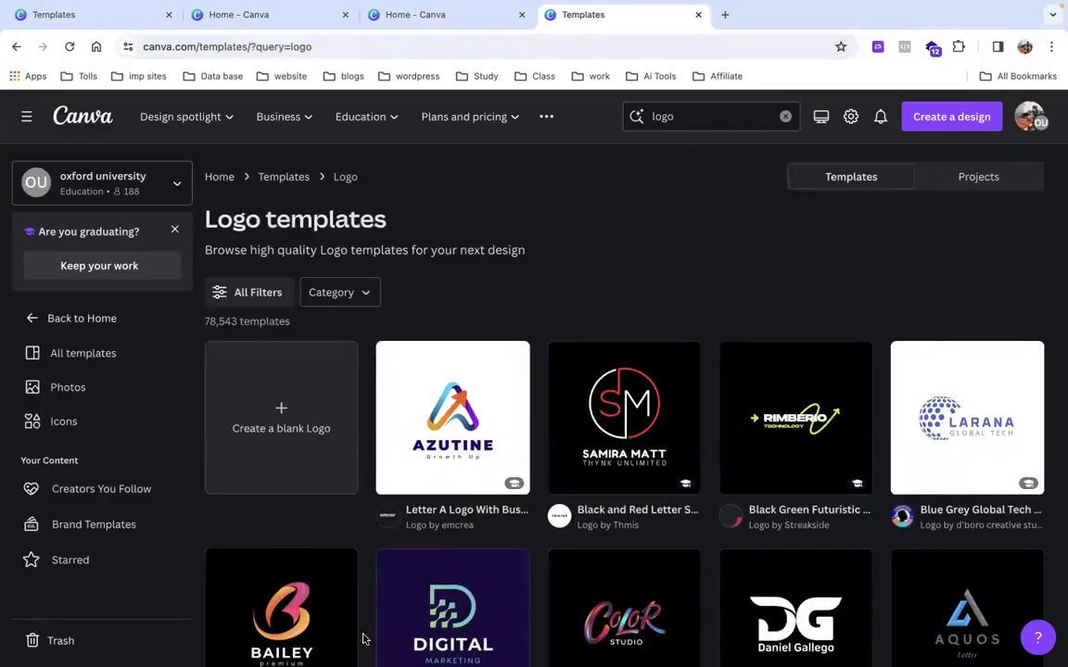
pyautogui.scroll(-1, 511, 414)
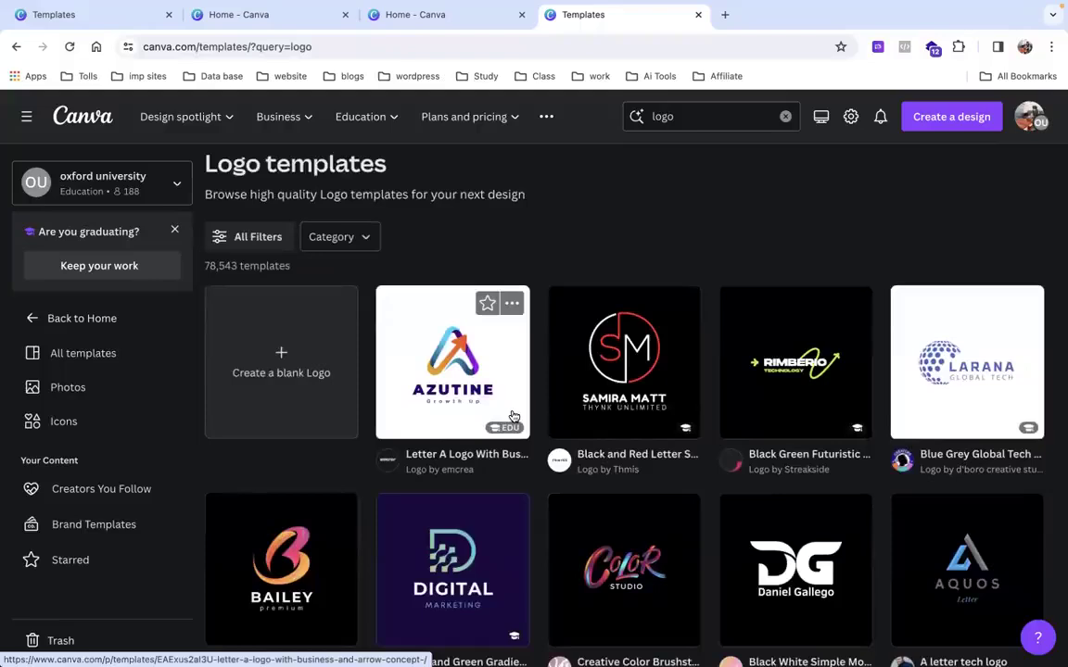
pyautogui.scroll(-5, 511, 414)
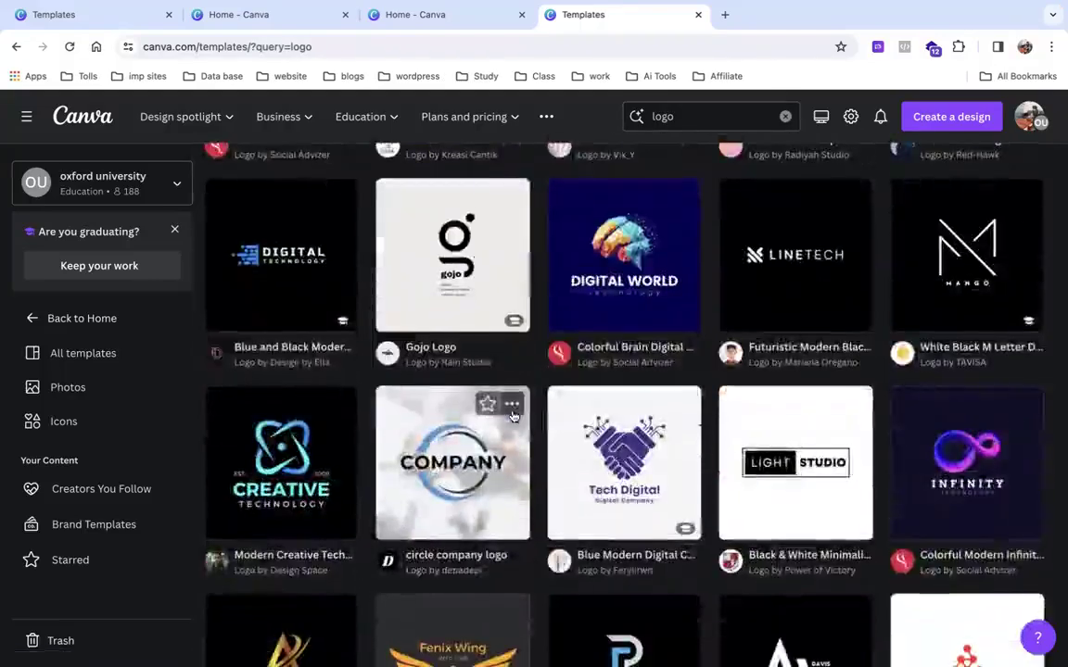
pyautogui.scroll(-3, 764, 464)
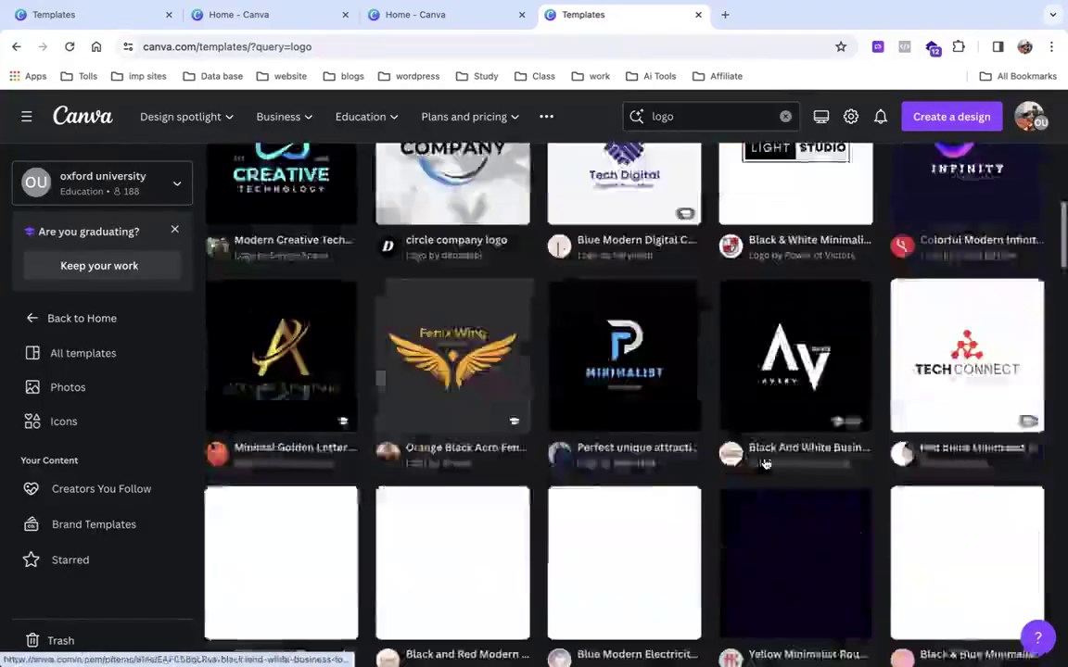
pyautogui.scroll(-2, 764, 464)
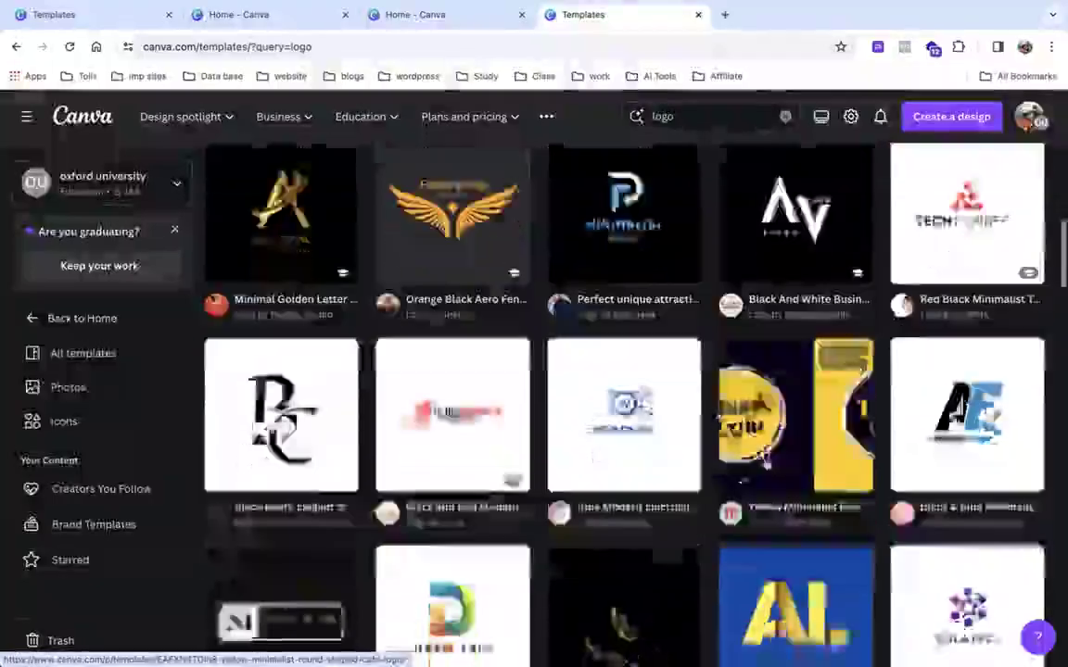
pyautogui.click(318, 371)
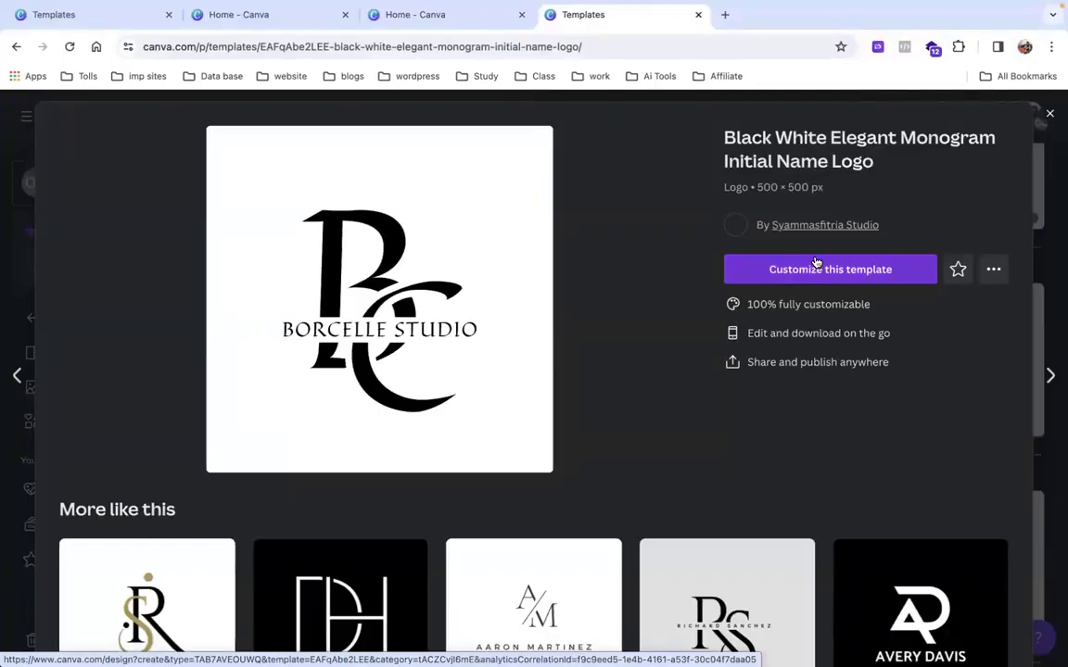
# Customize the BC monogram template to open it as an editable design.
pyautogui.click(809, 280)
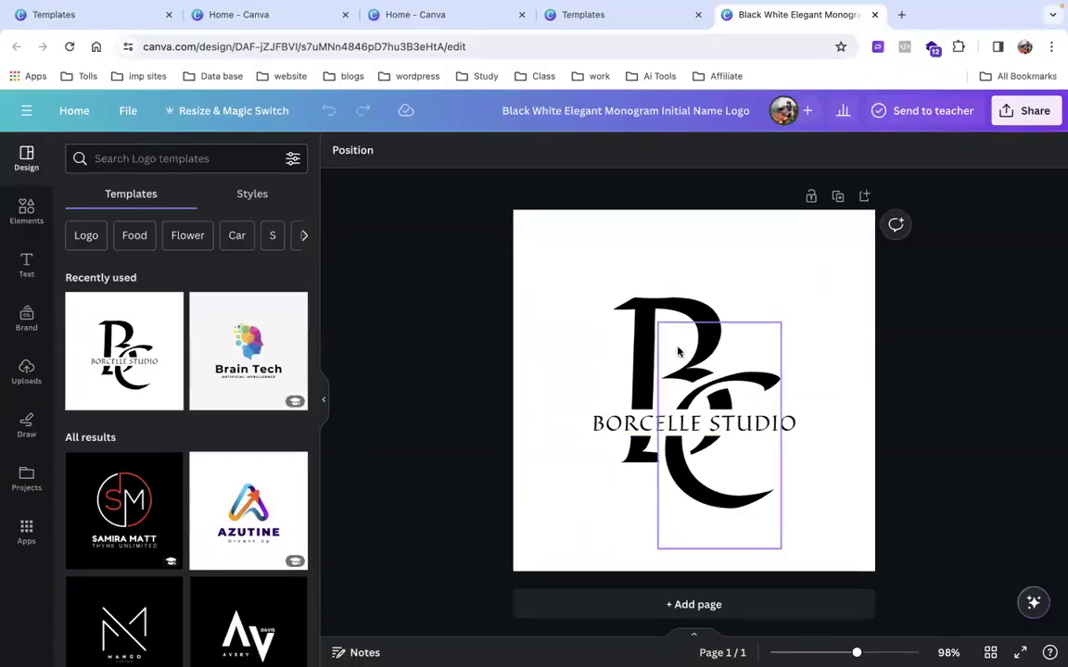
# Replace the monogram's B letter with D.
pyautogui.doubleClick(648, 337)
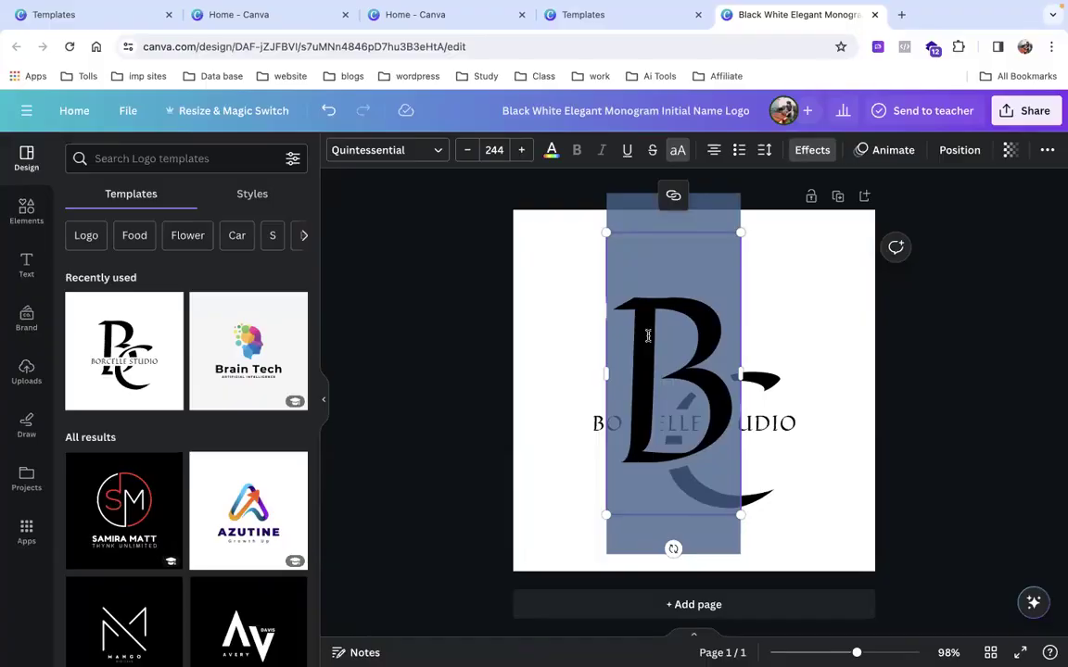
pyautogui.press('BackSpace')
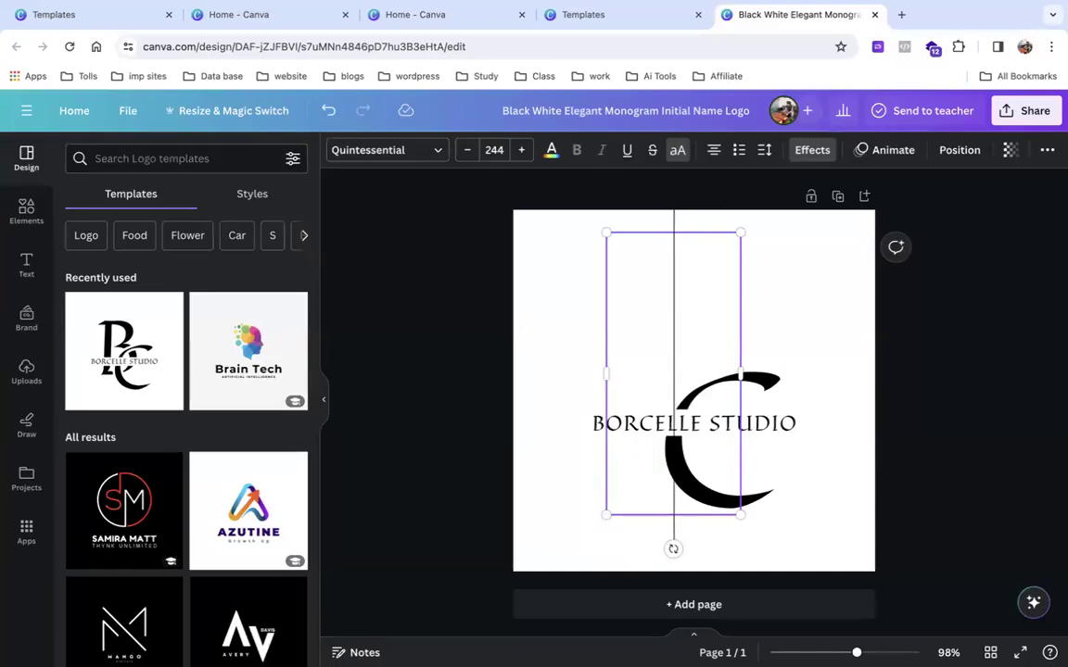
pyautogui.write('D')
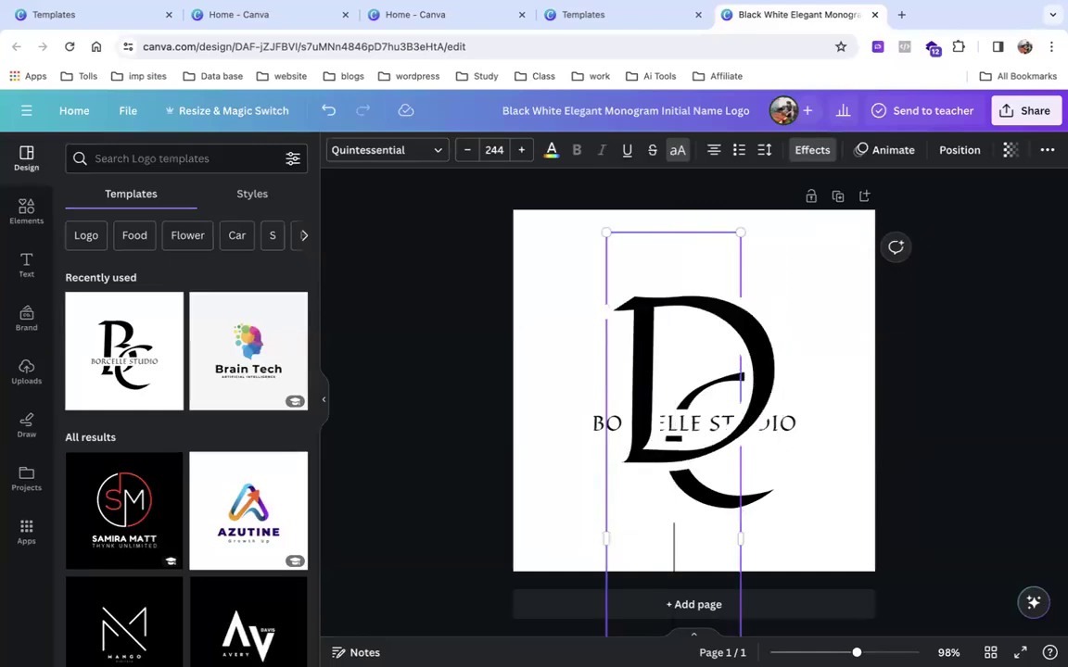
pyautogui.click(895, 389)
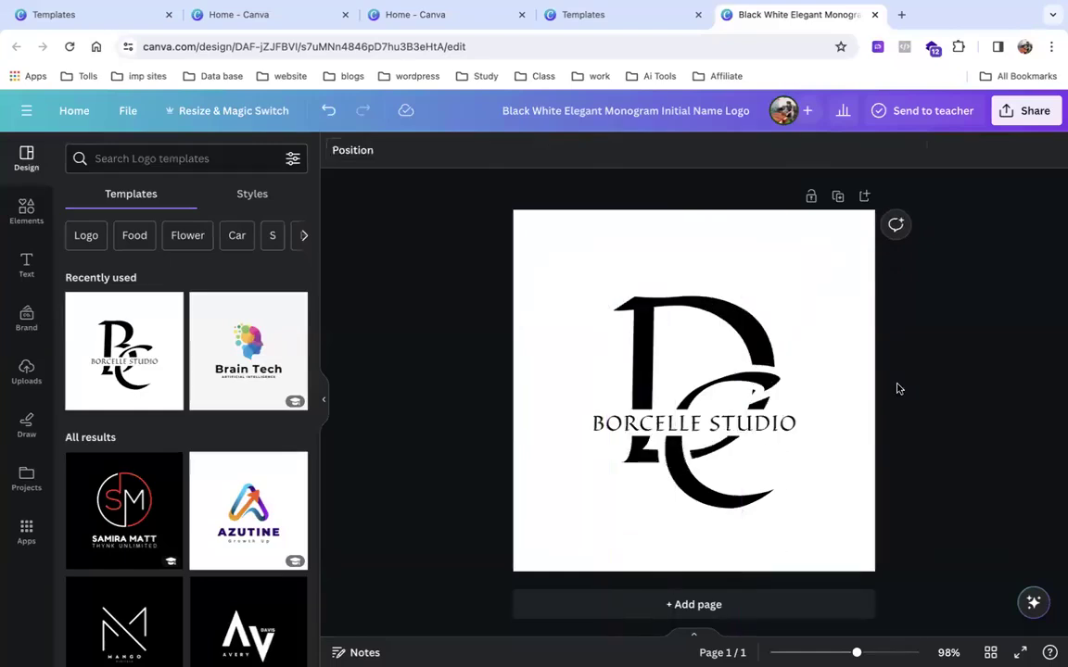
# Resize the C letter to 124 and the D letter to 186, moving D up and left.
pyautogui.click(747, 477)
pyautogui.doubleClick(745, 467)
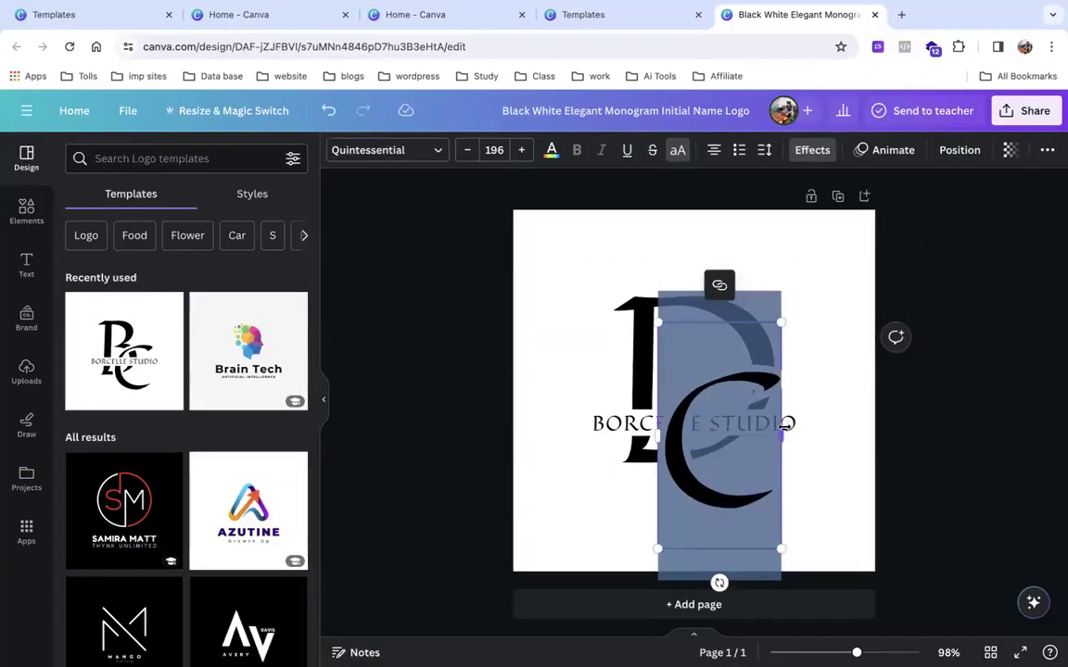
pyautogui.moveTo(786, 423); pyautogui.dragTo(909, 410)
pyautogui.moveTo(891, 410); pyautogui.dragTo(883, 411)
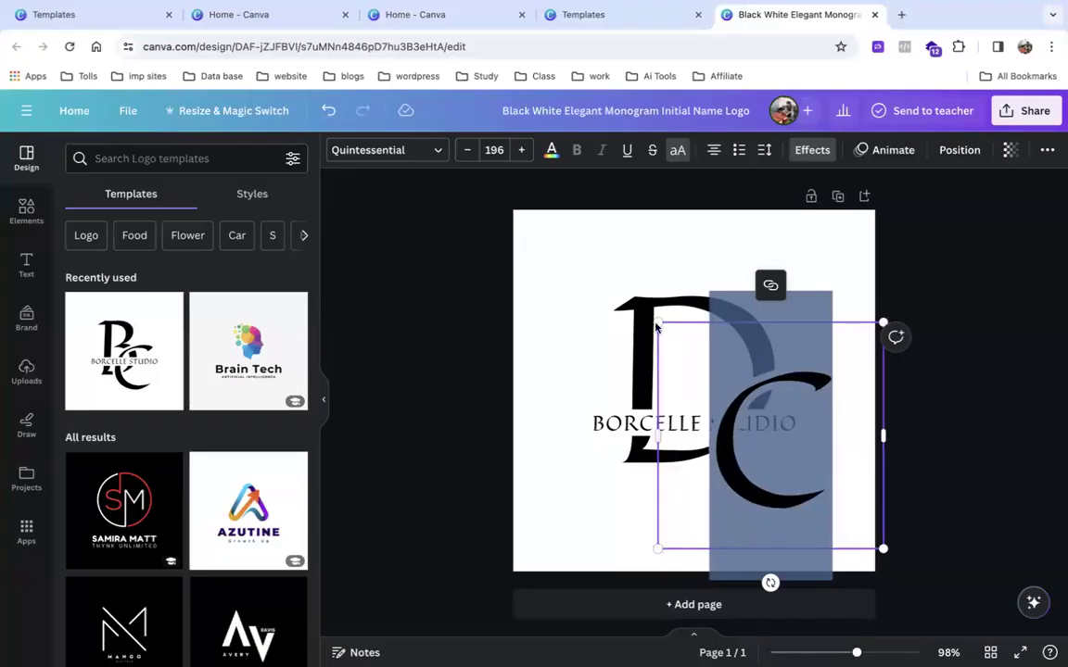
pyautogui.moveTo(657, 324); pyautogui.dragTo(743, 399)
pyautogui.moveTo(692, 339); pyautogui.dragTo(625, 283)
pyautogui.moveTo(543, 181); pyautogui.dragTo(626, 319)
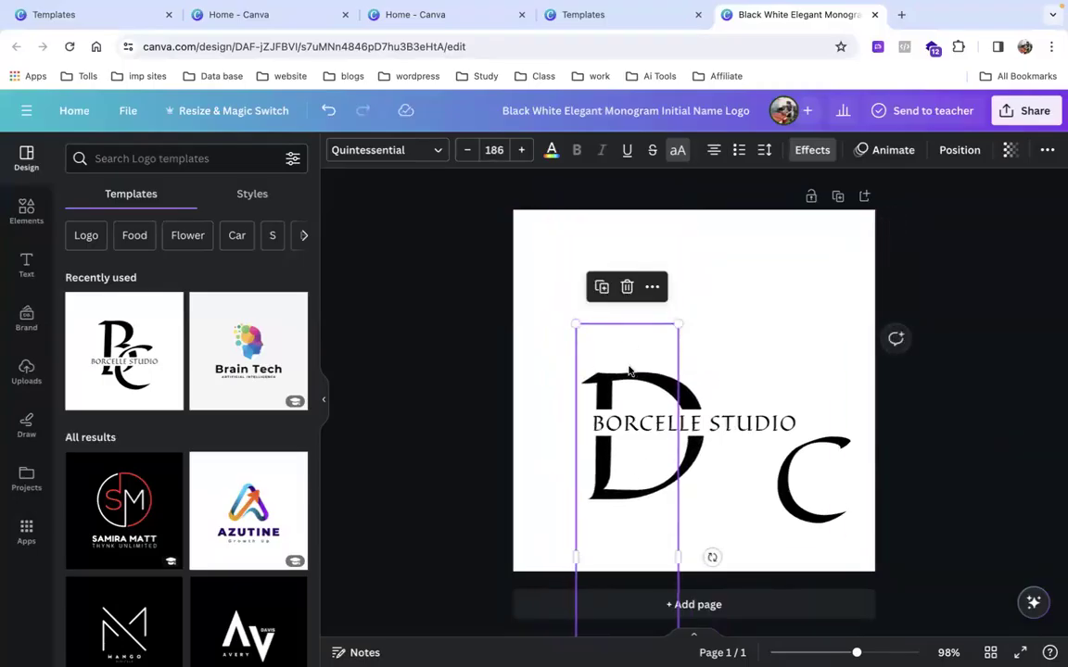
pyautogui.moveTo(629, 385); pyautogui.dragTo(629, 379)
# Move the C letter to the page's right edge and enlarge D to 188.
pyautogui.click(793, 475)
pyautogui.moveTo(793, 475); pyautogui.dragTo(873, 444)
pyautogui.moveTo(688, 335); pyautogui.dragTo(669, 373)
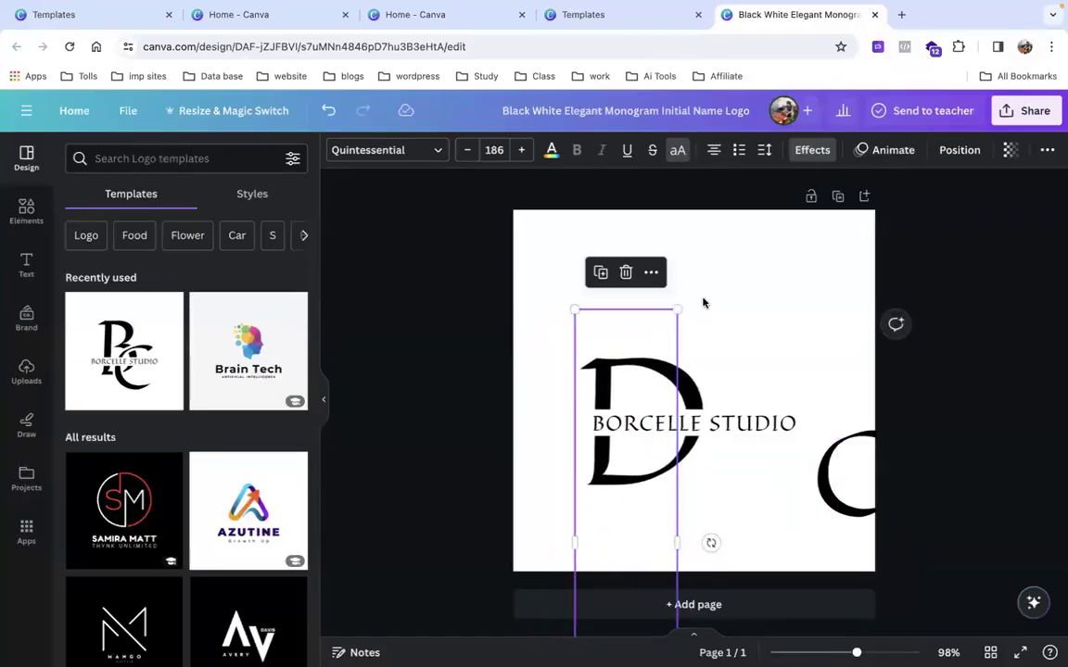
pyautogui.moveTo(677, 308); pyautogui.dragTo(705, 320)
pyautogui.moveTo(650, 361)
pyautogui.mouseDown()
pyautogui.moveTo(671, 374)
pyautogui.moveTo(654, 377)
pyautogui.mouseUp()
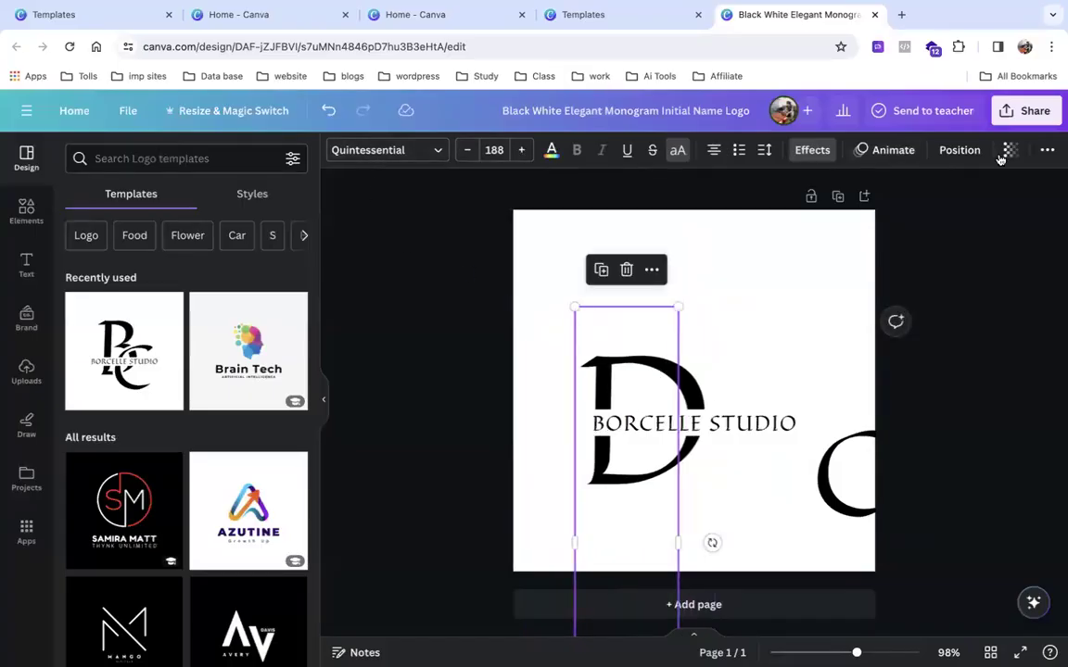
# Set the D letter's font size to 200 using the size buttons.
pyautogui.click(469, 154)
pyautogui.click(469, 153)
pyautogui.click(469, 154)
pyautogui.click(469, 154)
pyautogui.click(469, 154)
pyautogui.click(469, 154)
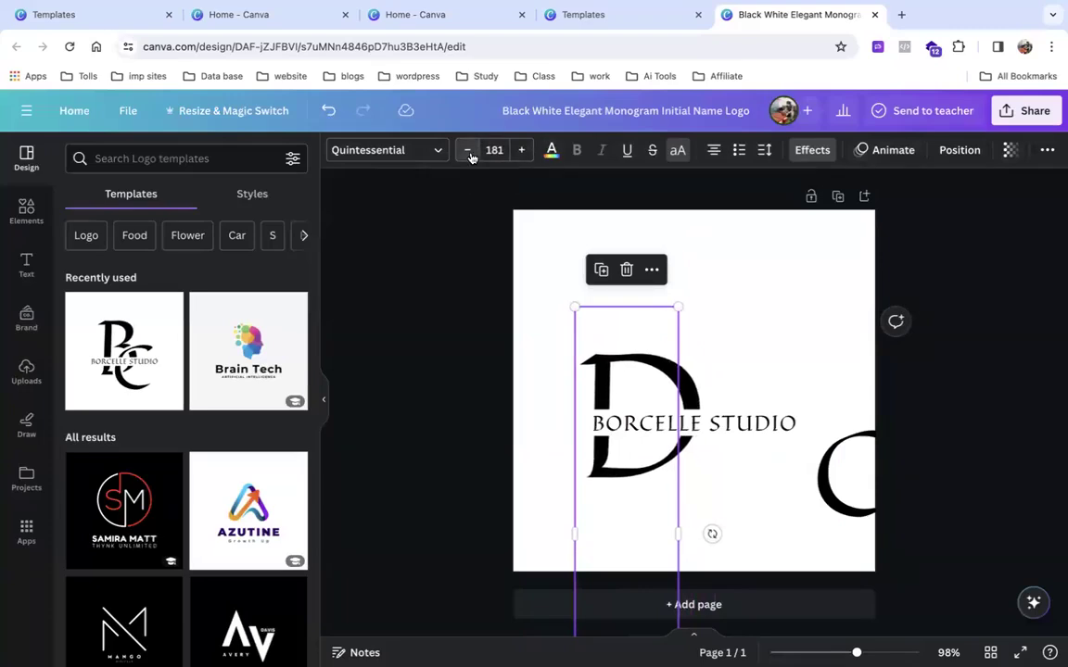
pyautogui.doubleClick(522, 151)
pyautogui.doubleClick(522, 150)
pyautogui.doubleClick(522, 150)
pyautogui.doubleClick(521, 150)
pyautogui.click(522, 150)
pyautogui.click(522, 151)
pyautogui.doubleClick(521, 151)
pyautogui.click(521, 150)
pyautogui.doubleClick(522, 150)
pyautogui.click(522, 150)
pyautogui.doubleClick(522, 151)
pyautogui.moveTo(640, 392)
pyautogui.mouseDown()
pyautogui.moveTo(634, 376)
pyautogui.moveTo(638, 385)
pyautogui.mouseUp()
# Set the C letter's font size to 200 and overlap it with the D.
pyautogui.moveTo(845, 510); pyautogui.dragTo(766, 469)
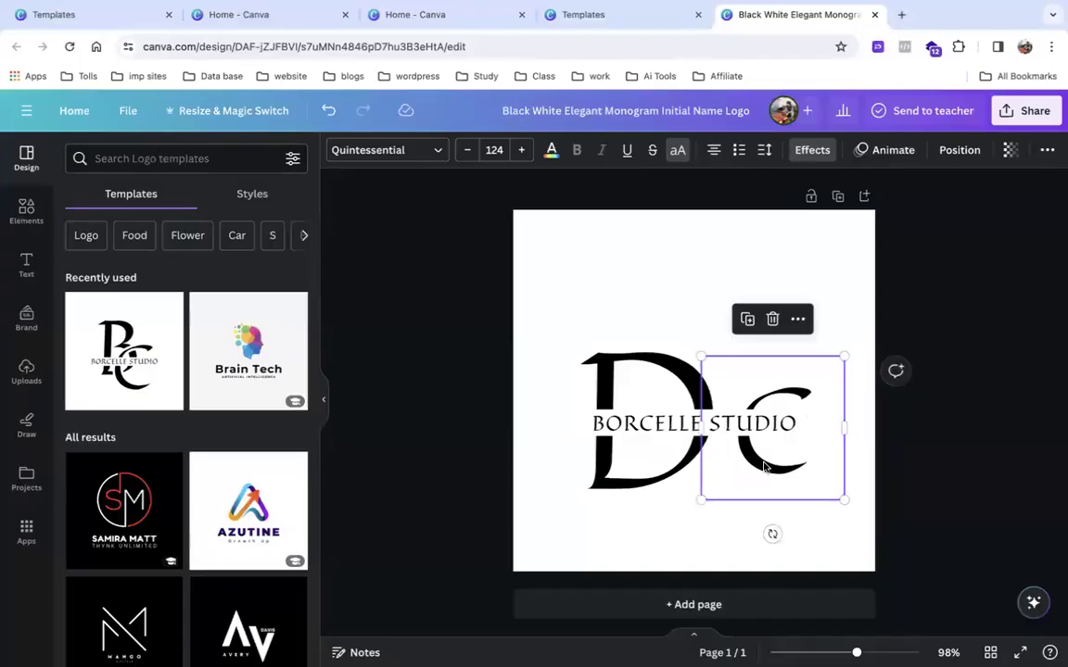
pyautogui.click(501, 151)
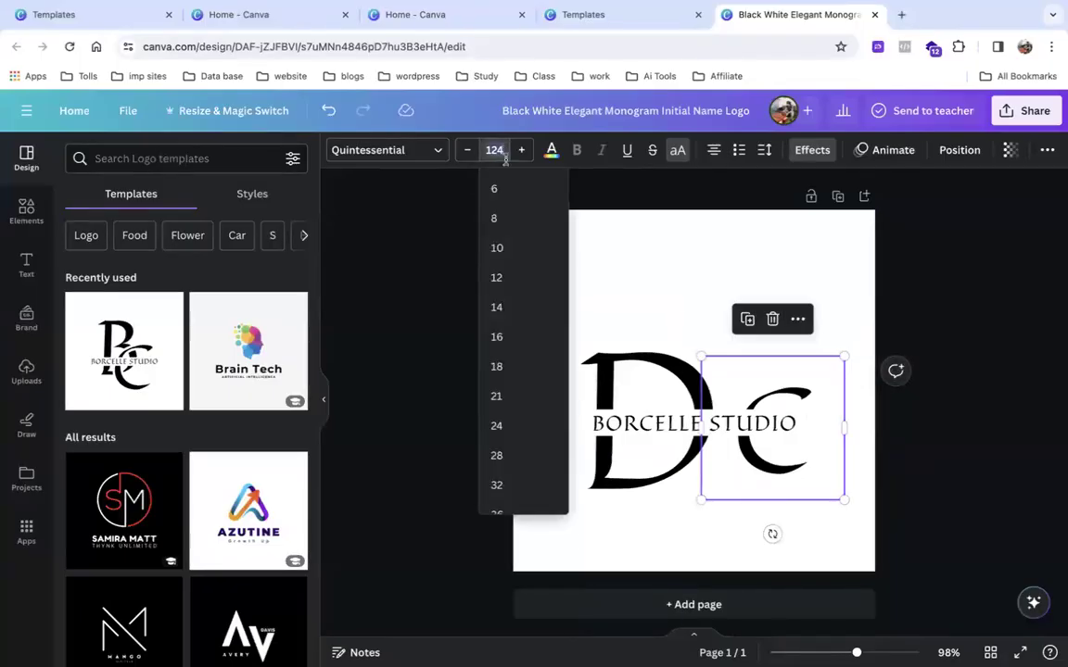
pyautogui.scroll(-3, 505, 305)
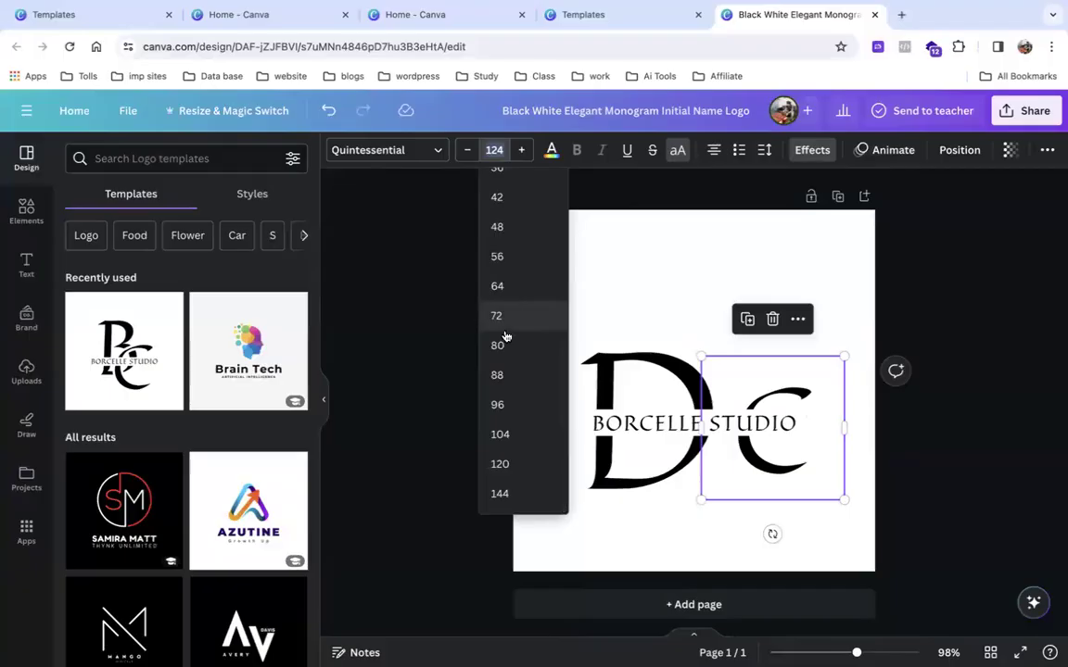
pyautogui.write('200')
pyautogui.press('Return')
pyautogui.moveTo(738, 526); pyautogui.dragTo(726, 476)
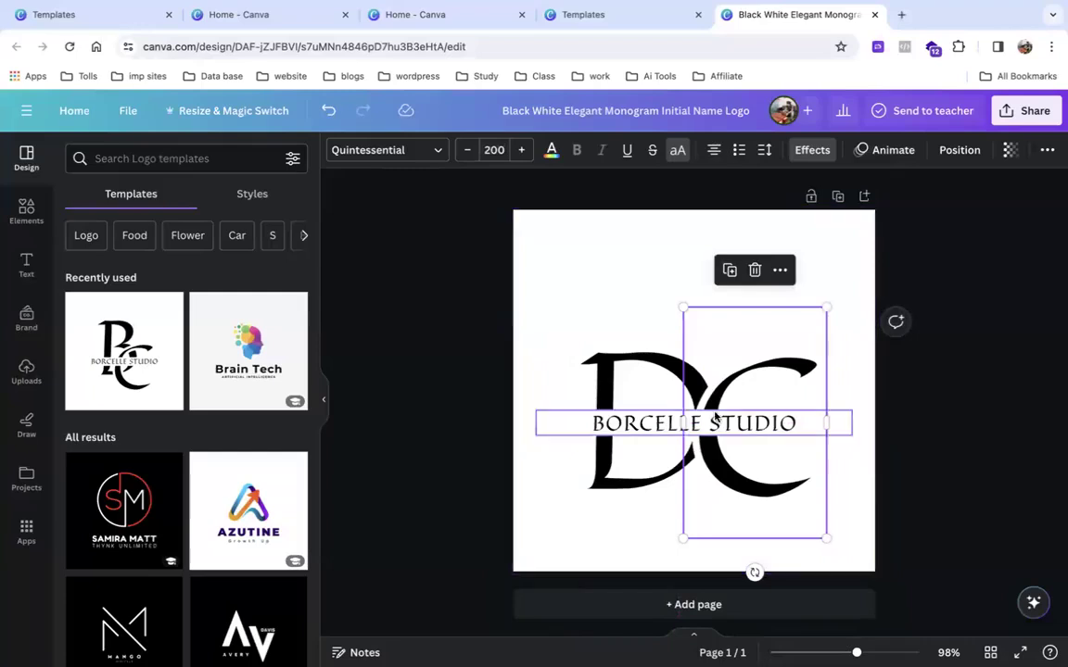
# Replace the BORCELLE STUDIO tagline with 'DIGITAL CHARANJEET'.
pyautogui.doubleClick(715, 416)
pyautogui.press('BackSpace')
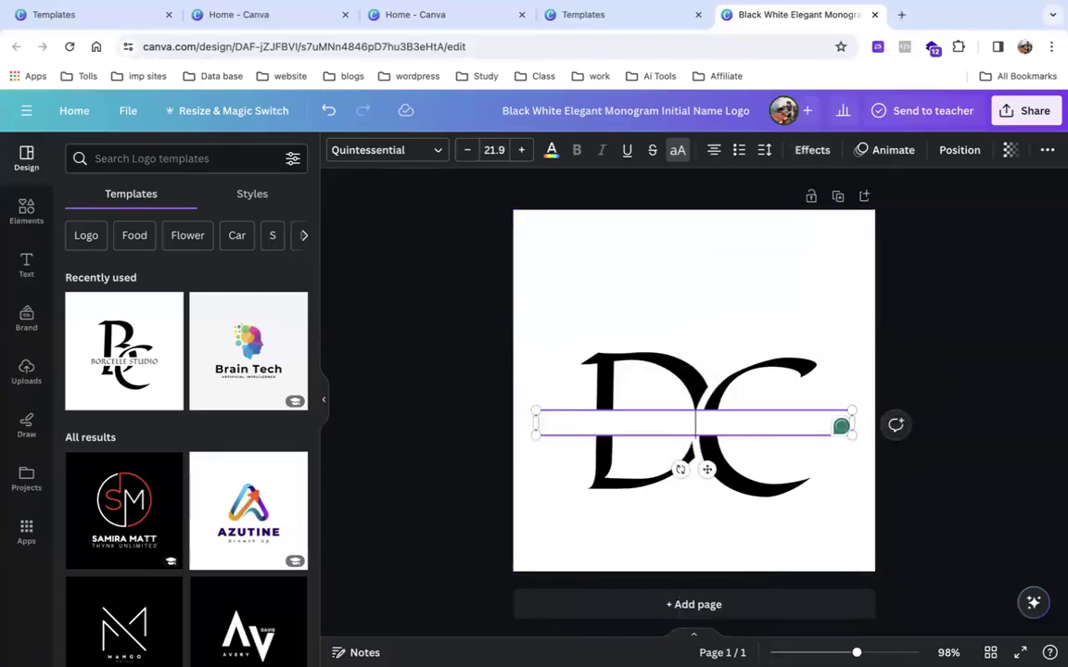
pyautogui.write('DIGI')
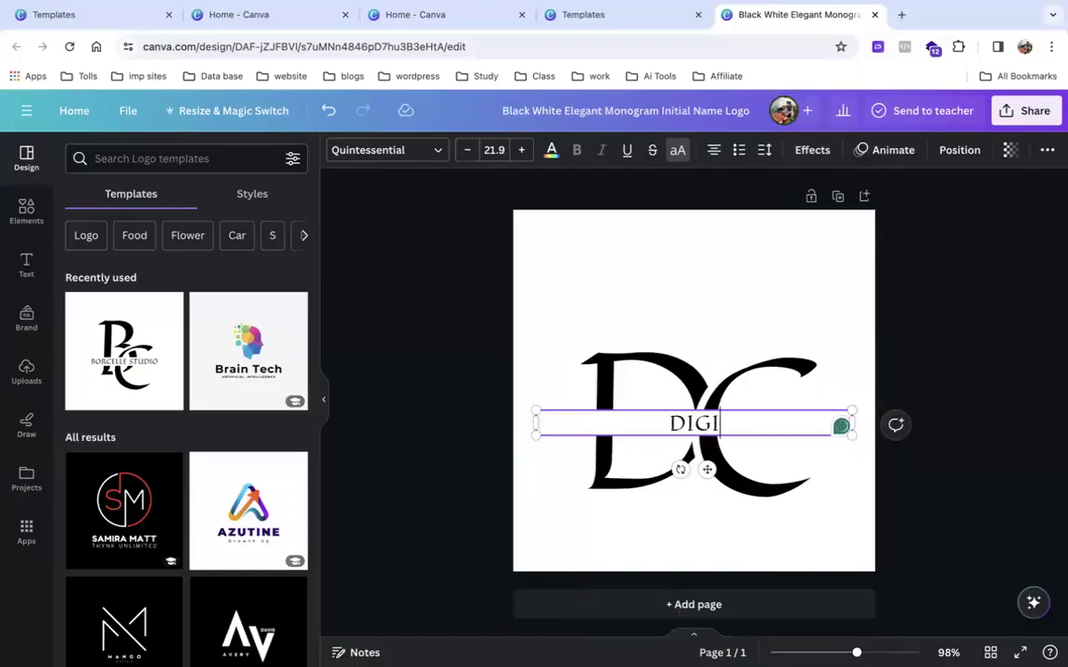
pyautogui.write('TAL C')
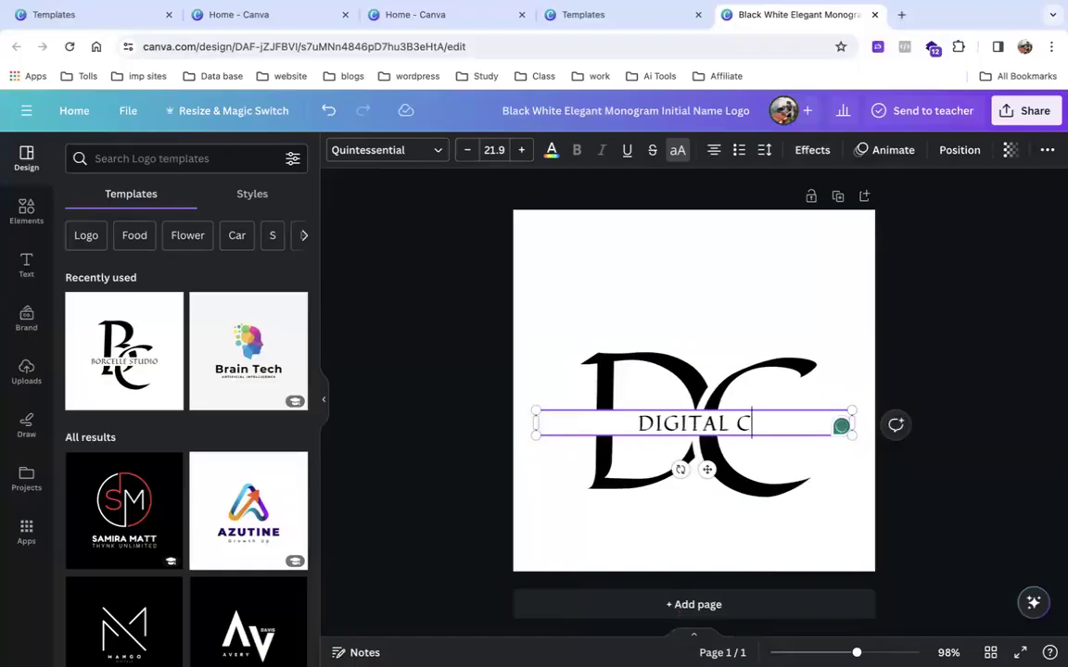
pyautogui.write('HARANJEET')
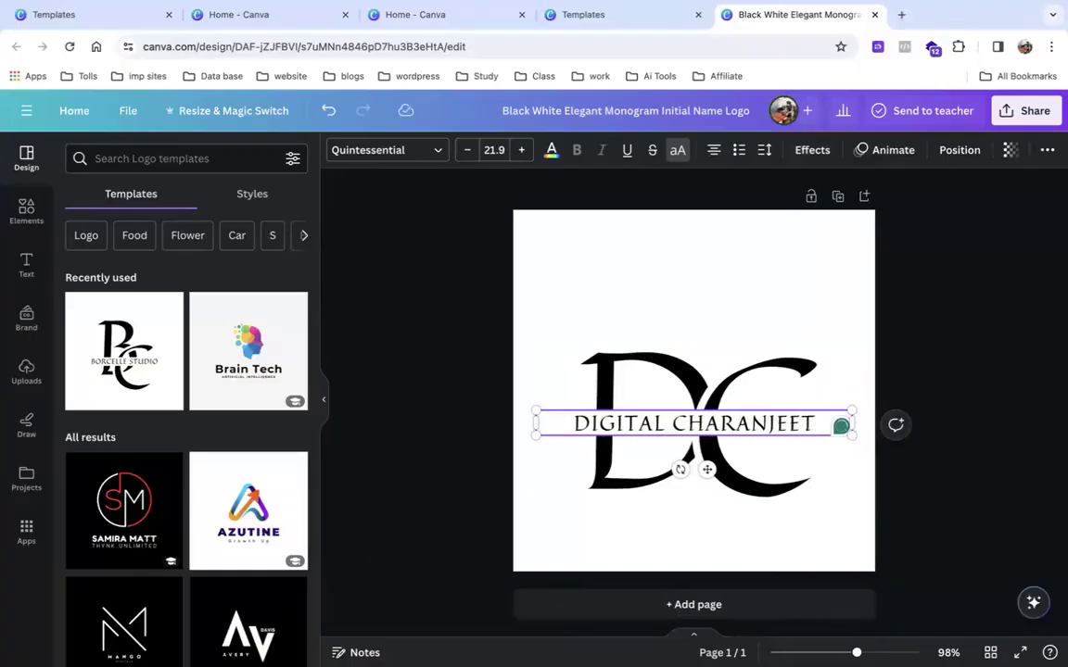
pyautogui.click(986, 405)
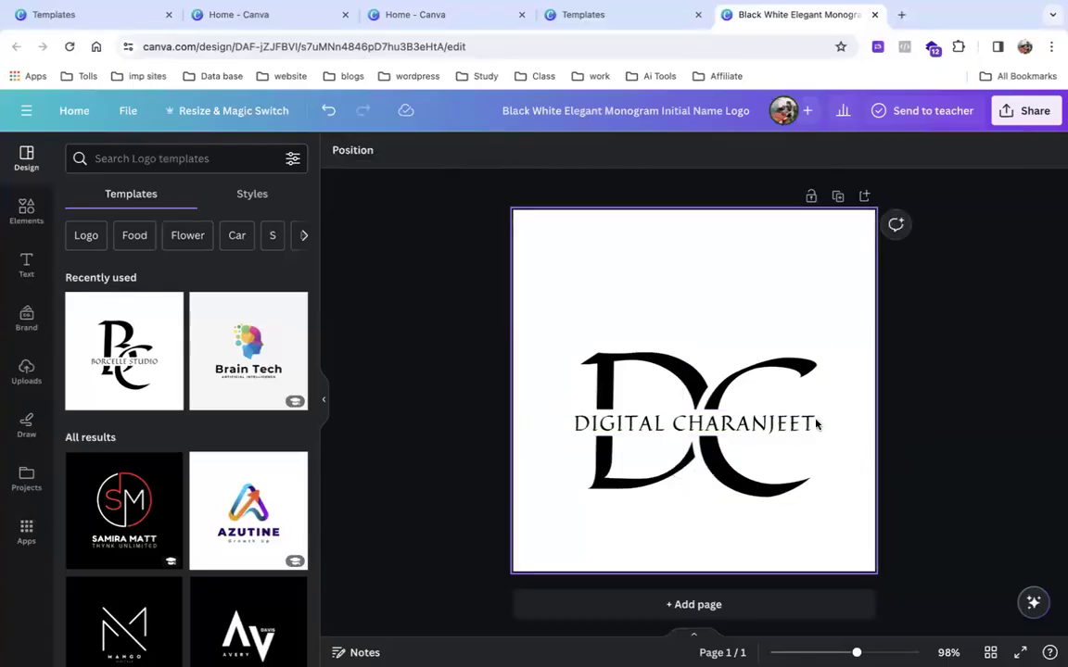
# Nudge the large C letter slightly upward, then deselect it.
pyautogui.click(742, 457)
pyautogui.moveTo(742, 458); pyautogui.dragTo(742, 450)
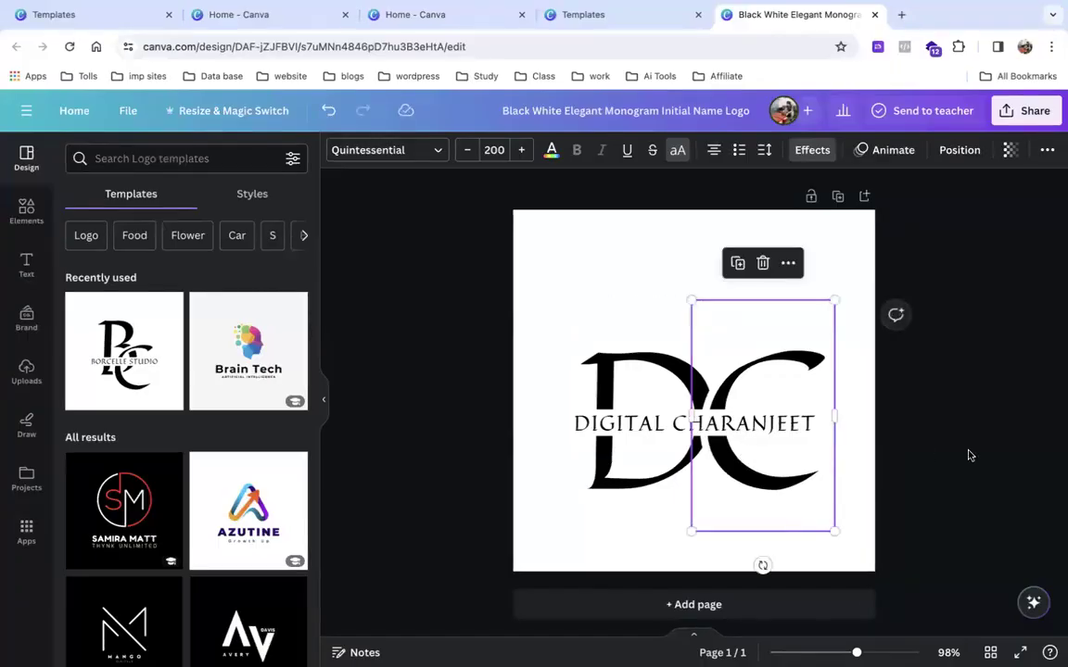
pyautogui.click(969, 455)
pyautogui.scroll(5, 781, 607)
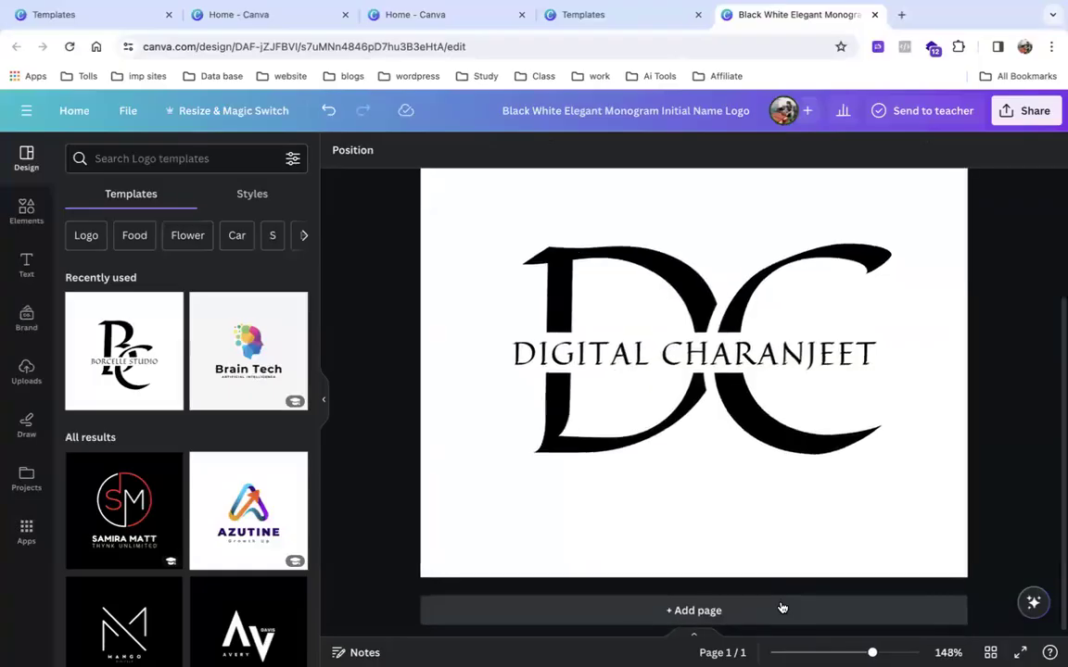
pyautogui.scroll(-5, 781, 608)
pyautogui.scroll(-2, 783, 606)
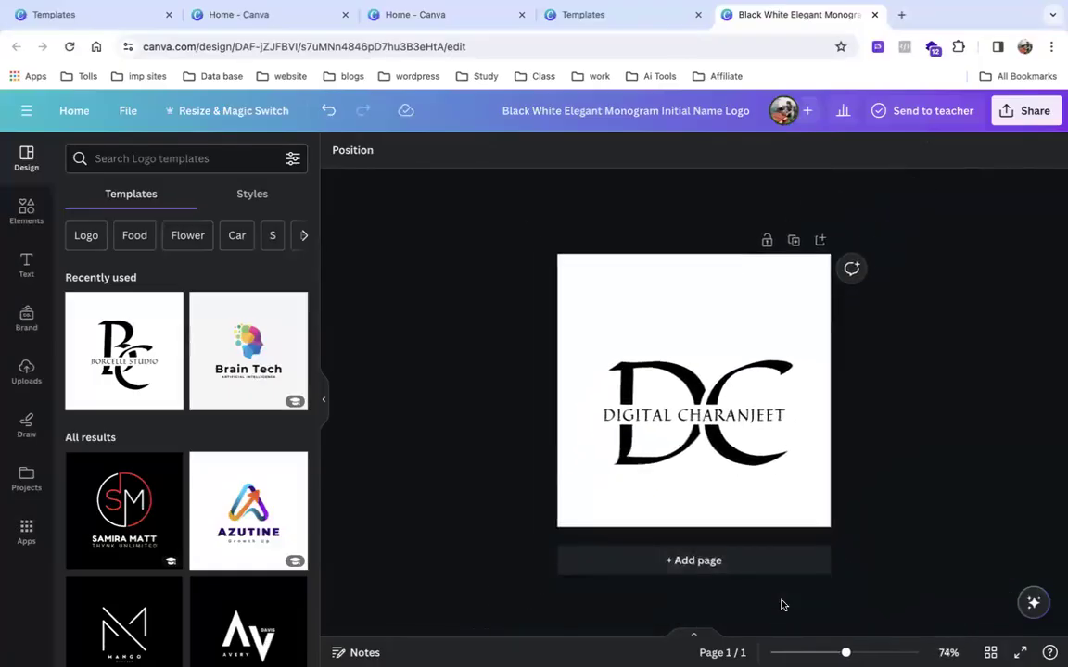
pyautogui.scroll(4, 783, 606)
pyautogui.scroll(-2, 783, 606)
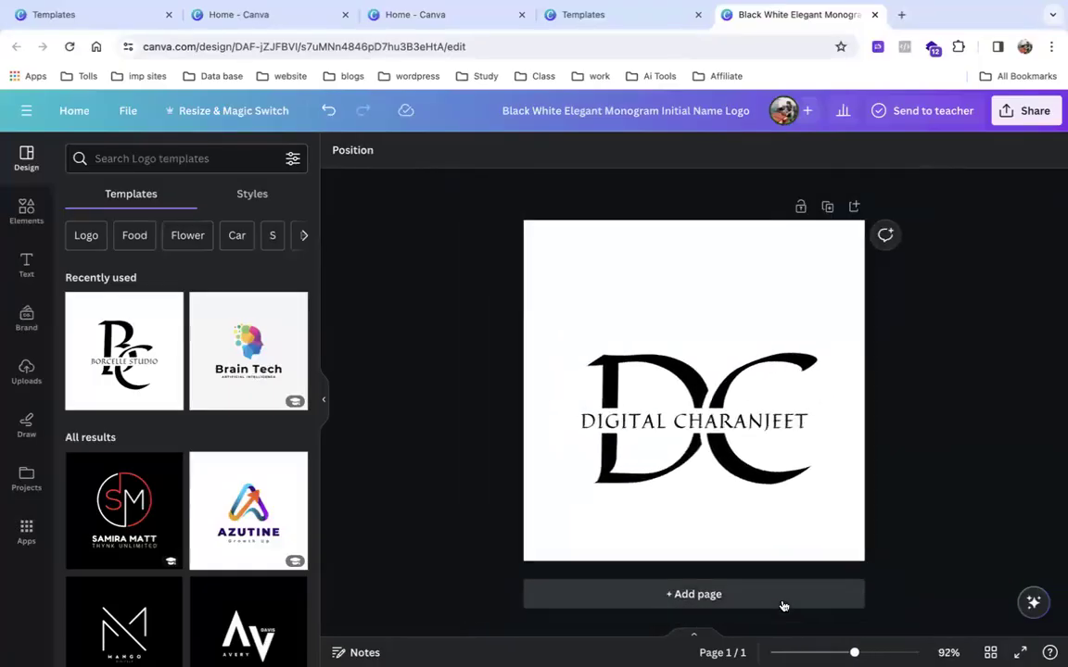
# Switch the tagline font from Quintessential to Archetype Bayer-Type, then reselect the tagline text.
pyautogui.doubleClick(677, 419)
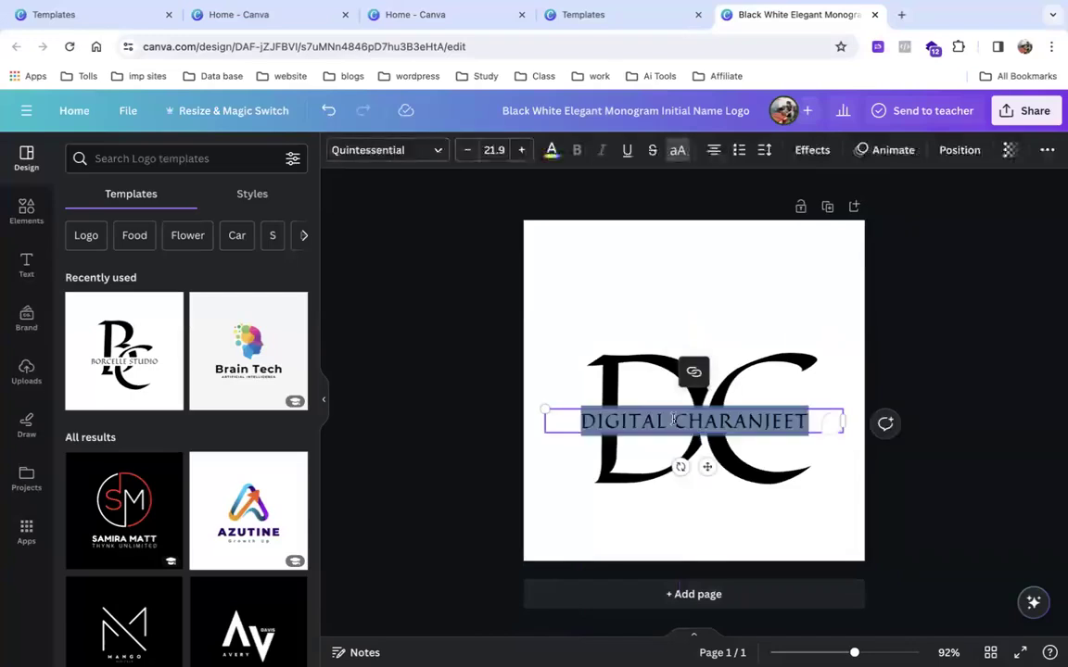
pyautogui.click(400, 151)
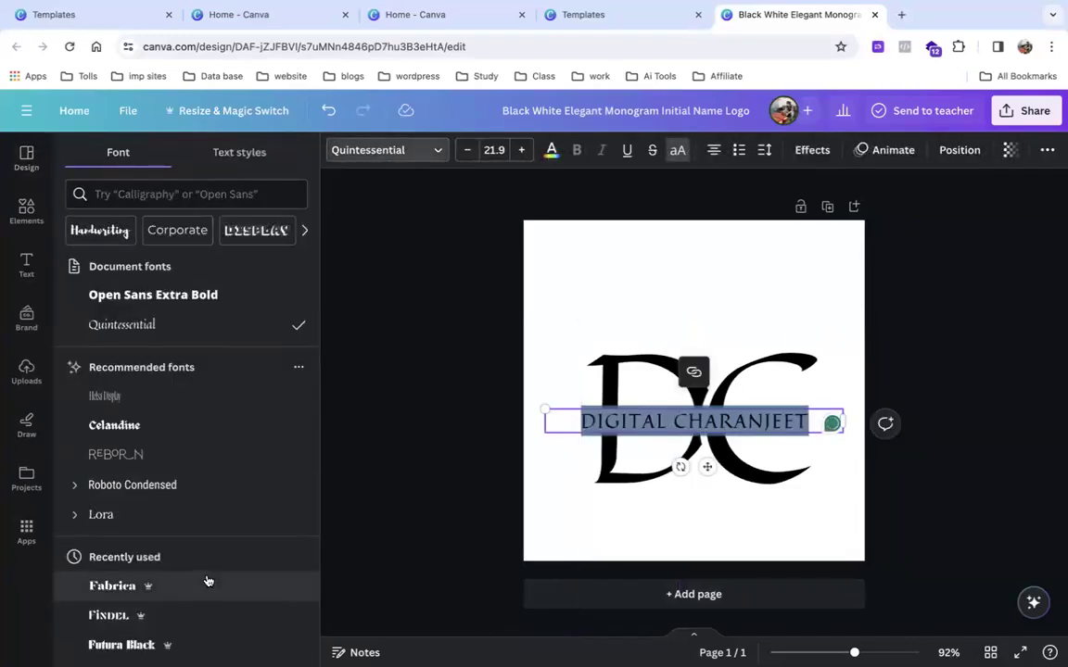
pyautogui.scroll(-2, 206, 580)
pyautogui.scroll(-3, 206, 581)
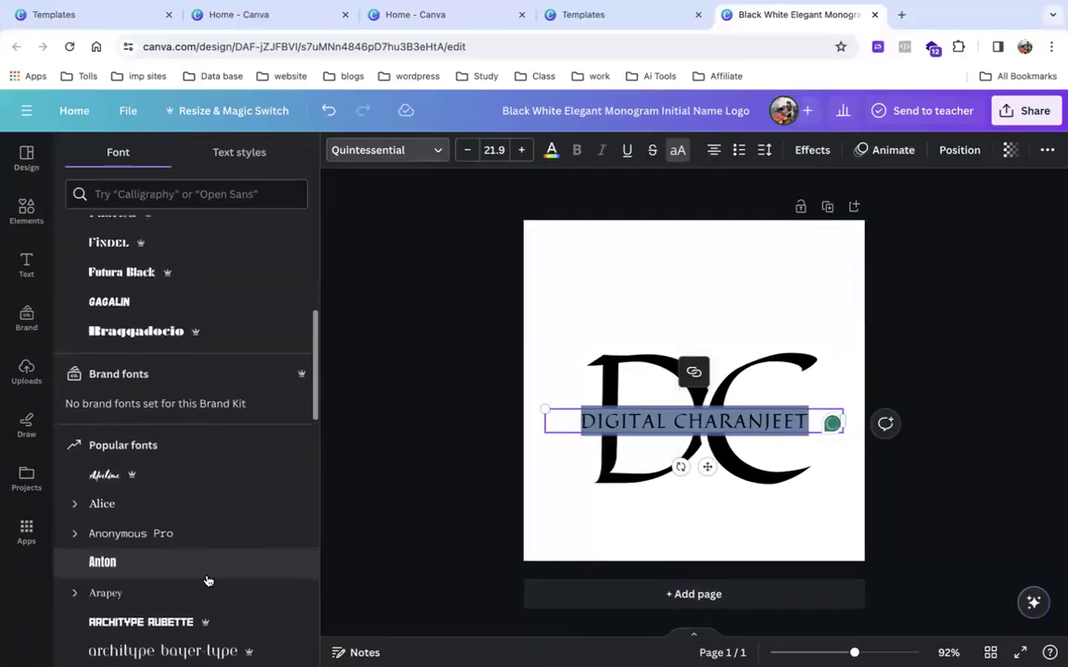
pyautogui.scroll(-1, 208, 581)
pyautogui.scroll(-2, 208, 581)
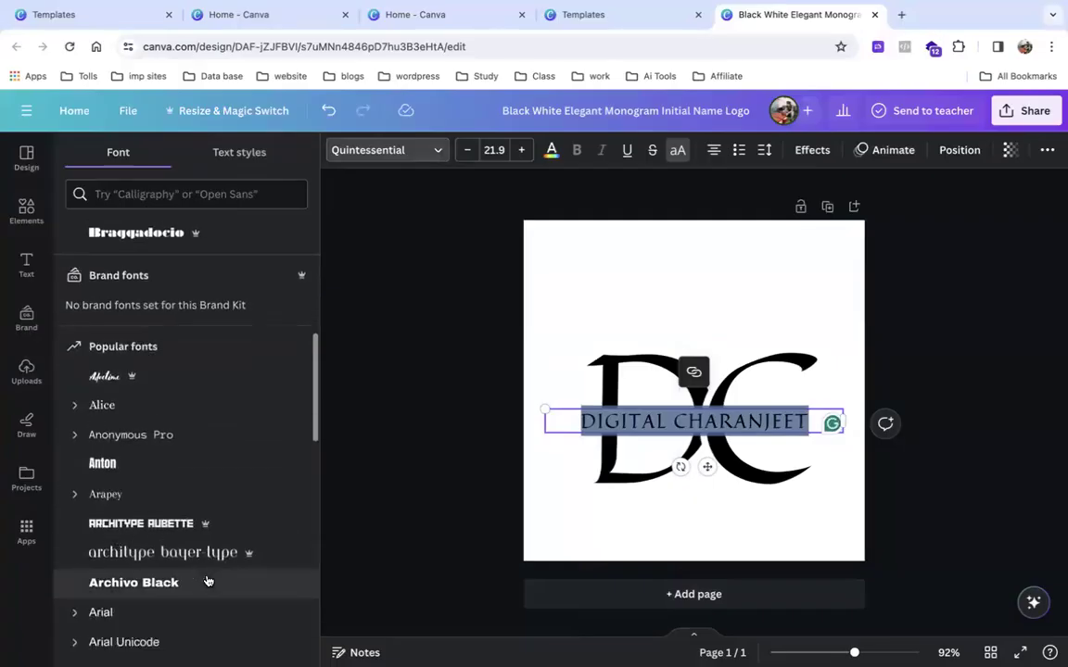
pyautogui.click(231, 536)
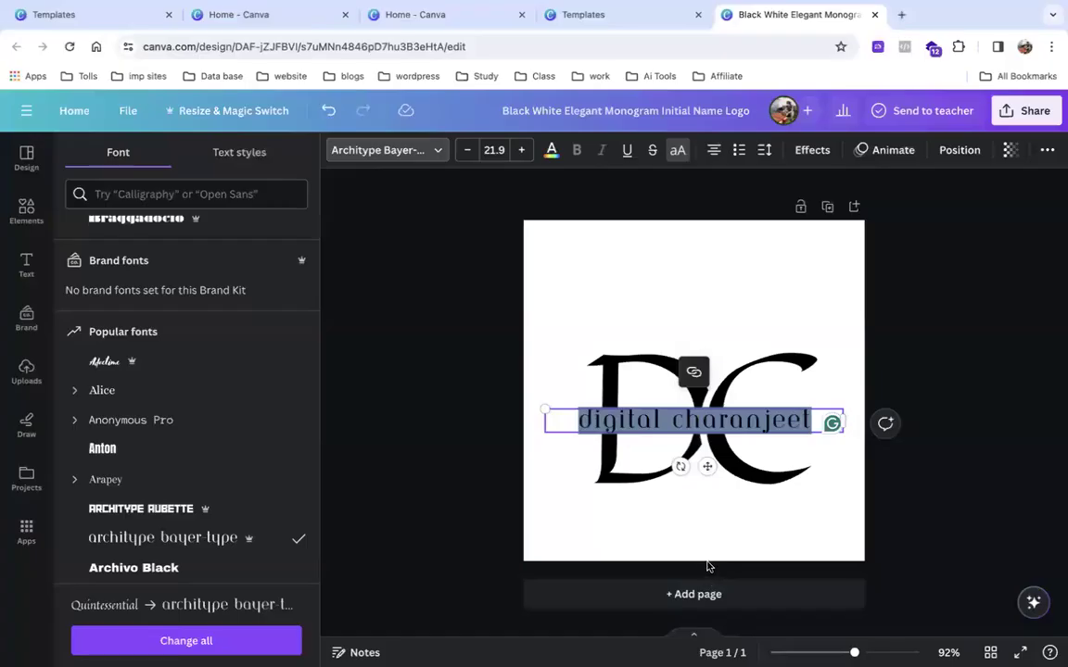
pyautogui.click(707, 525)
pyautogui.doubleClick(660, 420)
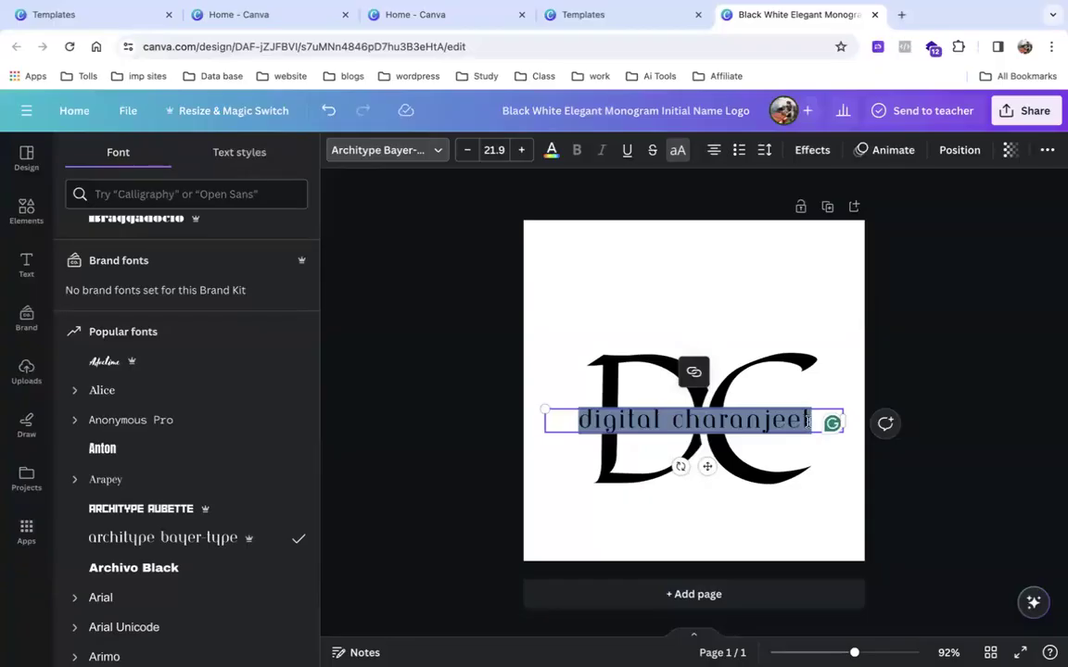
# Add a subheading above the monogram and replace its placeholder with the owner's full name.
pyautogui.click(26, 264)
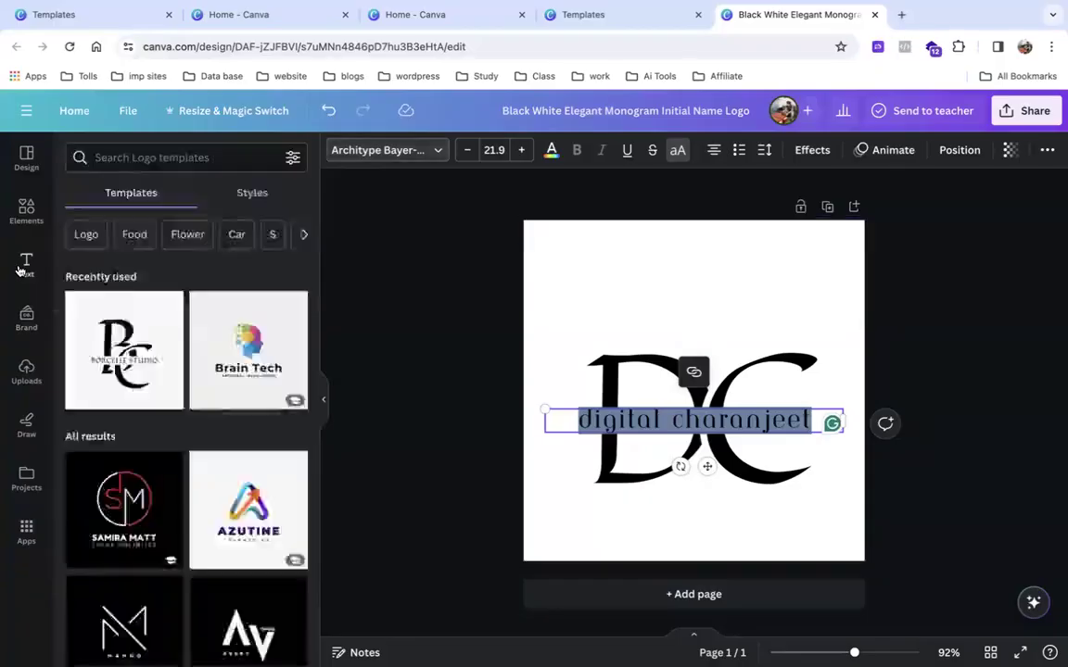
pyautogui.moveTo(136, 341); pyautogui.dragTo(638, 271)
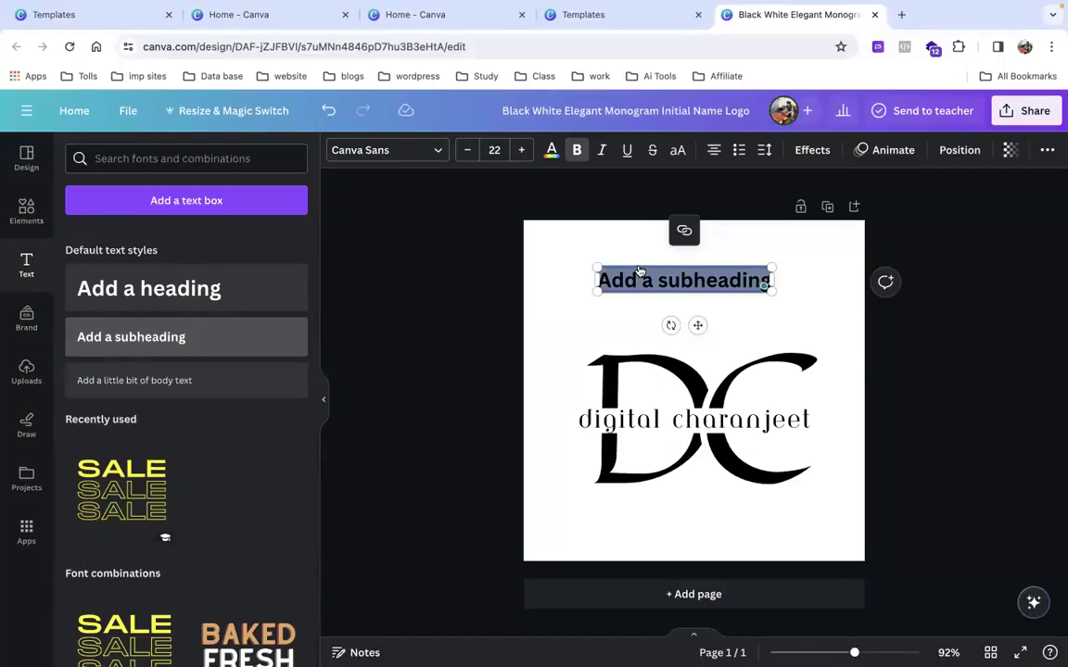
pyautogui.press('BackSpace')
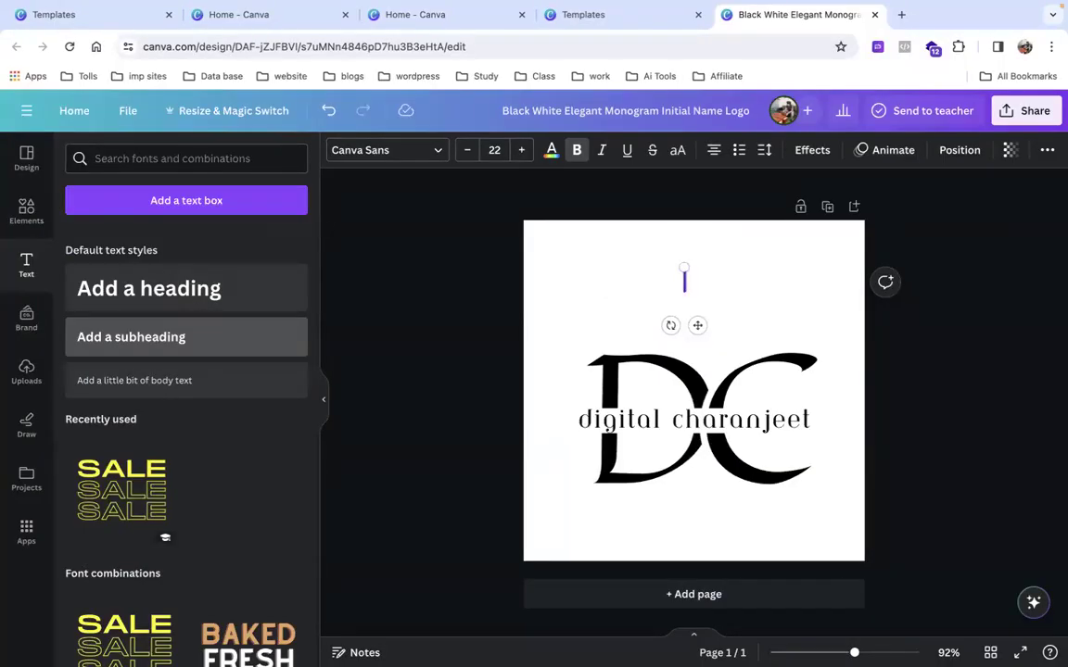
pyautogui.write('Charanjeet singh')
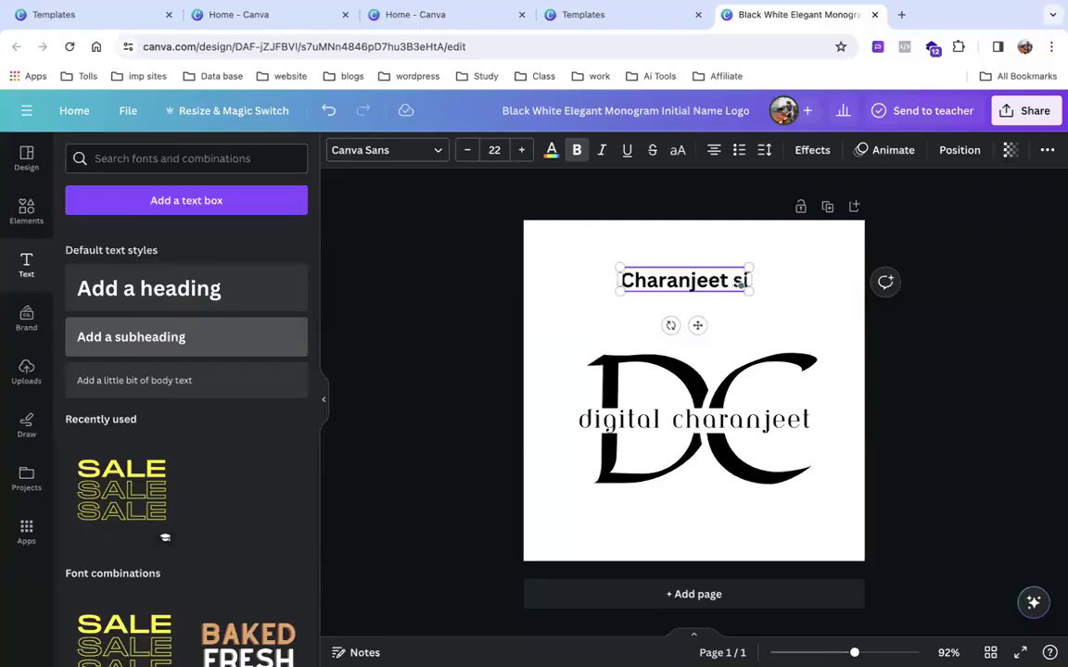
# Delete the heading text, undo the deletion, and shift the heading horizontally.
pyautogui.hotkey('ctrl', 'a')
pyautogui.press('BackSpace')
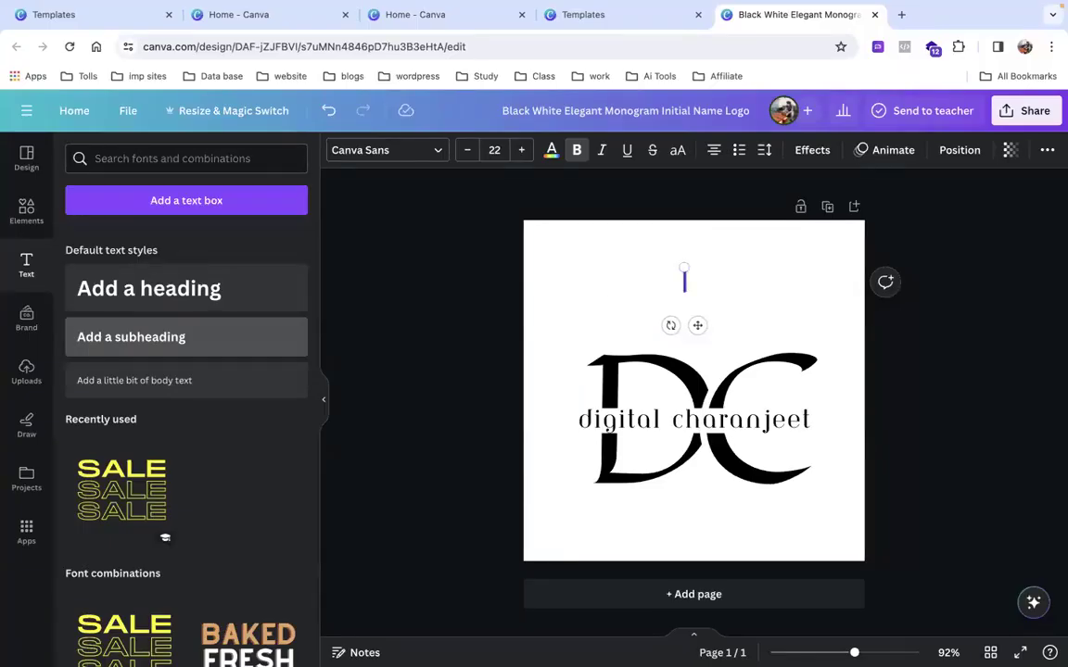
pyautogui.hotkey('ctrl', 'z')
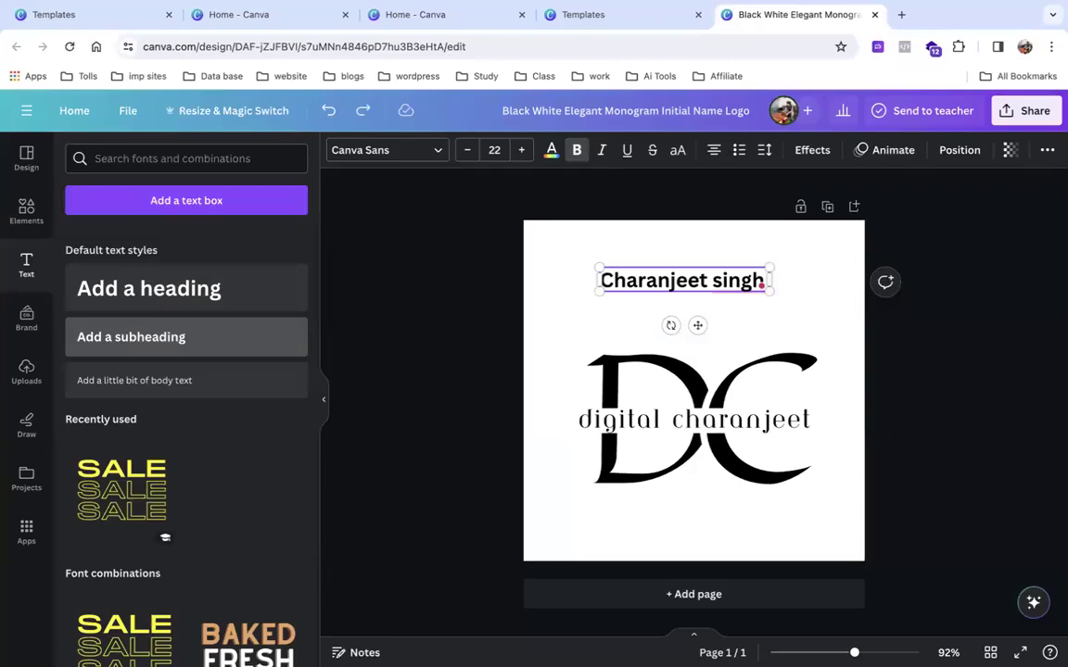
pyautogui.moveTo(697, 324); pyautogui.dragTo(415, 333)
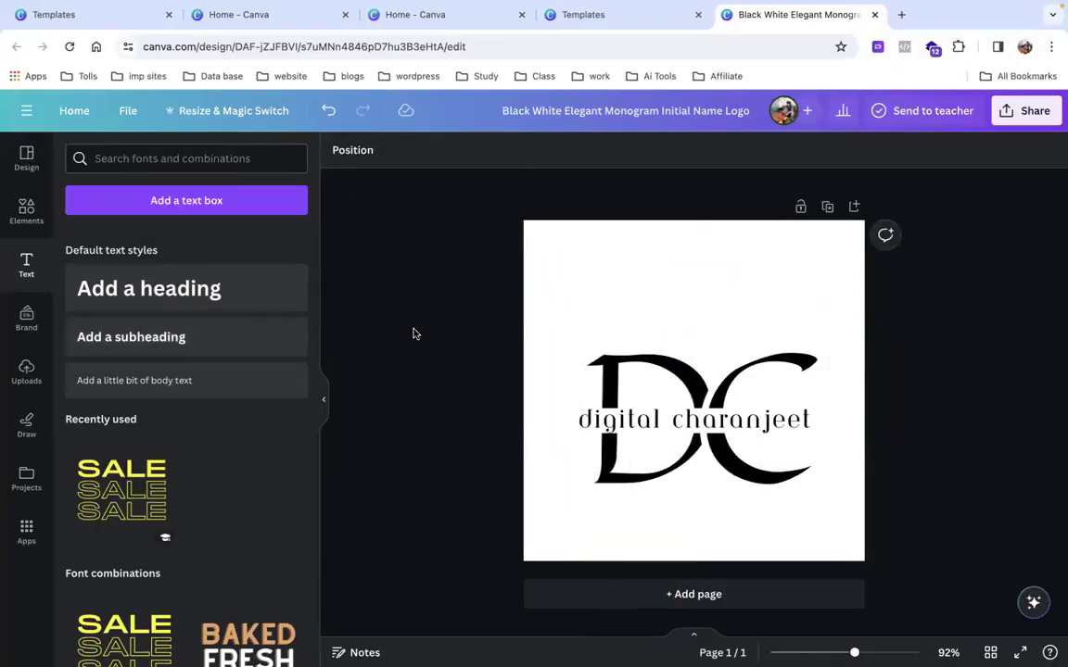
# Select the monogram's D letter and nudge it slightly left and up.
pyautogui.click(572, 358)
pyautogui.moveTo(572, 356); pyautogui.dragTo(585, 377)
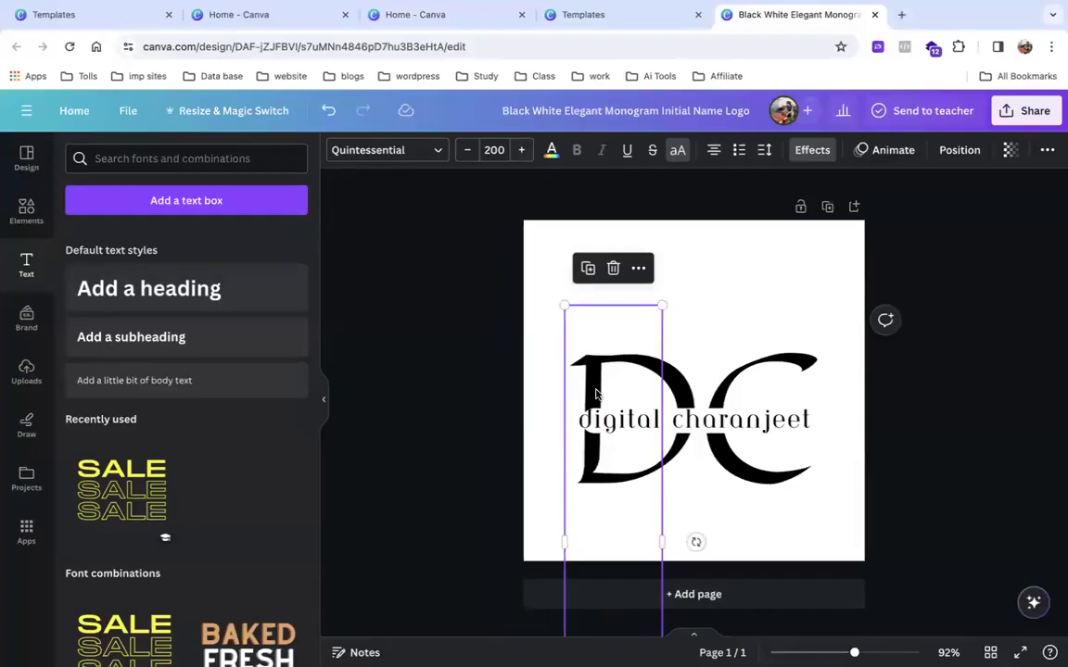
pyautogui.moveTo(606, 397)
pyautogui.mouseDown()
pyautogui.moveTo(600, 376)
pyautogui.moveTo(607, 384)
pyautogui.mouseUp()
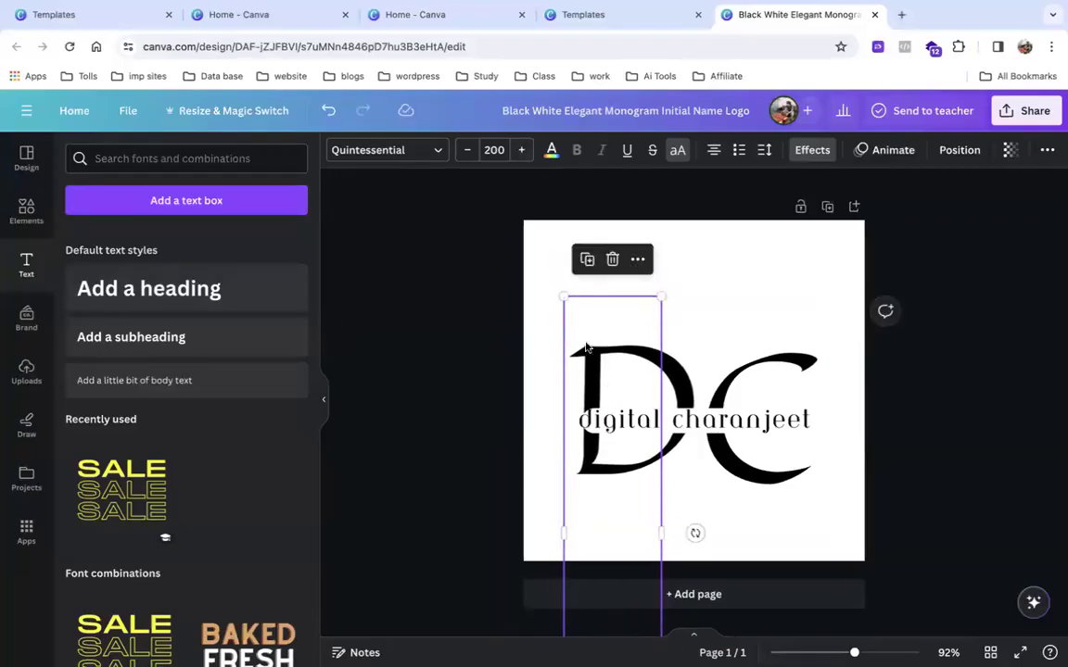
# Recolour the D with a custom dark teal (#207D6F) from the colour picker.
pyautogui.click(550, 152)
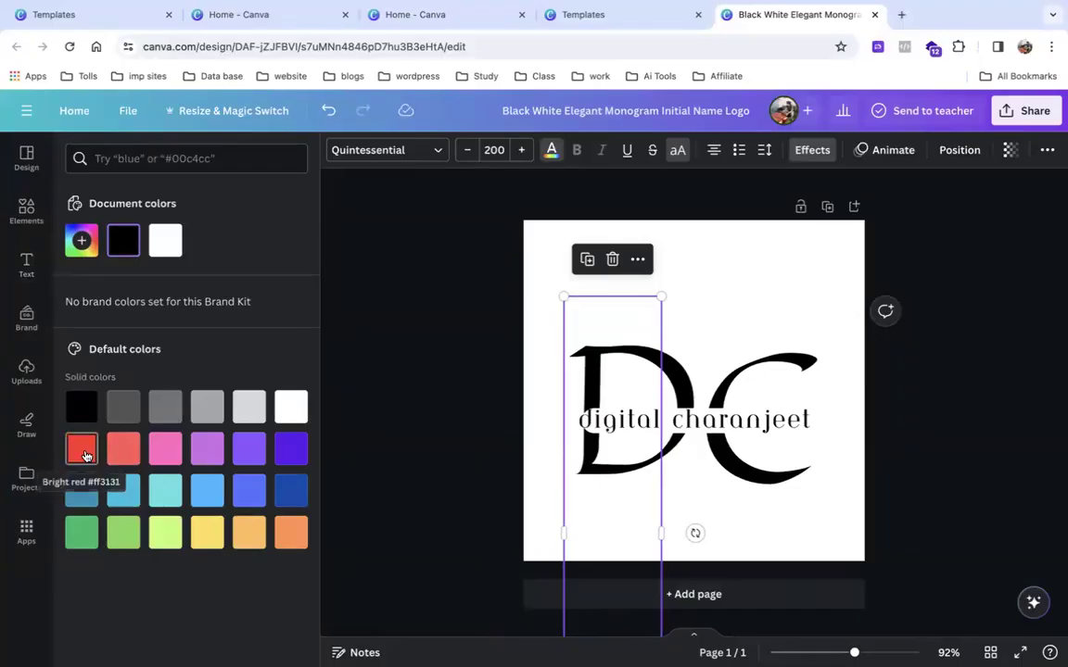
pyautogui.click(82, 448)
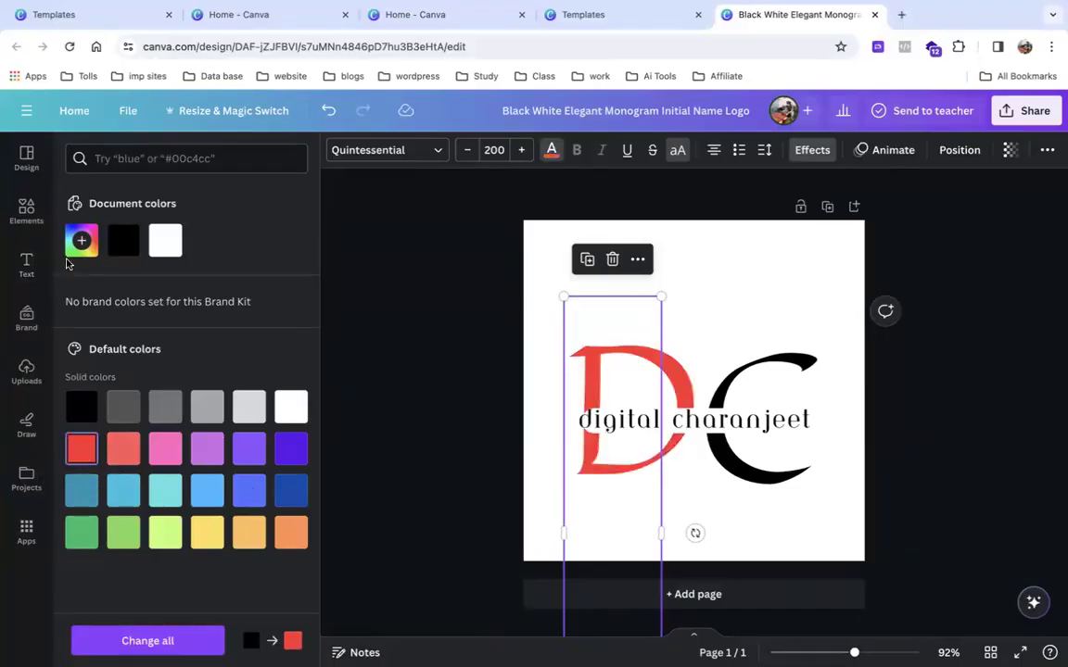
pyautogui.click(81, 240)
pyautogui.click(169, 301)
pyautogui.moveTo(169, 301); pyautogui.dragTo(197, 318)
pyautogui.moveTo(159, 369); pyautogui.dragTo(176, 369)
pyautogui.click(252, 323)
pyautogui.moveTo(253, 324); pyautogui.dragTo(231, 317)
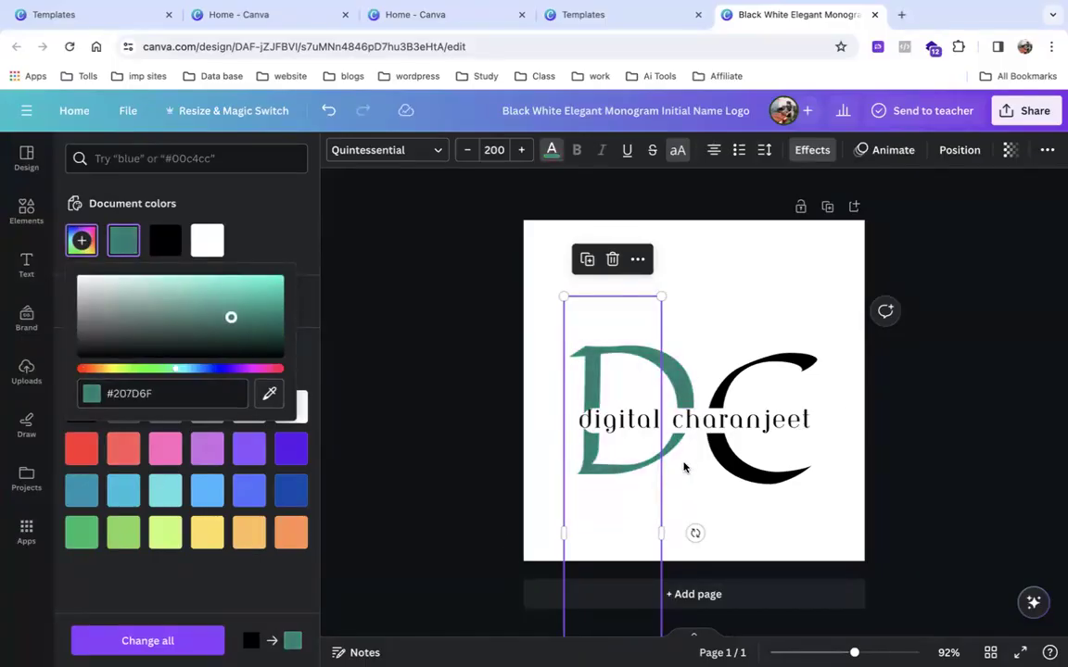
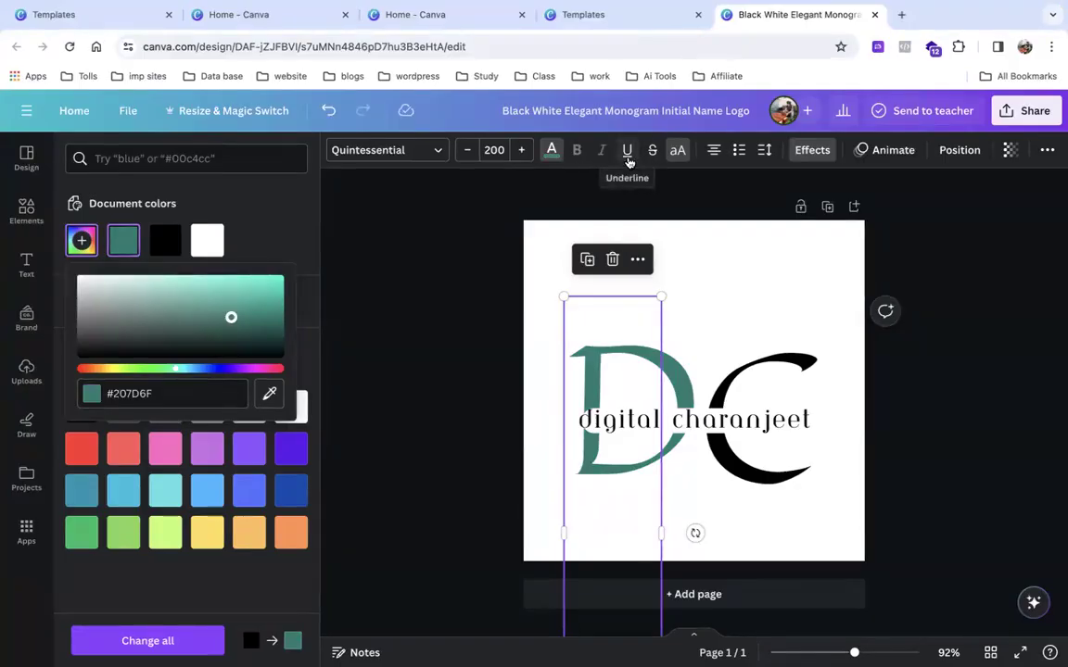
# Drag a default 'Add a heading' text box from the Text panel onto the top of the logo page.
pyautogui.click(28, 263)
pyautogui.moveTo(124, 291); pyautogui.dragTo(639, 245)
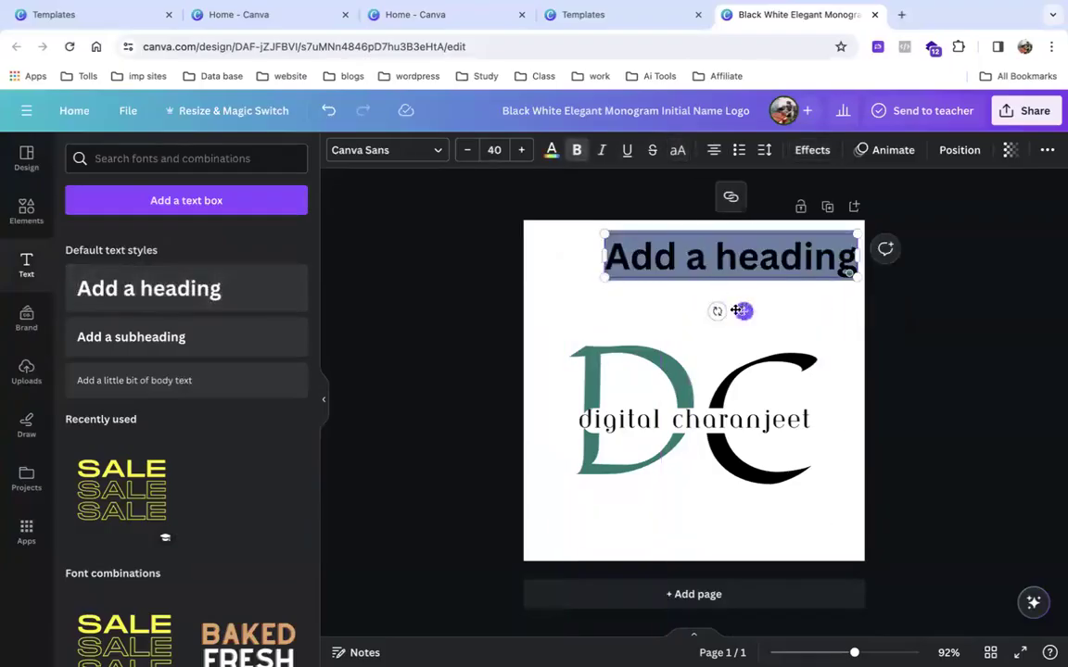
# Toggle the heading's underline on and off, and move the heading to top centre above the monogram.
pyautogui.moveTo(737, 311); pyautogui.dragTo(714, 310)
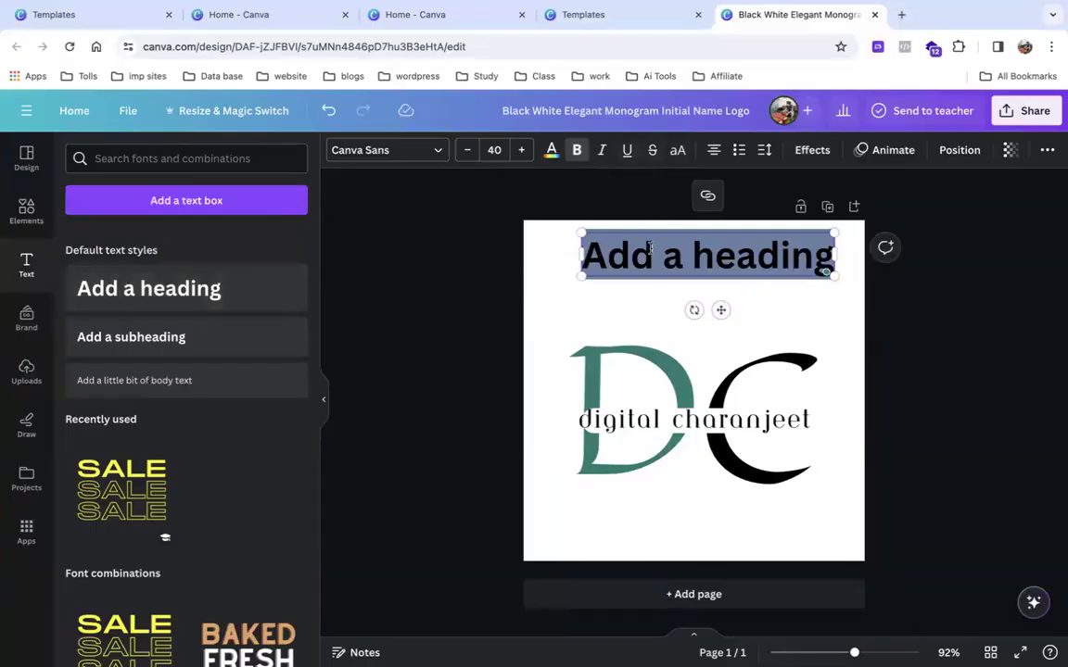
pyautogui.click(627, 150)
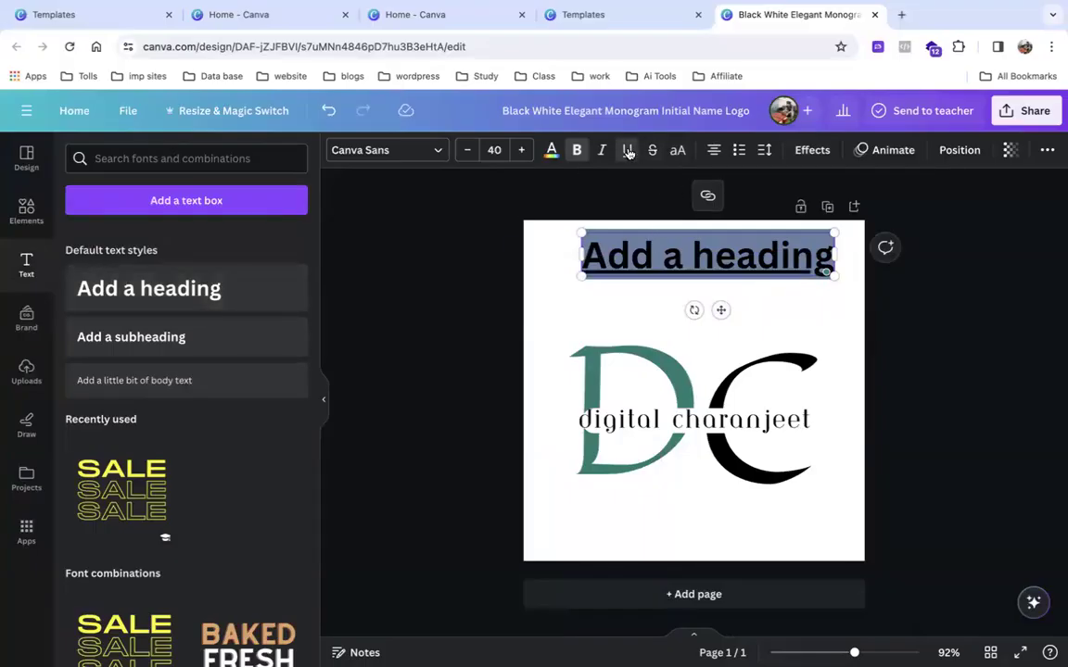
pyautogui.click(568, 329)
pyautogui.click(714, 311)
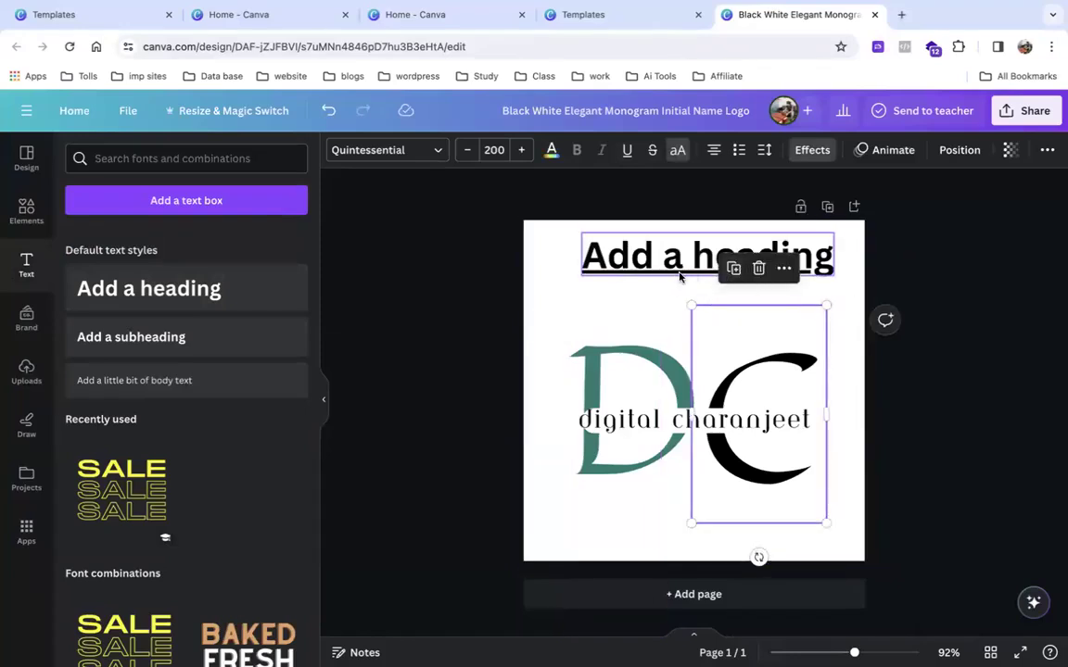
pyautogui.click(857, 300)
pyautogui.click(675, 243)
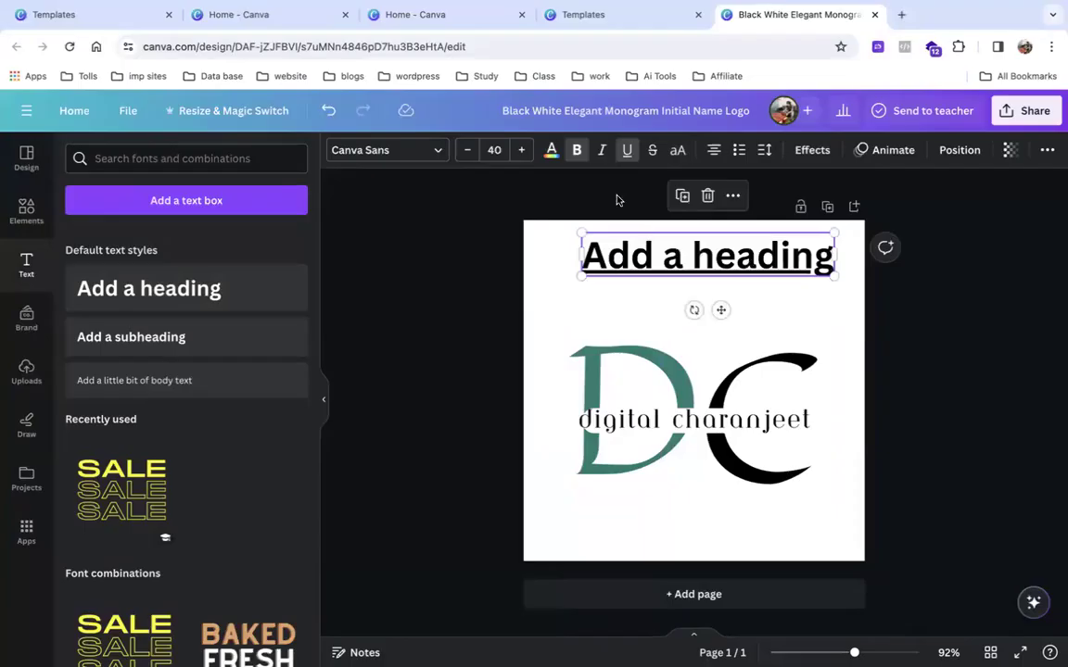
pyautogui.click(624, 159)
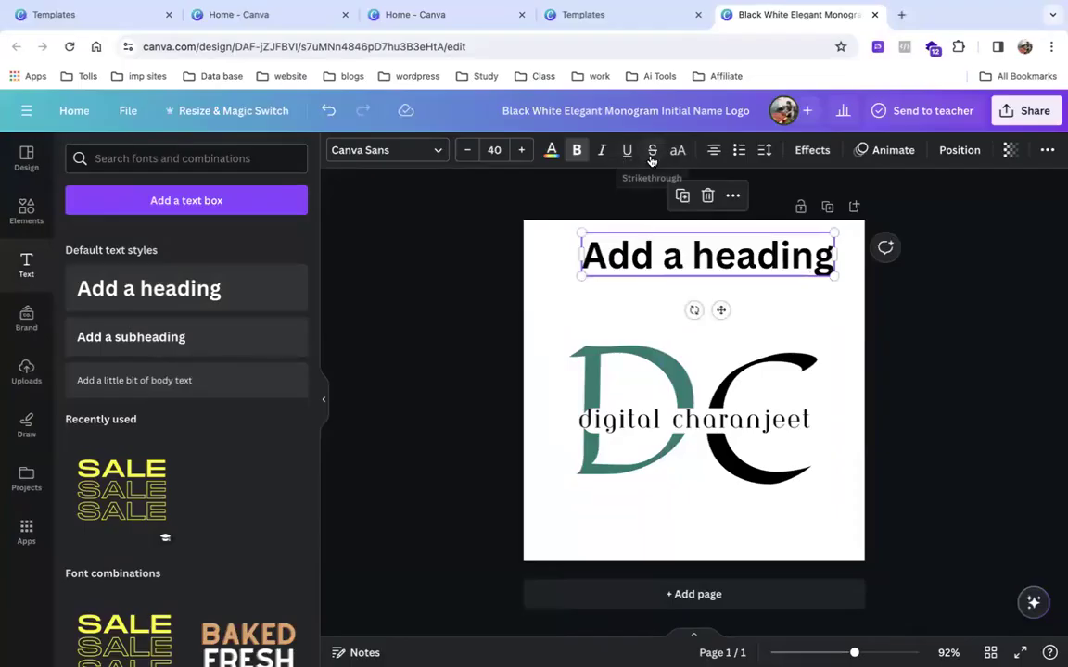
pyautogui.moveTo(720, 310); pyautogui.dragTo(696, 308)
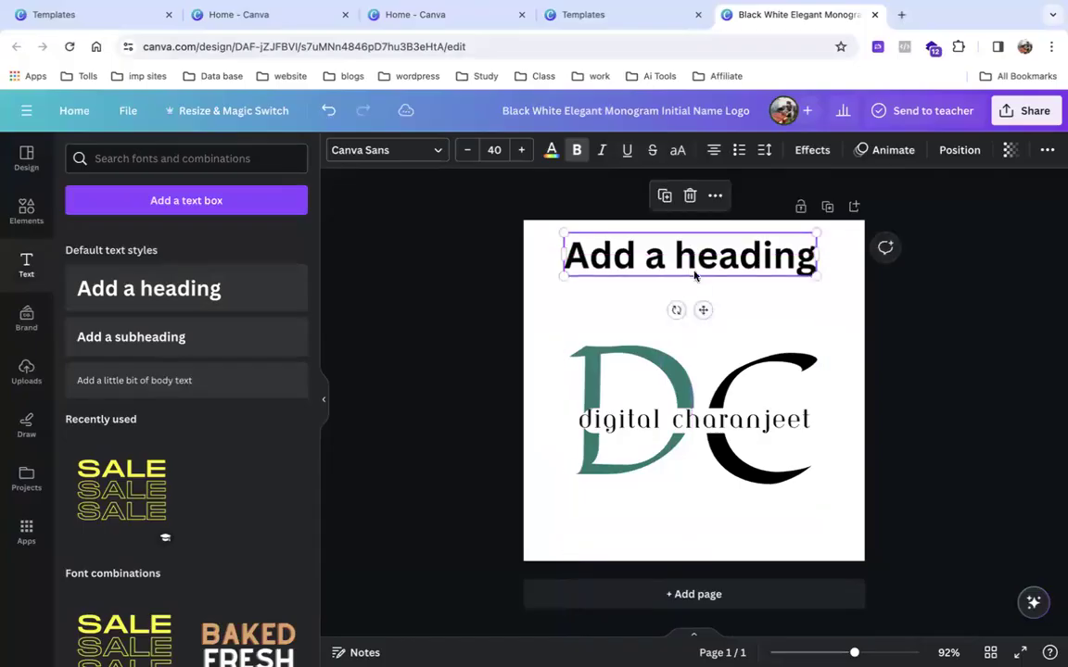
# Replace the heading's placeholder text with 'Offer :-499'.
pyautogui.doubleClick(693, 267)
pyautogui.press('BackSpace')
pyautogui.write('O')
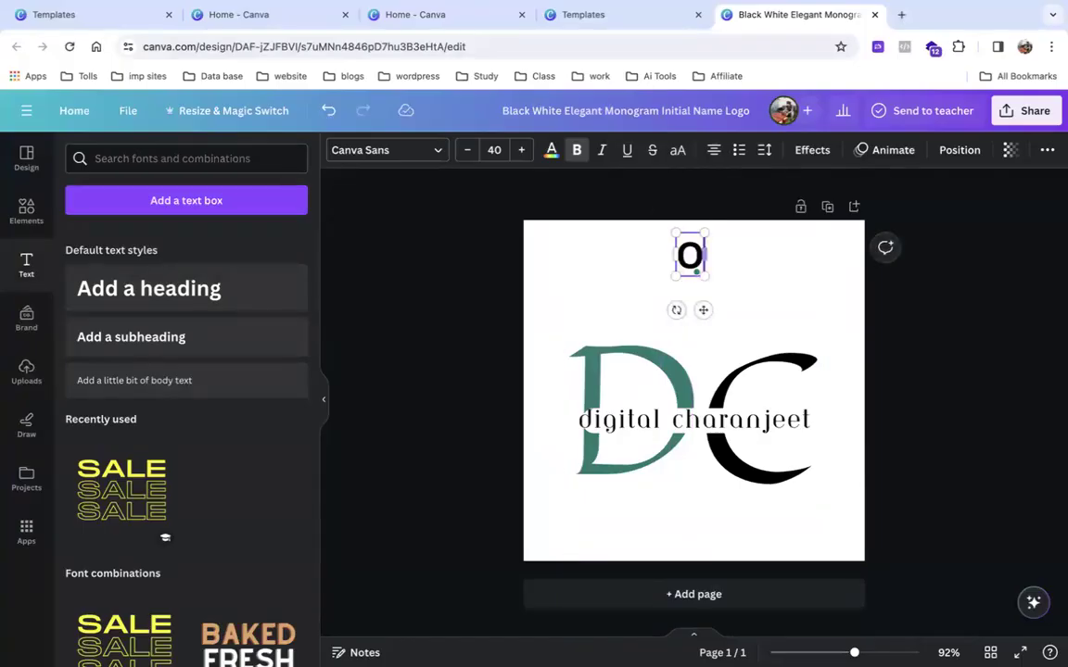
pyautogui.write('ffr')
pyautogui.press('BackSpace')
pyautogui.write('er')
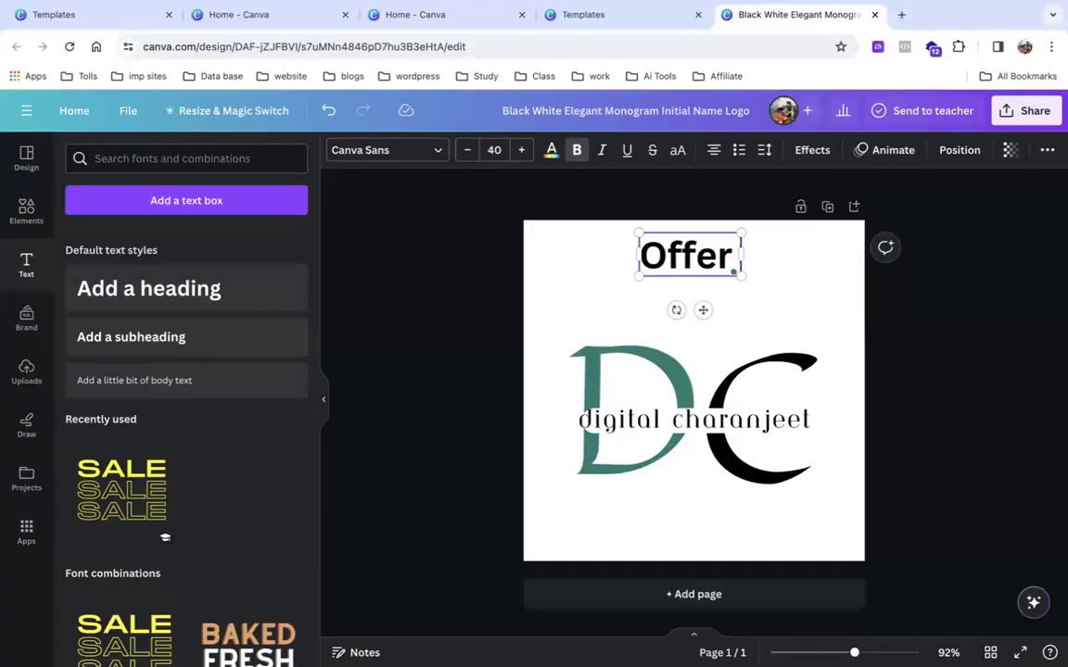
pyautogui.write(' :')
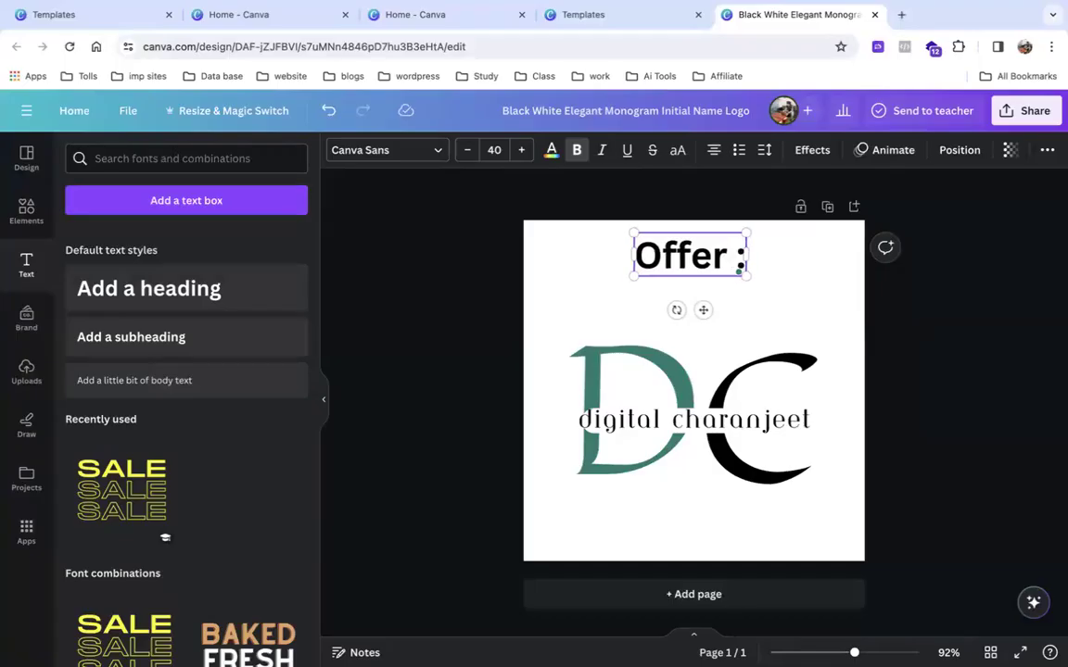
pyautogui.write('-499')
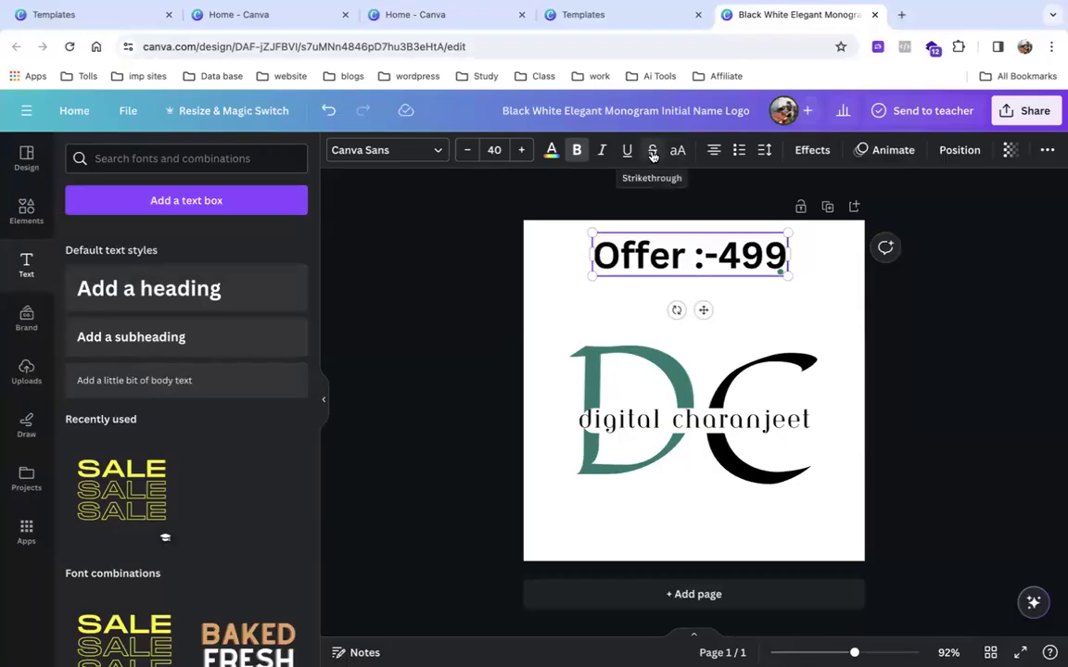
pyautogui.tripleClick(681, 249)
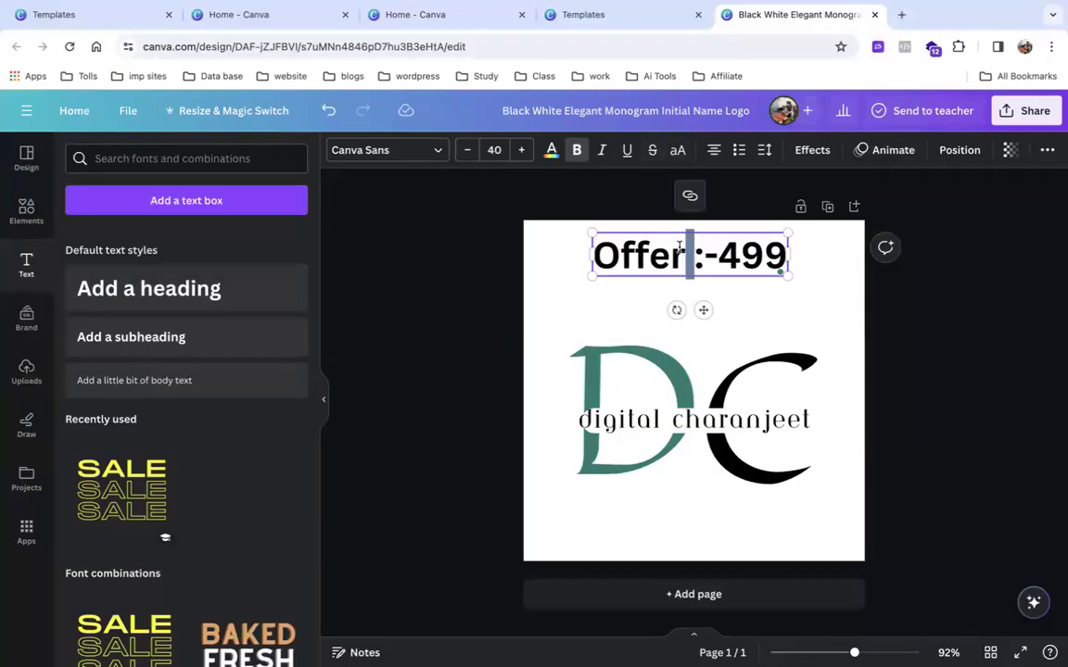
pyautogui.click(654, 151)
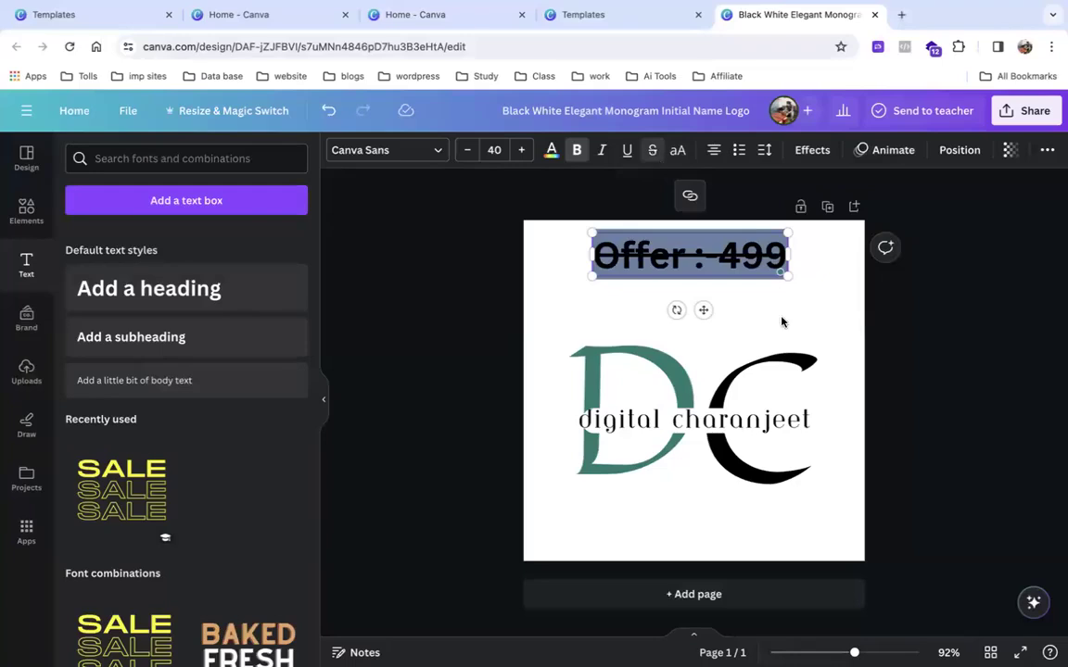
pyautogui.click(782, 317)
pyautogui.moveTo(789, 254); pyautogui.dragTo(686, 269)
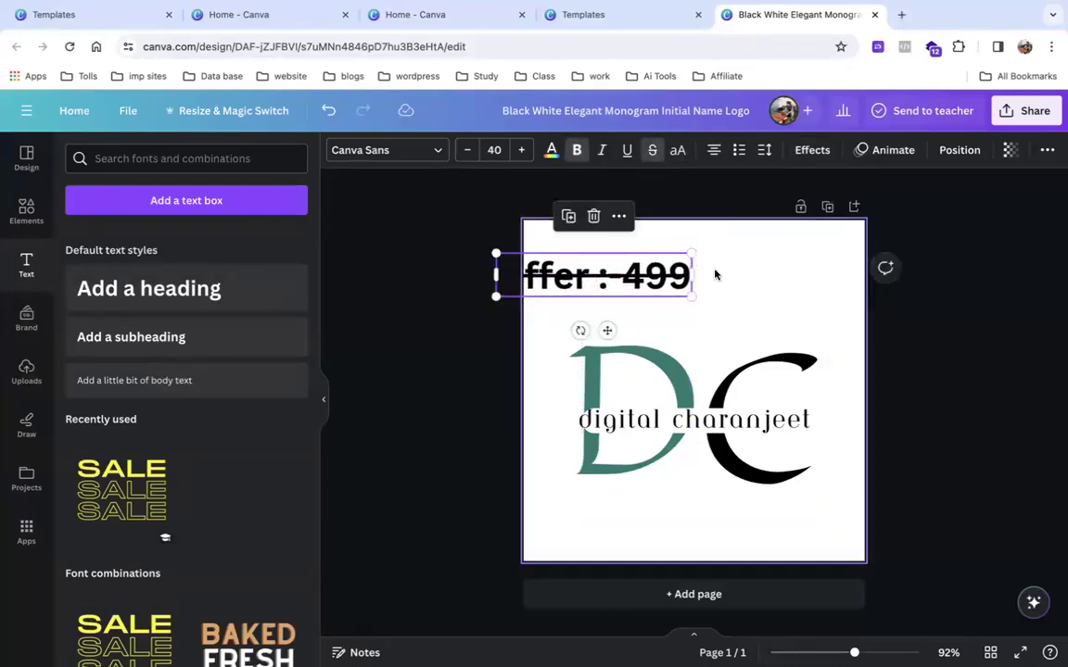
pyautogui.click(715, 275)
pyautogui.click(693, 271)
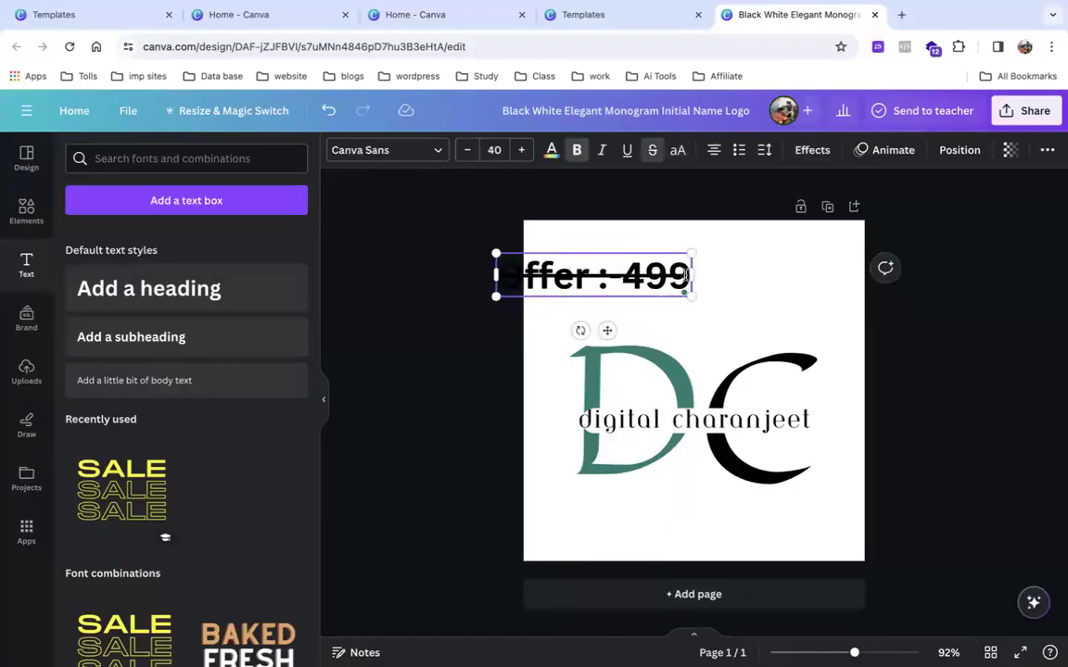
pyautogui.click(709, 277)
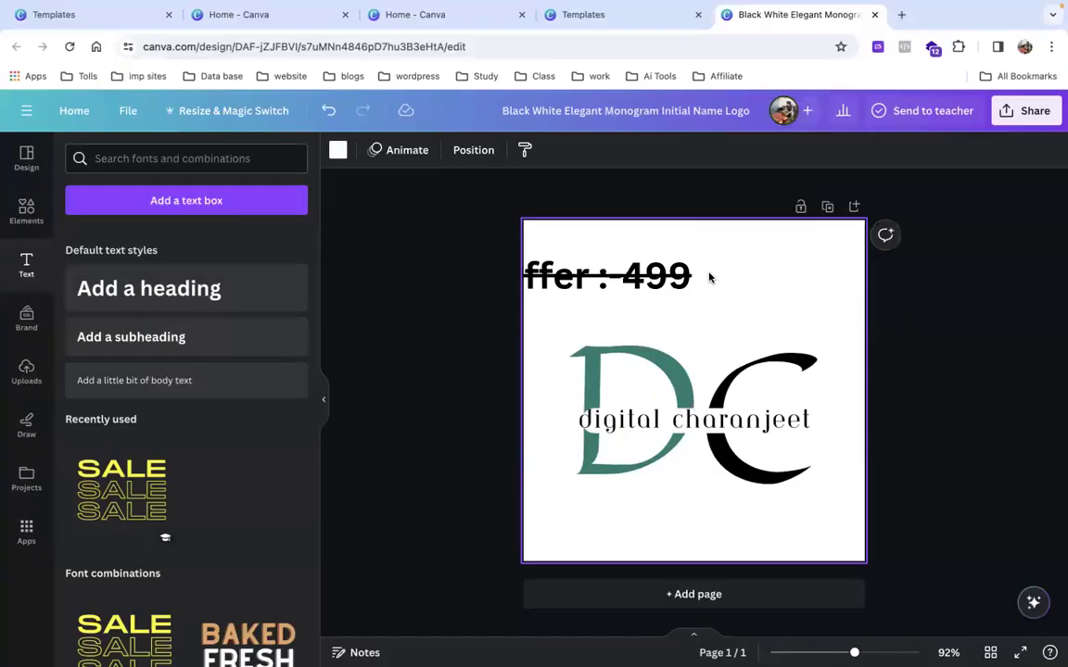
pyautogui.click(643, 277)
pyautogui.moveTo(642, 277); pyautogui.dragTo(728, 277)
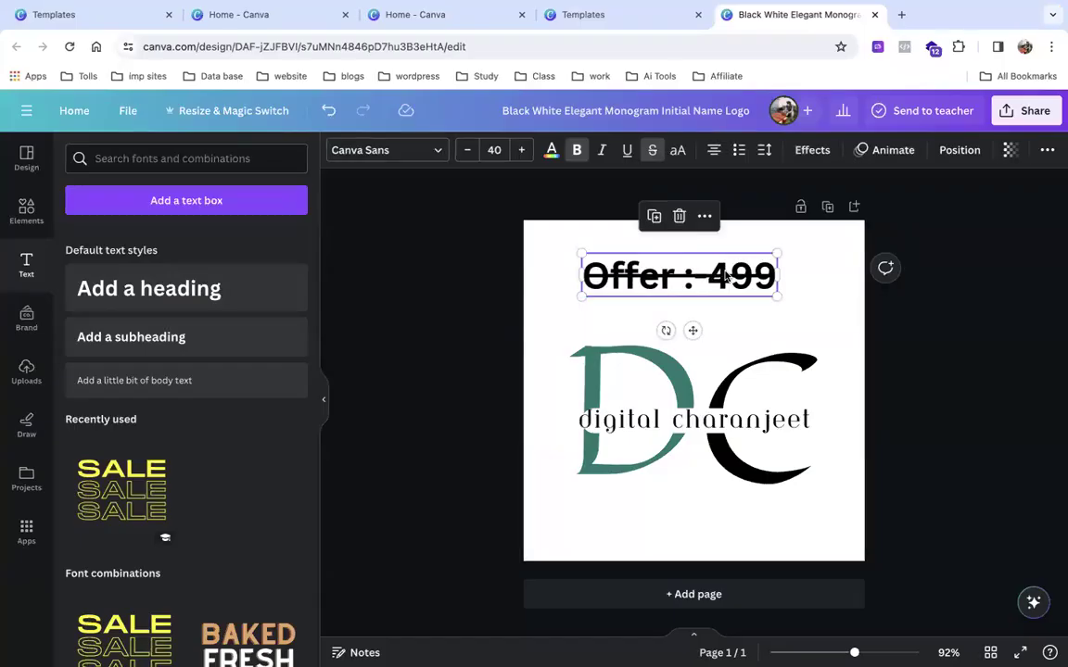
pyautogui.hotkey('ctrl', 'z')
pyautogui.hotkey('ctrl', 'z')
pyautogui.hotkey('ctrl', 'z')
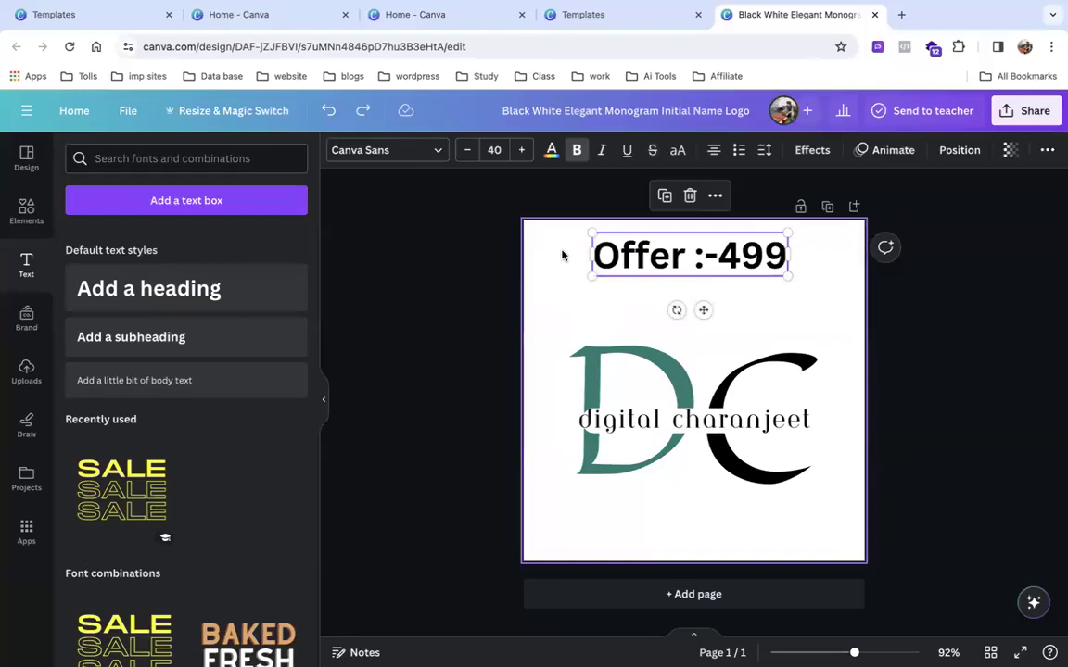
pyautogui.click(678, 153)
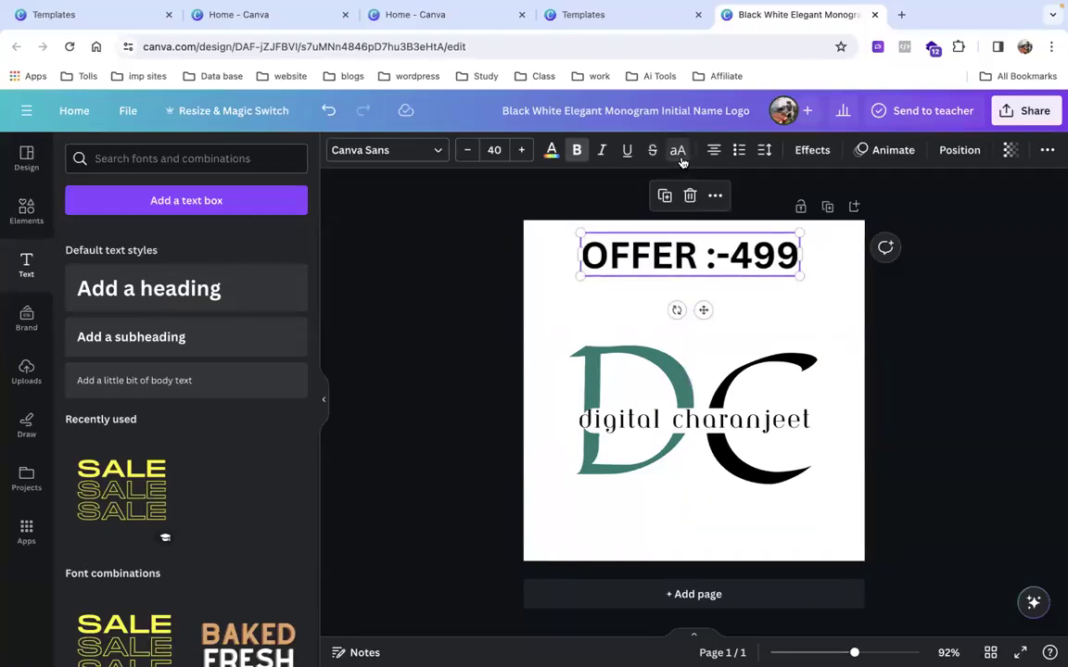
pyautogui.click(681, 159)
pyautogui.click(682, 159)
pyautogui.click(681, 160)
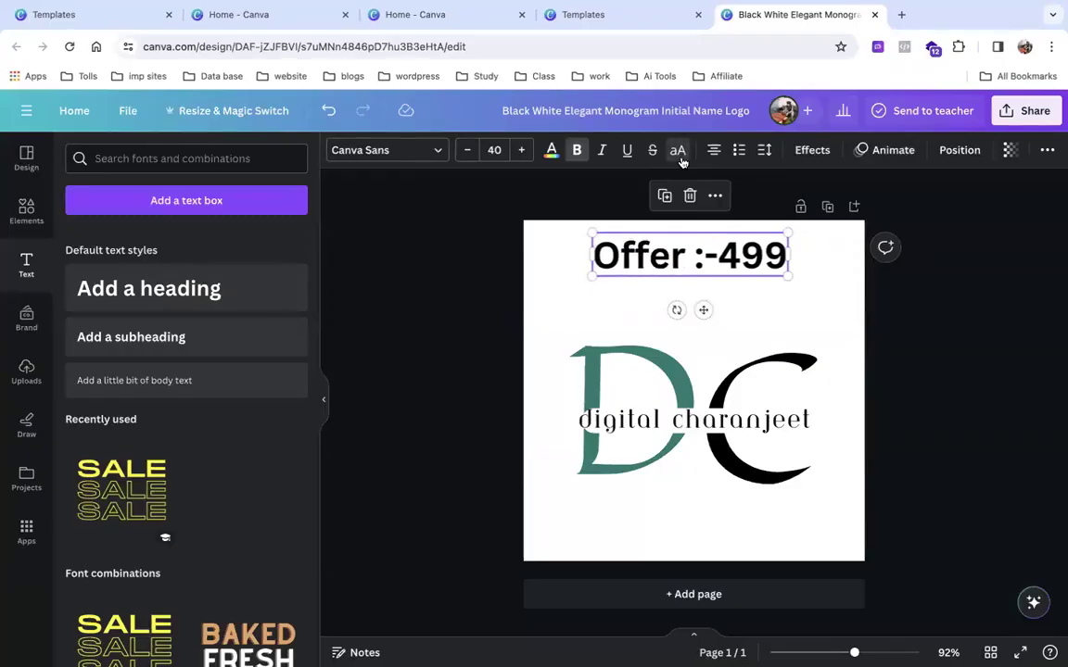
pyautogui.click(682, 158)
pyautogui.click(683, 156)
pyautogui.click(684, 156)
pyautogui.click(684, 154)
pyautogui.click(684, 154)
pyautogui.click(684, 154)
pyautogui.click(685, 154)
pyautogui.click(678, 150)
pyautogui.click(678, 150)
pyautogui.click(677, 150)
pyautogui.click(678, 150)
pyautogui.click(677, 150)
pyautogui.click(678, 150)
pyautogui.click(680, 150)
pyautogui.click(712, 151)
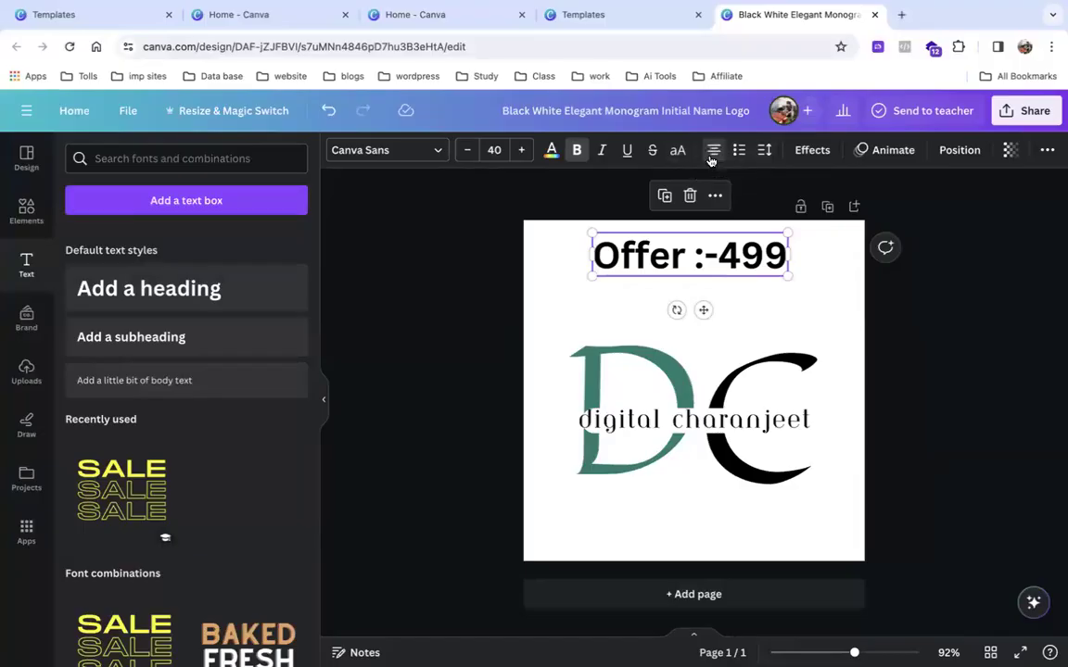
# Shift the 'digital charanjeet' text slightly left and cycle its alignment, leaving it right-aligned.
pyautogui.click(704, 423)
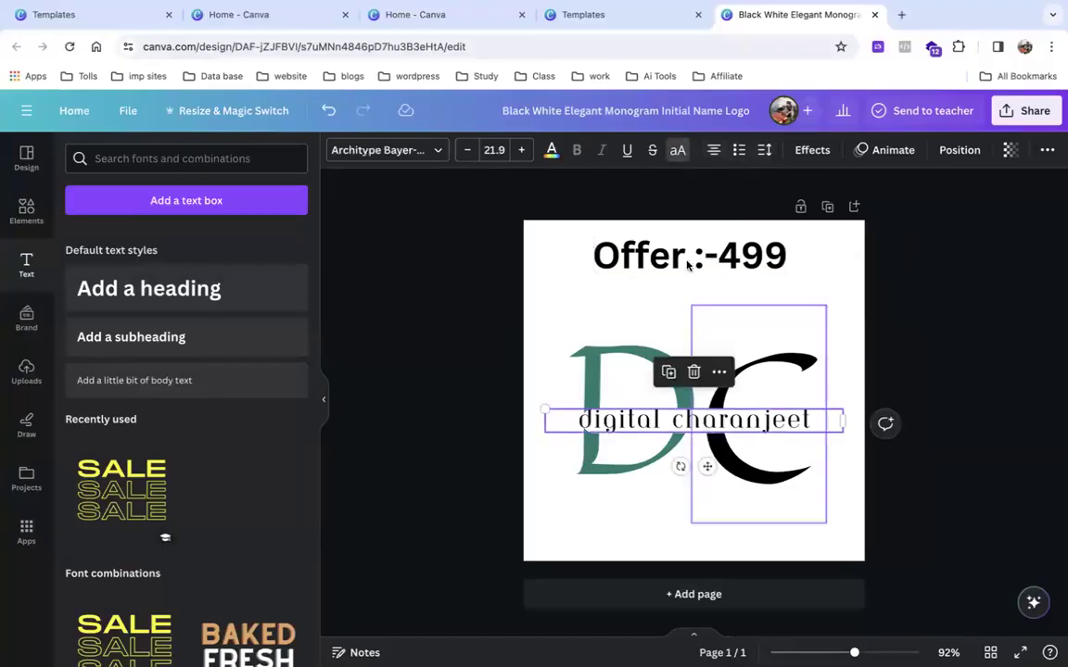
pyautogui.moveTo(704, 423); pyautogui.dragTo(683, 422)
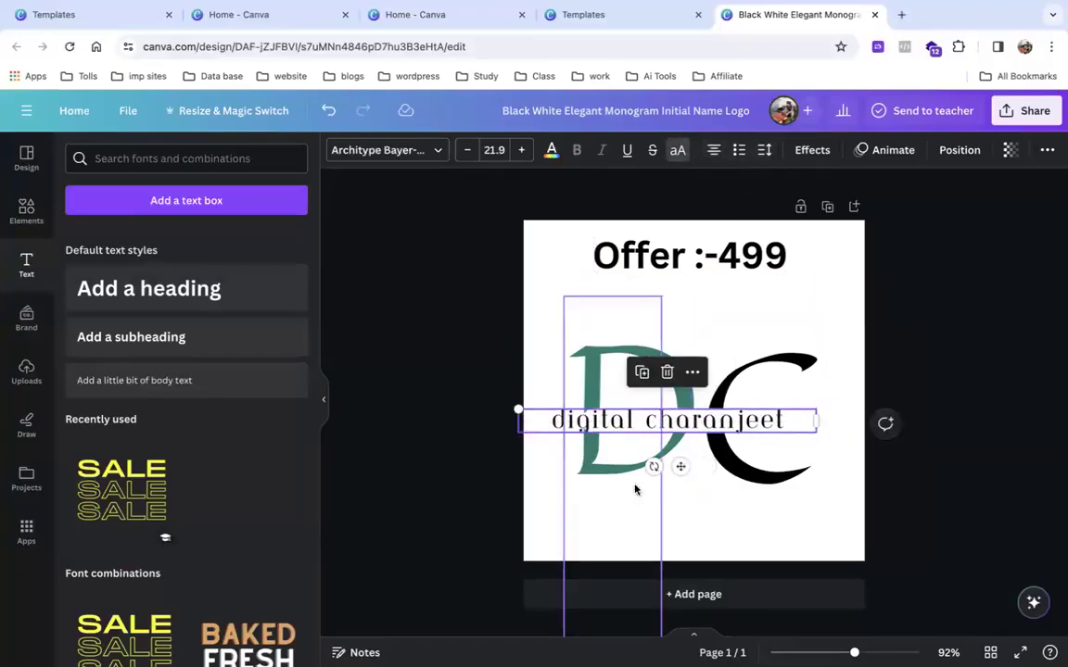
pyautogui.click(710, 152)
pyautogui.click(710, 153)
pyautogui.click(710, 153)
pyautogui.click(710, 153)
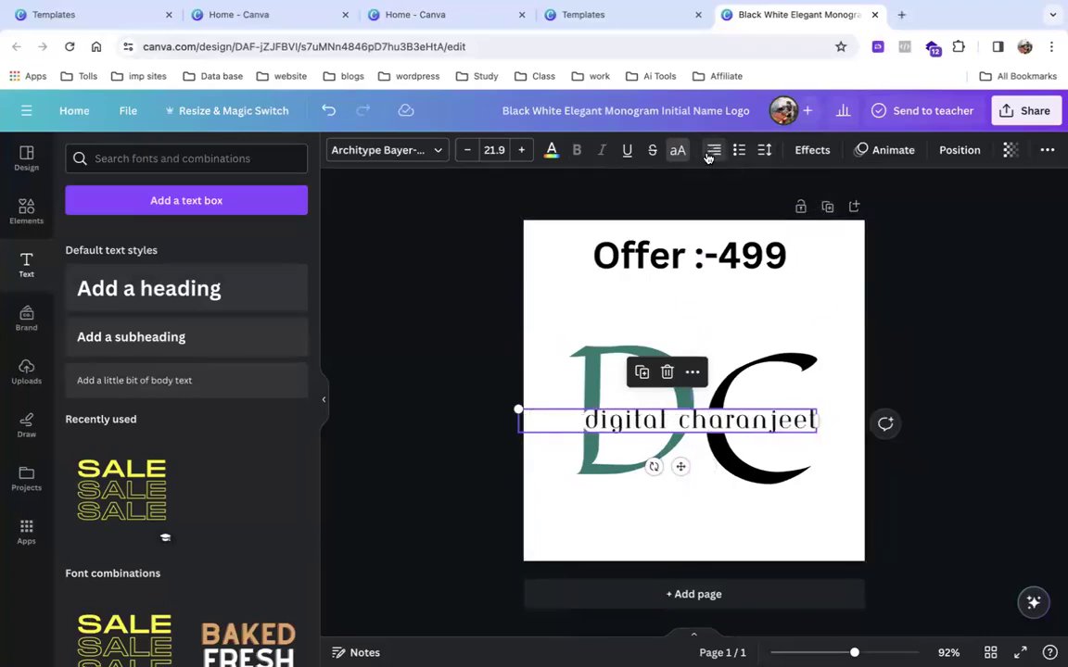
pyautogui.click(710, 153)
pyautogui.click(710, 153)
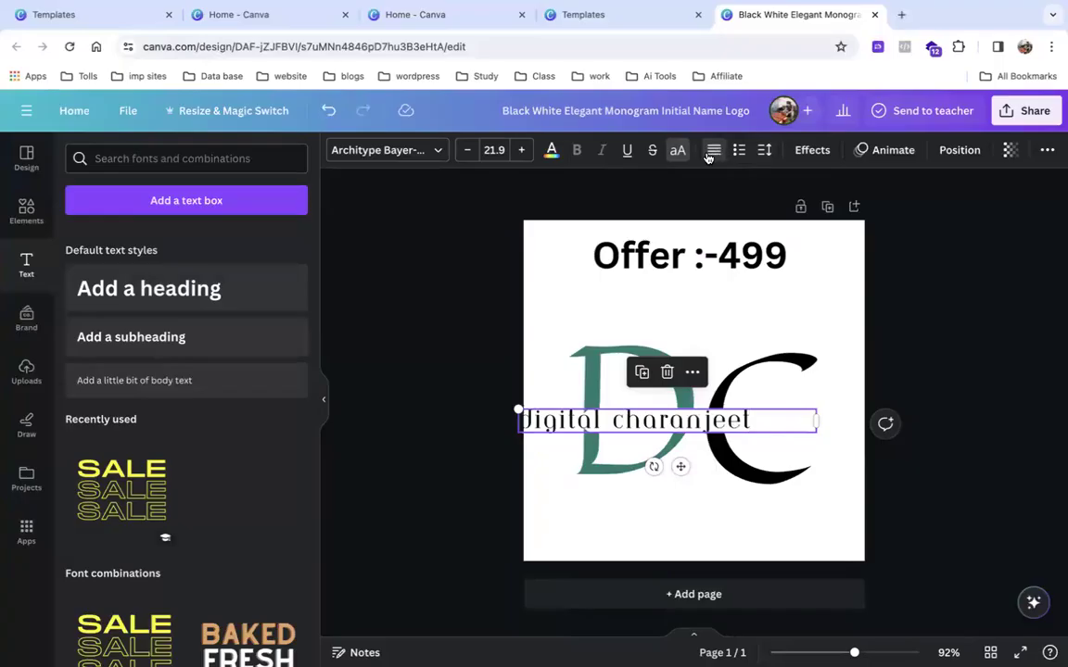
pyautogui.click(710, 153)
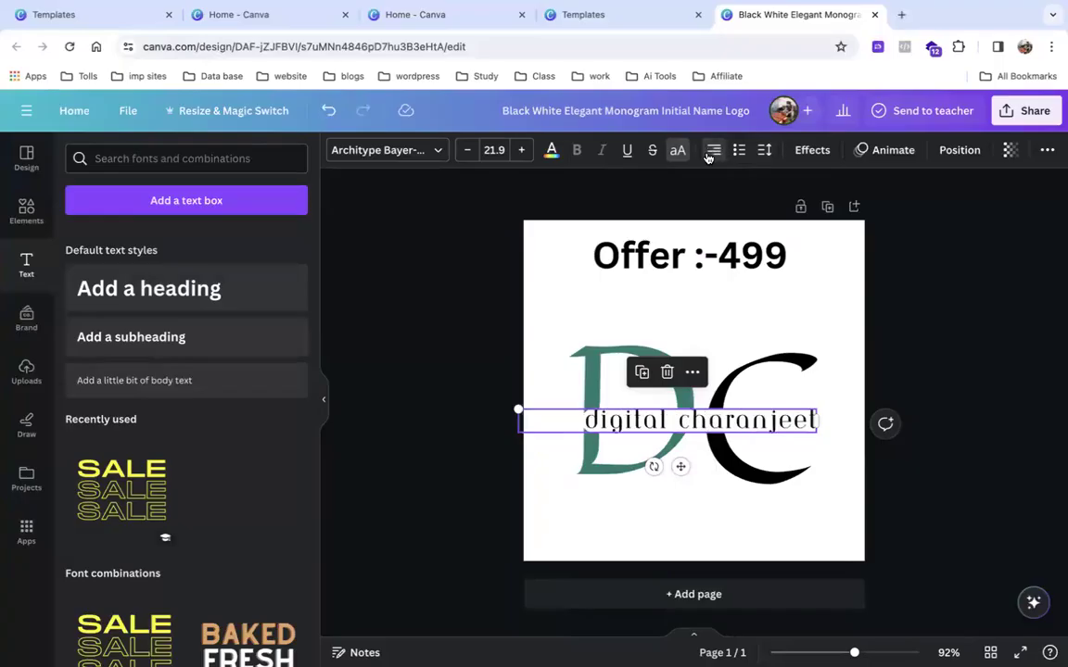
pyautogui.click(710, 153)
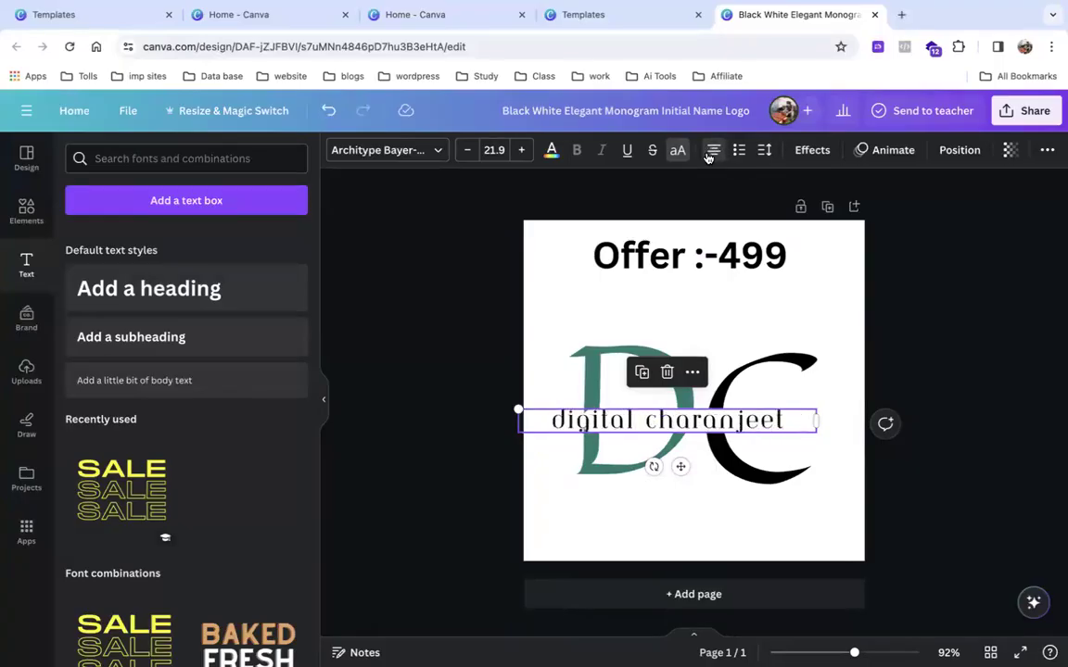
pyautogui.click(710, 153)
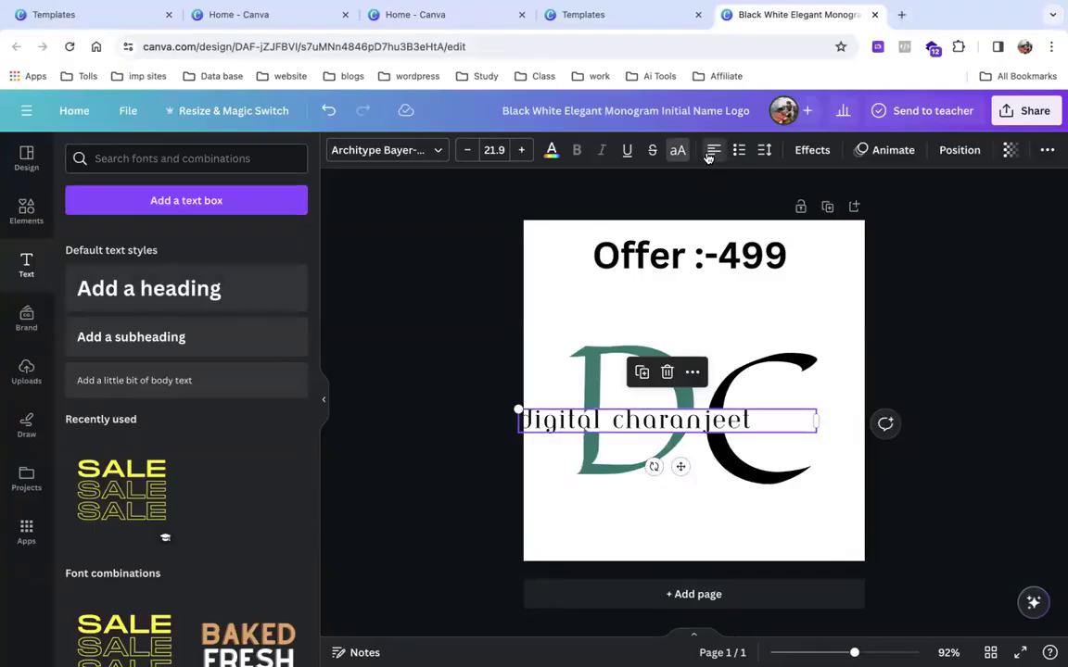
pyautogui.click(710, 153)
pyautogui.click(710, 152)
pyautogui.click(710, 153)
pyautogui.click(708, 155)
pyautogui.click(708, 155)
pyautogui.click(709, 155)
pyautogui.click(708, 155)
pyautogui.click(708, 154)
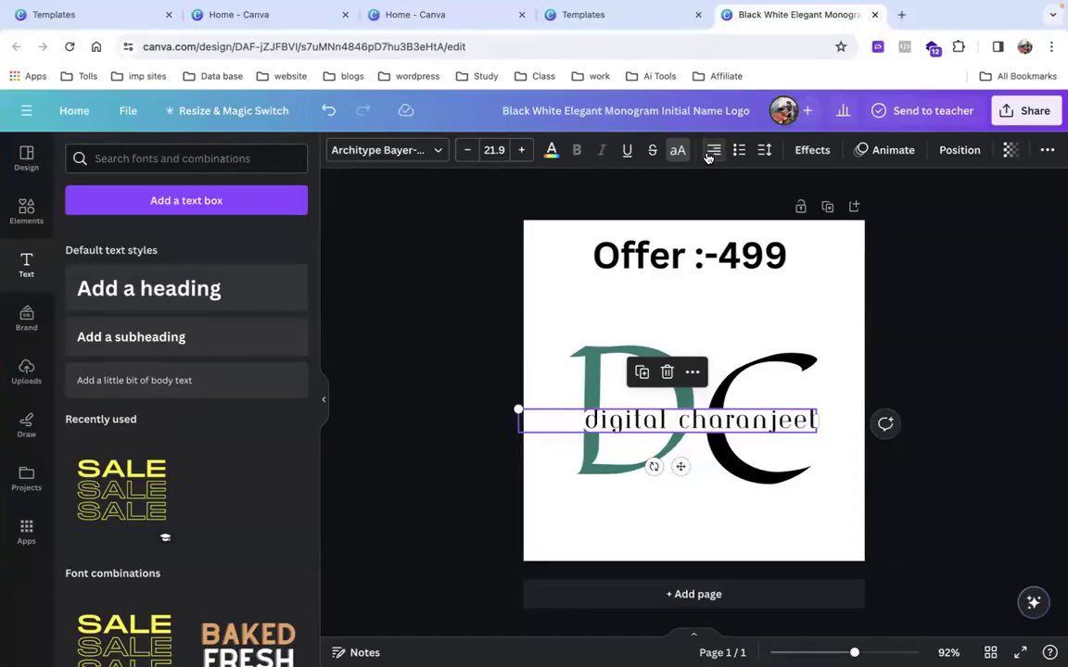
pyautogui.click(660, 245)
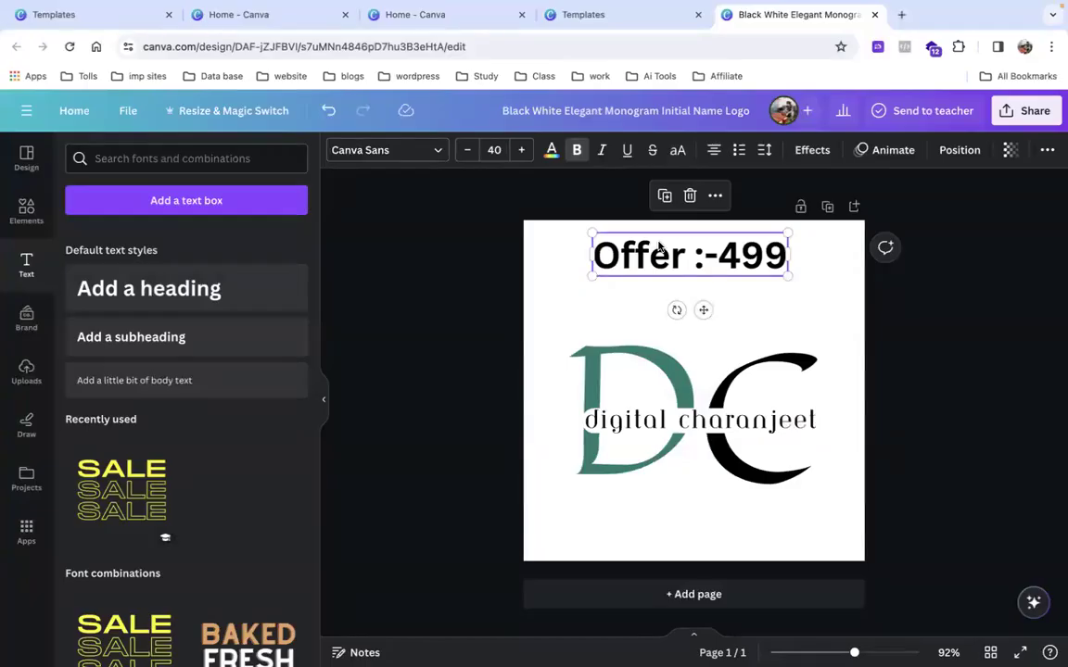
# Scale the Offer :-499 heading down slightly and place the cursor in its text.
pyautogui.moveTo(786, 275); pyautogui.dragTo(749, 274)
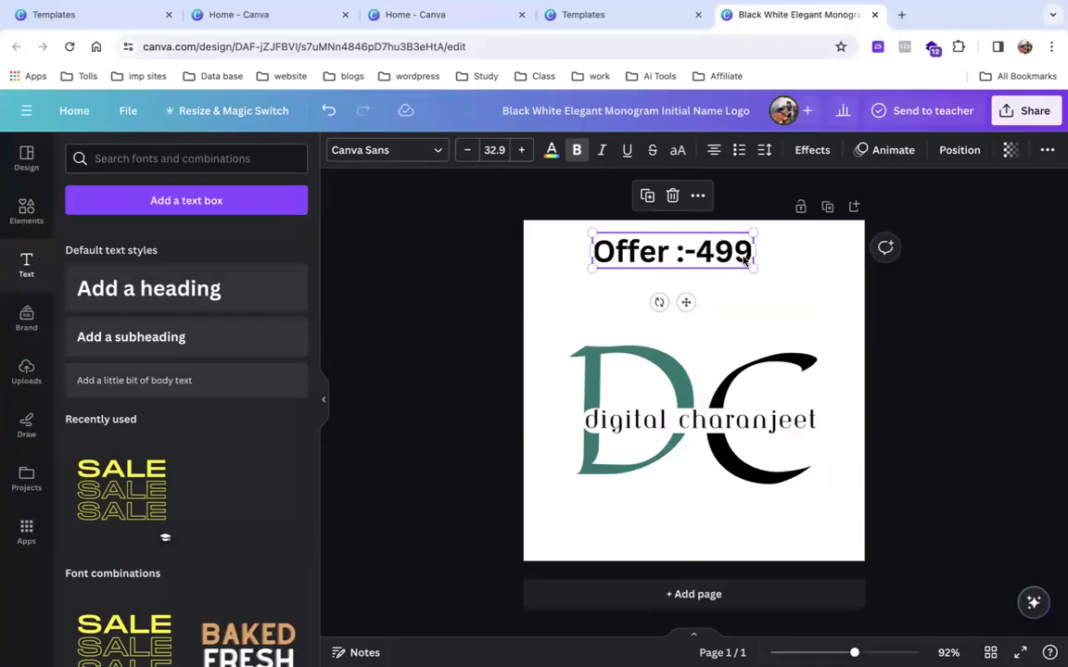
pyautogui.click(743, 259)
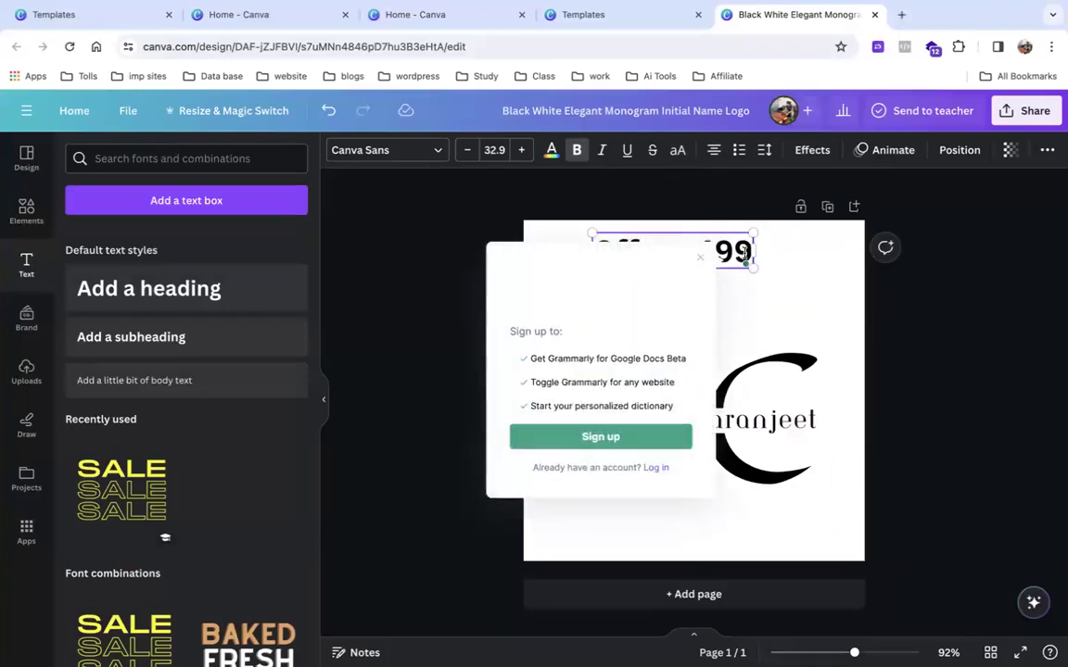
pyautogui.press('Escape')
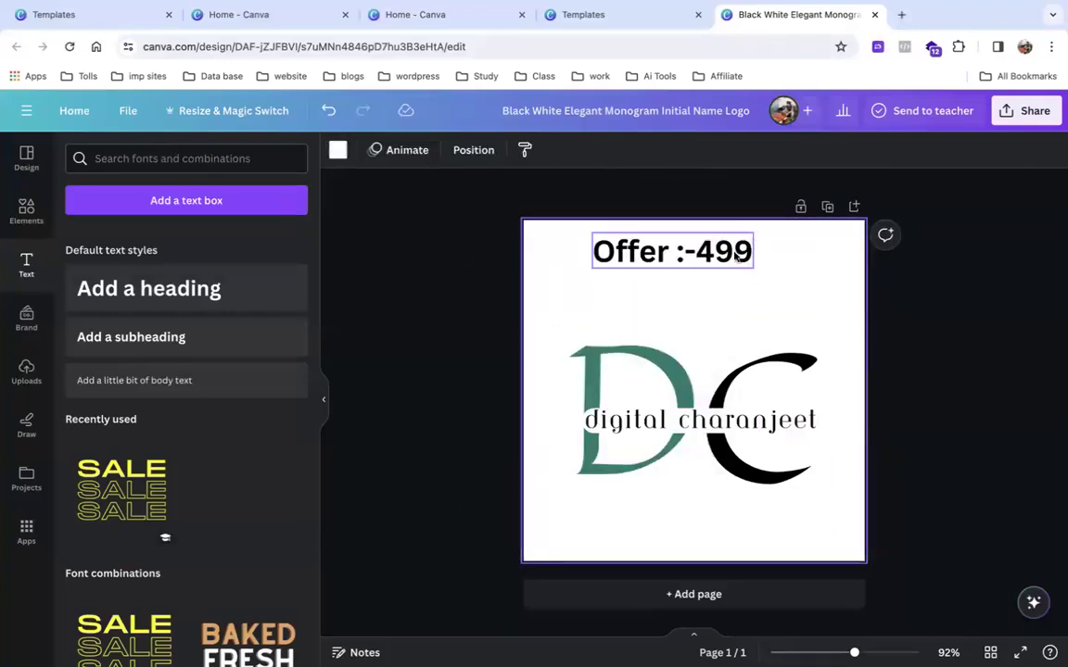
pyautogui.click(748, 253)
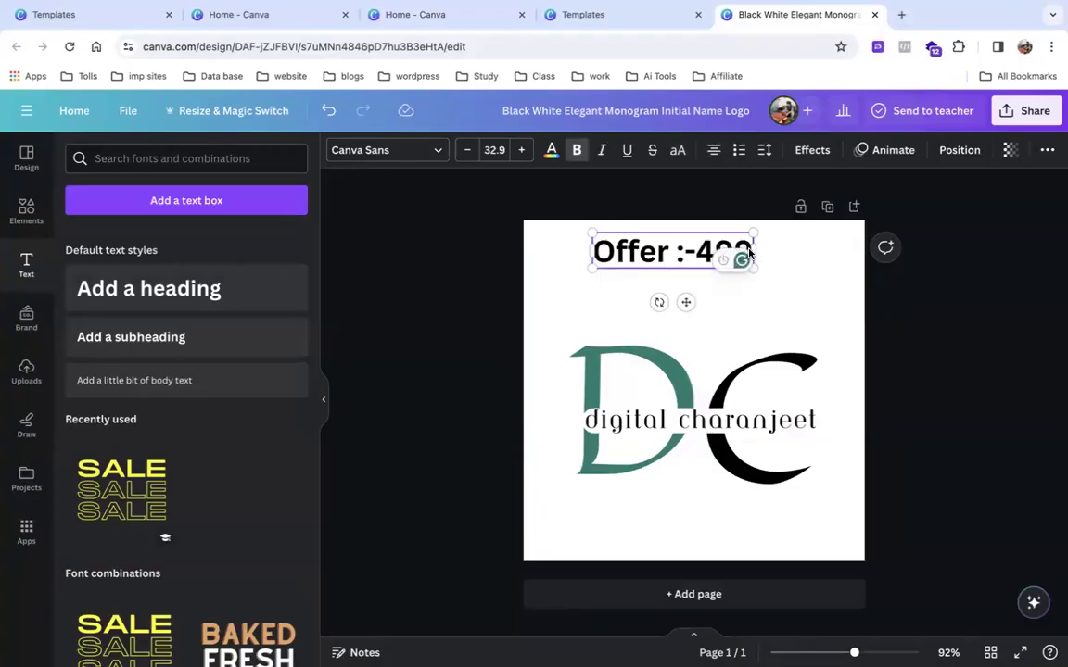
# Add a bulleted list under the heading reading Pest, pst and past.
pyautogui.press('Return')
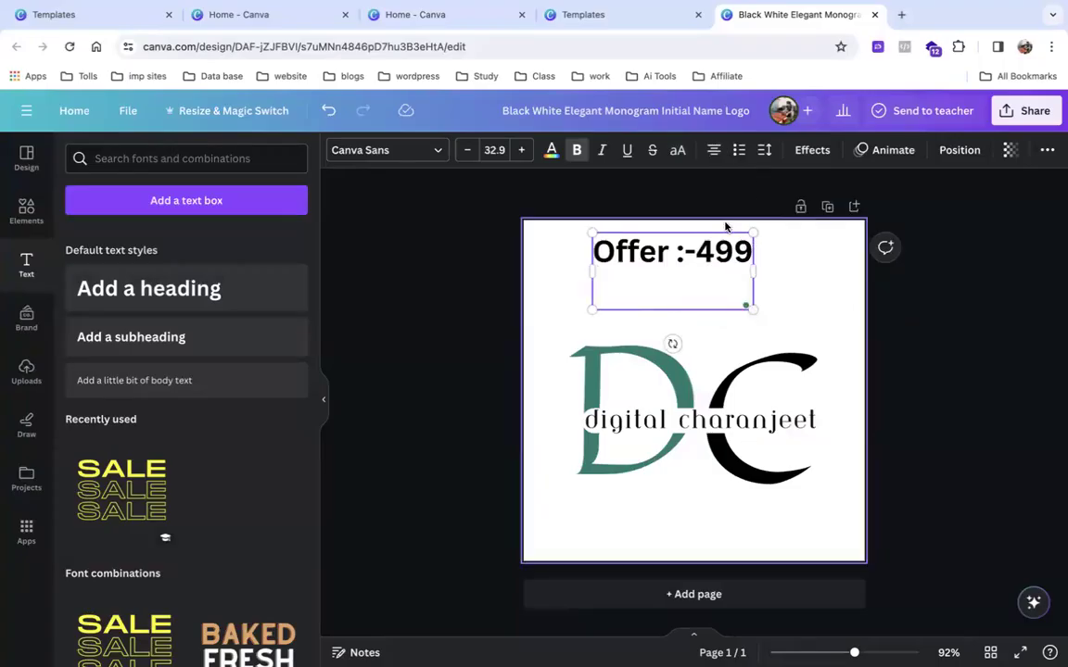
pyautogui.write('PEst')
pyautogui.press('BackSpace')
pyautogui.press('BackSpace')
pyautogui.press('BackSpace')
pyautogui.write('s')
pyautogui.press('BackSpace')
pyautogui.write('est')
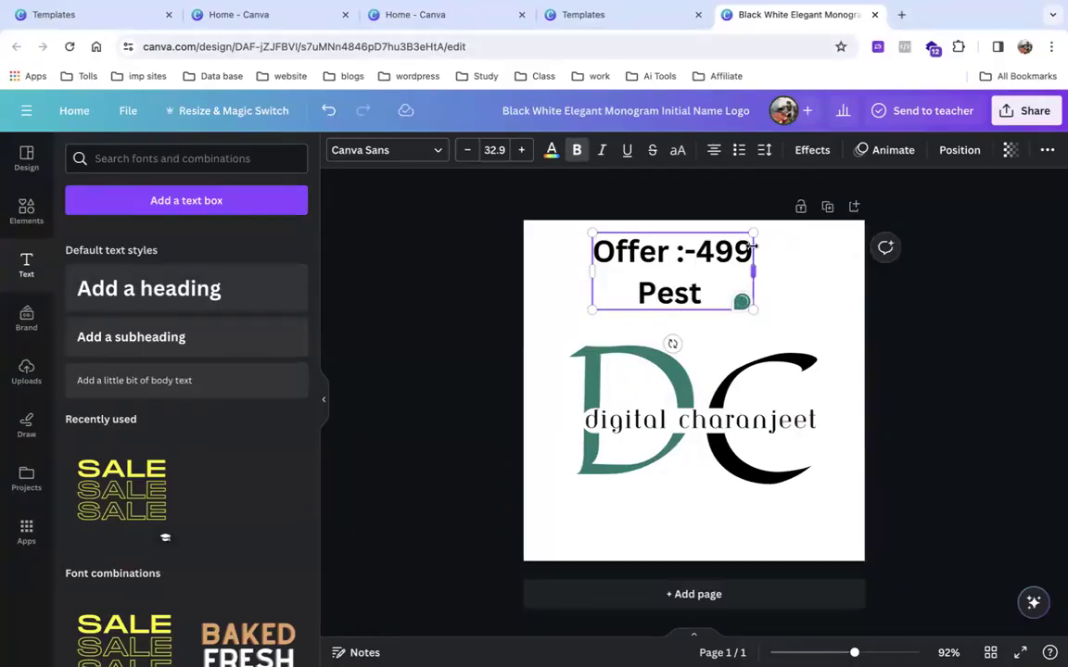
pyautogui.click(746, 152)
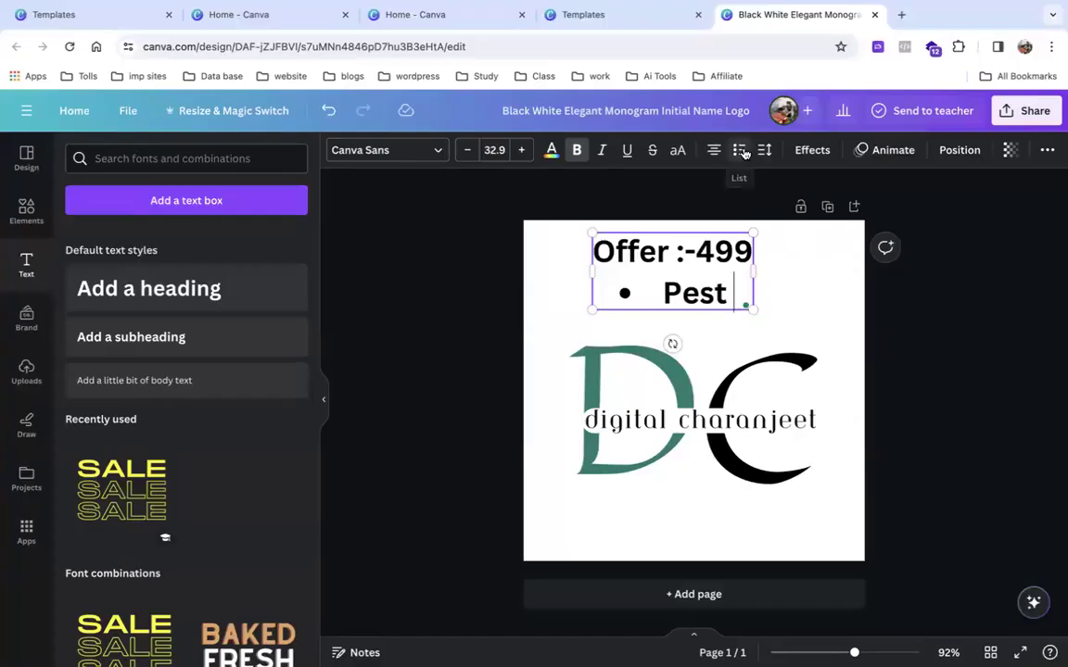
pyautogui.press('Return')
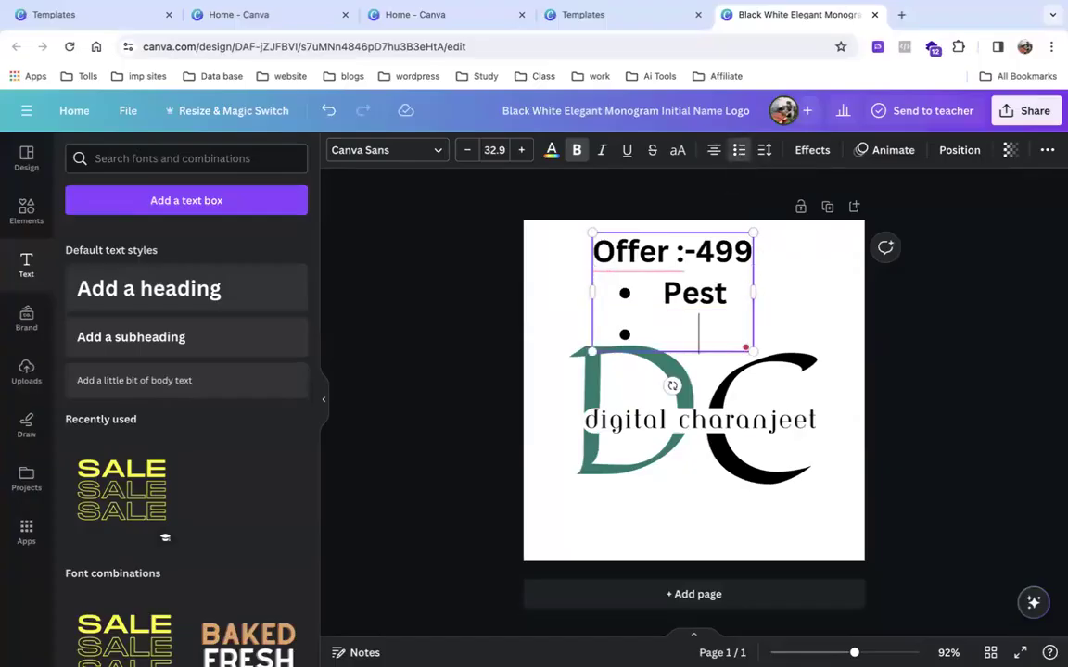
pyautogui.write('pst')
pyautogui.press('Return')
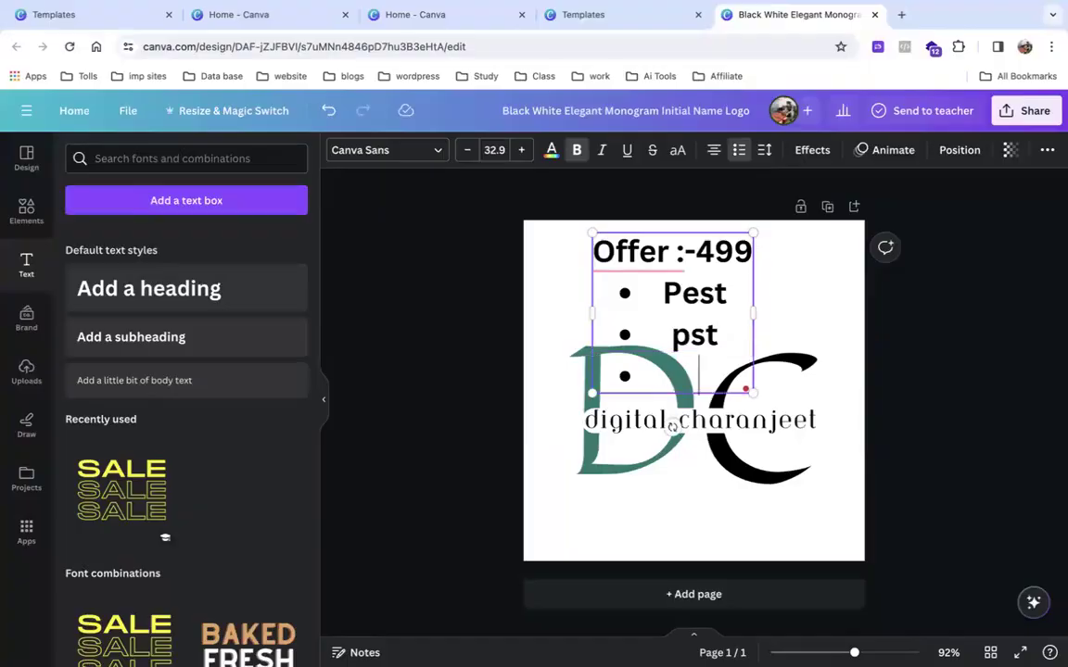
pyautogui.write('past')
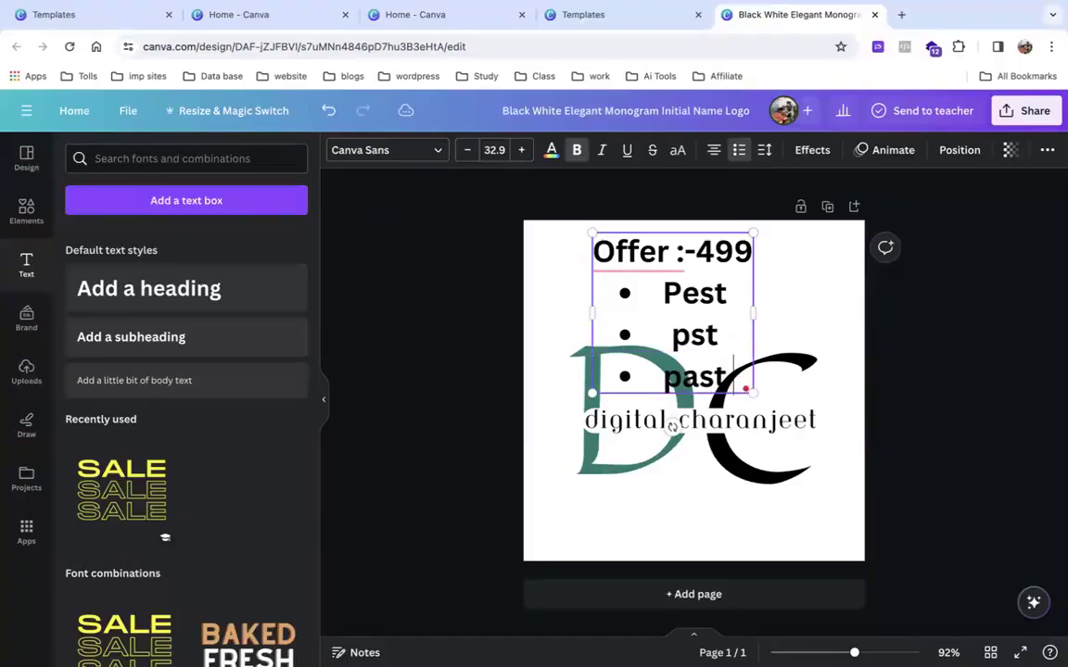
pyautogui.press('Return')
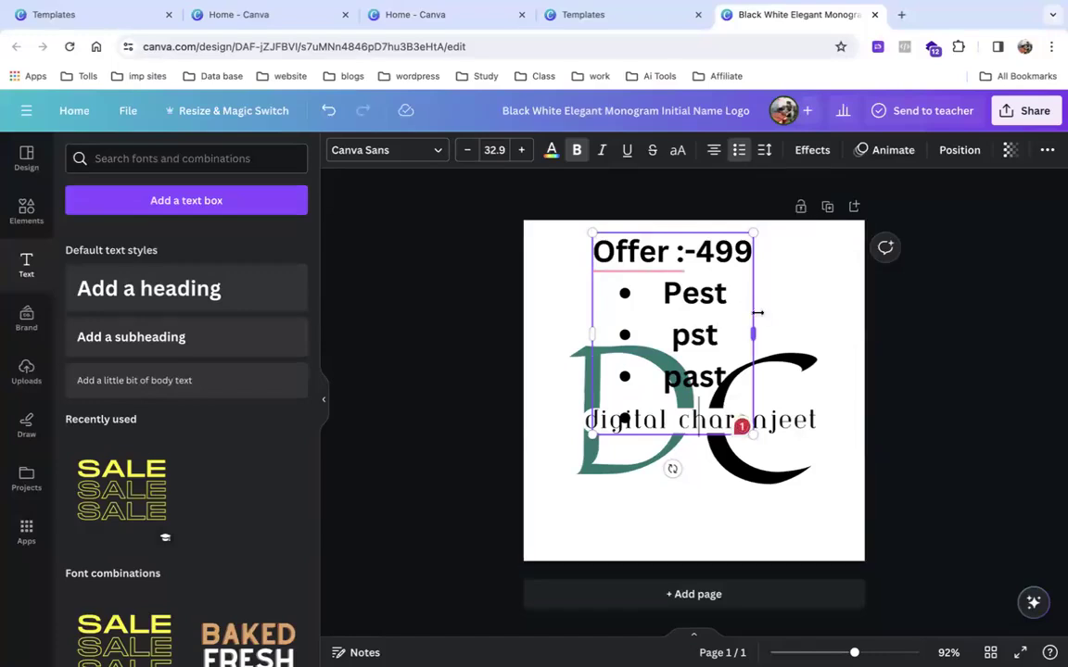
# Drag the Offer :-499 text box off the page and nudge the C letter slightly up and left.
pyautogui.click(408, 400)
pyautogui.moveTo(660, 339); pyautogui.dragTo(389, 373)
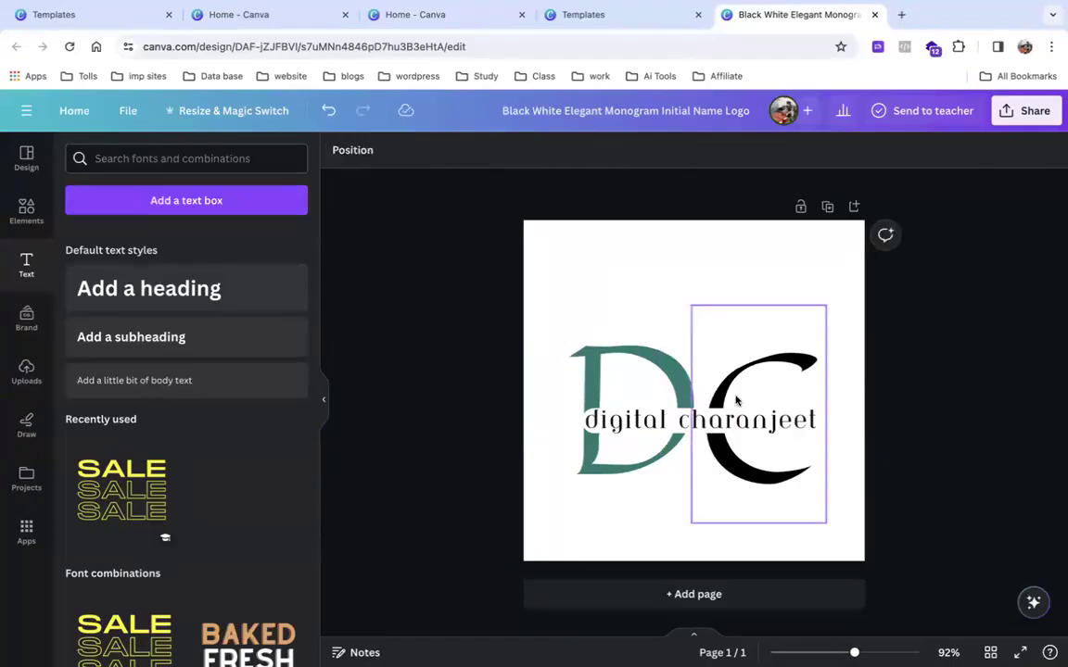
pyautogui.moveTo(731, 403); pyautogui.dragTo(715, 388)
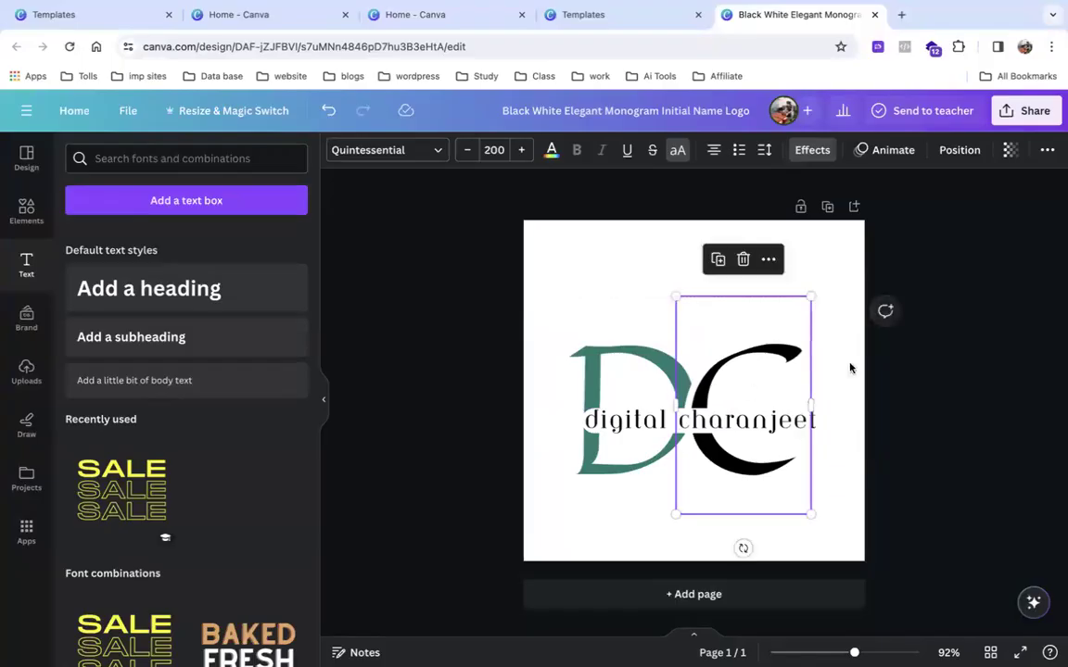
pyautogui.click(895, 380)
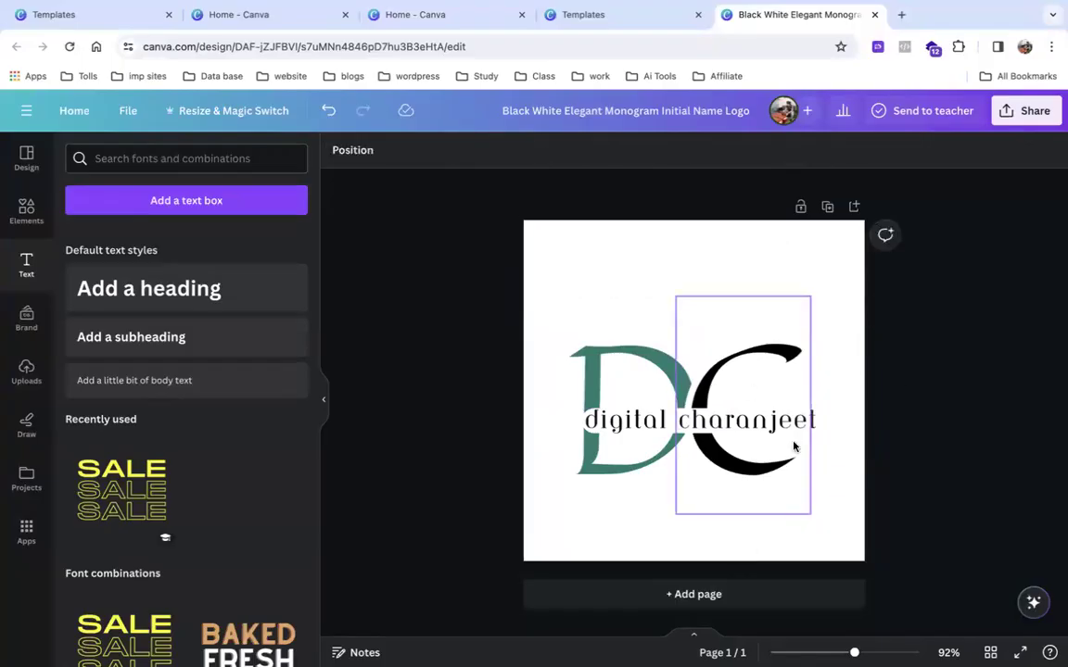
pyautogui.click(598, 399)
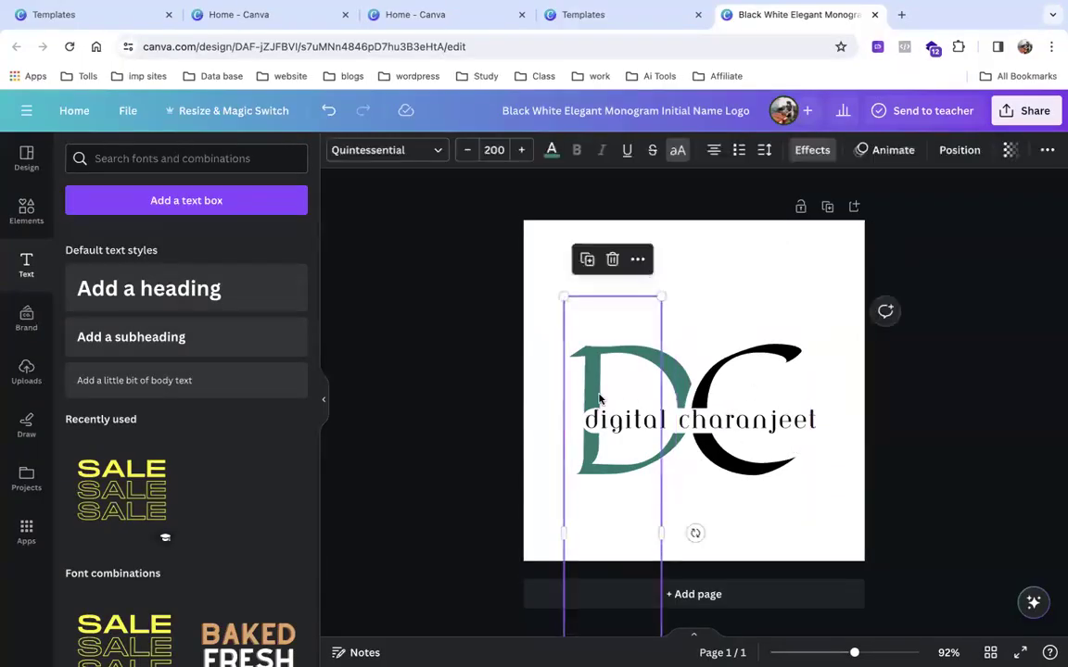
# Give 'digital charanjeet' letter spacing -28 and line spacing 0.96, anchored to the bottom.
pyautogui.click(765, 152)
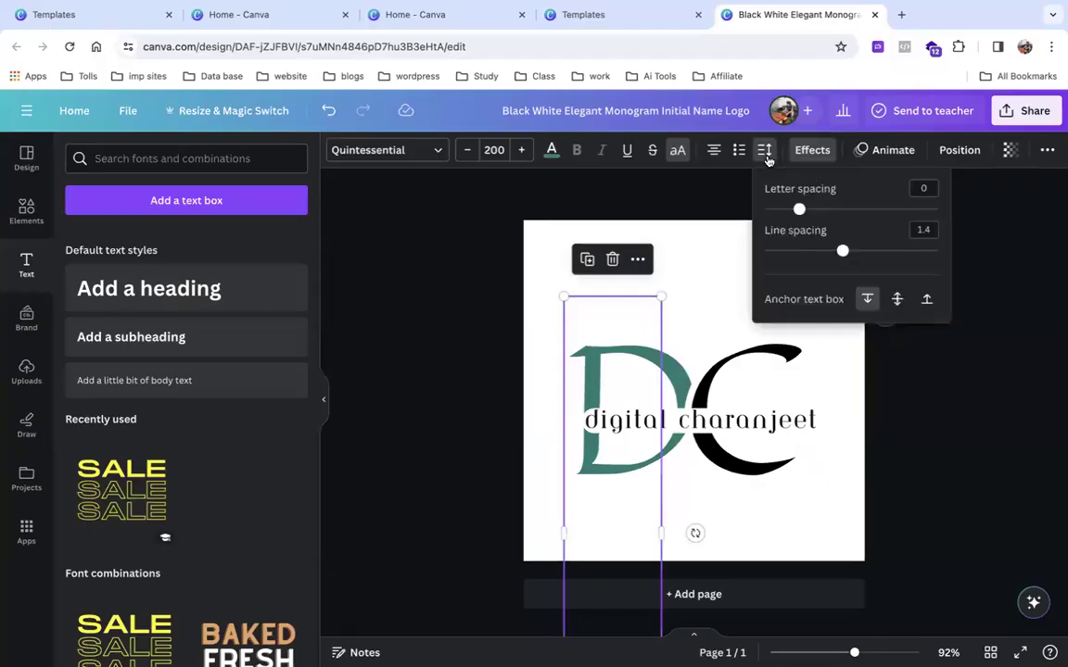
pyautogui.moveTo(797, 213); pyautogui.dragTo(814, 209)
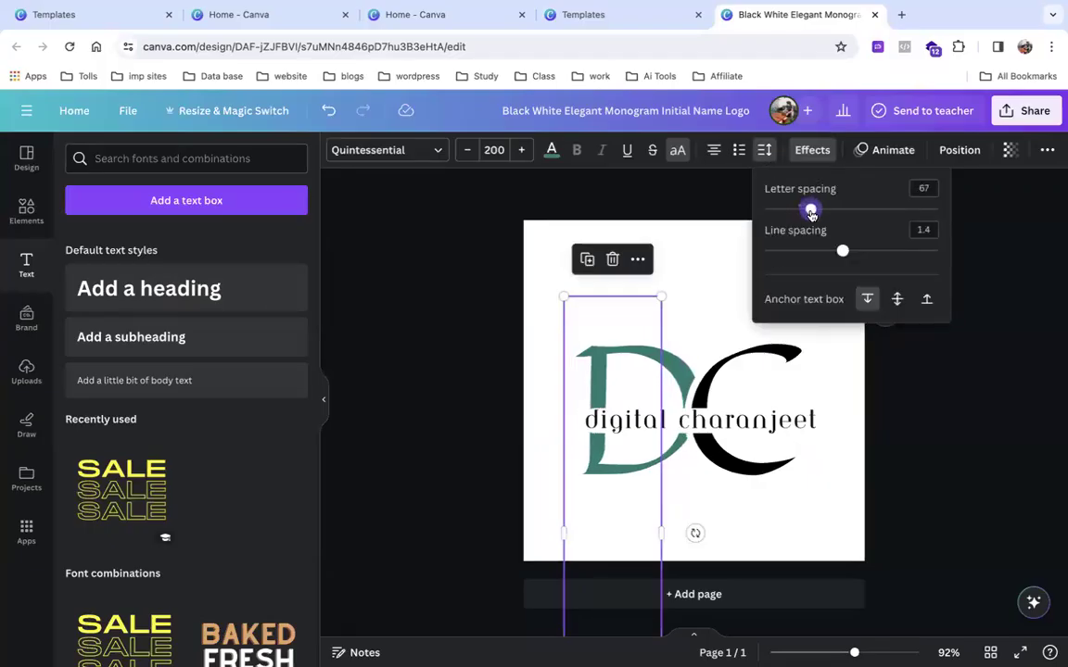
pyautogui.click(729, 424)
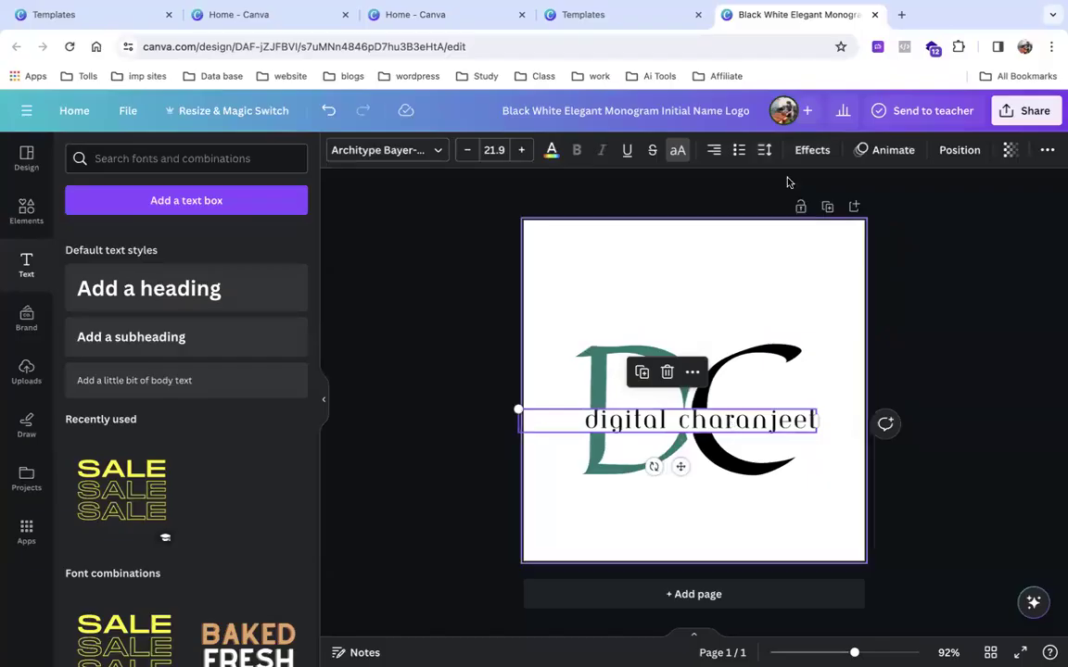
pyautogui.click(763, 152)
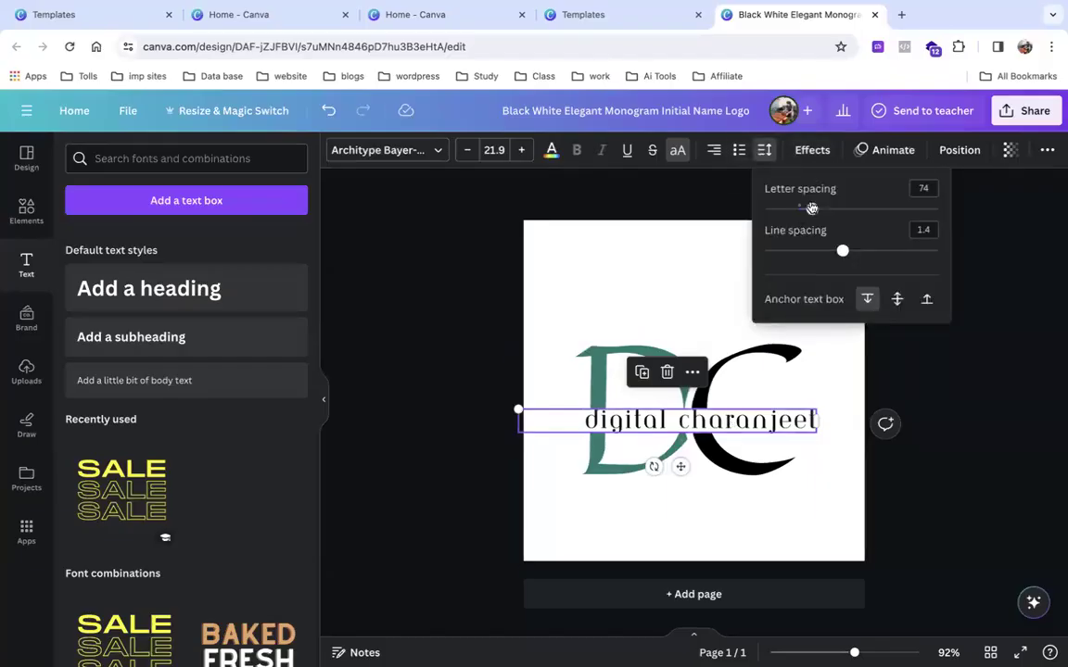
pyautogui.moveTo(814, 210); pyautogui.dragTo(781, 210)
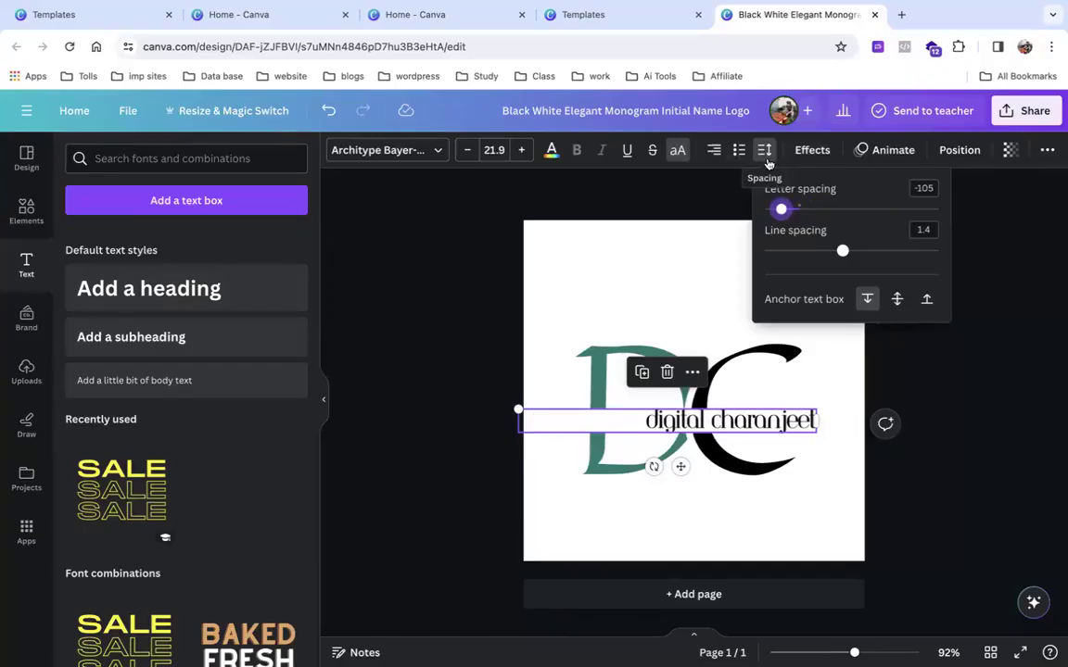
pyautogui.moveTo(782, 209); pyautogui.dragTo(879, 265)
pyautogui.click(896, 299)
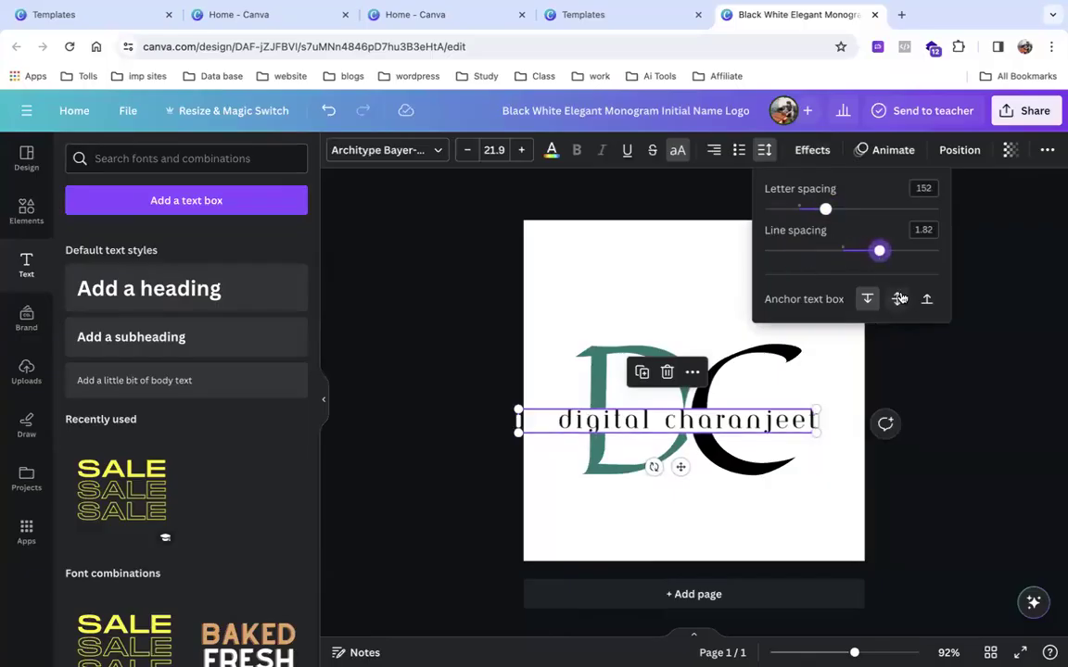
pyautogui.moveTo(879, 254); pyautogui.dragTo(804, 272)
pyautogui.moveTo(825, 209); pyautogui.dragTo(793, 236)
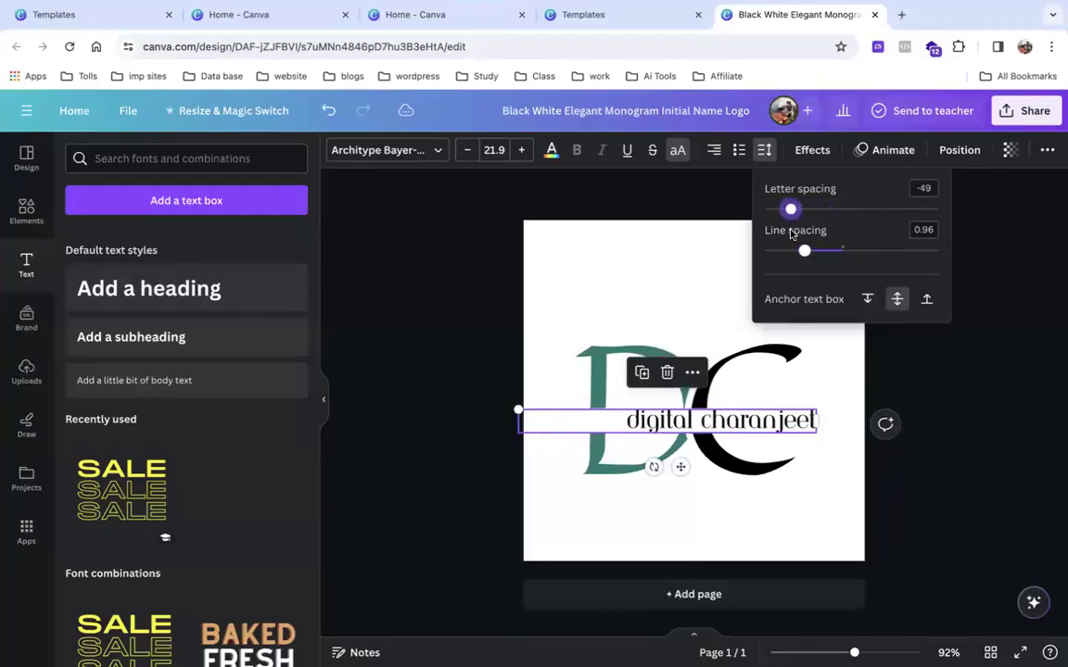
pyautogui.click(928, 301)
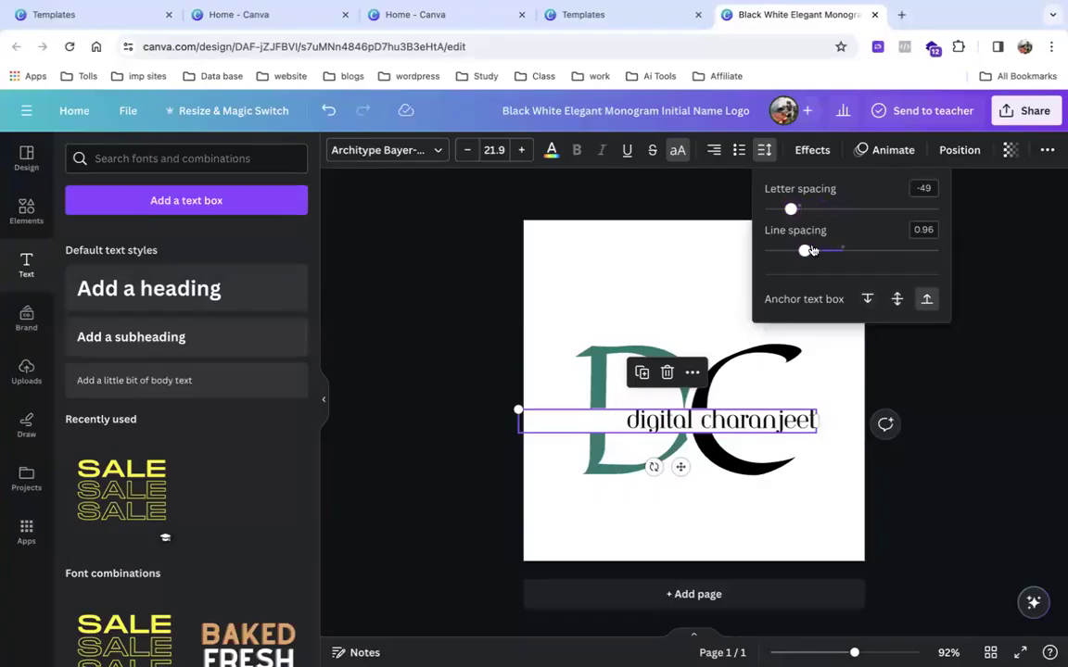
pyautogui.moveTo(791, 210)
pyautogui.mouseDown()
pyautogui.moveTo(832, 216)
pyautogui.moveTo(763, 227)
pyautogui.moveTo(795, 228)
pyautogui.mouseUp()
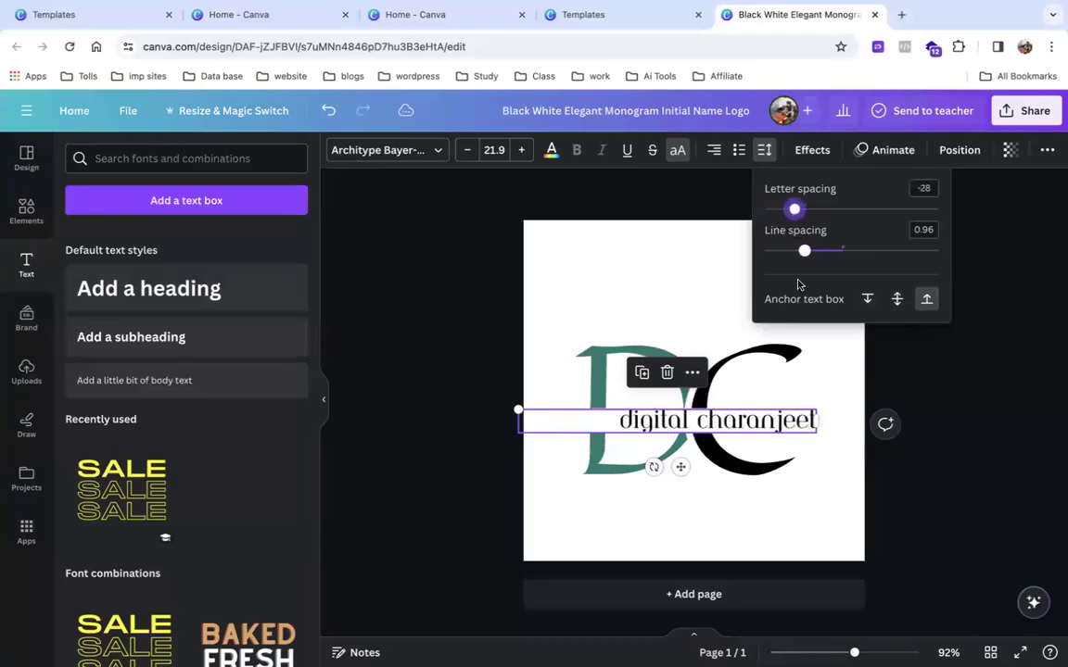
pyautogui.click(934, 356)
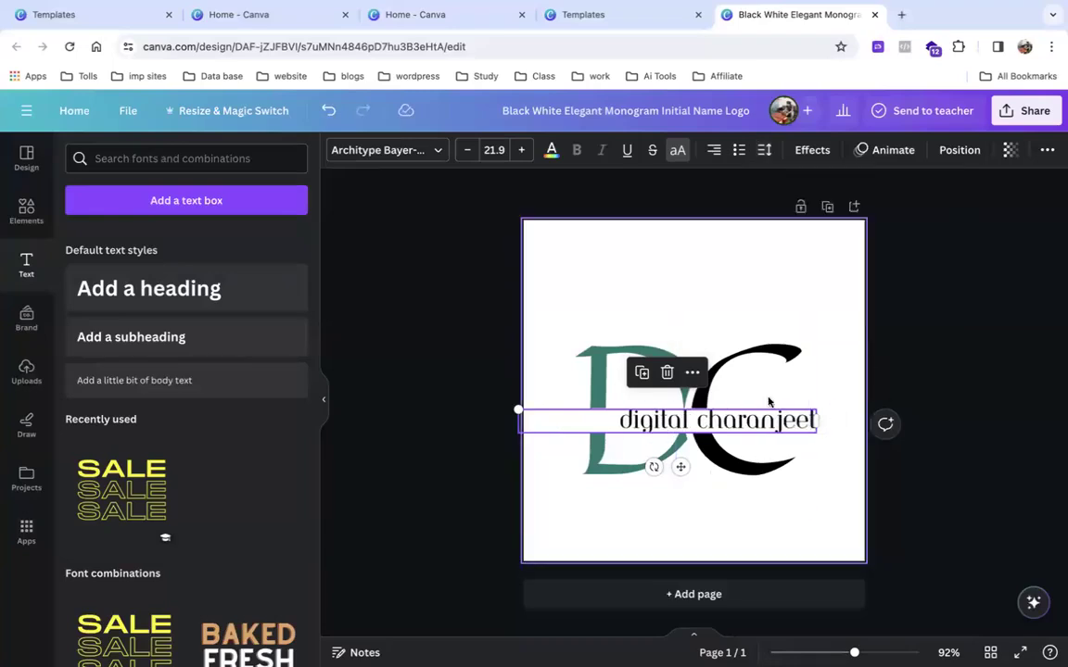
pyautogui.click(812, 149)
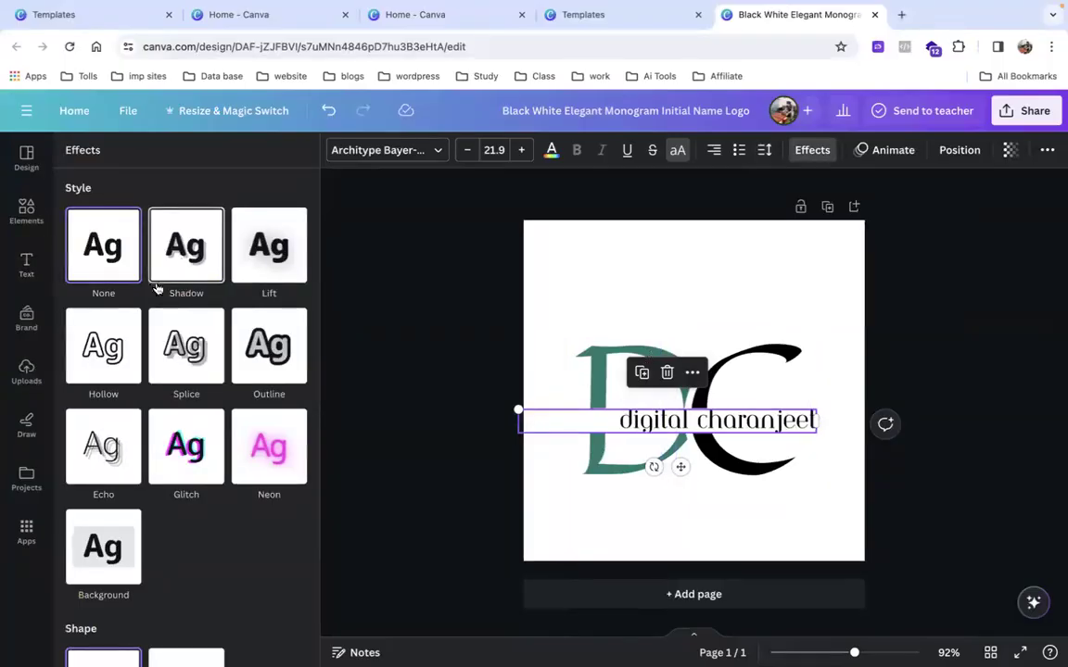
# Try the Hollow effect on 'digital charanjeet', then apply the Splice effect instead.
pyautogui.click(104, 301)
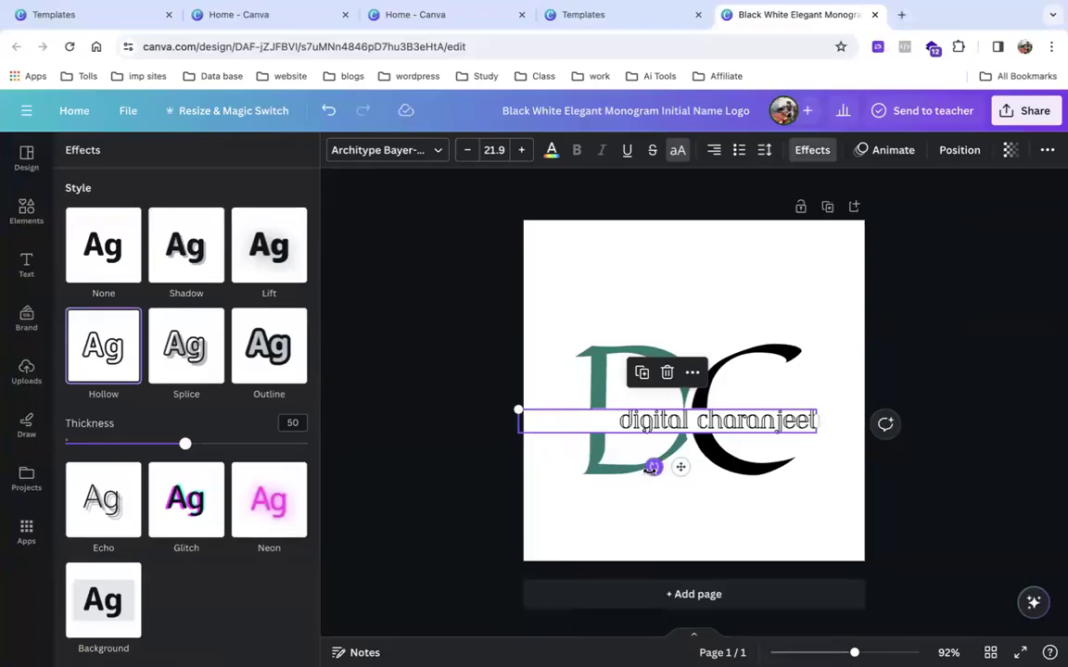
pyautogui.scroll(5, 649, 468)
pyautogui.scroll(4, 639, 482)
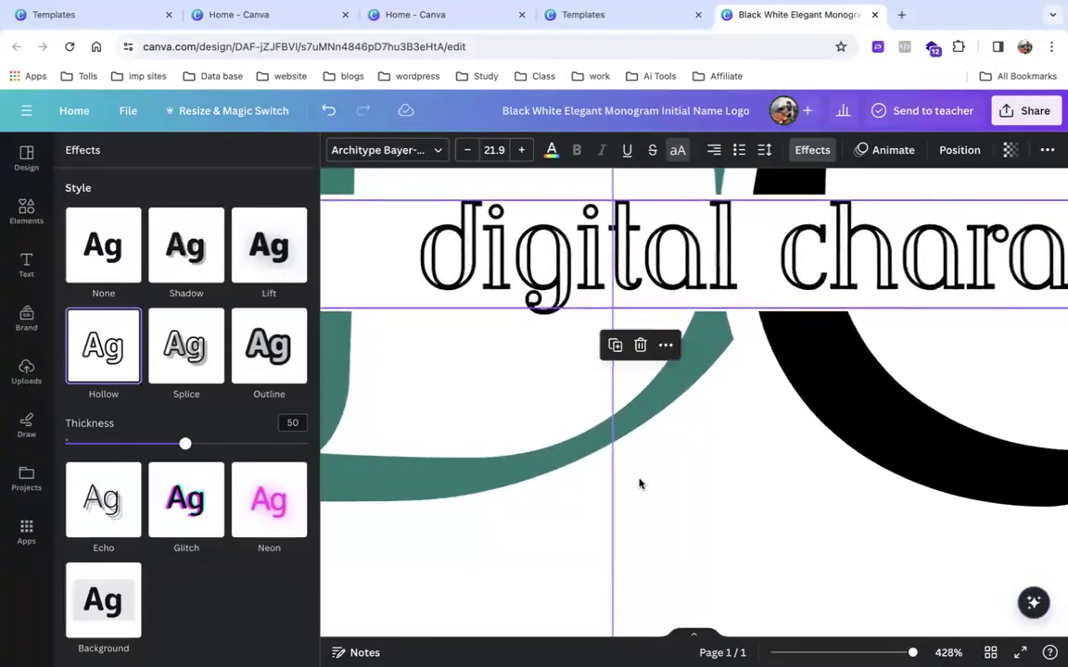
pyautogui.scroll(-4, 640, 482)
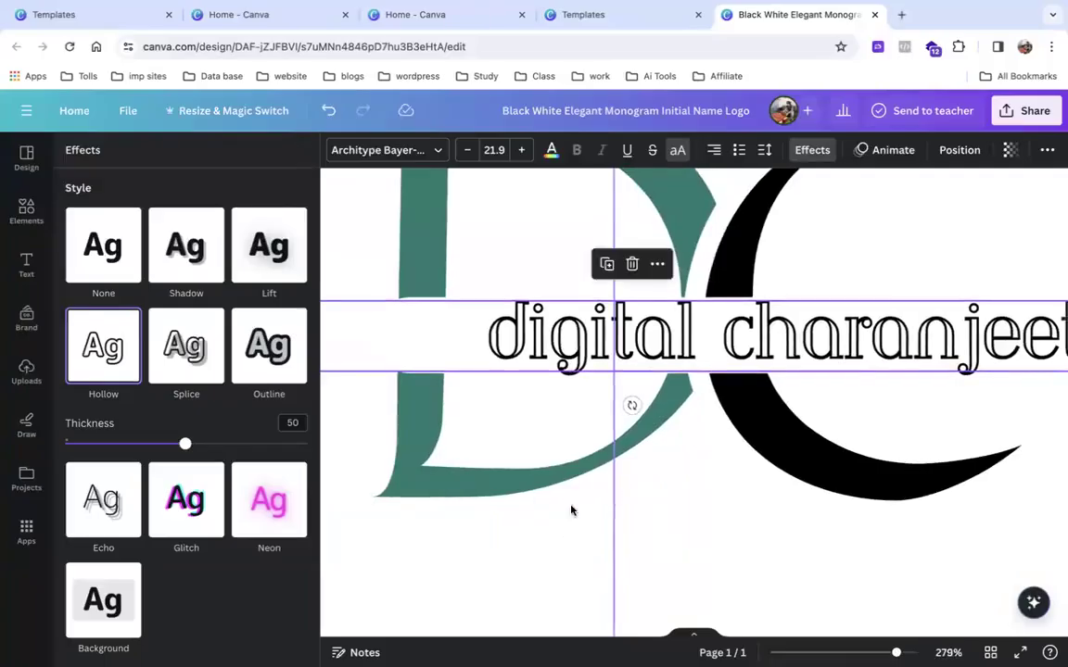
pyautogui.click(158, 353)
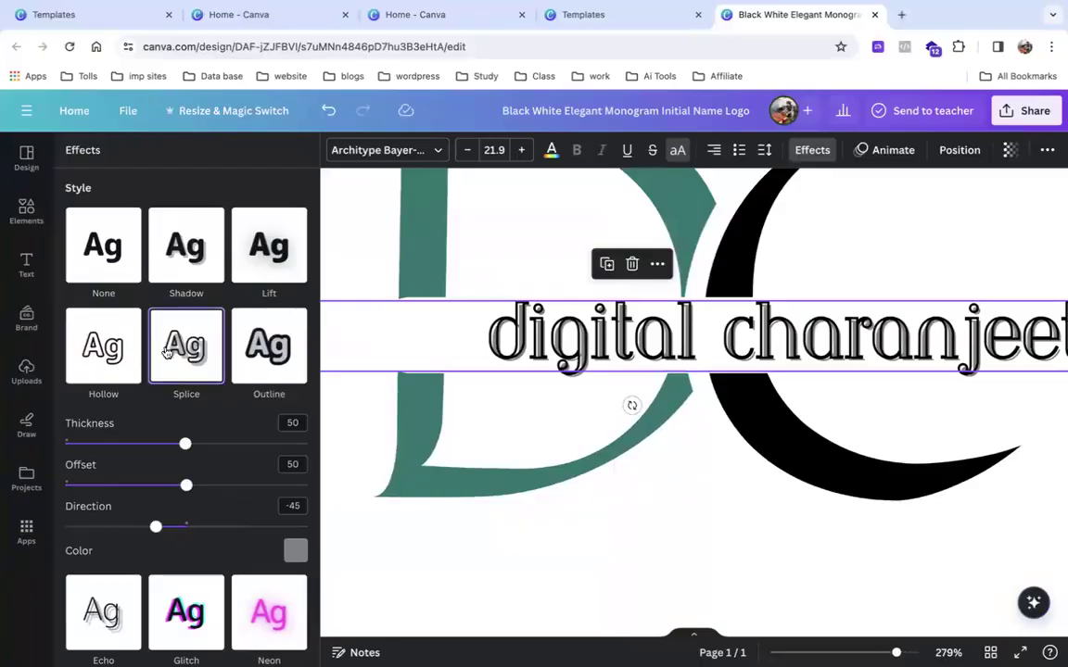
pyautogui.scroll(5, 583, 378)
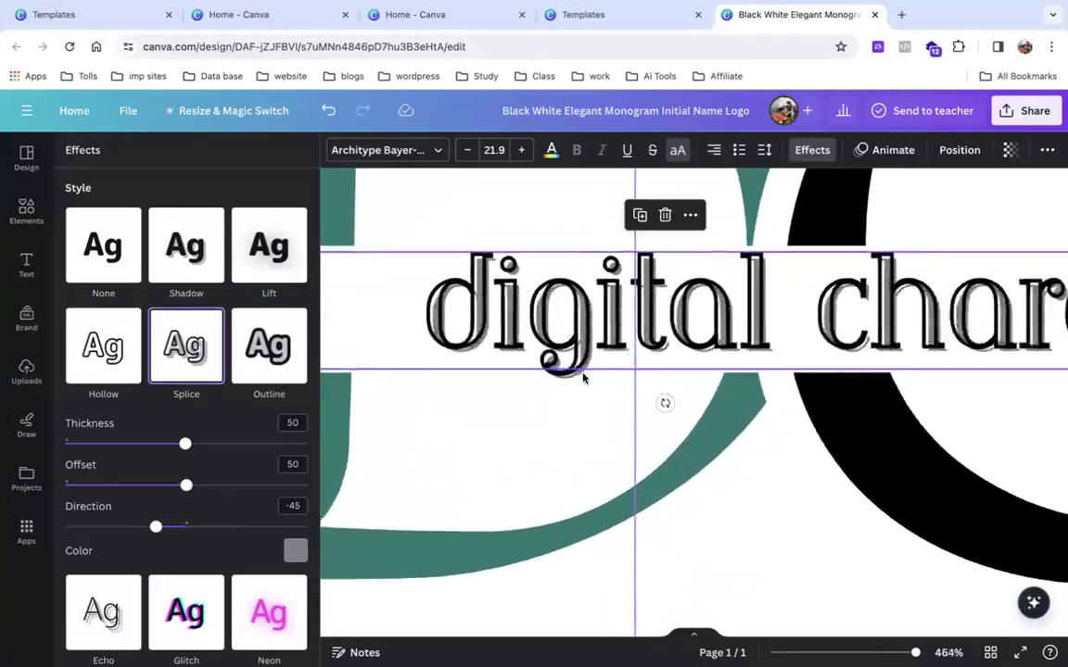
# Set the Splice shadow colour to a custom red, #FF0000.
pyautogui.click(295, 553)
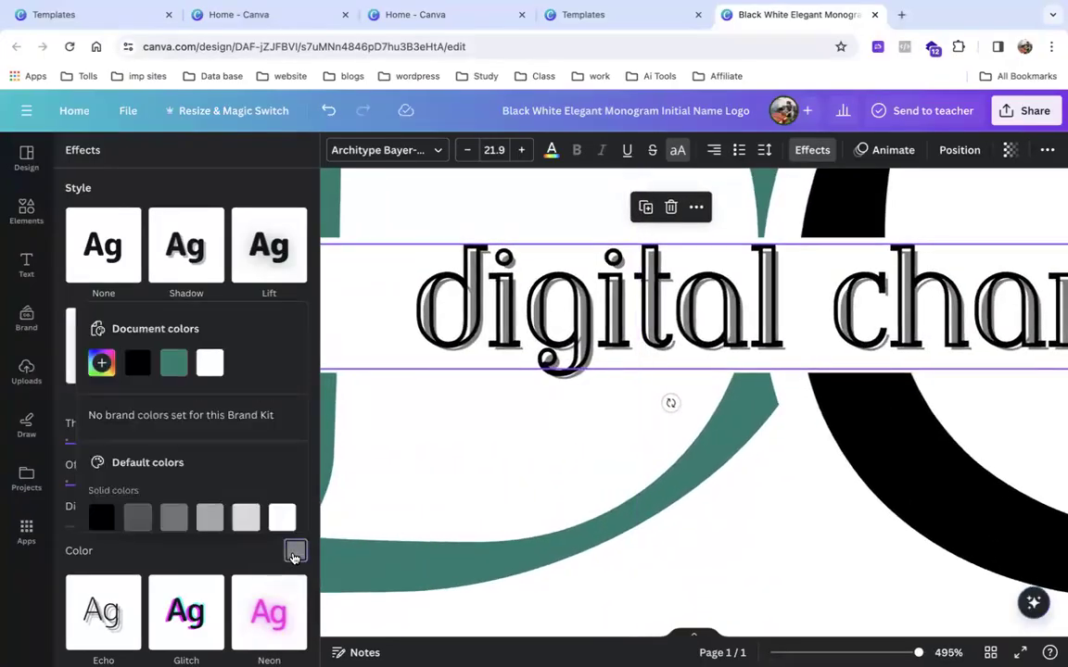
pyautogui.click(102, 363)
pyautogui.moveTo(185, 433); pyautogui.dragTo(334, 348)
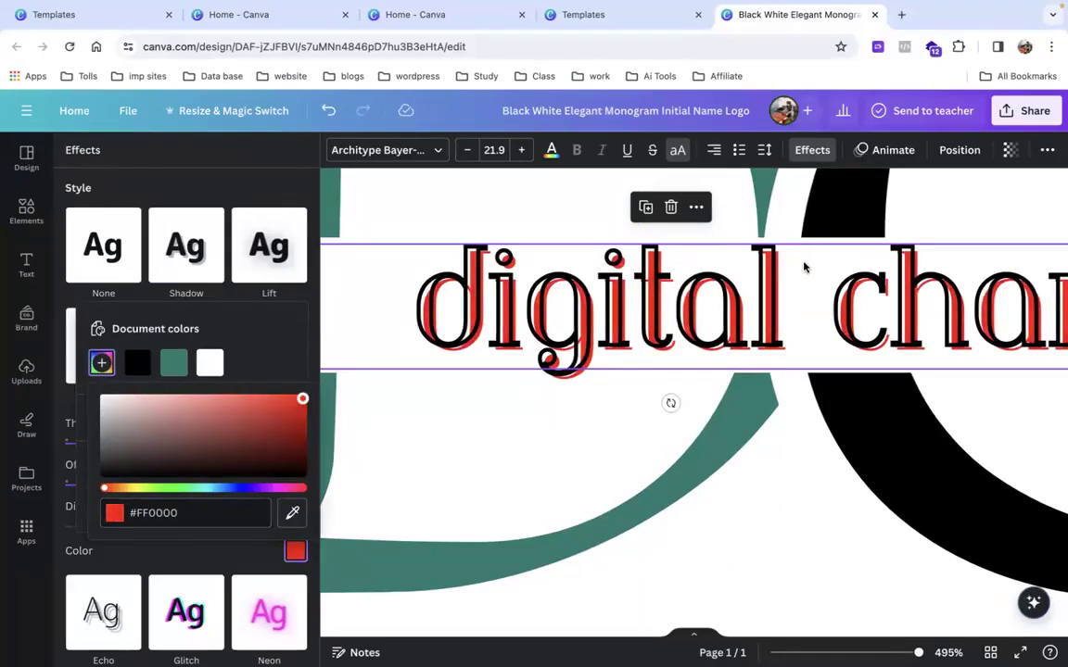
pyautogui.scroll(-5, 794, 265)
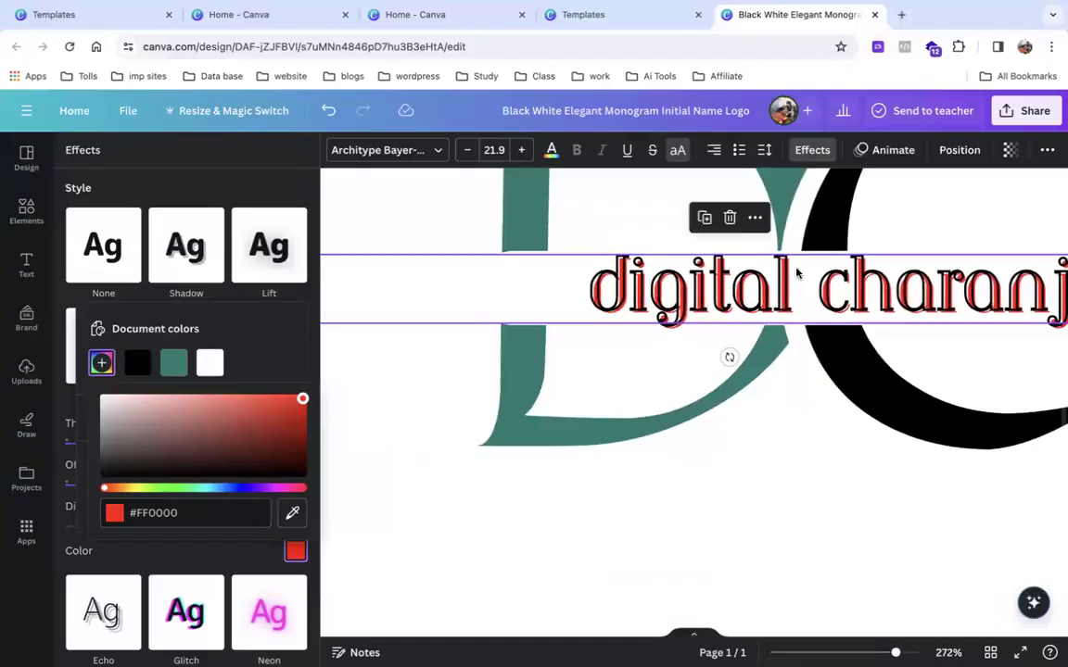
pyautogui.hscroll(3, 795, 271)
pyautogui.scroll(1, 796, 271)
pyautogui.hscroll(1, 795, 272)
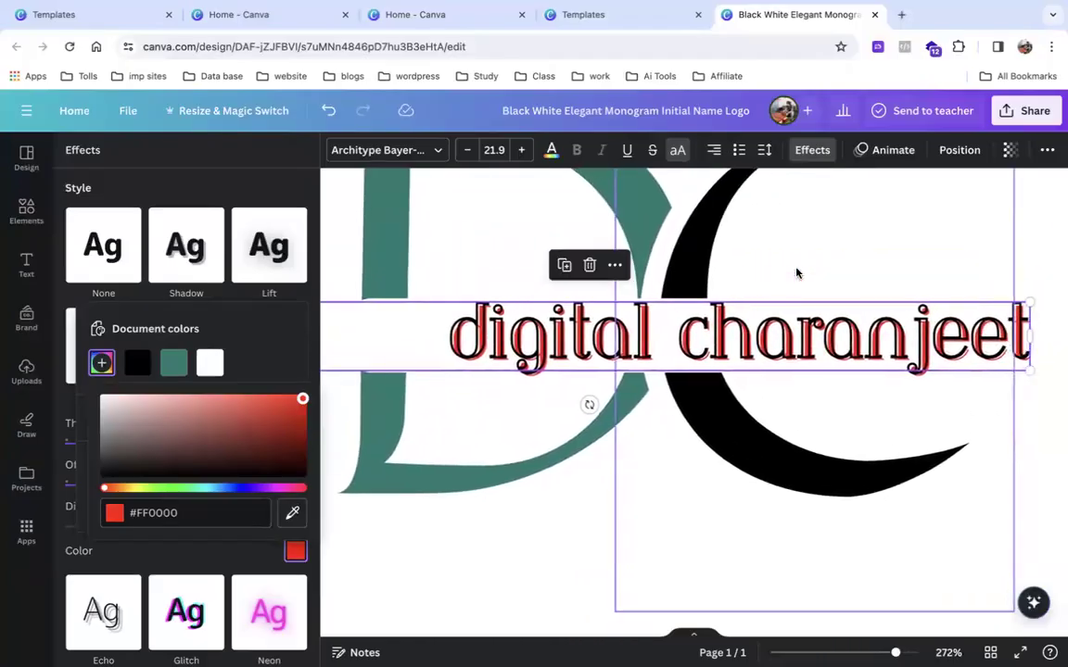
pyautogui.click(258, 328)
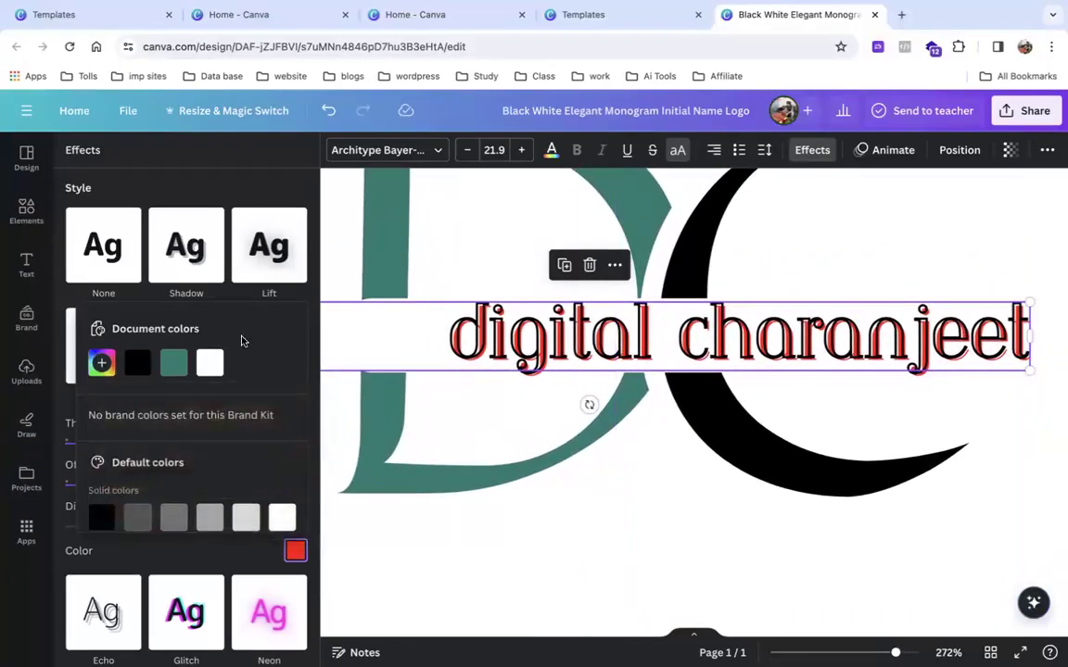
pyautogui.scroll(-3, 235, 373)
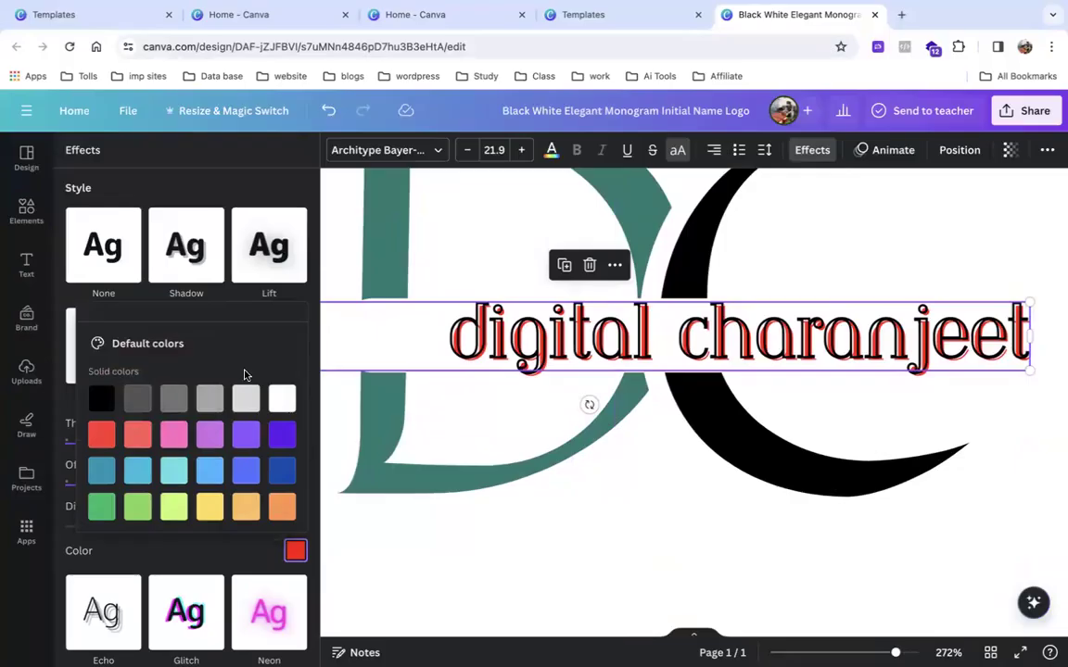
# Preview the Echo, Glitch and Neon effects on 'digital charanjeet'.
pyautogui.click(195, 176)
pyautogui.scroll(-5, 195, 176)
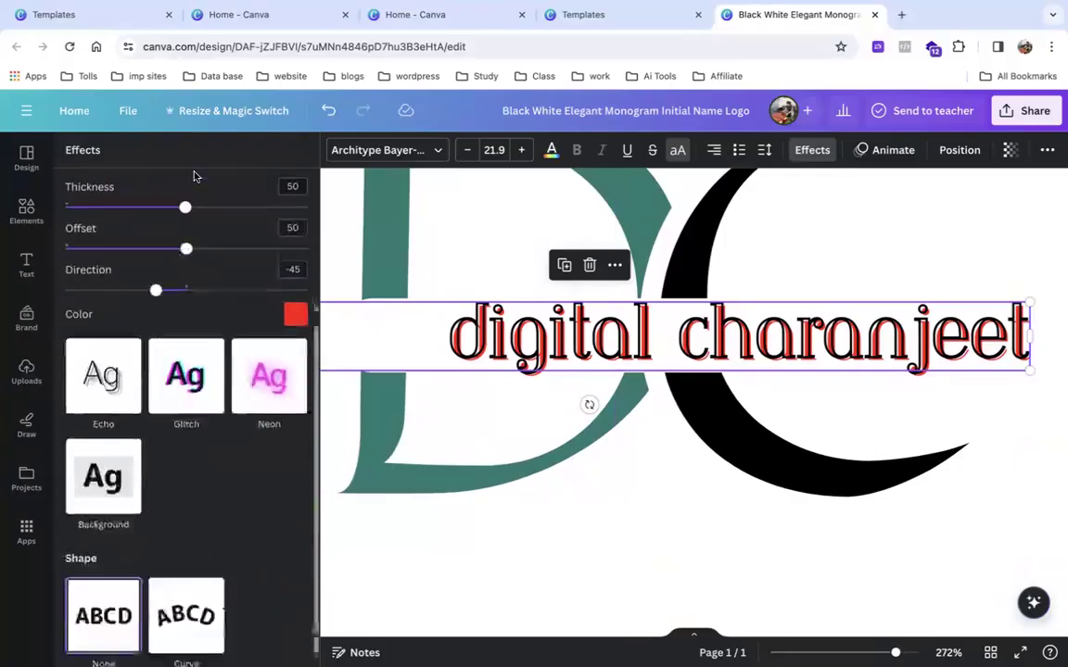
pyautogui.click(108, 359)
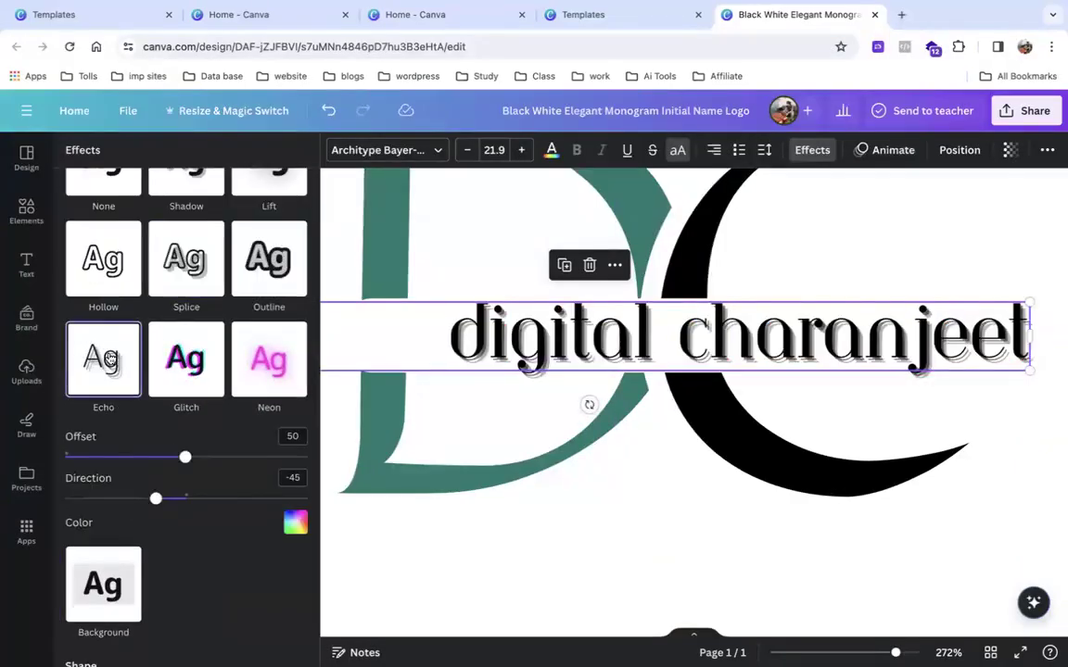
pyautogui.click(171, 369)
pyautogui.click(243, 368)
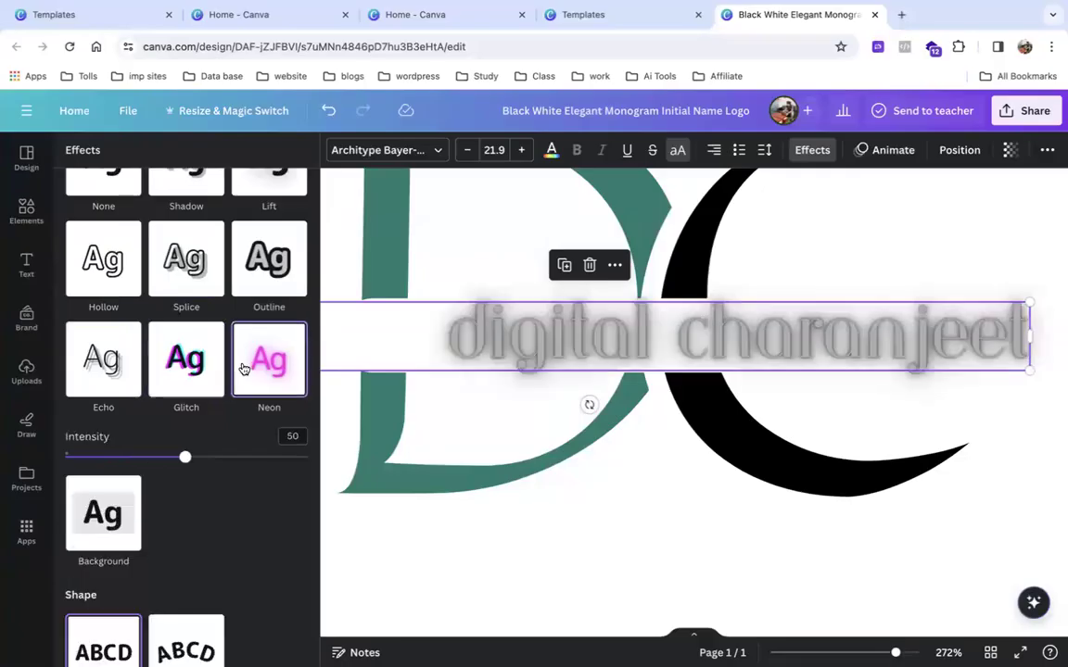
# Apply the yellow rounded Background effect and the Curve shape to the text.
pyautogui.scroll(-1, 237, 407)
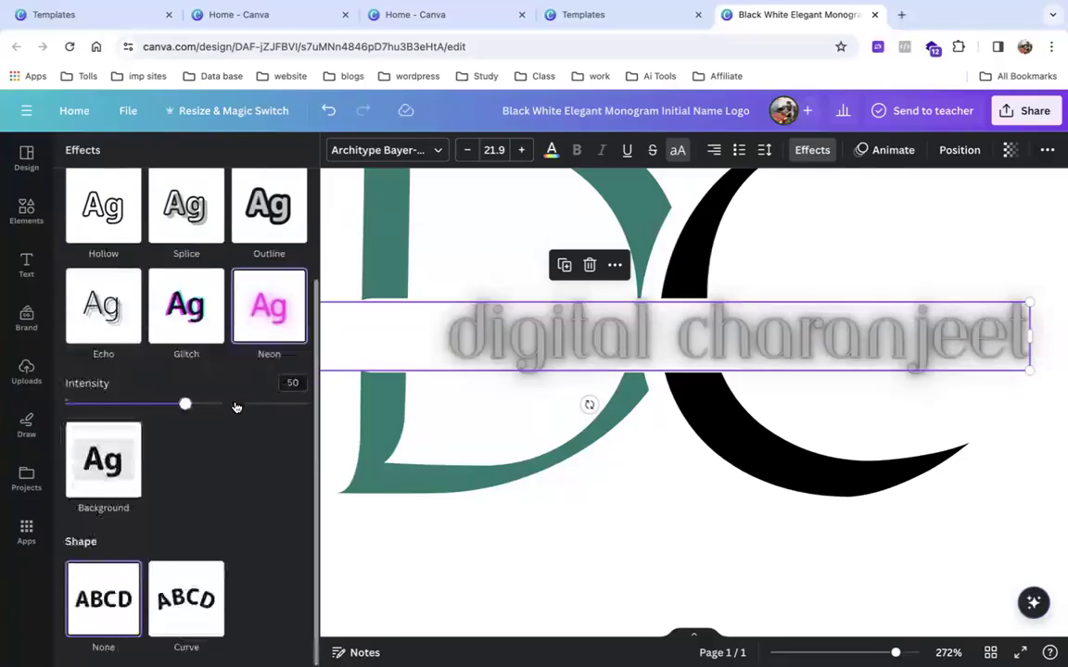
pyautogui.click(118, 466)
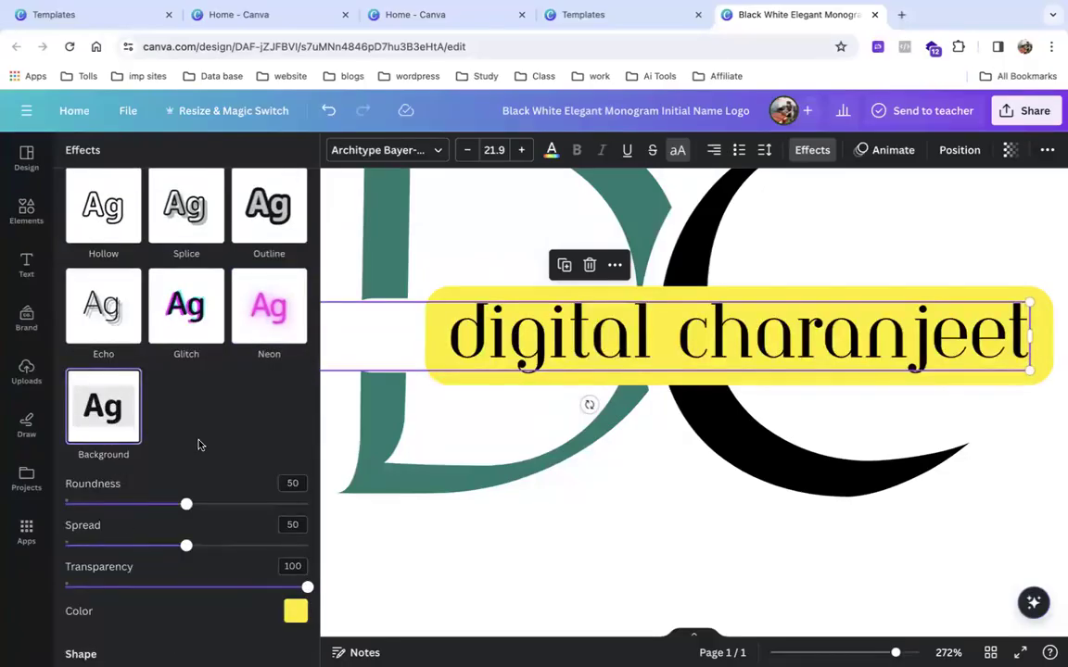
pyautogui.scroll(-1, 226, 440)
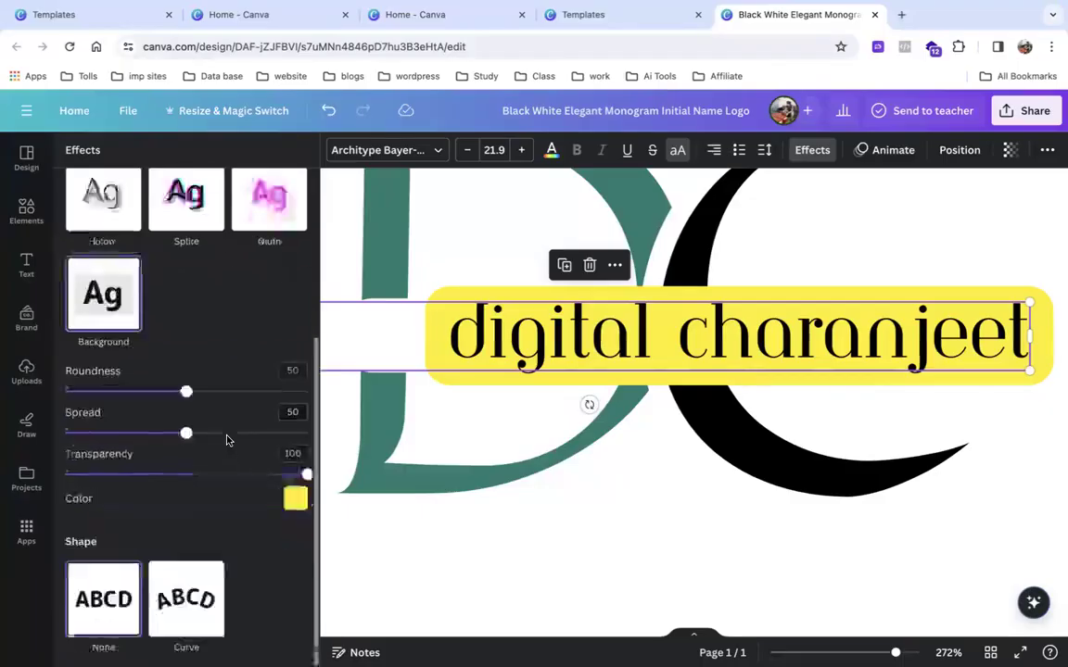
pyautogui.click(171, 572)
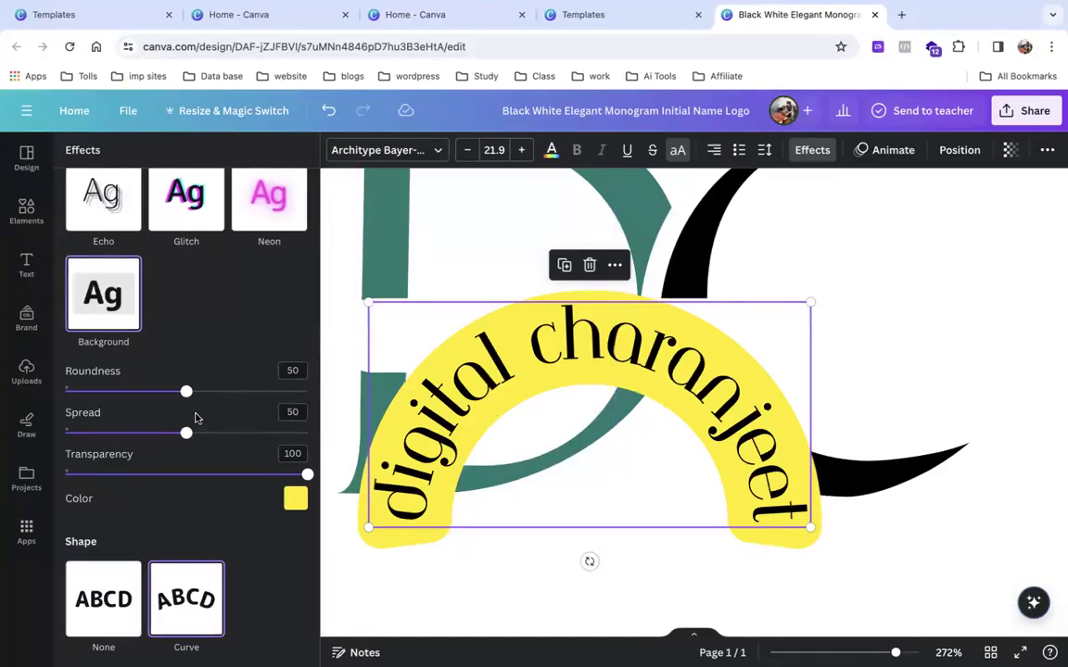
# Lower the background's roundness and spread, set transparency to 94, and raise the curve to 100.
pyautogui.moveTo(187, 391); pyautogui.dragTo(125, 395)
pyautogui.moveTo(172, 426); pyautogui.dragTo(135, 433)
pyautogui.moveTo(286, 478)
pyautogui.mouseDown()
pyautogui.moveTo(175, 475)
pyautogui.moveTo(309, 475)
pyautogui.moveTo(81, 475)
pyautogui.moveTo(292, 475)
pyautogui.mouseUp()
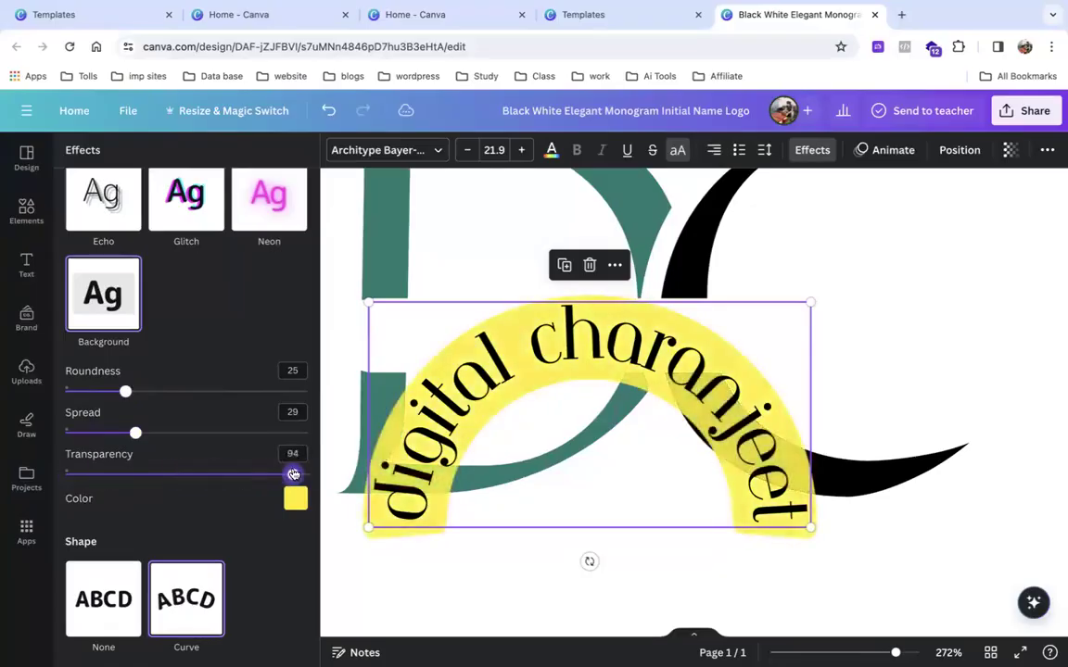
pyautogui.scroll(-1, 194, 568)
pyautogui.moveTo(266, 649); pyautogui.dragTo(453, 624)
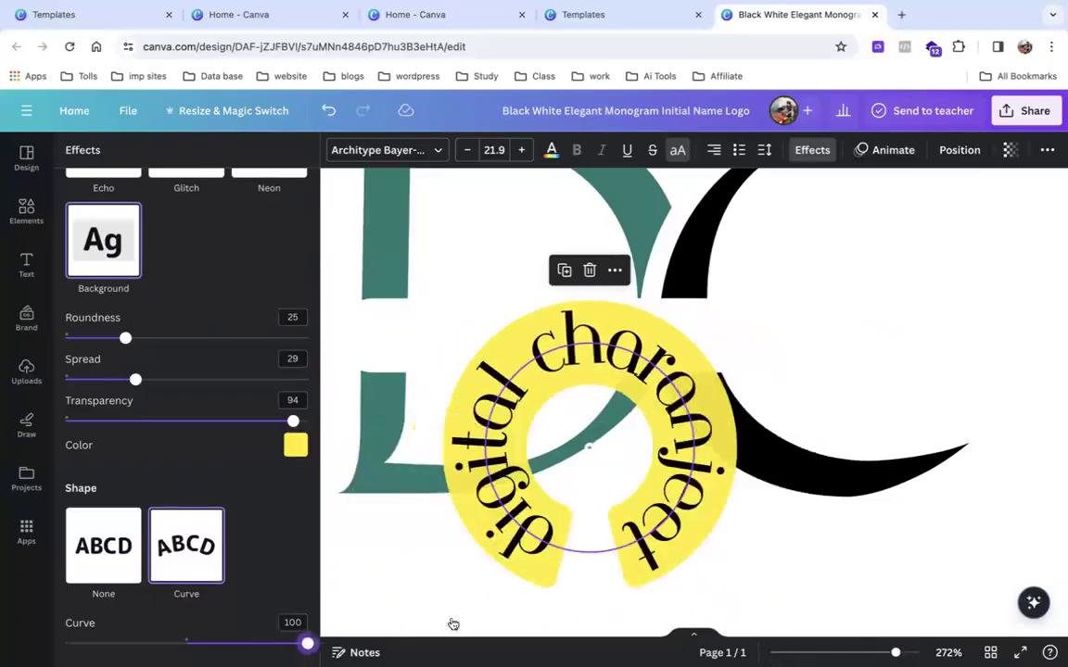
# Undo the curve and background effects so 'digital charanjeet' is a plain straight line again.
pyautogui.click(1026, 460)
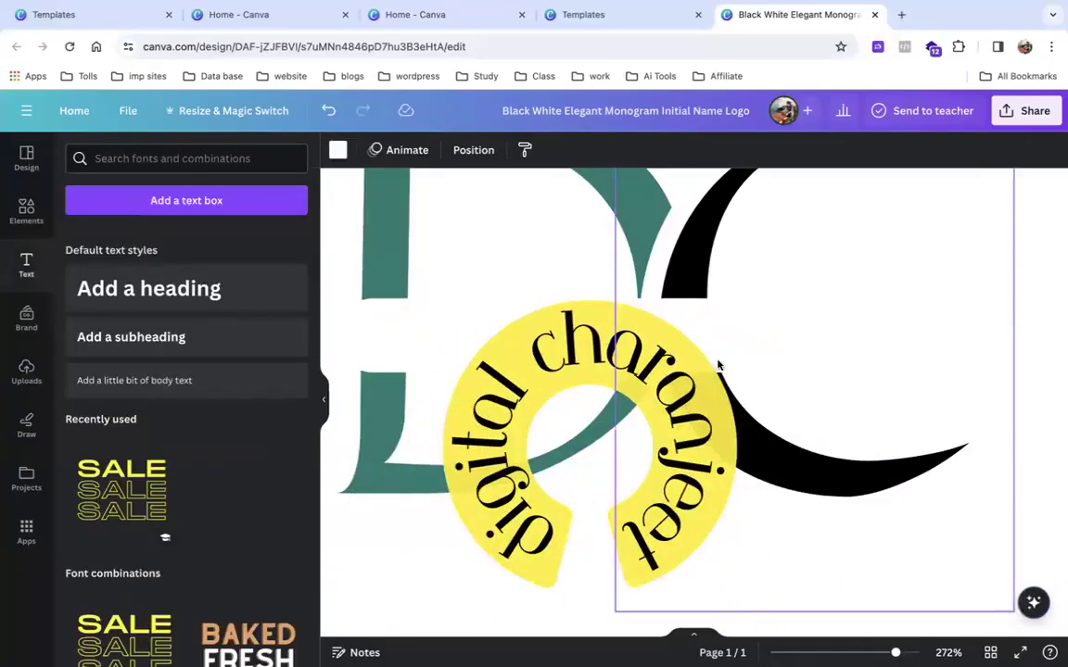
pyautogui.press('super+z')
pyautogui.press('super+z')
pyautogui.press('super+z')
pyautogui.press('super+z')
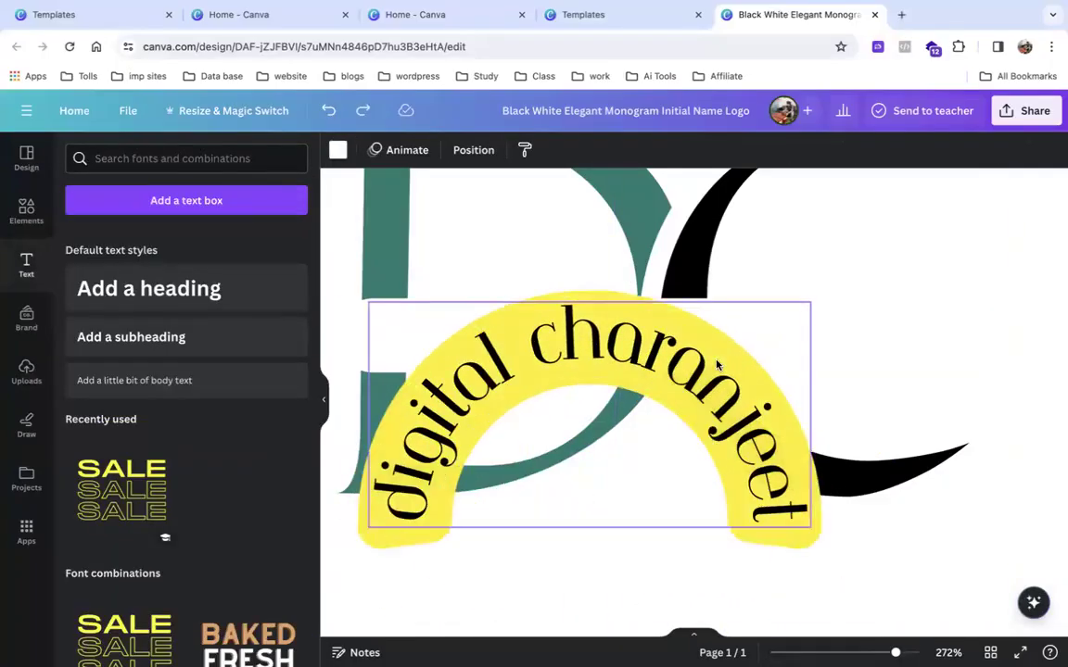
pyautogui.press('super+z')
pyautogui.press('super+z')
pyautogui.press('super+z')
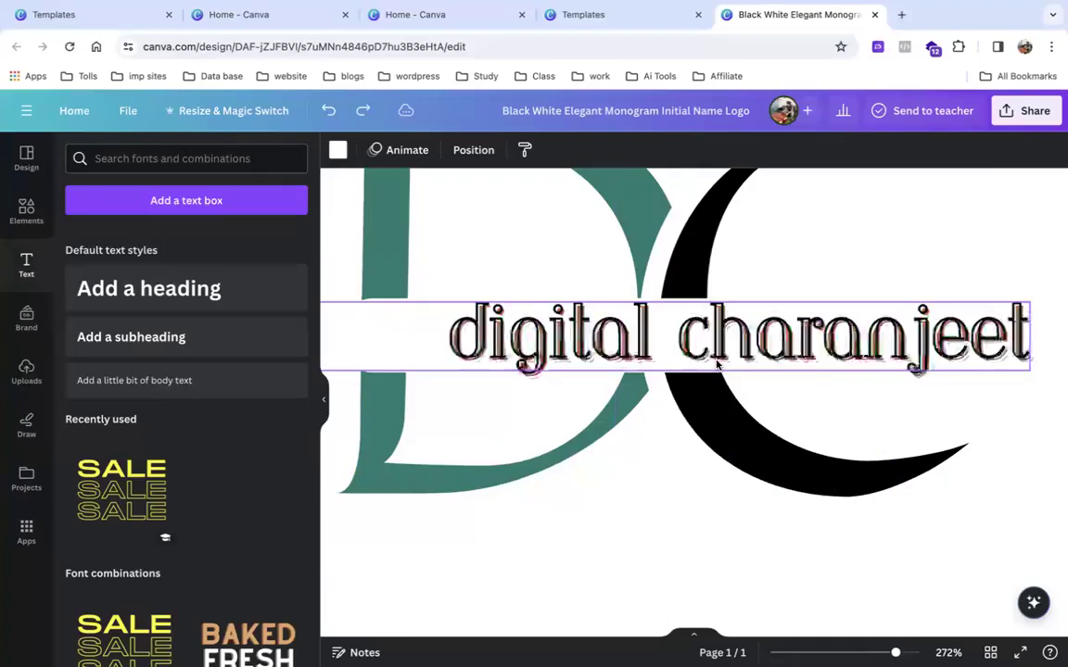
pyautogui.press('super+z')
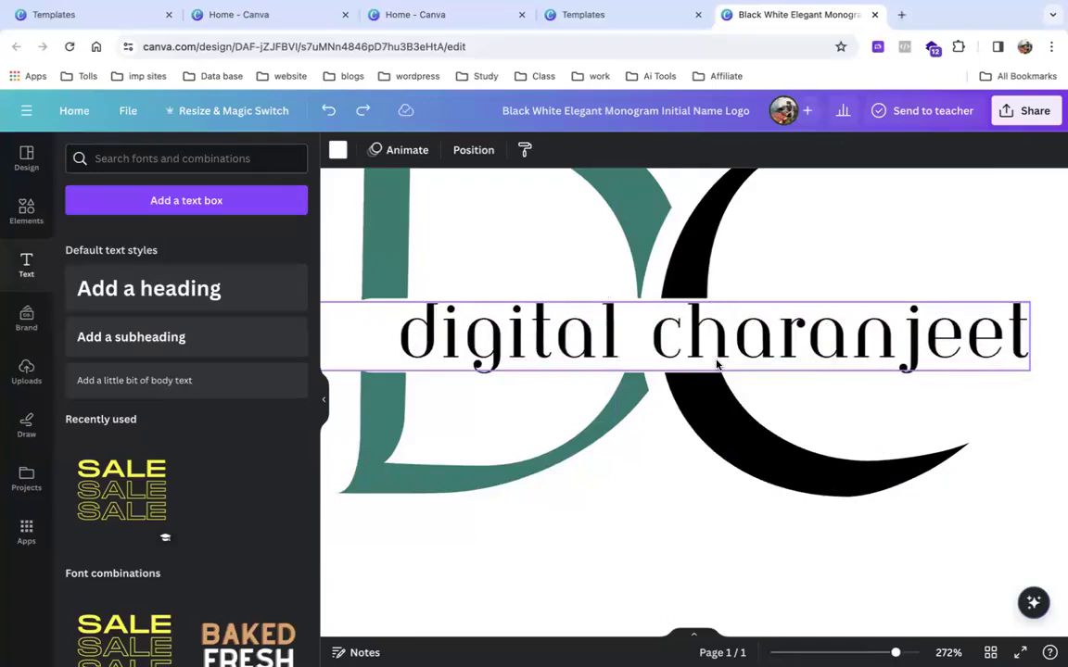
pyautogui.scroll(-10, 716, 364)
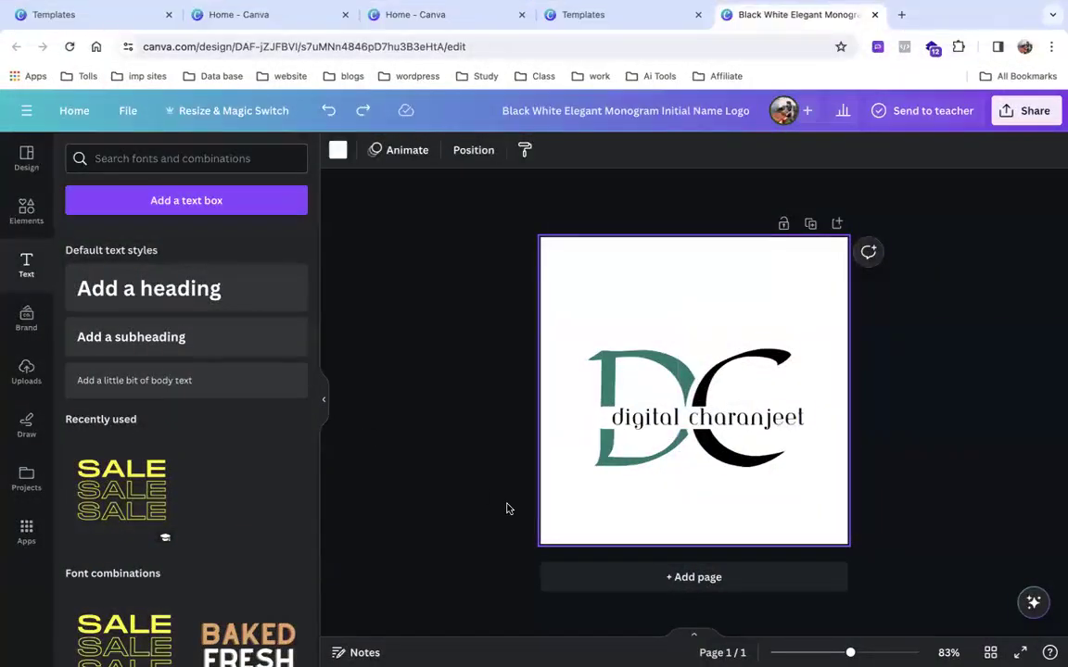
pyautogui.scroll(-5, 506, 509)
pyautogui.scroll(1, 506, 509)
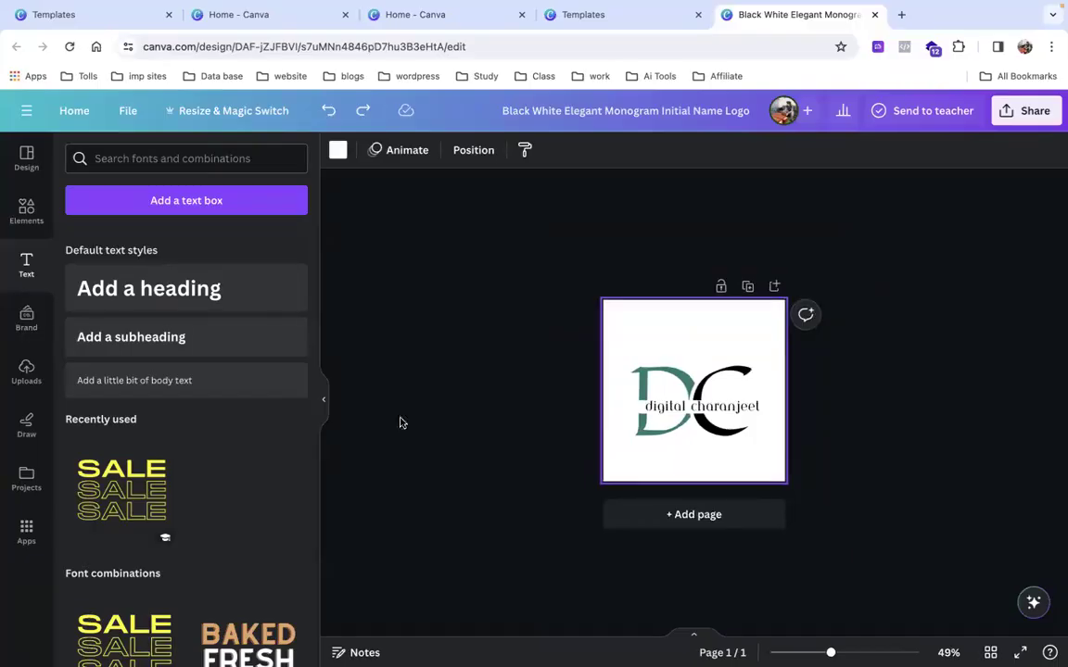
# Go back to the Canva home page and reopen the Black White Elegant Monogram logo from Recent designs.
pyautogui.click(78, 110)
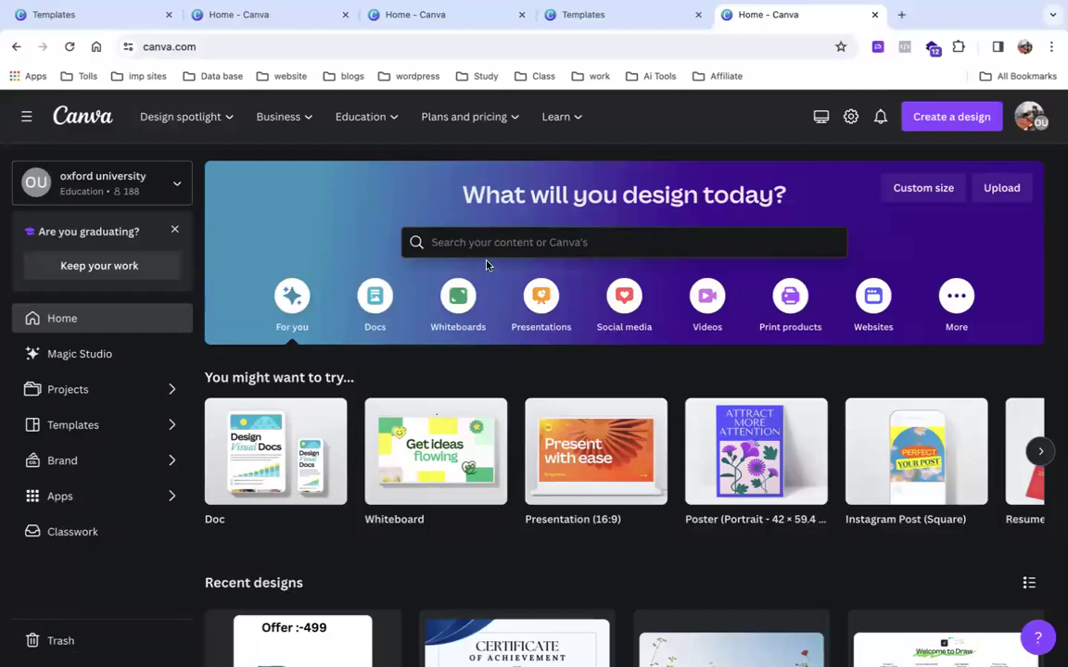
pyautogui.scroll(-3, 389, 370)
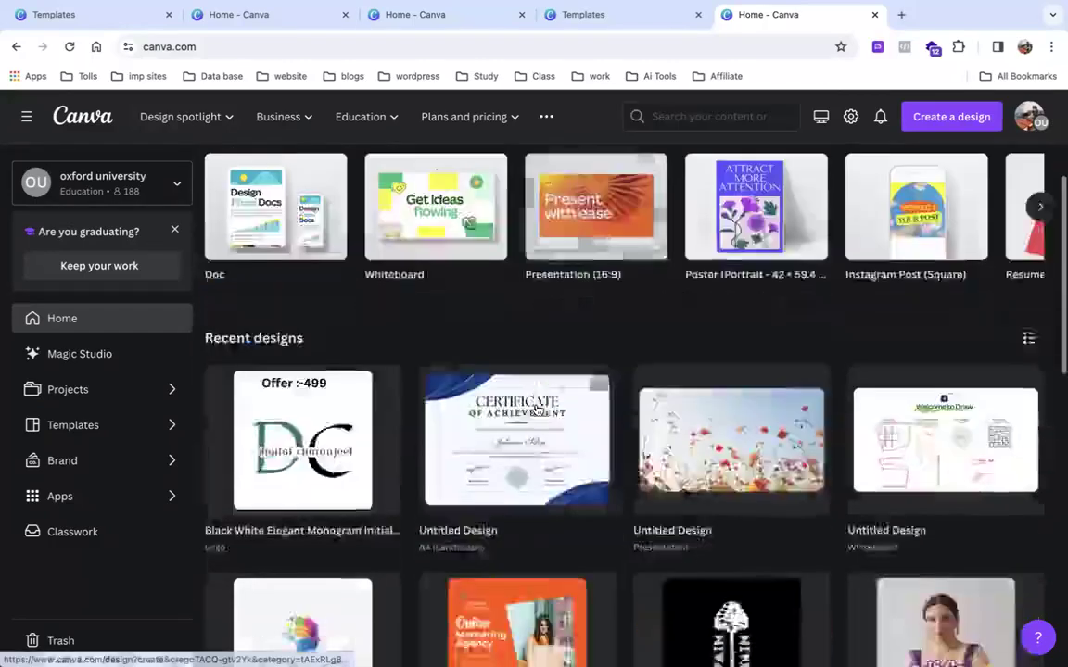
pyautogui.click(291, 456)
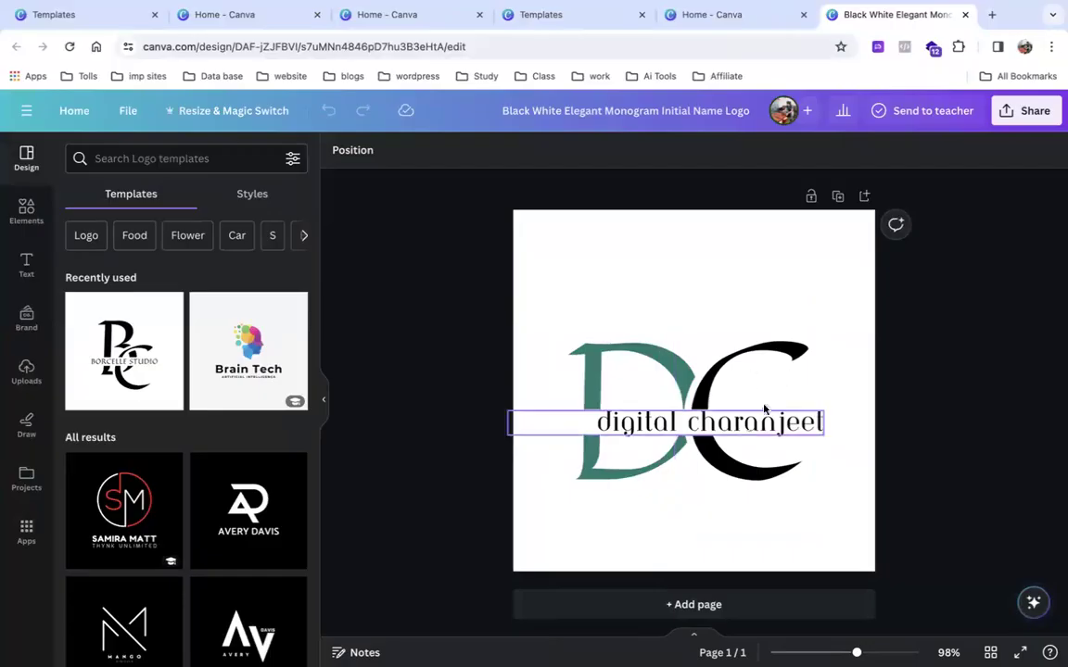
# Nudge the brand-name text slightly left, then set the logo download to JPG at quality 100.
pyautogui.click(696, 423)
pyautogui.moveTo(696, 423); pyautogui.dragTo(680, 424)
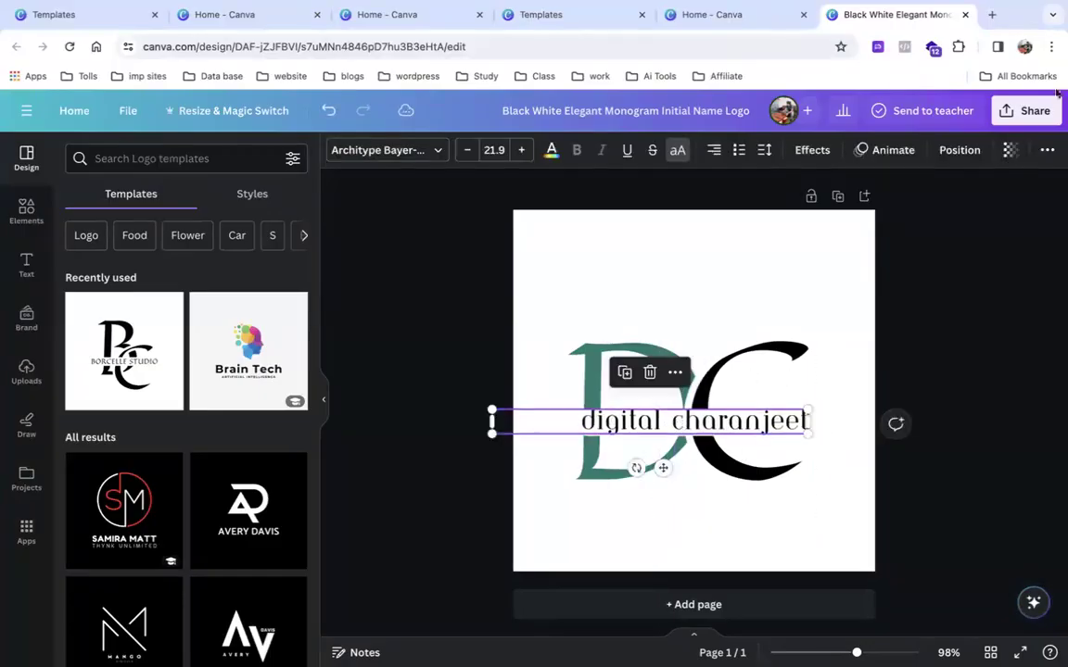
pyautogui.click(1029, 112)
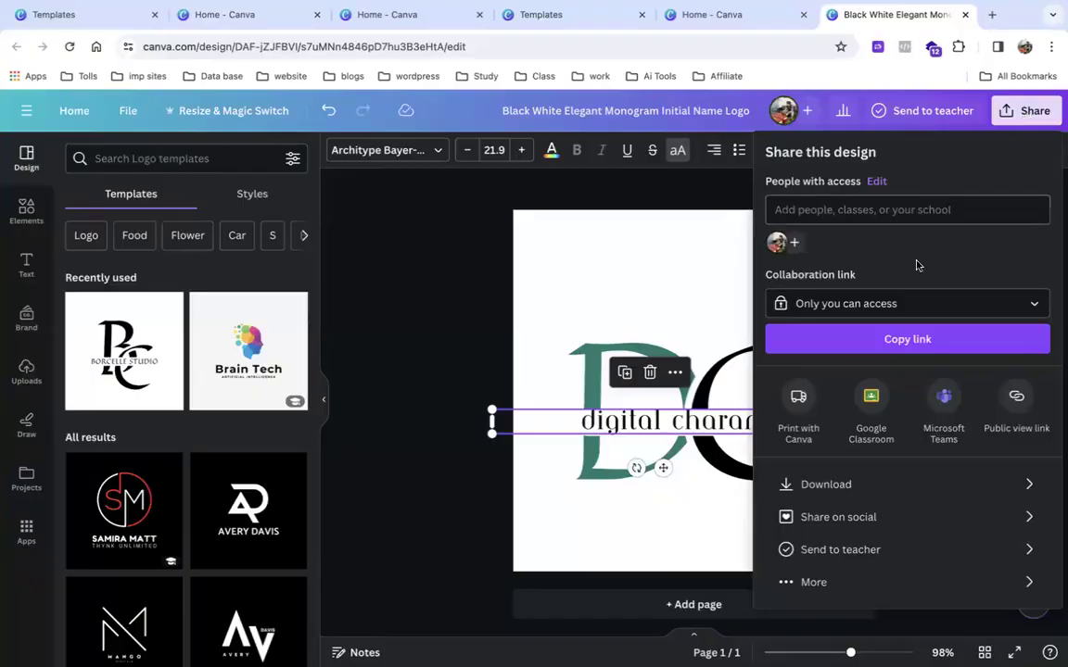
pyautogui.click(822, 499)
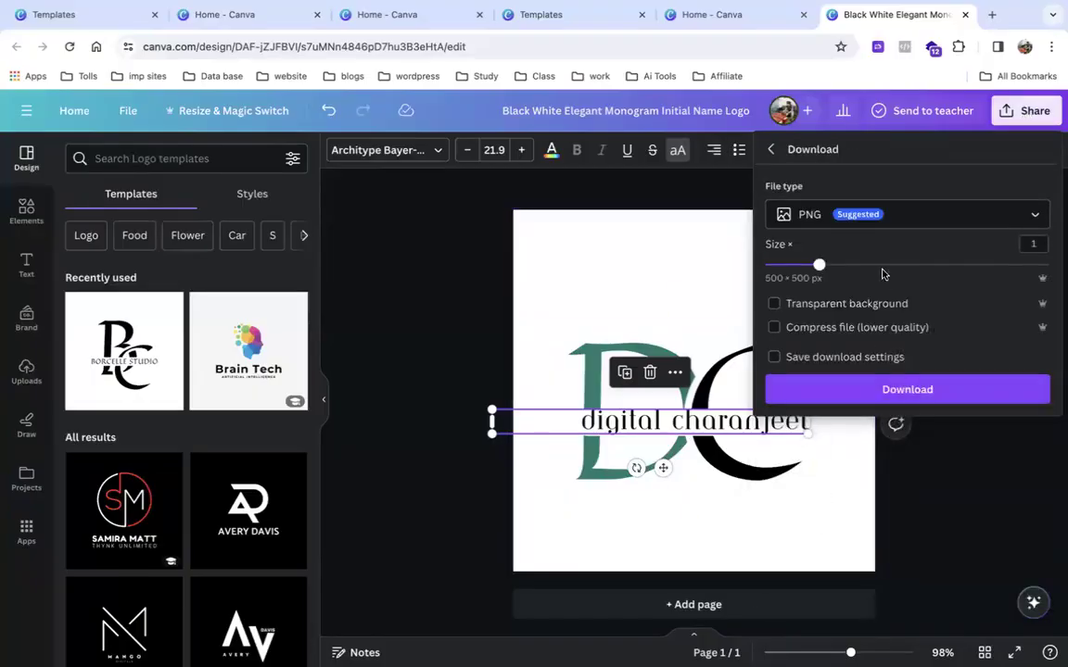
pyautogui.click(867, 216)
pyautogui.click(839, 259)
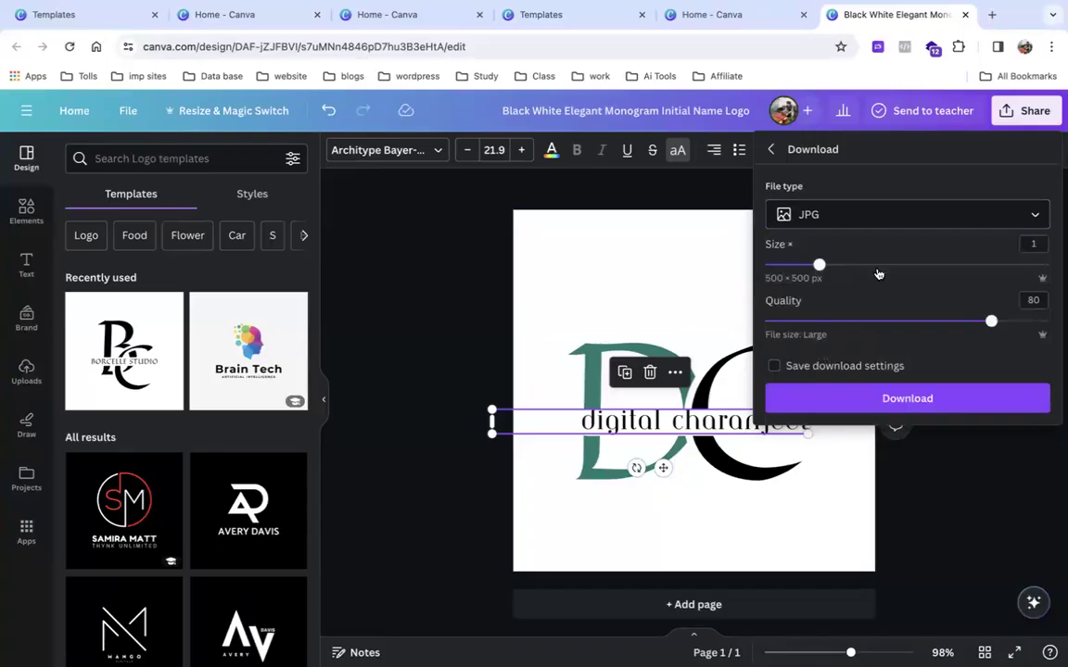
pyautogui.moveTo(984, 331); pyautogui.dragTo(1048, 320)
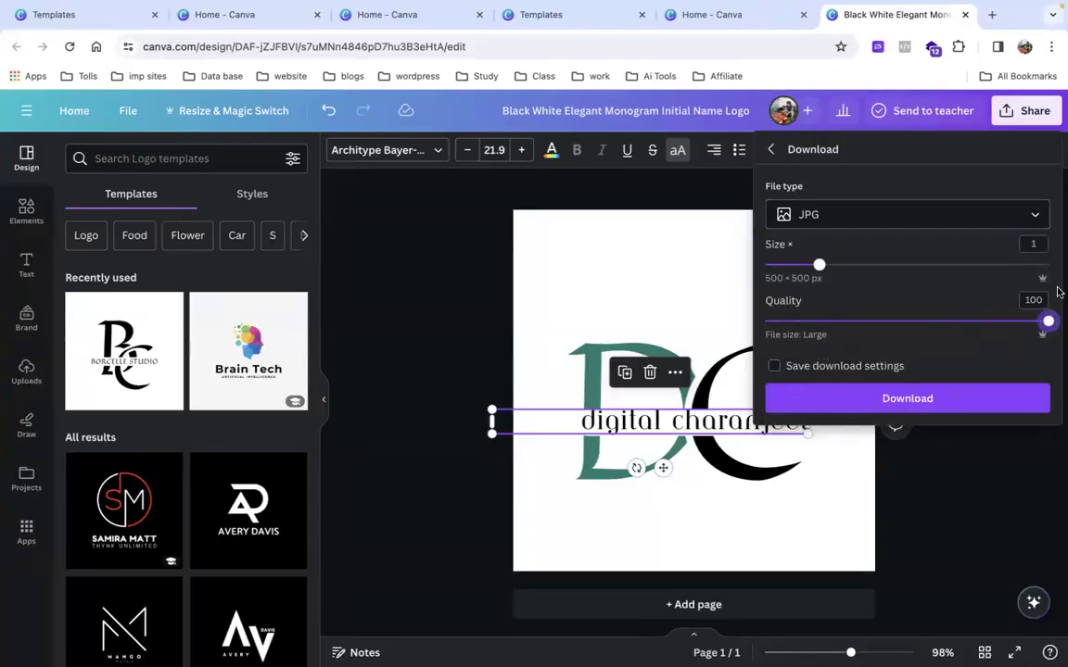
# Download the logo JPG into the Salon folder and open the finished file.
pyautogui.click(851, 398)
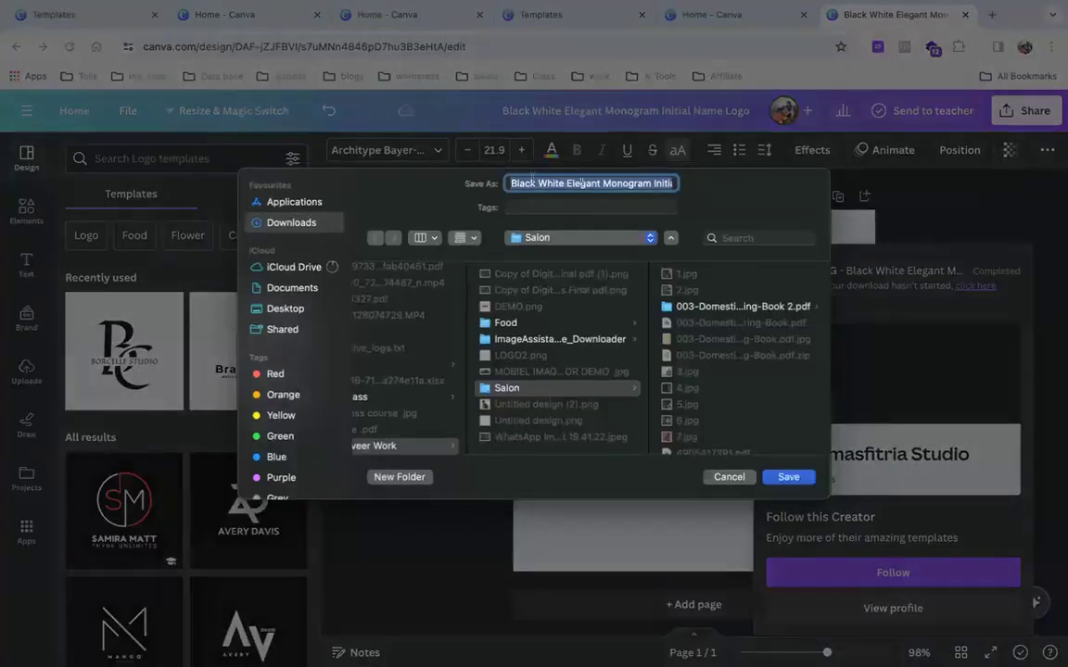
pyautogui.click(786, 476)
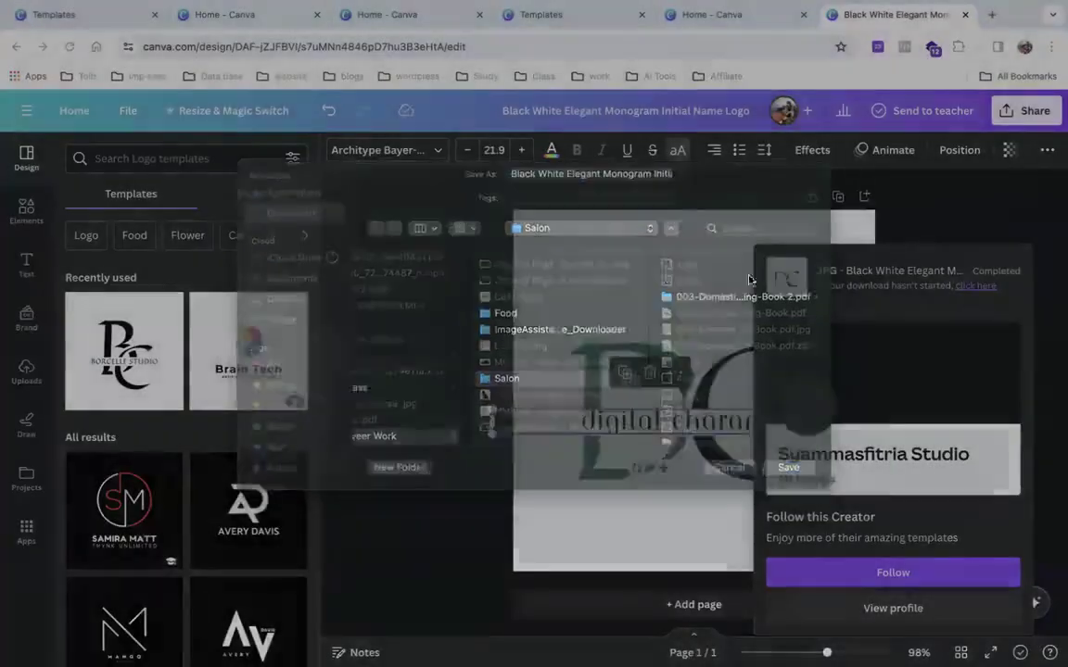
pyautogui.click(788, 95)
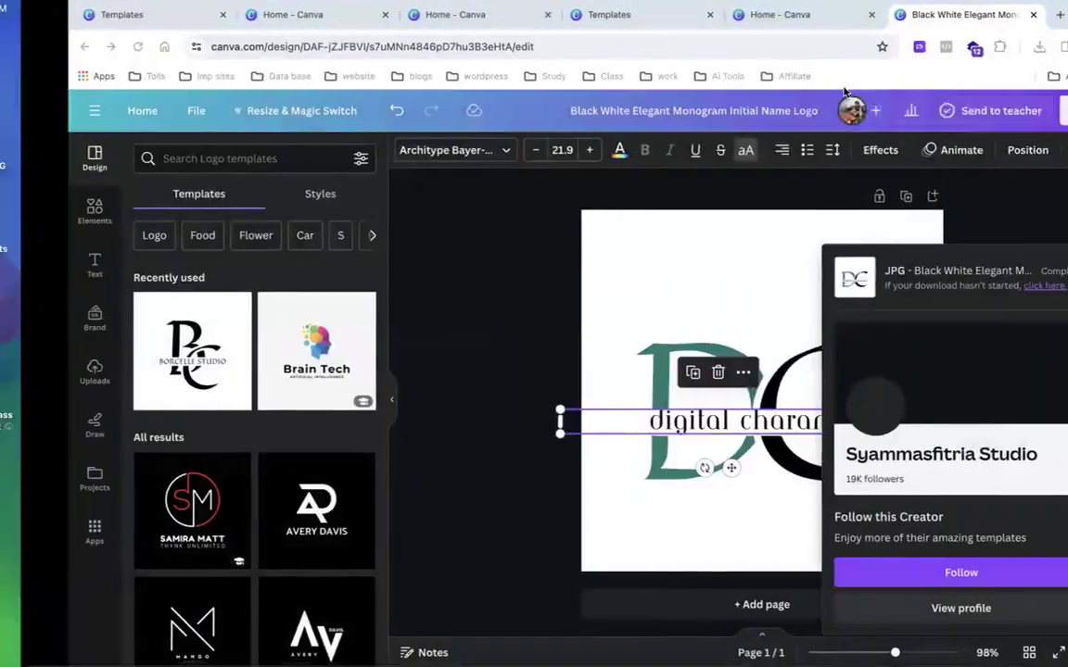
# Zoom in and back out on the DC logo JPG in Preview, then close it.
pyautogui.scroll(5, 226, 186)
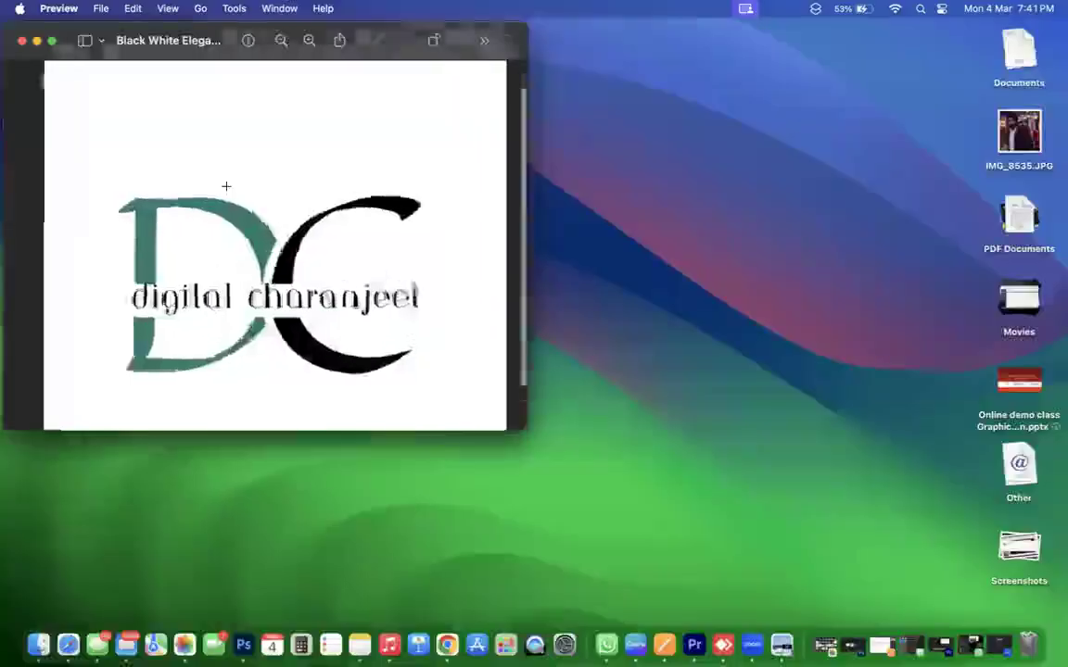
pyautogui.scroll(-3, 226, 186)
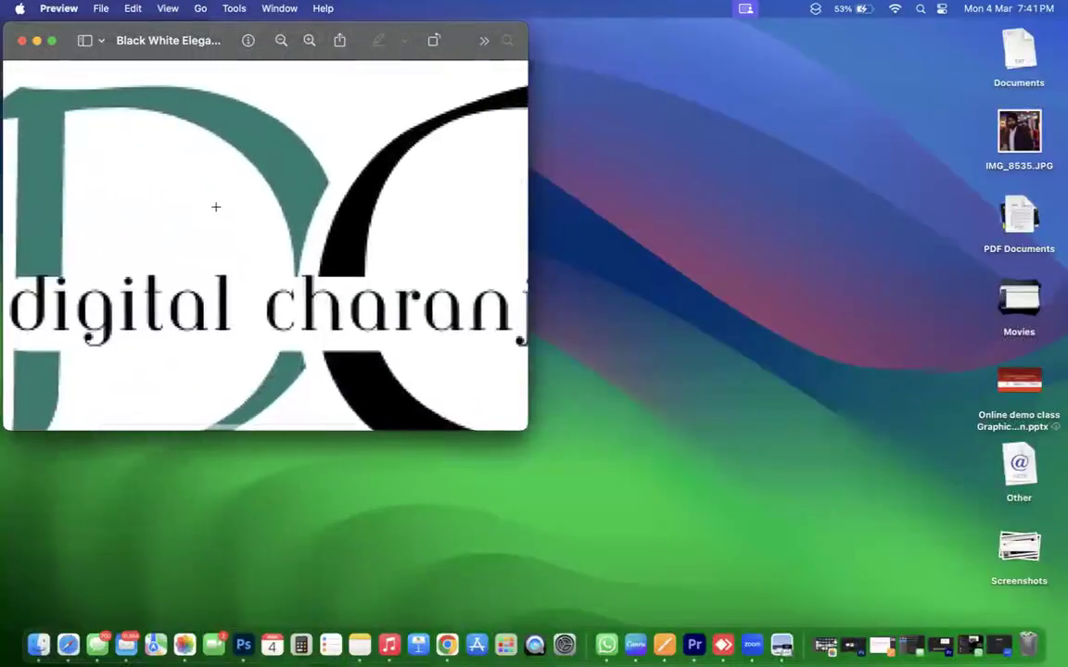
pyautogui.scroll(-5, 198, 224)
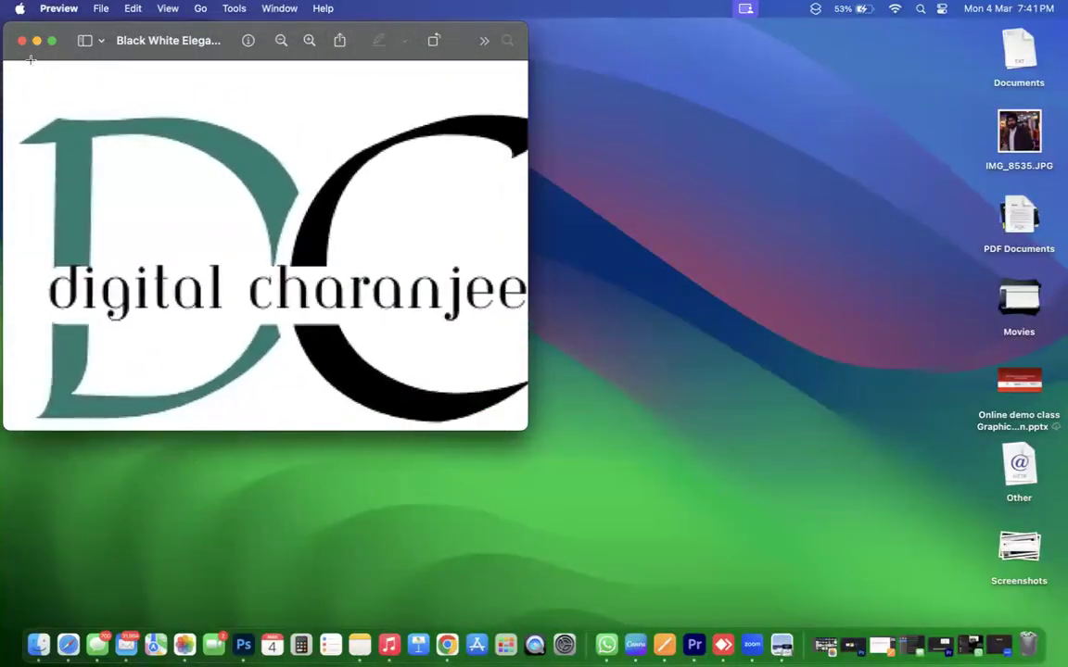
pyautogui.click(23, 41)
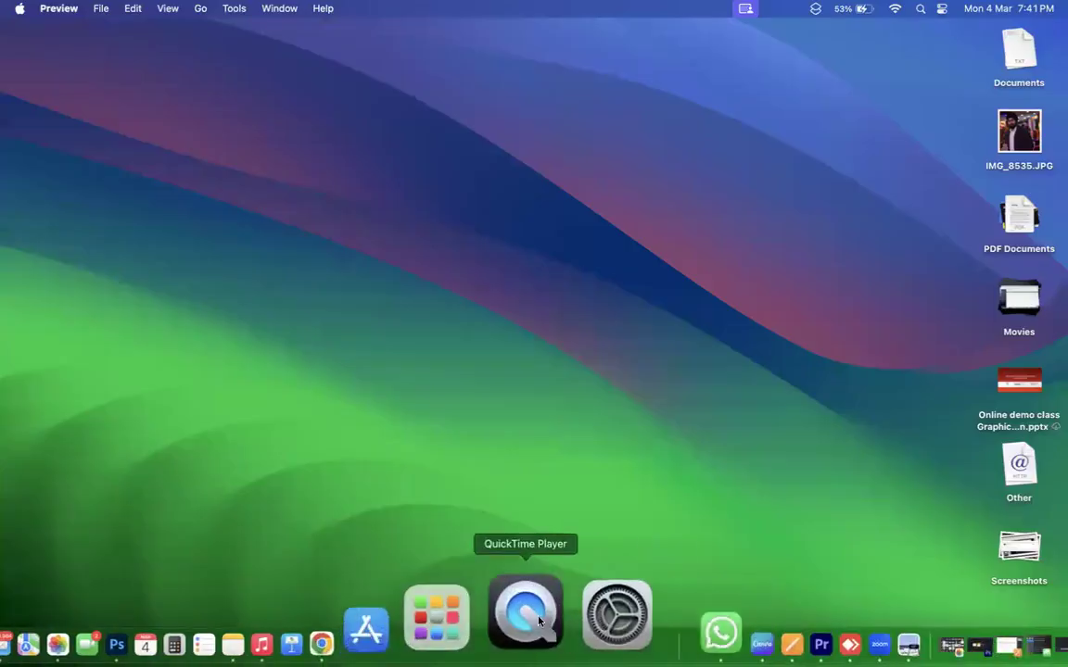
# Trash the downloaded logo JPG from the Salon folder and return to the Canva editor.
pyautogui.click(454, 607)
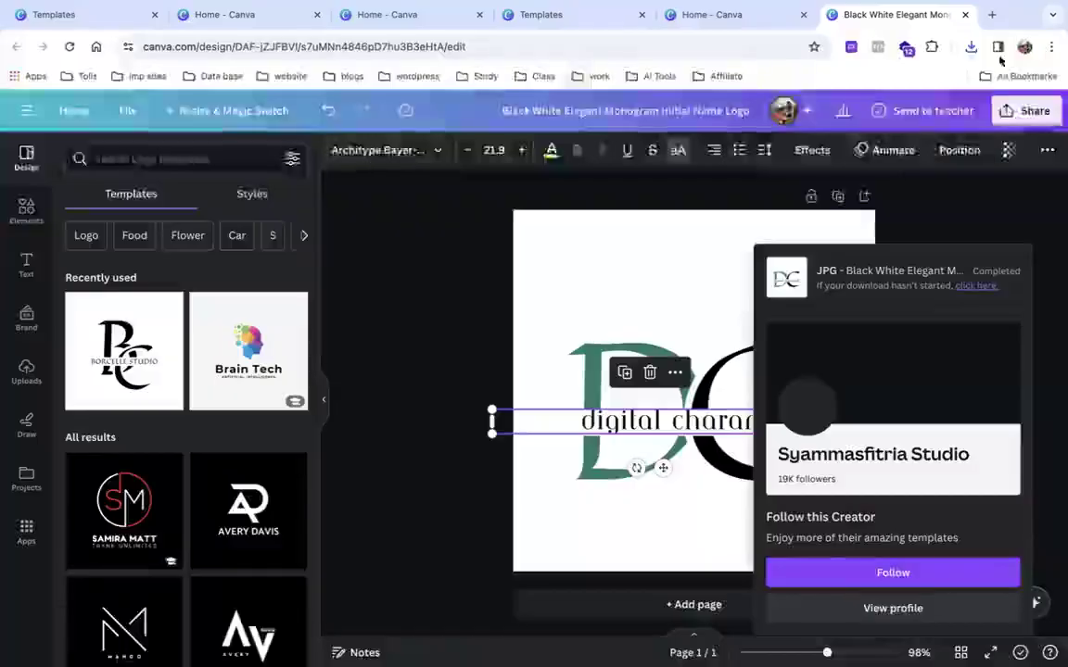
pyautogui.click(971, 46)
pyautogui.click(931, 110)
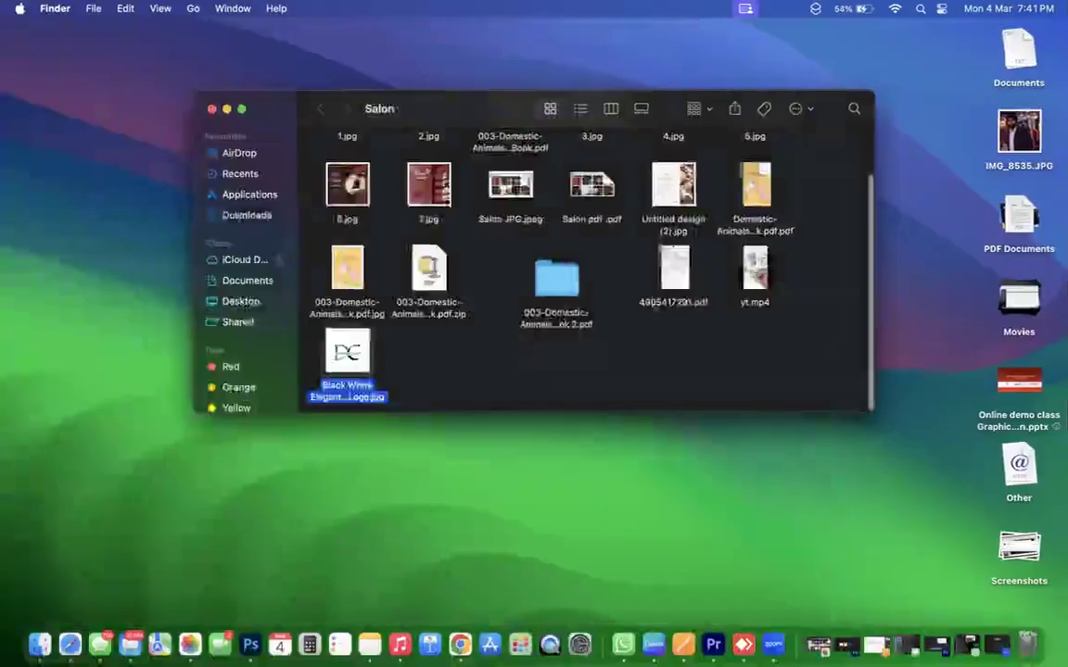
pyautogui.moveTo(347, 357); pyautogui.dragTo(1028, 638)
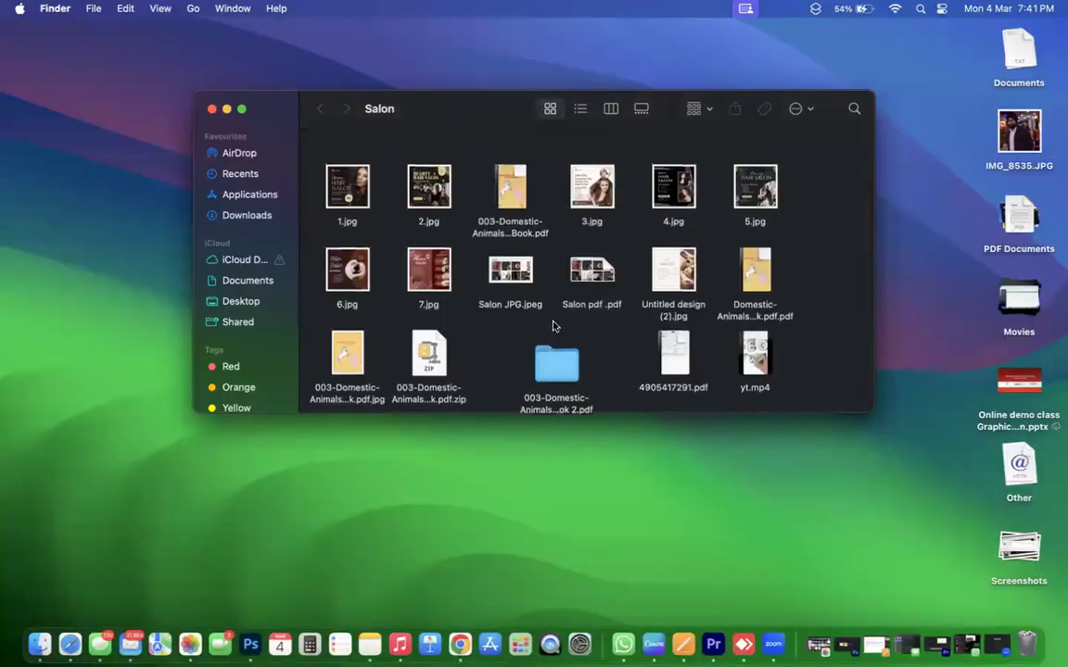
pyautogui.click(211, 109)
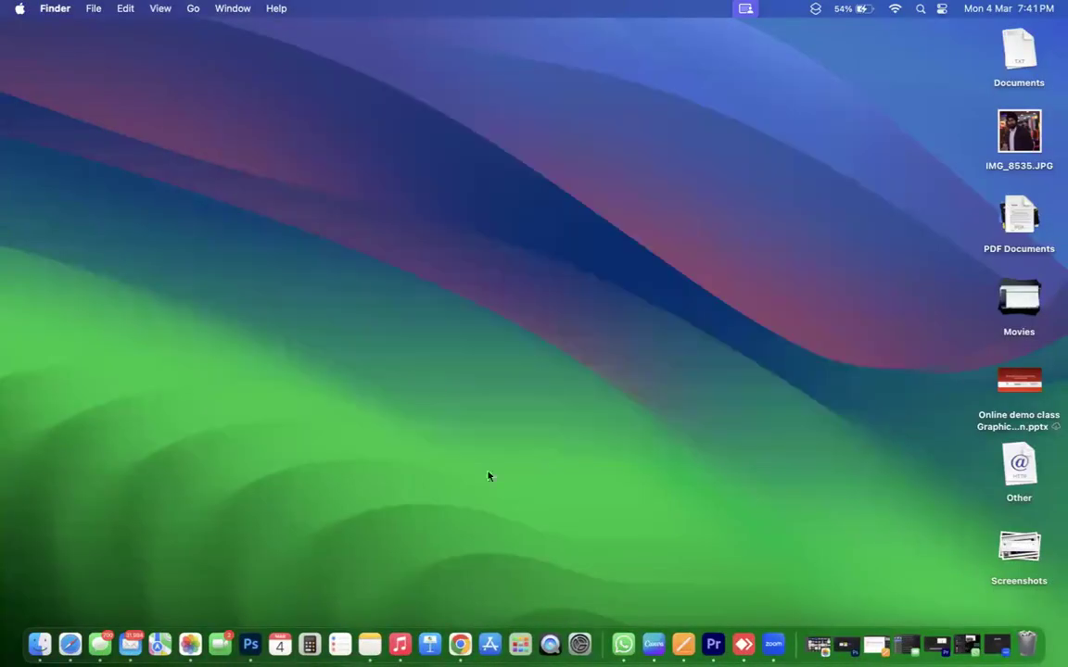
pyautogui.click(453, 615)
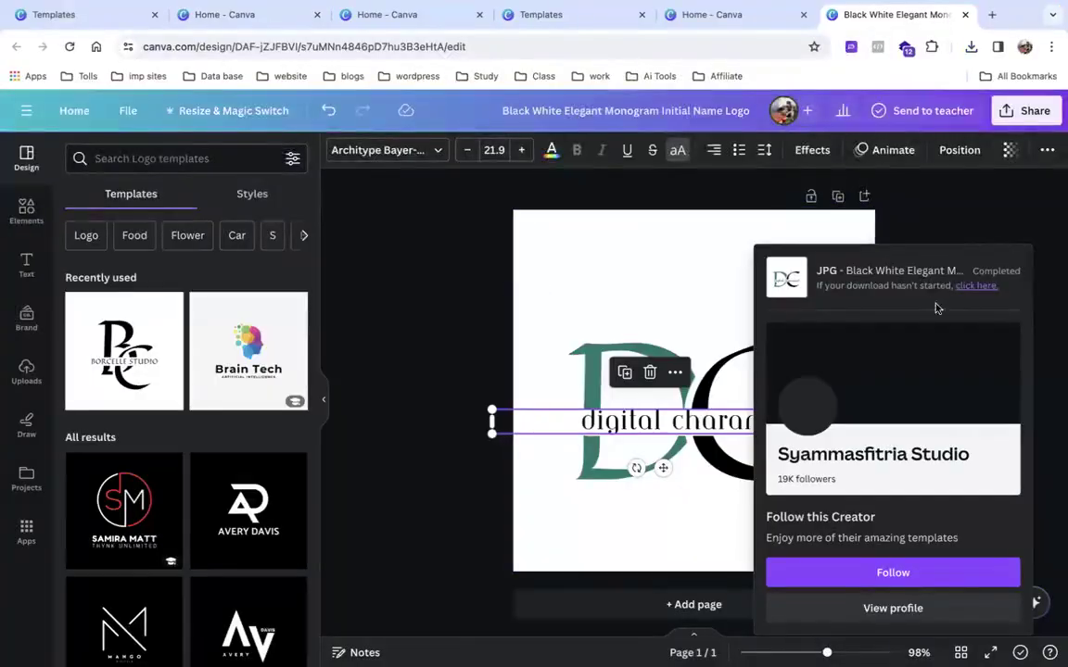
pyautogui.click(941, 212)
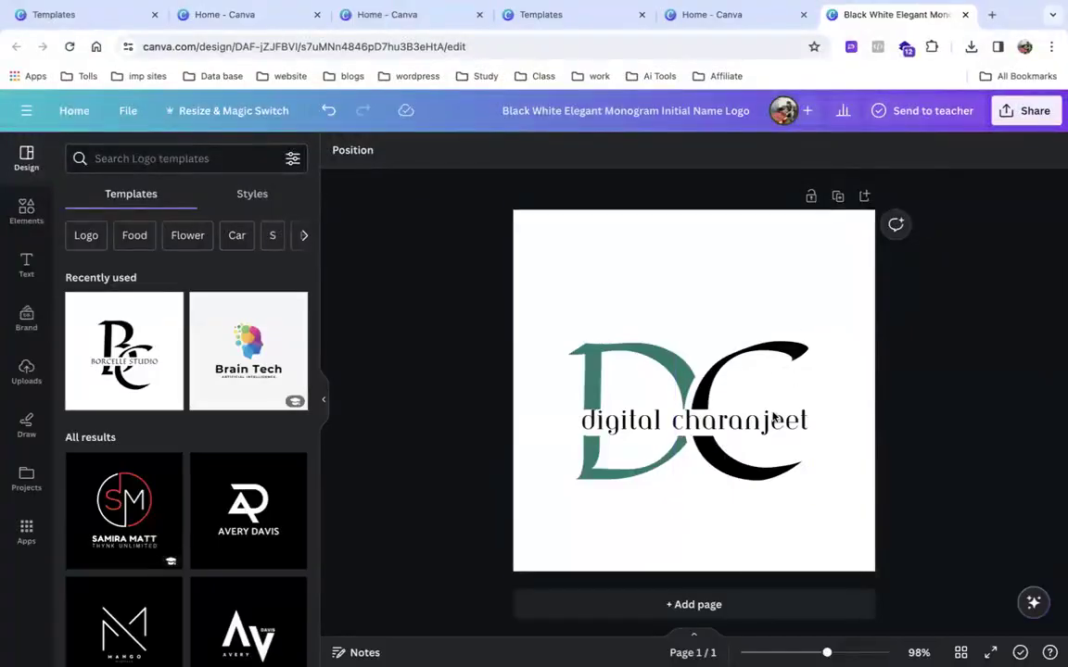
# Open the Share panel and look at Print with Canva before going back.
pyautogui.click(1023, 112)
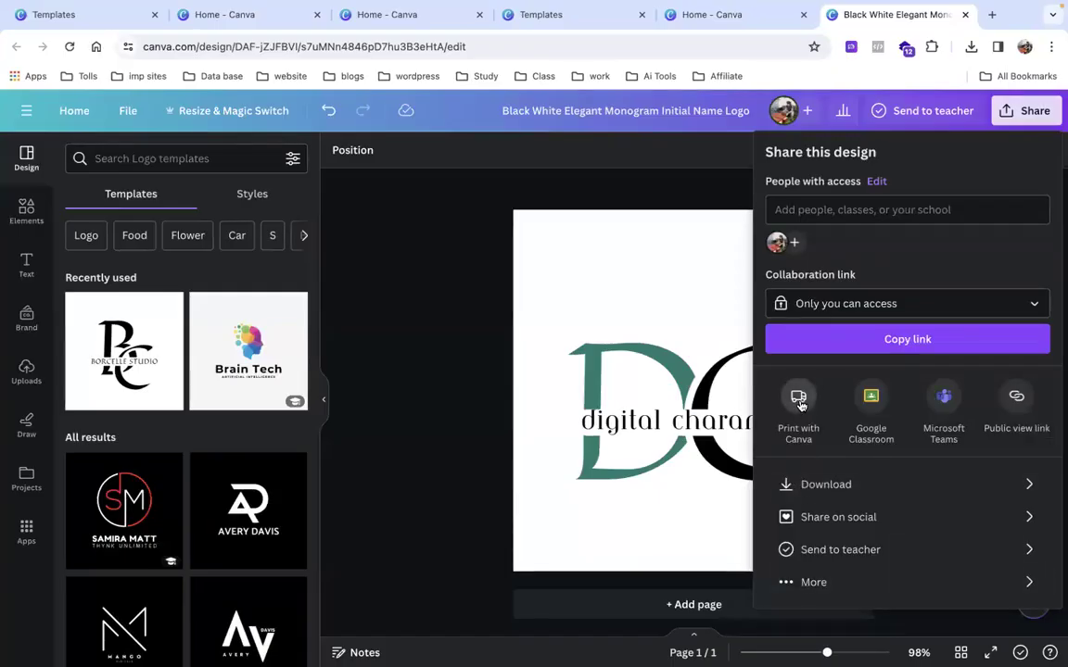
pyautogui.click(799, 401)
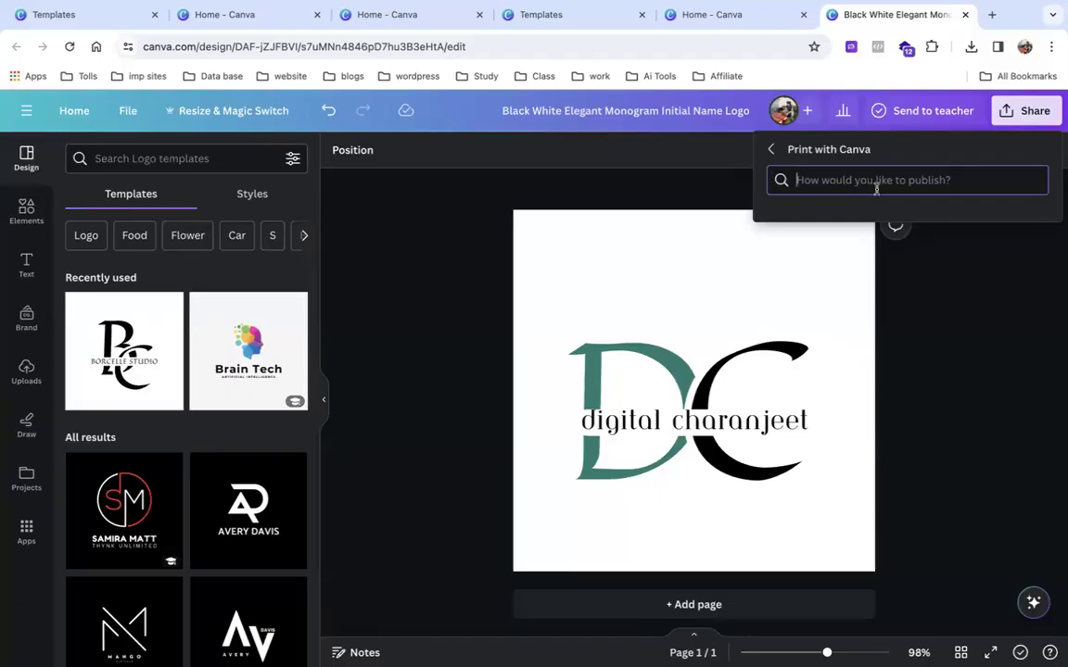
pyautogui.click(774, 151)
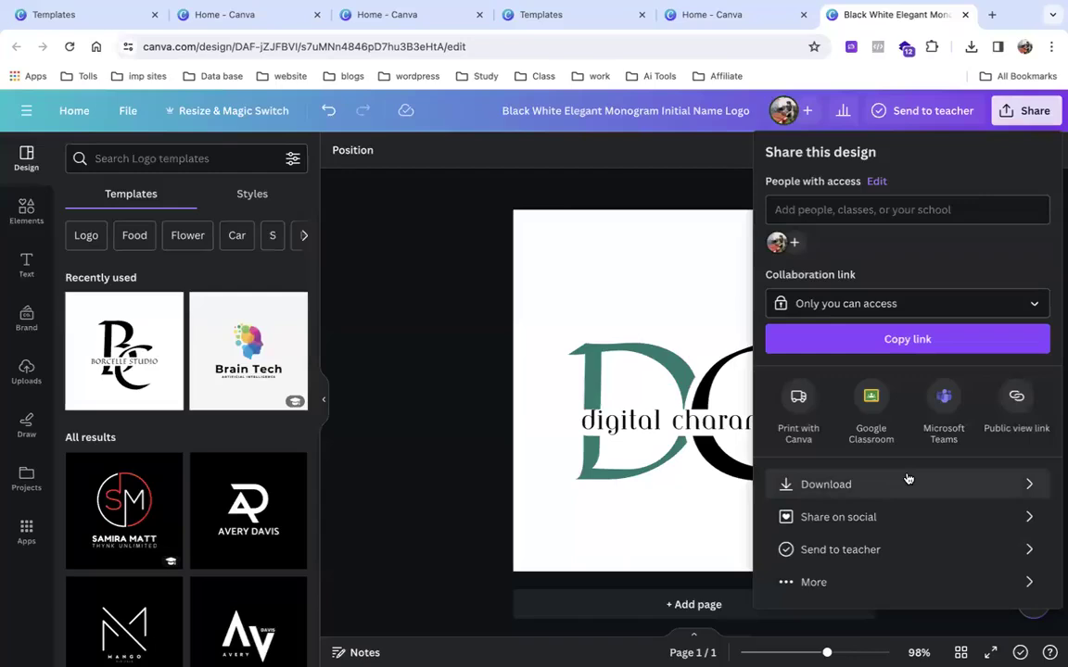
# Expand and scroll through the full list of sharing and publishing options.
pyautogui.click(863, 582)
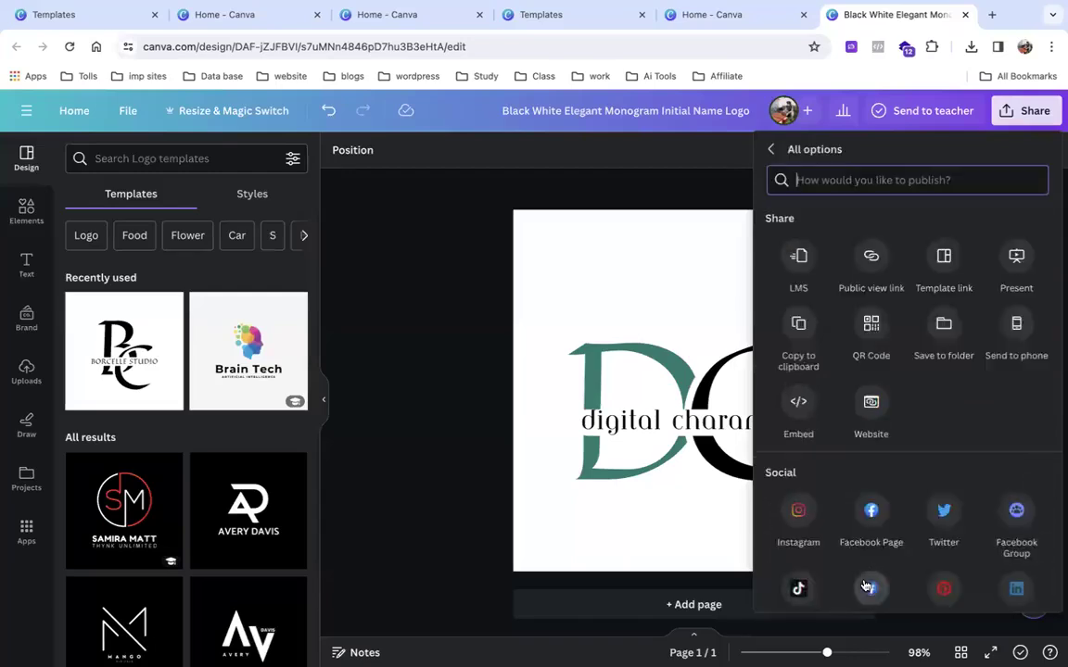
pyautogui.scroll(-3, 864, 584)
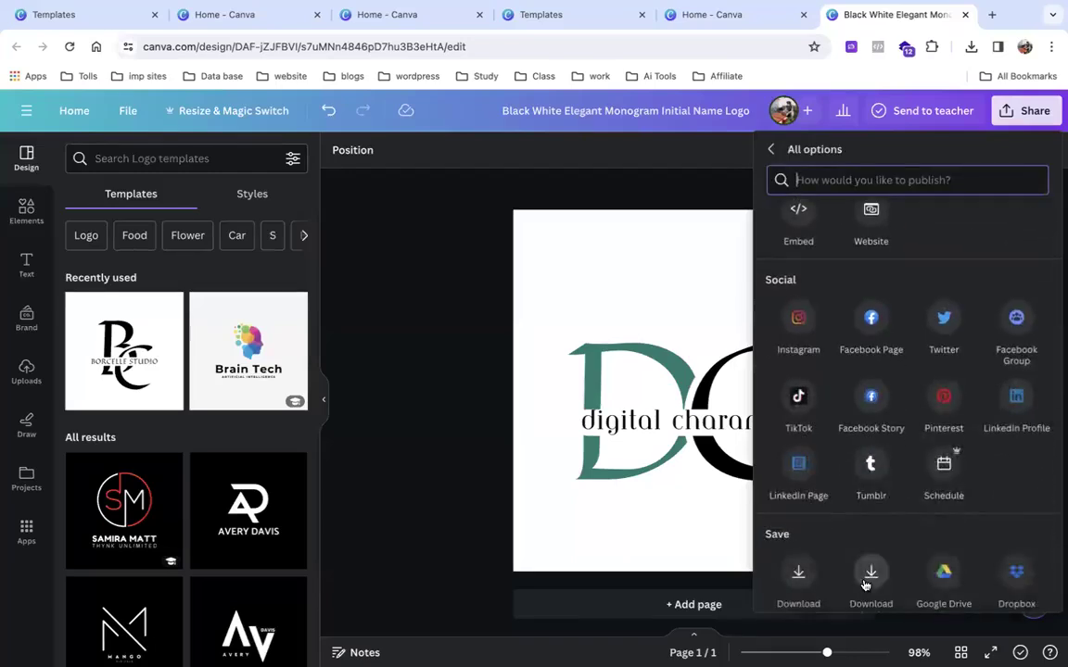
pyautogui.scroll(-3, 864, 584)
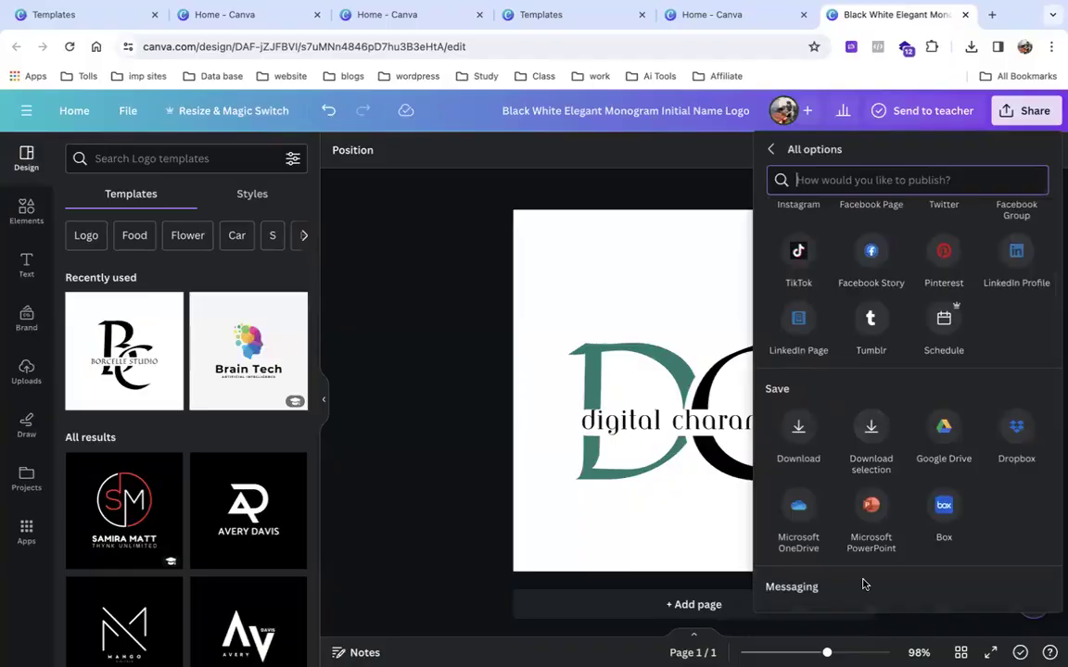
pyautogui.scroll(-5, 863, 582)
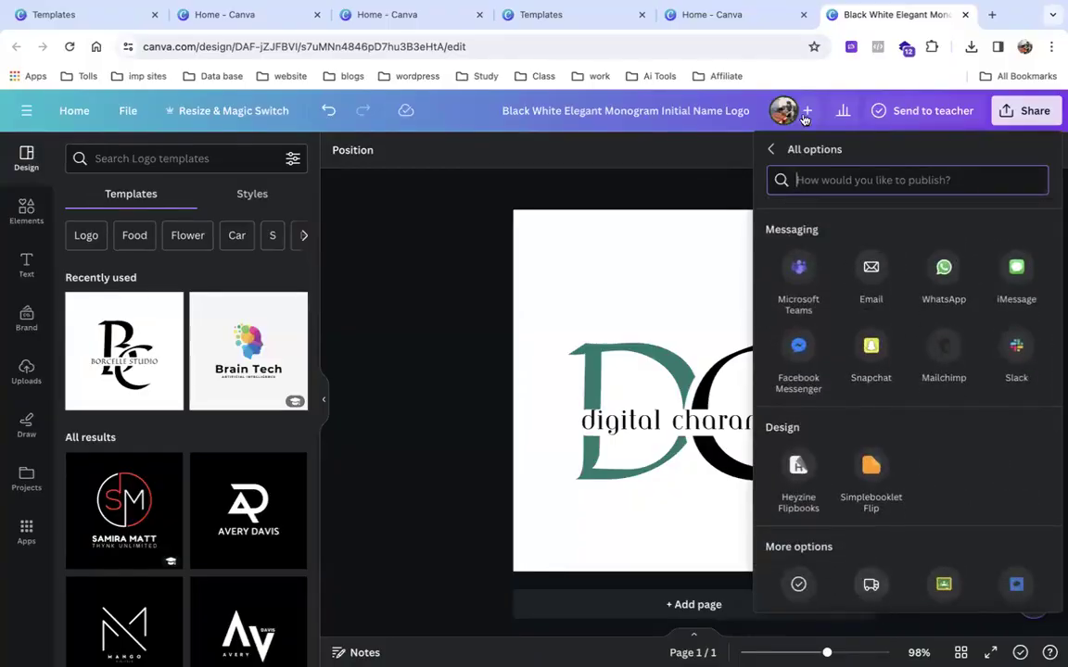
# Search the Print with Canva products for 'Mugs', then clear the search.
pyautogui.click(871, 586)
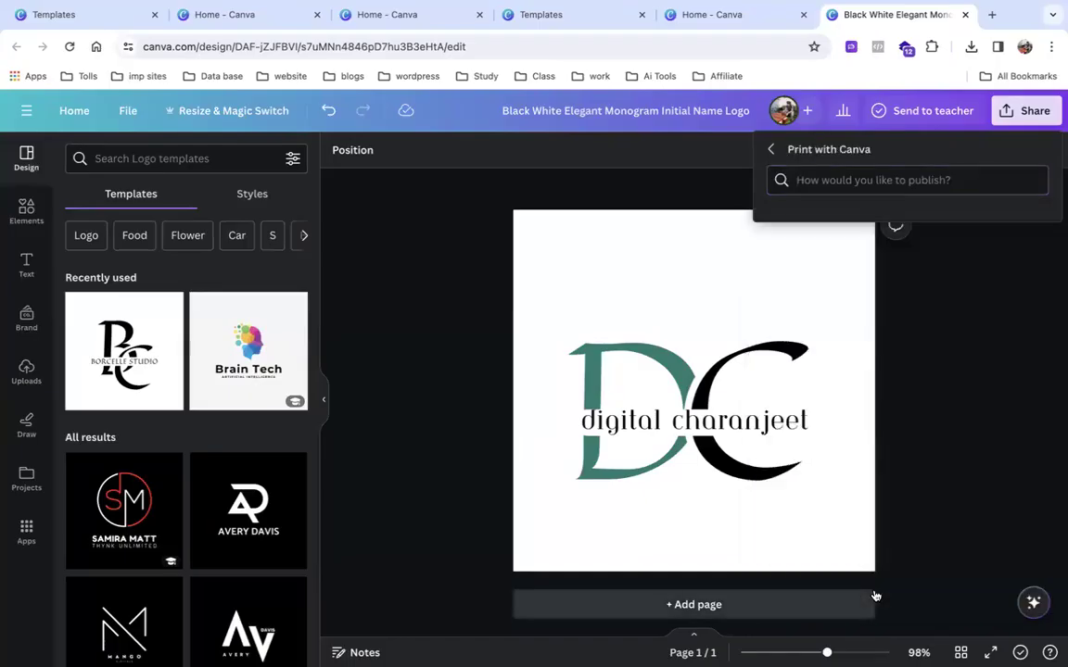
pyautogui.click(884, 184)
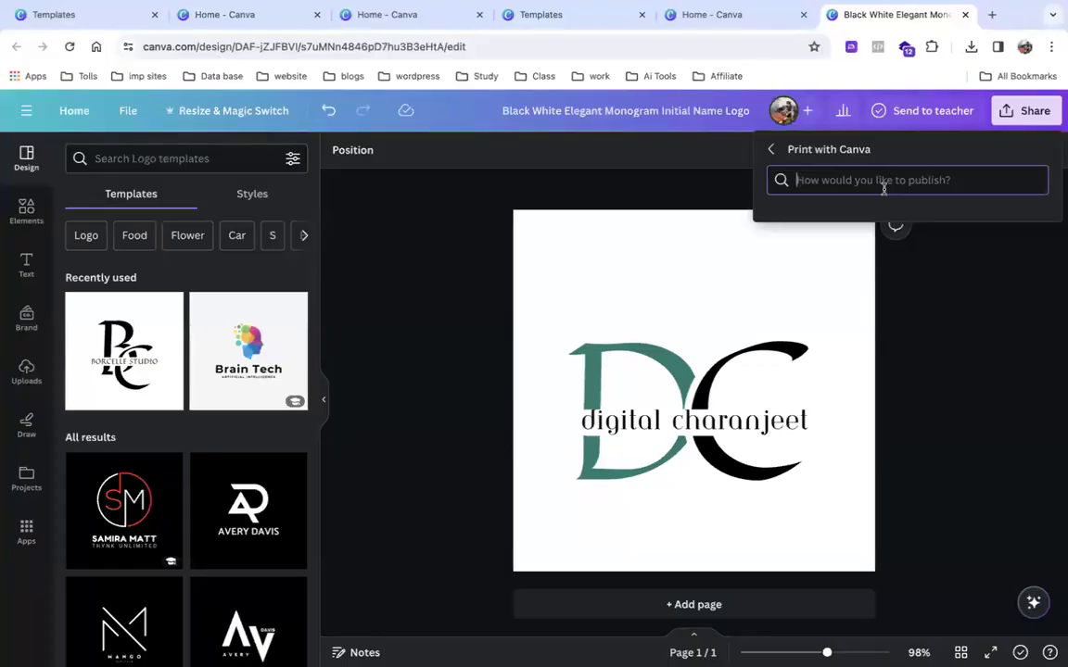
pyautogui.write('Mugs')
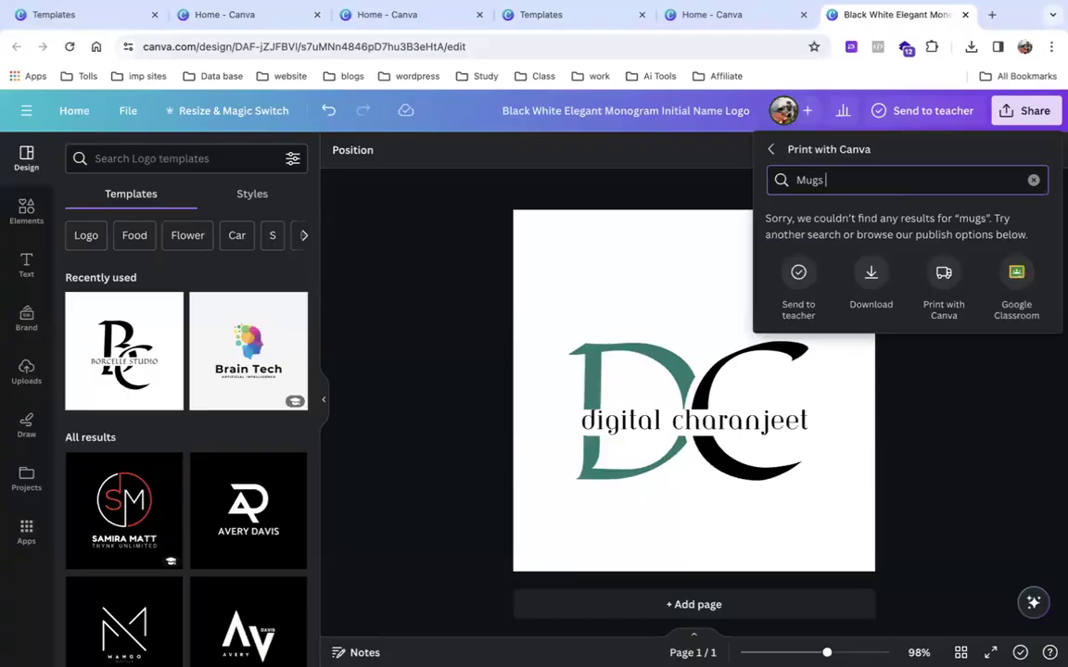
pyautogui.click(944, 277)
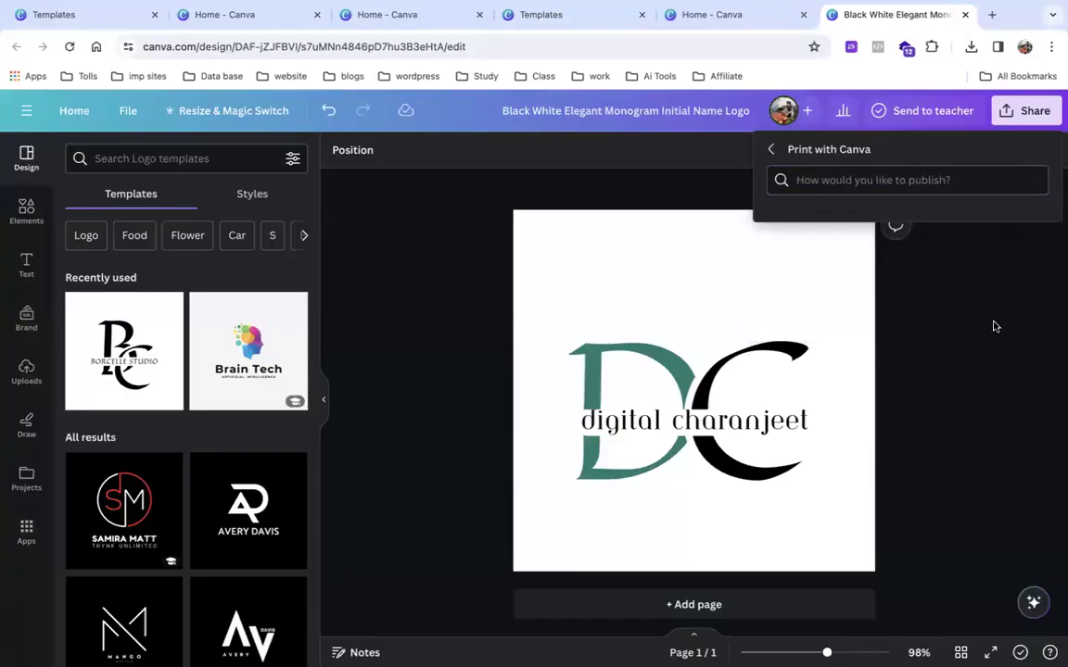
# Filter the publishing options by 'm', then back out twice to the main Share panel.
pyautogui.click(862, 181)
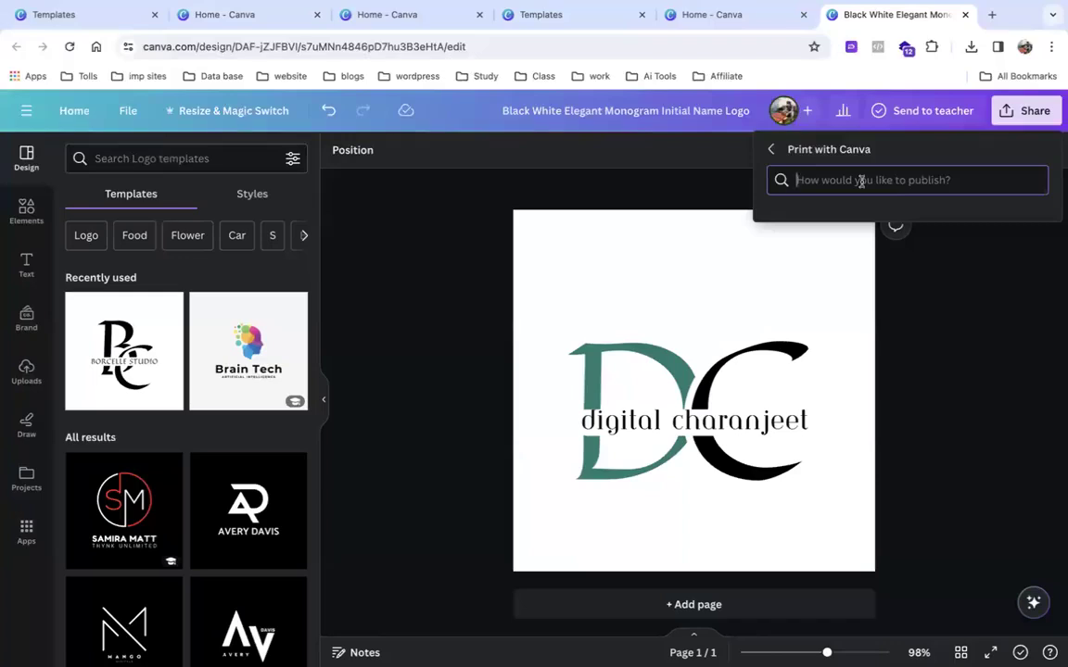
pyautogui.write('mu')
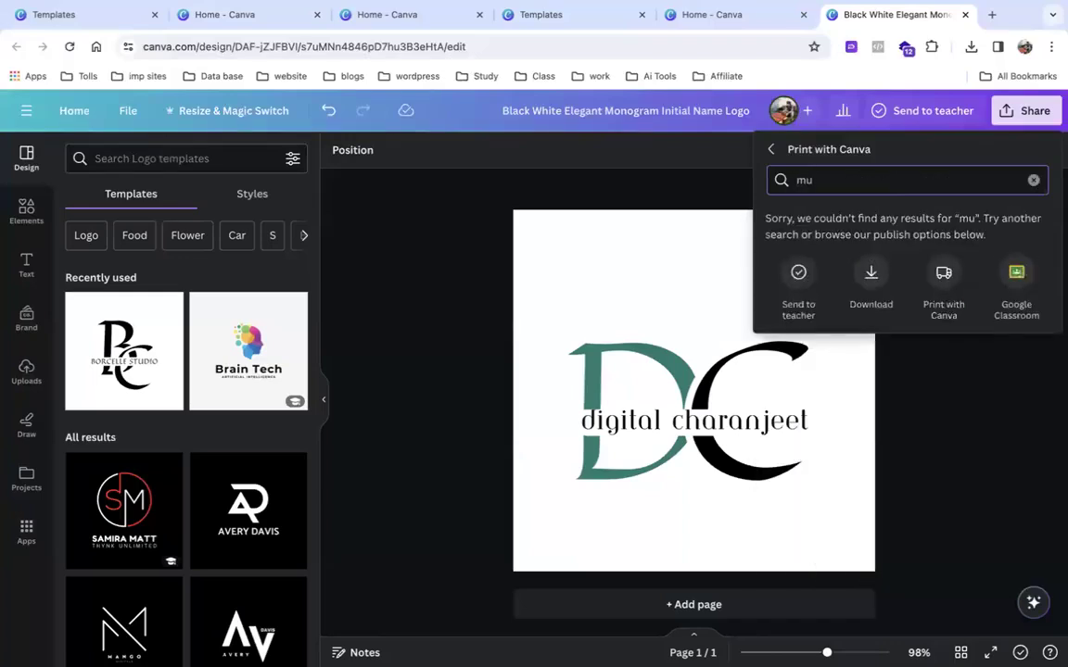
pyautogui.press('BackSpace')
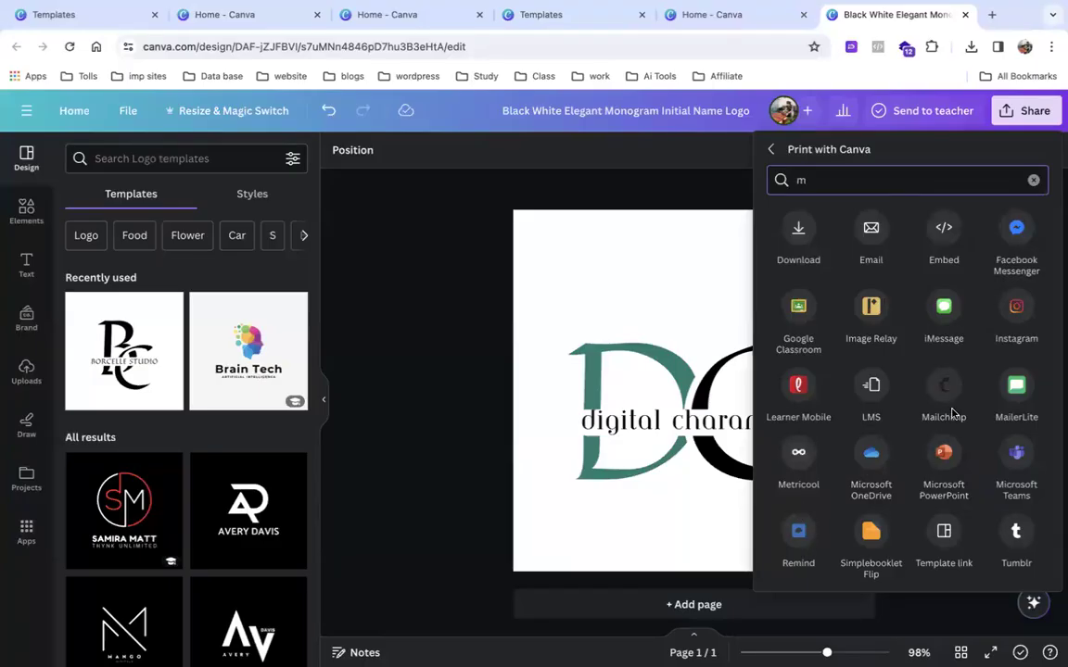
pyautogui.click(769, 150)
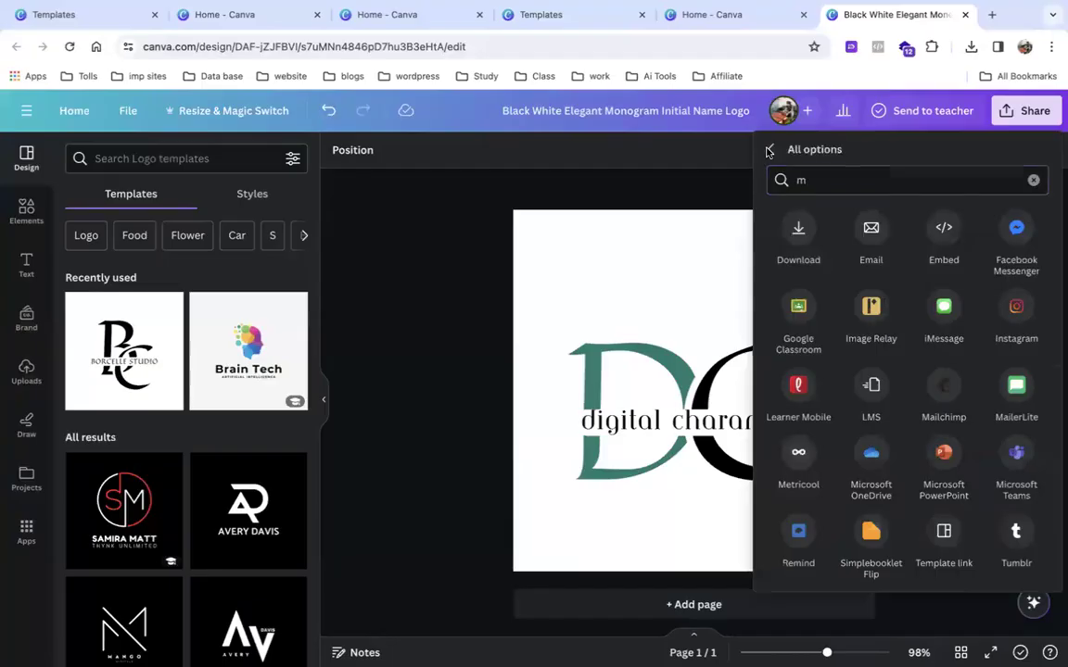
pyautogui.click(769, 151)
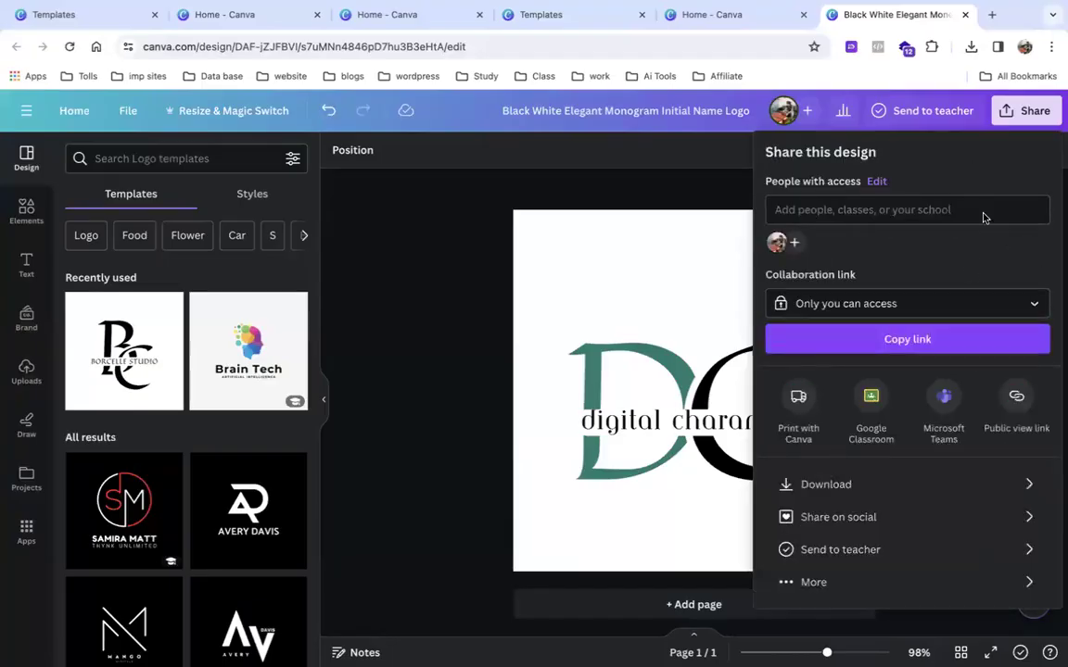
# Review the available download file types under Share > Download, then return to the Canva home page.
pyautogui.click(1006, 112)
pyautogui.click(1007, 112)
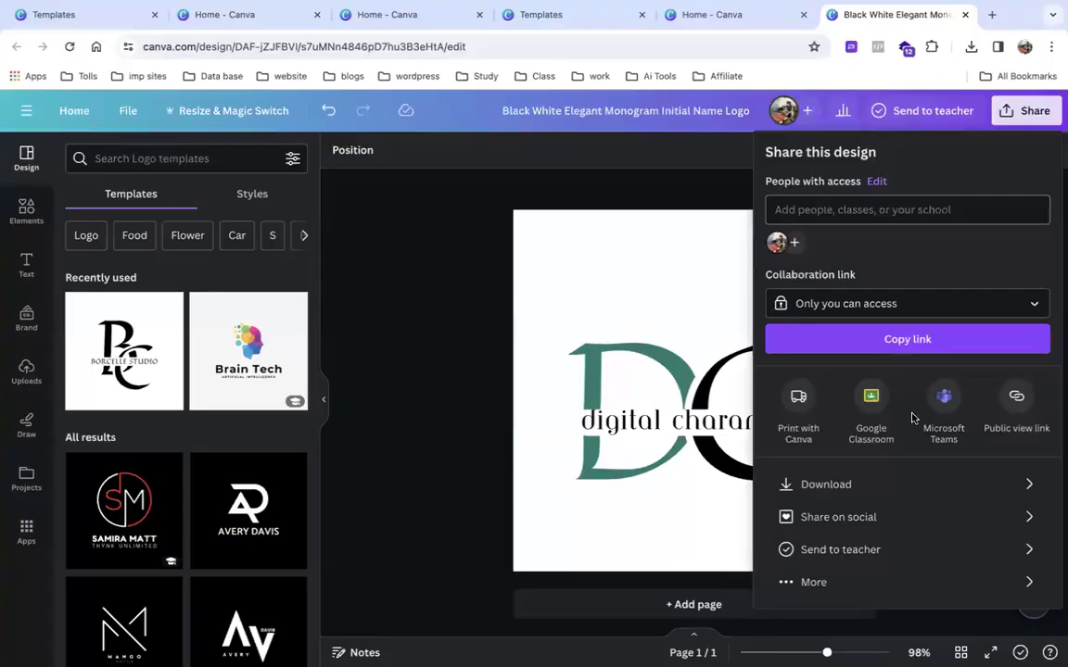
pyautogui.click(875, 484)
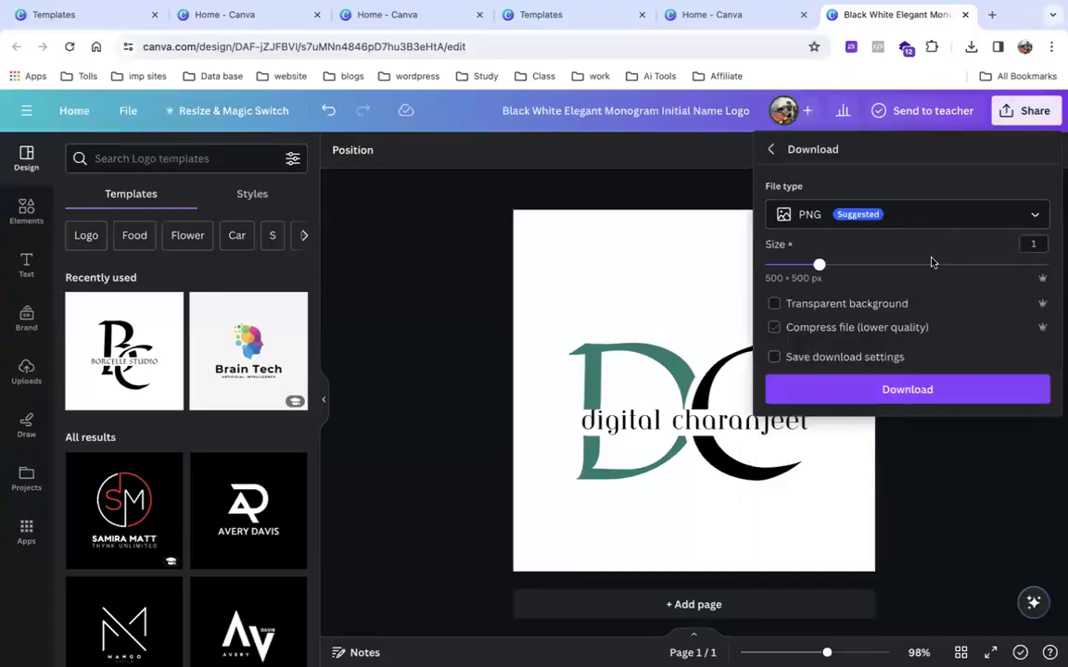
pyautogui.click(940, 215)
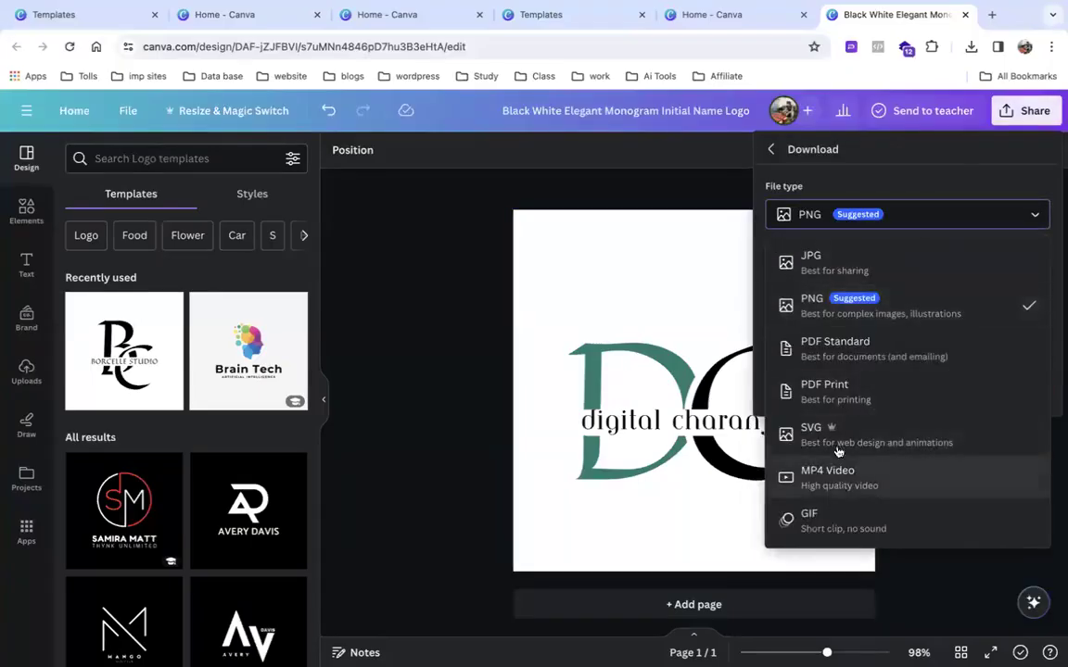
pyautogui.click(822, 247)
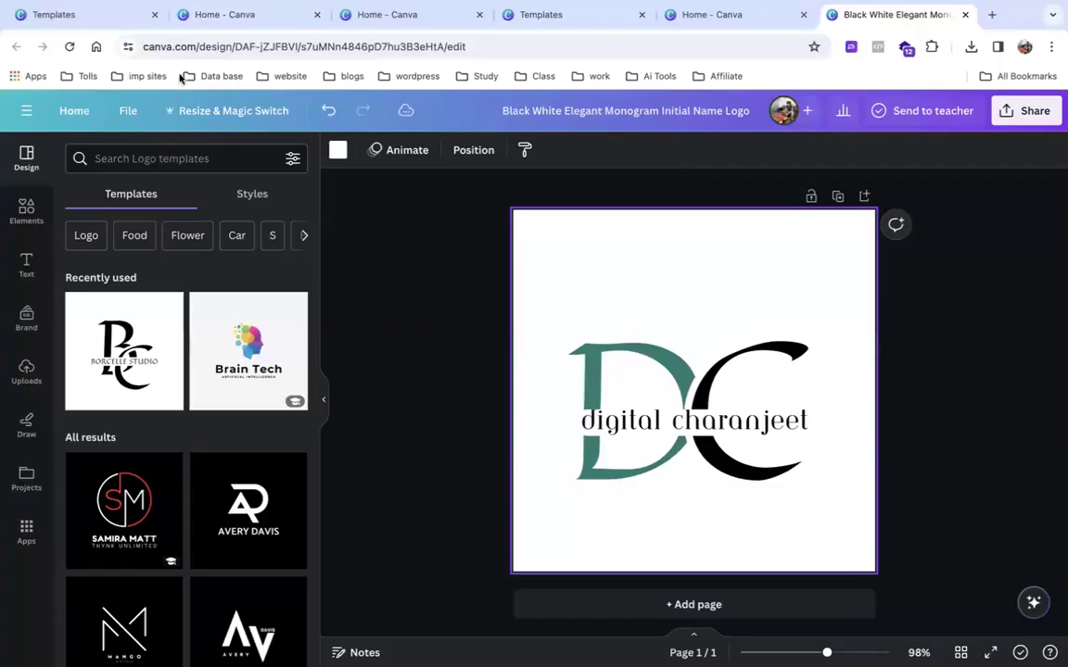
pyautogui.click(74, 109)
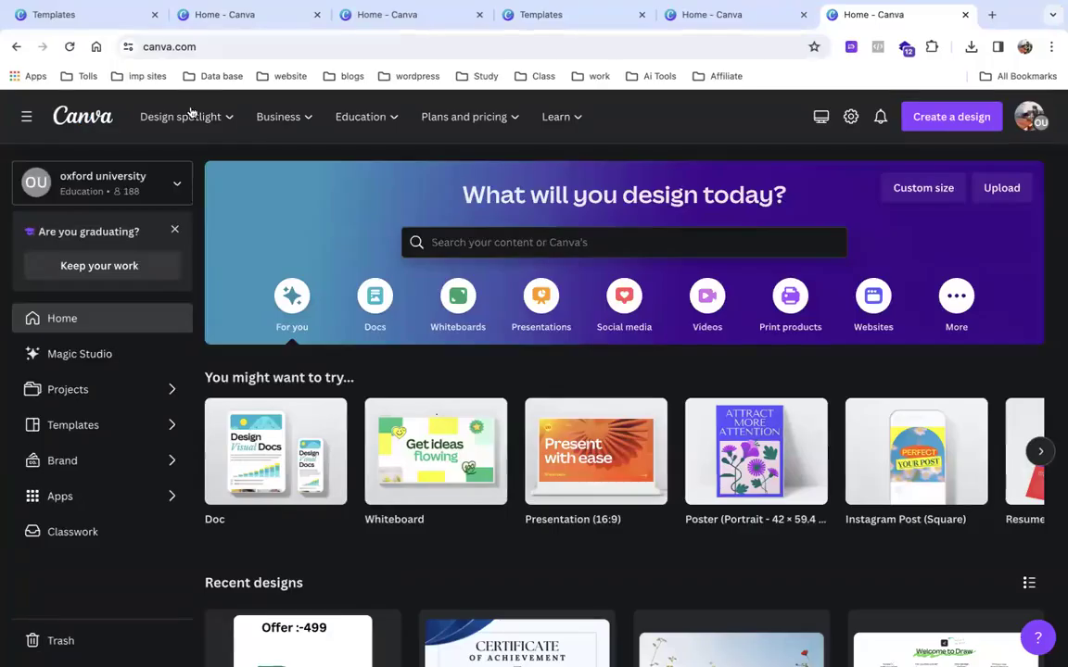
# Dismiss the graduation email prompt and scroll through Recent designs.
pyautogui.click(104, 267)
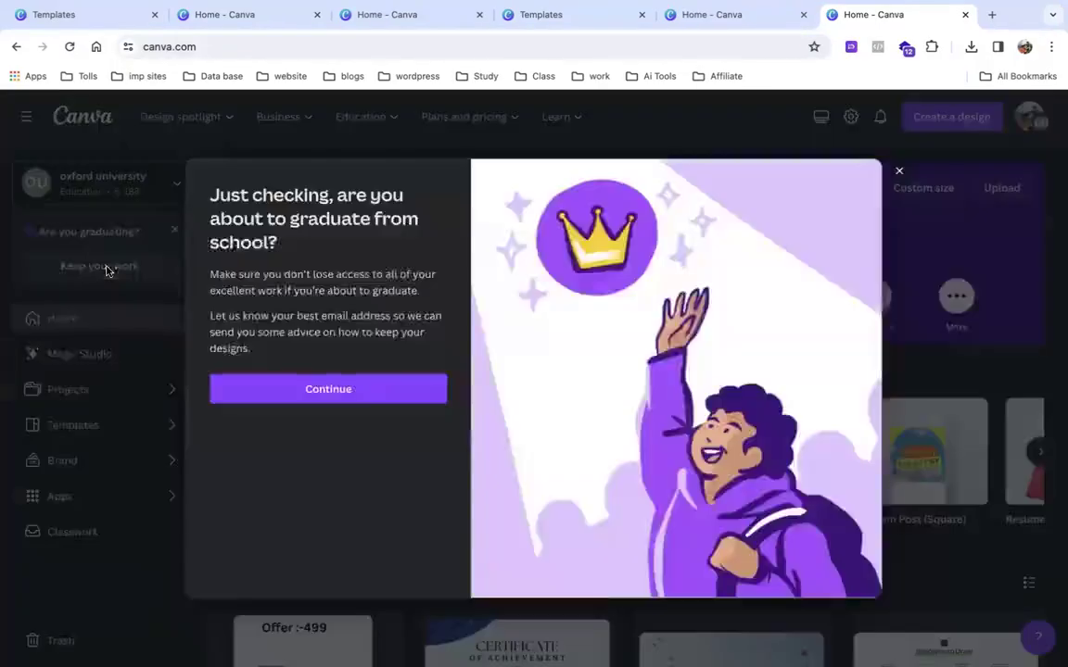
pyautogui.click(346, 390)
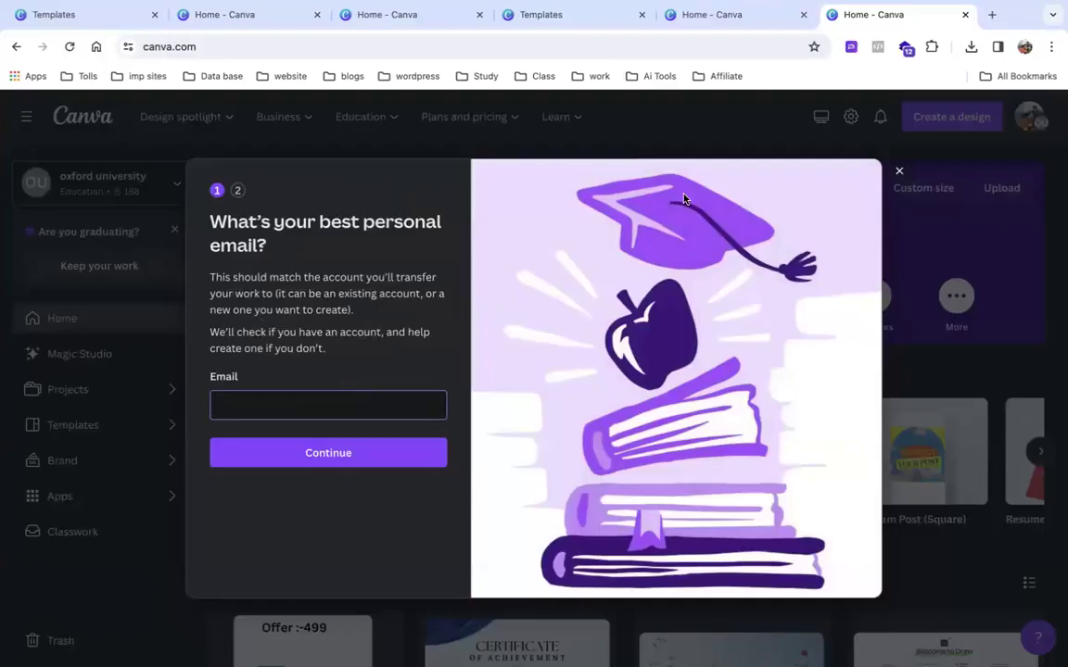
pyautogui.click(898, 171)
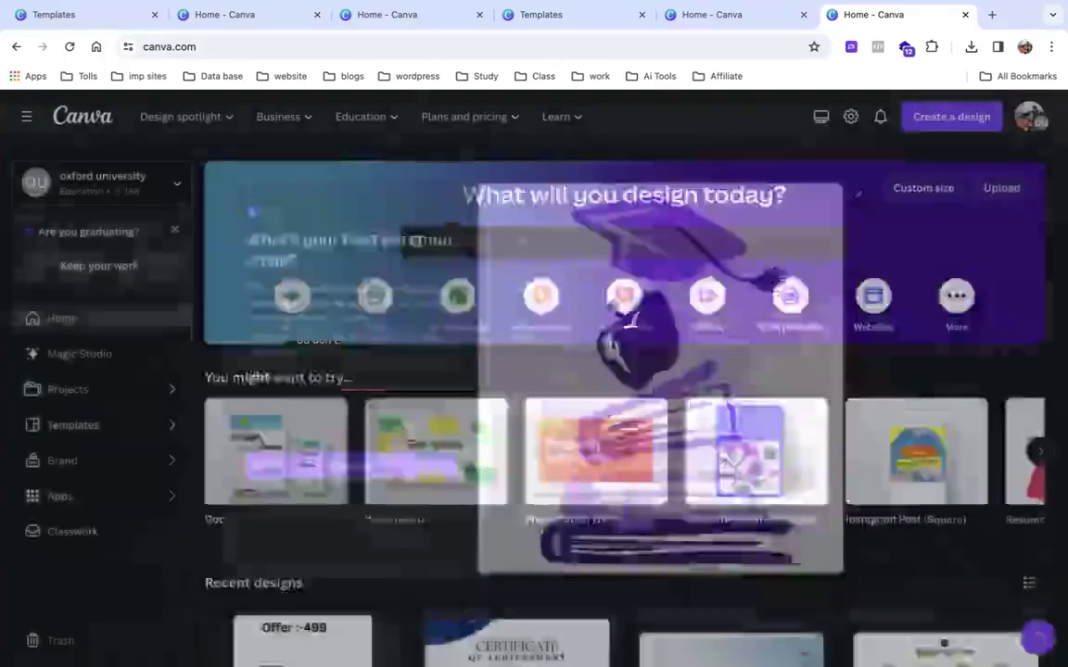
pyautogui.scroll(-10, 565, 331)
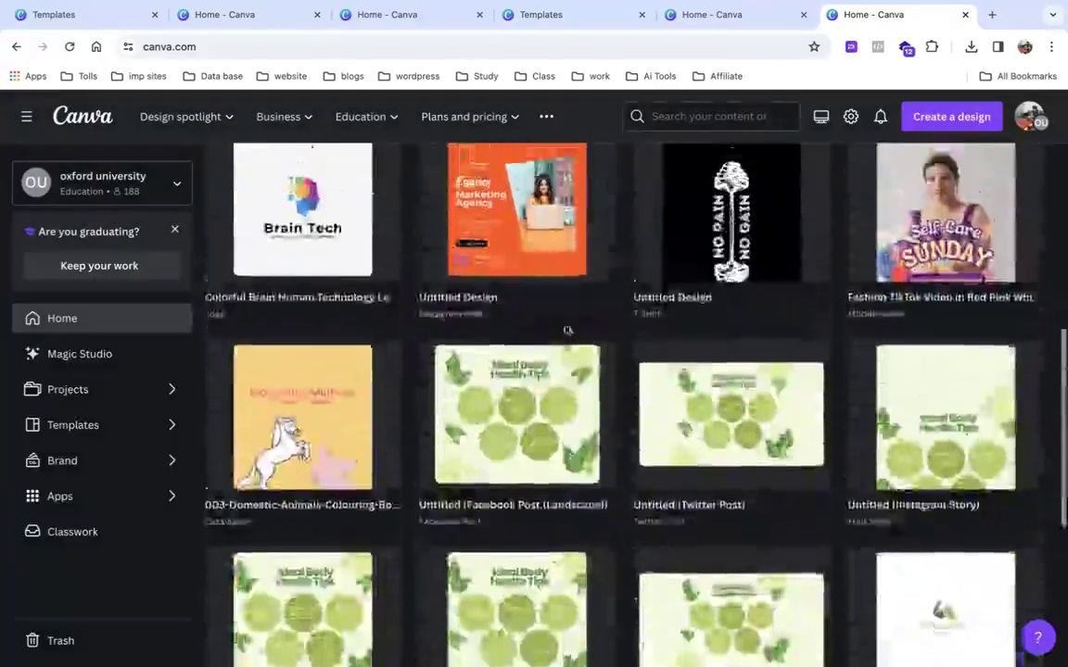
pyautogui.scroll(-5, 568, 330)
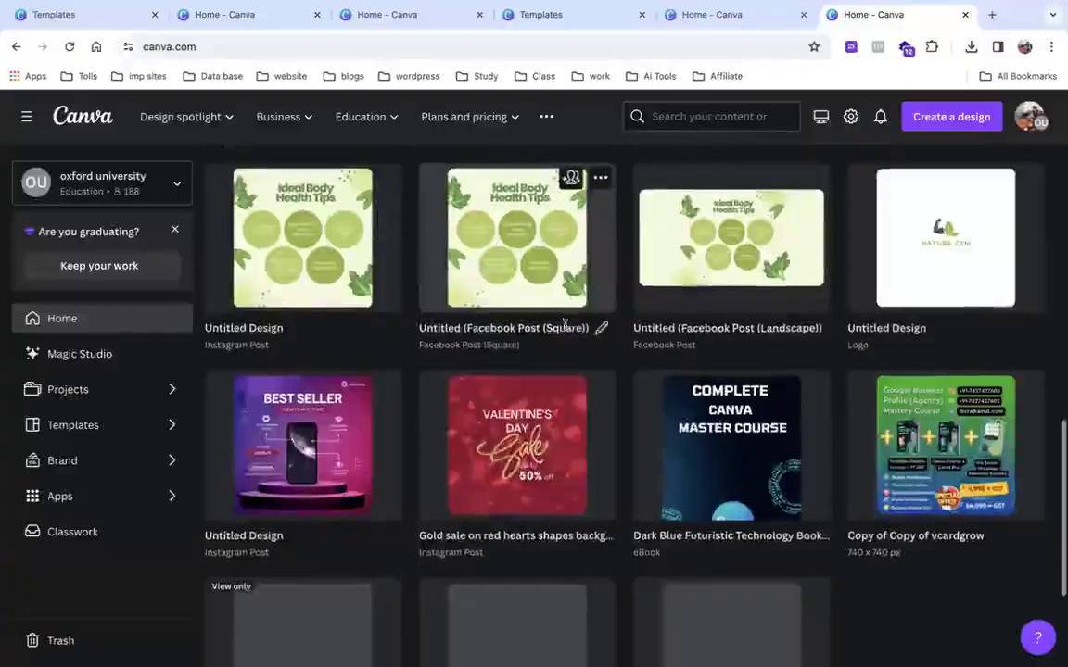
pyautogui.scroll(4, 566, 329)
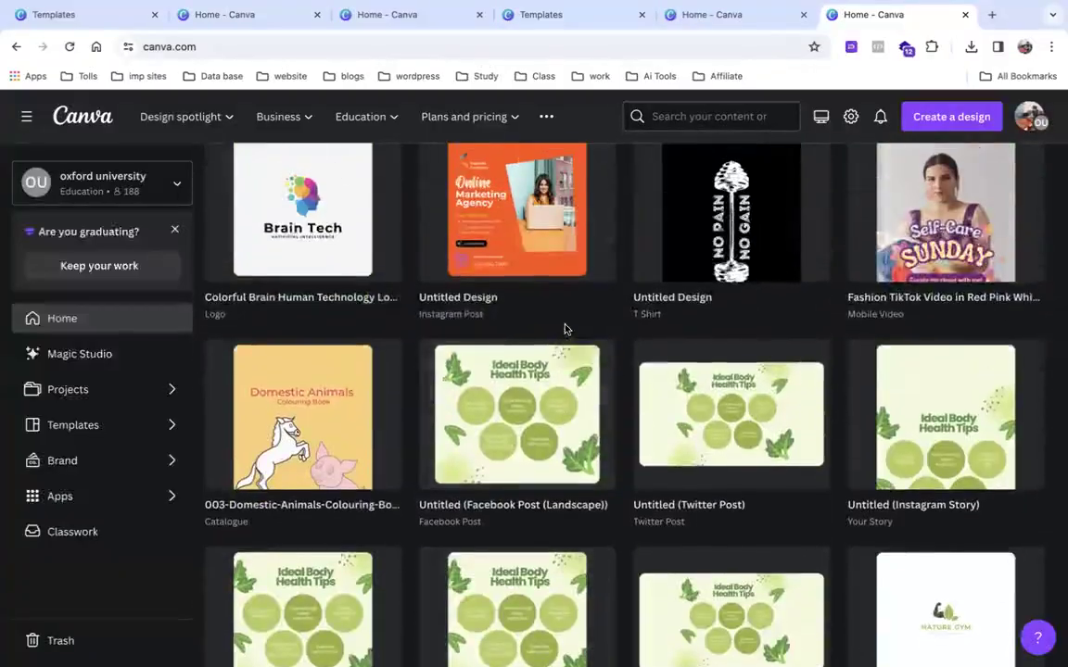
pyautogui.scroll(10, 566, 329)
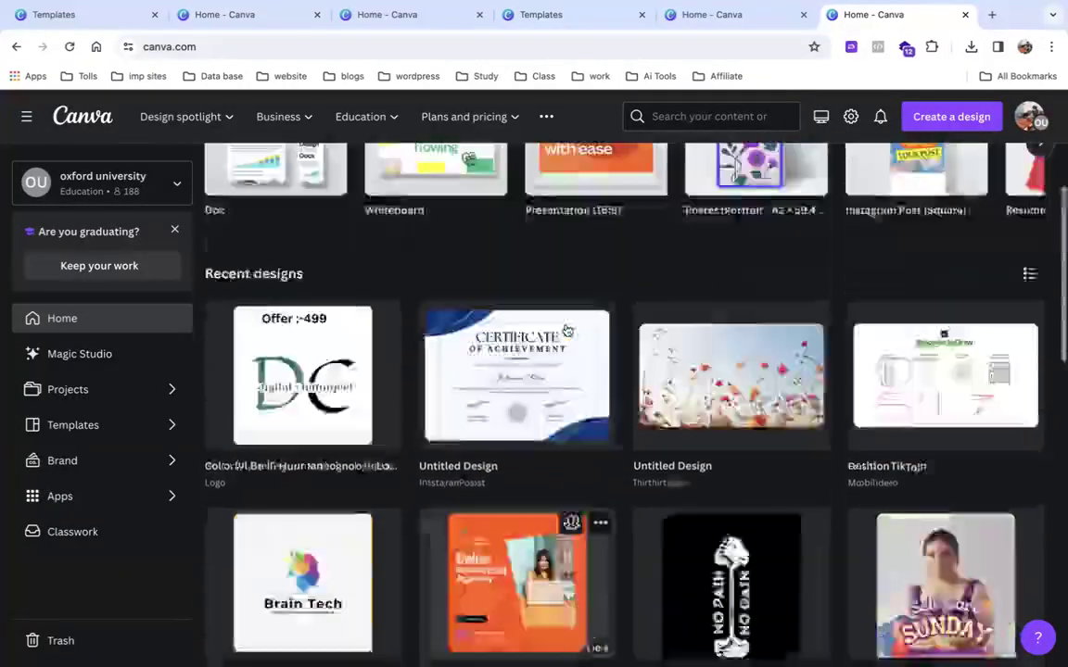
# Create a blank Instagram Post (Square) from Social media formats, then close it.
pyautogui.click(625, 294)
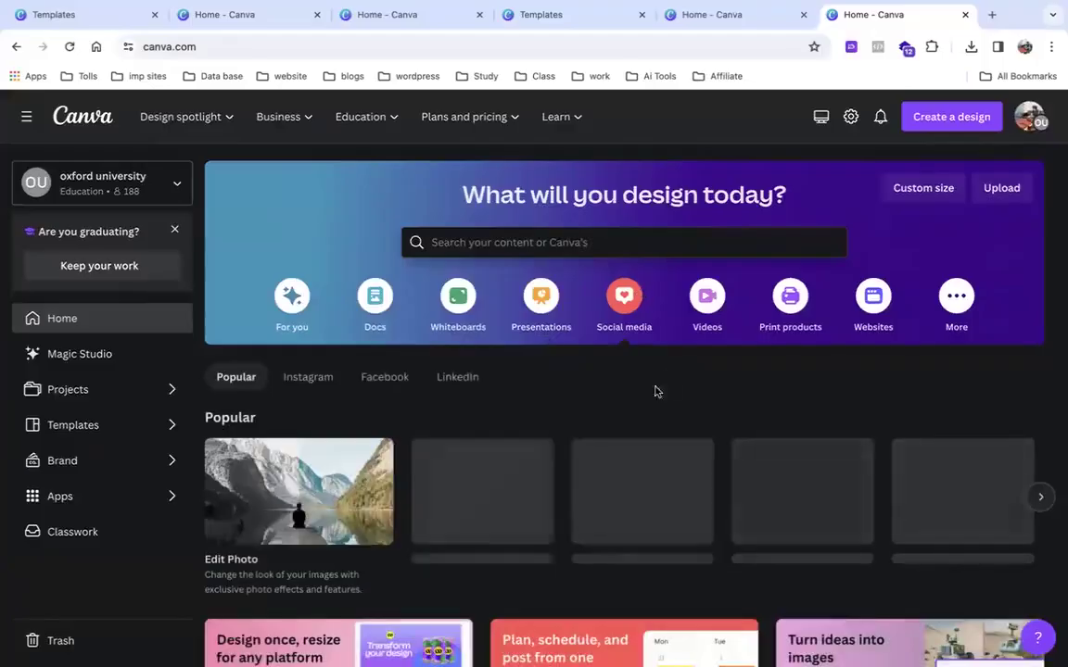
pyautogui.scroll(-2, 462, 438)
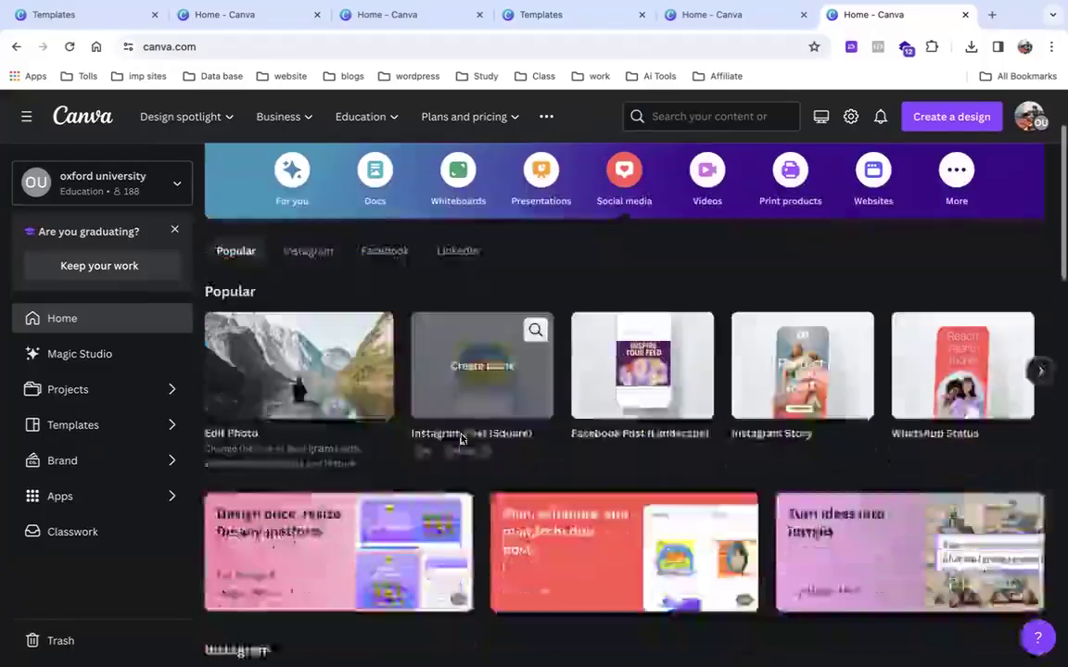
pyautogui.click(477, 368)
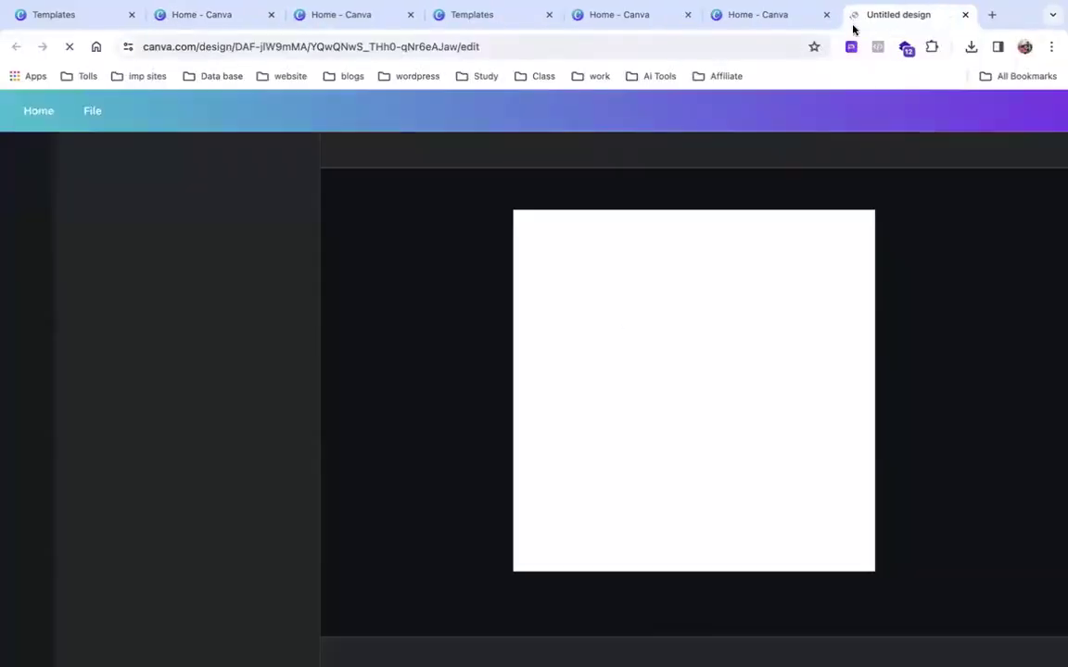
pyautogui.click(965, 15)
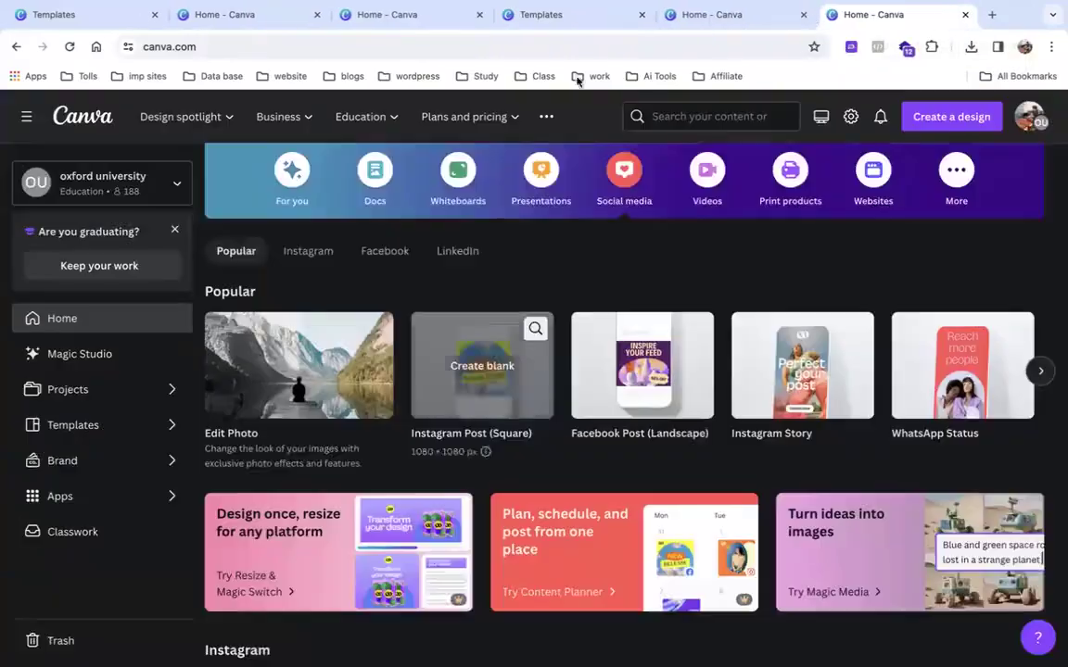
# Cycle through the open Canva tabs, then switch over to Adobe Photoshop.
pyautogui.click(385, 16)
pyautogui.click(293, 21)
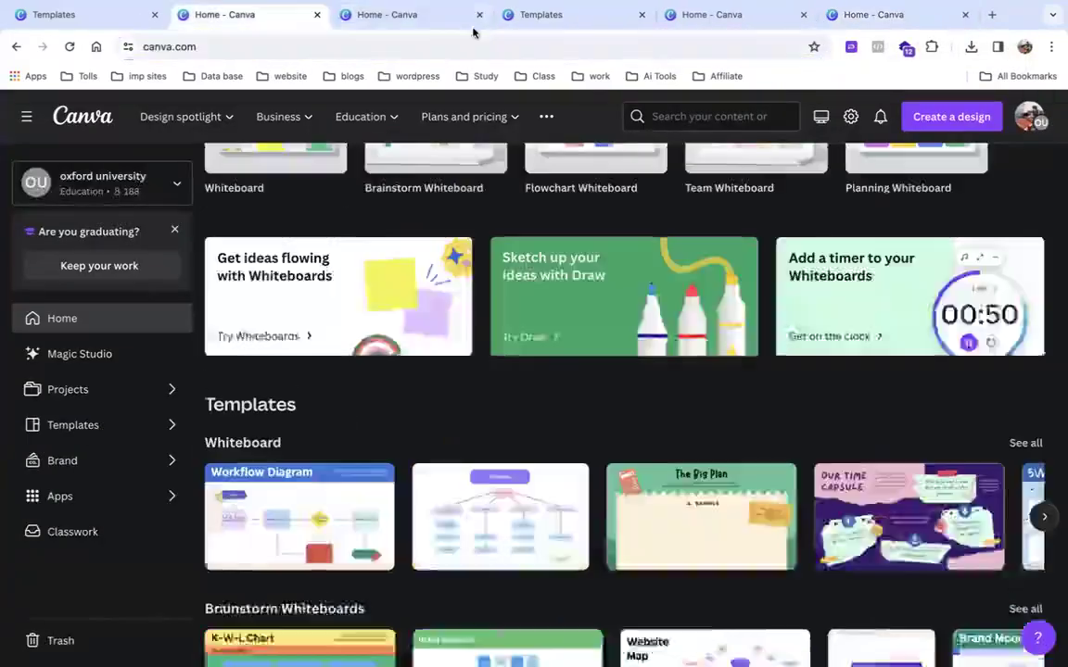
pyautogui.click(460, 13)
pyautogui.click(551, 14)
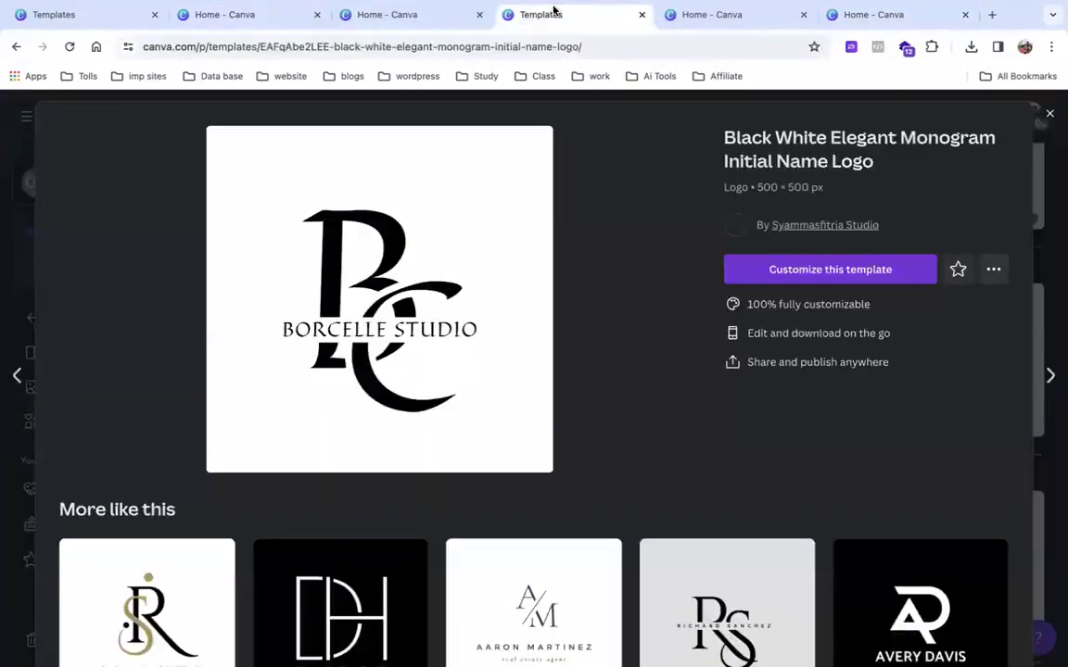
pyautogui.click(784, 9)
pyautogui.click(884, 11)
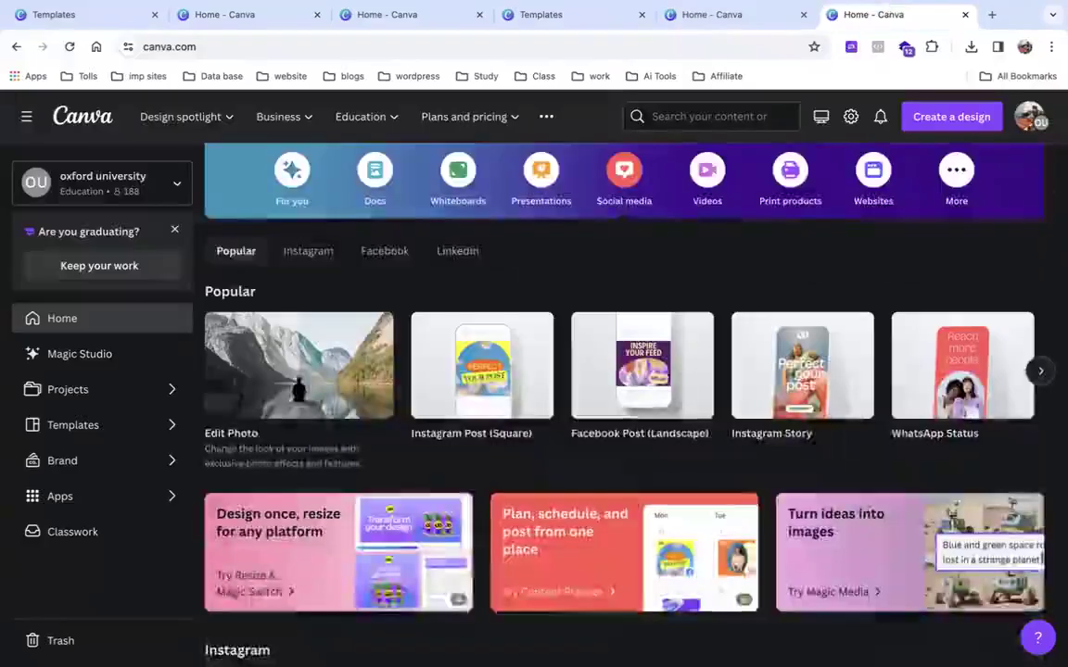
pyautogui.moveTo(389, 654)
pyautogui.click(238, 613)
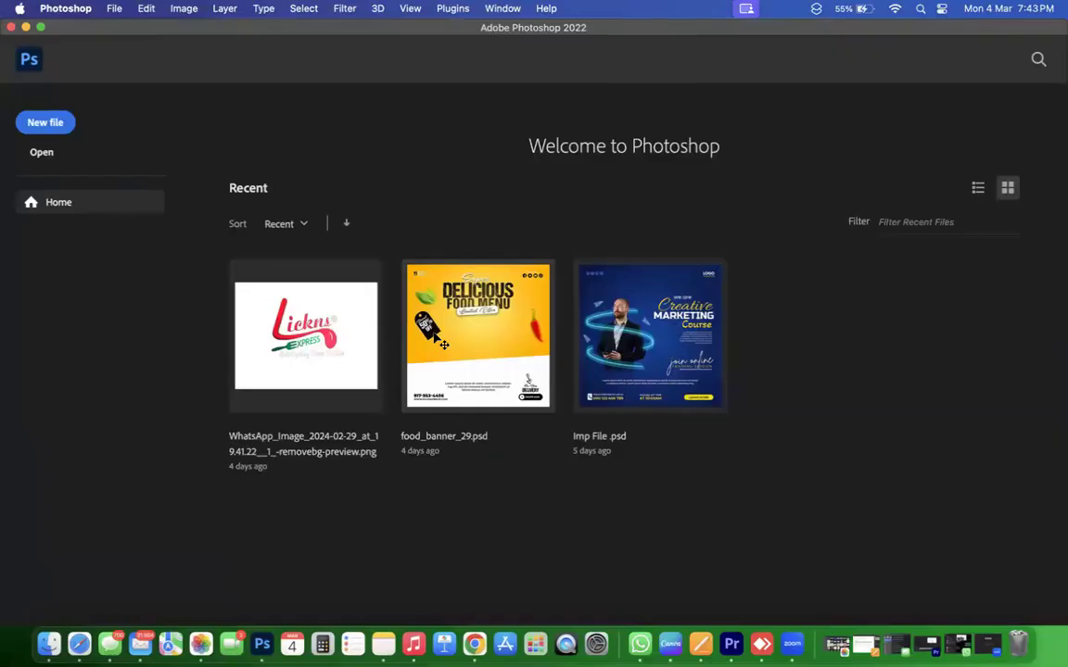
# Open food_banner_29.psd from Photoshop's recent files and scroll around it.
pyautogui.click(442, 344)
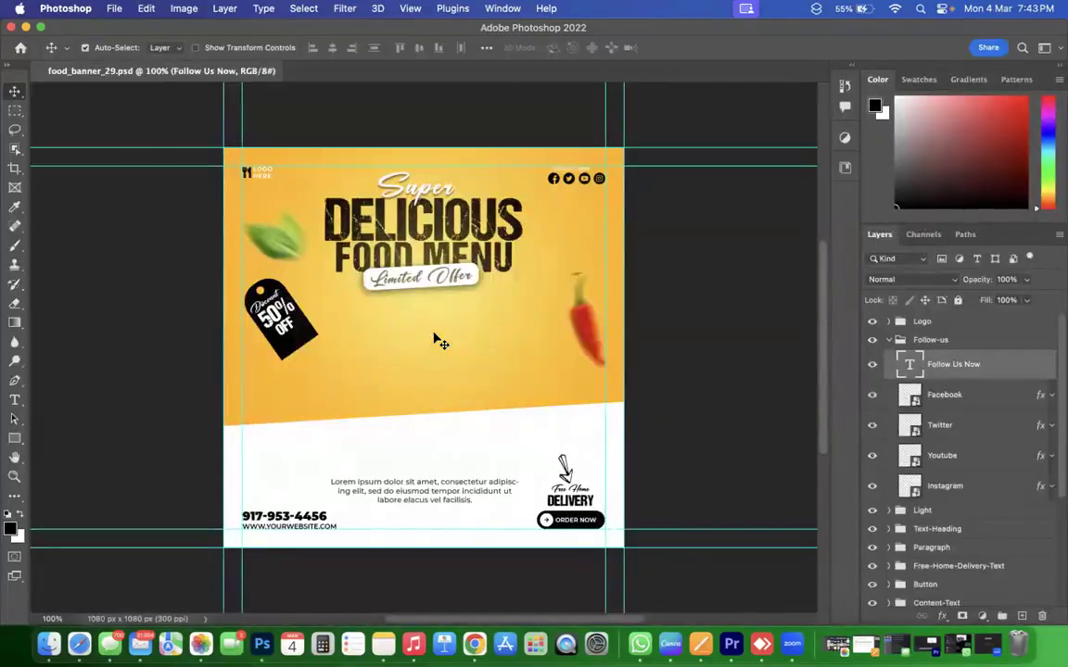
pyautogui.scroll(2, 442, 344)
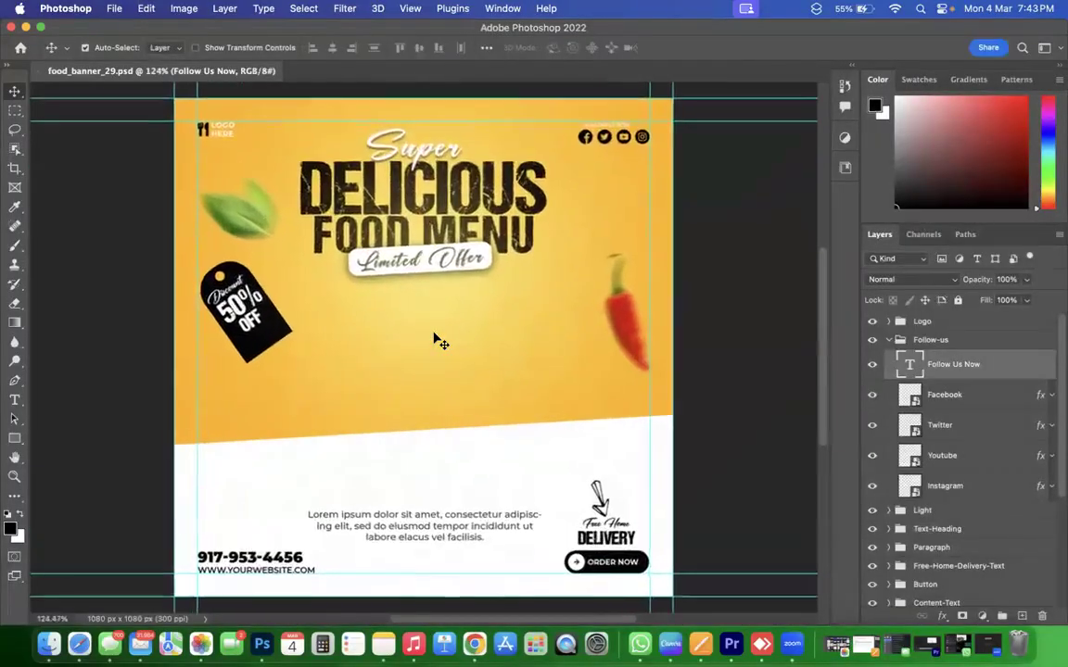
pyautogui.scroll(1, 442, 344)
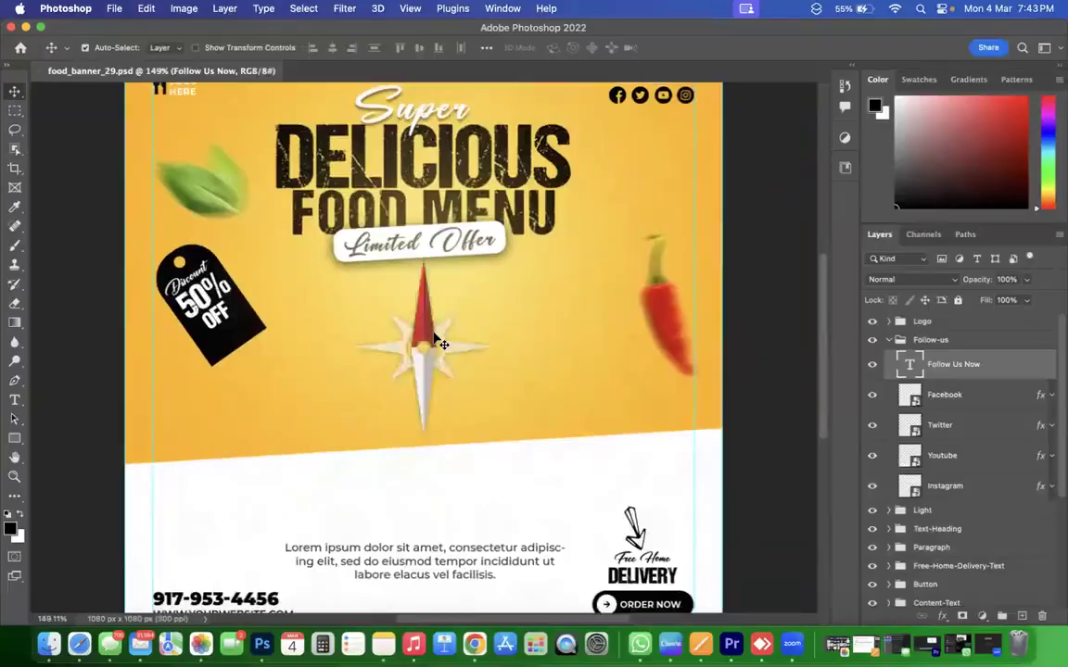
pyautogui.scroll(-2, 439, 341)
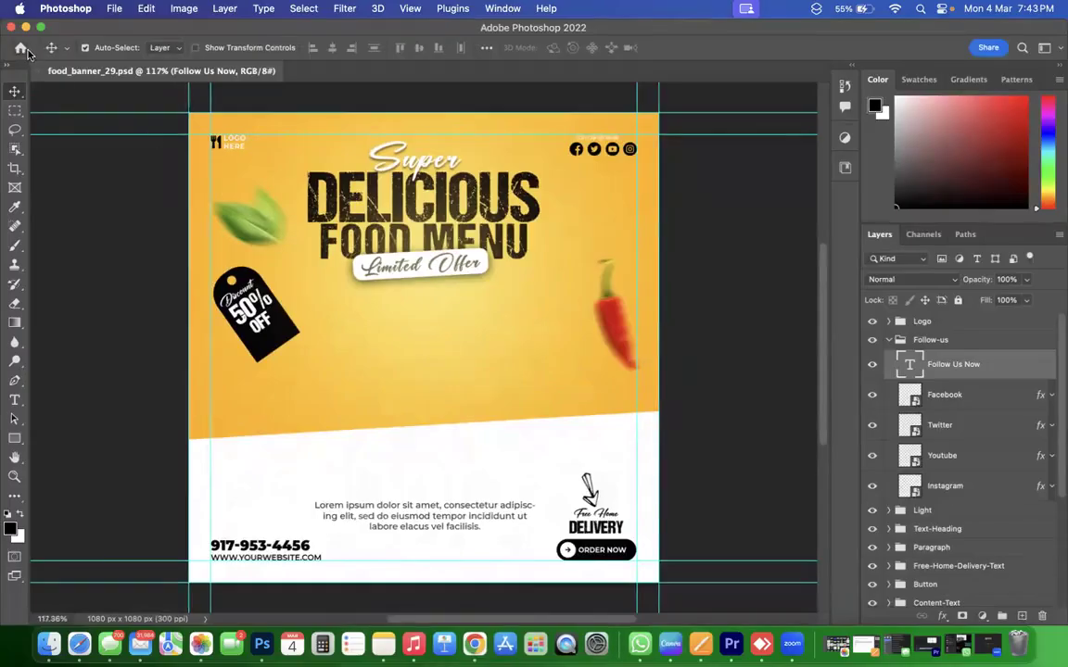
# Open Imp File .psd and zoom in and out, then return to food_banner_29.psd and minimise Photoshop.
pyautogui.click(21, 49)
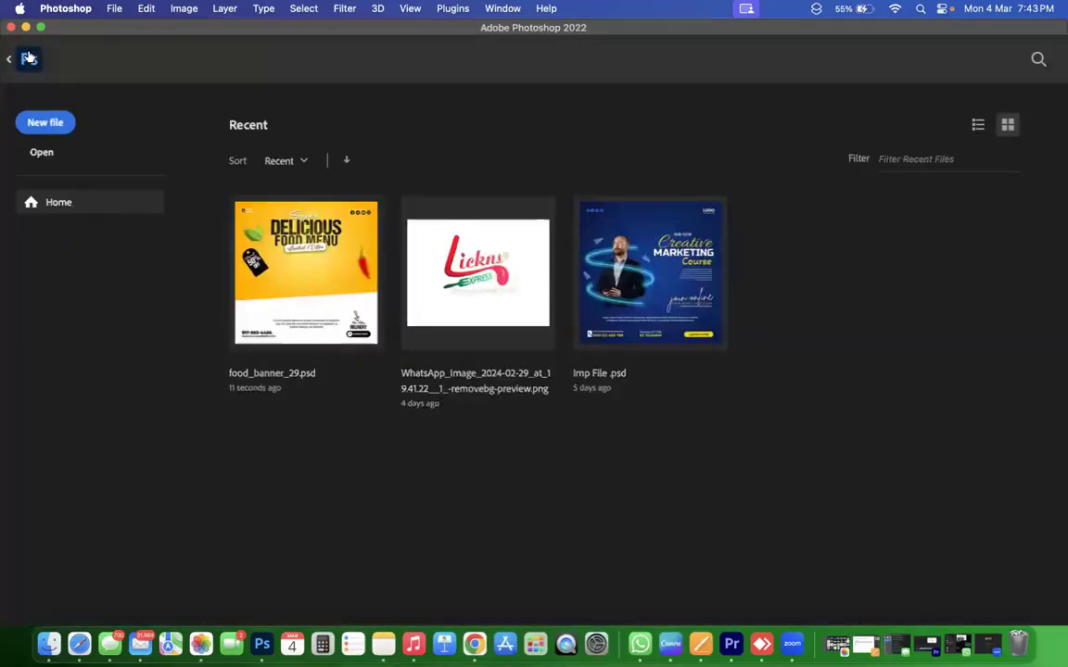
pyautogui.click(718, 273)
pyautogui.press('super+plus')
pyautogui.press('super+minus')
pyautogui.click(123, 70)
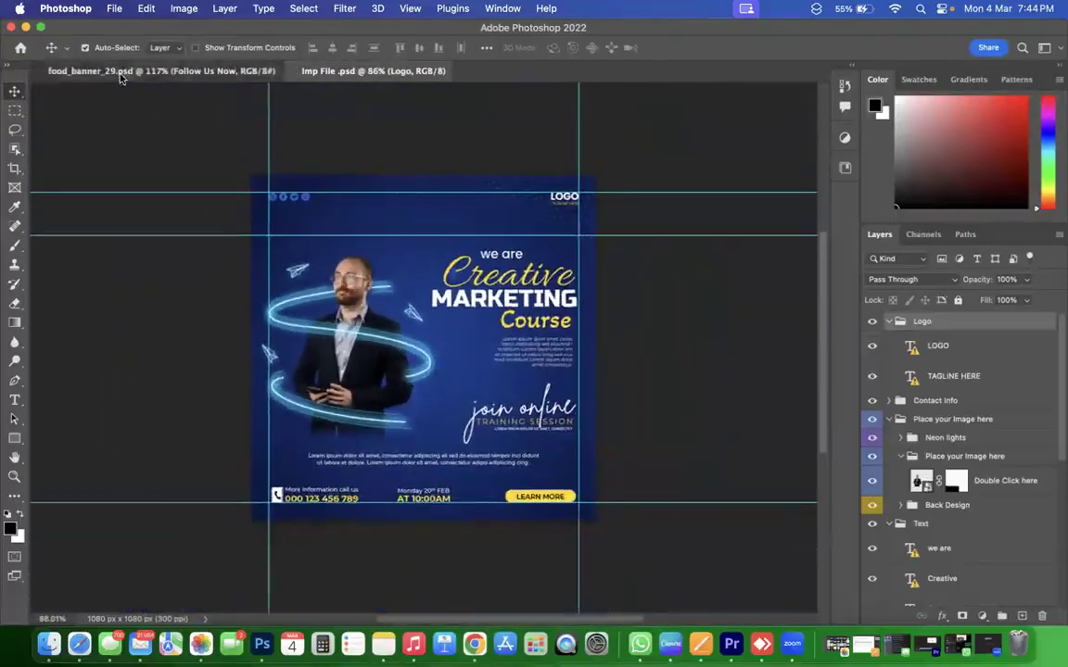
pyautogui.click(25, 27)
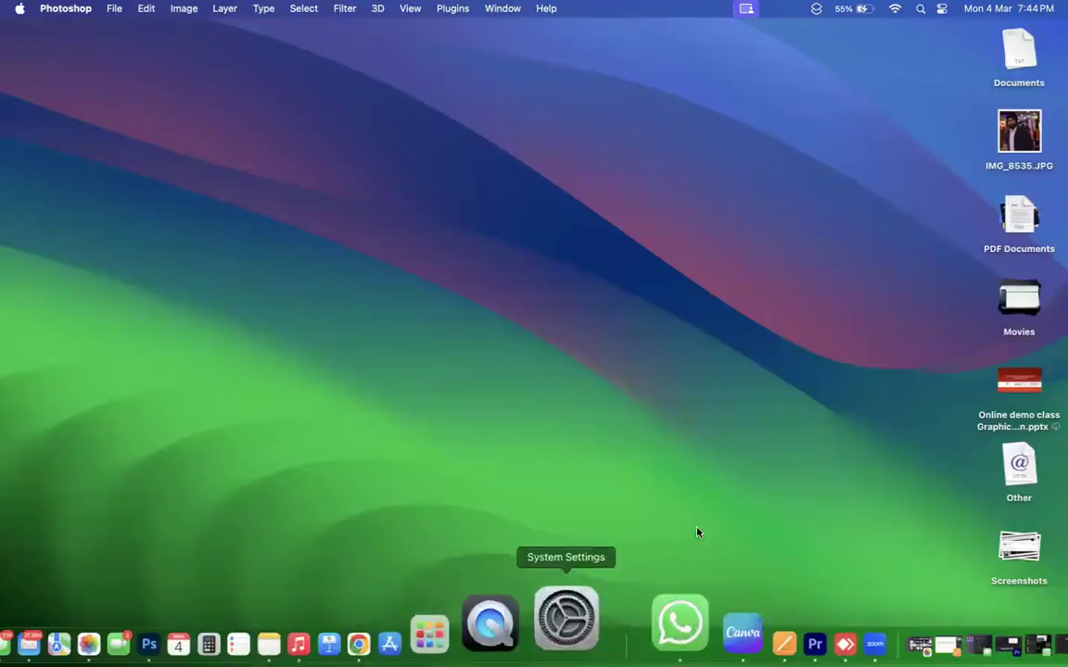
# Bring Chrome back from the desktop to the full-screen Canva home page.
pyautogui.click(458, 638)
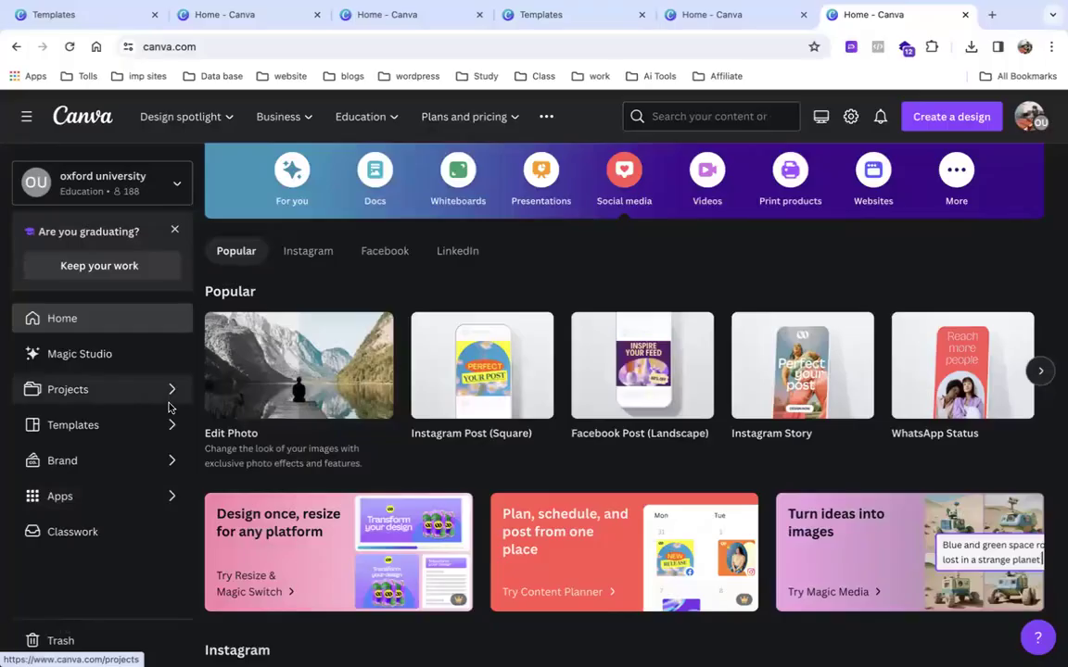
# Look through the open Canva tabs and close the extra Home tab.
pyautogui.scroll(2, 572, 248)
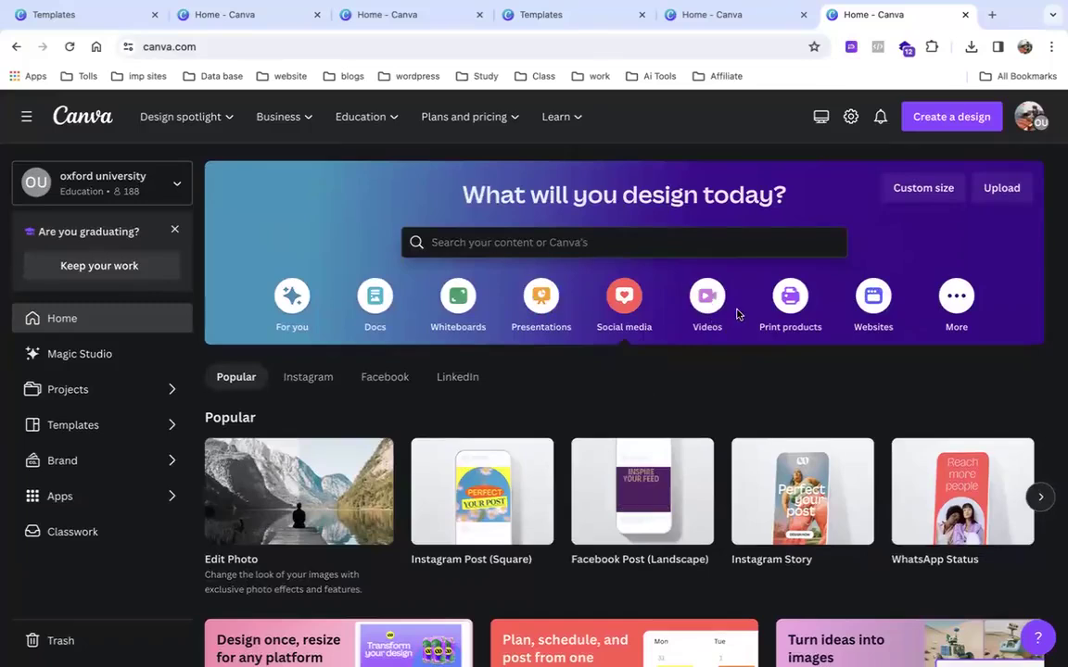
pyautogui.scroll(-6, 577, 336)
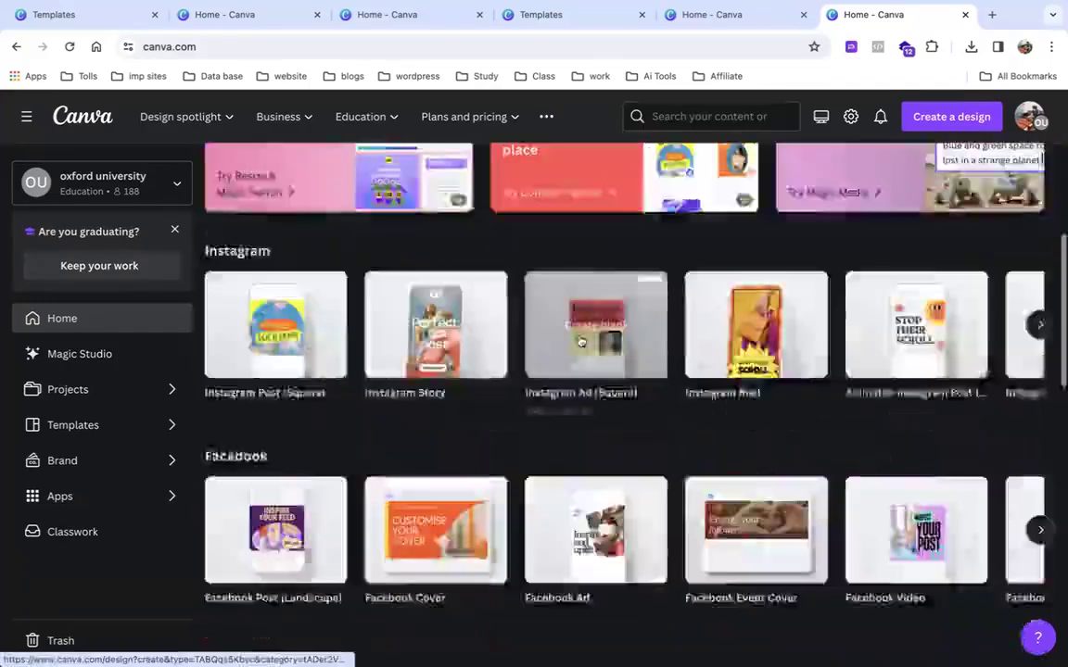
pyautogui.scroll(-2, 579, 339)
pyautogui.click(718, 15)
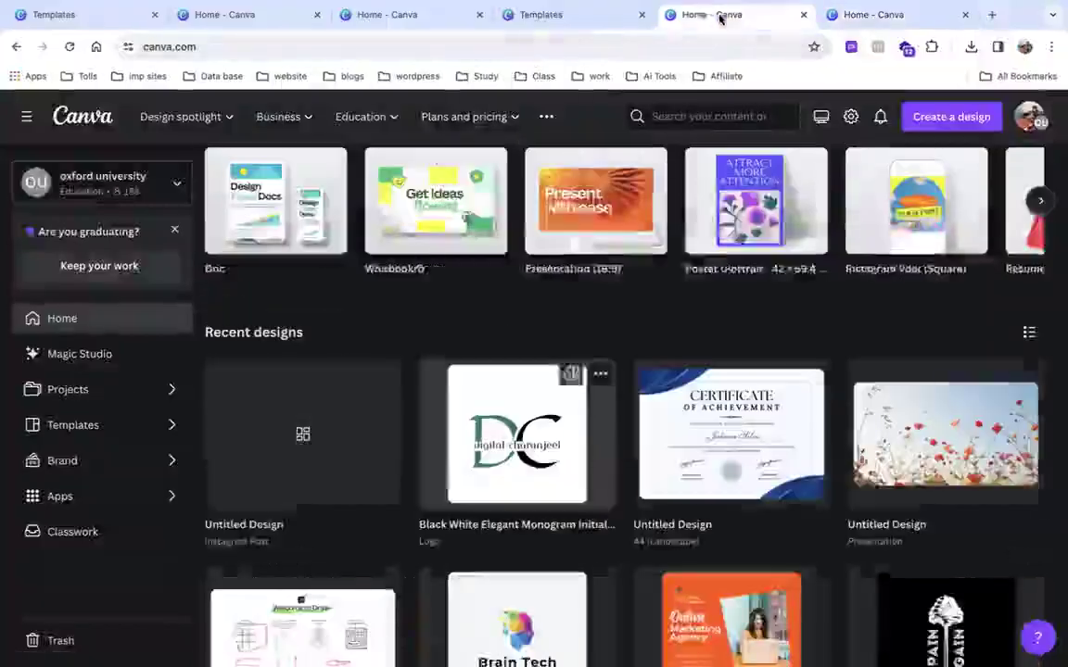
pyautogui.click(566, 14)
pyautogui.click(887, 15)
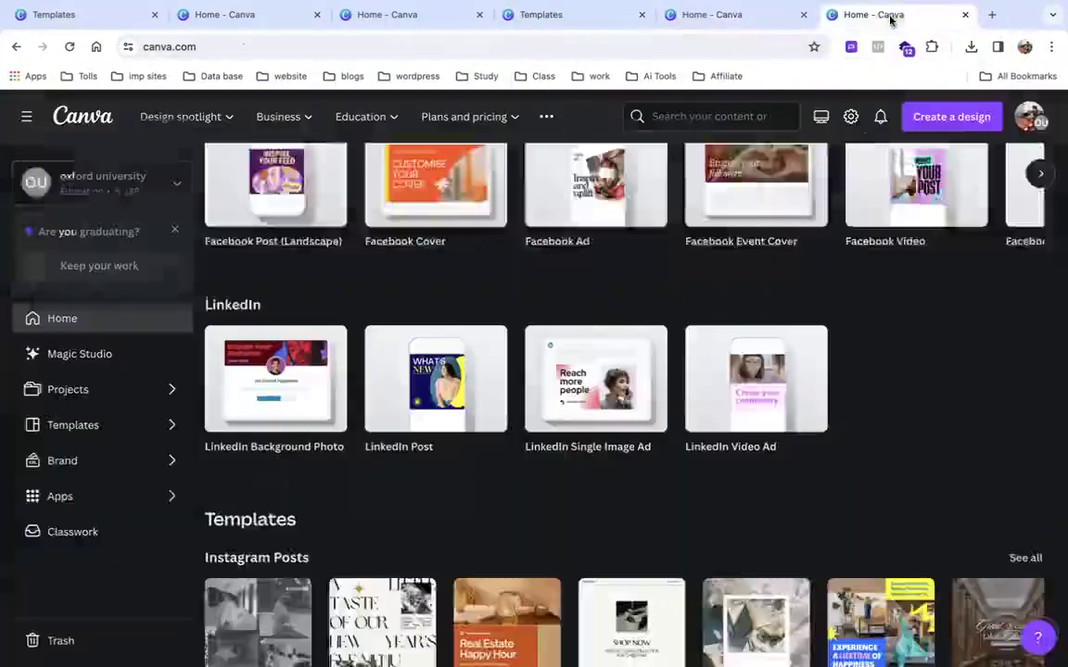
pyautogui.click(964, 13)
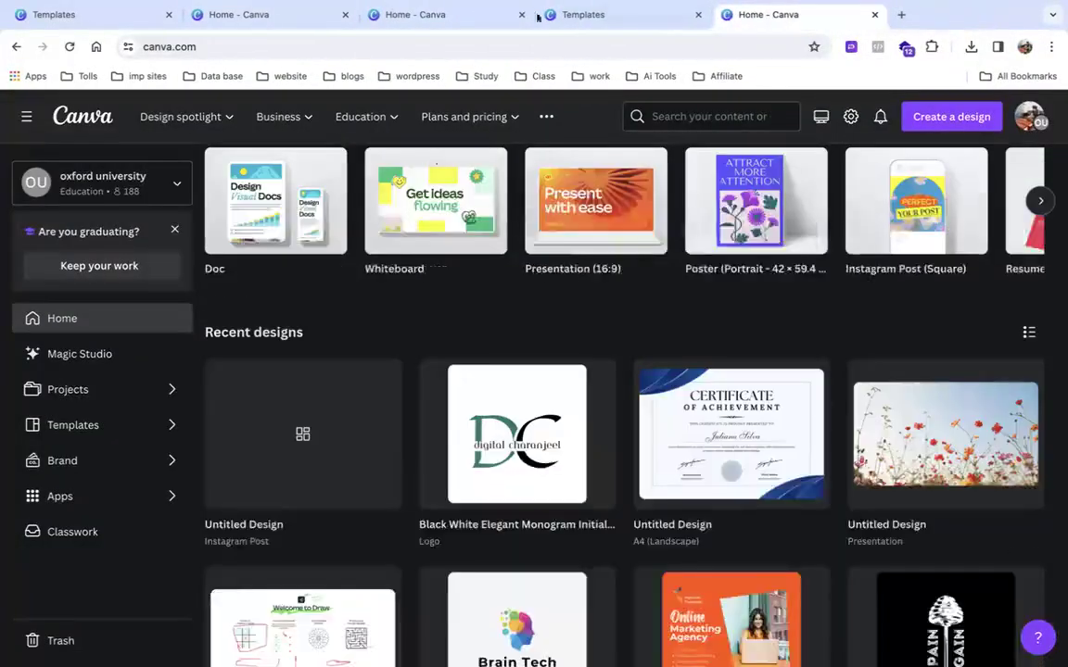
# Close the Untitled Whiteboard tab, leaving the monogram logo Templates tab in front.
pyautogui.click(405, 15)
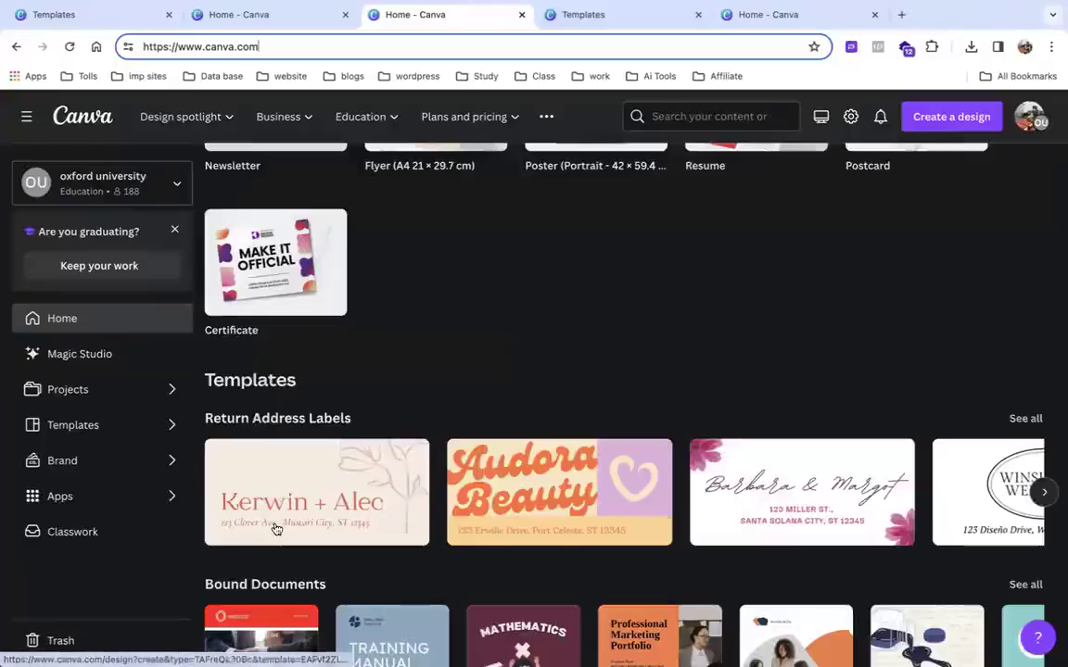
pyautogui.scroll(-3, 275, 530)
pyautogui.scroll(8, 276, 529)
pyautogui.scroll(-2, 276, 528)
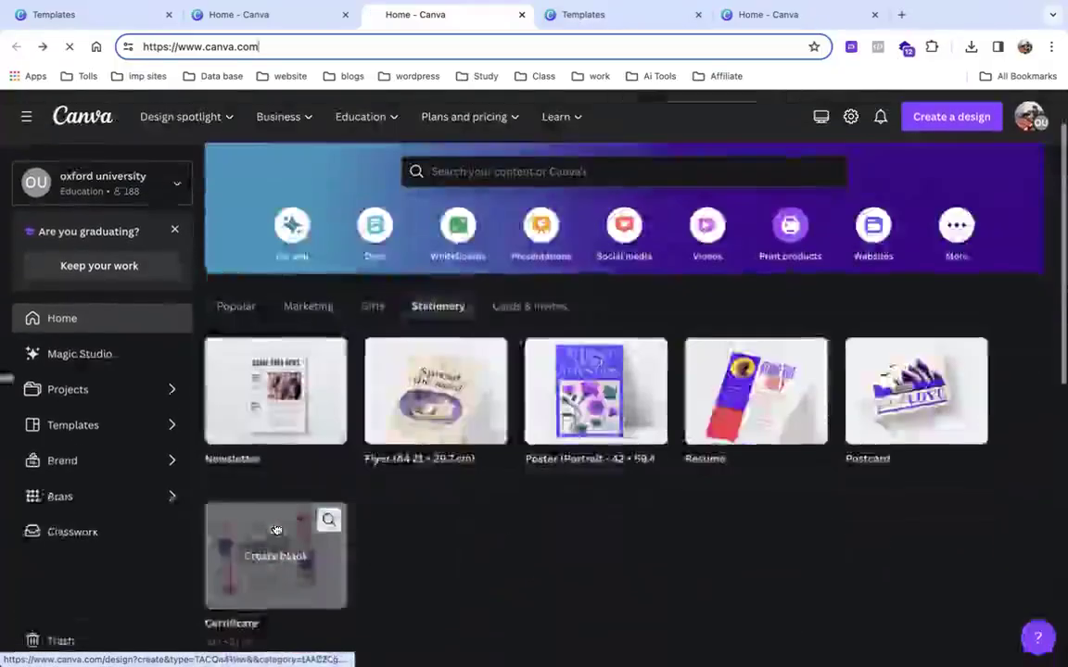
pyautogui.hscroll(-3, 277, 528)
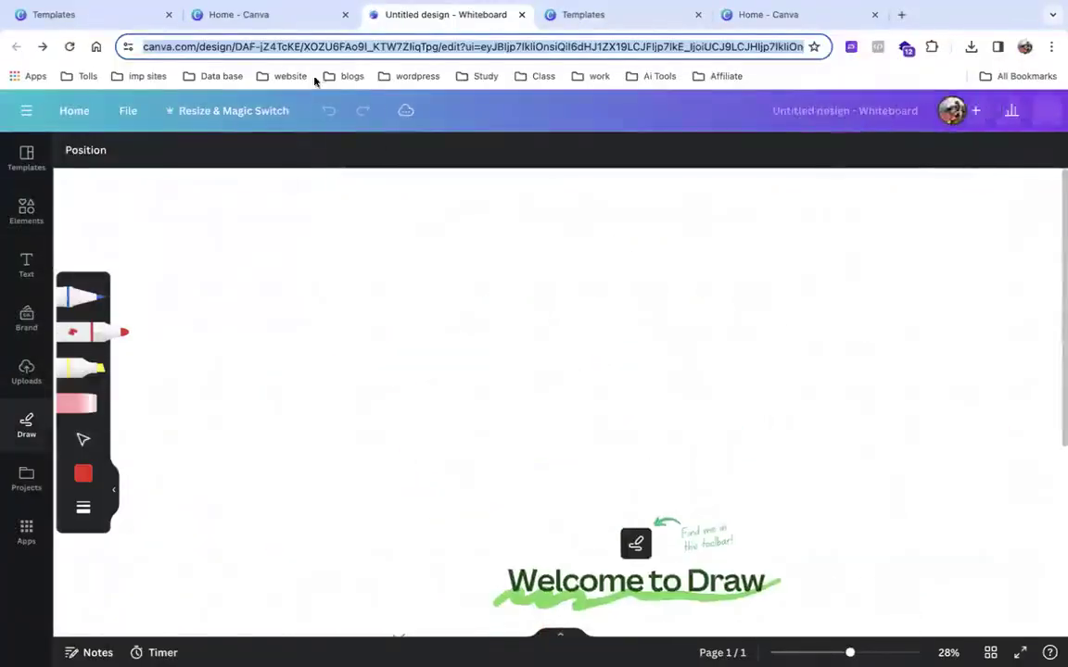
pyautogui.click(521, 14)
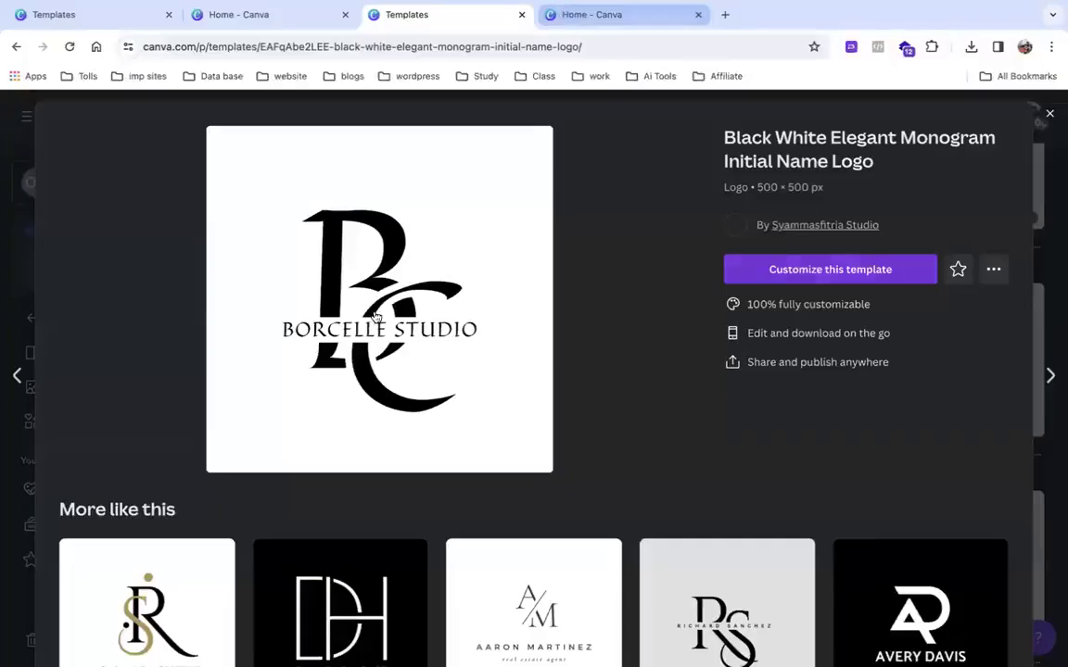
# Open the Black White Elegant Monogram template for editing and select its large B letter.
pyautogui.click(761, 269)
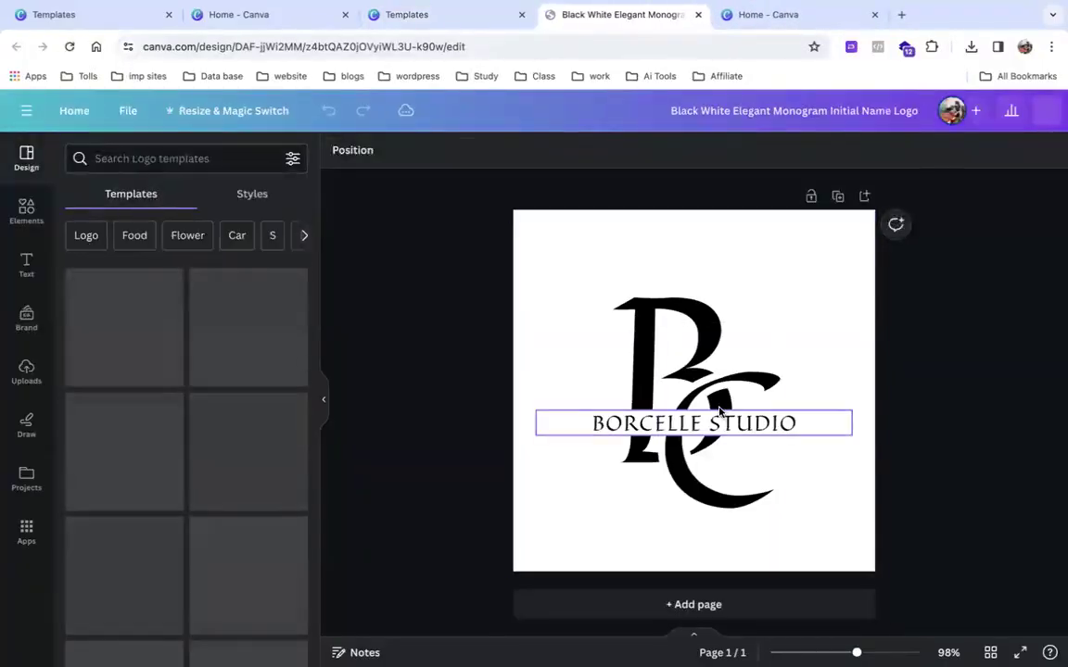
pyautogui.click(720, 410)
pyautogui.click(643, 334)
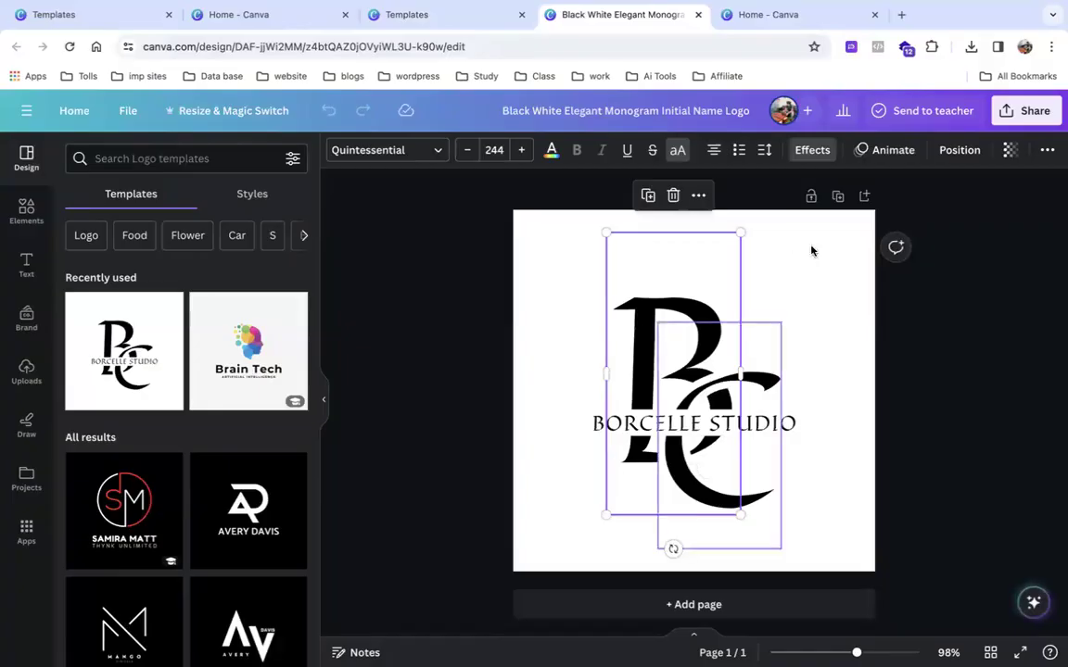
# Try Pop, then Fade by character, word, element and line on the B, then remove it.
pyautogui.click(883, 150)
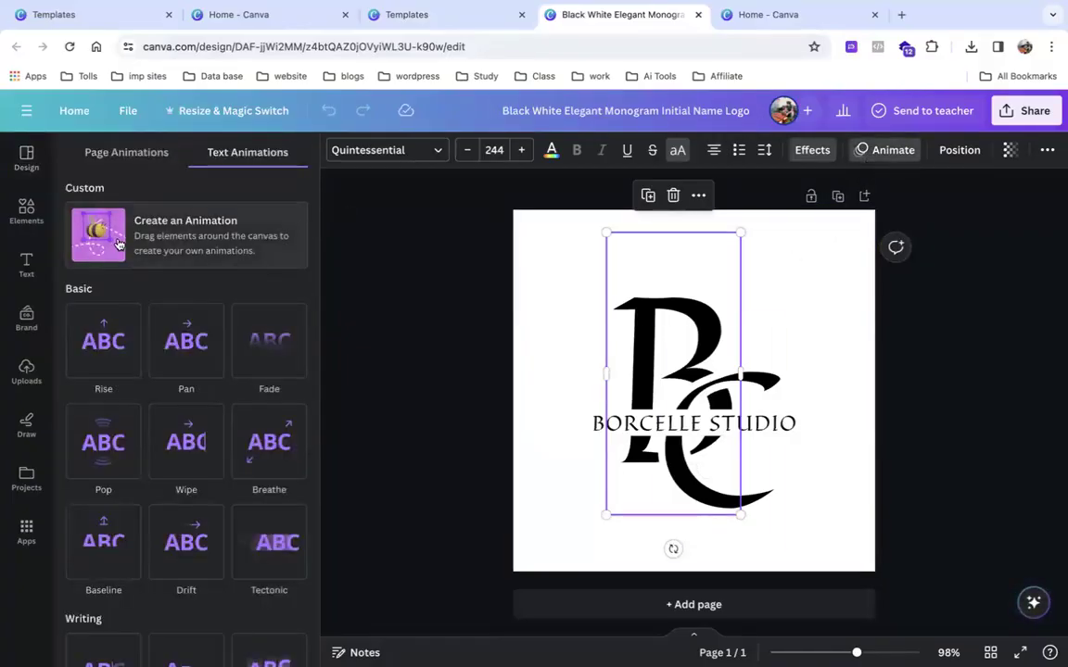
pyautogui.click(103, 438)
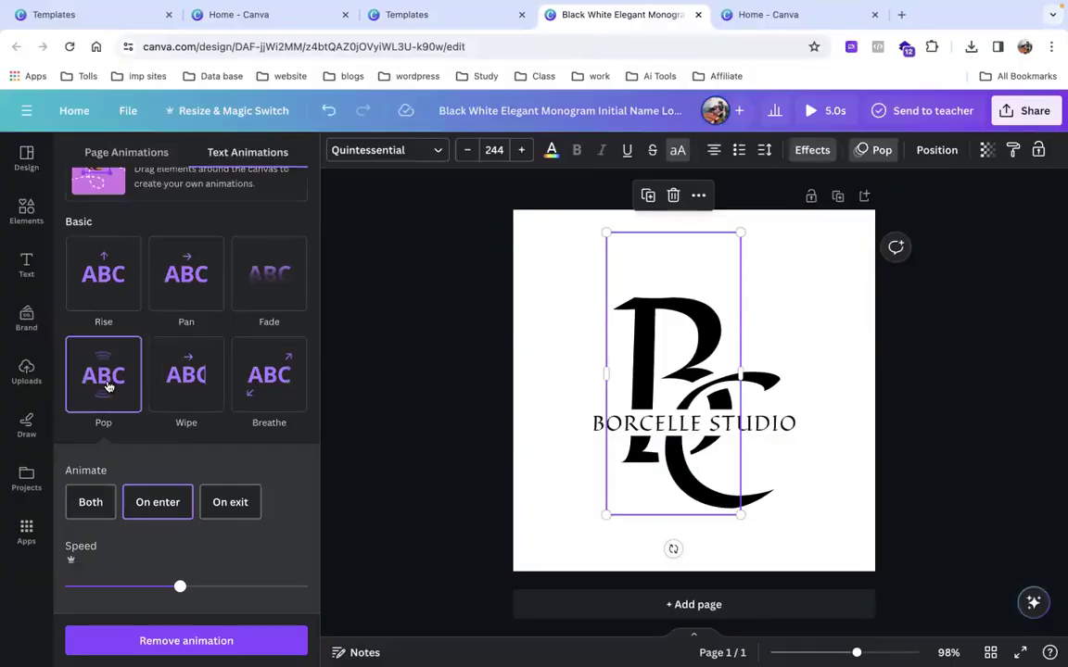
pyautogui.click(270, 276)
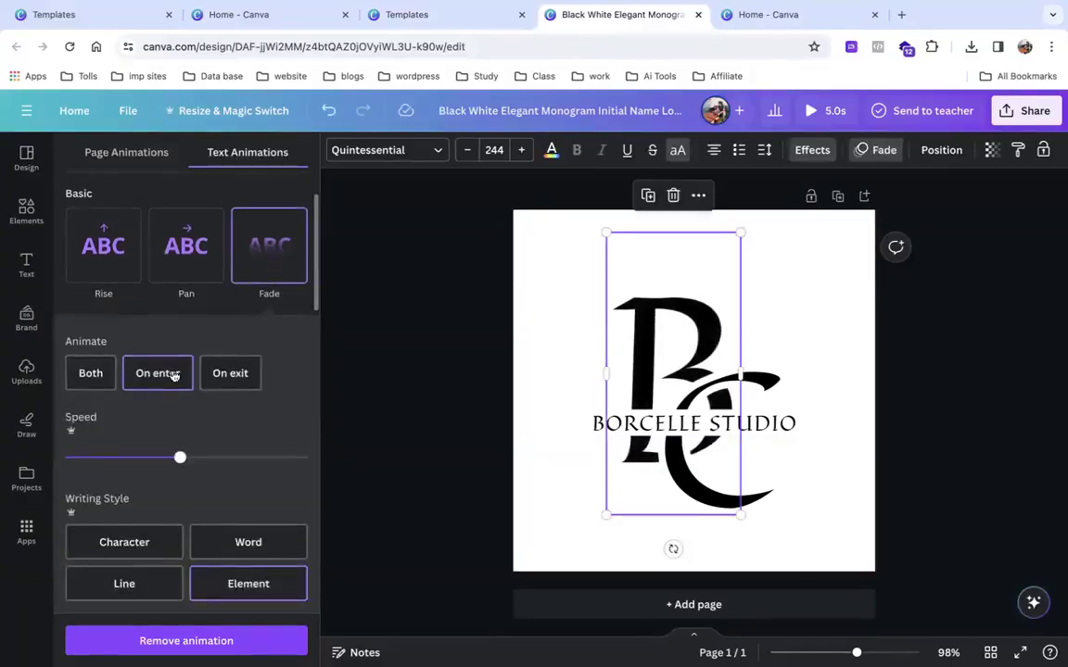
pyautogui.click(141, 549)
pyautogui.click(227, 545)
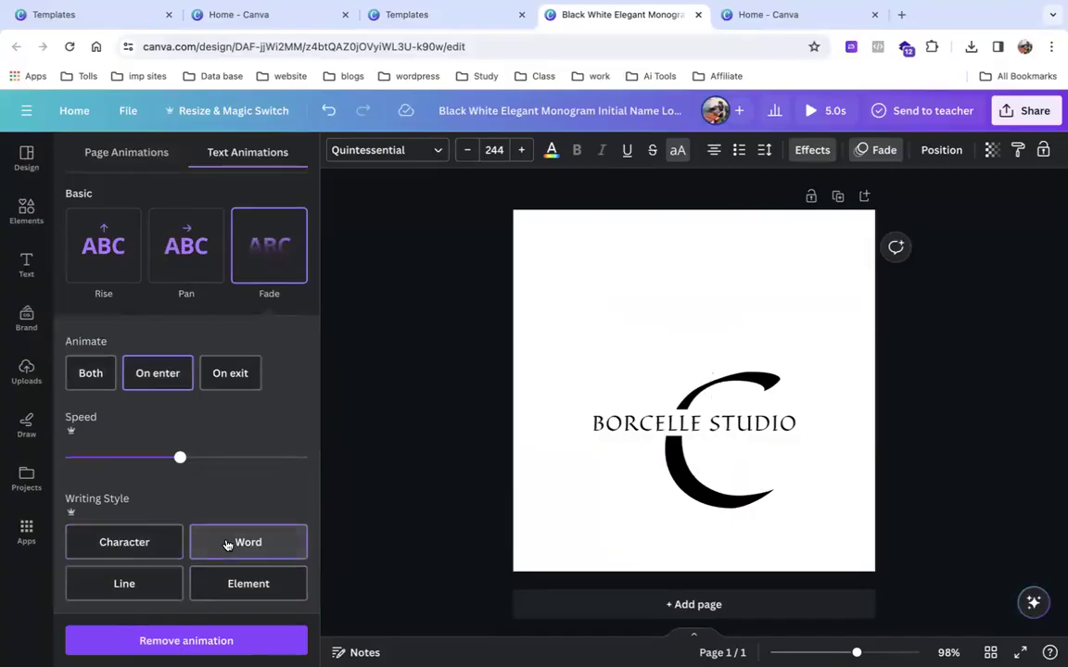
pyautogui.click(246, 572)
pyautogui.click(153, 581)
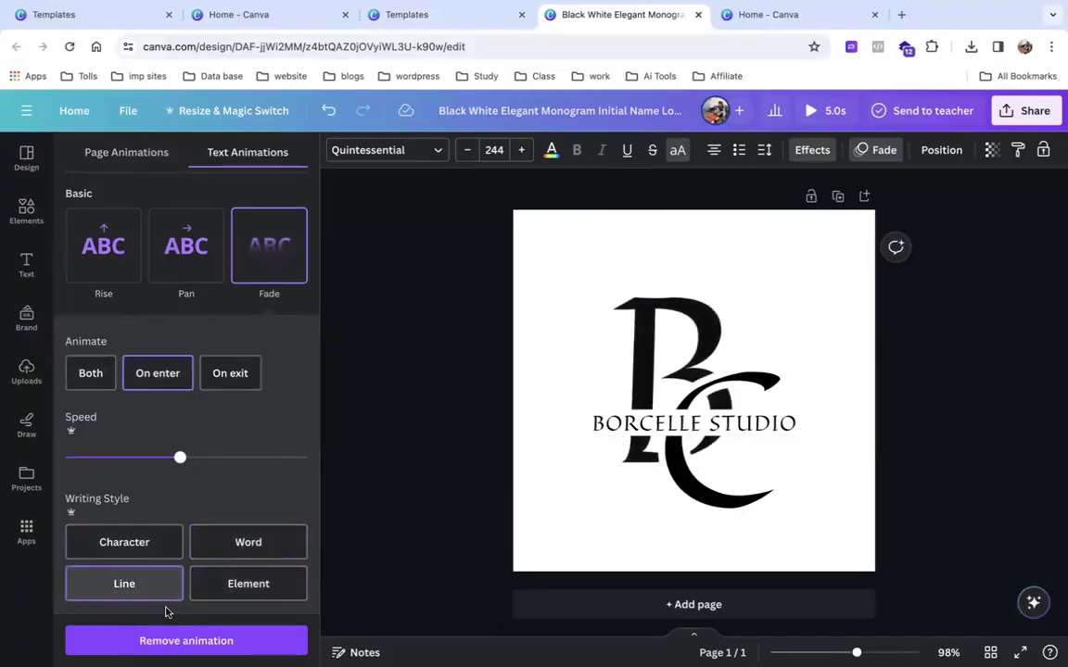
pyautogui.click(179, 636)
# Try and remove the Pulse effect, then give the B the Neon animation.
pyautogui.scroll(-10, 233, 522)
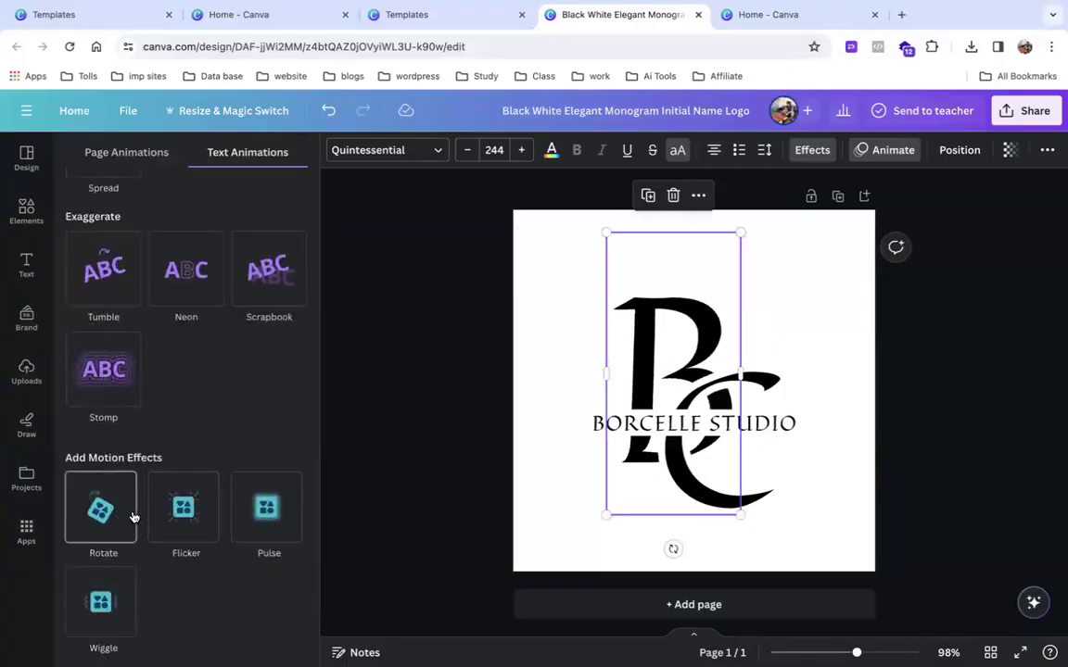
pyautogui.click(251, 511)
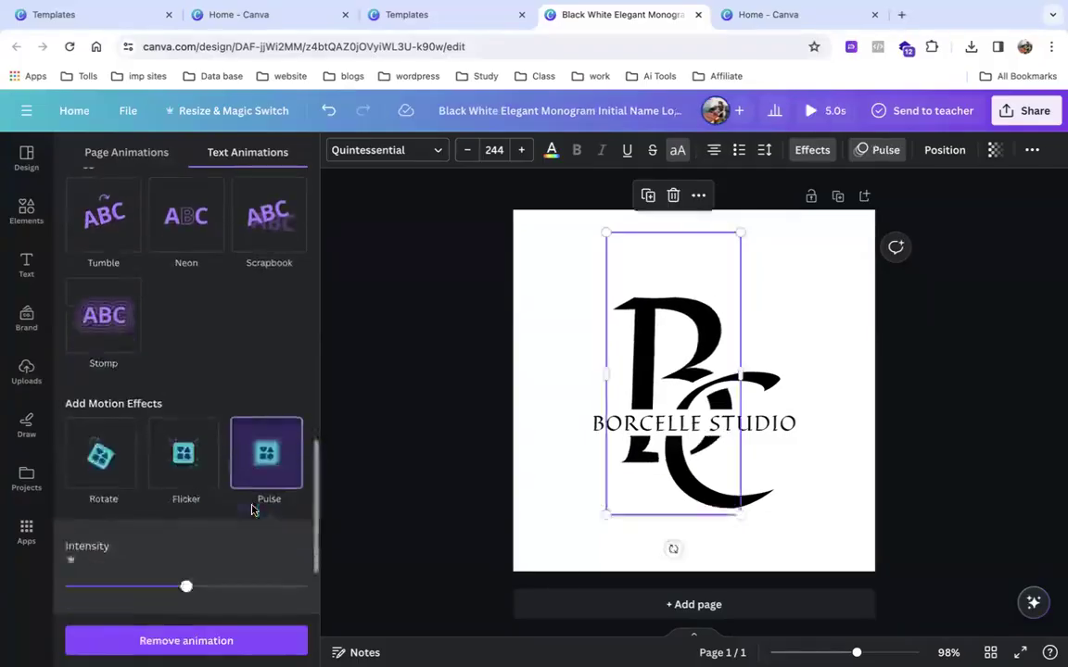
pyautogui.click(266, 649)
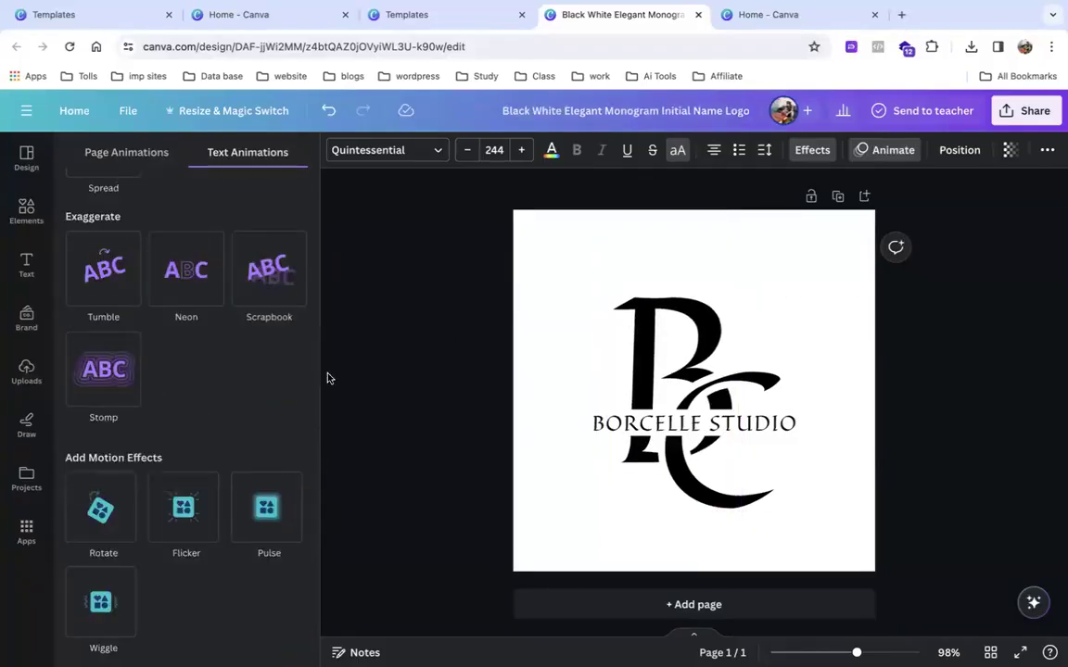
pyautogui.click(180, 280)
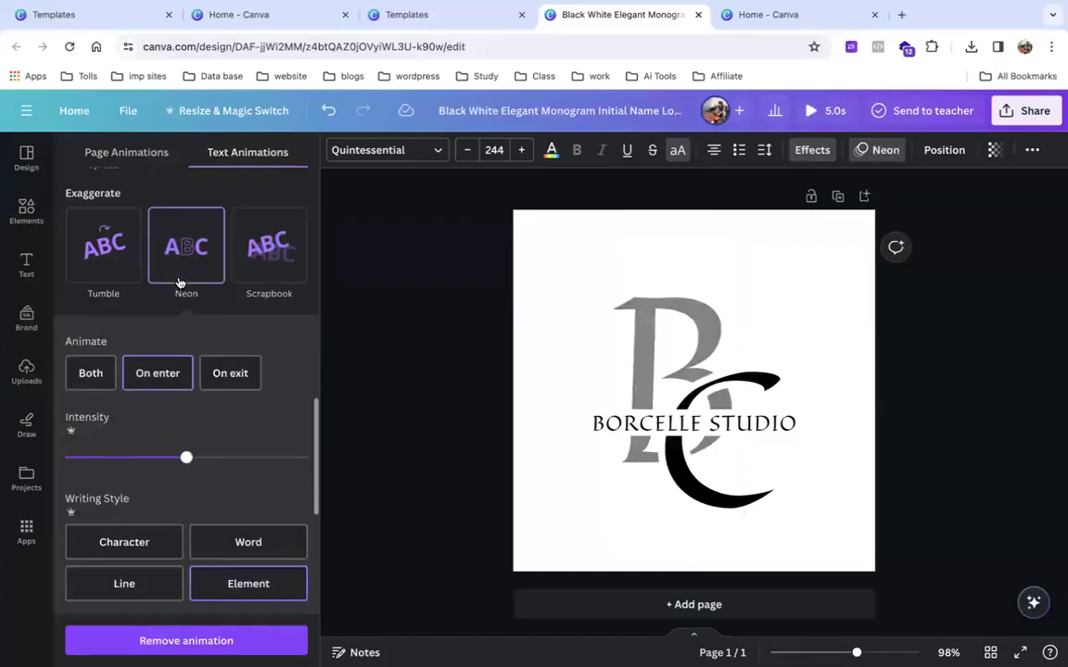
pyautogui.scroll(6, 245, 281)
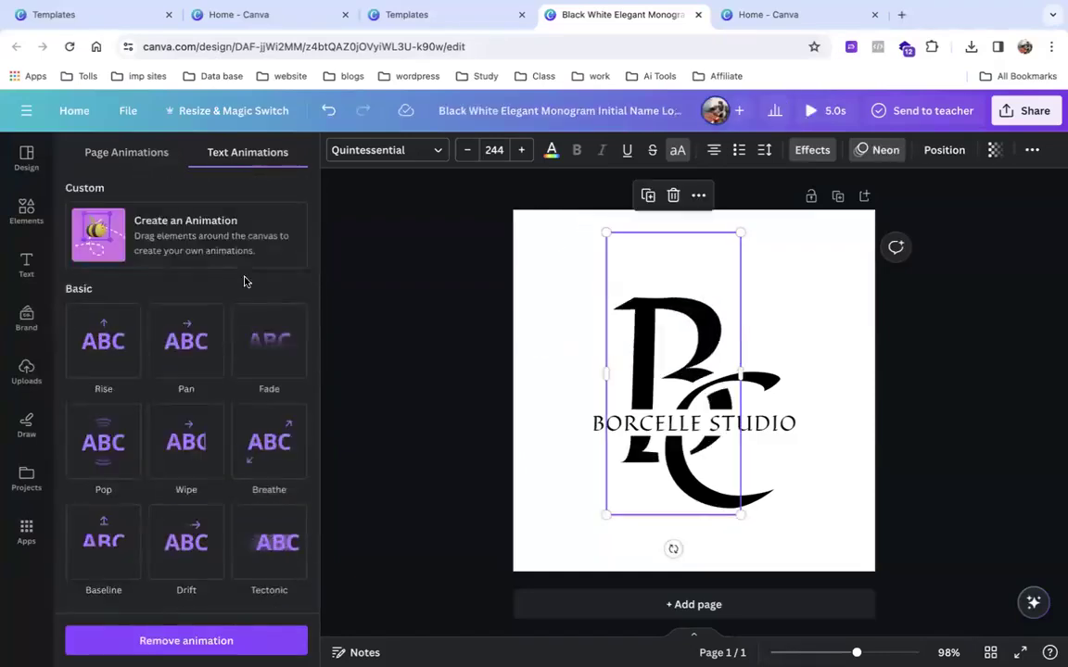
pyautogui.click(181, 617)
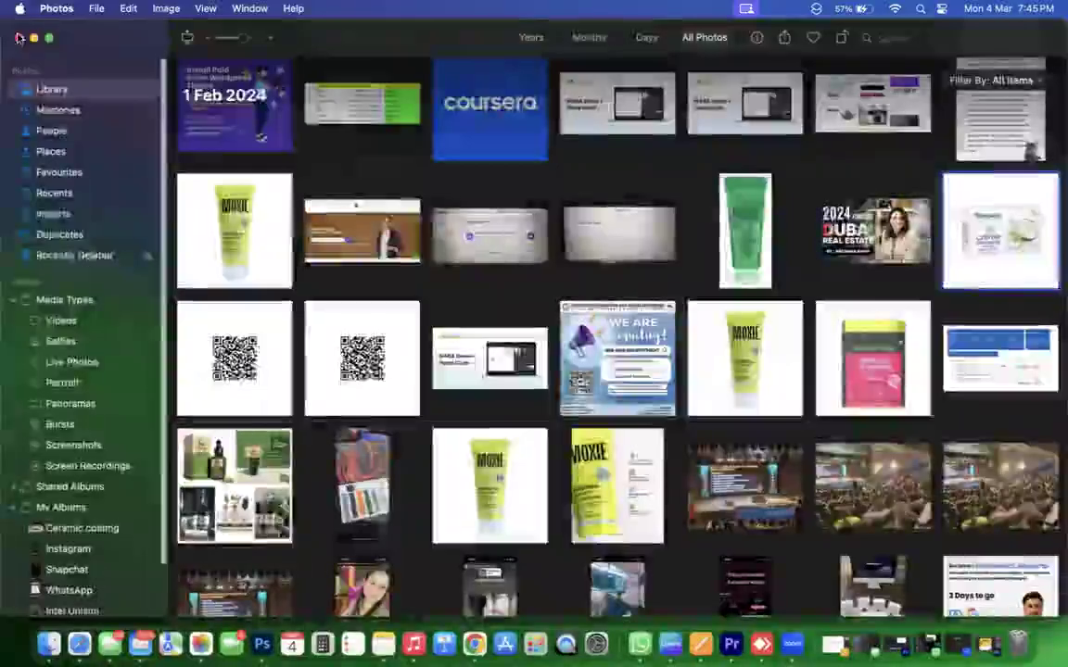
pyautogui.click(19, 37)
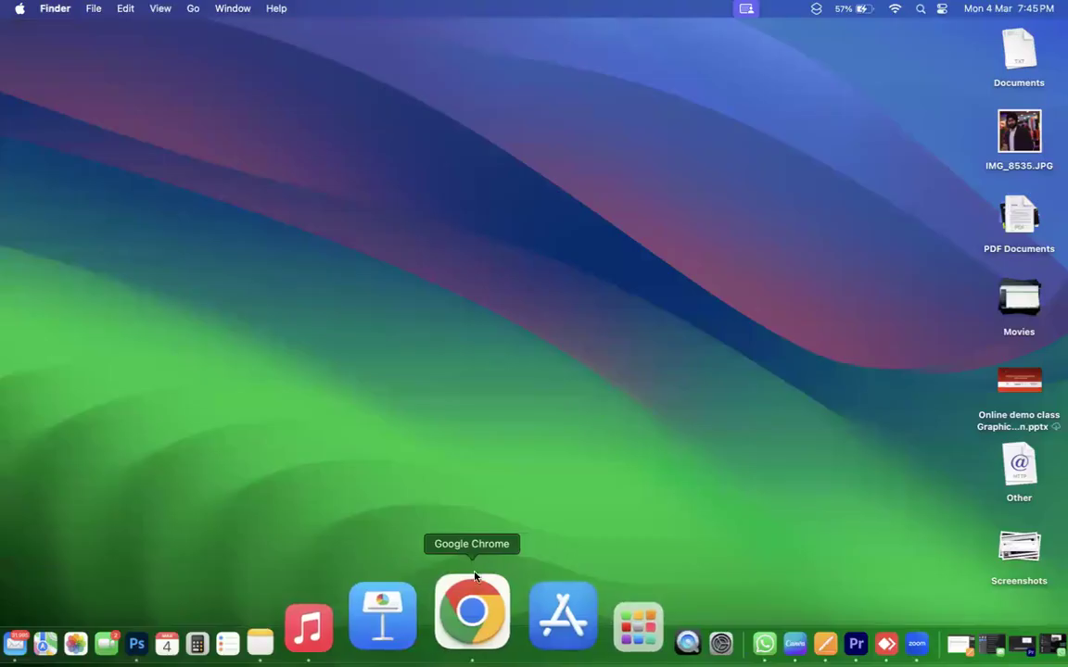
pyautogui.click(473, 576)
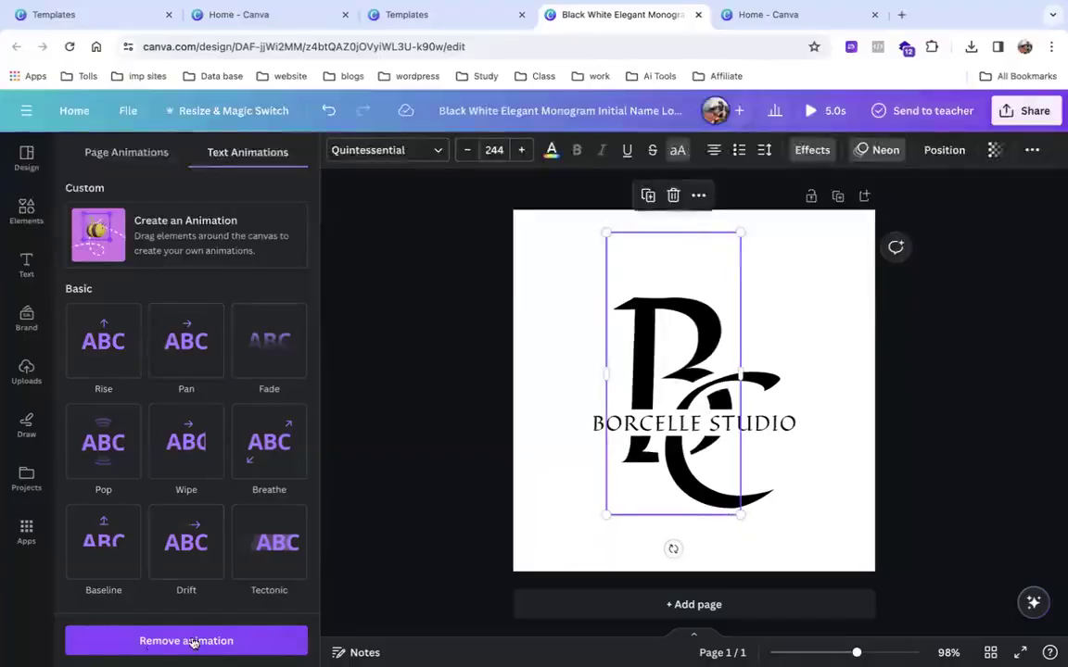
# Remove Neon, draw a looping custom motion path for the B, then delete it.
pyautogui.click(192, 641)
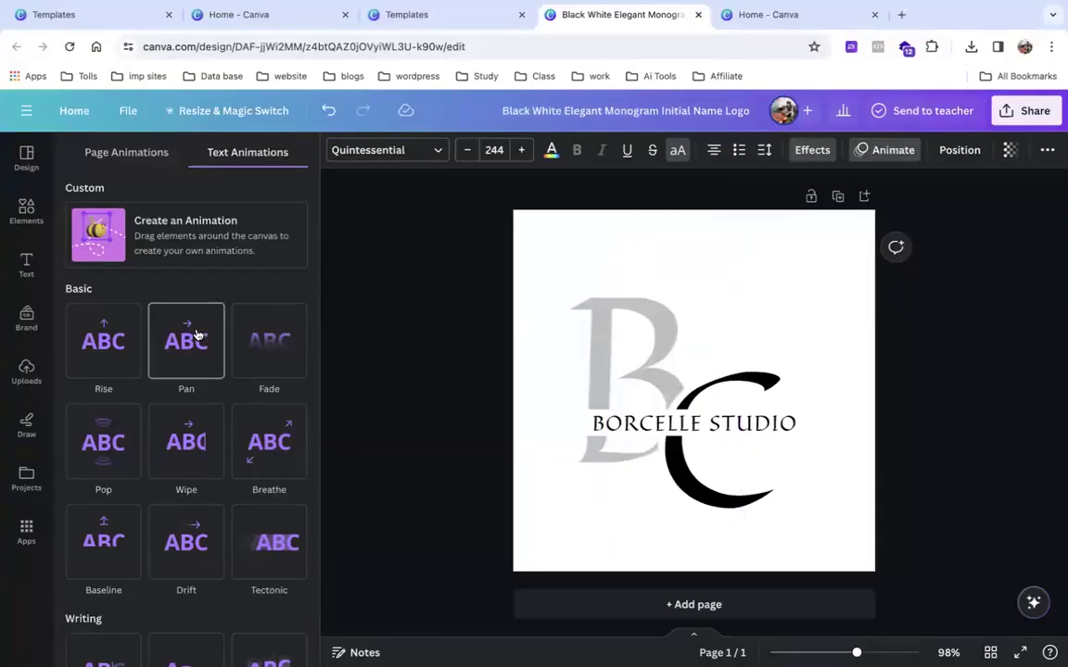
pyautogui.click(182, 231)
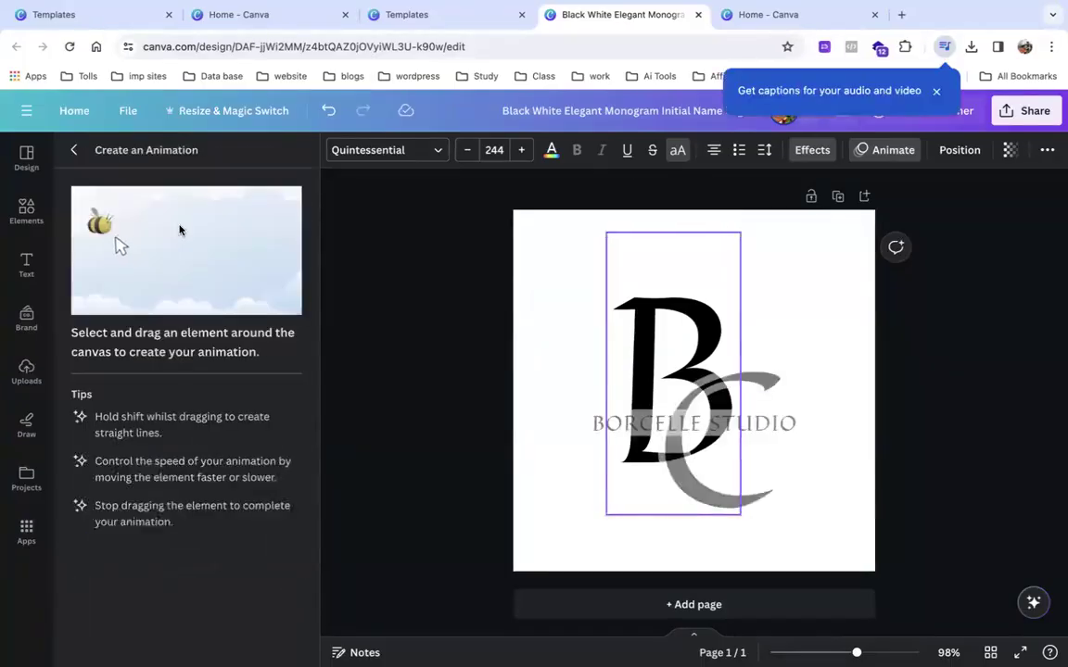
pyautogui.click(73, 152)
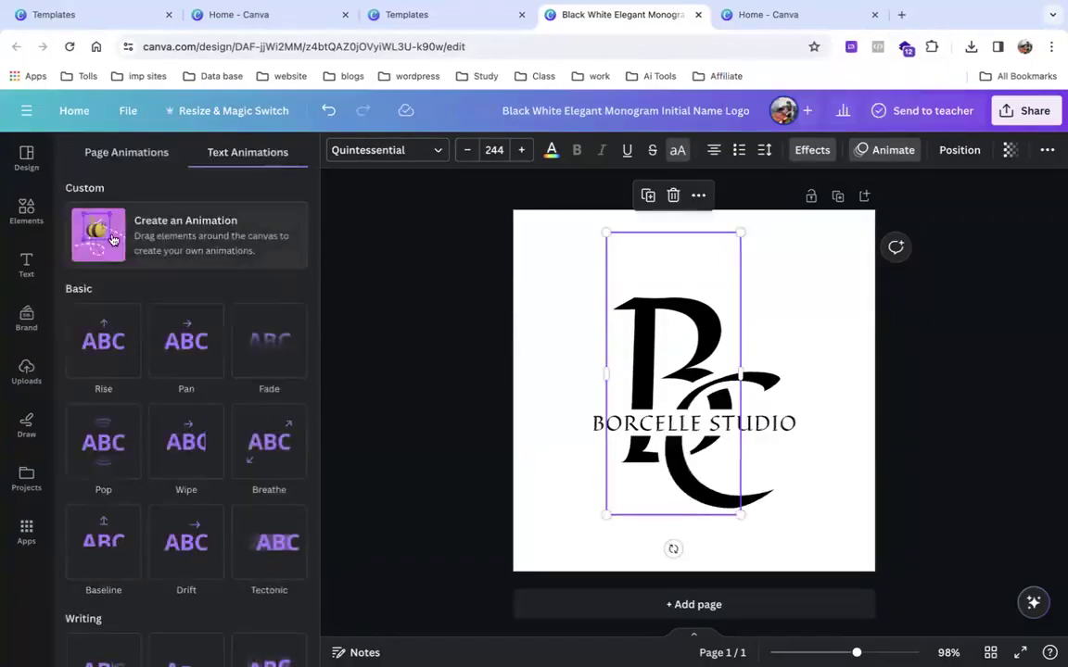
pyautogui.click(109, 236)
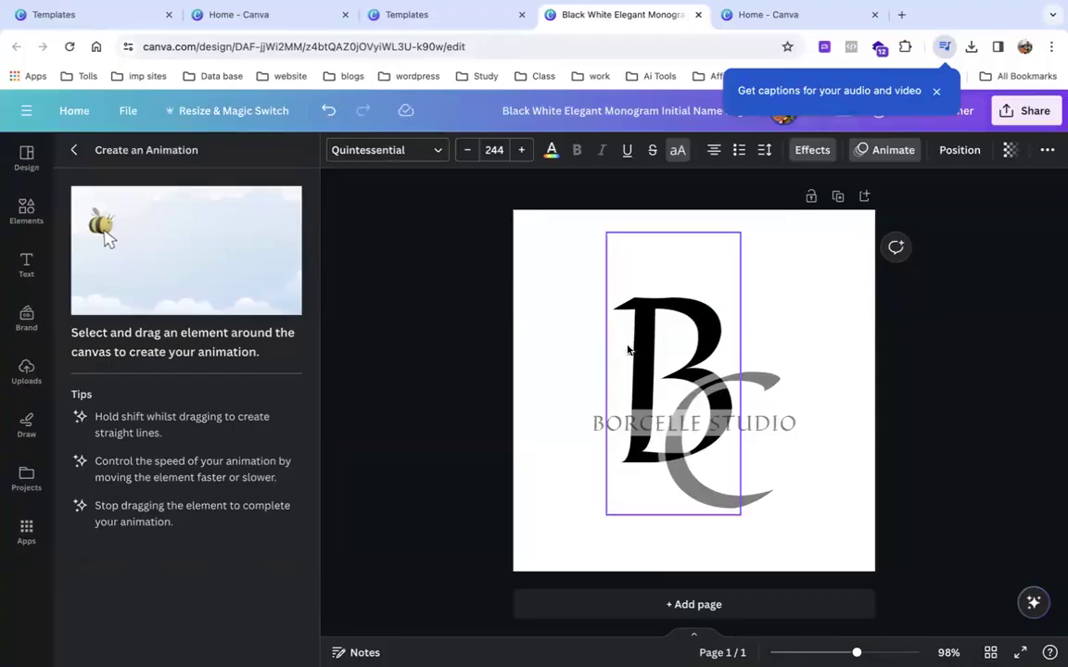
pyautogui.moveTo(647, 362)
pyautogui.mouseDown()
pyautogui.moveTo(596, 294)
pyautogui.moveTo(675, 269)
pyautogui.moveTo(676, 392)
pyautogui.moveTo(642, 510)
pyautogui.moveTo(777, 483)
pyautogui.moveTo(613, 323)
pyautogui.moveTo(589, 432)
pyautogui.moveTo(541, 390)
pyautogui.moveTo(744, 435)
pyautogui.moveTo(720, 337)
pyautogui.moveTo(654, 426)
pyautogui.moveTo(705, 367)
pyautogui.mouseUp()
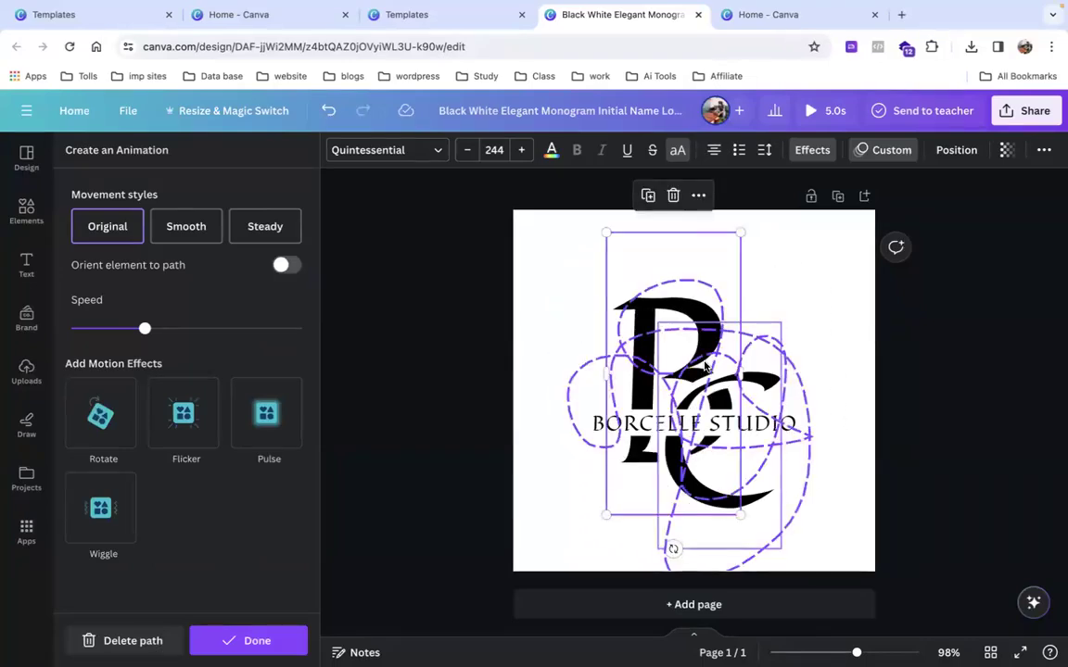
pyautogui.click(129, 640)
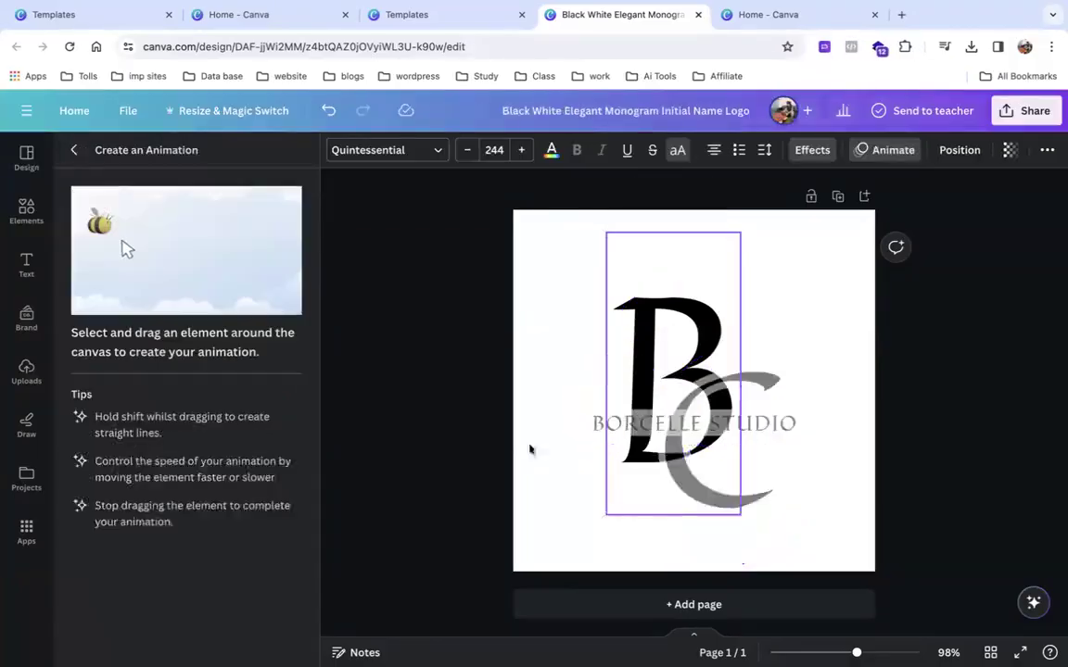
# Draw two more looping monogram paths, undoing and deleting each, then leave the editor.
pyautogui.moveTo(666, 353)
pyautogui.mouseDown()
pyautogui.moveTo(584, 334)
pyautogui.moveTo(587, 319)
pyautogui.moveTo(623, 293)
pyautogui.moveTo(701, 292)
pyautogui.mouseUp()
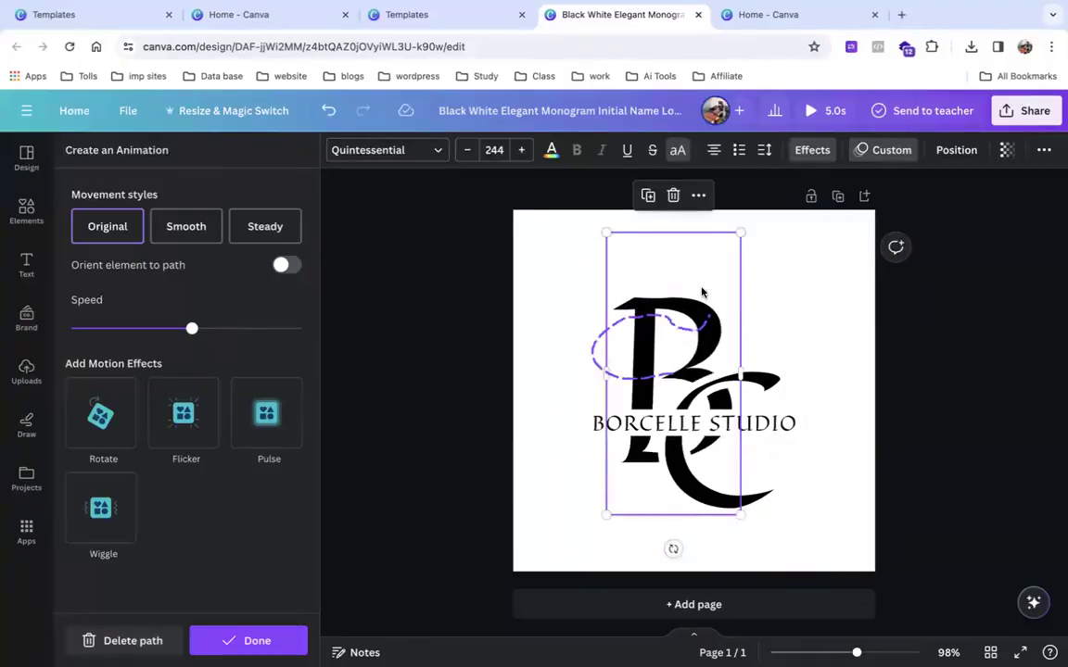
pyautogui.hotkey('ctrl', 'z')
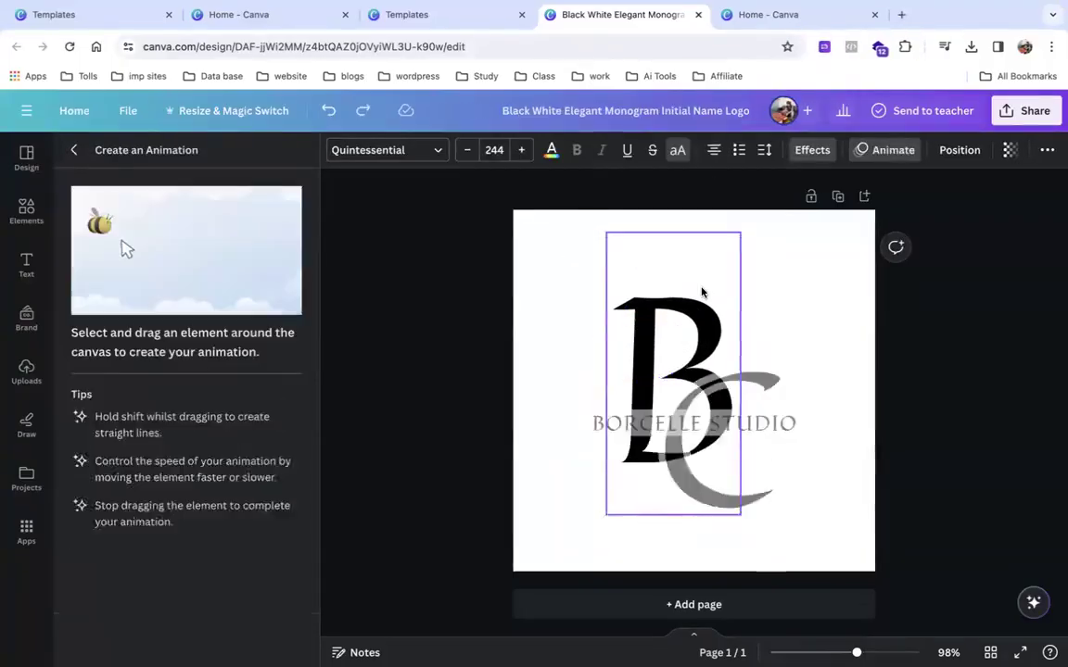
pyautogui.moveTo(700, 347)
pyautogui.mouseDown()
pyautogui.moveTo(624, 363)
pyautogui.moveTo(607, 292)
pyautogui.moveTo(684, 272)
pyautogui.moveTo(721, 293)
pyautogui.moveTo(726, 334)
pyautogui.moveTo(687, 415)
pyautogui.moveTo(756, 434)
pyautogui.mouseUp()
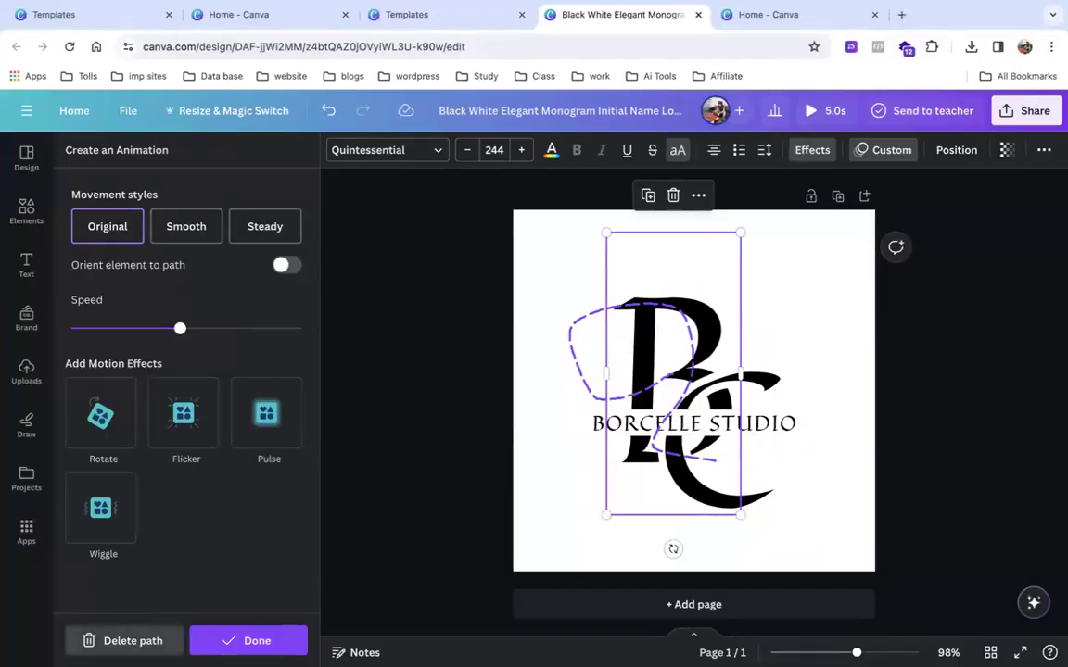
pyautogui.click(127, 640)
pyautogui.click(25, 251)
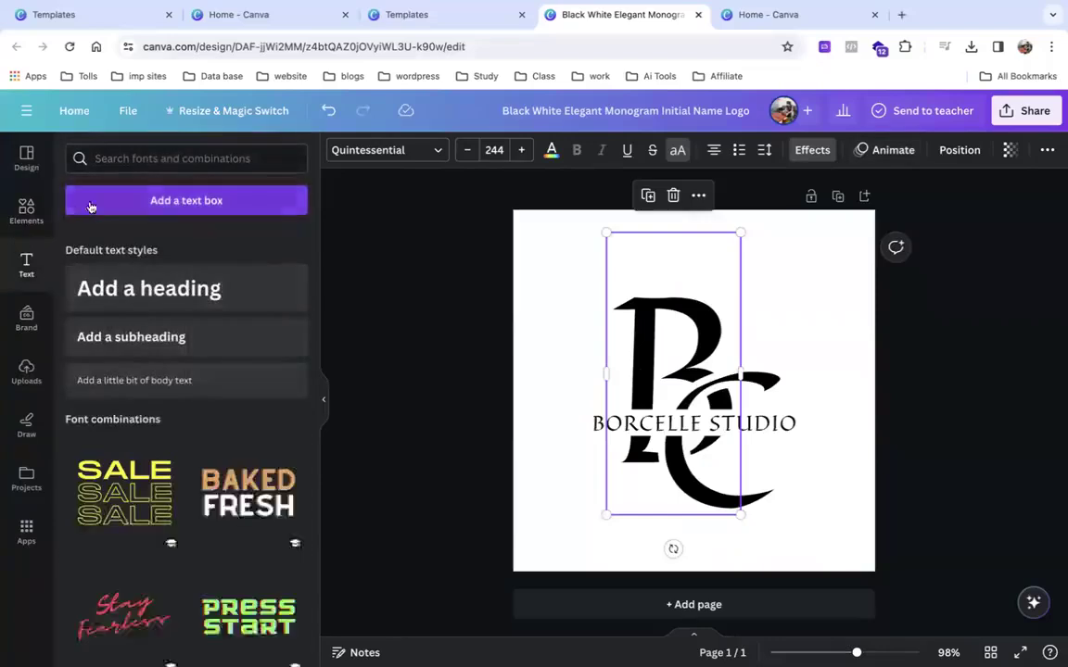
# Search Elements for 'butterfly' and place the monarch butterfly photo on the design.
pyautogui.click(35, 211)
pyautogui.click(162, 159)
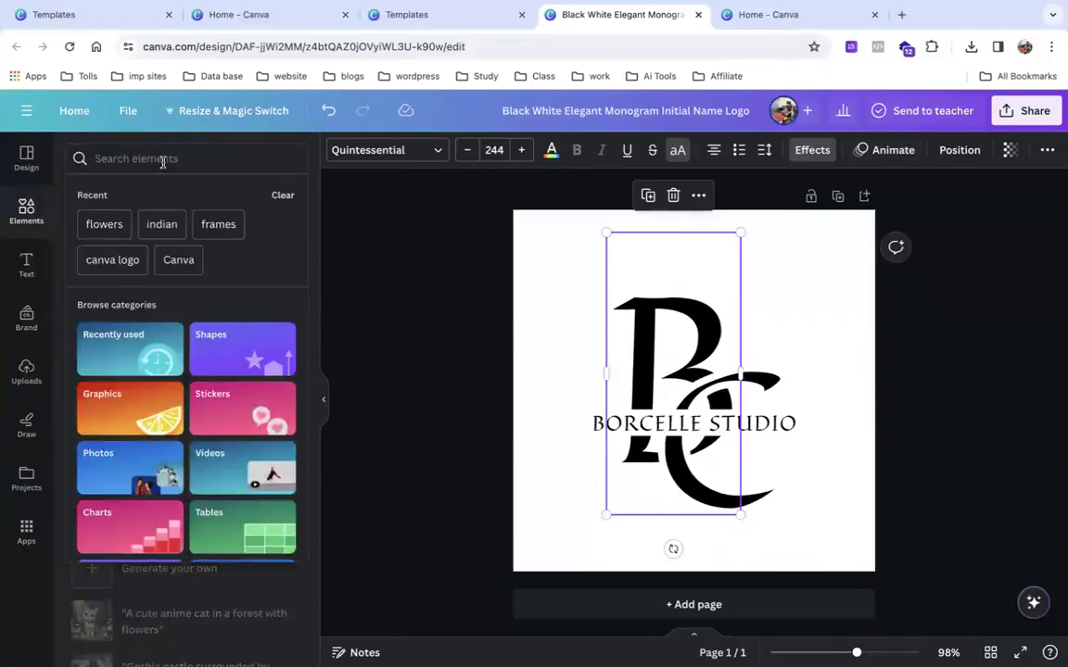
pyautogui.write('Bu')
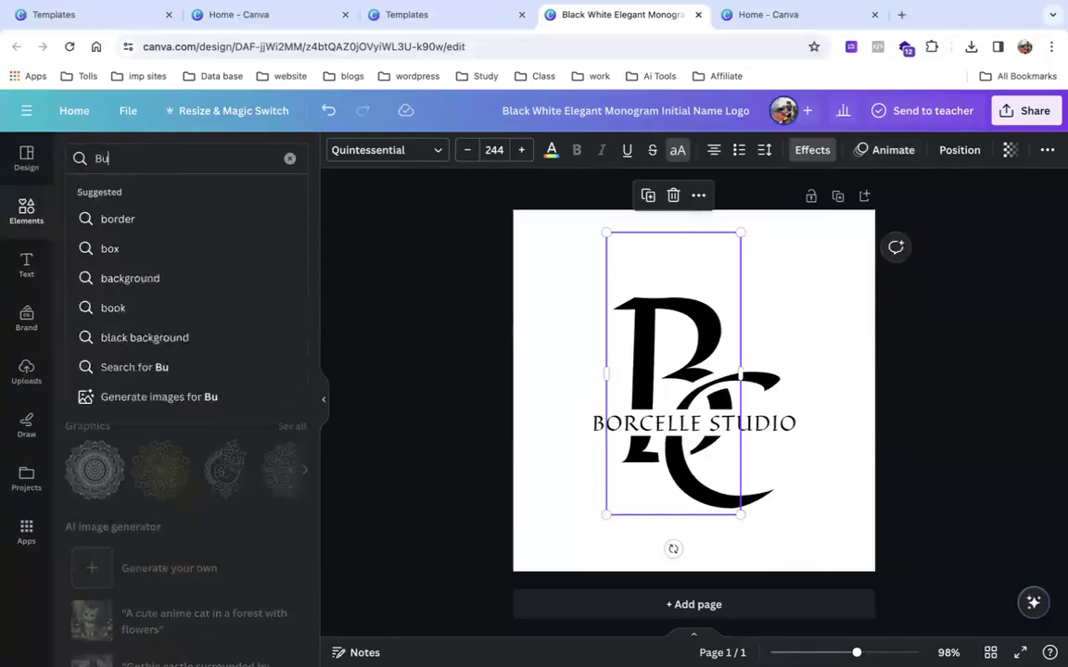
pyautogui.click(162, 220)
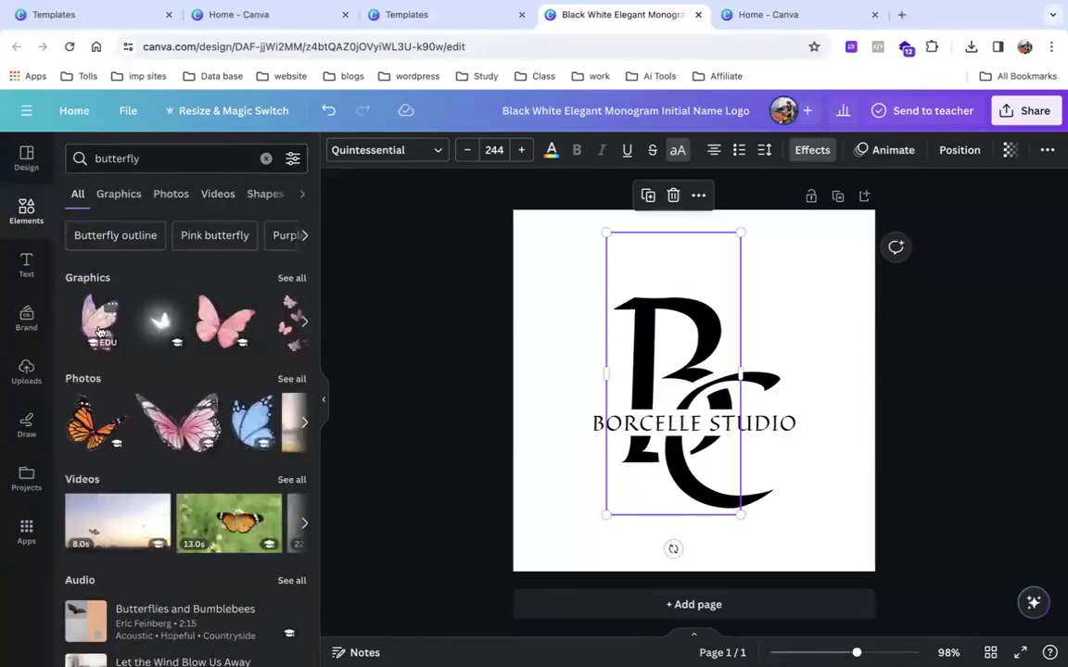
pyautogui.moveTo(102, 433); pyautogui.dragTo(585, 291)
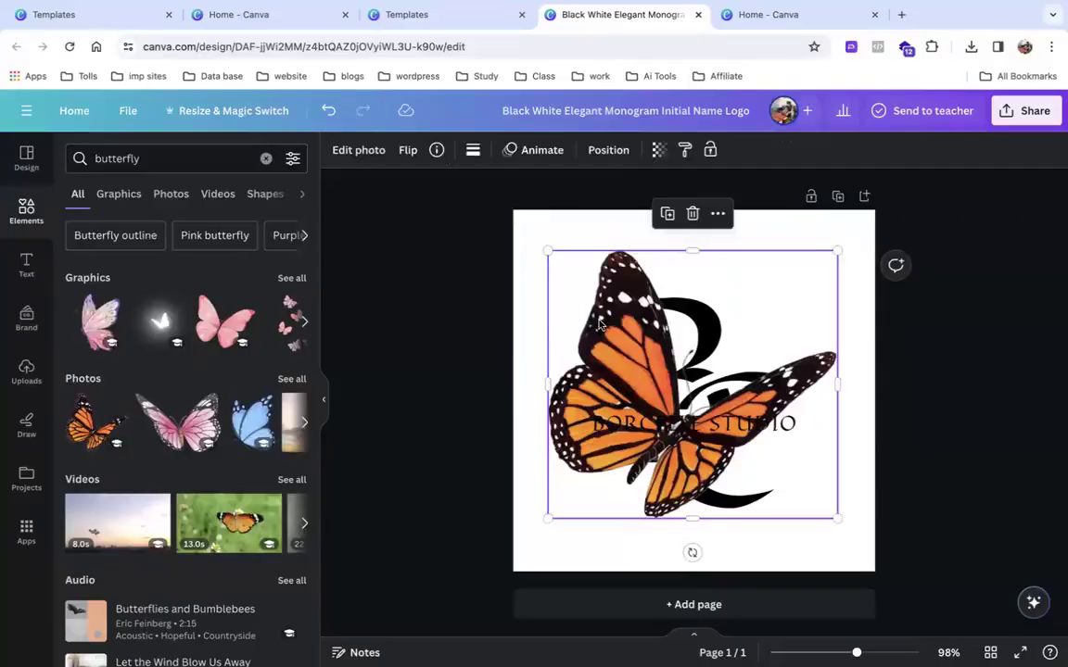
# Move the butterfly onto a new page 2, delete extra page 3, shrink it to about 139×129.
pyautogui.click(673, 604)
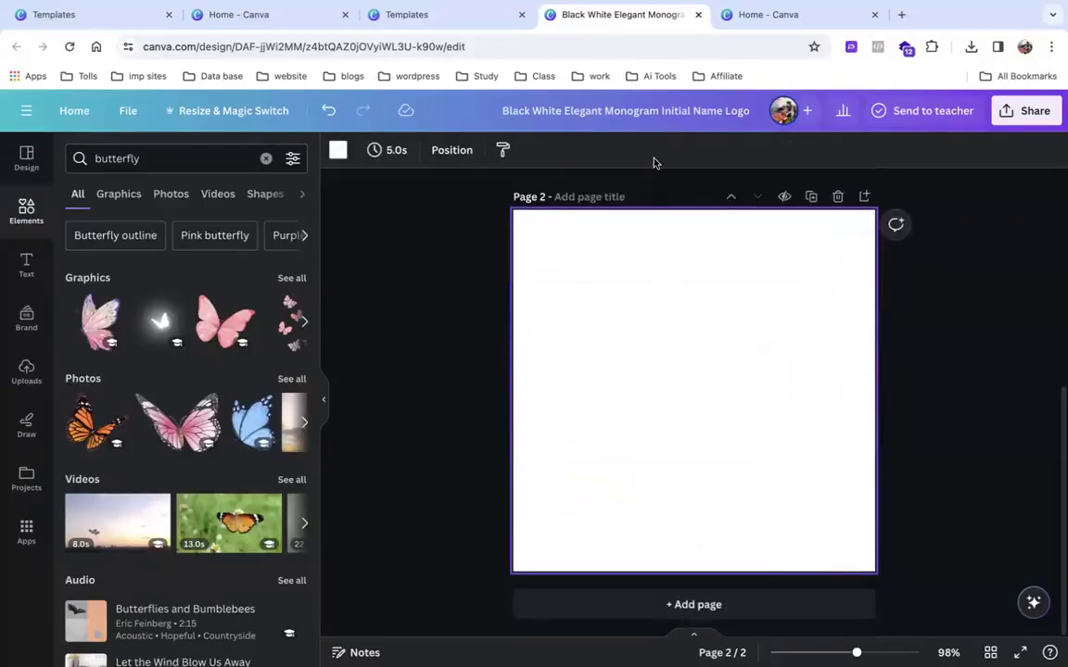
pyautogui.scroll(3, 652, 384)
pyautogui.click(662, 315)
pyautogui.moveTo(663, 315); pyautogui.dragTo(654, 635)
pyautogui.scroll(-5, 594, 392)
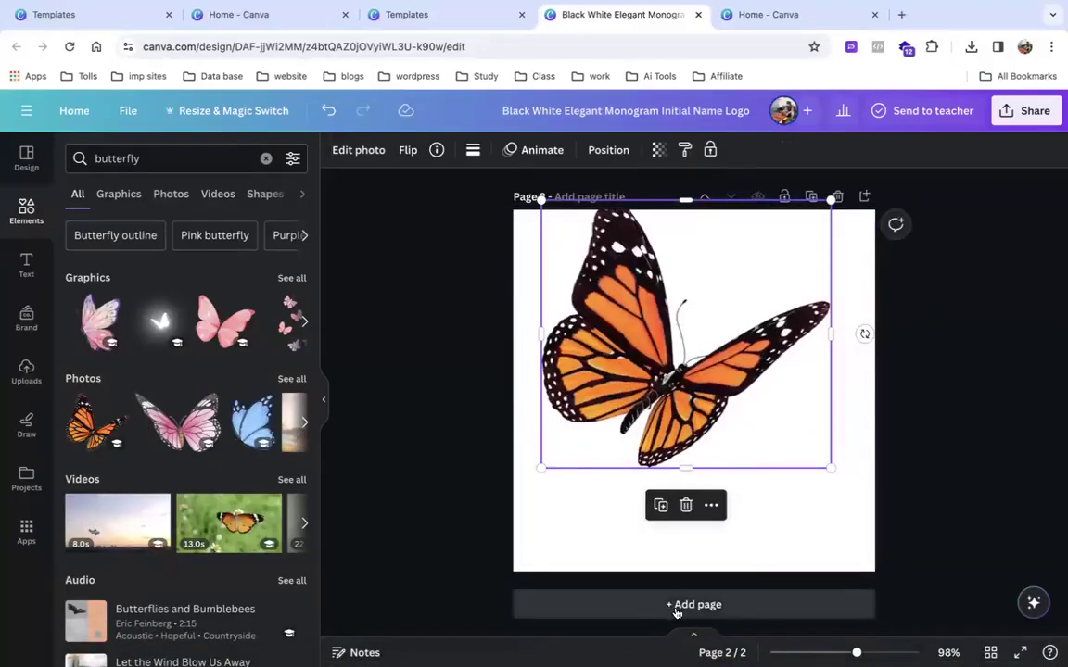
pyautogui.click(677, 612)
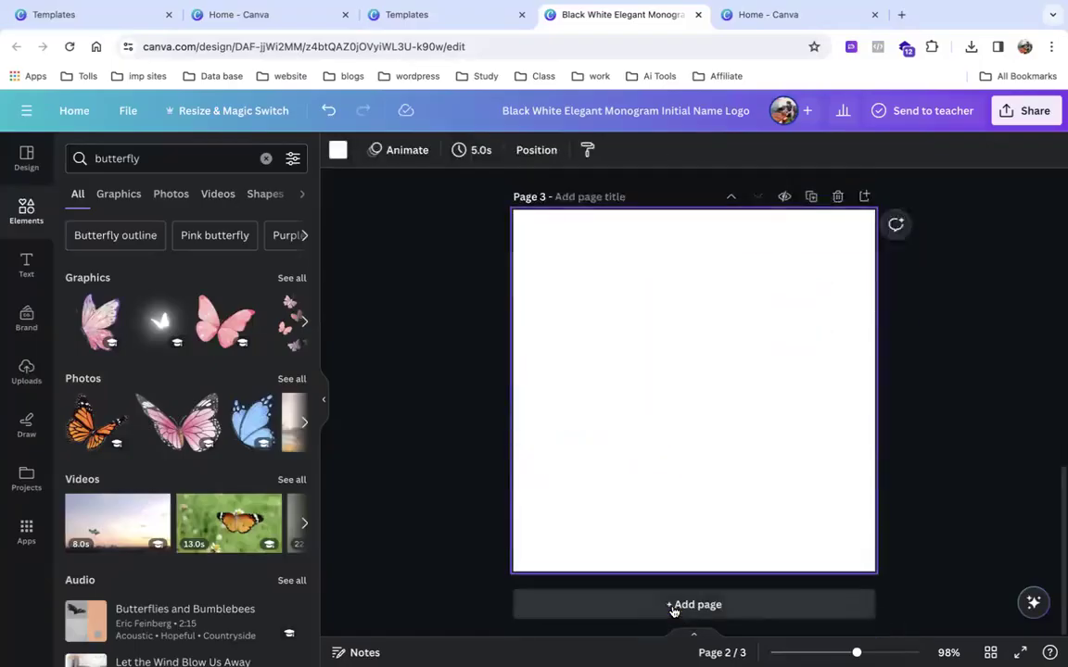
pyautogui.click(836, 198)
pyautogui.moveTo(726, 323); pyautogui.dragTo(732, 372)
pyautogui.moveTo(839, 253); pyautogui.dragTo(615, 394)
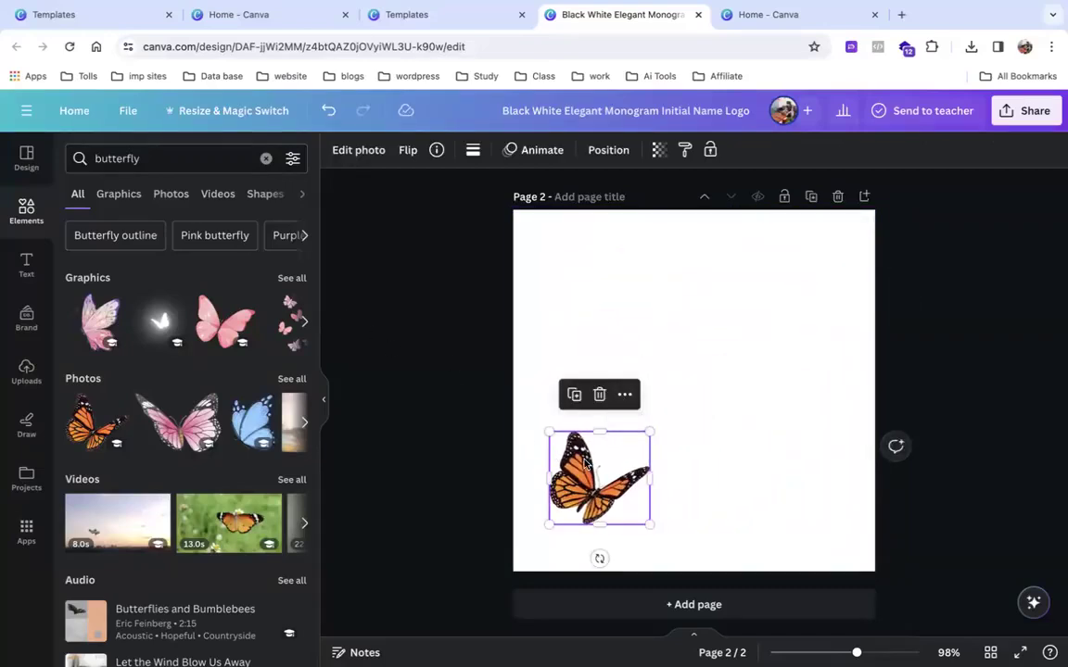
# Draw a curving Create an Animation path flying the butterfly from lower left to upper right.
pyautogui.click(368, 153)
pyautogui.click(516, 152)
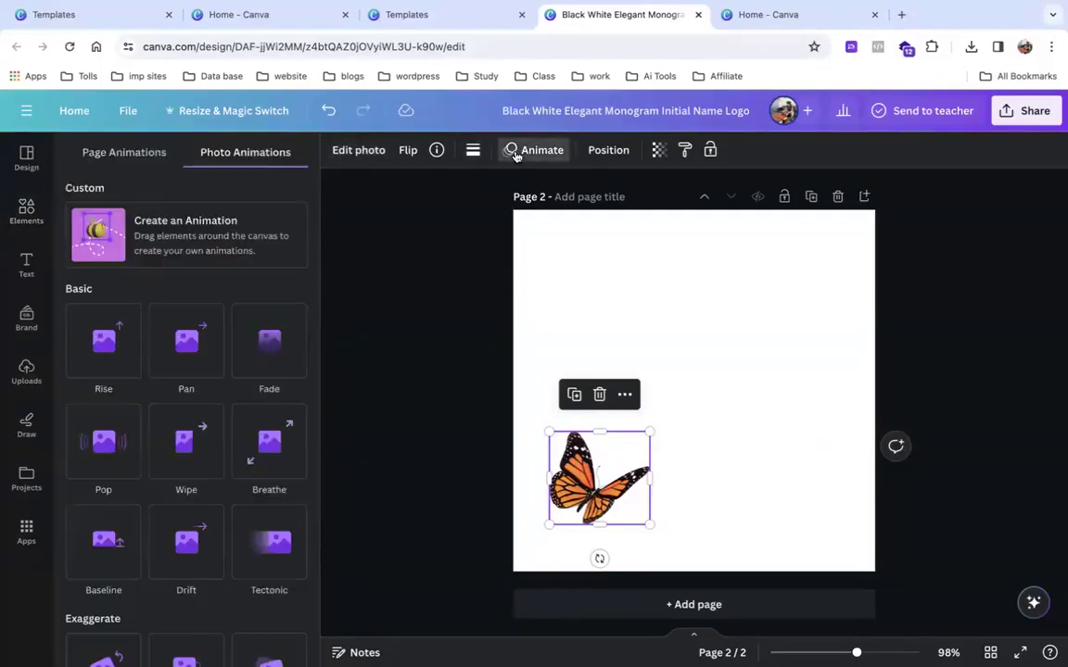
pyautogui.click(143, 223)
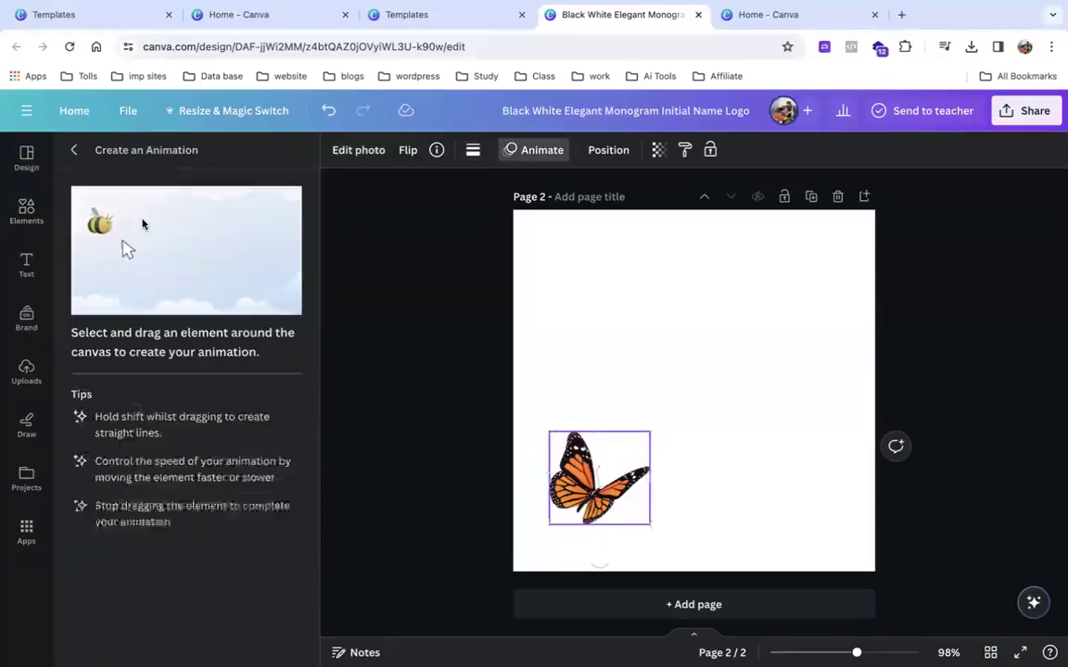
pyautogui.moveTo(594, 488)
pyautogui.mouseDown()
pyautogui.moveTo(576, 476)
pyautogui.moveTo(598, 445)
pyautogui.moveTo(639, 422)
pyautogui.moveTo(671, 359)
pyautogui.moveTo(742, 315)
pyautogui.moveTo(778, 302)
pyautogui.moveTo(819, 317)
pyautogui.moveTo(838, 302)
pyautogui.moveTo(895, 307)
pyautogui.mouseUp()
pyautogui.moveTo(898, 307); pyautogui.dragTo(898, 307)
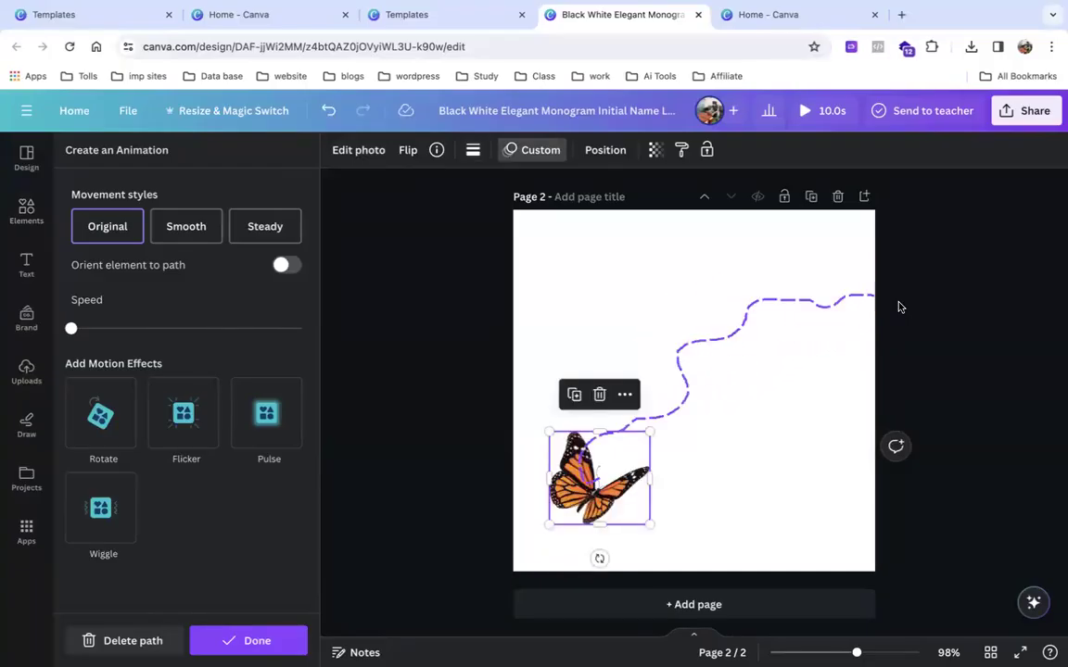
pyautogui.click(899, 305)
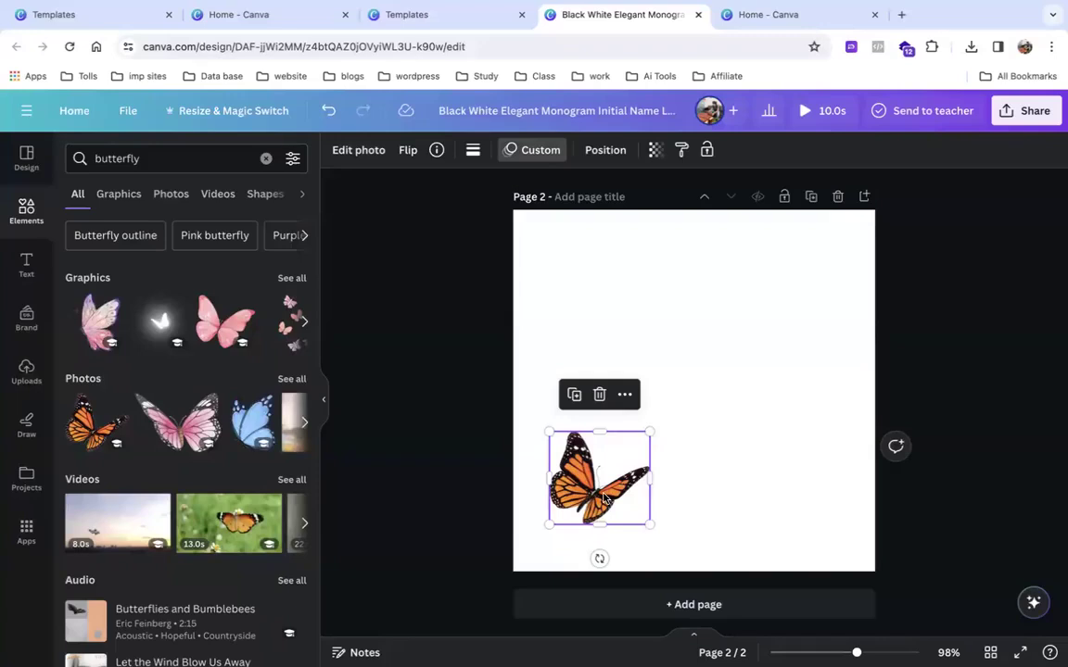
# Redraw the butterfly's flight path up to the right, trying Smooth and steady styles at maximum speed.
pyautogui.click(529, 152)
pyautogui.click(143, 640)
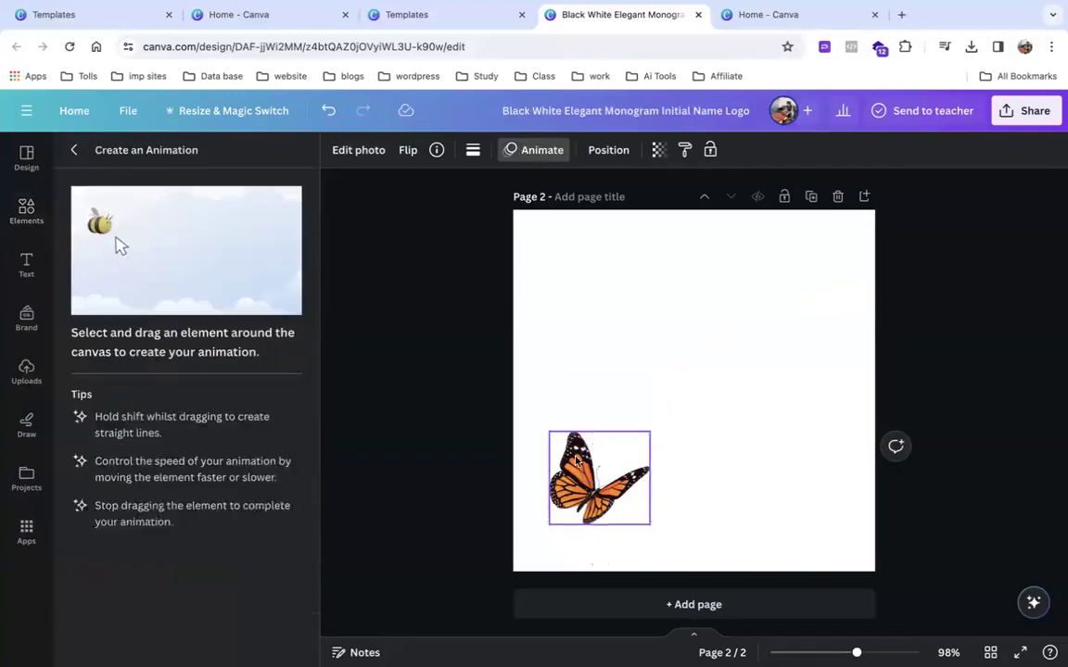
pyautogui.moveTo(576, 460)
pyautogui.mouseDown()
pyautogui.moveTo(574, 418)
pyautogui.moveTo(622, 390)
pyautogui.moveTo(718, 398)
pyautogui.moveTo(738, 381)
pyautogui.moveTo(746, 323)
pyautogui.moveTo(811, 320)
pyautogui.moveTo(865, 276)
pyautogui.moveTo(898, 270)
pyautogui.moveTo(971, 275)
pyautogui.mouseUp()
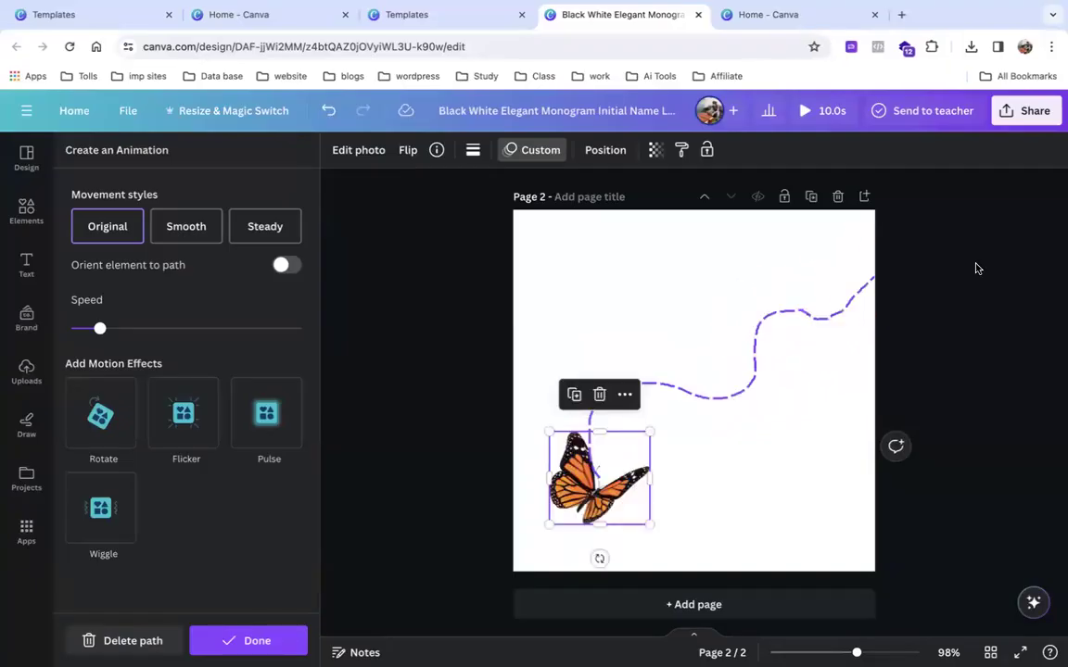
pyautogui.click(172, 239)
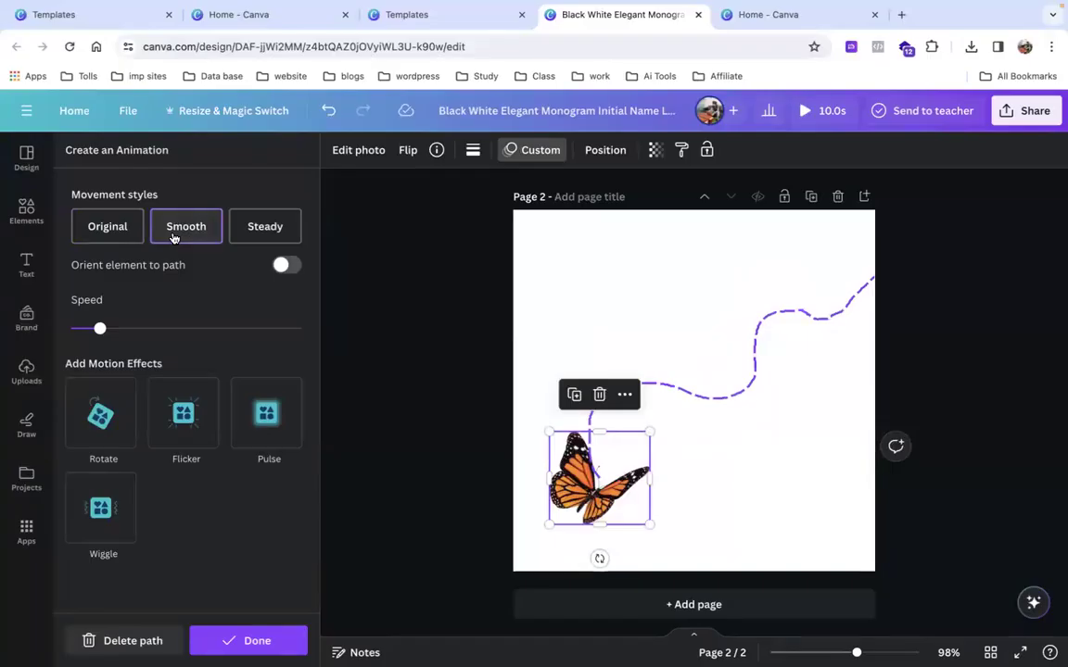
pyautogui.click(269, 222)
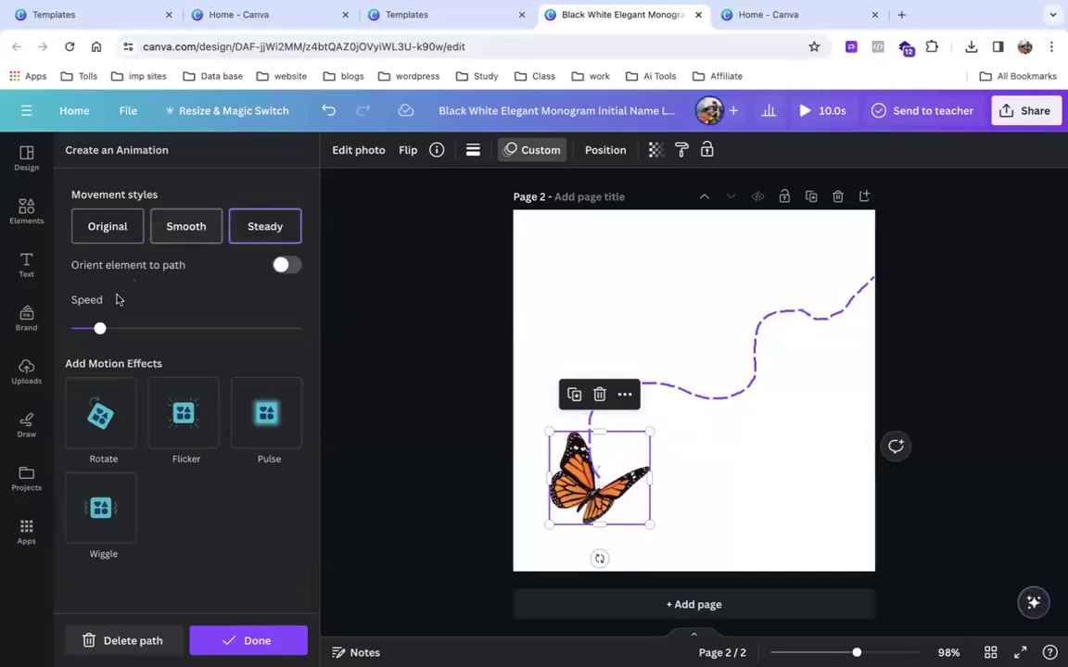
pyautogui.moveTo(100, 328); pyautogui.dragTo(335, 344)
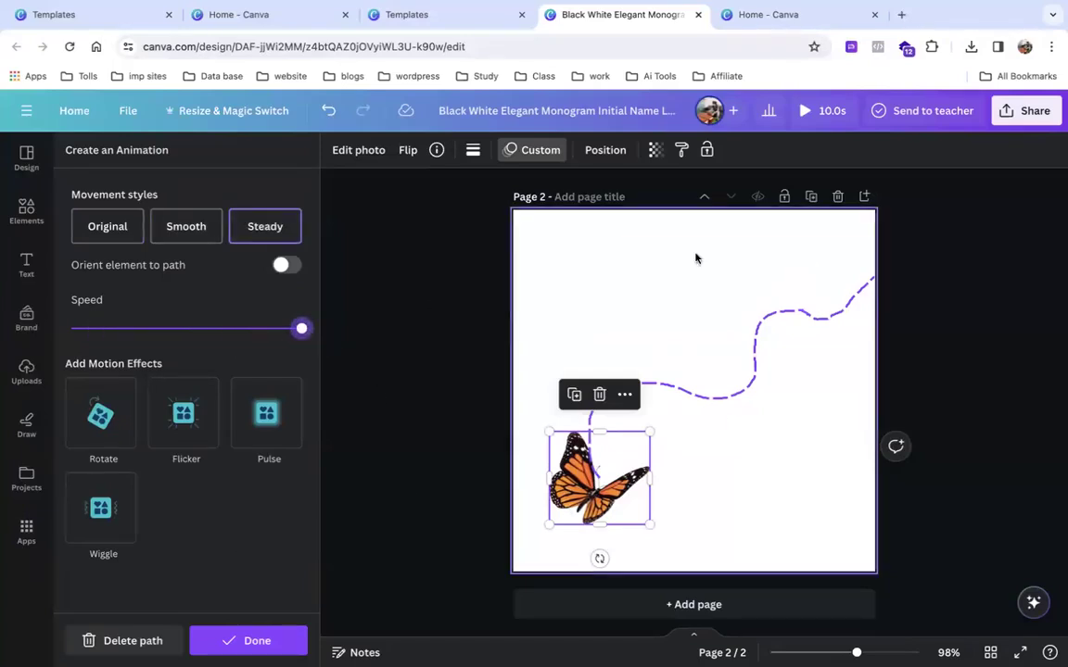
pyautogui.press('Escape')
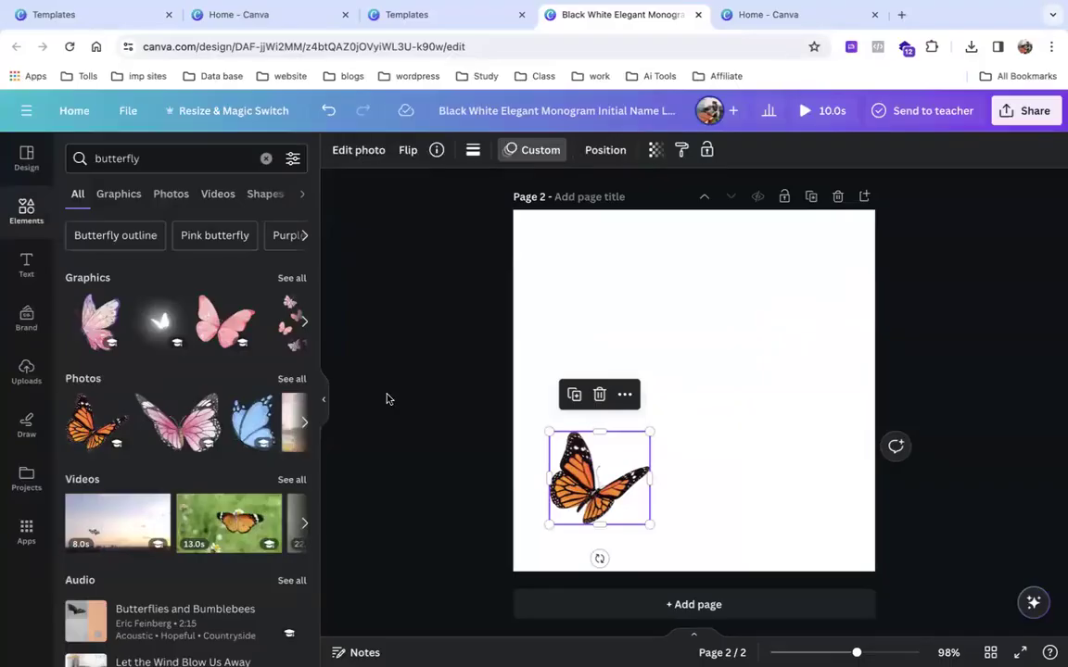
# Settle on Smooth movement without rotation and drop the speed to its minimum.
pyautogui.click(525, 154)
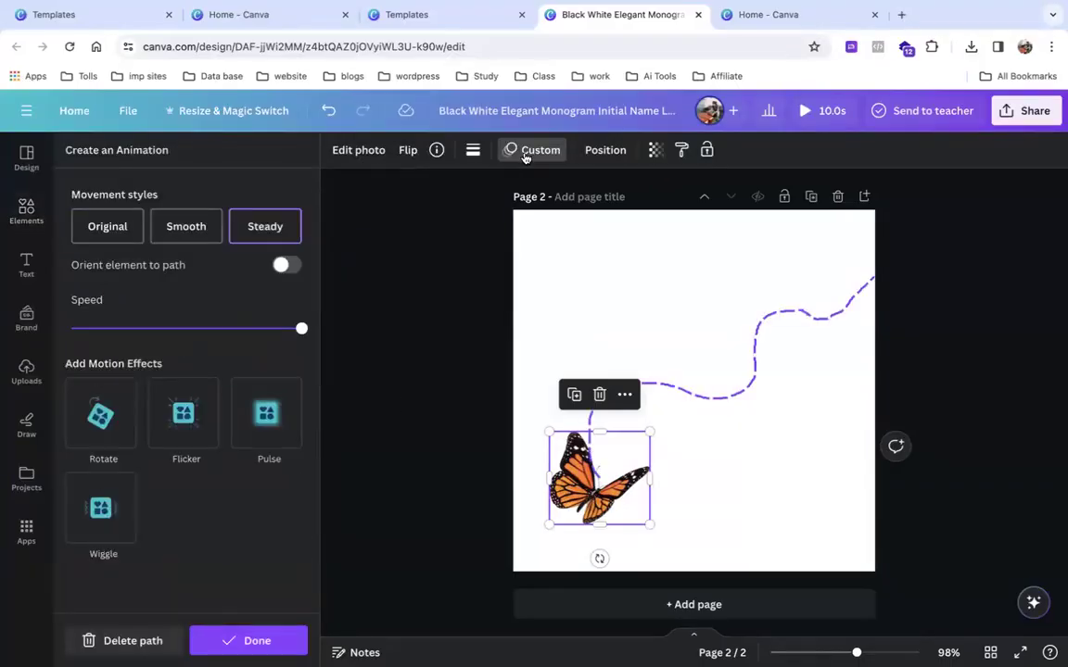
pyautogui.click(286, 267)
pyautogui.click(289, 268)
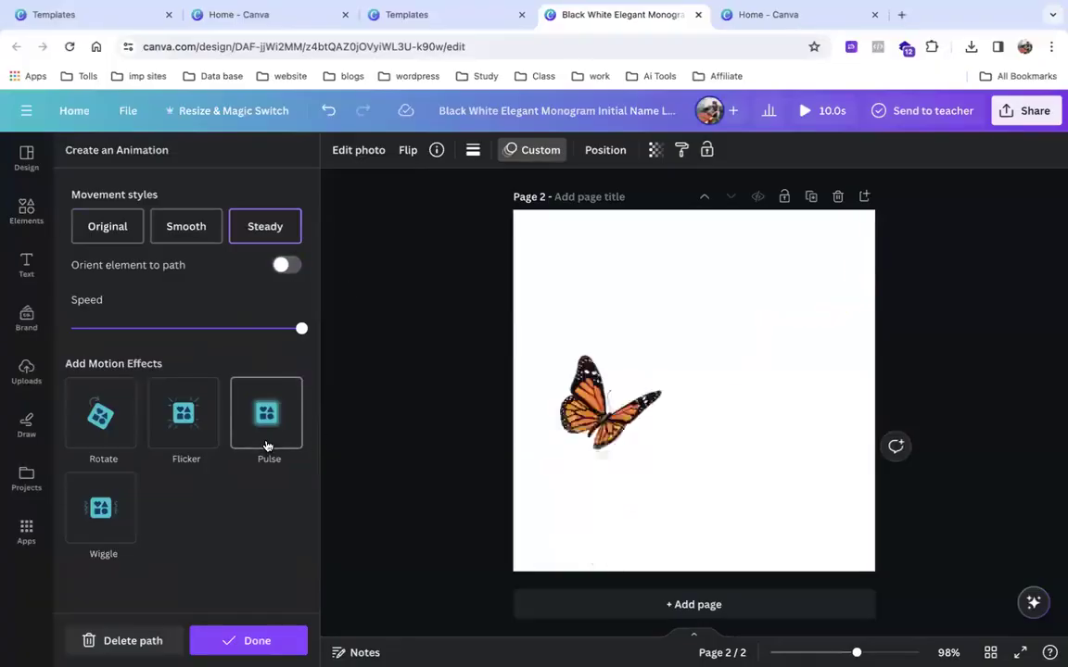
pyautogui.moveTo(300, 329); pyautogui.dragTo(74, 329)
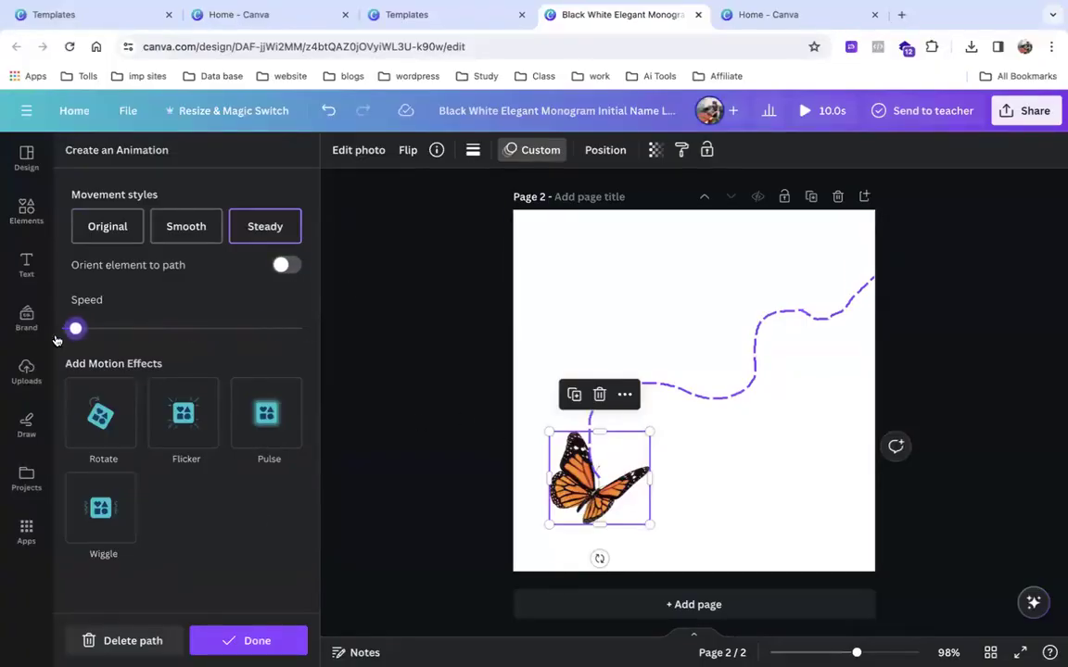
pyautogui.click(153, 232)
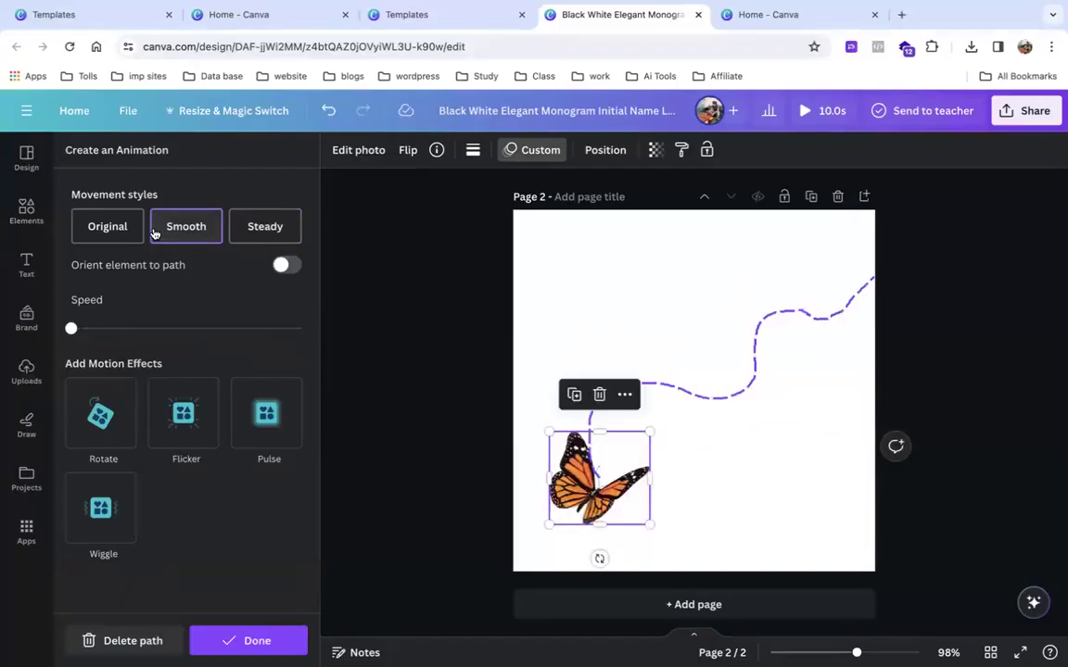
pyautogui.moveTo(71, 329); pyautogui.dragTo(80, 329)
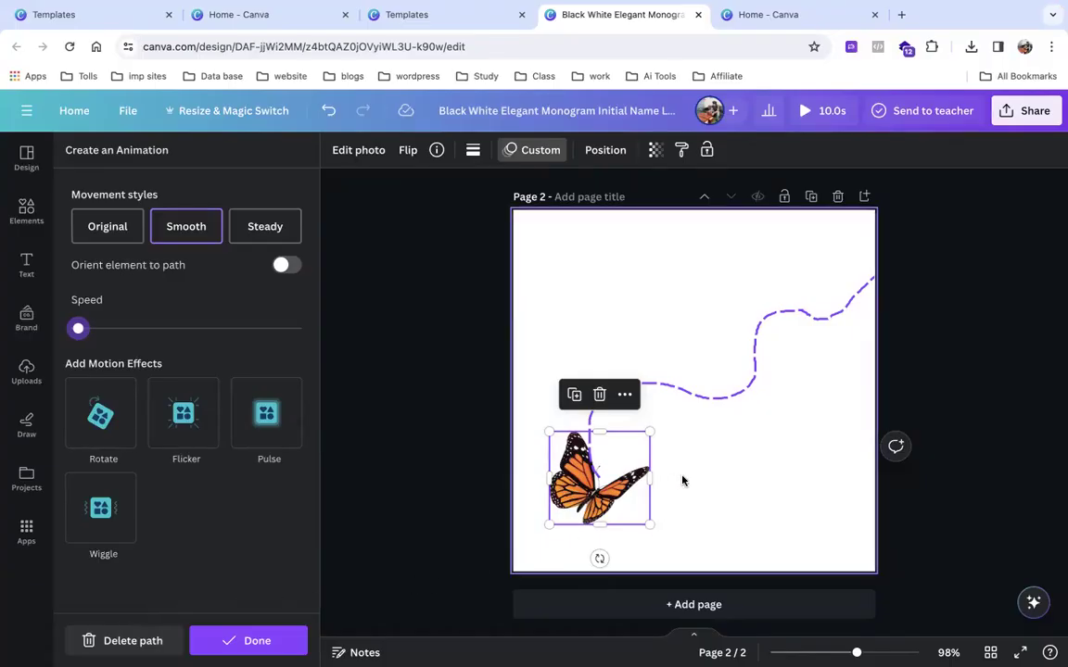
# Delete the butterfly's Page 2, keeping only the BC monogram page, and open a new tab.
pyautogui.click(450, 422)
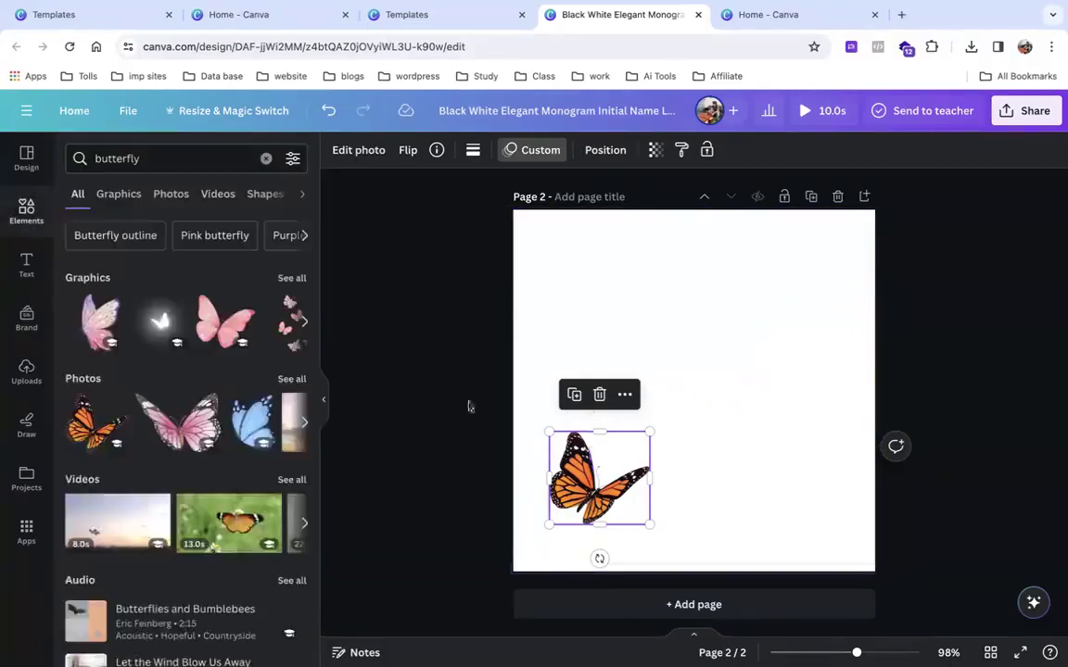
pyautogui.click(837, 195)
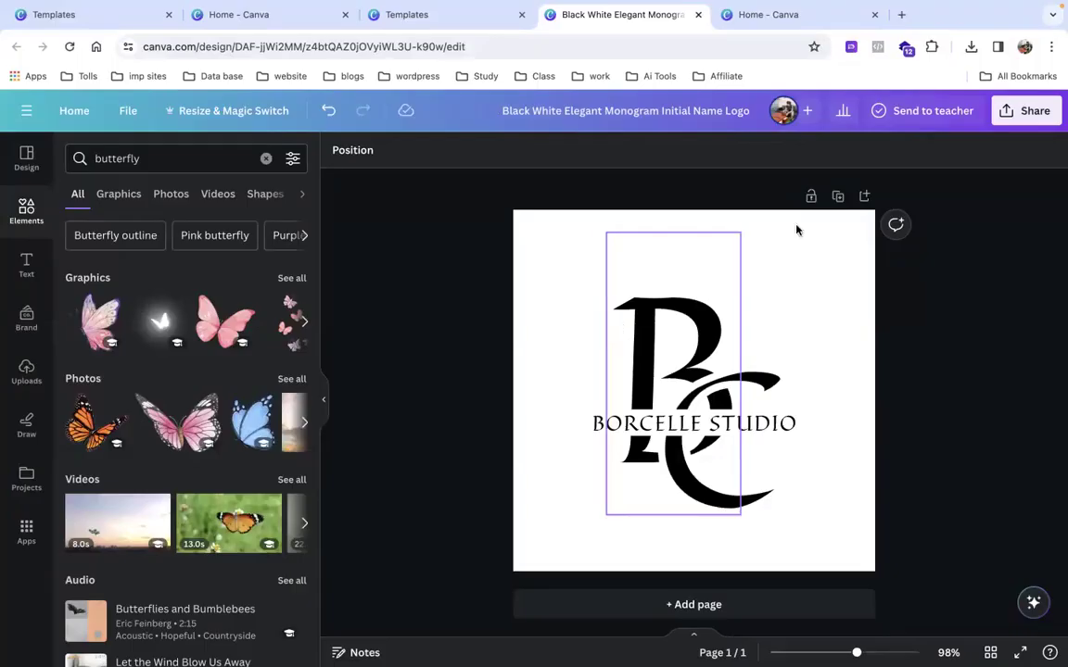
pyautogui.click(901, 15)
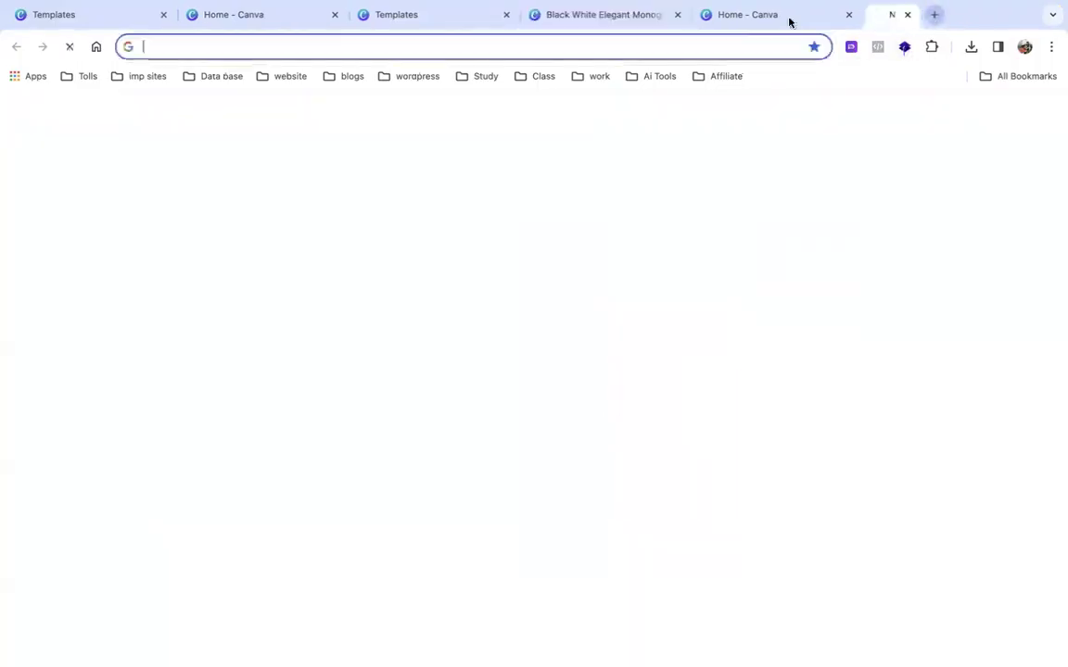
# Search Google for 'Fiveer' and open the sponsored Fiverr Official Website result.
pyautogui.click(715, 39)
pyautogui.write('Five')
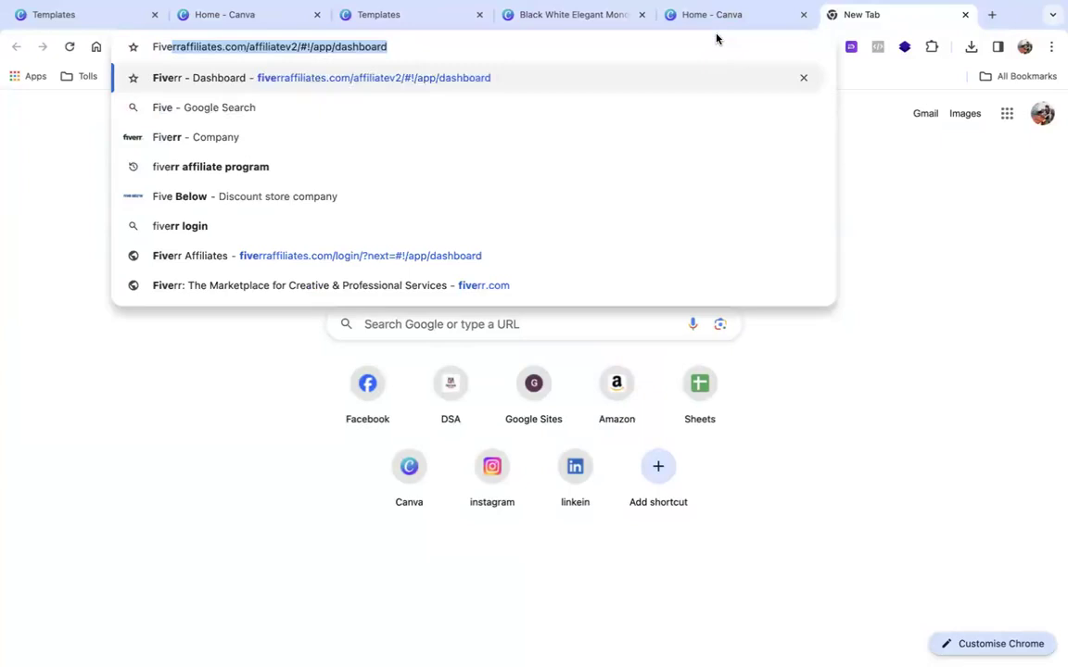
pyautogui.press('BackSpace')
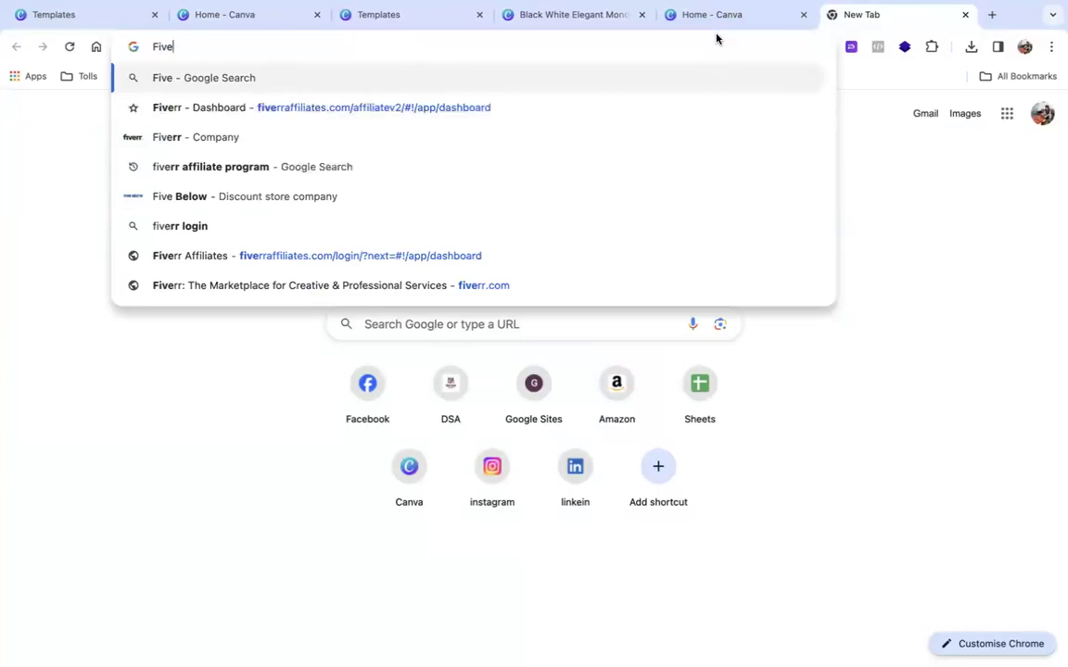
pyautogui.write('er')
pyautogui.press('Return')
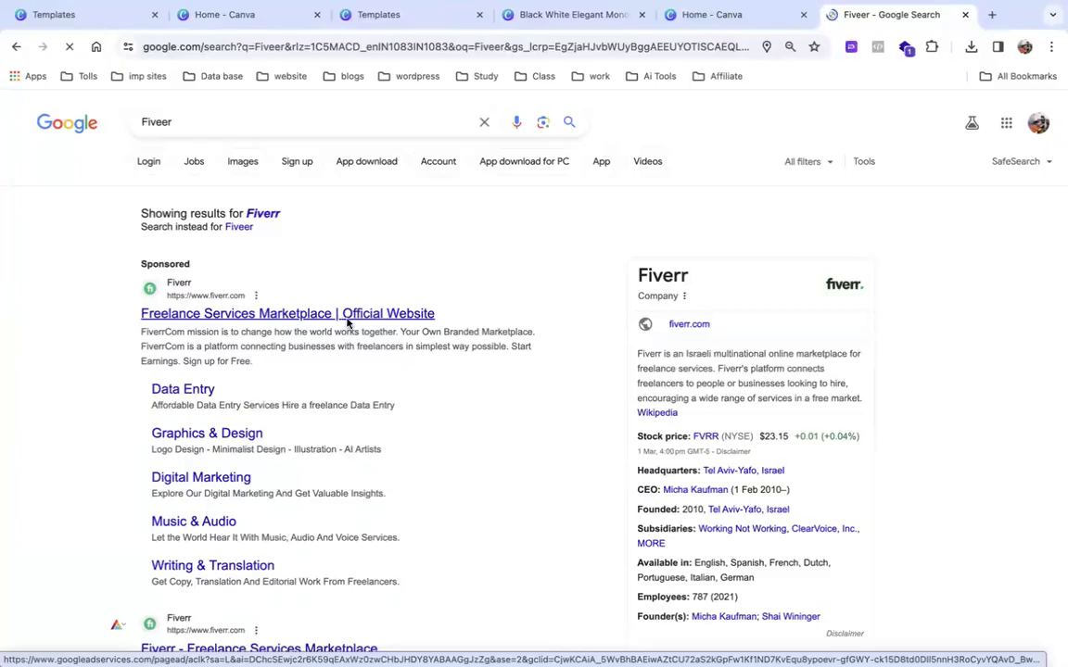
pyautogui.click(349, 322)
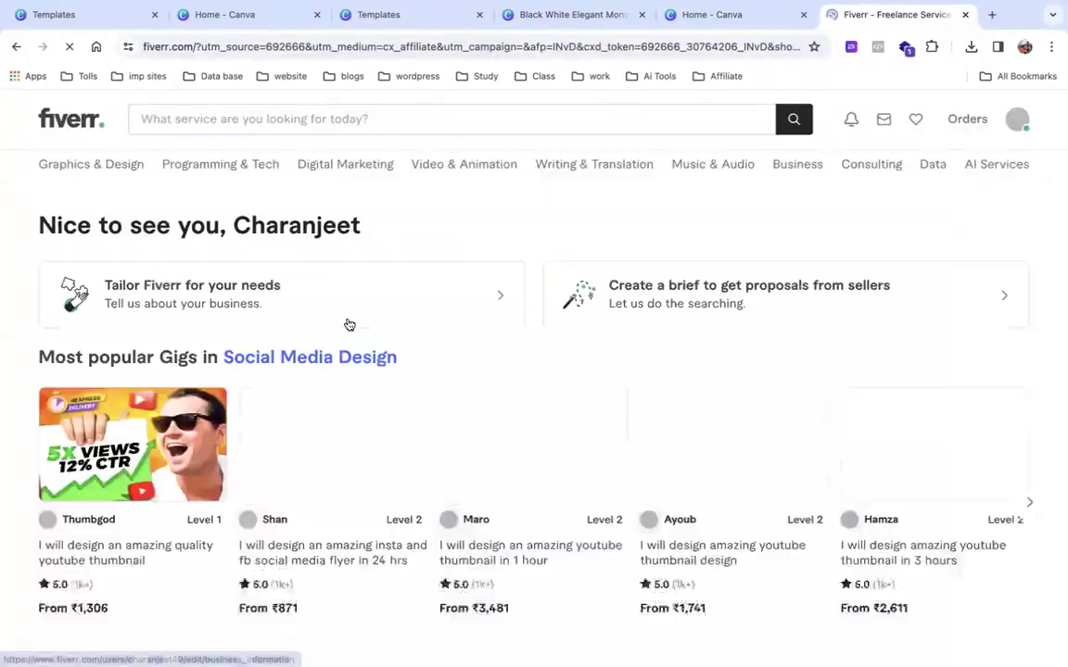
# Search Fiverr for 'Canva' and browse the resulting gigs.
pyautogui.scroll(-2, 298, 310)
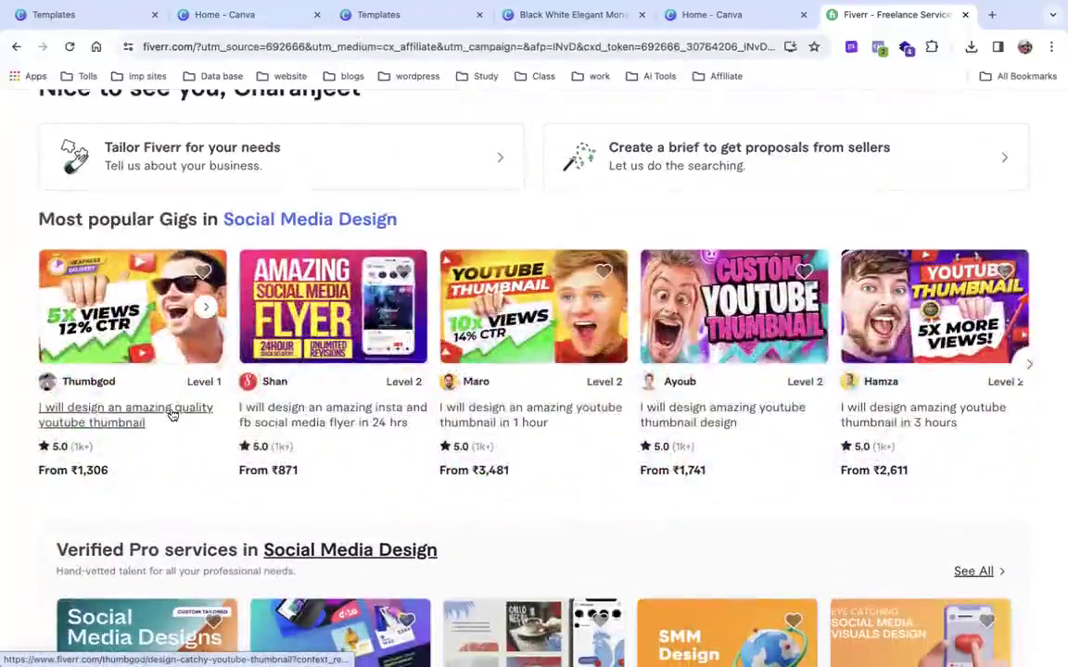
pyautogui.scroll(2, 331, 331)
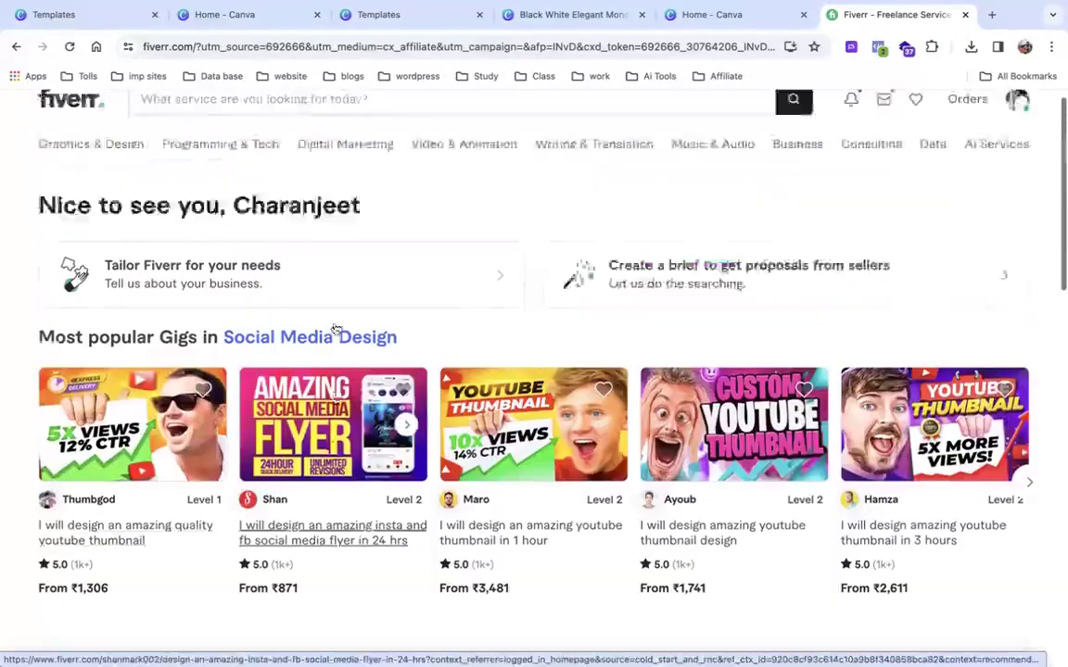
pyautogui.click(259, 131)
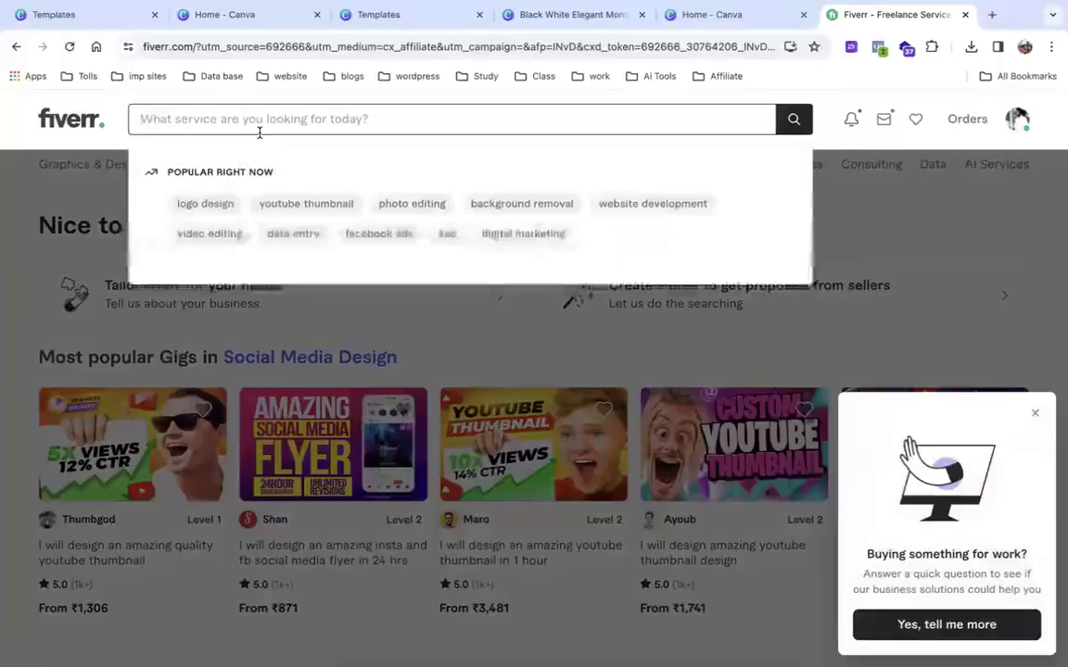
pyautogui.write('Canva')
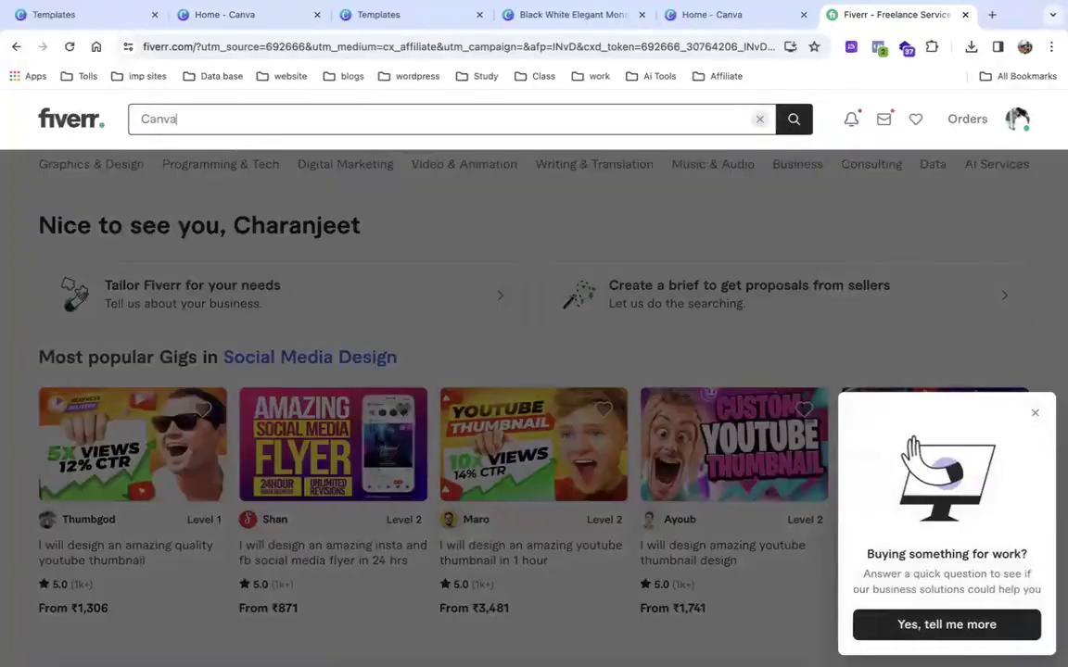
pyautogui.press('Return')
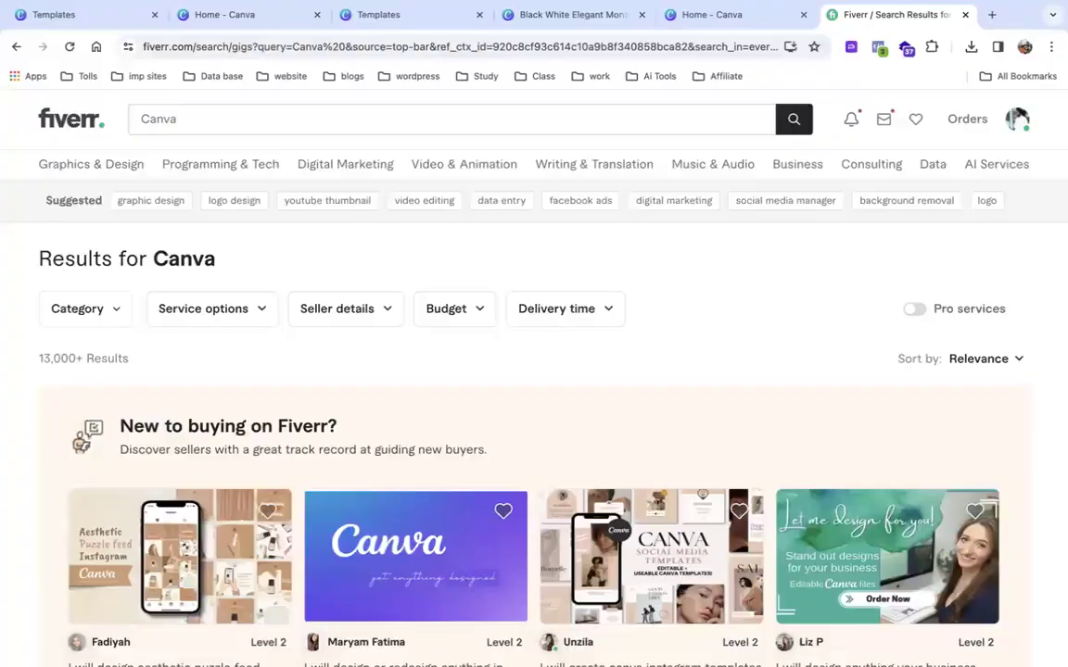
pyautogui.click(606, 336)
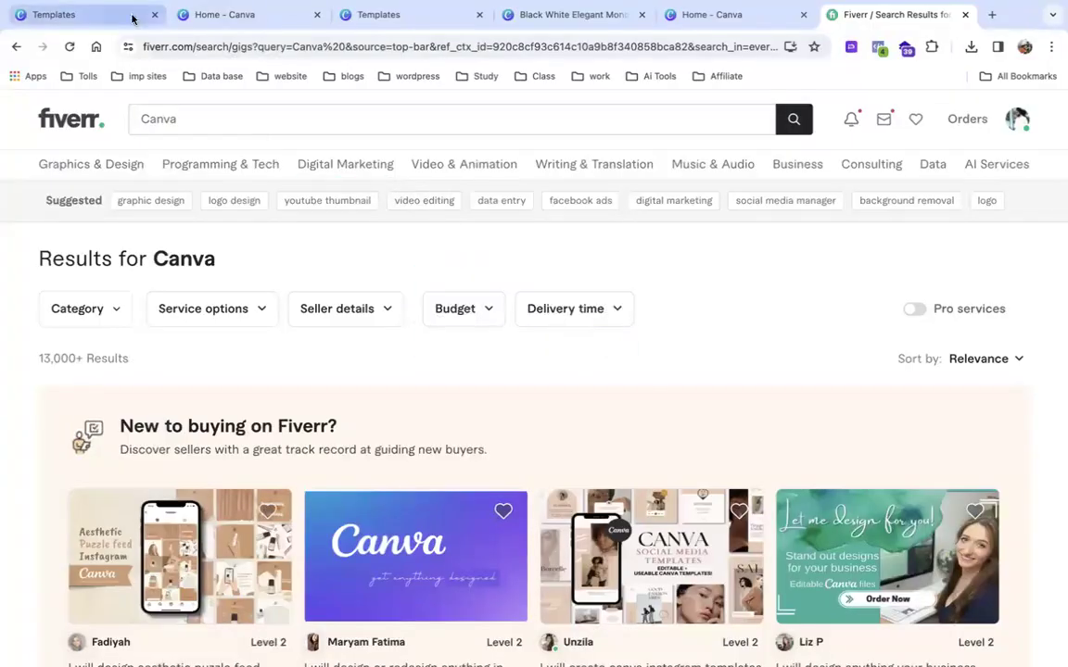
pyautogui.click(190, 45)
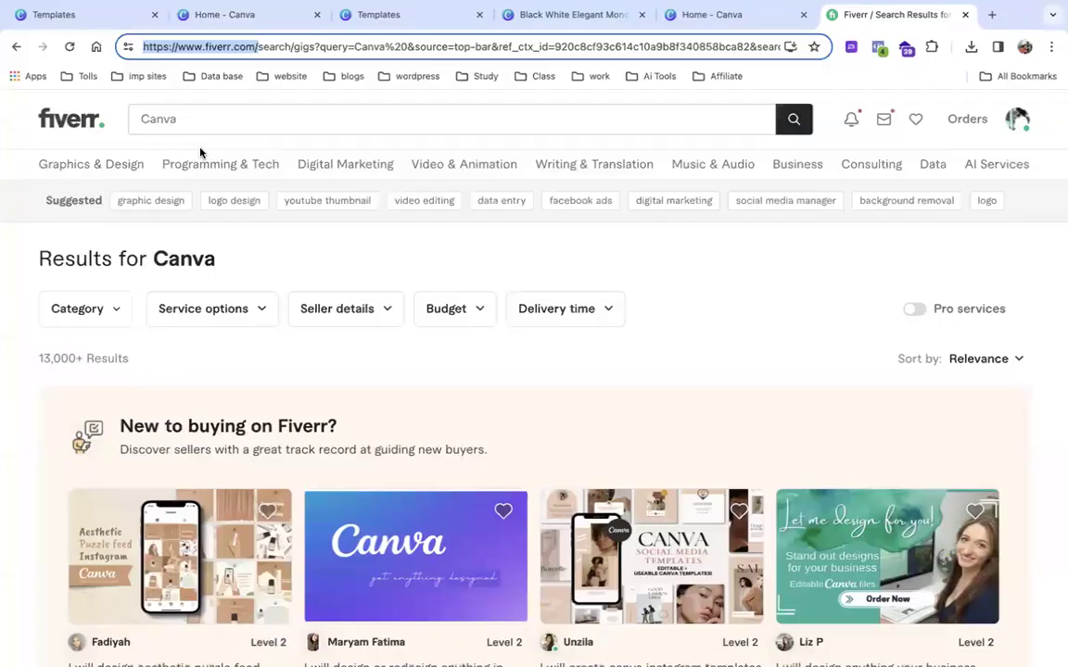
pyautogui.scroll(-5, 200, 153)
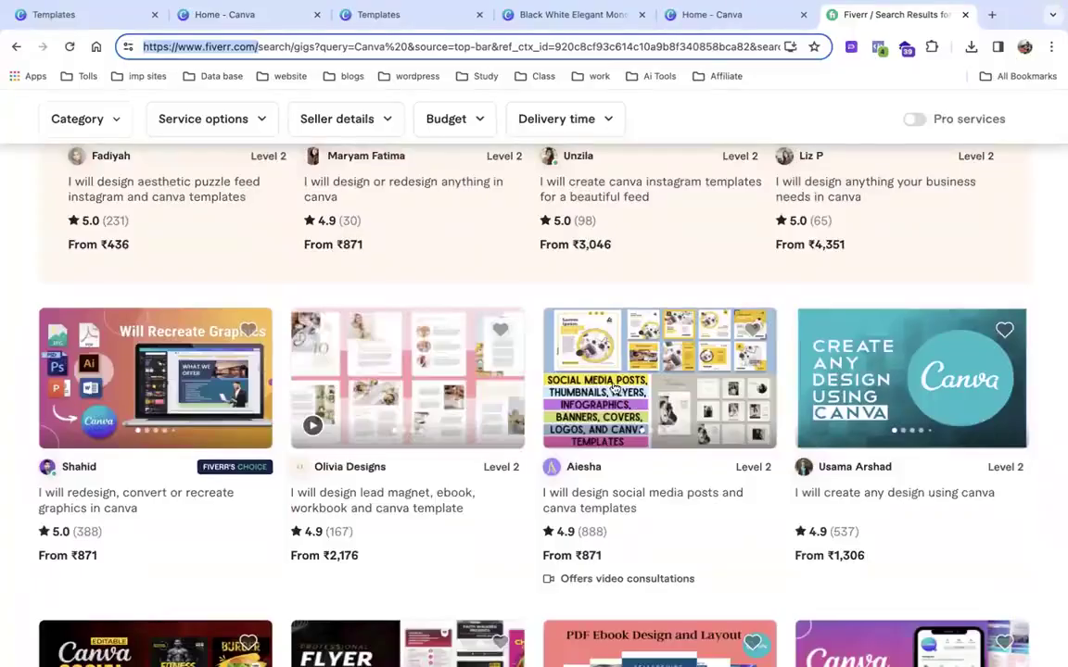
# Open the 'social media posts and canva templates' gig and review its ₹871 Basic package.
pyautogui.click(579, 466)
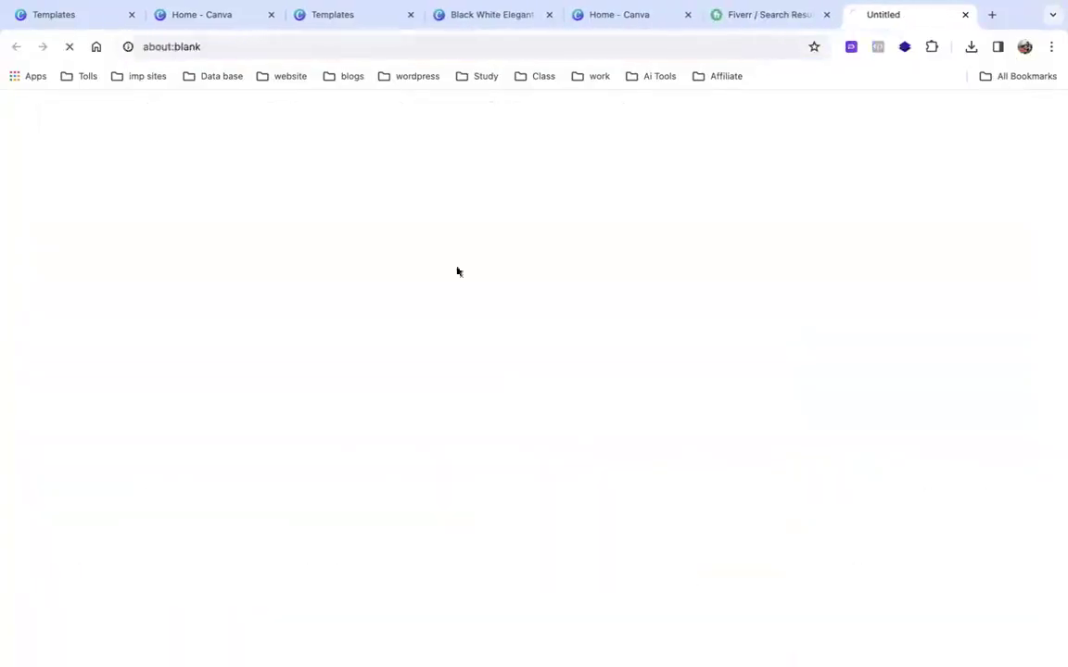
pyautogui.scroll(-3, 139, 389)
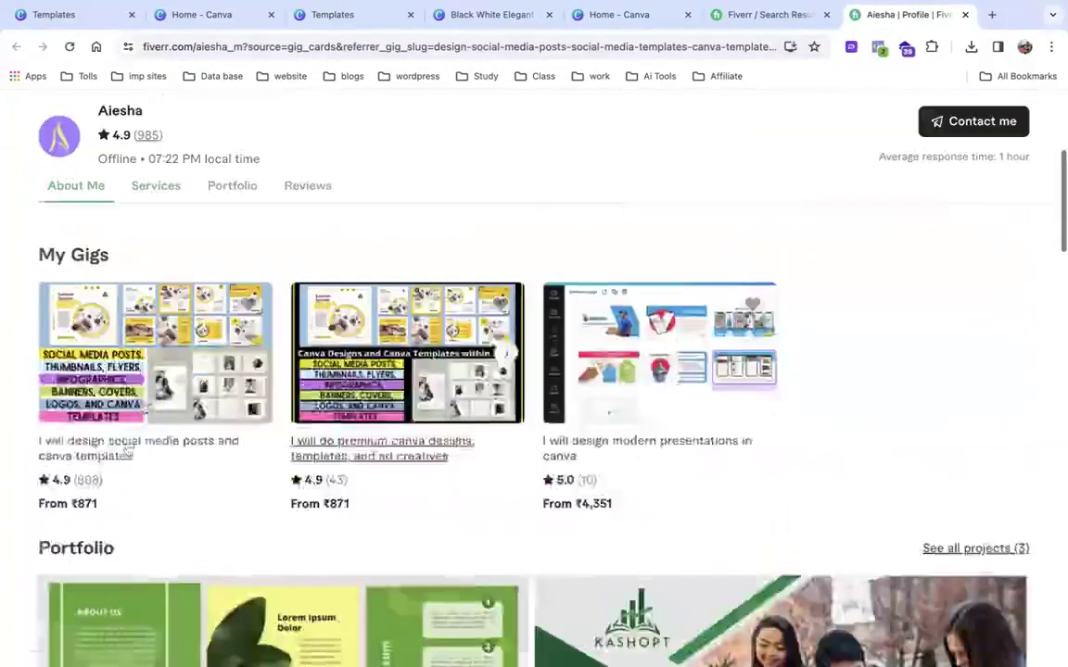
pyautogui.click(128, 445)
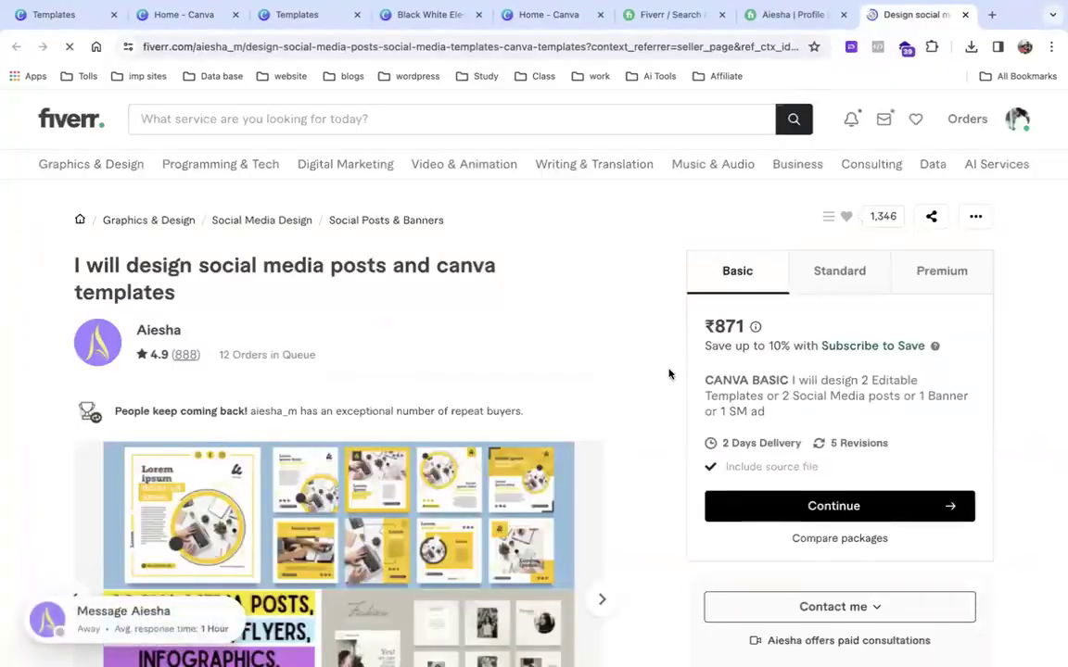
pyautogui.scroll(-1, 670, 375)
pyautogui.moveTo(705, 341); pyautogui.dragTo(779, 358)
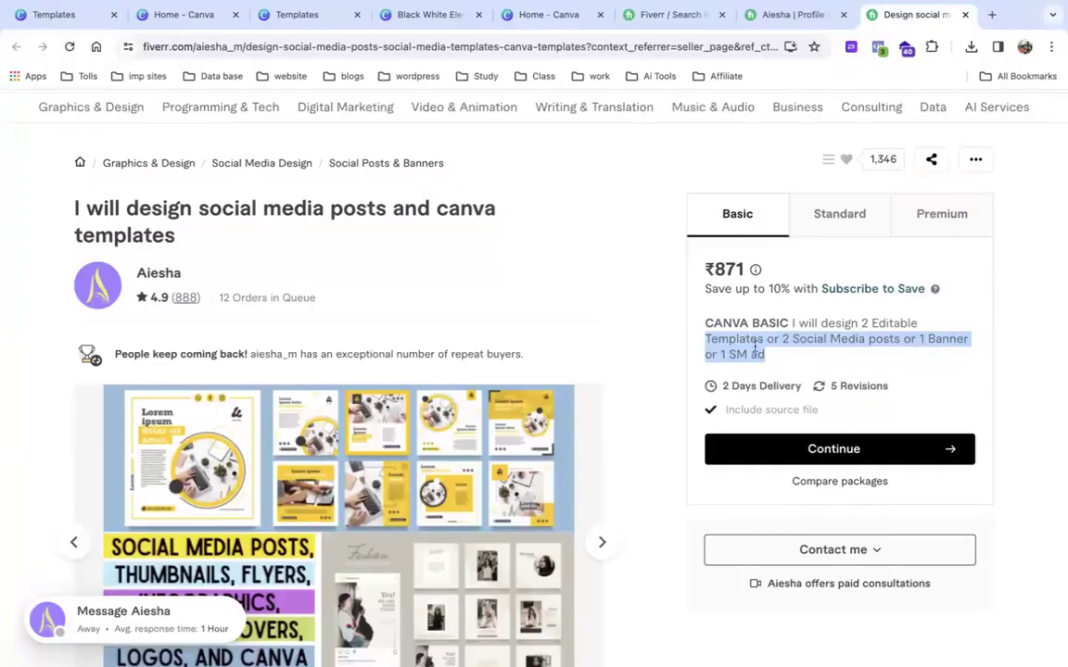
pyautogui.moveTo(707, 269); pyautogui.dragTo(745, 272)
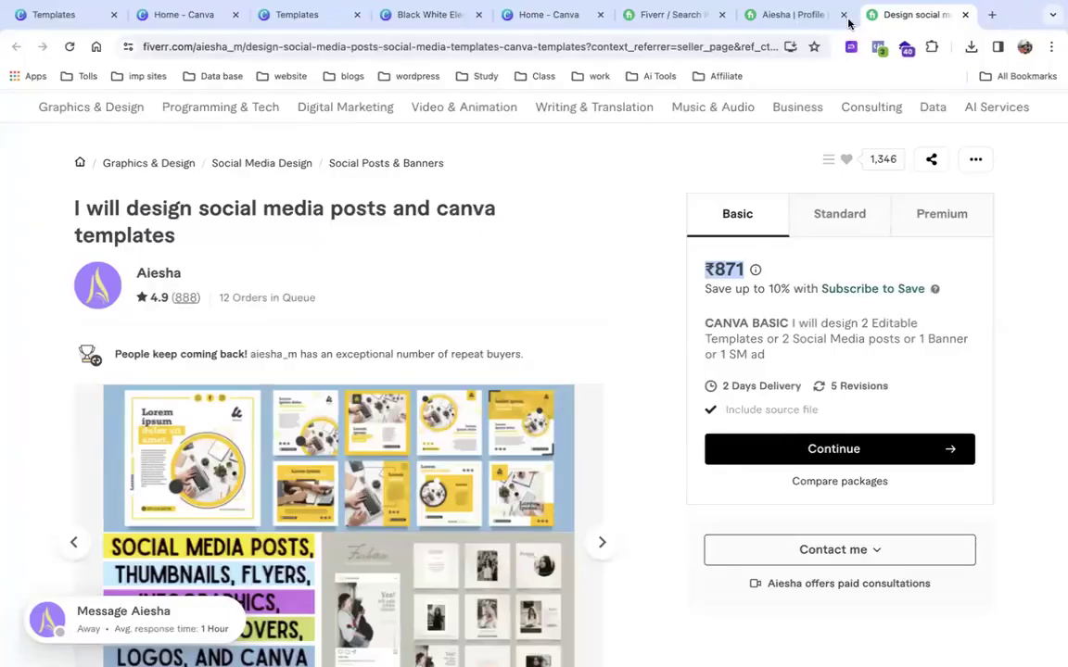
# In a new Chrome tab, enter 'Fiver' in the address bar to reach the Fiverr home page.
pyautogui.click(988, 14)
pyautogui.click(626, 40)
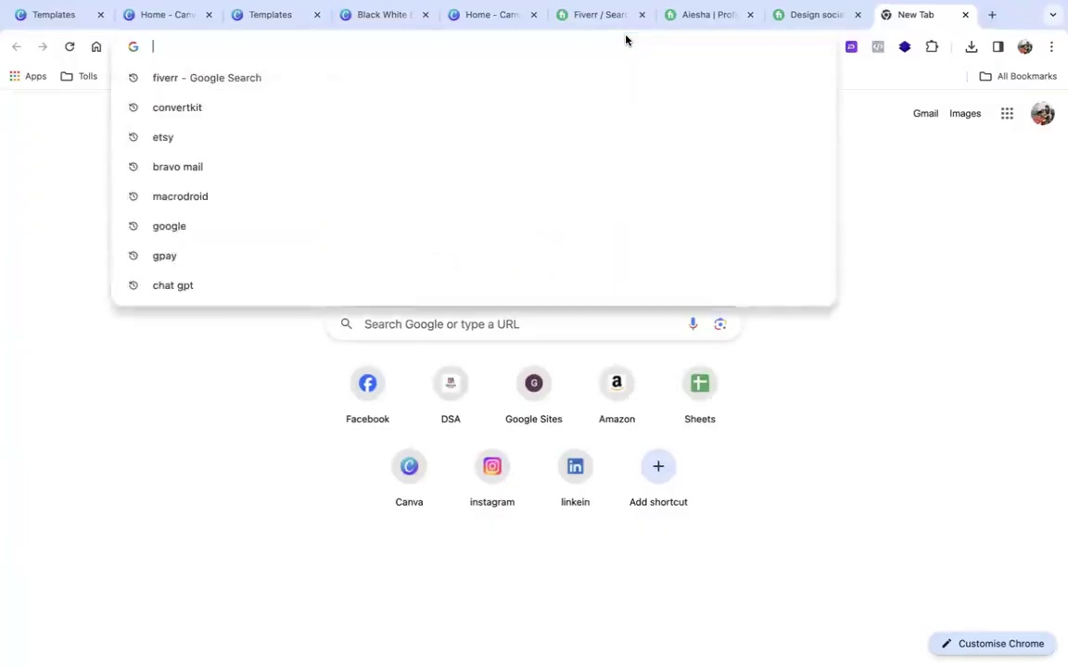
pyautogui.write('Five')
pyautogui.press('BackSpace')
pyautogui.press('BackSpace')
pyautogui.press('BackSpace')
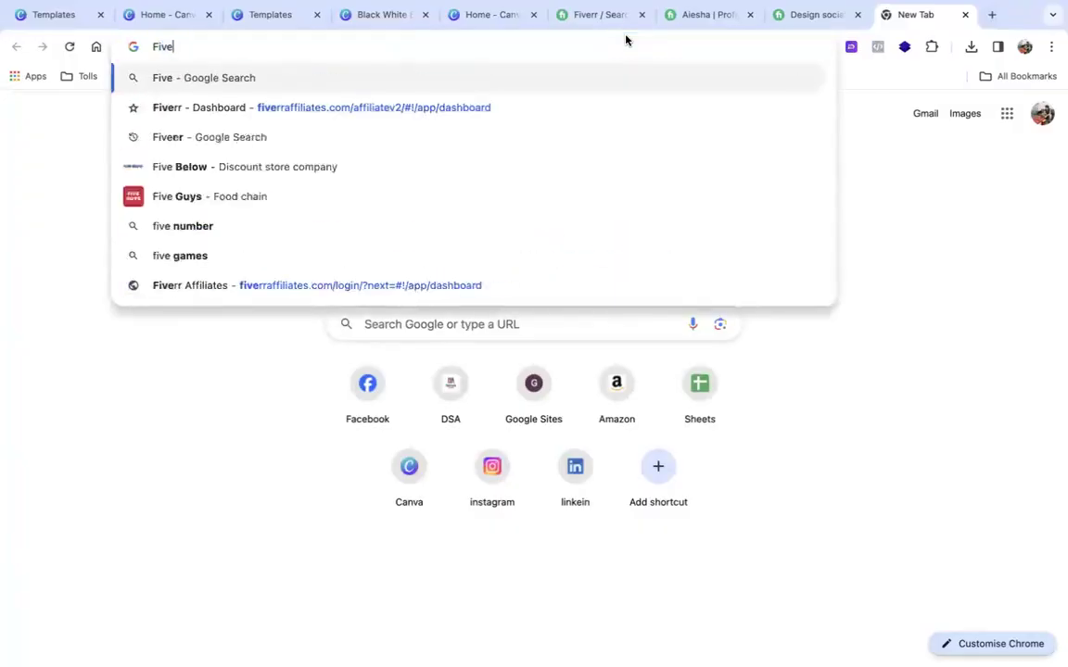
pyautogui.press('BackSpace')
pyautogui.press('BackSpace')
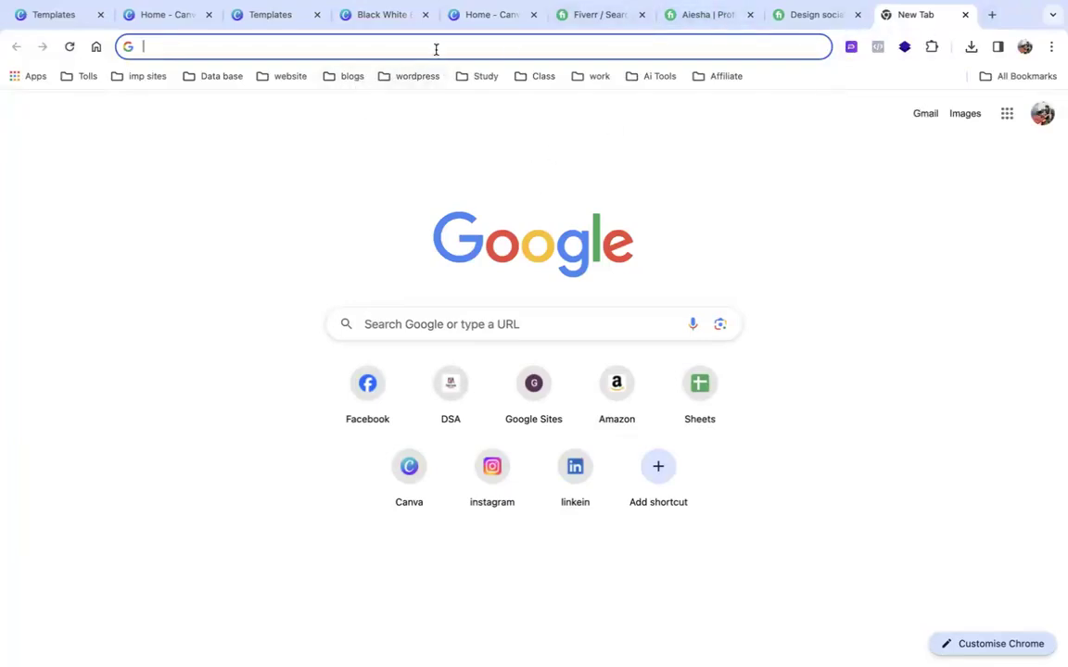
pyautogui.write('fi')
pyautogui.press('BackSpace')
pyautogui.press('BackSpace')
pyautogui.write('Fiver')
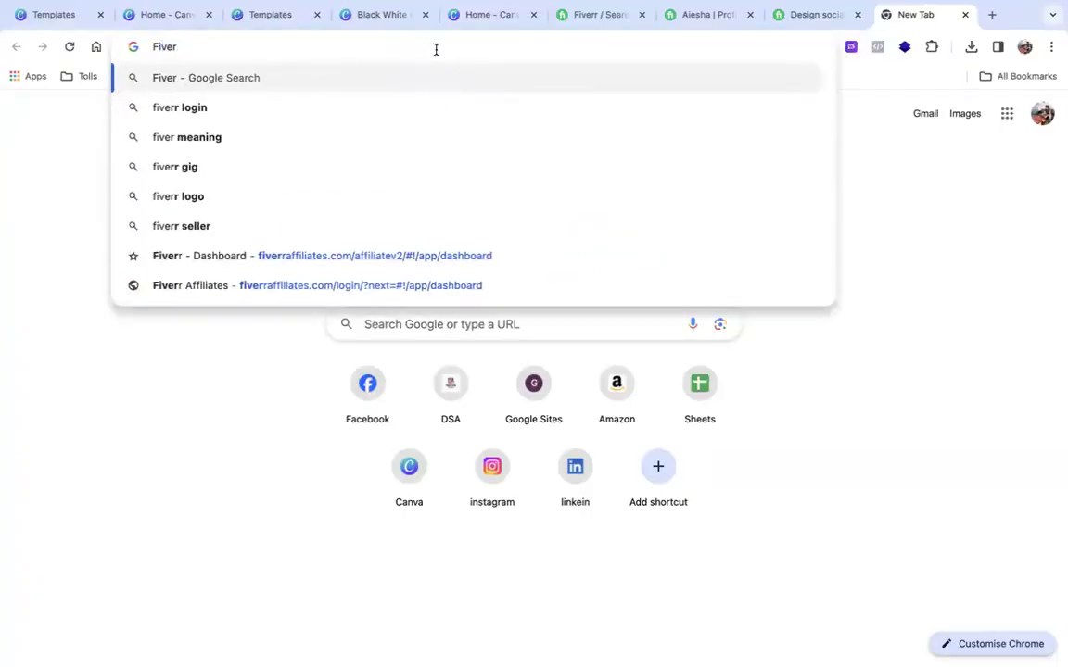
pyautogui.press('Return')
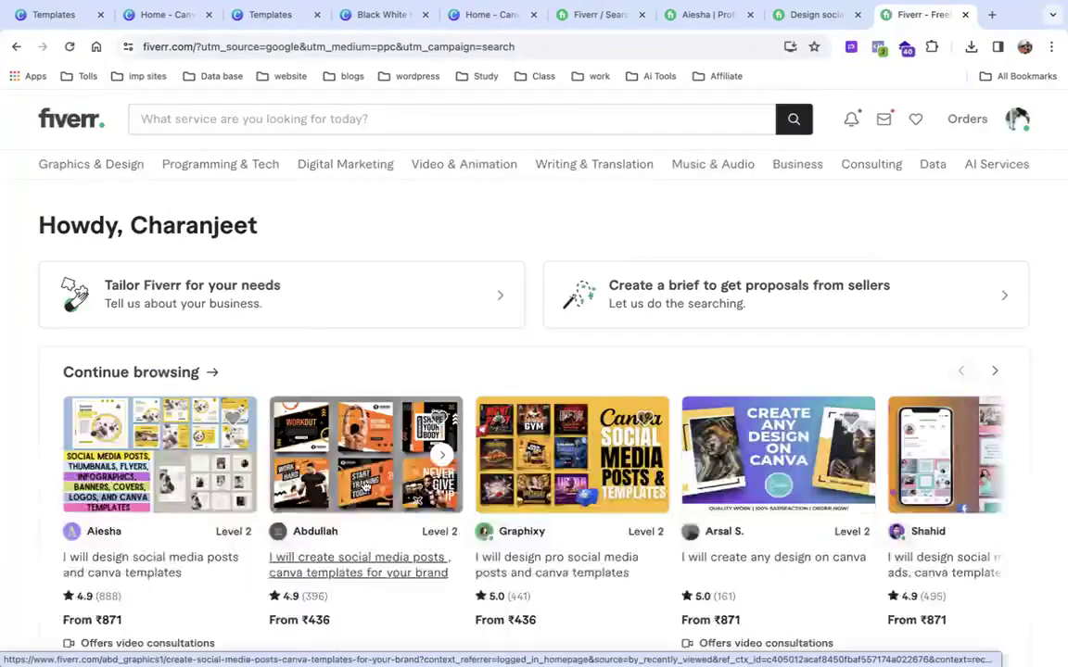
# Open the social media posts and Canva templates gig and compare Basic ₹436 with Standard ₹2,176.
pyautogui.click(362, 570)
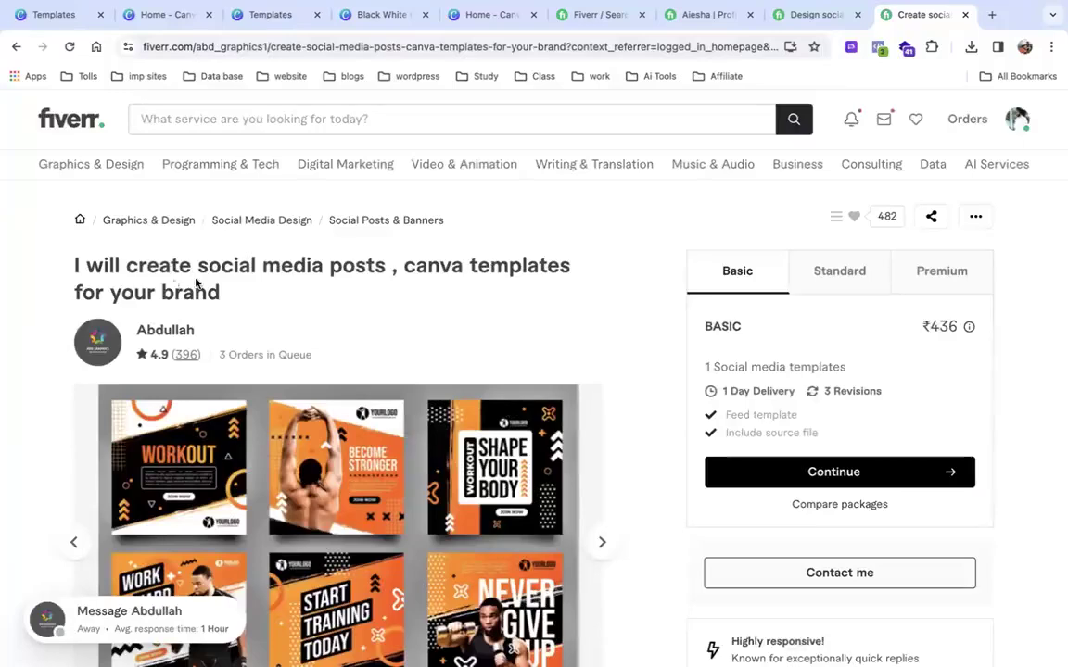
pyautogui.scroll(-1, 248, 301)
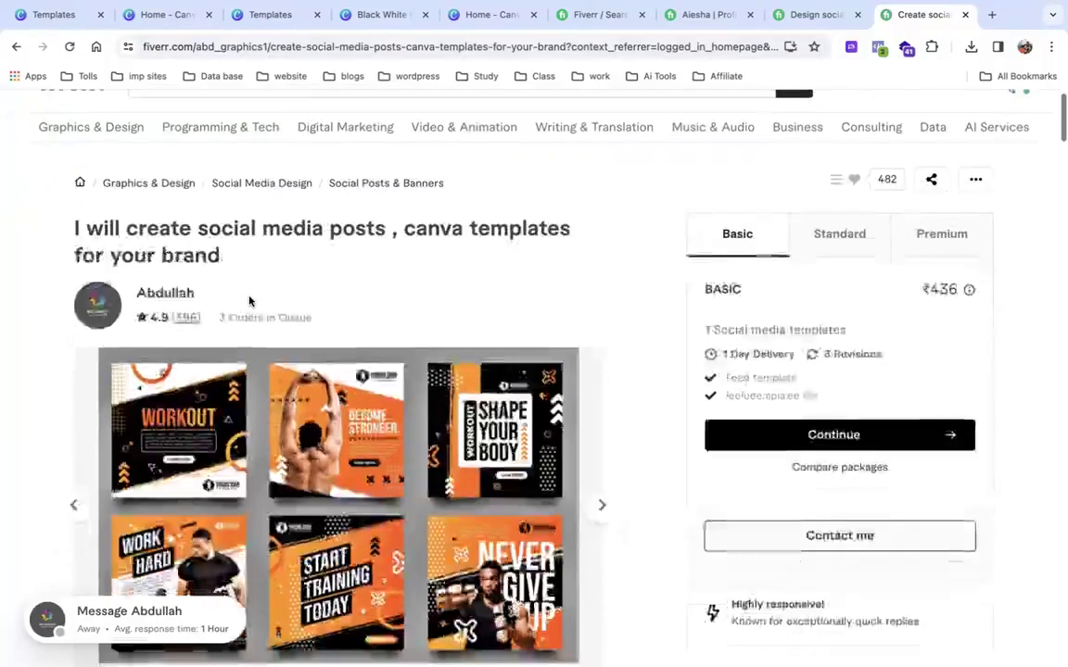
pyautogui.moveTo(705, 329); pyautogui.dragTo(849, 333)
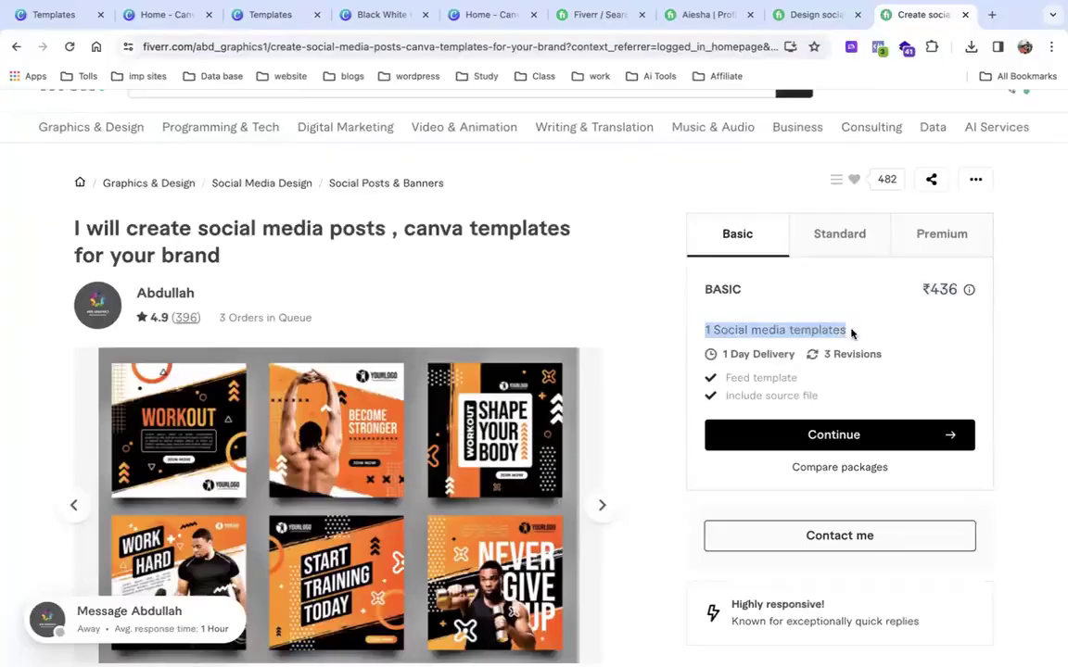
pyautogui.moveTo(930, 284); pyautogui.dragTo(967, 291)
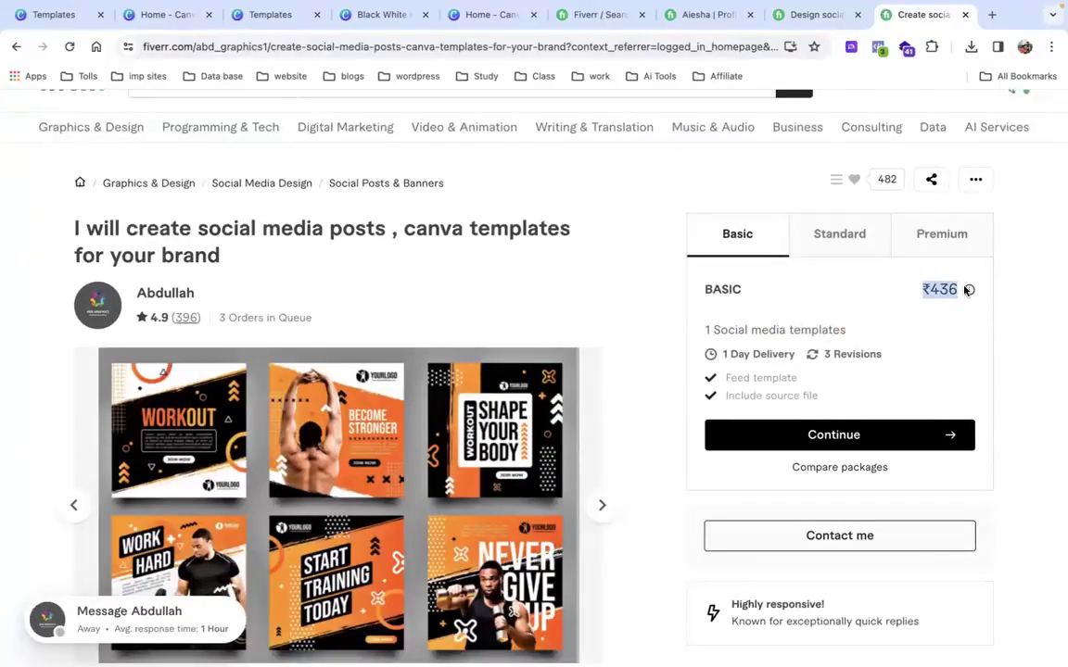
pyautogui.click(854, 236)
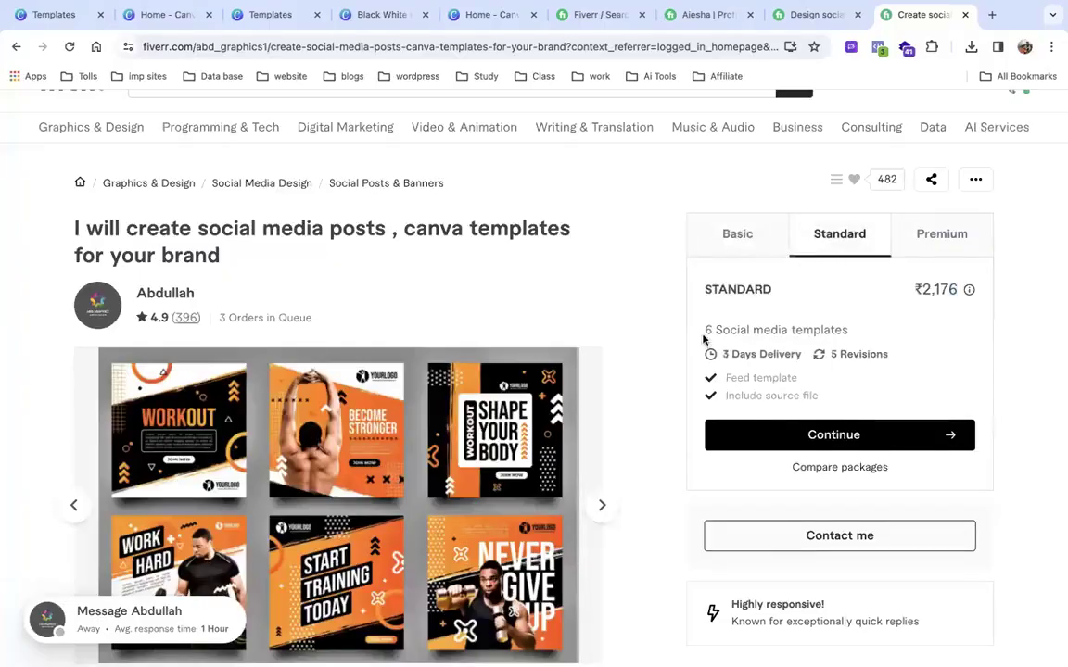
pyautogui.moveTo(707, 334); pyautogui.dragTo(850, 341)
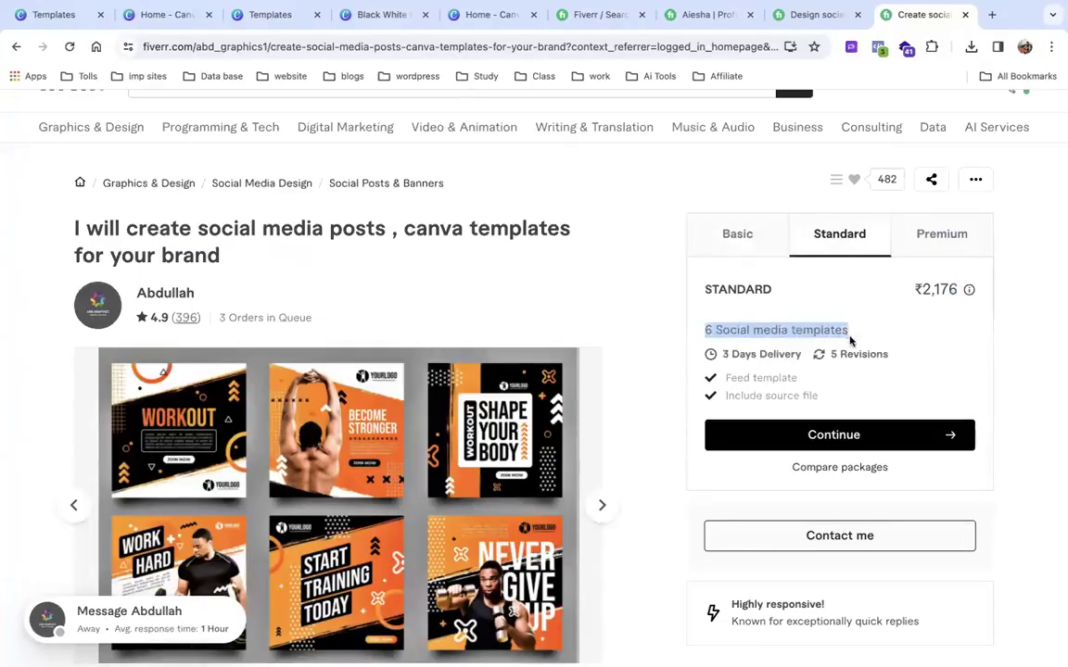
pyautogui.moveTo(911, 293); pyautogui.dragTo(955, 296)
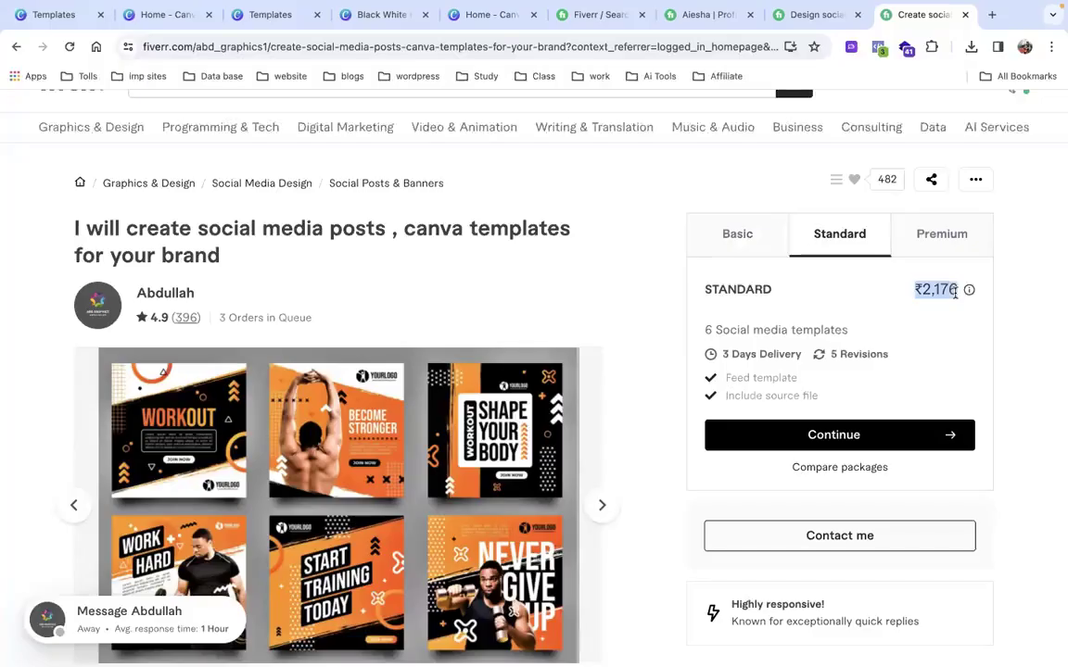
# Review the Premium package: 12 social media templates for ₹4,351.
pyautogui.click(928, 233)
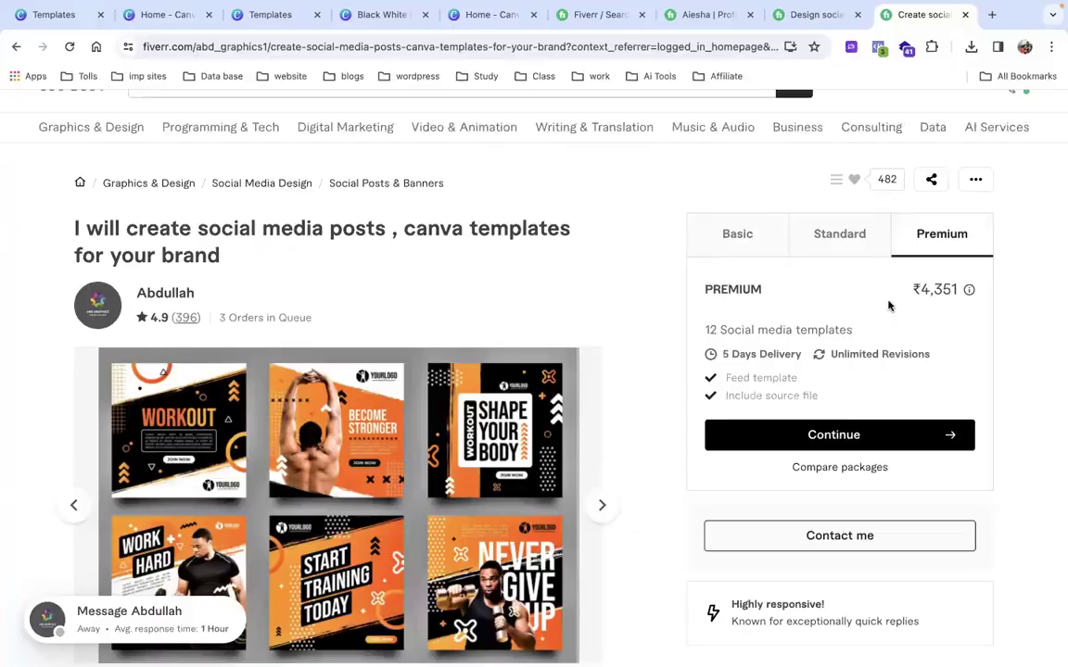
pyautogui.moveTo(701, 293); pyautogui.dragTo(768, 296)
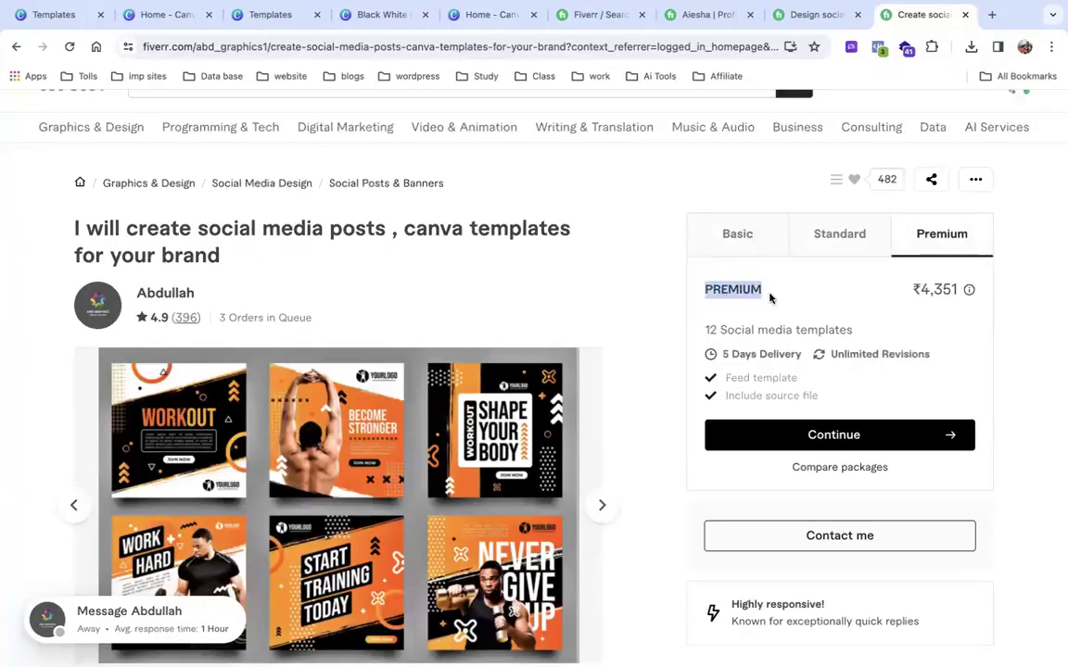
pyautogui.keyDown('shift'); pyautogui.click(959, 293); pyautogui.keyUp('shift')
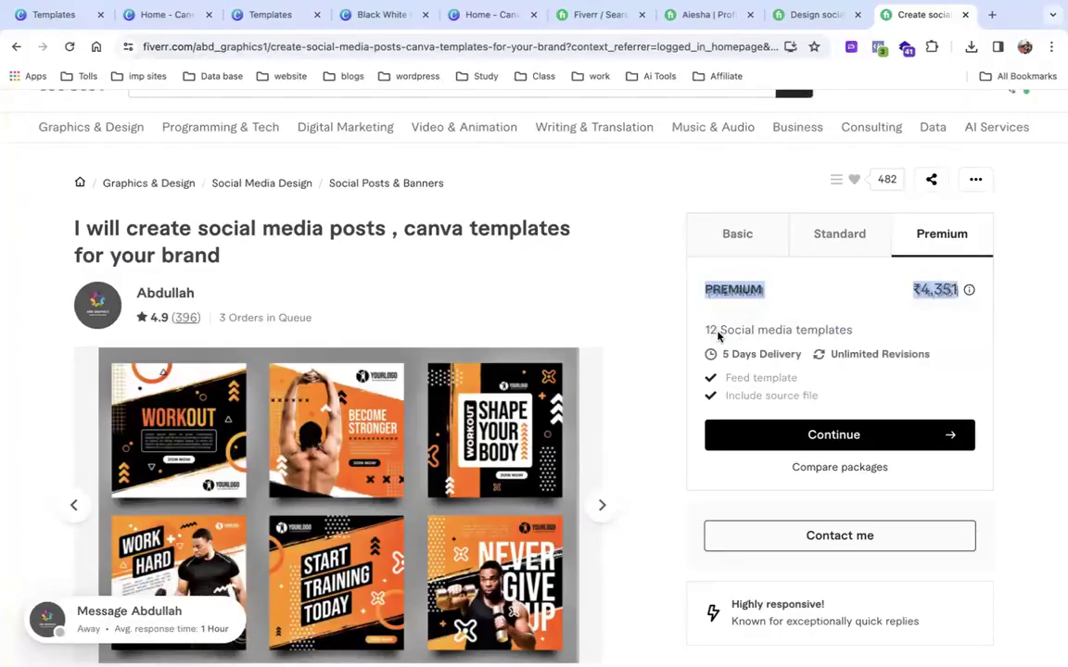
pyautogui.click(894, 332)
pyautogui.moveTo(853, 332); pyautogui.dragTo(707, 334)
pyautogui.moveTo(912, 290); pyautogui.dragTo(963, 292)
pyautogui.moveTo(969, 290)
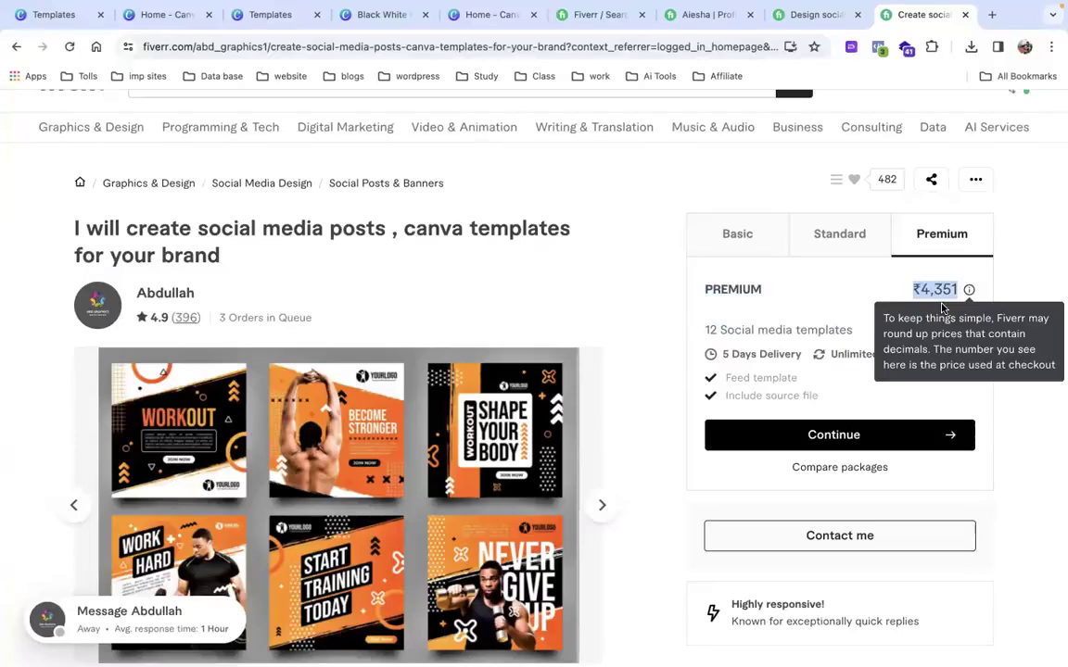
pyautogui.click(777, 269)
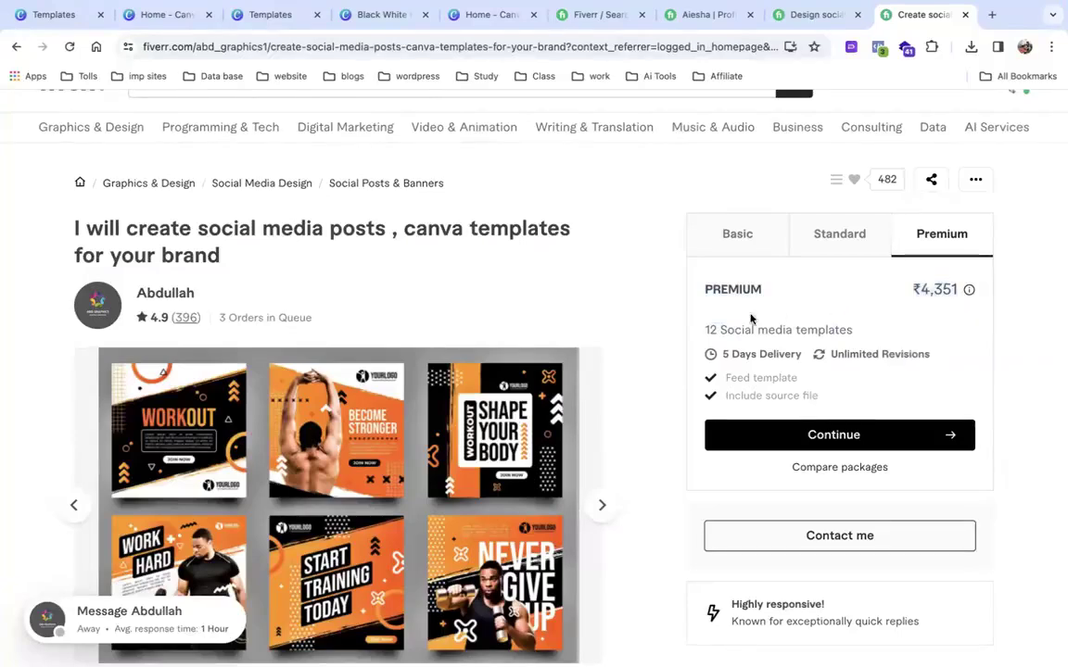
pyautogui.moveTo(706, 331); pyautogui.dragTo(854, 337)
pyautogui.moveTo(897, 299); pyautogui.dragTo(959, 297)
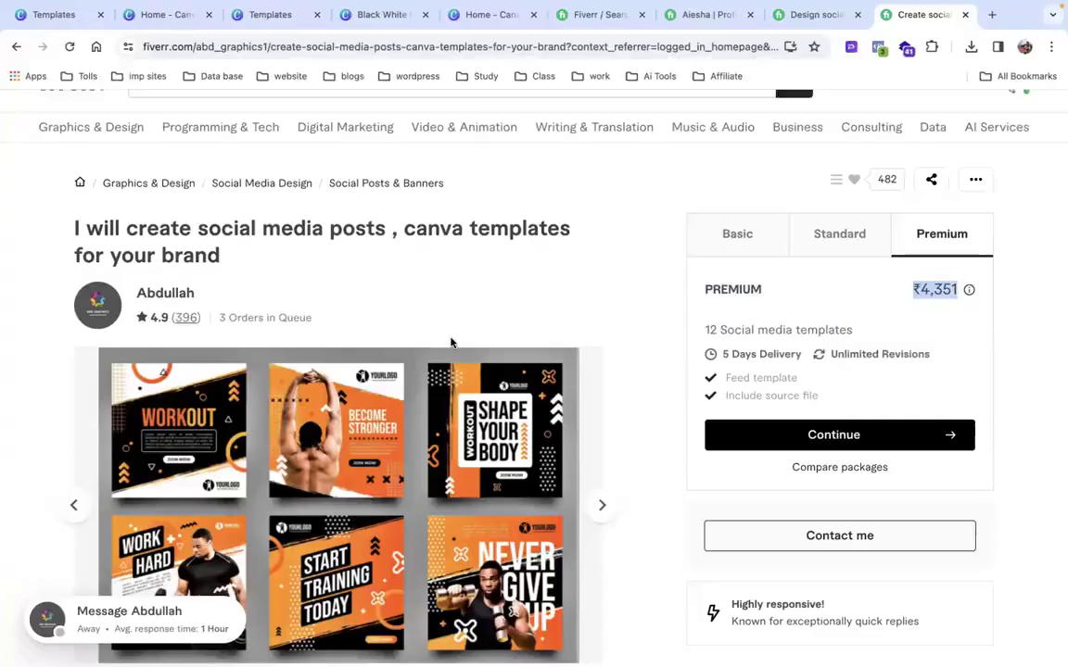
pyautogui.scroll(-2, 451, 343)
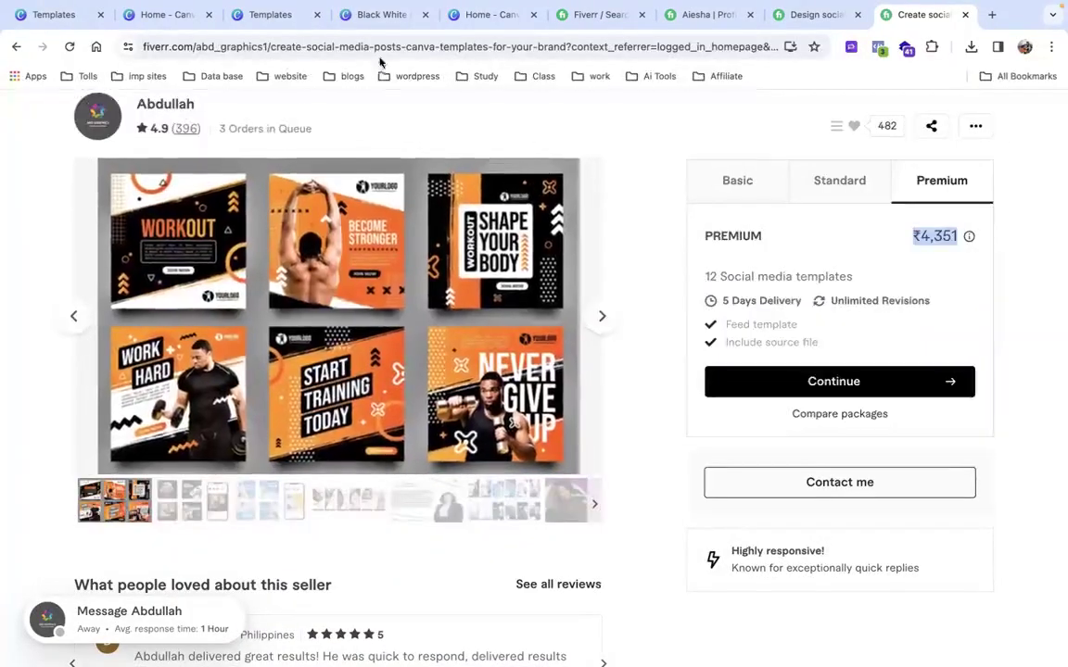
# Back in Canva, search the templates for 'gym'.
pyautogui.click(161, 16)
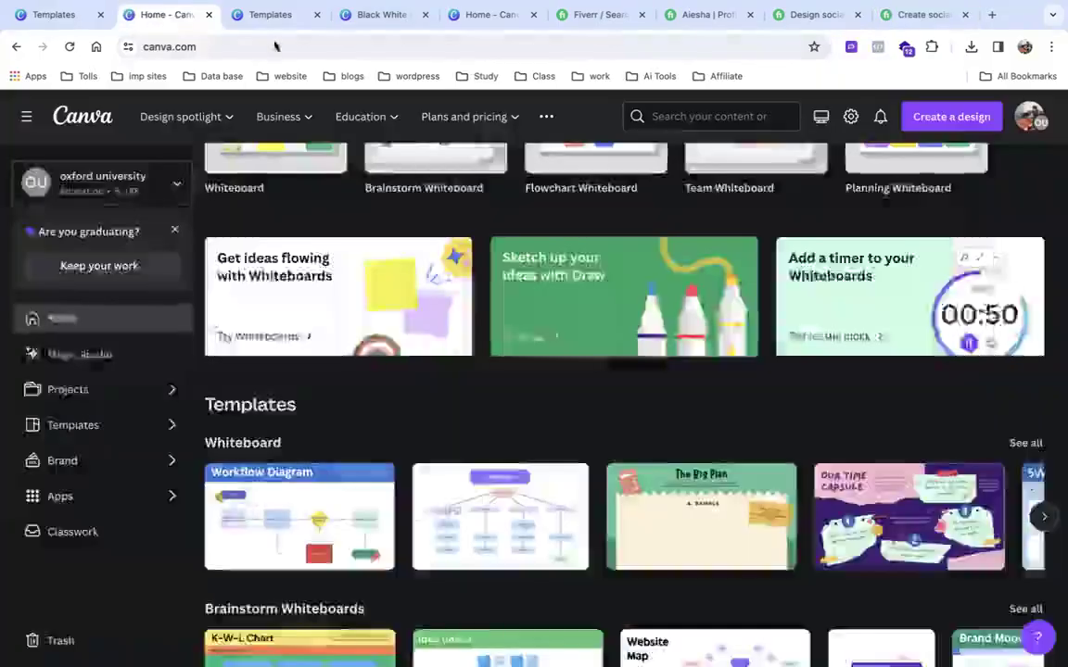
pyautogui.scroll(4, 400, 232)
pyautogui.click(568, 241)
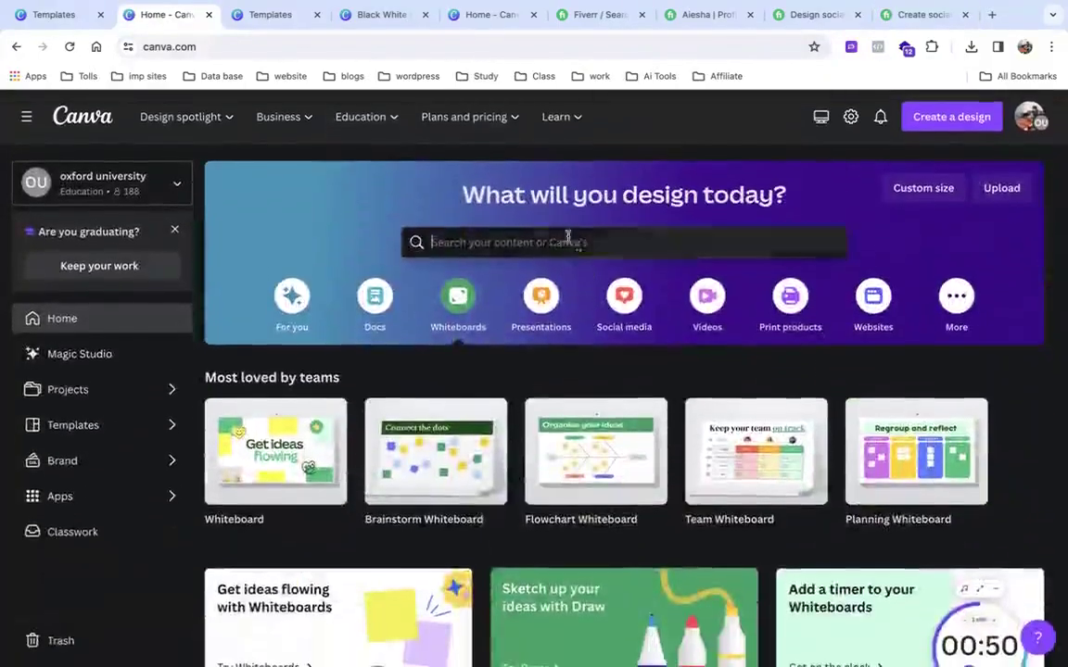
pyautogui.write('gy')
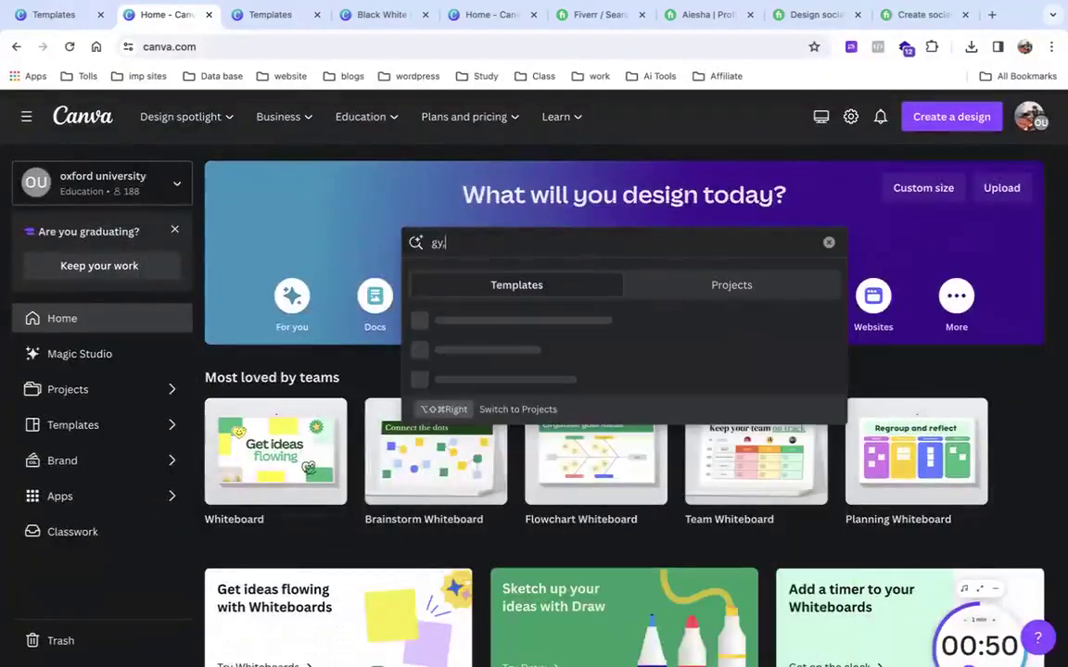
pyautogui.write('m')
pyautogui.press('Return')
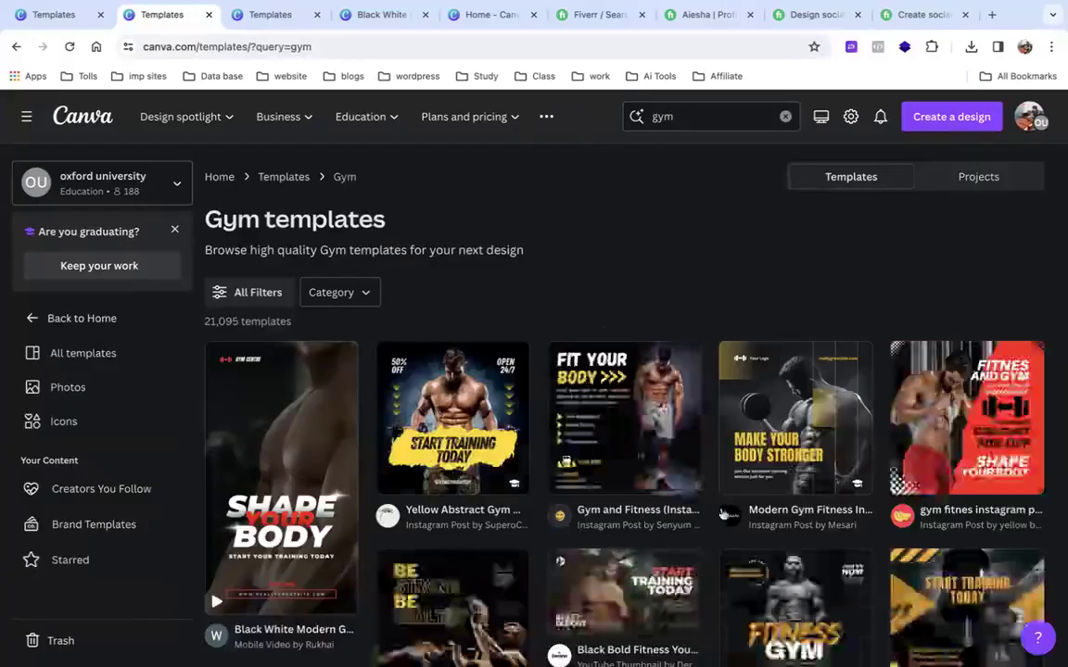
# Scroll through the gym template results, then return to the Fiverr gig tab.
pyautogui.scroll(-3, 722, 515)
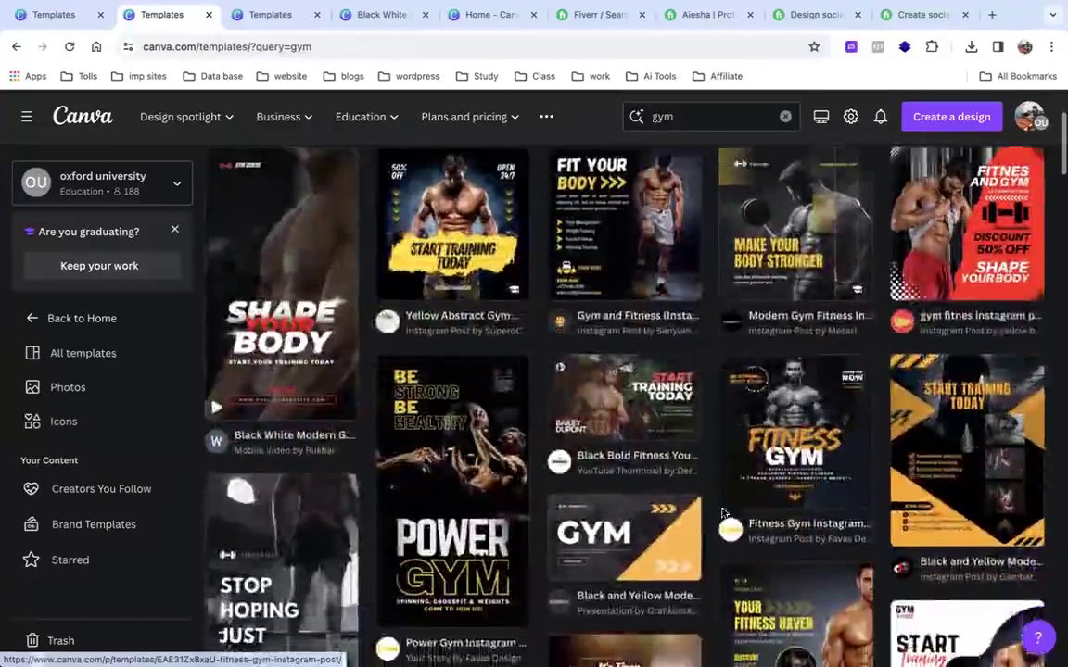
pyautogui.scroll(2, 723, 514)
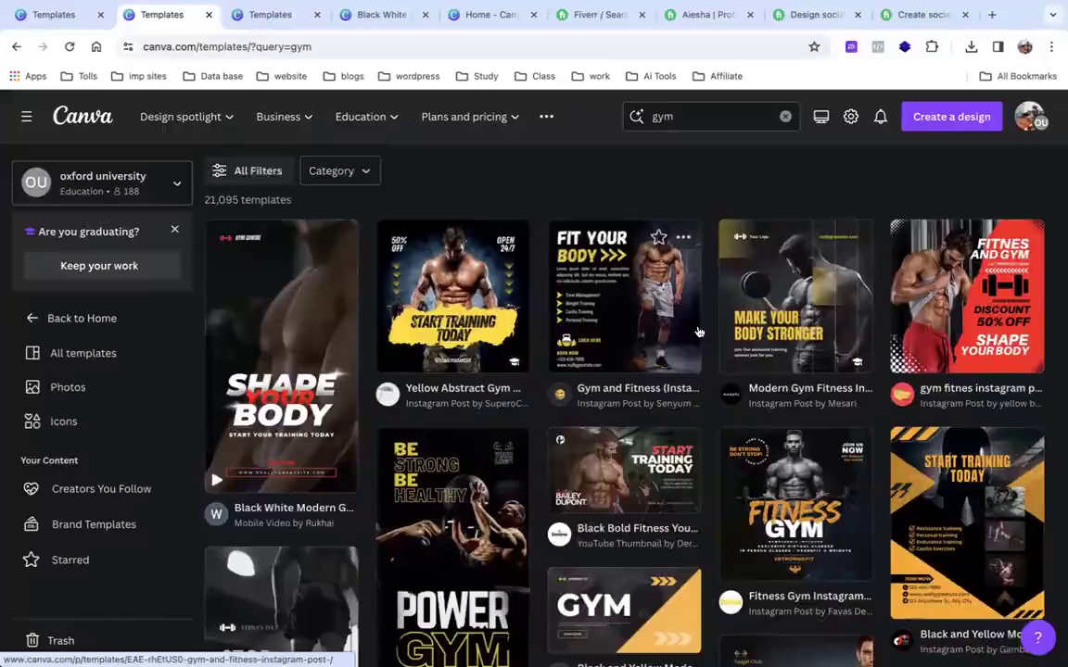
pyautogui.scroll(-3, 443, 341)
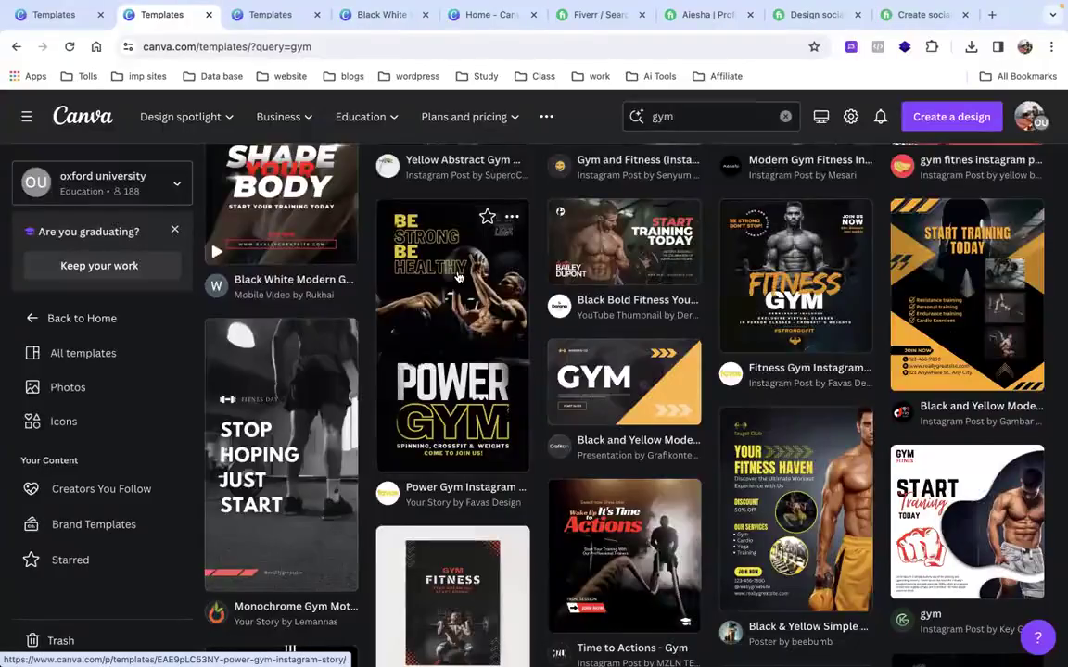
pyautogui.scroll(-20, 457, 276)
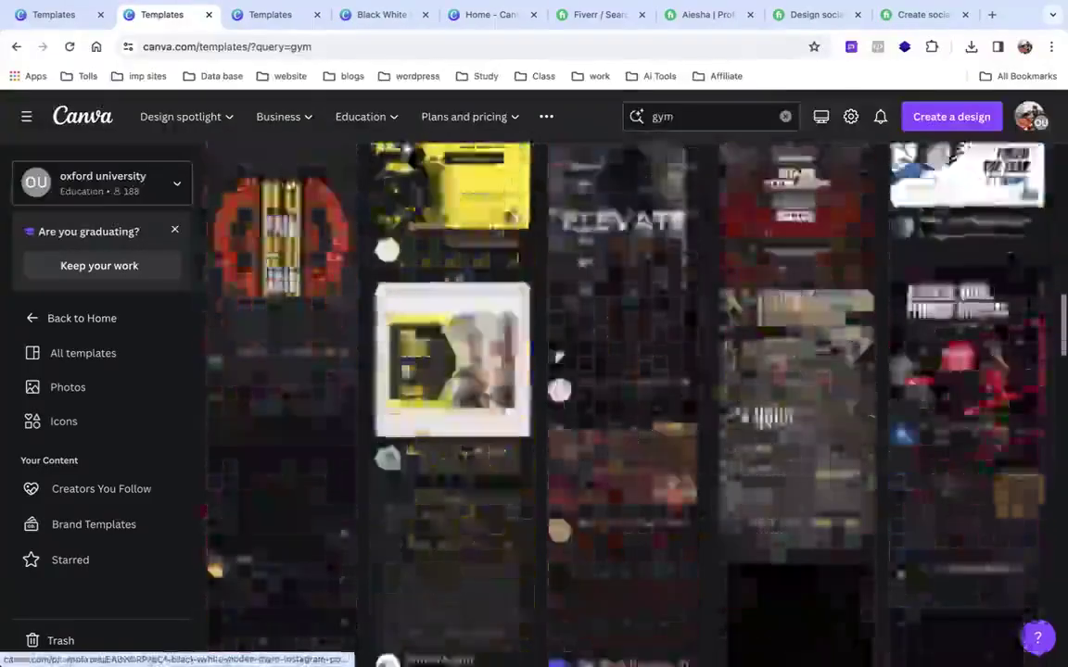
pyautogui.scroll(-15, 558, 356)
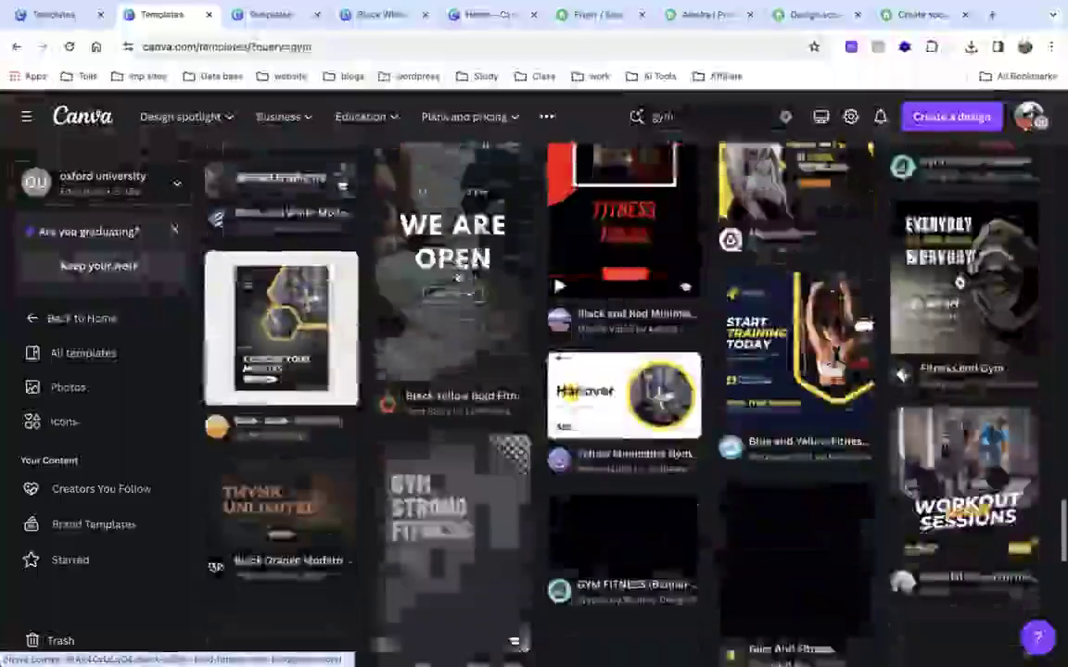
pyautogui.scroll(-2, 456, 276)
pyautogui.scroll(-5, 457, 276)
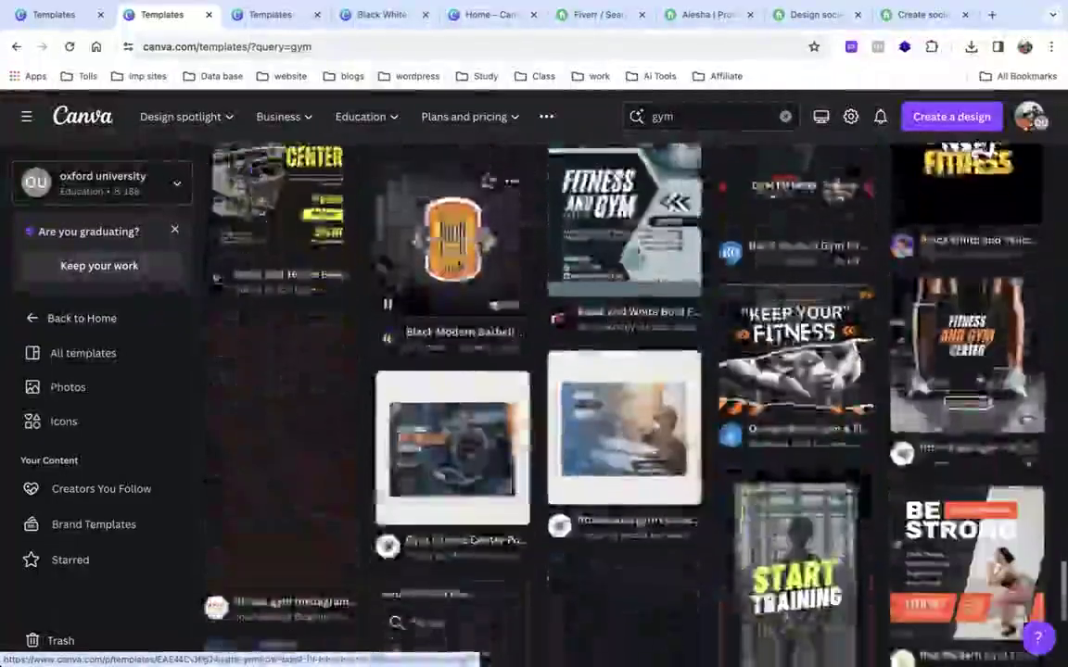
pyautogui.scroll(-1, 457, 276)
pyautogui.scroll(-2, 457, 276)
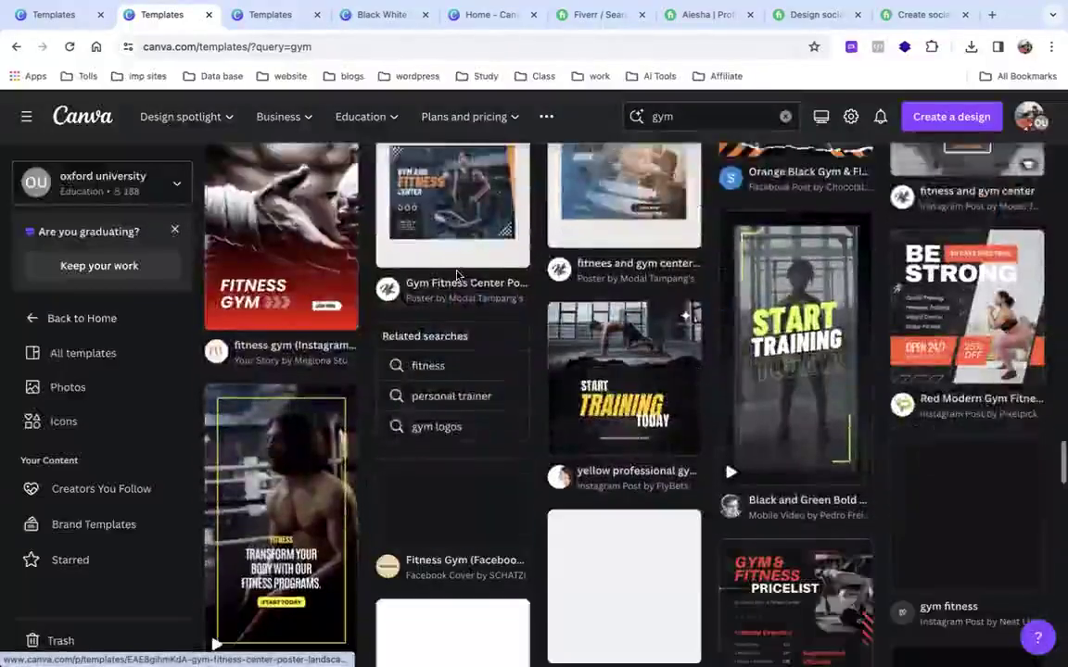
pyautogui.scroll(-5, 457, 277)
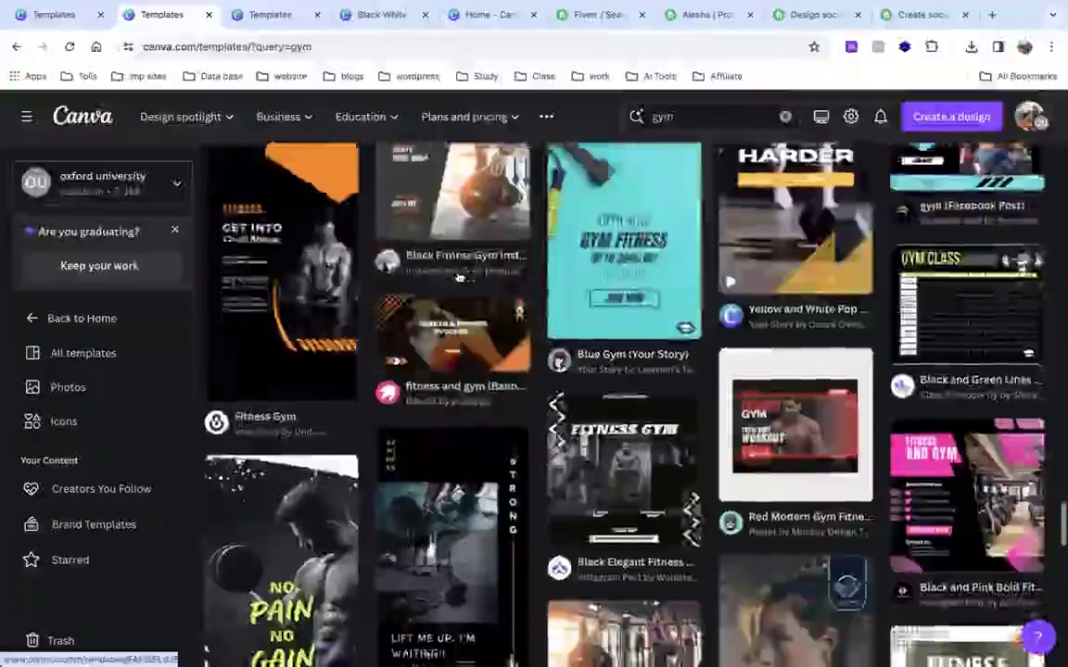
pyautogui.scroll(-9, 457, 276)
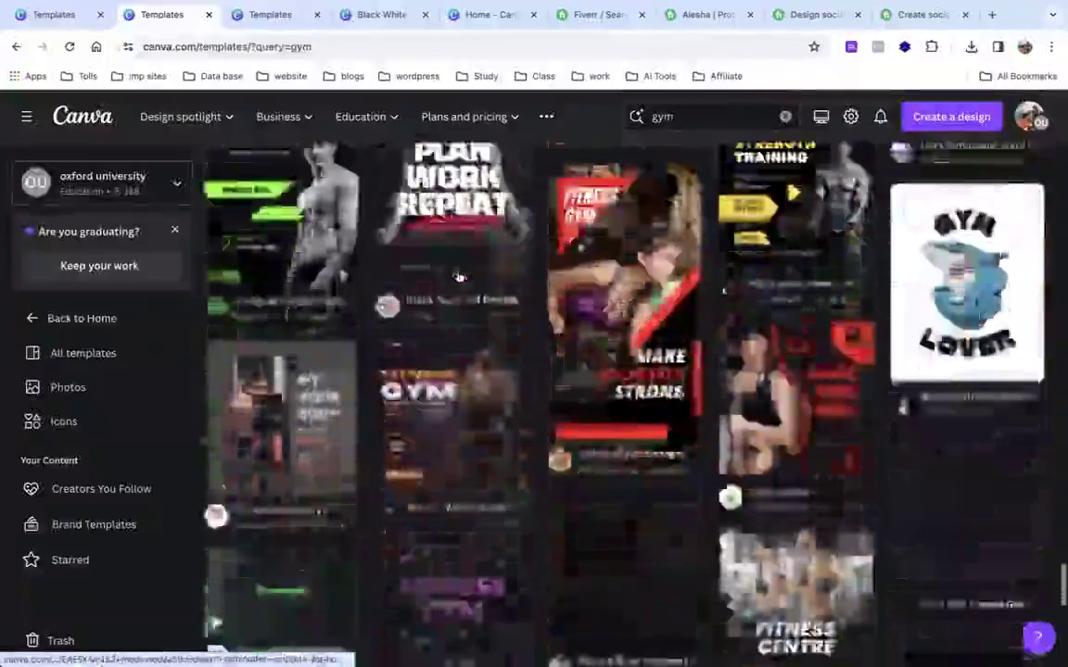
pyautogui.scroll(-10, 456, 276)
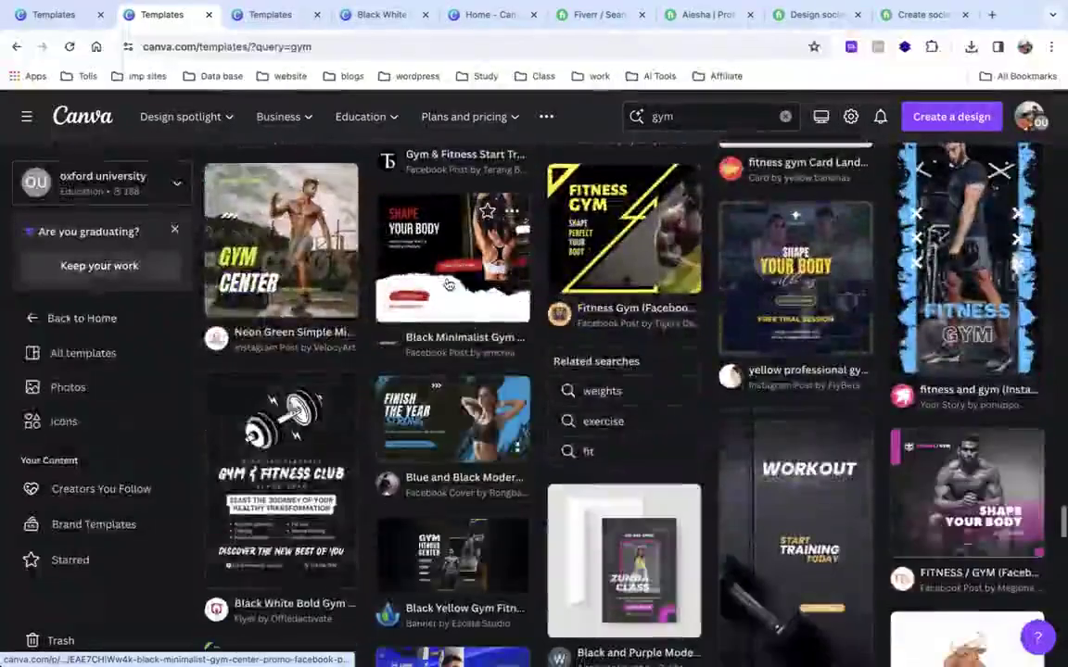
pyautogui.click(926, 17)
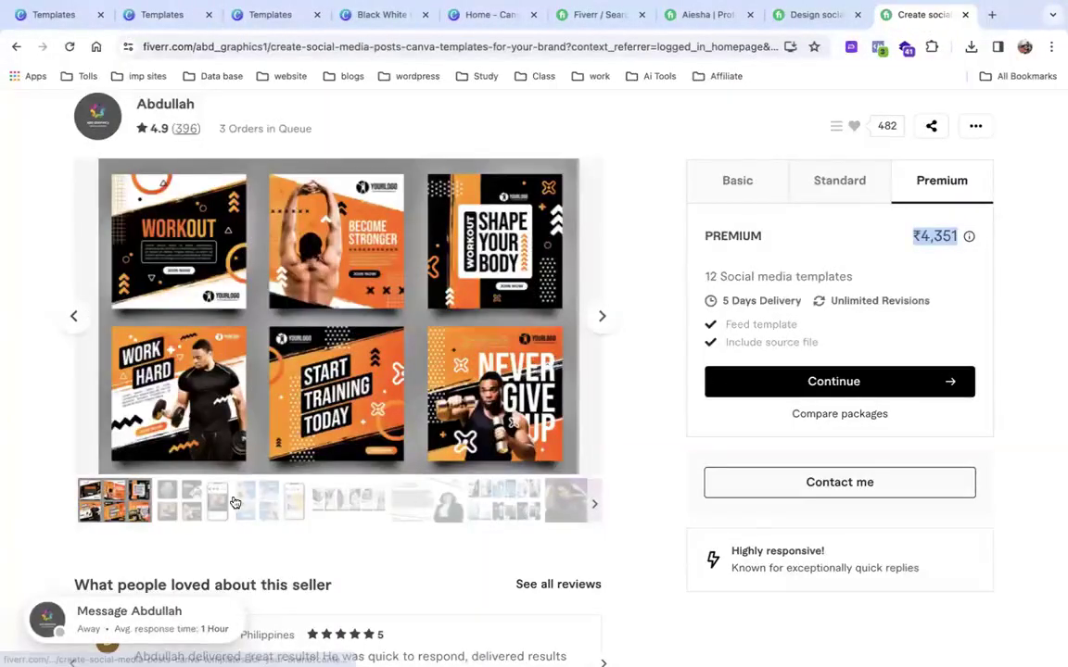
# Browse further sample images in the current gig's gallery.
pyautogui.click(339, 510)
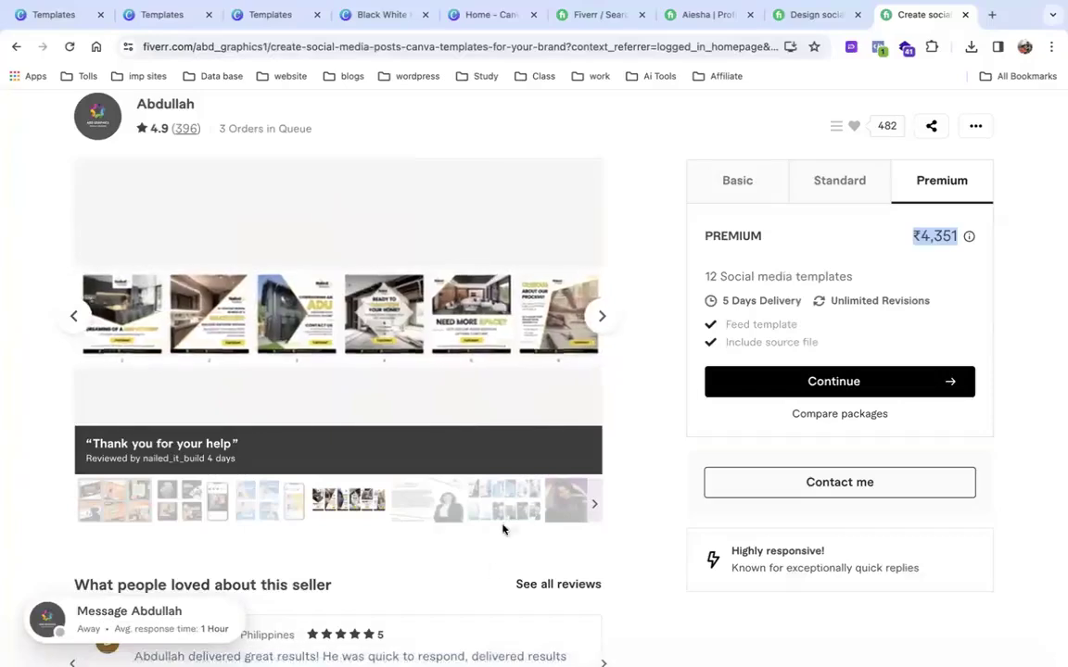
pyautogui.click(504, 517)
pyautogui.scroll(-5, 747, 444)
pyautogui.scroll(10, 747, 444)
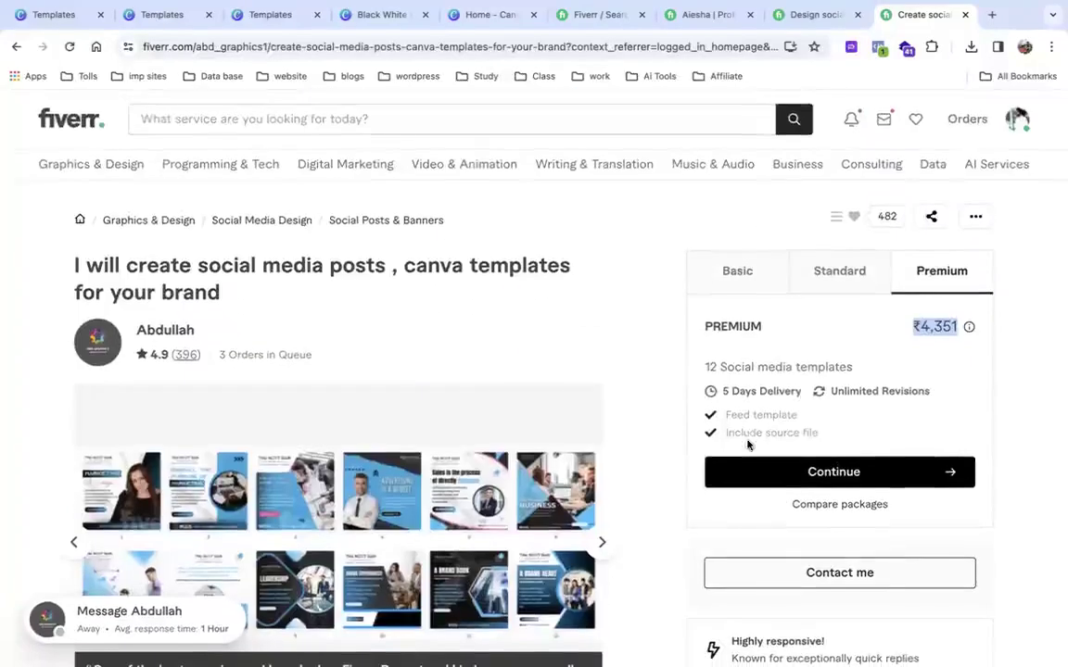
# Search Fiverr for 'Canva' and open Canva World's editable social media posts gig.
pyautogui.click(76, 121)
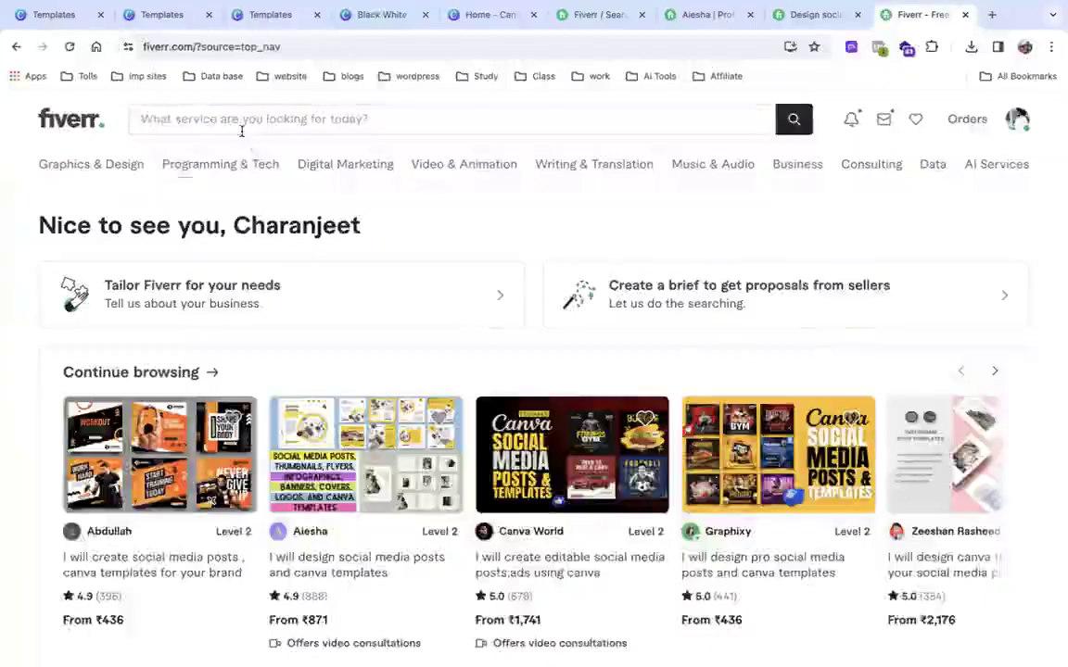
pyautogui.click(241, 128)
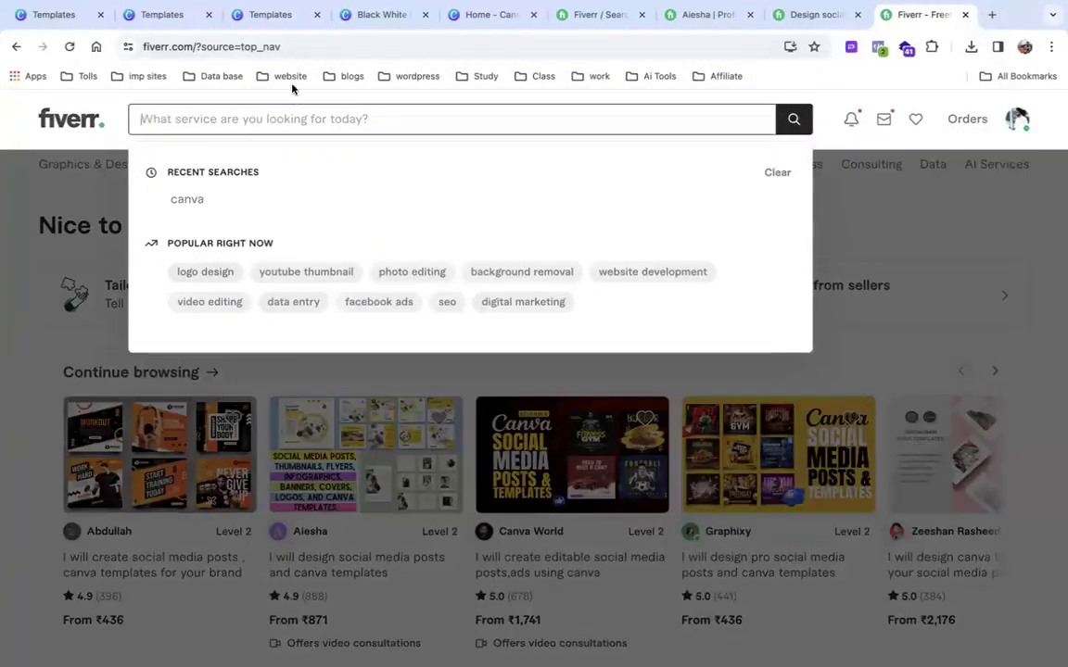
pyautogui.write('Canva')
pyautogui.press('Return')
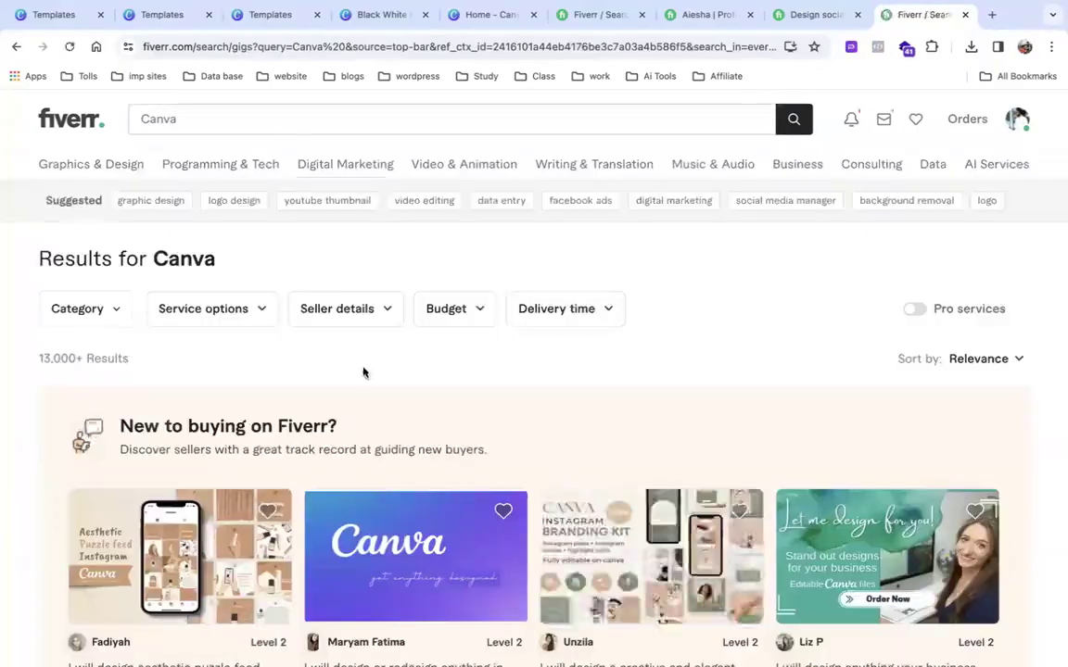
pyautogui.scroll(-10, 364, 372)
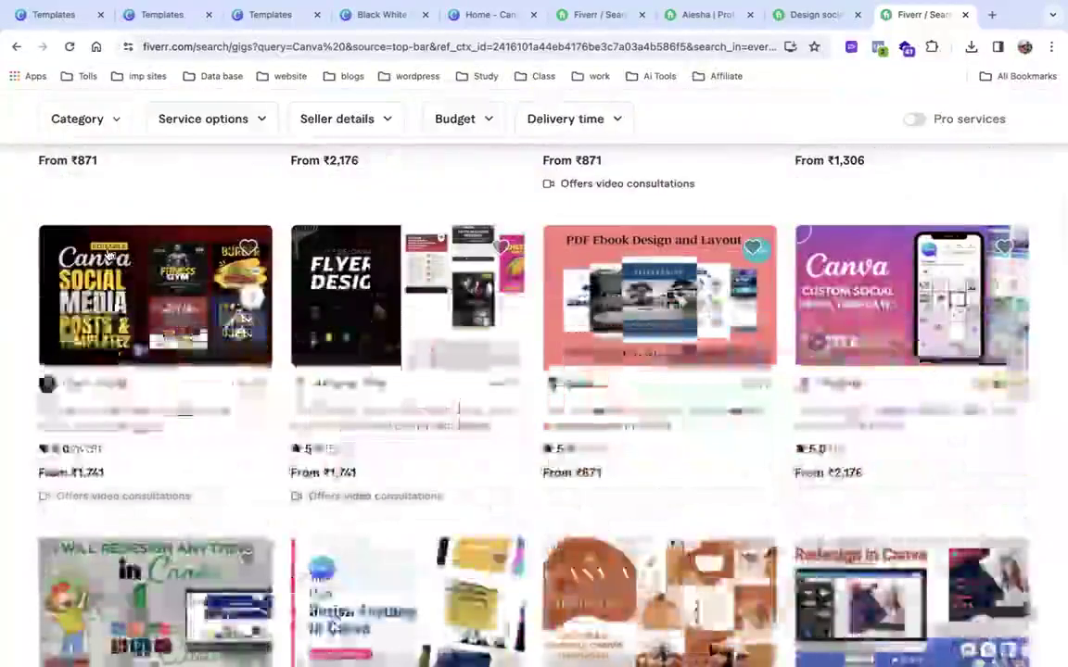
pyautogui.click(93, 384)
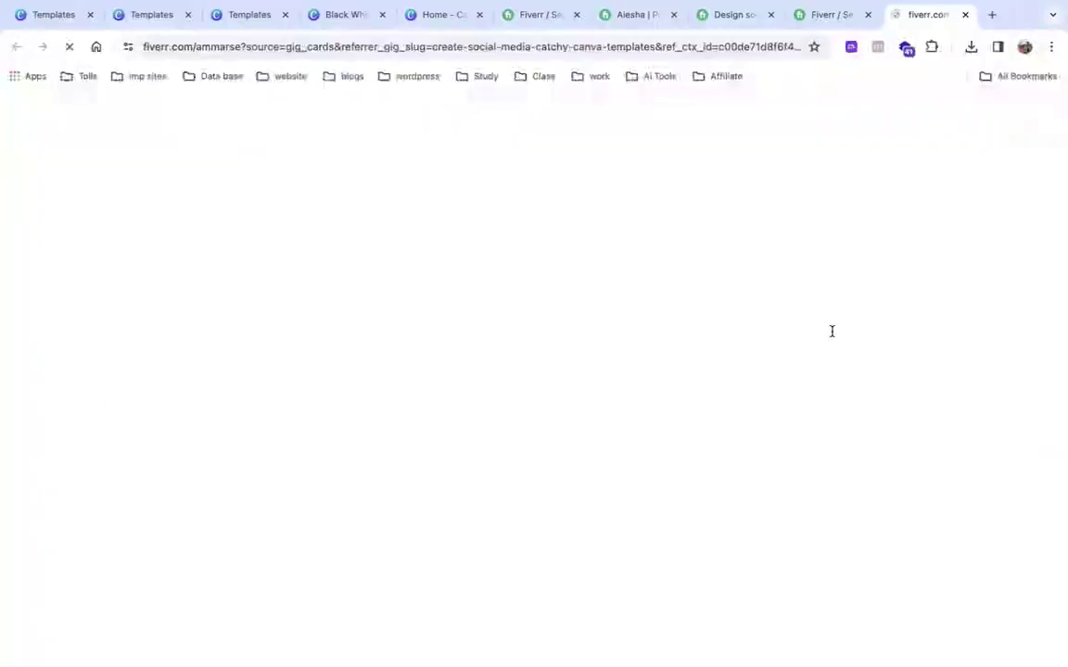
pyautogui.scroll(-3, 297, 456)
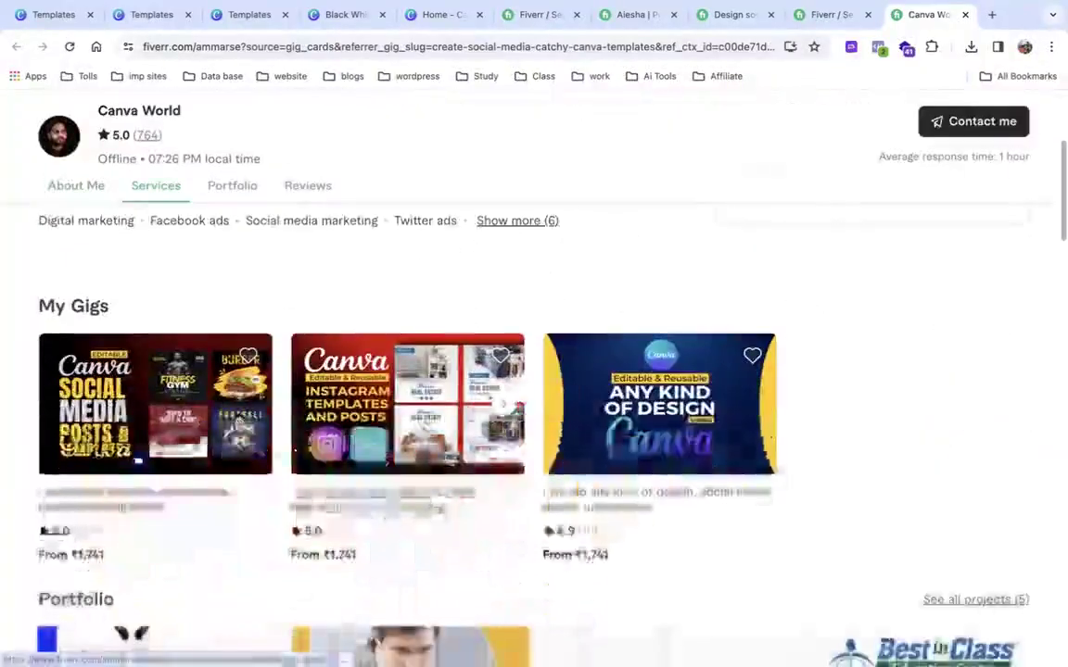
pyautogui.click(162, 420)
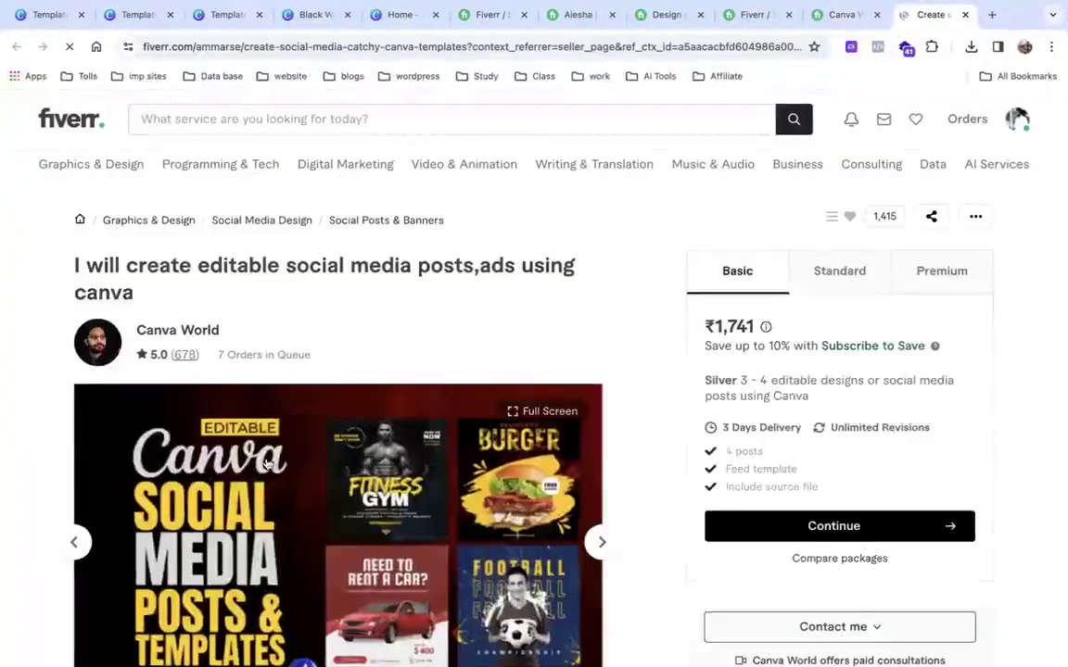
# Compare the gig's Basic ₹1,741, Standard and Premium ₹8,702 packages.
pyautogui.scroll(-2, 315, 474)
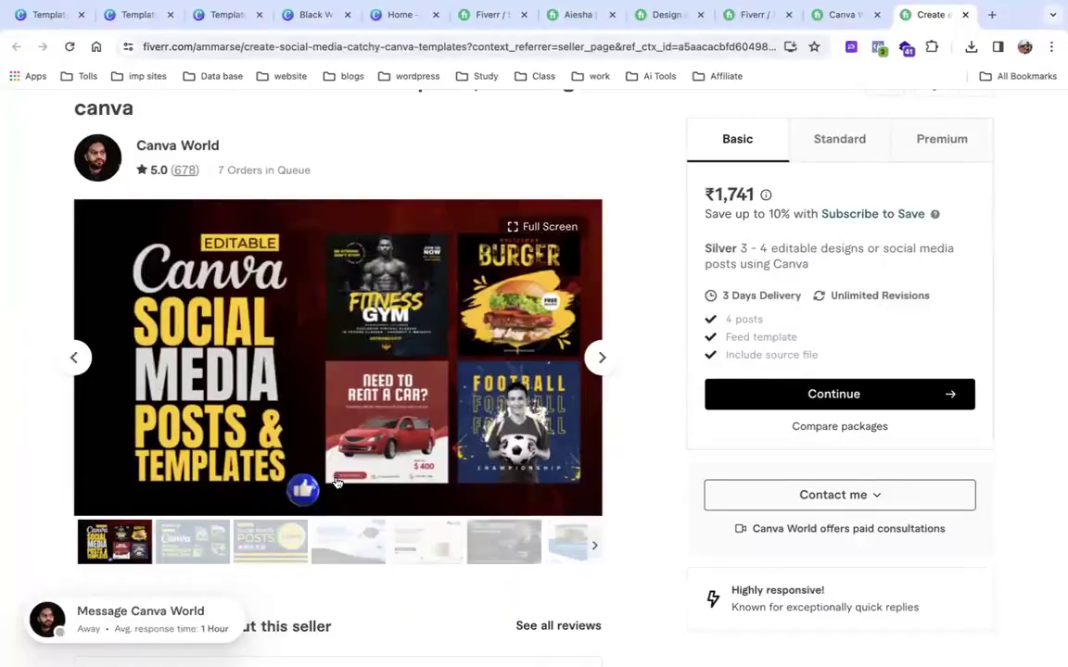
pyautogui.doubleClick(716, 193)
pyautogui.moveTo(739, 258); pyautogui.dragTo(814, 276)
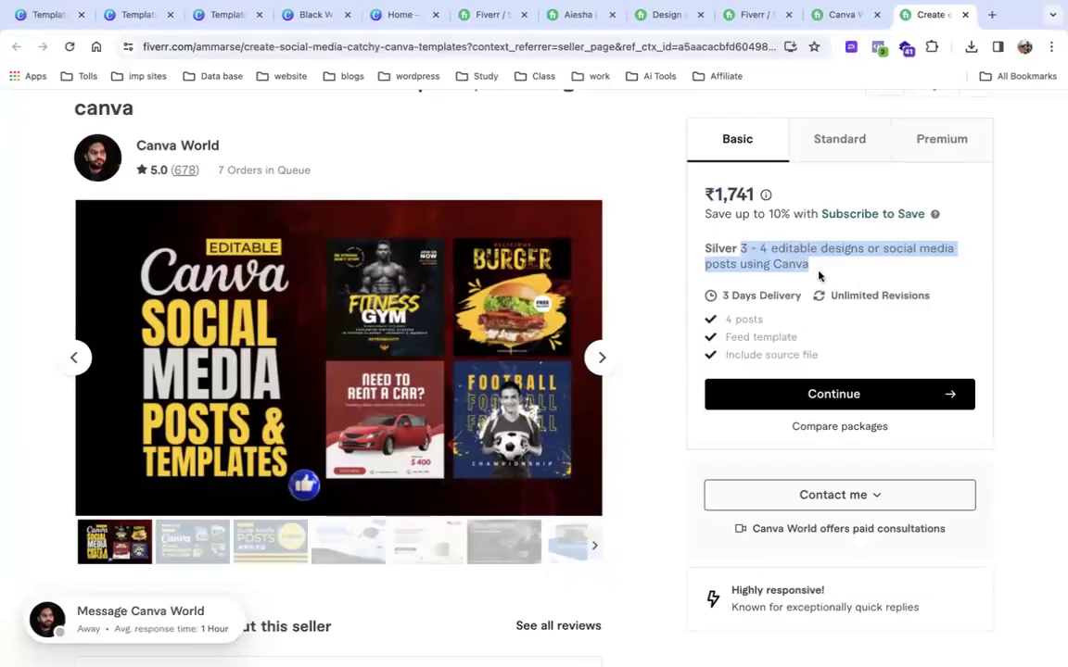
pyautogui.click(840, 149)
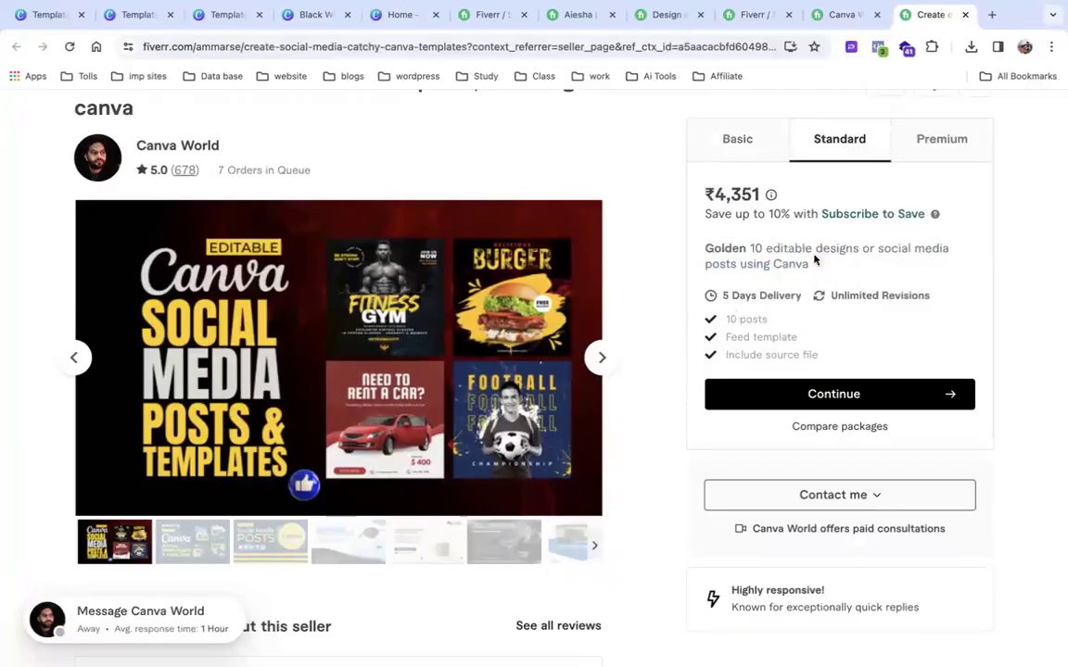
pyautogui.click(949, 148)
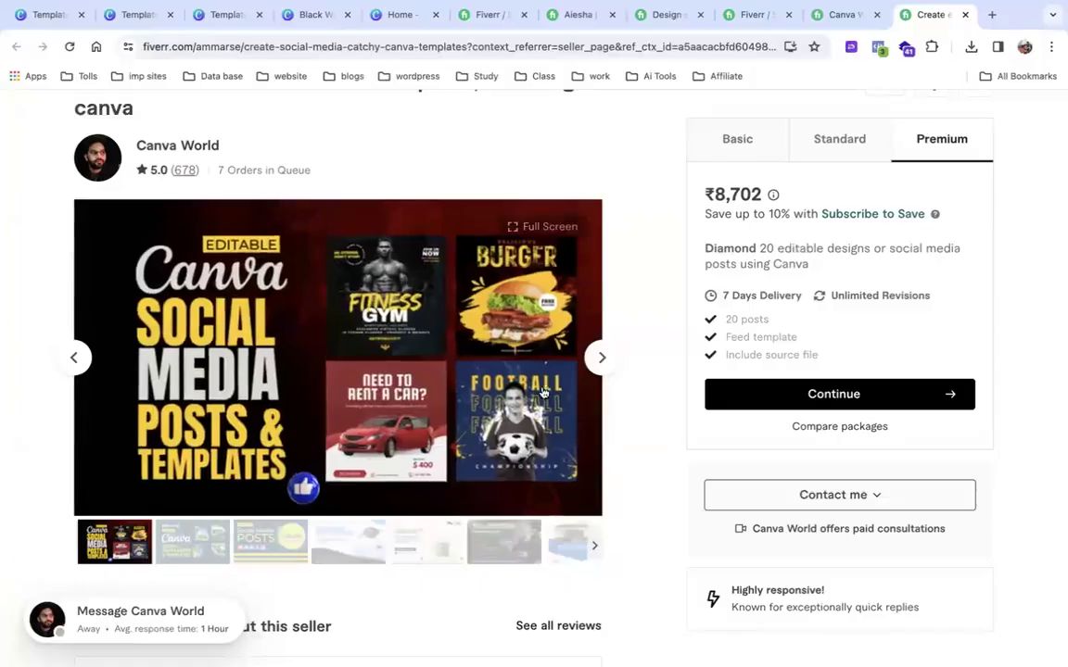
# Page through the gallery to the March Madness review image, then open a blank tab.
pyautogui.click(601, 357)
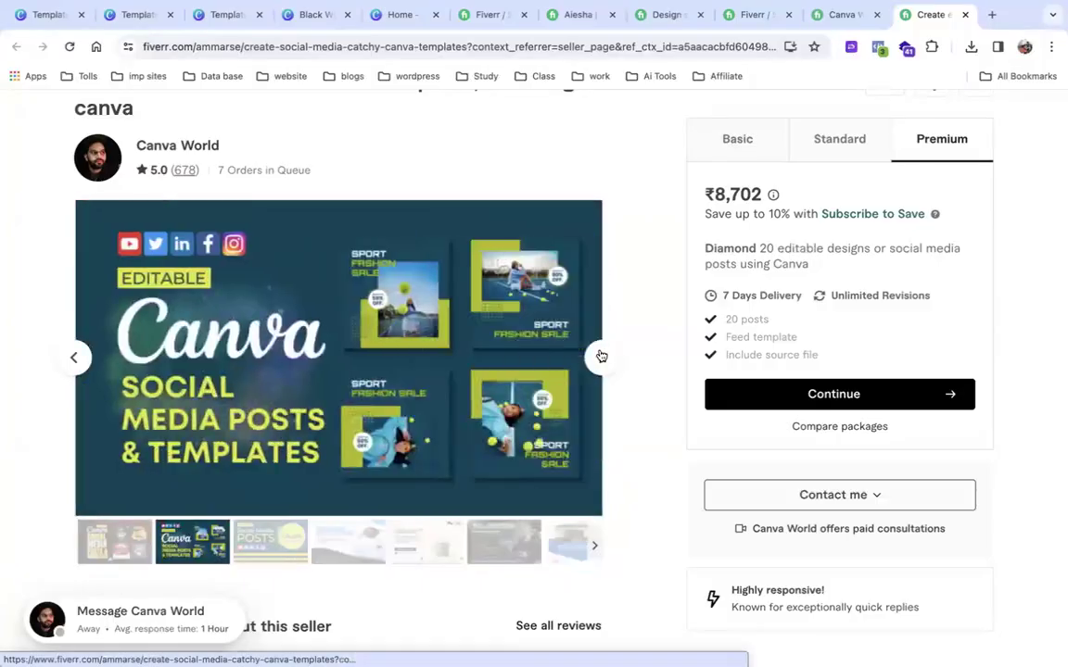
pyautogui.click(602, 357)
pyautogui.click(601, 356)
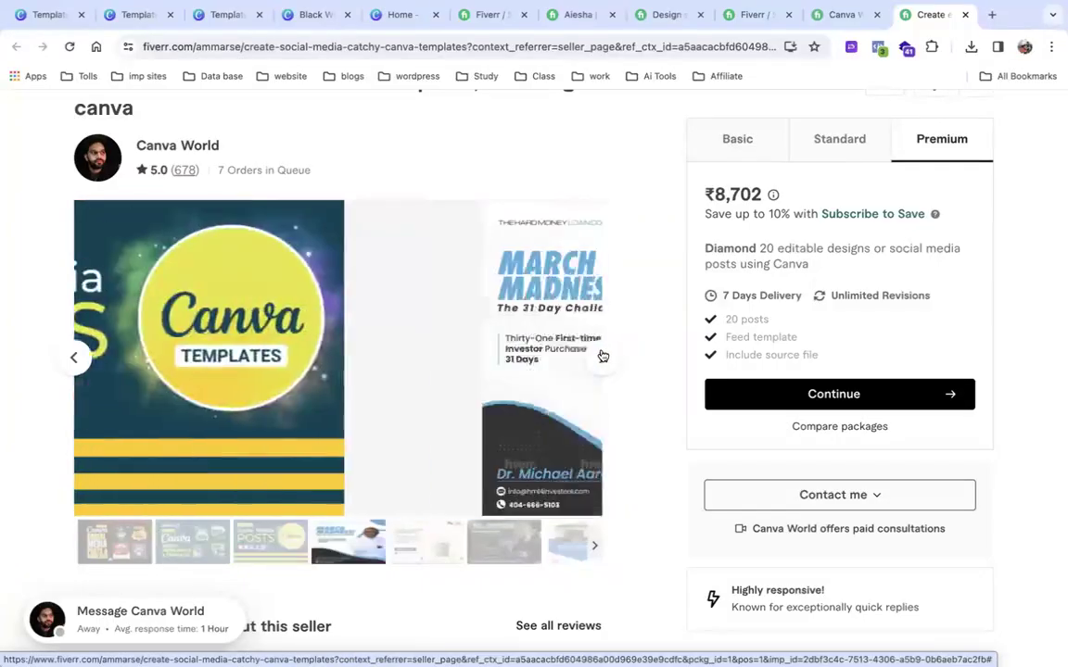
pyautogui.click(989, 14)
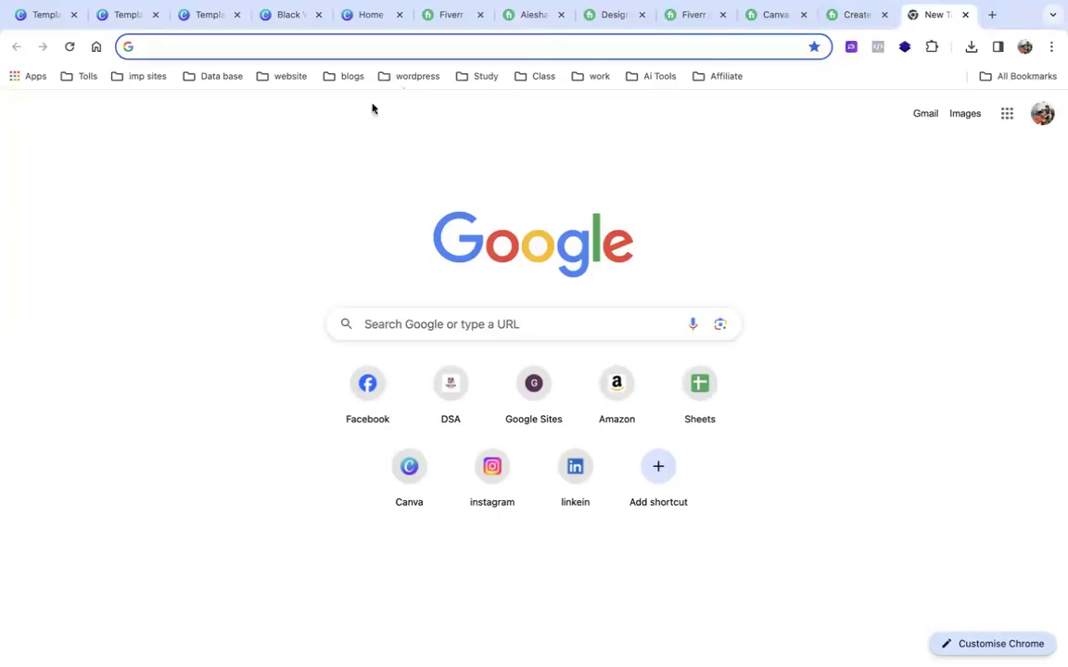
pyautogui.moveTo(456, 122)
pyautogui.mouseDown()
pyautogui.moveTo(712, 179)
pyautogui.moveTo(762, 140)
pyautogui.moveTo(809, 142)
pyautogui.moveTo(808, 184)
pyautogui.moveTo(730, 199)
pyautogui.moveTo(713, 156)
pyautogui.moveTo(742, 84)
pyautogui.moveTo(744, 25)
pyautogui.mouseUp()
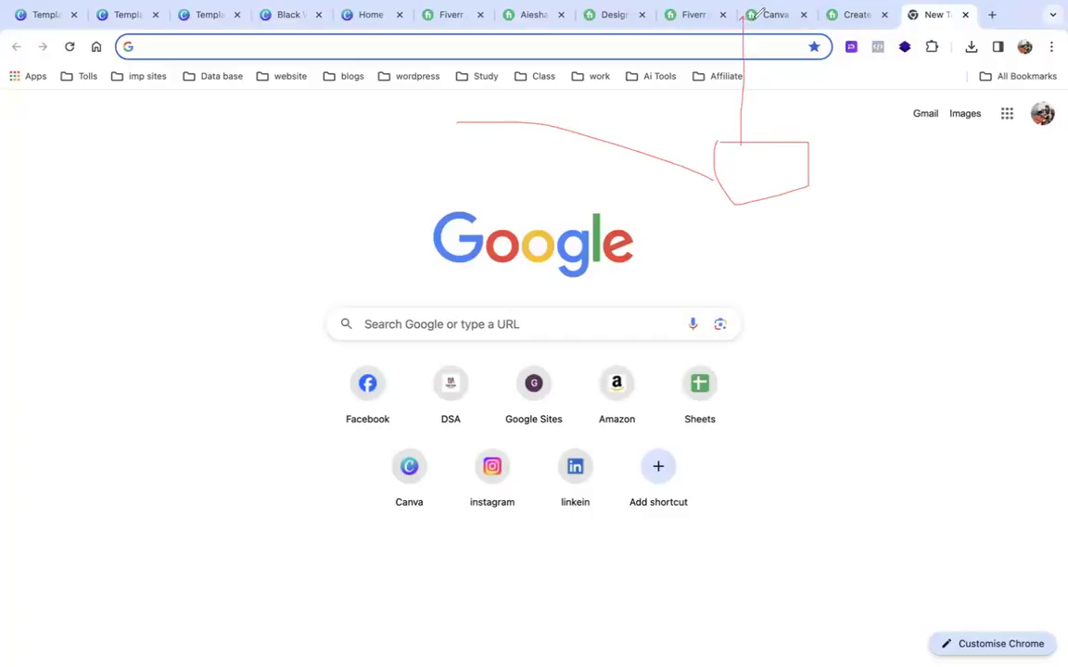
pyautogui.moveTo(768, 138)
pyautogui.mouseDown()
pyautogui.moveTo(778, 62)
pyautogui.moveTo(843, 15)
pyautogui.mouseUp()
pyautogui.moveTo(752, 59); pyautogui.dragTo(836, 14)
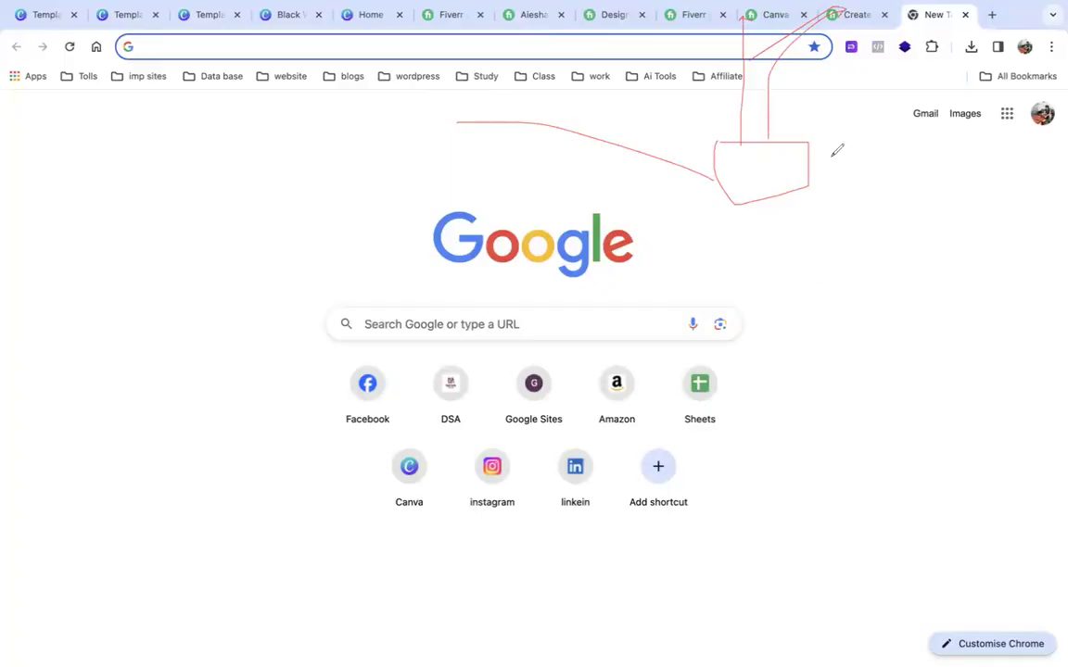
pyautogui.moveTo(774, 211); pyautogui.dragTo(774, 243)
pyautogui.moveTo(722, 240)
pyautogui.mouseDown()
pyautogui.moveTo(754, 245)
pyautogui.moveTo(754, 268)
pyautogui.moveTo(711, 278)
pyautogui.moveTo(710, 254)
pyautogui.moveTo(813, 239)
pyautogui.moveTo(805, 267)
pyautogui.mouseUp()
pyautogui.moveTo(768, 277)
pyautogui.mouseDown()
pyautogui.moveTo(769, 242)
pyautogui.moveTo(858, 245)
pyautogui.moveTo(862, 270)
pyautogui.moveTo(834, 273)
pyautogui.moveTo(832, 241)
pyautogui.mouseUp()
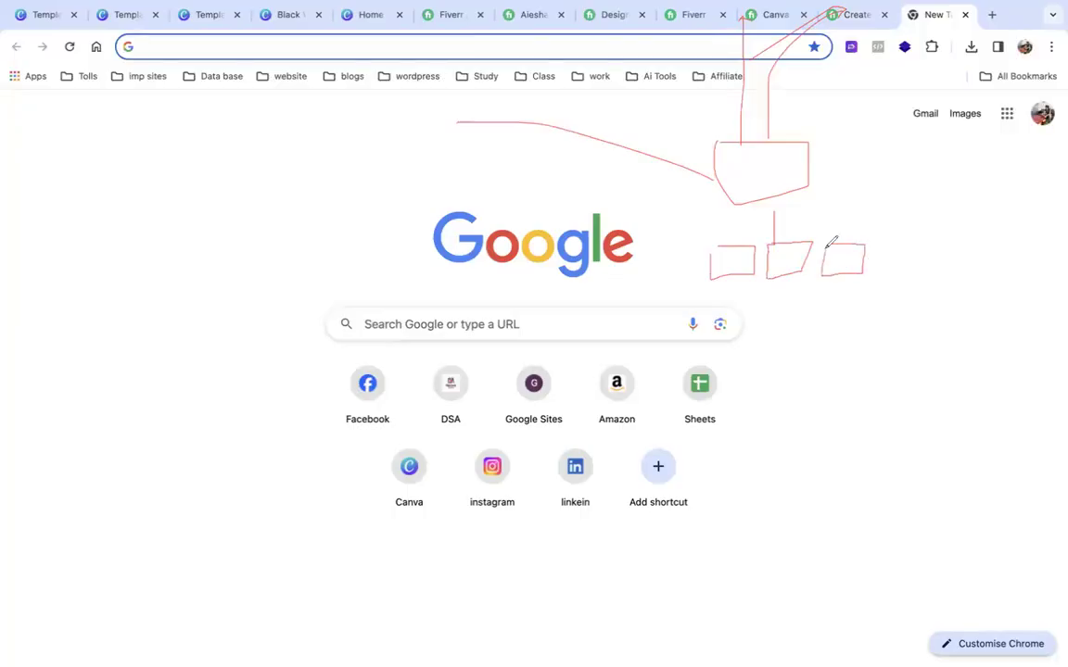
pyautogui.moveTo(841, 18); pyautogui.dragTo(758, 69)
pyautogui.moveTo(759, 68)
pyautogui.mouseDown()
pyautogui.moveTo(842, 20)
pyautogui.moveTo(808, 113)
pyautogui.moveTo(819, 120)
pyautogui.mouseUp()
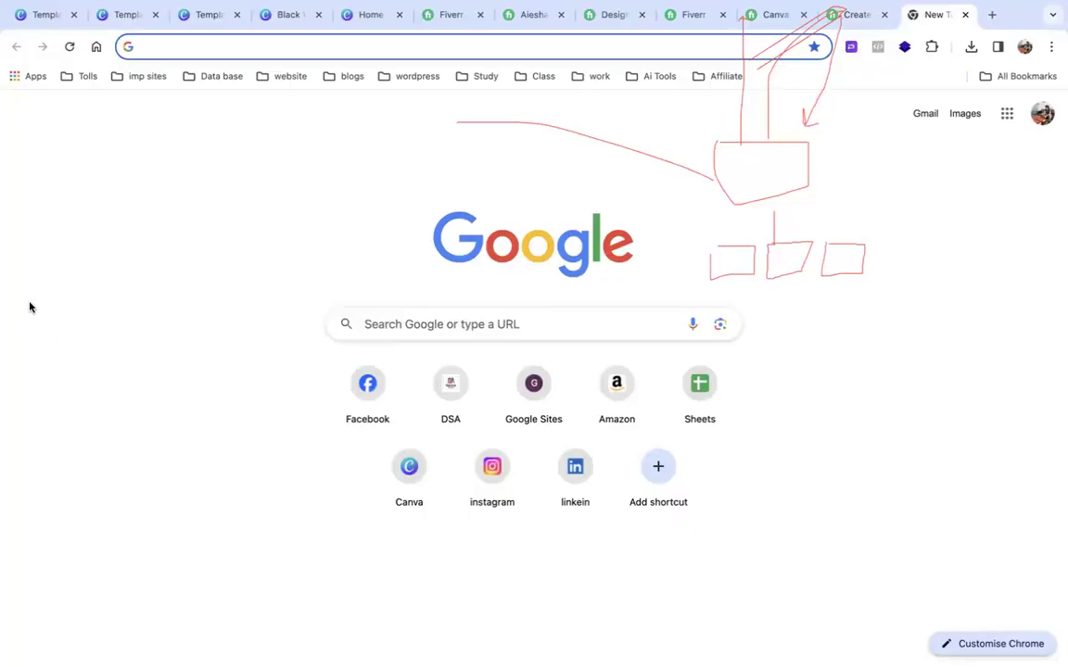
pyautogui.moveTo(734, 150)
pyautogui.mouseDown()
pyautogui.moveTo(722, 153)
pyautogui.moveTo(739, 105)
pyautogui.moveTo(771, 95)
pyautogui.moveTo(780, 25)
pyautogui.moveTo(794, 36)
pyautogui.moveTo(784, 32)
pyautogui.mouseUp()
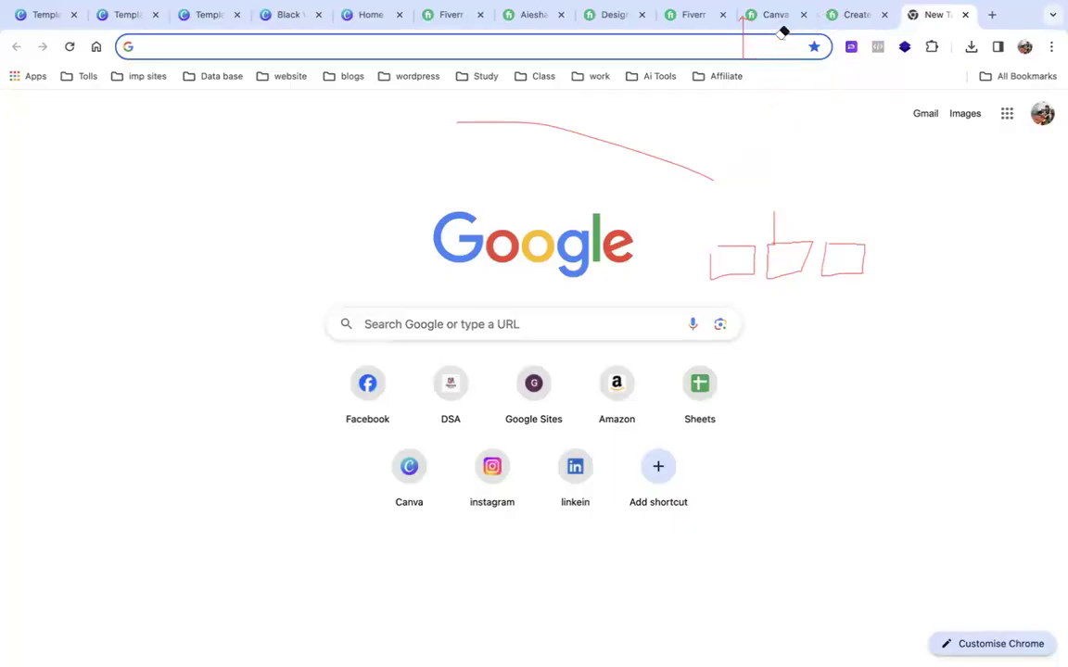
pyautogui.click(658, 149)
pyautogui.click(769, 243)
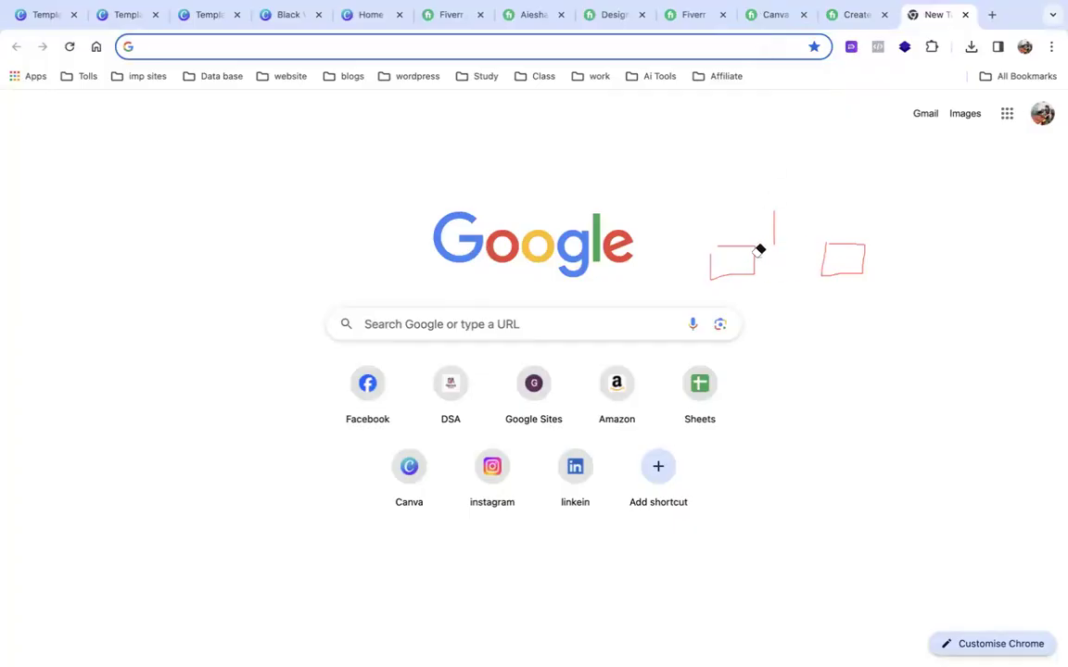
pyautogui.click(743, 246)
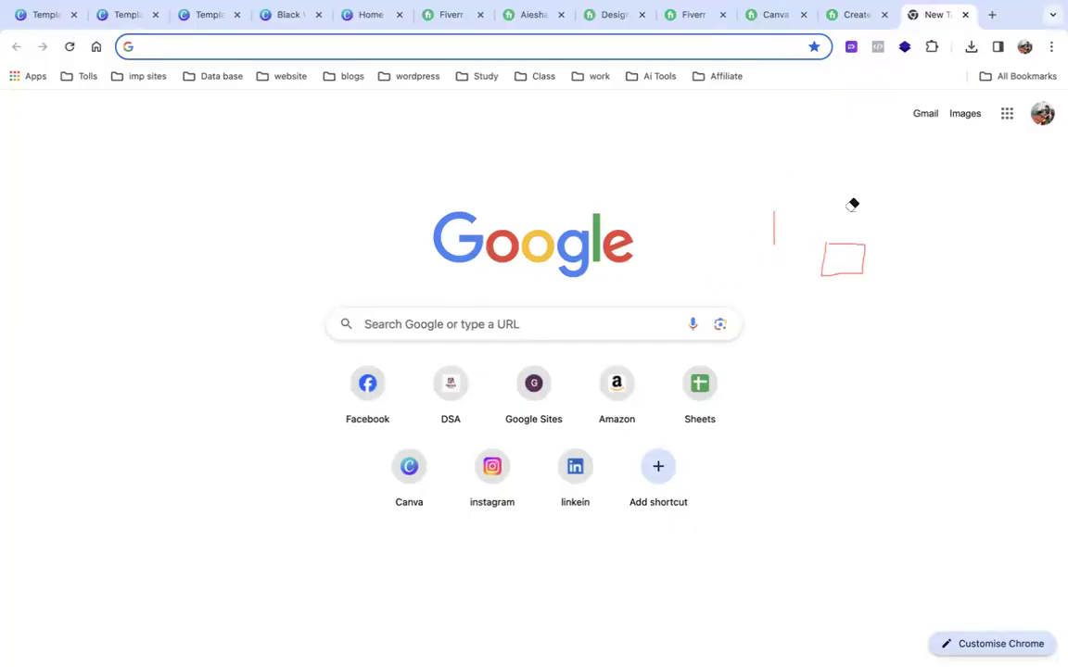
pyautogui.click(777, 229)
pyautogui.click(835, 240)
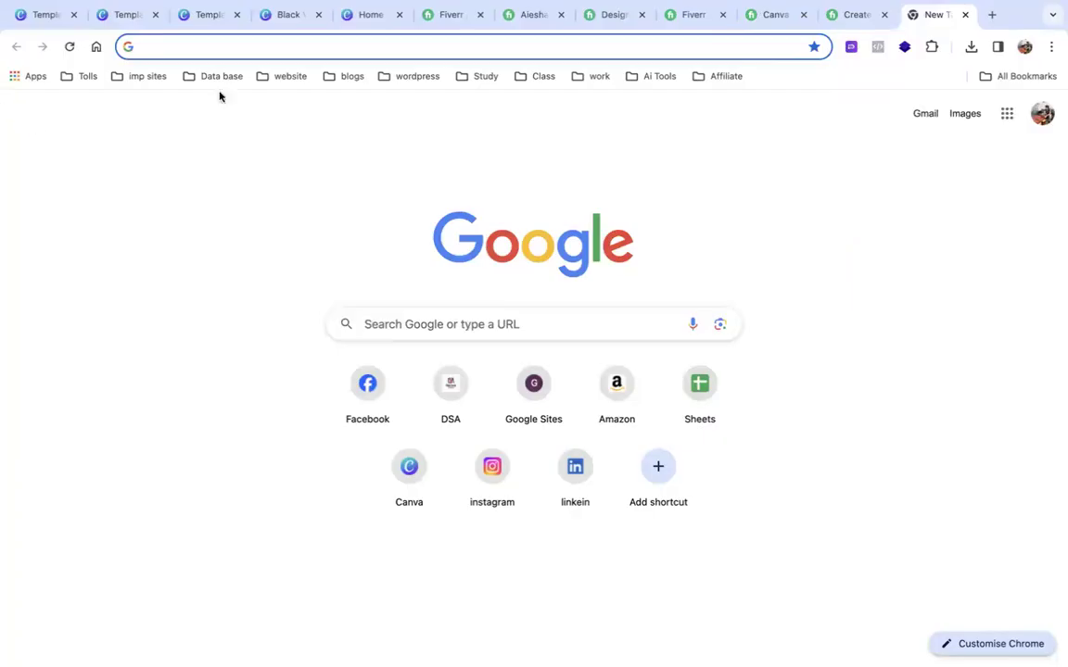
# Open the suggested-gigs notification from Fiverr's bell menu, then close the resulting no-access page.
pyautogui.click(783, 14)
pyautogui.click(851, 14)
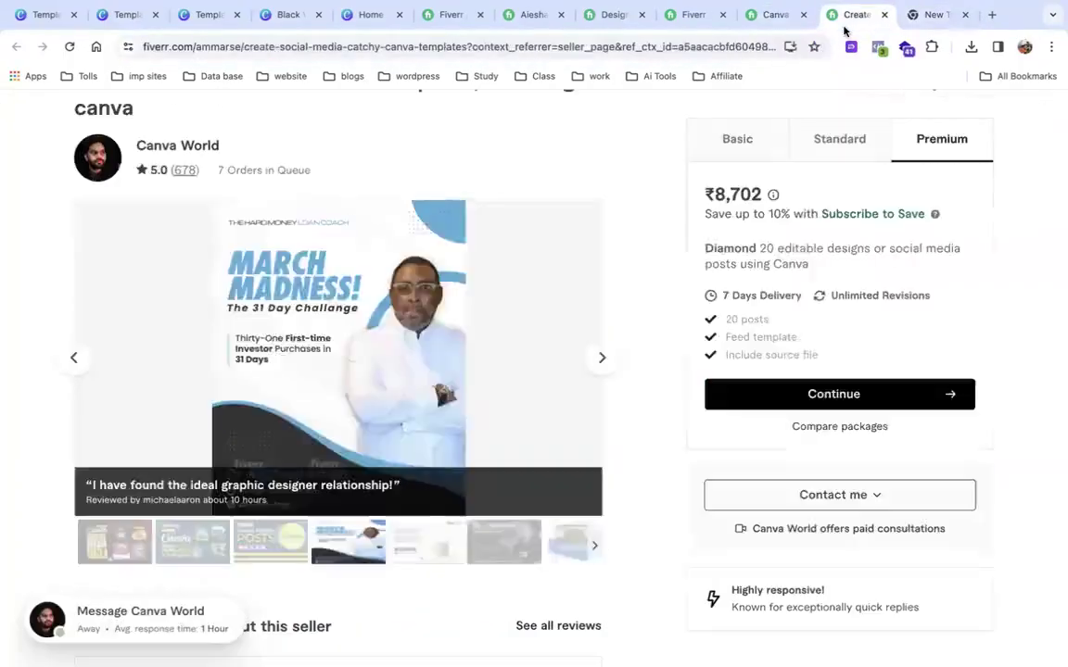
pyautogui.scroll(3, 602, 206)
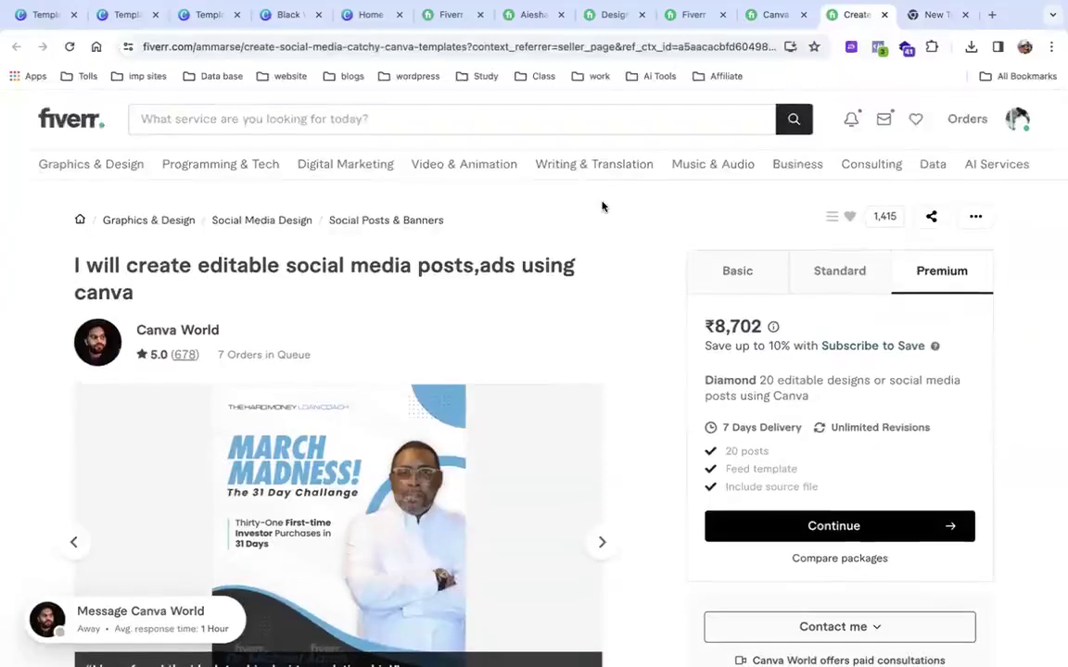
pyautogui.scroll(-10, 709, 284)
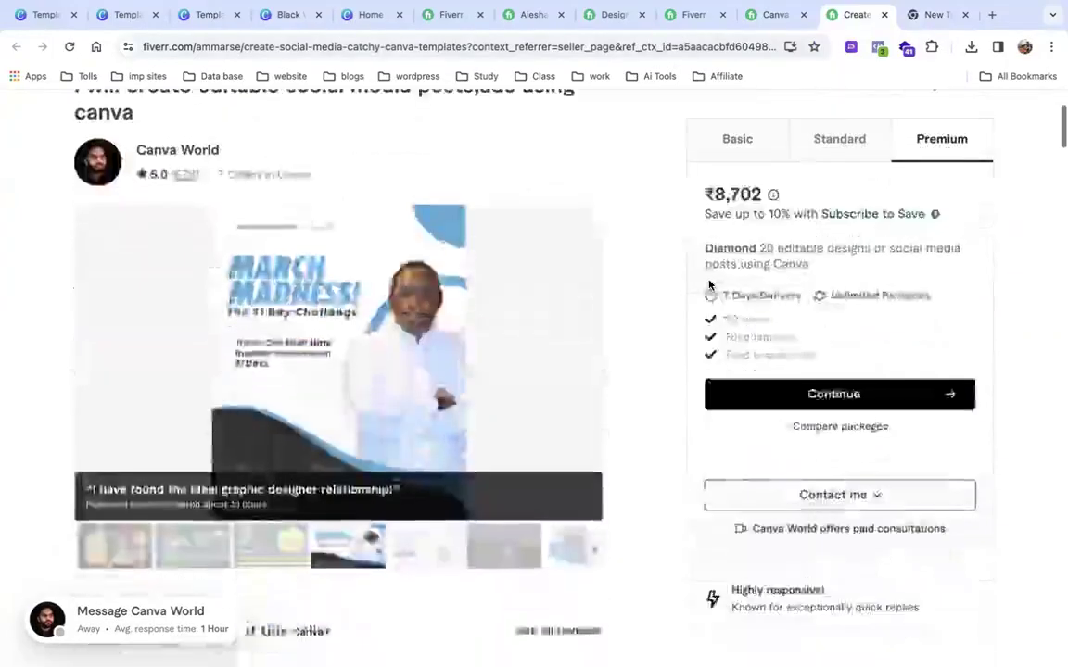
pyautogui.scroll(-10, 709, 285)
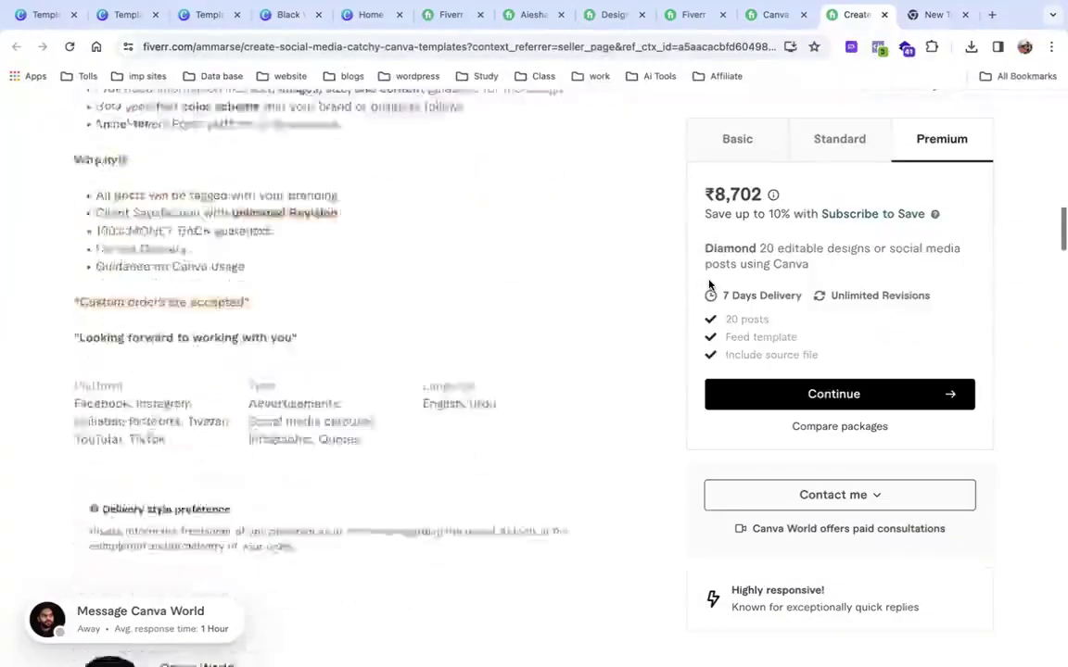
pyautogui.scroll(4, 709, 284)
pyautogui.scroll(10, 709, 284)
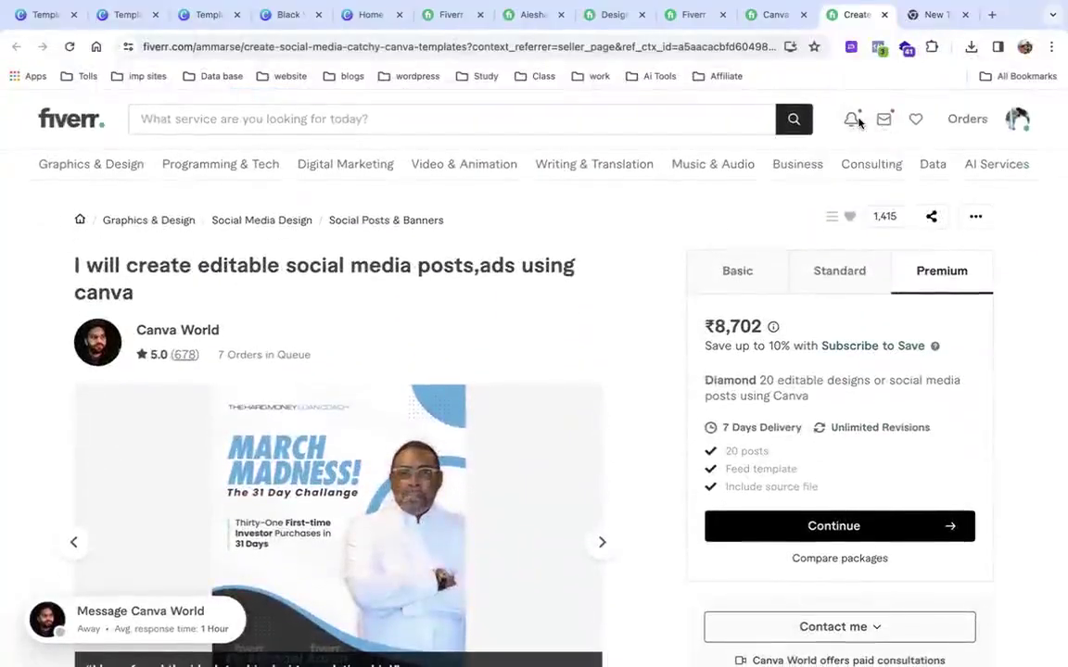
pyautogui.click(849, 120)
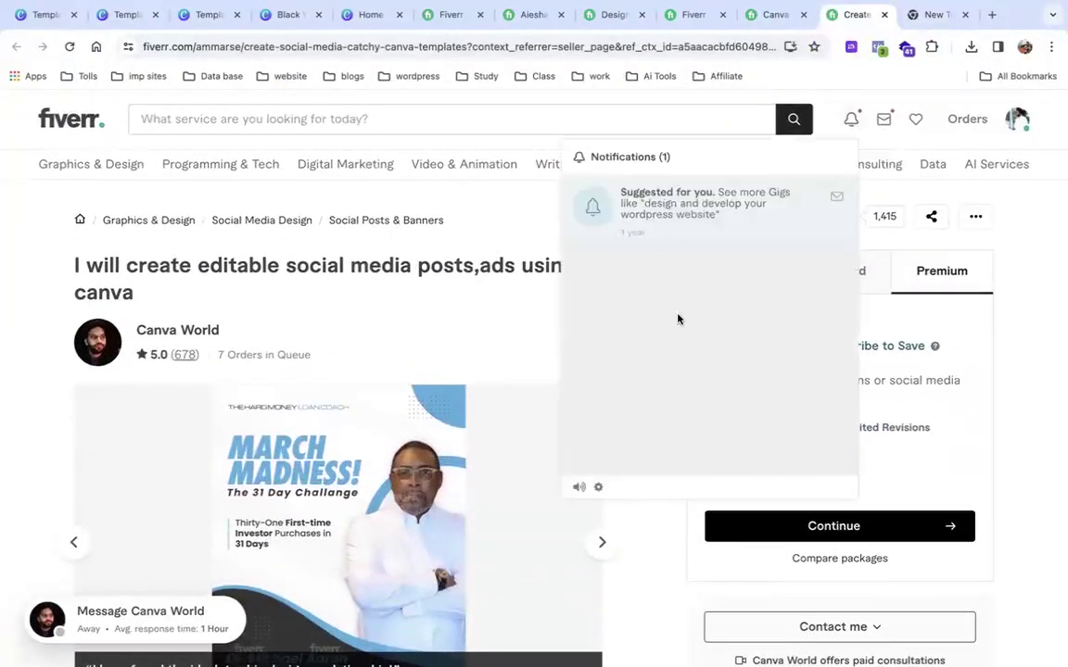
pyautogui.click(679, 206)
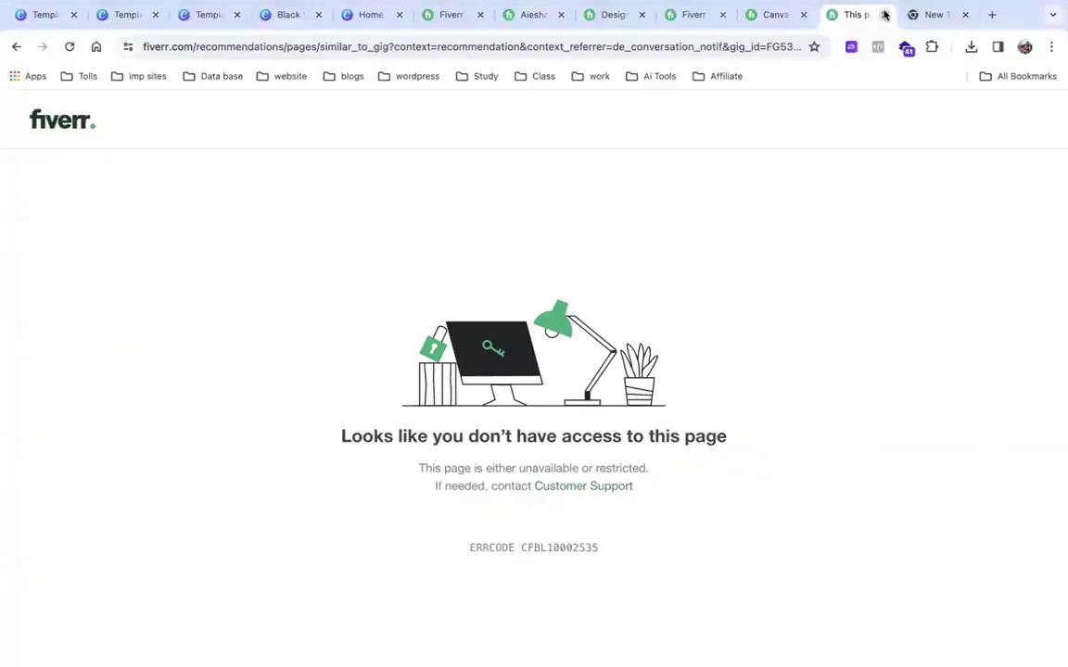
pyautogui.click(884, 13)
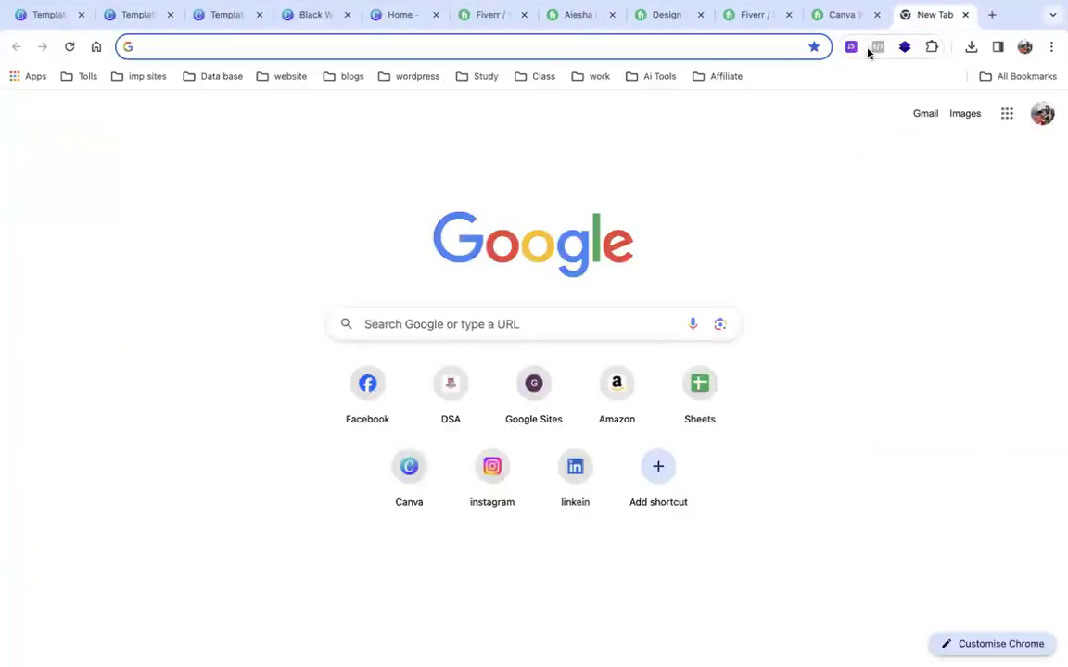
# Look over the Canva World profile, then close it and the empty new tab.
pyautogui.click(839, 15)
pyautogui.scroll(5, 900, 157)
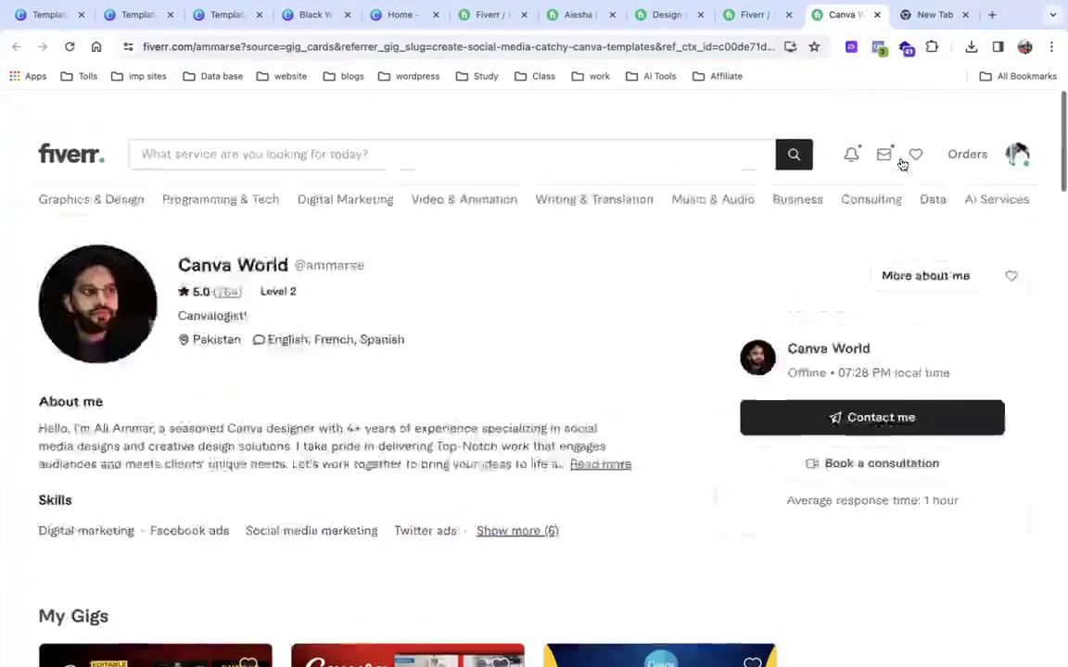
pyautogui.scroll(-20, 901, 162)
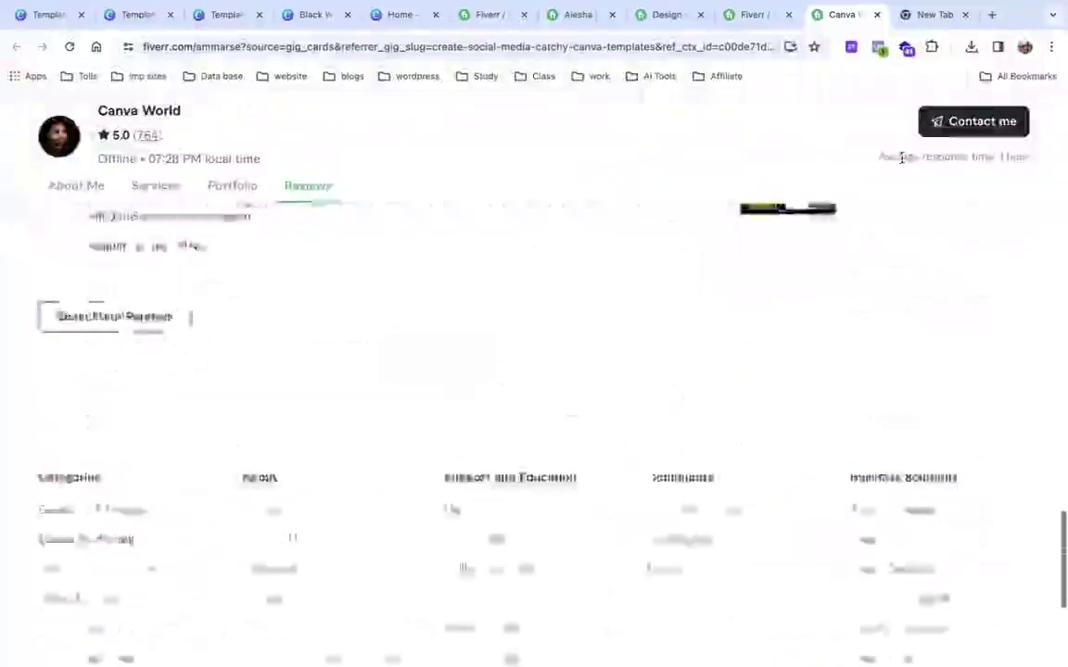
pyautogui.scroll(20, 901, 159)
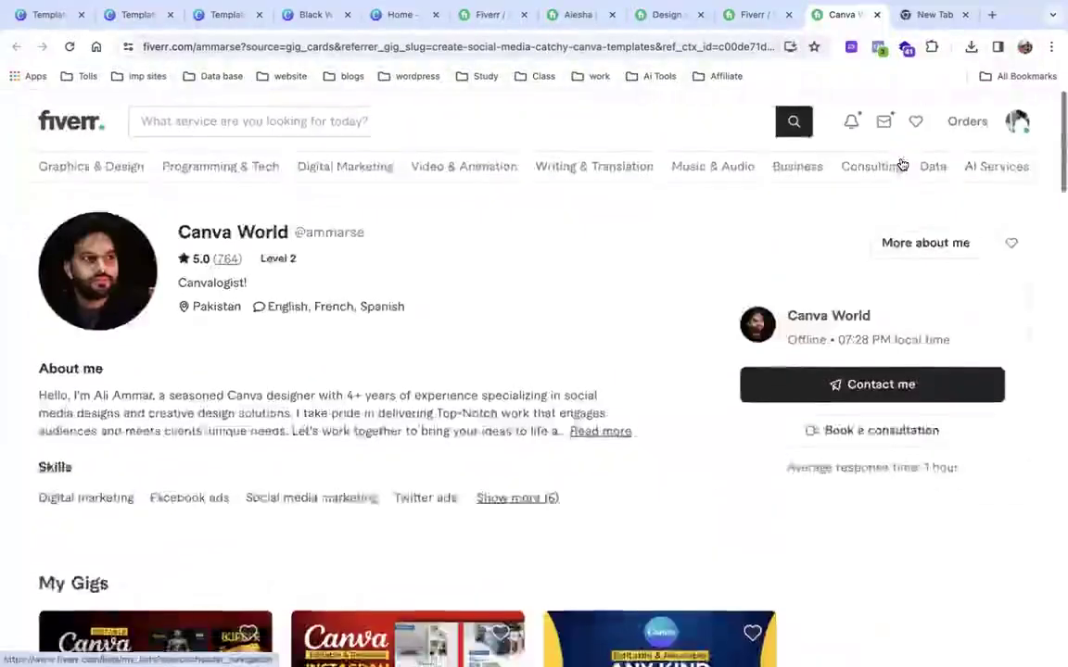
pyautogui.scroll(-7, 901, 164)
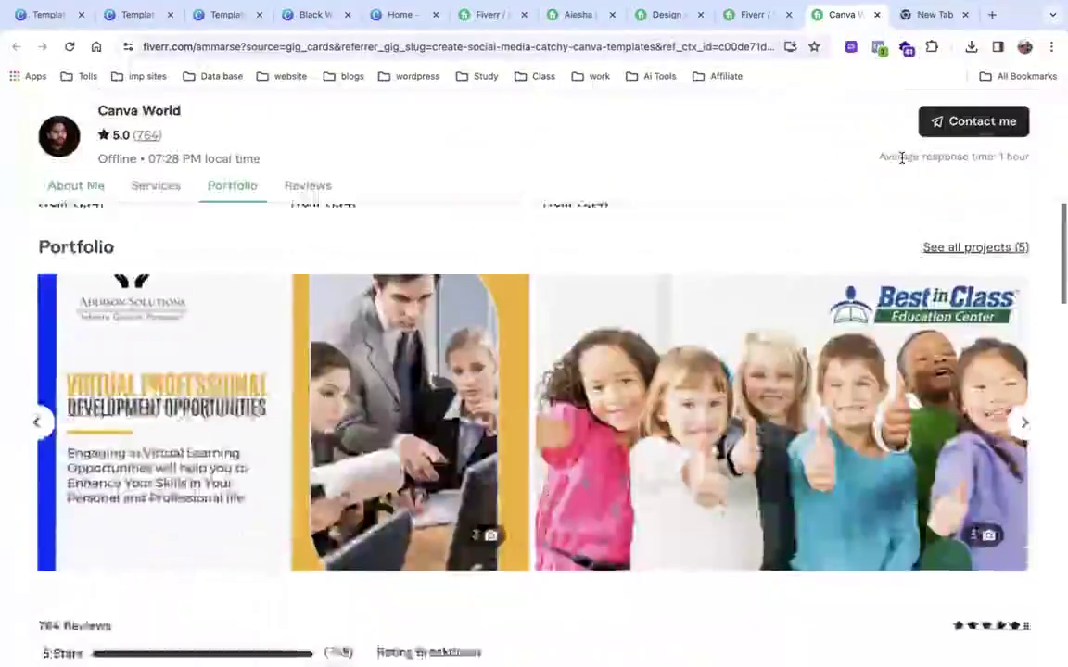
pyautogui.scroll(7, 900, 158)
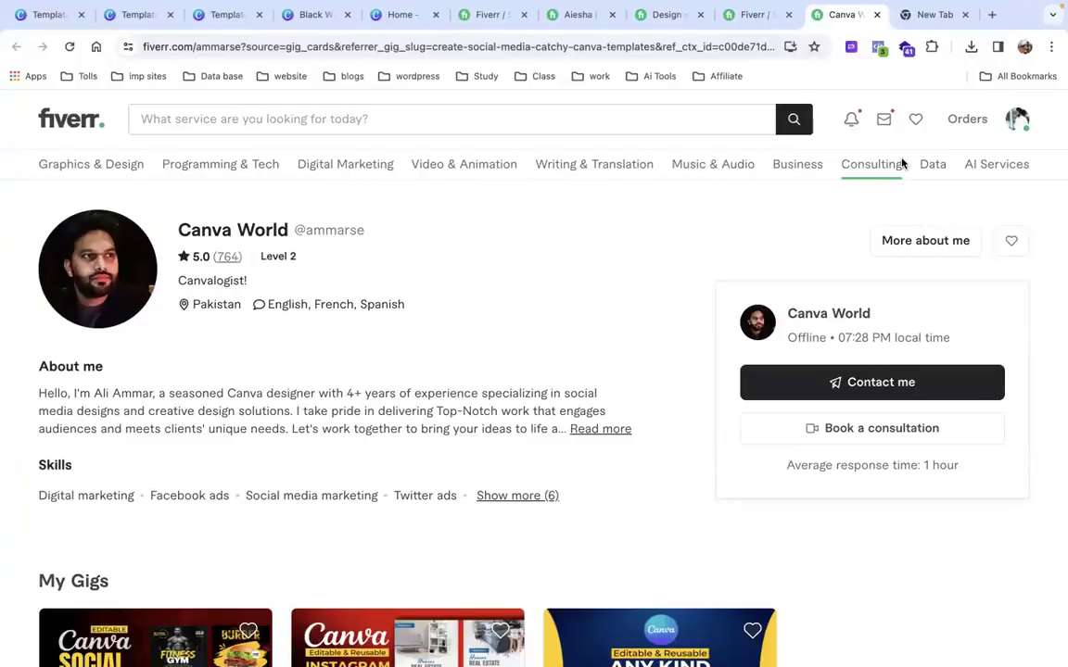
pyautogui.click(877, 15)
pyautogui.click(877, 15)
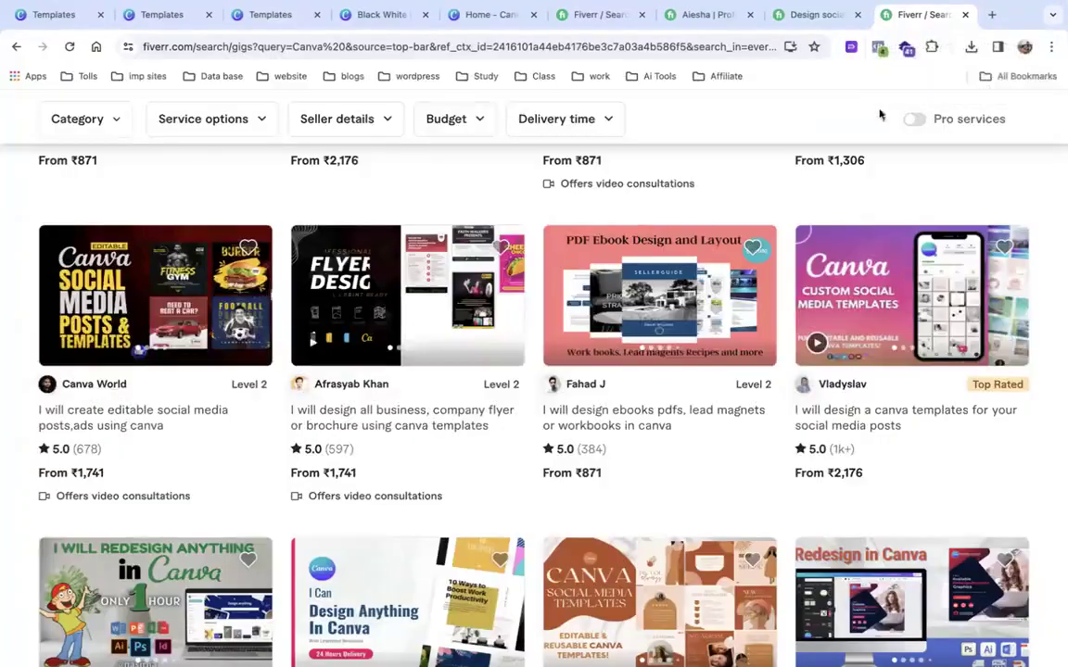
pyautogui.click(112, 393)
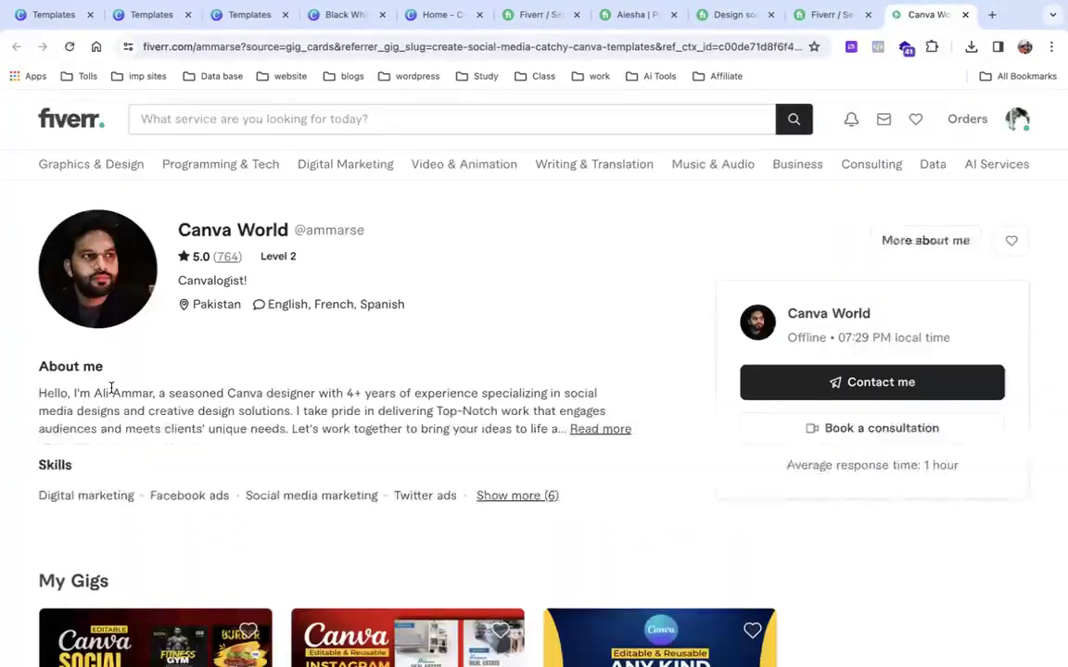
pyautogui.scroll(-15, 561, 412)
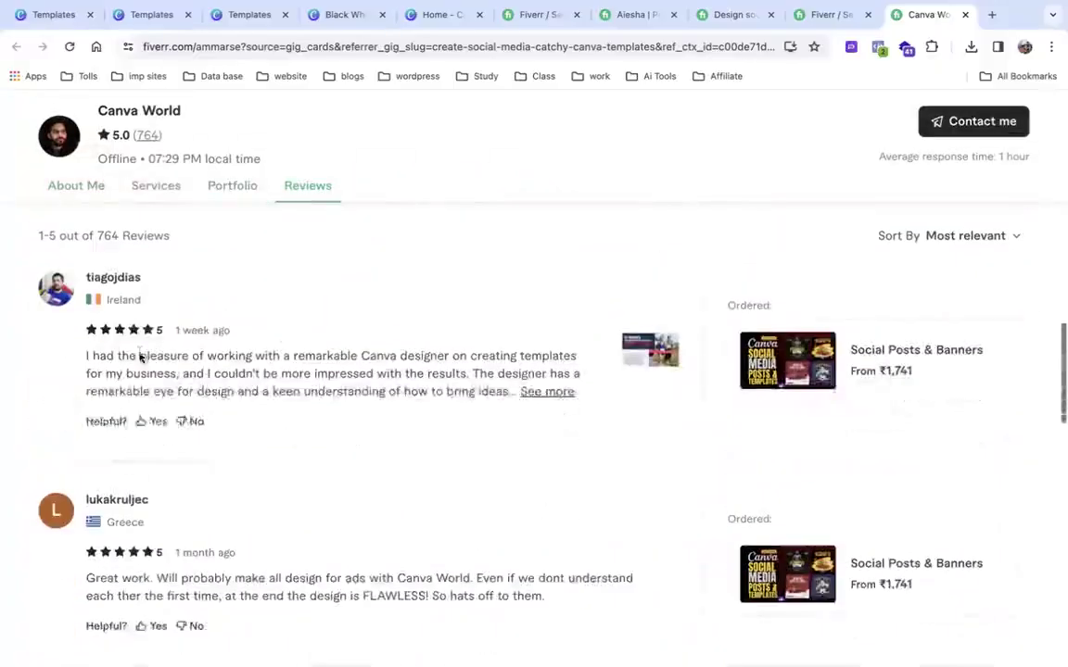
pyautogui.scroll(1, 174, 298)
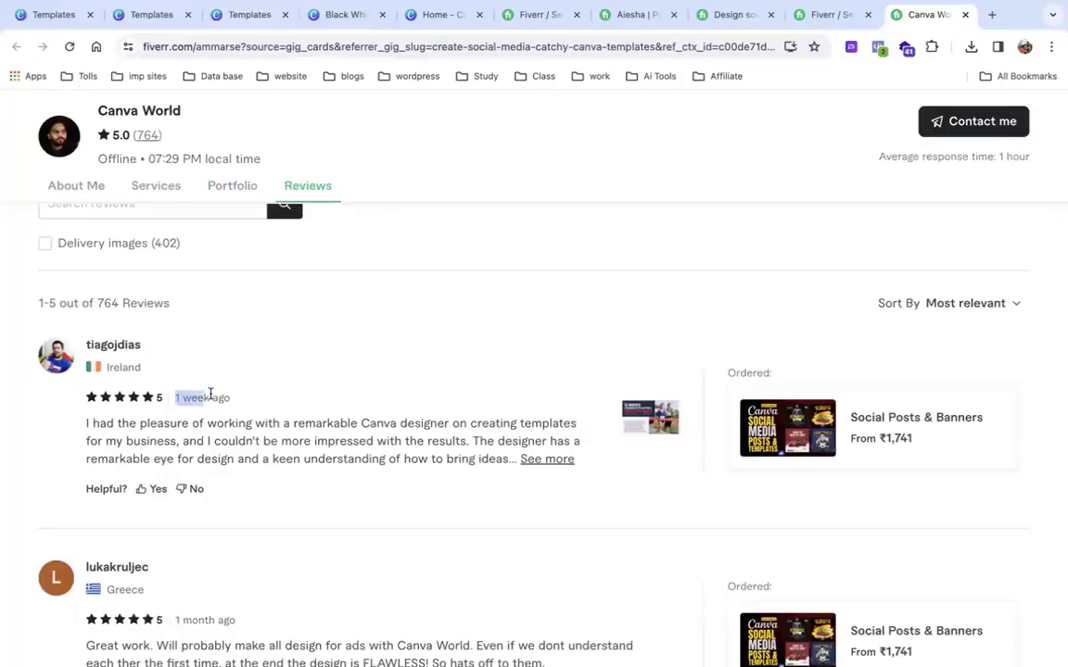
pyautogui.moveTo(92, 369); pyautogui.dragTo(151, 369)
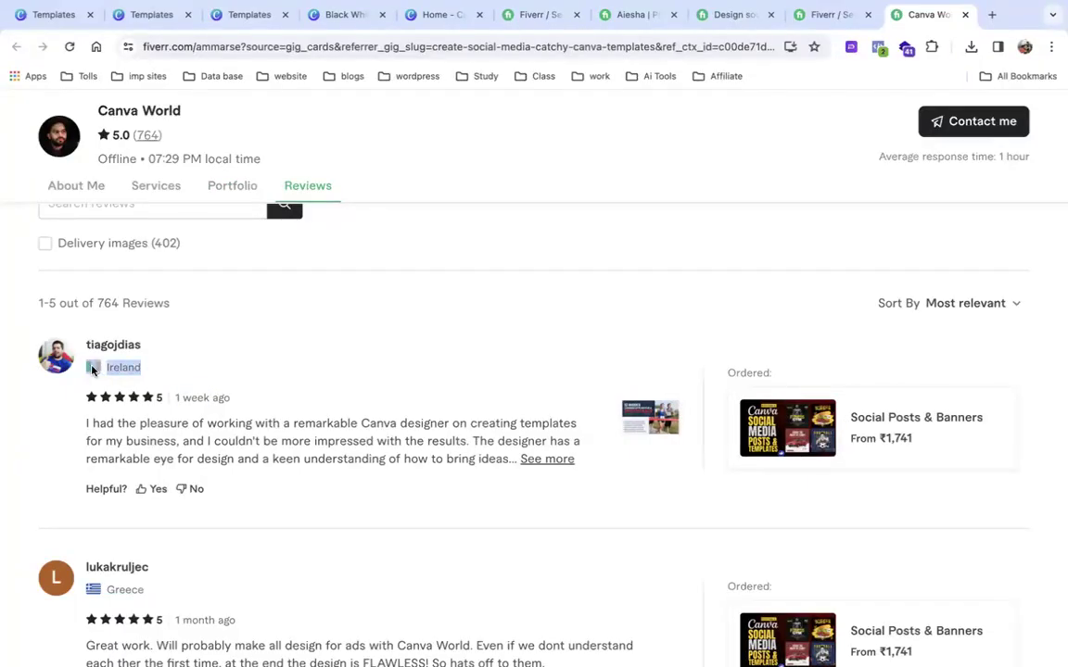
pyautogui.scroll(-3, 91, 370)
pyautogui.moveTo(146, 362); pyautogui.dragTo(87, 338)
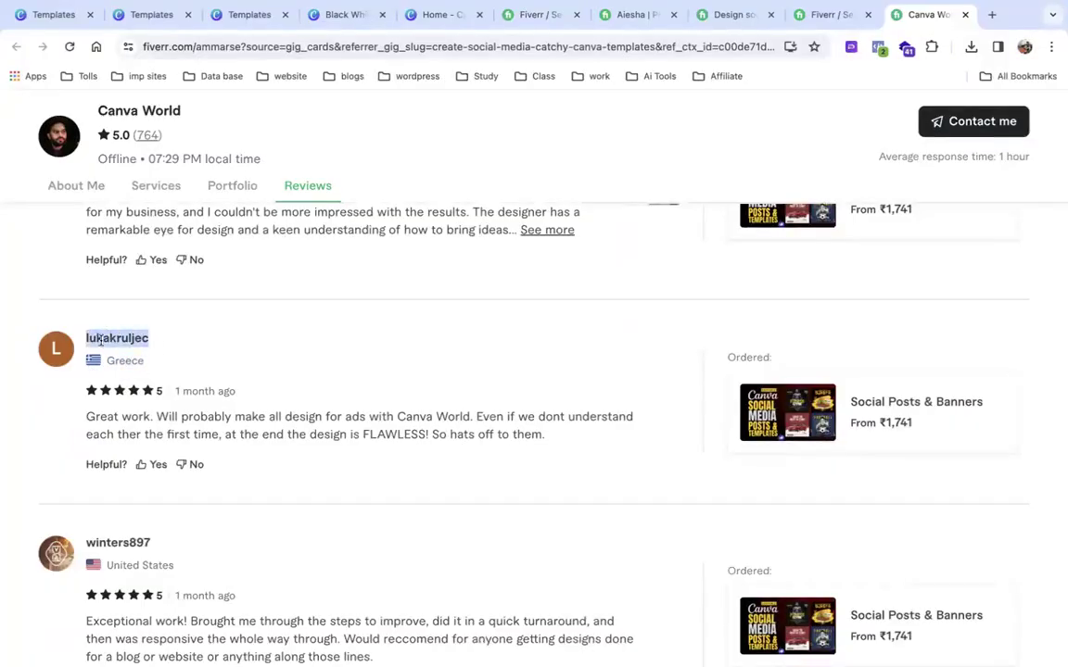
pyautogui.moveTo(147, 362); pyautogui.dragTo(108, 362)
pyautogui.moveTo(85, 434); pyautogui.dragTo(560, 448)
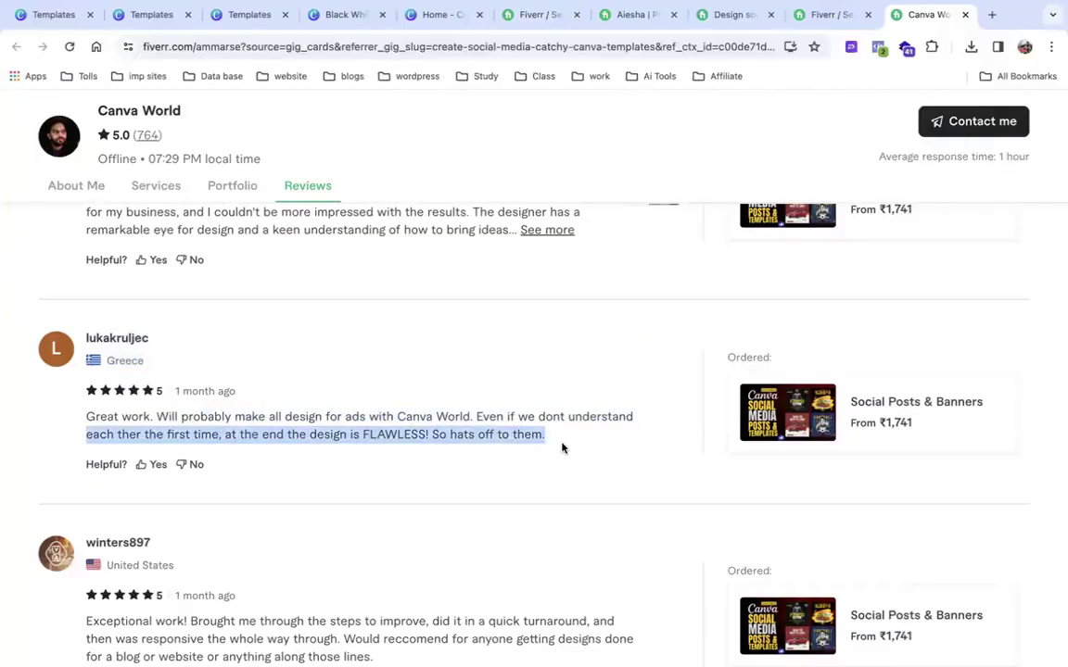
pyautogui.scroll(-1, 560, 448)
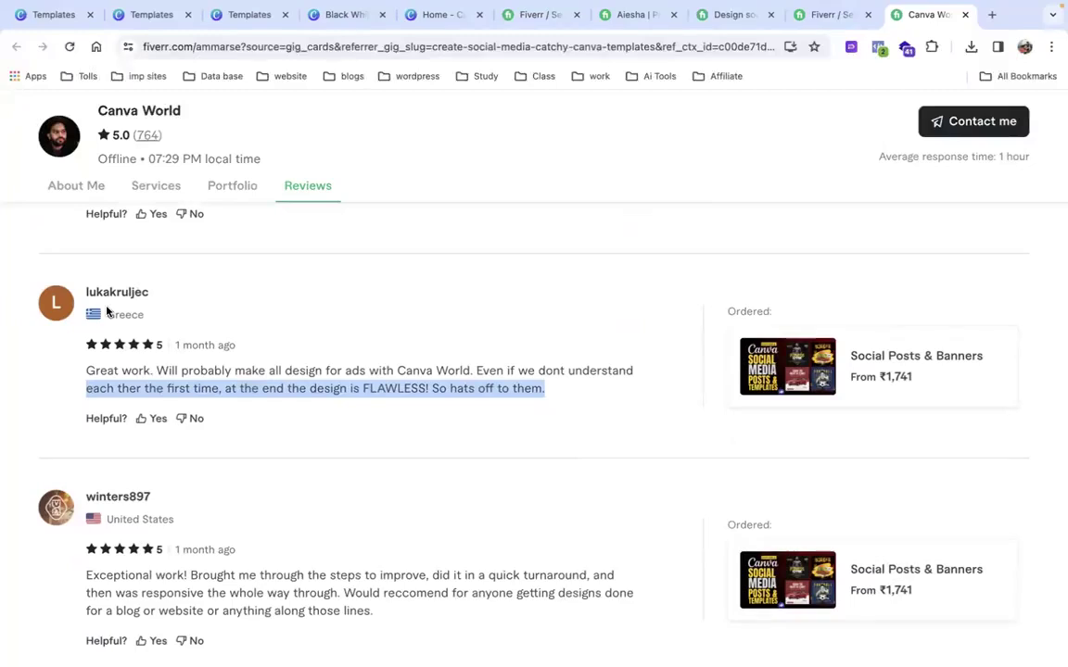
pyautogui.scroll(-5, 108, 312)
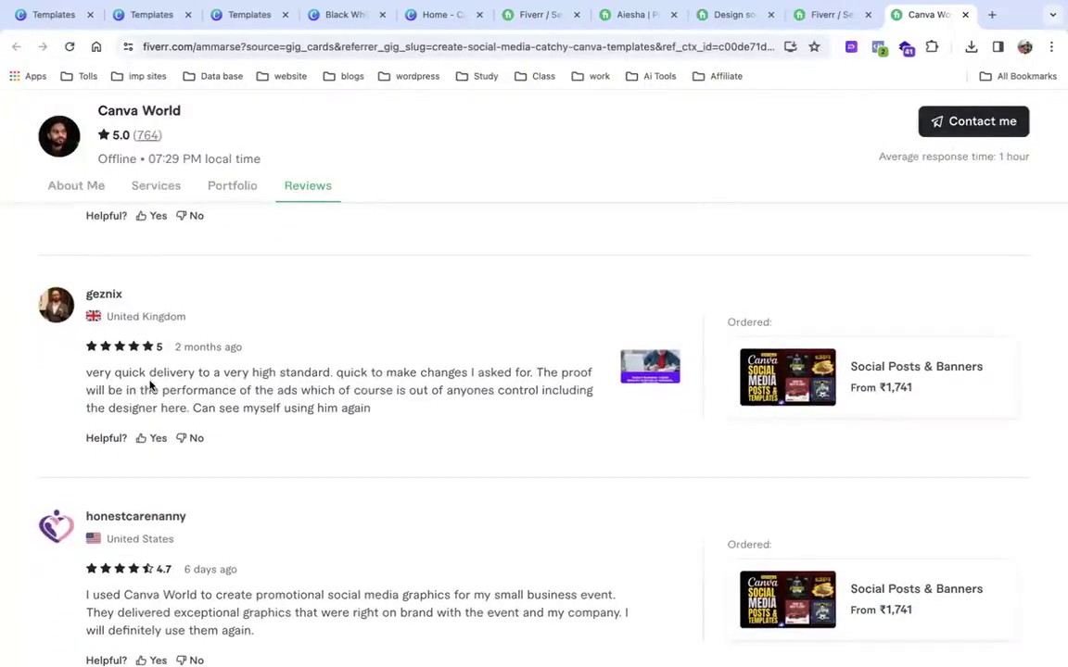
pyautogui.moveTo(88, 373); pyautogui.dragTo(378, 408)
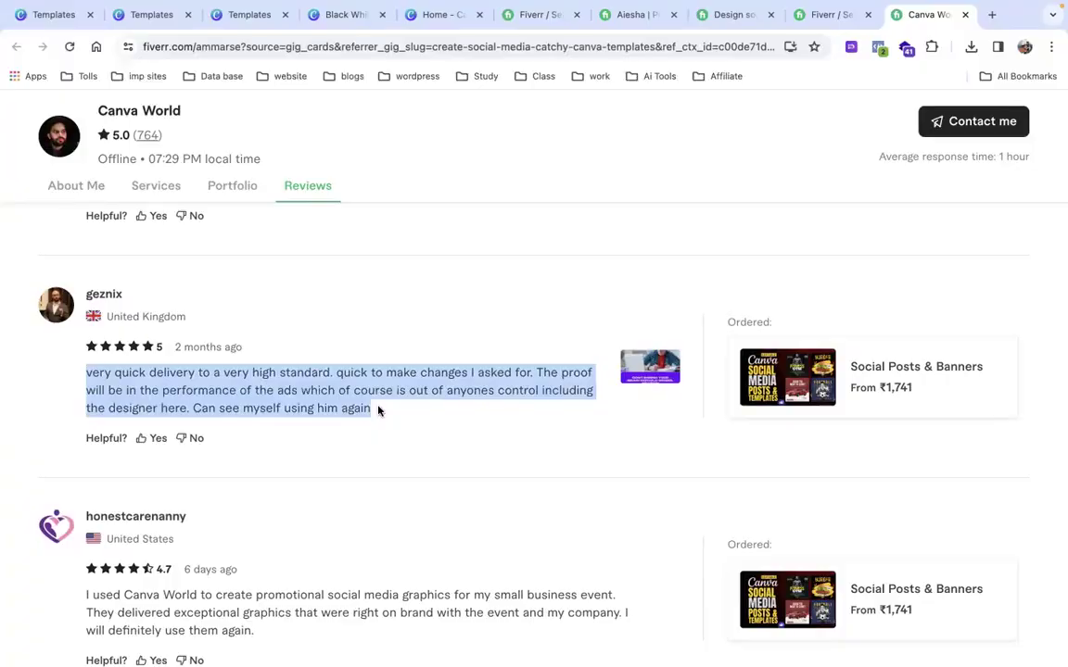
pyautogui.scroll(20, 378, 410)
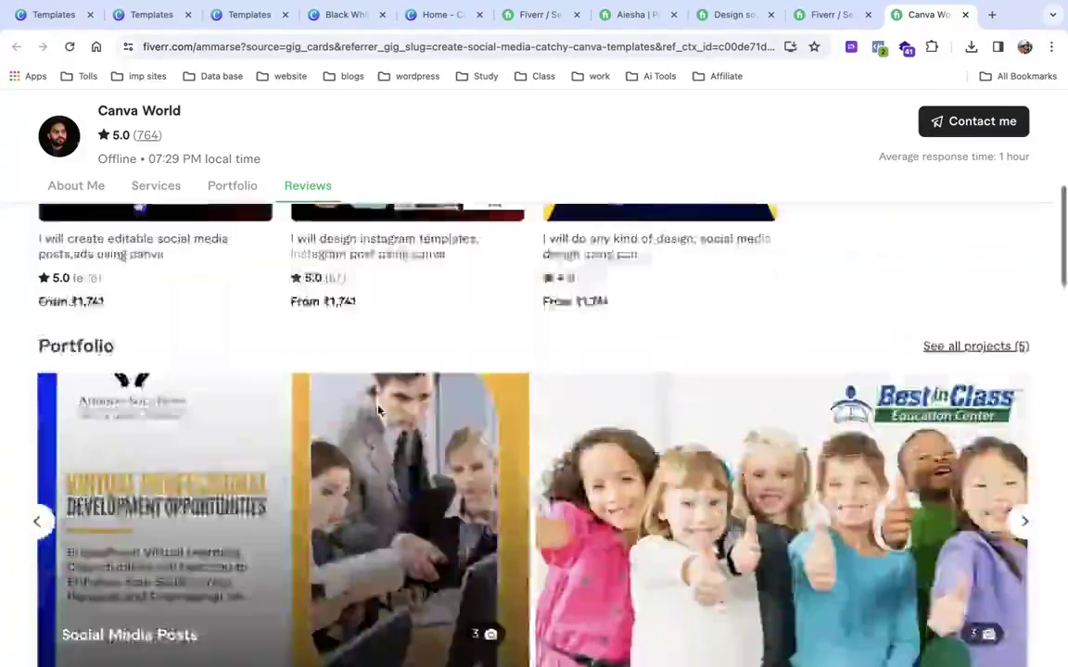
# Scroll the Canva World profile and note the seller's country, Pakistan.
pyautogui.scroll(2, 378, 409)
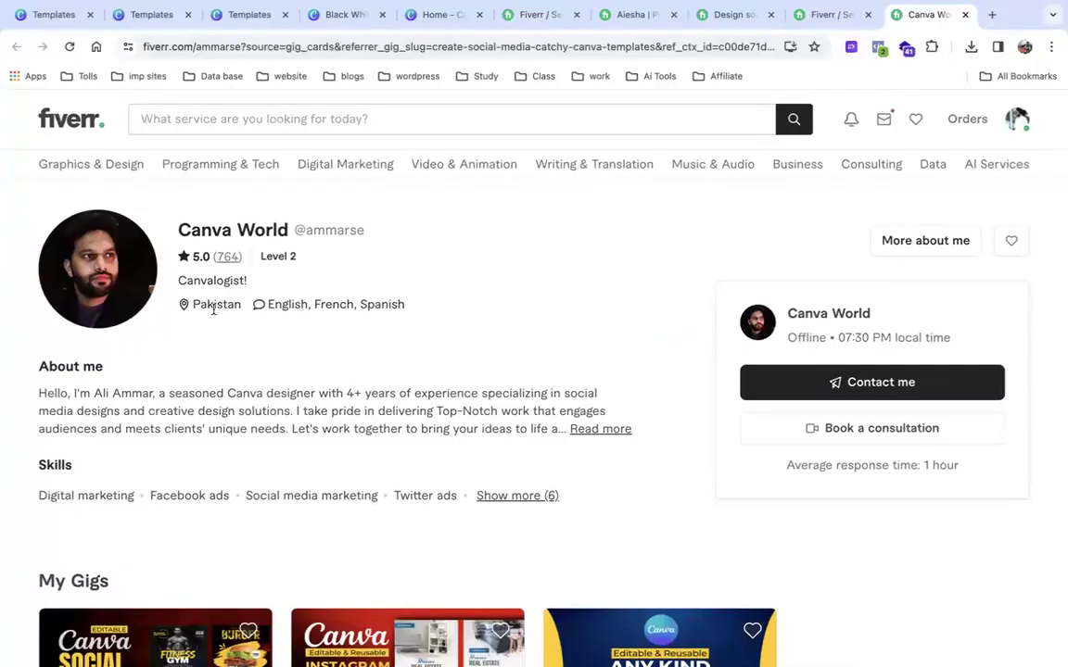
pyautogui.moveTo(193, 308); pyautogui.dragTo(239, 307)
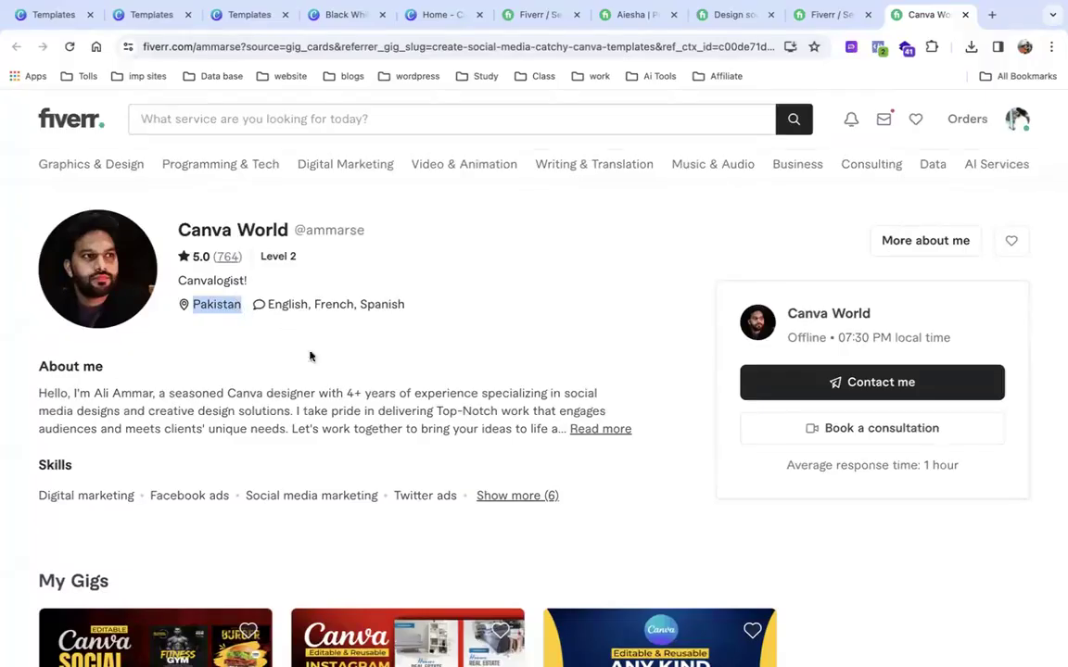
pyautogui.scroll(-1, 341, 374)
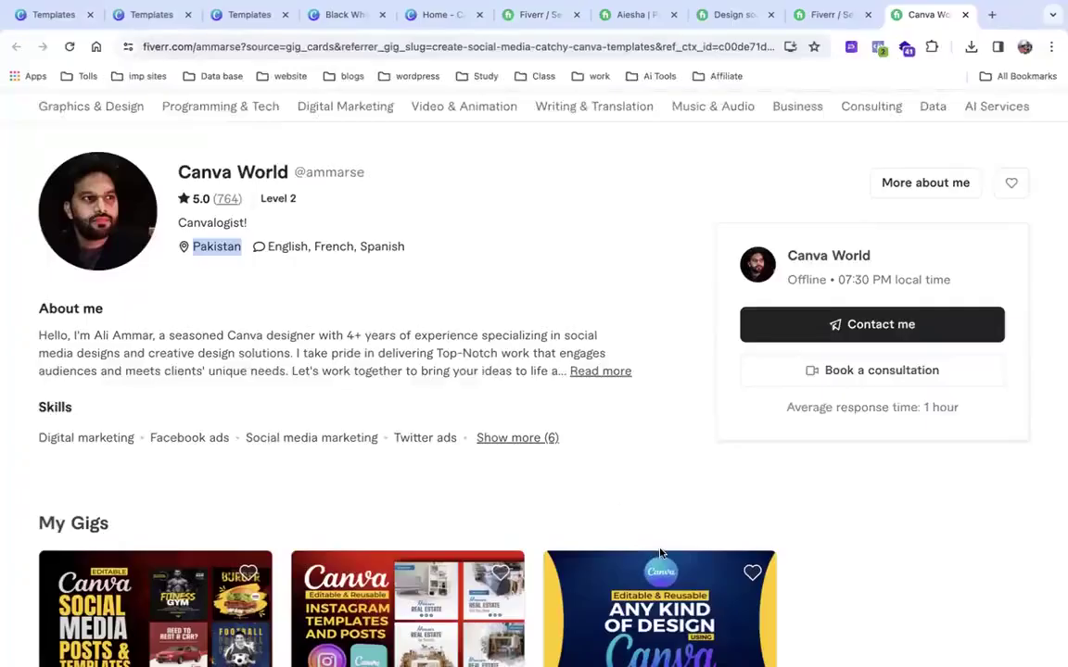
pyautogui.scroll(-4, 662, 554)
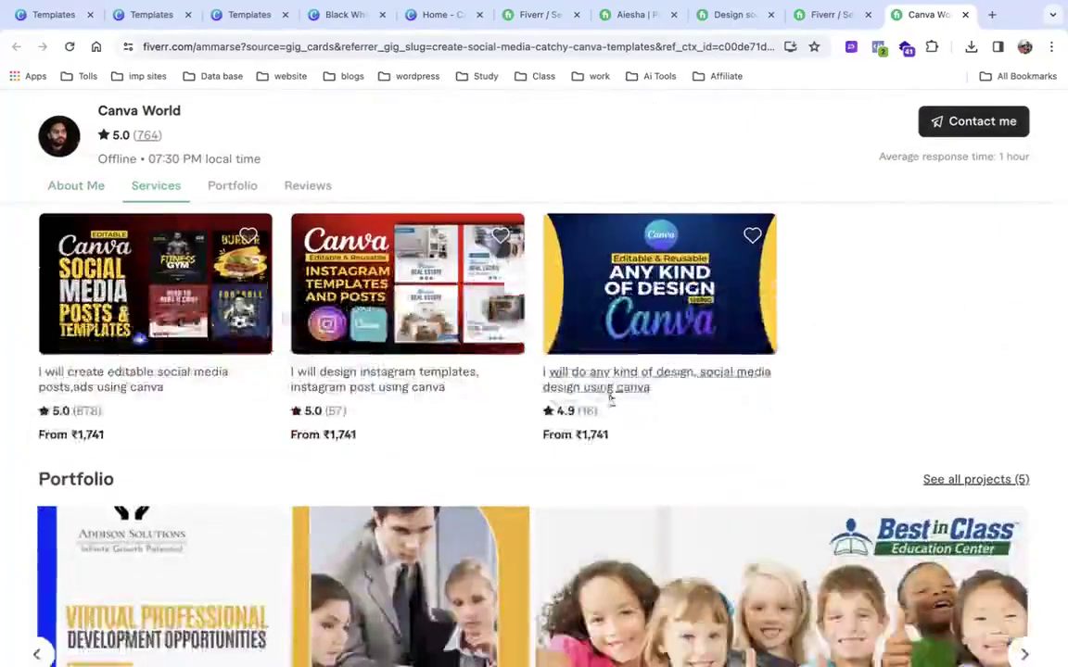
pyautogui.scroll(1, 610, 398)
pyautogui.scroll(4, 609, 399)
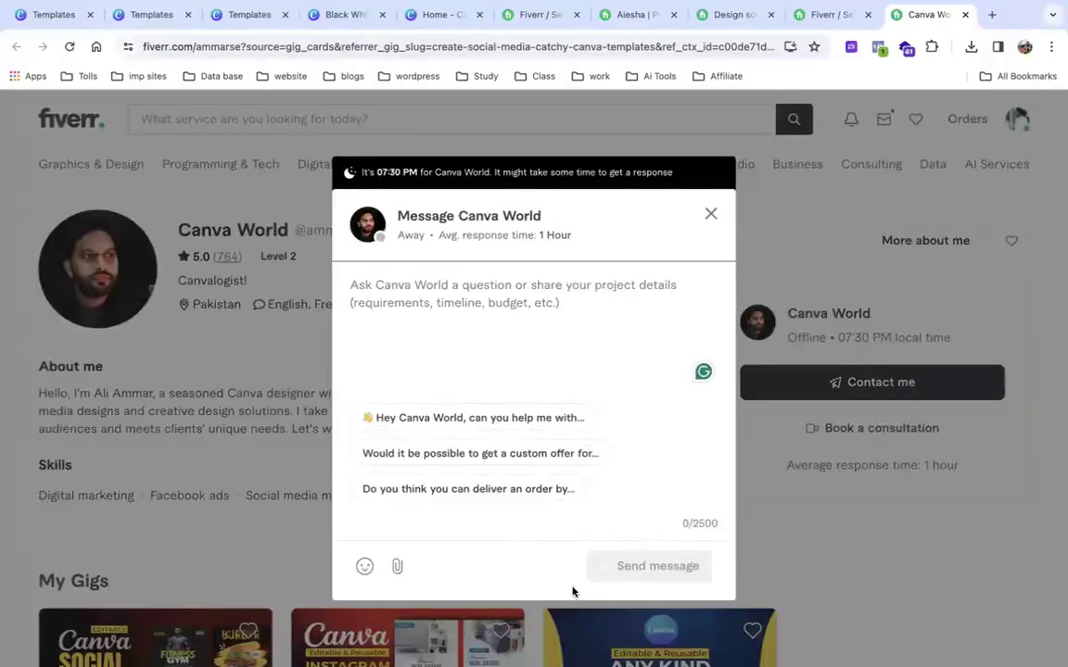
# Close the message form to Canva World.
pyautogui.click(710, 214)
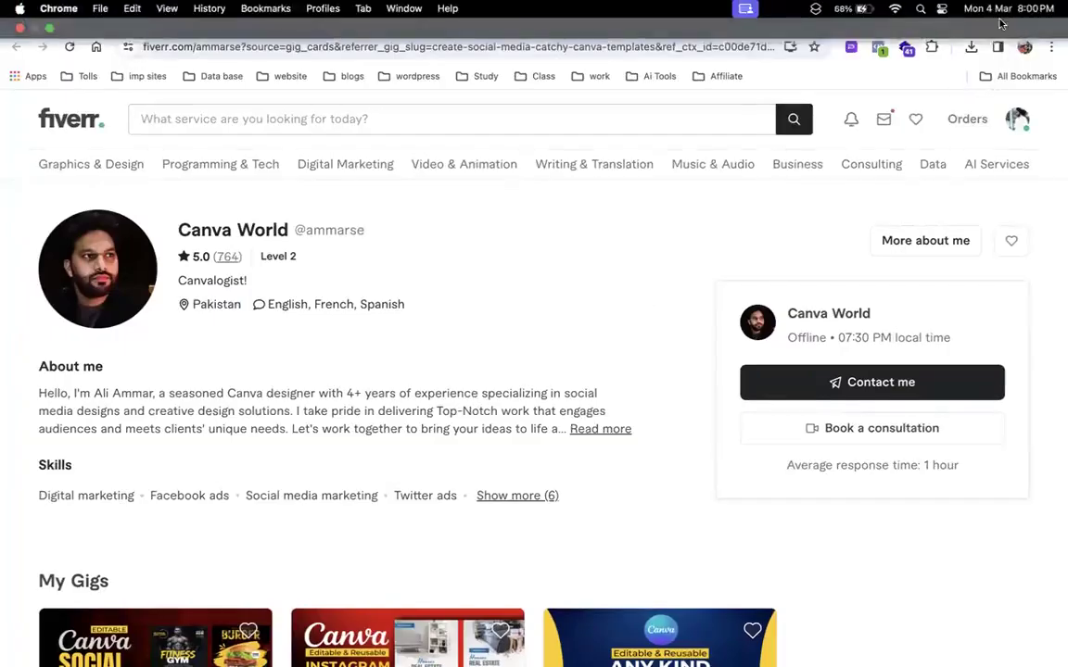
pyautogui.click(992, 16)
pyautogui.click(965, 16)
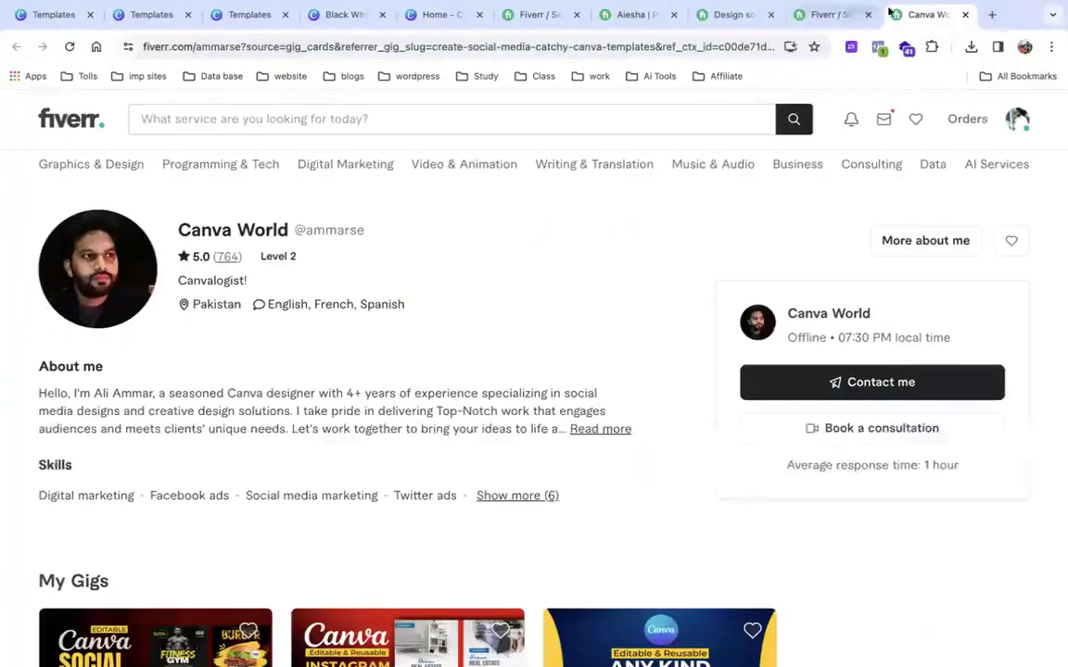
# Switch to another Chrome profile's window and start a search in a new tab.
pyautogui.click(1024, 50)
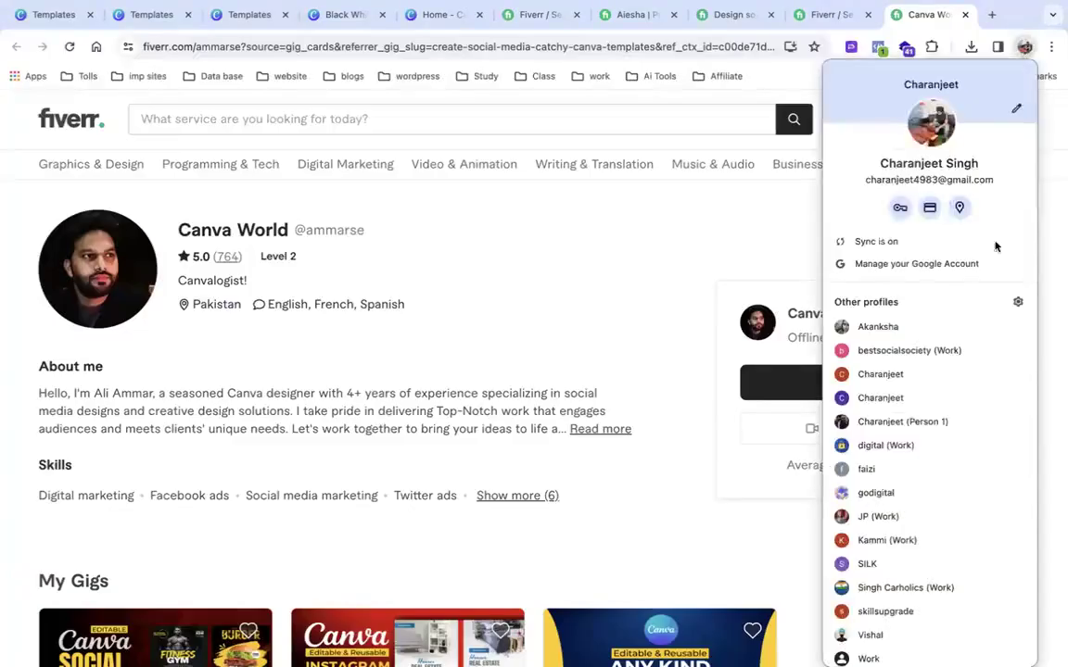
pyautogui.click(923, 422)
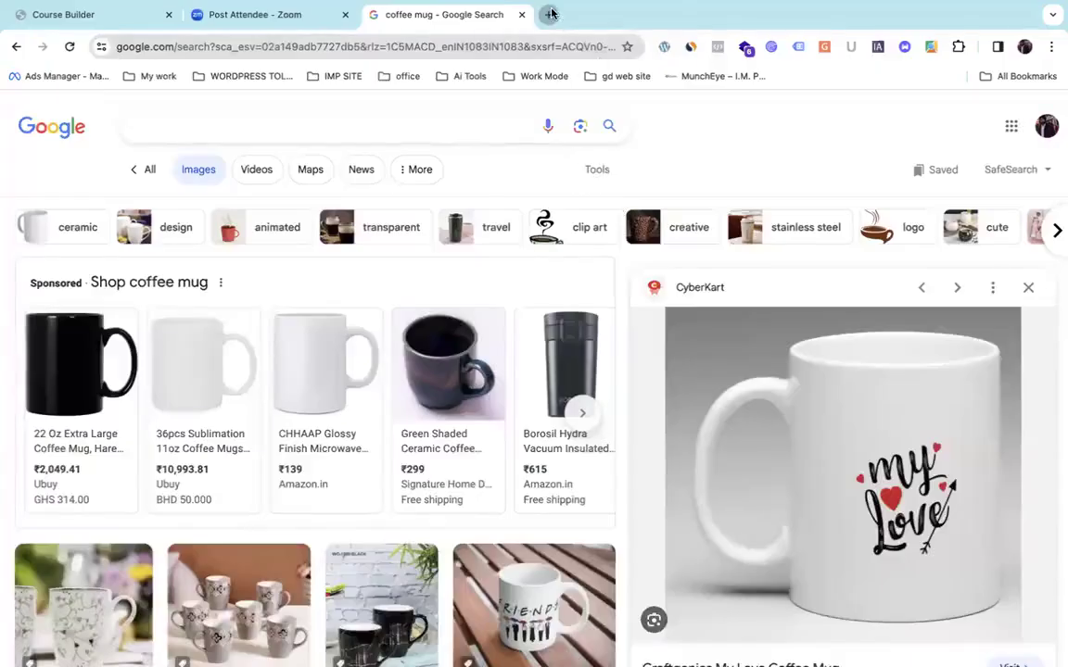
pyautogui.click(550, 14)
pyautogui.click(517, 48)
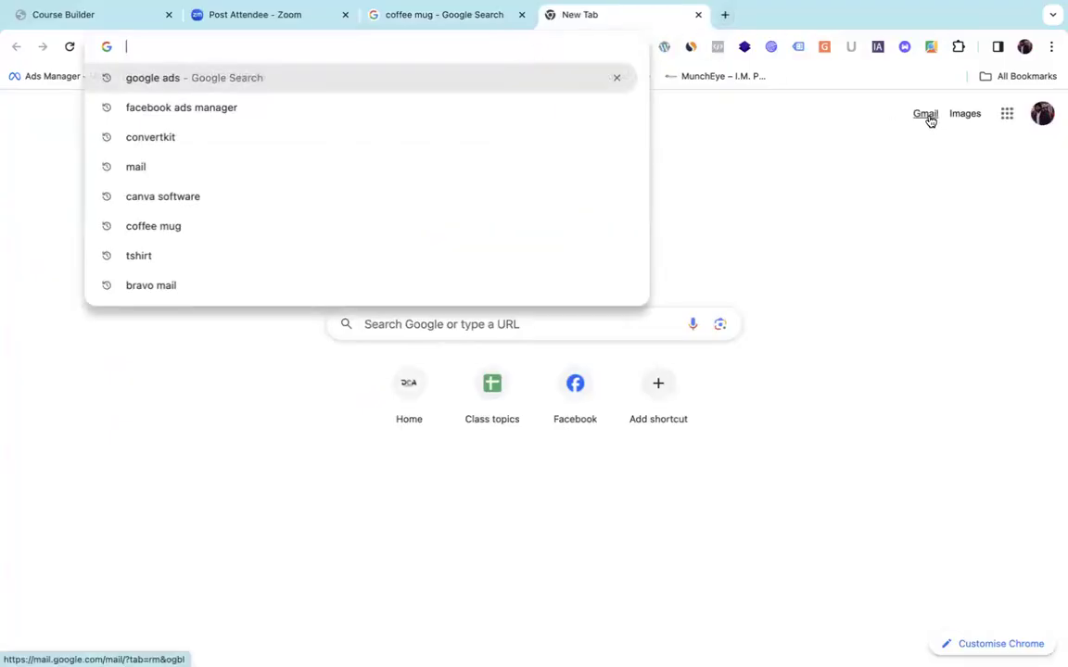
# Search Google for 'Fiveer' and open the Fiverr Freelance Services Marketplace result.
pyautogui.write('Fi')
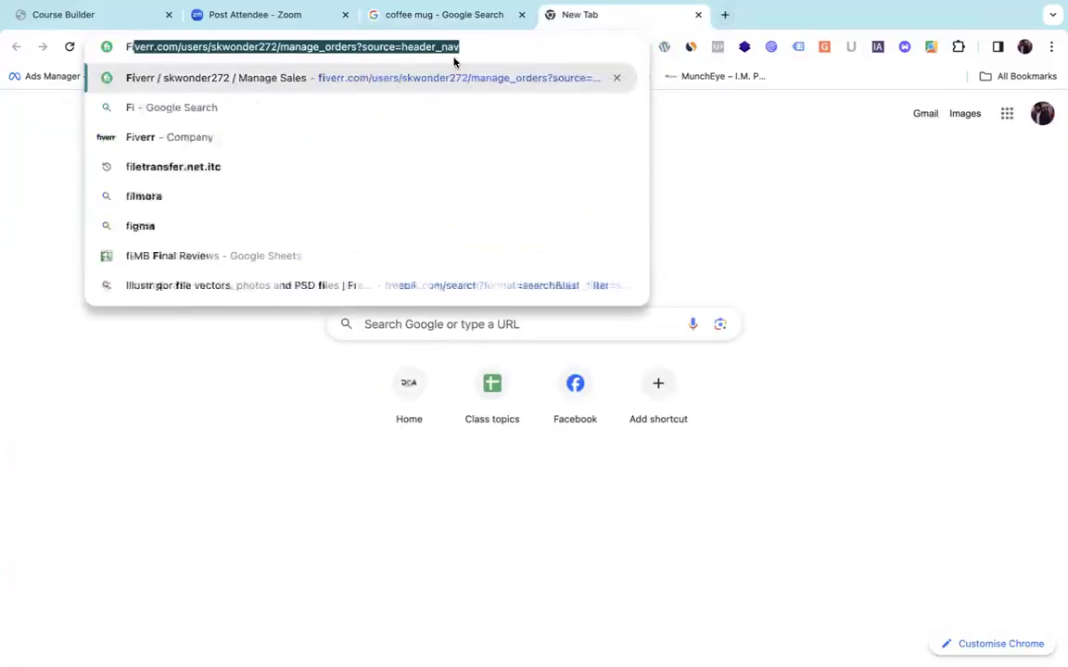
pyautogui.write('veer')
pyautogui.press('Return')
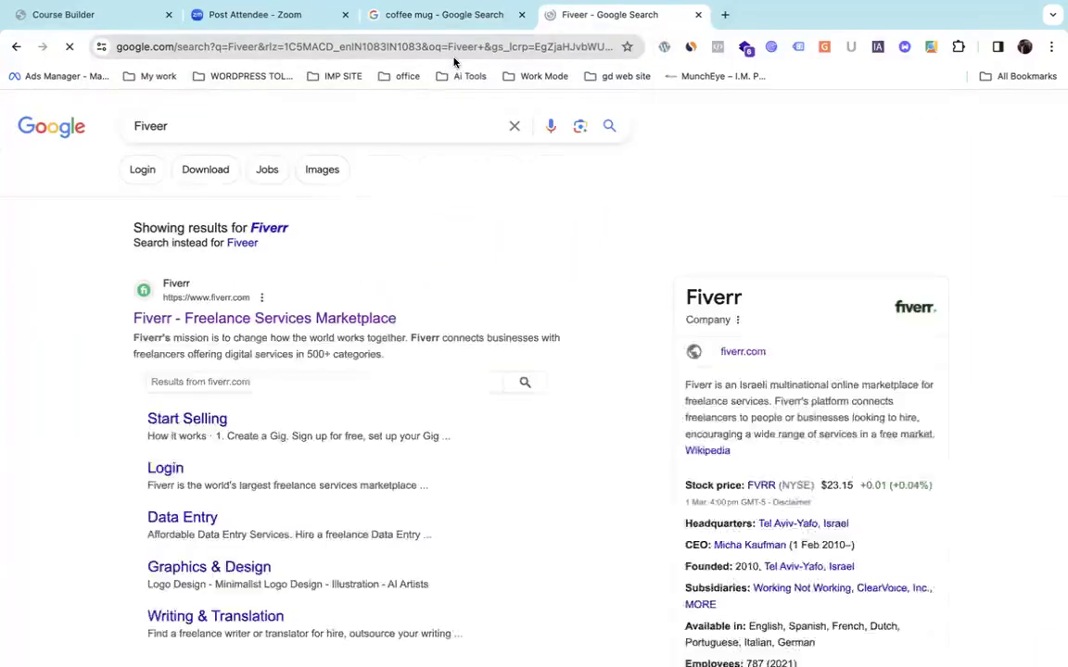
pyautogui.click(306, 318)
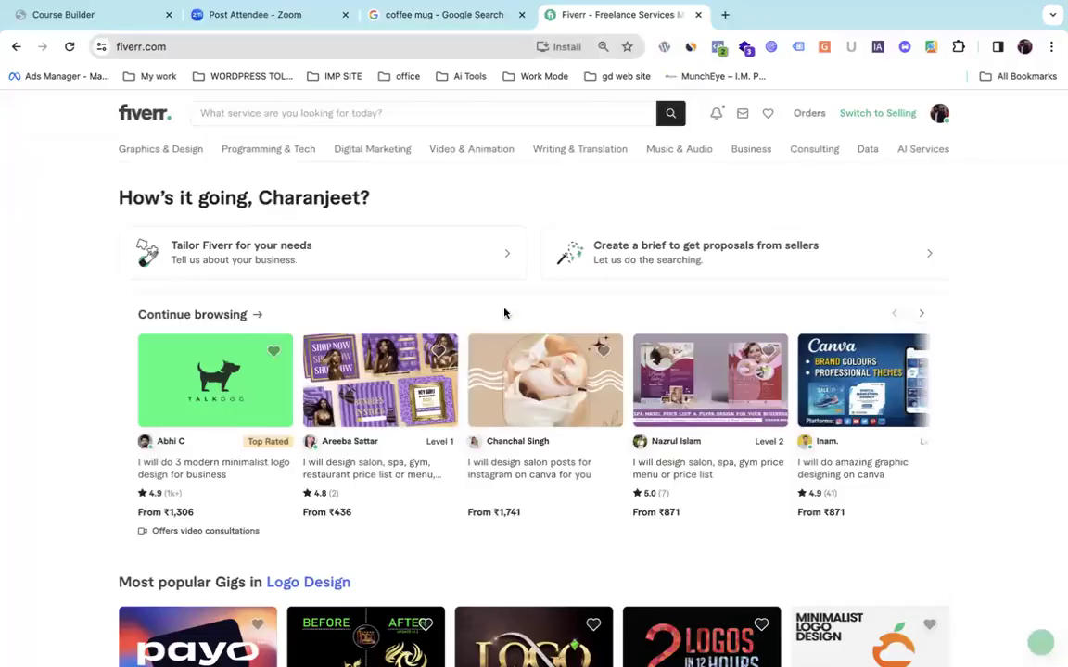
# Switch Fiverr to selling mode, list My Business gigs, and open the salon, spa, gym gig's actions menu.
pyautogui.click(879, 113)
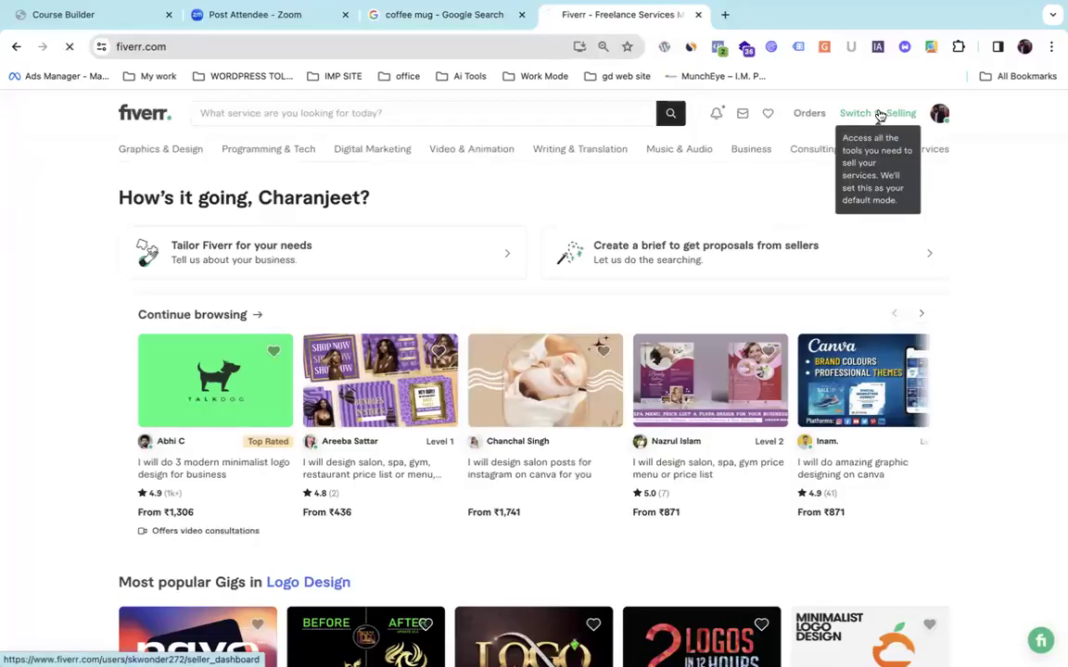
pyautogui.moveTo(315, 121)
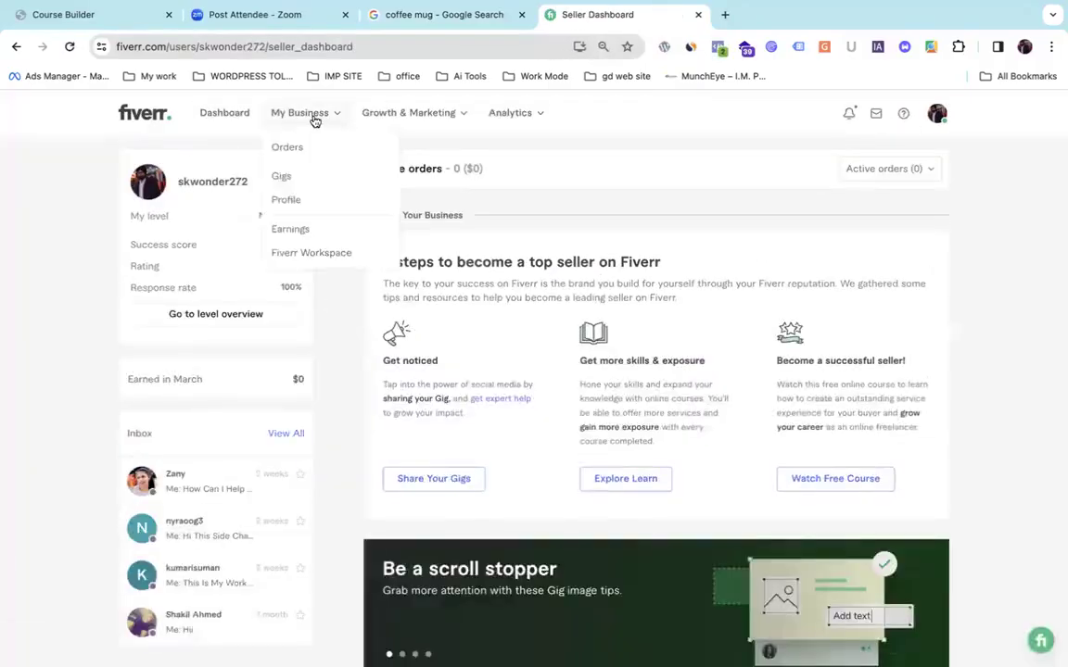
pyautogui.click(300, 182)
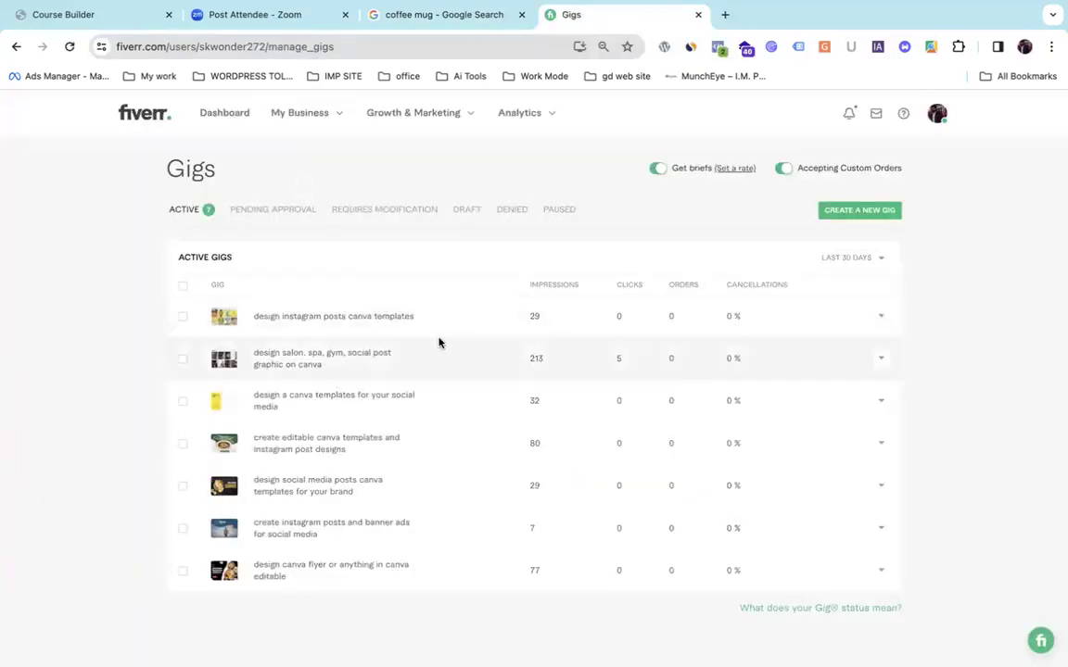
pyautogui.click(333, 362)
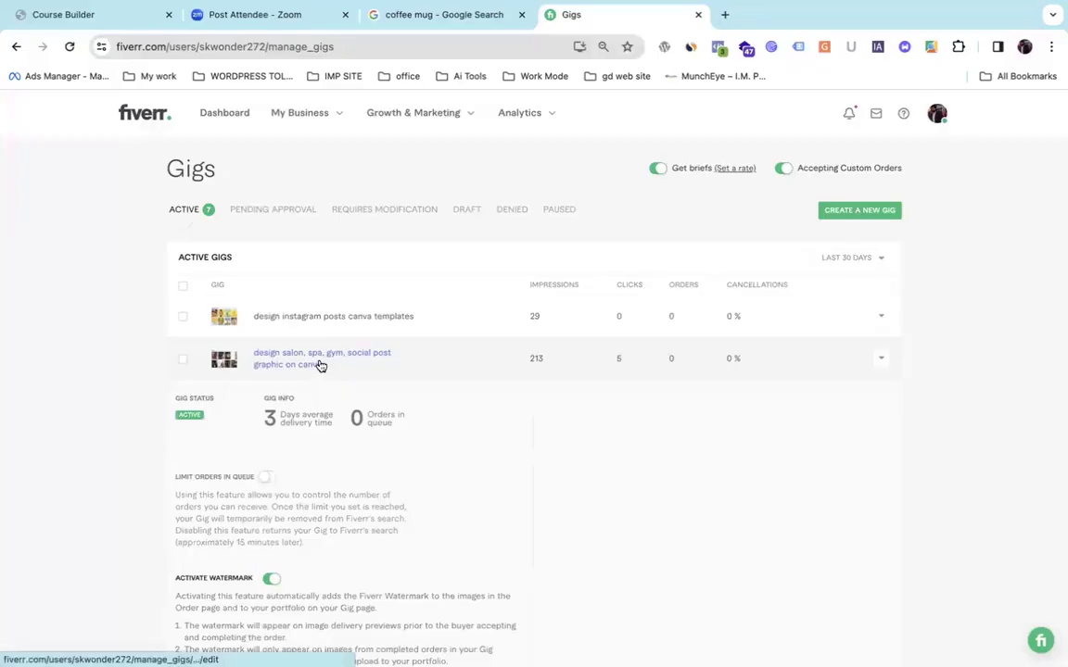
pyautogui.click(879, 360)
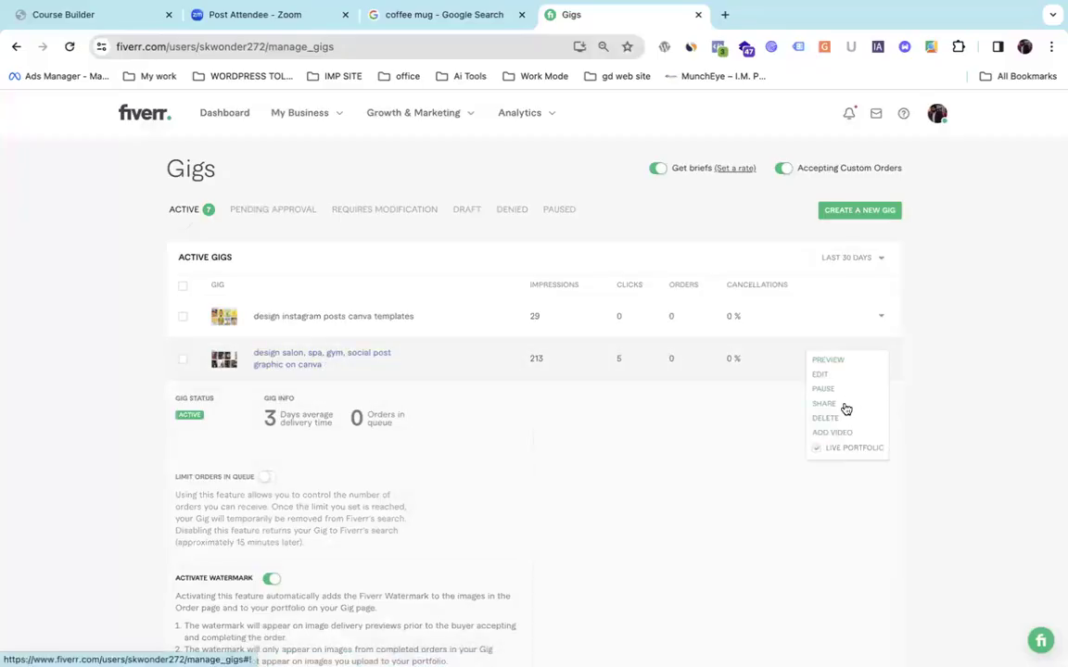
# Preview the salon gig's public page and browse its gallery to the fourth image.
pyautogui.click(824, 361)
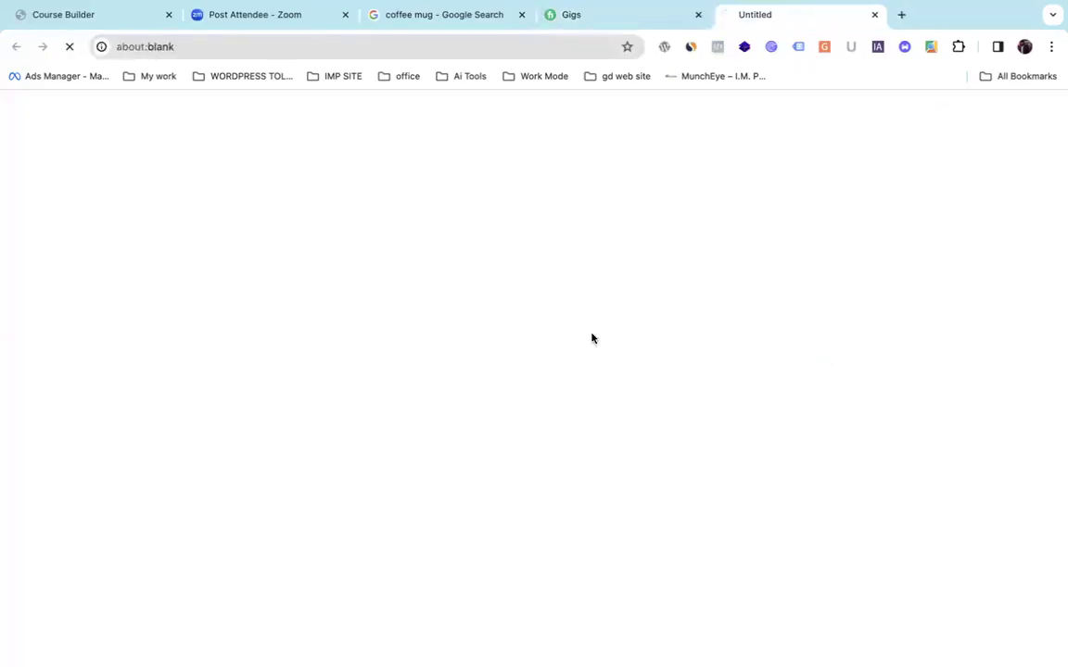
pyautogui.scroll(-3, 238, 481)
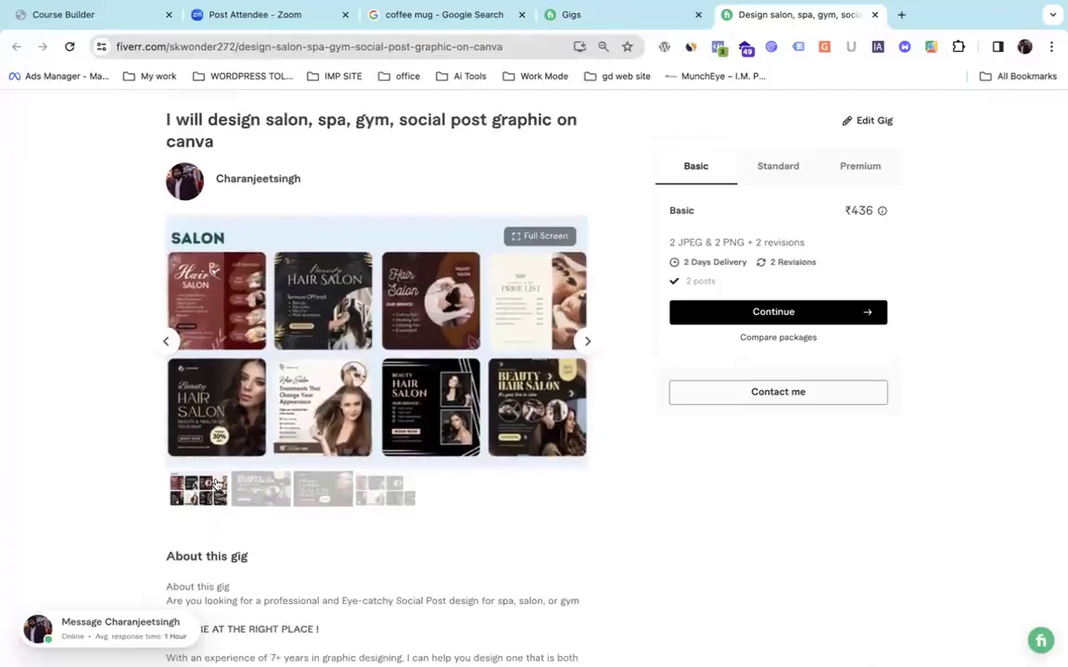
pyautogui.click(289, 494)
pyautogui.click(322, 492)
pyautogui.click(393, 498)
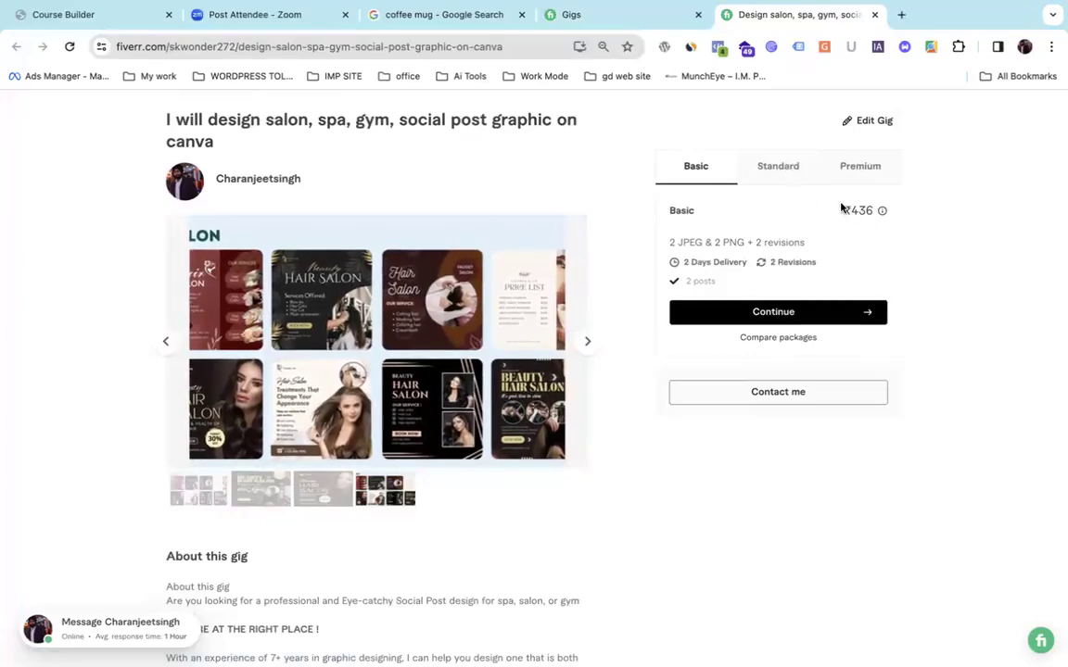
# Compare the Basic (₹436), Standard (871) and Premium package prices and deliverables.
pyautogui.doubleClick(871, 206)
pyautogui.moveTo(665, 241); pyautogui.dragTo(746, 251)
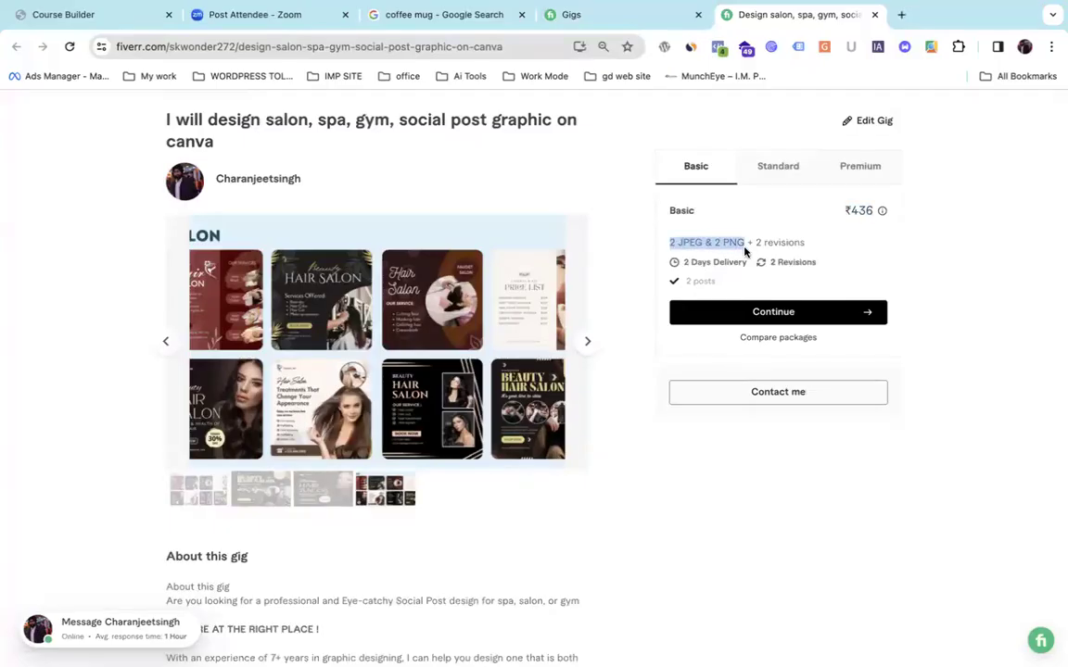
pyautogui.click(777, 171)
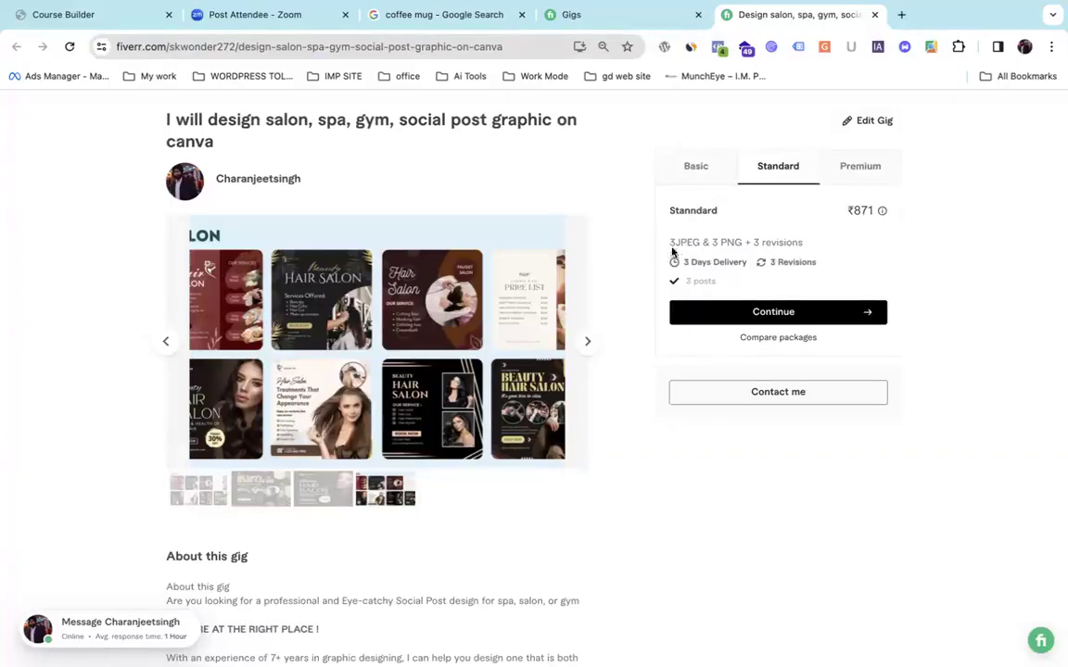
pyautogui.moveTo(664, 244); pyautogui.dragTo(771, 242)
pyautogui.doubleClick(860, 210)
pyautogui.click(858, 164)
pyautogui.moveTo(669, 242); pyautogui.dragTo(805, 242)
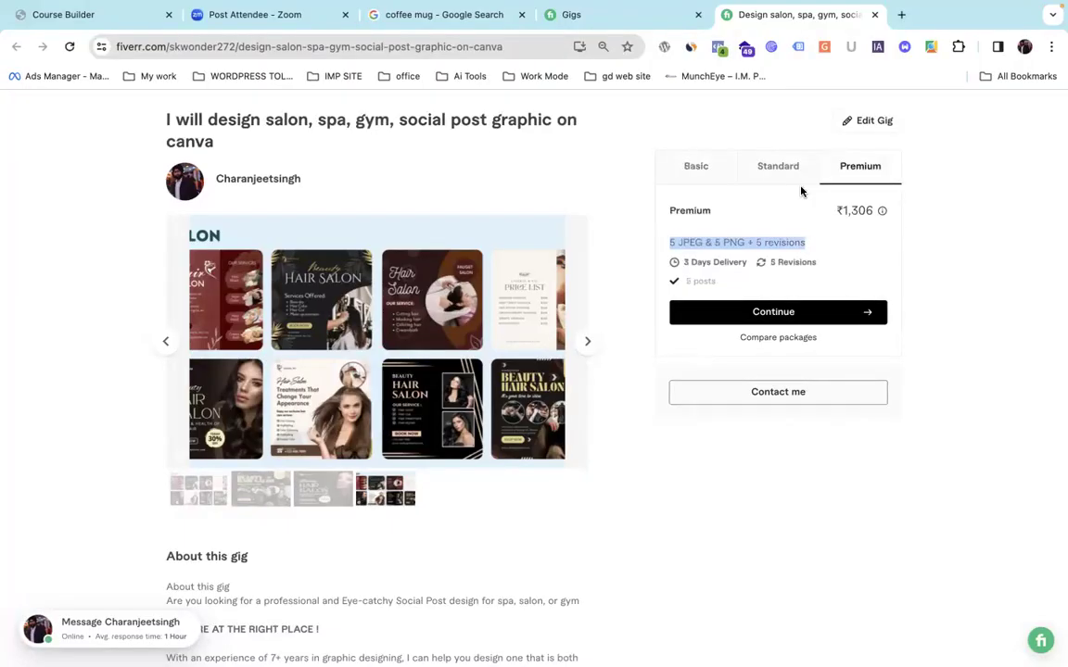
pyautogui.click(705, 169)
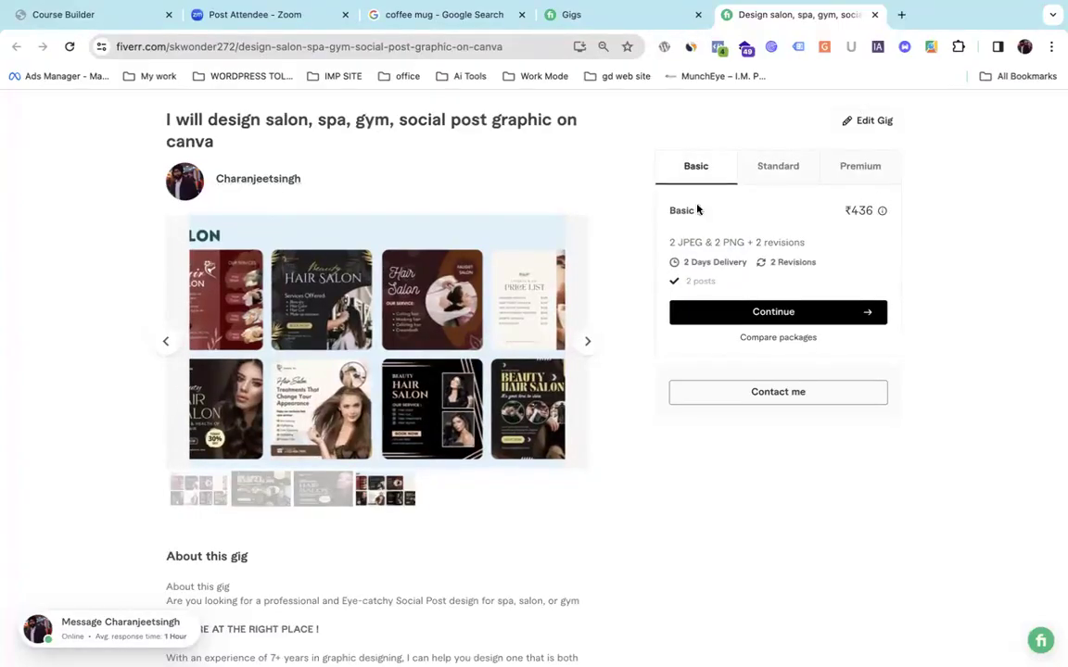
# Open the seller Analytics overview from the top navigation.
pyautogui.scroll(-10, 682, 389)
pyautogui.scroll(12, 675, 387)
pyautogui.moveTo(496, 117)
pyautogui.click(500, 145)
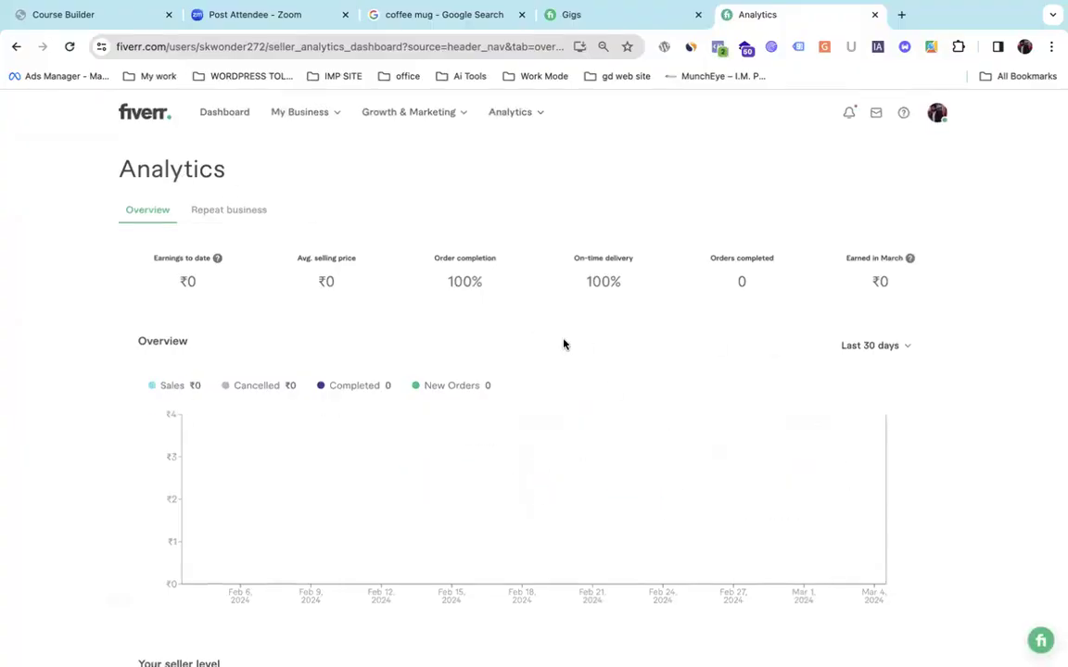
# Scroll through the Analytics figures, then return to the seller dashboard via the Fiverr logo.
pyautogui.scroll(-7, 562, 344)
pyautogui.scroll(-3, 563, 344)
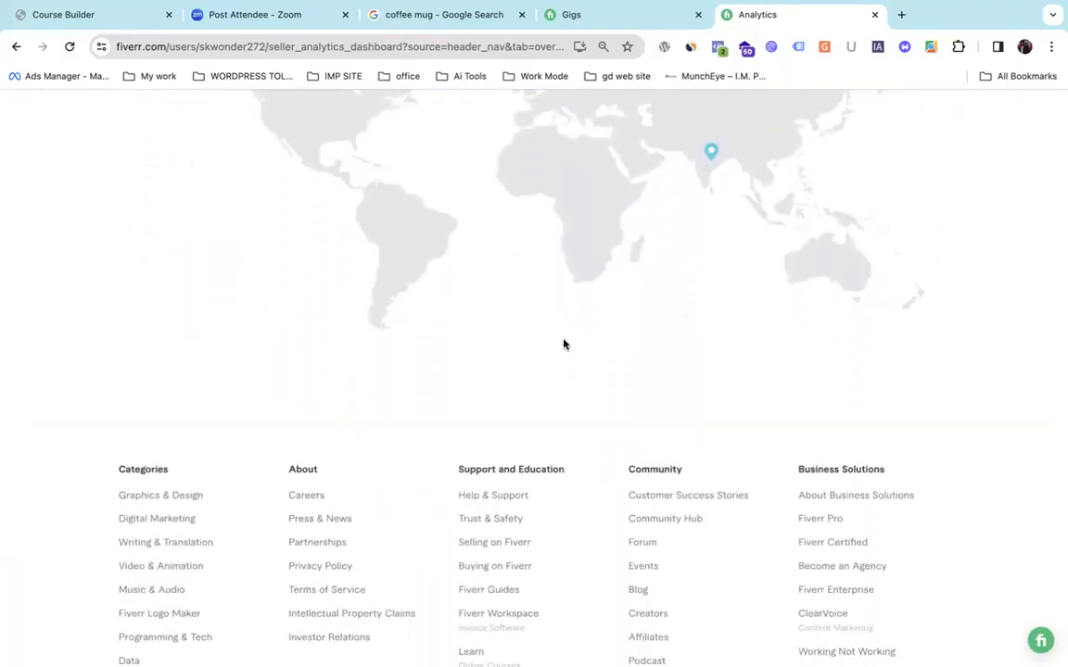
pyautogui.scroll(-3, 563, 344)
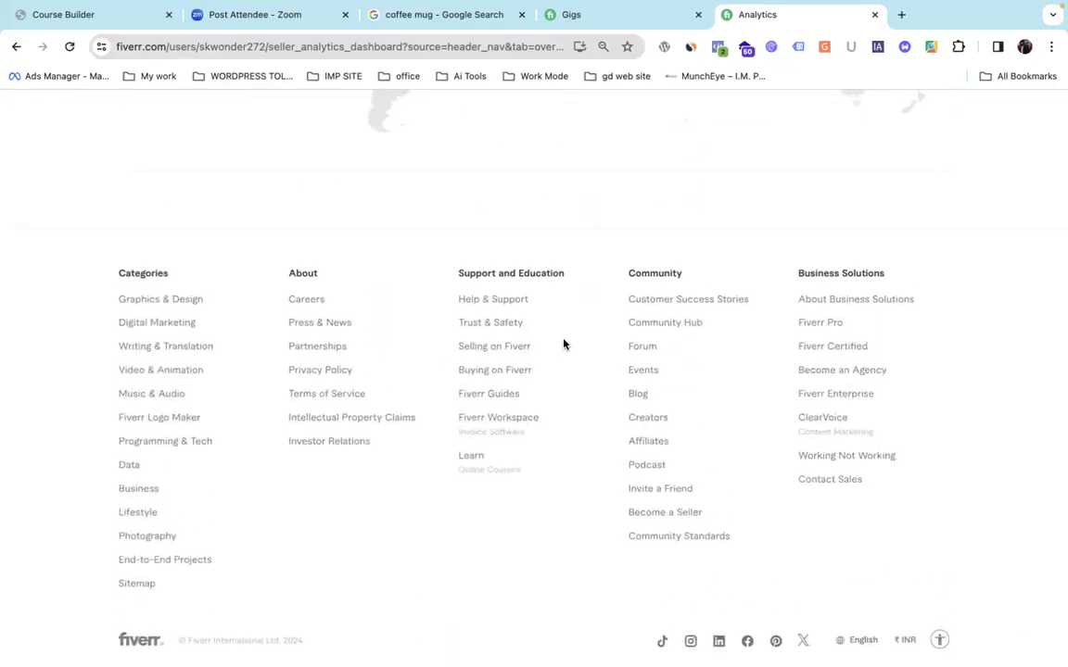
pyautogui.scroll(20, 563, 344)
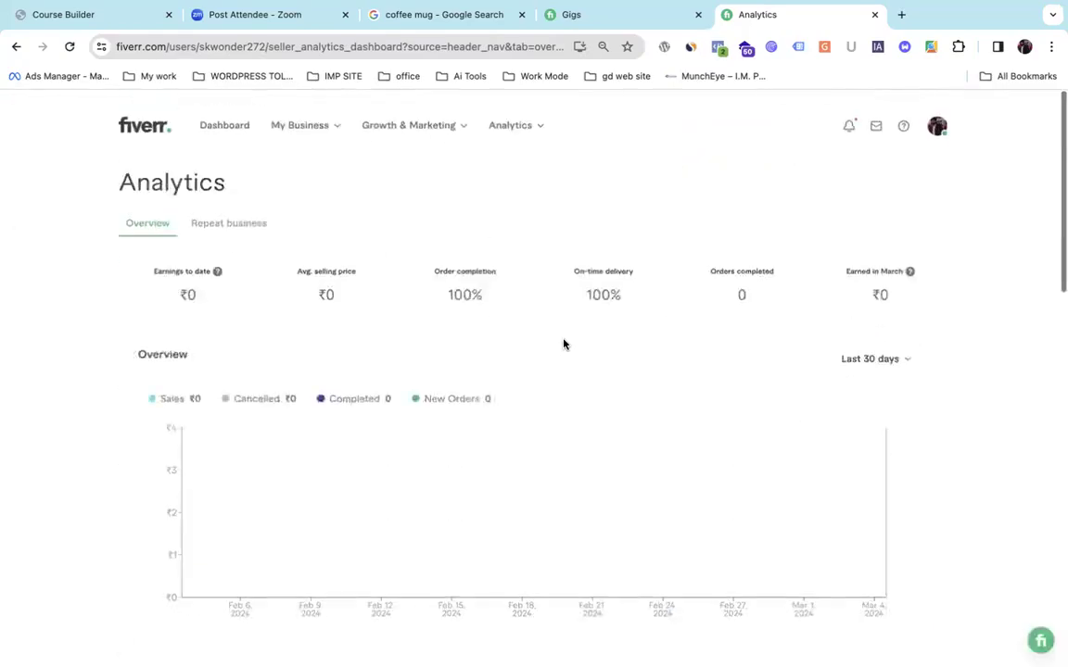
pyautogui.click(135, 113)
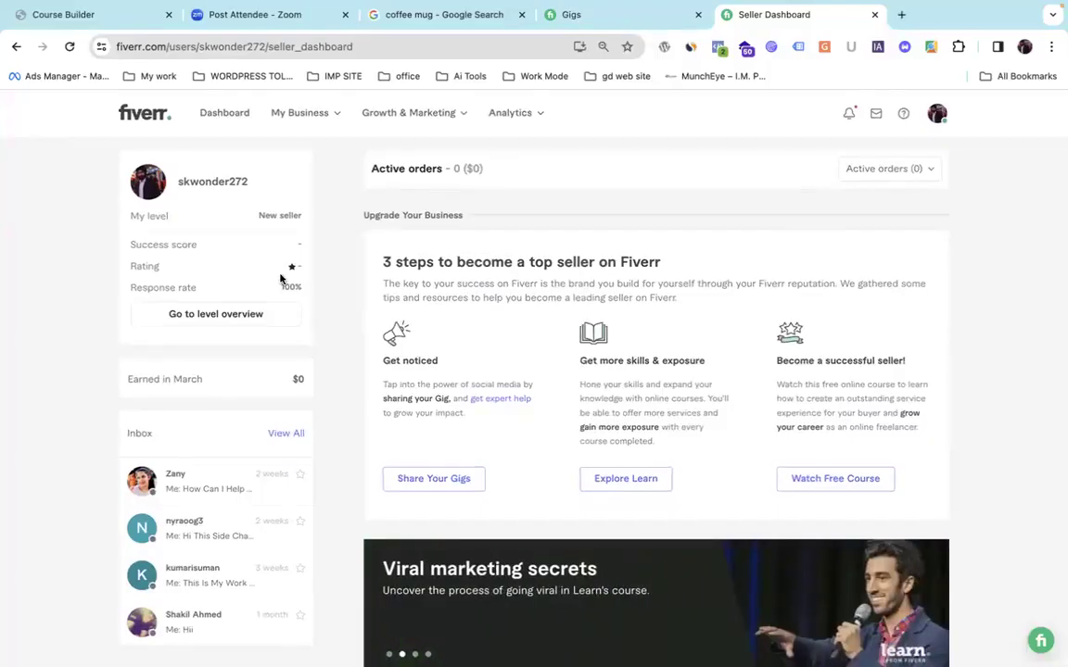
# Glance at the notifications list, close it, and reload the seller dashboard.
pyautogui.click(847, 114)
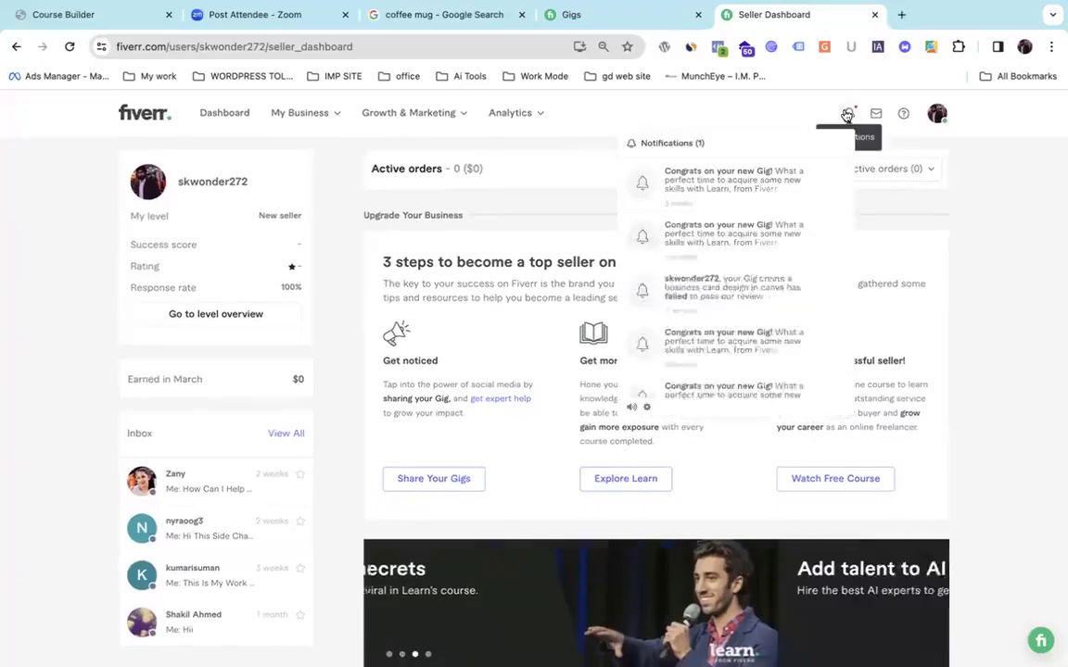
pyautogui.click(329, 186)
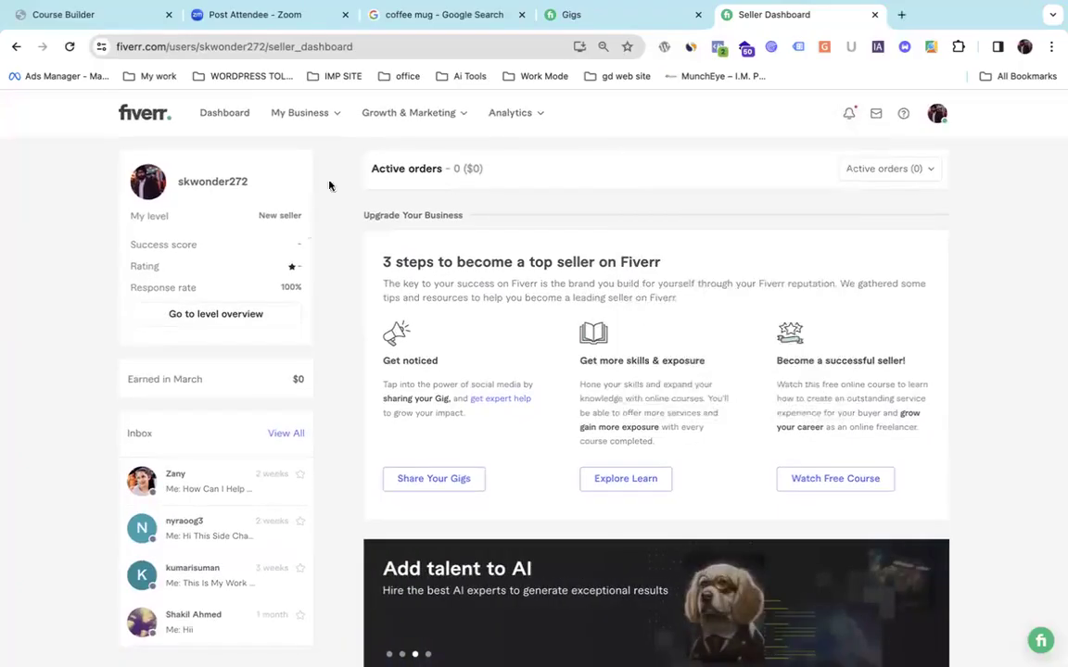
pyautogui.click(145, 114)
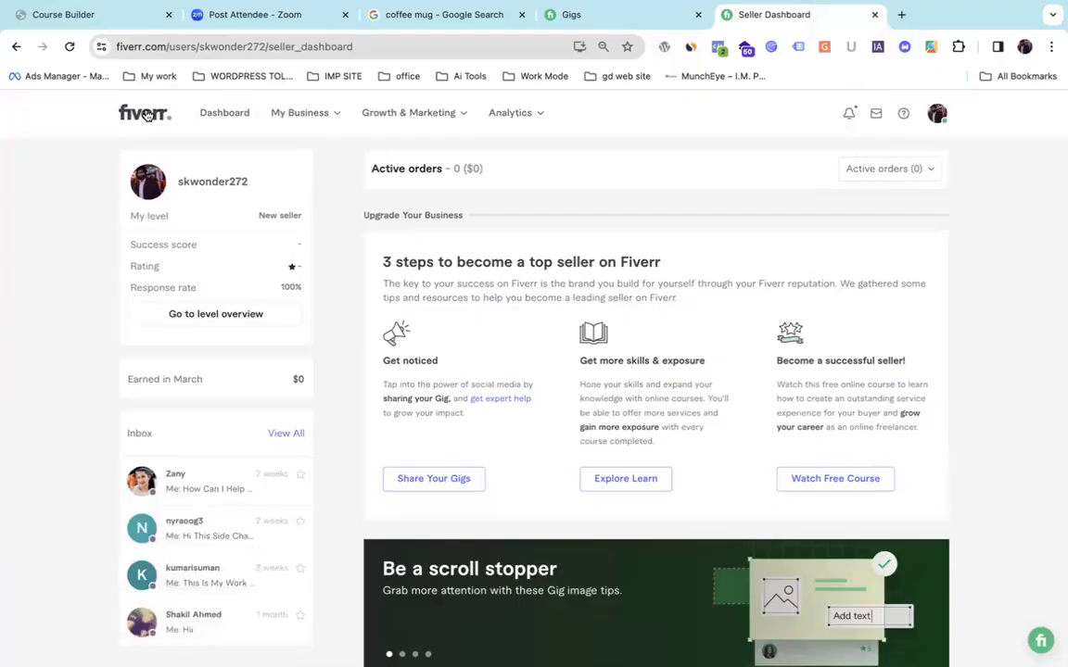
# Open a buyer's chat from the inbox and review their profile details and message history.
pyautogui.click(207, 569)
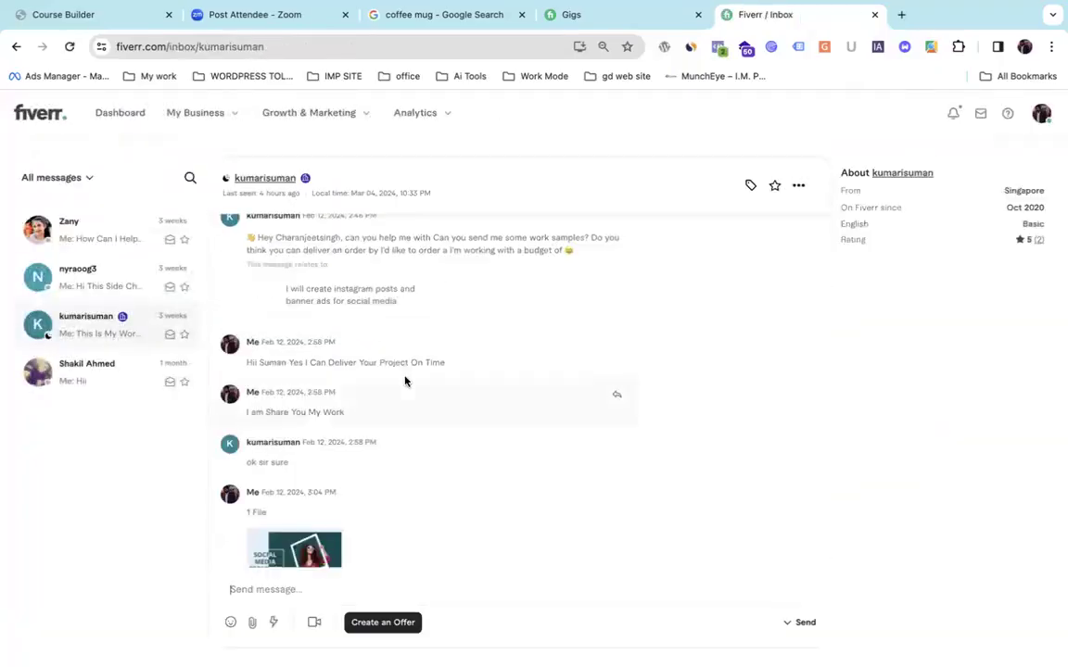
pyautogui.scroll(3, 404, 380)
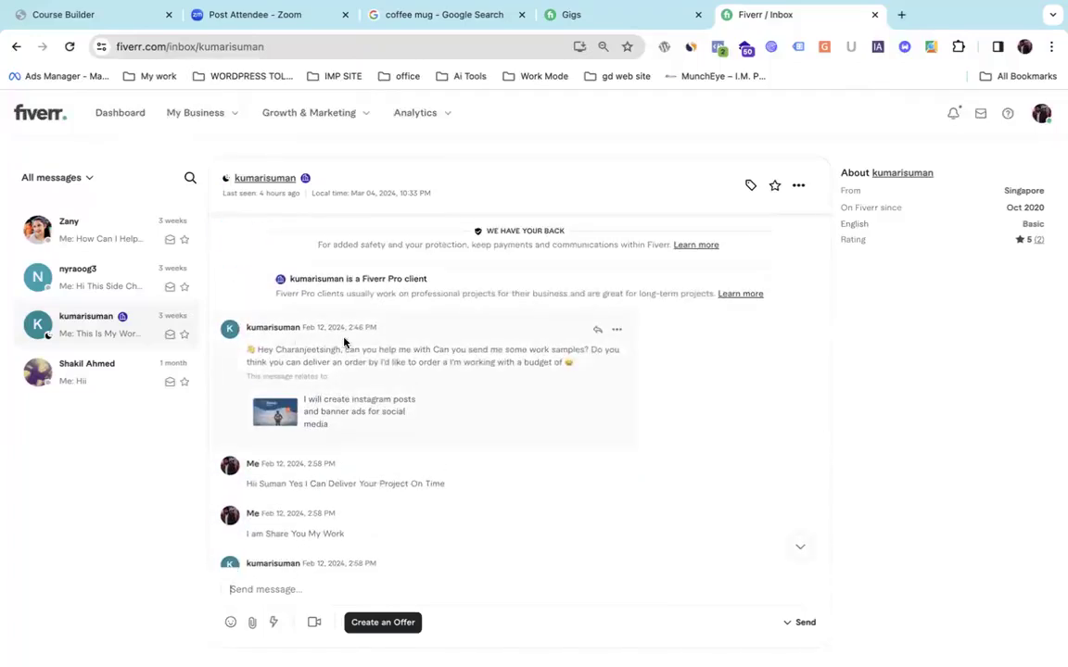
pyautogui.scroll(-2, 338, 409)
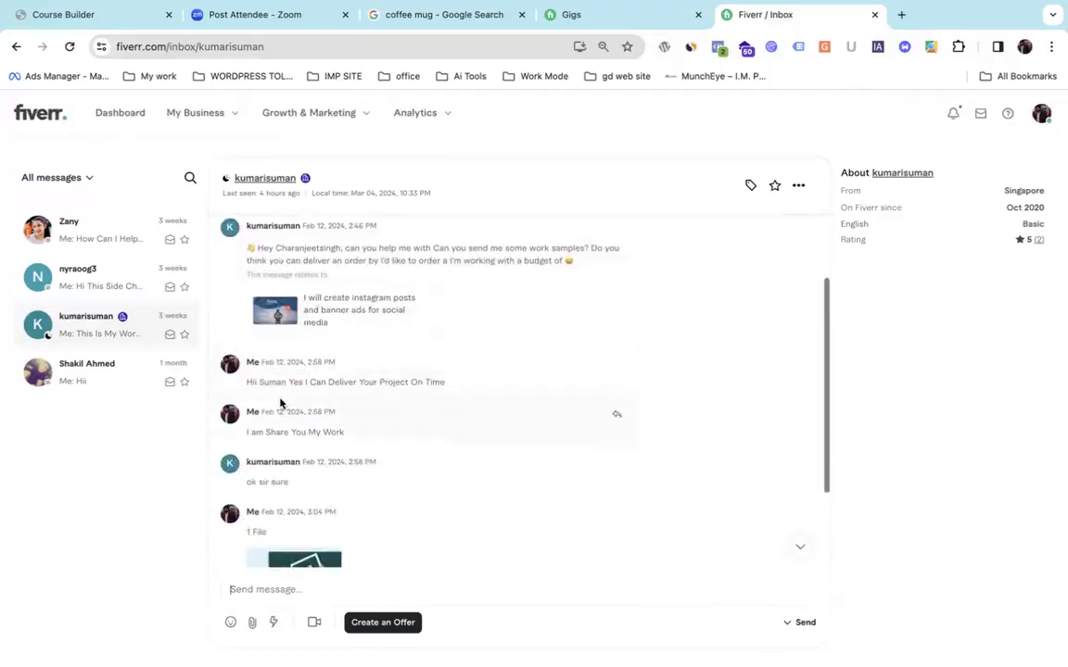
pyautogui.scroll(1, 424, 380)
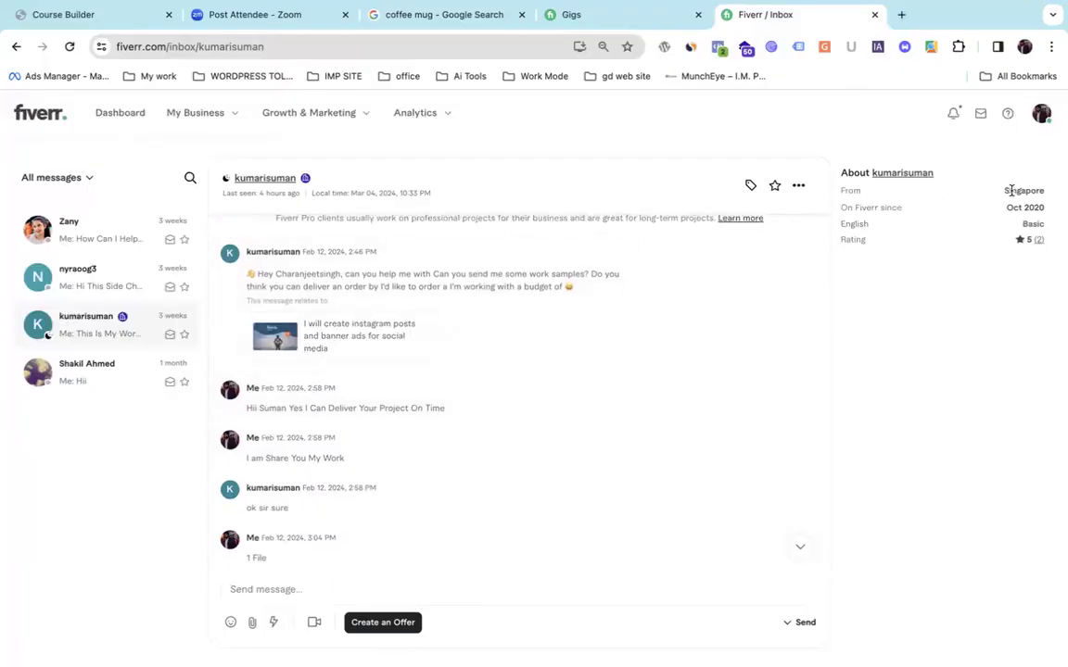
pyautogui.moveTo(1007, 190); pyautogui.dragTo(1055, 194)
pyautogui.scroll(-3, 572, 410)
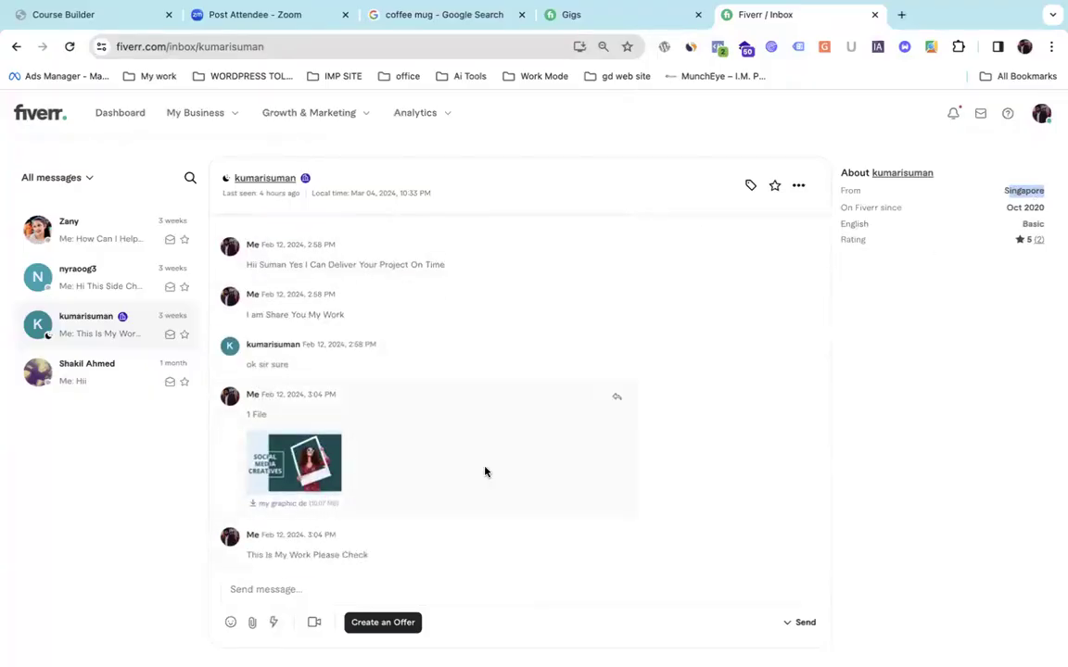
pyautogui.scroll(2, 494, 358)
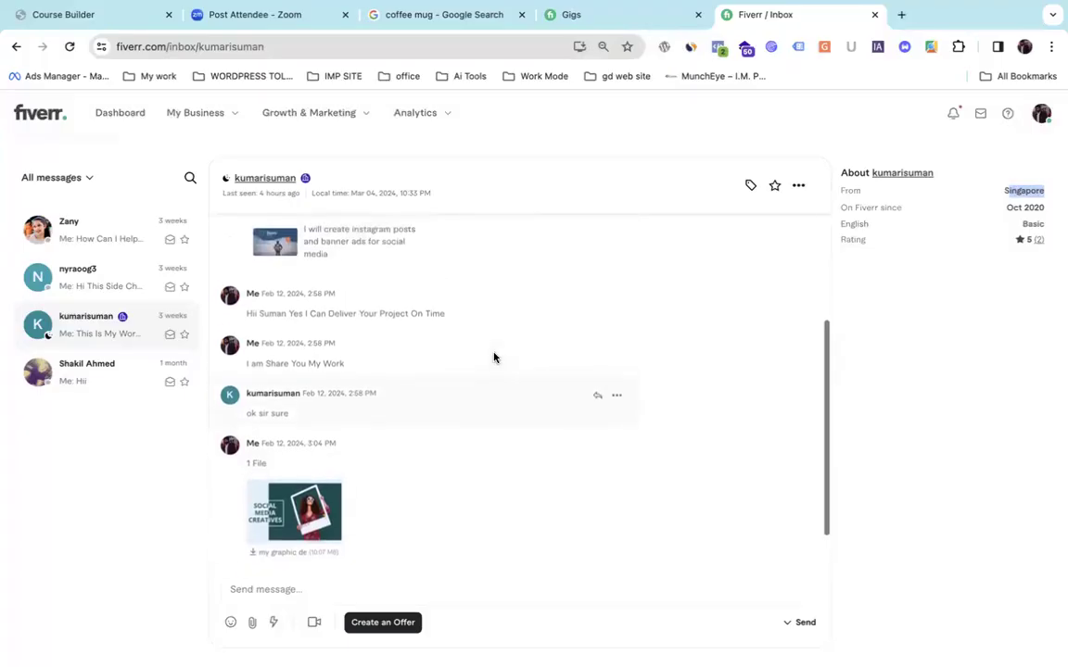
pyautogui.scroll(2, 507, 334)
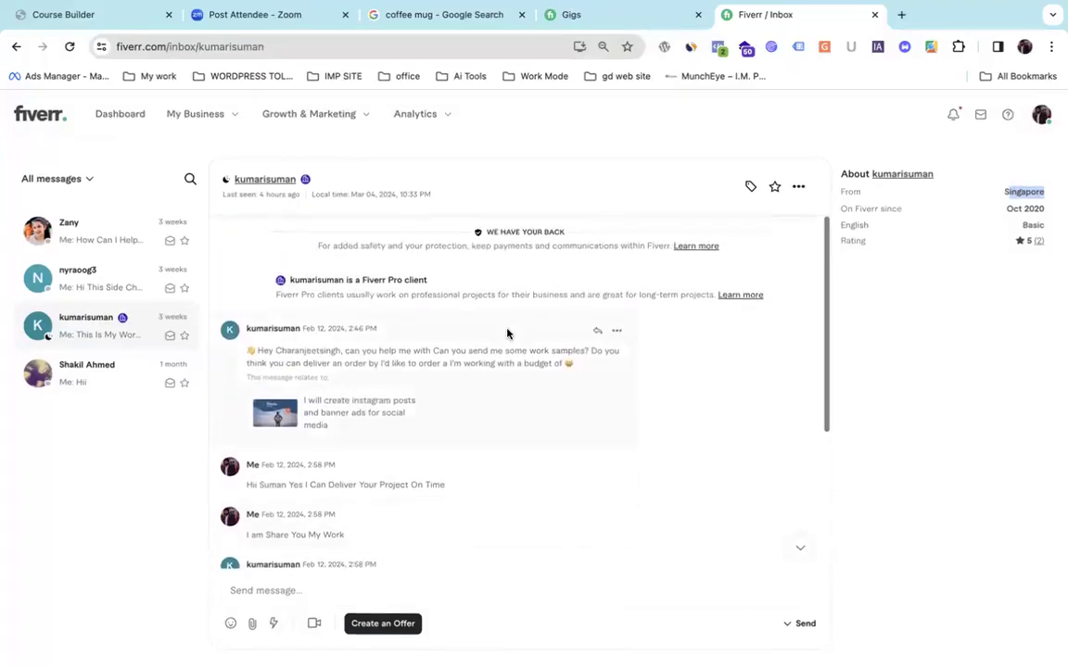
pyautogui.scroll(-4, 507, 333)
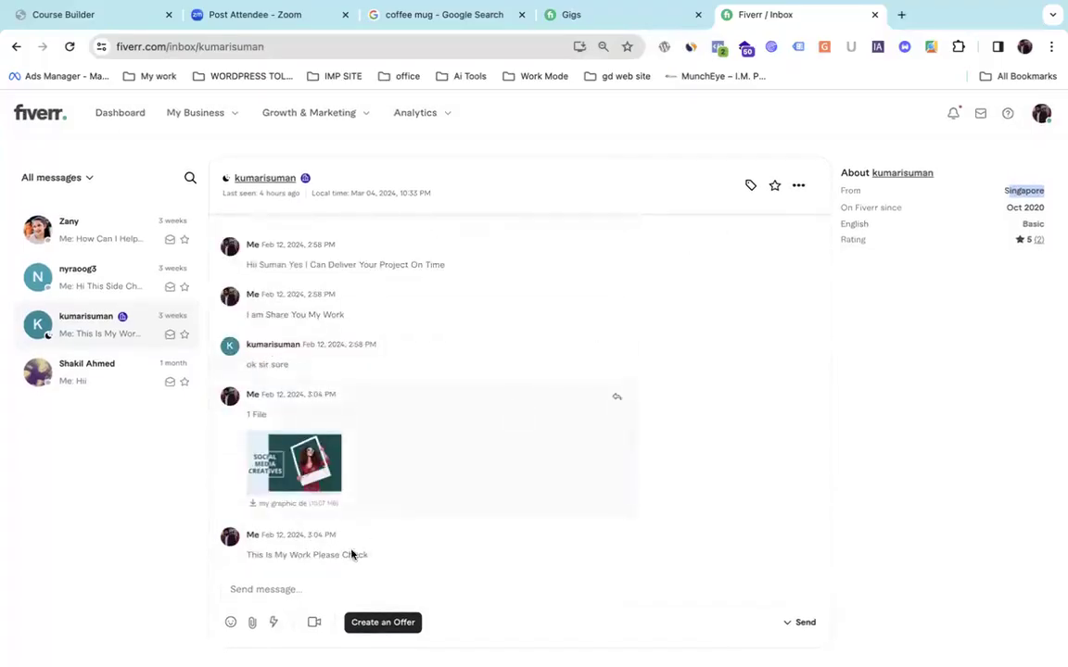
# Send the buyer a reply-request message plus a '???' follow-up, then return to the dashboard.
pyautogui.click(326, 588)
pyautogui.write('I waiting For Replay')
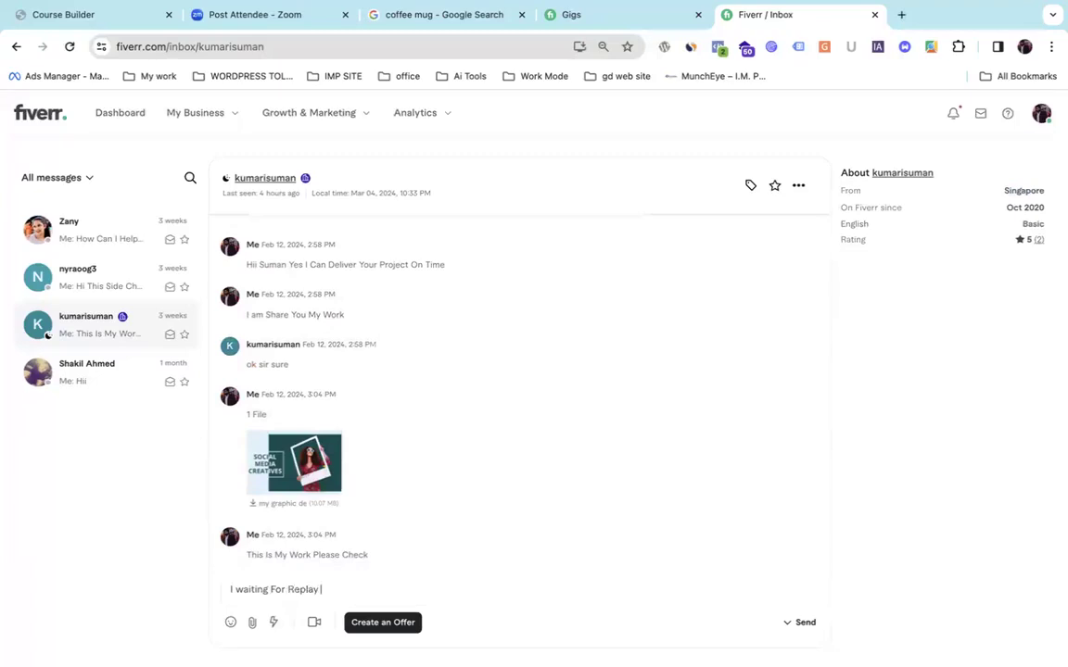
pyautogui.press('Return')
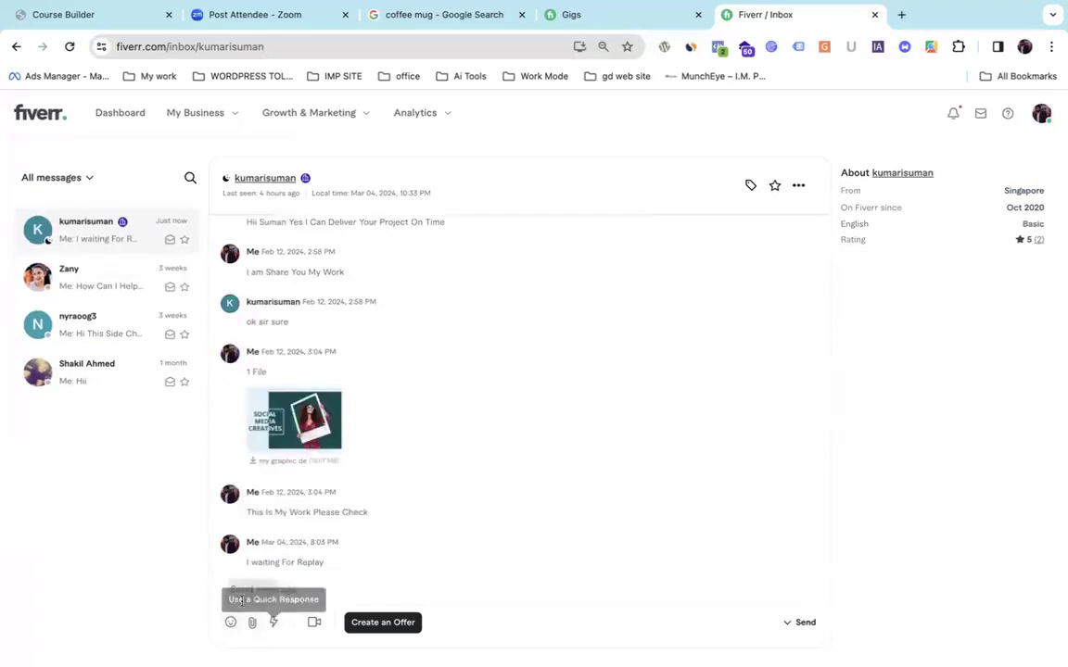
pyautogui.scroll(-1, 520, 505)
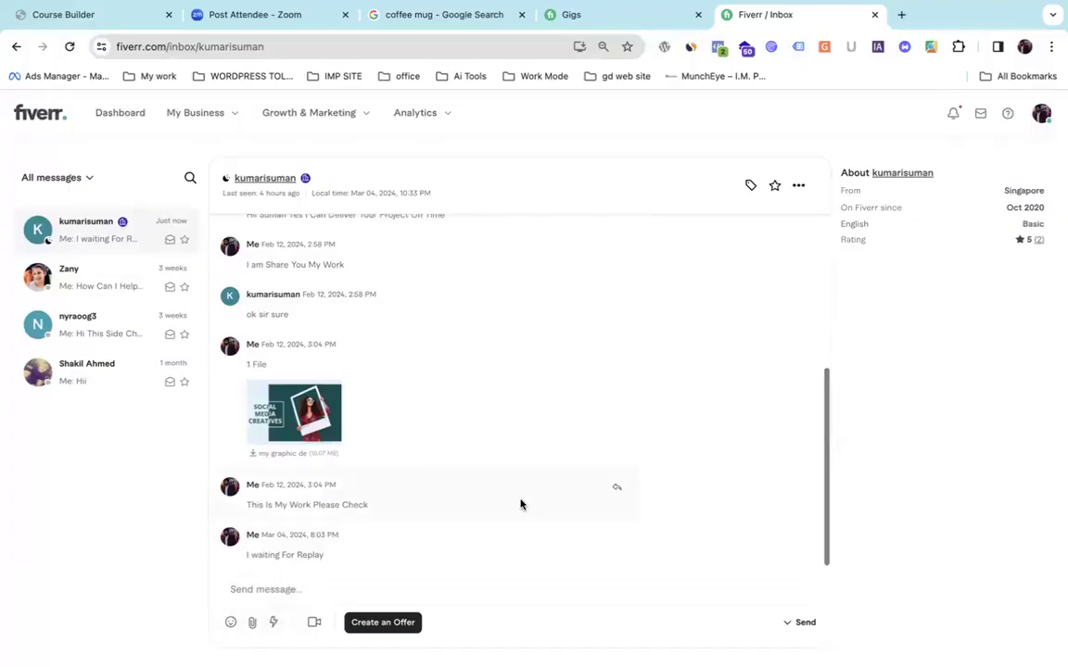
pyautogui.click(233, 590)
pyautogui.write('???')
pyautogui.press('Return')
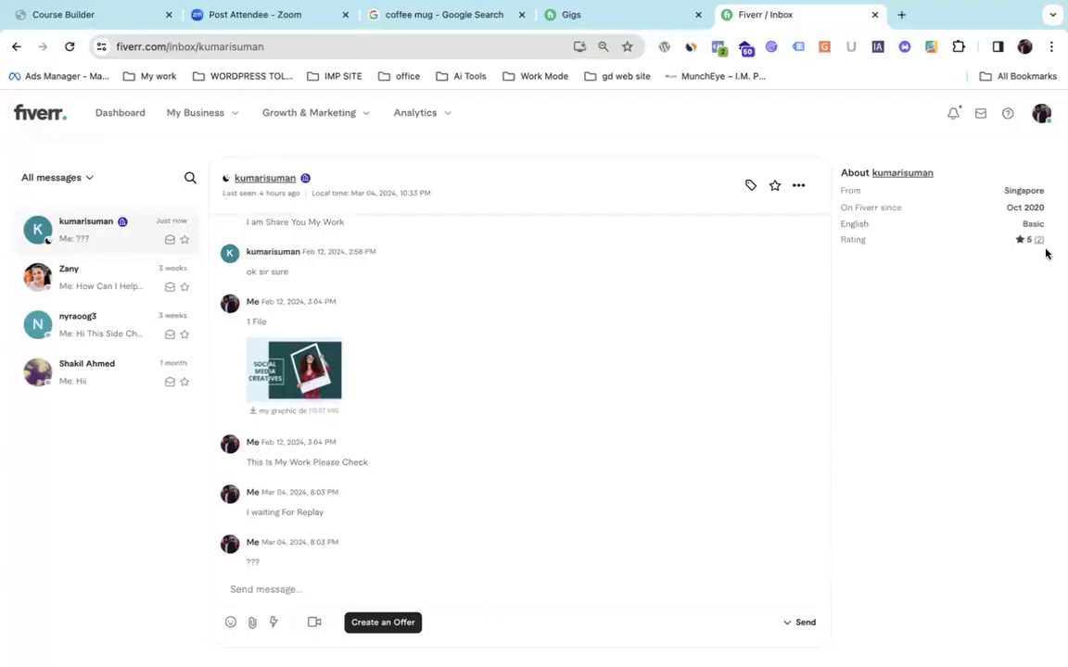
pyautogui.click(51, 116)
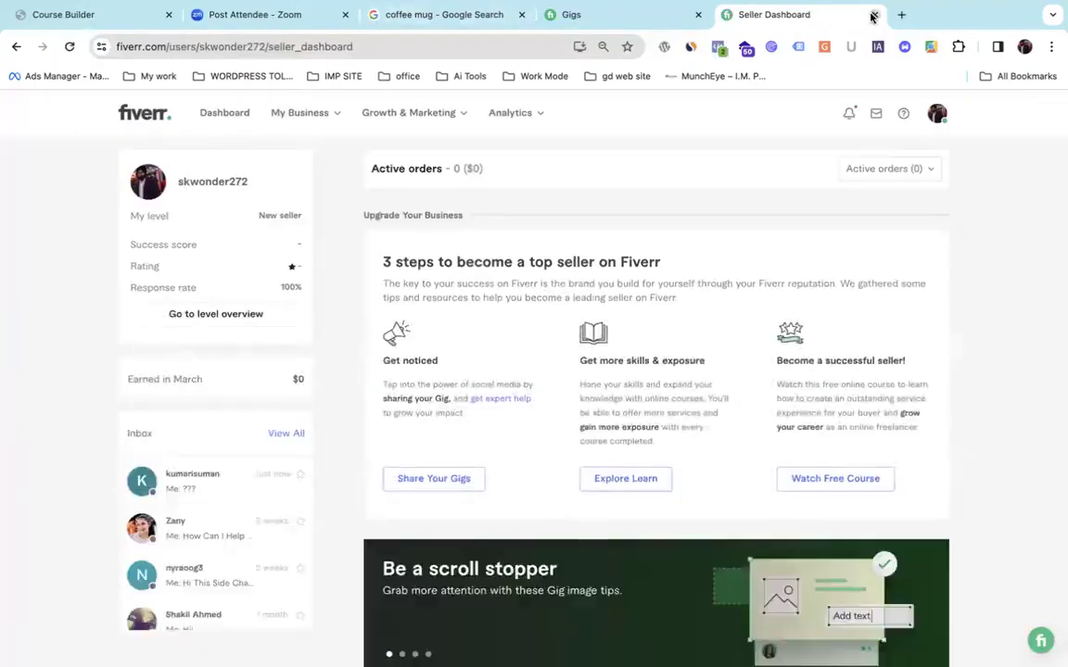
# Check gigs Pending Approval and Active orders, then close the Fiverr tab.
pyautogui.click(874, 15)
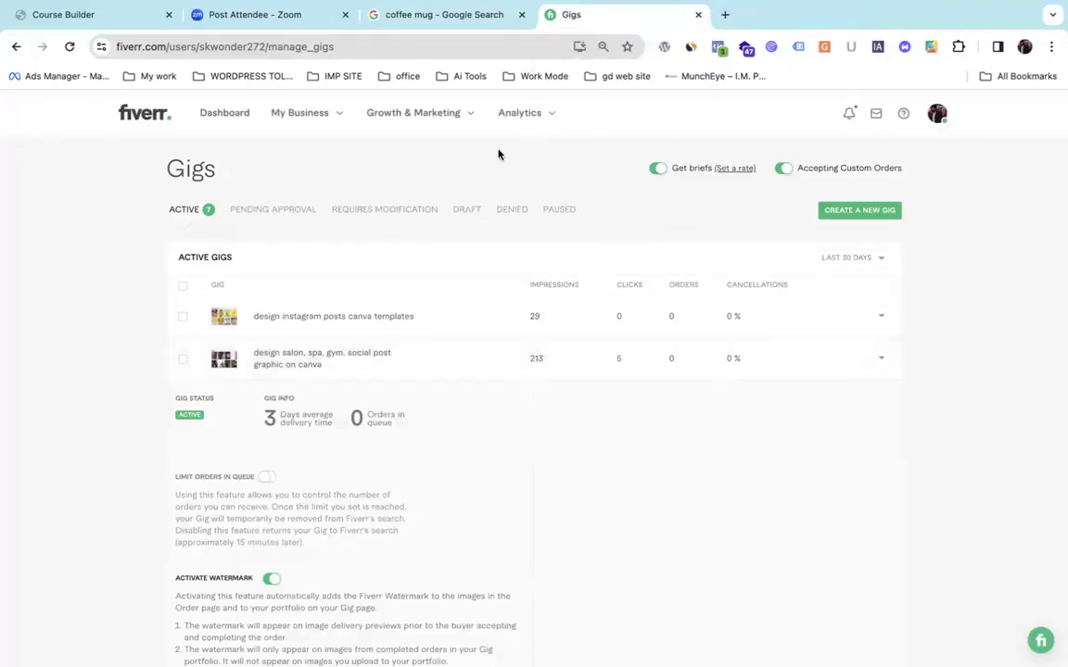
pyautogui.click(259, 209)
pyautogui.click(222, 112)
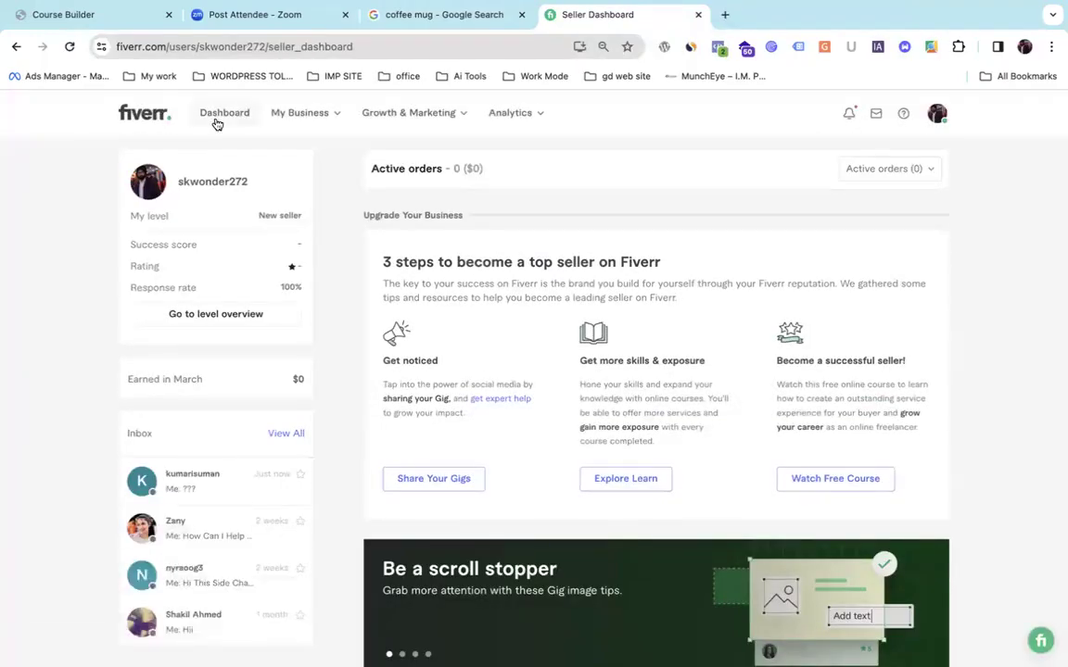
pyautogui.moveTo(291, 127)
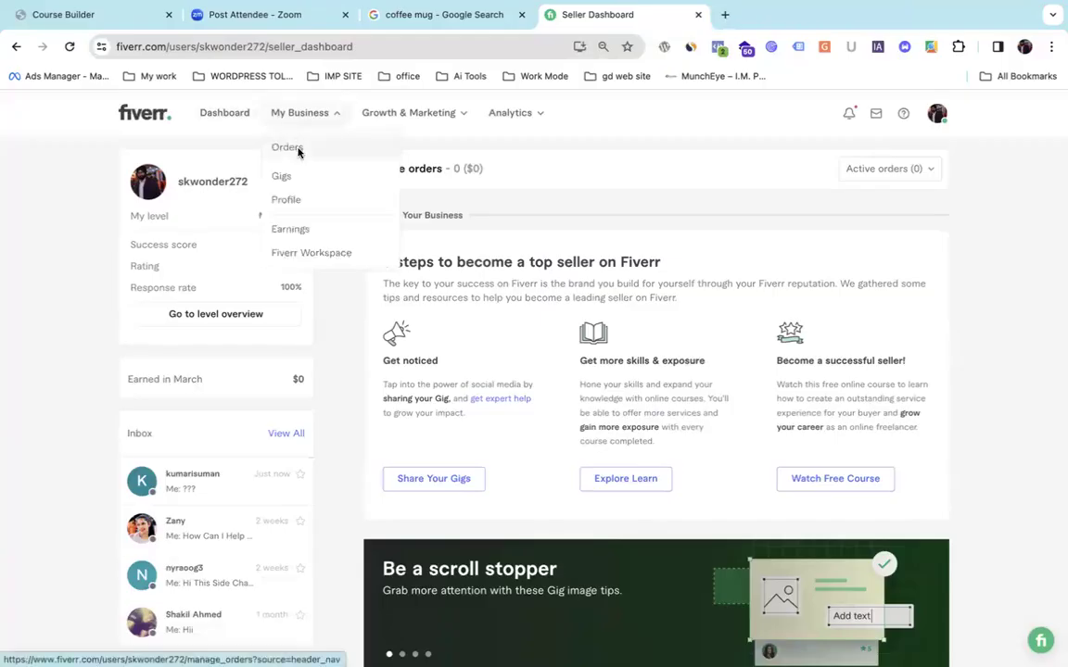
pyautogui.click(295, 147)
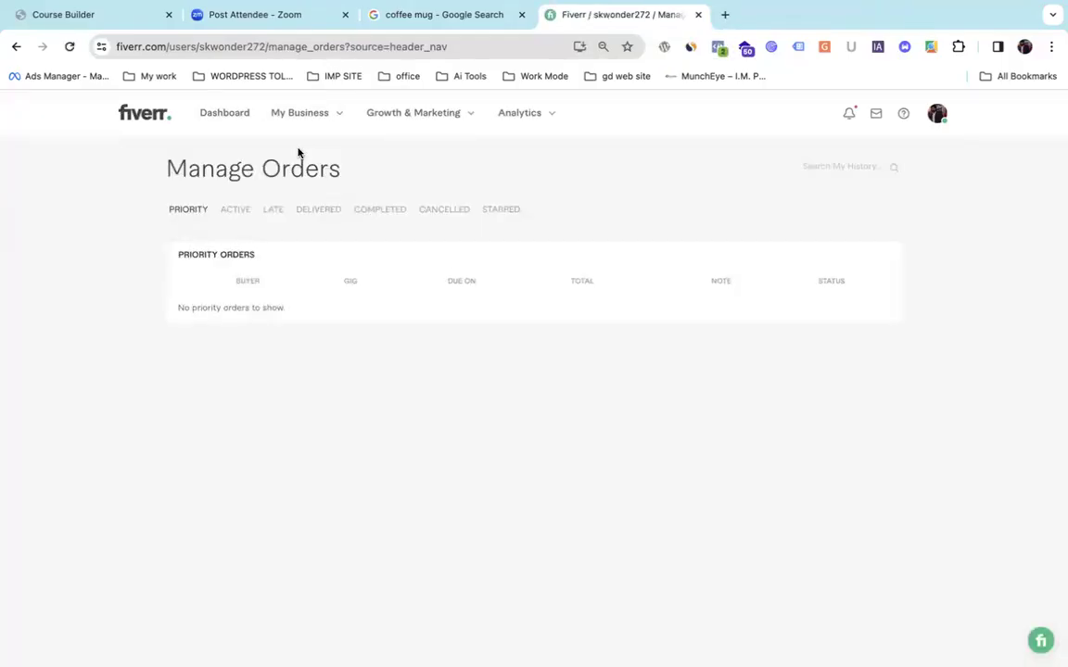
pyautogui.click(234, 210)
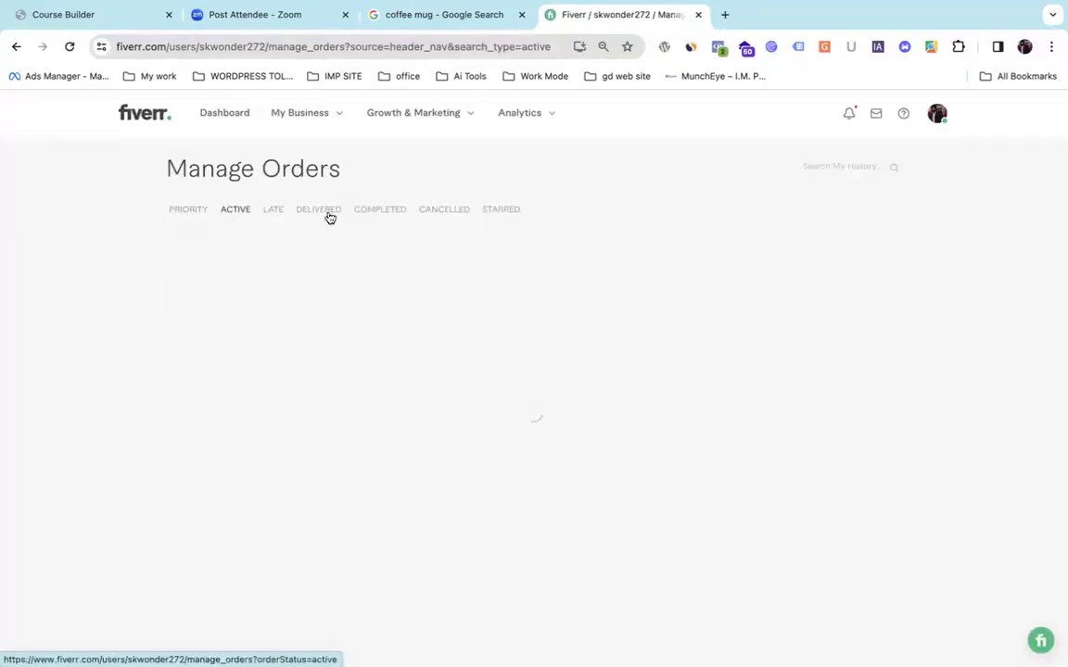
pyautogui.click(698, 15)
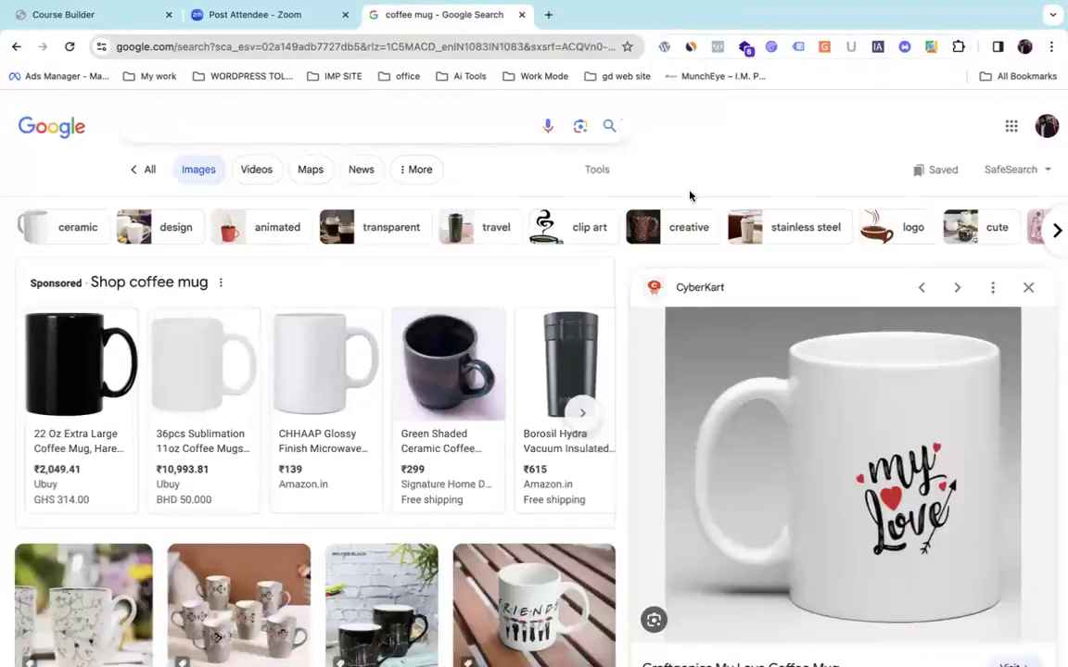
# Replace the coffee mug search with a new-tab Google search for 'Canva' and open canva.com.
pyautogui.click(521, 15)
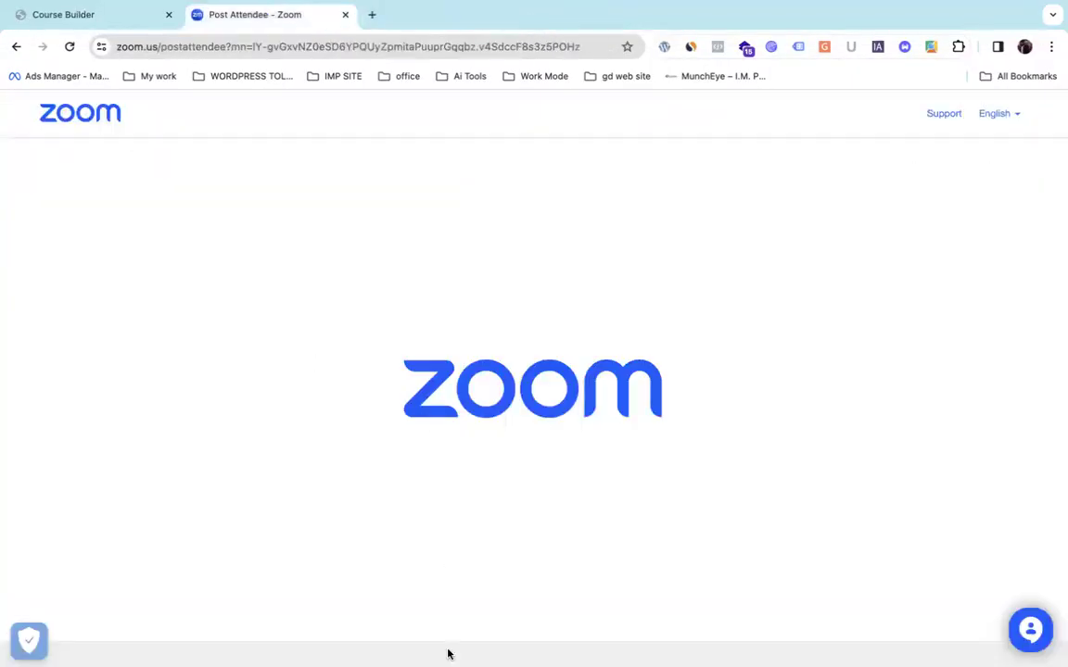
pyautogui.click(373, 17)
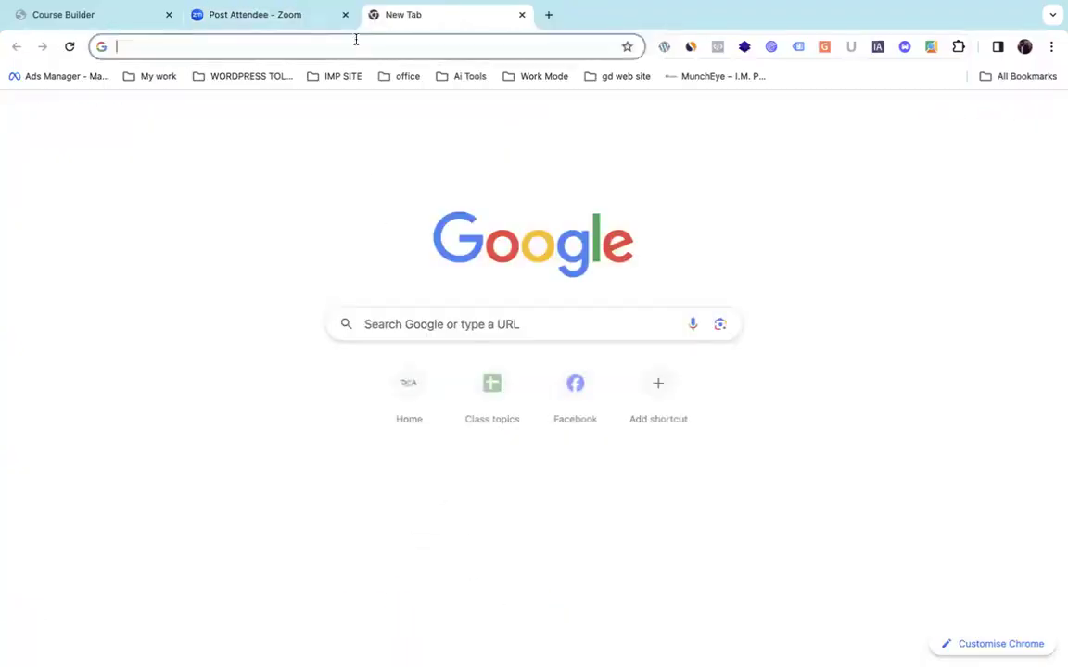
pyautogui.click(356, 43)
pyautogui.write('Canva')
pyautogui.press('Return')
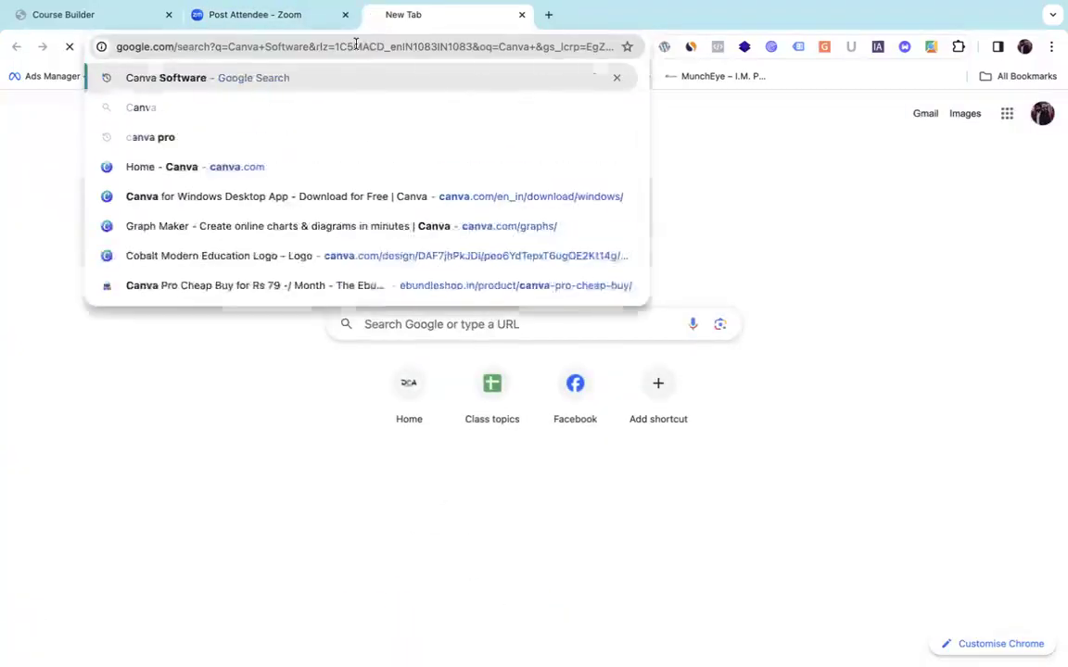
pyautogui.moveTo(172, 126); pyautogui.dragTo(223, 127)
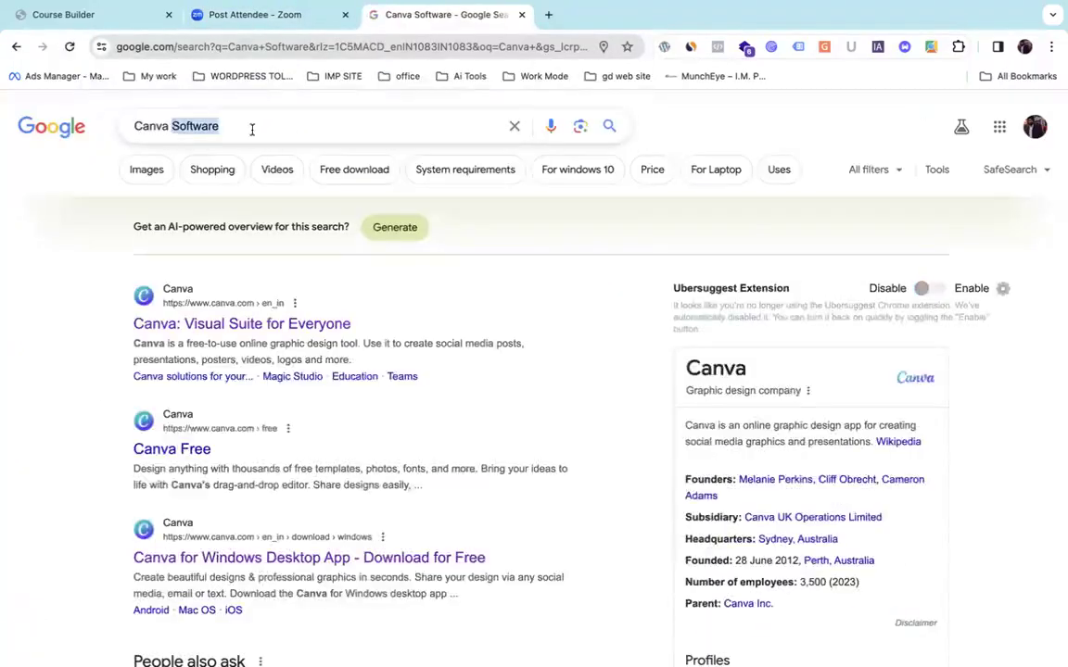
pyautogui.press('BackSpace')
pyautogui.press('Return')
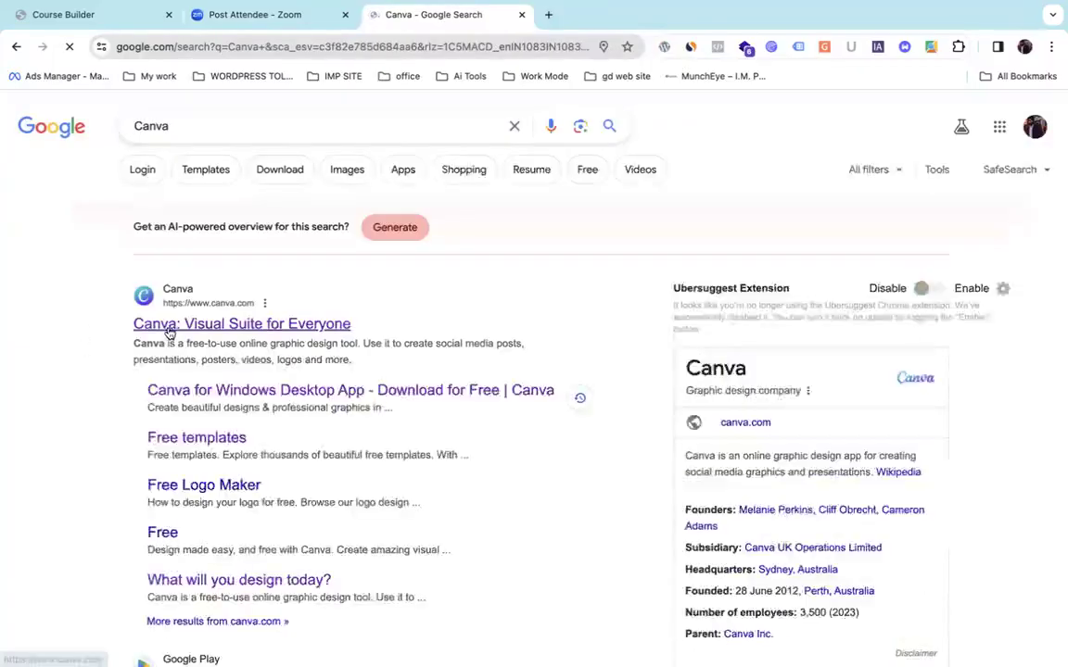
pyautogui.click(169, 329)
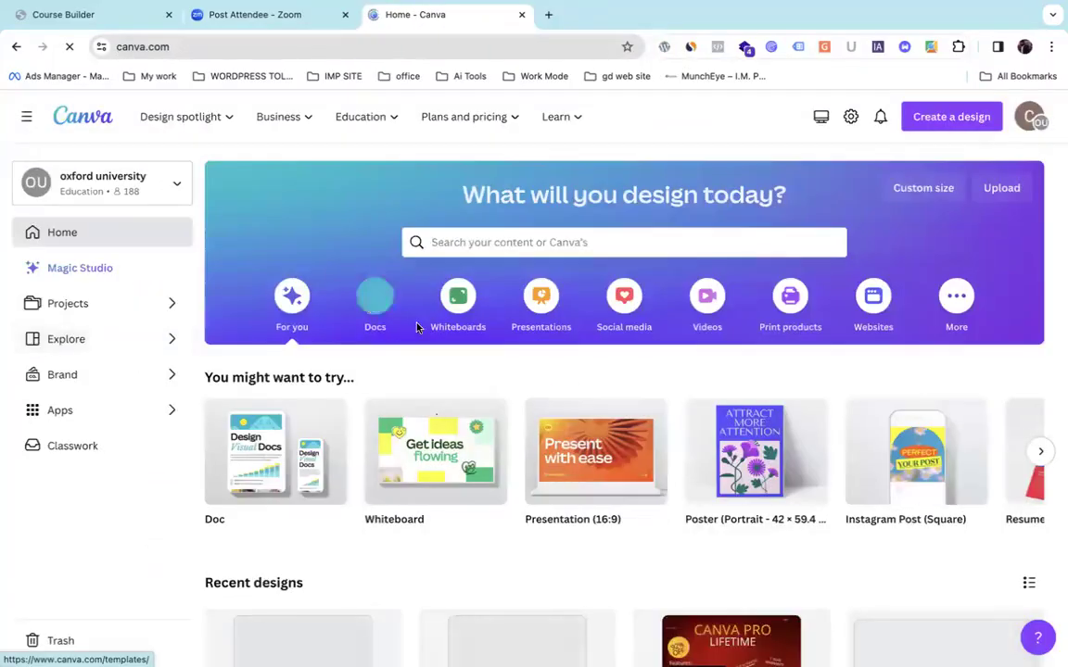
# Create a blank square Instagram Post from the Social media designs.
pyautogui.click(623, 297)
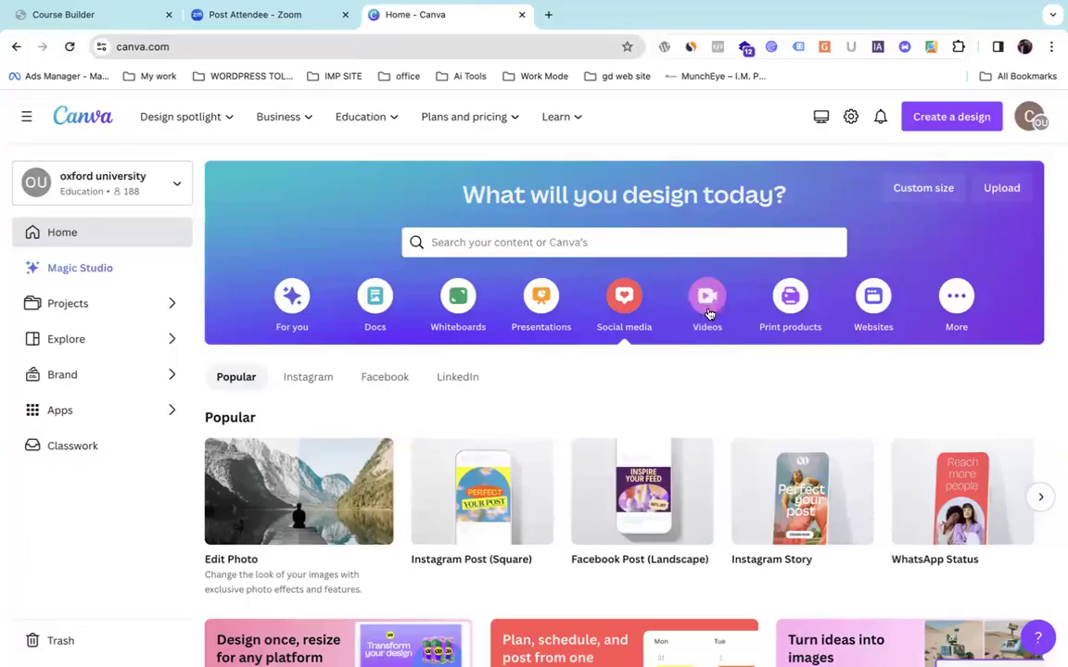
pyautogui.moveTo(504, 517)
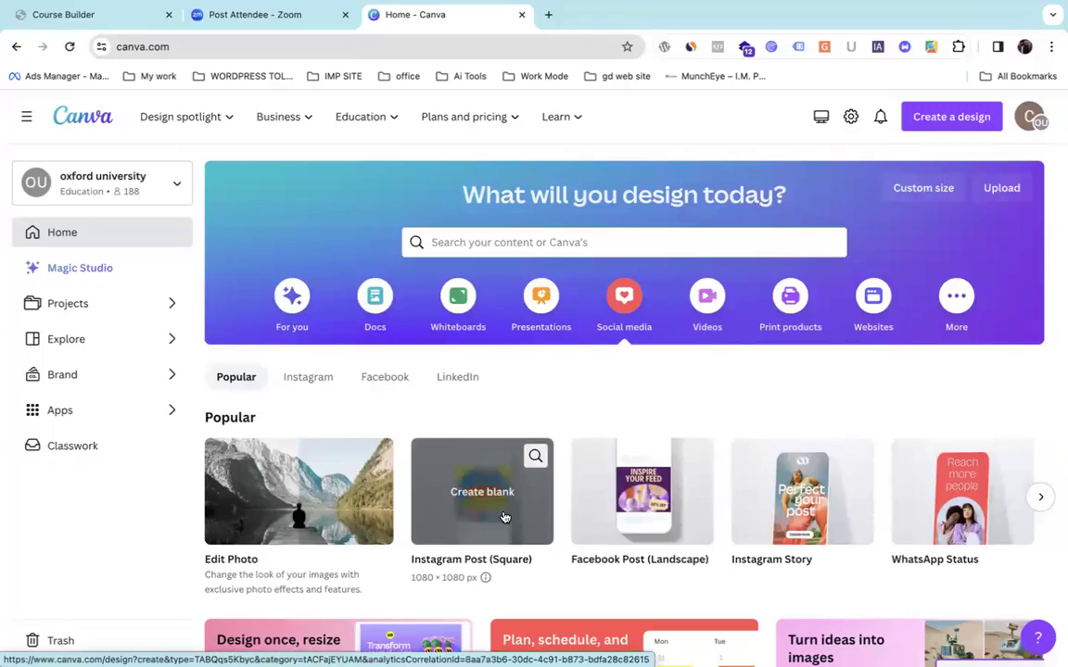
pyautogui.click(505, 517)
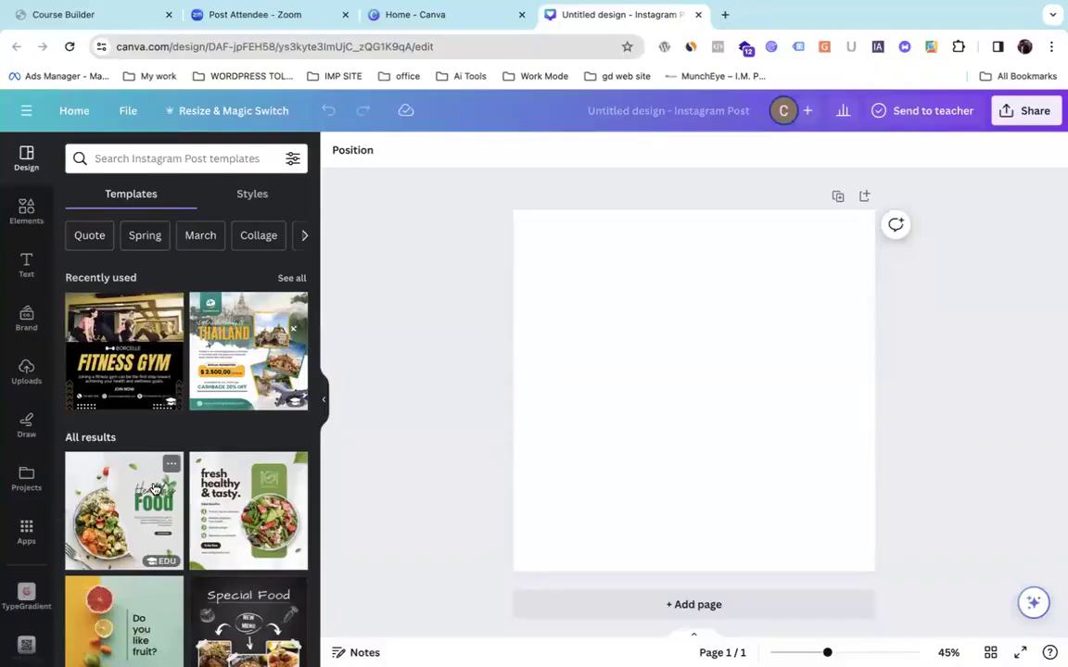
# Find the Delicious Spaghetti template in the Templates panel and drag it onto the page.
pyautogui.click(814, 296)
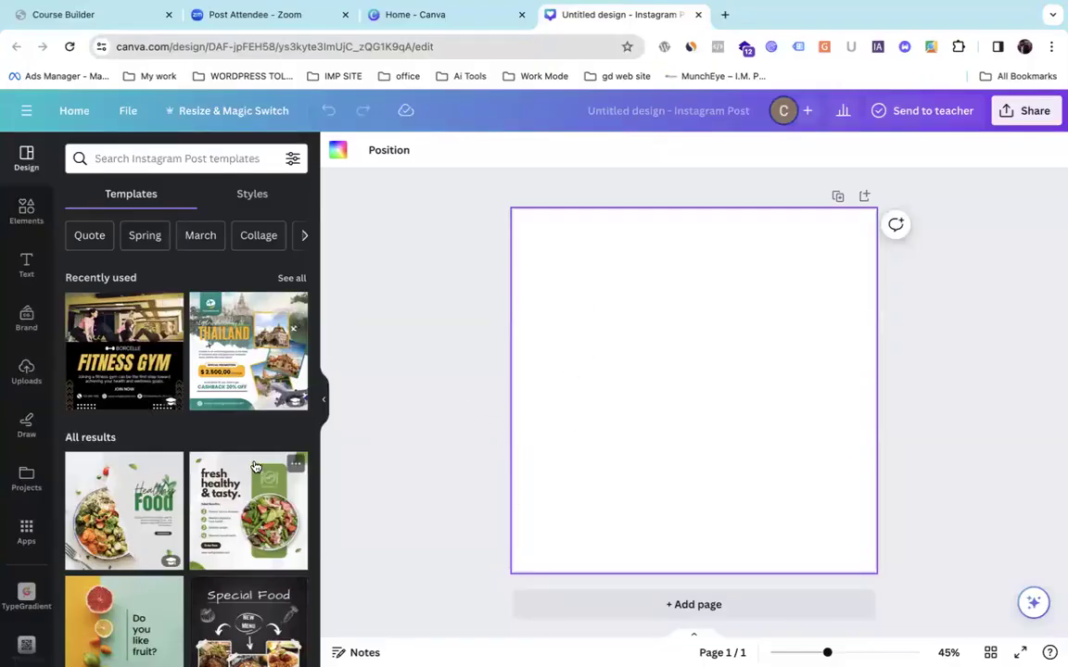
pyautogui.scroll(-2, 257, 466)
pyautogui.scroll(-6, 257, 466)
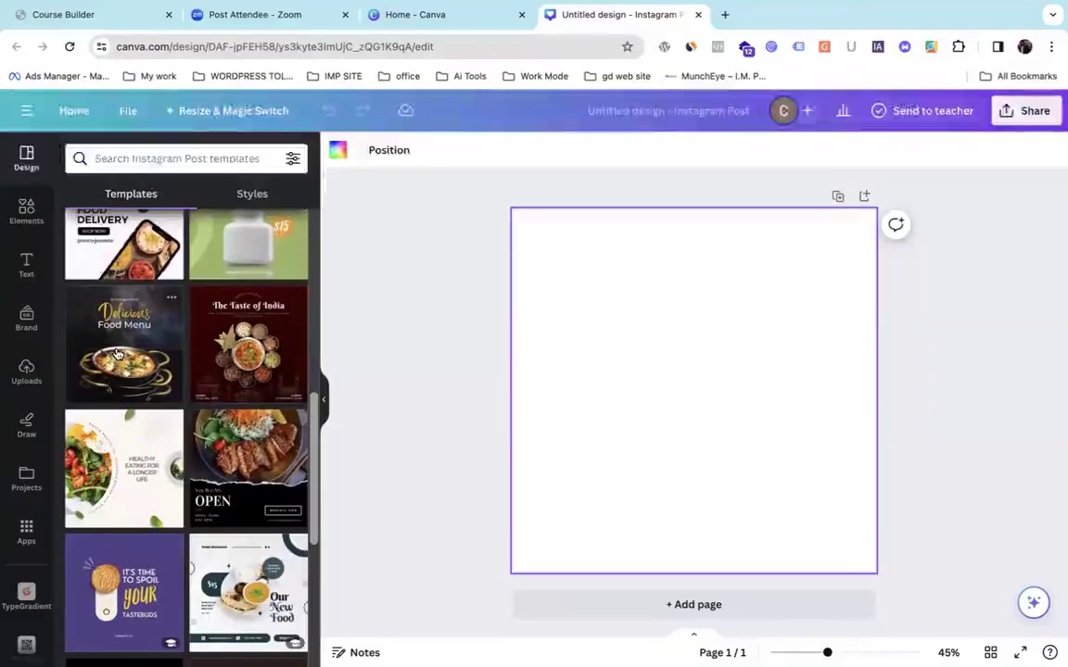
pyautogui.scroll(-1, 122, 345)
pyautogui.scroll(-4, 121, 346)
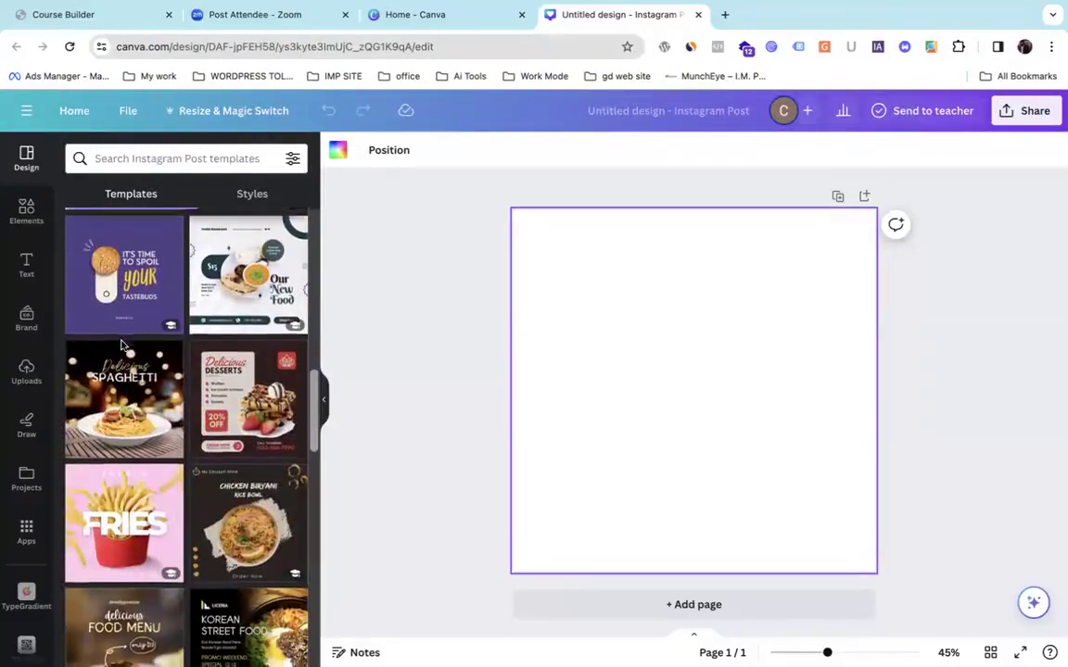
pyautogui.scroll(-1, 121, 345)
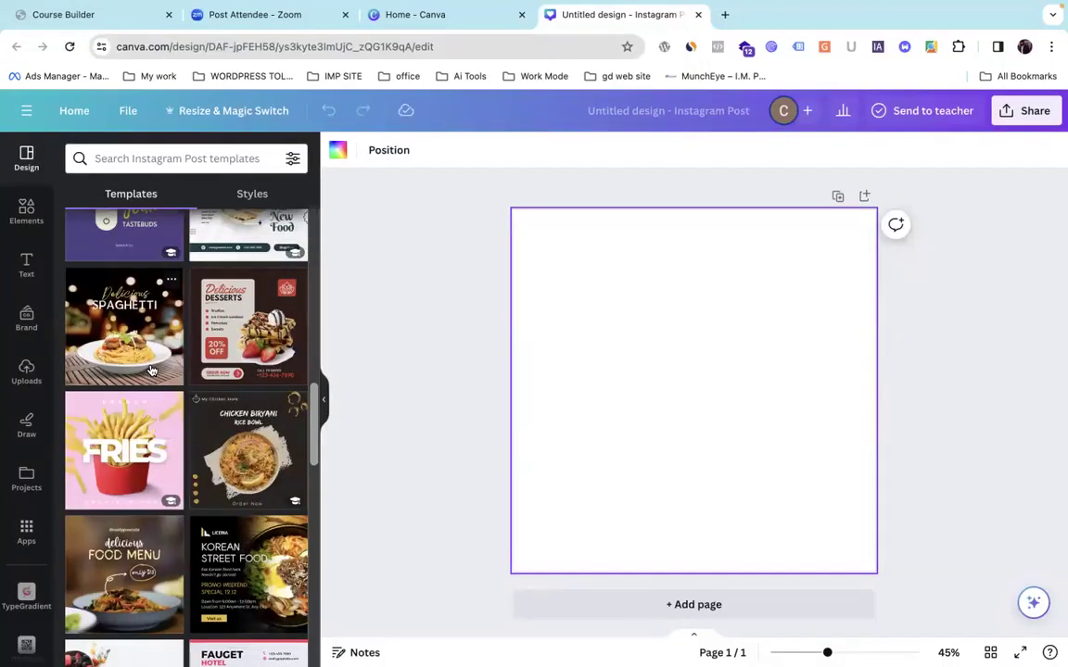
pyautogui.scroll(10, 152, 370)
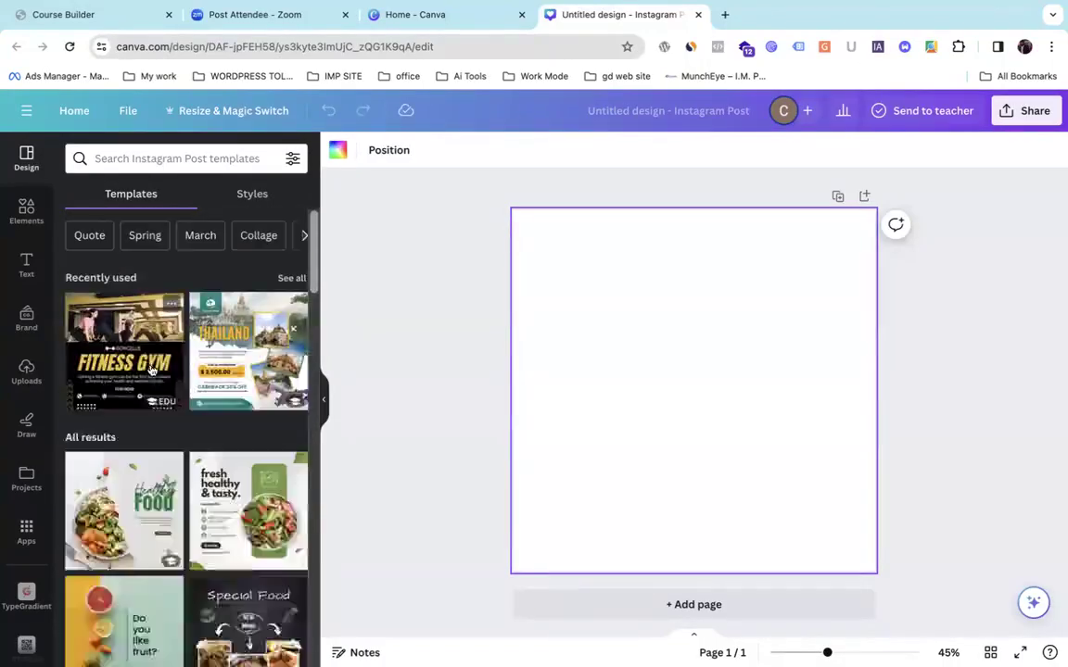
pyautogui.scroll(-2, 152, 370)
pyautogui.scroll(-5, 152, 370)
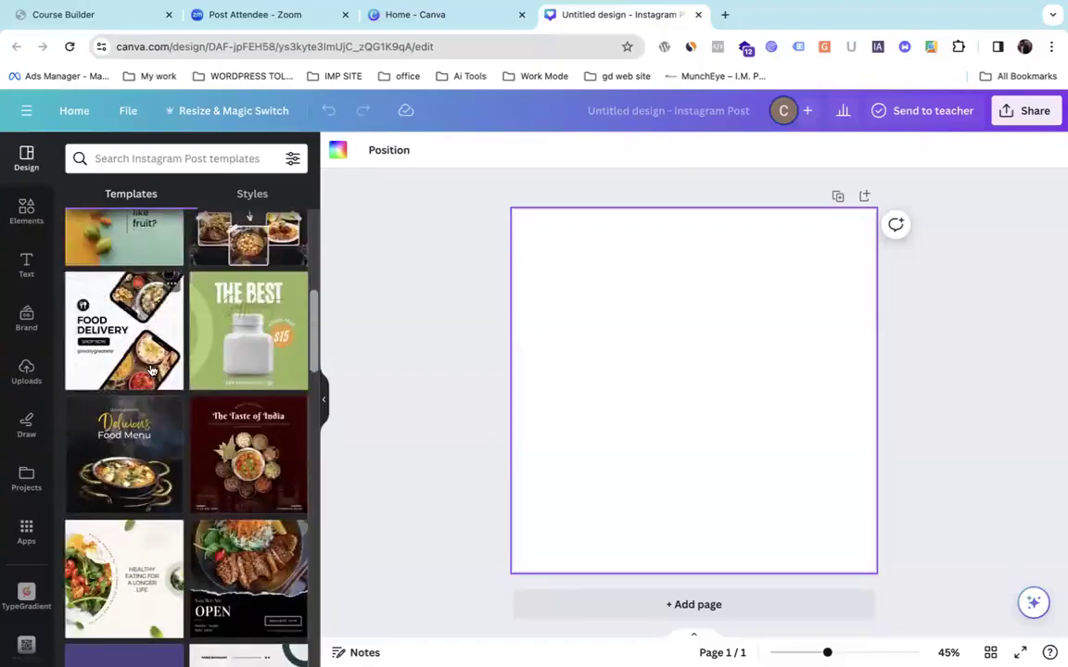
pyautogui.scroll(-5, 152, 371)
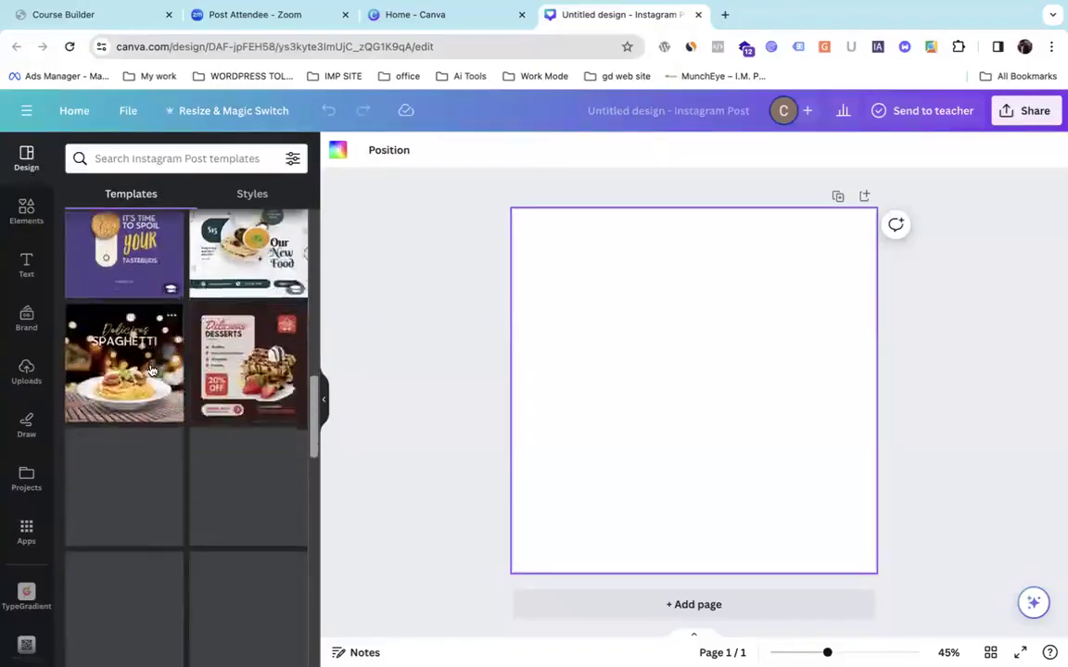
pyautogui.scroll(-2, 152, 371)
pyautogui.scroll(2, 152, 371)
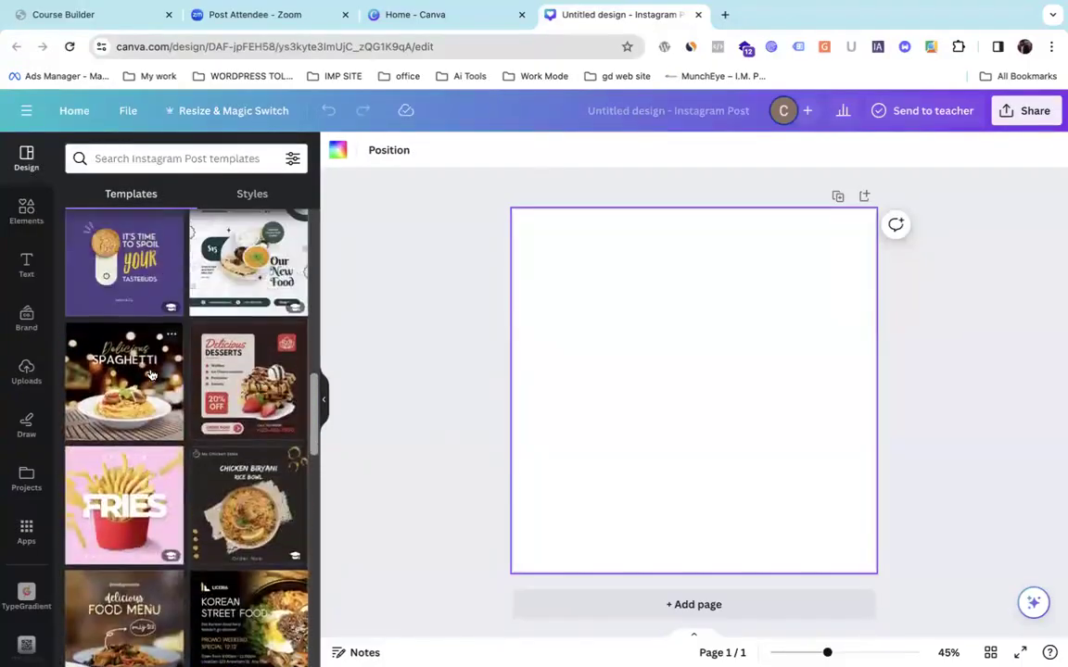
pyautogui.moveTo(172, 338); pyautogui.dragTo(602, 280)
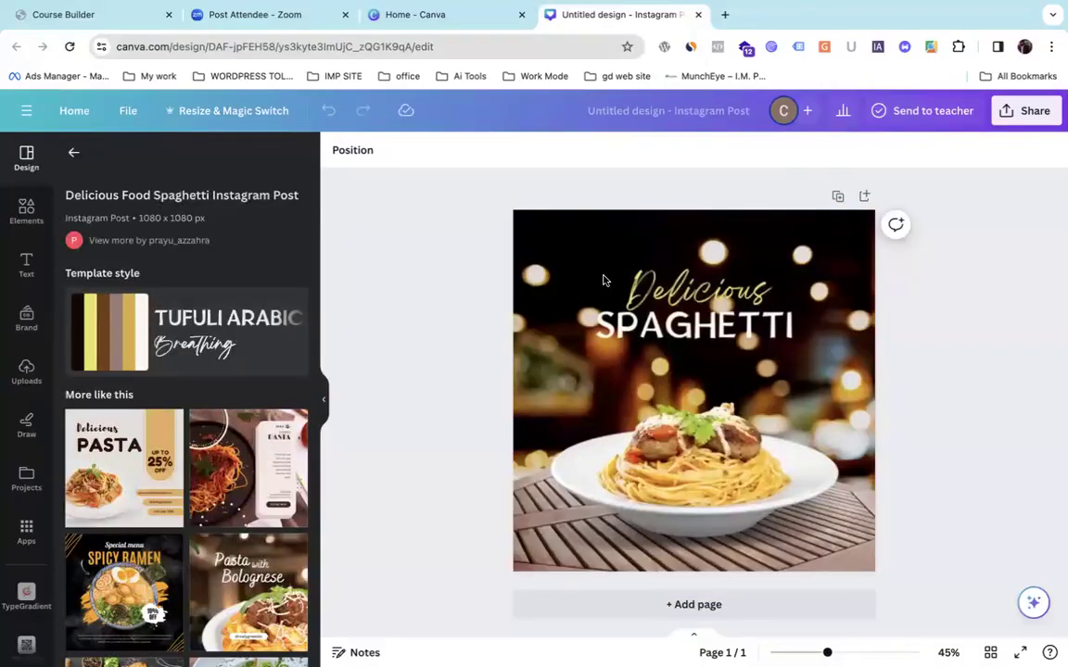
# Reposition the spaghetti plate photo, shifting it left to sit centred under the SPAGHETTI title.
pyautogui.click(702, 292)
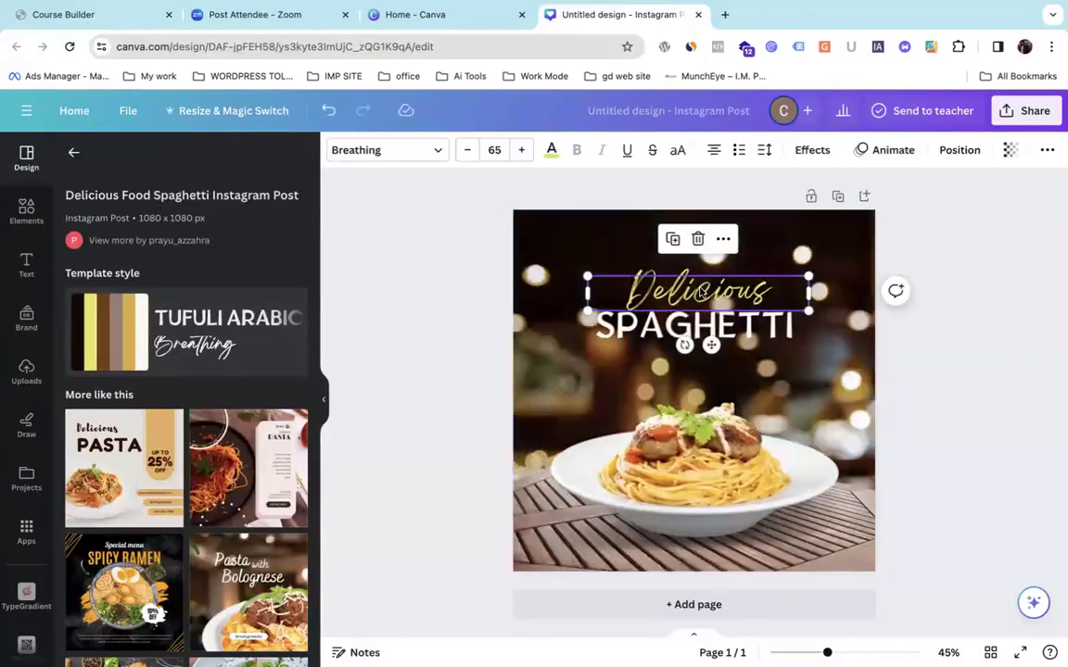
pyautogui.moveTo(544, 570)
pyautogui.mouseDown()
pyautogui.moveTo(454, 475)
pyautogui.moveTo(440, 295)
pyautogui.moveTo(476, 317)
pyautogui.moveTo(529, 380)
pyautogui.moveTo(529, 503)
pyautogui.moveTo(546, 561)
pyautogui.mouseUp()
pyautogui.moveTo(672, 505); pyautogui.dragTo(661, 533)
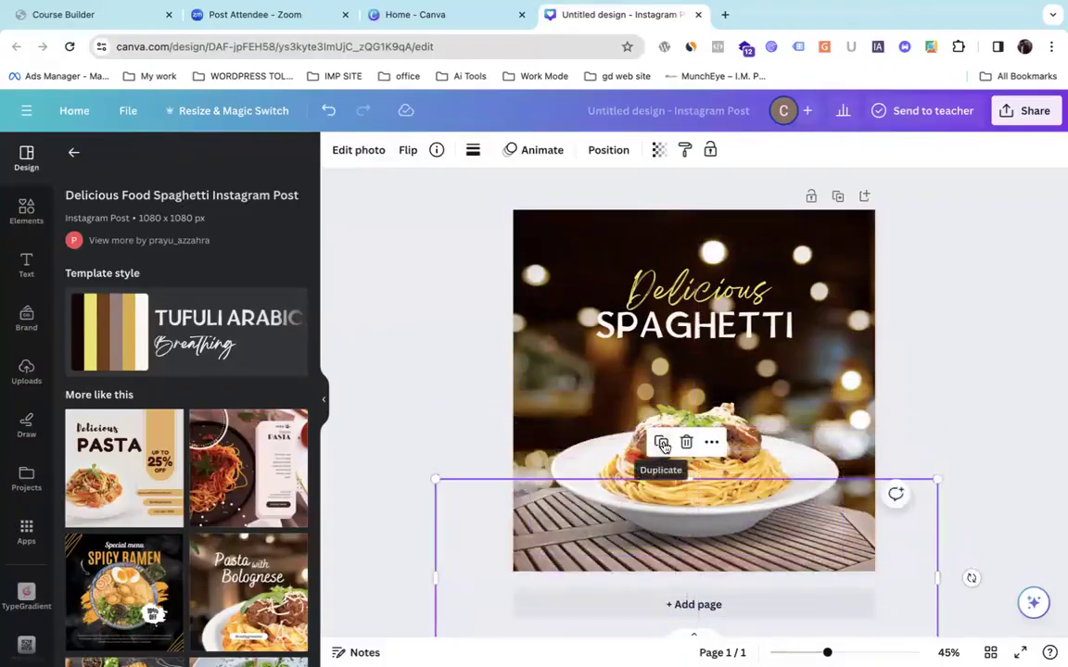
pyautogui.moveTo(613, 462); pyautogui.dragTo(708, 531)
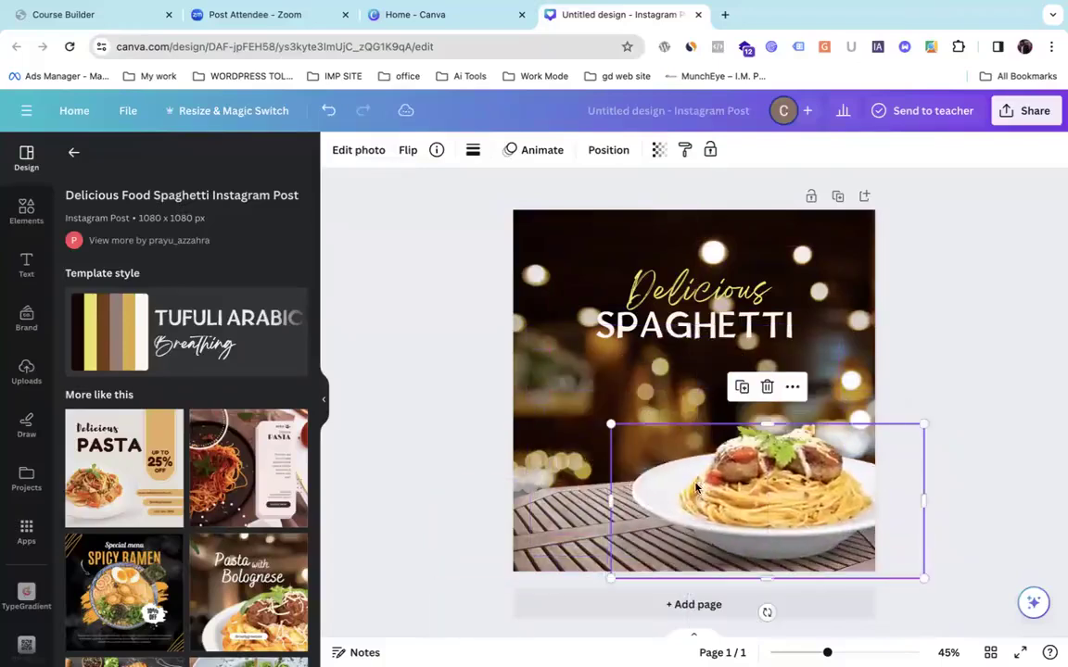
pyautogui.click(557, 297)
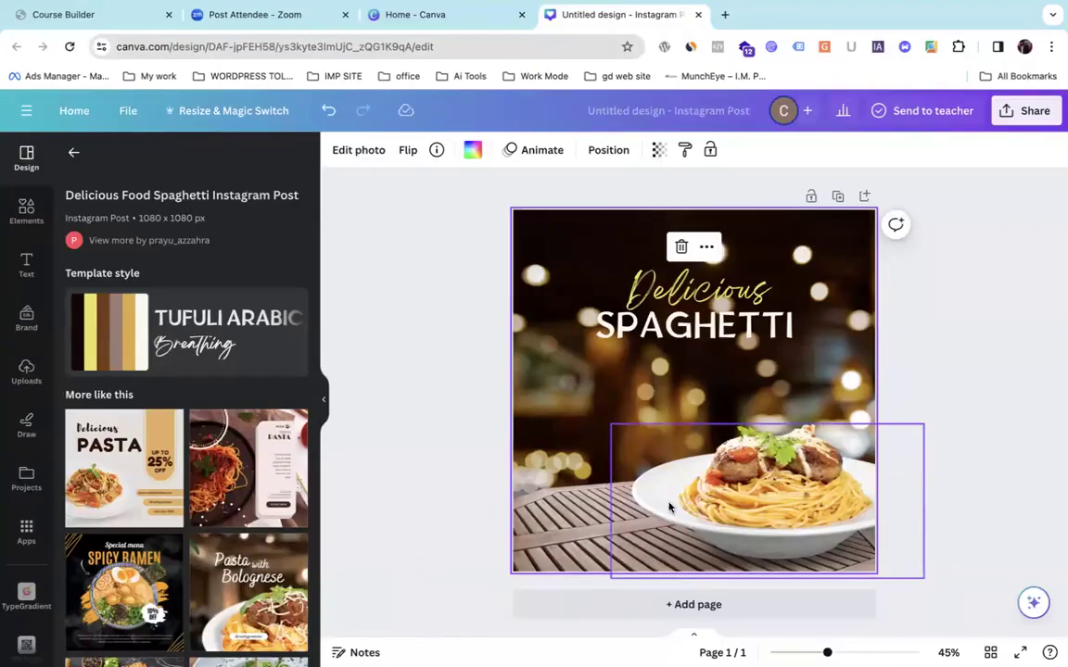
pyautogui.moveTo(709, 515); pyautogui.dragTo(623, 517)
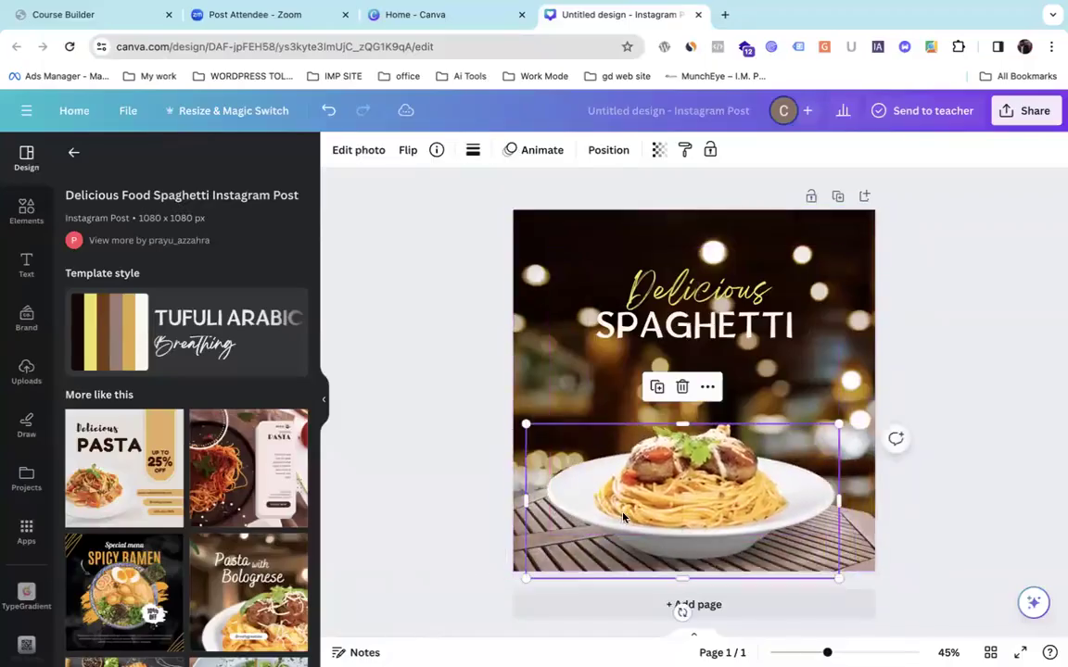
# Replace 'Delicious' with 'fresh' and 'SPAGHETTI' with 'VED FOOD' in the heading.
pyautogui.doubleClick(668, 301)
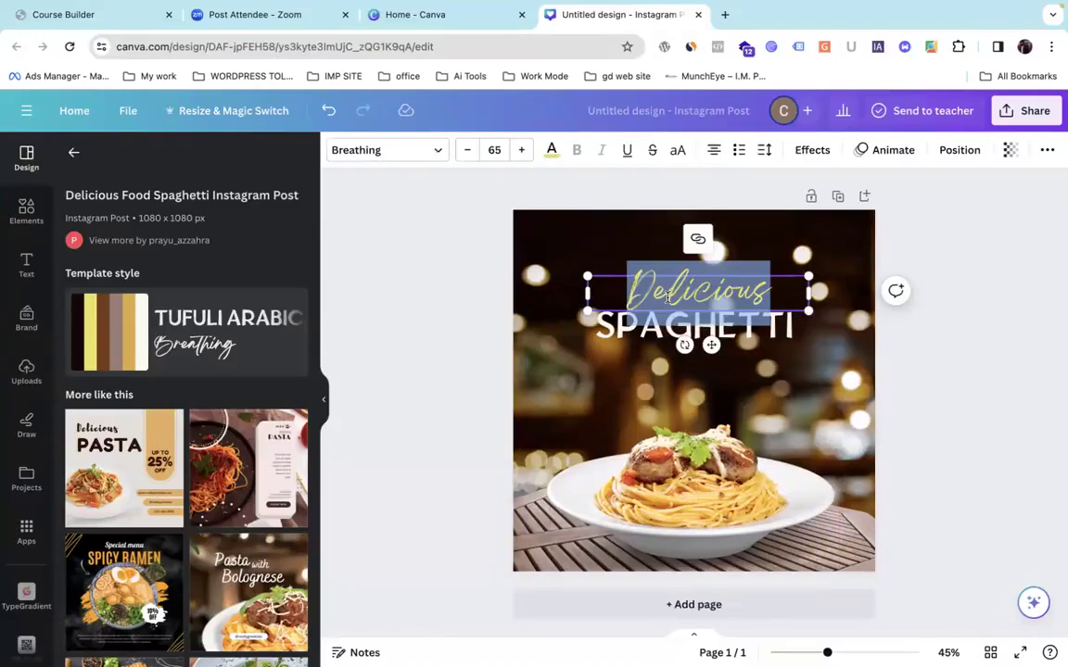
pyautogui.write('fr')
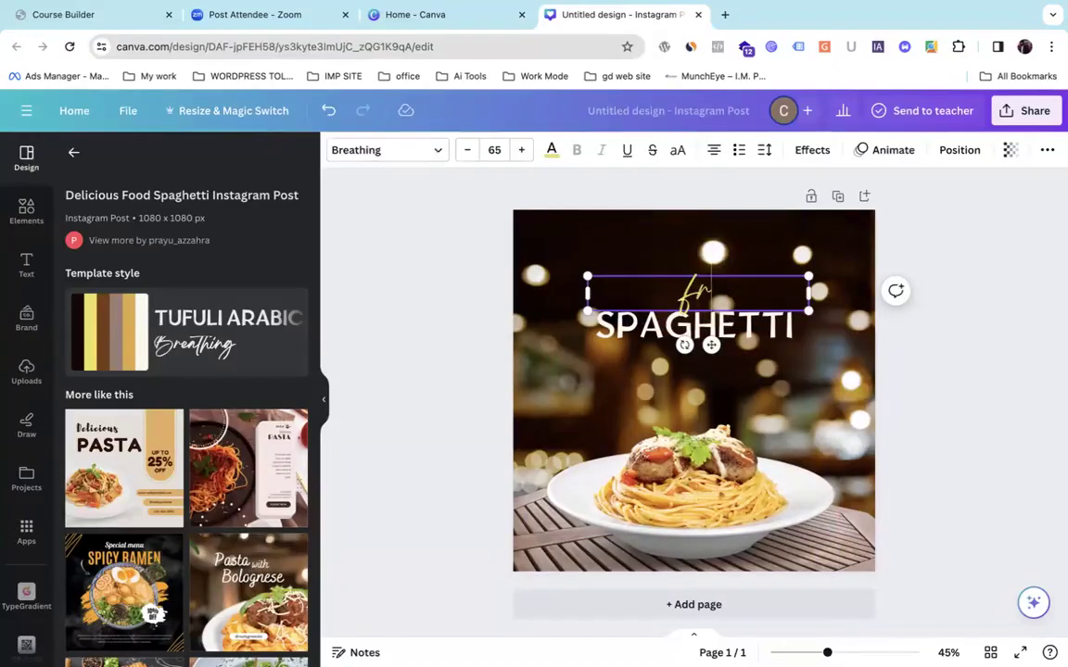
pyautogui.write('esh')
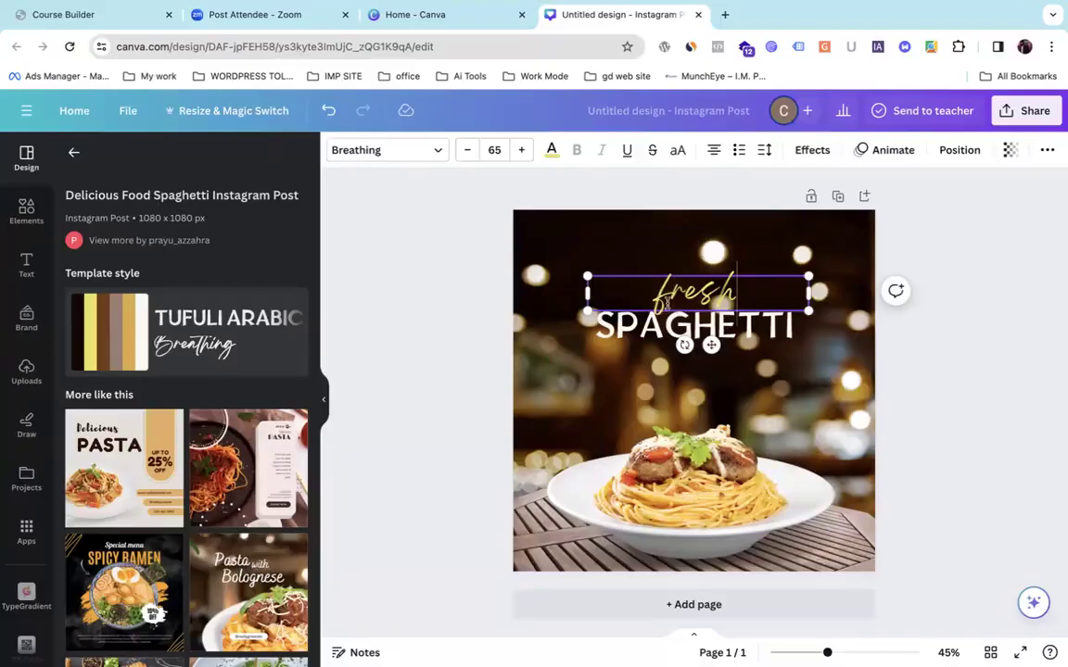
pyautogui.click(681, 329)
pyautogui.click(681, 329)
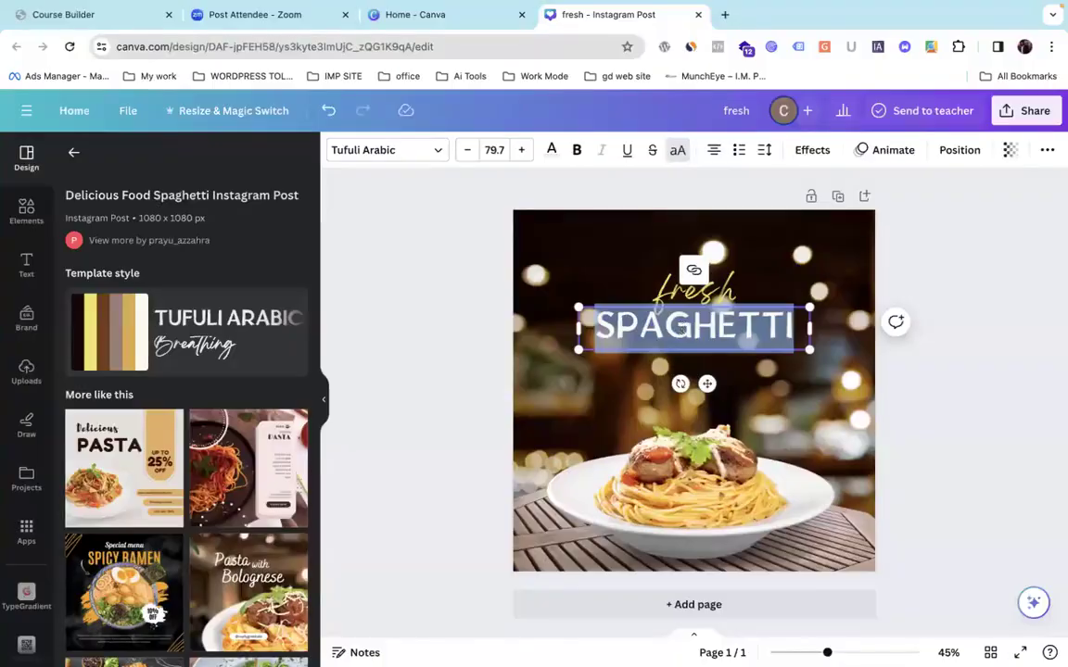
pyautogui.write('VEDG')
pyautogui.press('BackSpace')
pyautogui.press('BackSpace')
pyautogui.press('BackSpace')
pyautogui.write('G')
pyautogui.press('BackSpace')
pyautogui.write('ED')
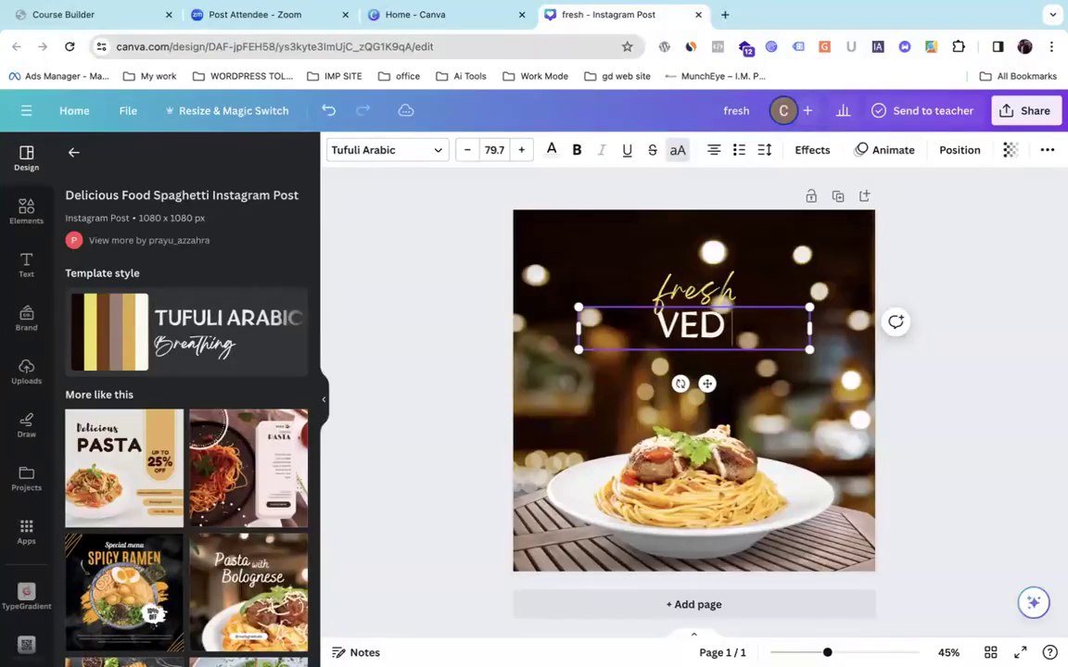
pyautogui.write(' FOOD')
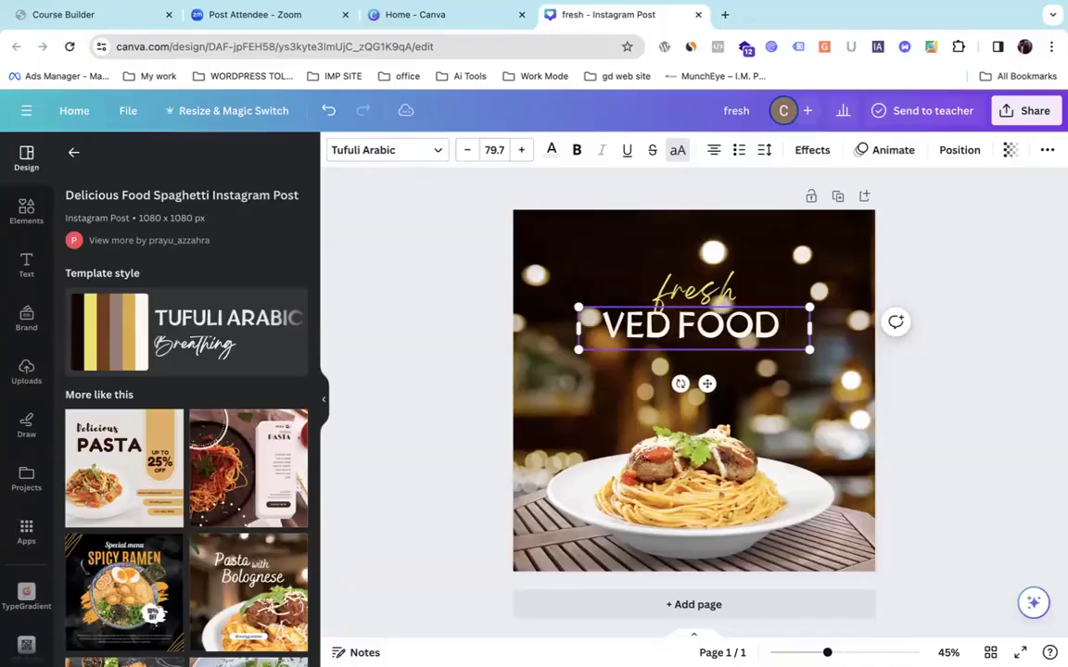
# Nudge the spaghetti plate image slightly upward on the page.
pyautogui.click(531, 166)
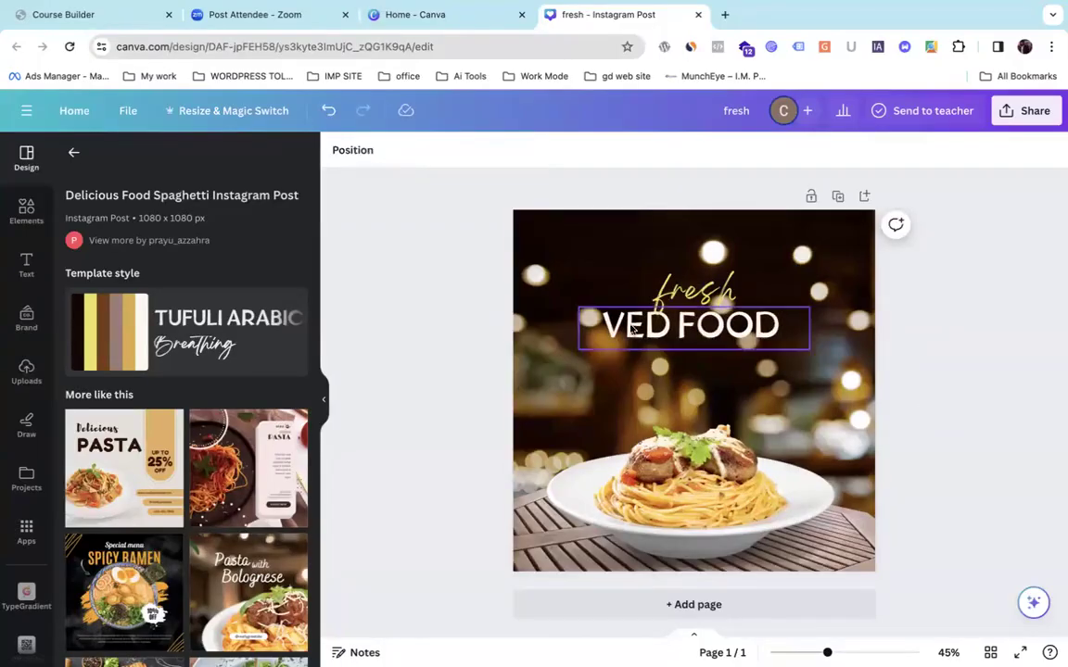
pyautogui.click(700, 529)
pyautogui.moveTo(700, 529); pyautogui.dragTo(713, 502)
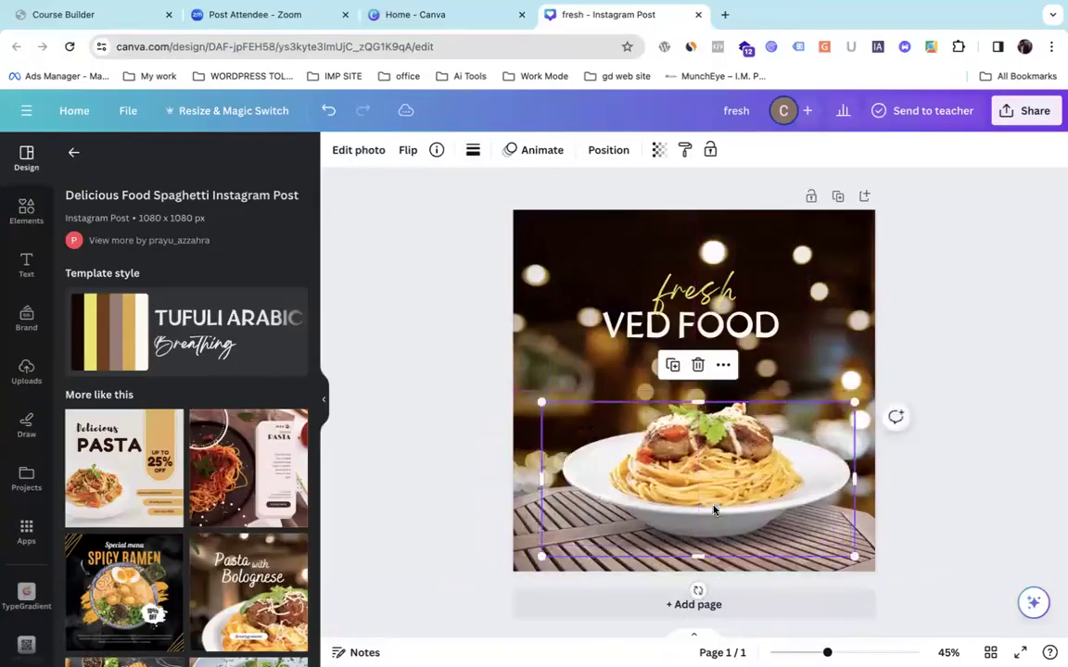
# Add a blank second page and search the Elements library for 'Food'.
pyautogui.click(777, 608)
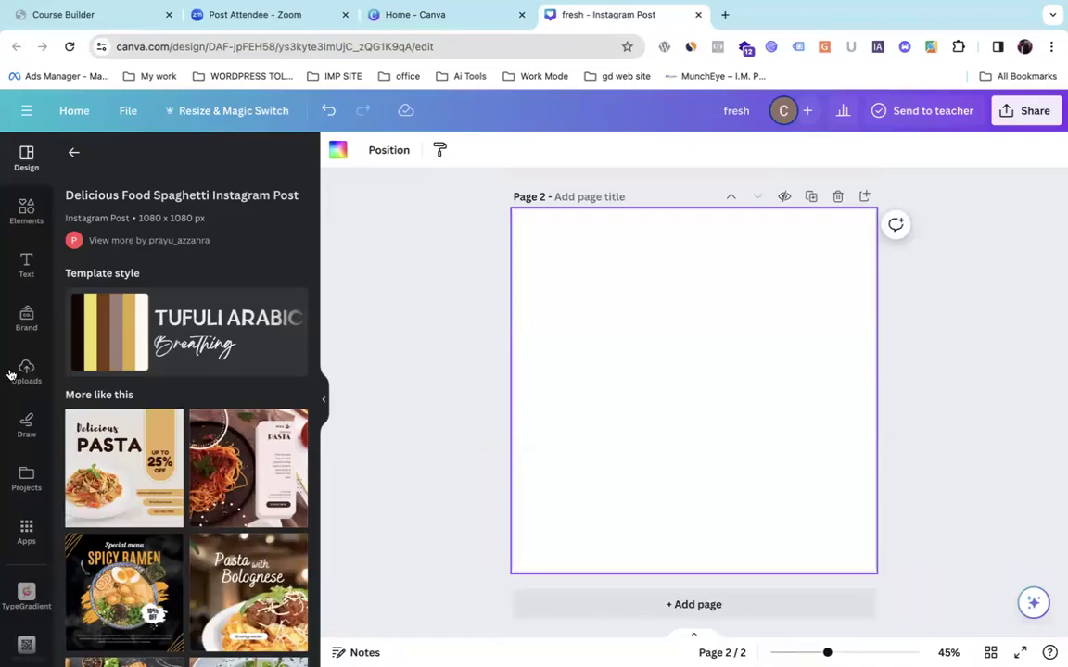
pyautogui.click(25, 211)
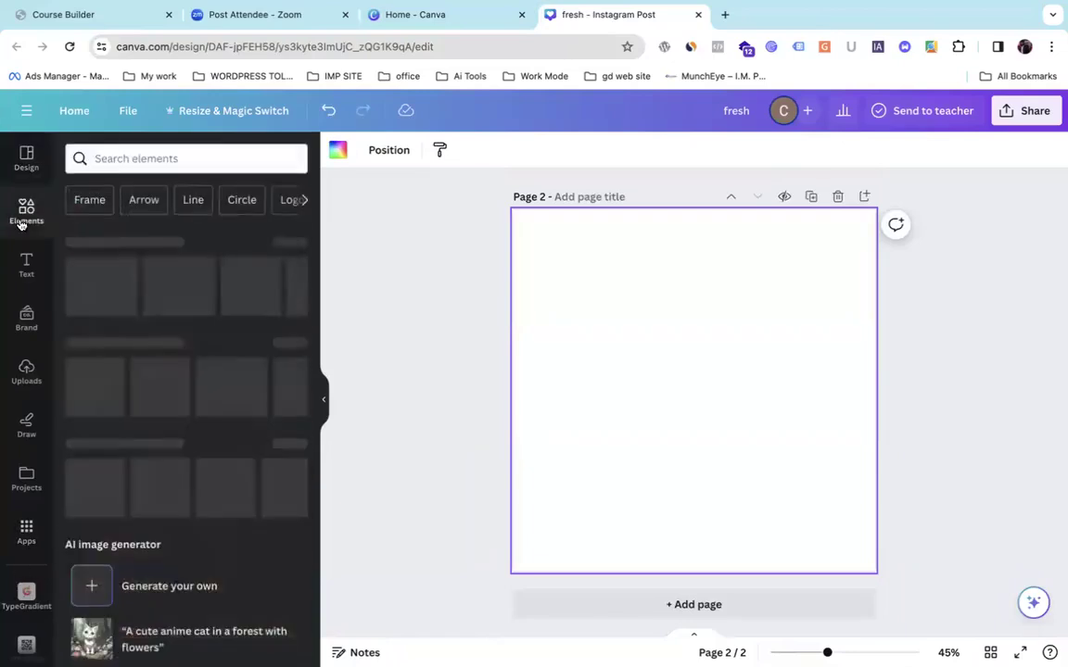
pyautogui.click(130, 163)
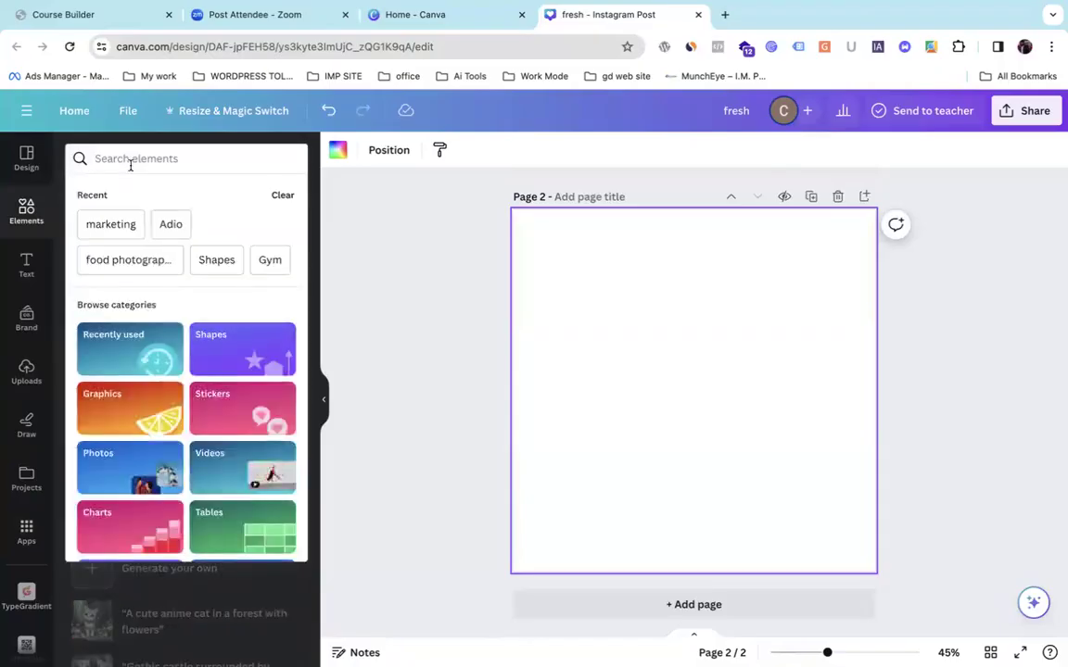
pyautogui.write('Food')
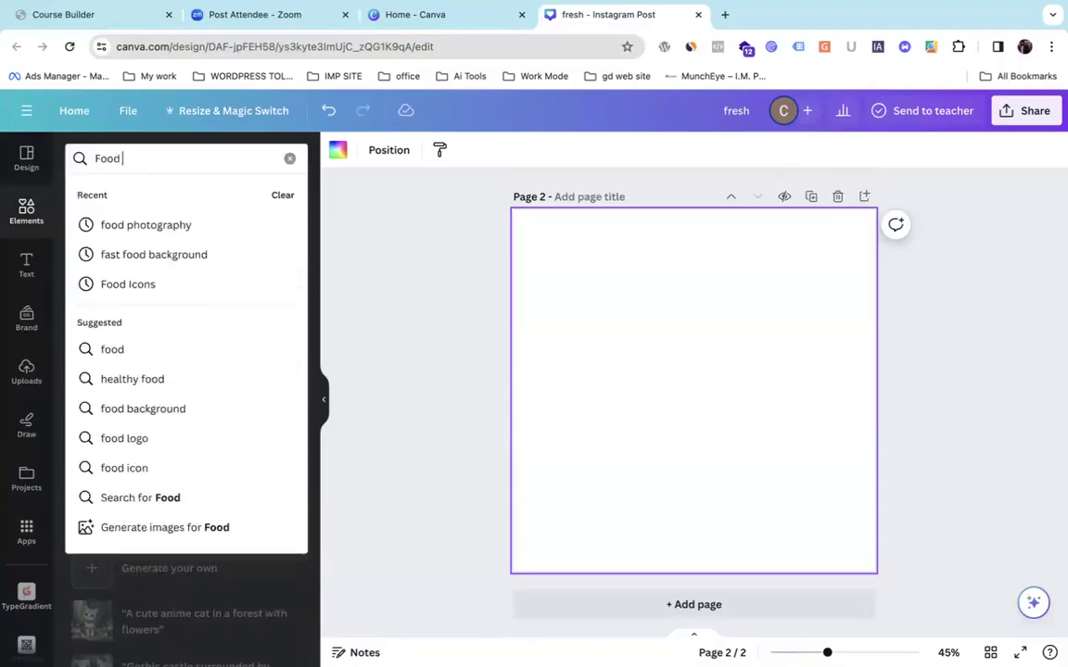
pyautogui.press('Return')
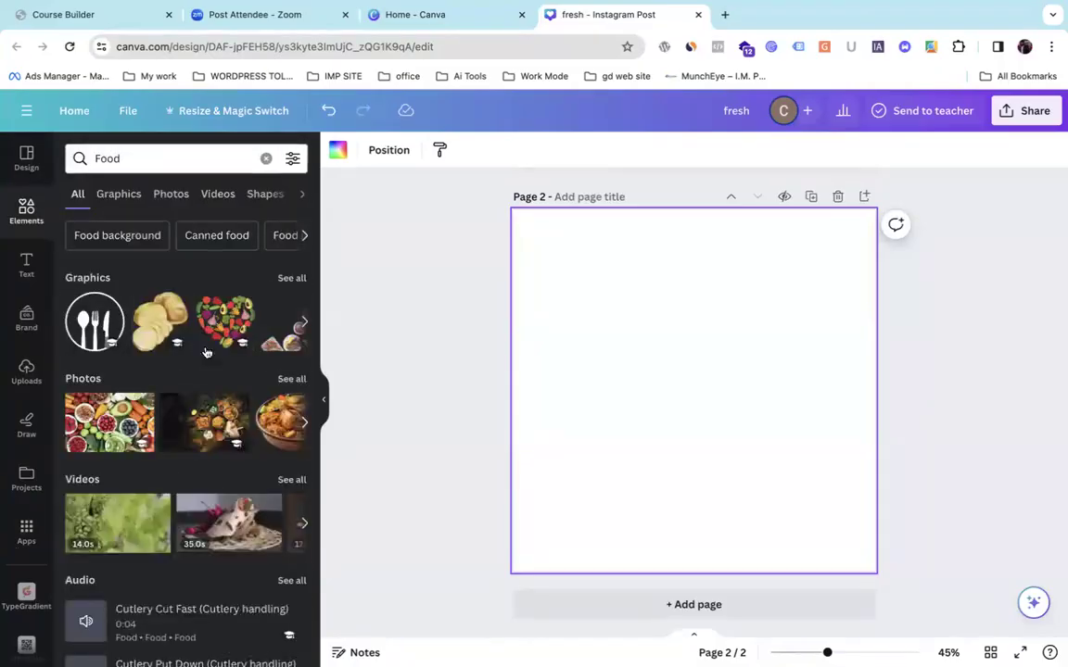
# Drag the biryani bowl photo from the Food photo results onto page 2.
pyautogui.click(169, 197)
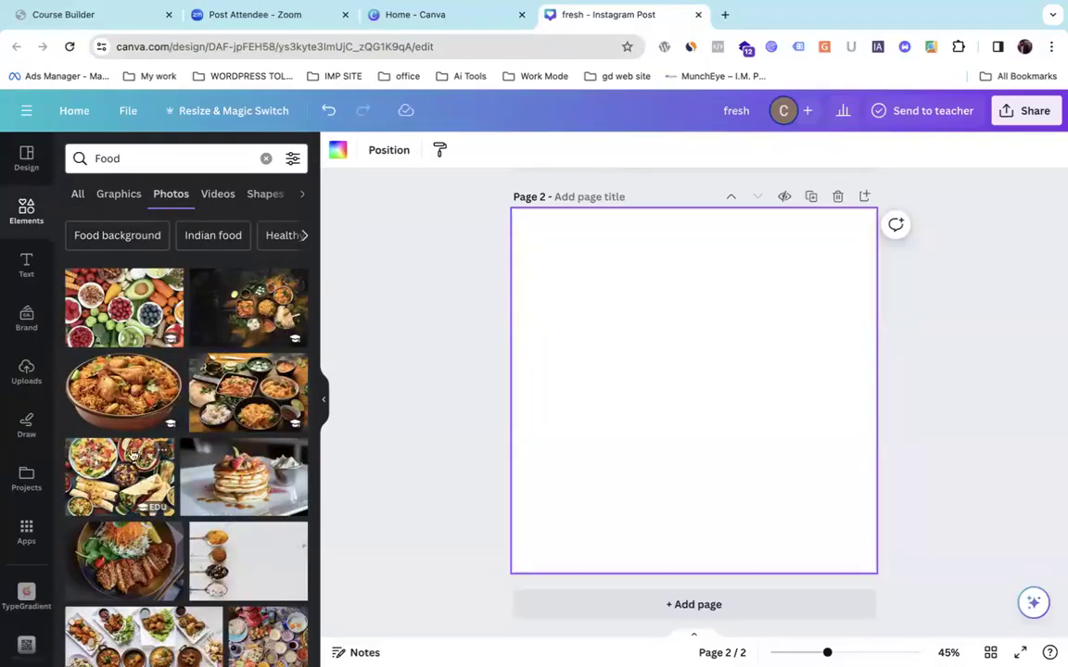
pyautogui.moveTo(134, 391); pyautogui.dragTo(593, 358)
pyautogui.moveTo(597, 359); pyautogui.dragTo(704, 380)
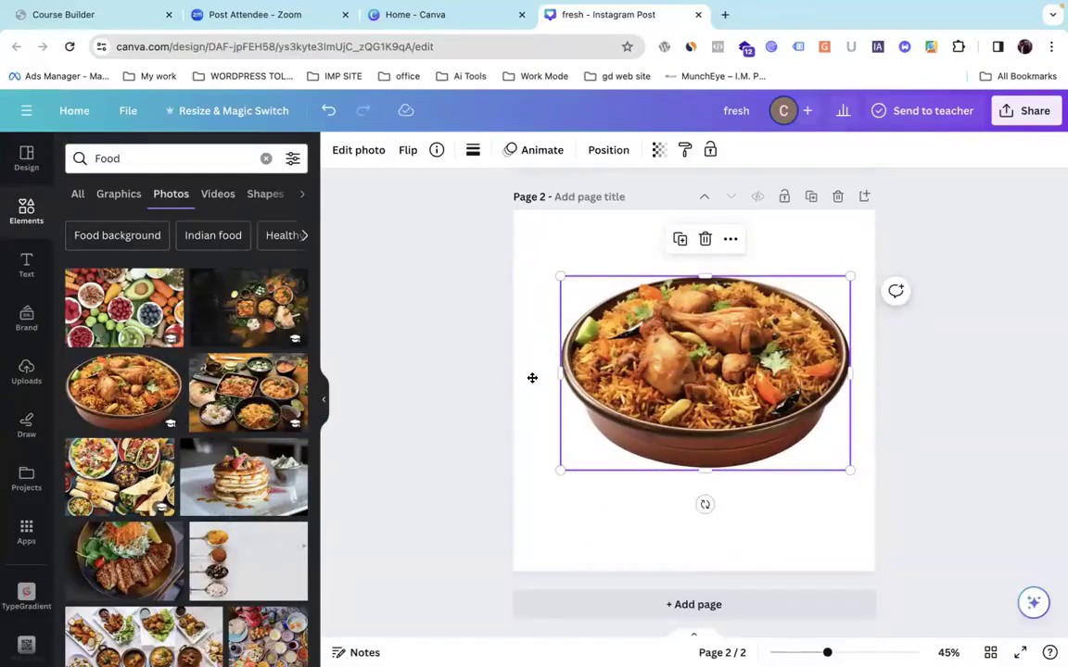
# Replace the biryani photo with the kebab plate photo, after trying and discarding a churros photo.
pyautogui.press('Delete')
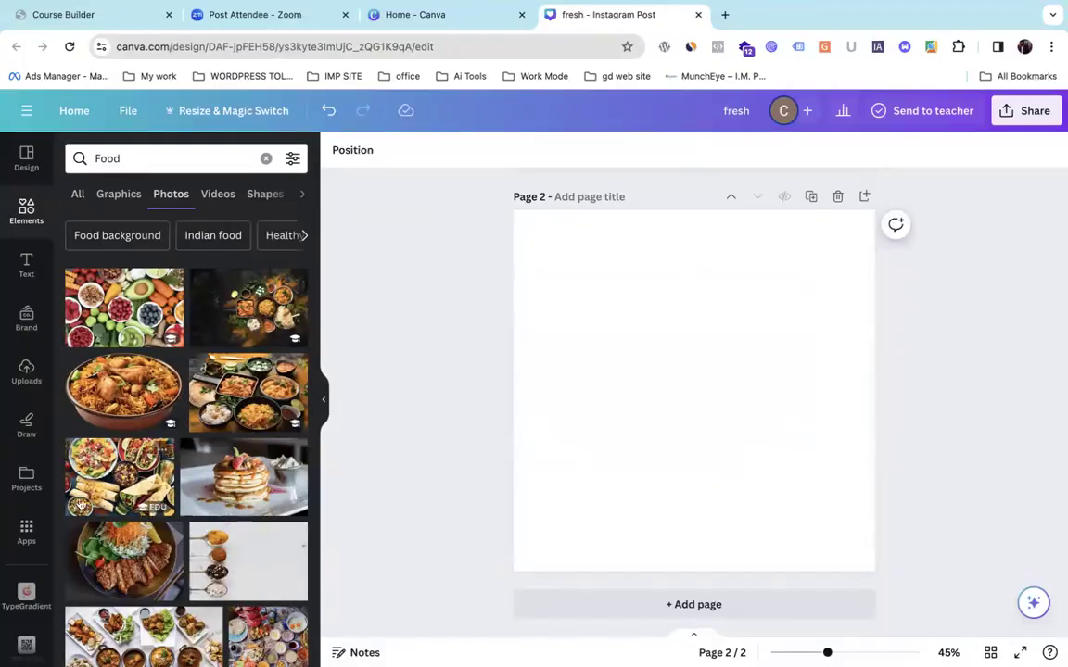
pyautogui.scroll(-10, 74, 473)
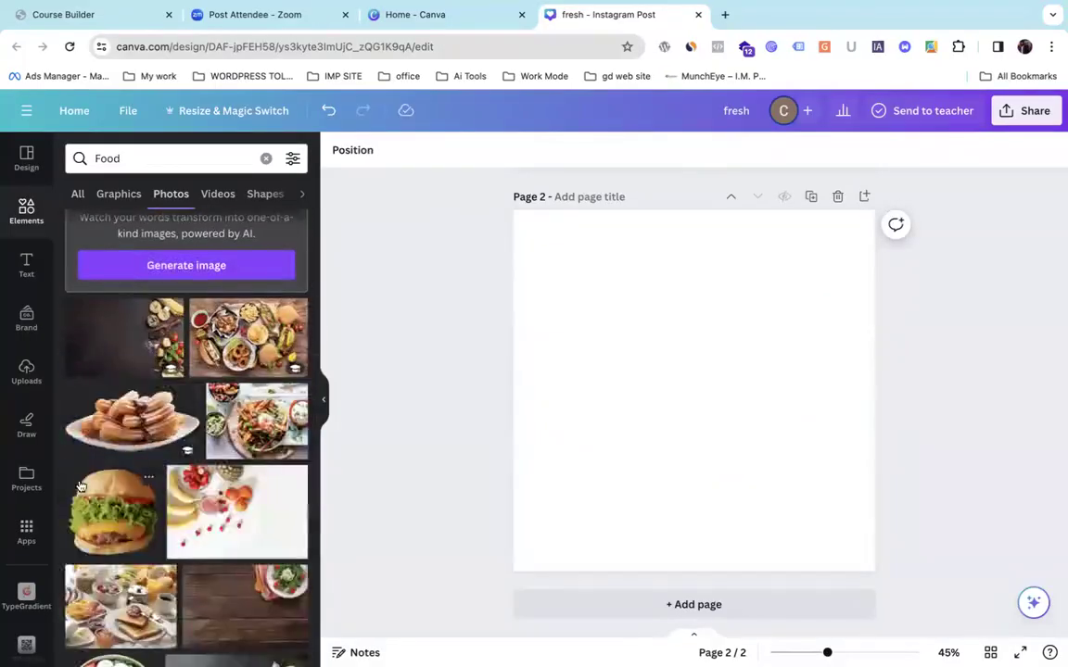
pyautogui.moveTo(79, 433); pyautogui.dragTo(617, 345)
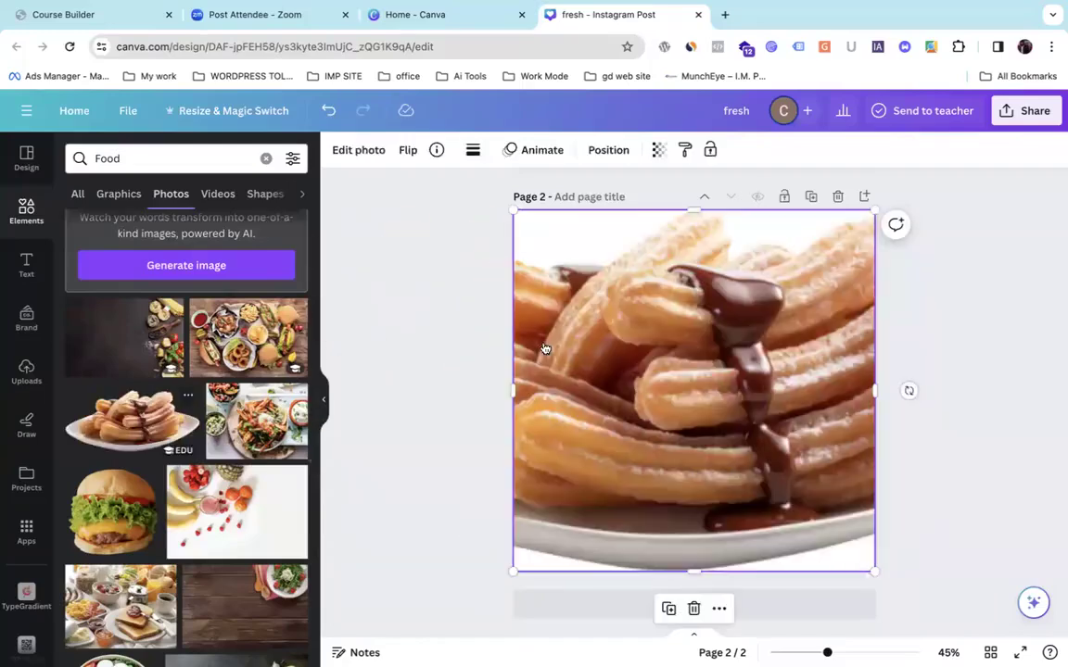
pyautogui.press('Delete')
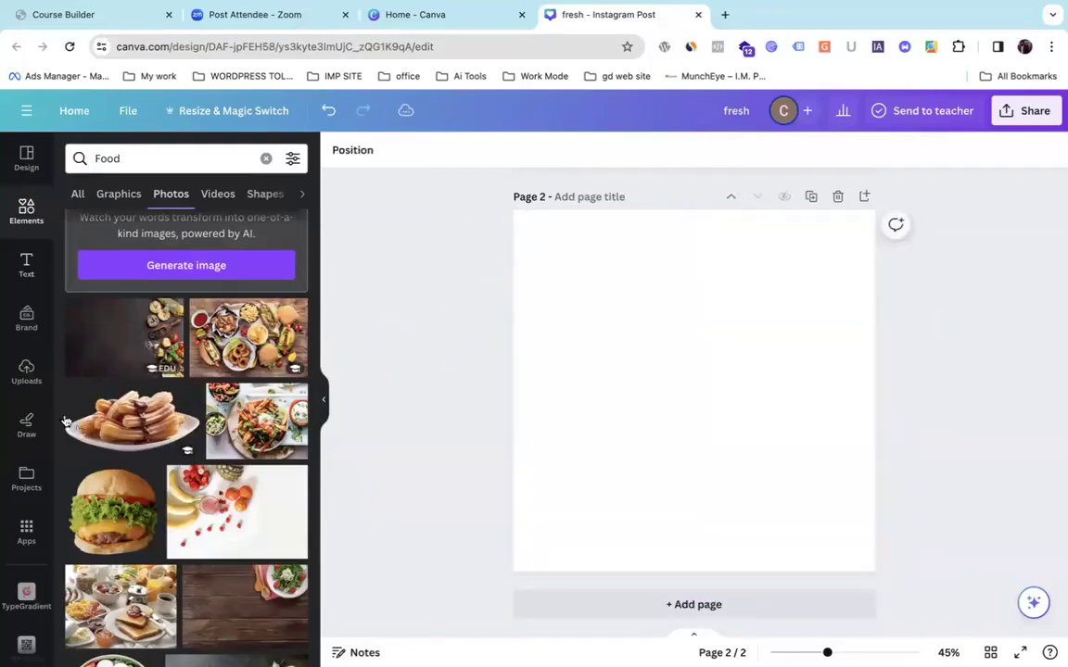
pyautogui.scroll(-8, 158, 491)
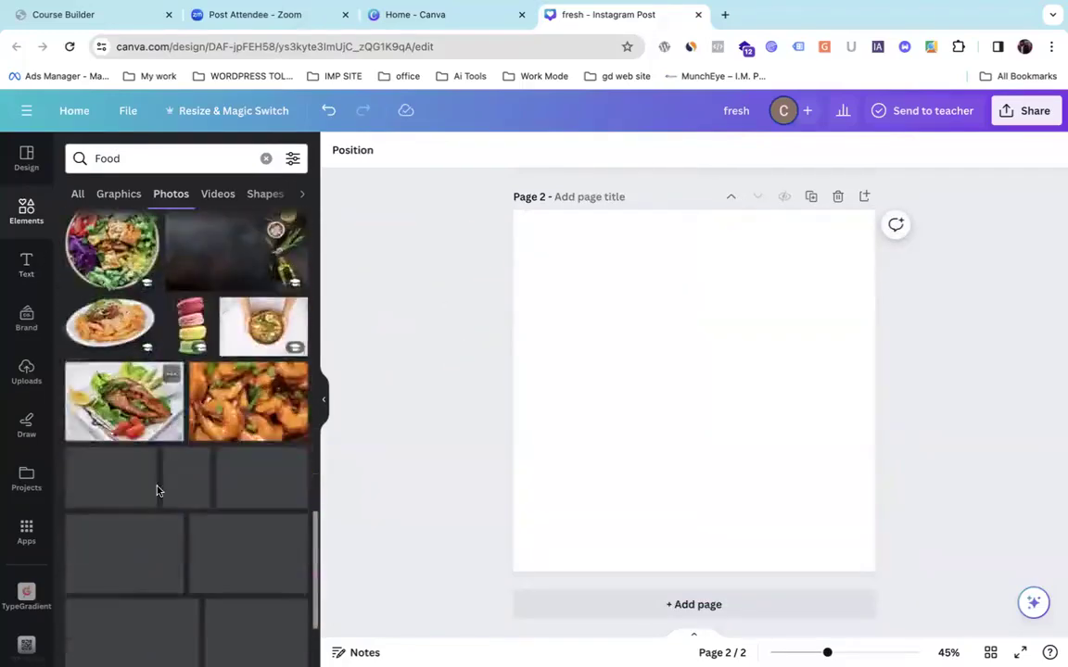
pyautogui.scroll(-5, 157, 491)
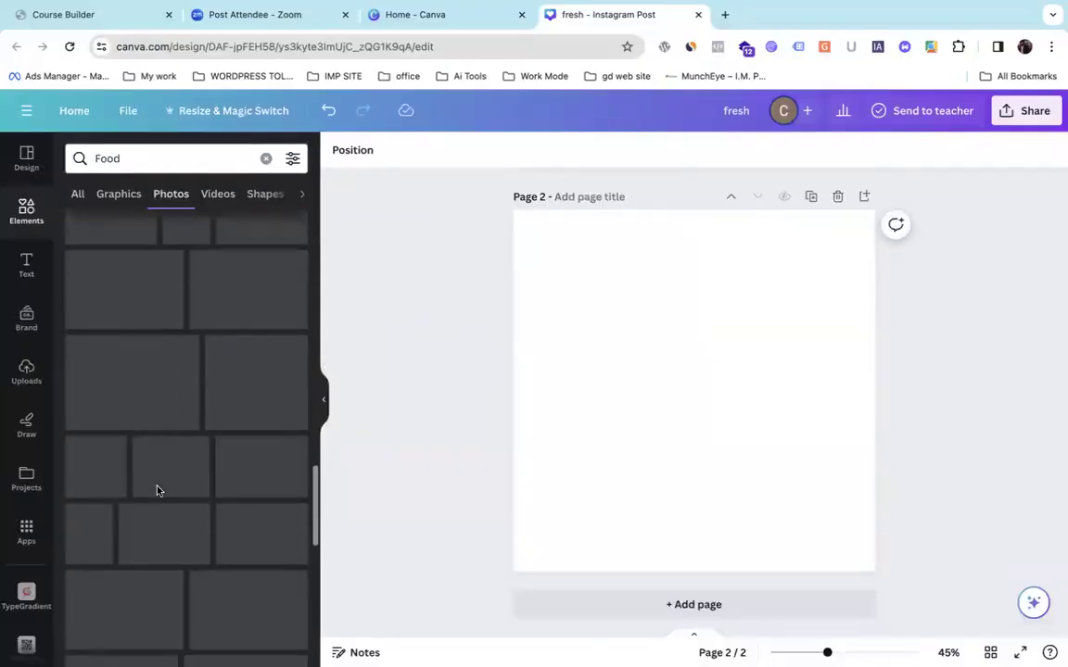
pyautogui.scroll(-3, 157, 491)
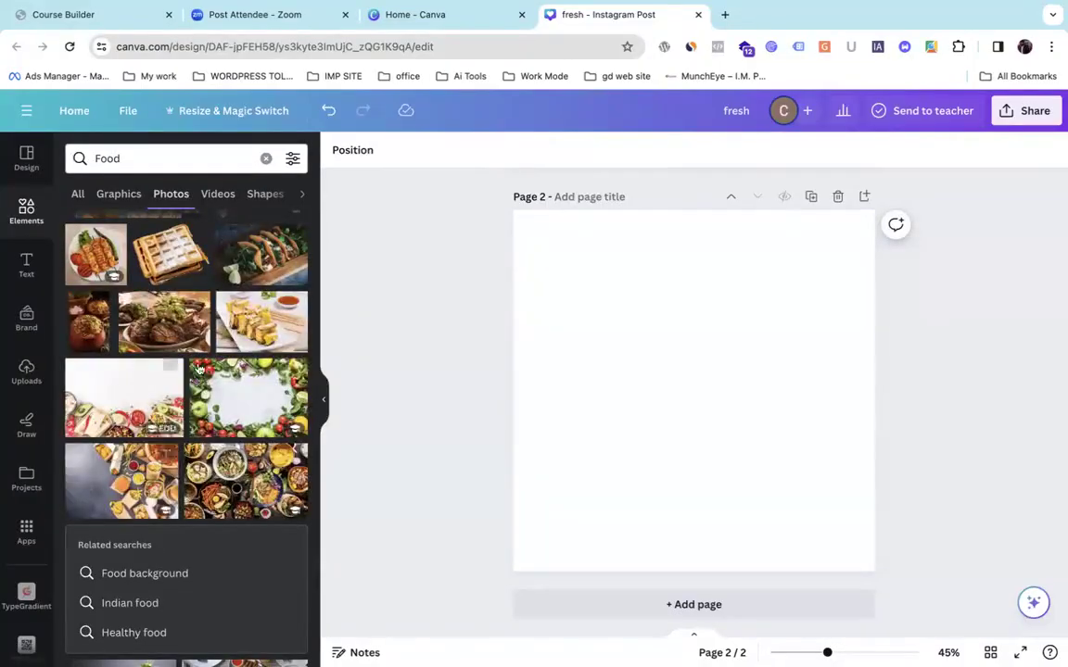
pyautogui.moveTo(102, 243); pyautogui.dragTo(564, 297)
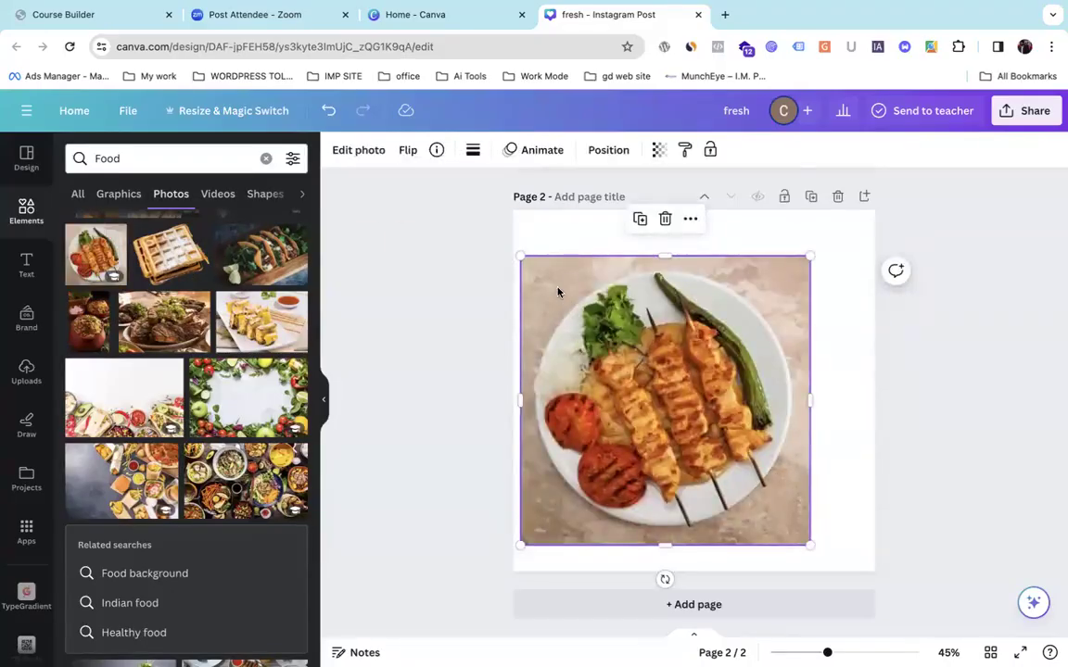
# Drag the kebab plate photo up from page 2 onto page 1 and fine-tune its position.
pyautogui.scroll(3, 557, 292)
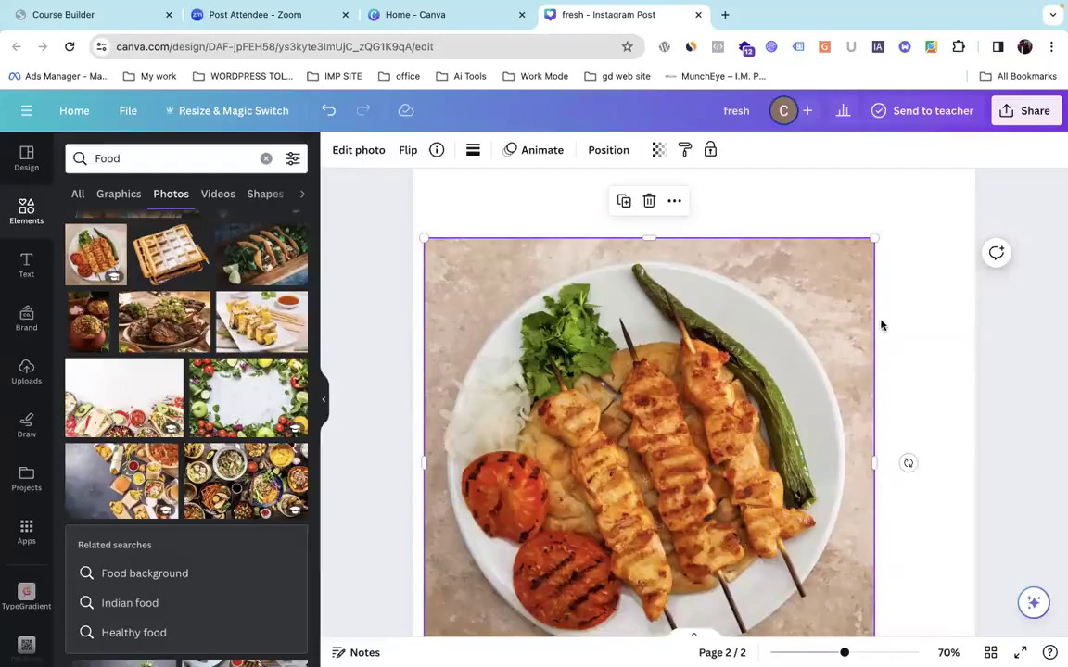
pyautogui.scroll(-2, 798, 368)
pyautogui.scroll(-5, 795, 381)
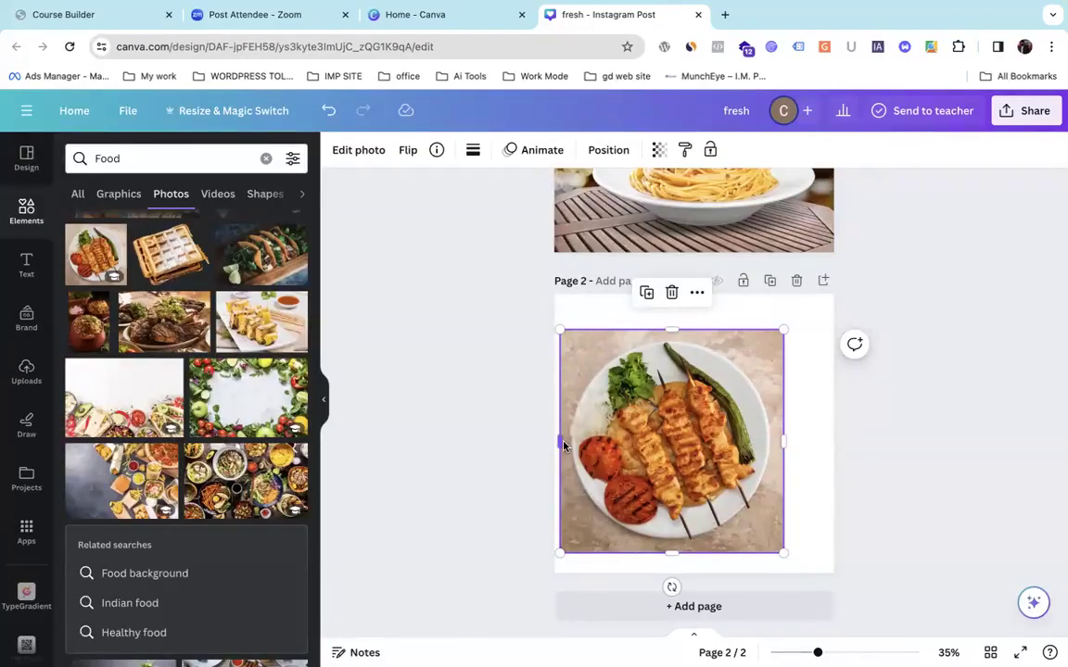
pyautogui.moveTo(651, 456); pyautogui.dragTo(658, 151)
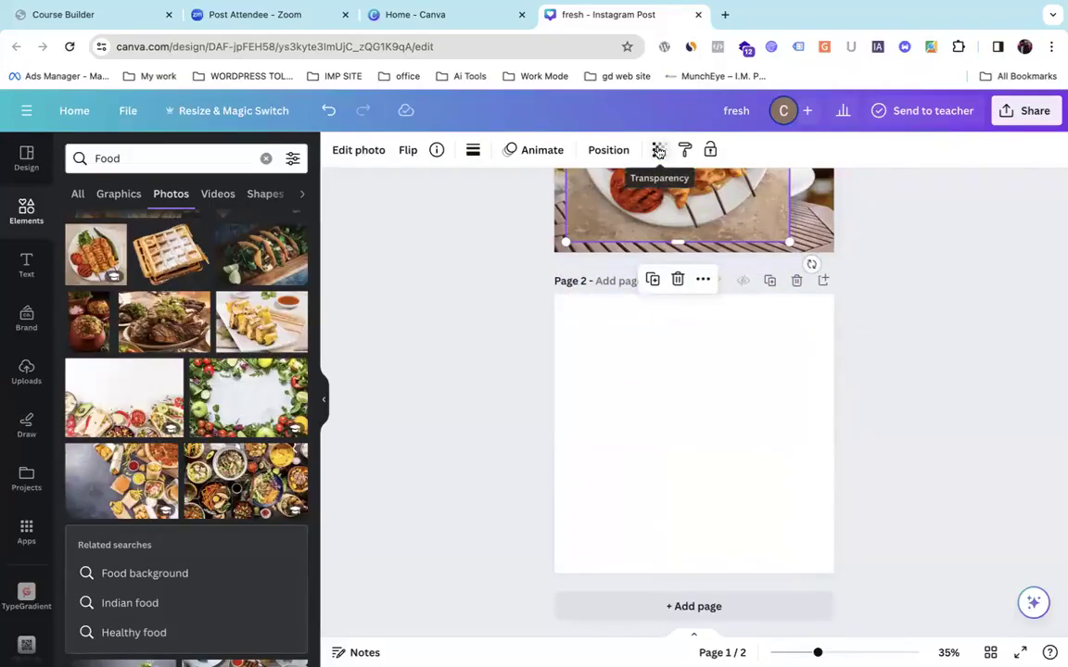
pyautogui.scroll(3, 675, 280)
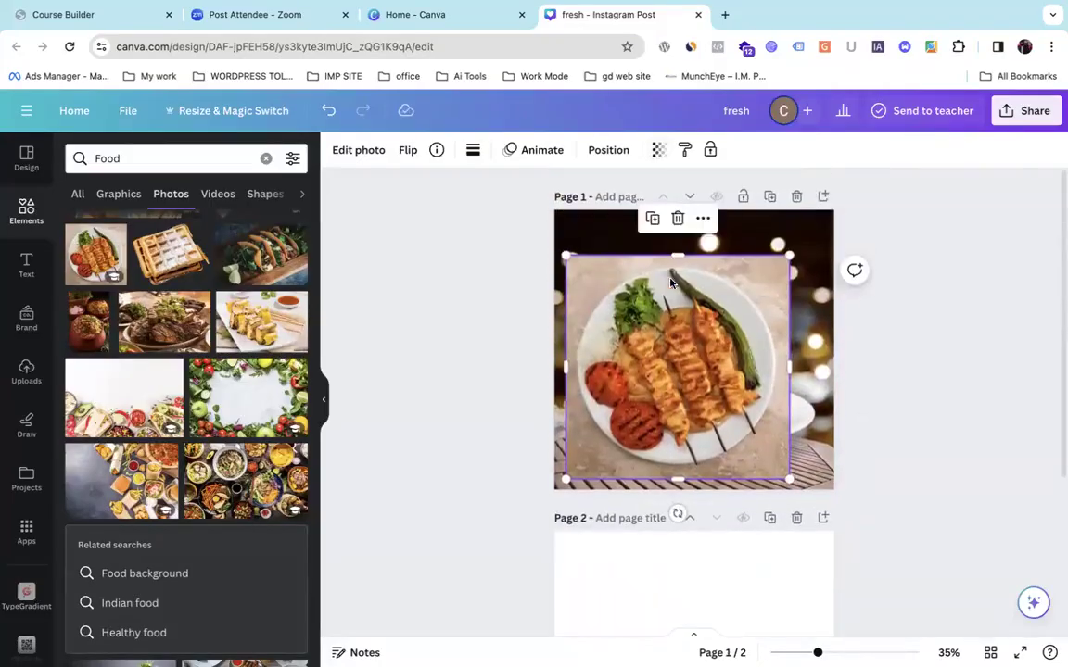
pyautogui.moveTo(671, 282); pyautogui.dragTo(688, 390)
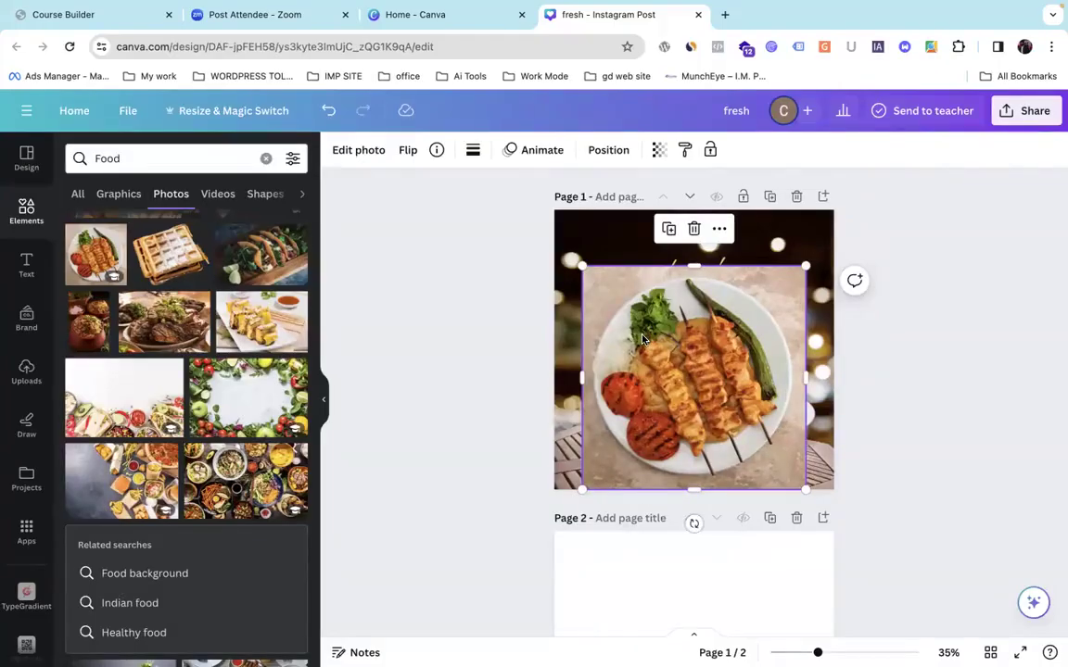
pyautogui.moveTo(655, 355)
pyautogui.mouseDown()
pyautogui.moveTo(631, 355)
pyautogui.moveTo(652, 350)
pyautogui.mouseUp()
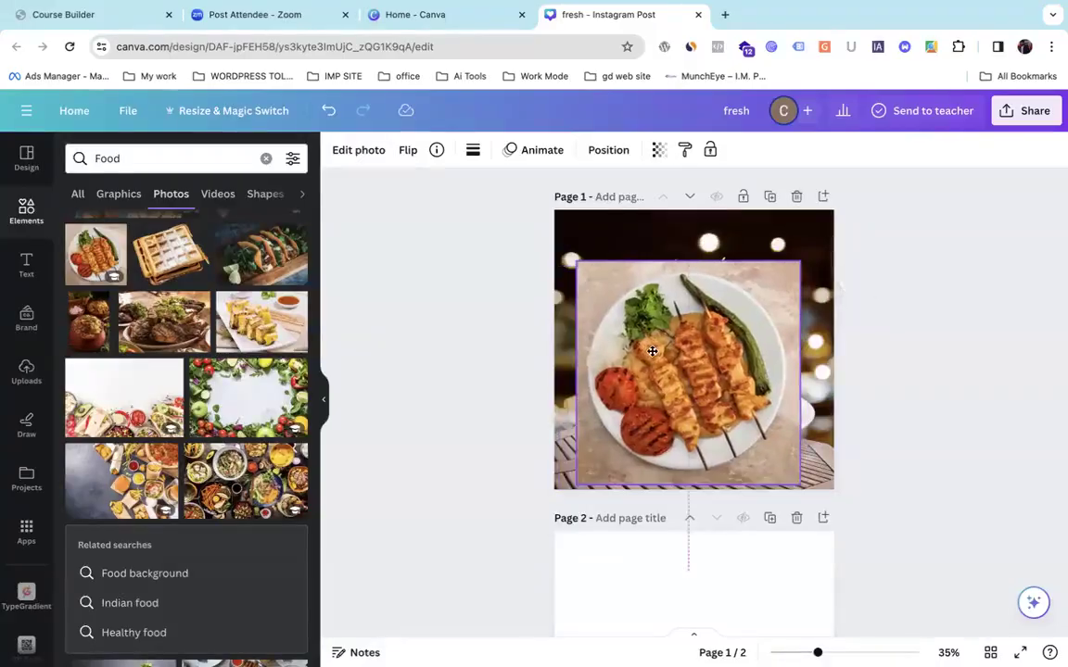
# Remove the kebab plate photo's background with BG Remover.
pyautogui.click(367, 157)
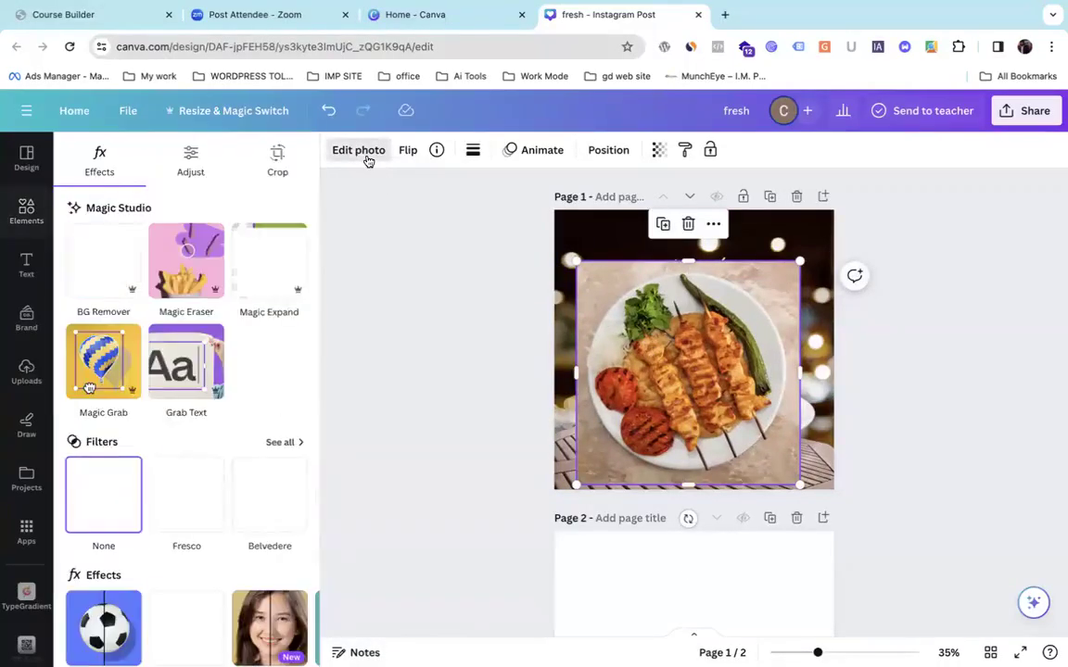
pyautogui.click(108, 253)
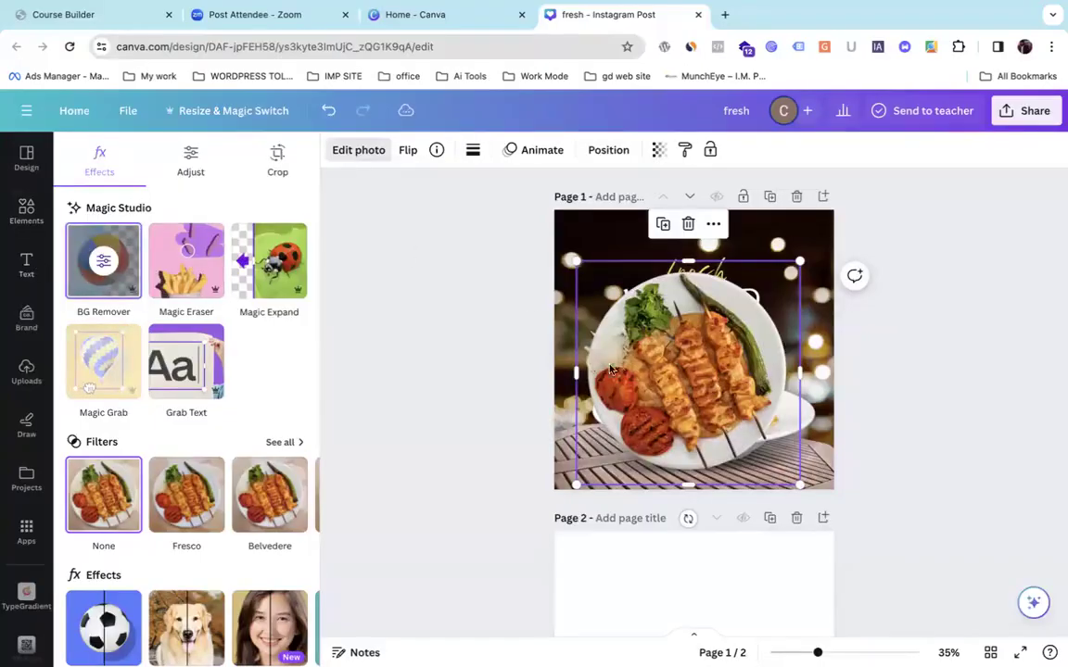
pyautogui.moveTo(651, 399)
pyautogui.mouseDown()
pyautogui.moveTo(641, 408)
pyautogui.moveTo(662, 381)
pyautogui.moveTo(647, 419)
pyautogui.moveTo(693, 443)
pyautogui.moveTo(665, 403)
pyautogui.mouseUp()
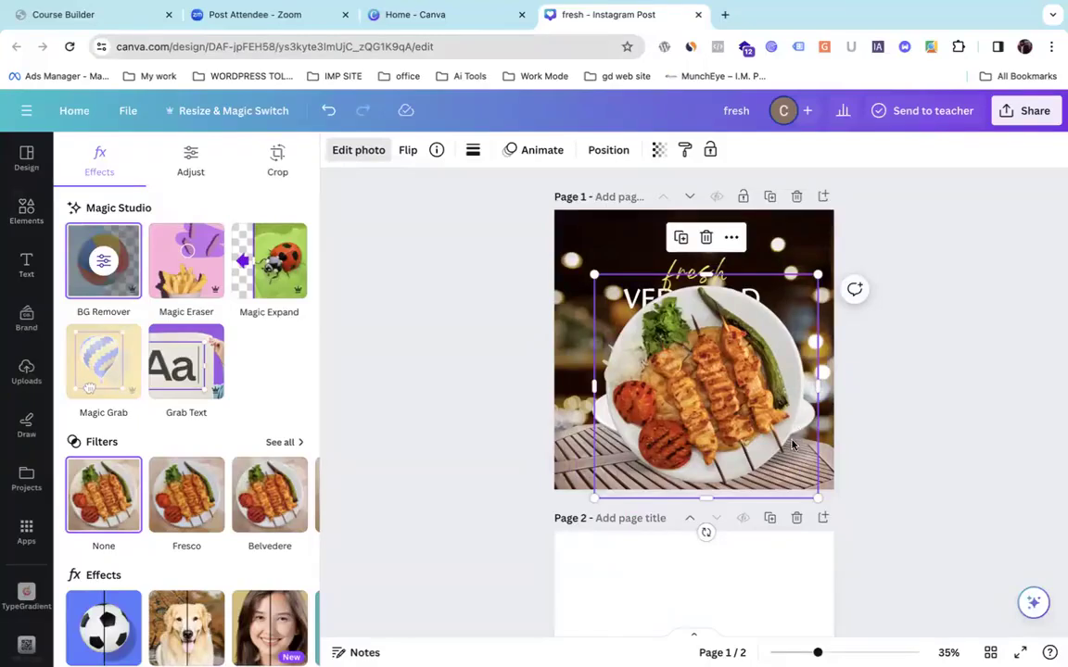
# Move the cut-out kebab plate onto page 2 and close the photo editing panel.
pyautogui.moveTo(719, 482); pyautogui.dragTo(693, 655)
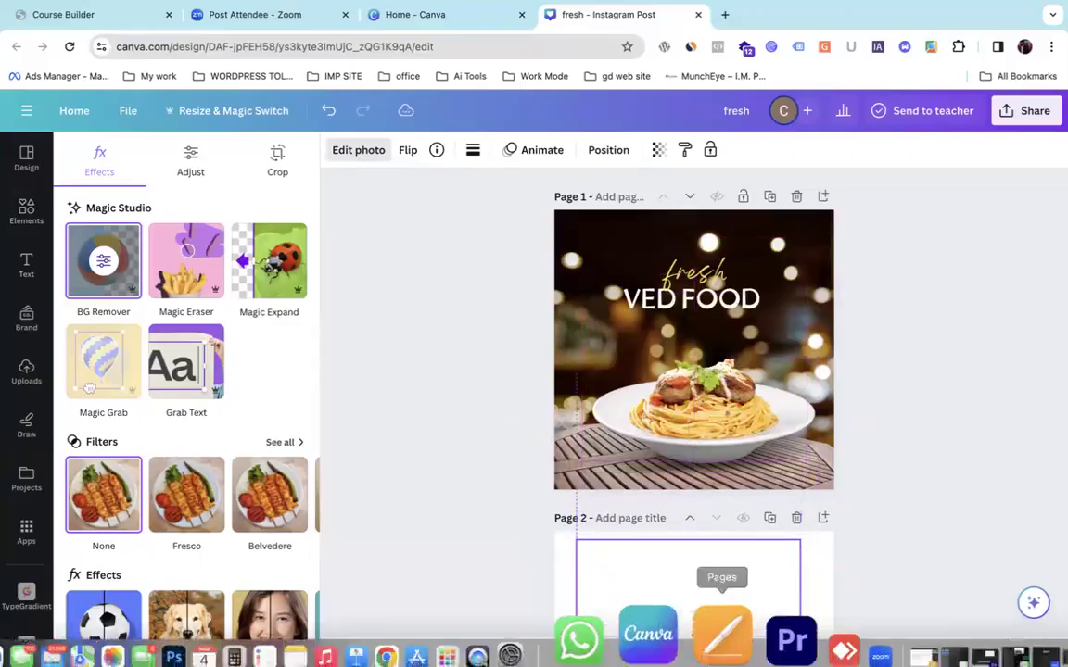
pyautogui.scroll(-2, 674, 454)
pyautogui.scroll(-2, 674, 454)
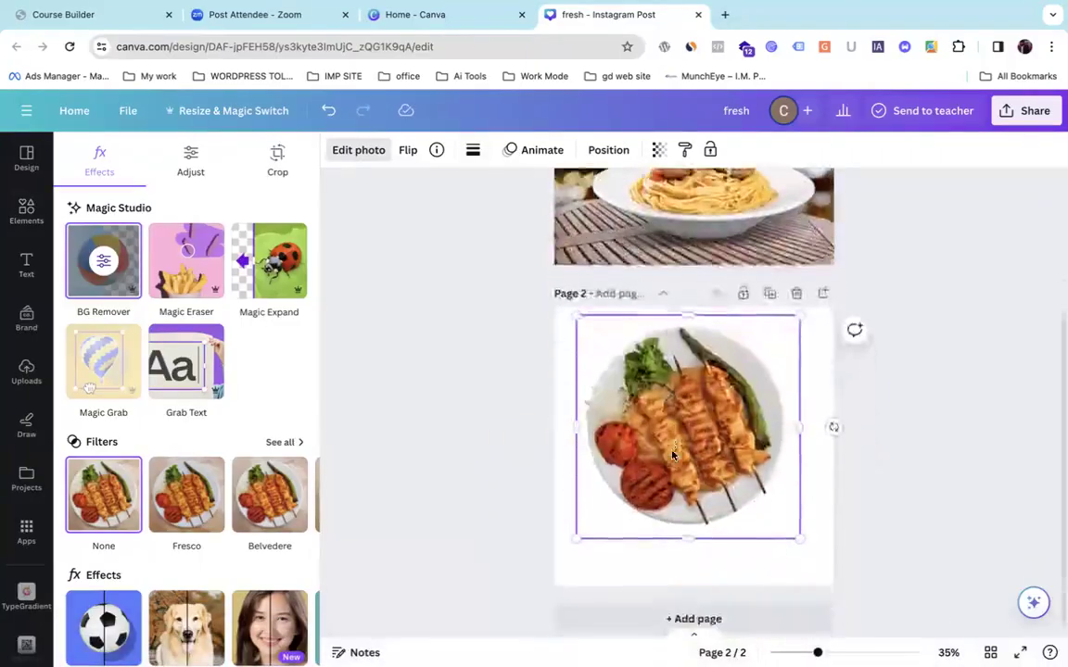
pyautogui.scroll(1, 673, 453)
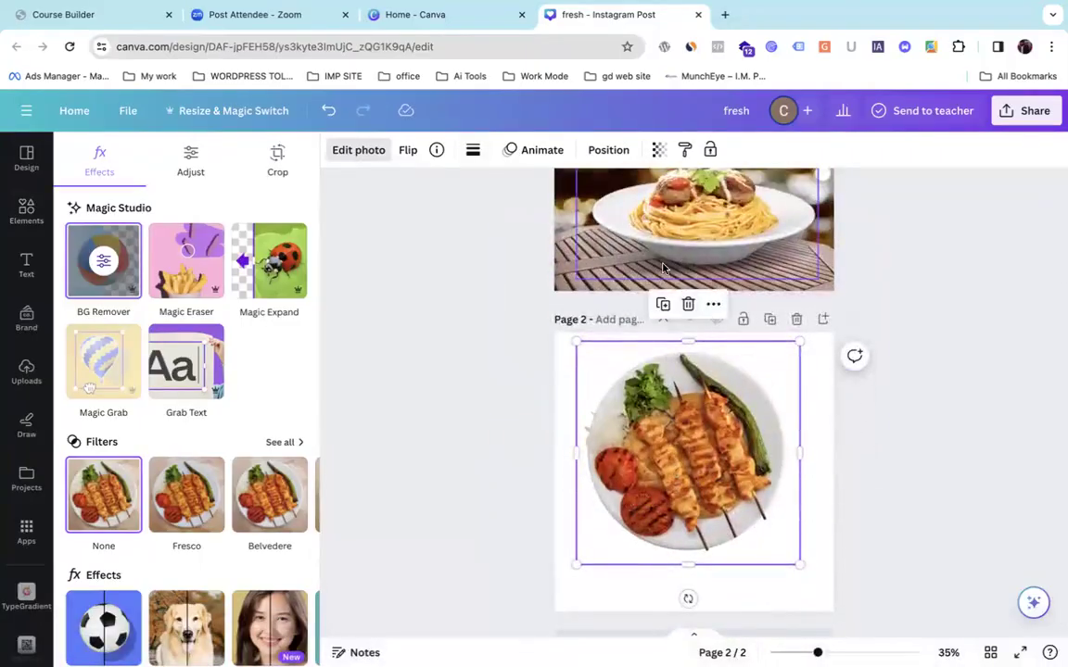
pyautogui.moveTo(636, 463); pyautogui.dragTo(611, 483)
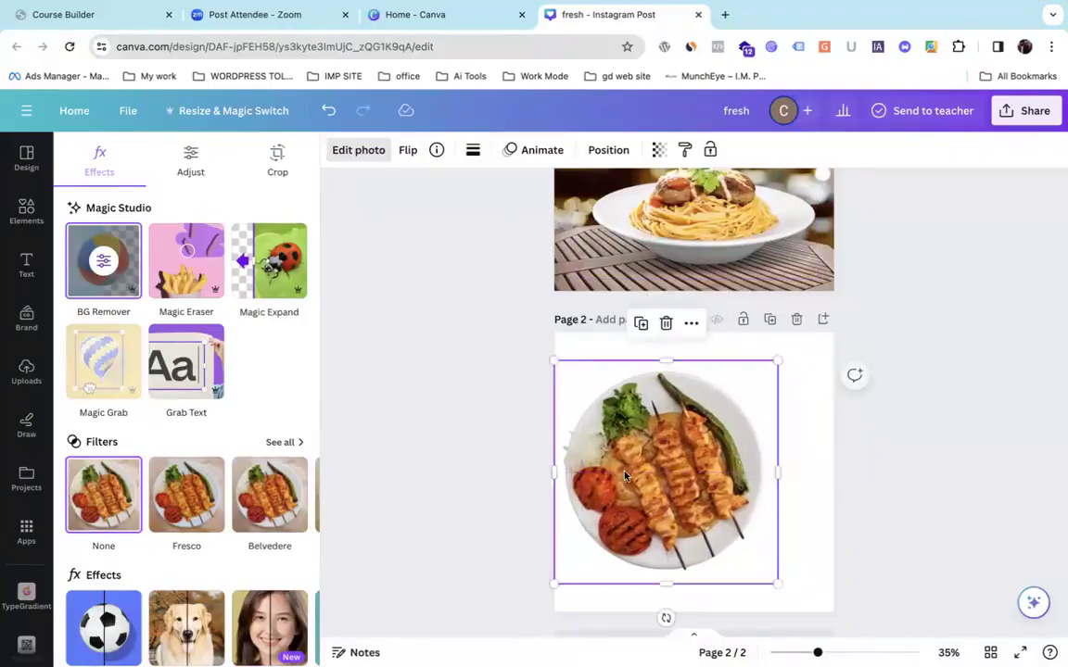
pyautogui.click(700, 239)
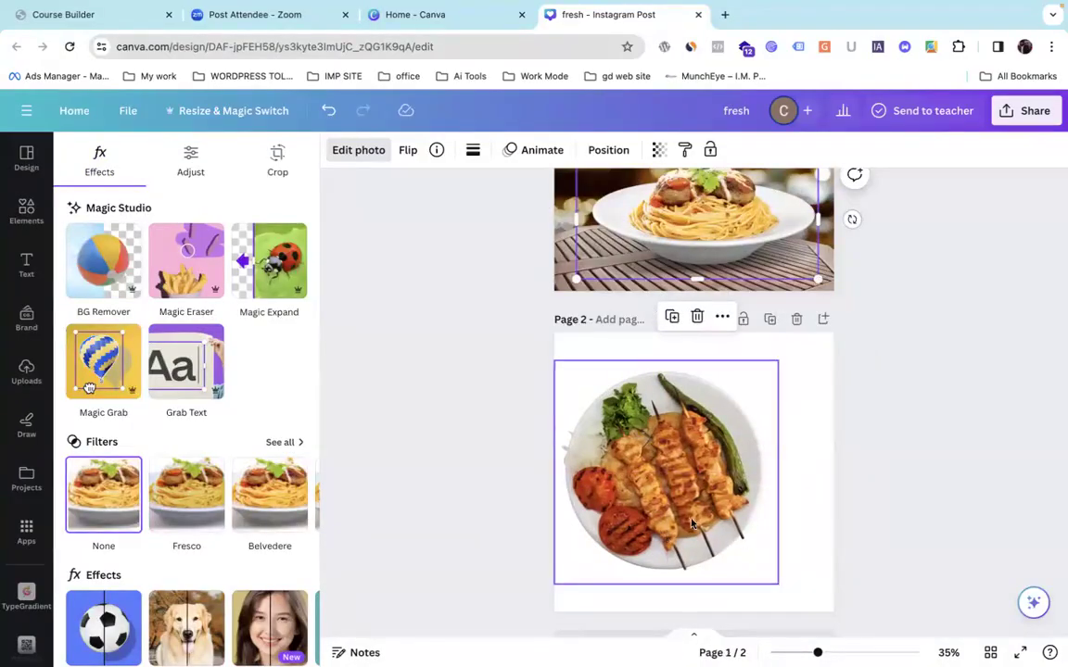
pyautogui.click(421, 529)
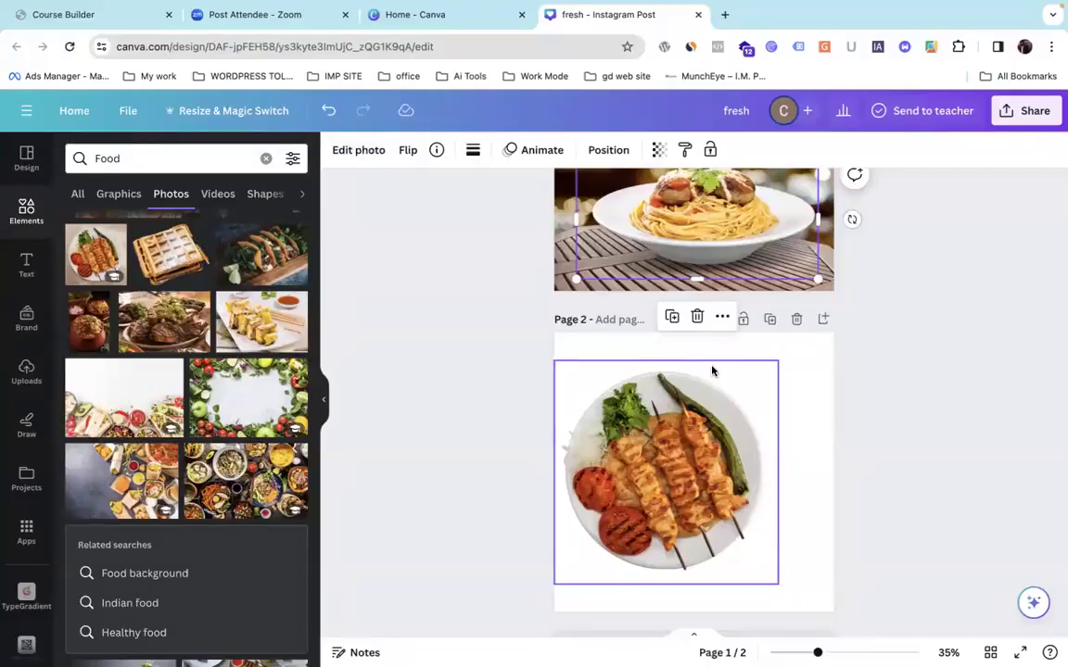
# Centre the kebab plate cutout on page 2 and rotate it to about -38°.
pyautogui.moveTo(765, 396); pyautogui.dragTo(720, 402)
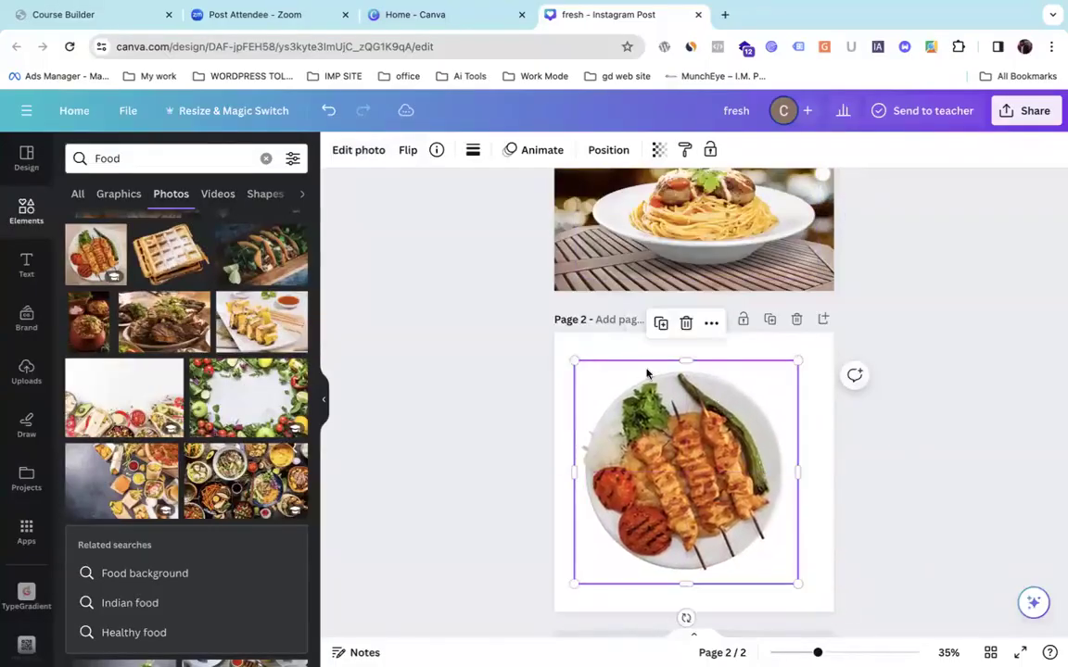
pyautogui.click(613, 353)
pyautogui.click(681, 422)
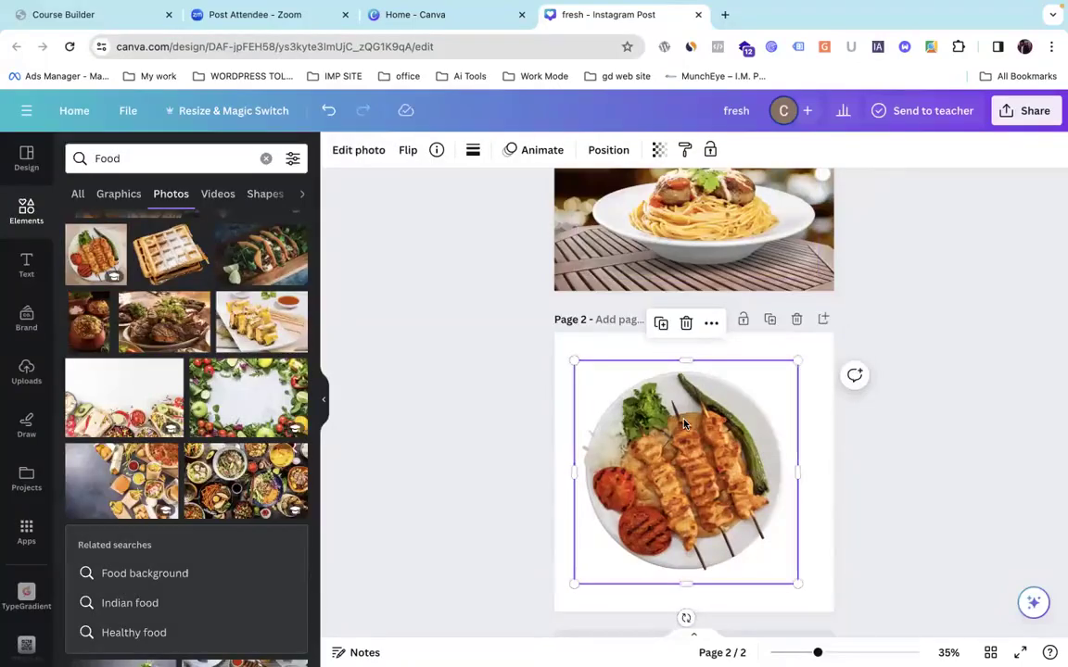
pyautogui.moveTo(685, 618); pyautogui.dragTo(765, 580)
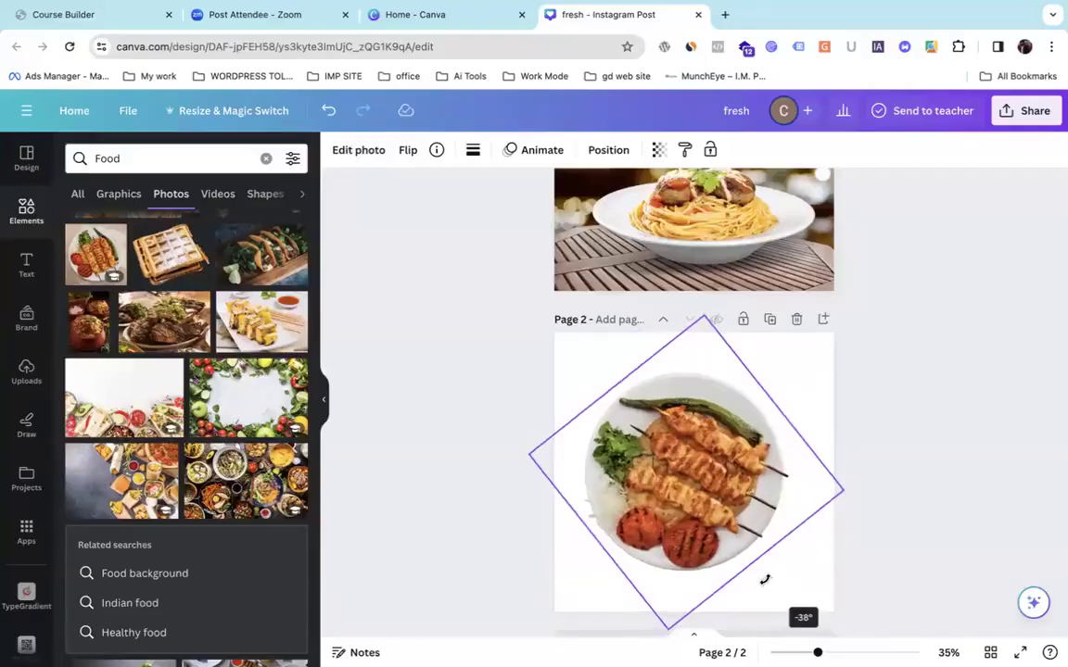
pyautogui.click(562, 382)
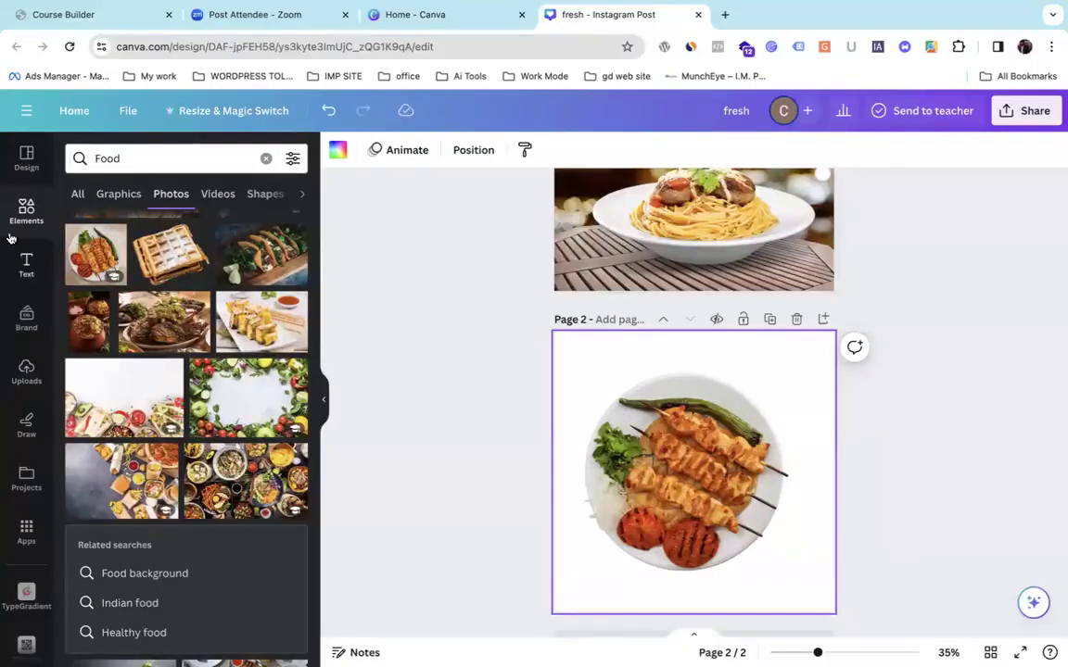
# Show All Food results and try the cutlery and heart-shaped food graphics on page 2.
pyautogui.scroll(-10, 149, 282)
pyautogui.scroll(15, 132, 296)
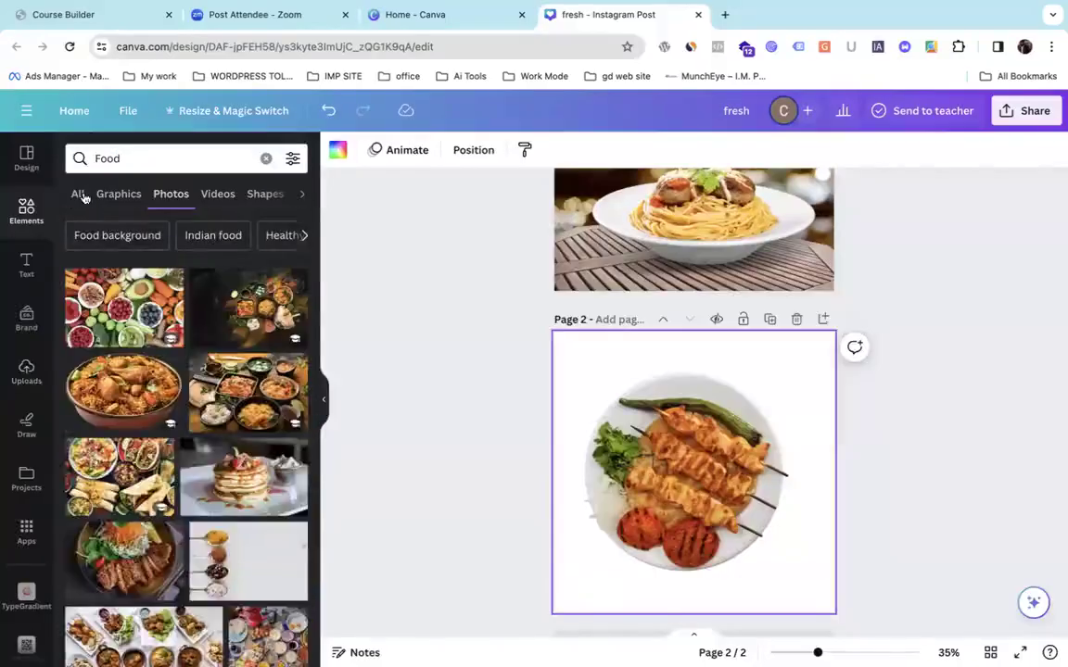
pyautogui.click(79, 195)
pyautogui.moveTo(102, 322); pyautogui.dragTo(148, 311)
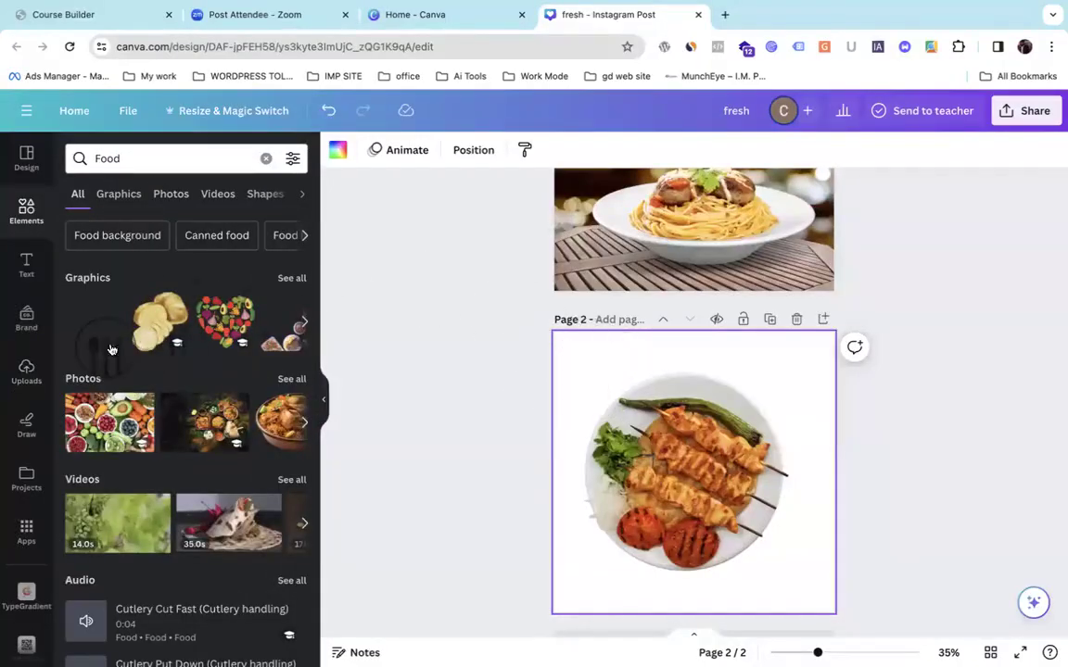
pyautogui.moveTo(223, 327); pyautogui.dragTo(171, 443)
# Search 'food elements' and drag the food-doodle pattern onto page 2.
pyautogui.scroll(-3, 169, 445)
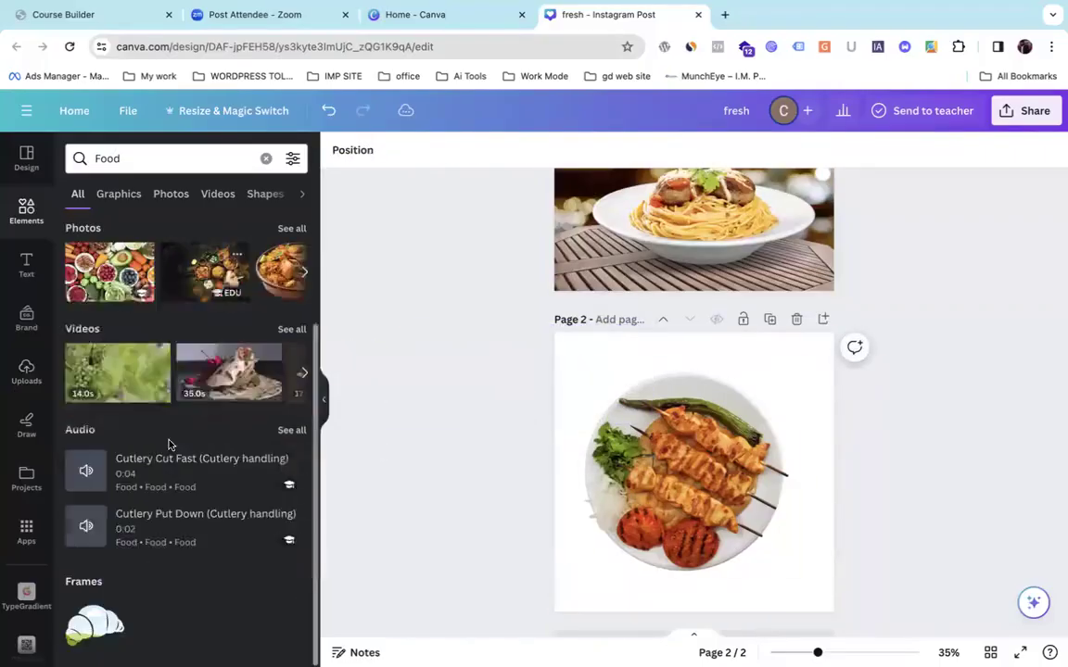
pyautogui.scroll(3, 170, 445)
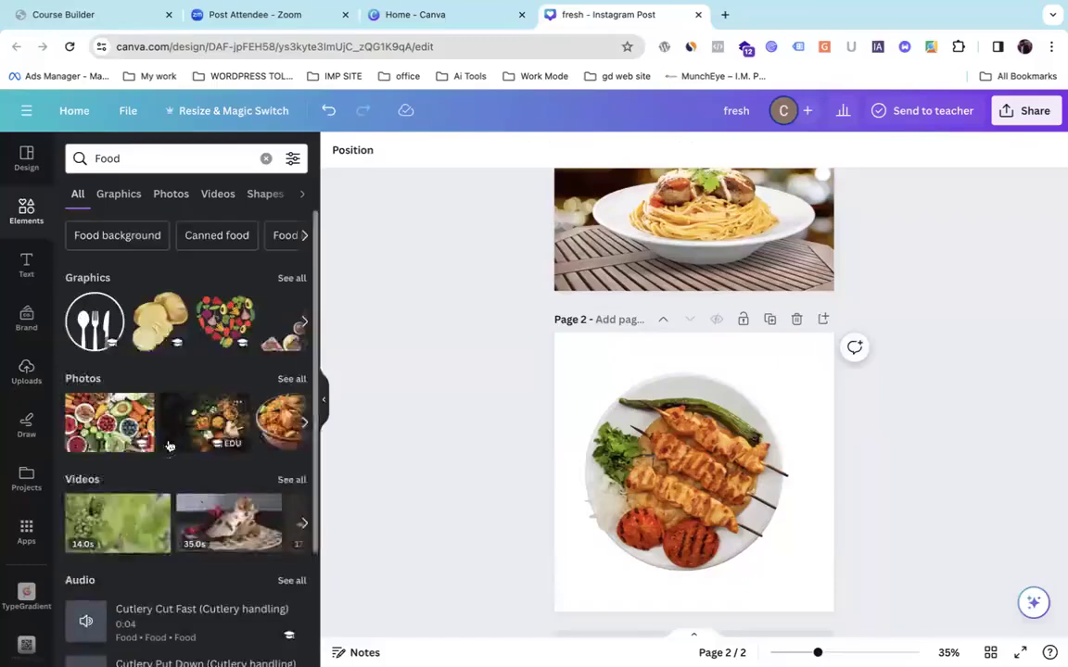
pyautogui.click(141, 158)
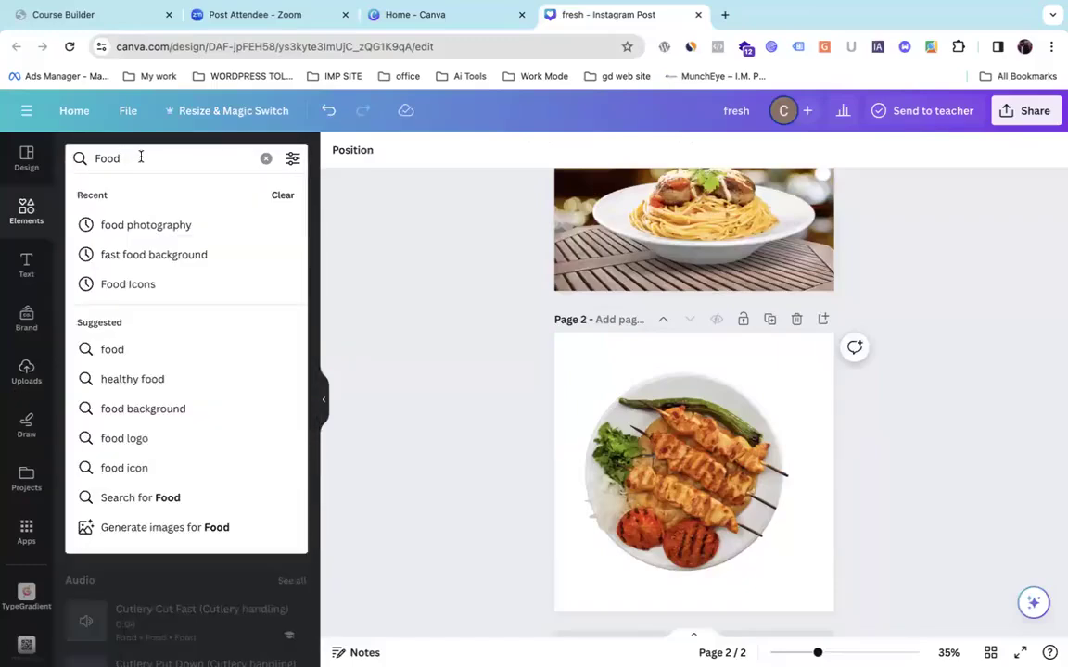
pyautogui.write('Ele')
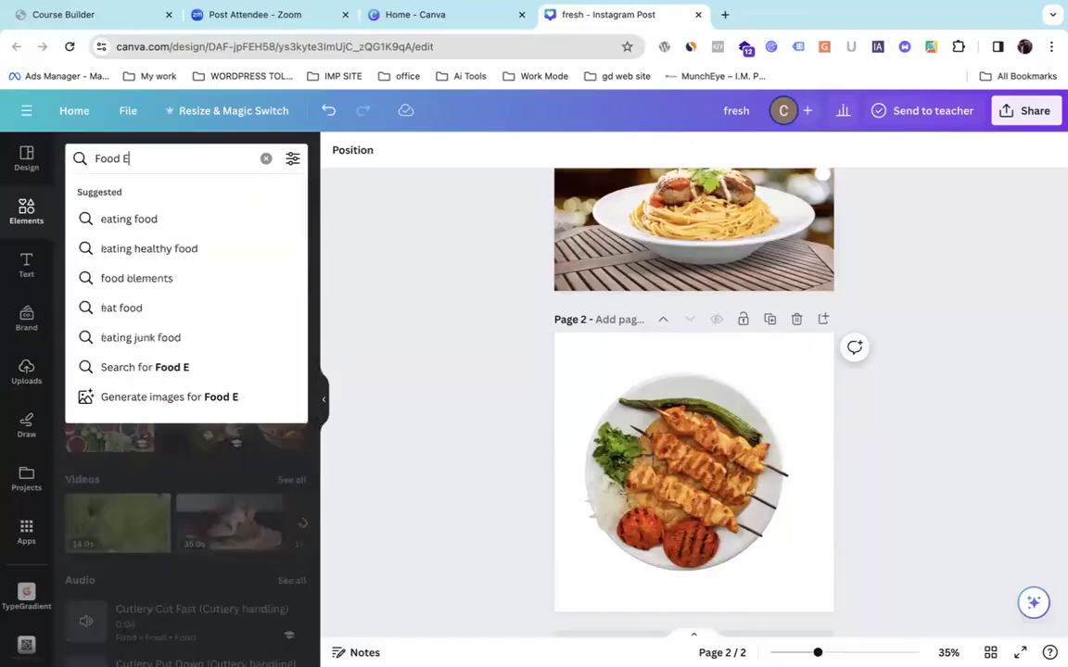
pyautogui.press('Down')
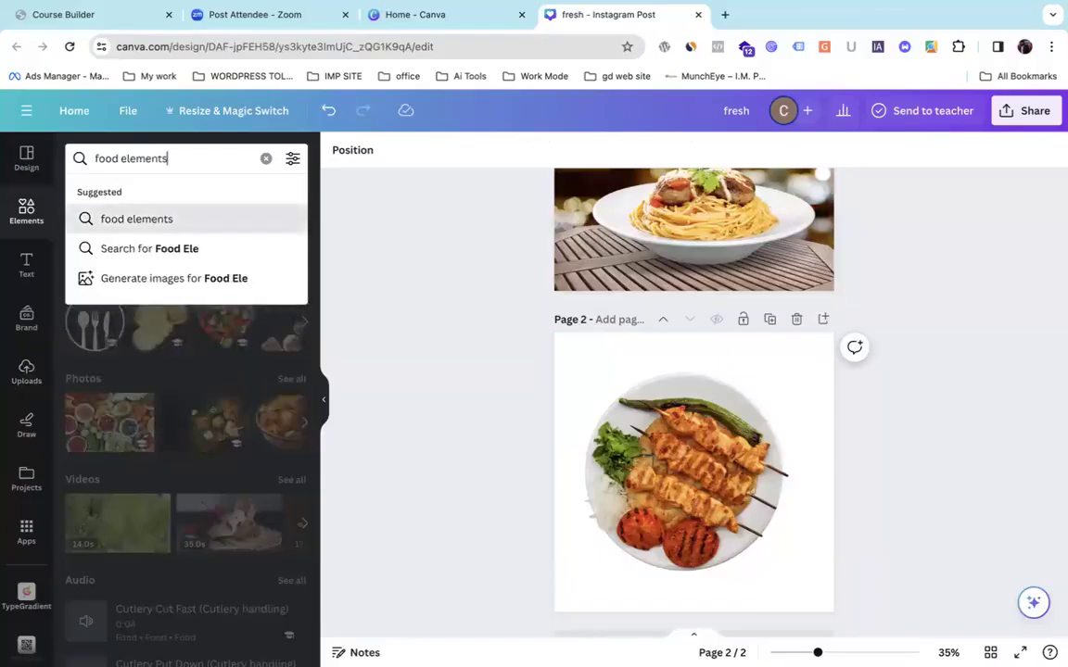
pyautogui.press('Return')
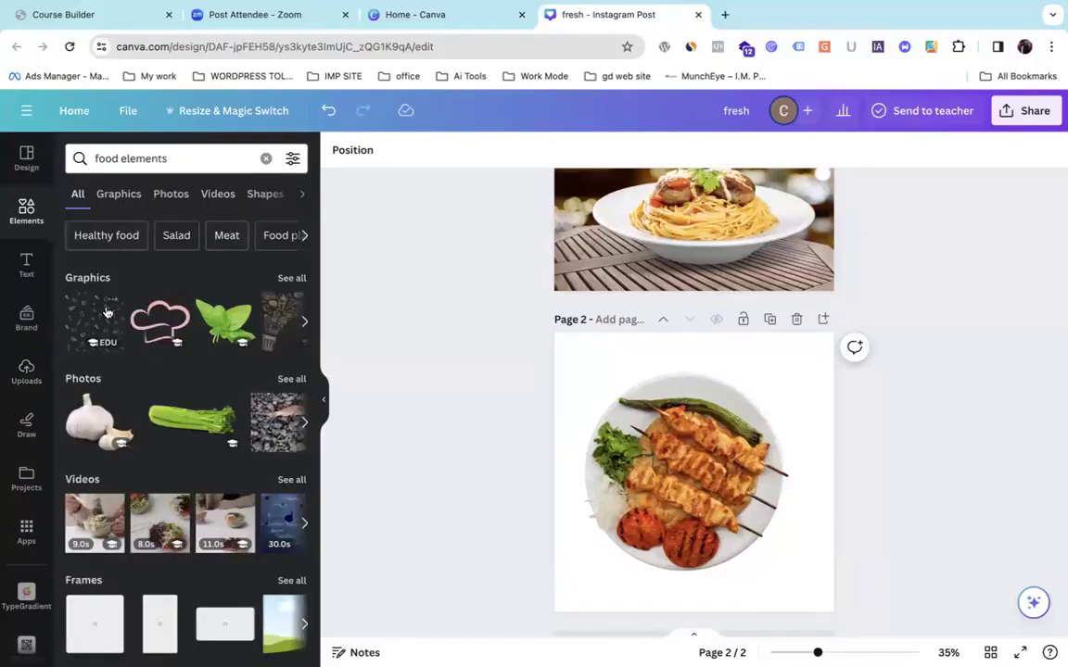
pyautogui.moveTo(93, 316); pyautogui.dragTo(597, 383)
# Push the food-doodle pattern into page 2's top-left corner, overlapping the kebab plate.
pyautogui.rightClick(598, 387)
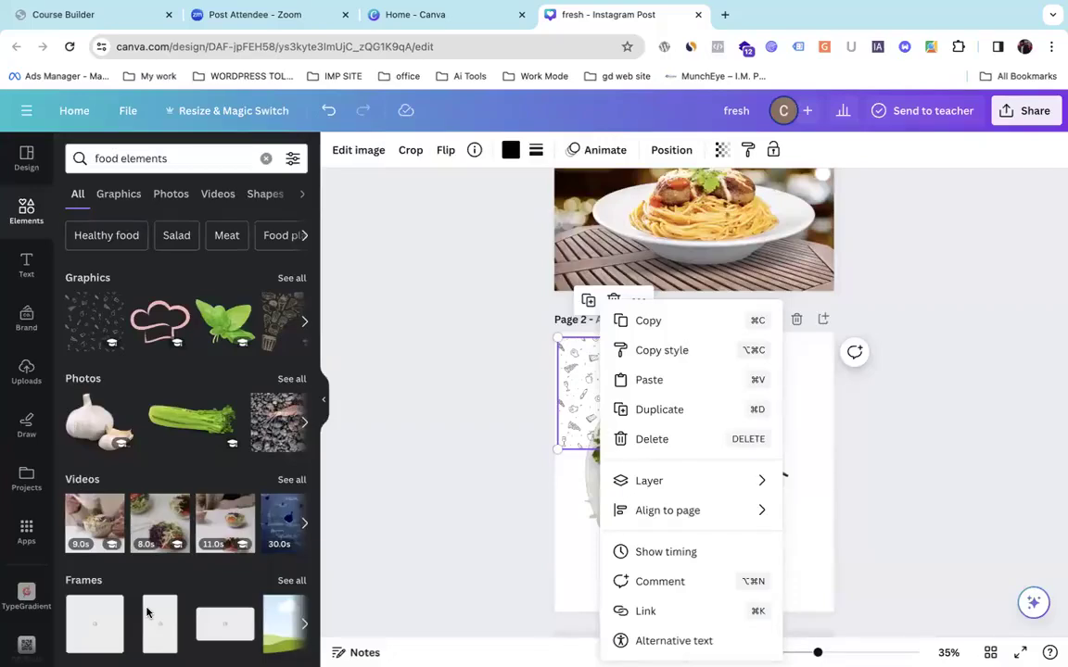
pyautogui.press('Escape')
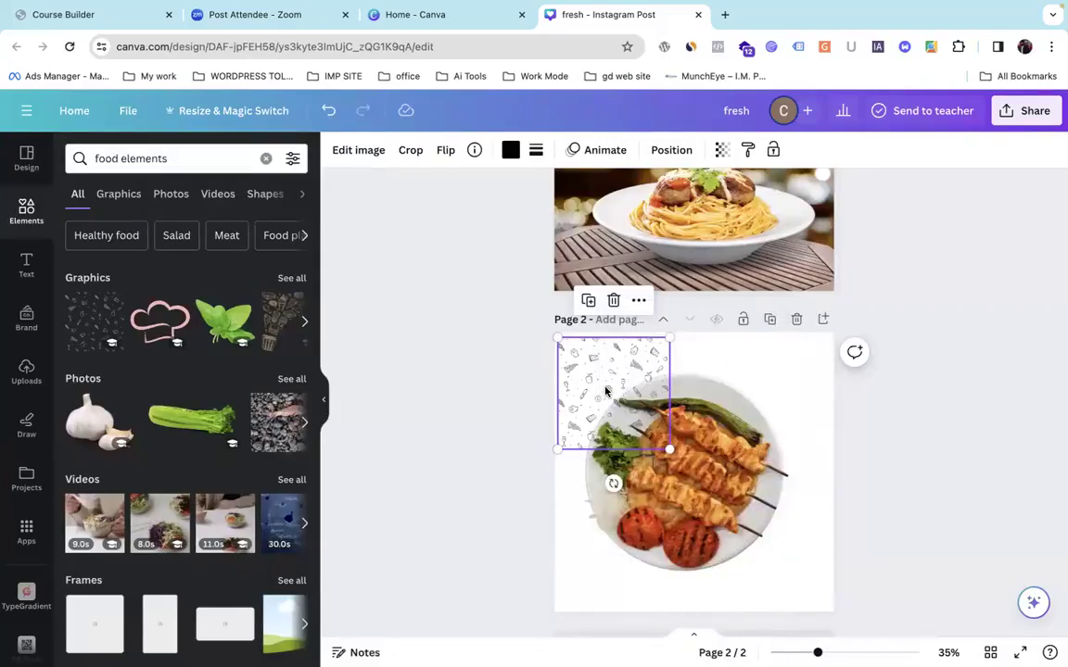
pyautogui.moveTo(601, 386); pyautogui.dragTo(596, 381)
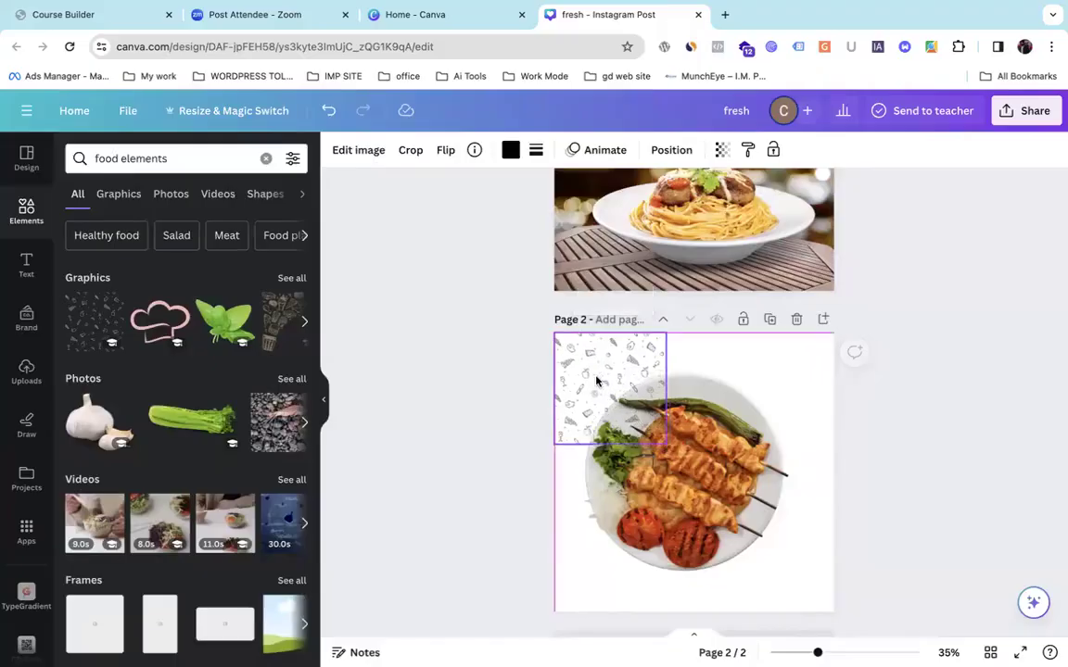
pyautogui.scroll(5, 596, 381)
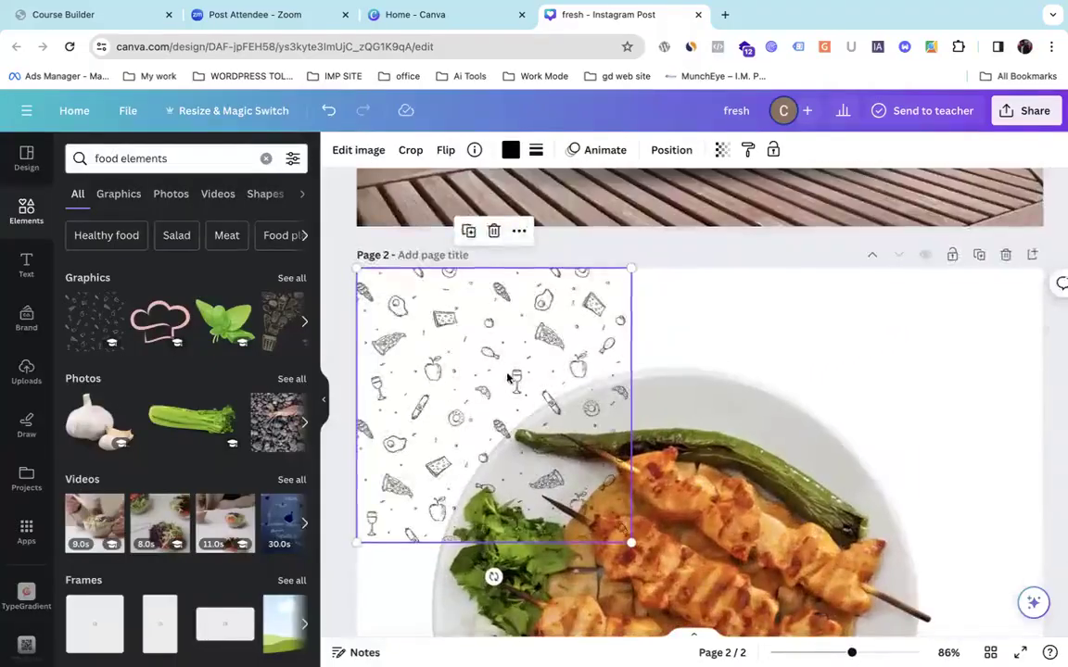
# Change the Elements search from 'food' to 'vegetables'.
pyautogui.click(289, 278)
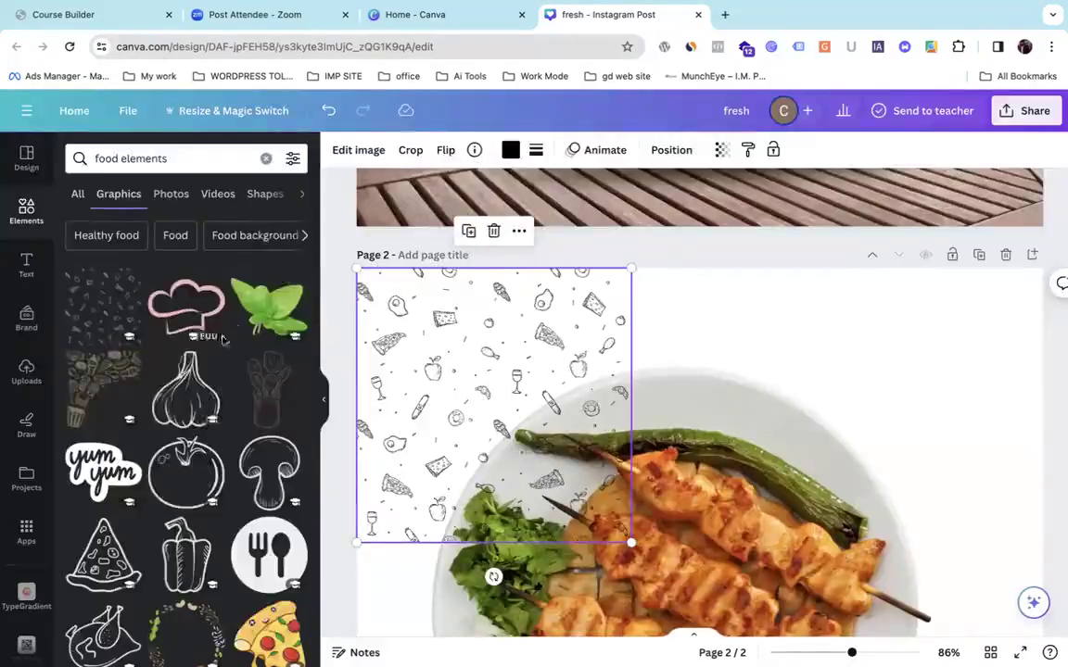
pyautogui.scroll(-3, 222, 340)
pyautogui.scroll(3, 120, 305)
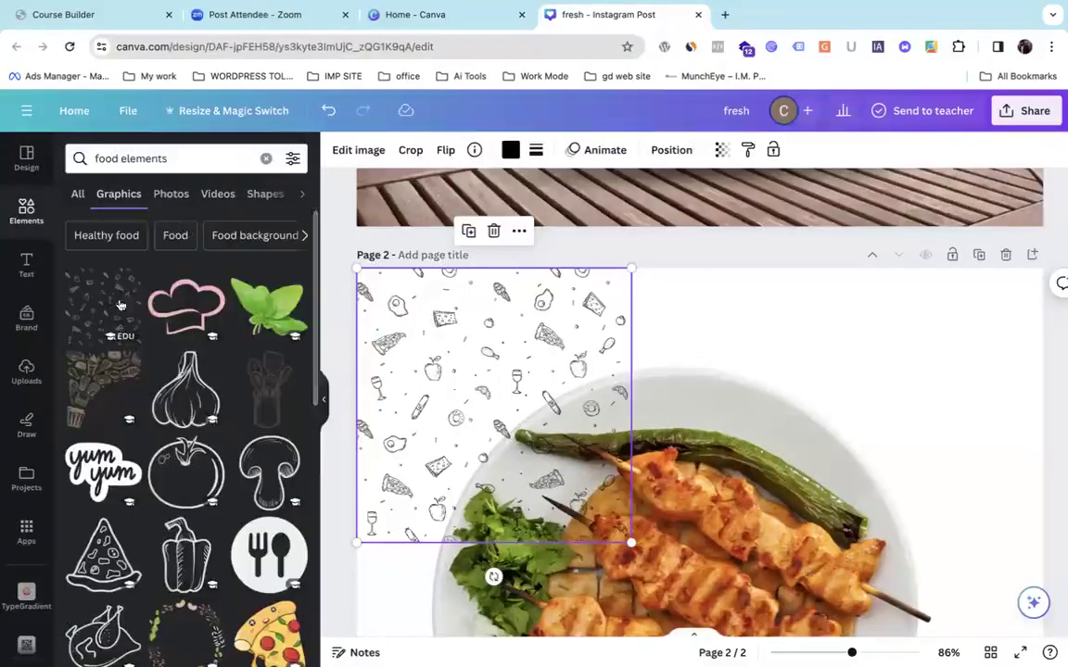
pyautogui.click(156, 163)
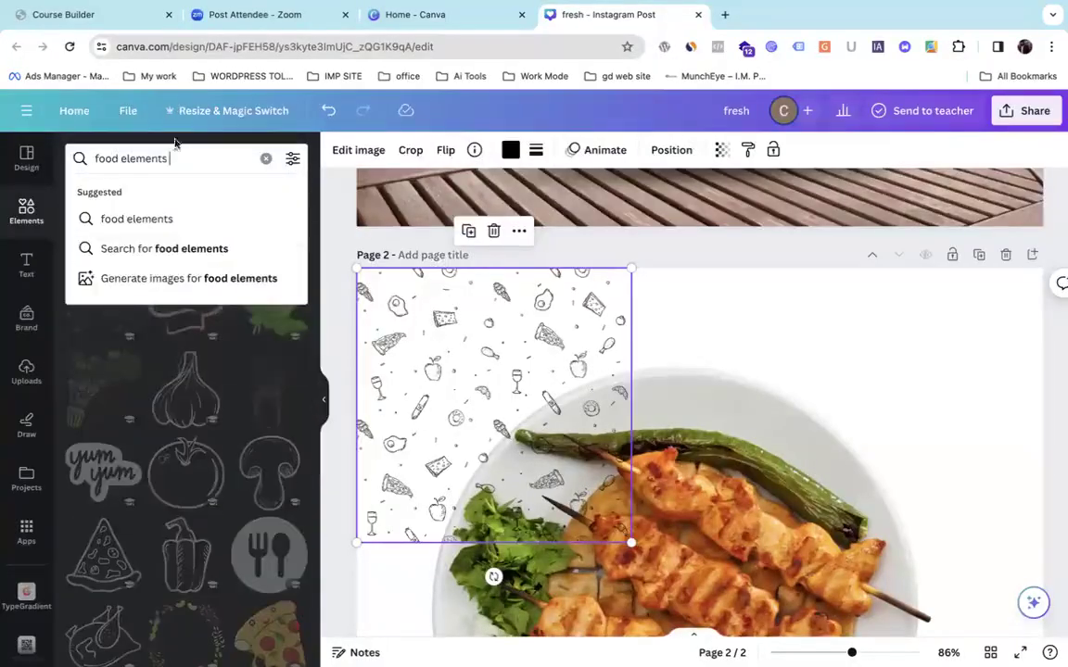
pyautogui.doubleClick(112, 159)
pyautogui.press('BackSpace')
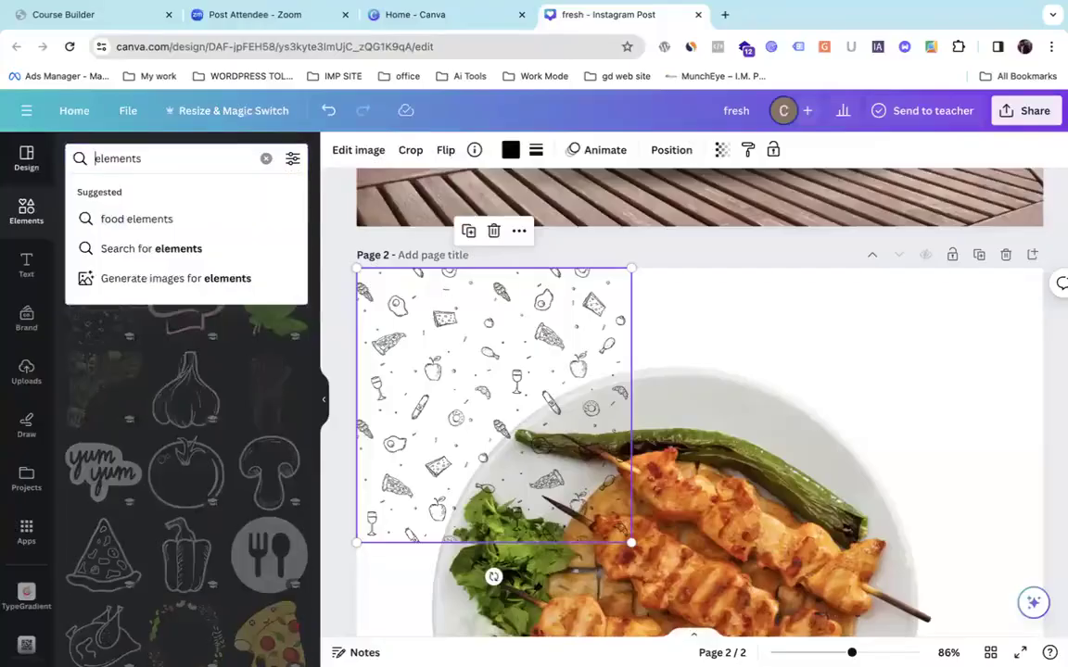
pyautogui.write('veg')
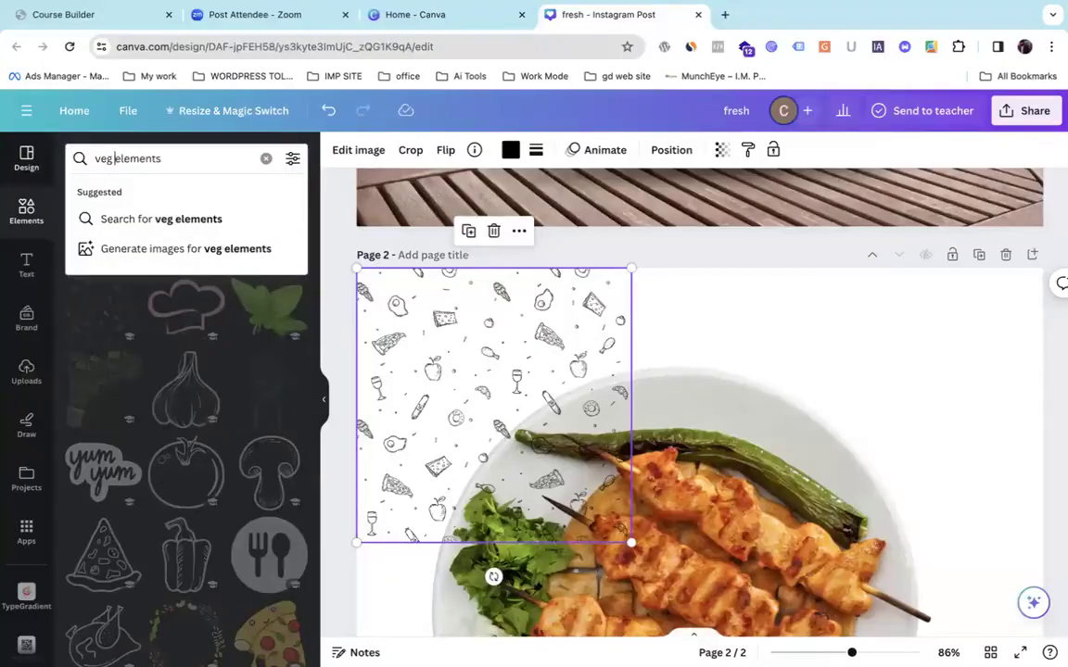
pyautogui.press('Down')
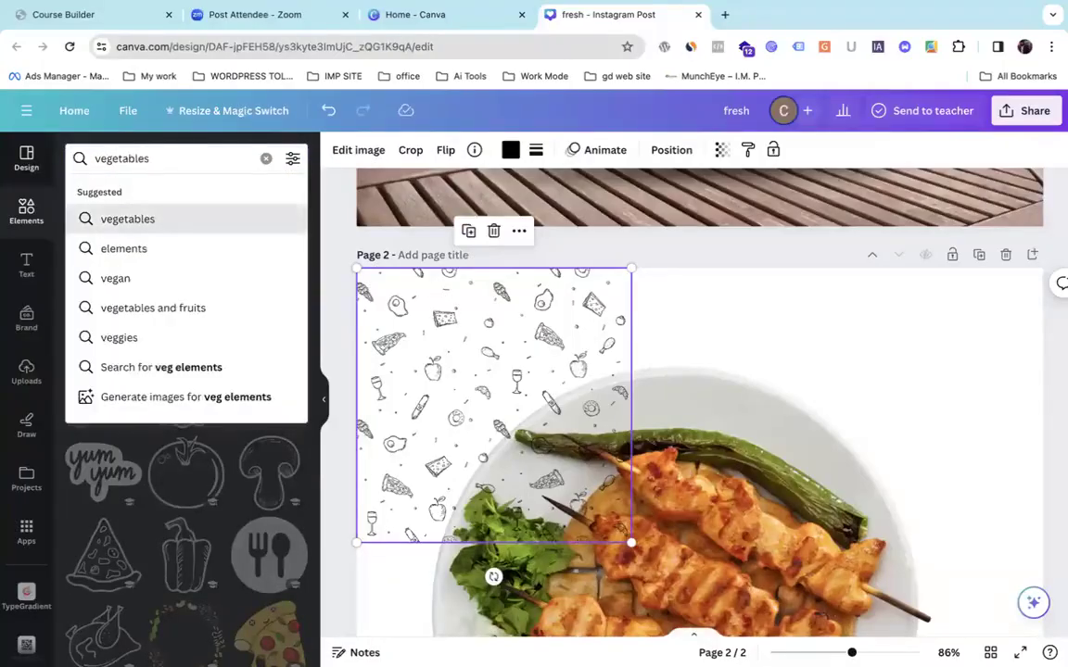
pyautogui.press('Return')
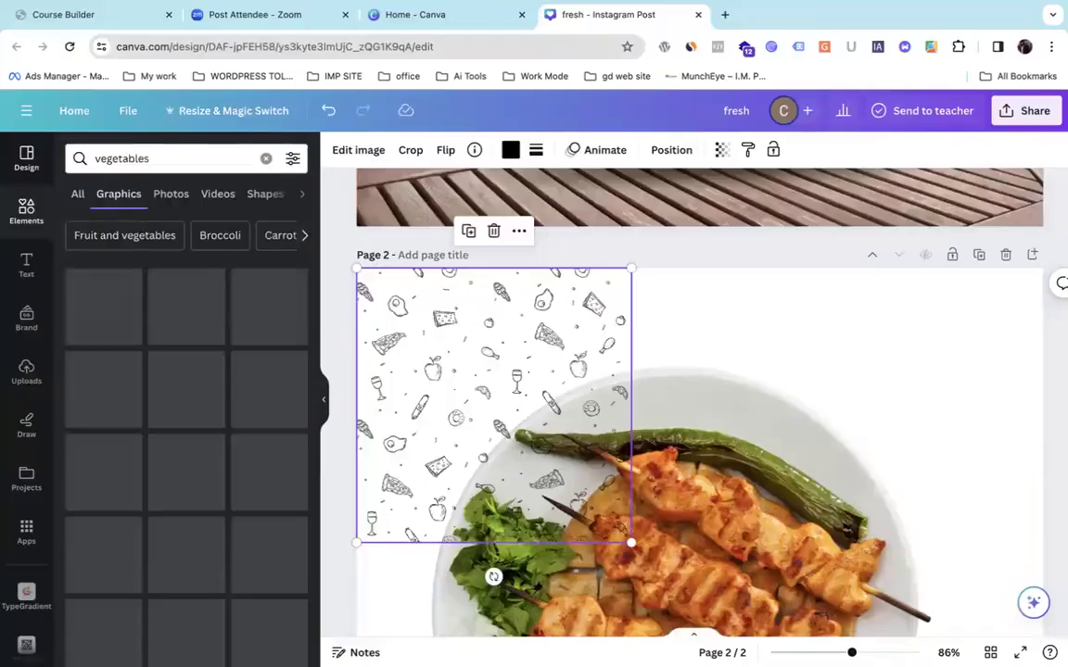
# Remove the accidentally created DX text box from the page.
pyautogui.click(174, 159)
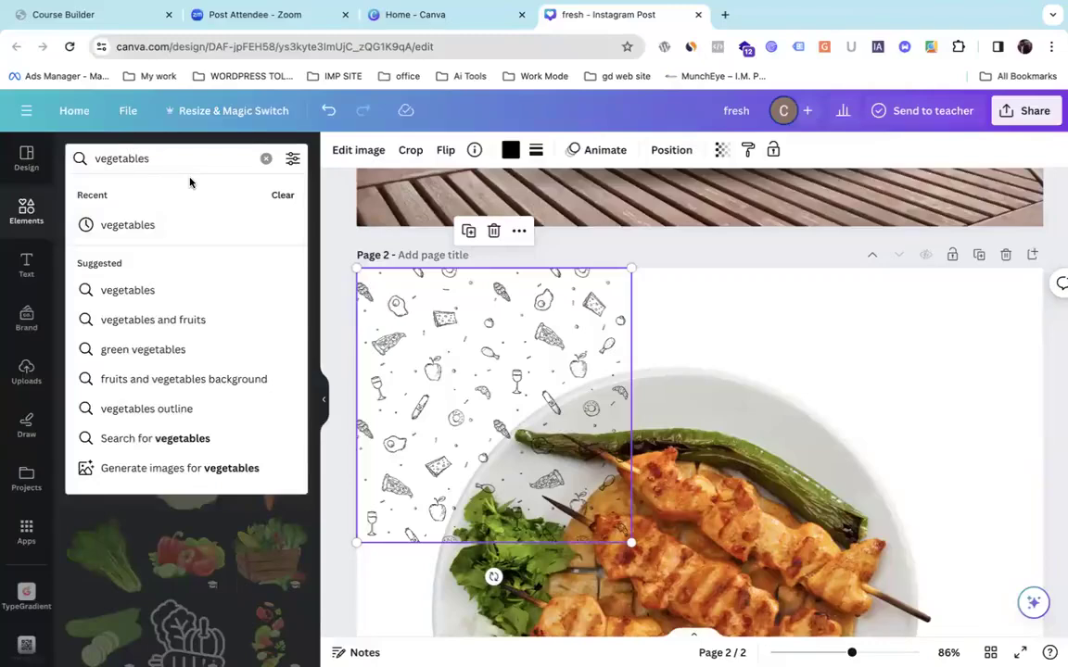
pyautogui.write('l')
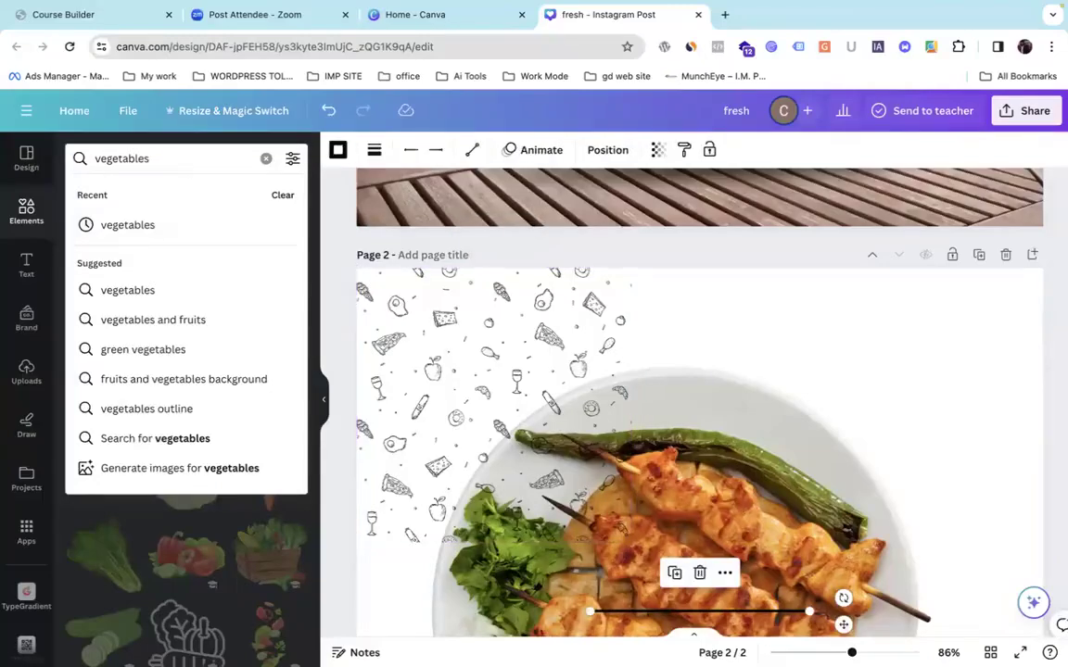
pyautogui.write('tdx')
pyautogui.moveTo(695, 401); pyautogui.dragTo(312, 421)
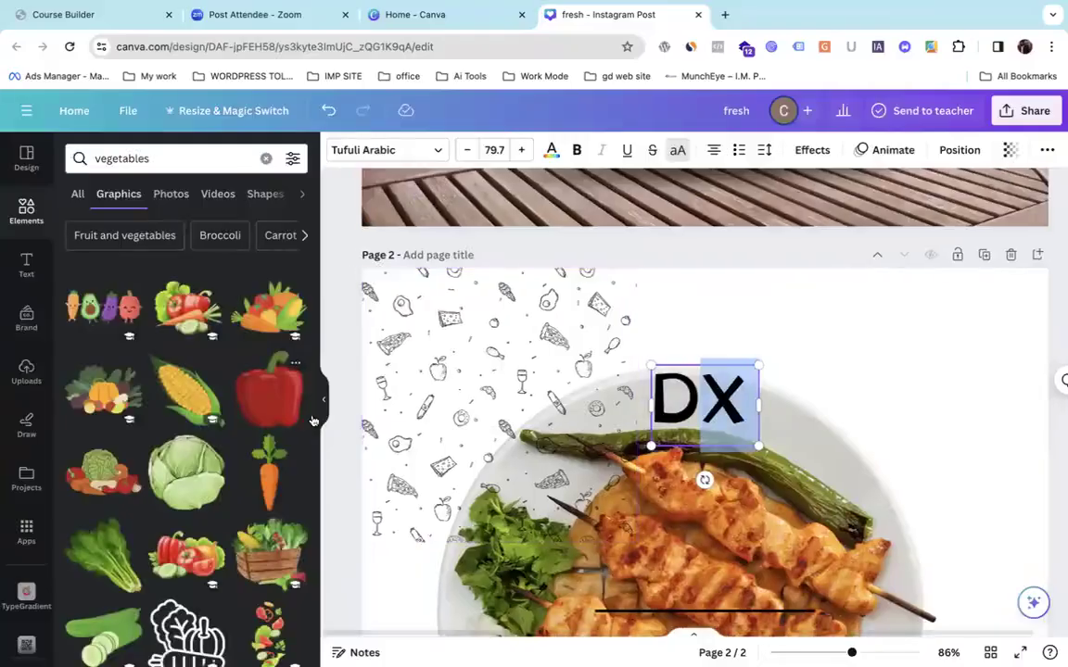
pyautogui.click(832, 427)
pyautogui.moveTo(709, 422); pyautogui.dragTo(291, 343)
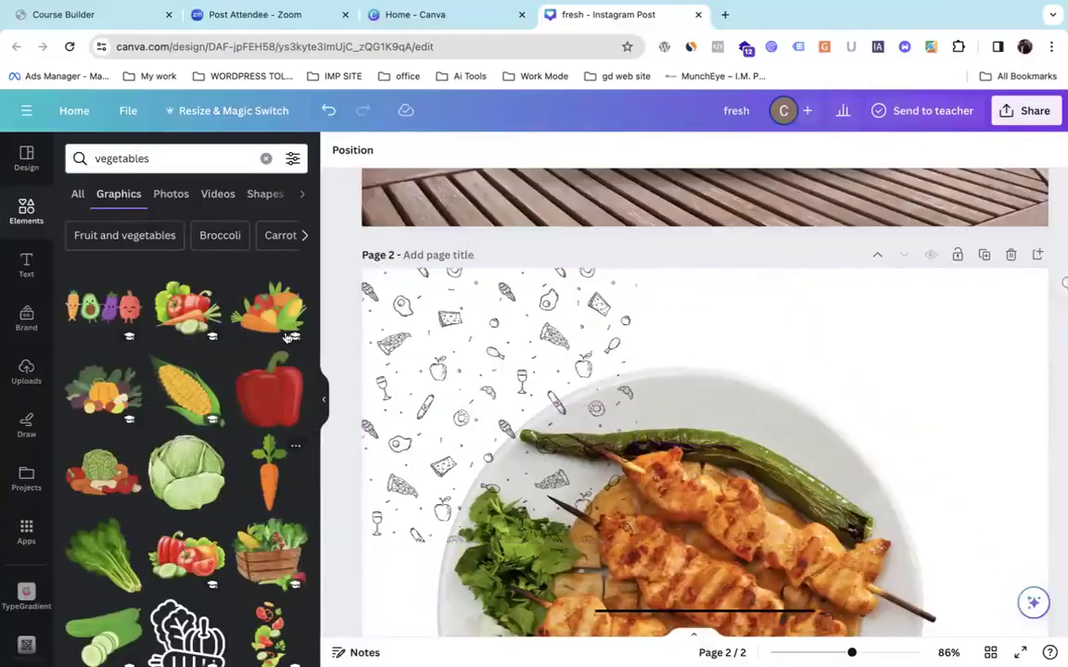
# Search for 'vegetables elements' and show All result types.
pyautogui.click(205, 163)
pyautogui.write('el')
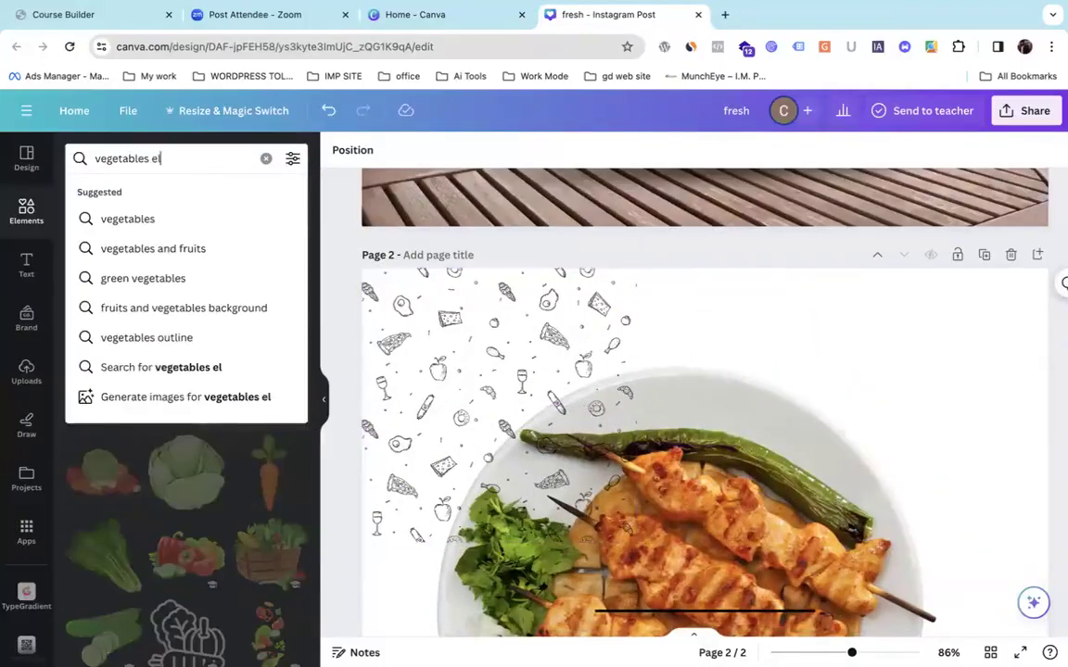
pyautogui.write('e')
pyautogui.write('ments')
pyautogui.press('BackSpace')
pyautogui.write('s')
pyautogui.press('Return')
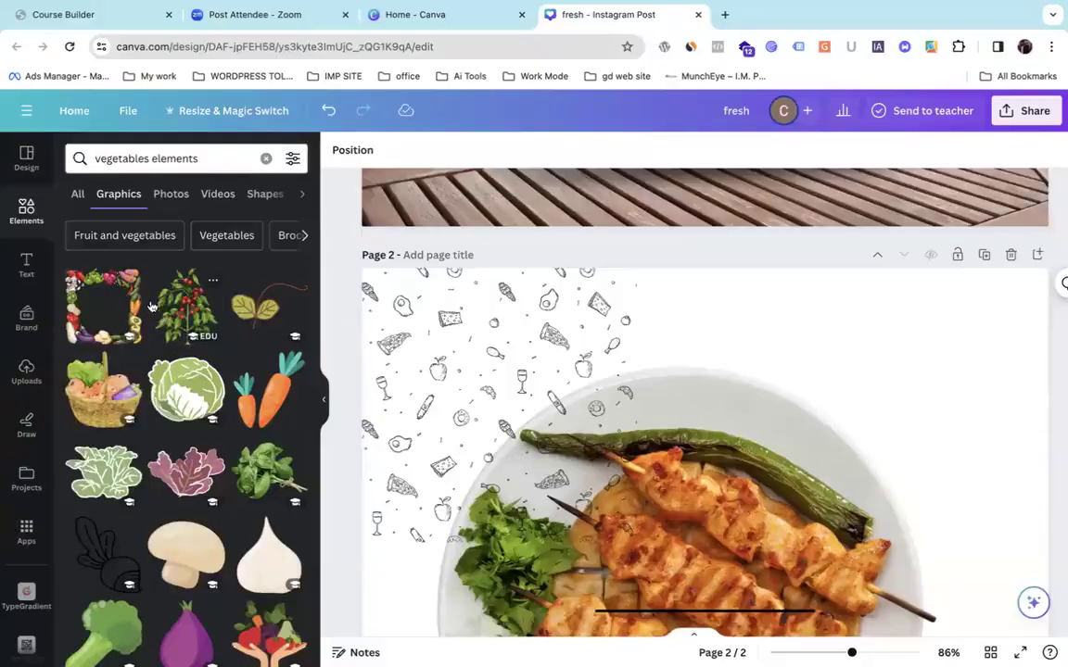
pyautogui.click(78, 196)
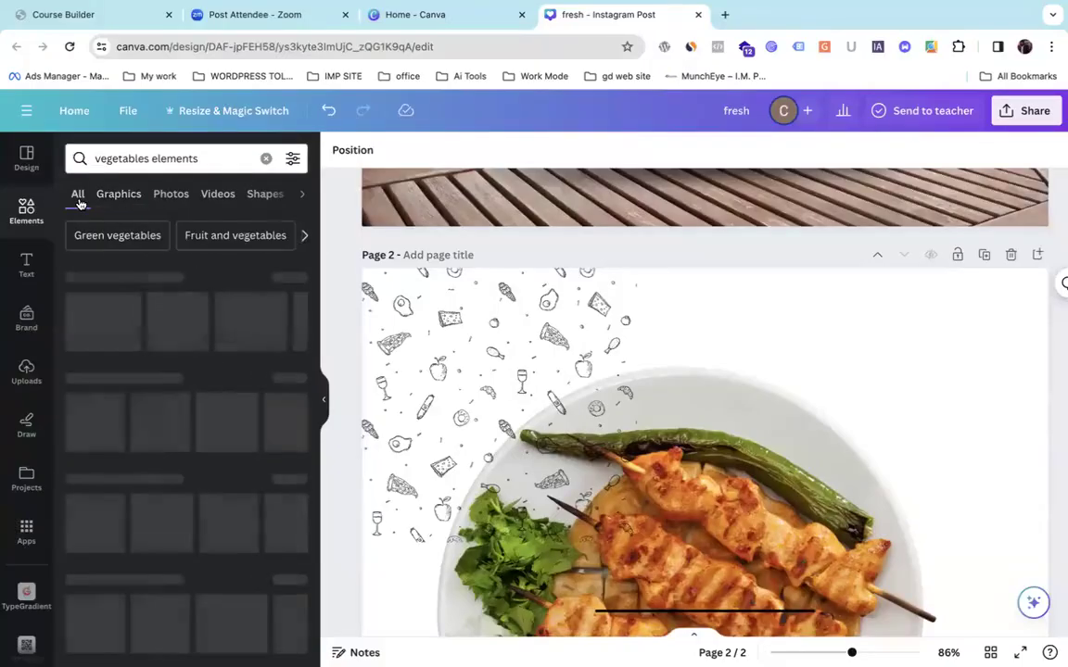
pyautogui.scroll(-3, 250, 371)
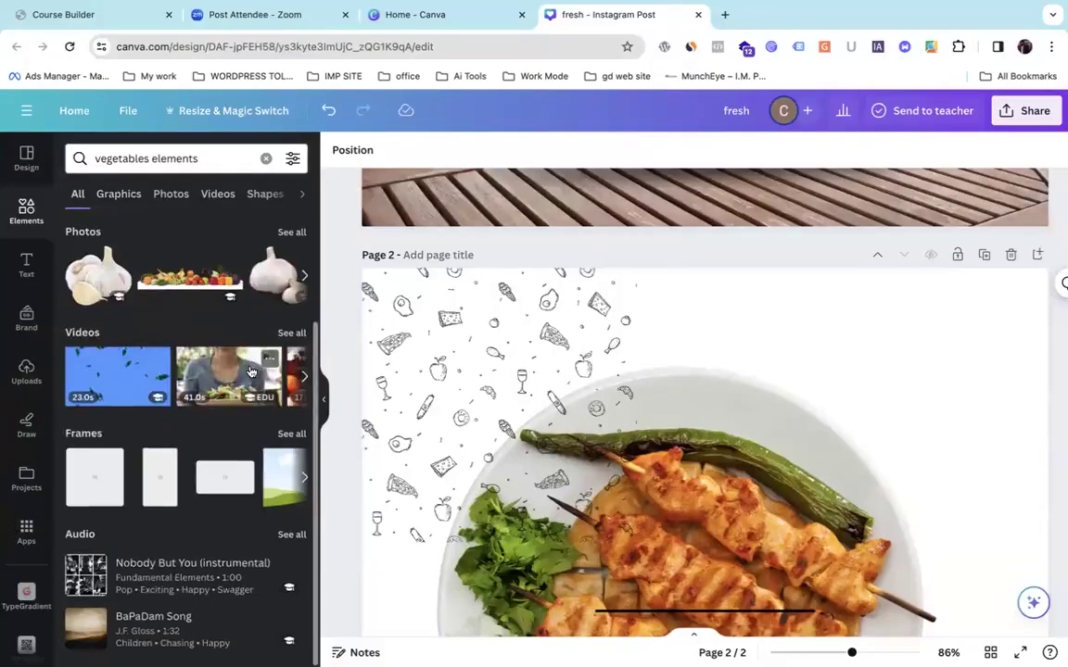
pyautogui.scroll(3, 250, 370)
# Edit the search to 'vegetables bac' and pick the fruits and vegetables background suggestion.
pyautogui.click(206, 163)
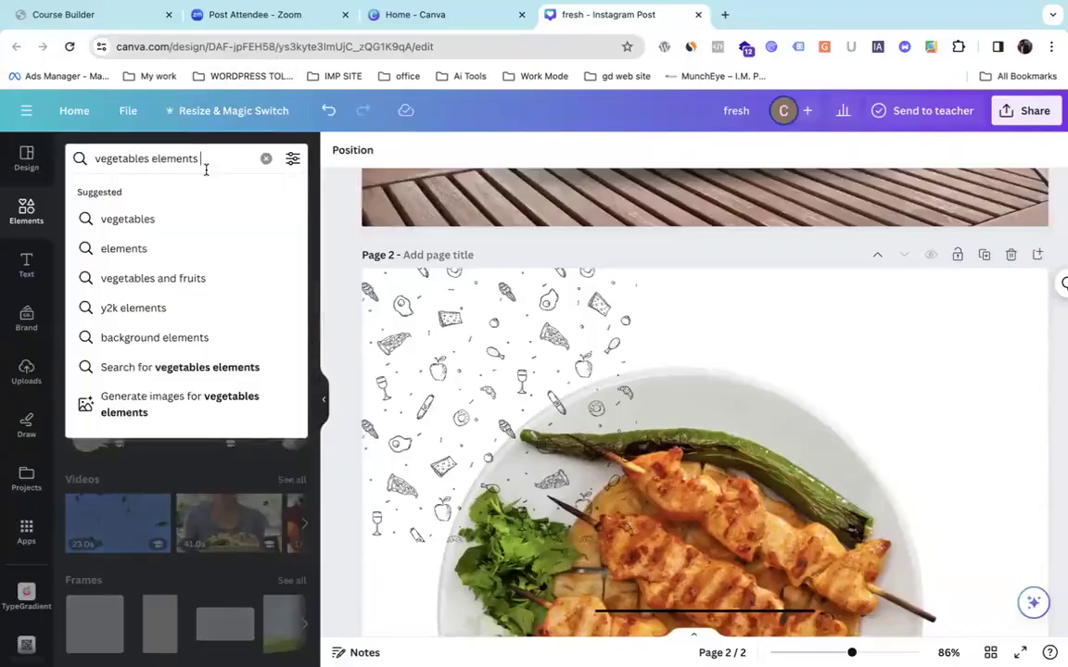
pyautogui.press('BackSpace')
pyautogui.press('BackSpace')
pyautogui.press('BackSpace')
pyautogui.press('BackSpace')
pyautogui.press('BackSpace')
pyautogui.press('BackSpace')
pyautogui.press('BackSpace')
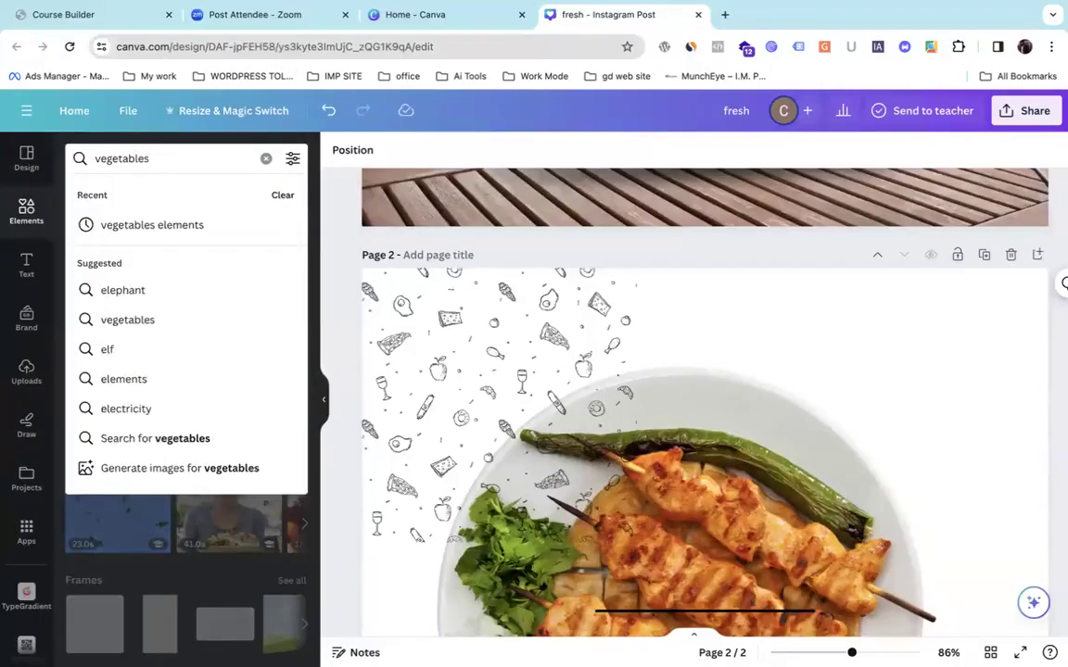
pyautogui.write('bac')
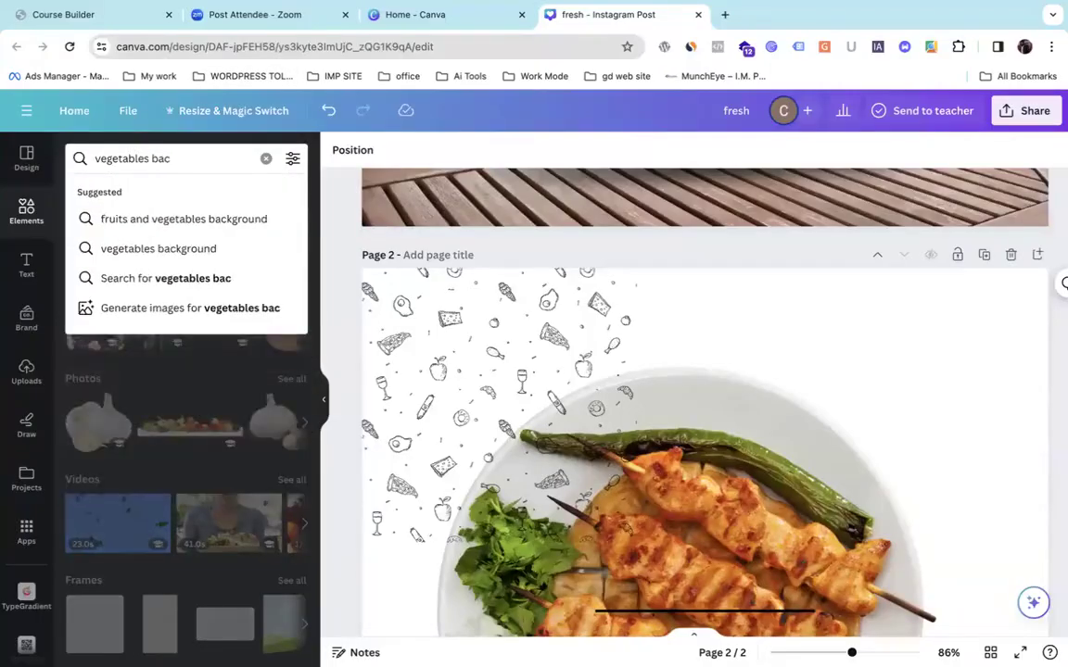
pyautogui.press('Down')
# Search 'fruits and vegetables background' and add the doodle pattern at page 2's top-left corner.
pyautogui.press('Return')
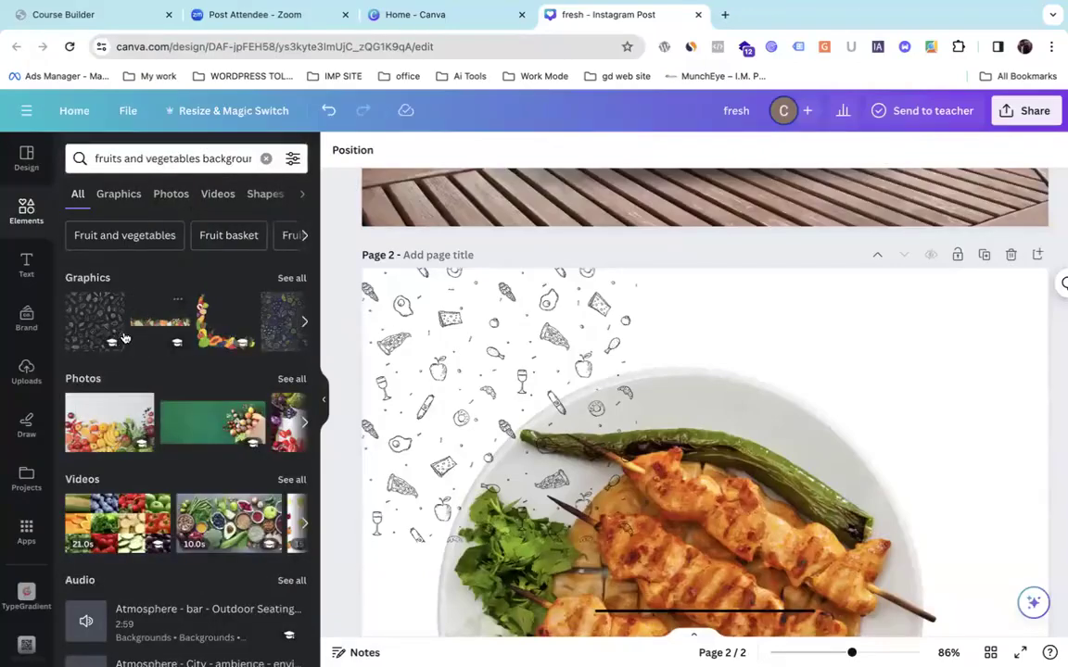
pyautogui.moveTo(111, 325)
pyautogui.mouseDown()
pyautogui.moveTo(369, 298)
pyautogui.moveTo(689, 322)
pyautogui.mouseUp()
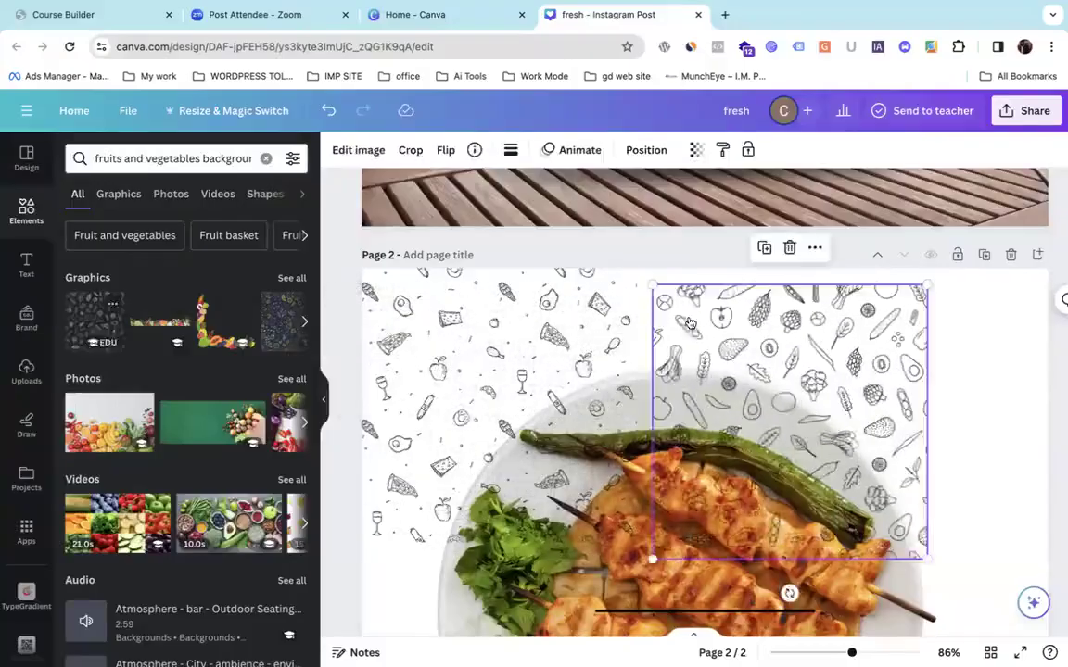
pyautogui.moveTo(581, 327); pyautogui.dragTo(270, 379)
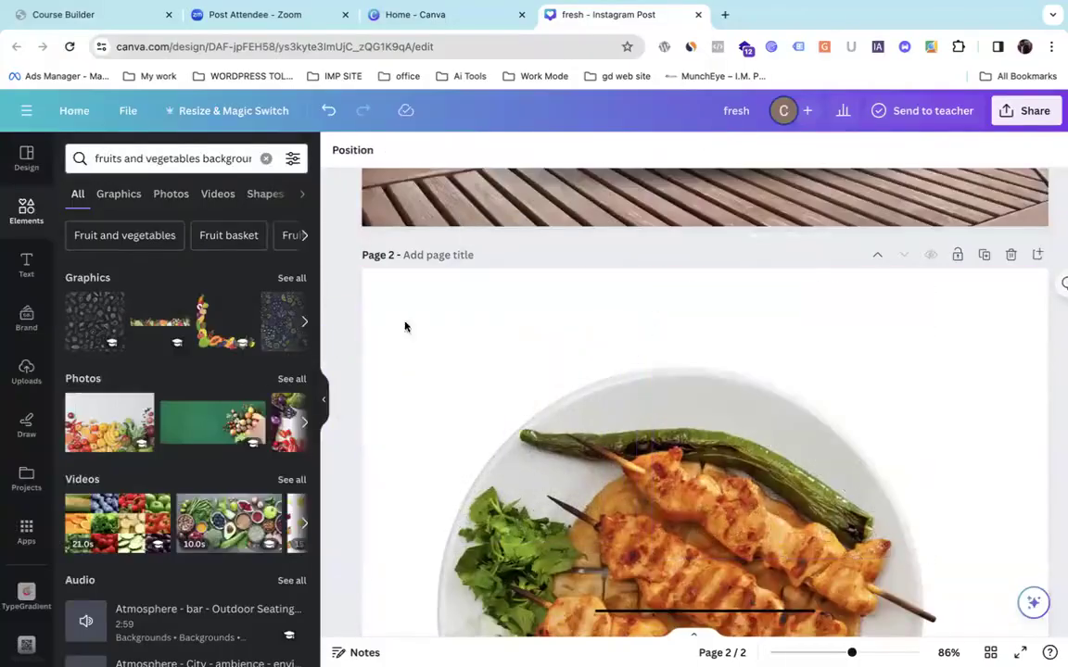
pyautogui.hotkey('ctrl', 'z')
pyautogui.moveTo(723, 312); pyautogui.dragTo(435, 309)
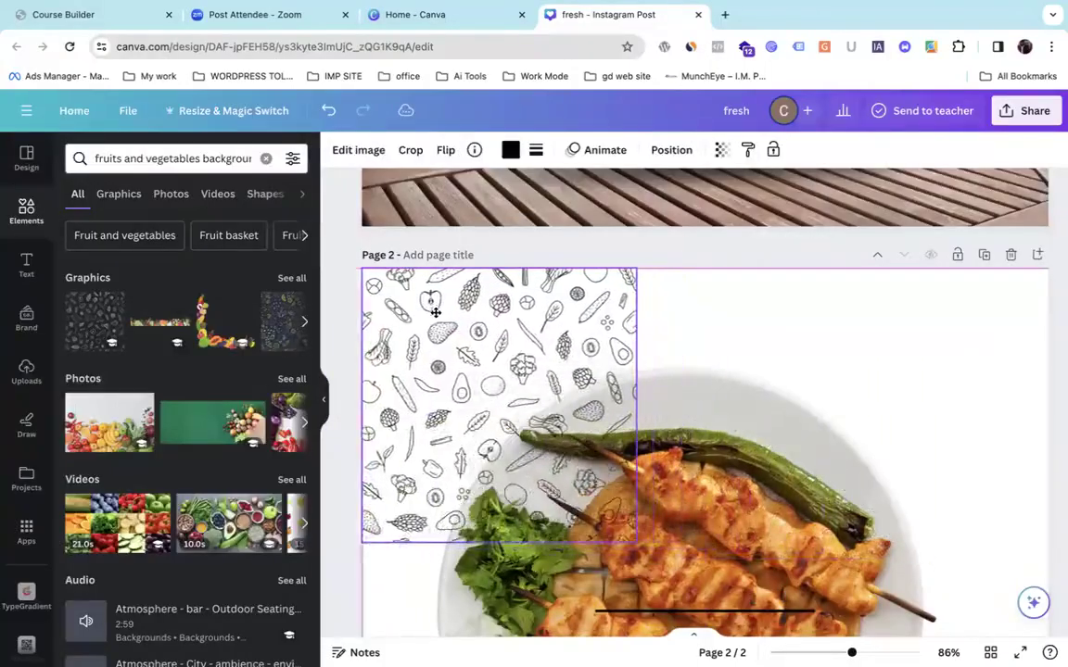
pyautogui.scroll(-3, 436, 316)
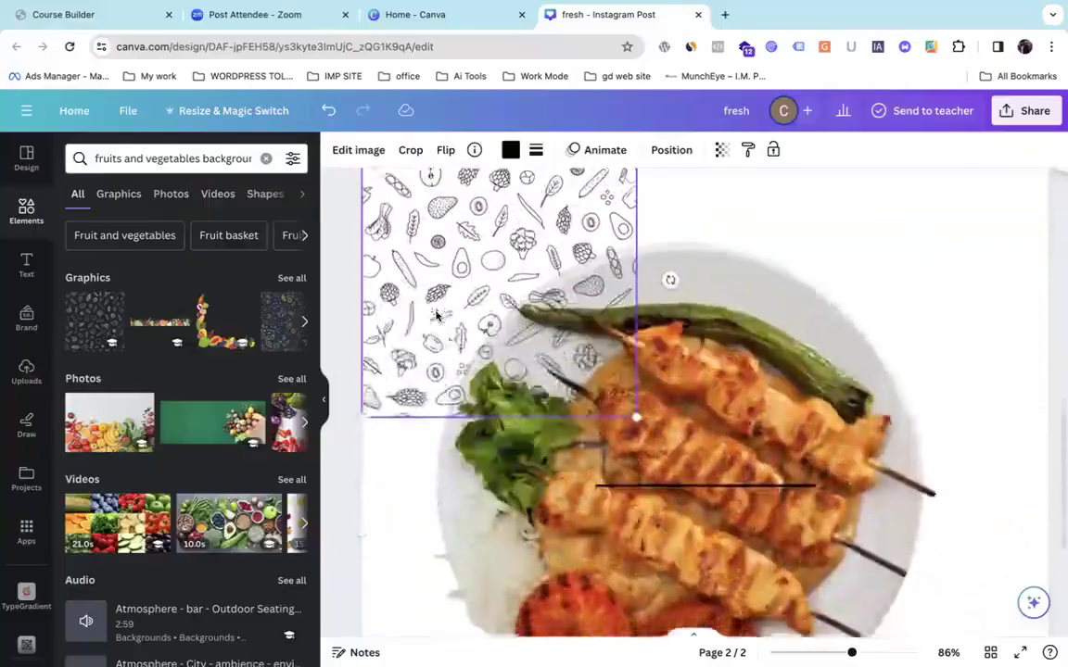
pyautogui.scroll(-1, 437, 316)
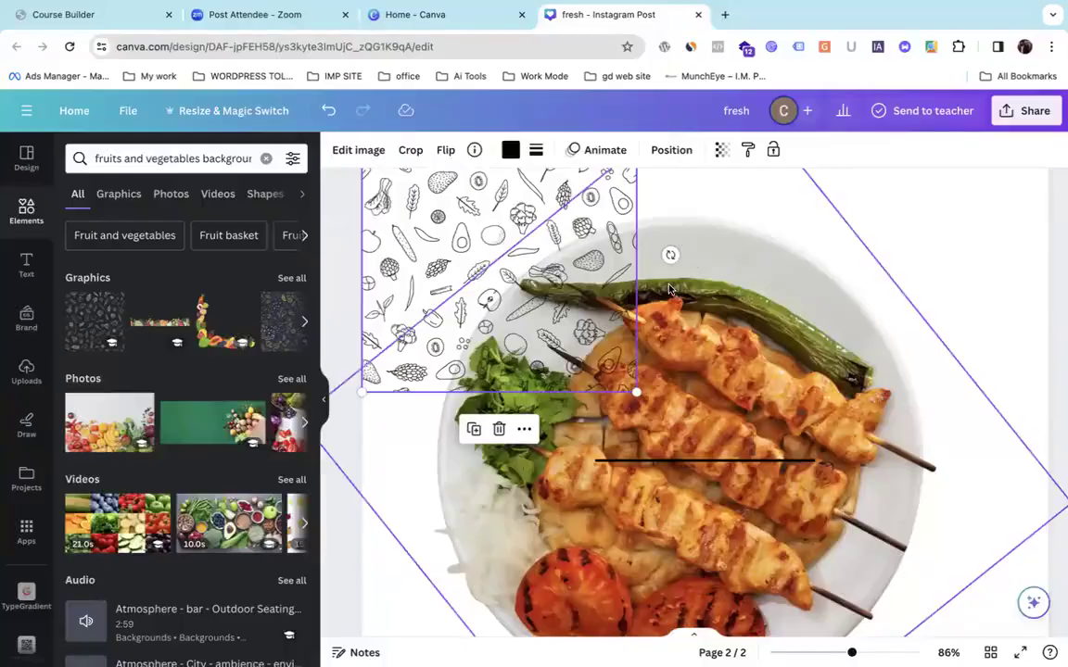
# Send the doodle pattern behind the plate and enlarge it to 1080 px to fill page 2.
pyautogui.click(671, 150)
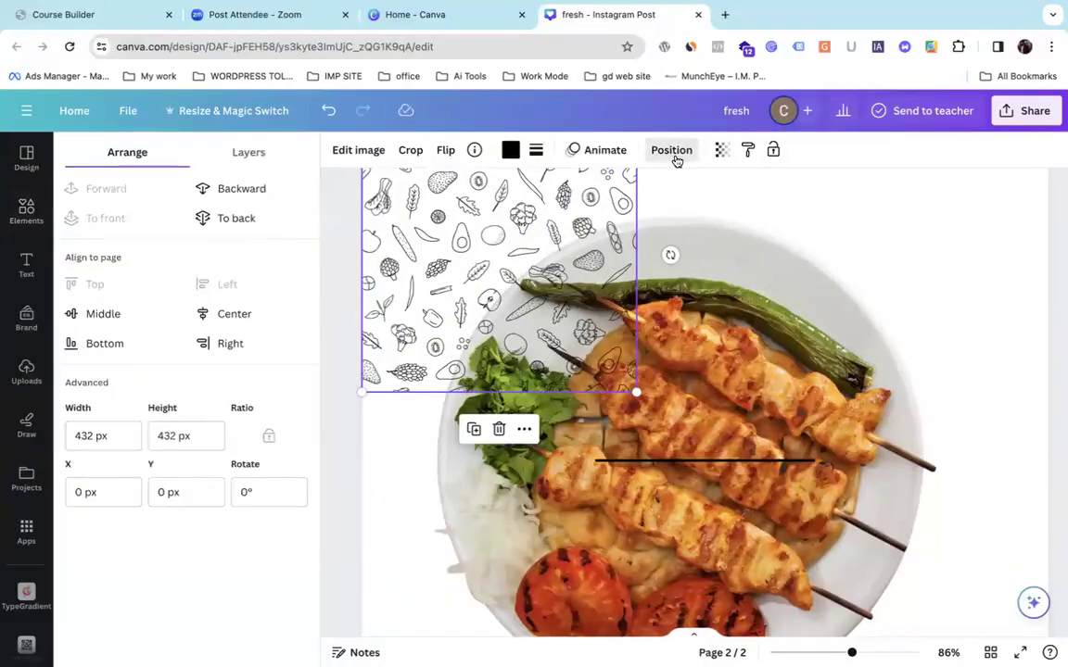
pyautogui.click(262, 199)
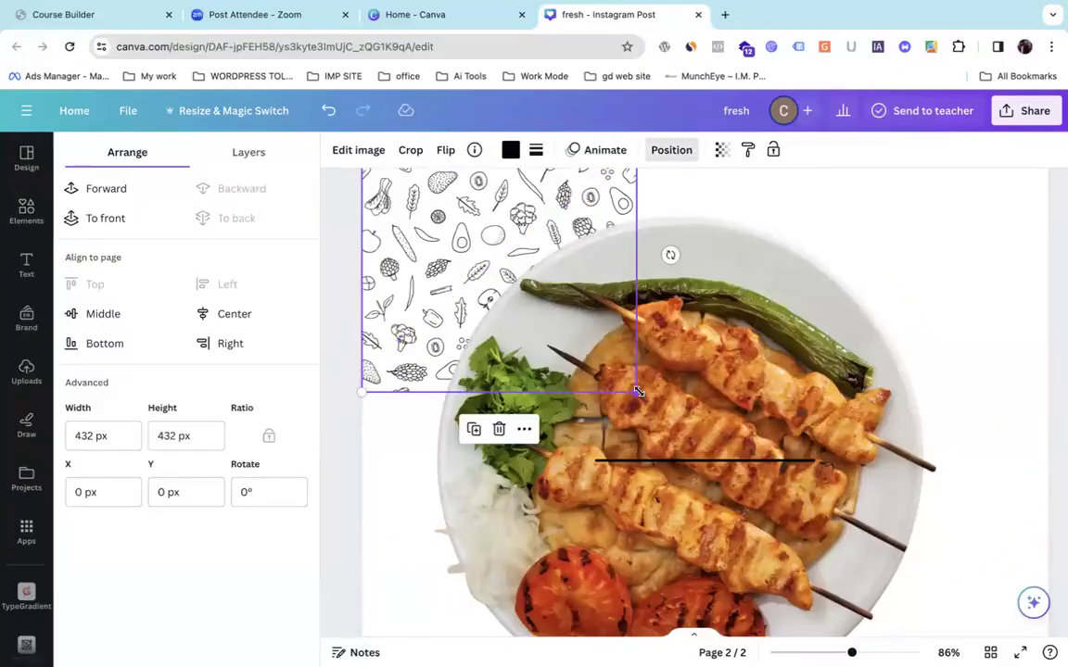
pyautogui.moveTo(636, 393); pyautogui.dragTo(901, 572)
pyautogui.scroll(-5, 901, 571)
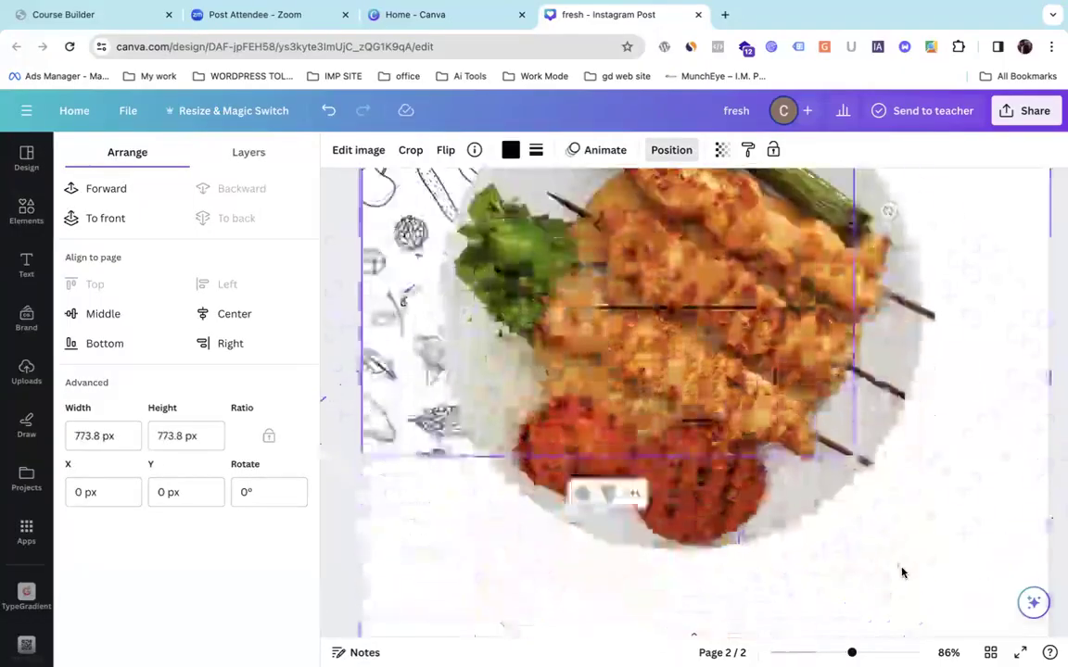
pyautogui.scroll(-2, 899, 569)
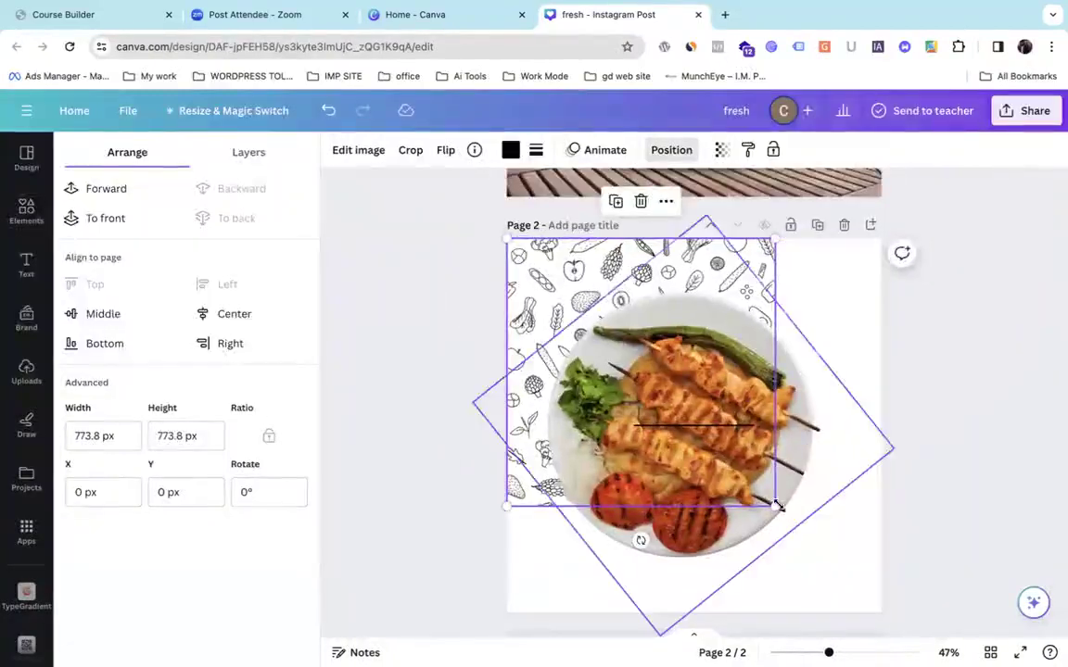
pyautogui.moveTo(778, 509)
pyautogui.mouseDown()
pyautogui.moveTo(851, 551)
pyautogui.moveTo(892, 587)
pyautogui.moveTo(894, 602)
pyautogui.mouseUp()
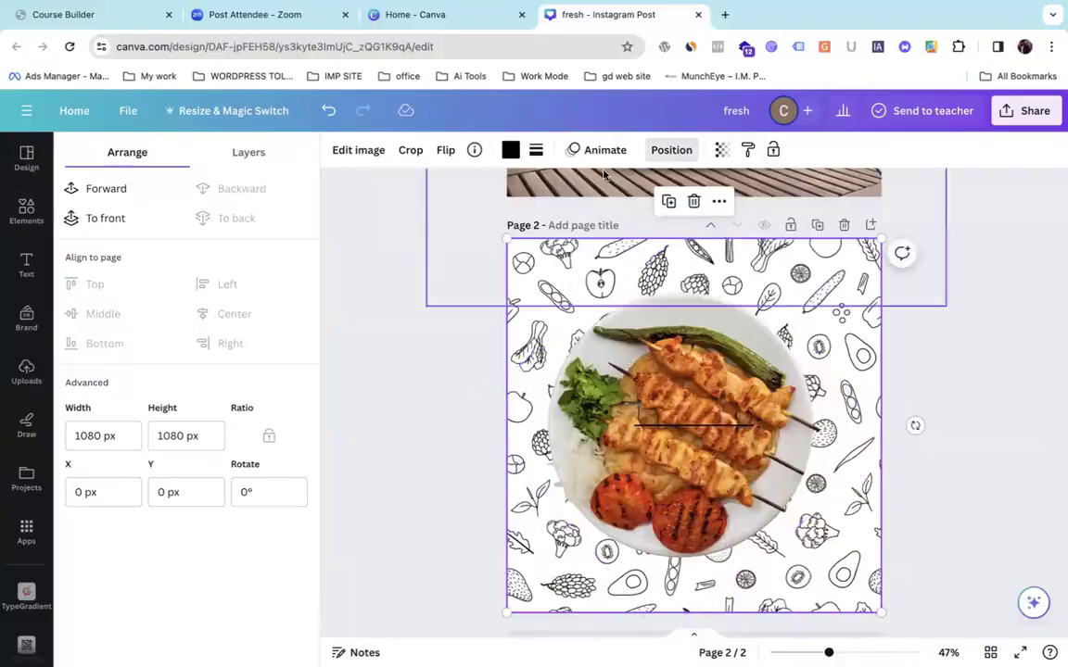
# Set the vegetable doodle background's transparency to about 11.
pyautogui.click(721, 149)
pyautogui.moveTo(721, 210); pyautogui.dragTo(594, 228)
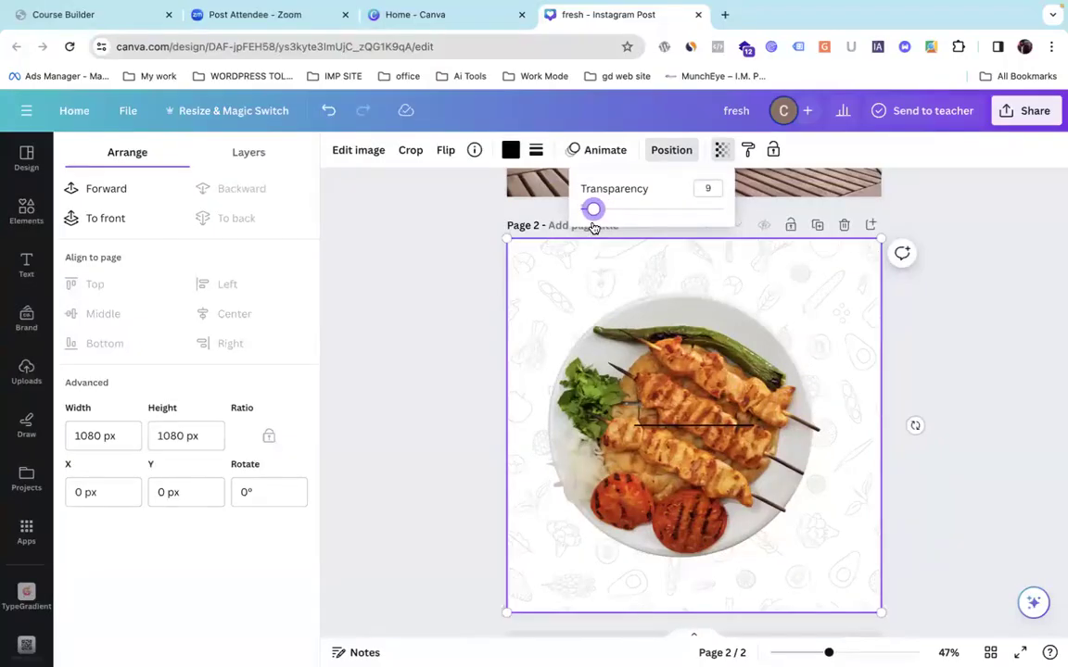
pyautogui.moveTo(594, 228); pyautogui.dragTo(598, 228)
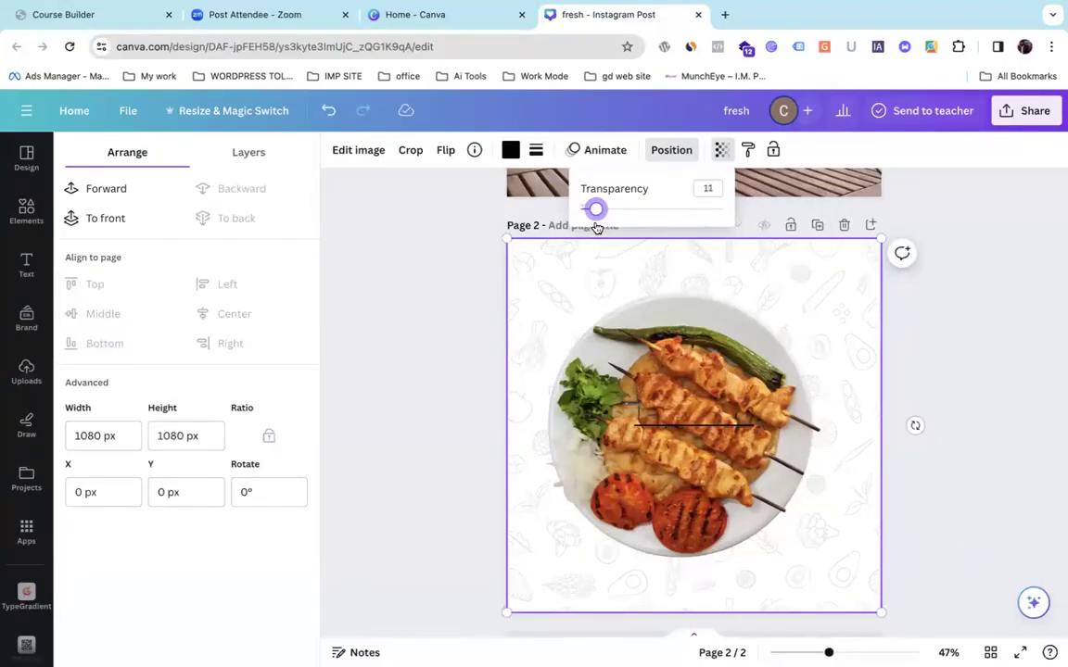
pyautogui.moveTo(663, 371)
pyautogui.mouseDown()
pyautogui.moveTo(691, 381)
pyautogui.moveTo(668, 369)
pyautogui.mouseUp()
# Check the black line on the plate and nudge the kebab plate slightly down.
pyautogui.click(1057, 415)
pyautogui.click(643, 427)
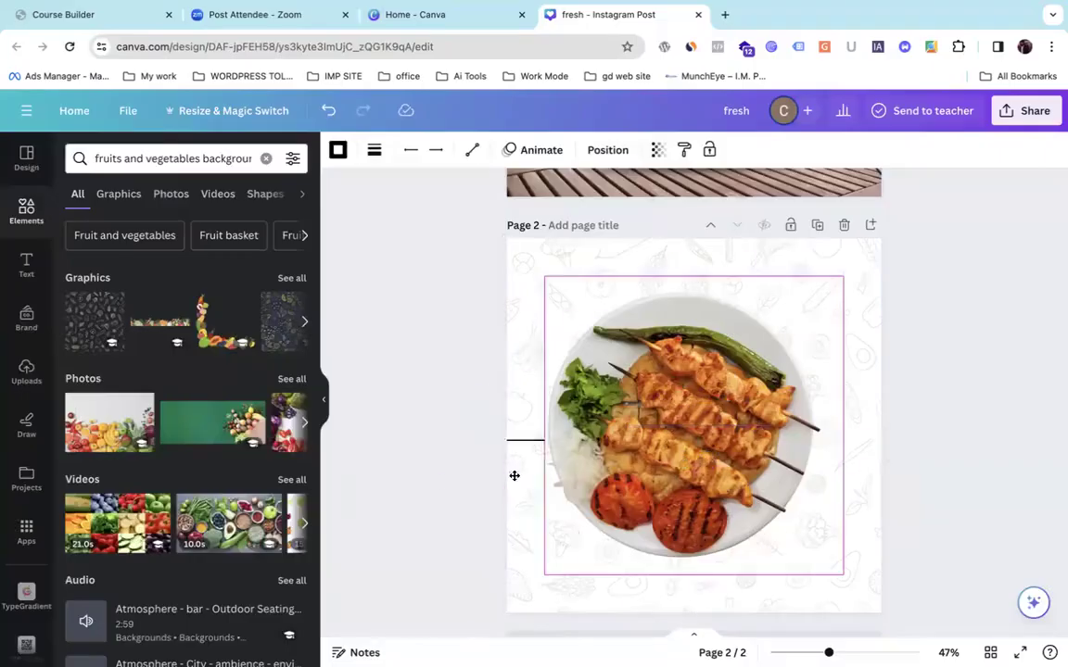
pyautogui.click(394, 485)
pyautogui.moveTo(660, 425); pyautogui.dragTo(659, 455)
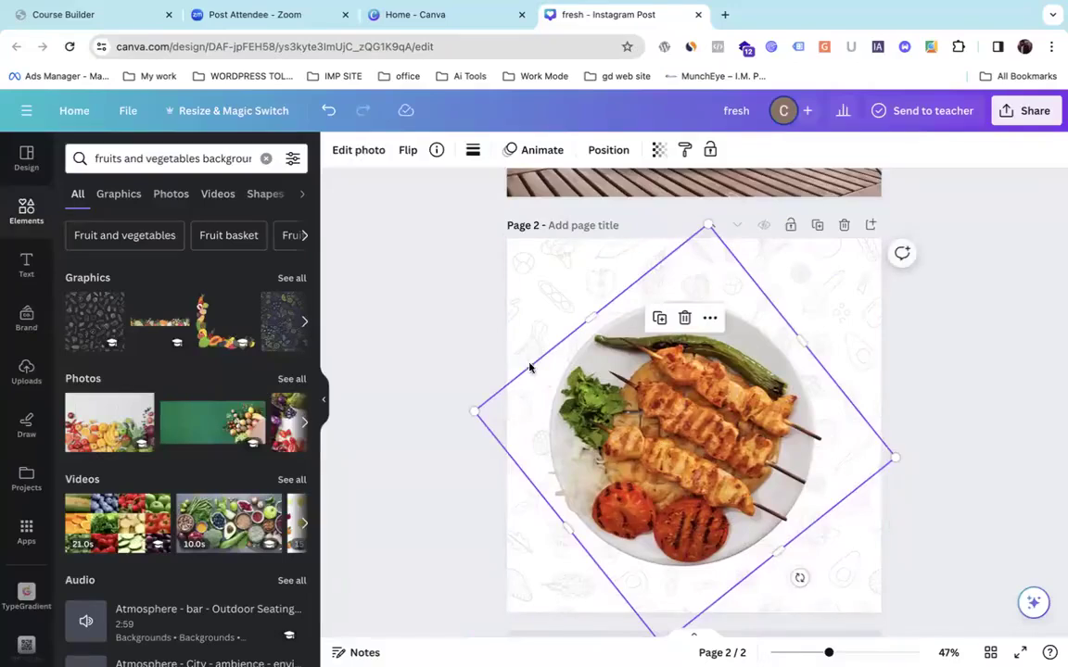
pyautogui.click(26, 264)
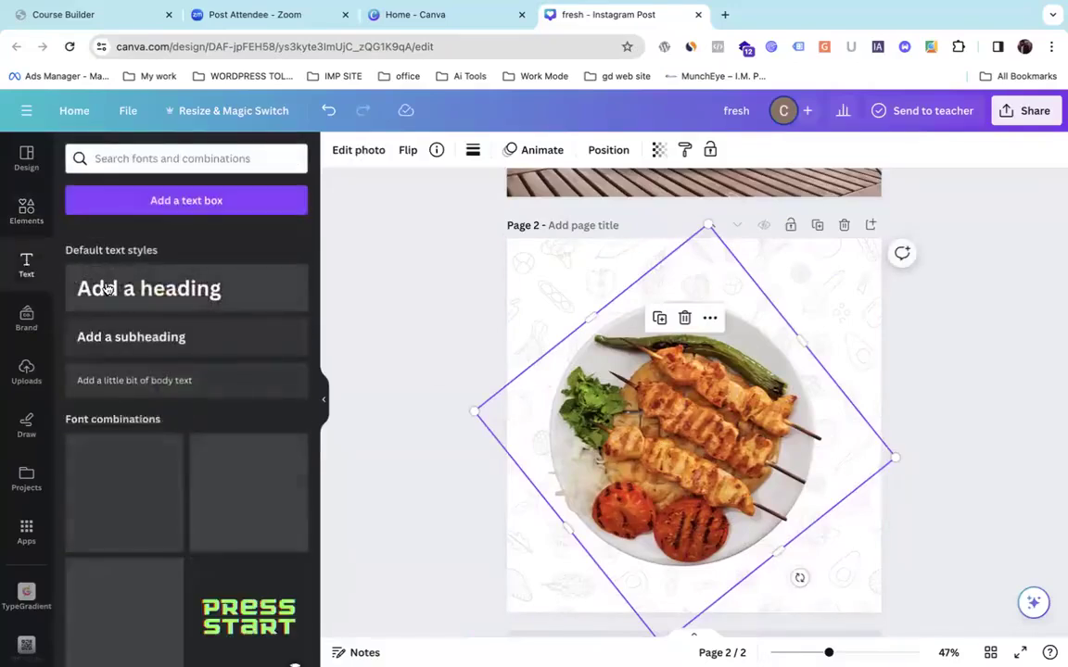
# Add a heading at the top of page 2 and set its font to Breathing.
pyautogui.moveTo(116, 295); pyautogui.dragTo(627, 280)
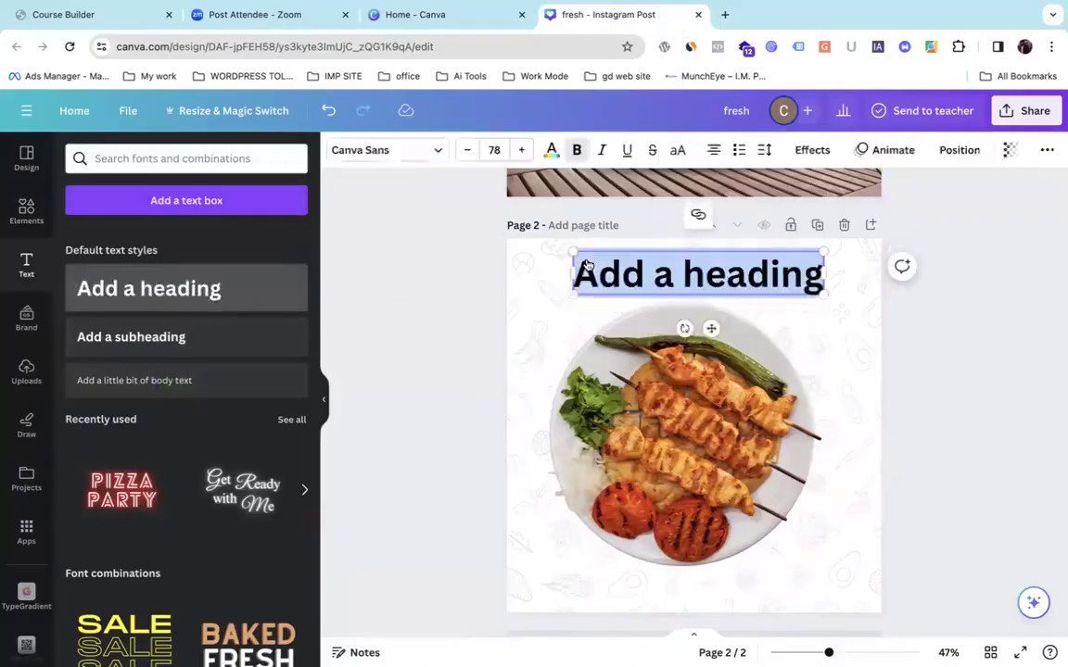
pyautogui.click(417, 152)
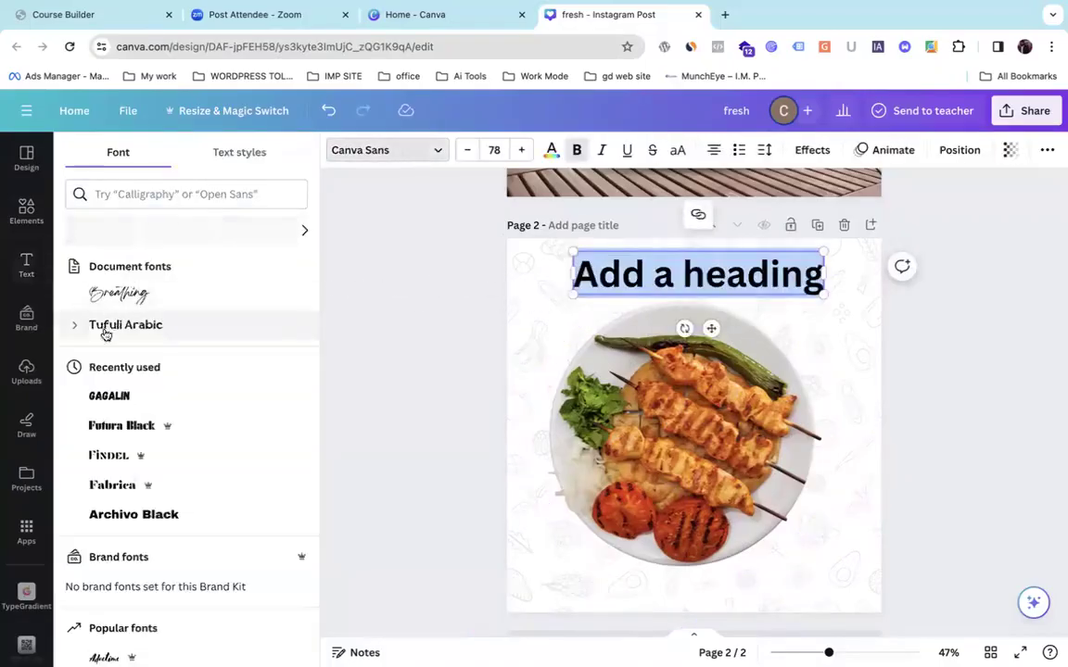
pyautogui.click(141, 296)
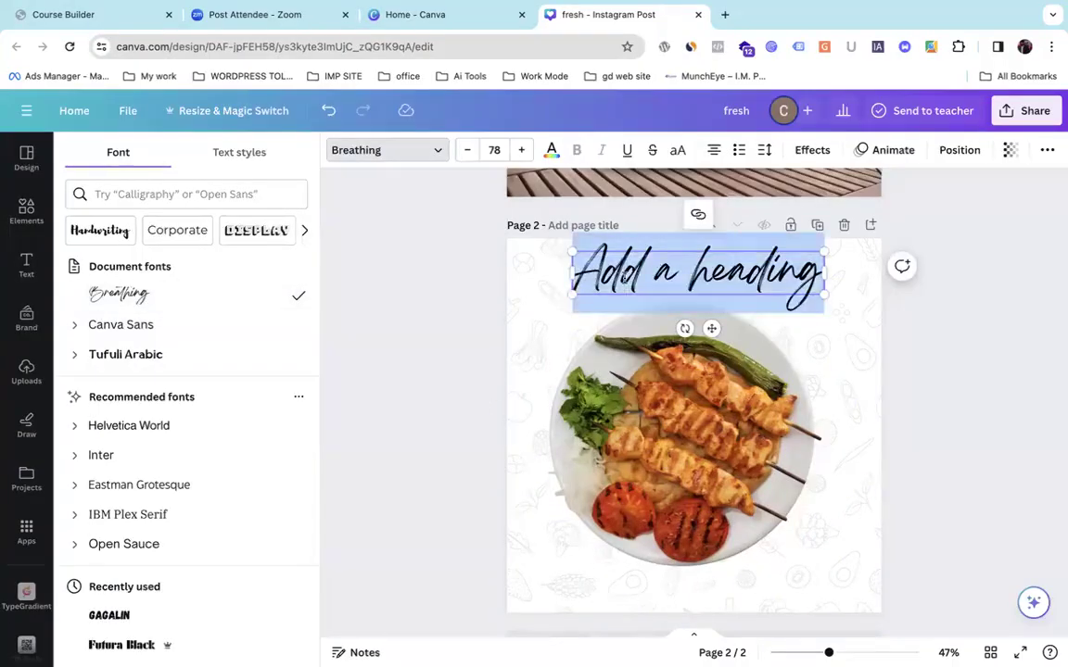
# Replace the placeholder heading text with 'fresh Veg Food' and deselect it.
pyautogui.press('BackSpace')
pyautogui.write('Te')
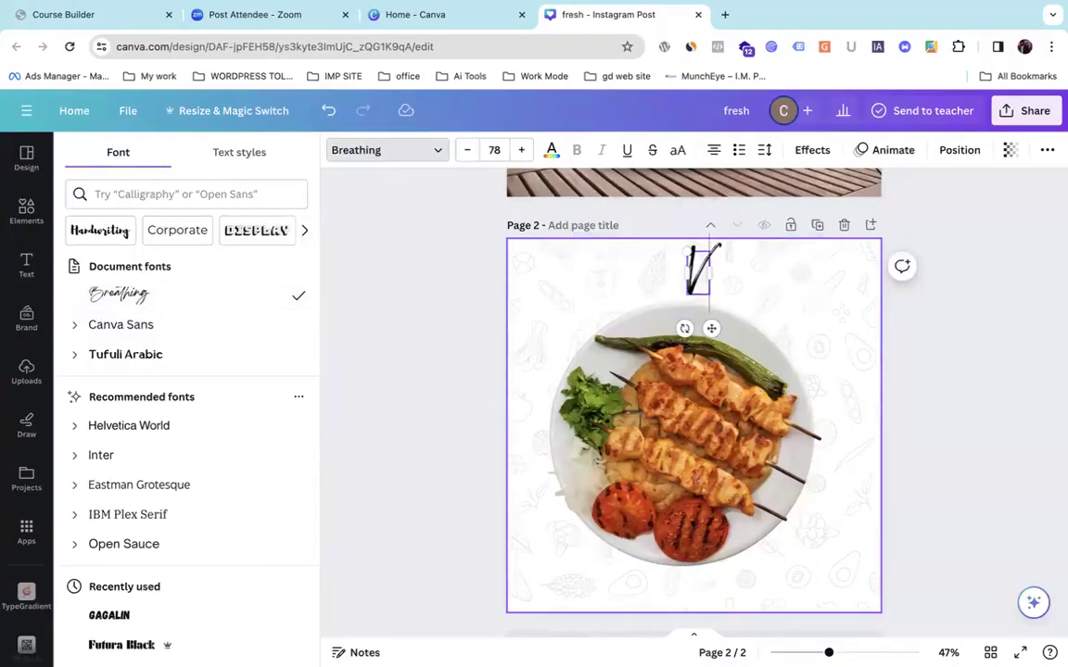
pyautogui.press('BackSpace')
pyautogui.press('BackSpace')
pyautogui.write('fresh')
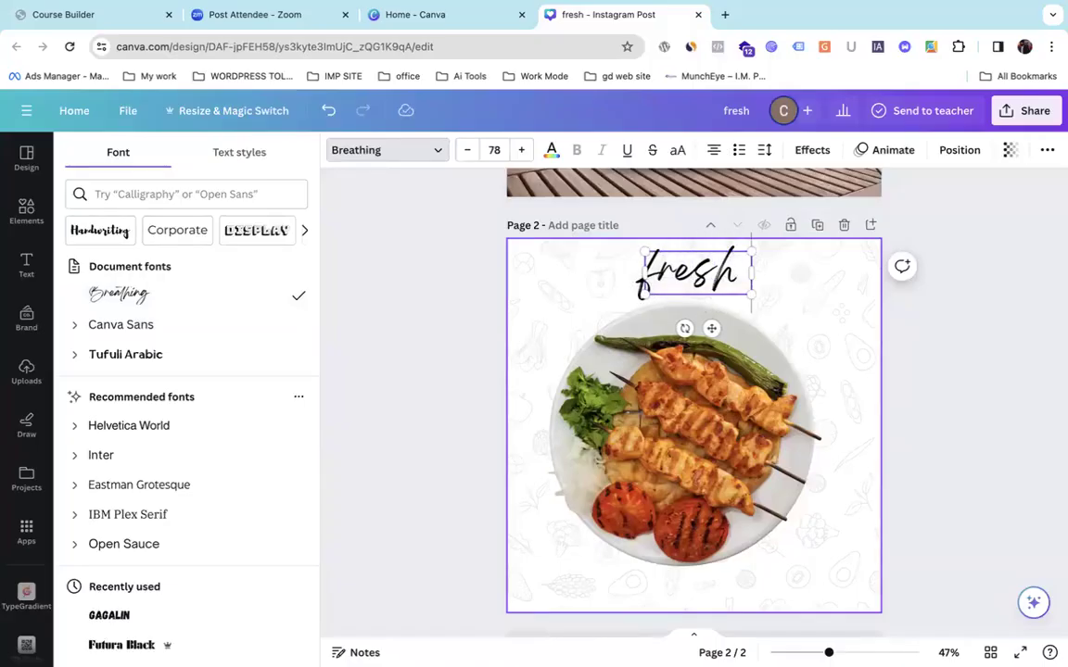
pyautogui.write(' Veg F')
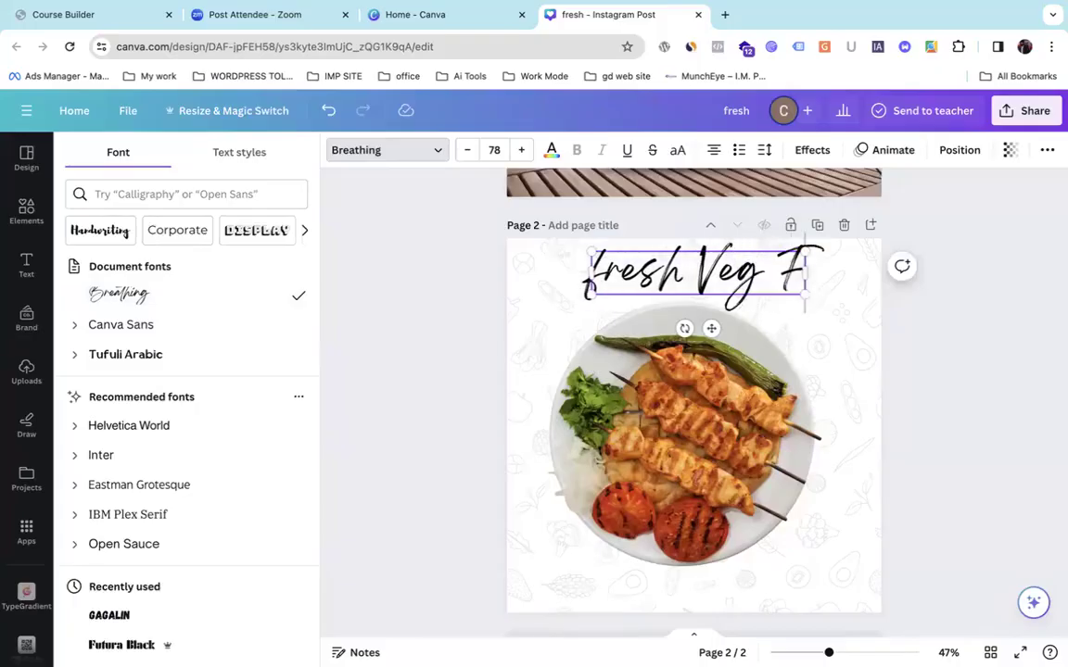
pyautogui.write('ood')
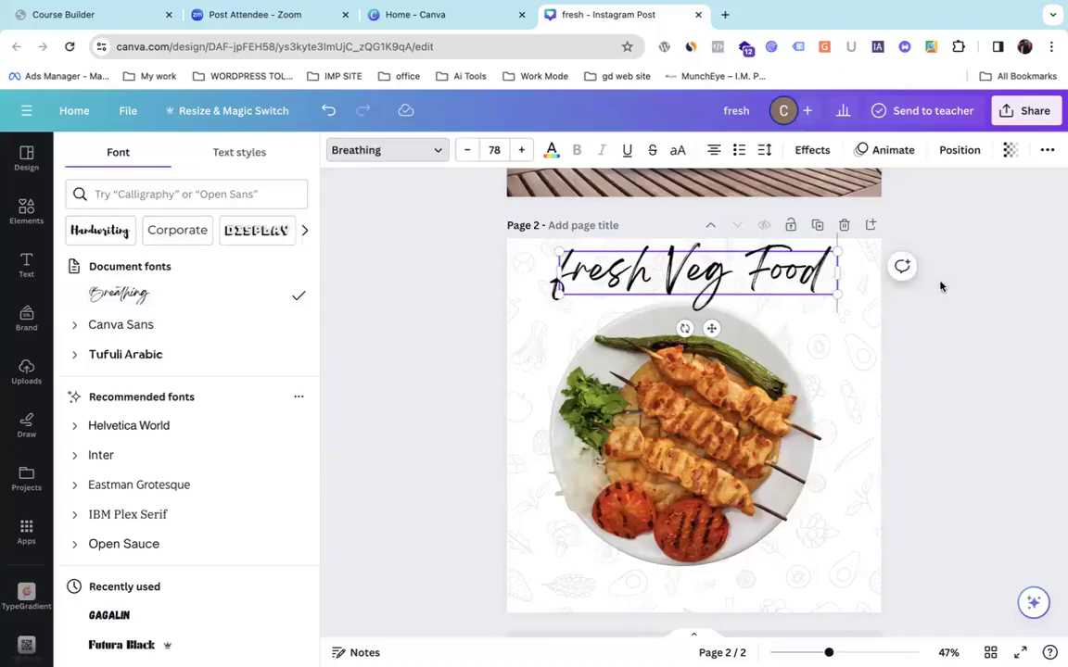
pyautogui.click(938, 340)
pyautogui.click(863, 362)
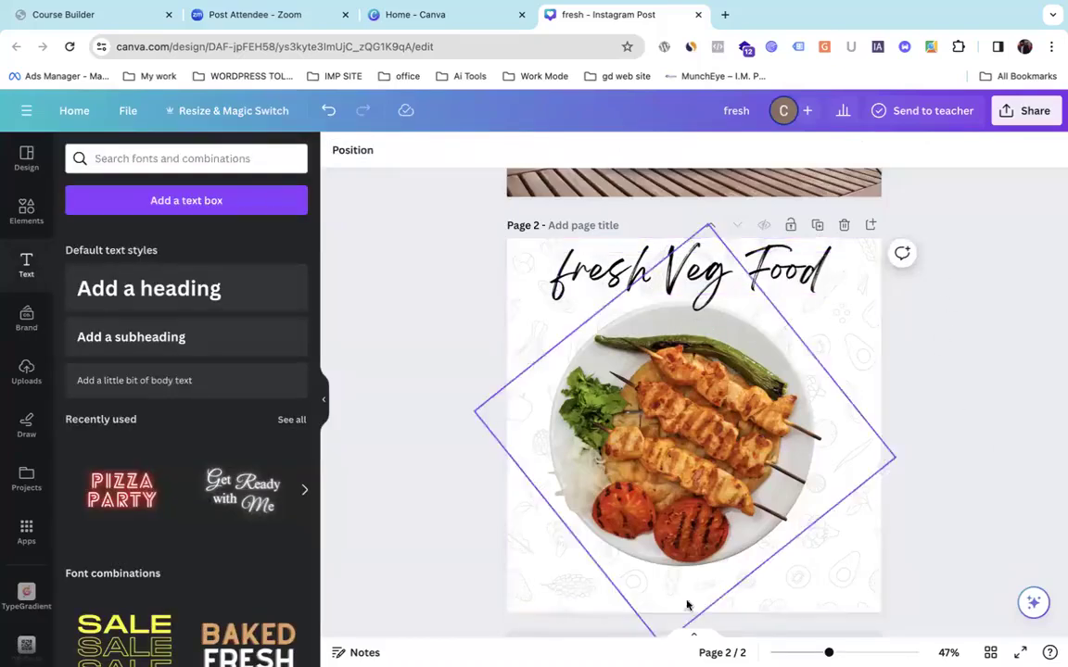
# Resize the kebab plate cutout, rotate it back to 0°, and centre it beneath the heading.
pyautogui.moveTo(739, 498); pyautogui.dragTo(741, 525)
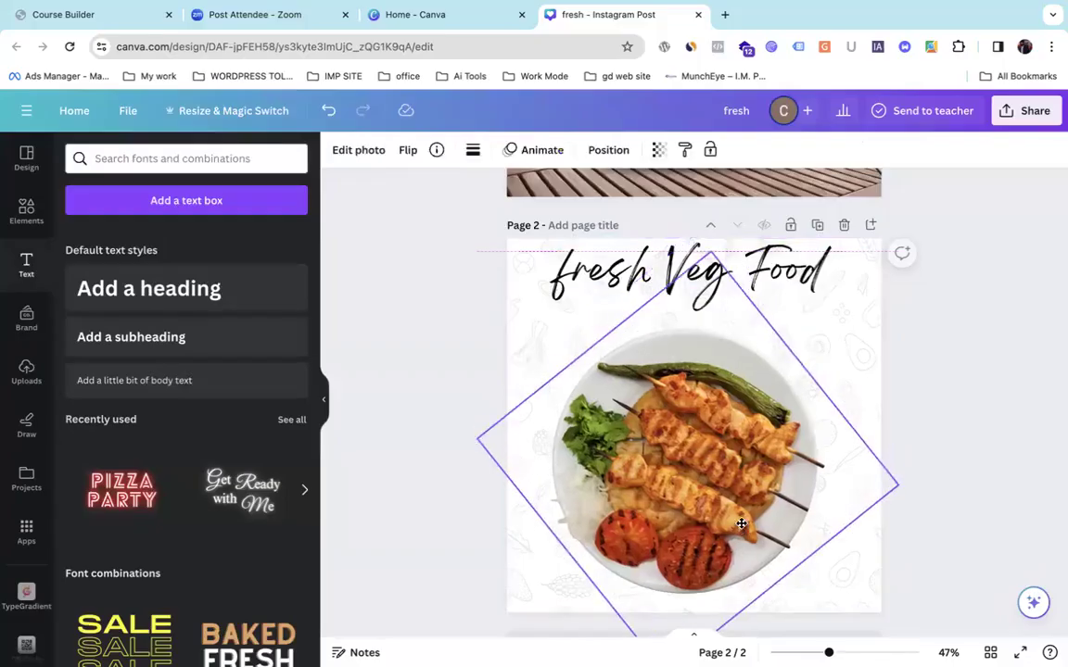
pyautogui.moveTo(709, 252); pyautogui.dragTo(697, 394)
pyautogui.moveTo(708, 531); pyautogui.dragTo(703, 441)
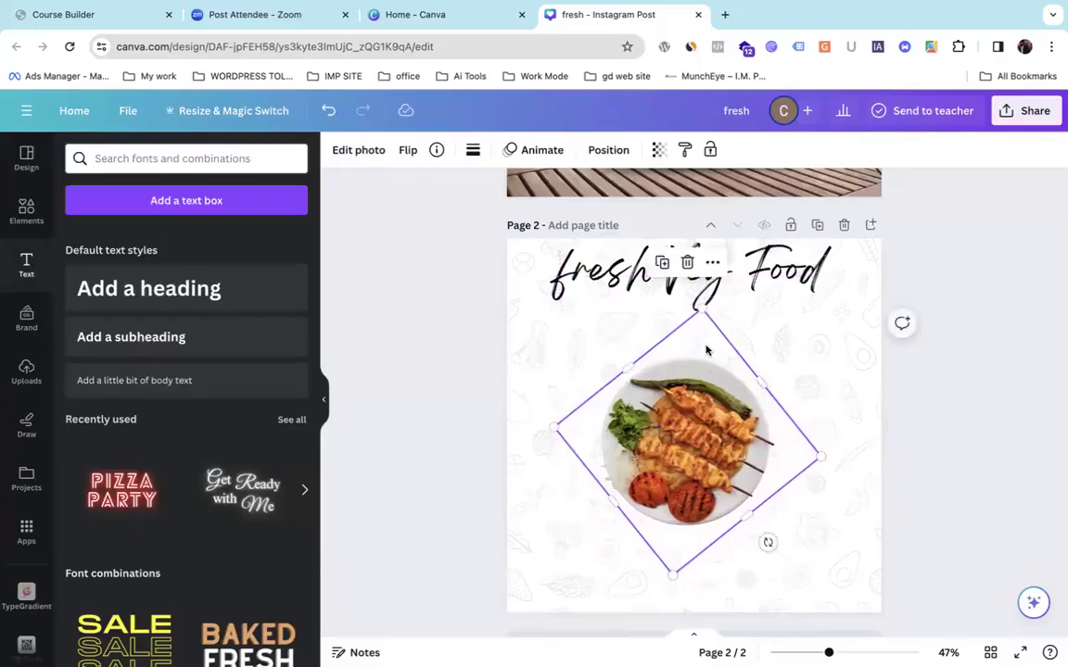
pyautogui.moveTo(699, 309); pyautogui.dragTo(711, 222)
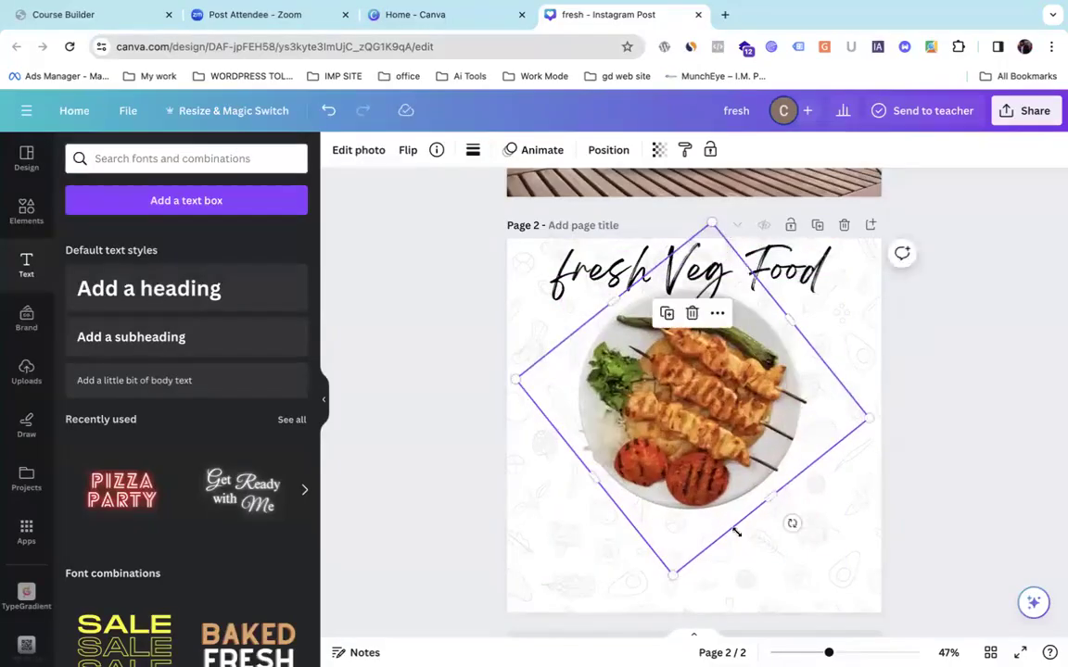
pyautogui.moveTo(793, 523); pyautogui.dragTo(691, 558)
pyautogui.moveTo(692, 480); pyautogui.dragTo(693, 521)
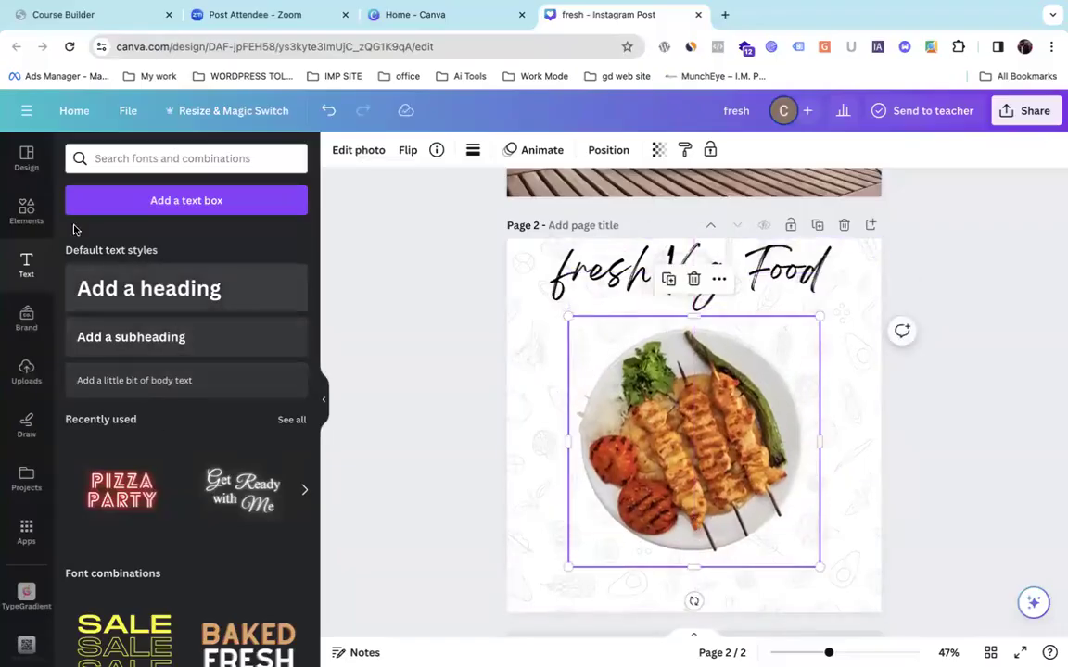
pyautogui.click(26, 210)
# Clear the old Elements search and search for 'insta'.
pyautogui.click(171, 158)
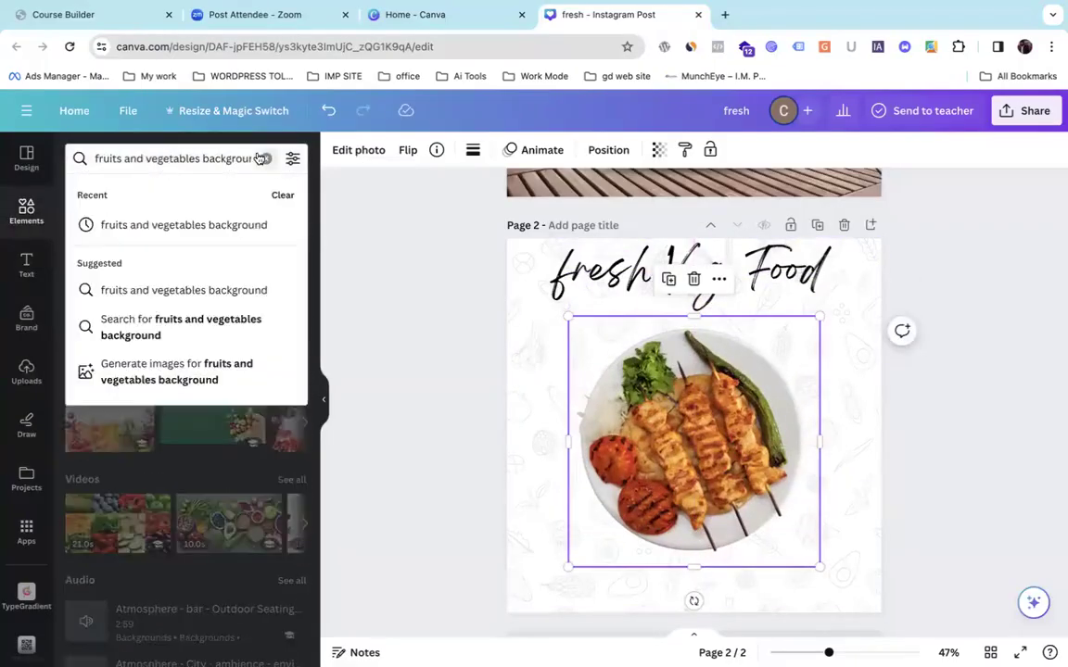
pyautogui.click(265, 159)
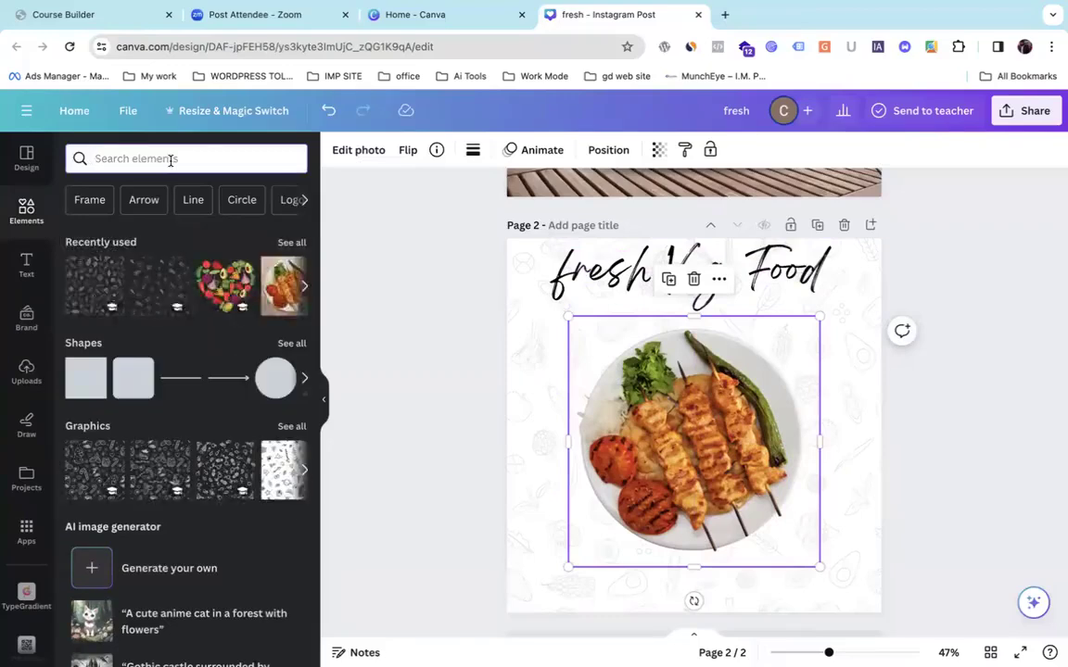
pyautogui.click(171, 158)
pyautogui.write('i')
pyautogui.press('BackSpace')
pyautogui.write('insta')
pyautogui.press('Return')
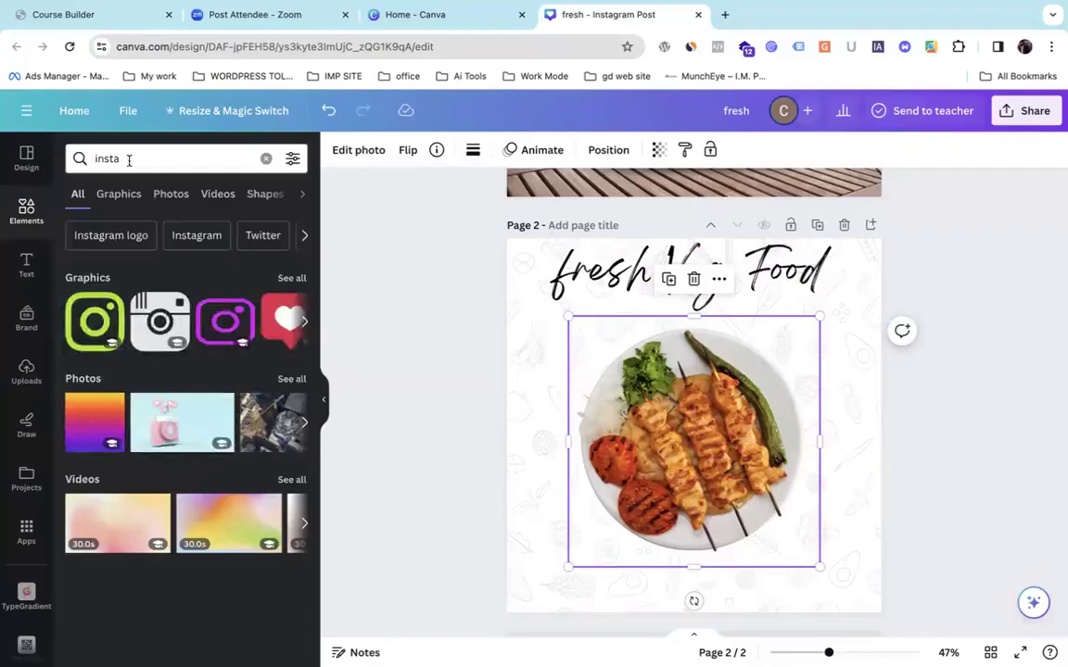
# Place the Instagram graphic, shrink it, recolour it purple, and move it bottom-left, then clear the search.
pyautogui.moveTo(90, 335); pyautogui.dragTo(565, 522)
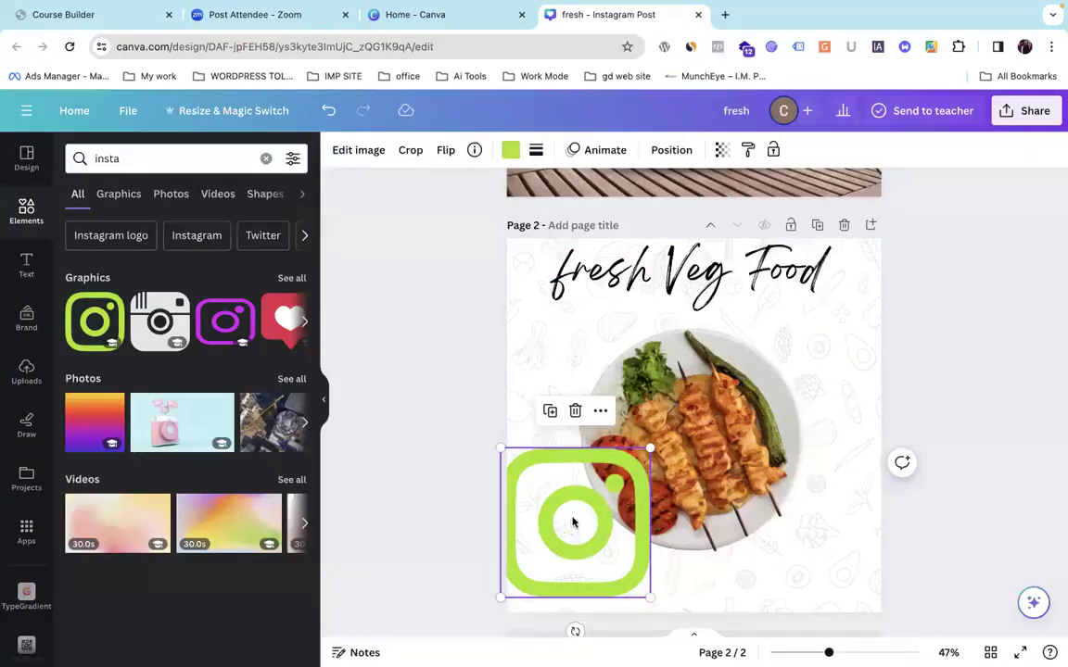
pyautogui.moveTo(654, 448); pyautogui.dragTo(560, 540)
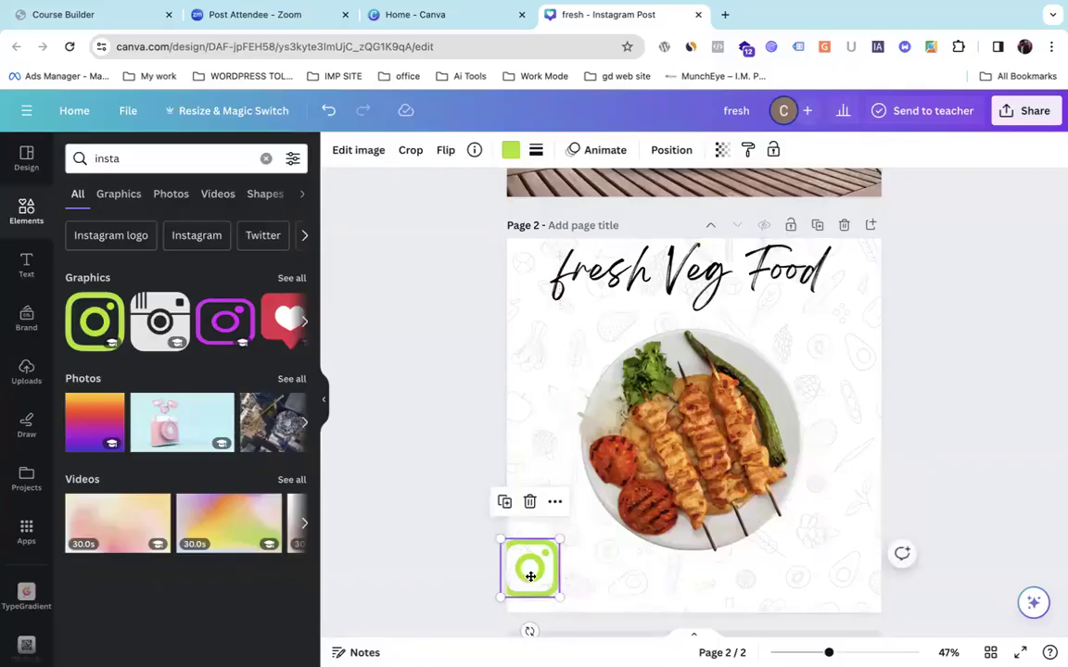
pyautogui.moveTo(531, 577); pyautogui.dragTo(560, 583)
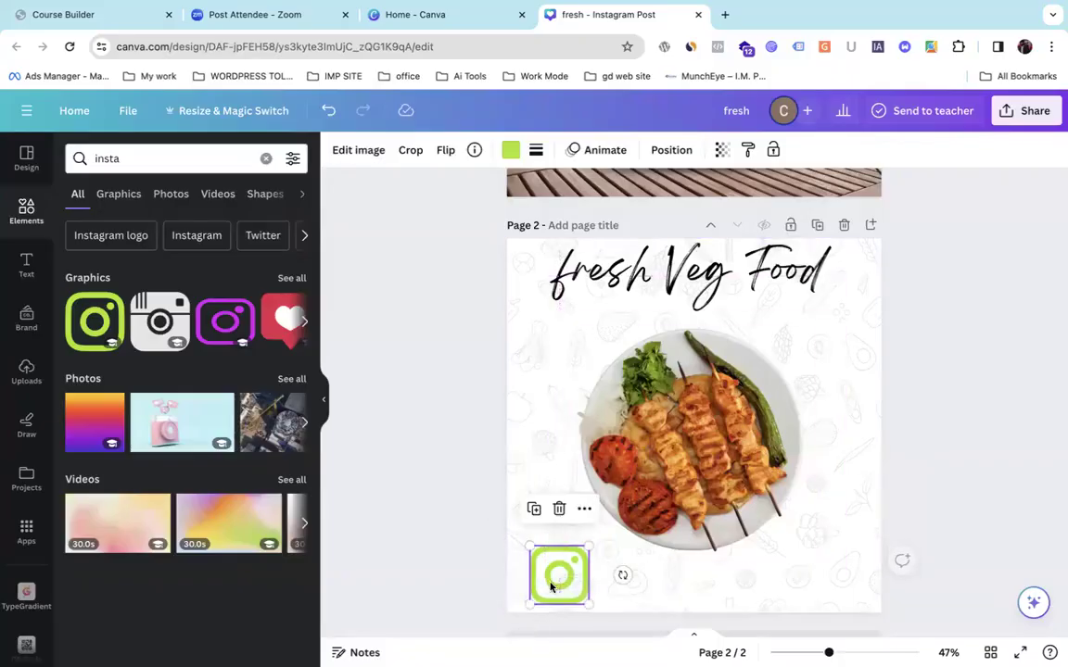
pyautogui.click(511, 150)
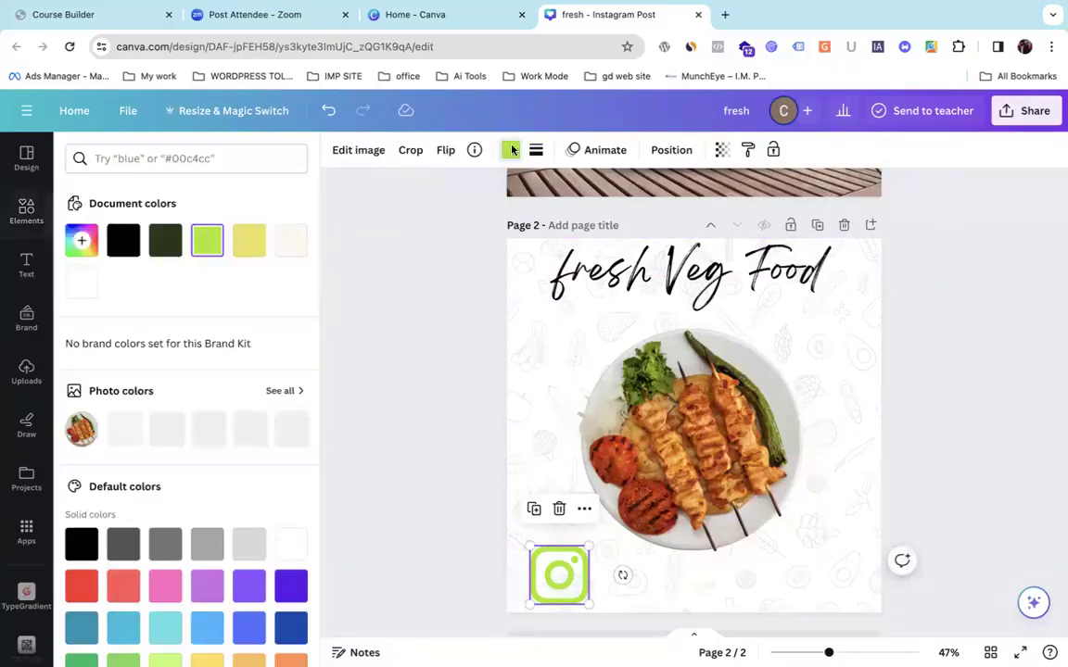
pyautogui.click(283, 590)
pyautogui.moveTo(583, 544); pyautogui.dragTo(550, 587)
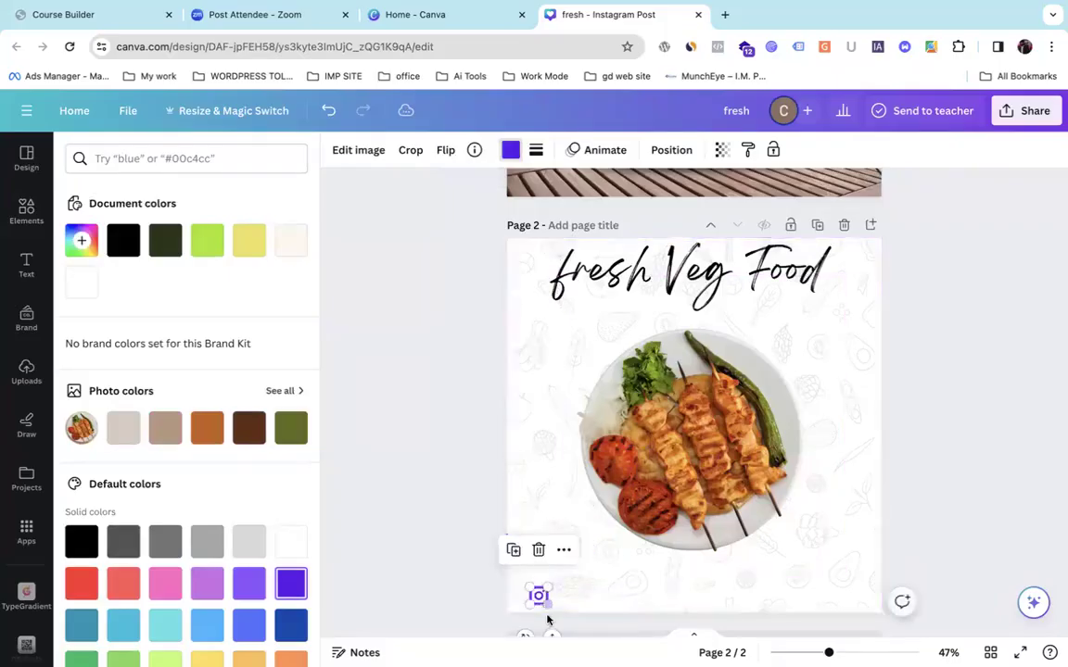
pyautogui.moveTo(550, 633); pyautogui.dragTo(533, 634)
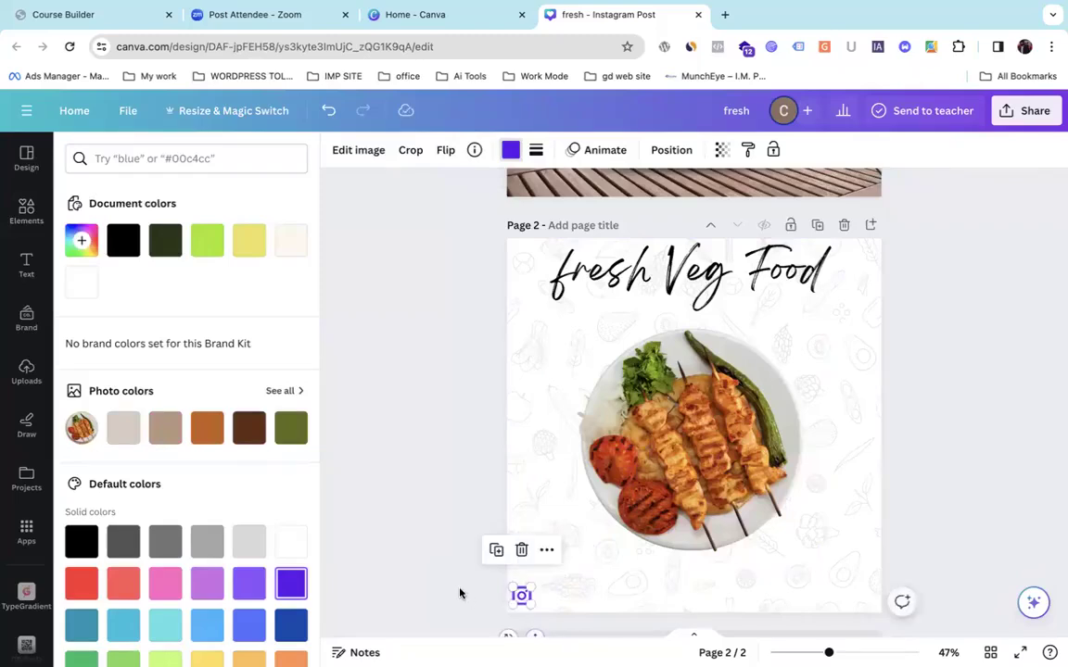
pyautogui.click(479, 560)
pyautogui.moveTo(137, 167); pyautogui.dragTo(12, 171)
pyautogui.press('BackSpace')
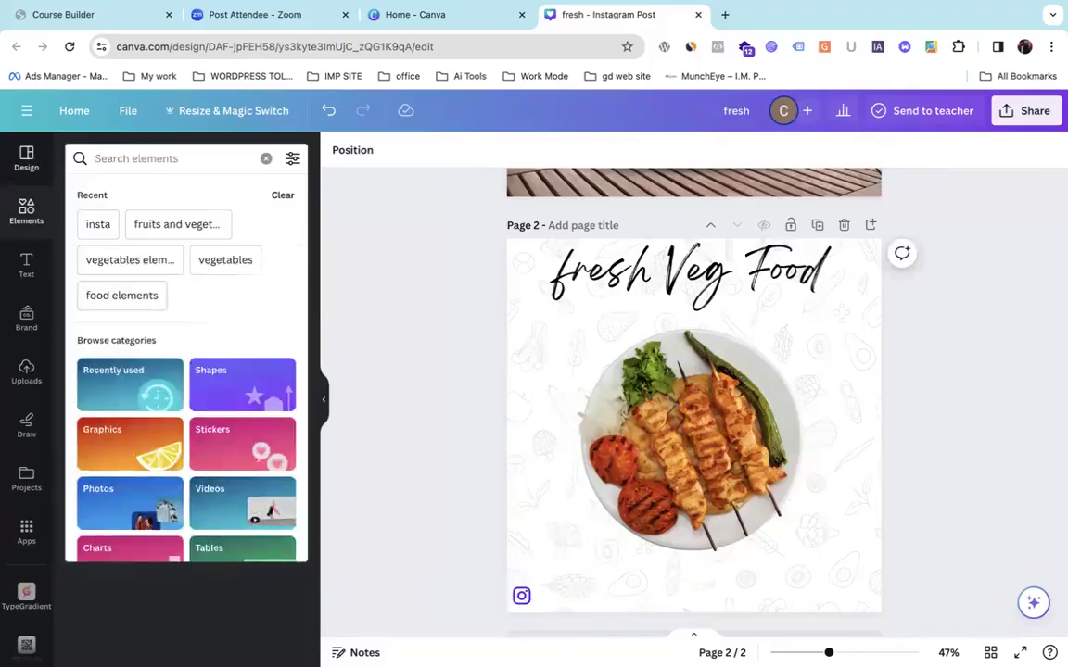
# Search the Elements library for 'facebook'.
pyautogui.write('facebook z')
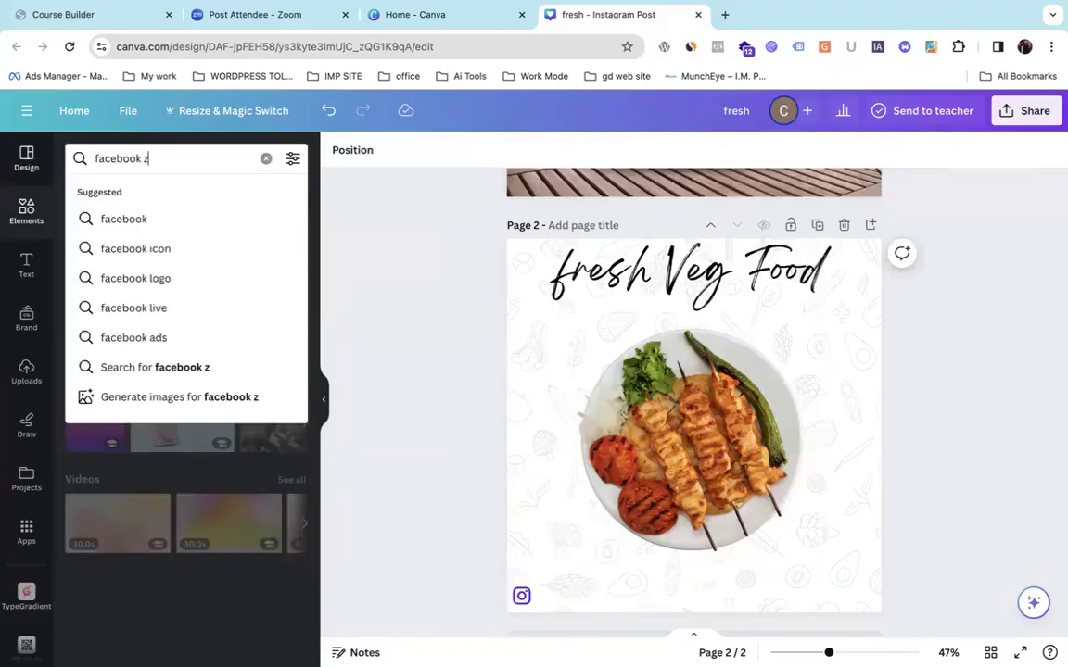
pyautogui.press('BackSpace')
pyautogui.press('BackSpace')
pyautogui.press('Return')
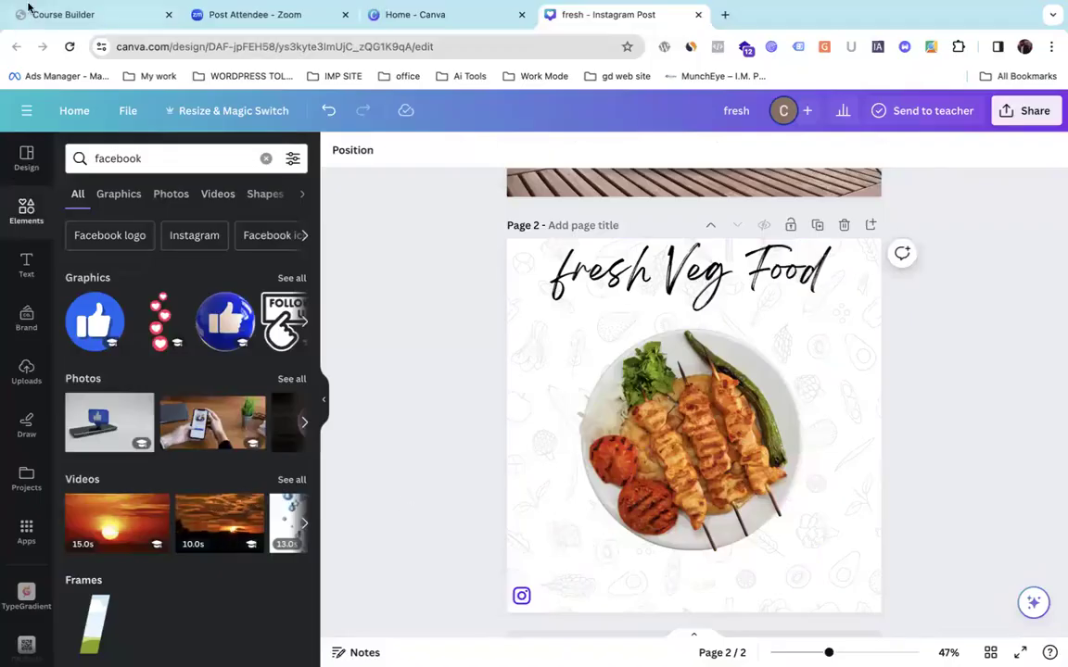
# Take Chrome out of full screen, restore the window, and scroll down the canvas.
pyautogui.click(49, 29)
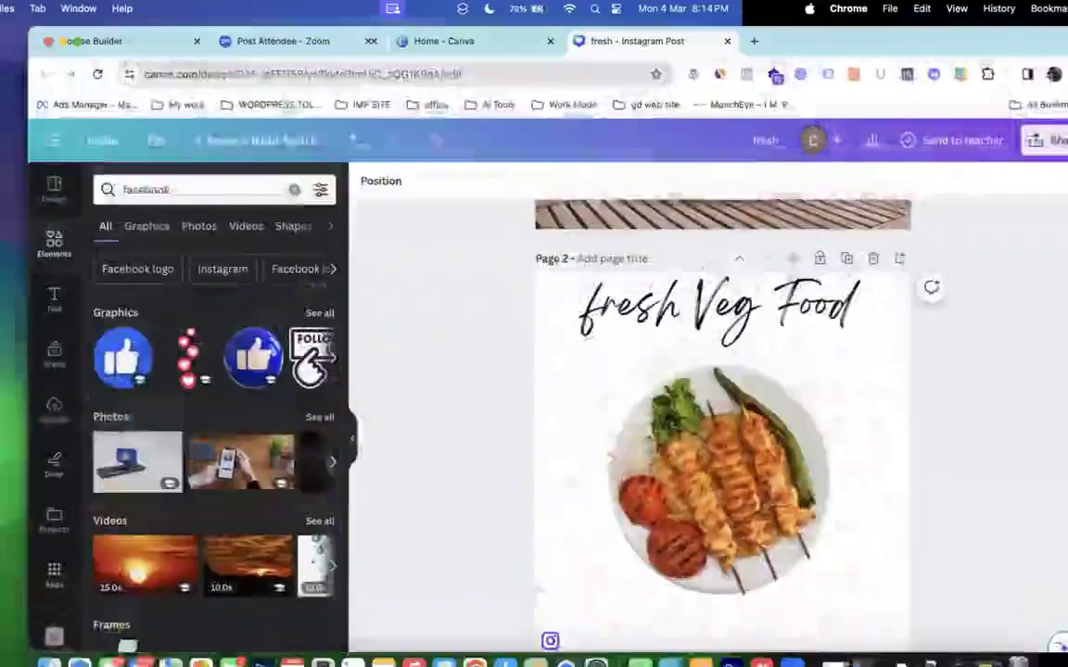
pyautogui.doubleClick(793, 38)
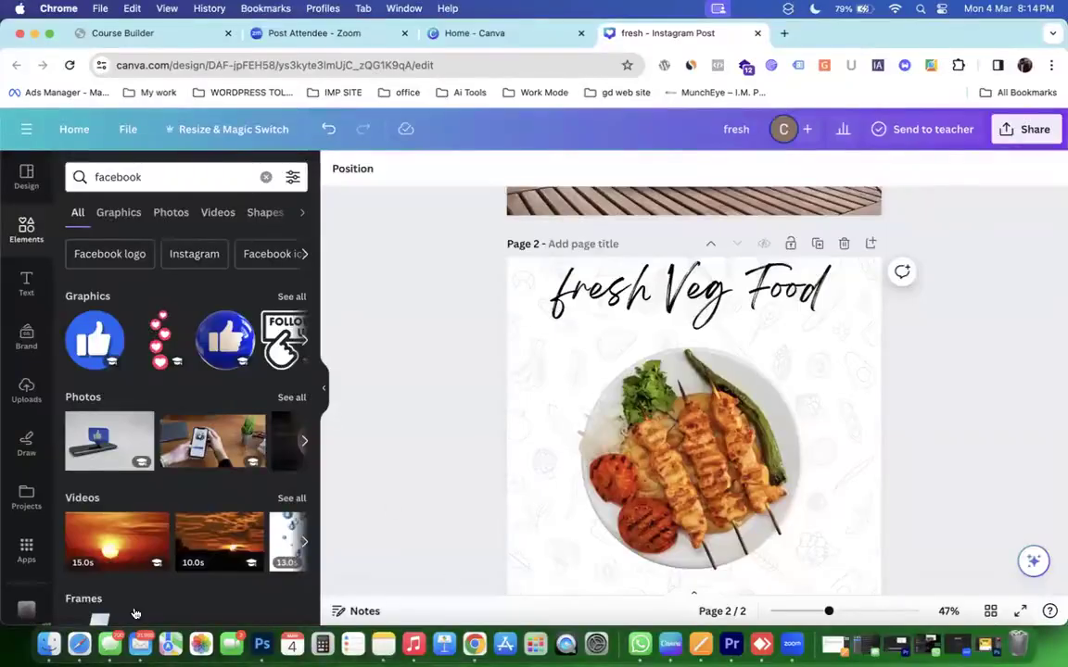
pyautogui.click(19, 639)
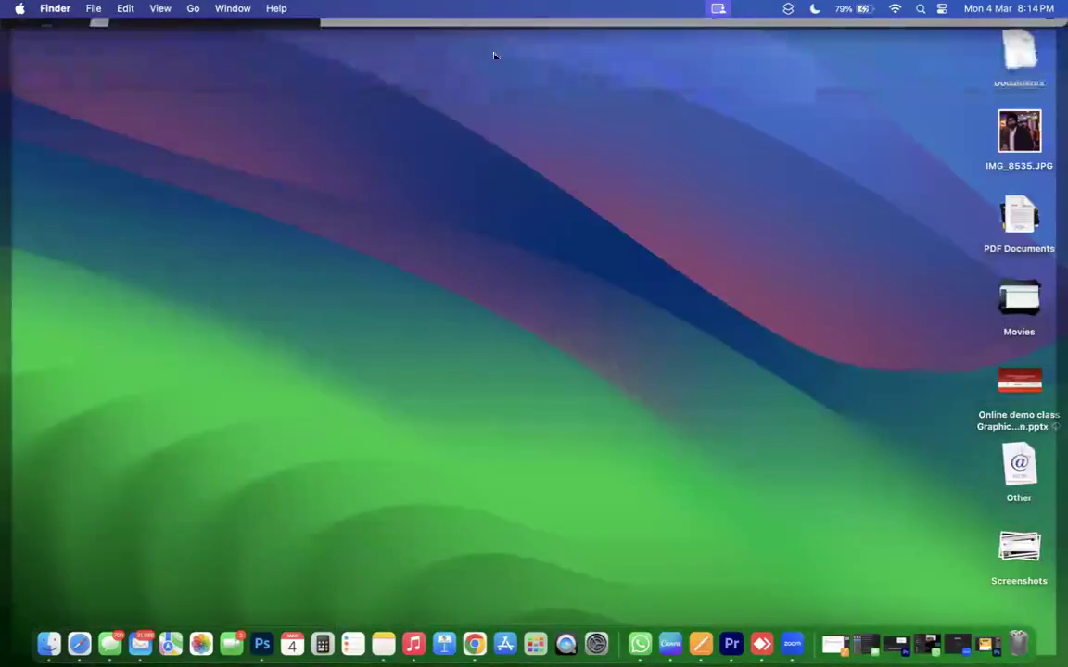
pyautogui.click(497, 24)
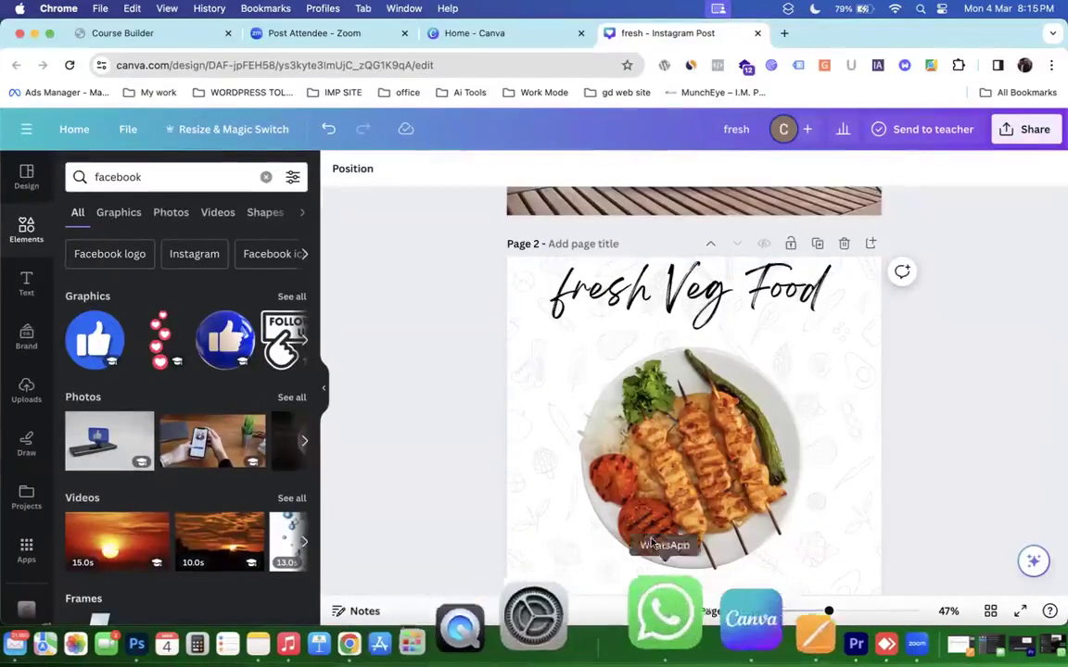
pyautogui.scroll(-2, 657, 519)
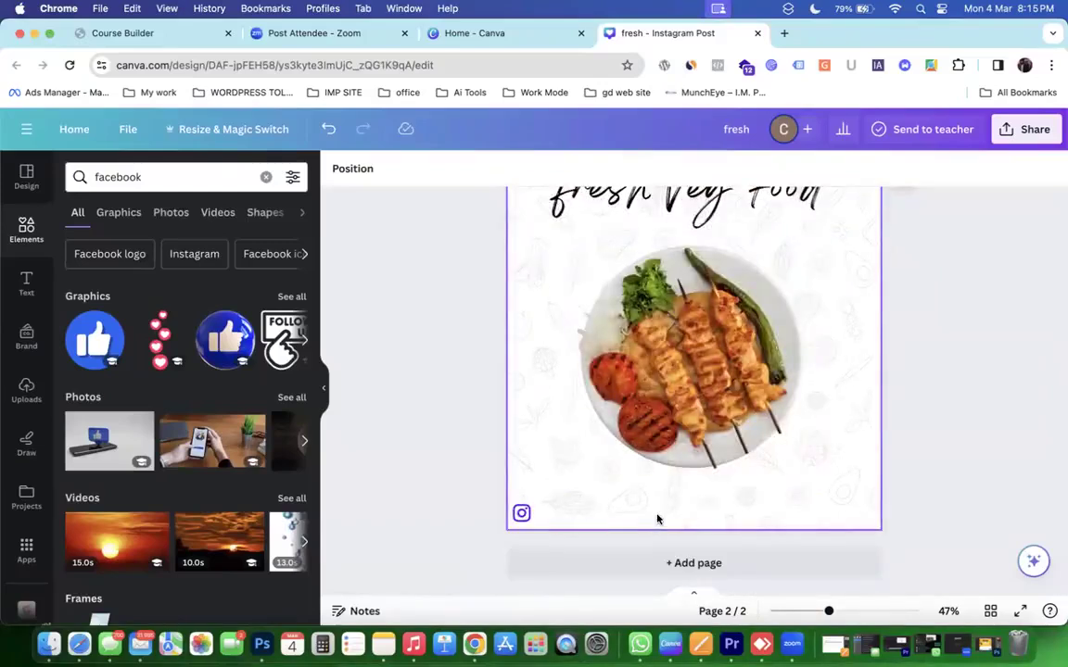
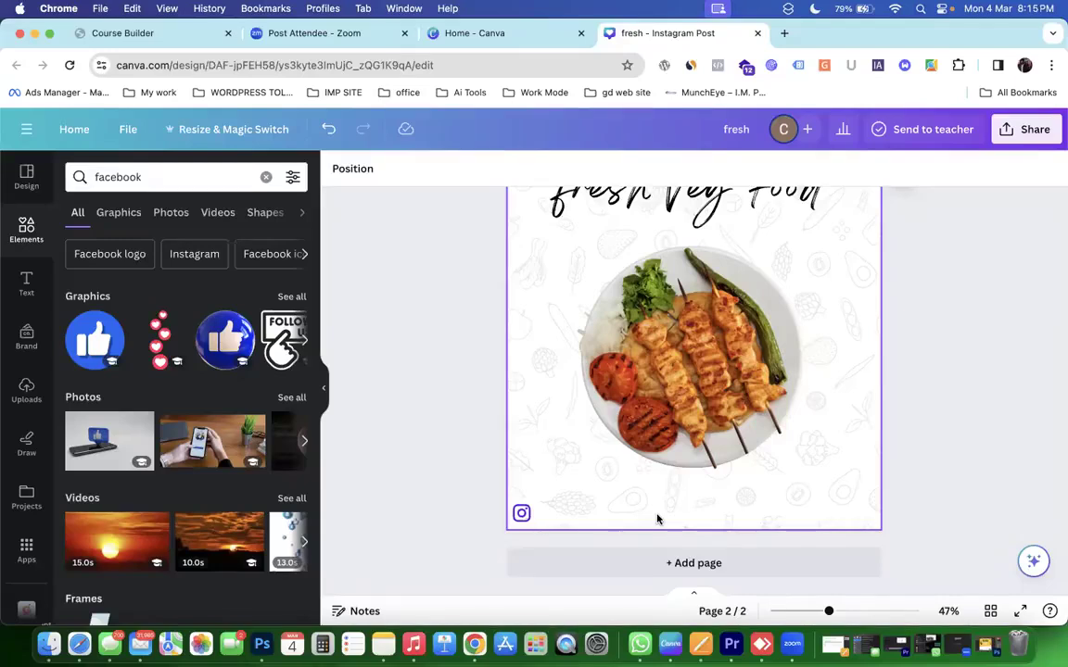
# Drag the wooden-table photo from page 1 onto page 2, then select the food plate.
pyautogui.scroll(3, 657, 520)
pyautogui.scroll(-5, 657, 520)
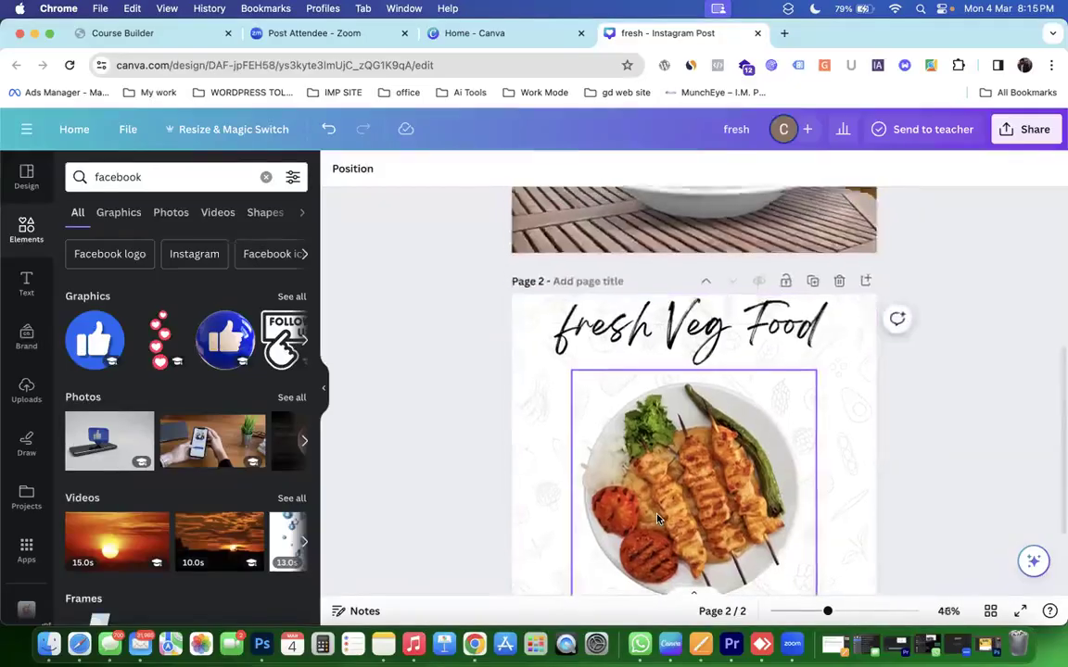
pyautogui.scroll(-3, 657, 520)
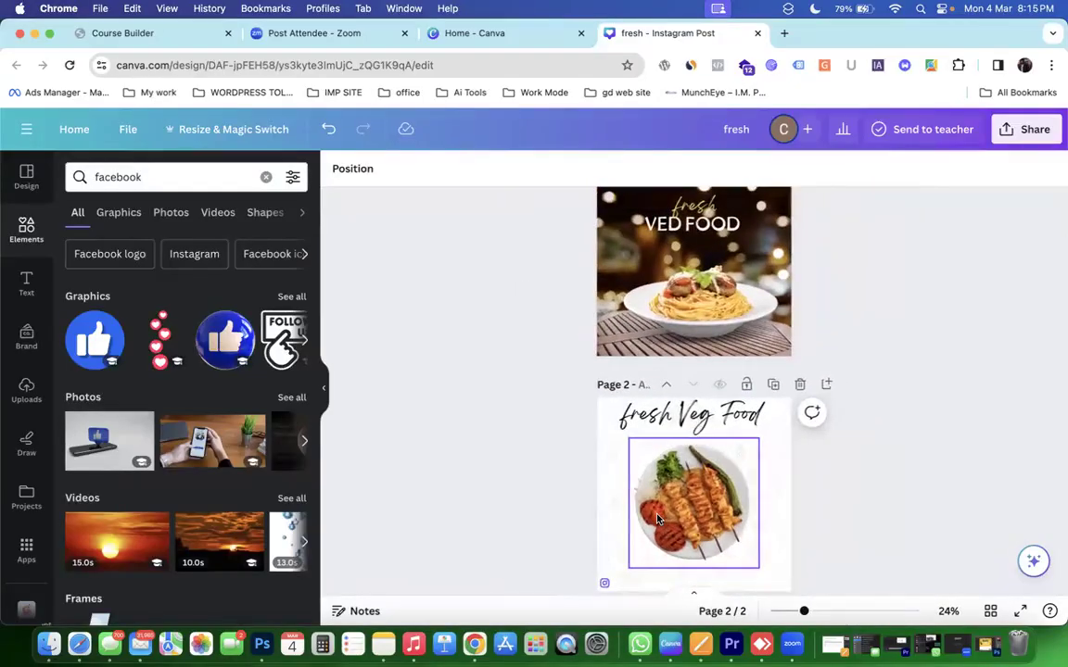
pyautogui.scroll(-2, 657, 520)
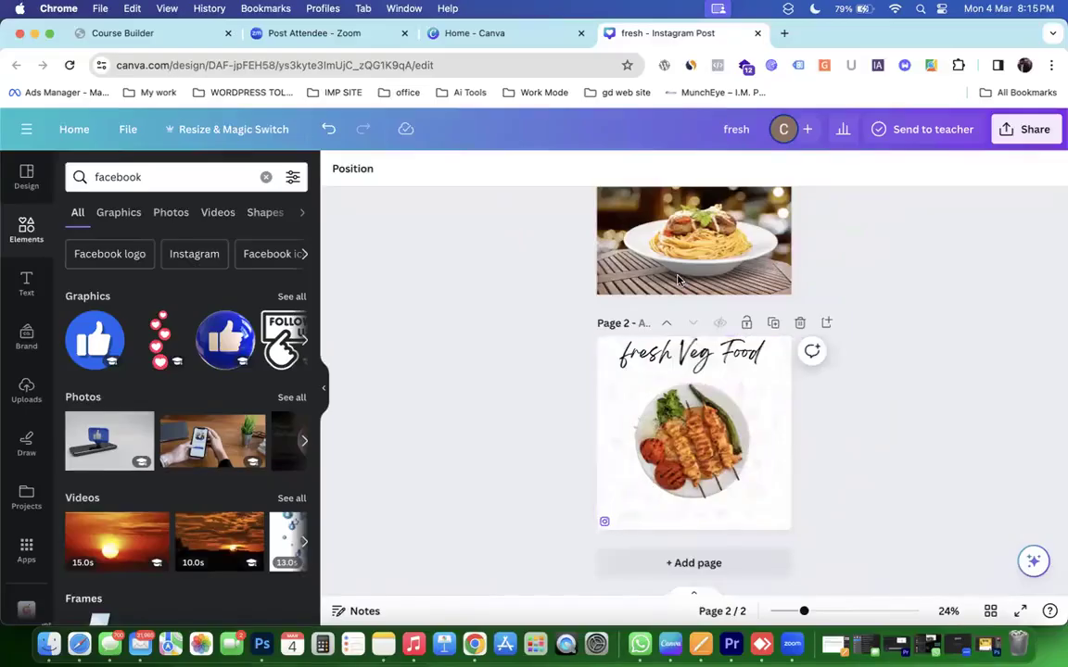
pyautogui.moveTo(624, 288); pyautogui.dragTo(640, 467)
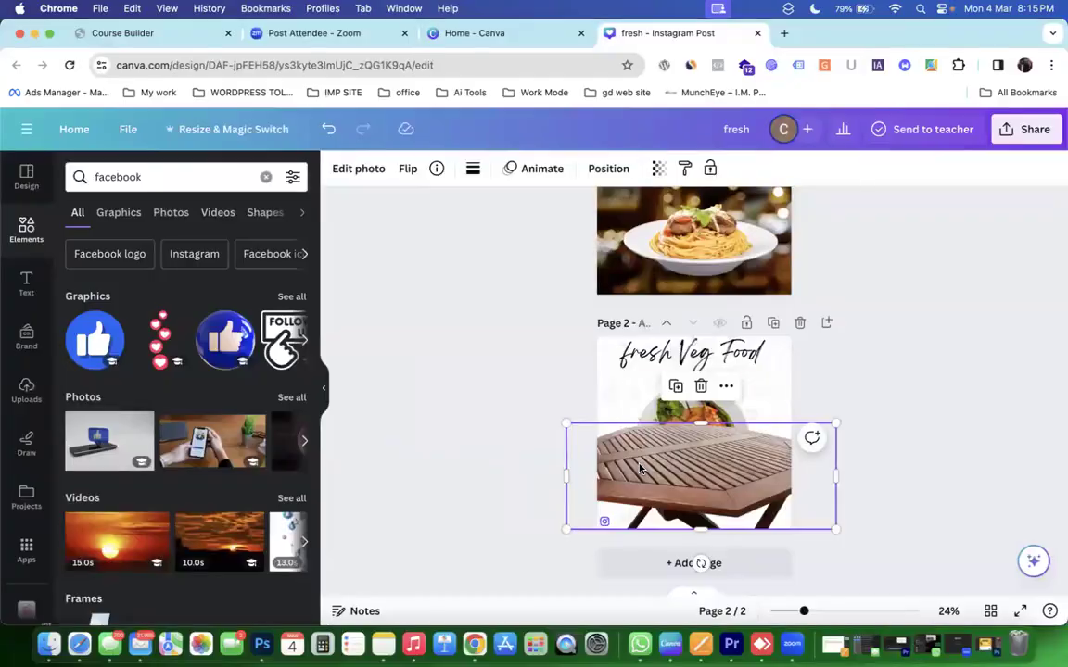
pyautogui.click(666, 404)
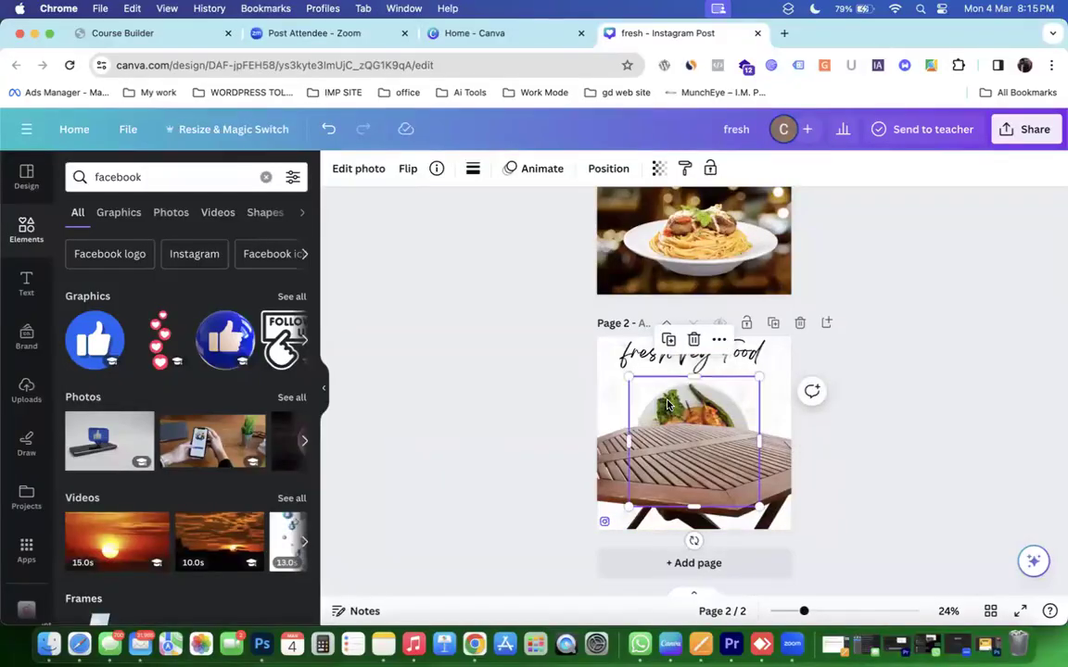
# Bring the food plate in front of the table and lower both toward the page bottom.
pyautogui.click(608, 171)
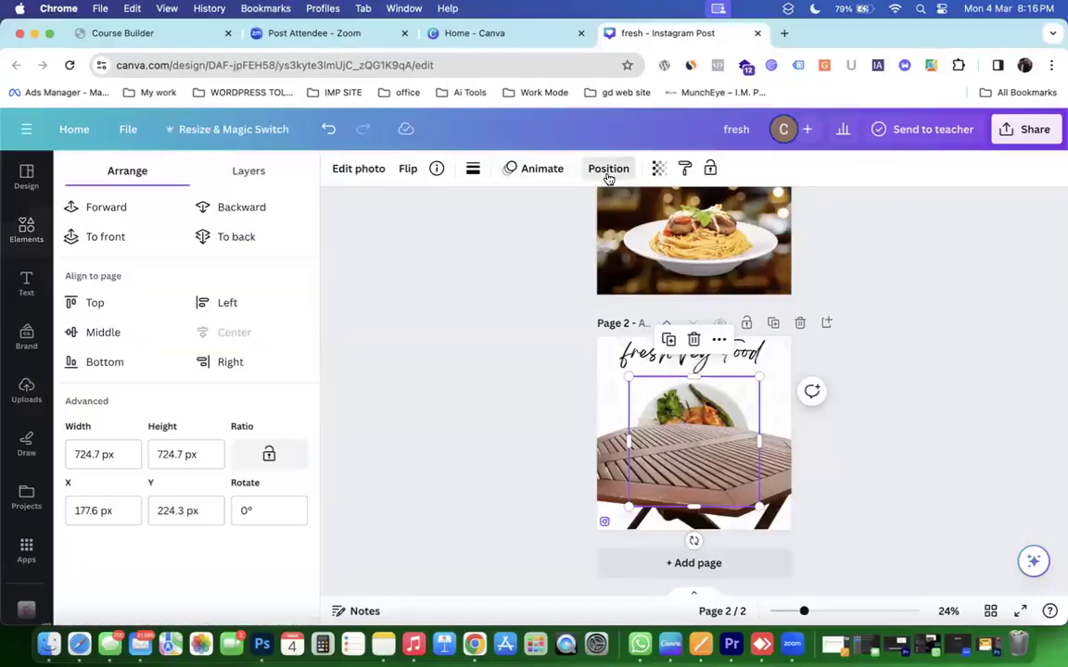
pyautogui.click(130, 214)
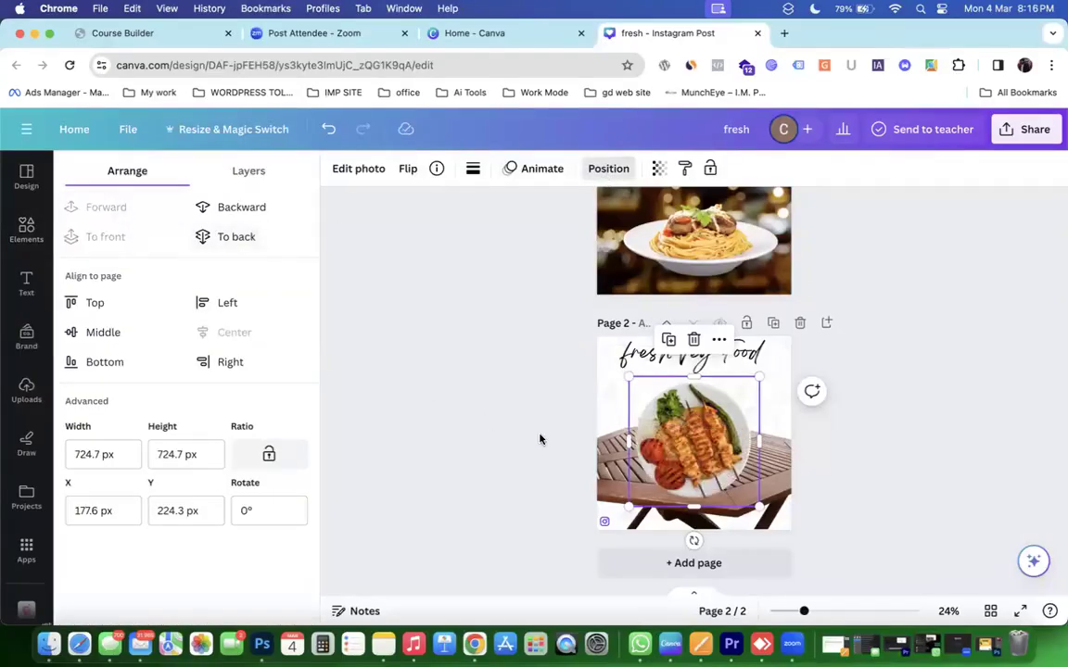
pyautogui.moveTo(581, 458); pyautogui.dragTo(613, 518)
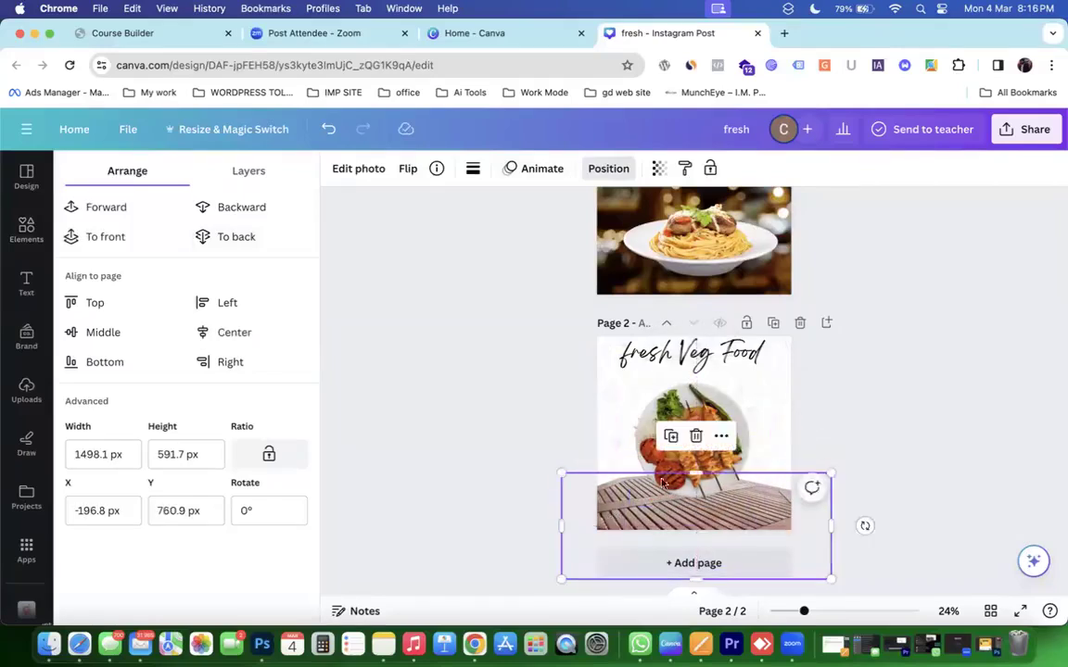
pyautogui.moveTo(714, 417)
pyautogui.mouseDown()
pyautogui.moveTo(708, 449)
pyautogui.moveTo(714, 435)
pyautogui.mouseUp()
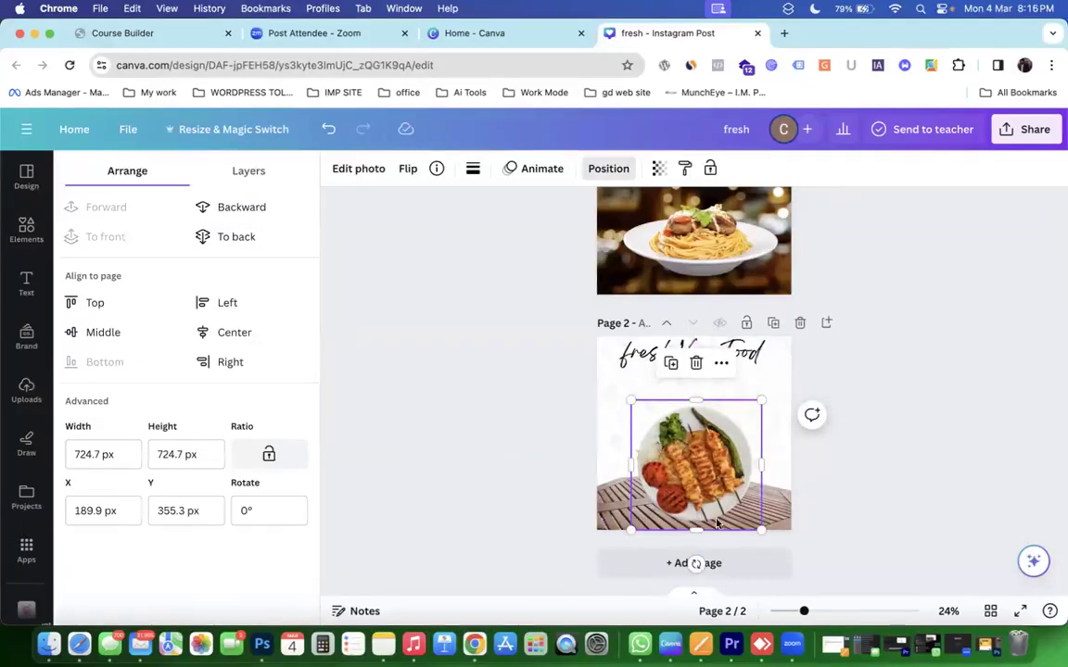
pyautogui.moveTo(716, 501); pyautogui.dragTo(686, 432)
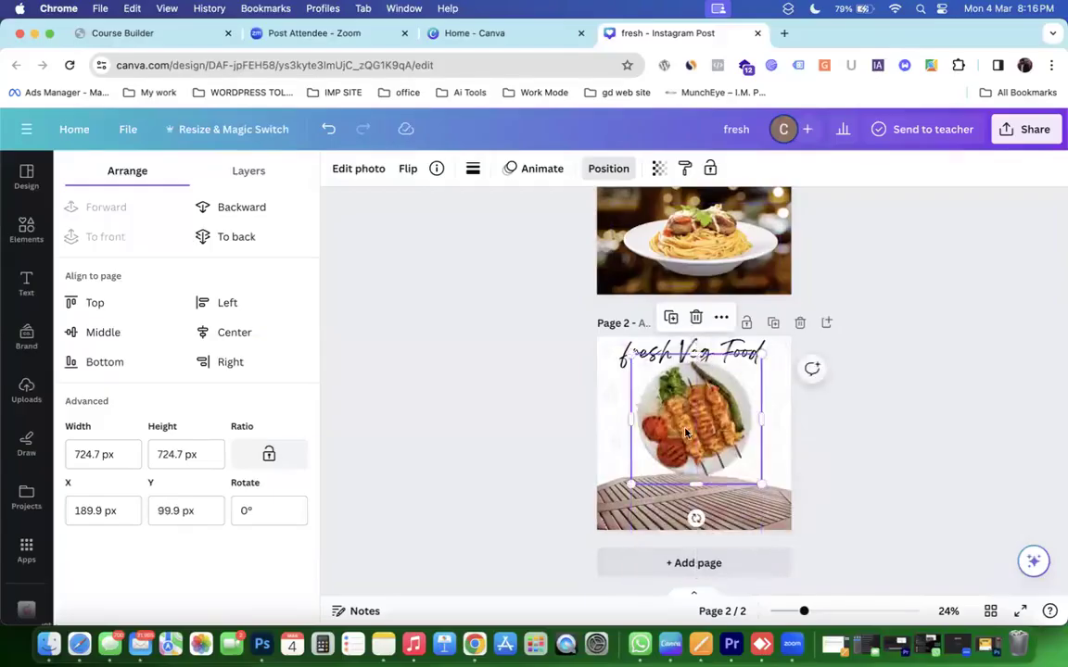
# Swap the kebab plate on page 2 for the spaghetti dish from page 1.
pyautogui.moveTo(616, 428); pyautogui.dragTo(510, 442)
pyautogui.moveTo(607, 238); pyautogui.dragTo(673, 506)
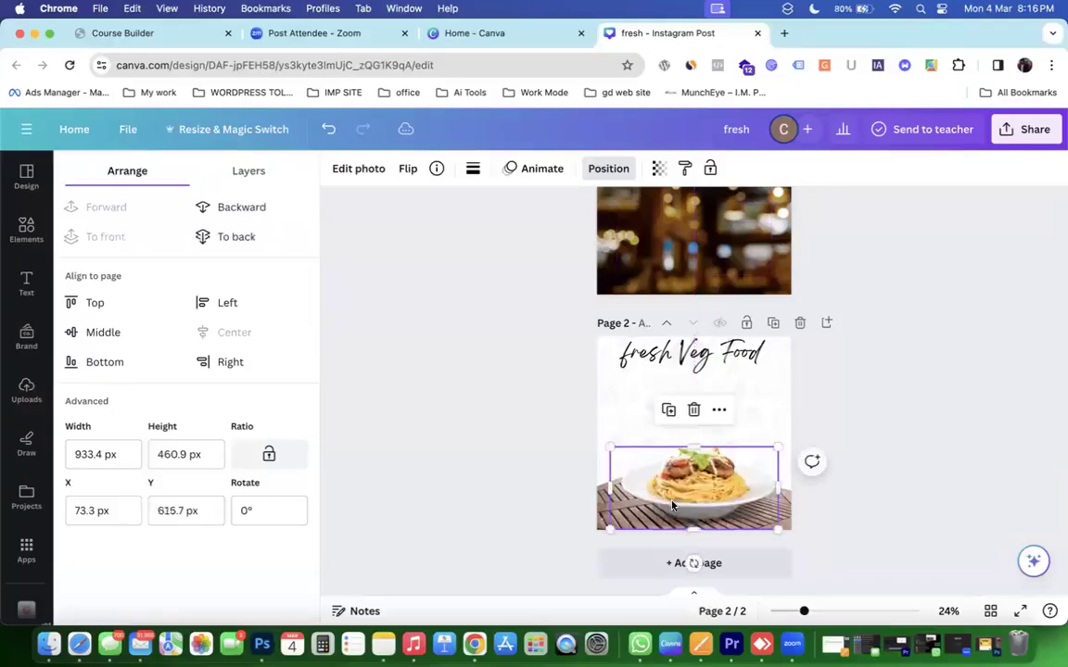
pyautogui.click(887, 496)
pyautogui.scroll(3, 687, 519)
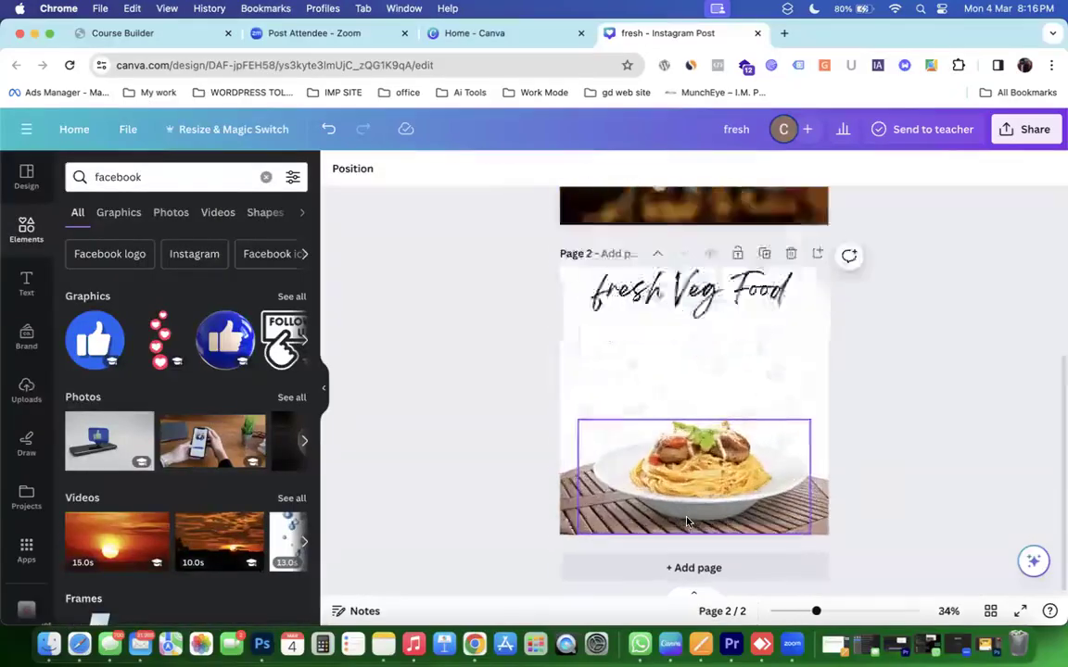
pyautogui.scroll(3, 687, 522)
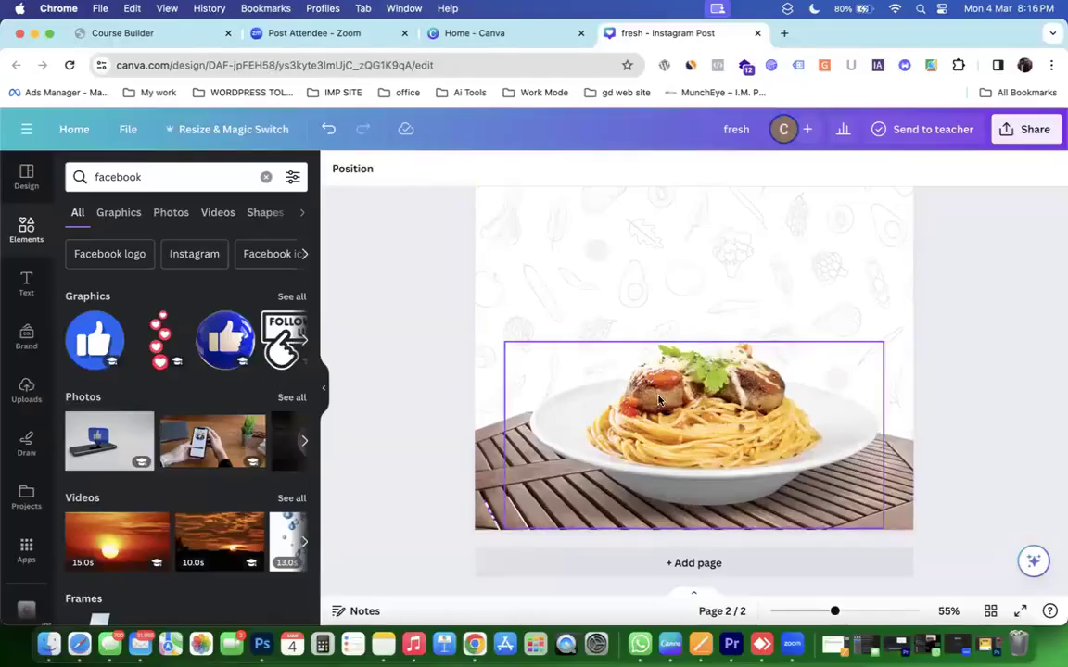
pyautogui.click(169, 175)
# Clear the Canva search and load freepik.com in a new Chrome tab.
pyautogui.press('BackSpace')
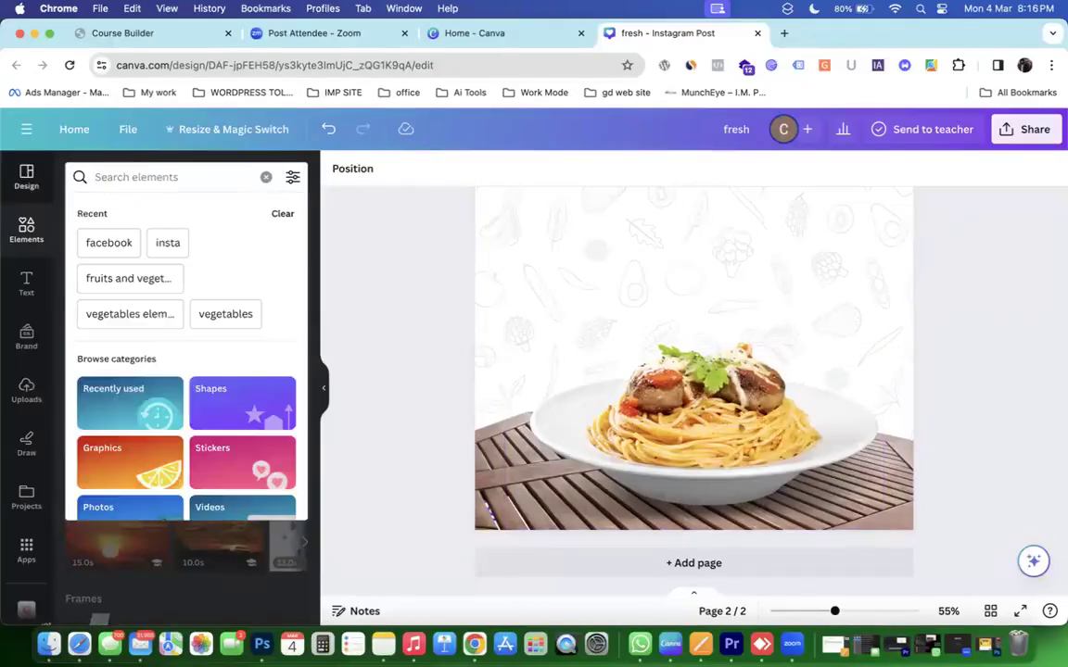
pyautogui.press('super+t')
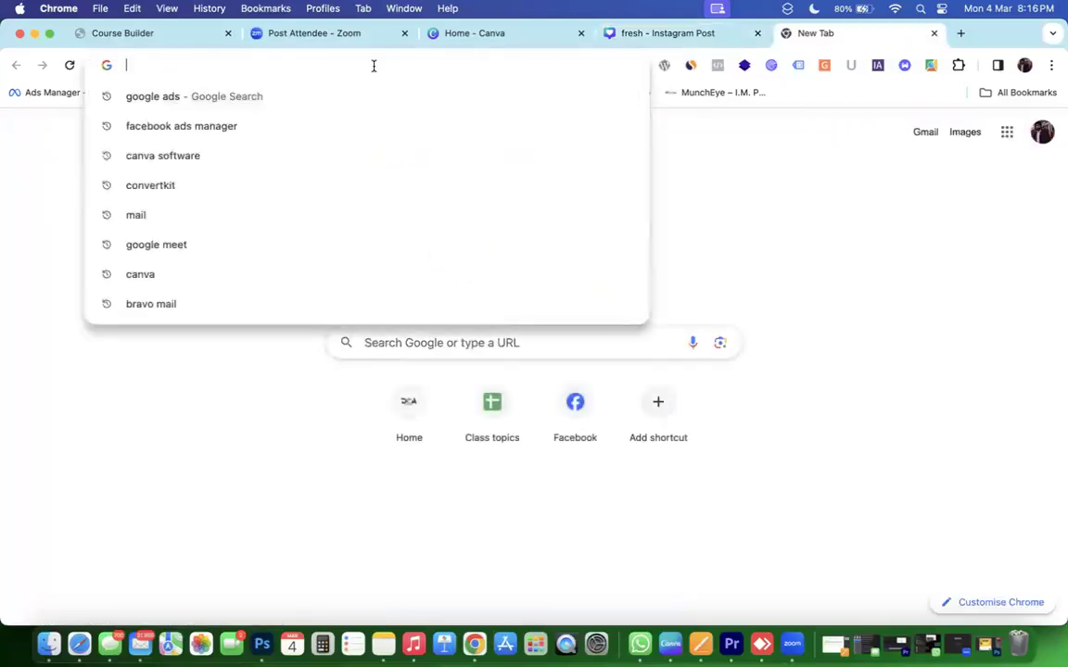
pyautogui.write('fa')
pyautogui.press('BackSpace')
pyautogui.press('BackSpace')
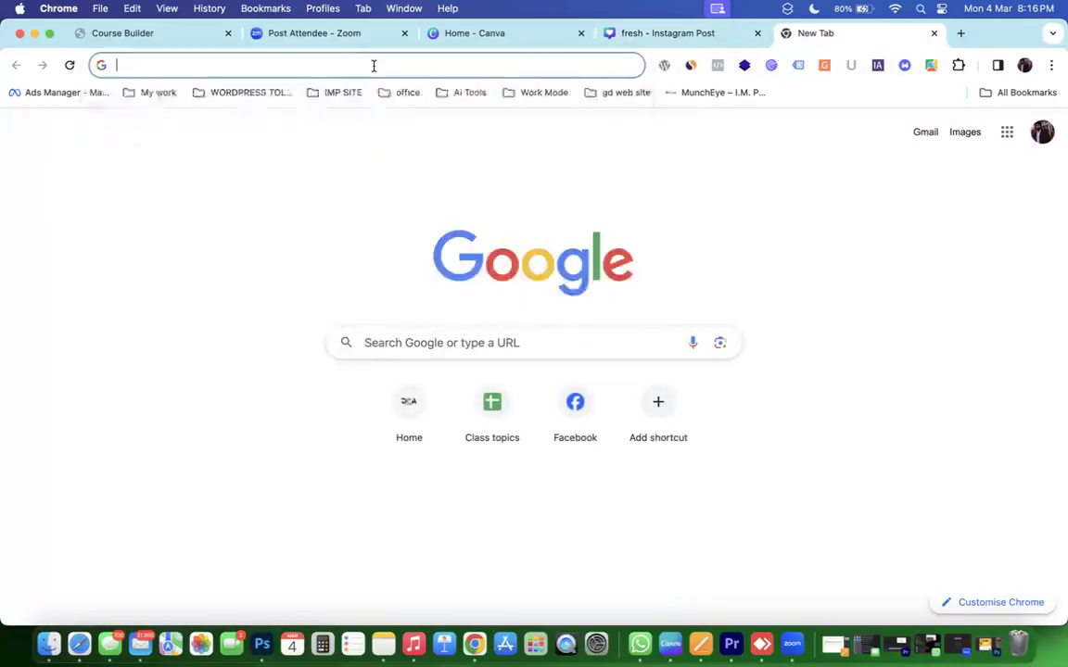
pyautogui.write('fa')
pyautogui.press('BackSpace')
pyautogui.press('BackSpace')
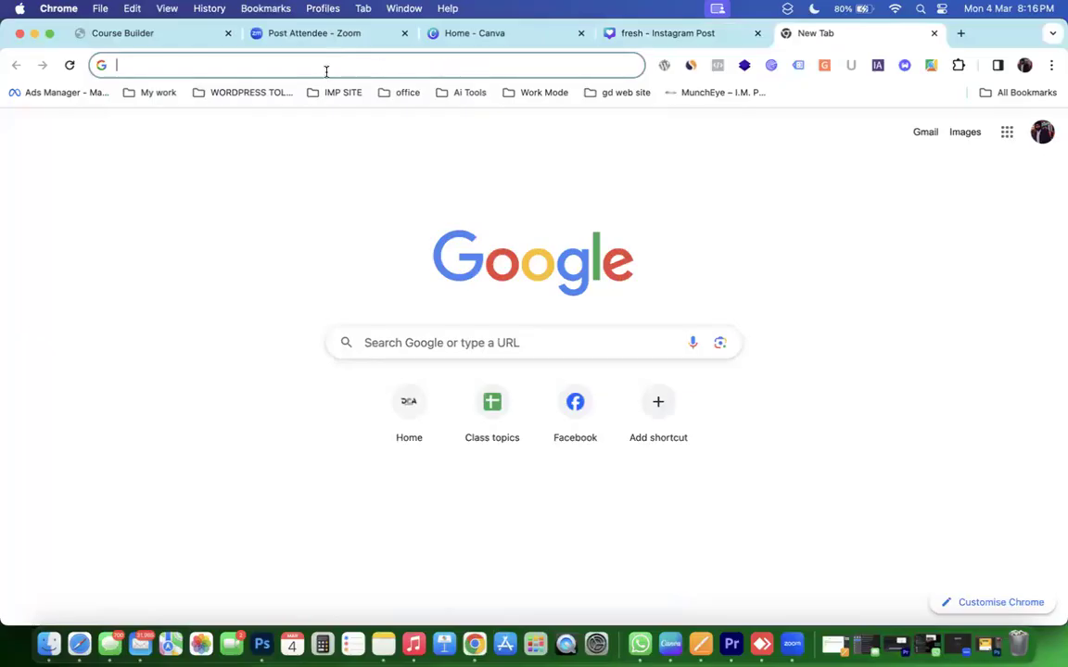
pyautogui.write('f')
pyautogui.press('BackSpace')
pyautogui.write('free')
pyautogui.press('BackSpace')
pyautogui.press('BackSpace')
pyautogui.press('BackSpace')
pyautogui.press('BackSpace')
pyautogui.press('BackSpace')
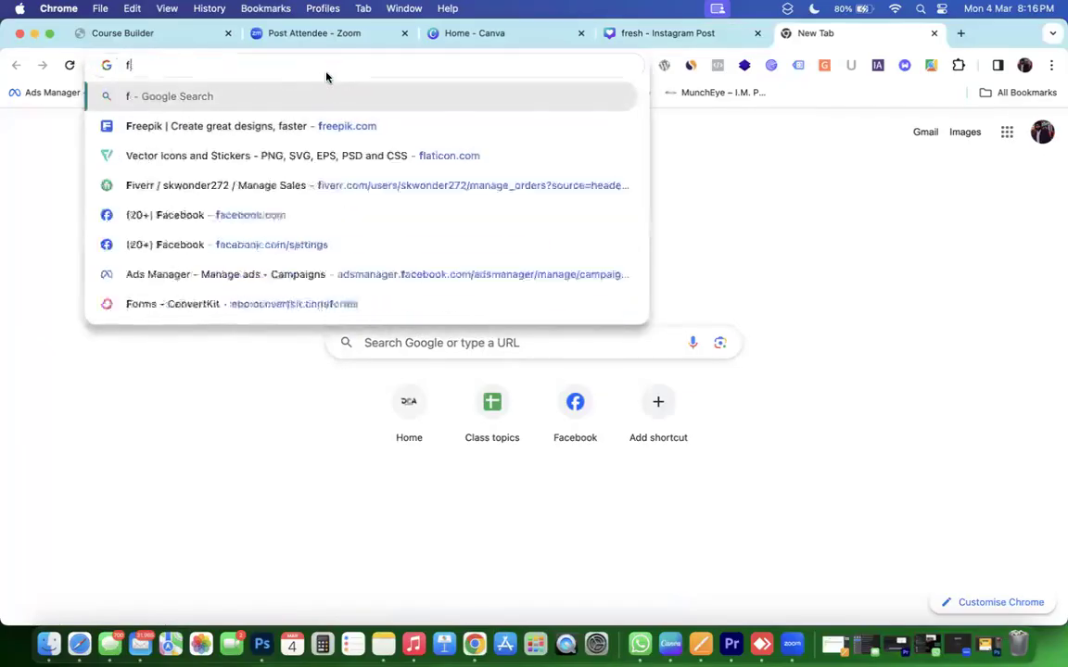
pyautogui.write('freepik.com')
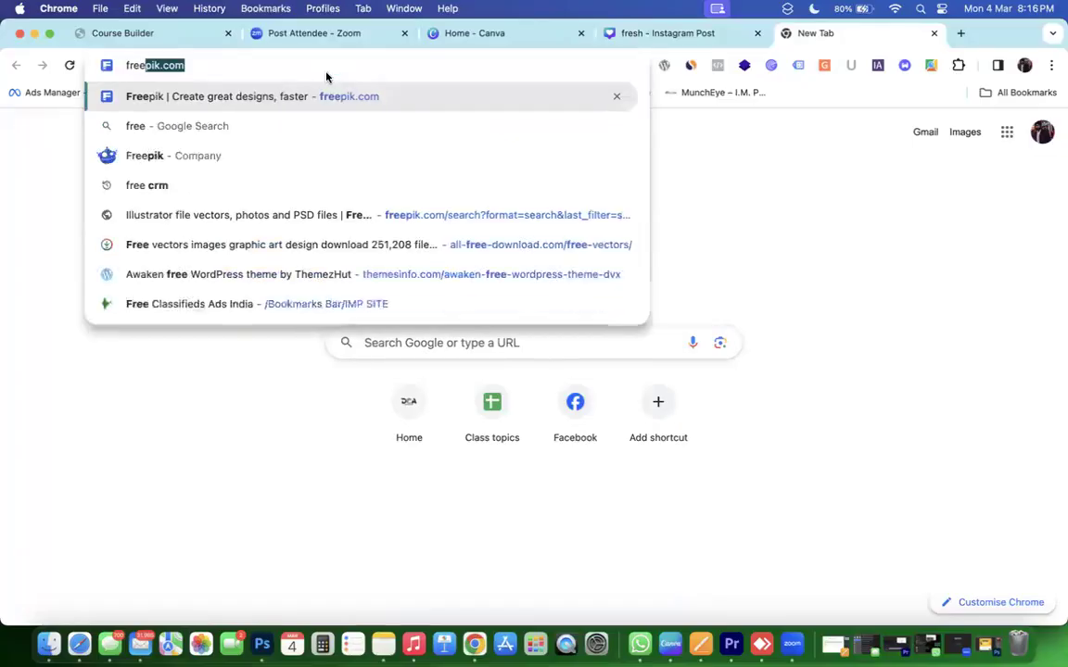
pyautogui.press('Return')
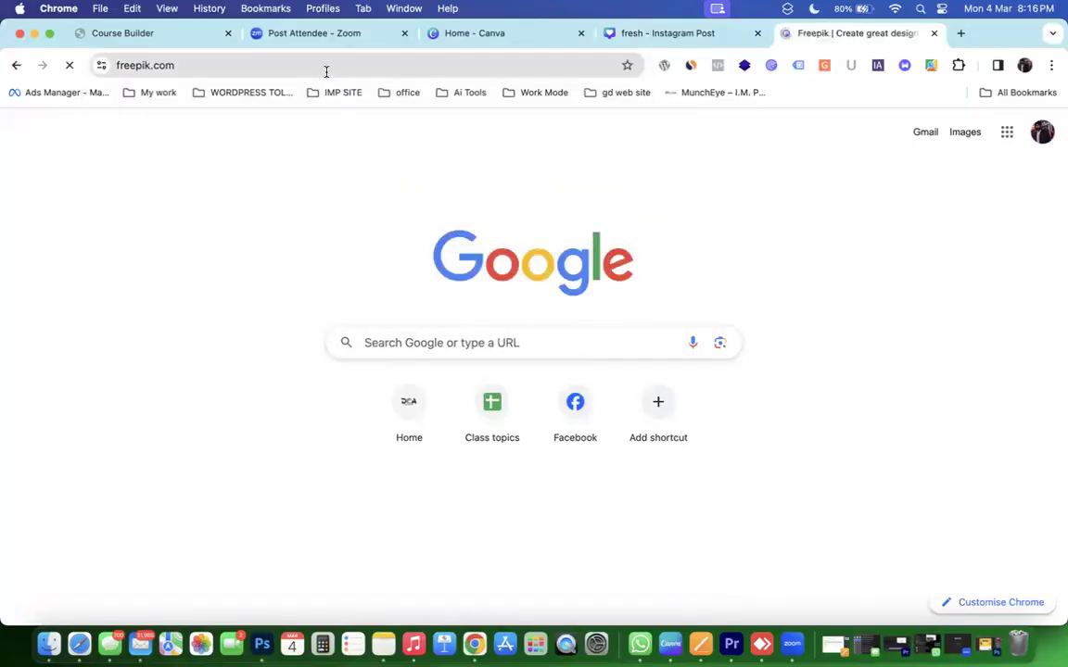
# Search Freepik for 'Foood', filter to photos, and browse the results.
pyautogui.scroll(-5, 623, 371)
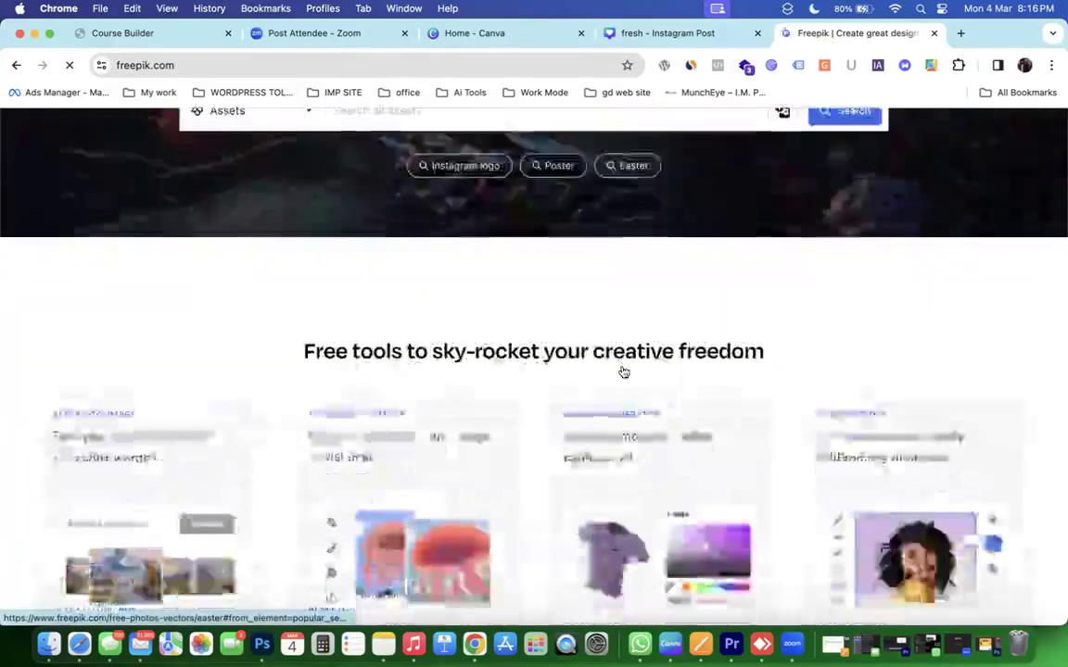
pyautogui.scroll(5, 583, 335)
pyautogui.click(559, 313)
pyautogui.write('Foood')
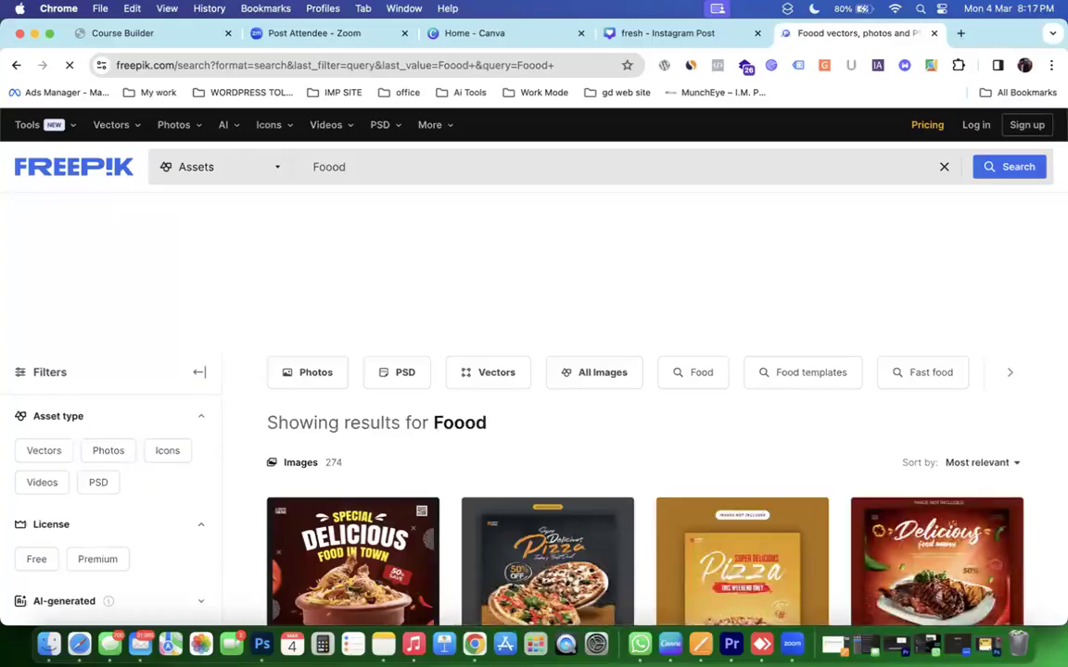
pyautogui.scroll(-2, 530, 505)
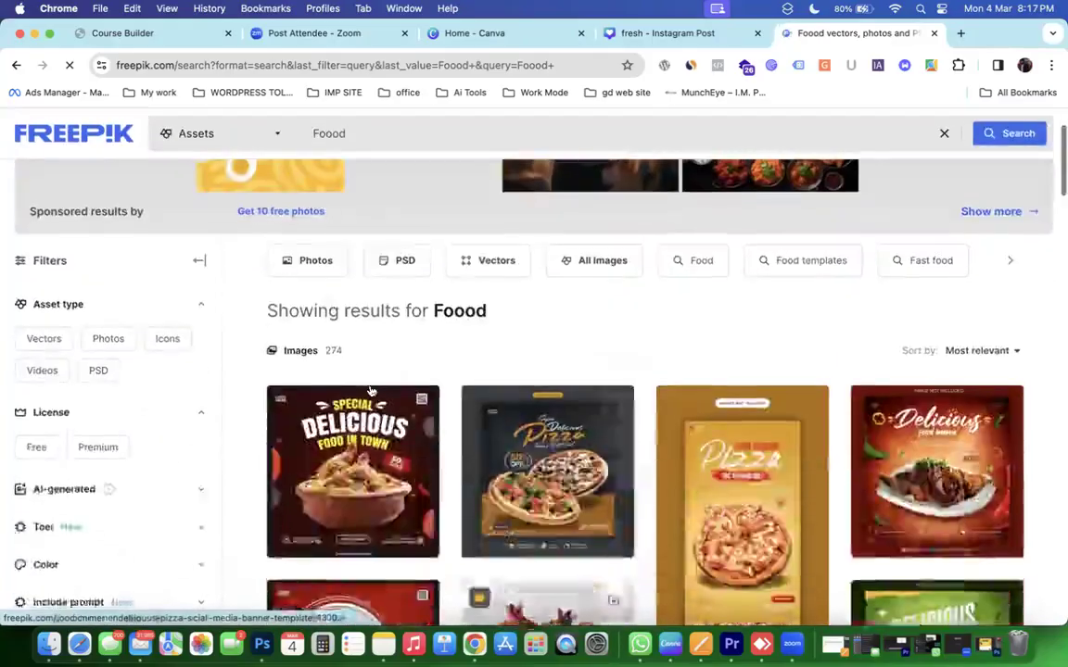
pyautogui.click(296, 258)
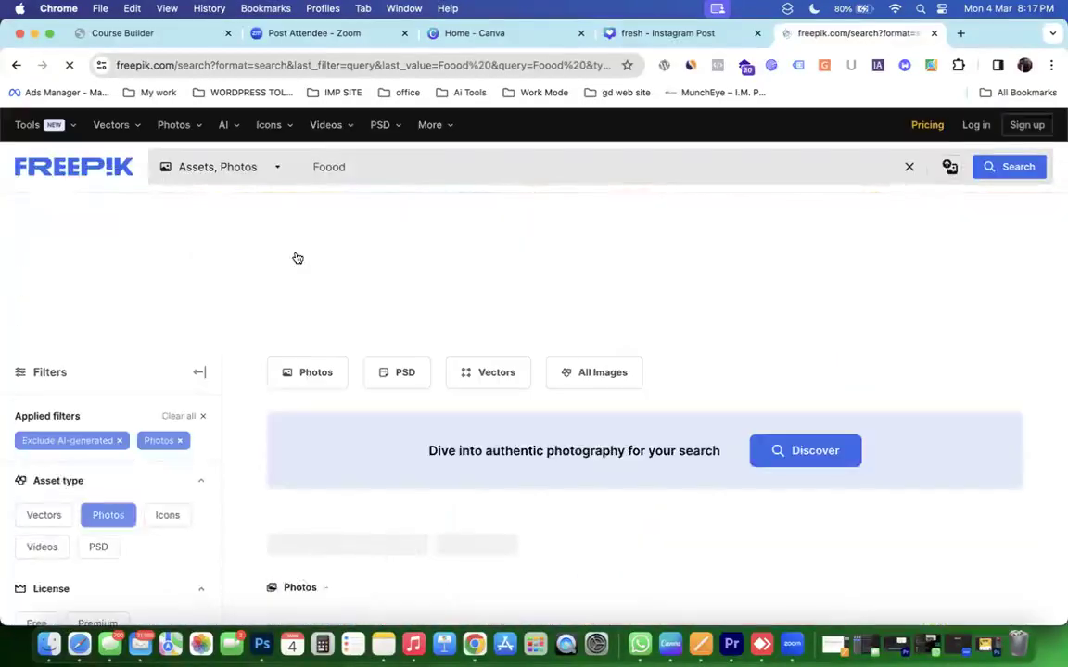
pyautogui.scroll(-5, 663, 436)
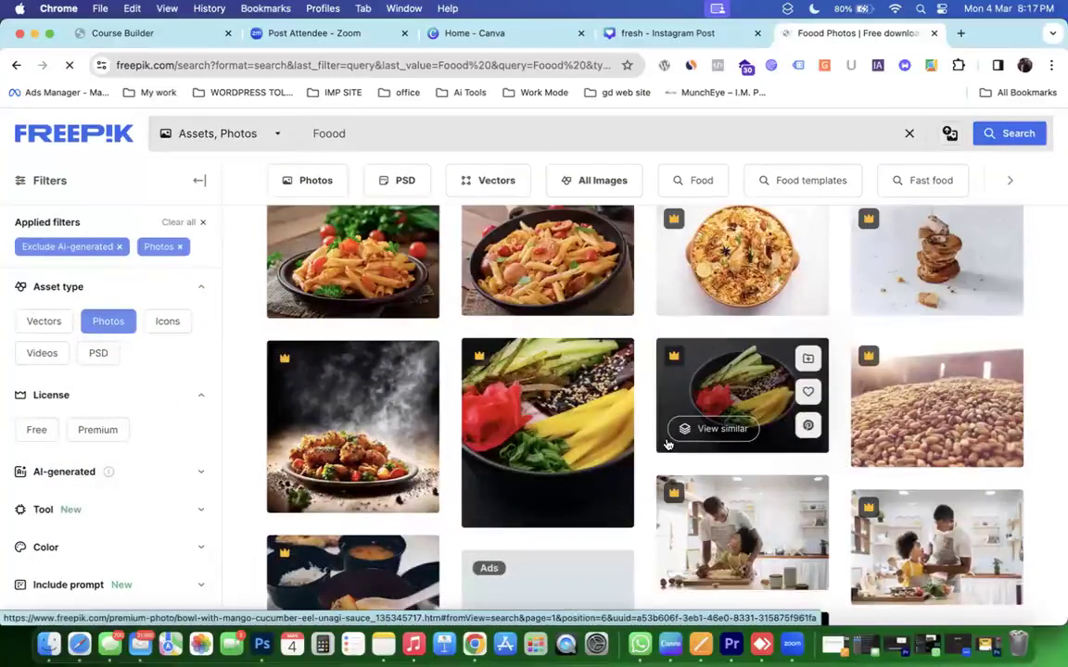
pyautogui.scroll(2, 667, 445)
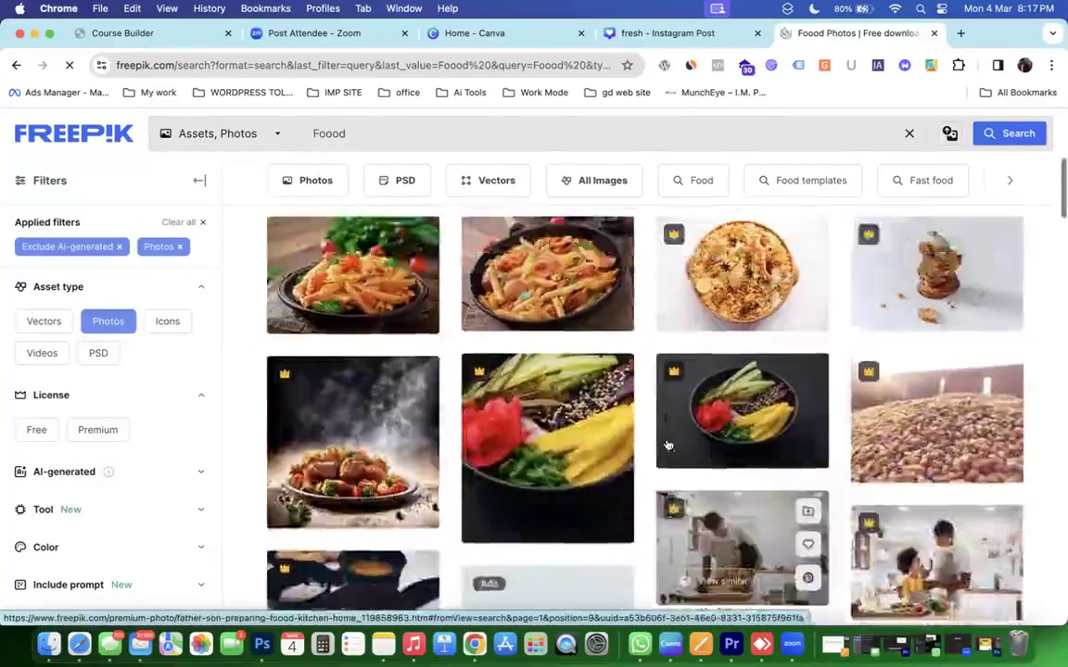
pyautogui.scroll(-1, 667, 444)
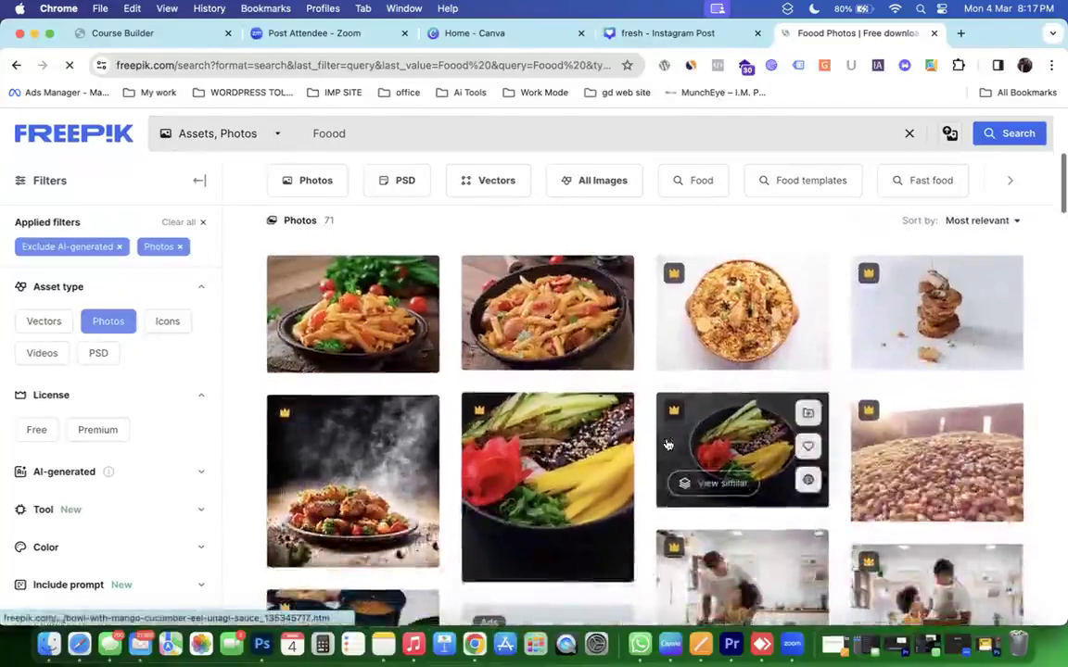
pyautogui.scroll(-8, 668, 444)
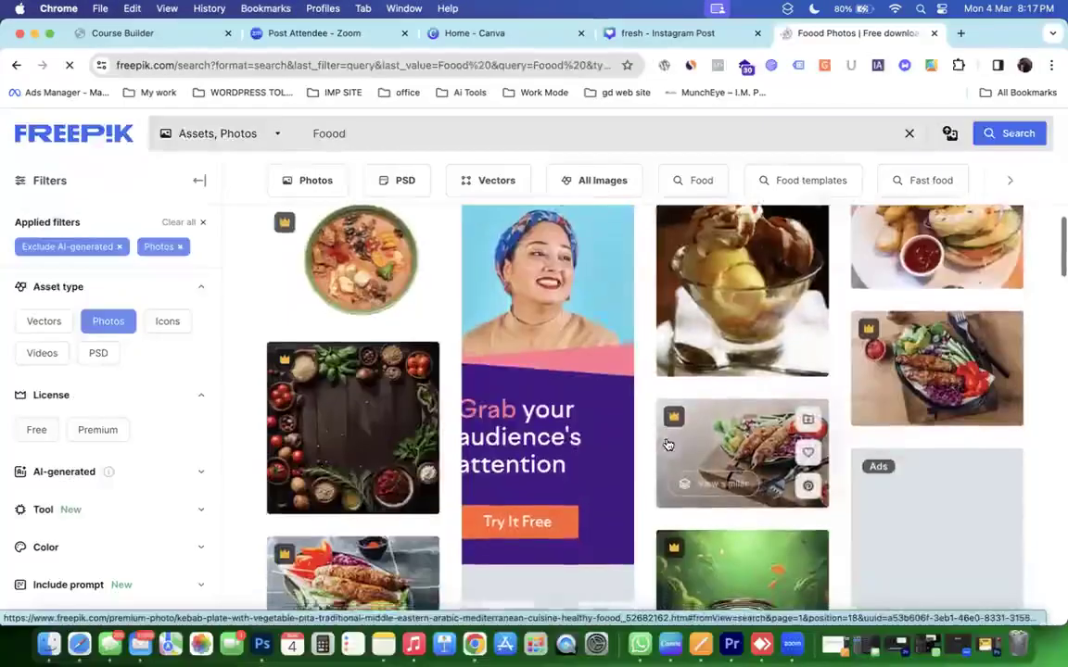
pyautogui.scroll(1, 668, 445)
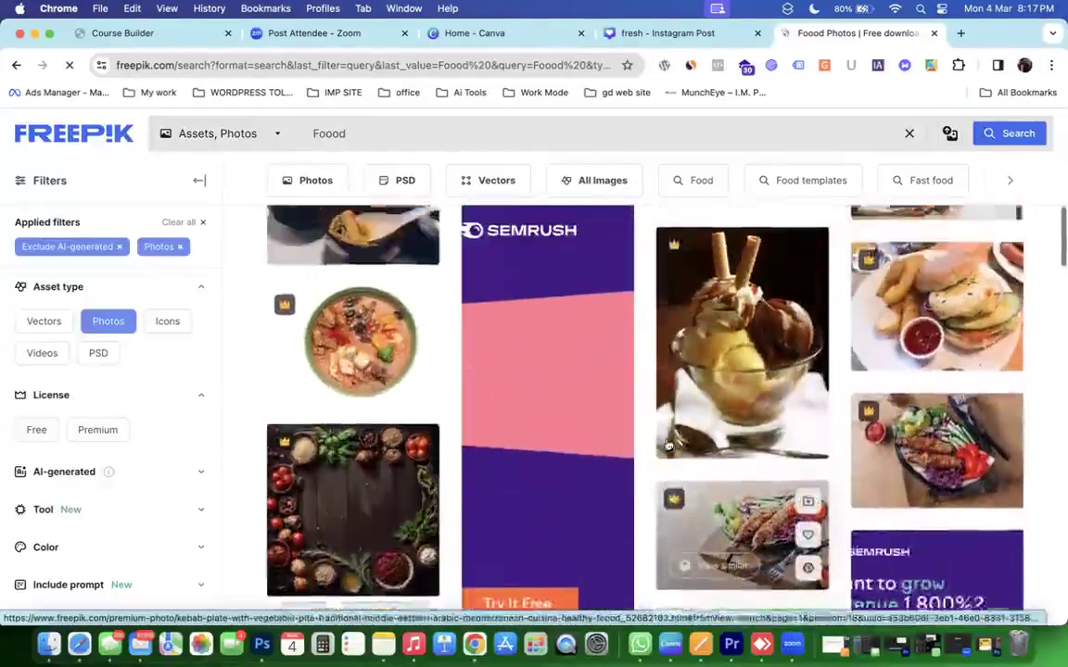
pyautogui.scroll(-5, 668, 446)
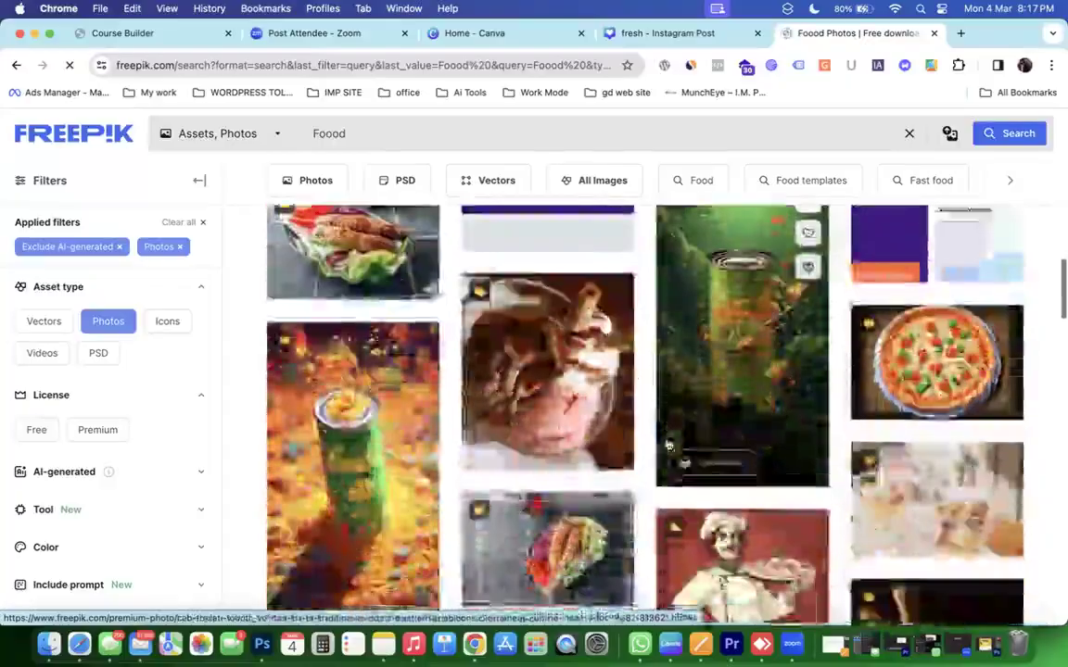
pyautogui.scroll(-5, 667, 446)
pyautogui.scroll(1, 667, 444)
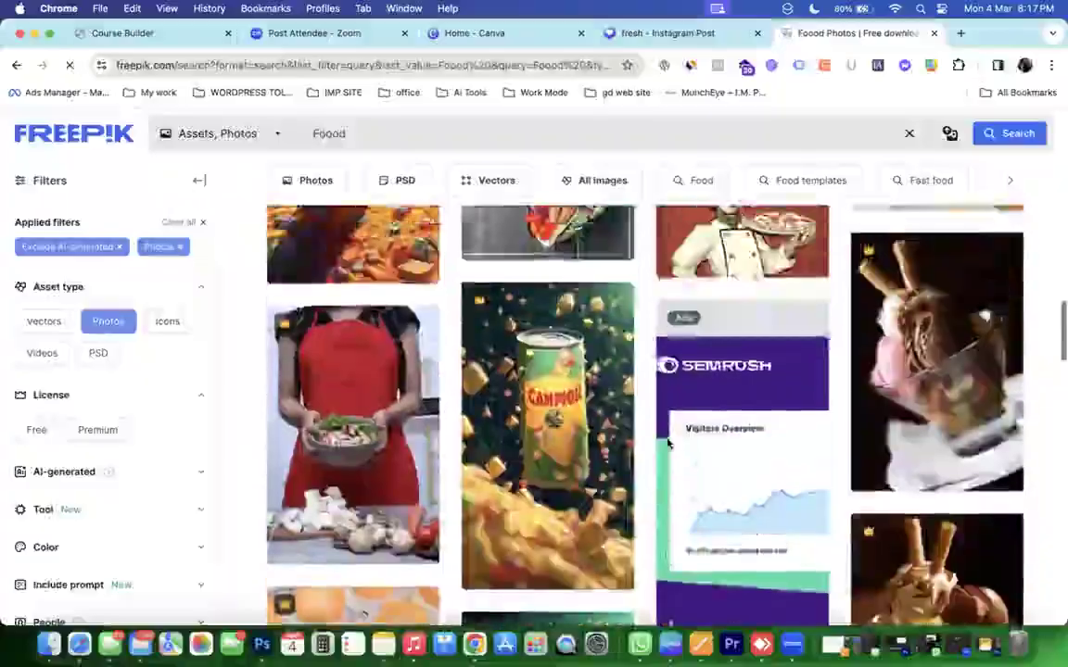
pyautogui.scroll(1, 667, 446)
pyautogui.scroll(-4, 668, 447)
pyautogui.scroll(-10, 668, 445)
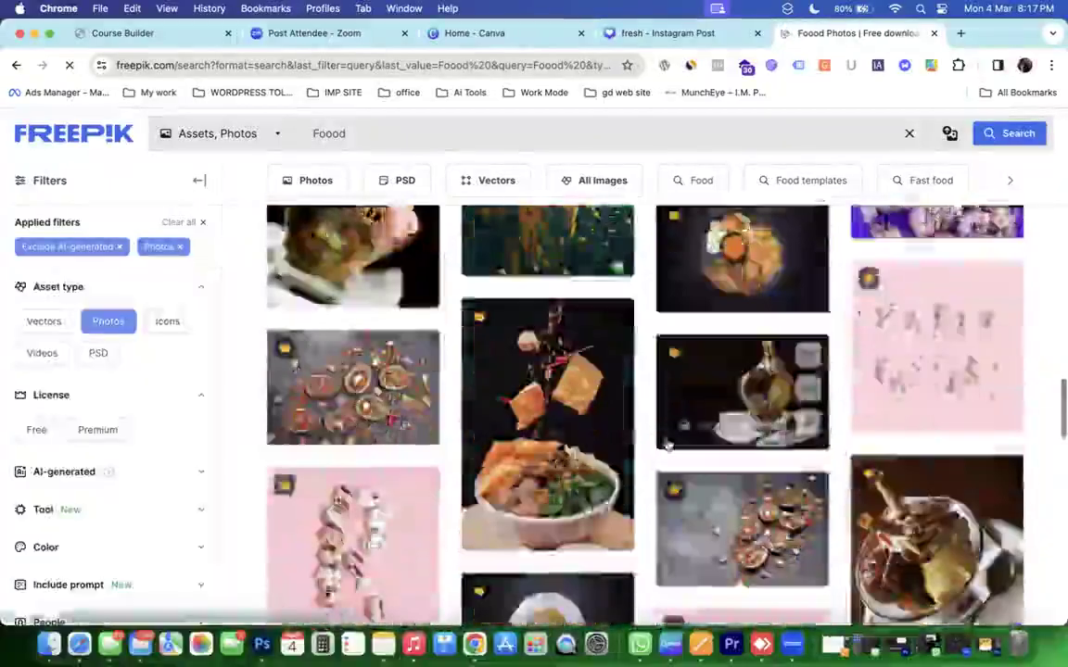
pyautogui.scroll(-5, 668, 443)
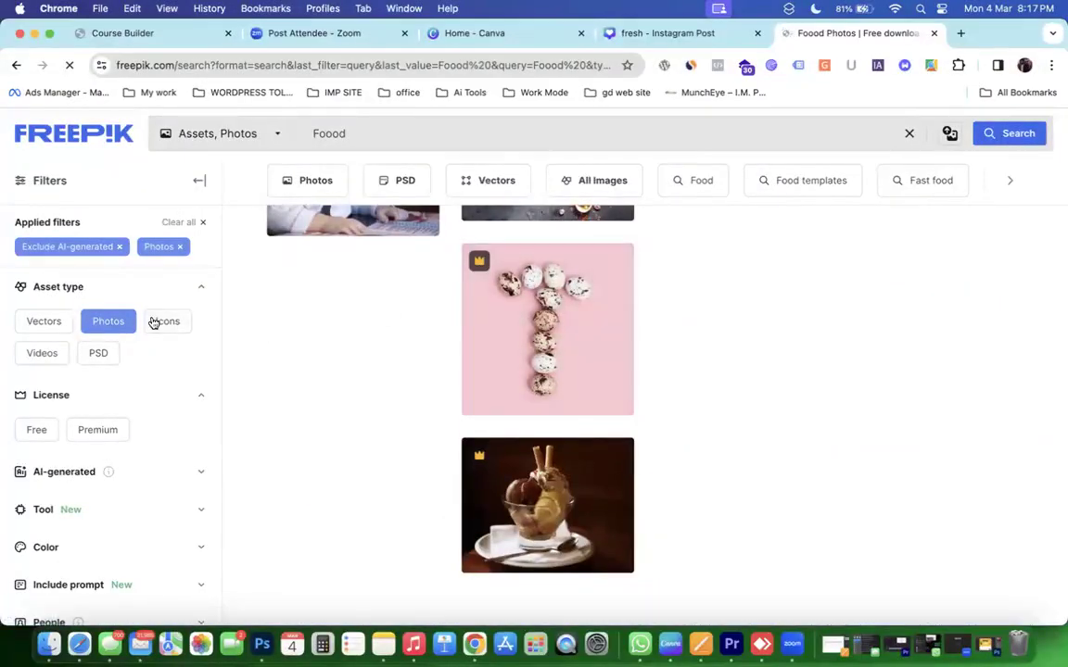
# Try the Free license filter, back out of the error page, and reapply Photos.
pyautogui.click(37, 432)
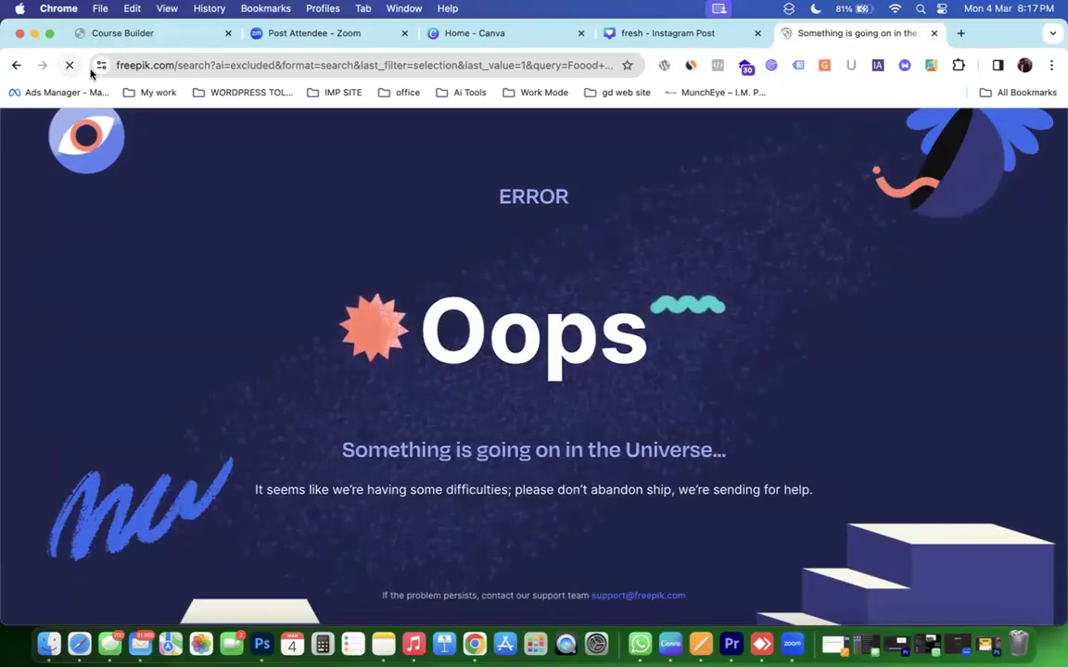
pyautogui.click(16, 65)
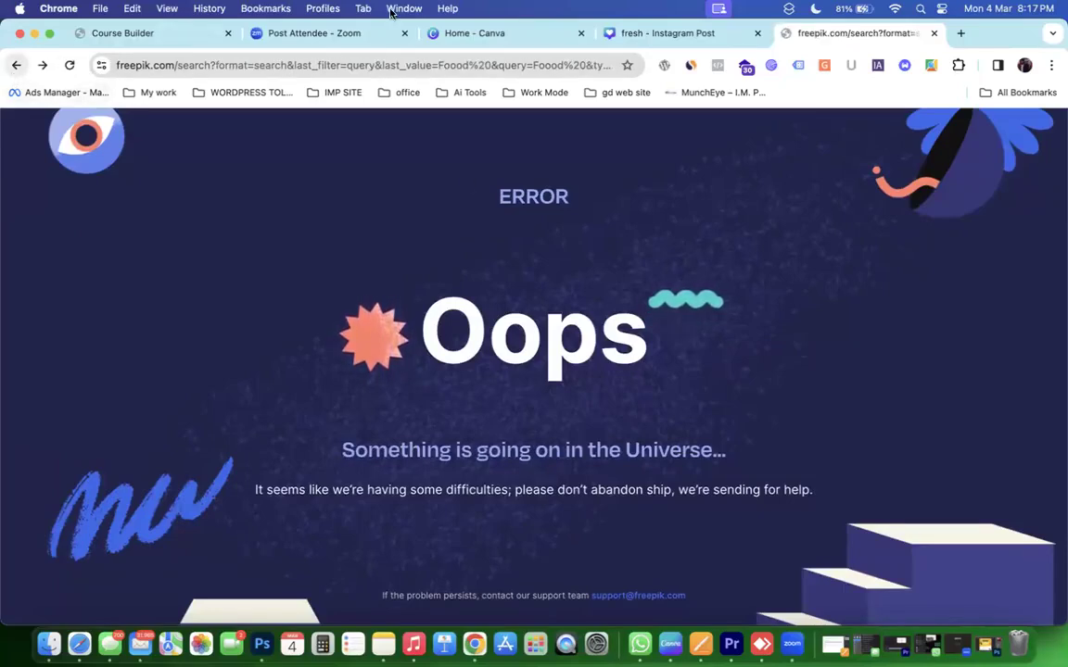
pyautogui.click(14, 66)
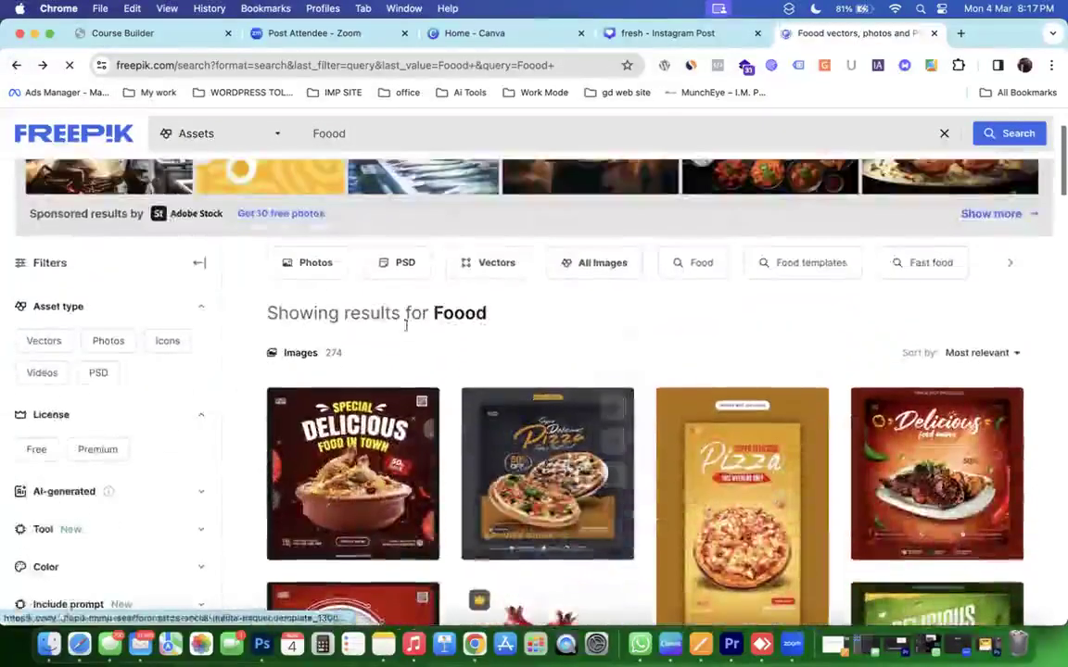
pyautogui.click(293, 265)
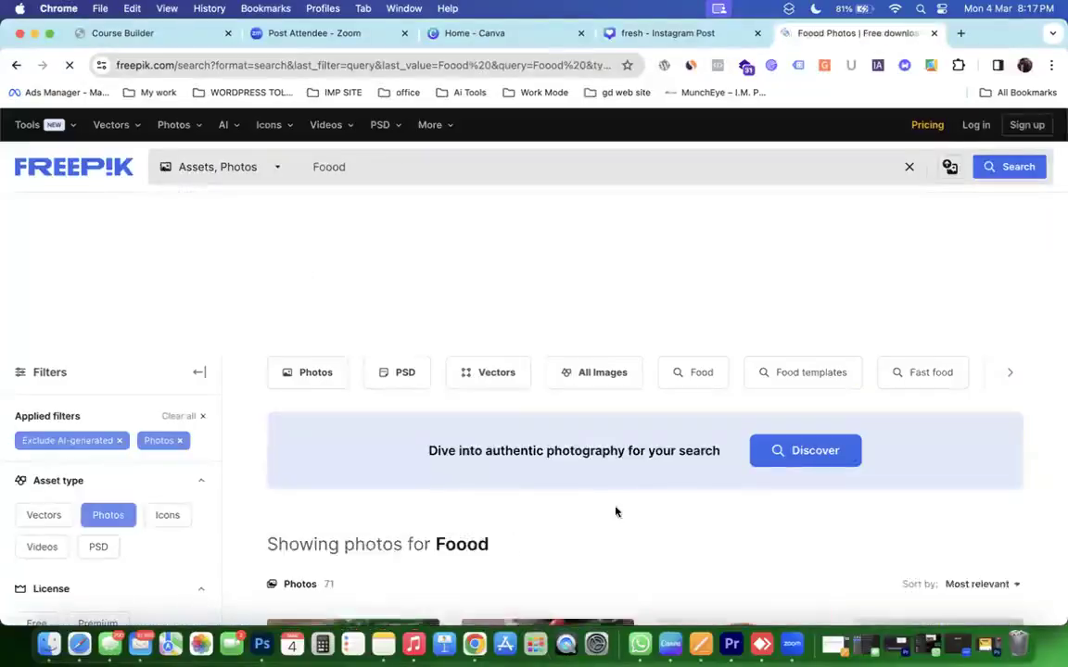
pyautogui.scroll(-1, 614, 510)
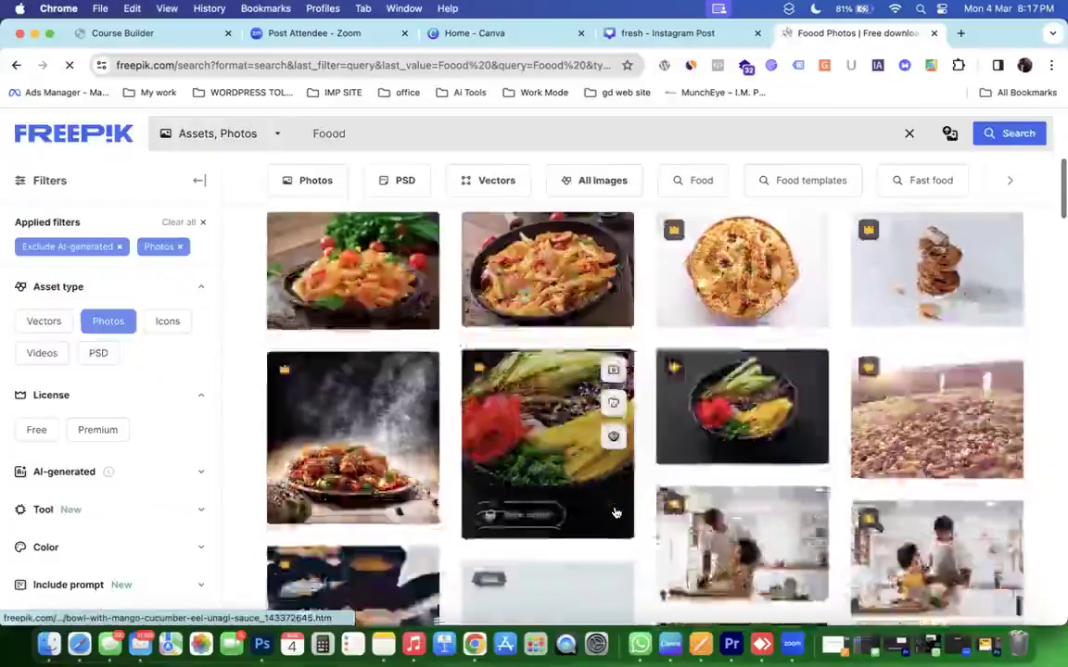
# Download the free penne pasta in tomato sauce photo, then return to Canva.
pyautogui.click(361, 261)
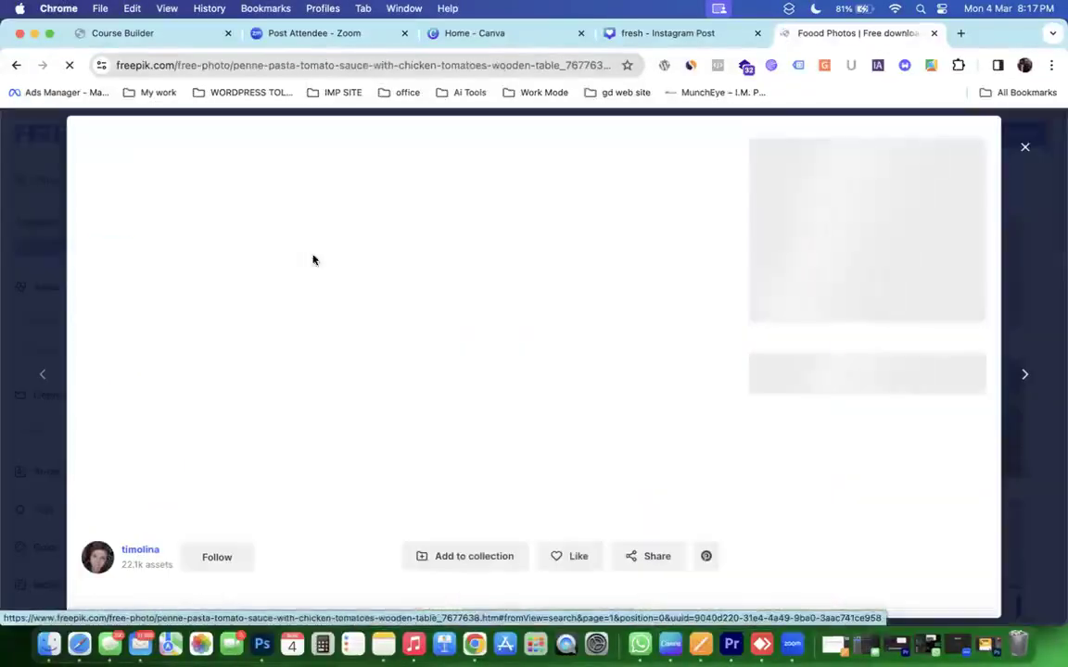
pyautogui.scroll(-10, 358, 258)
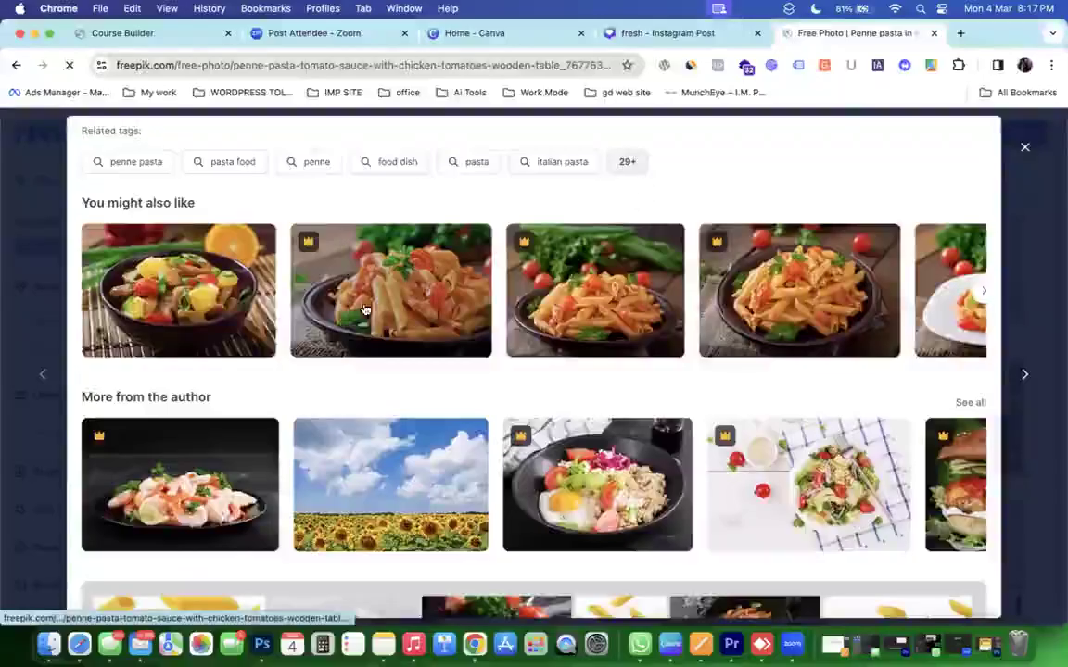
pyautogui.scroll(-3, 364, 310)
pyautogui.scroll(10, 366, 311)
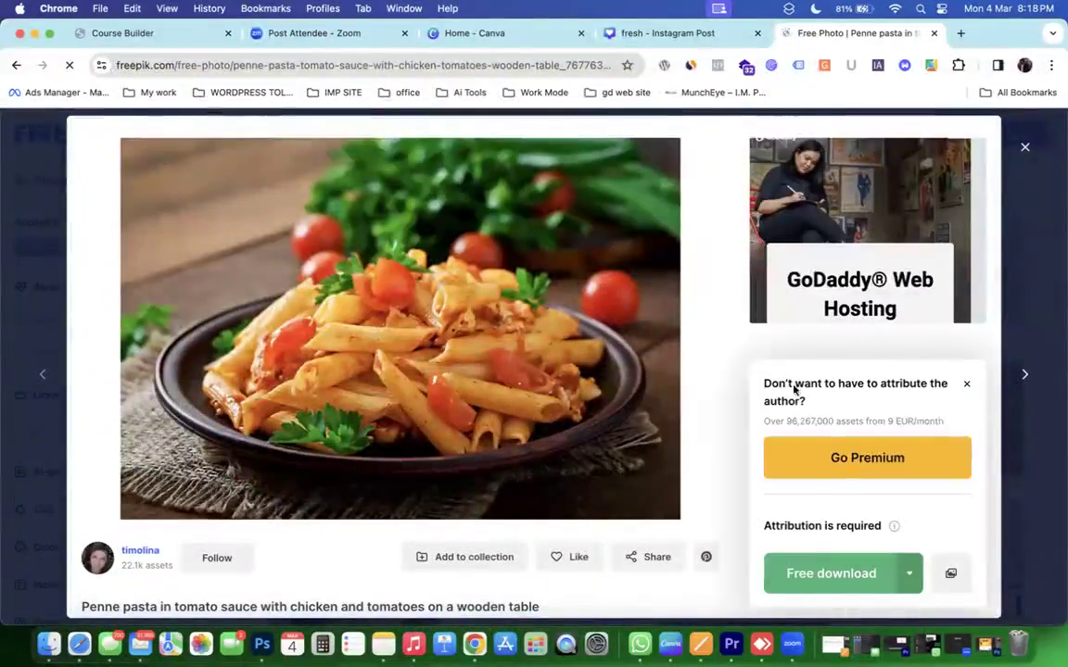
pyautogui.click(839, 576)
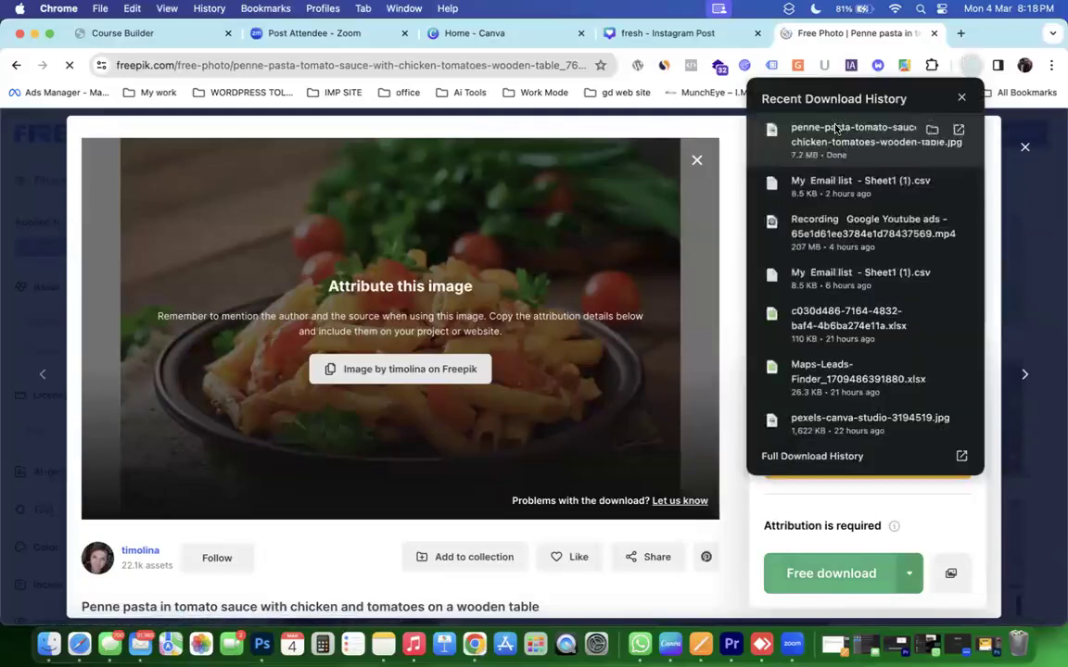
pyautogui.click(663, 33)
# Upload the downloaded penne pasta photo, place it on page 2, and open Edit photo.
pyautogui.click(969, 66)
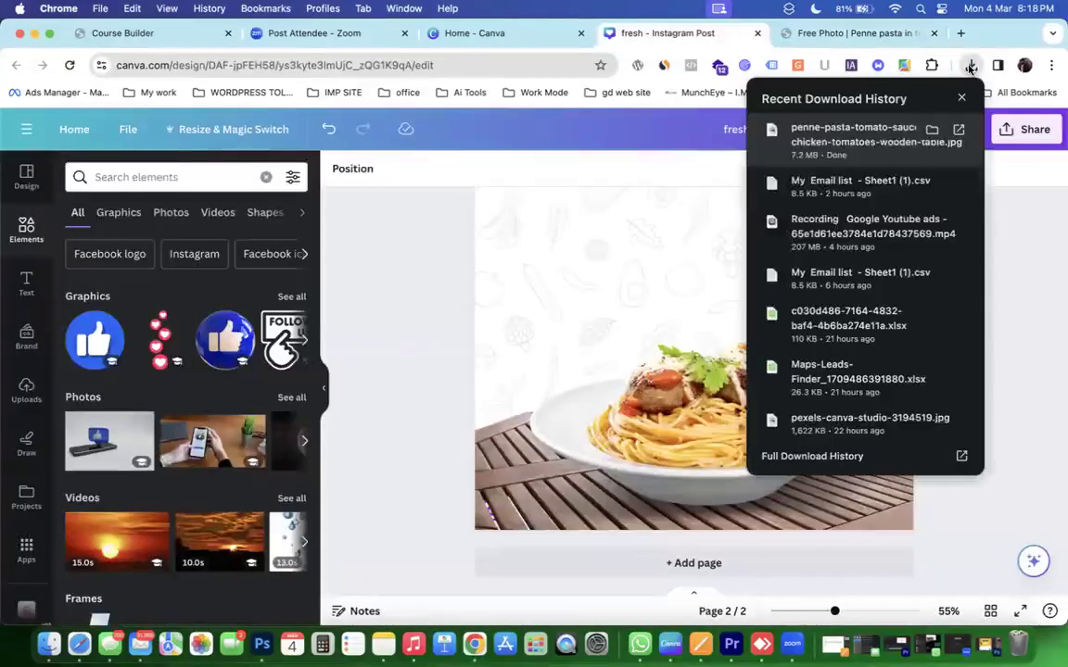
pyautogui.moveTo(885, 143); pyautogui.dragTo(252, 437)
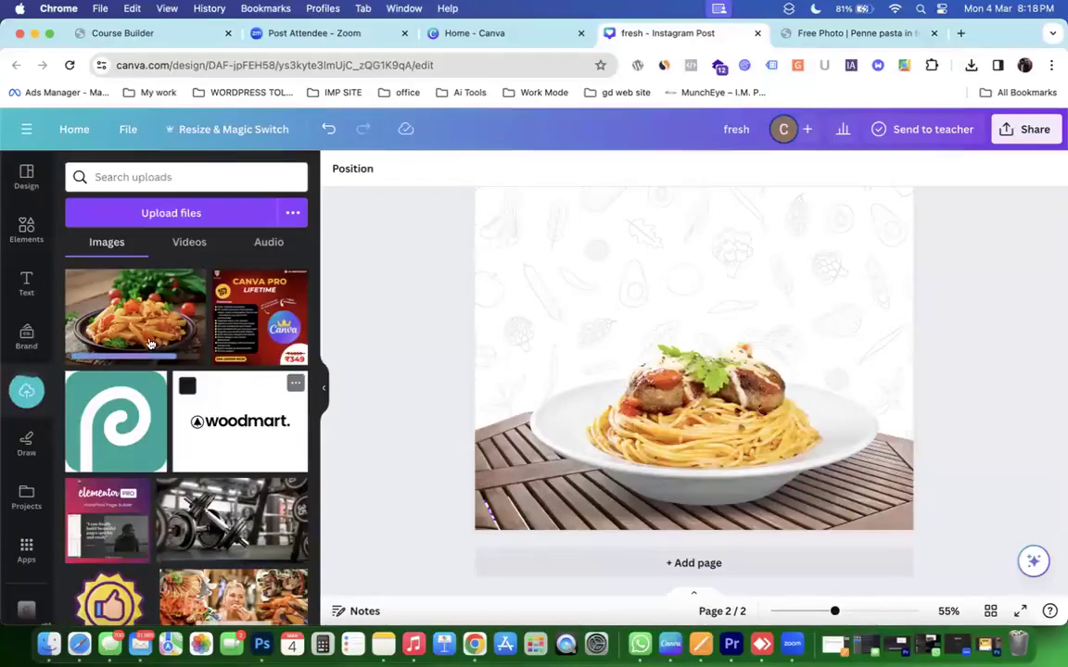
pyautogui.moveTo(103, 299); pyautogui.dragTo(608, 286)
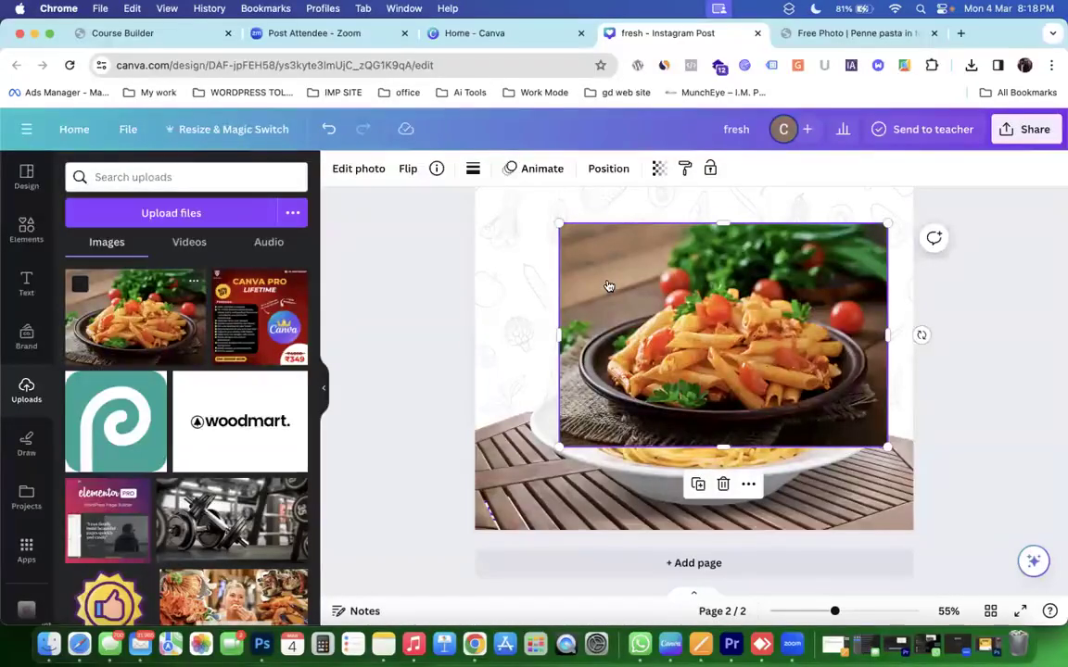
pyautogui.click(367, 168)
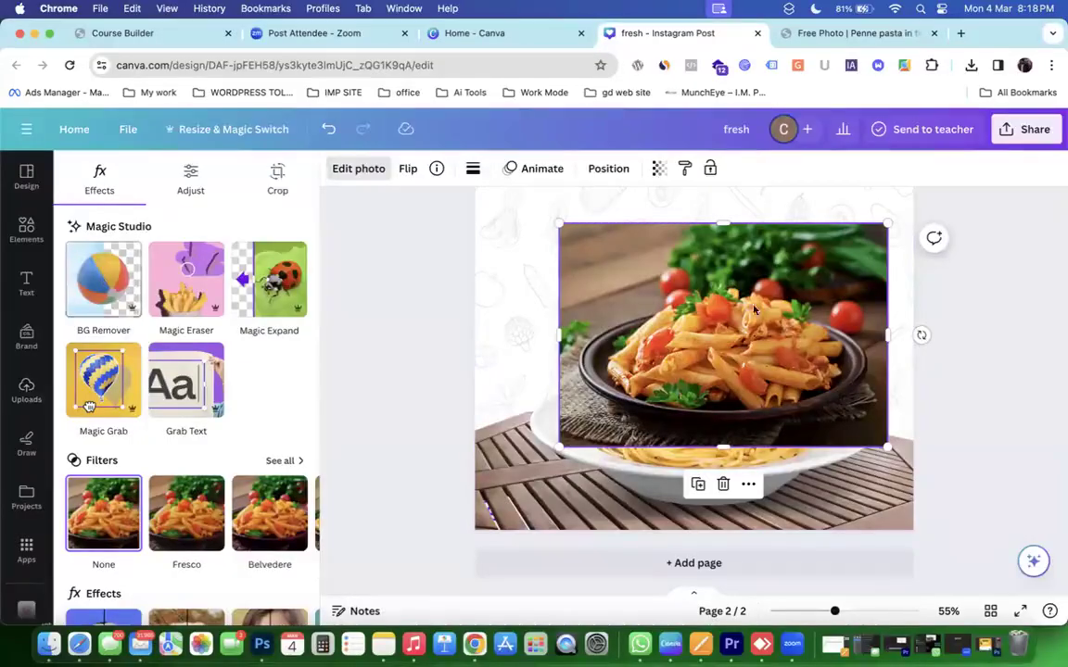
pyautogui.scroll(5, 791, 321)
pyautogui.scroll(3, 791, 321)
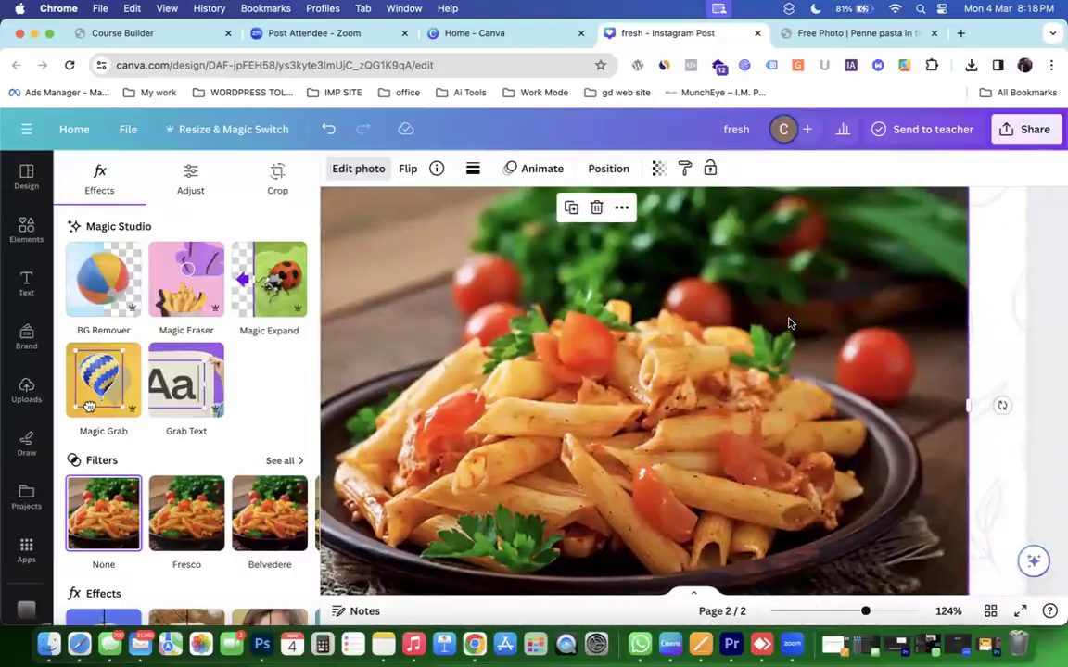
# Brush away two cherry tomatoes beside the pasta plate with Magic Eraser.
pyautogui.click(171, 305)
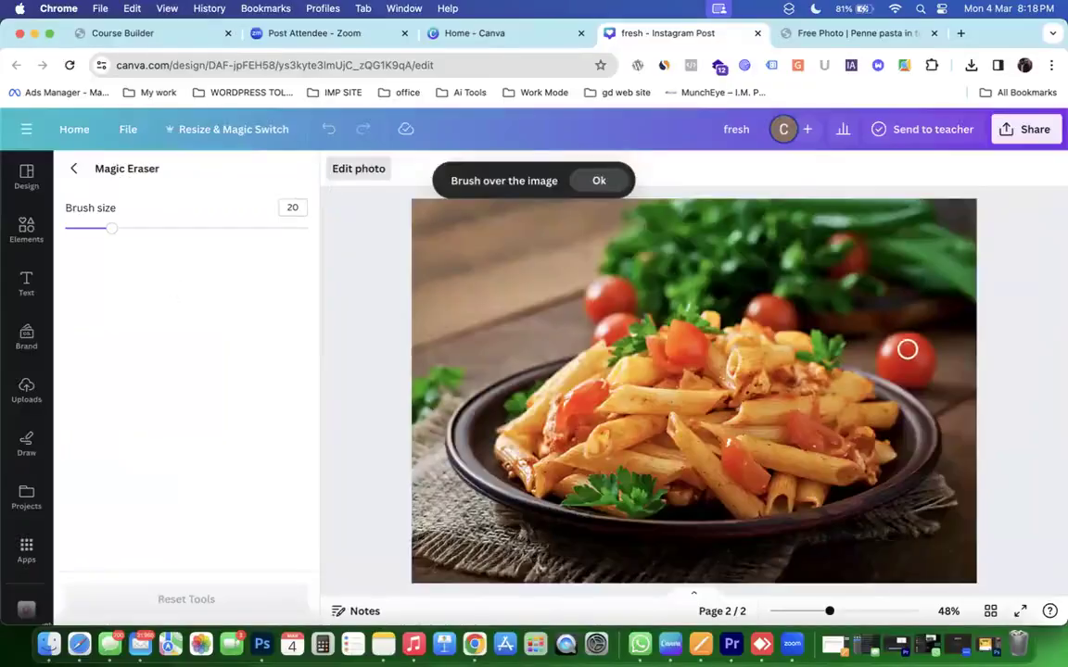
pyautogui.moveTo(906, 353)
pyautogui.mouseDown()
pyautogui.moveTo(930, 362)
pyautogui.moveTo(919, 351)
pyautogui.moveTo(880, 355)
pyautogui.moveTo(915, 332)
pyautogui.moveTo(922, 355)
pyautogui.moveTo(903, 375)
pyautogui.mouseUp()
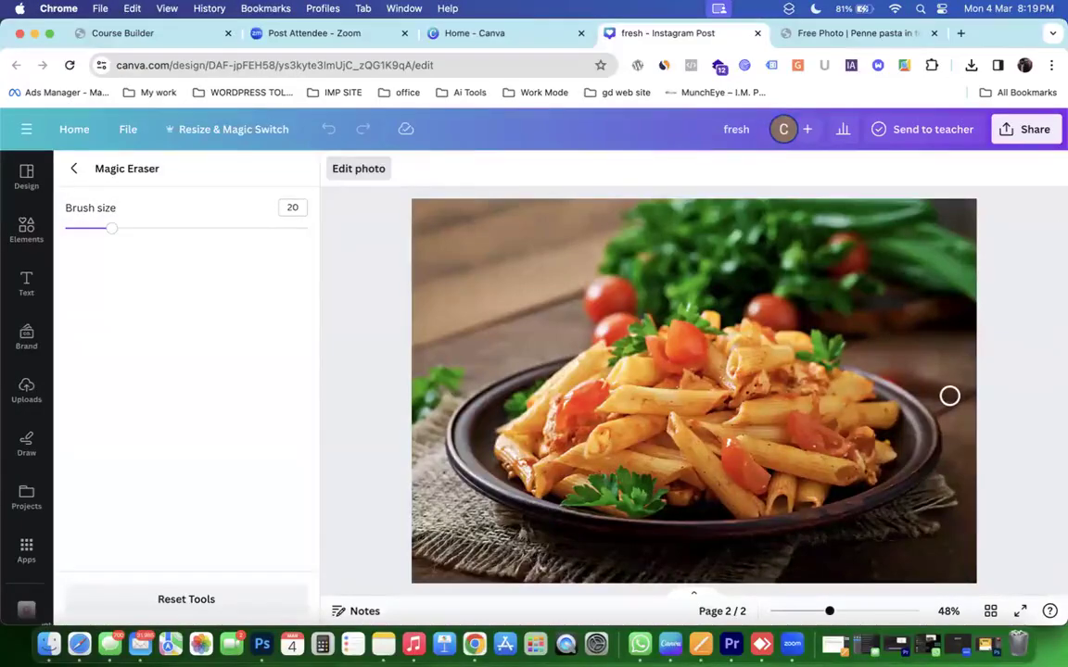
pyautogui.moveTo(595, 302)
pyautogui.mouseDown()
pyautogui.moveTo(622, 296)
pyautogui.moveTo(592, 310)
pyautogui.moveTo(602, 309)
pyautogui.mouseUp()
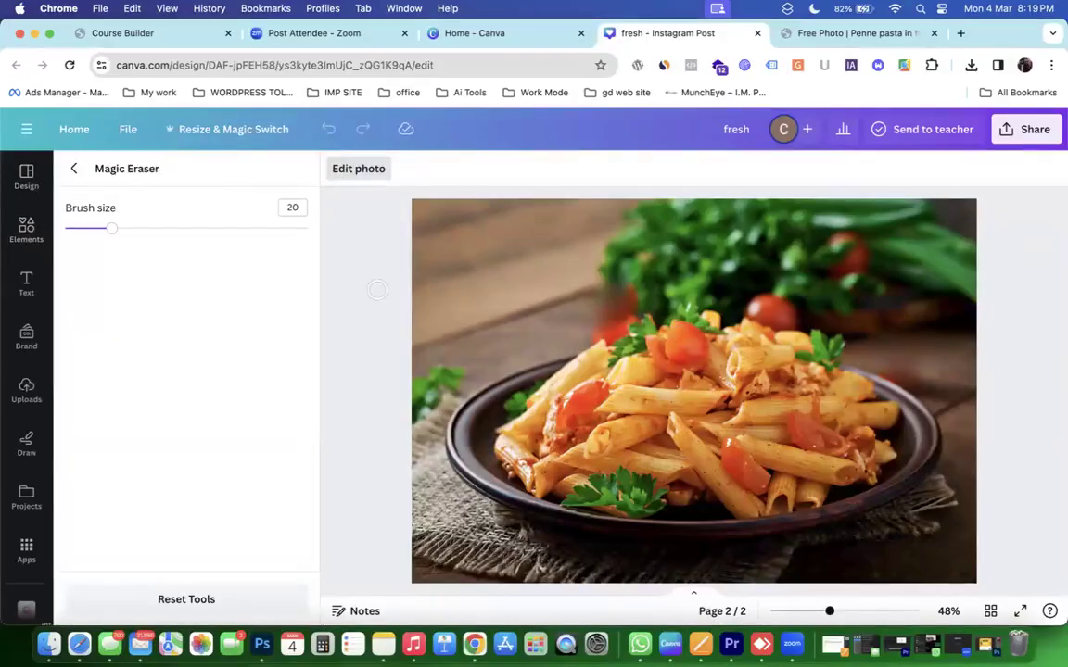
pyautogui.click(73, 168)
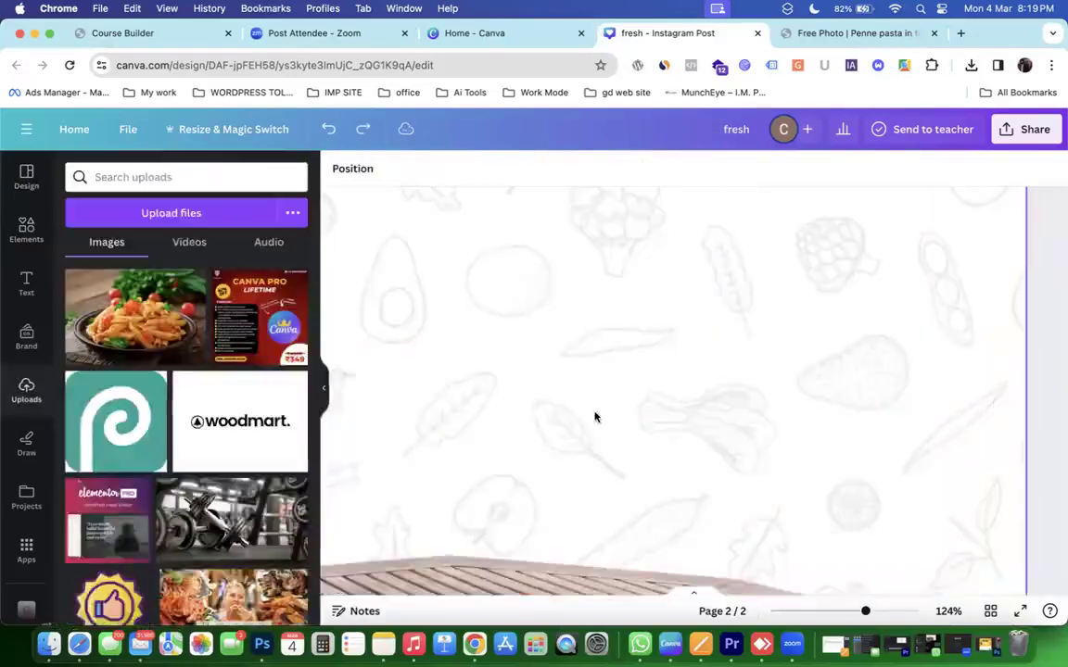
# Place the pasta photo on page 2 and apply Magic Grab to separate the plate.
pyautogui.scroll(-5, 594, 417)
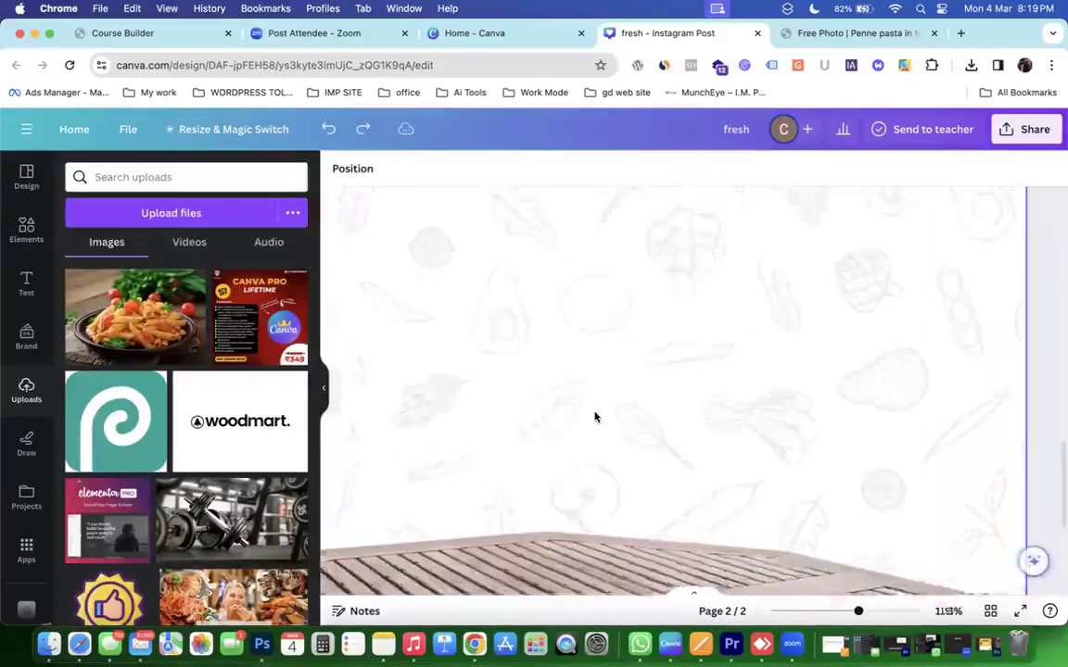
pyautogui.scroll(-5, 595, 416)
pyautogui.moveTo(130, 311); pyautogui.dragTo(608, 436)
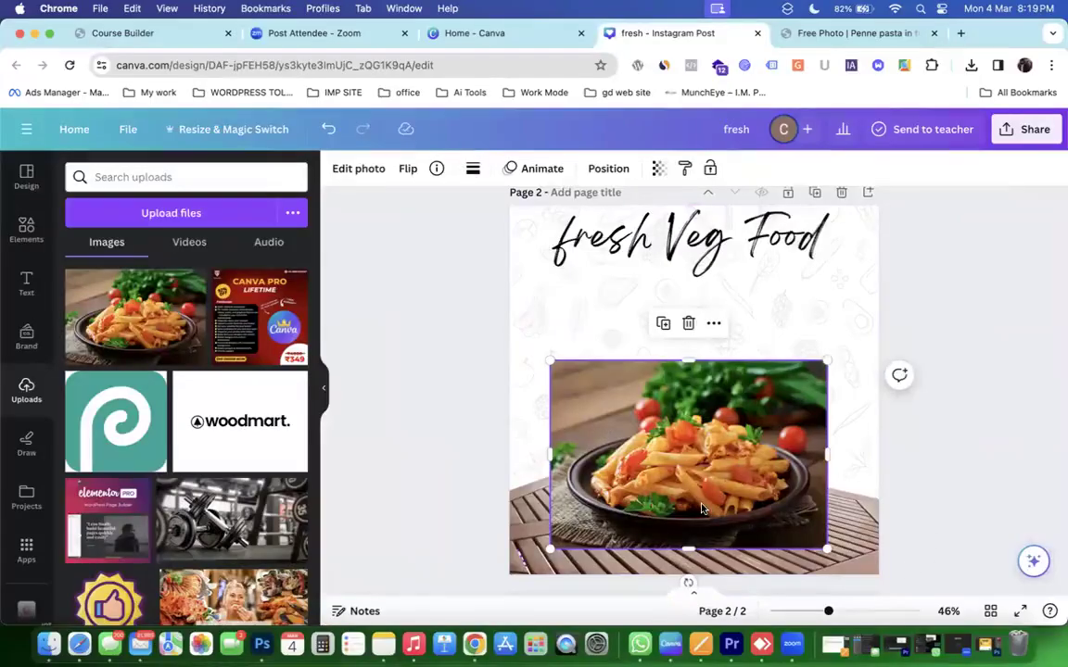
pyautogui.click(358, 171)
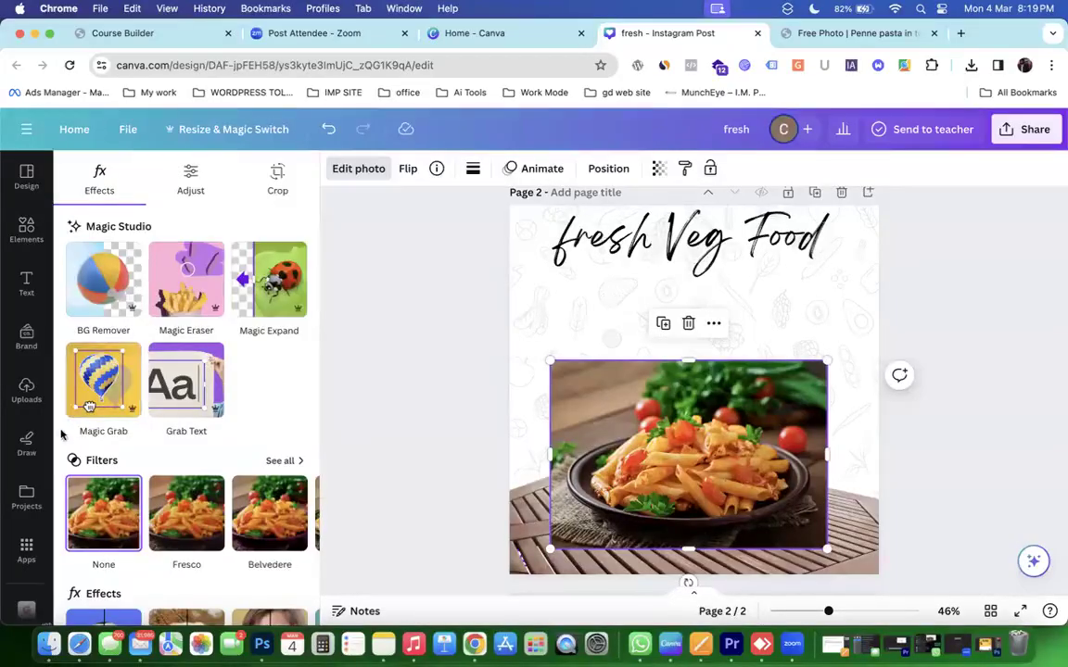
pyautogui.click(103, 385)
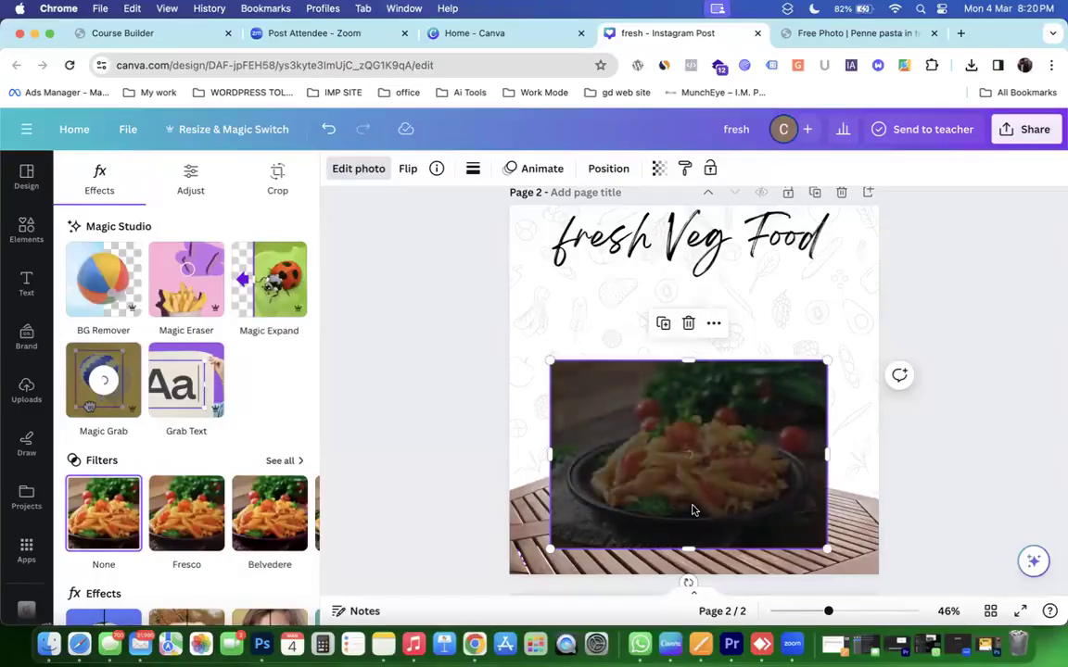
# Move the cut-out plate aside, delete the leftover background, and reposition the plate.
pyautogui.moveTo(692, 510); pyautogui.dragTo(896, 328)
pyautogui.moveTo(741, 449); pyautogui.dragTo(686, 348)
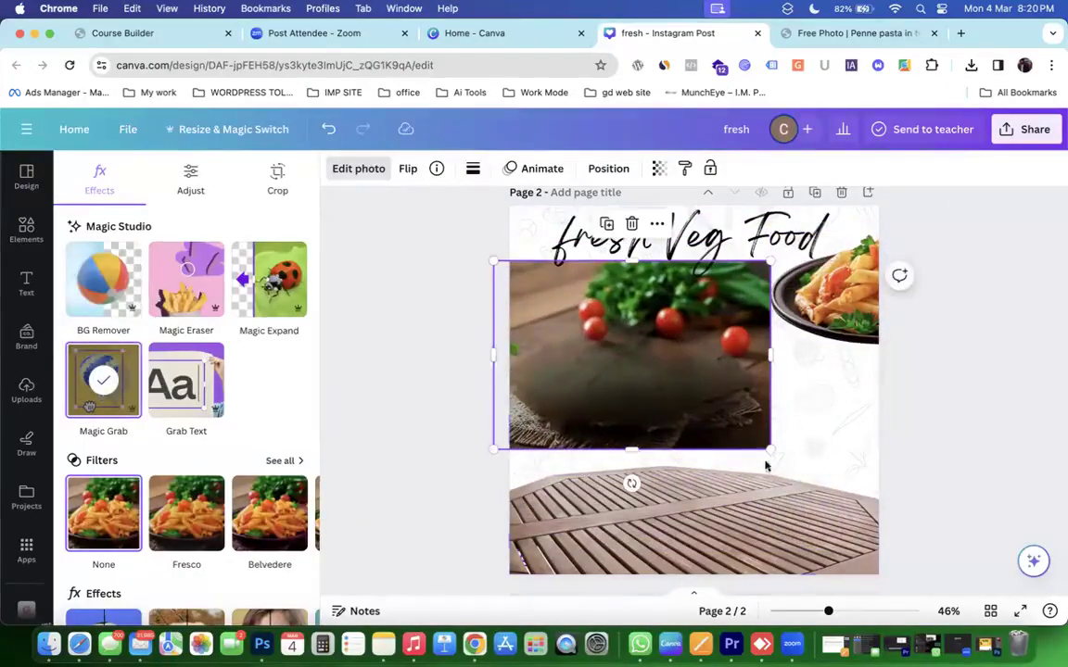
pyautogui.moveTo(771, 451); pyautogui.dragTo(741, 456)
pyautogui.press('Delete')
pyautogui.click(795, 317)
pyautogui.moveTo(796, 317); pyautogui.dragTo(601, 526)
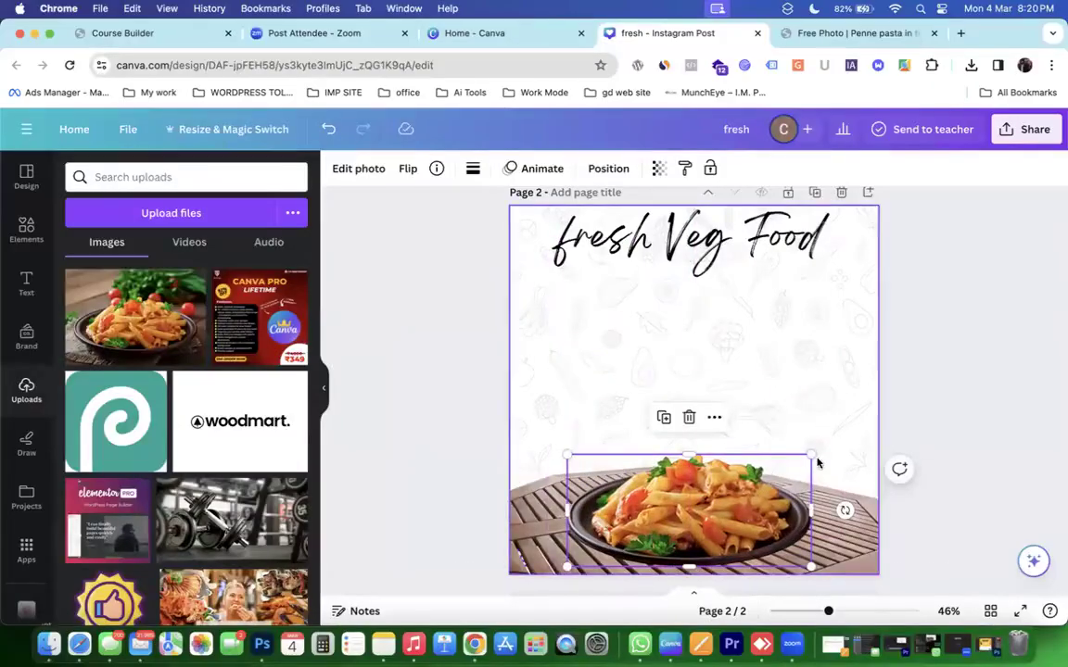
# Resize the pasta photo and set it inset at the bottom of page 2.
pyautogui.moveTo(811, 455); pyautogui.dragTo(905, 340)
pyautogui.moveTo(739, 442); pyautogui.dragTo(697, 465)
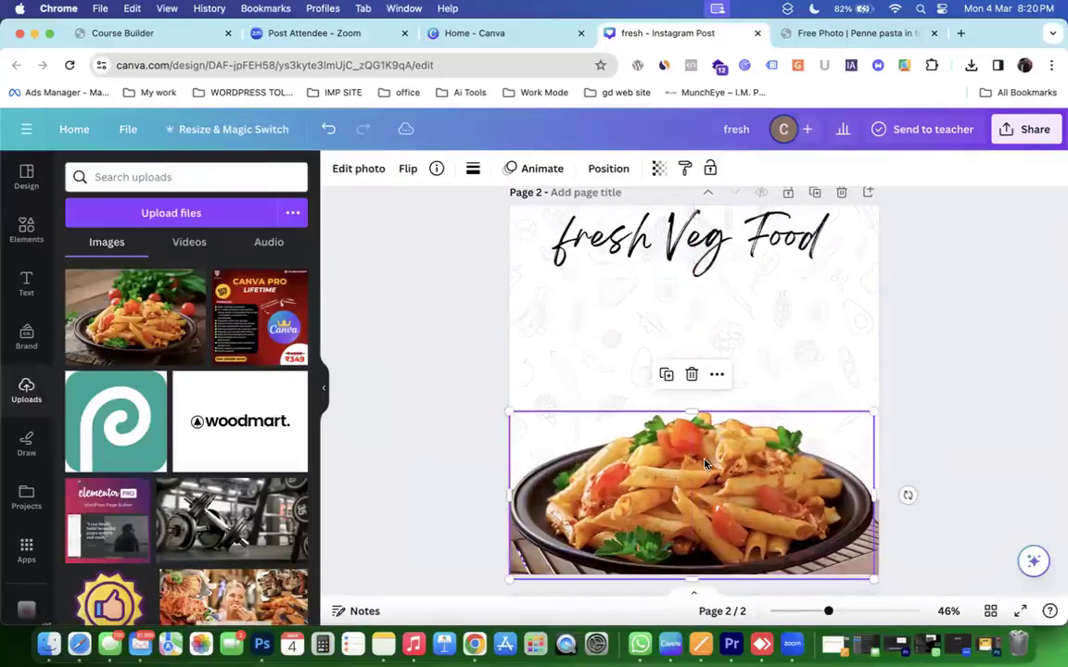
pyautogui.moveTo(537, 423); pyautogui.dragTo(584, 442)
pyautogui.moveTo(742, 499); pyautogui.dragTo(711, 481)
pyautogui.moveTo(720, 480); pyautogui.dragTo(721, 480)
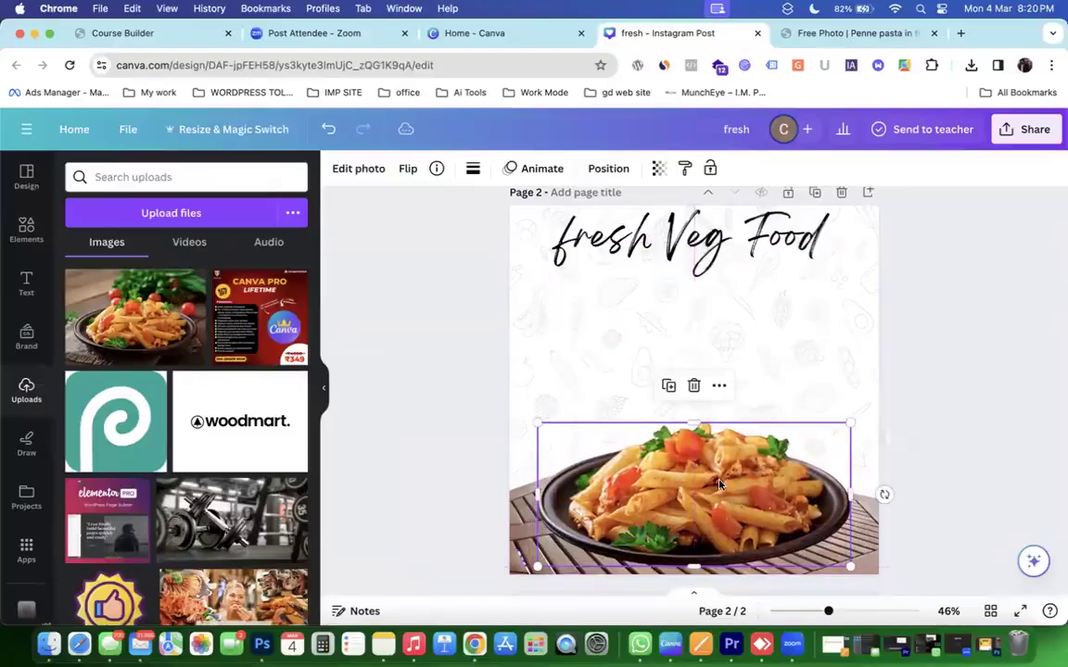
# Preview page 2, then reselect the pasta photo and open its photo-editing effects.
pyautogui.click(798, 363)
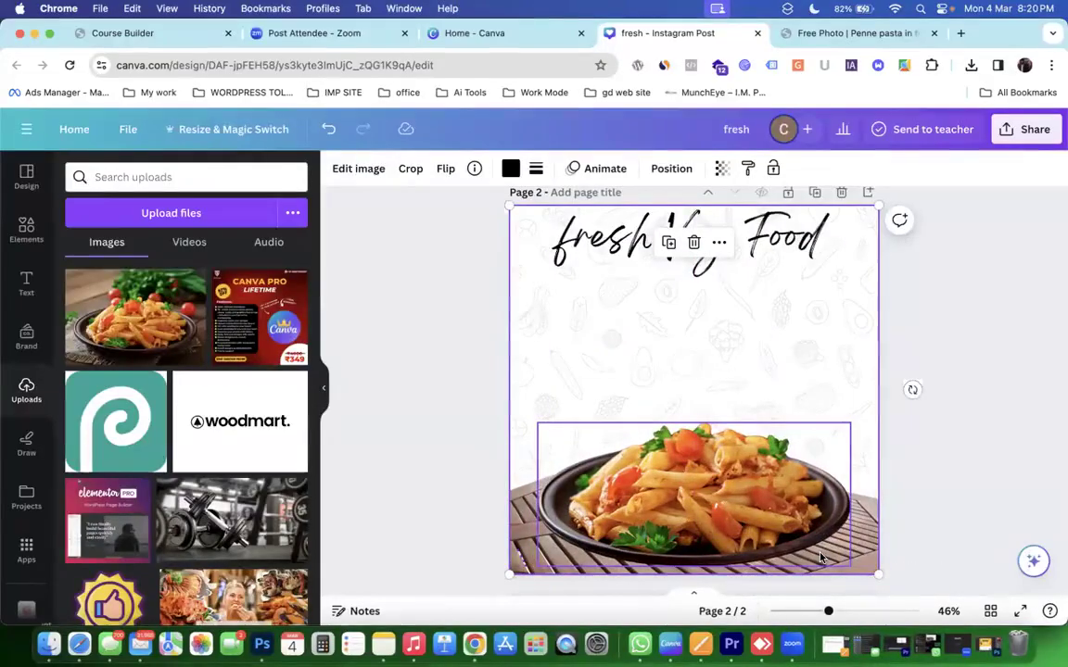
pyautogui.click(427, 438)
pyautogui.click(820, 531)
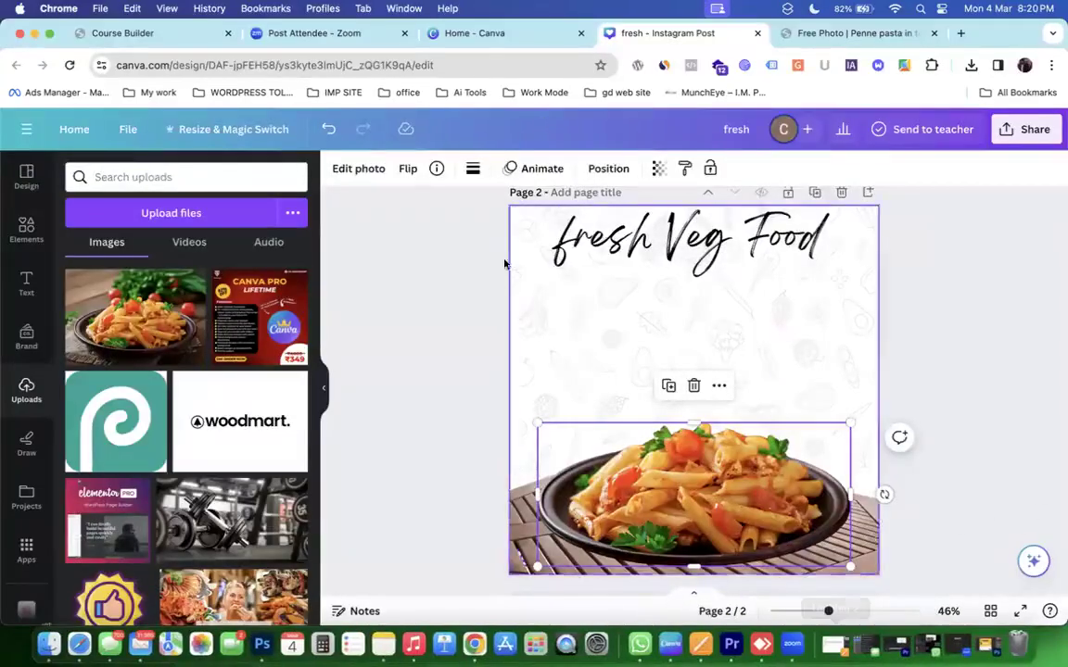
pyautogui.click(424, 258)
pyautogui.click(737, 496)
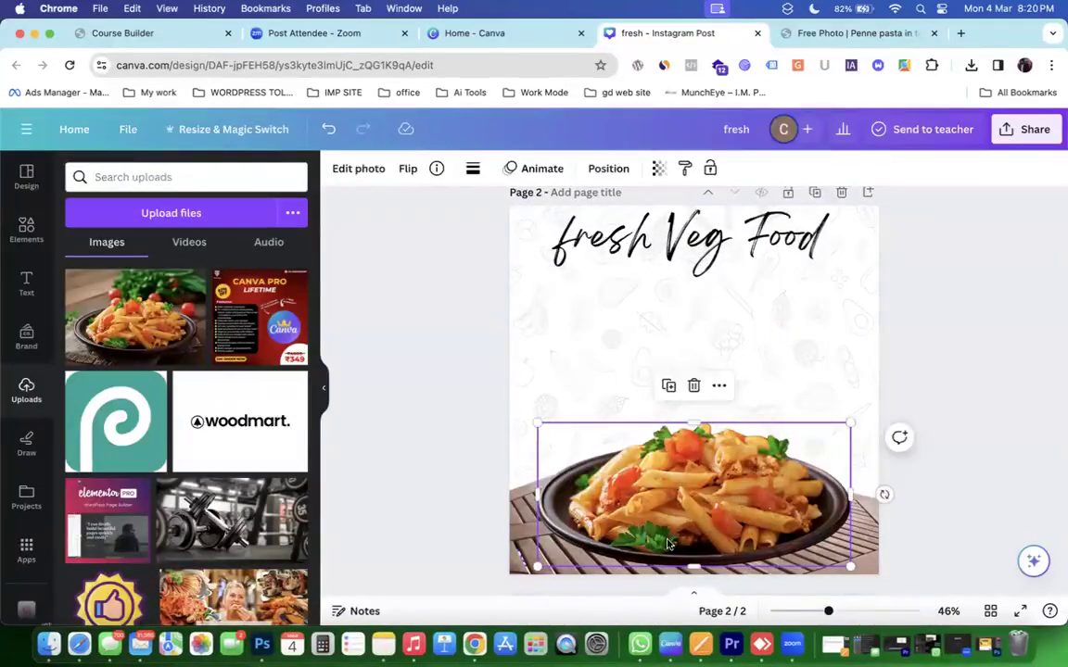
pyautogui.click(359, 168)
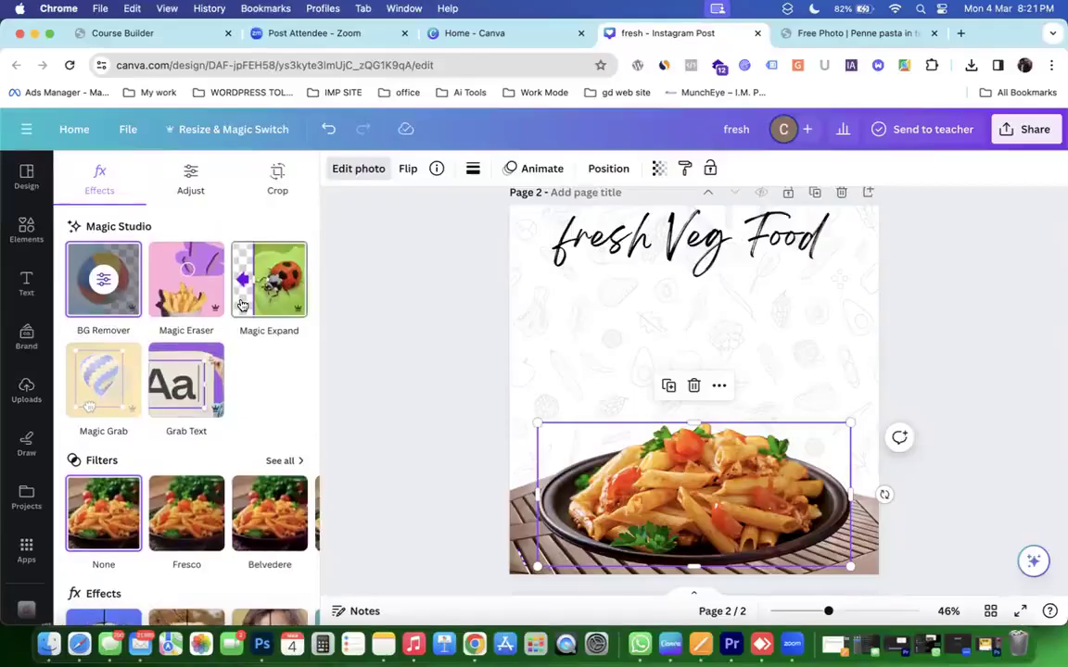
pyautogui.scroll(-2, 568, 506)
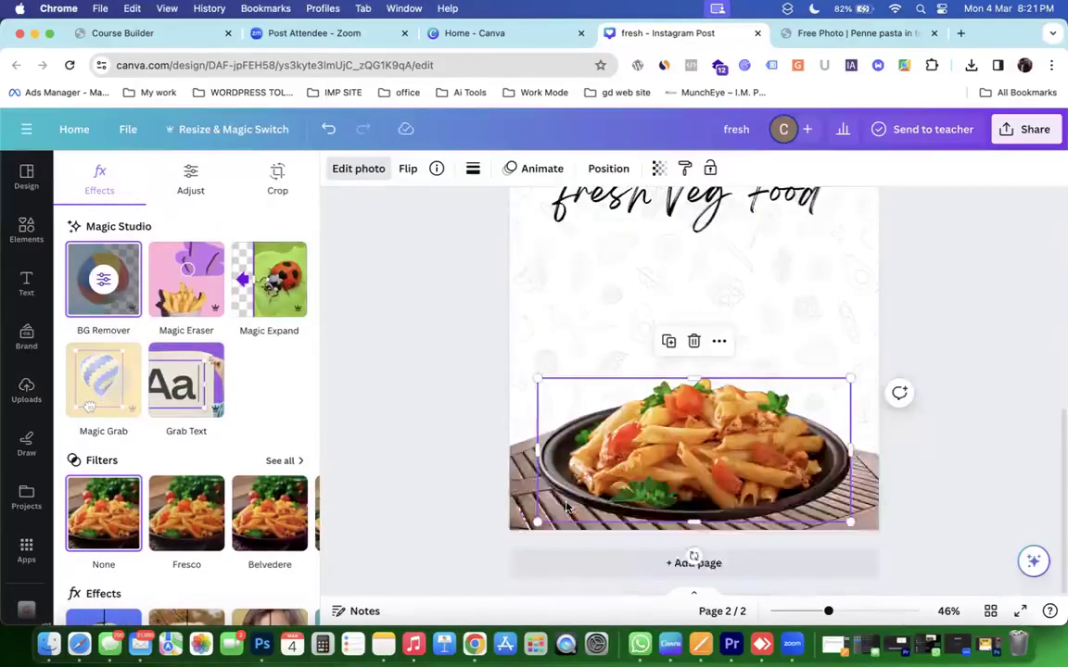
# Add page 3 with the pasta photo and Magic Expand it to the whole page.
pyautogui.click(579, 567)
pyautogui.moveTo(134, 320); pyautogui.dragTo(593, 356)
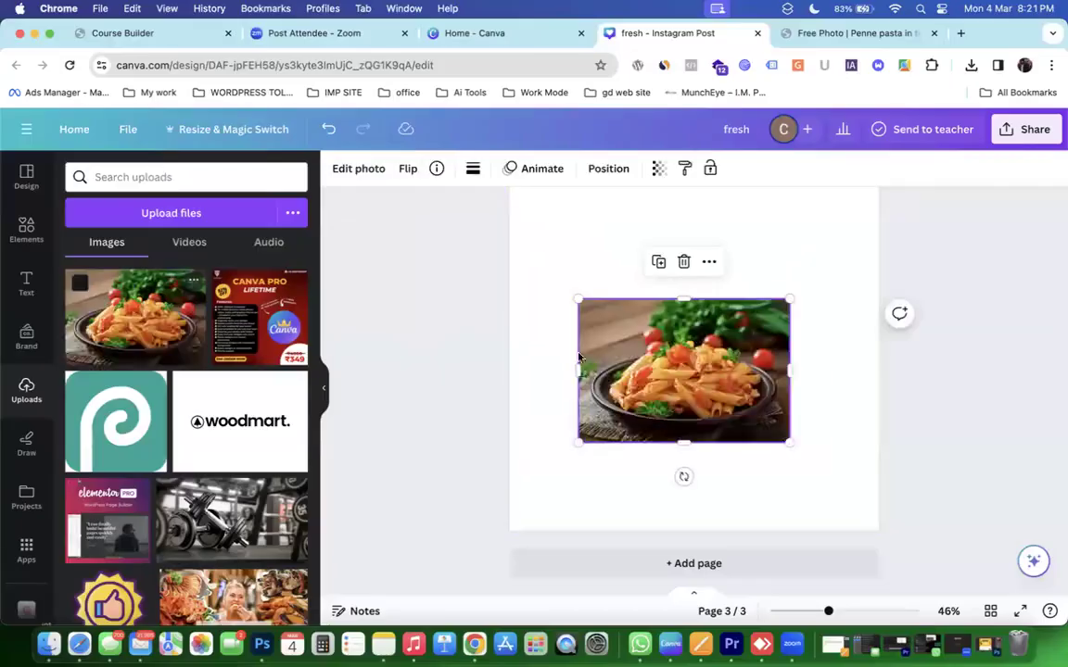
pyautogui.scroll(2, 572, 330)
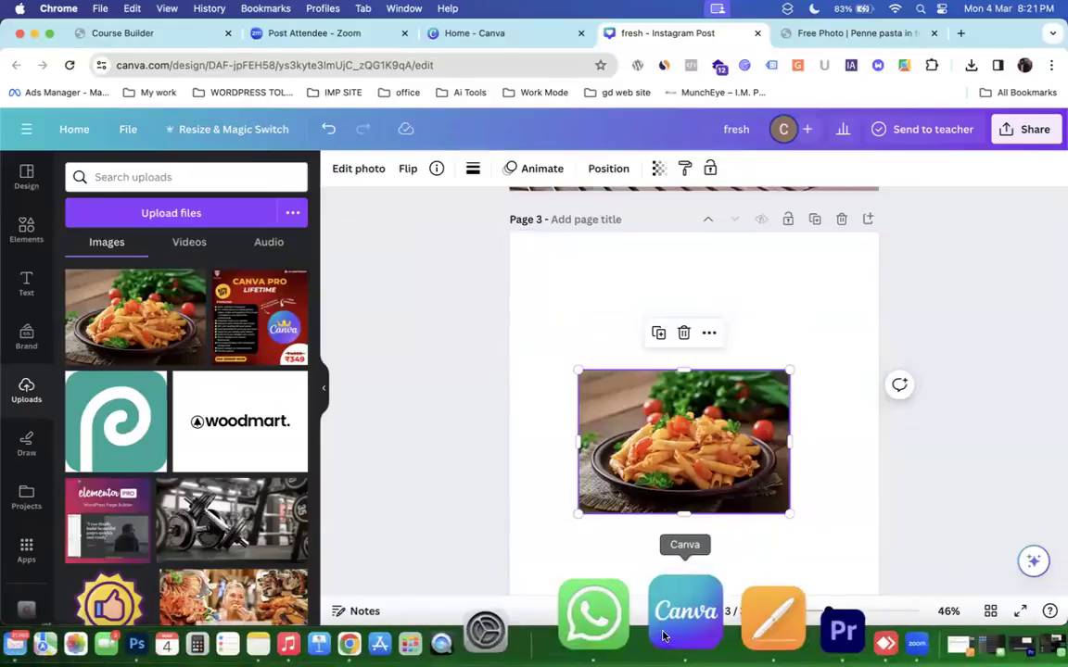
pyautogui.click(352, 170)
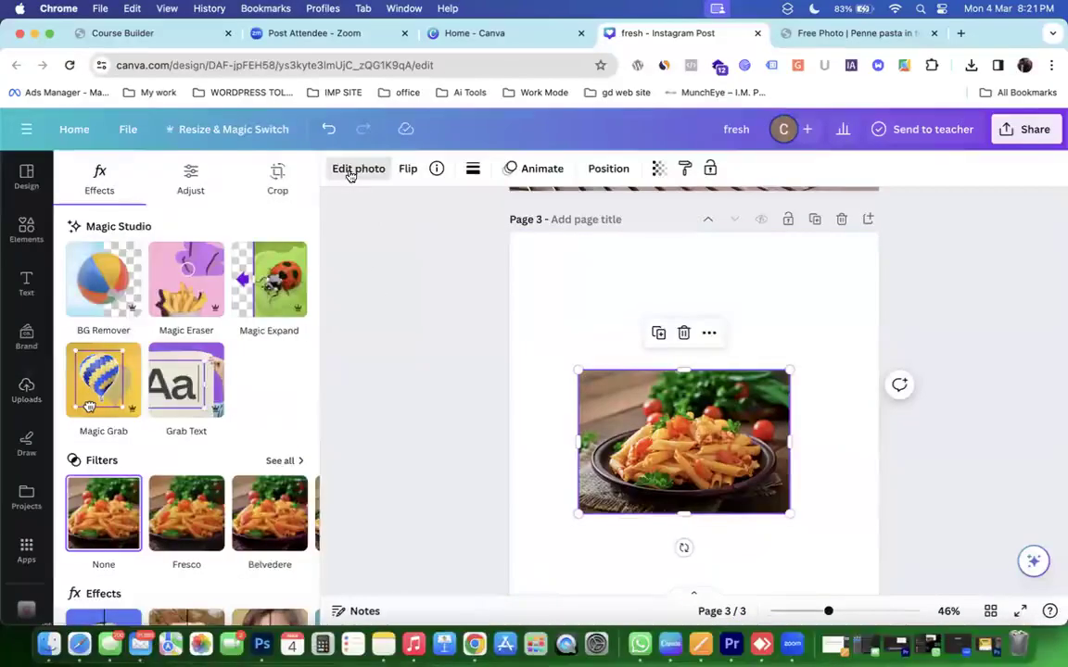
pyautogui.click(264, 310)
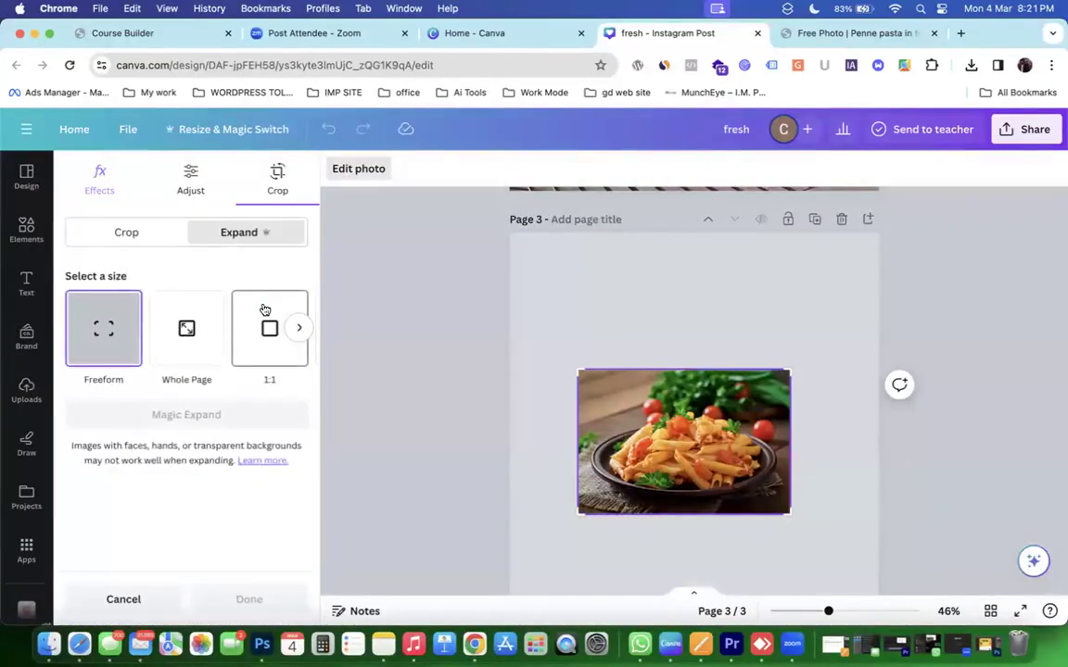
pyautogui.click(184, 327)
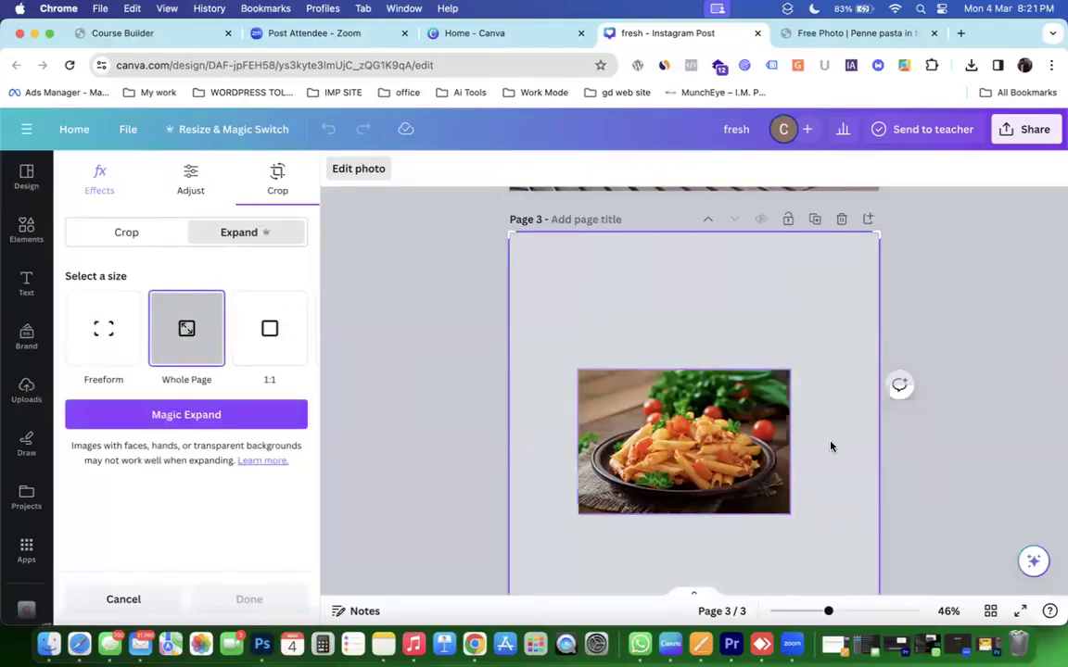
pyautogui.scroll(-2, 830, 443)
pyautogui.click(247, 422)
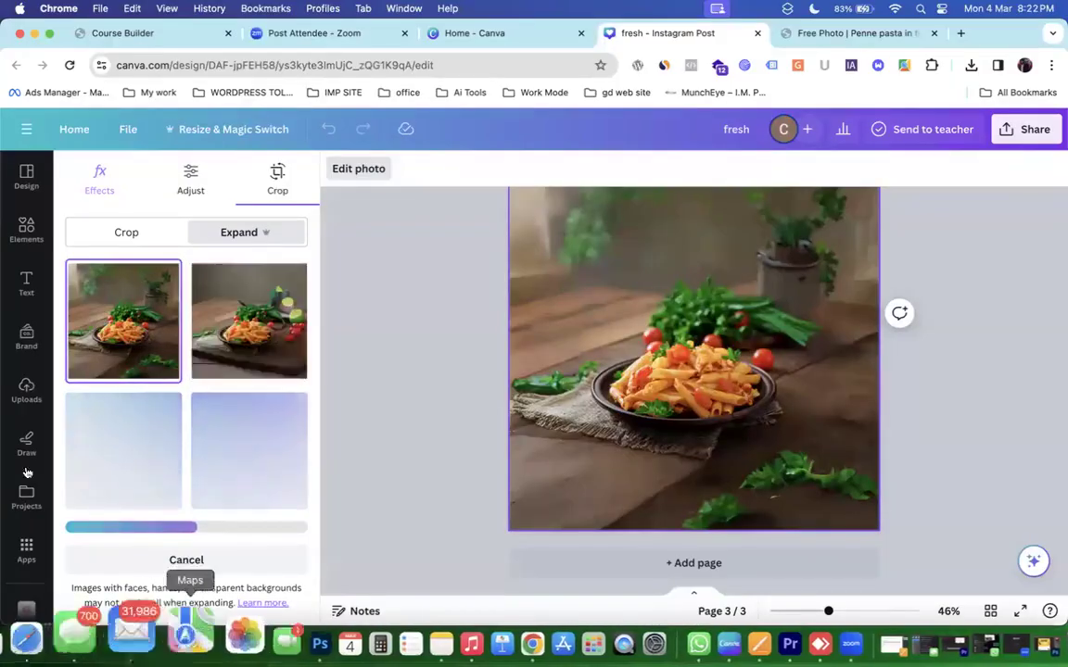
# Compare the expanded versions, keep the one with spoon and garlic, and finish editing.
pyautogui.scroll(2, 696, 425)
pyautogui.scroll(-2, 697, 423)
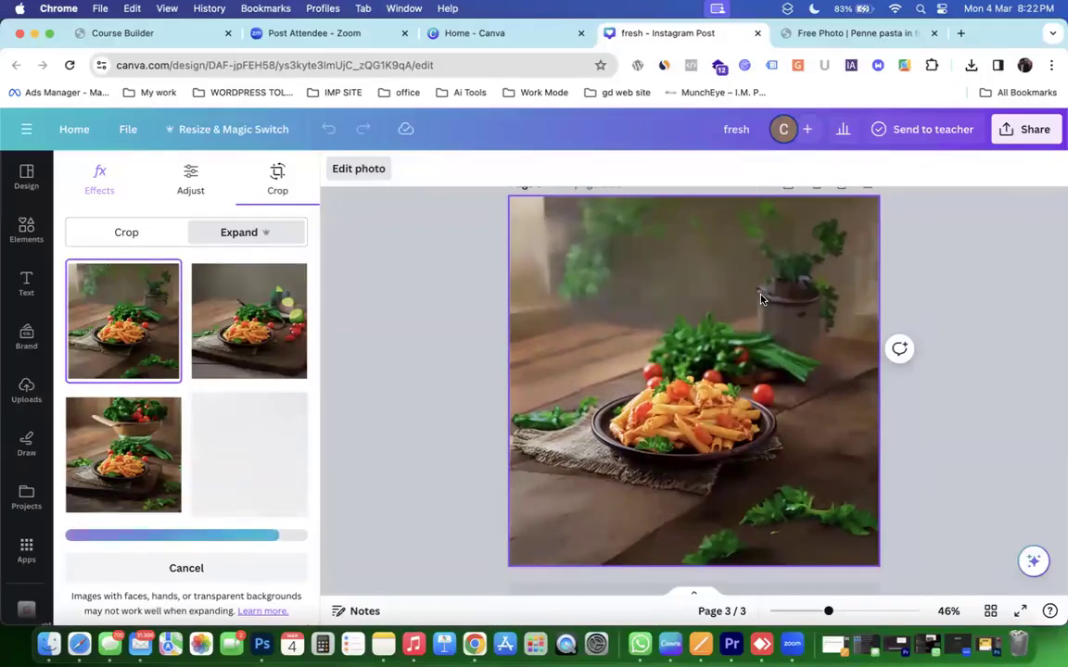
pyautogui.scroll(-2, 760, 298)
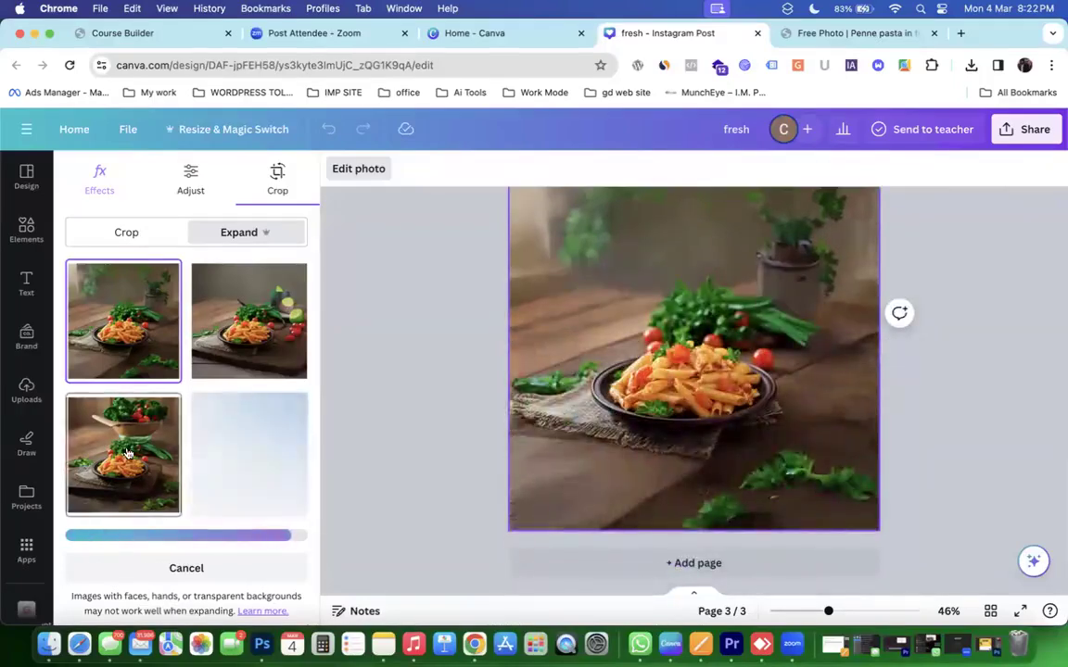
pyautogui.click(128, 452)
pyautogui.scroll(3, 616, 424)
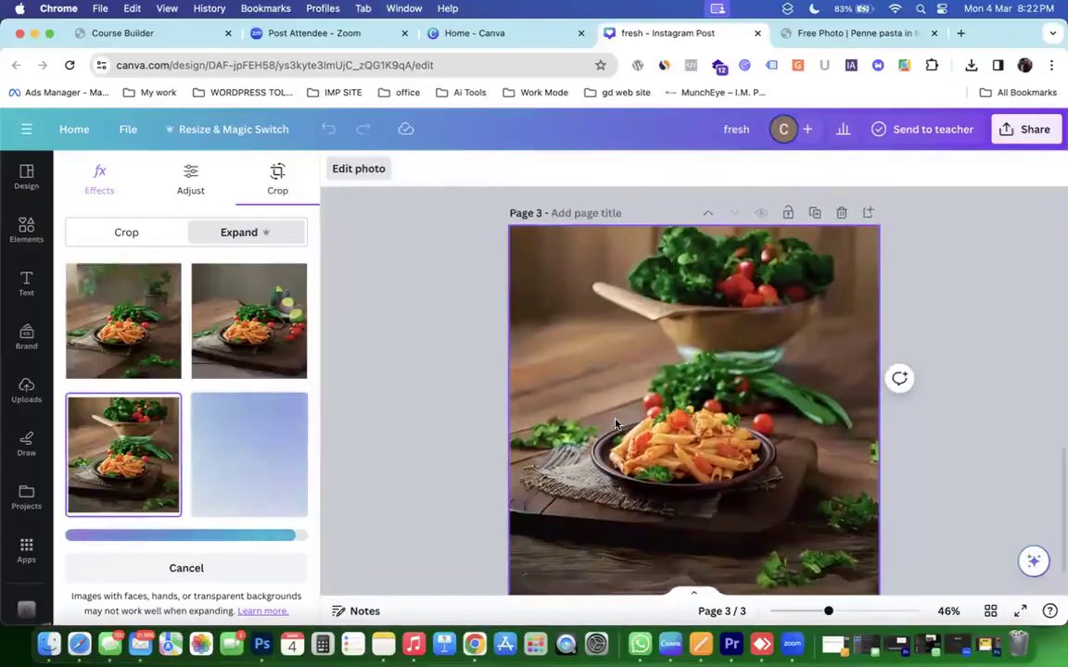
pyautogui.scroll(-2, 616, 423)
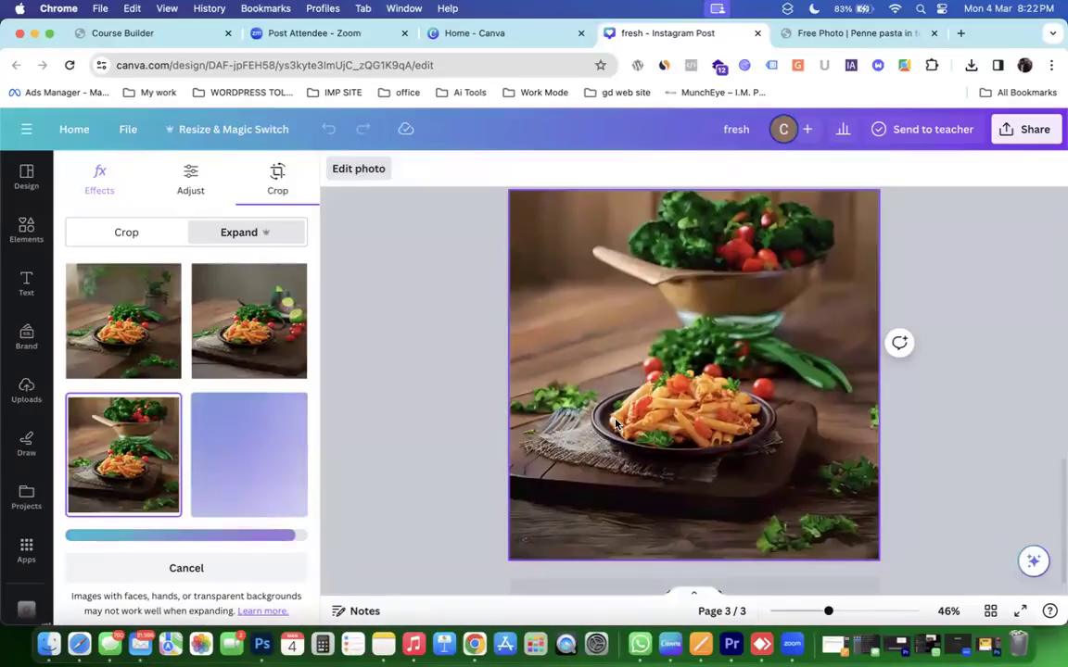
pyautogui.click(237, 325)
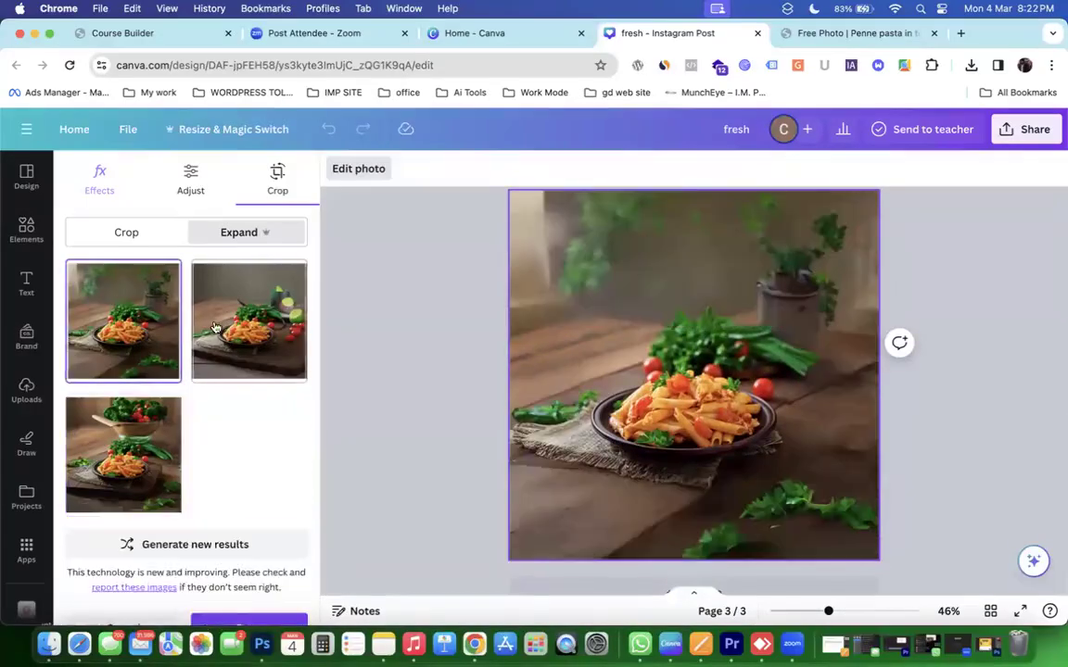
pyautogui.click(264, 433)
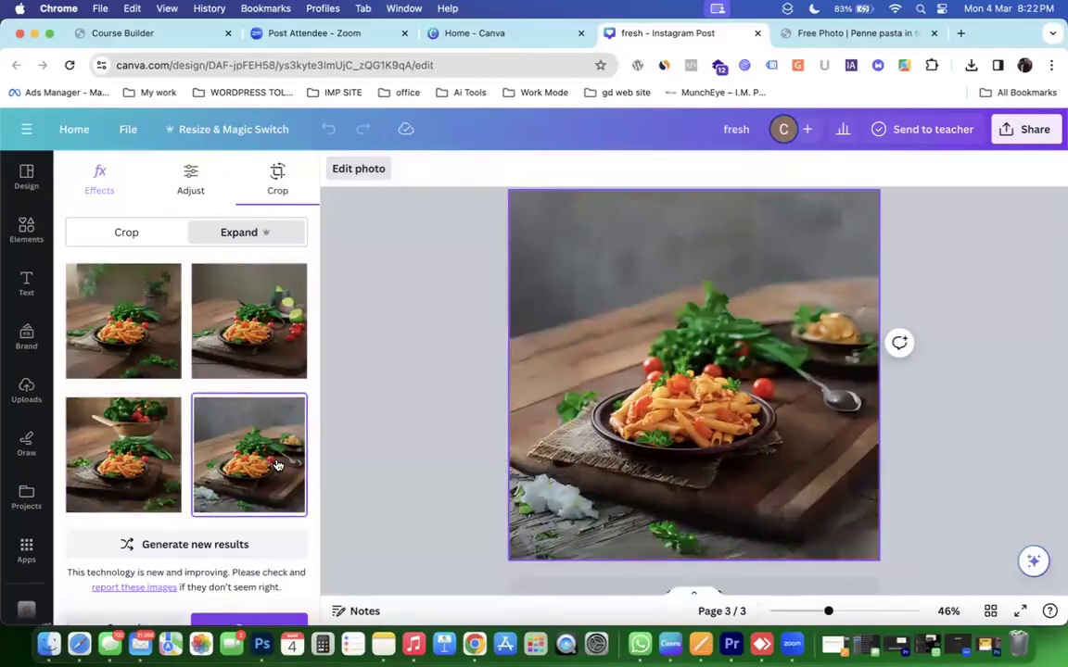
pyautogui.scroll(-1, 276, 465)
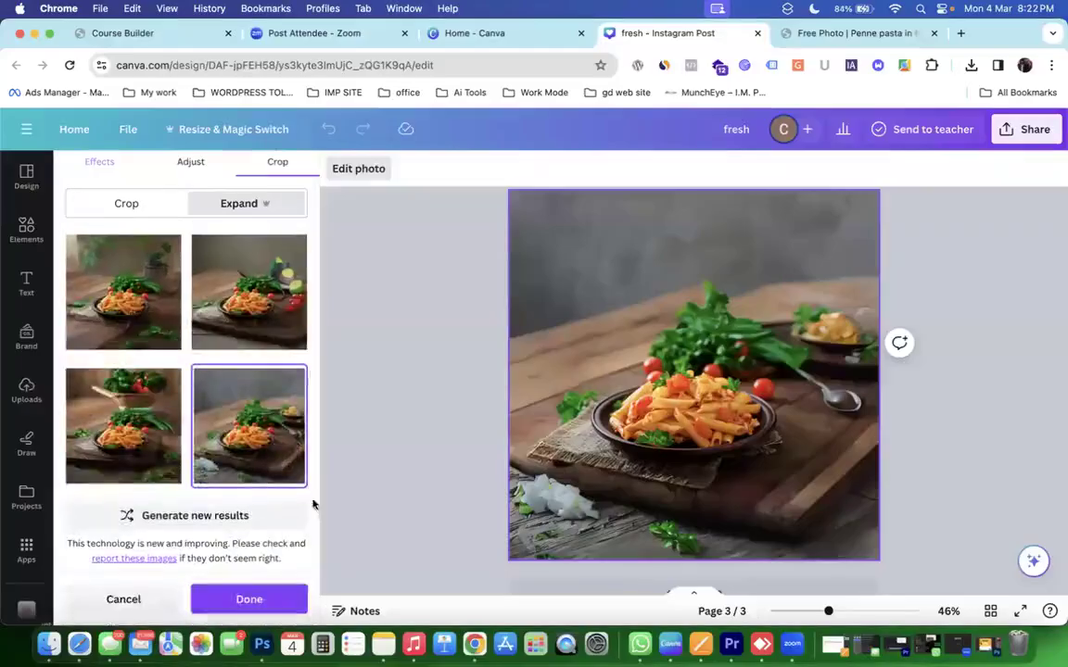
pyautogui.scroll(-3, 651, 502)
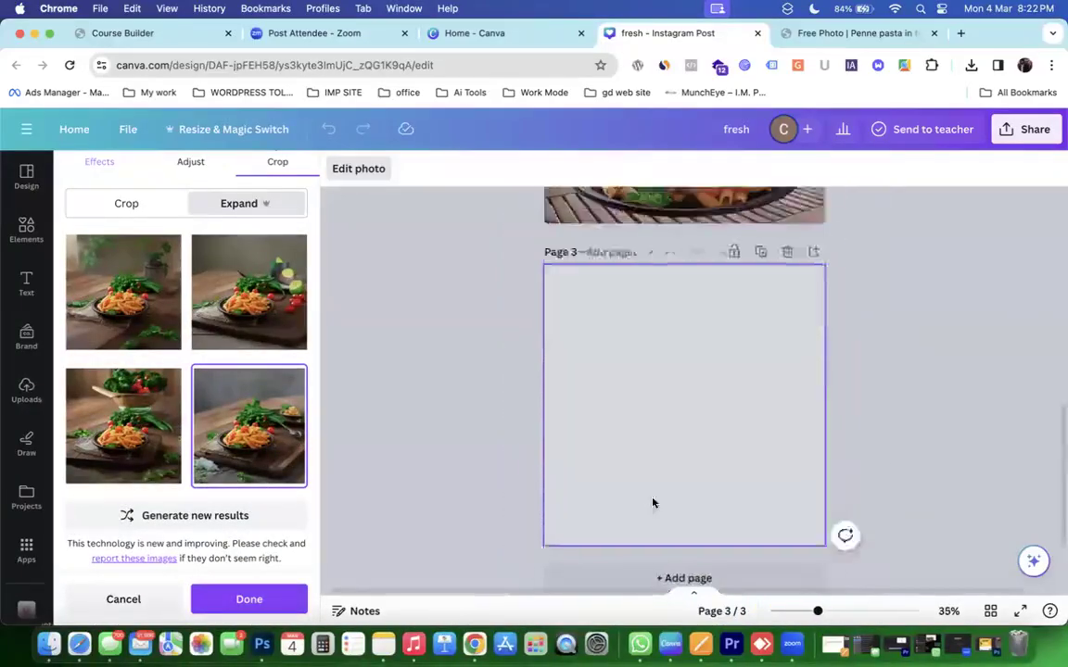
pyautogui.scroll(-3, 651, 501)
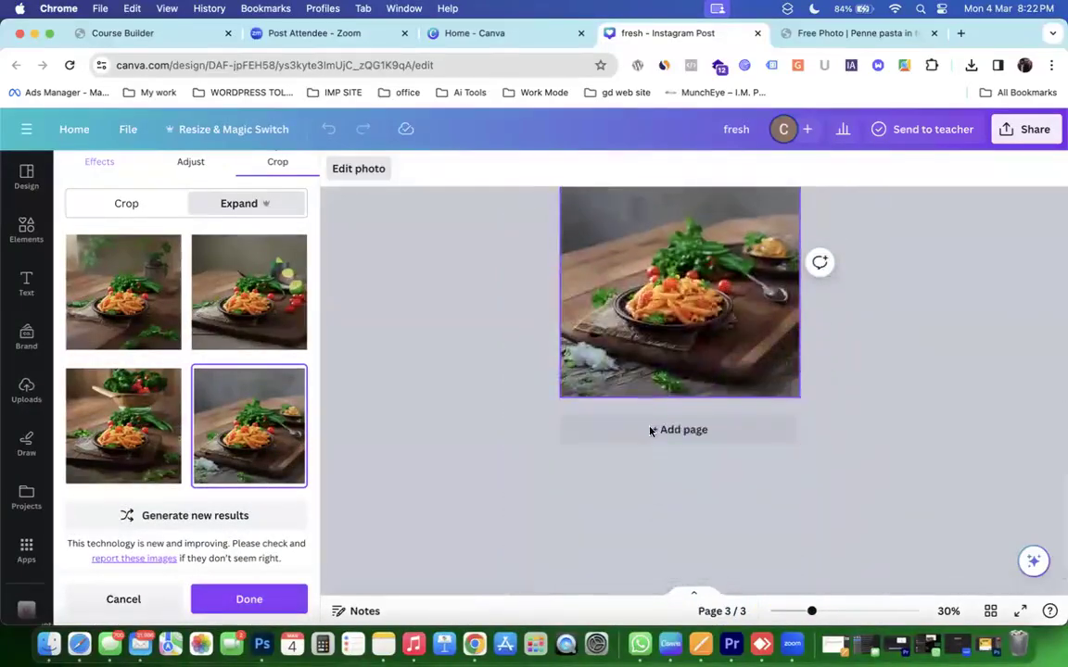
pyautogui.click(626, 442)
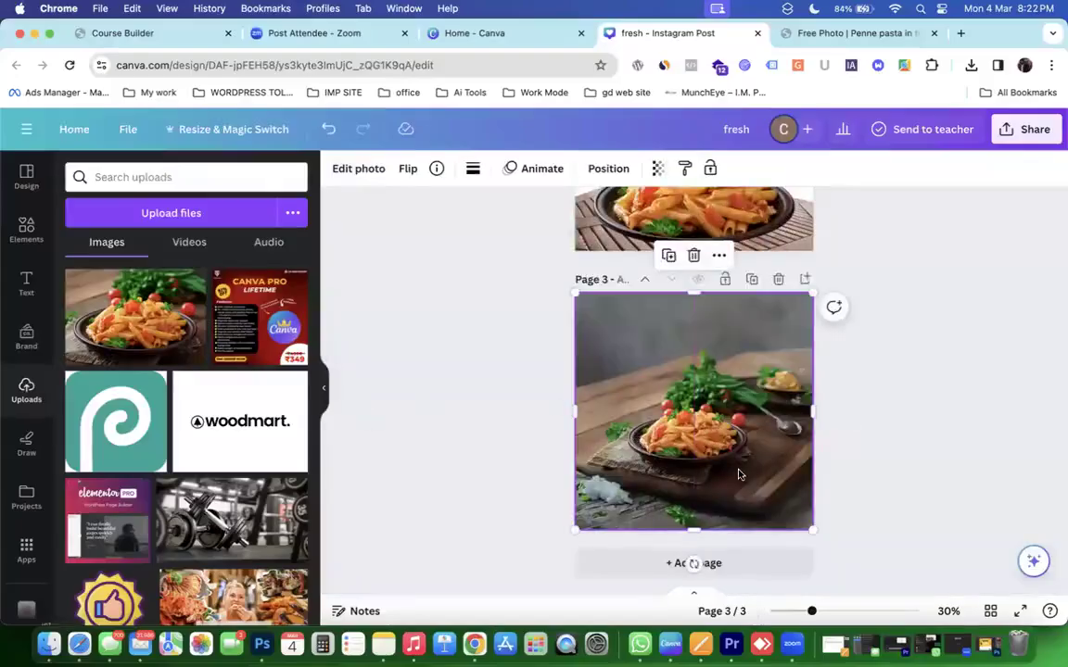
pyautogui.scroll(-2, 738, 475)
# Add a blank page 4 and place the pasta photo from Uploads on it.
pyautogui.click(737, 561)
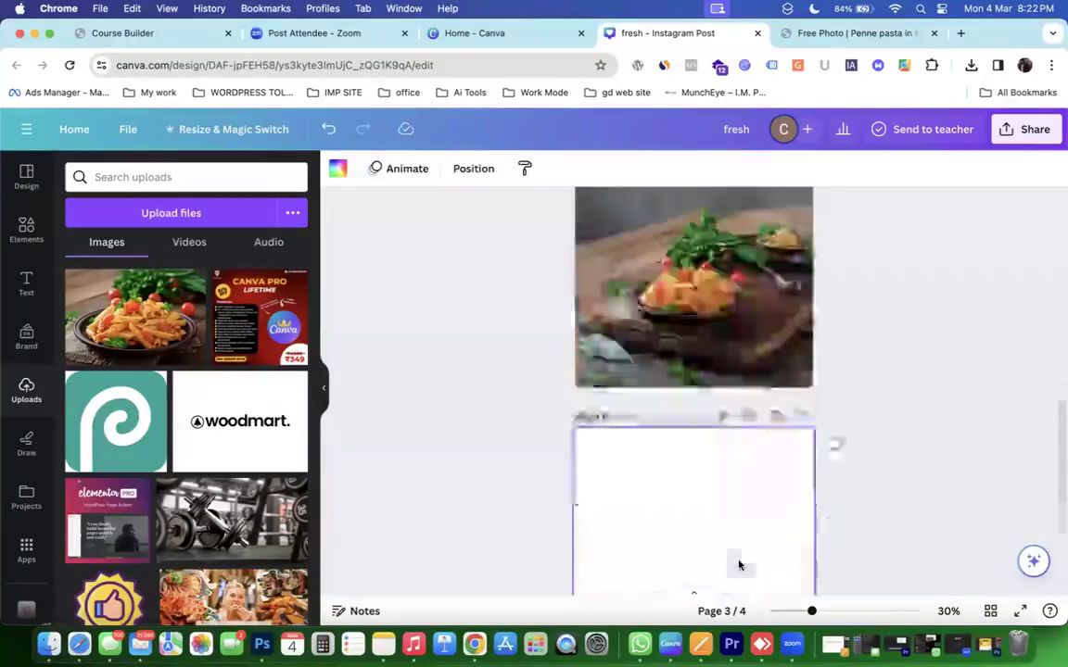
pyautogui.moveTo(134, 311); pyautogui.dragTo(662, 420)
pyautogui.scroll(5, 662, 419)
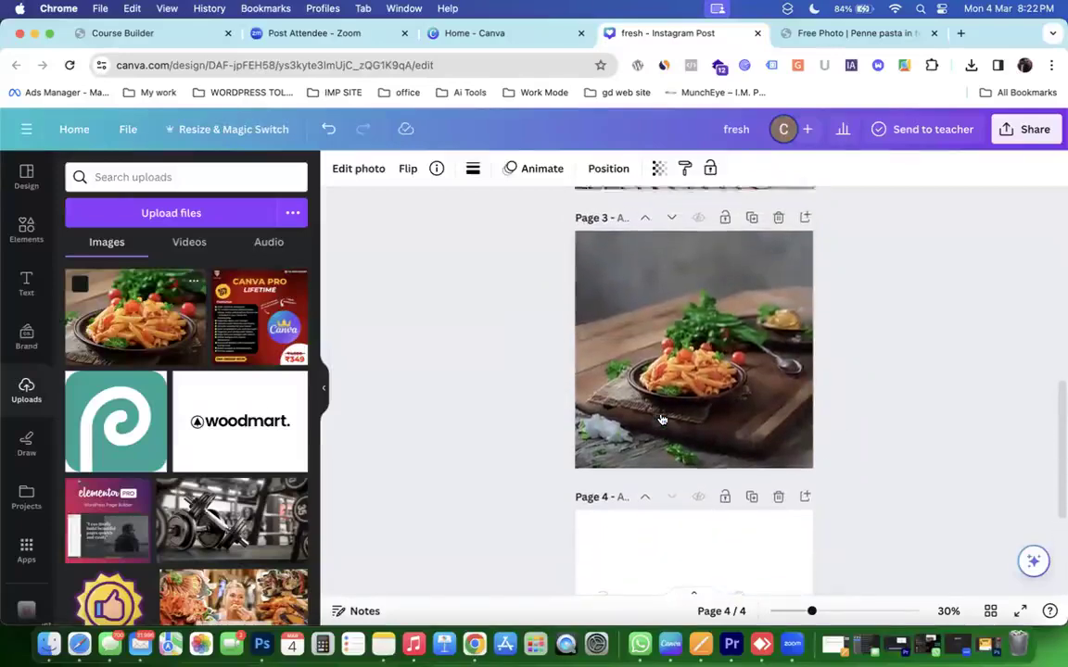
# Open Edit photo for the page 4 pasta photo and choose expanding it to the whole page.
pyautogui.click(660, 419)
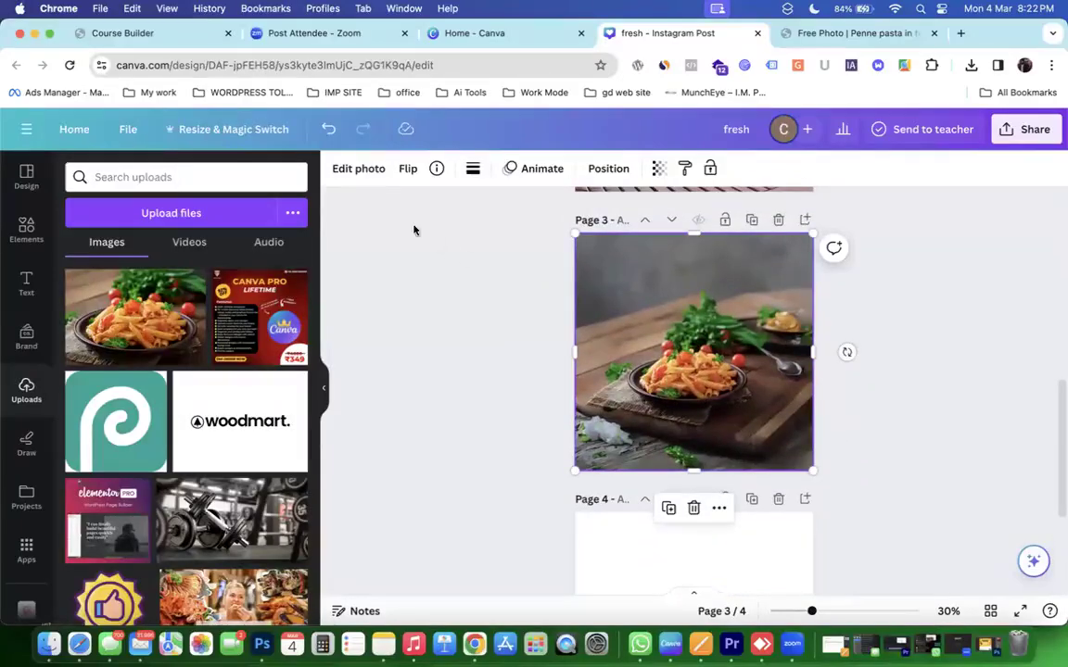
pyautogui.click(358, 168)
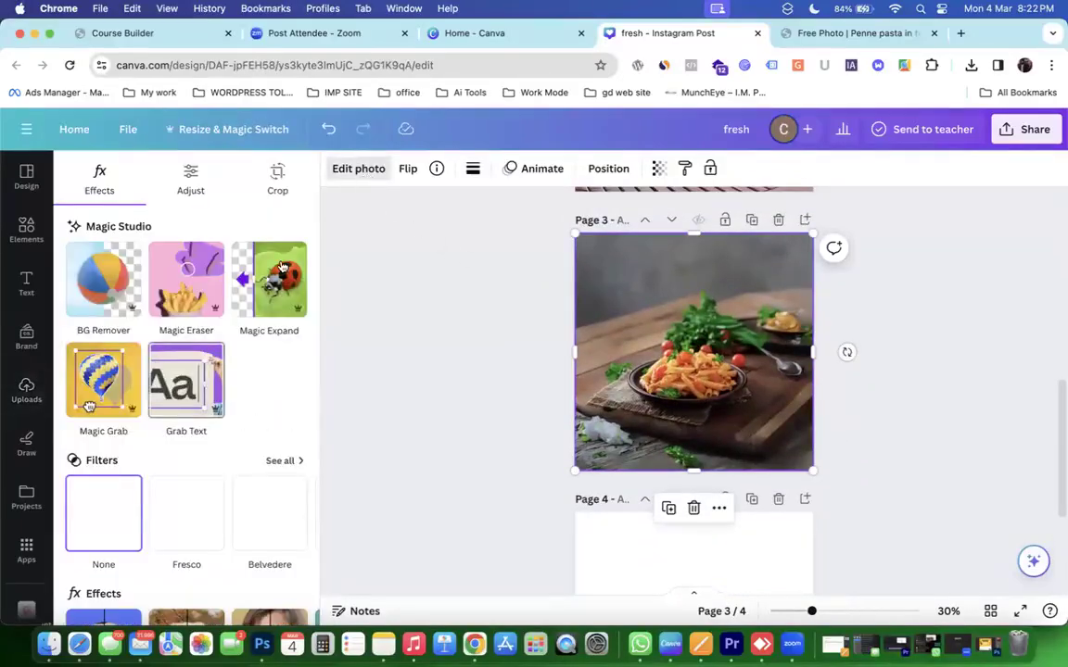
pyautogui.scroll(-3, 667, 463)
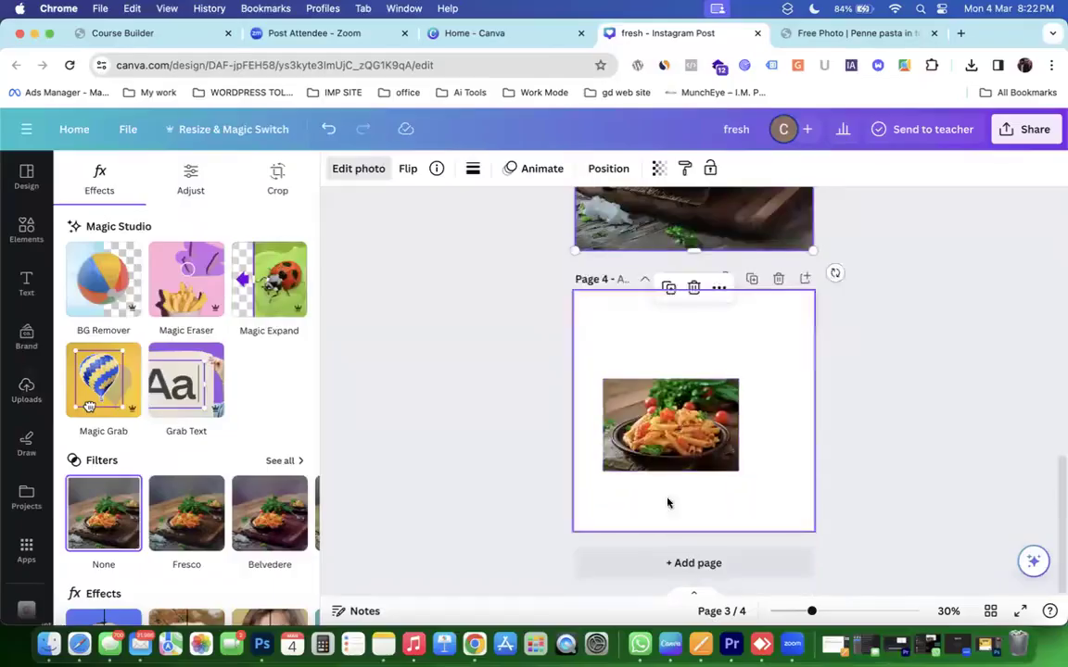
pyautogui.click(662, 450)
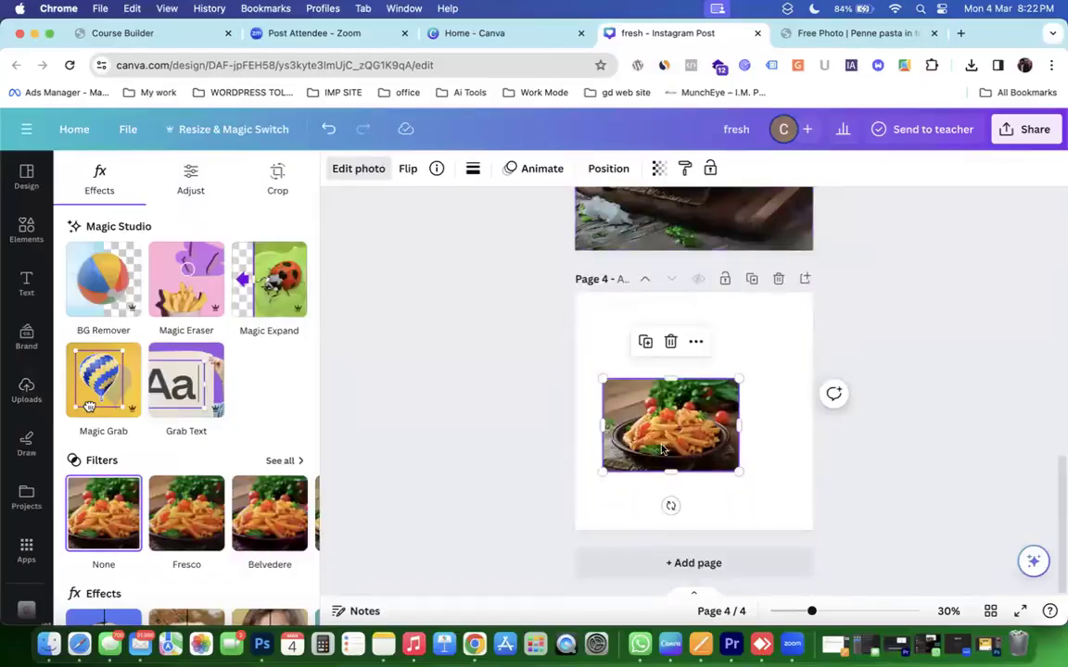
pyautogui.click(268, 279)
pyautogui.click(196, 329)
# Generate expanded pasta photo versions and preview the wine glass and green-drink variations.
pyautogui.click(205, 417)
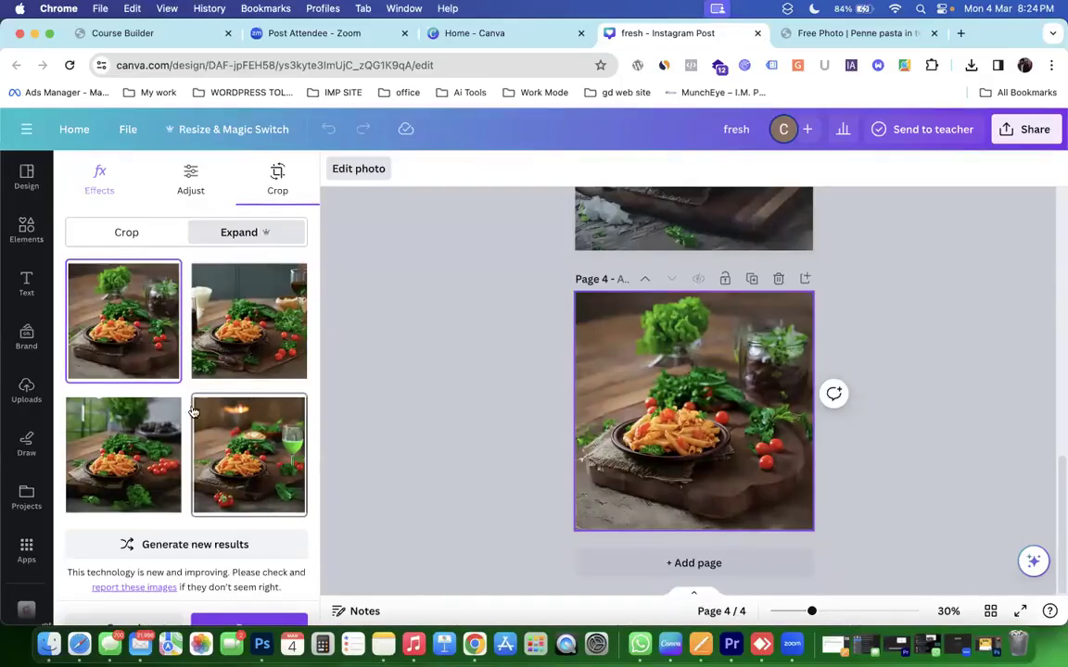
pyautogui.click(221, 329)
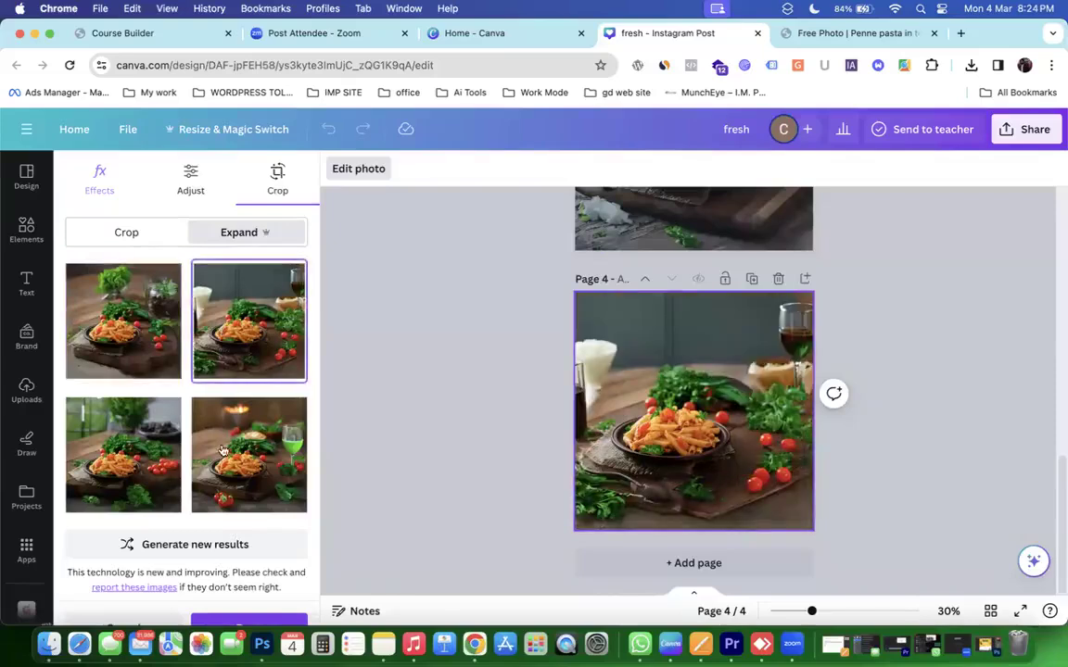
pyautogui.click(247, 468)
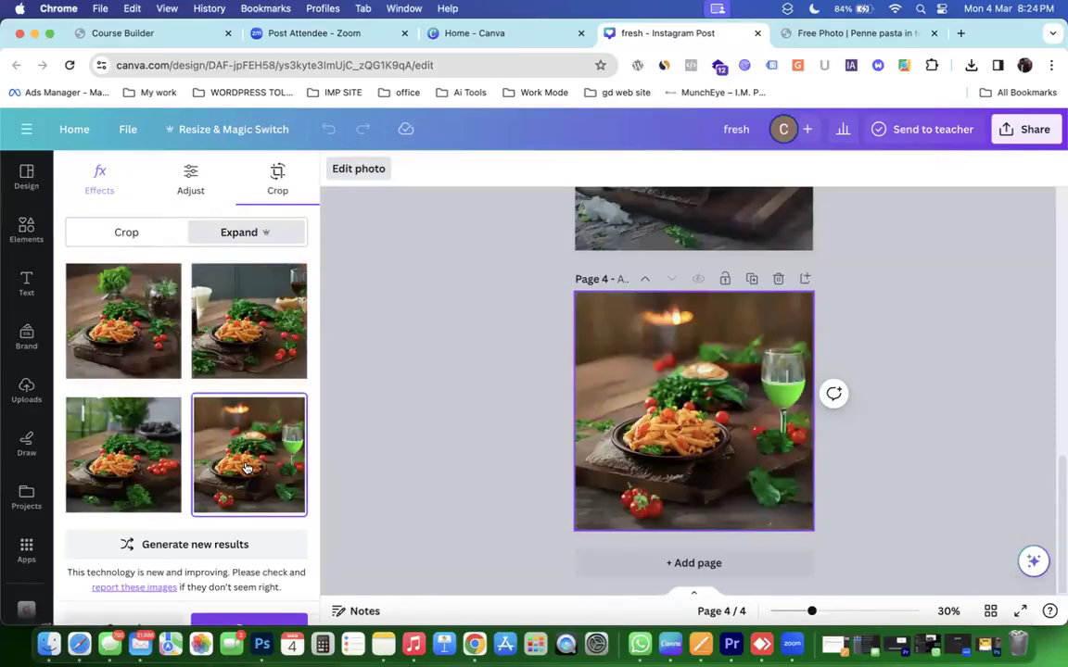
pyautogui.scroll(3, 783, 409)
pyautogui.scroll(-2, 782, 426)
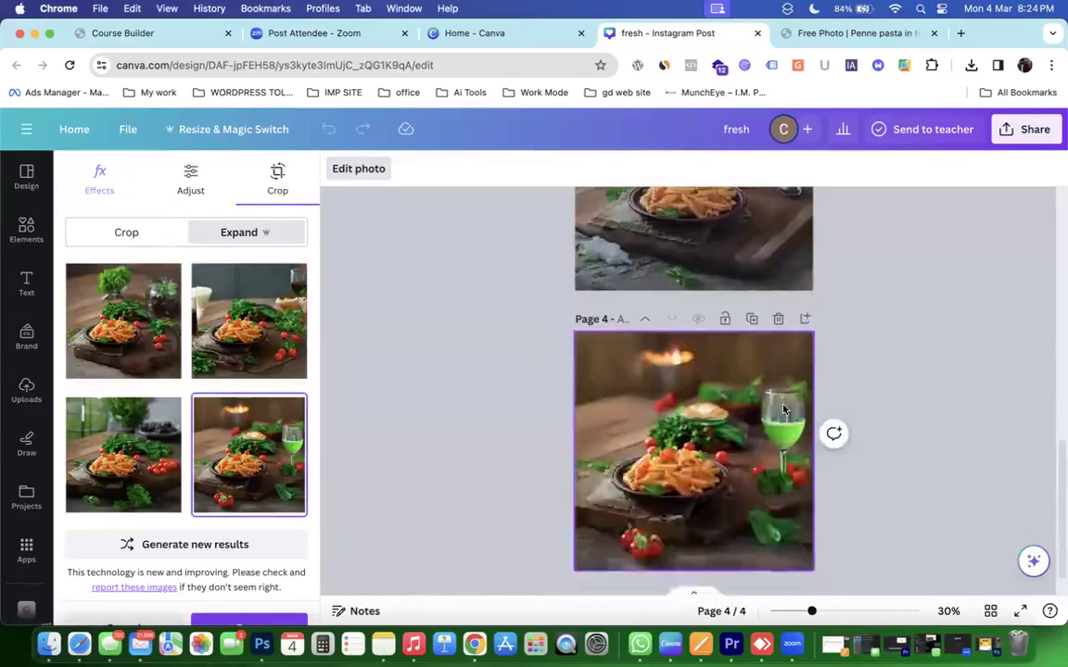
pyautogui.scroll(5, 781, 442)
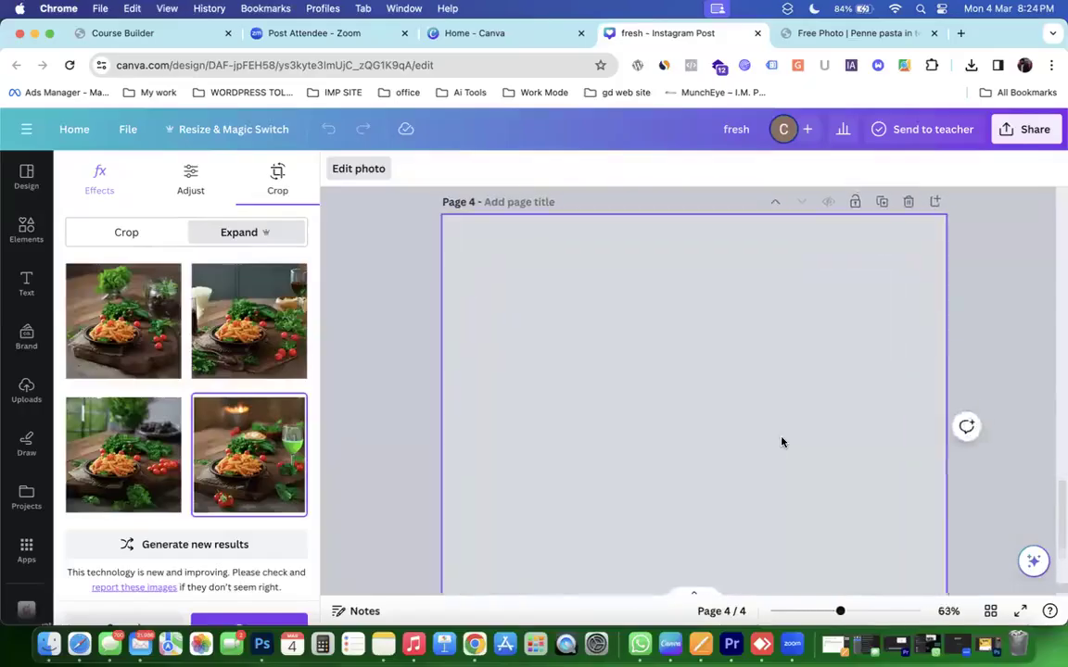
pyautogui.scroll(-1, 781, 442)
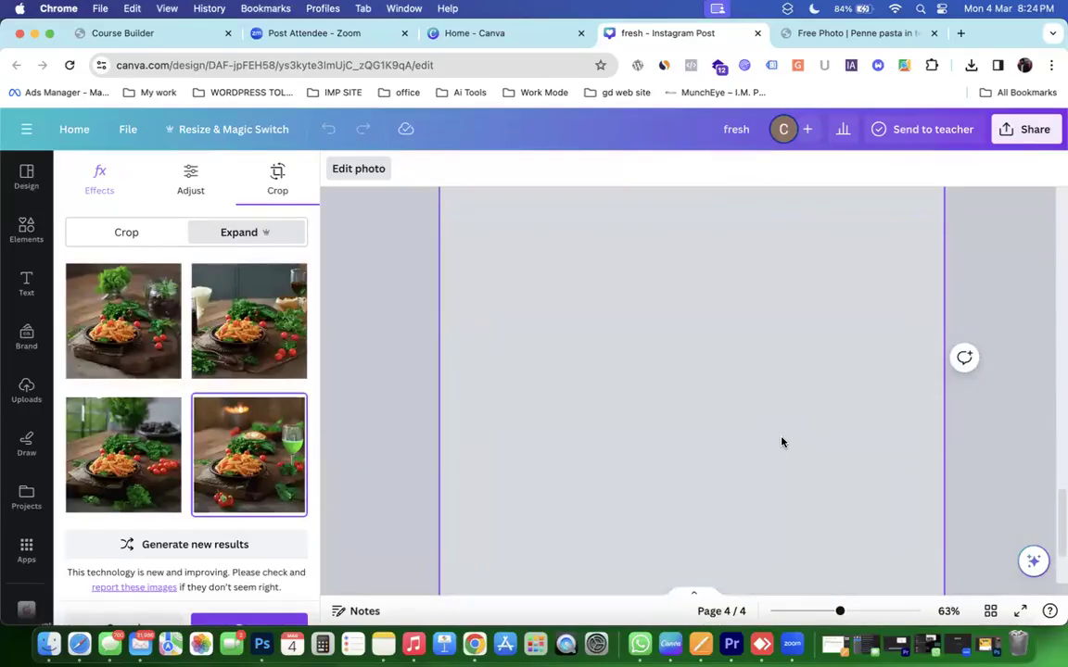
pyautogui.scroll(-3, 781, 442)
pyautogui.scroll(-2, 782, 442)
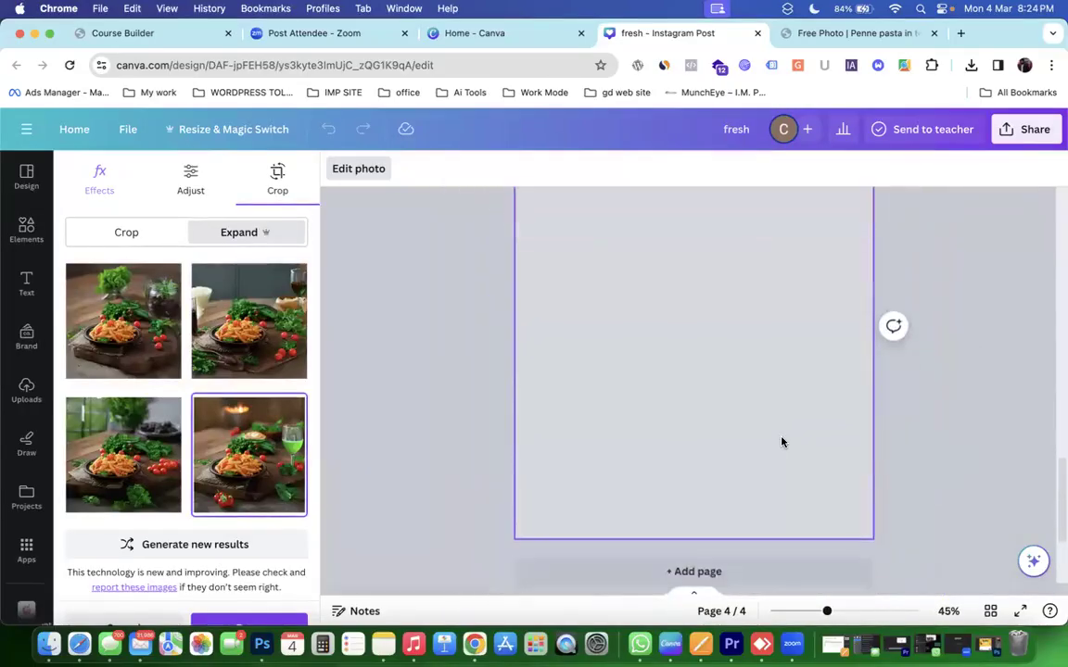
pyautogui.scroll(-1, 781, 442)
pyautogui.scroll(1, 782, 442)
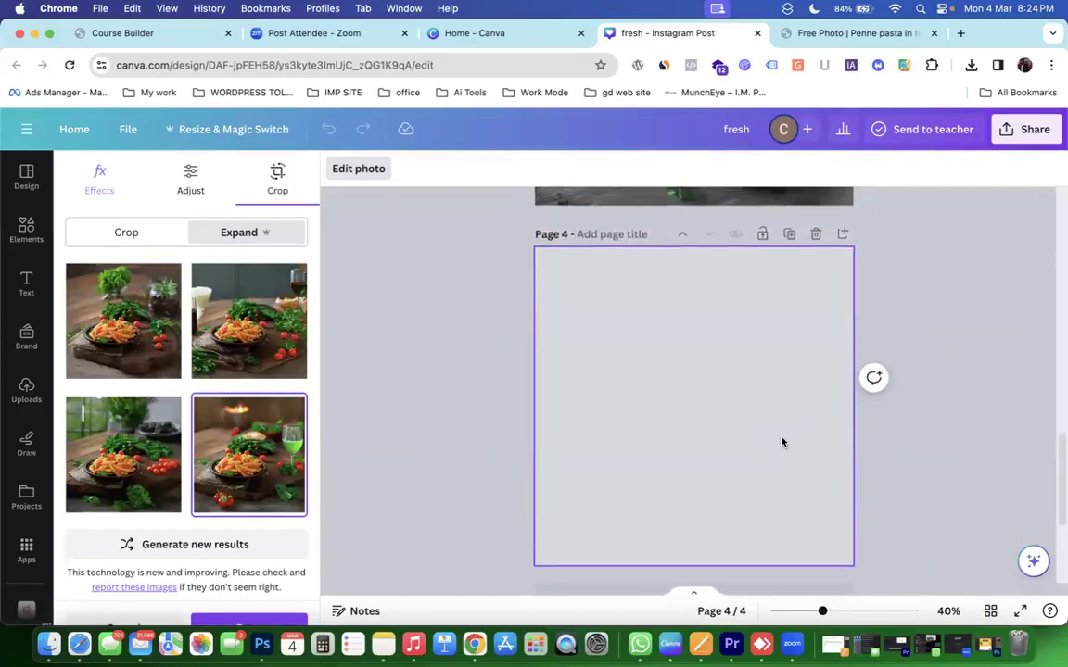
pyautogui.scroll(1, 781, 442)
pyautogui.scroll(-1, 781, 442)
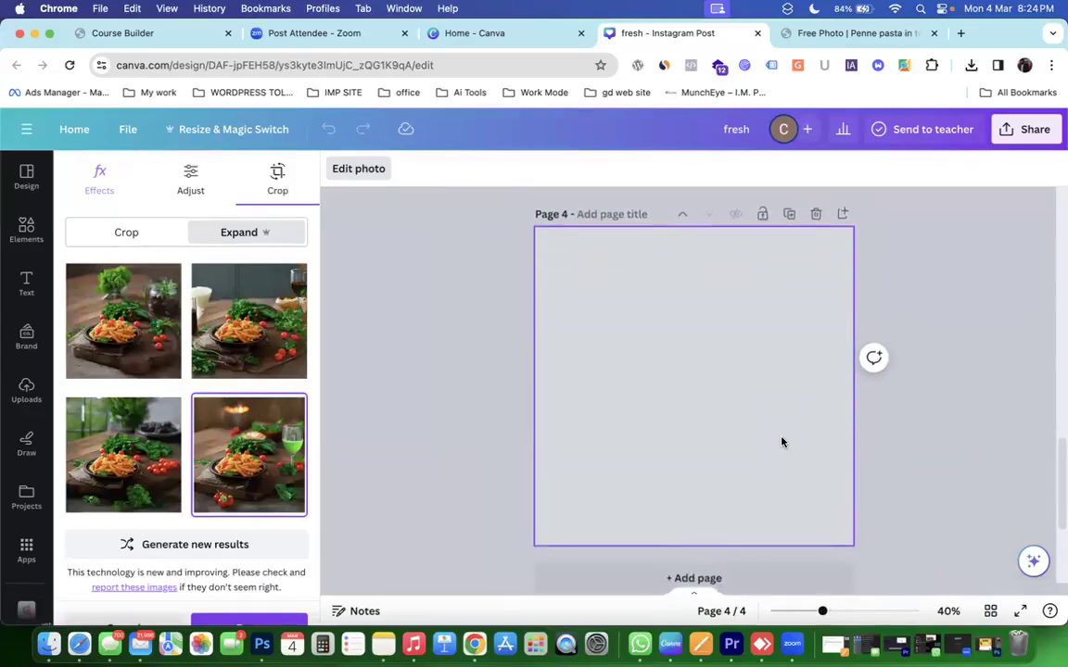
pyautogui.scroll(2, 781, 442)
pyautogui.scroll(4, 781, 443)
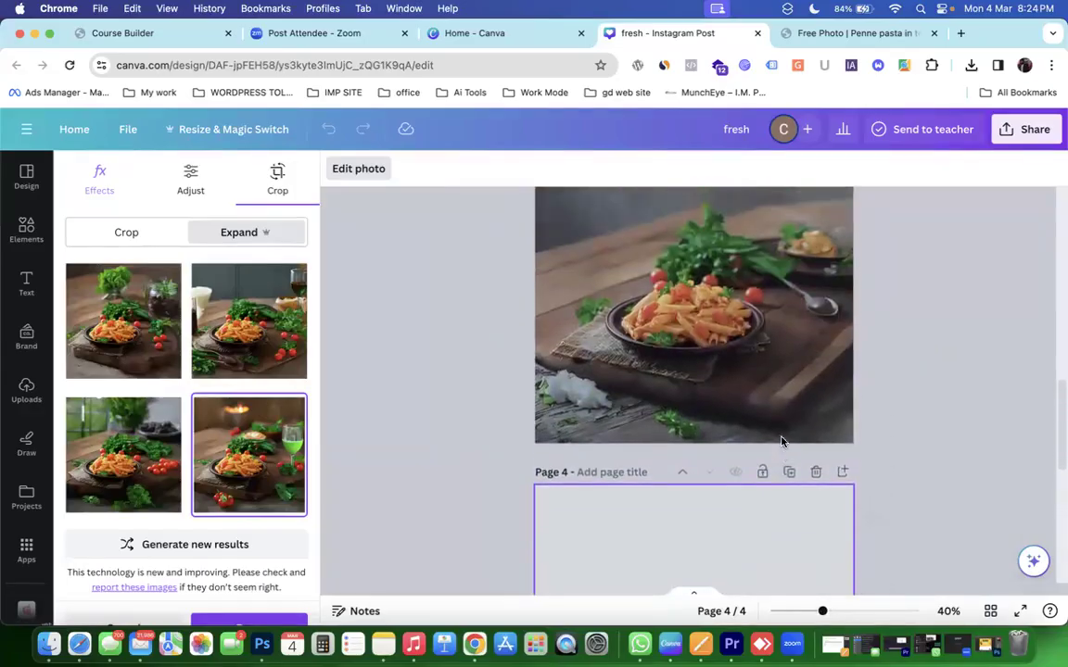
pyautogui.scroll(5, 781, 442)
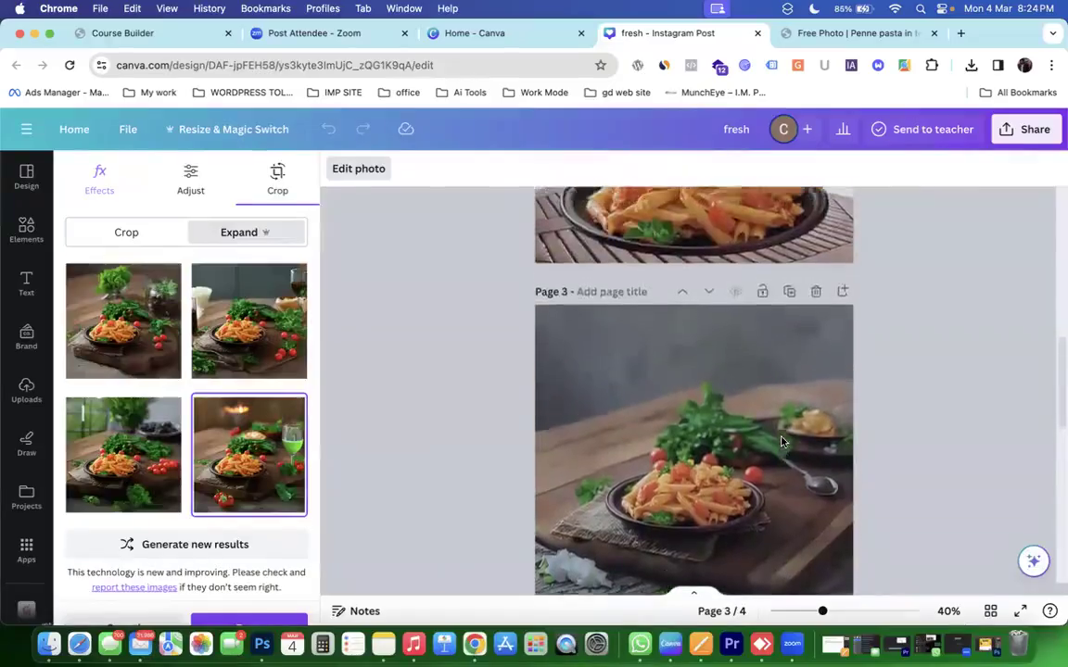
pyautogui.scroll(2, 781, 442)
pyautogui.scroll(-6, 781, 442)
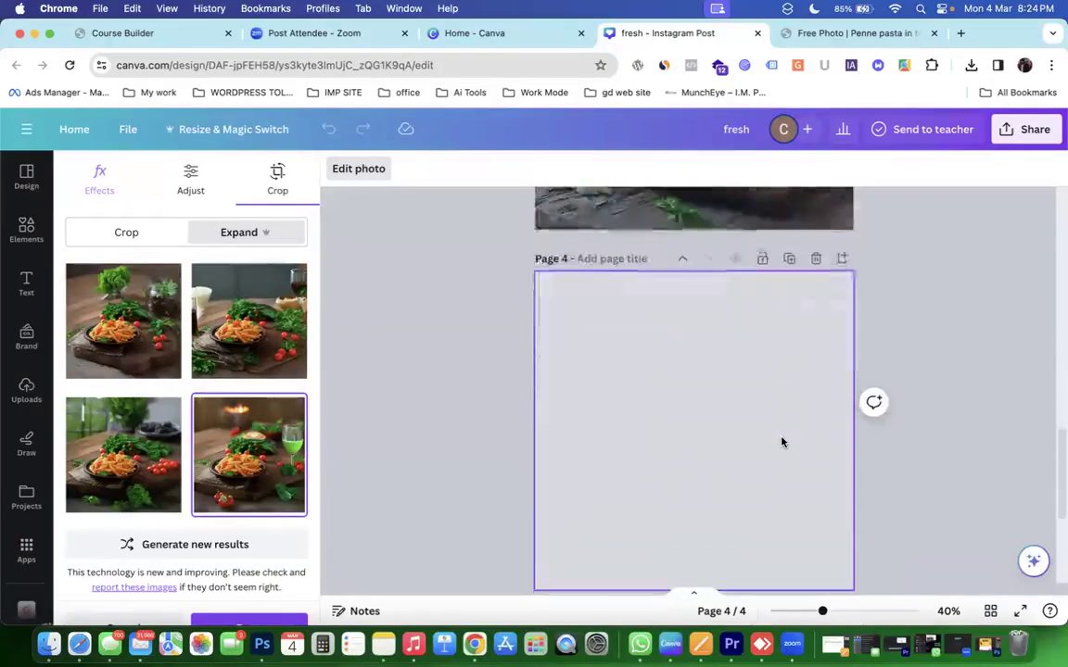
pyautogui.scroll(-2, 781, 442)
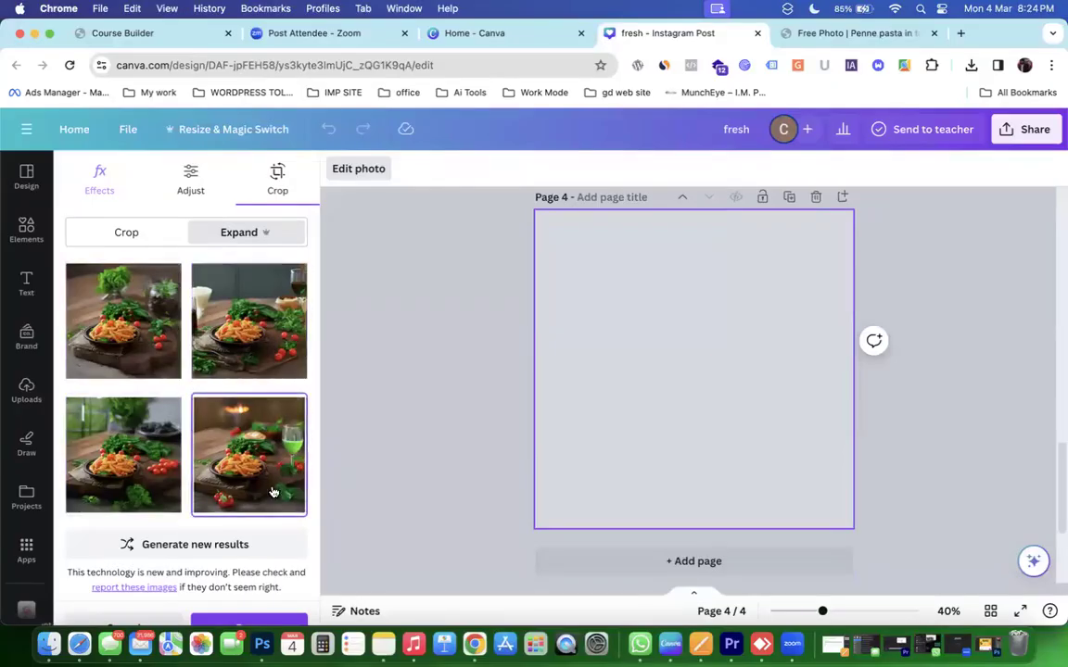
pyautogui.scroll(-1, 273, 492)
pyautogui.click(245, 598)
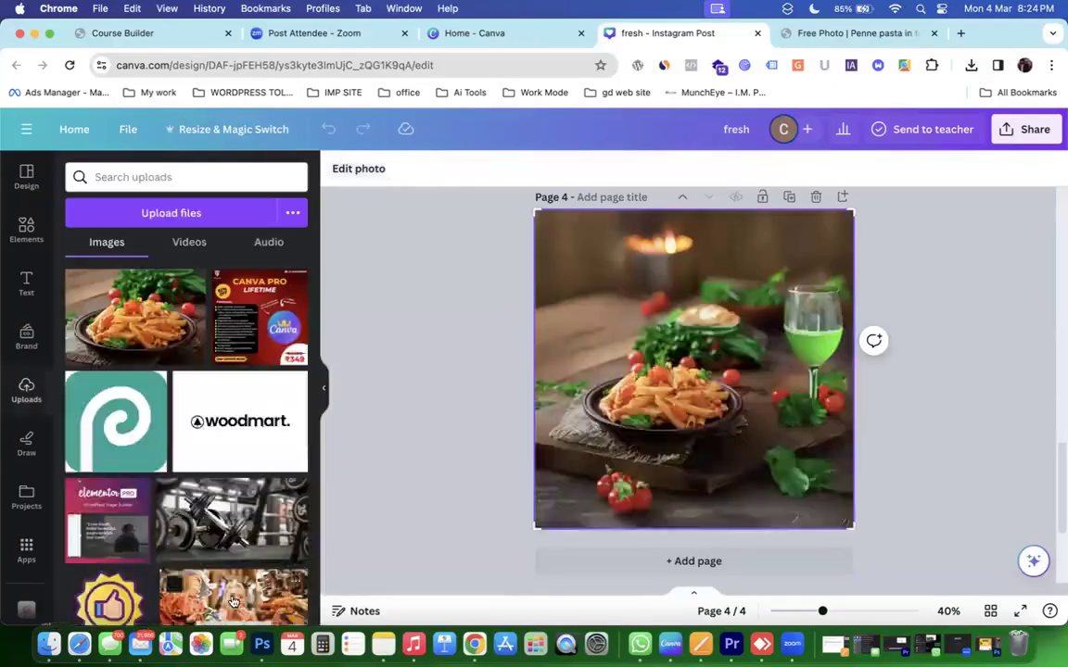
pyautogui.click(780, 286)
pyautogui.scroll(5, 868, 324)
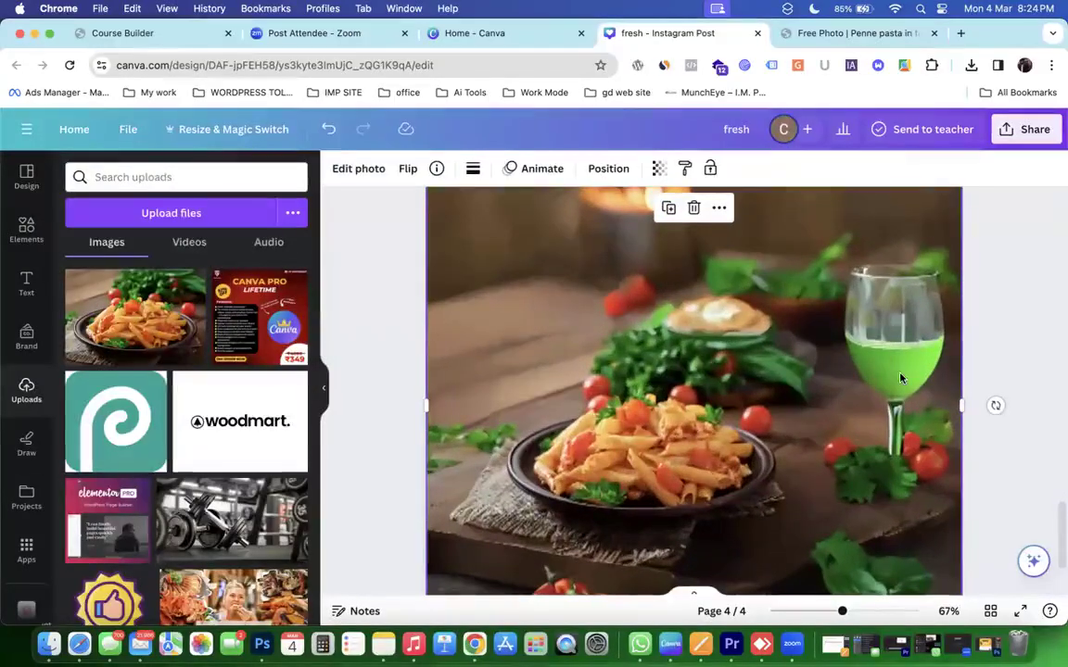
pyautogui.scroll(4, 899, 378)
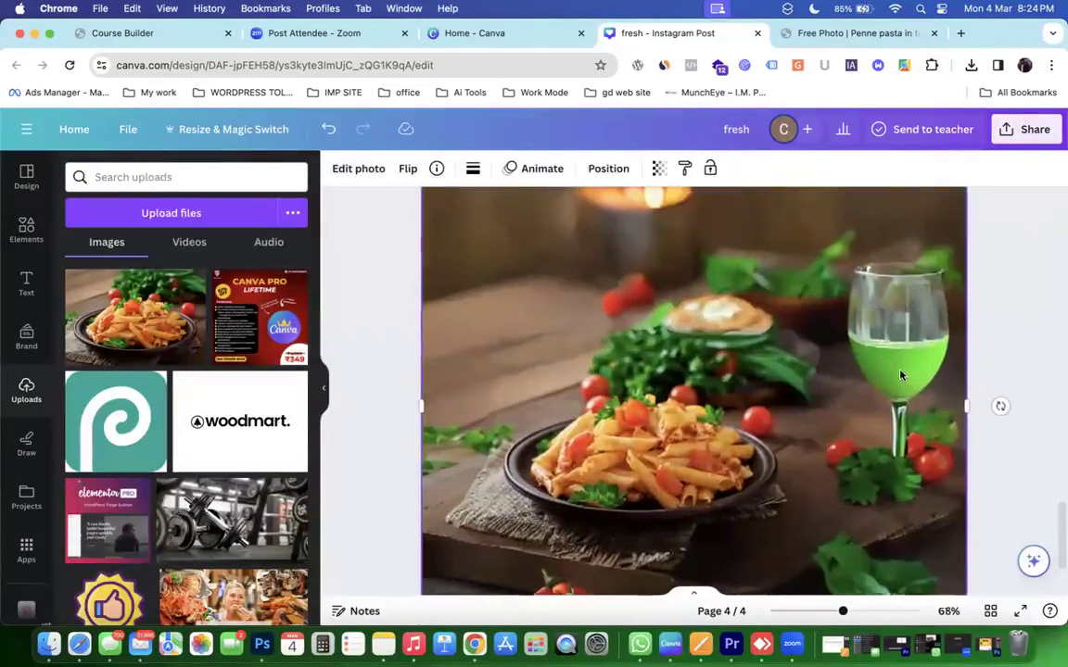
pyautogui.scroll(1, 902, 374)
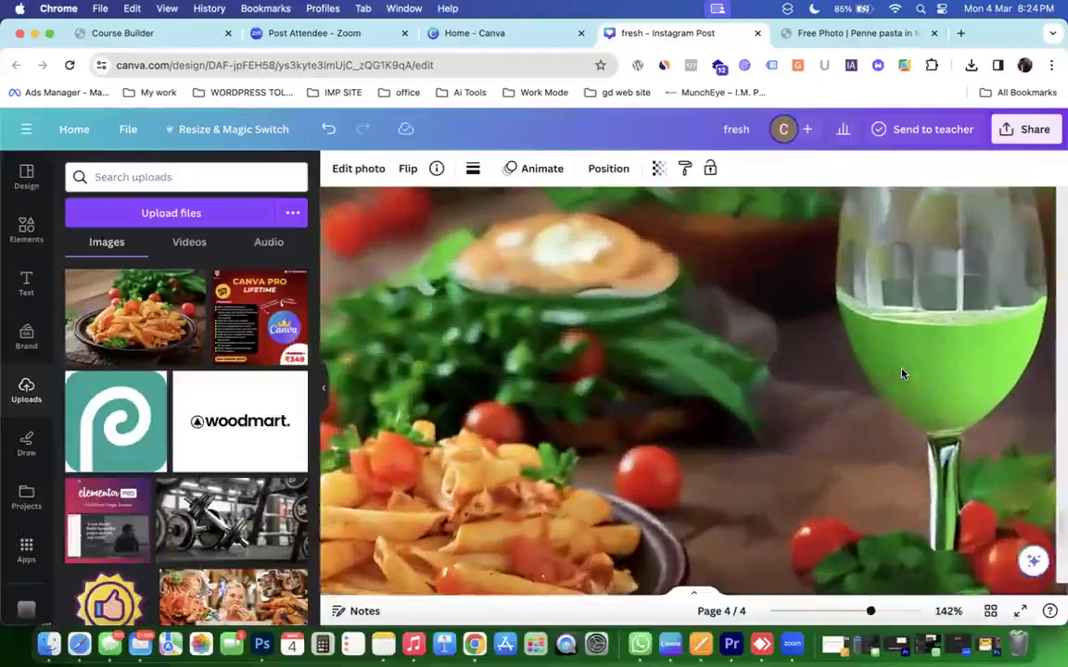
pyautogui.scroll(-8, 902, 373)
pyautogui.scroll(-3, 902, 374)
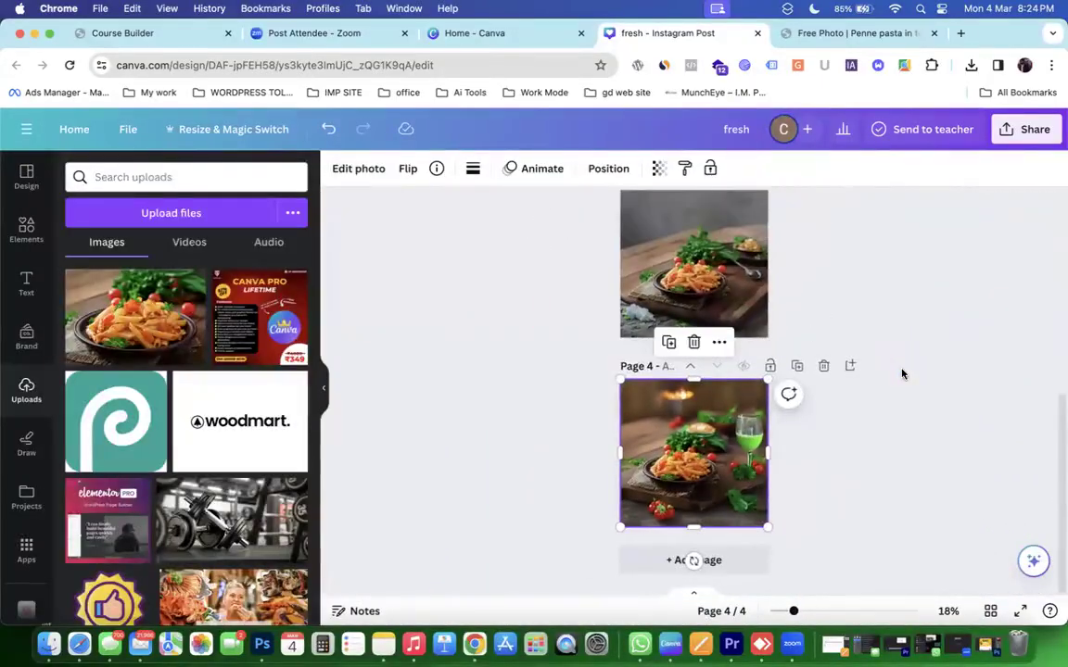
pyautogui.scroll(10, 902, 373)
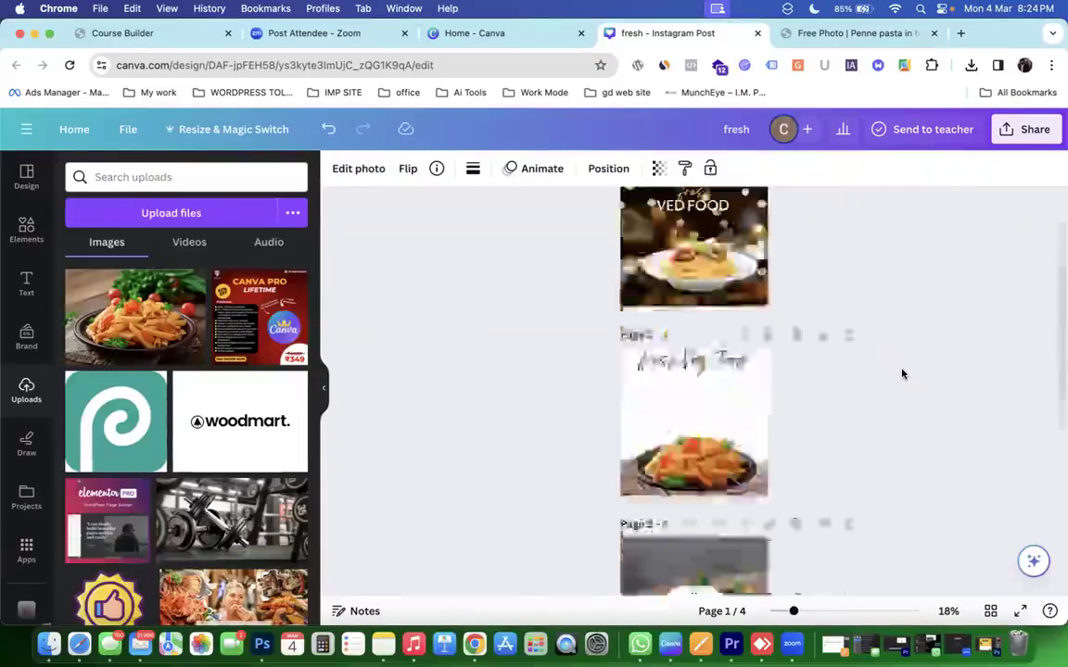
pyautogui.scroll(-5, 902, 374)
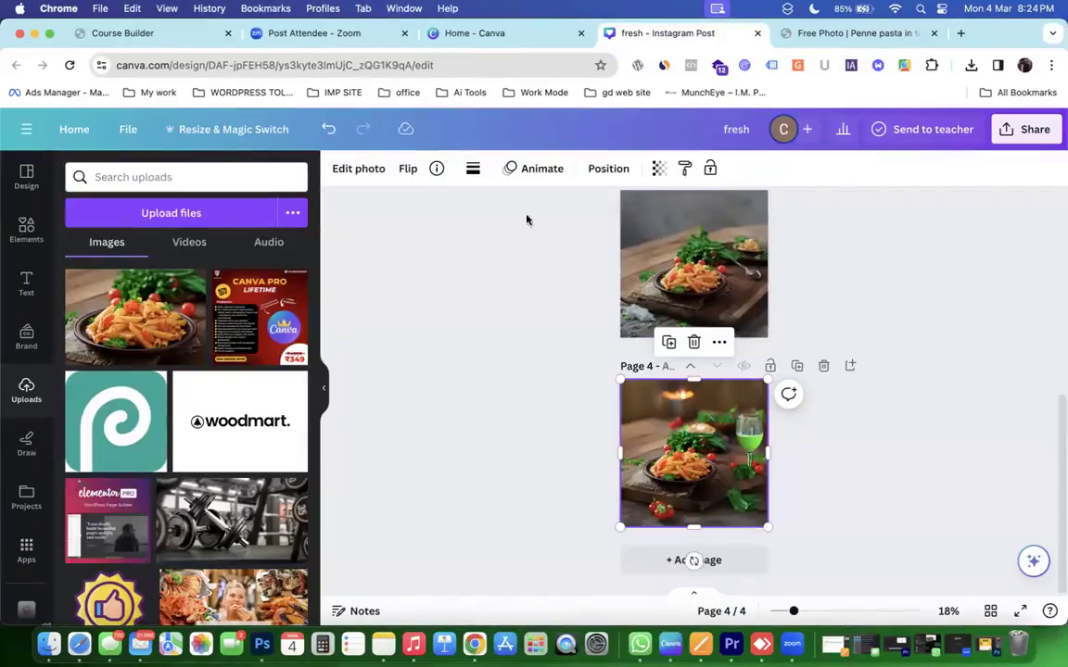
pyautogui.click(660, 172)
pyautogui.moveTo(659, 236); pyautogui.dragTo(773, 223)
pyautogui.click(591, 370)
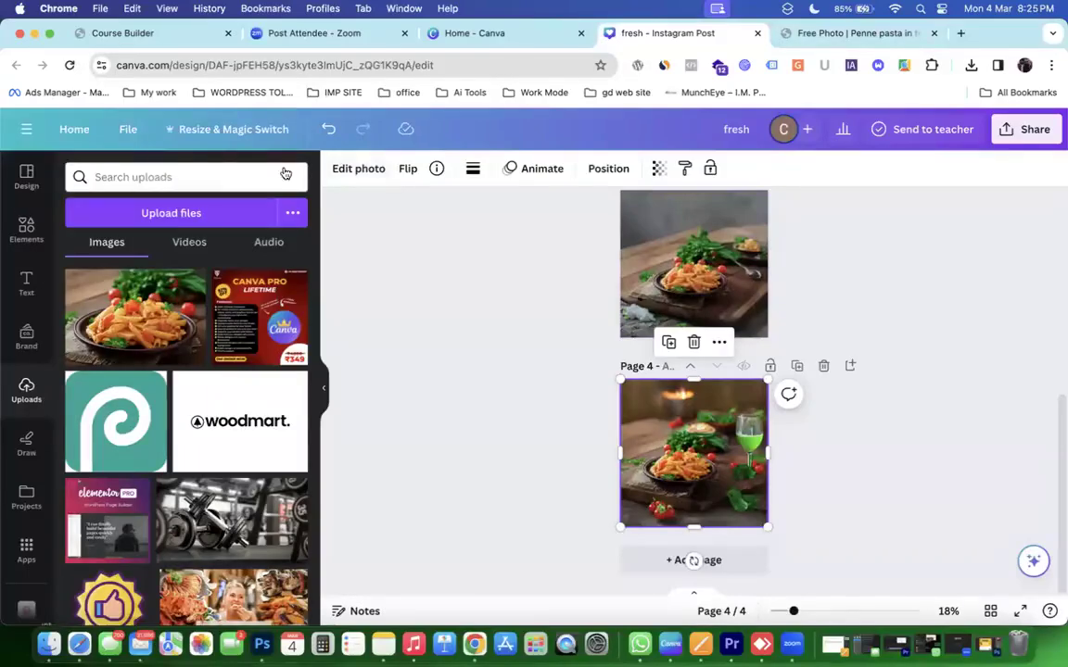
pyautogui.click(62, 130)
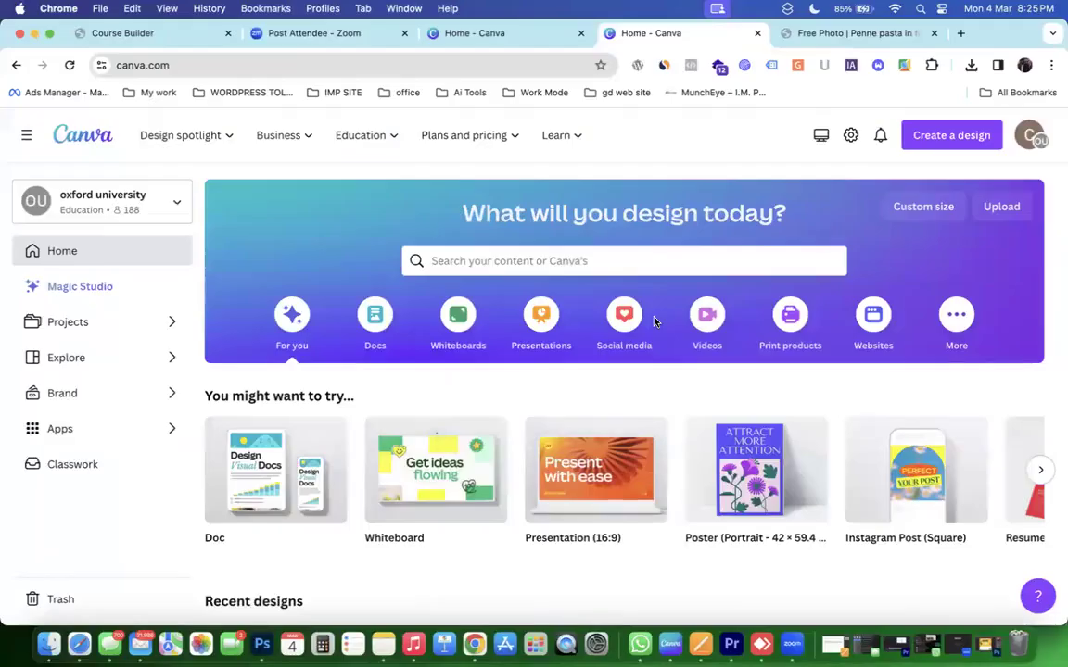
# Browse the Videos templates on the Canva home page, then switch to Premiere Pro.
pyautogui.click(708, 312)
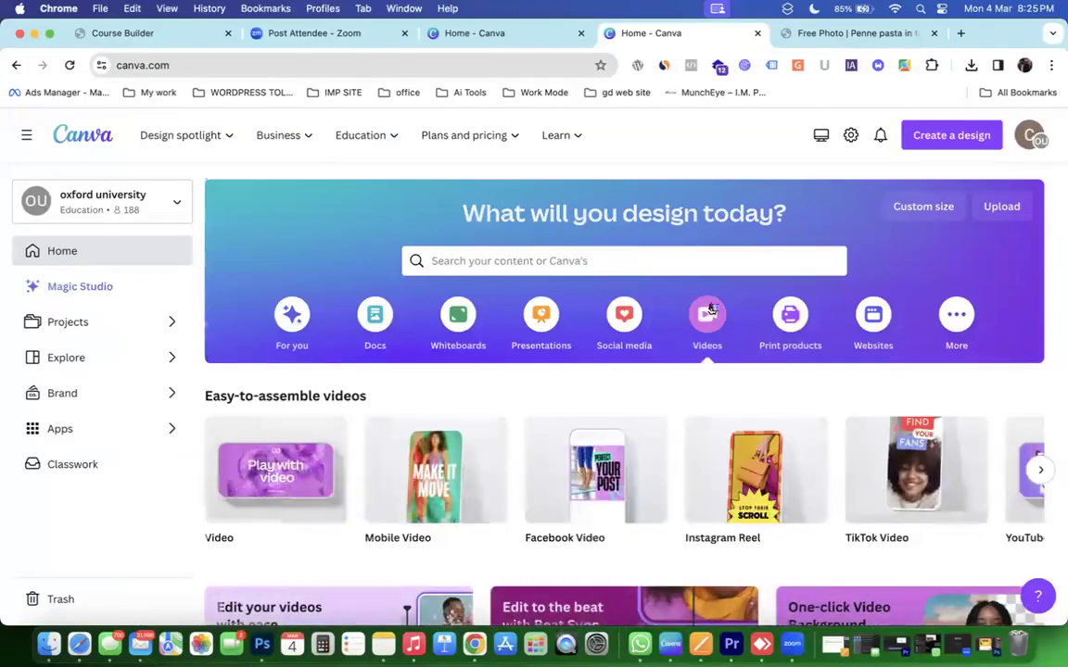
pyautogui.scroll(-2, 709, 308)
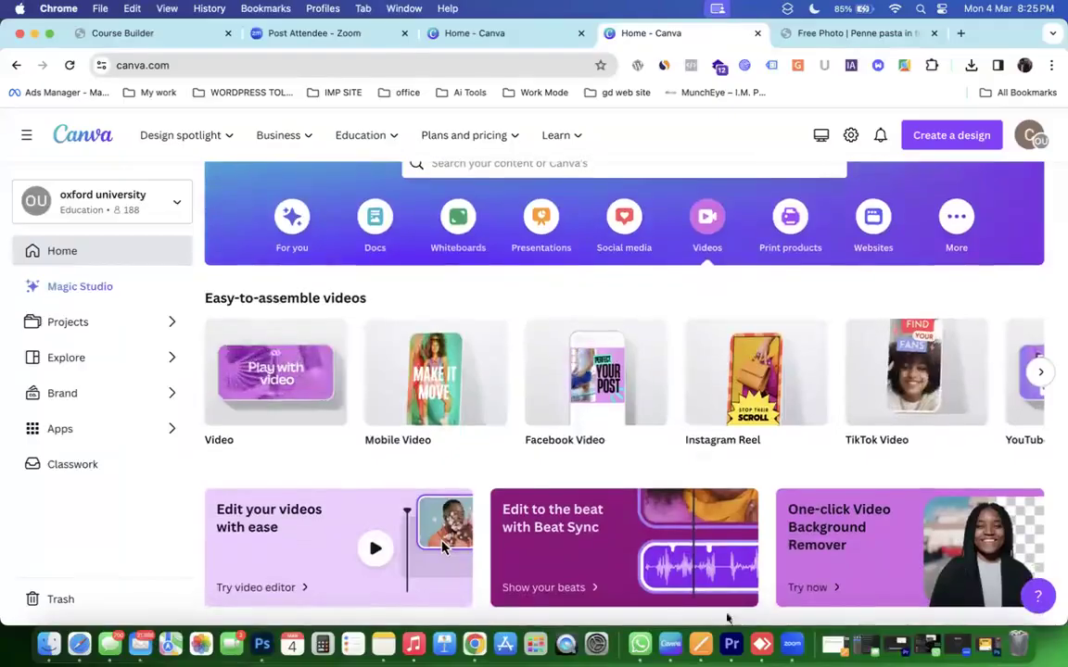
pyautogui.click(730, 631)
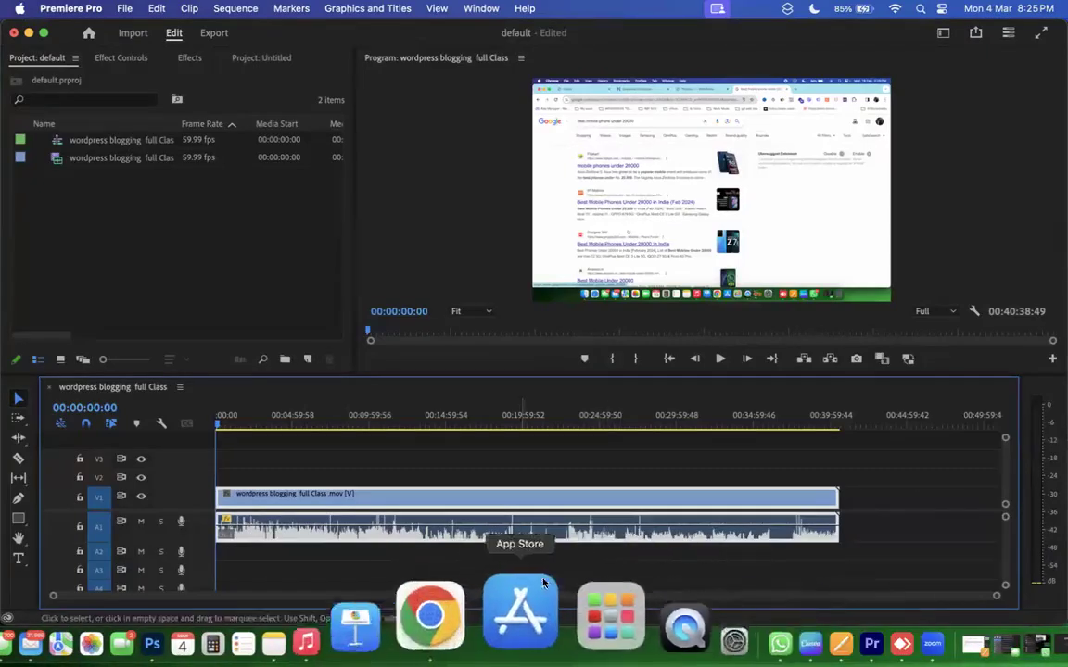
# Bring the Premiere Pro project to the front, briefly minimising and restoring its window.
pyautogui.click(560, 614)
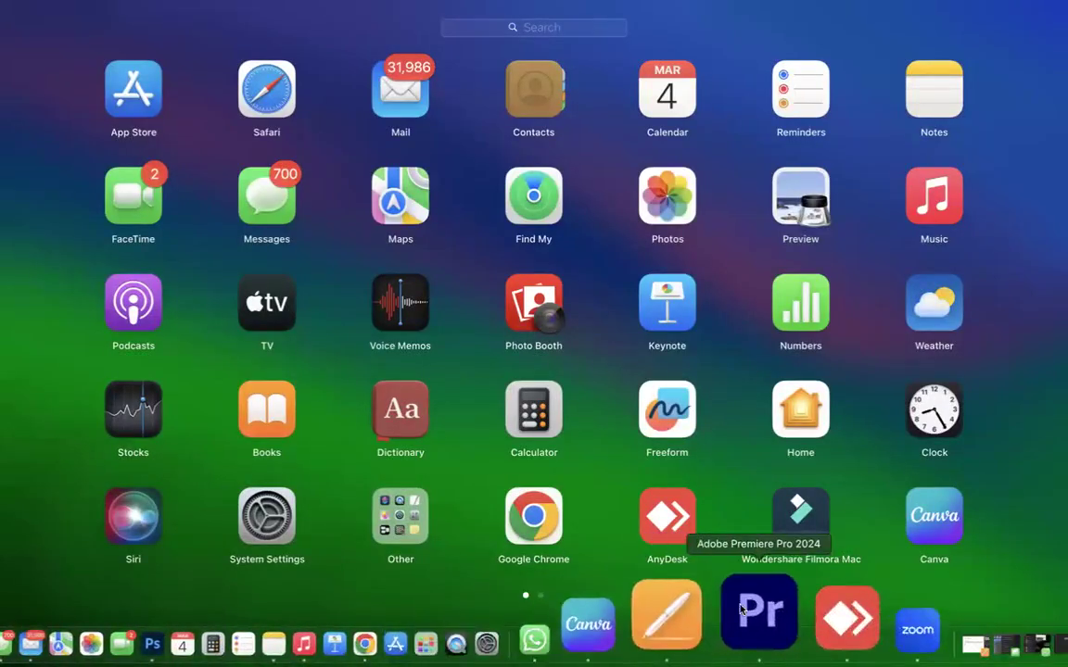
pyautogui.click(742, 609)
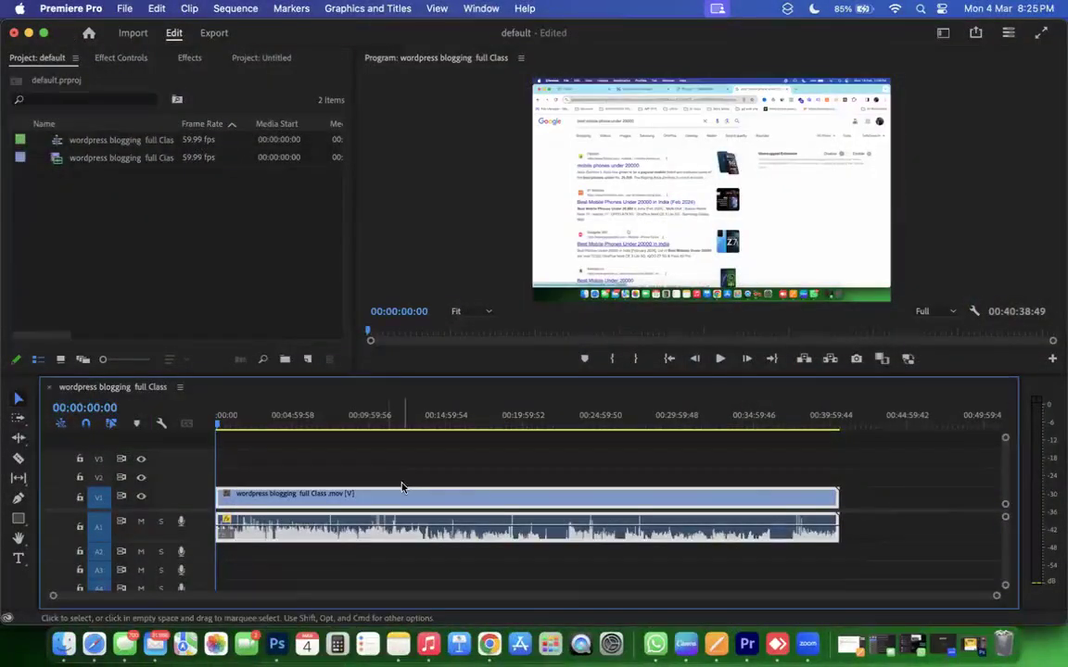
pyautogui.click(29, 33)
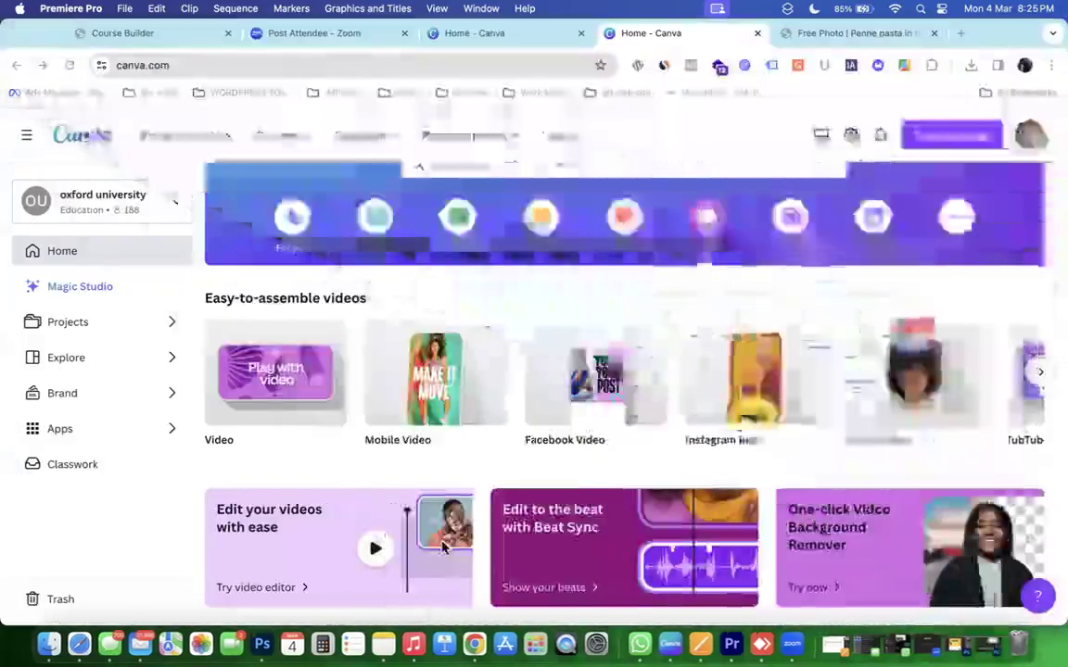
pyautogui.click(715, 611)
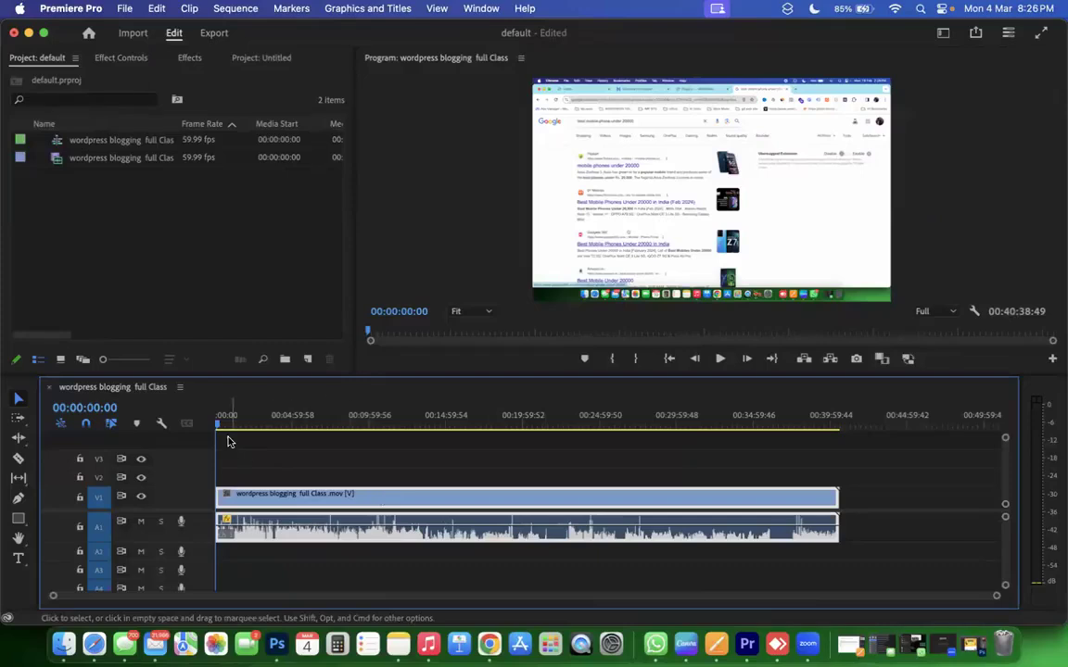
# Move the playhead near the clip's end, browse the timeline tracks, then minimise Premiere Pro.
pyautogui.moveTo(229, 442); pyautogui.dragTo(161, 87)
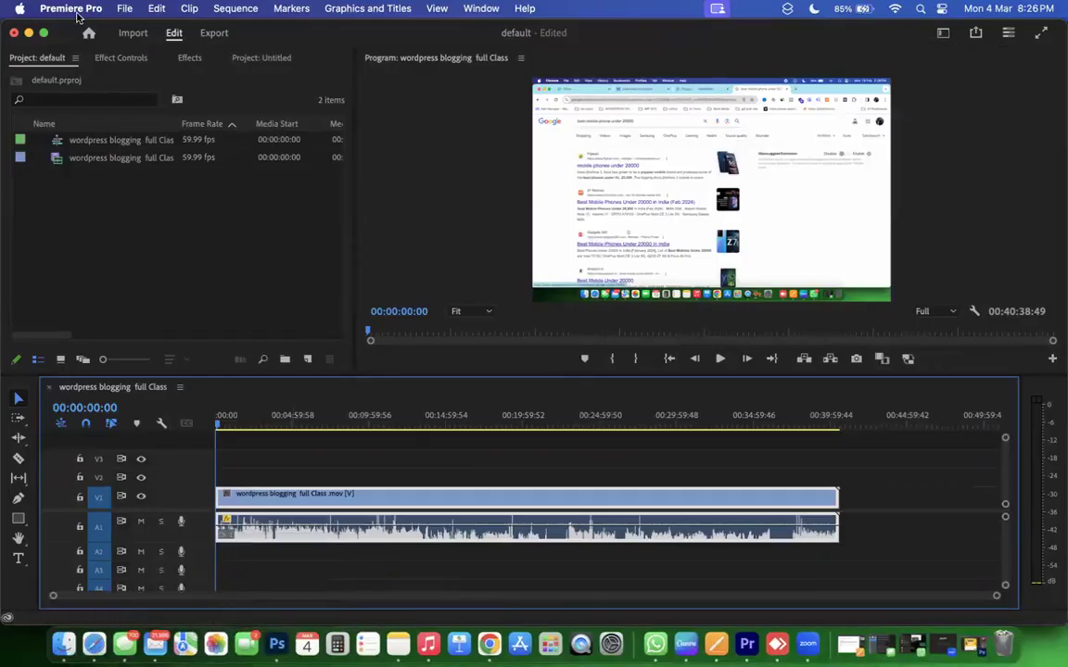
pyautogui.scroll(-1, 376, 582)
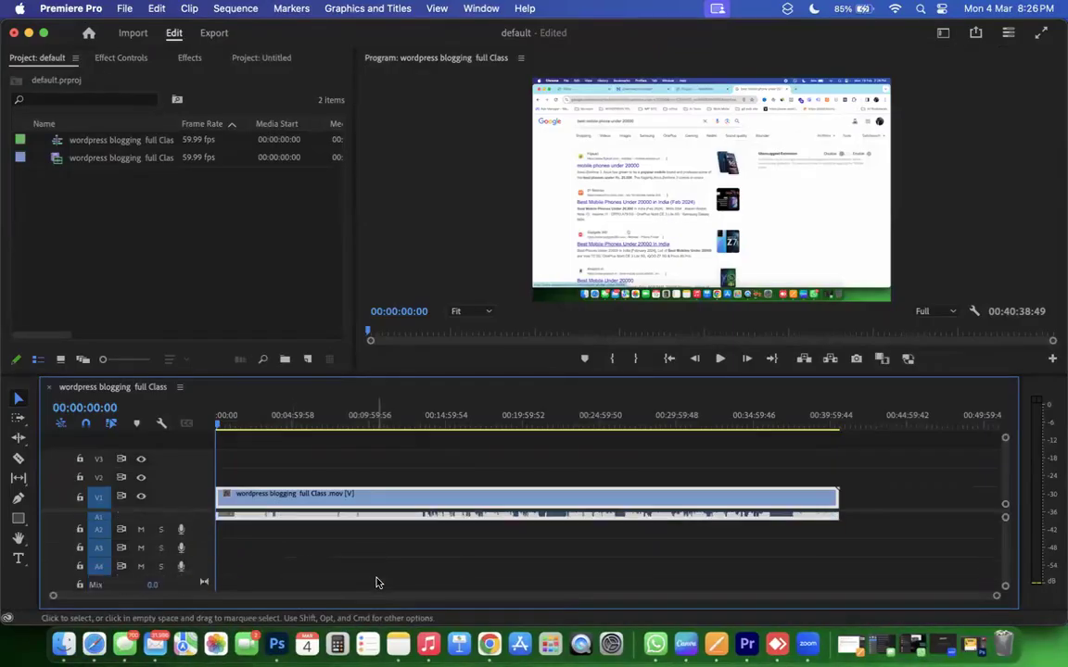
pyautogui.scroll(1, 376, 582)
pyautogui.scroll(-1, 377, 582)
pyautogui.scroll(1, 376, 582)
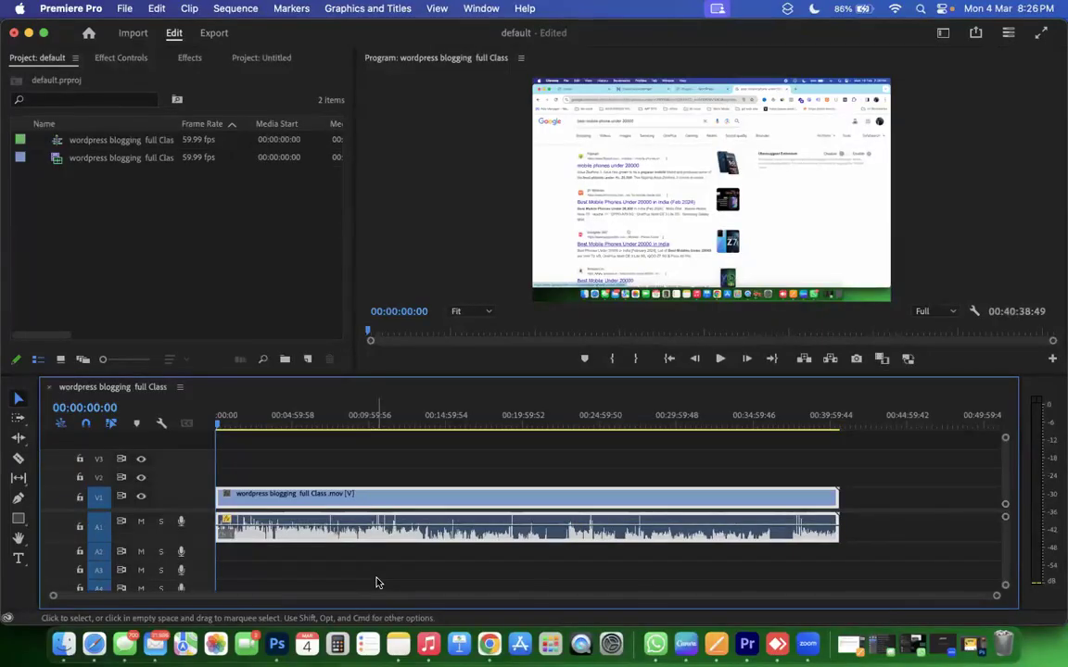
pyautogui.scroll(-1, 376, 580)
pyautogui.scroll(1, 375, 580)
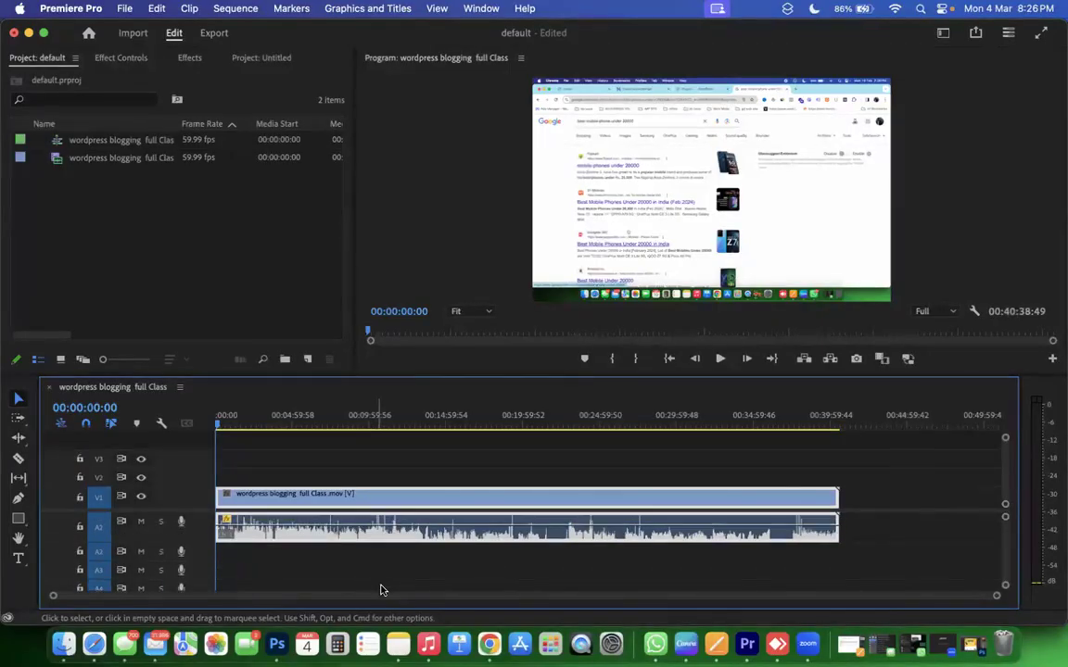
pyautogui.click(29, 33)
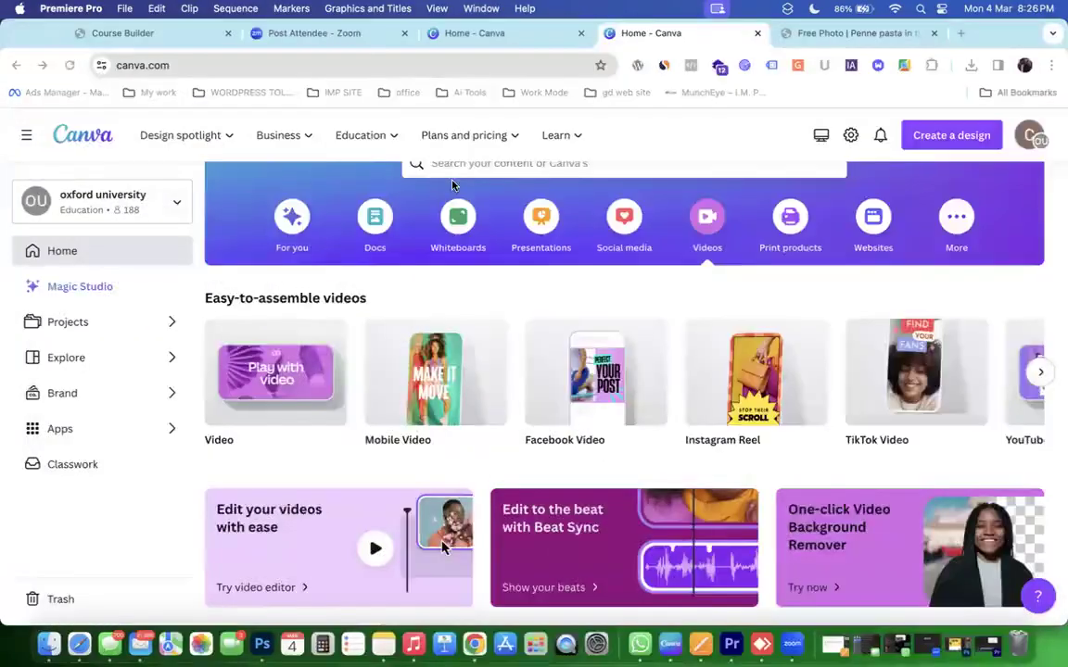
# Close the Freepik penne pasta photo tab.
pyautogui.scroll(3, 482, 288)
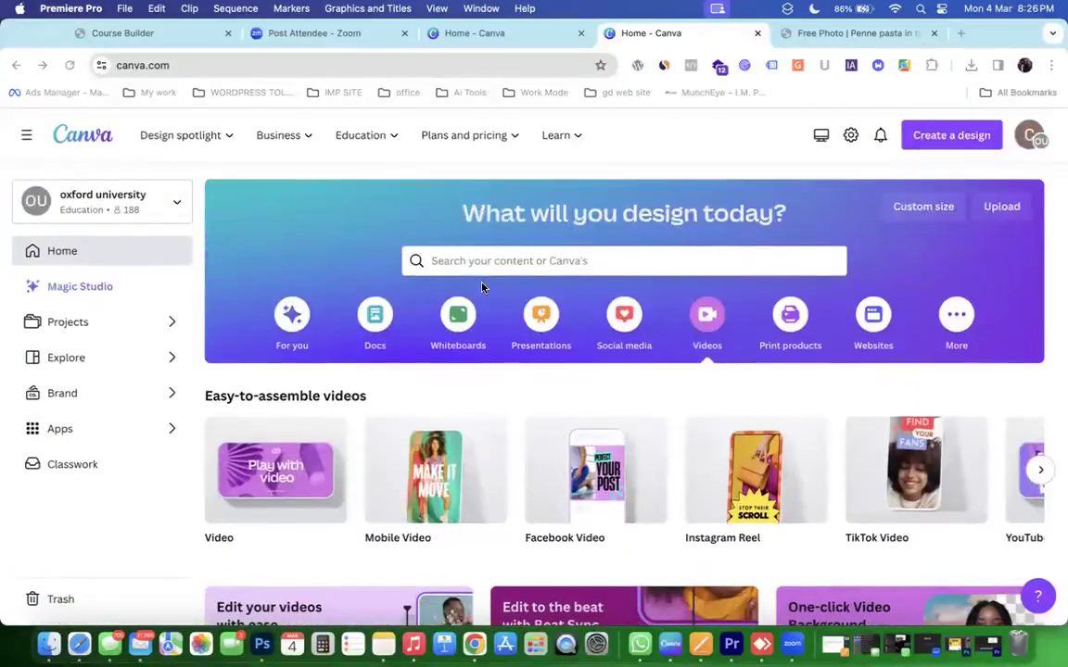
pyautogui.click(805, 33)
pyautogui.click(932, 33)
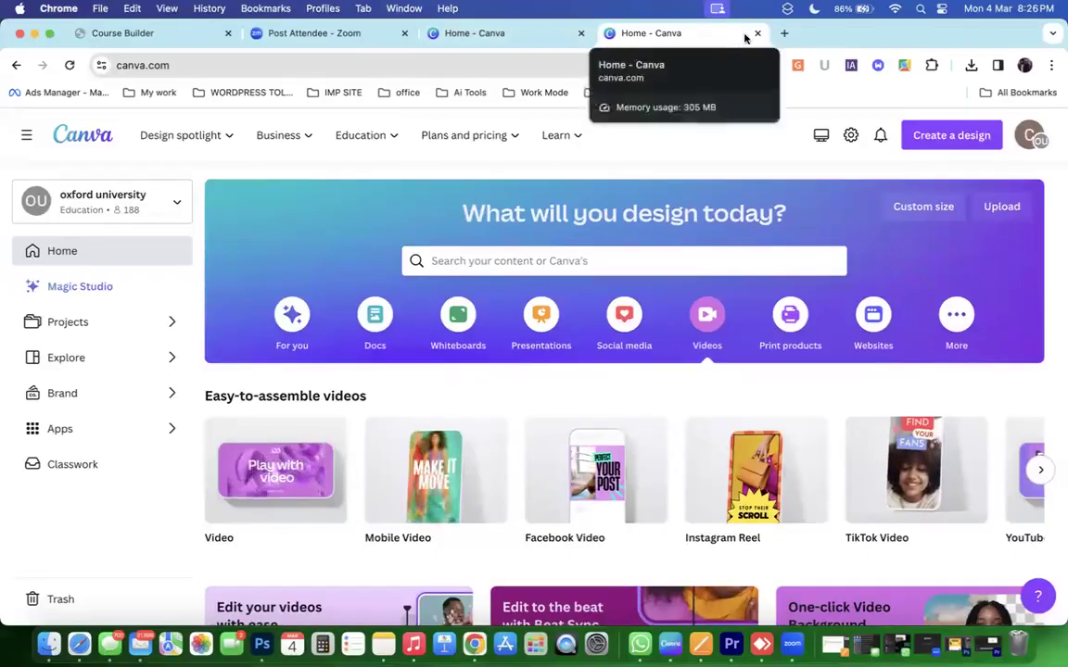
# Cycle through the Canva and Zoom tabs, close the empty new tab, and bring up Premiere Pro.
pyautogui.click(783, 33)
pyautogui.click(546, 38)
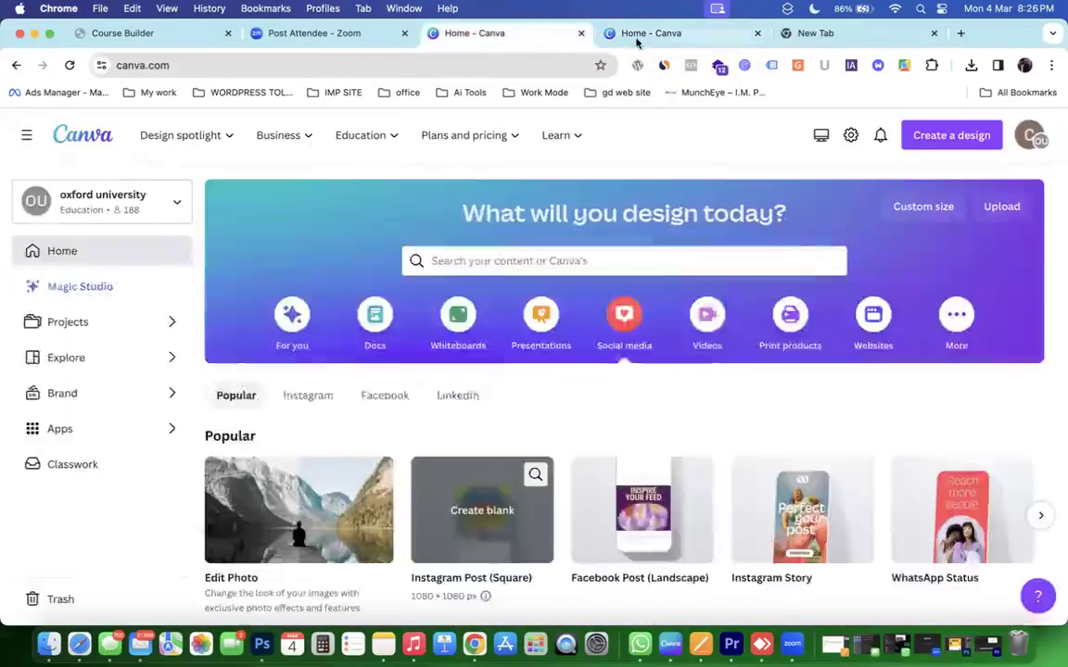
pyautogui.click(649, 33)
pyautogui.click(505, 34)
pyautogui.click(294, 37)
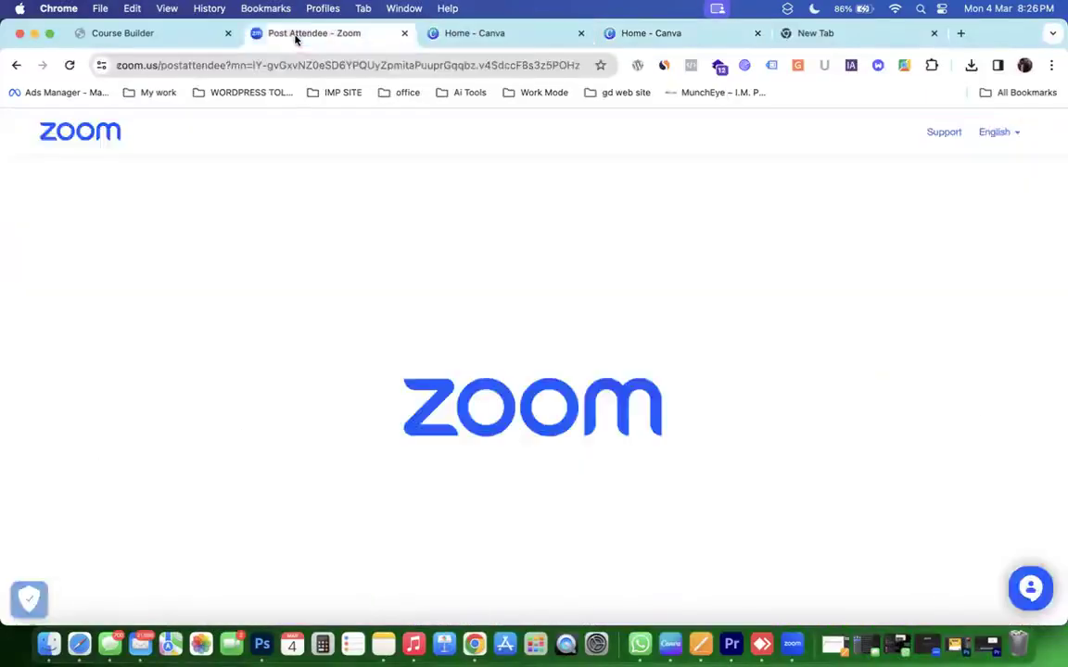
pyautogui.click(530, 41)
pyautogui.click(653, 36)
pyautogui.click(814, 35)
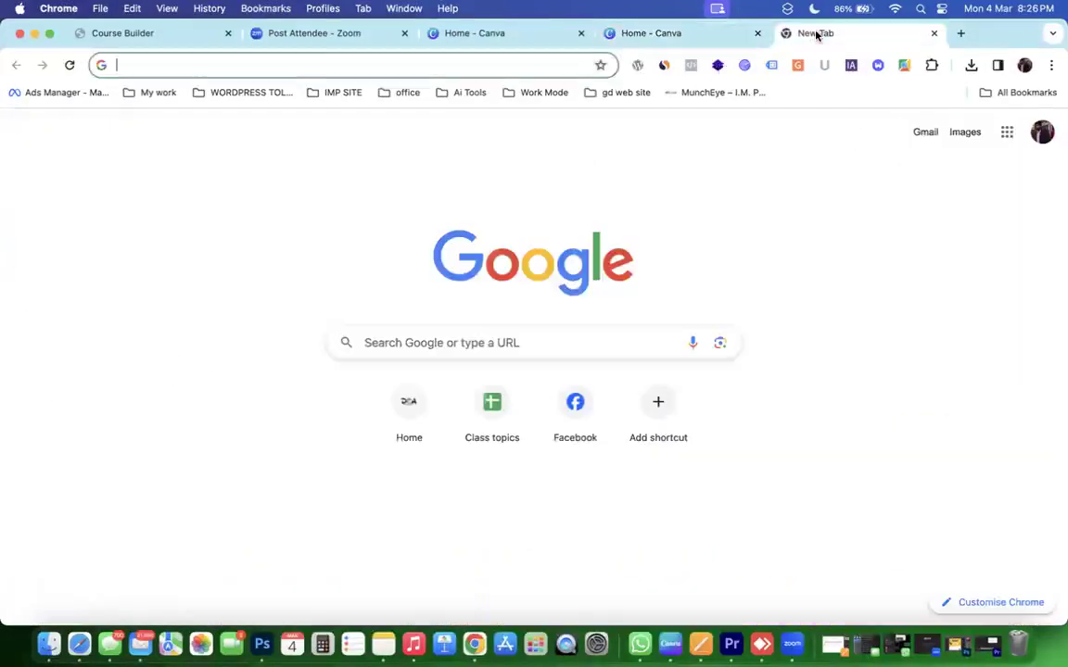
pyautogui.click(934, 32)
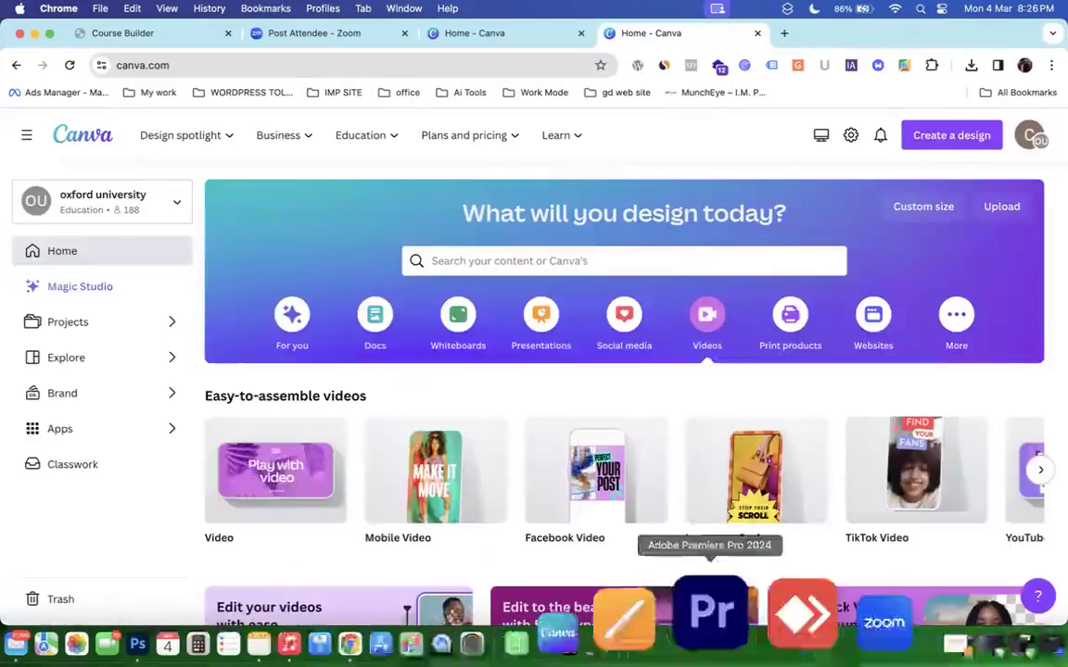
pyautogui.click(736, 645)
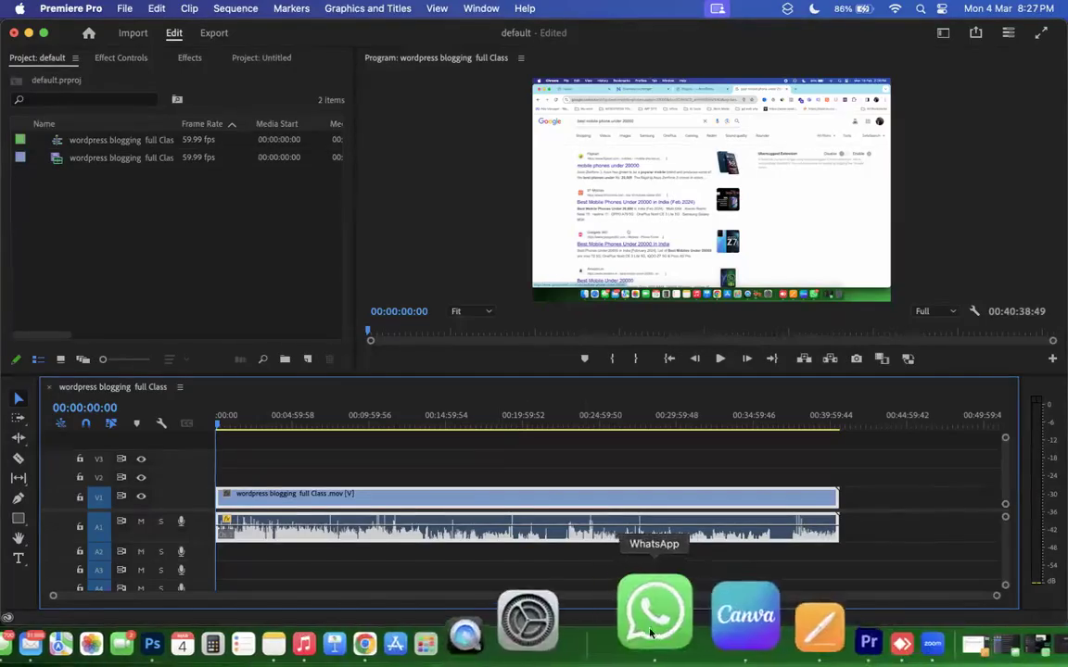
# Minimise Premiere Pro and permanently empty the Mac's Bin.
pyautogui.click(484, 611)
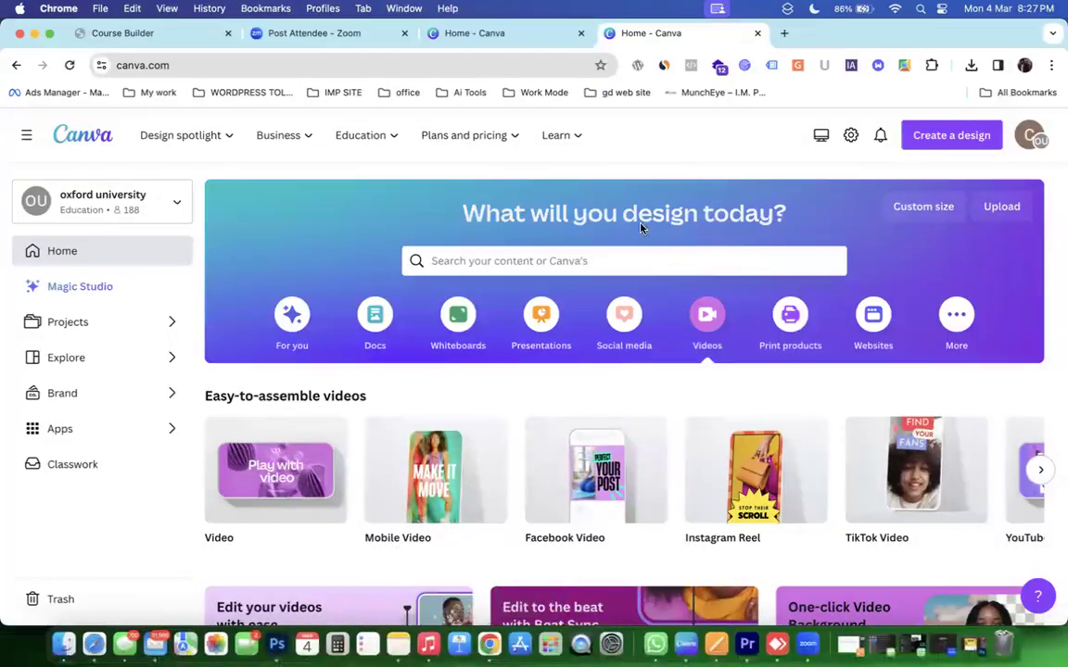
pyautogui.click(468, 35)
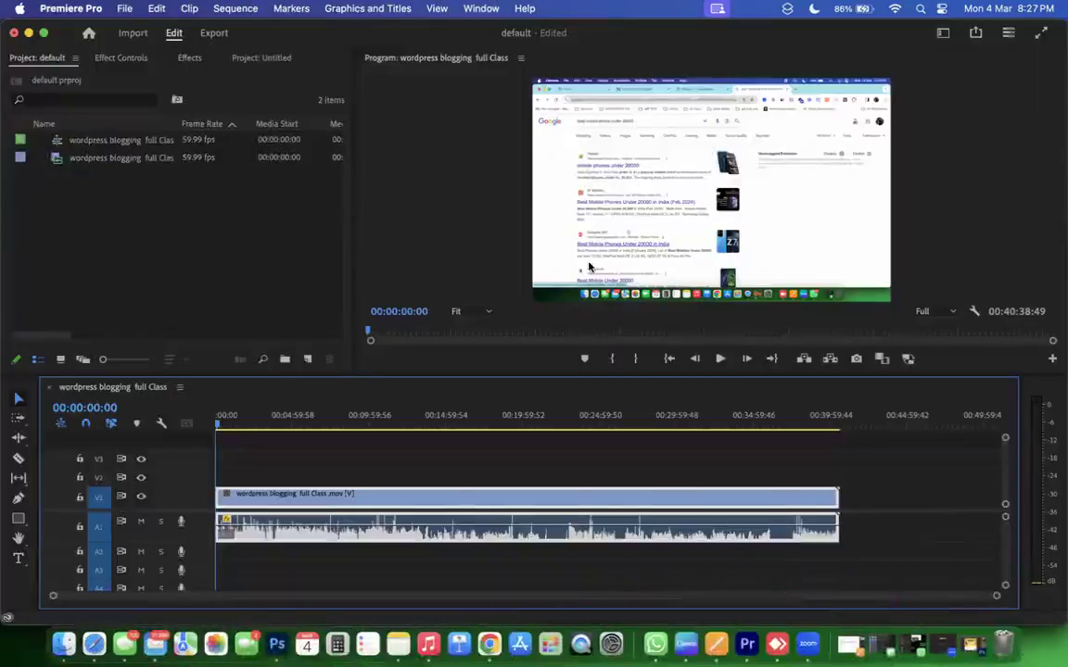
pyautogui.click(28, 32)
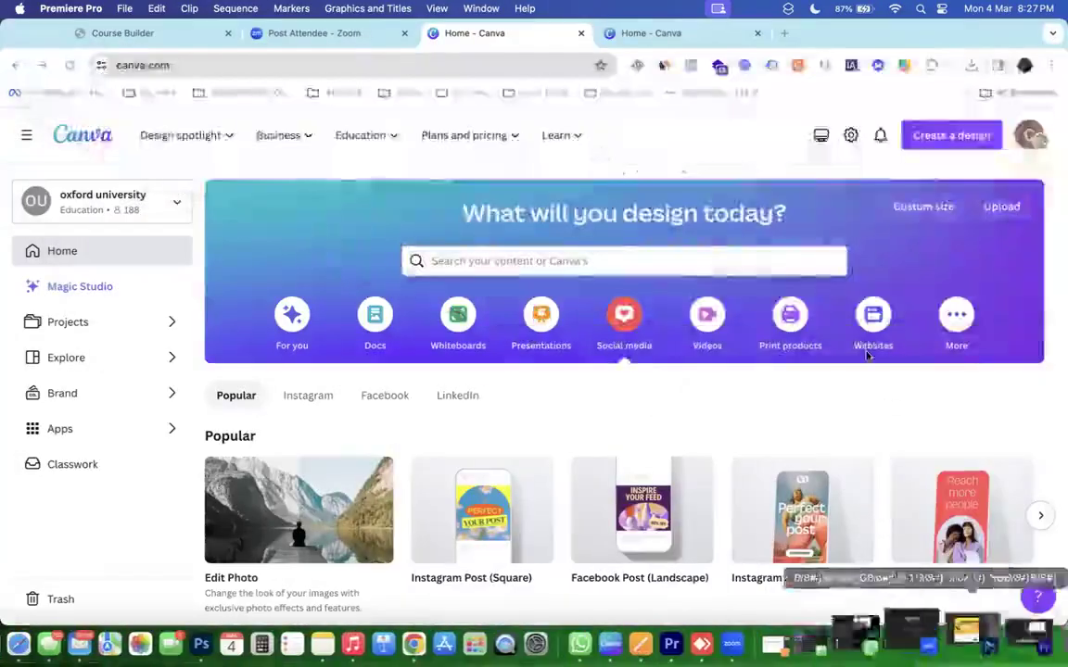
pyautogui.click(722, 623)
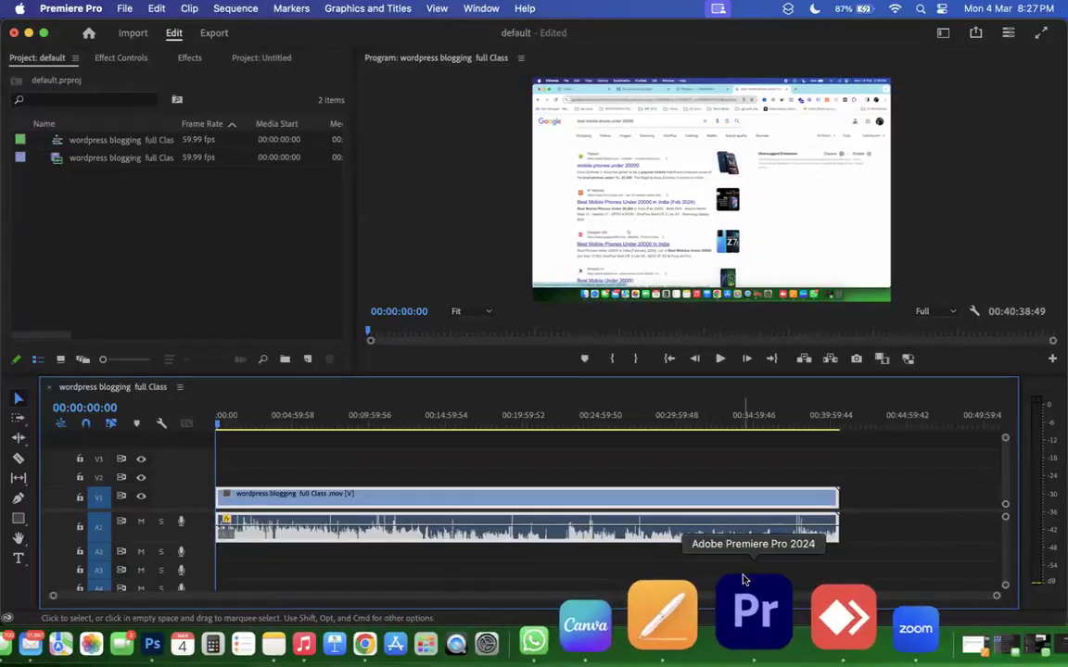
pyautogui.click(29, 33)
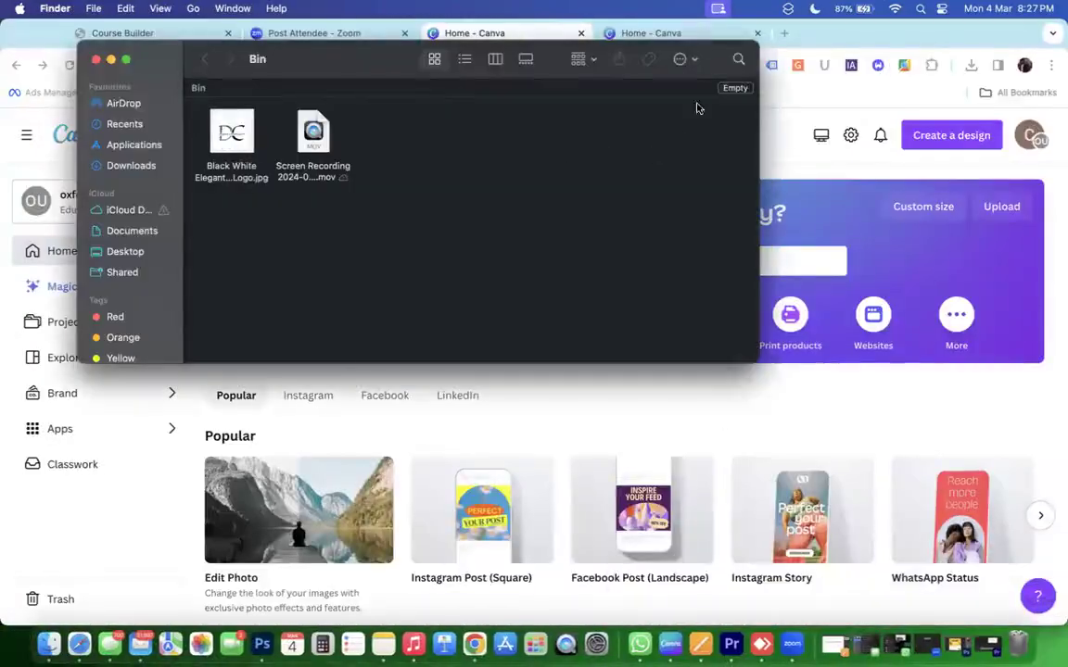
pyautogui.click(735, 87)
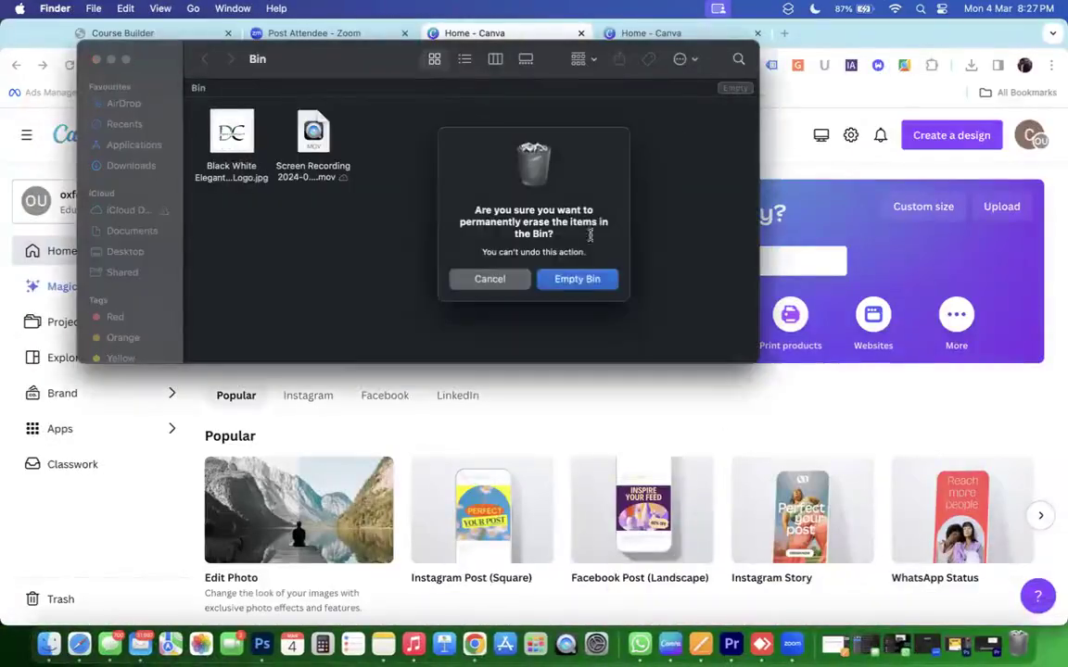
pyautogui.click(575, 279)
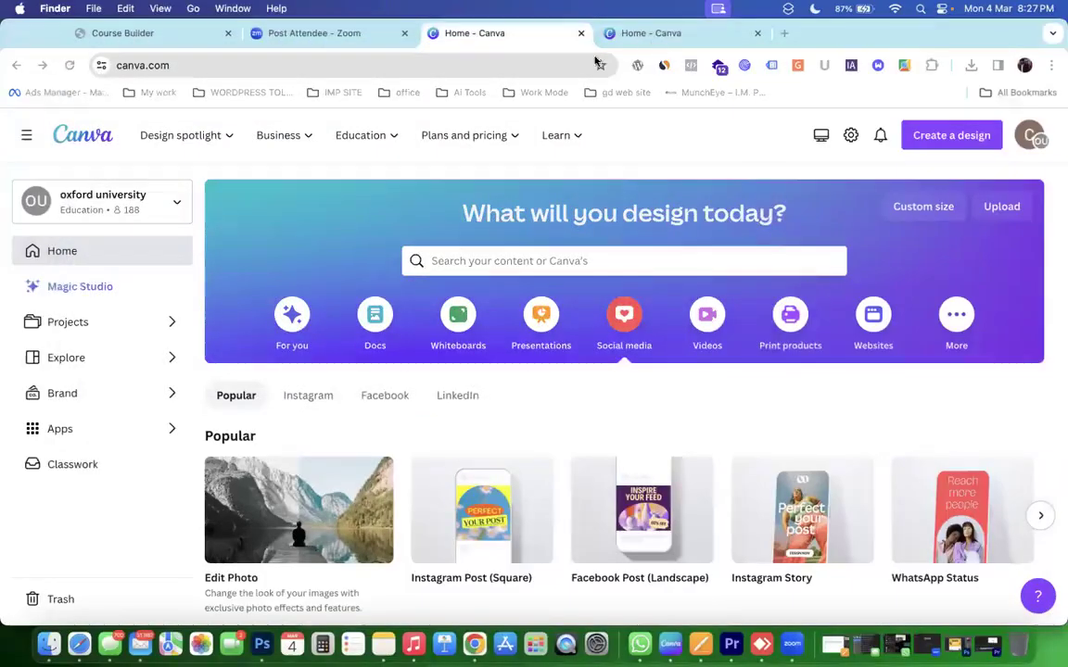
# Create a blank 1080×1920 Instagram Reel design from Canva's Videos tab.
pyautogui.click(649, 33)
pyautogui.scroll(-4, 575, 362)
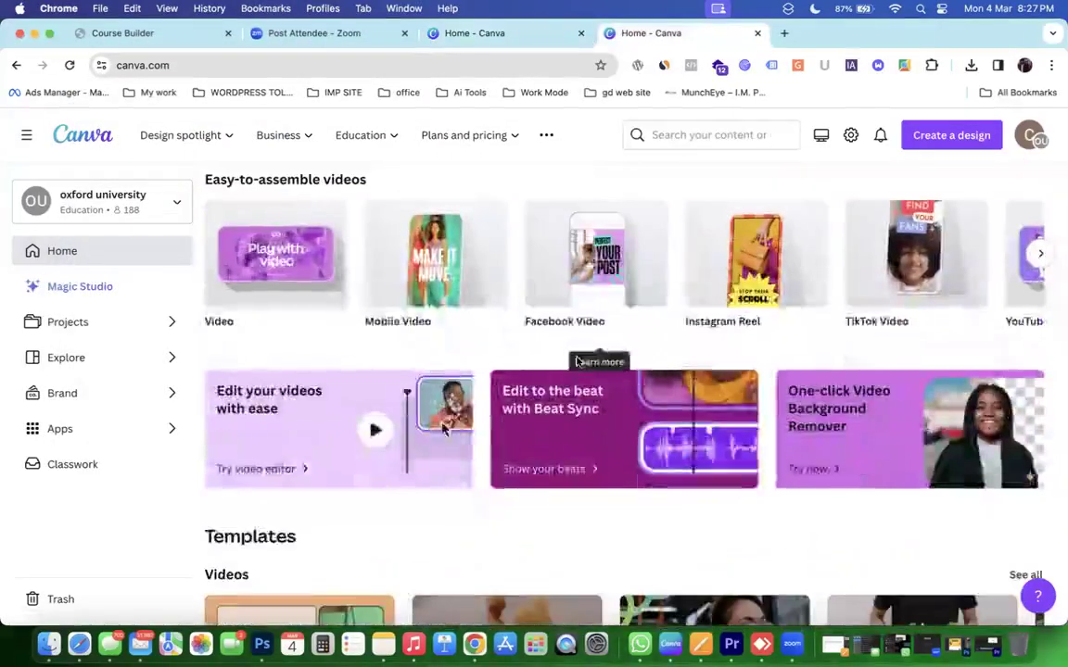
pyautogui.scroll(3, 575, 362)
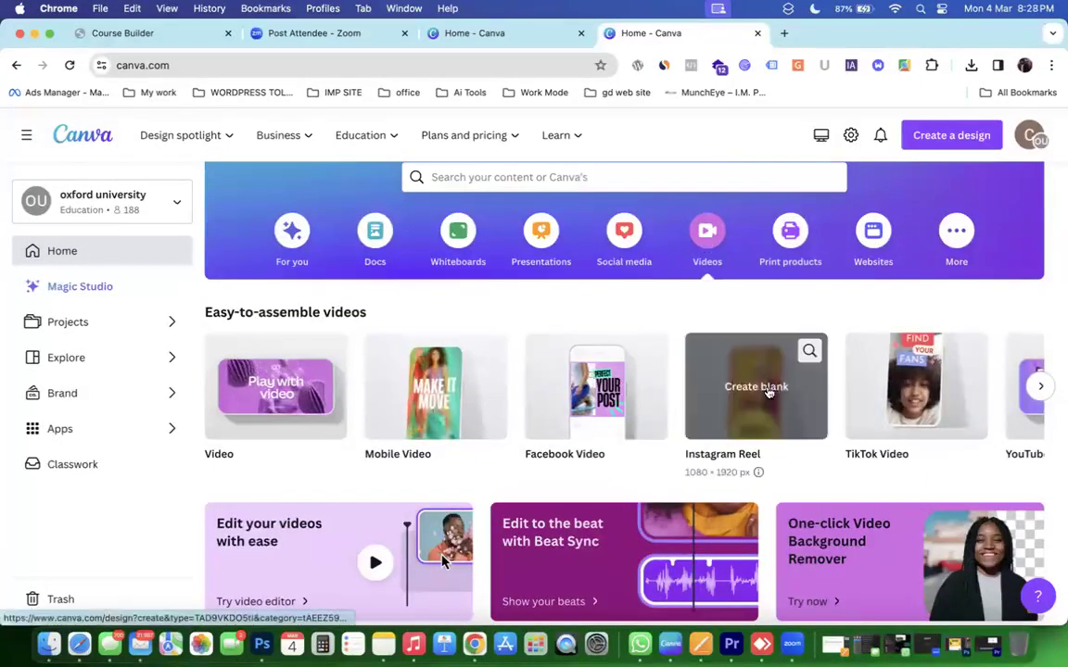
pyautogui.click(767, 390)
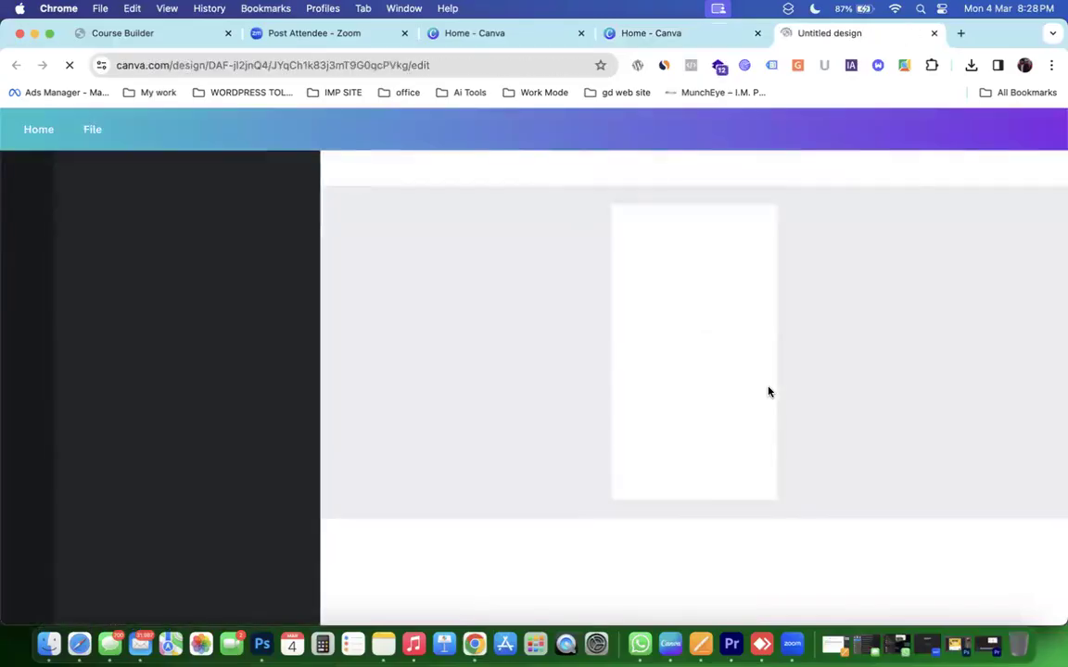
# Place the Gold Traditional Indian Wedding Invitation template on the blank video page.
pyautogui.click(214, 190)
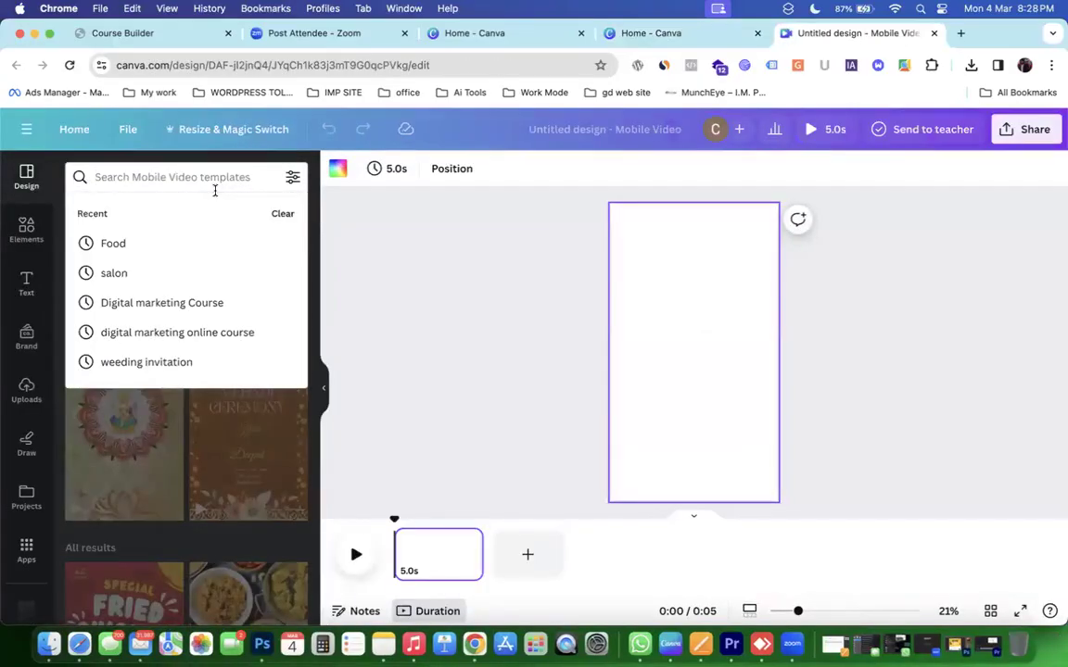
pyautogui.click(127, 478)
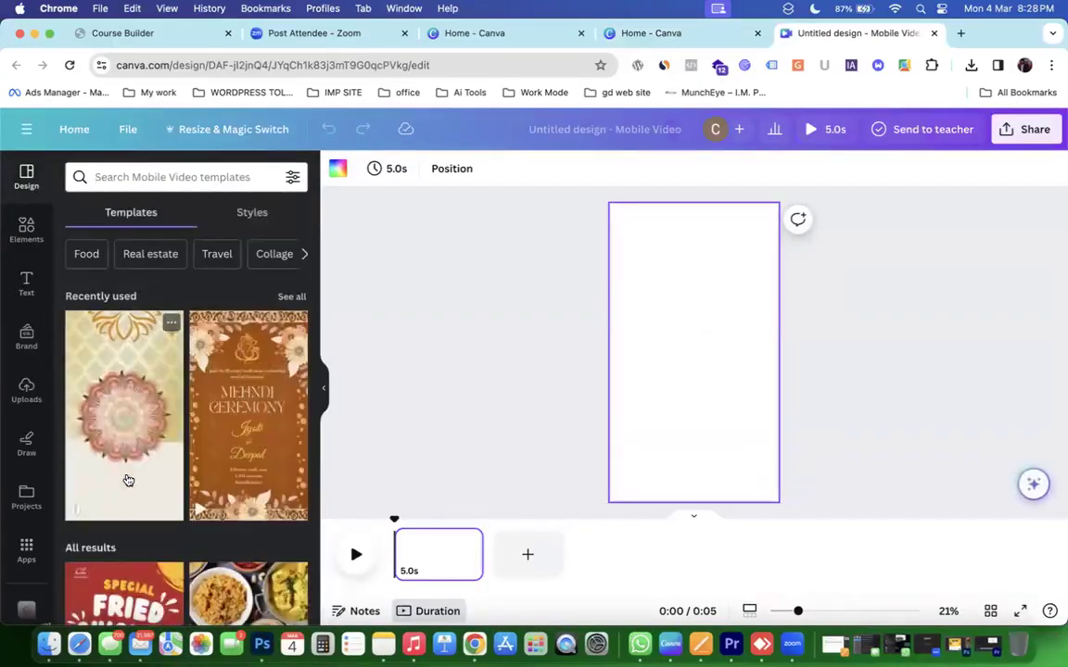
pyautogui.moveTo(134, 480); pyautogui.dragTo(647, 357)
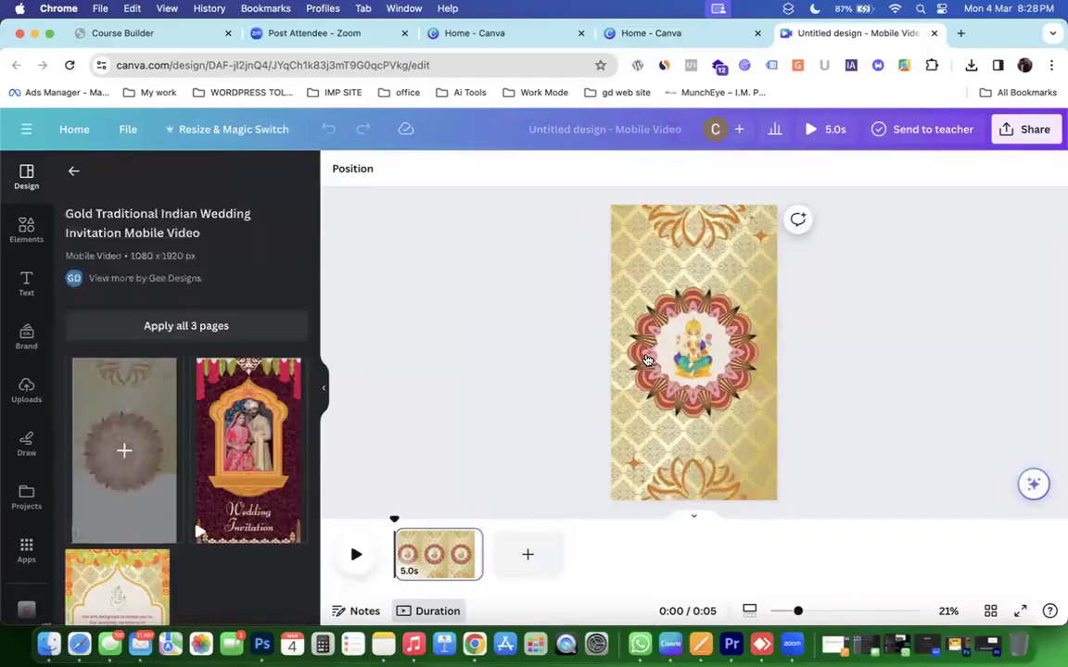
# Preview the animation, apply all 3 template pages, and zoom in on page 3's invitation text.
pyautogui.click(368, 556)
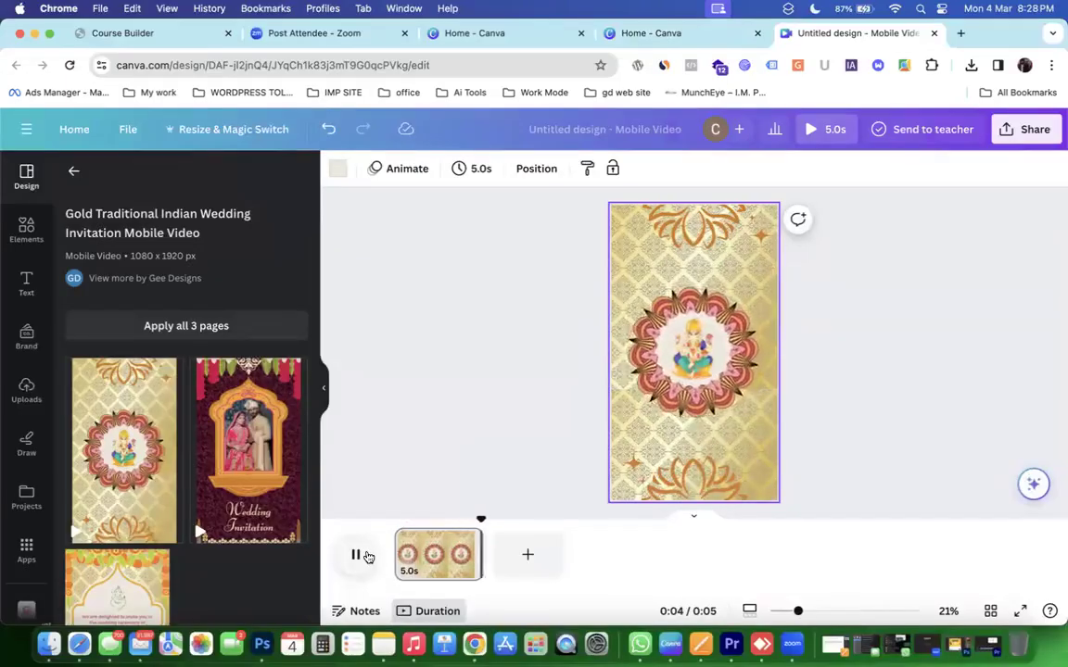
pyautogui.click(192, 325)
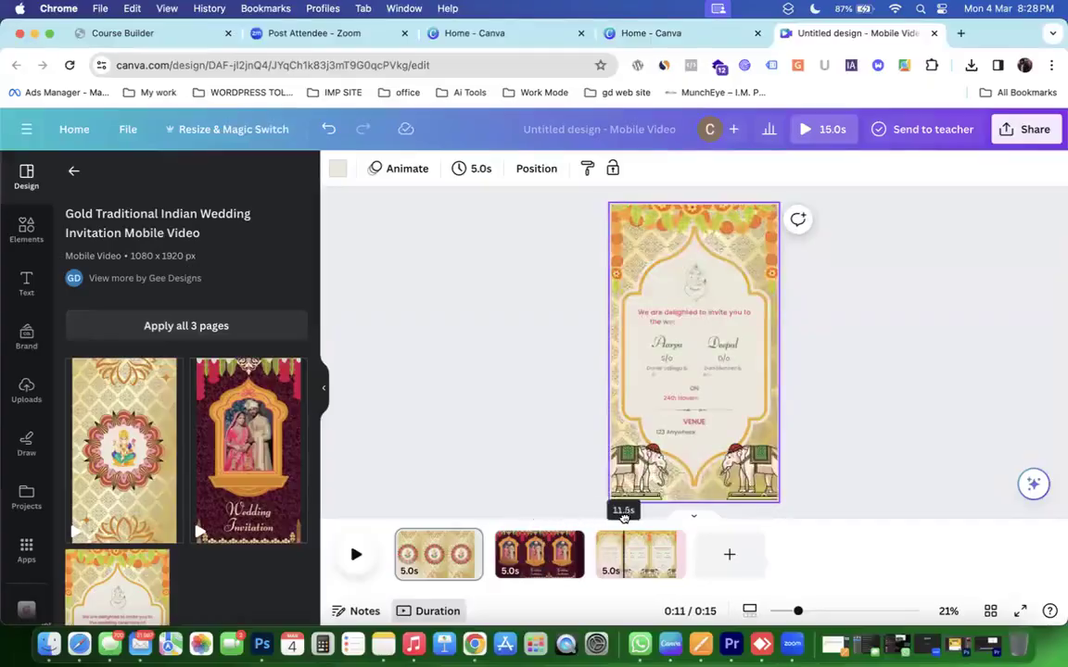
pyautogui.click(679, 375)
pyautogui.scroll(3, 680, 374)
pyautogui.scroll(3, 679, 374)
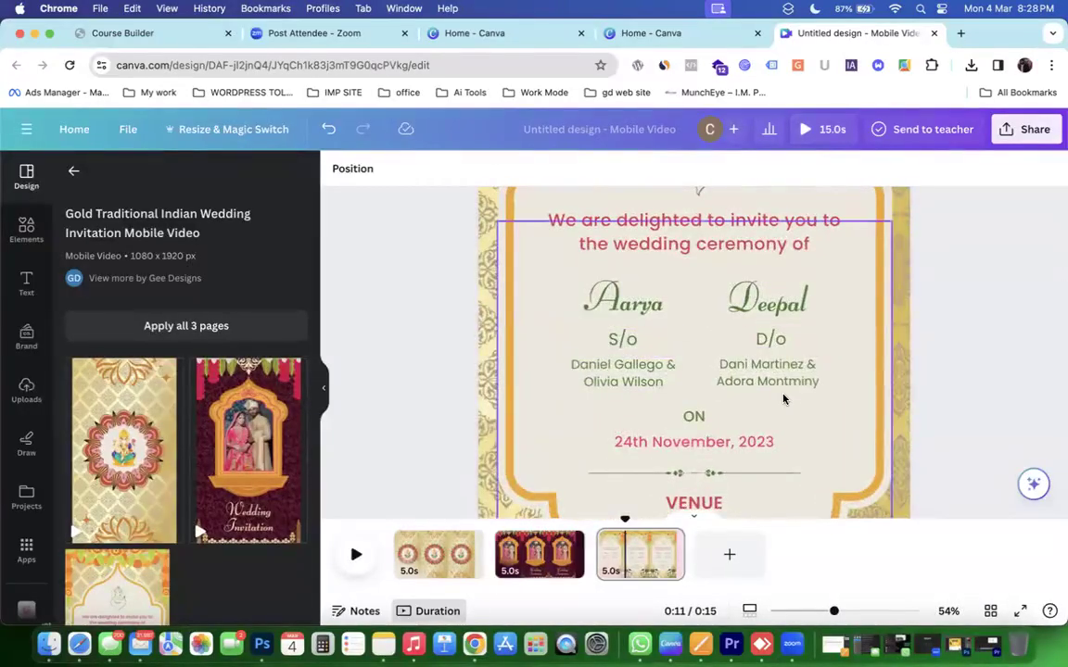
pyautogui.scroll(-2, 783, 398)
pyautogui.click(1012, 127)
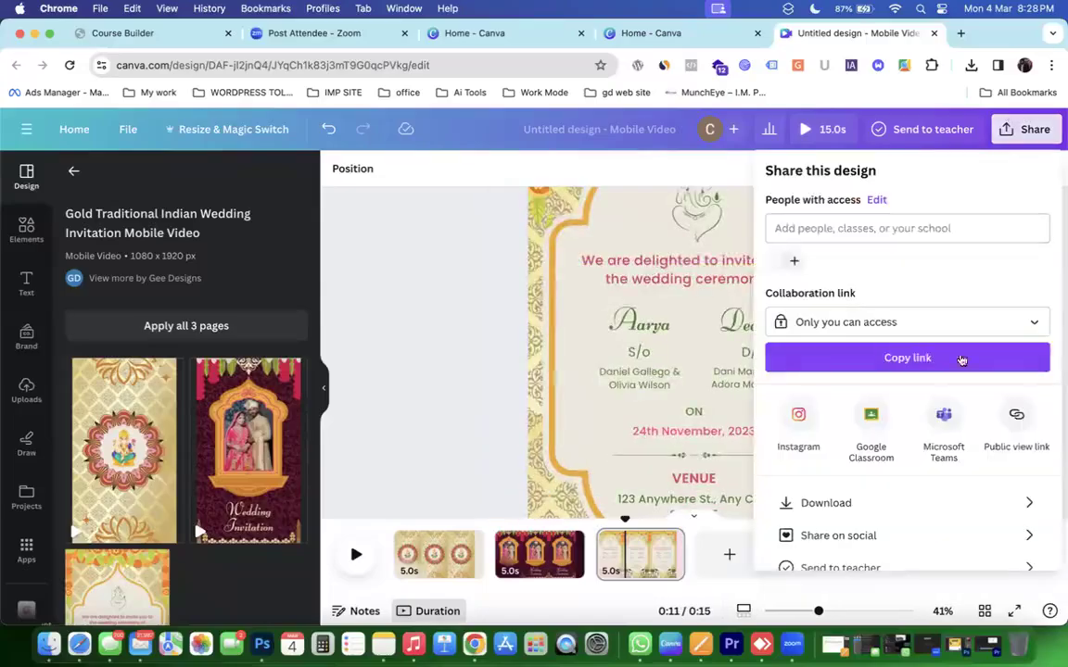
pyautogui.click(893, 506)
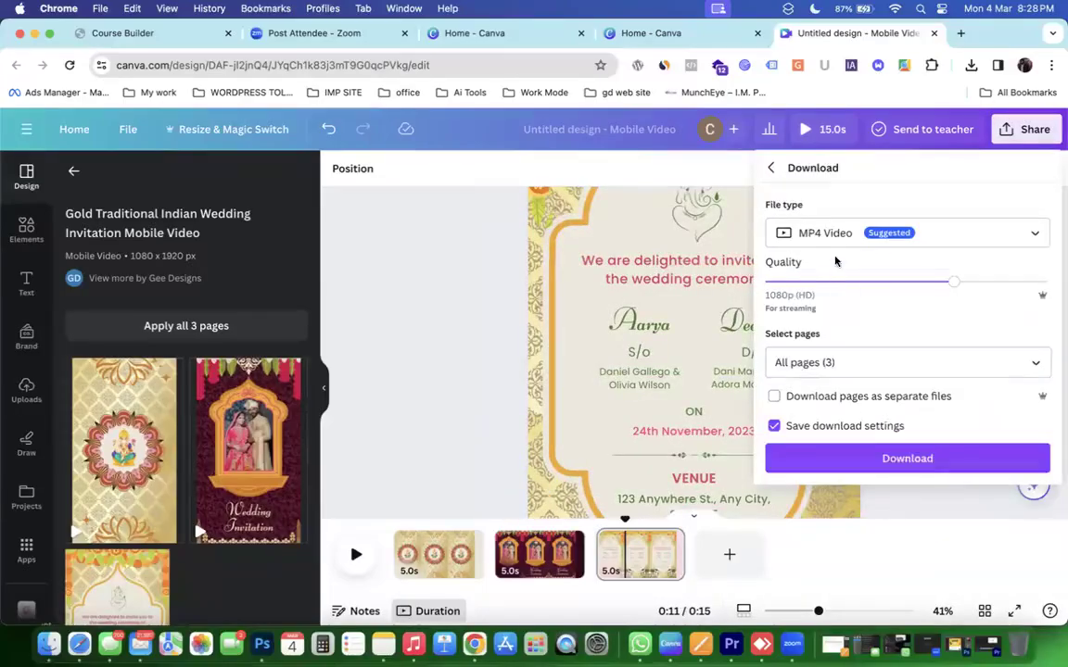
pyautogui.click(825, 233)
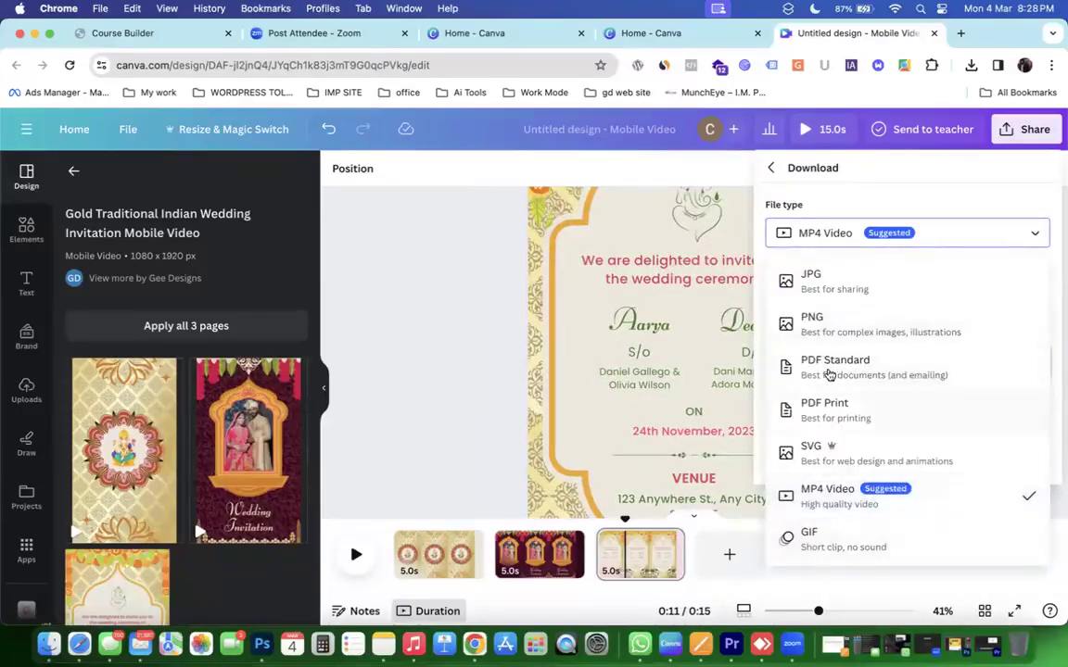
pyautogui.click(817, 493)
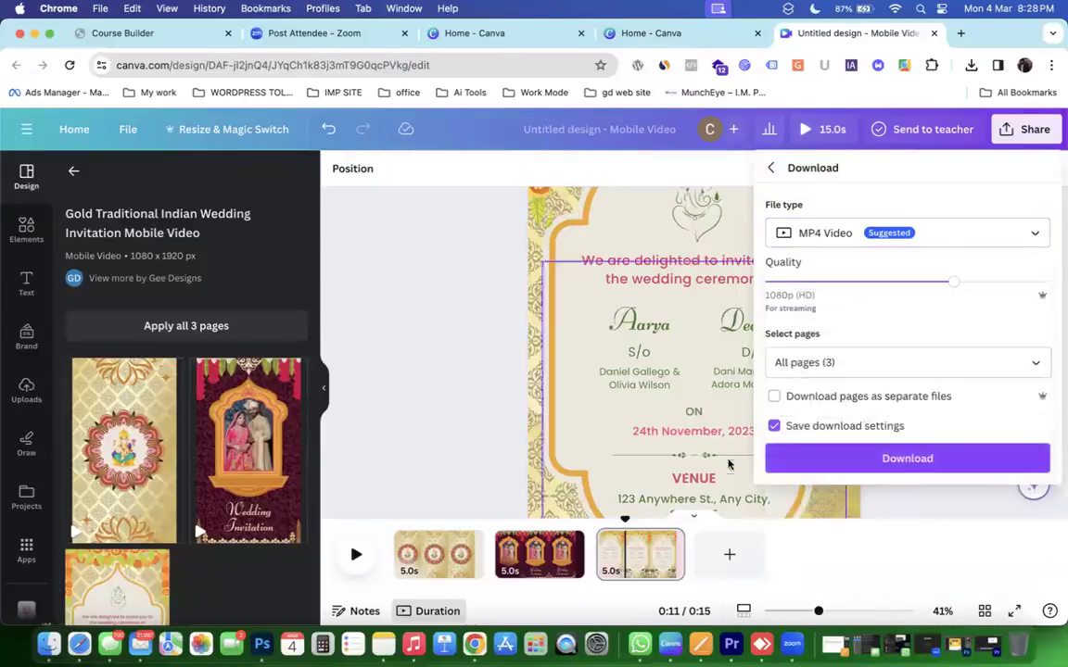
pyautogui.click(504, 332)
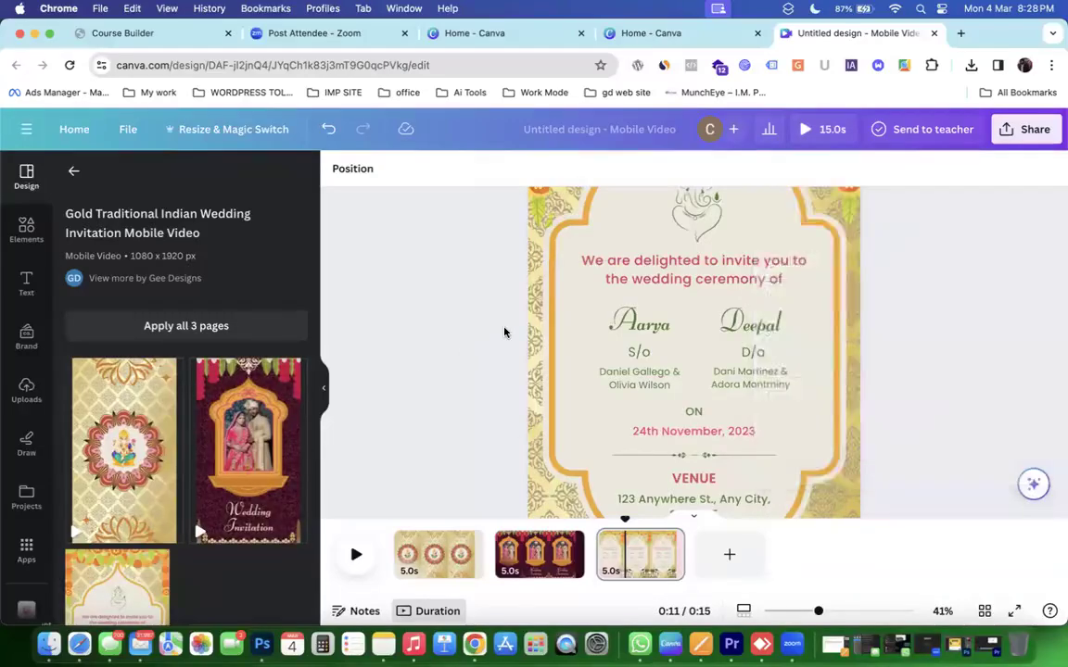
pyautogui.scroll(-5, 505, 332)
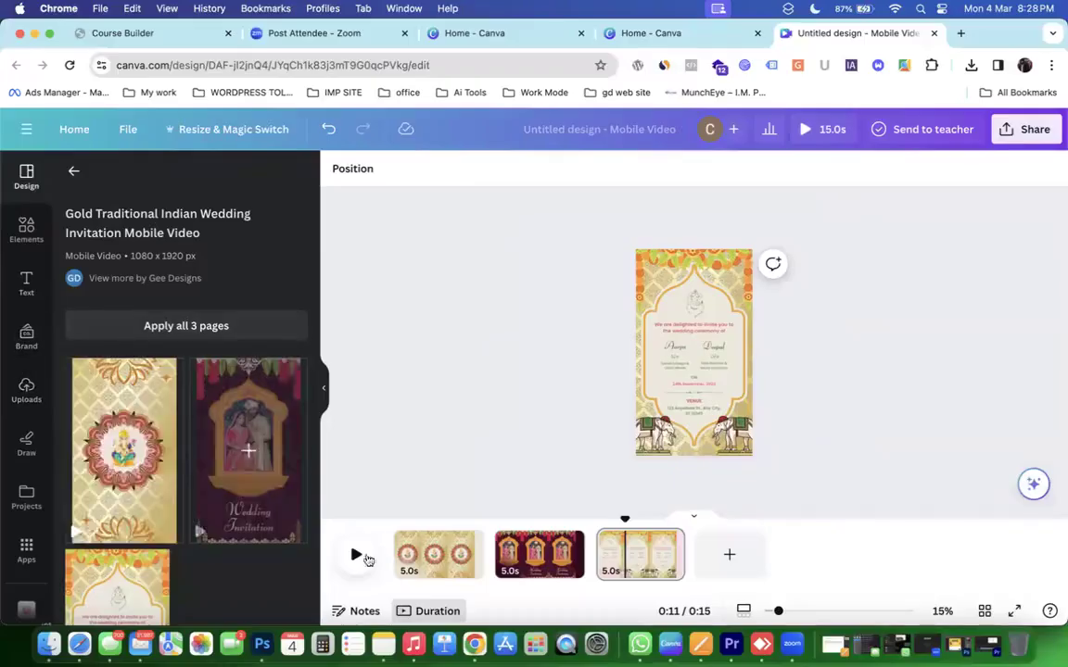
# Search Elements audio for 'Song', add Synth Guitar Music to the timeline, and stop the preview.
pyautogui.click(26, 226)
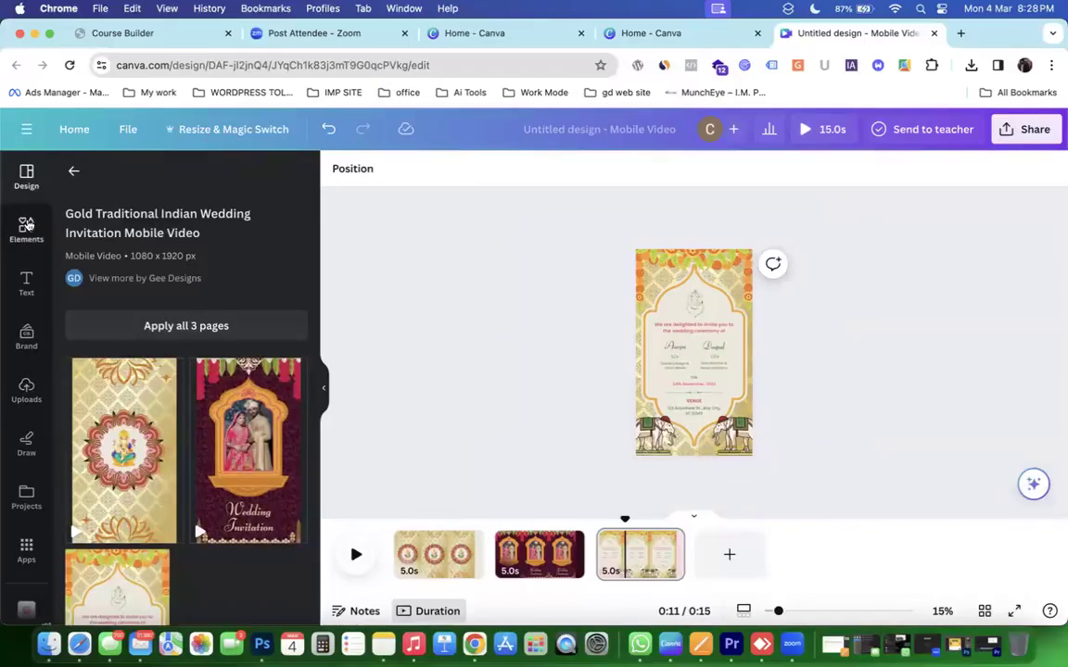
pyautogui.click(99, 184)
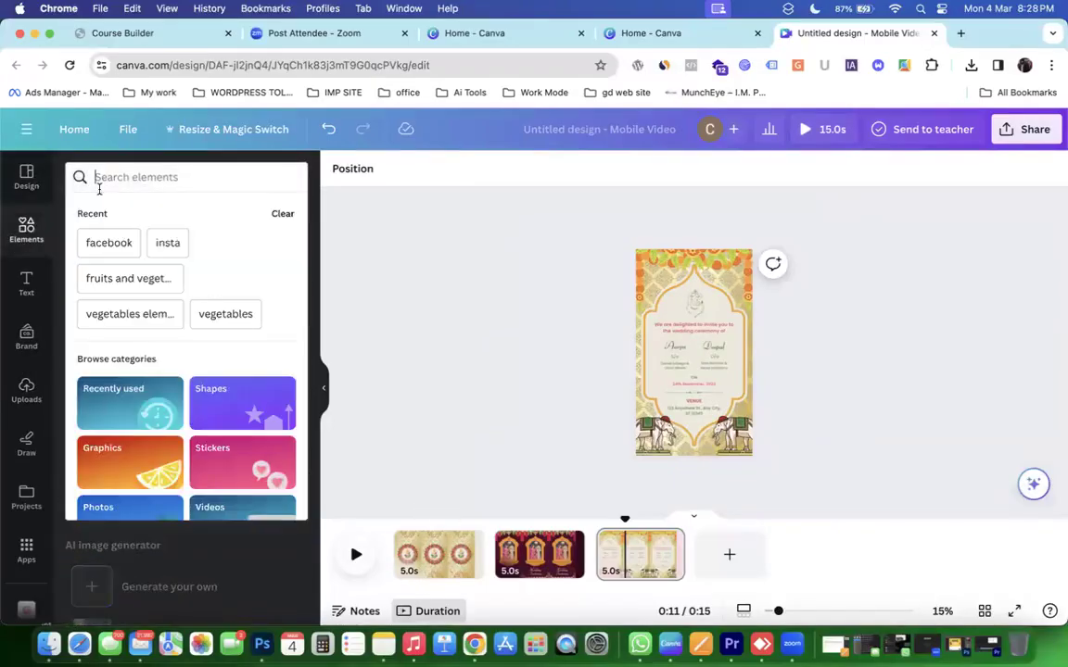
pyautogui.write('m')
pyautogui.press('BackSpace')
pyautogui.write('Song')
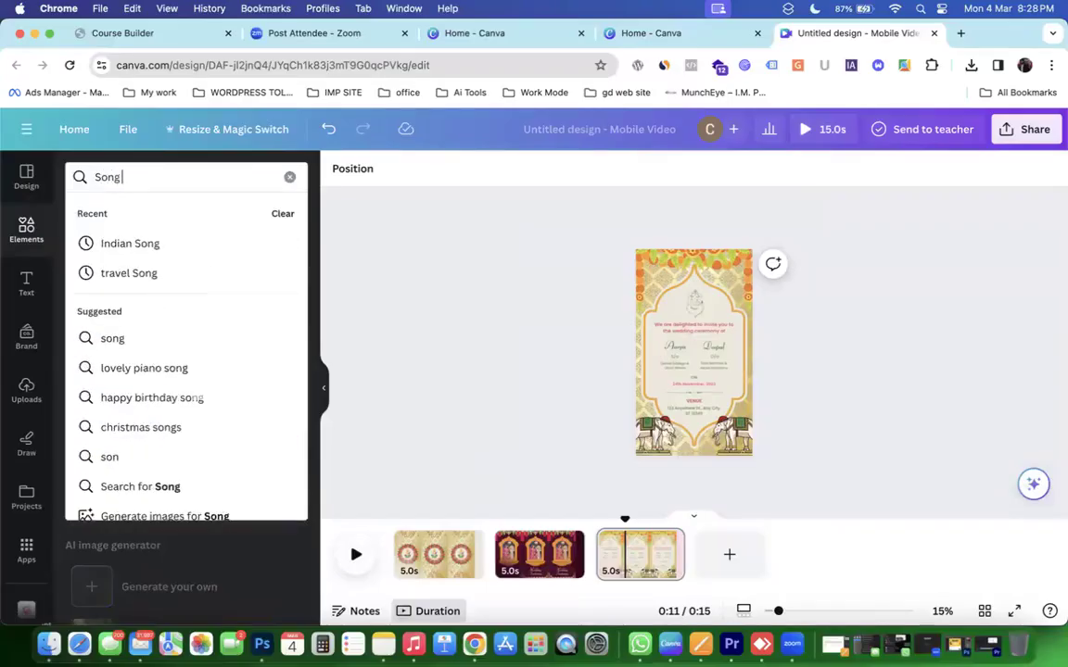
pyautogui.press('Return')
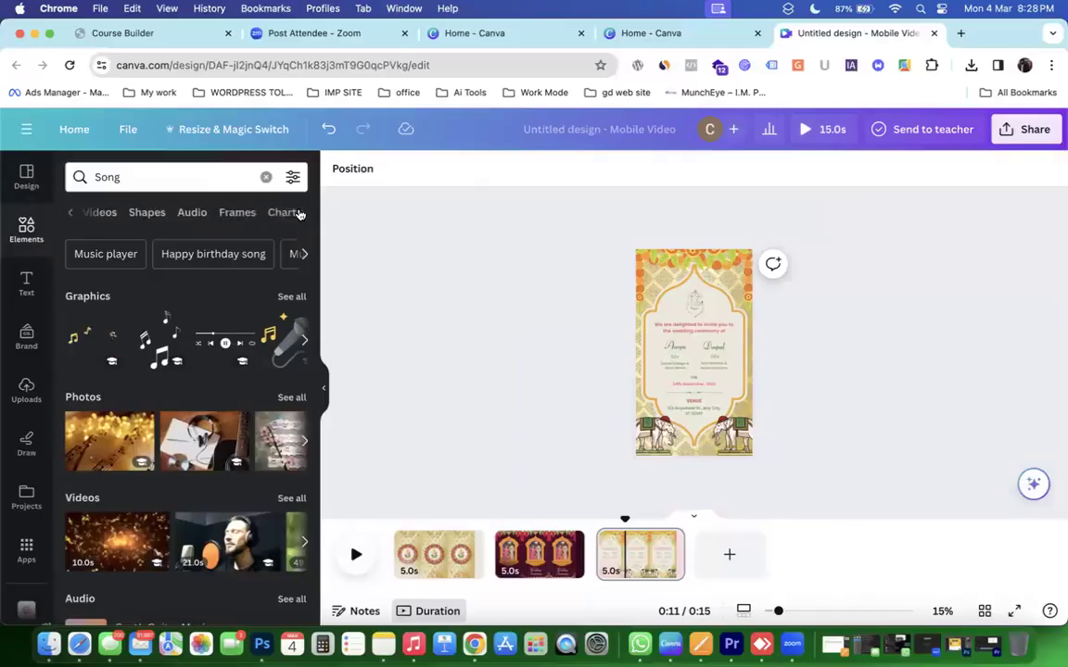
pyautogui.click(200, 216)
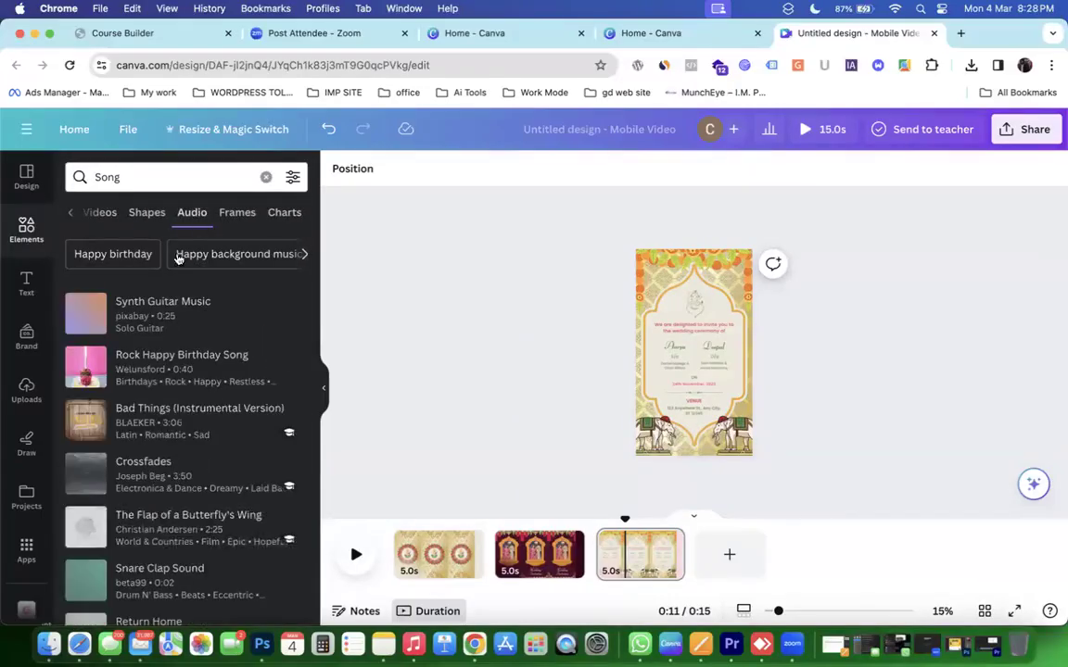
pyautogui.moveTo(159, 311); pyautogui.dragTo(386, 570)
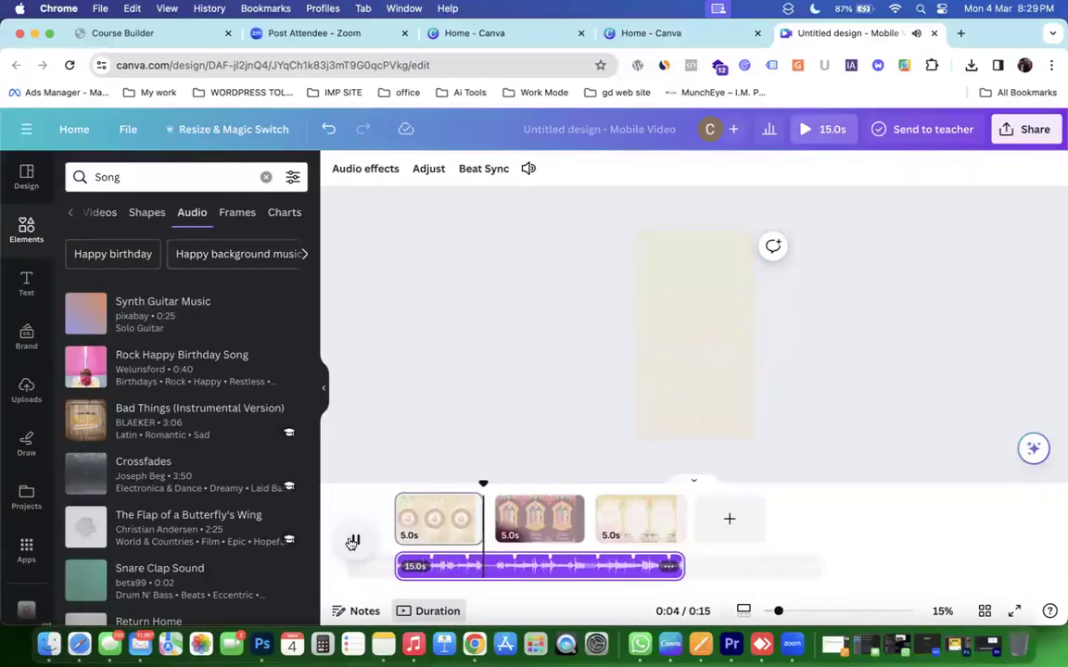
pyautogui.click(352, 542)
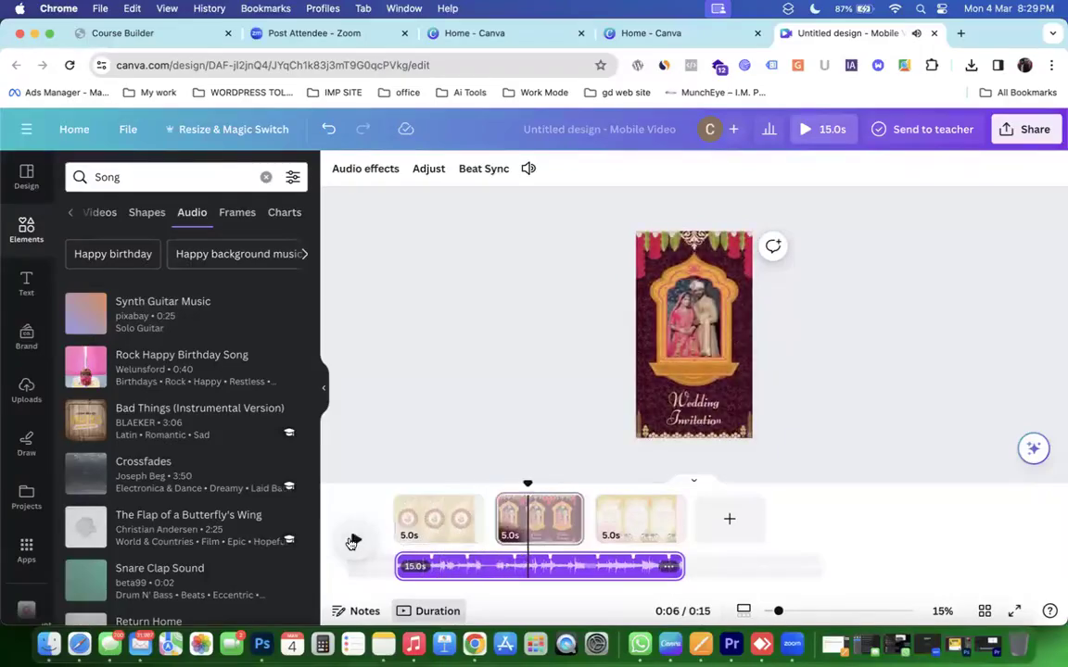
# Go to the YouTube home page in a new Chrome tab.
pyautogui.click(958, 33)
pyautogui.write('youtube')
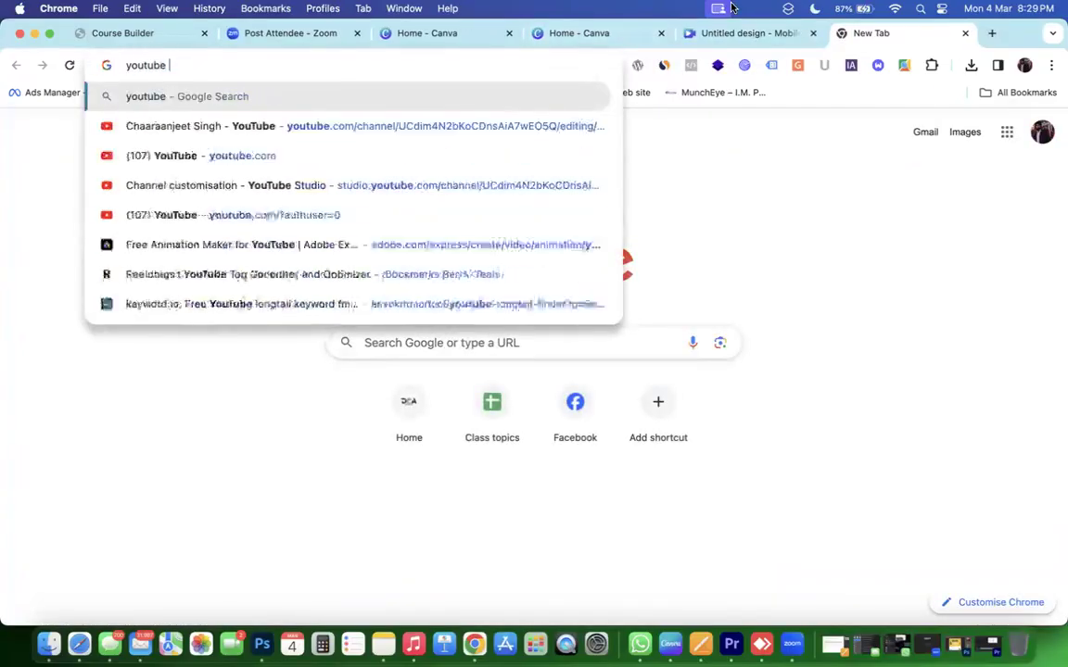
pyautogui.press('Return')
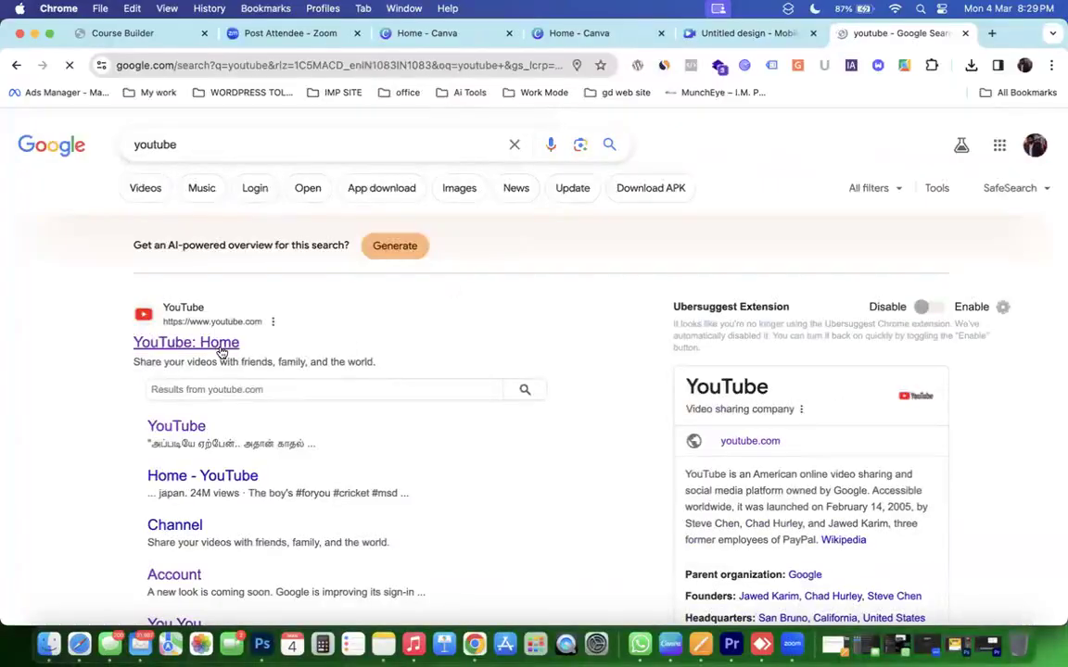
pyautogui.click(222, 351)
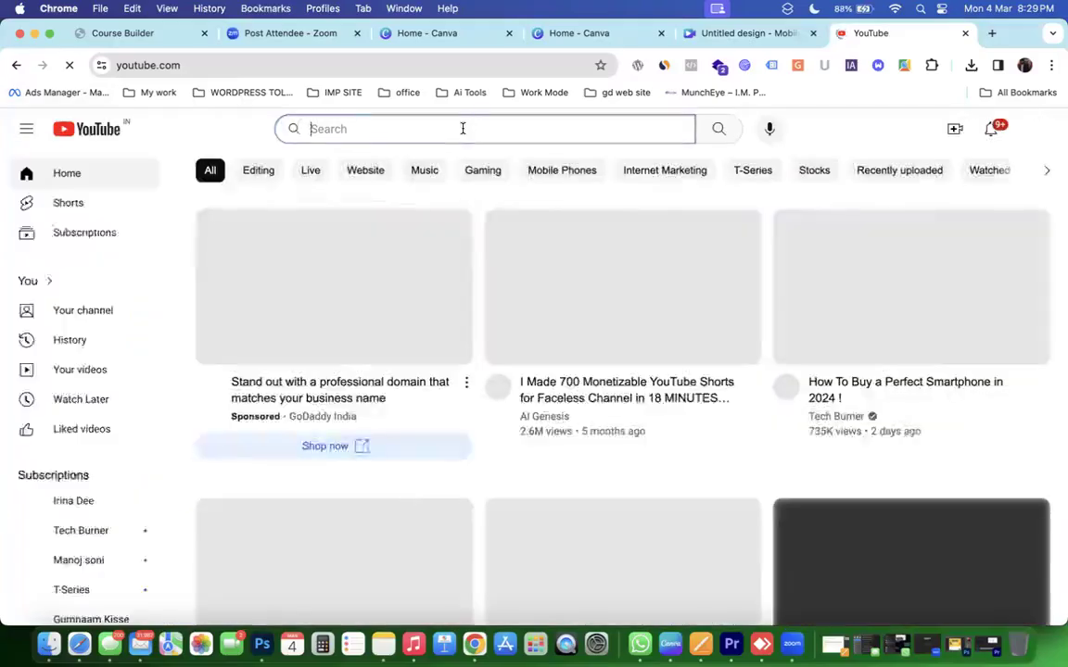
# Search YouTube for 'marriage invitation video'.
pyautogui.write('marrrge')
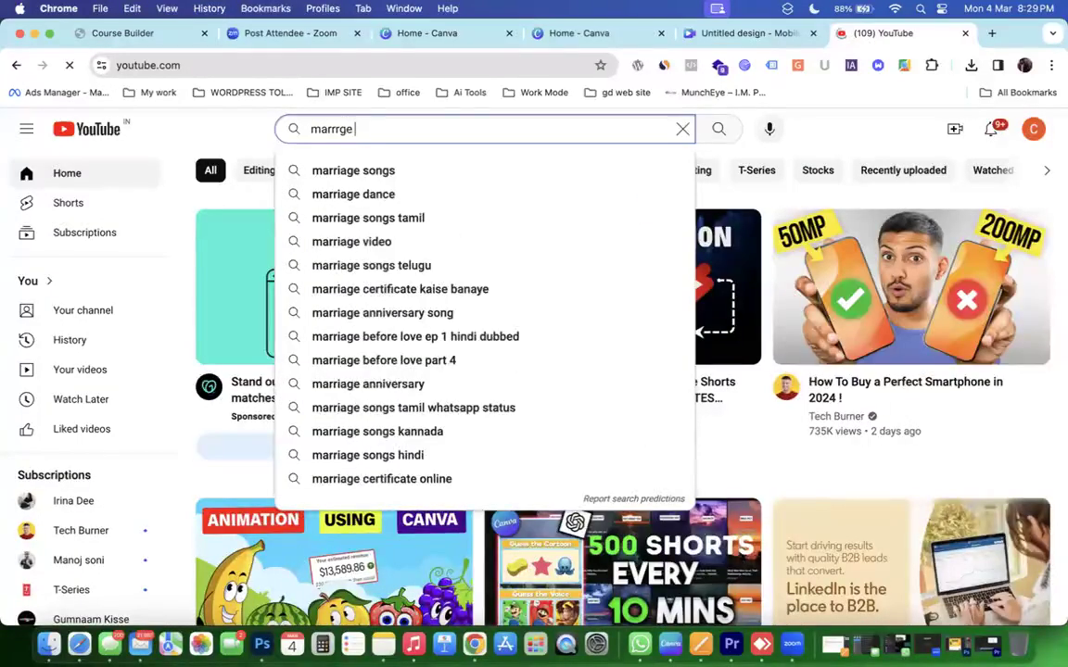
pyautogui.press('Down')
pyautogui.write('i')
pyautogui.press('BackSpace')
pyautogui.press('BackSpace')
pyautogui.press('BackSpace')
pyautogui.press('BackSpace')
pyautogui.press('BackSpace')
pyautogui.press('BackSpace')
pyautogui.press('BackSpace')
pyautogui.press('BackSpace')
pyautogui.write('in')
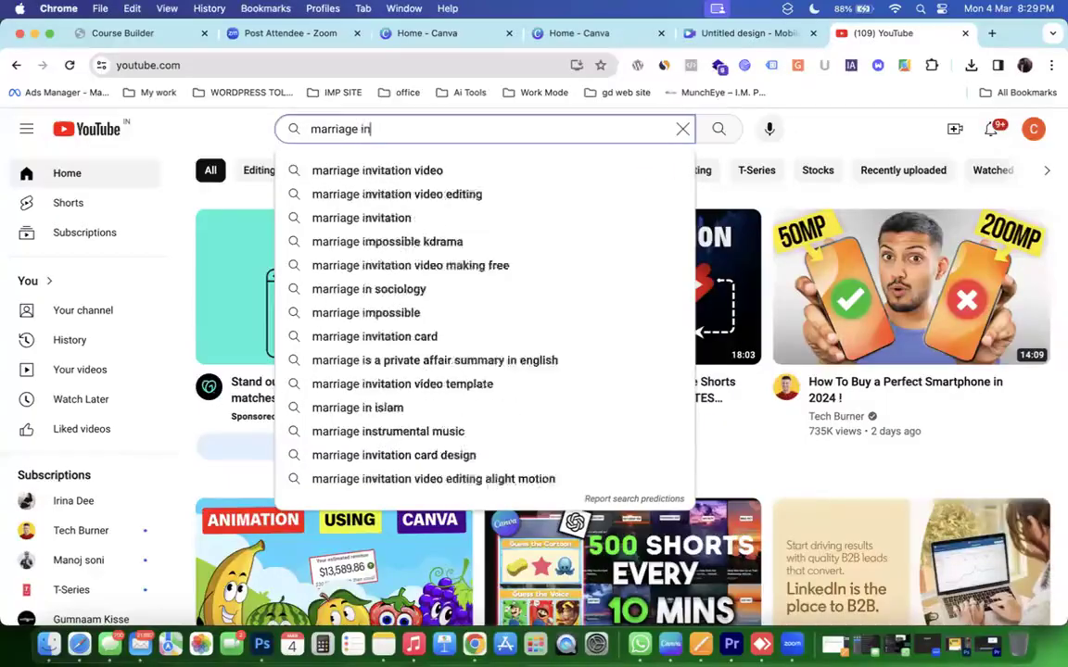
pyautogui.press('Down')
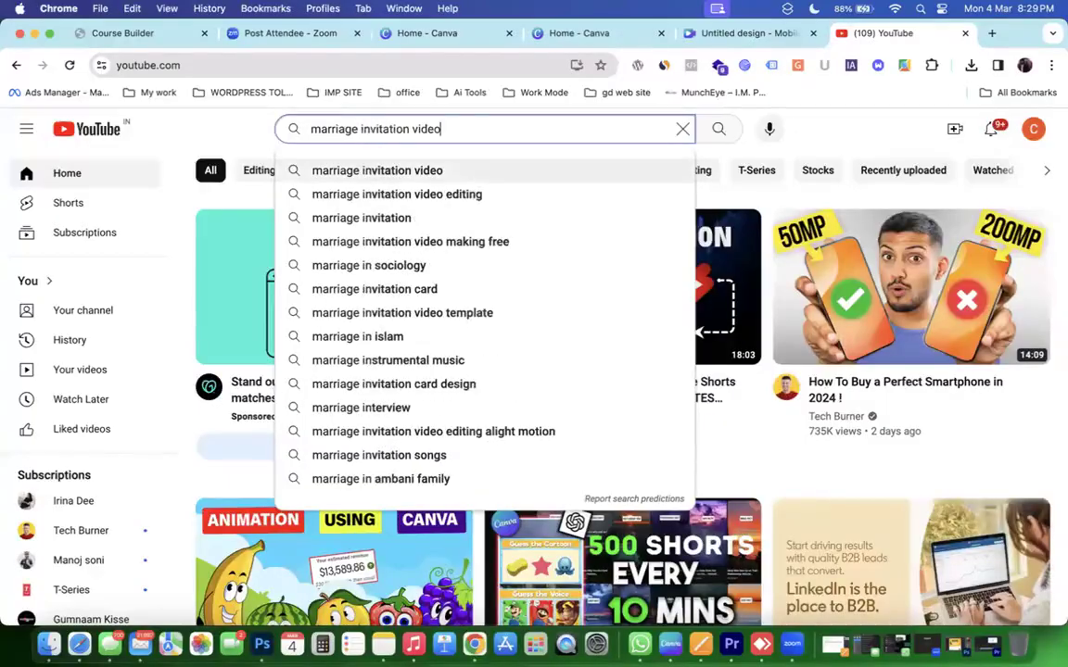
pyautogui.press('BackSpace')
pyautogui.press('BackSpace')
pyautogui.press('BackSpace')
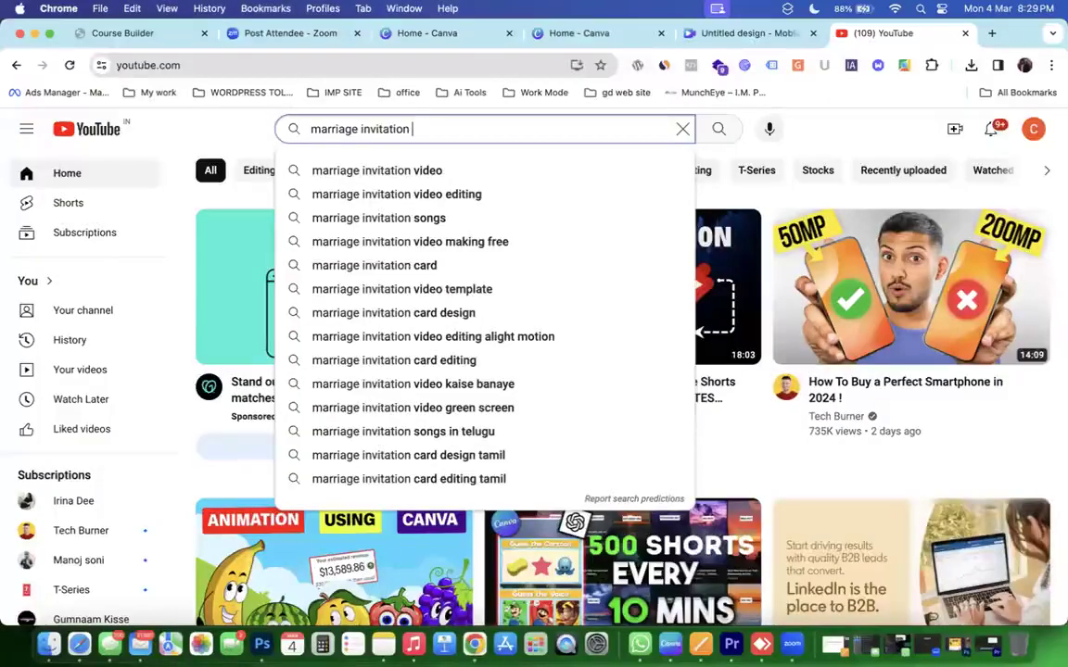
pyautogui.click(388, 176)
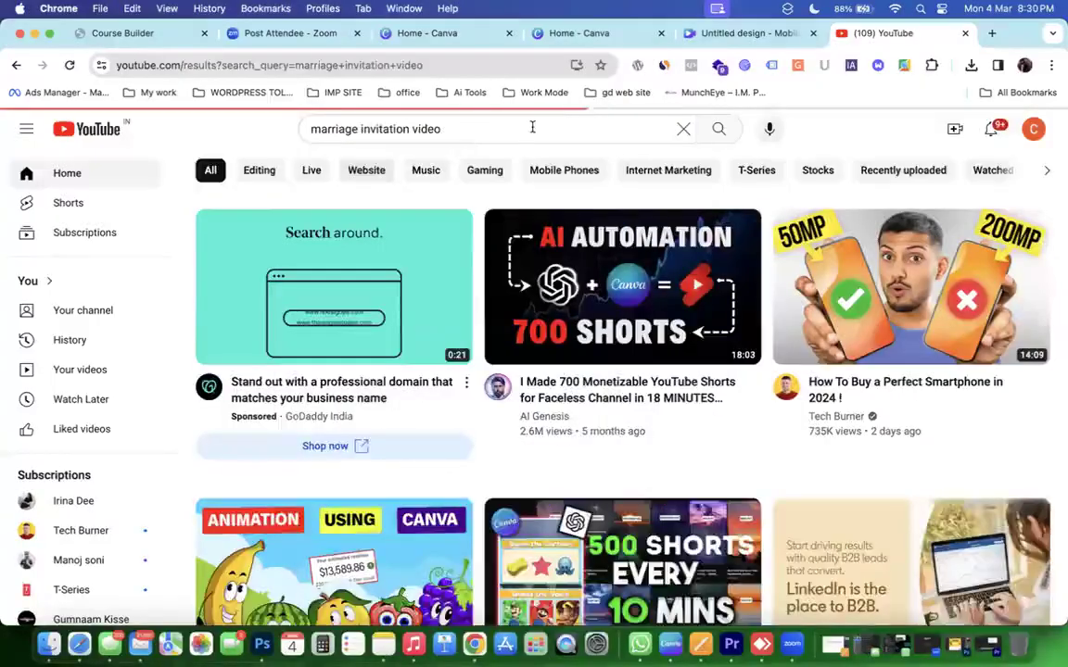
# Refine the search to 'marriage invitation Song' and play the WEDDING INVITATION VIDEO 02 short.
pyautogui.click(529, 128)
pyautogui.press('BackSpace')
pyautogui.press('BackSpace')
pyautogui.press('BackSpace')
pyautogui.press('BackSpace')
pyautogui.press('BackSpace')
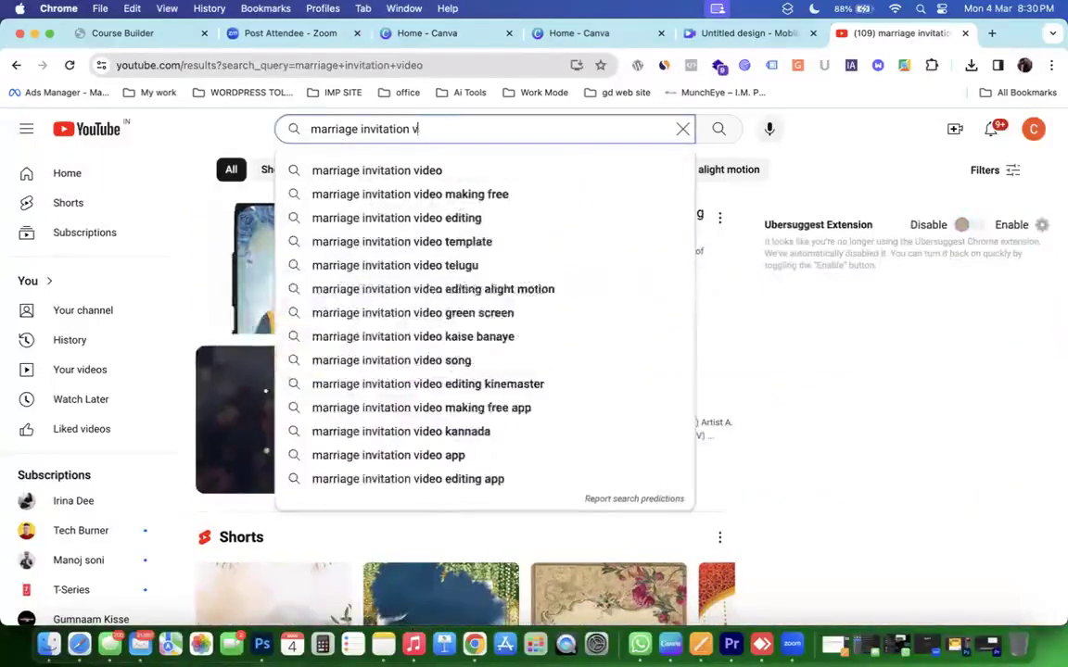
pyautogui.write('Son')
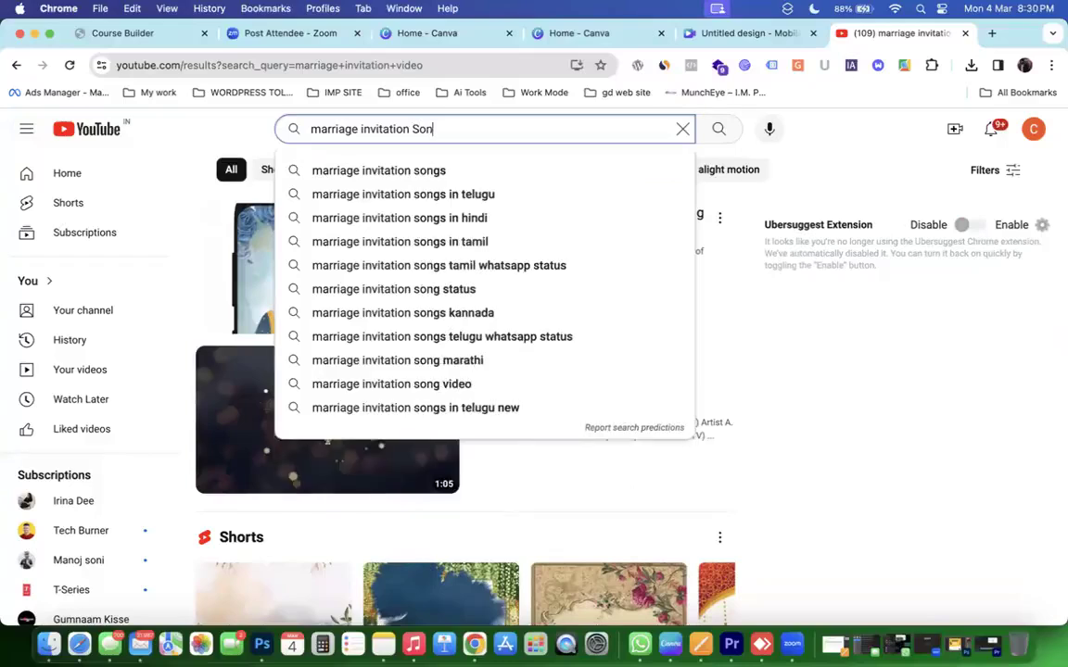
pyautogui.press('Return')
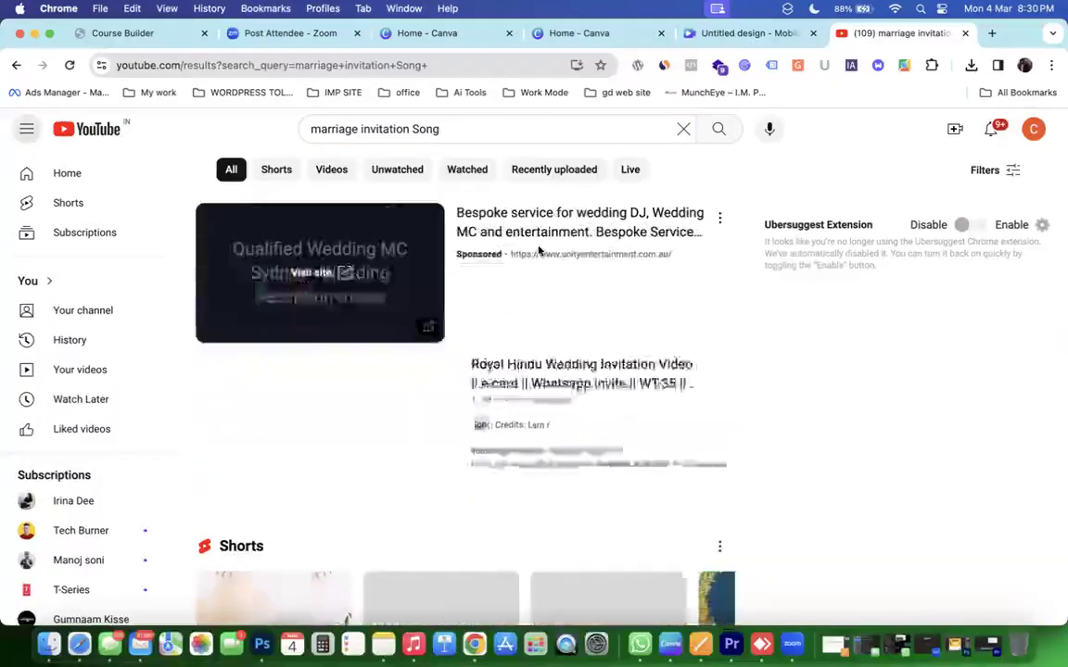
pyautogui.scroll(-5, 538, 248)
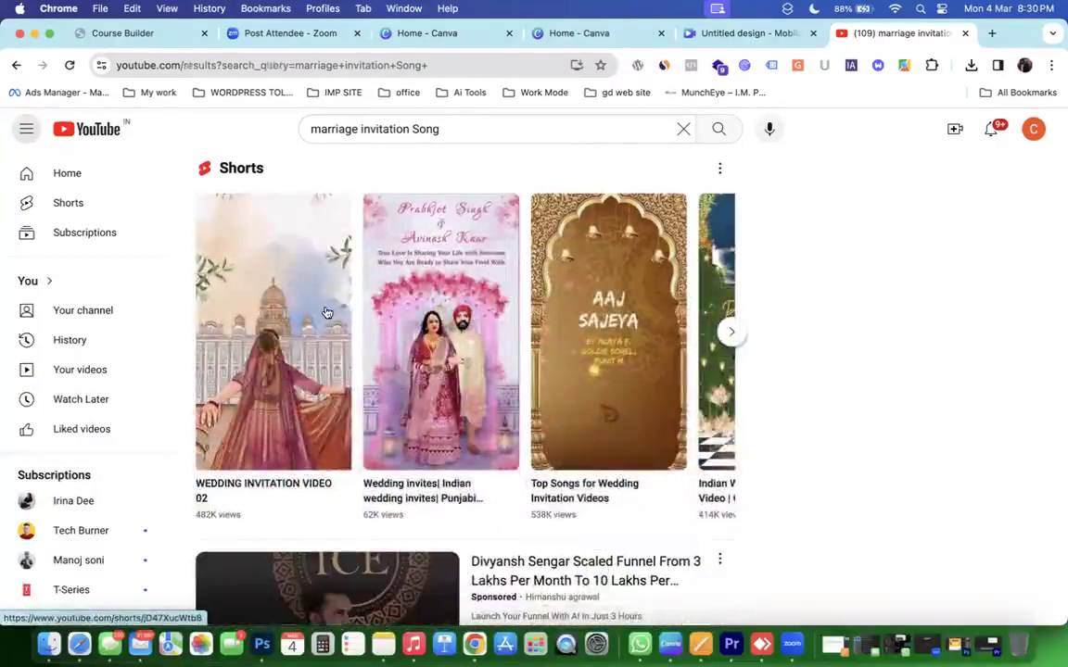
pyautogui.click(327, 313)
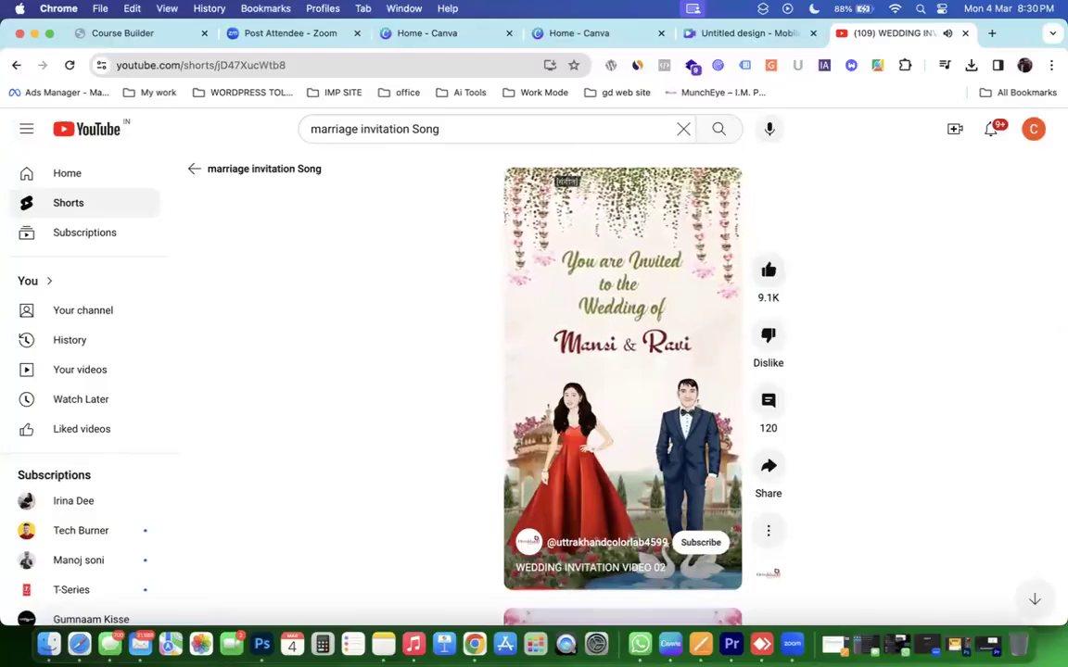
# Close the YouTube tab, scroll through Finder's Recents, then launch the Canva desktop app.
pyautogui.click(966, 33)
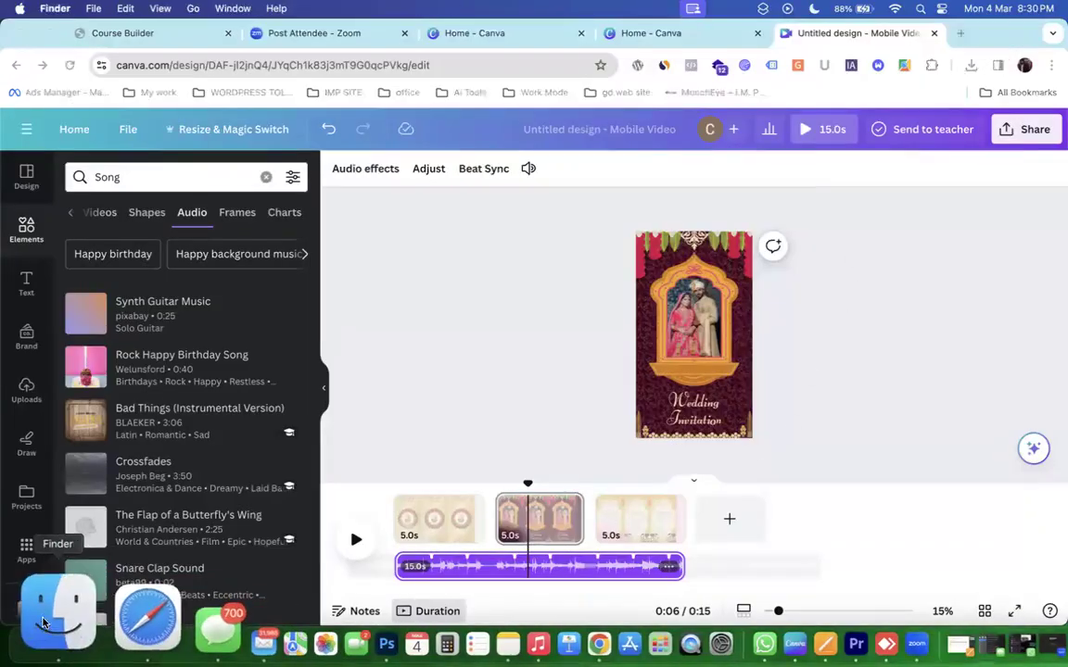
pyautogui.click(51, 613)
pyautogui.scroll(-3, 547, 158)
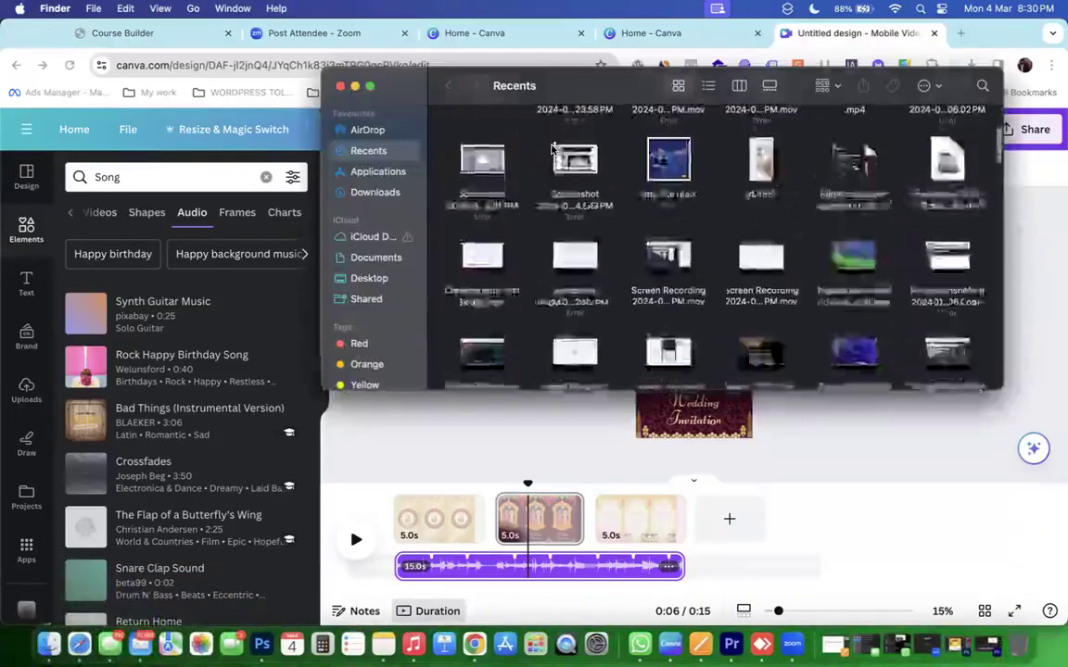
pyautogui.scroll(-10, 551, 149)
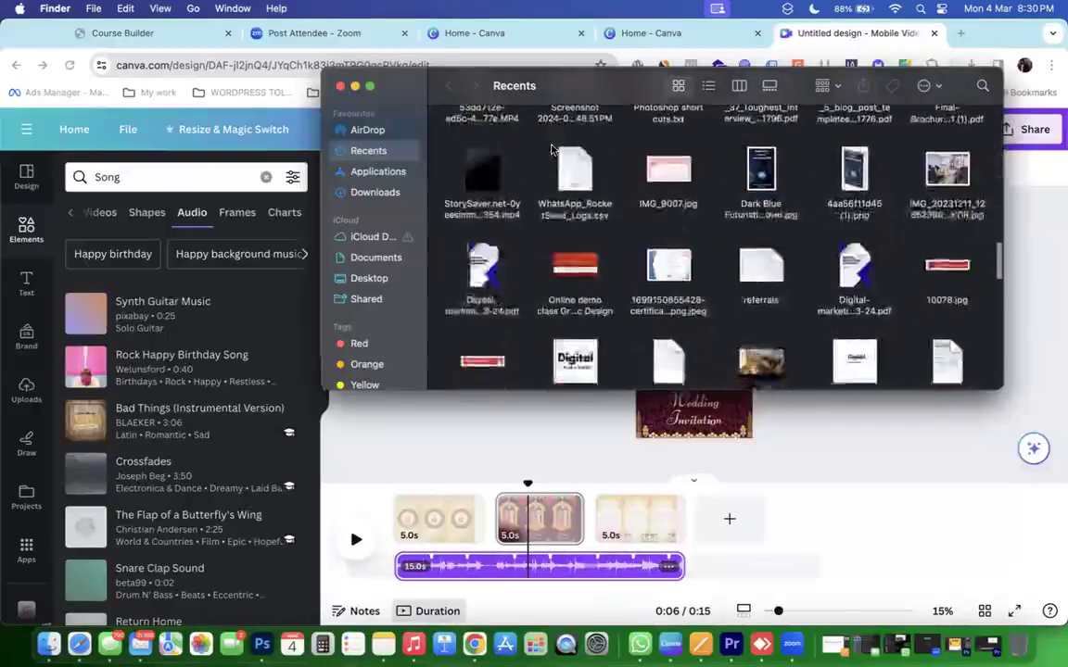
pyautogui.scroll(-10, 551, 148)
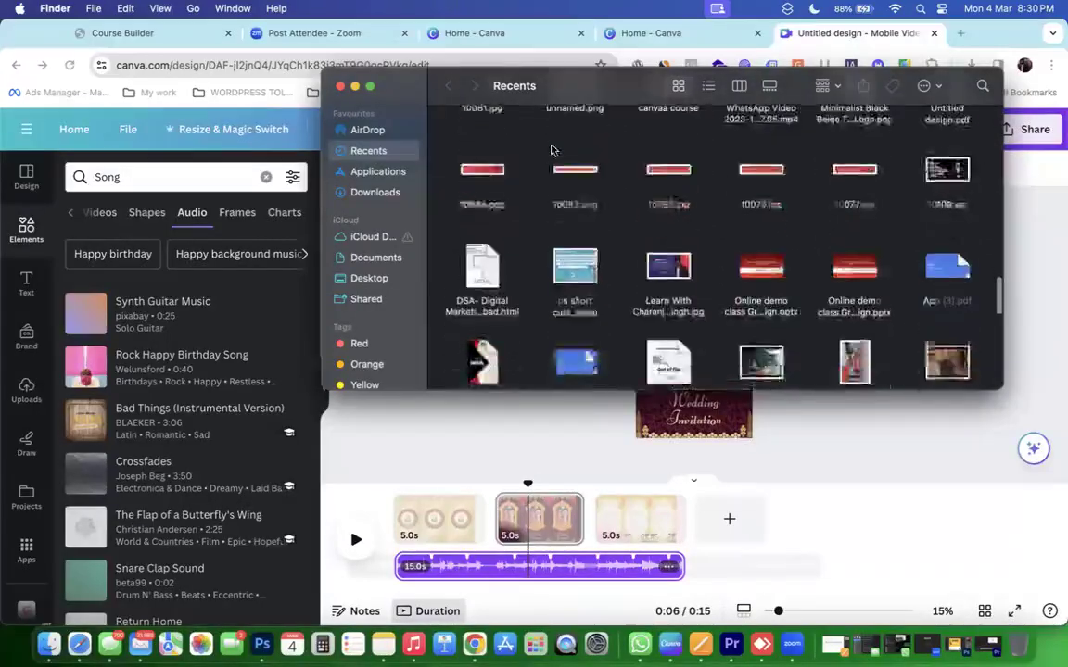
pyautogui.scroll(-10, 550, 148)
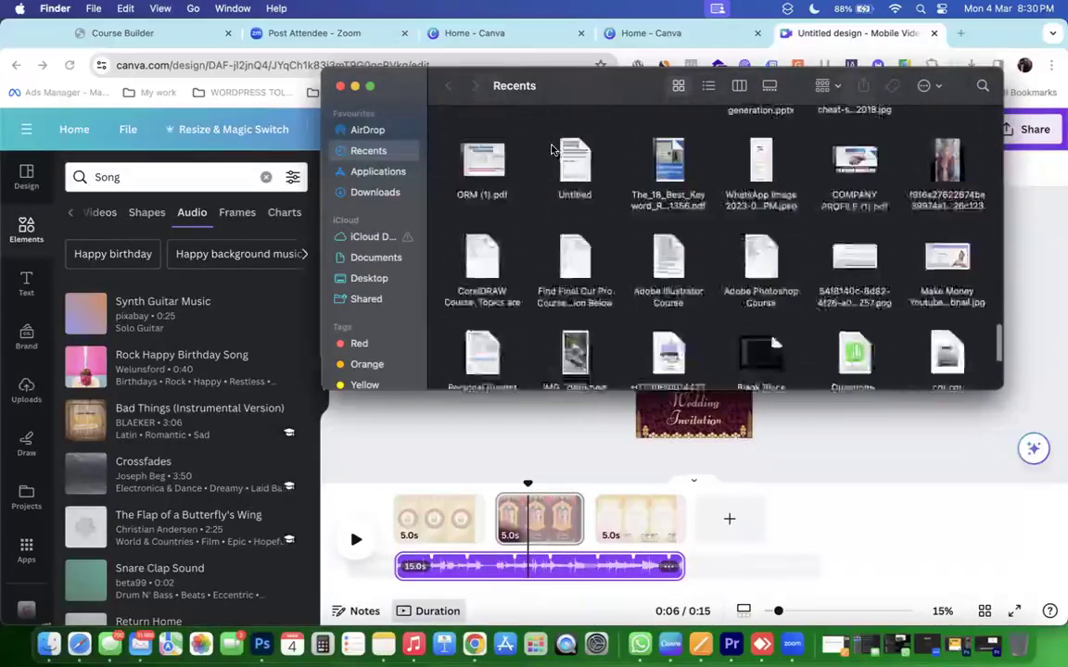
pyautogui.scroll(-3, 553, 150)
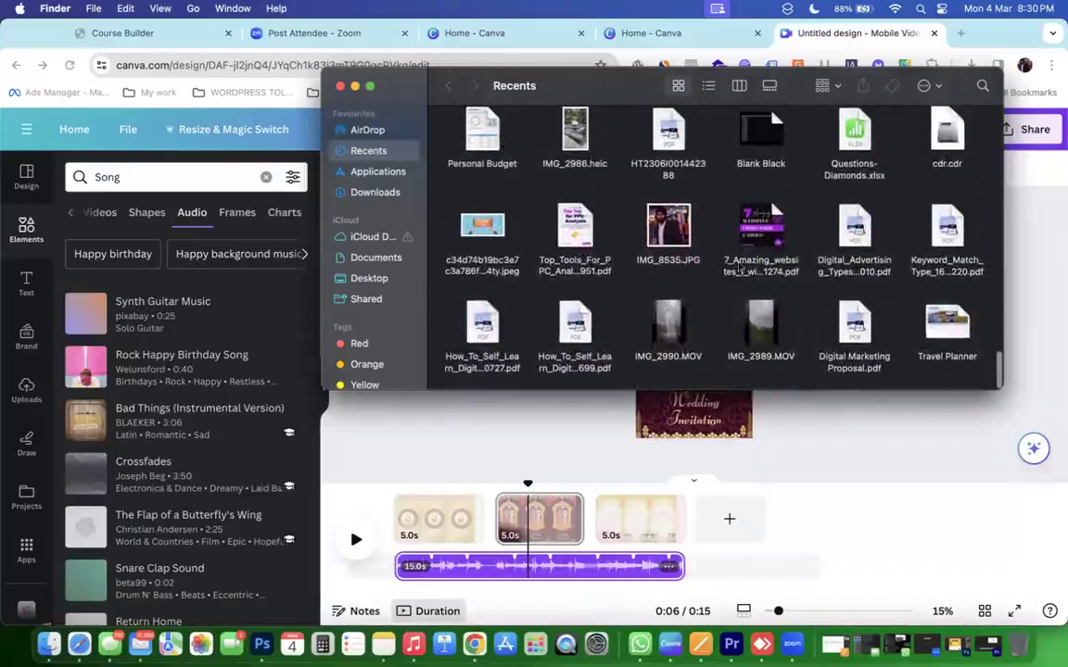
pyautogui.scroll(1, 866, 296)
pyautogui.scroll(-1, 866, 296)
pyautogui.scroll(1, 876, 385)
pyautogui.scroll(6, 876, 388)
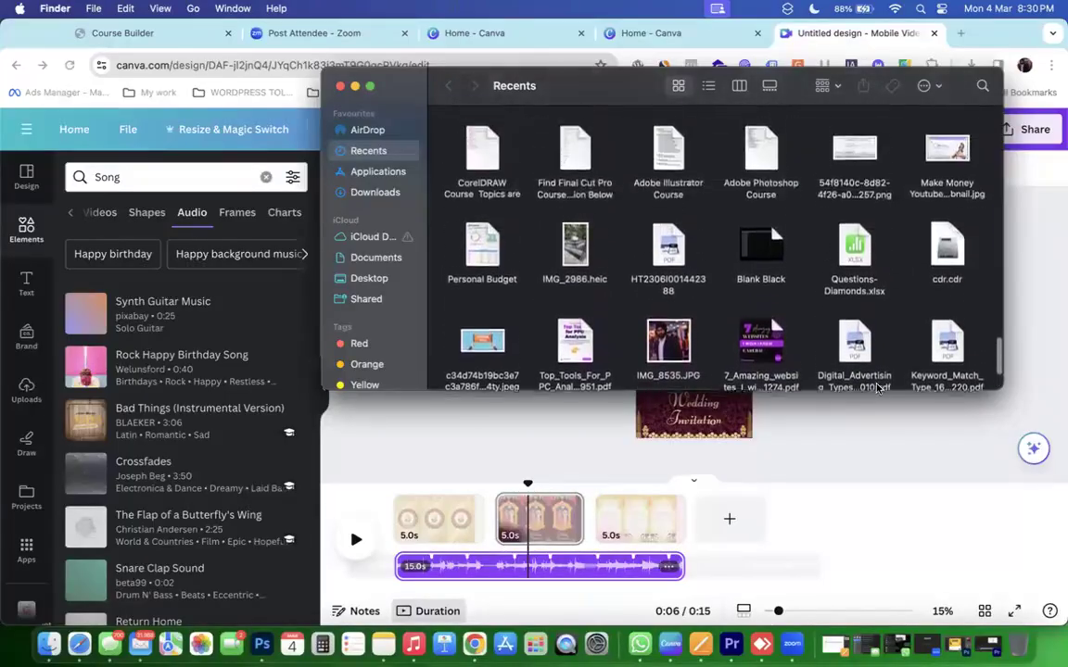
pyautogui.scroll(8, 876, 387)
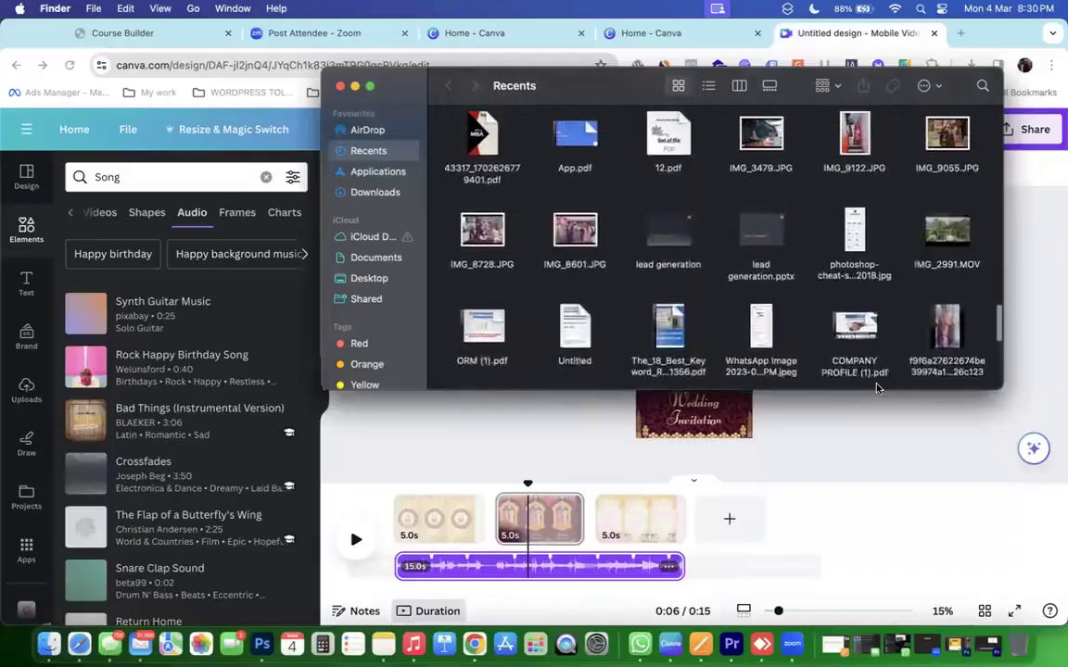
pyautogui.scroll(10, 876, 388)
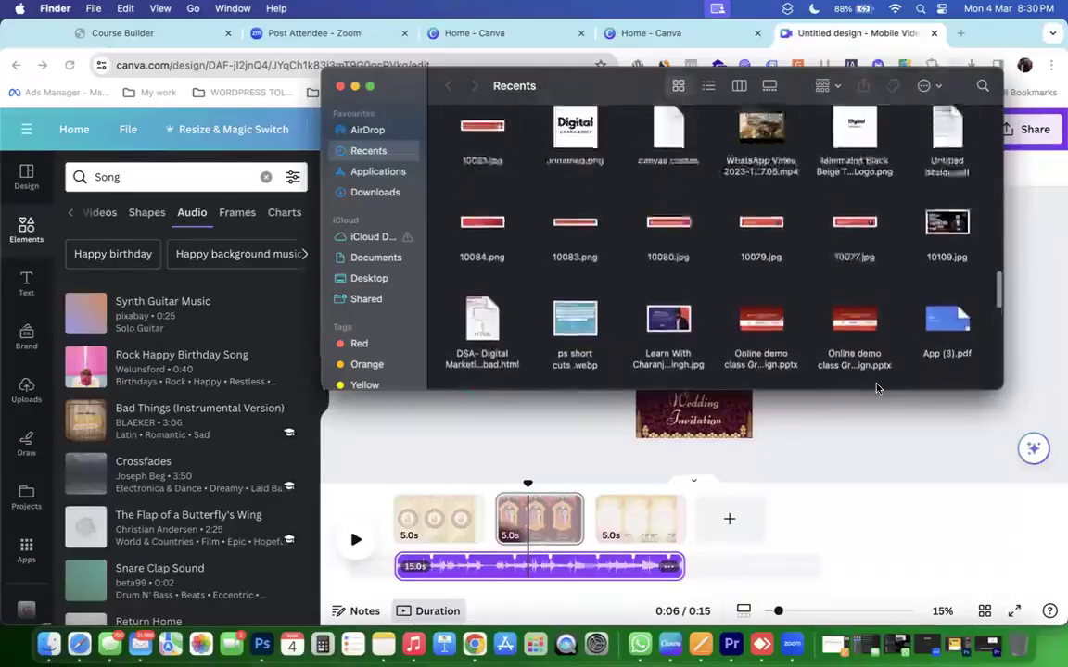
pyautogui.scroll(10, 876, 387)
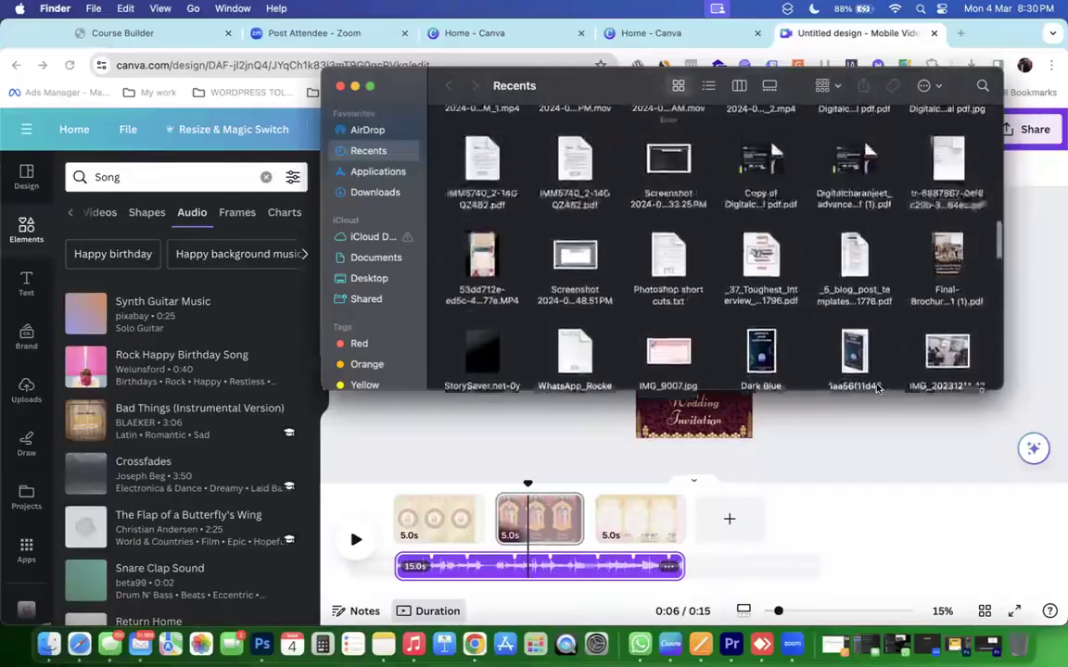
pyautogui.scroll(5, 876, 387)
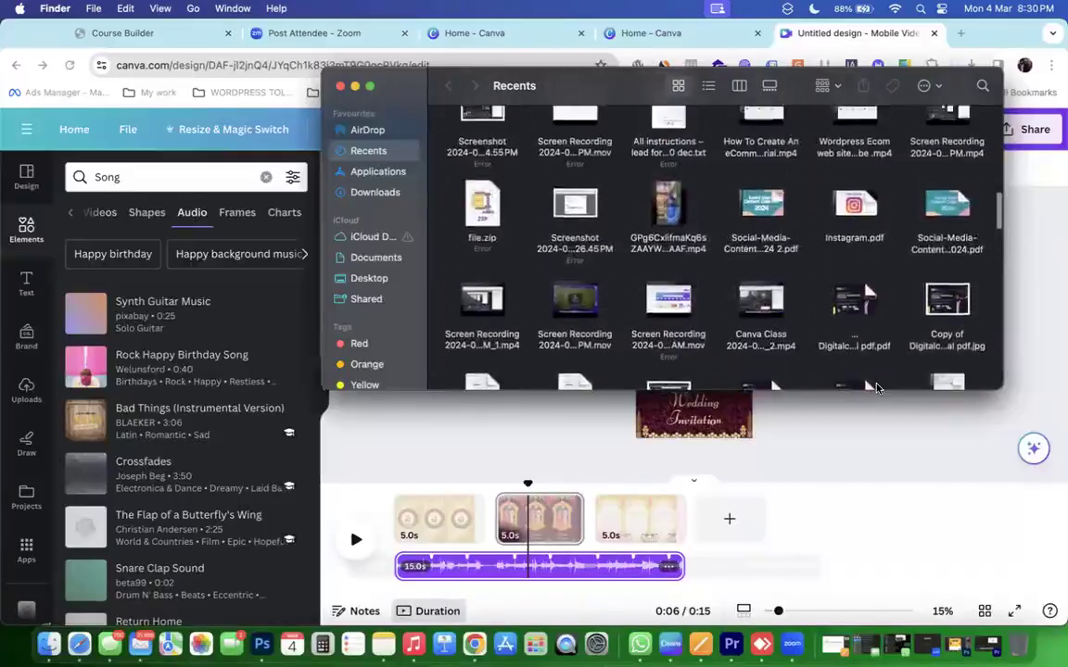
pyautogui.scroll(10, 876, 388)
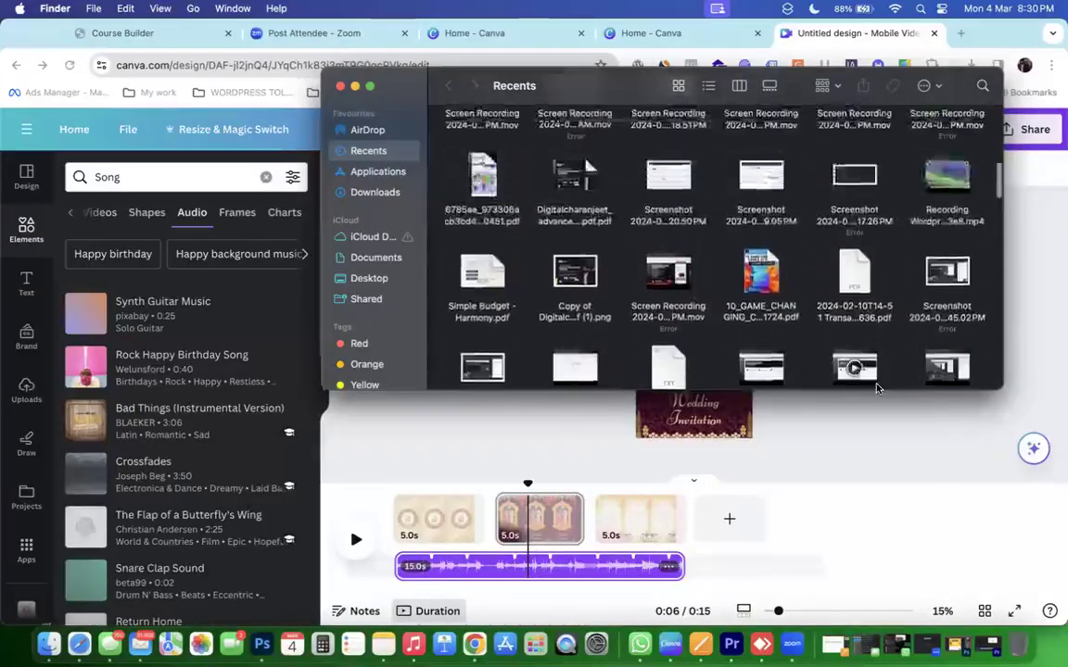
pyautogui.scroll(3, 876, 387)
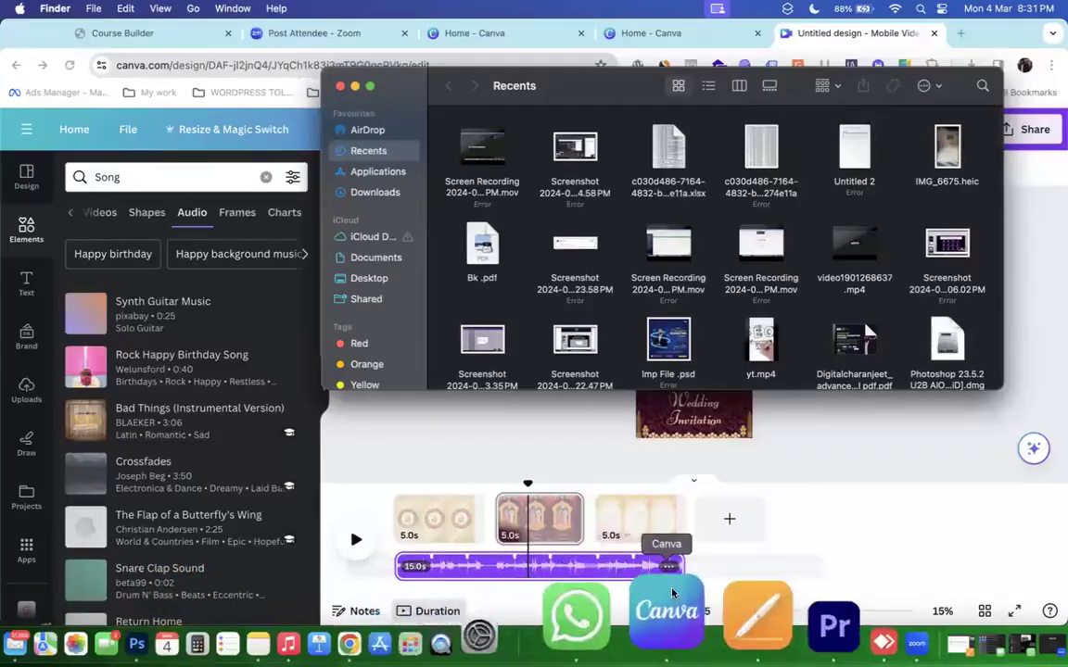
pyautogui.click(662, 612)
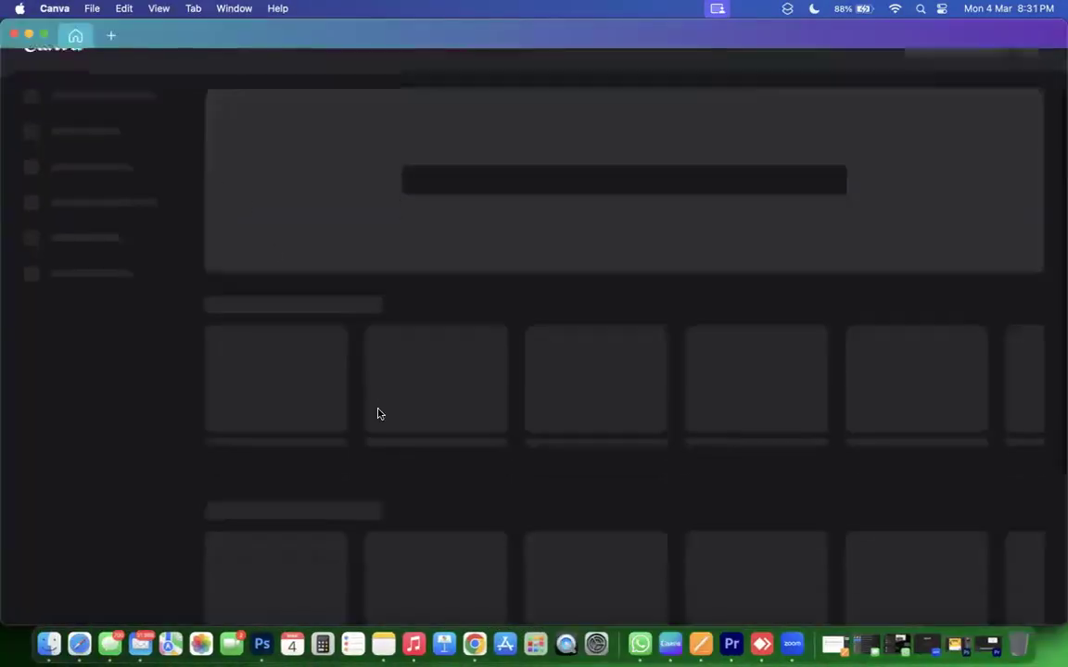
# Open the overview of all saved Canva projects.
pyautogui.scroll(-5, 376, 414)
pyautogui.scroll(-10, 377, 414)
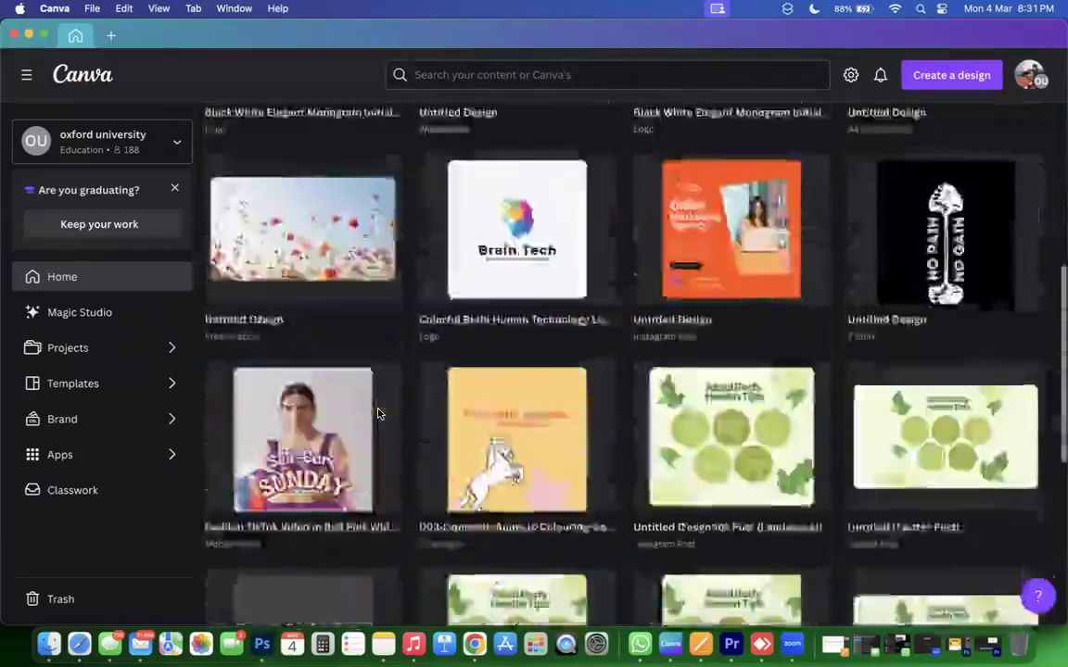
pyautogui.scroll(-5, 376, 414)
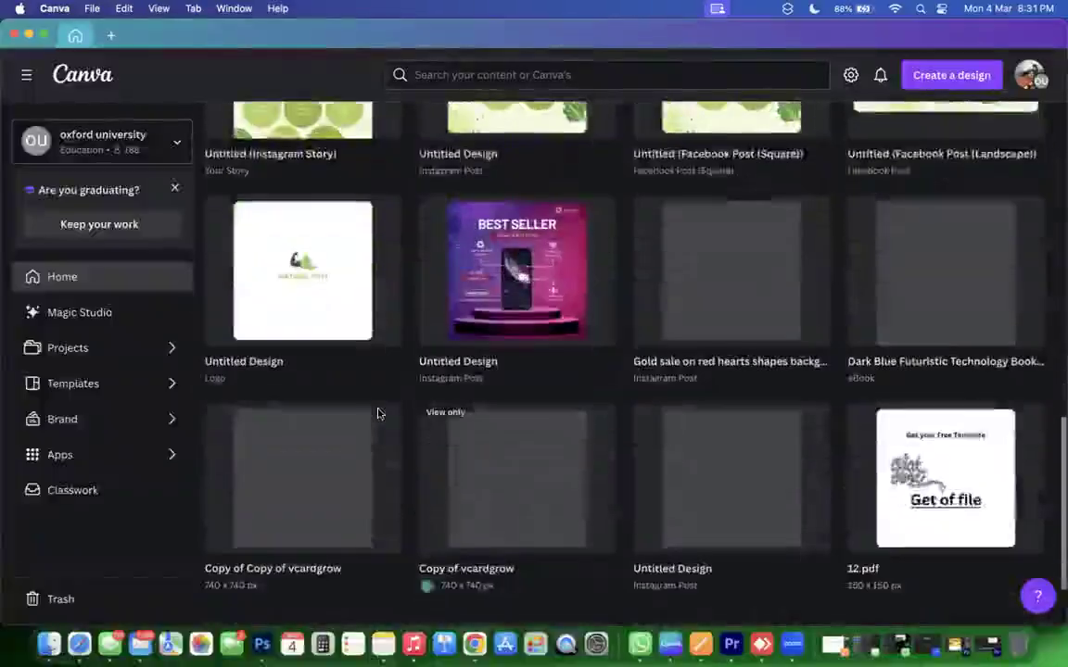
pyautogui.scroll(3, 377, 413)
pyautogui.scroll(15, 376, 414)
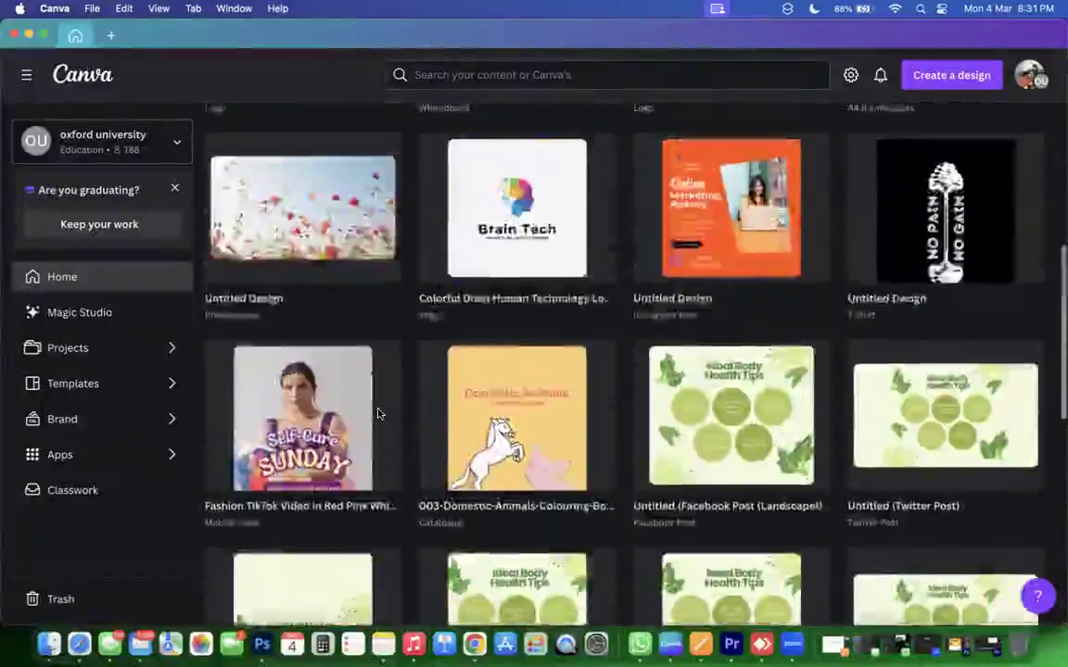
pyautogui.scroll(-8, 376, 415)
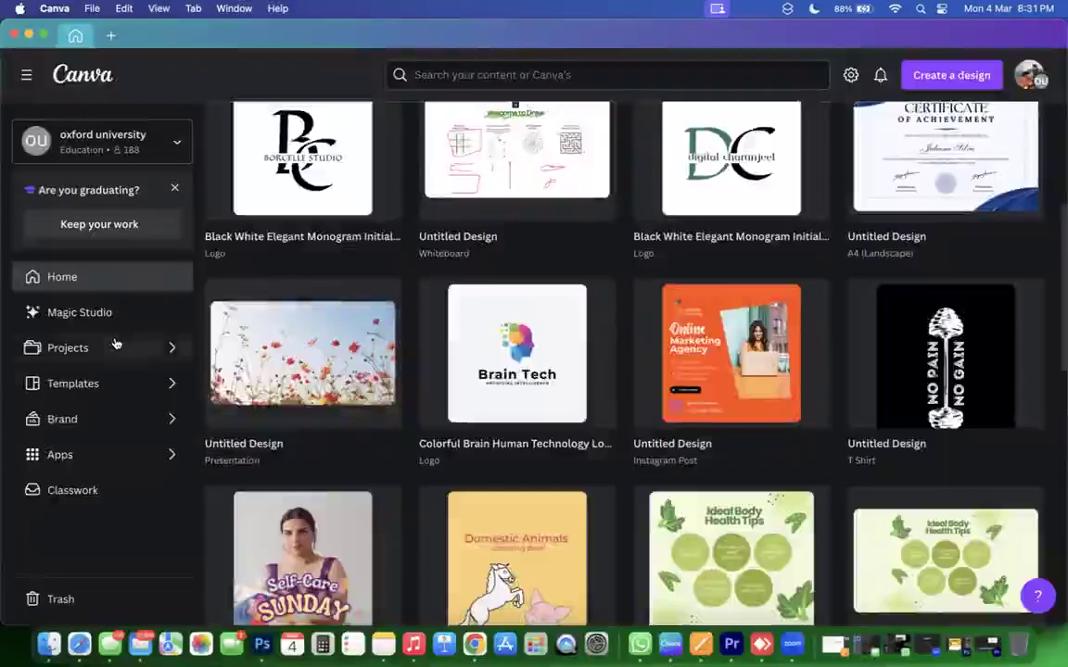
pyautogui.click(175, 346)
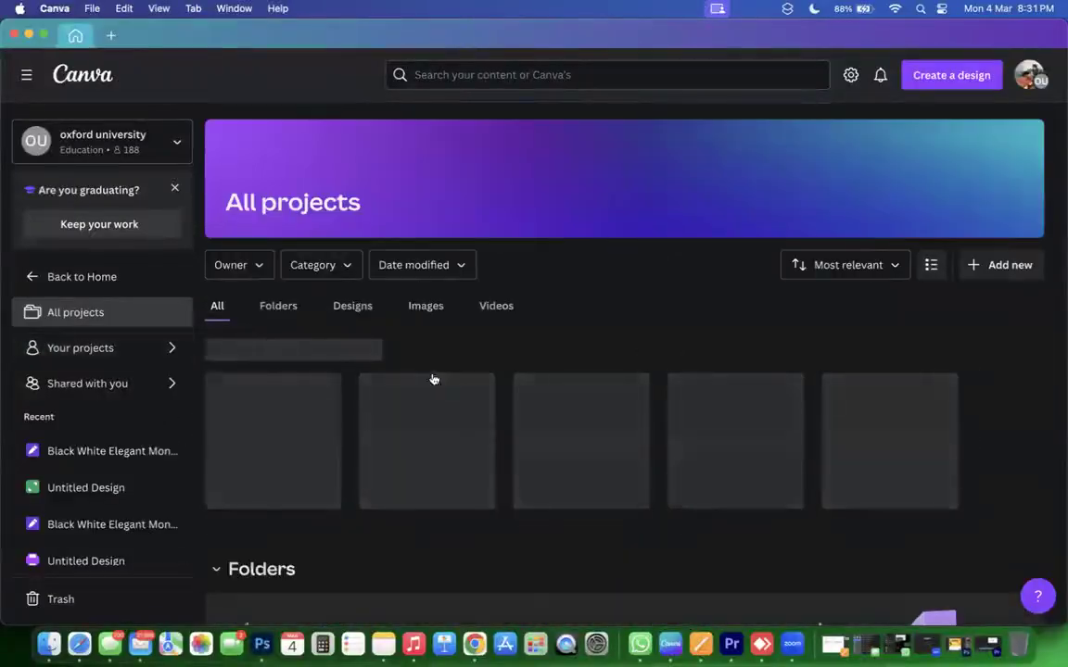
# Load more designs with Show more until 12.pdf appears, then open it.
pyautogui.scroll(-8, 433, 362)
pyautogui.scroll(-15, 433, 363)
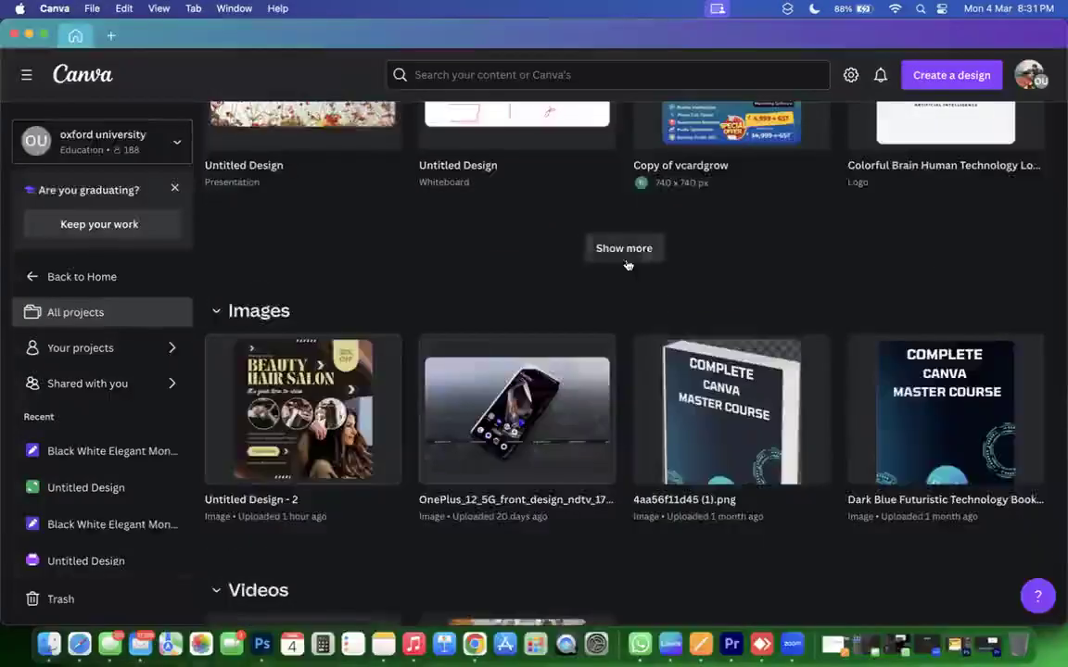
pyautogui.click(624, 248)
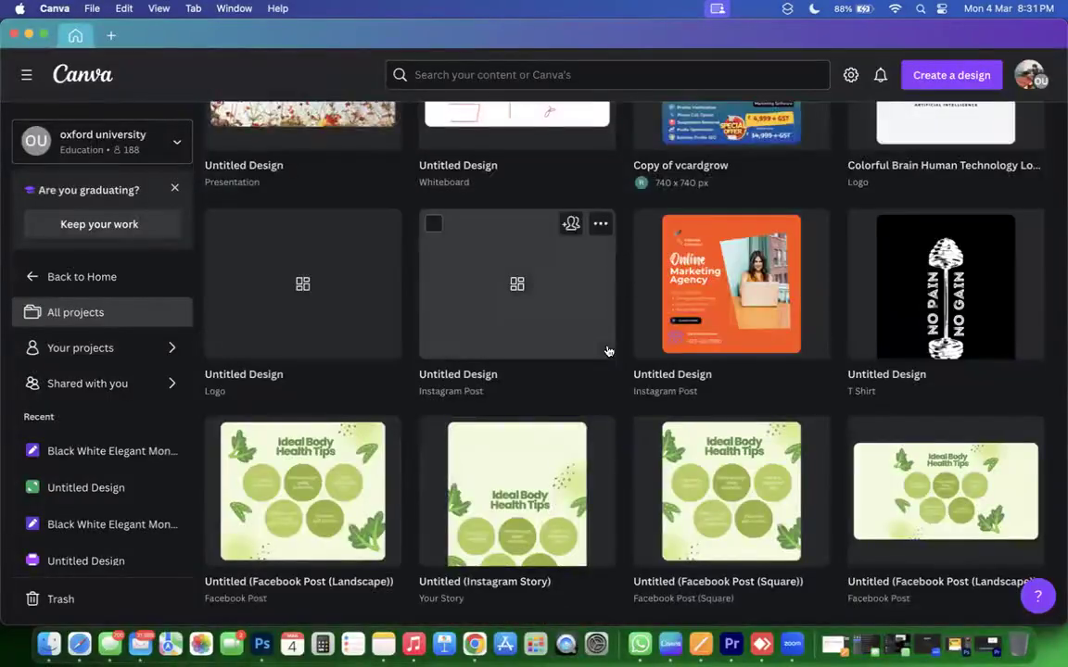
pyautogui.scroll(-9, 607, 351)
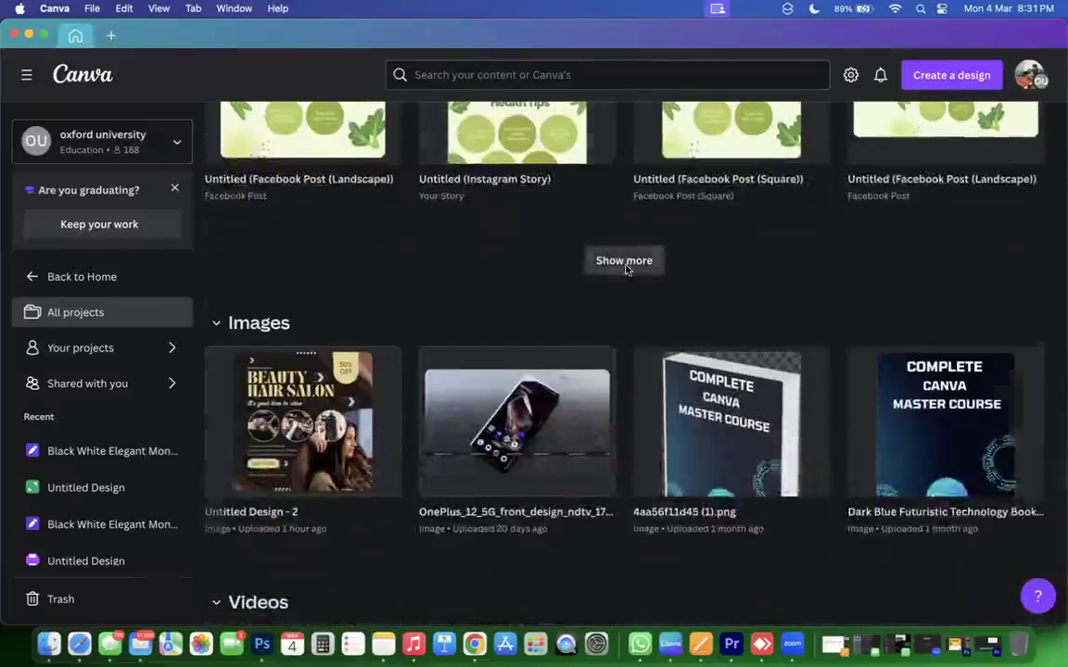
pyautogui.click(624, 262)
pyautogui.scroll(-3, 593, 380)
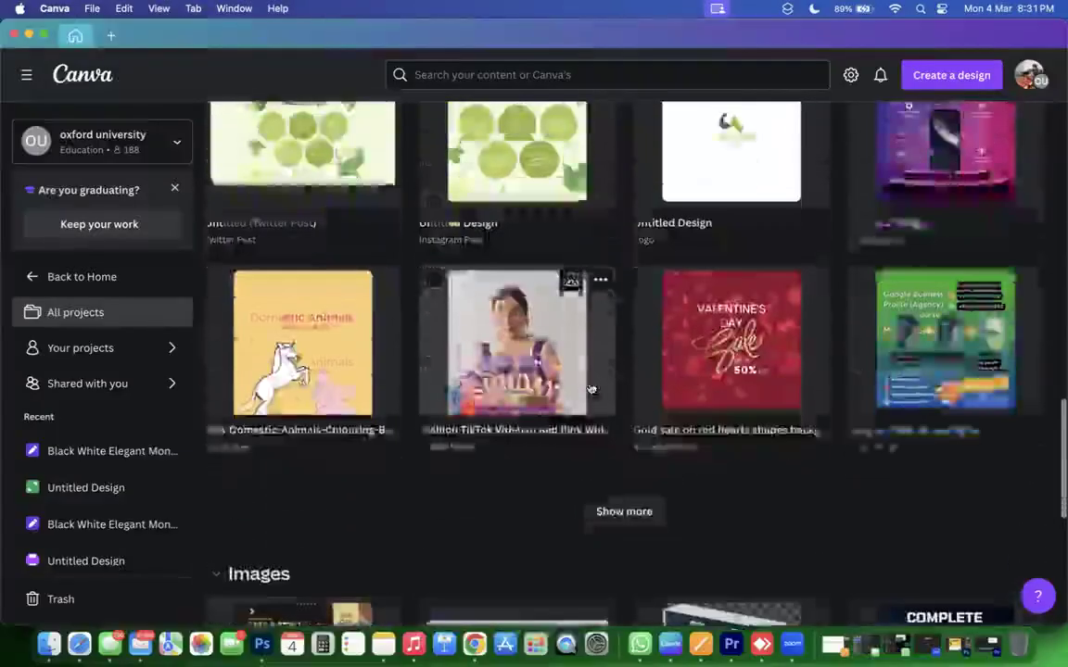
pyautogui.scroll(-2, 598, 417)
pyautogui.click(614, 434)
pyautogui.scroll(-2, 614, 434)
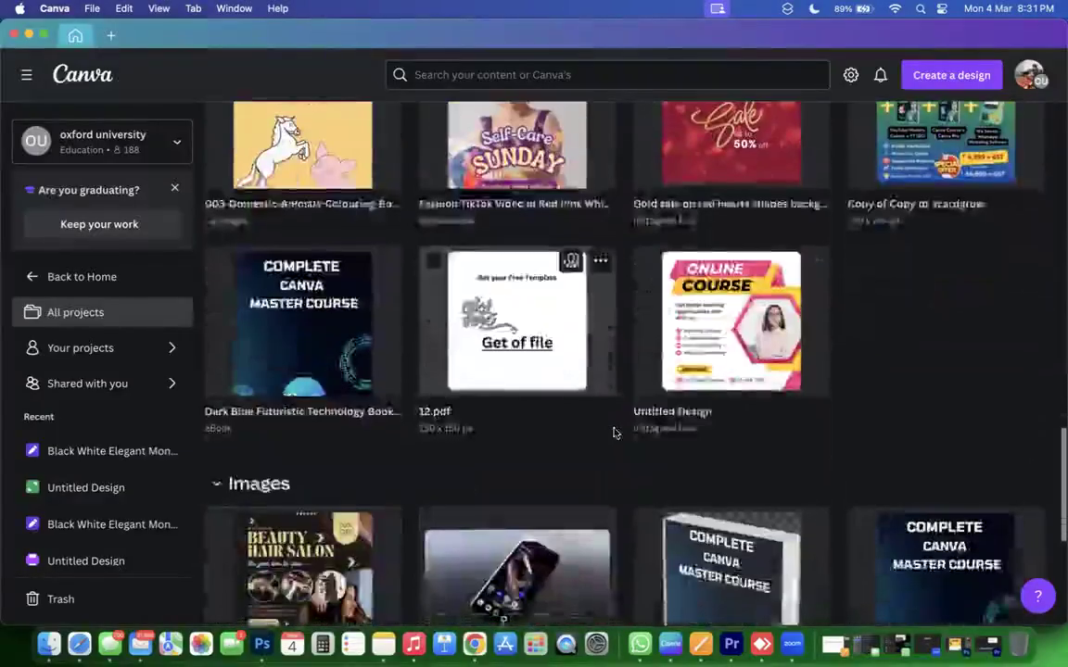
pyautogui.scroll(-4, 612, 431)
pyautogui.scroll(3, 593, 412)
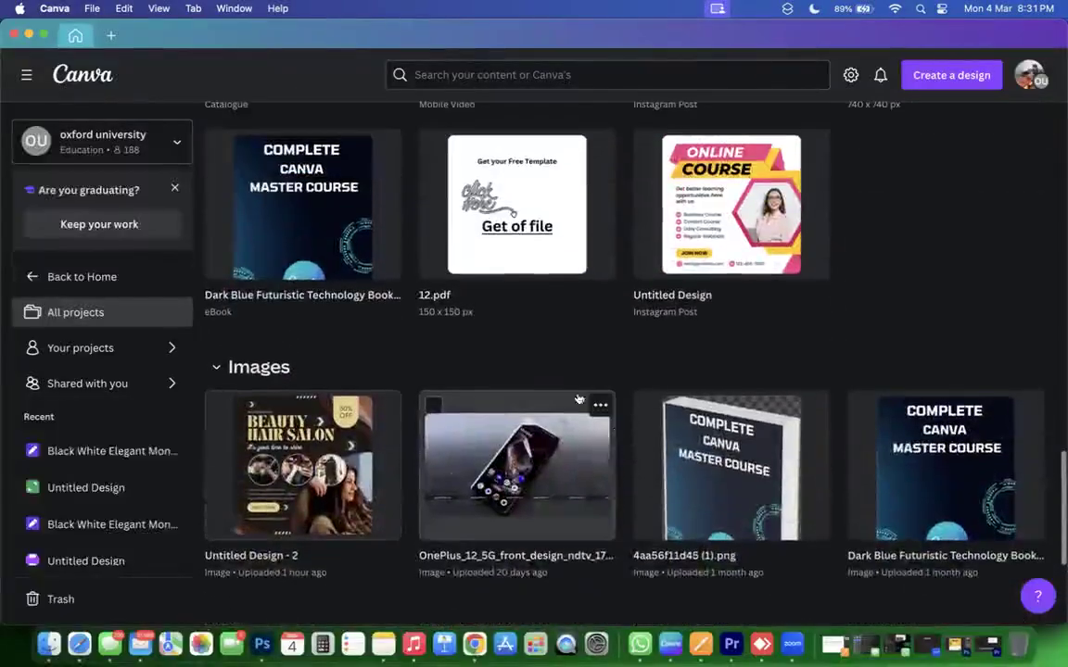
pyautogui.click(503, 239)
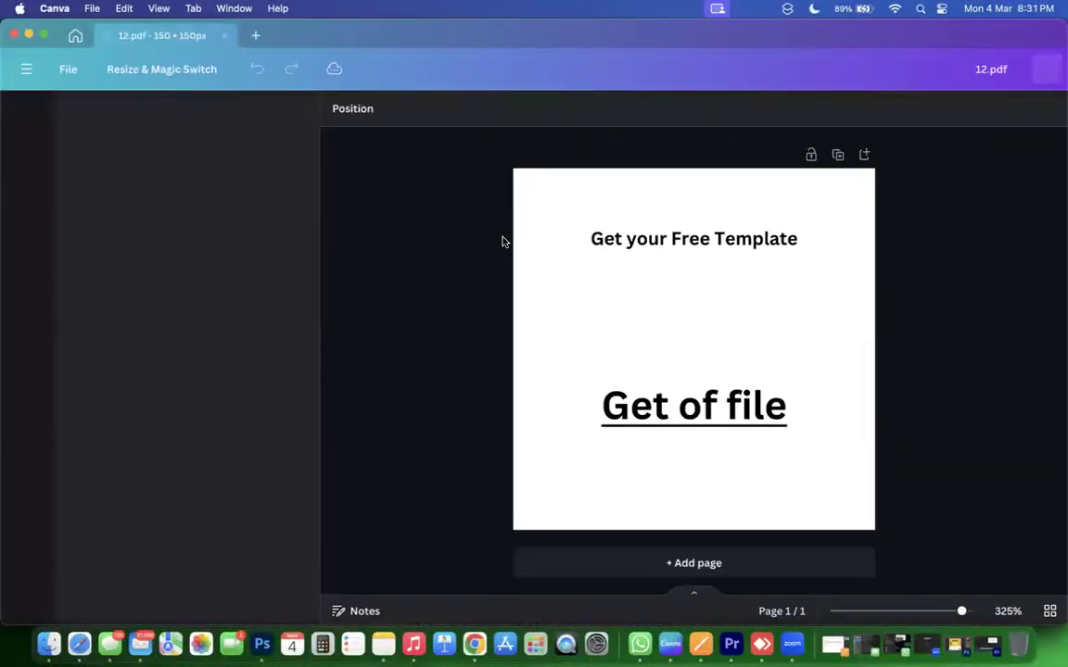
pyautogui.click(671, 417)
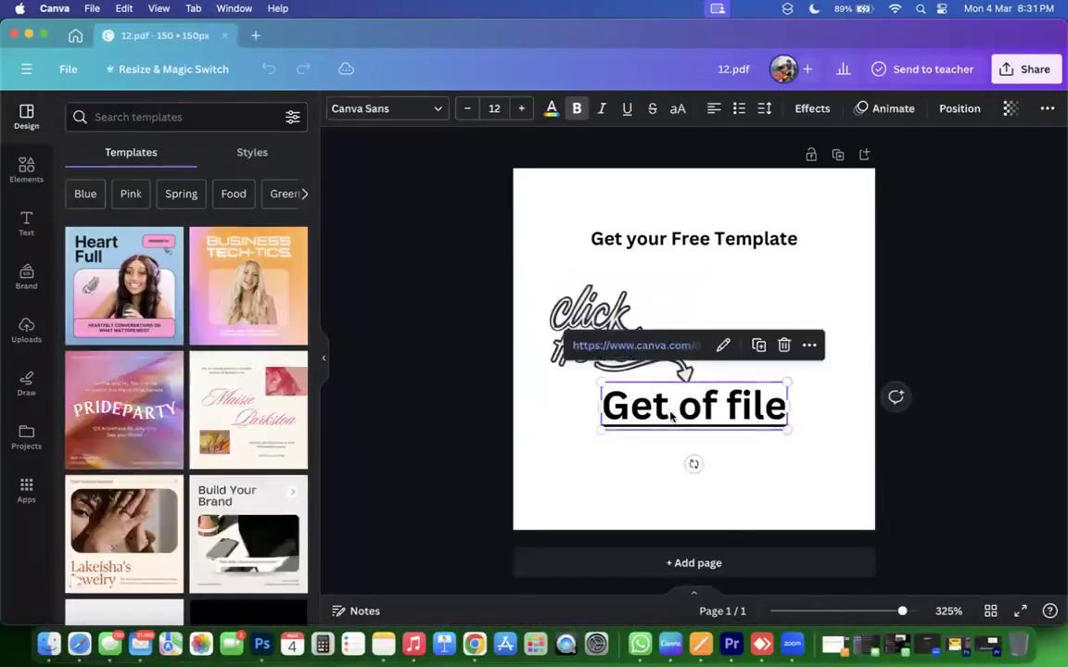
pyautogui.click(635, 352)
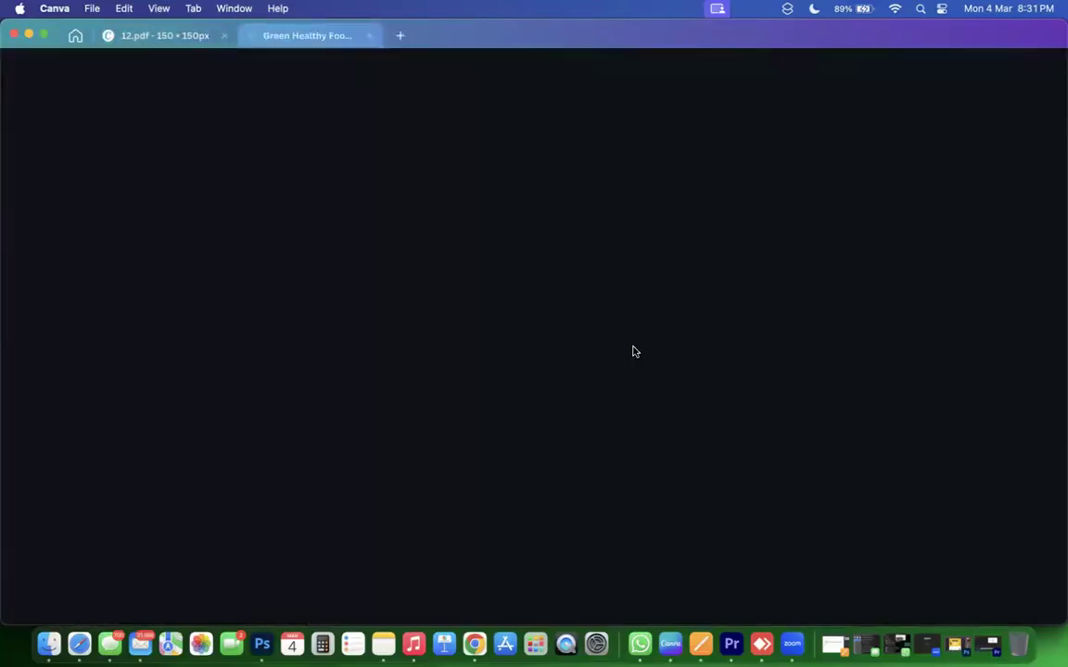
pyautogui.scroll(-2, 477, 320)
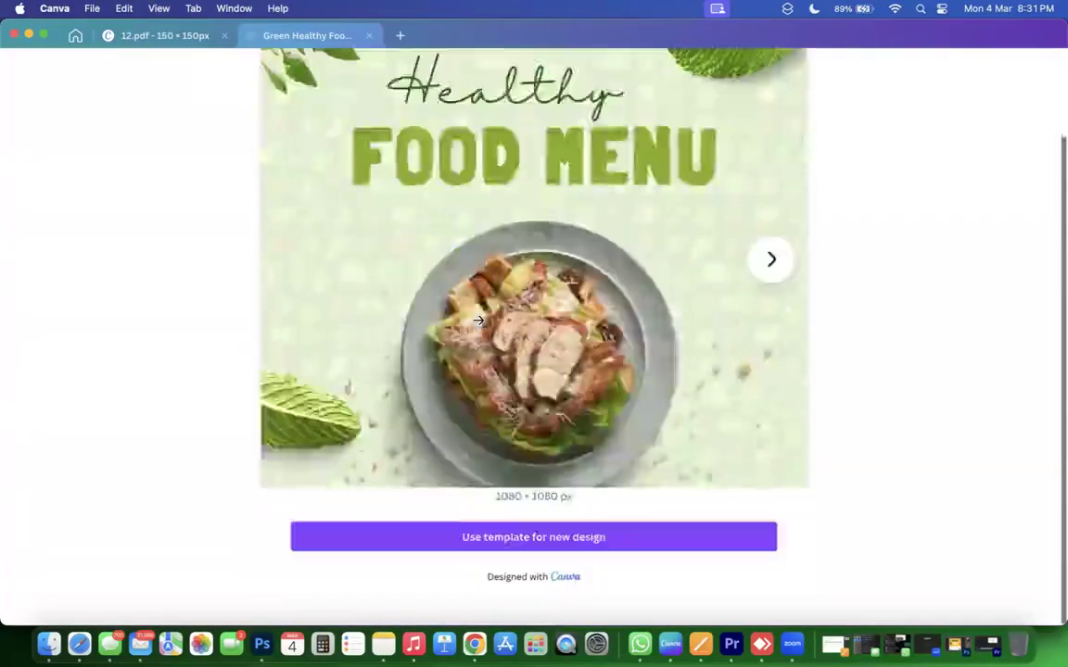
pyautogui.scroll(2, 527, 343)
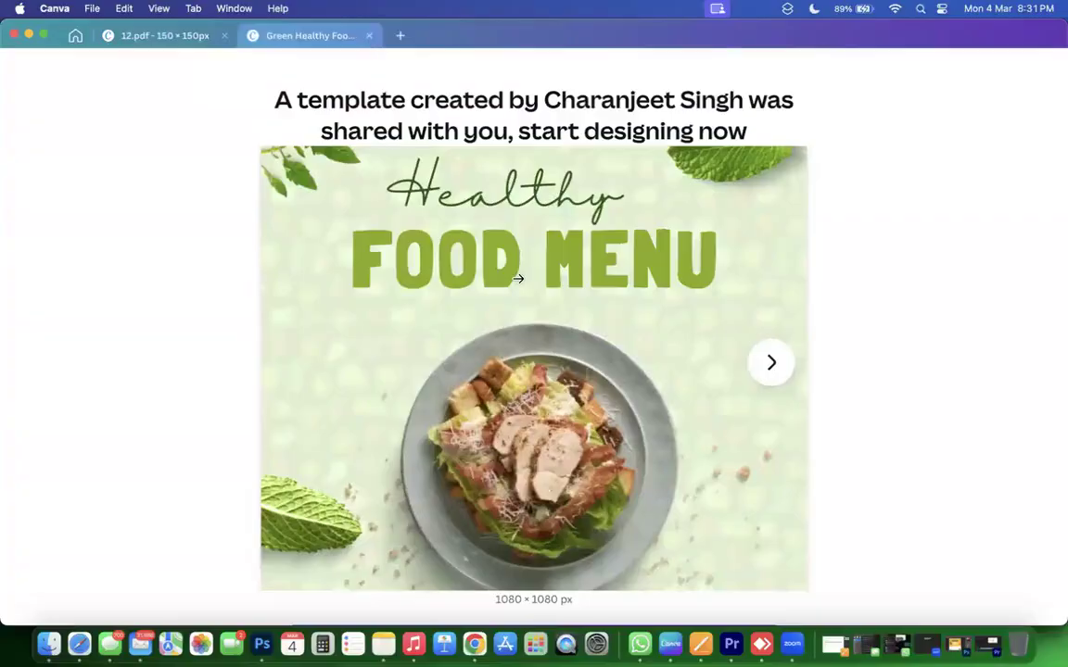
pyautogui.scroll(-2, 518, 278)
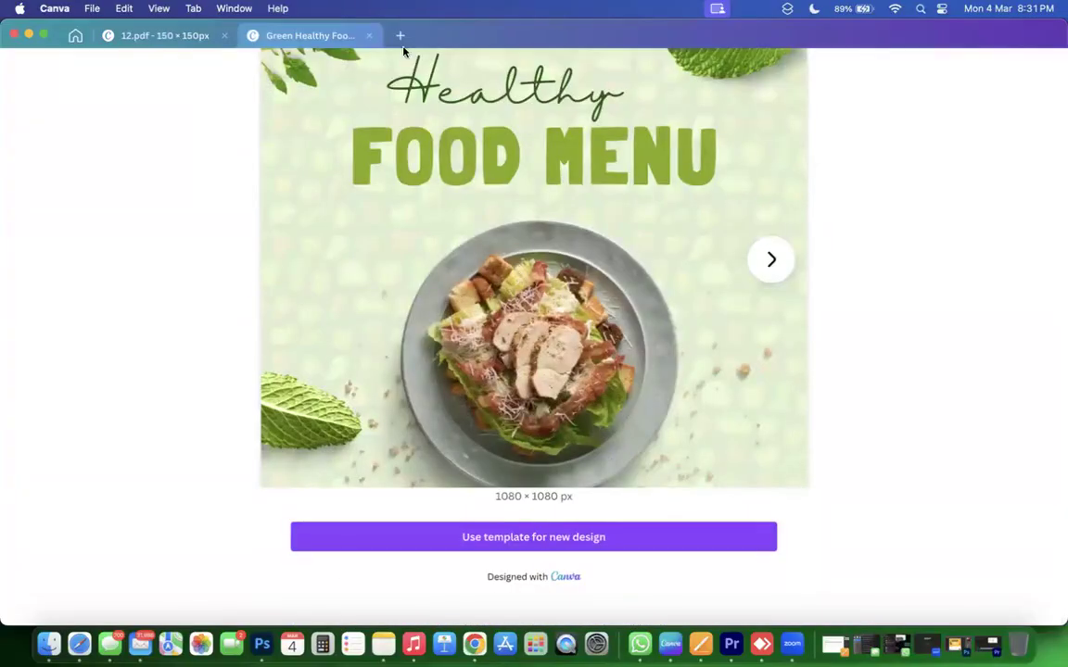
pyautogui.click(368, 36)
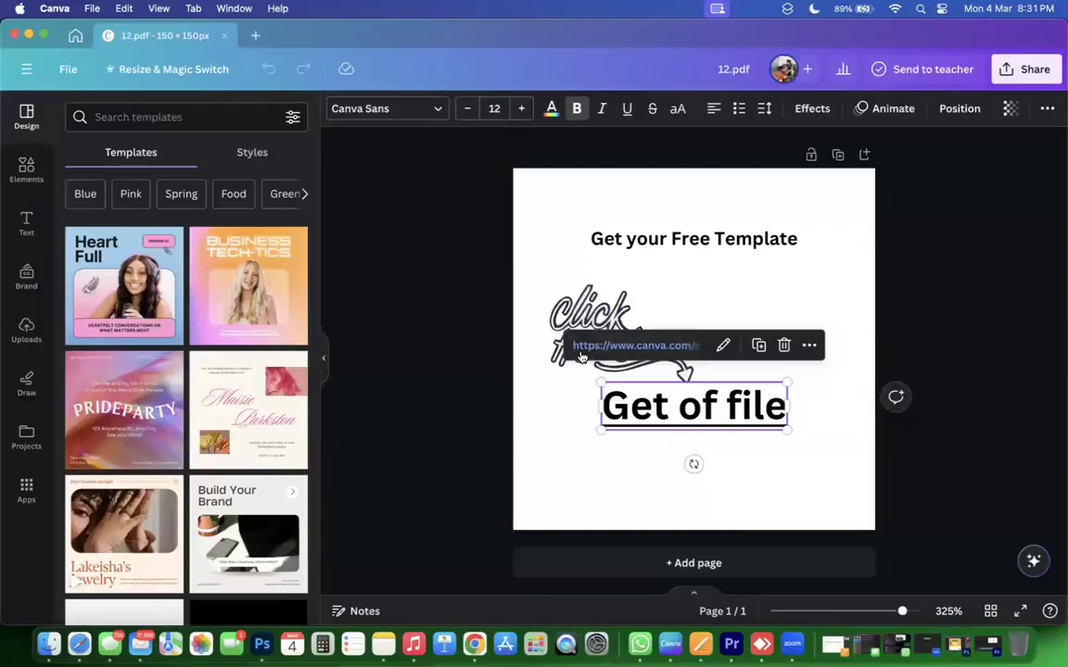
# Return to All projects and move the untitled Whiteboard design to trash.
pyautogui.click(75, 36)
pyautogui.scroll(4, 575, 300)
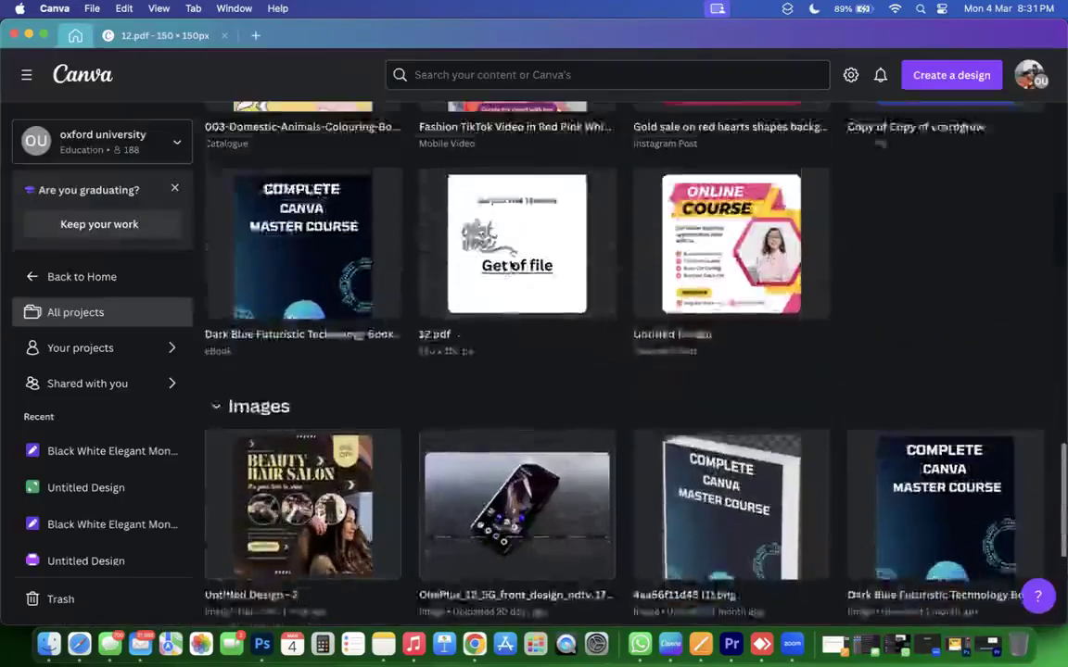
pyautogui.scroll(6, 576, 300)
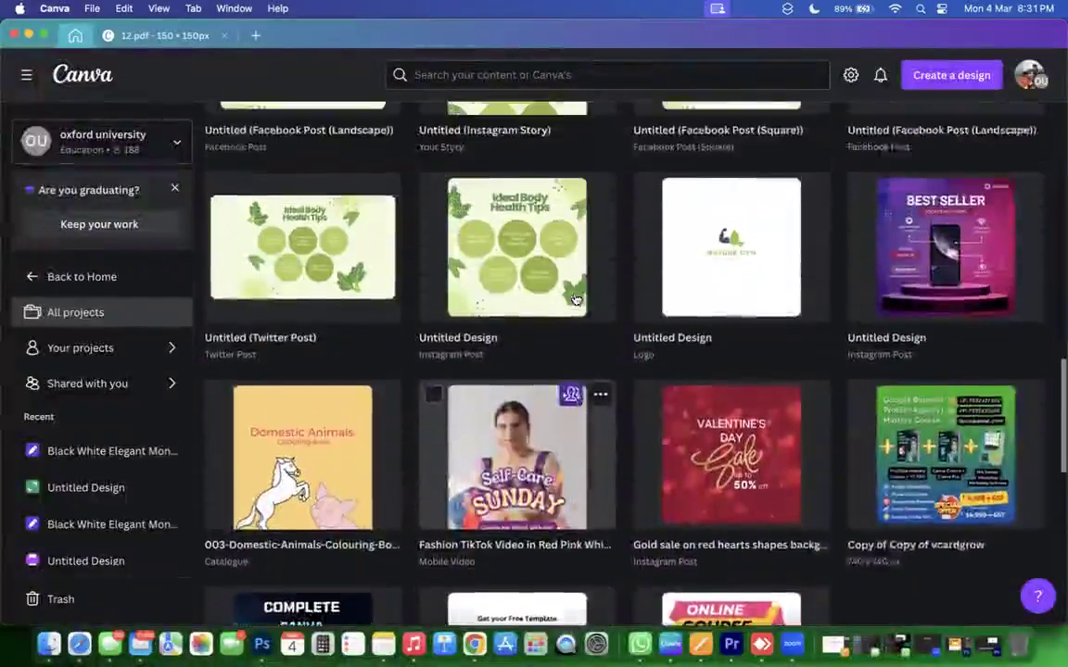
pyautogui.scroll(8, 576, 300)
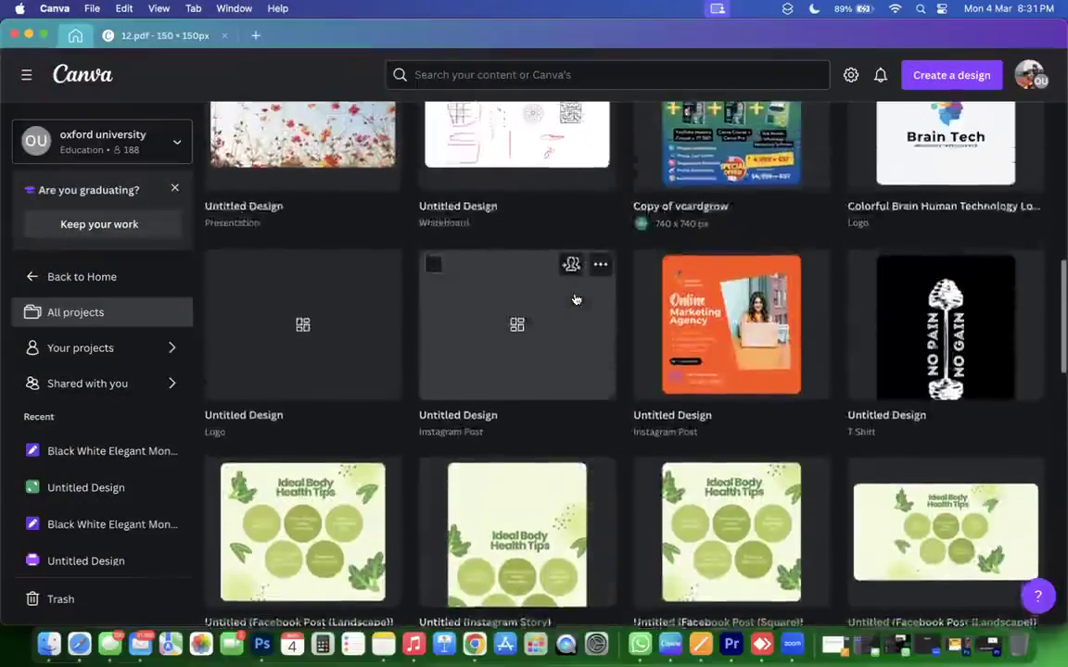
pyautogui.scroll(5, 575, 300)
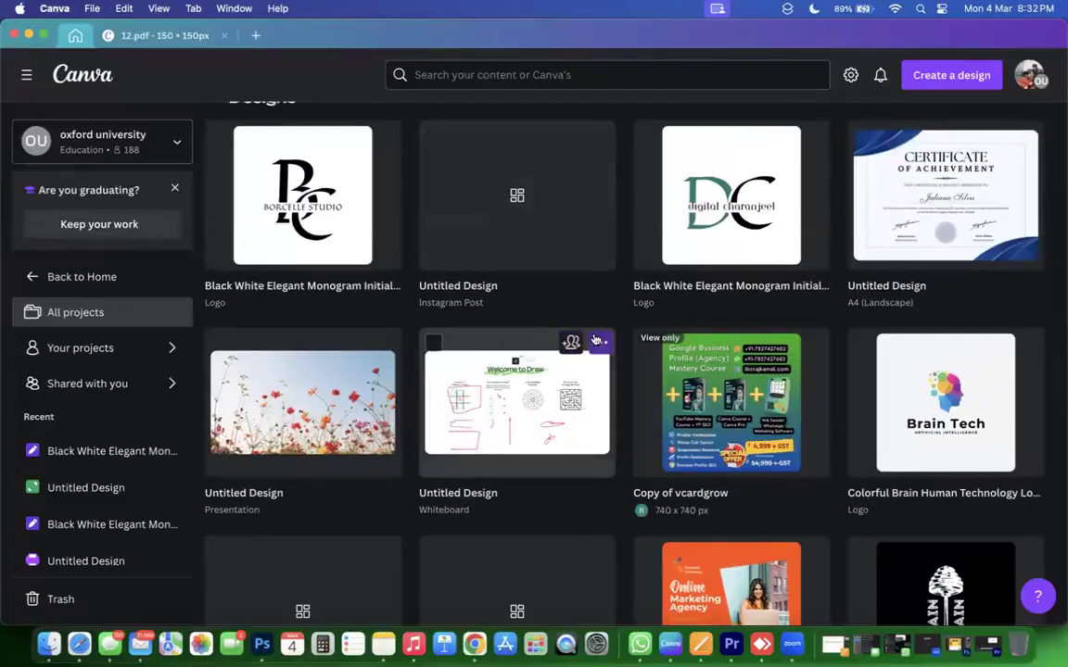
pyautogui.click(599, 334)
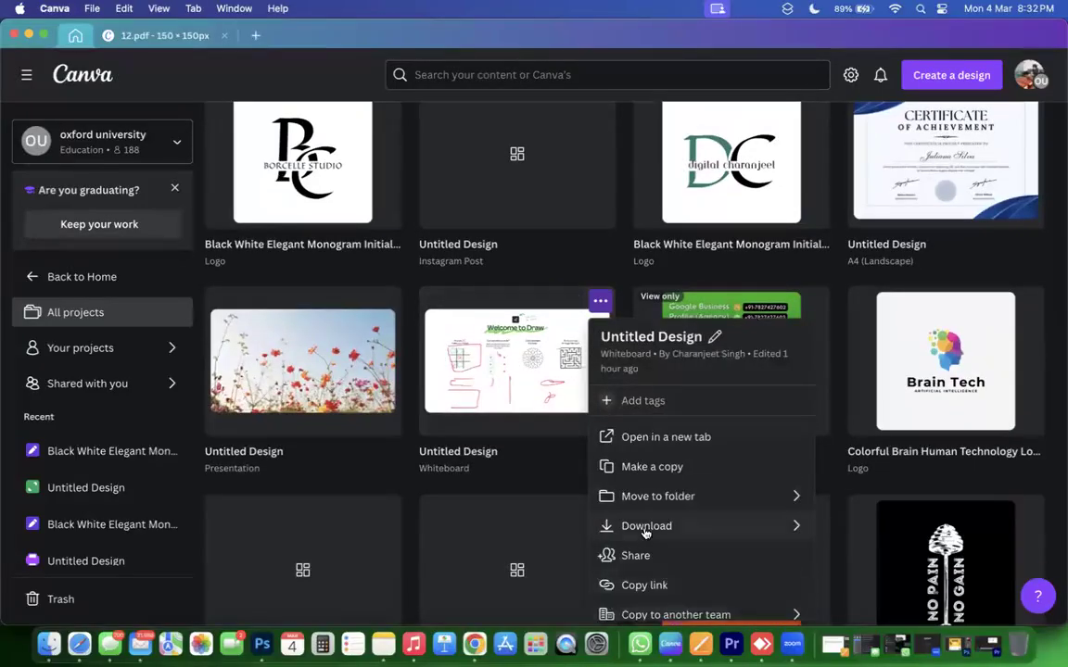
pyautogui.scroll(-2, 646, 533)
pyautogui.click(602, 607)
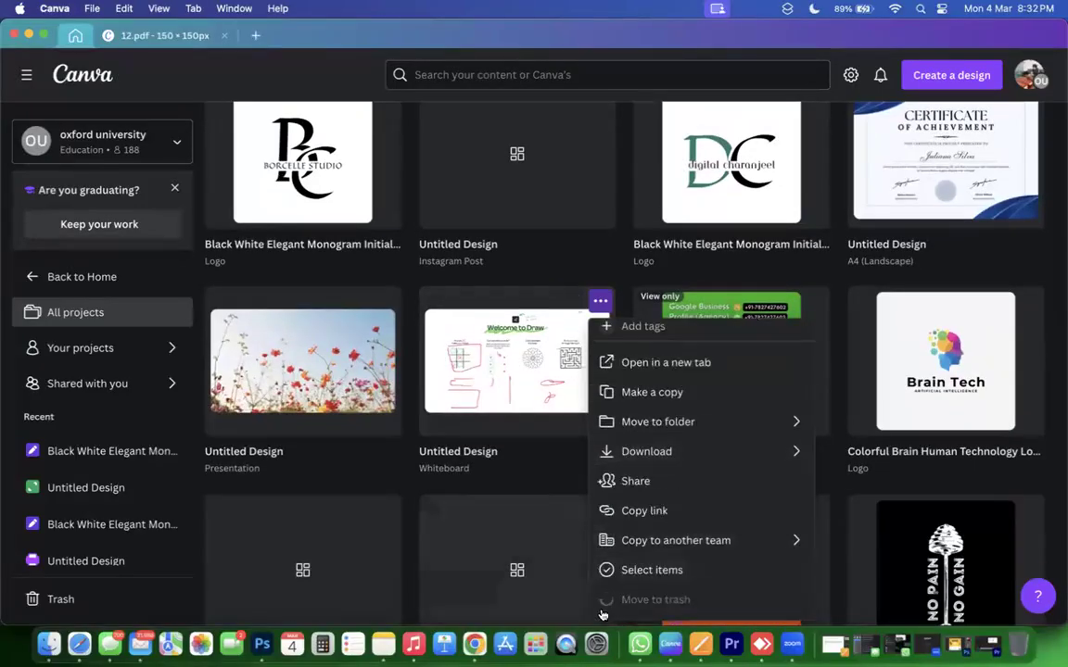
# Scroll through the Recent designs row to locate the vcard design.
pyautogui.scroll(5, 513, 383)
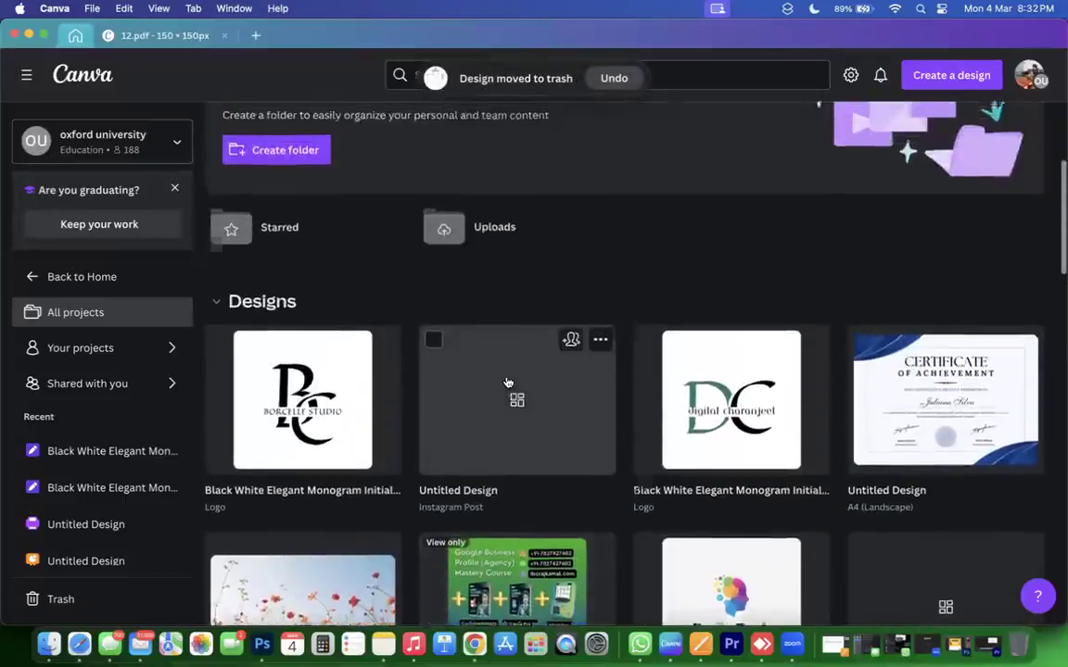
pyautogui.scroll(6, 508, 383)
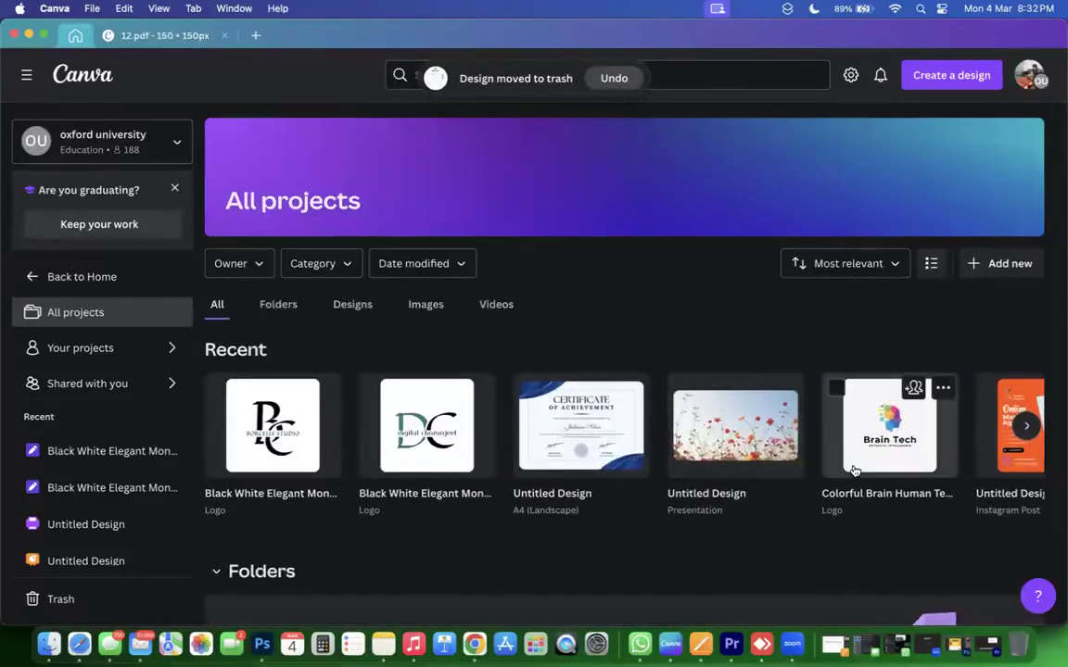
pyautogui.hscroll(3, 852, 470)
pyautogui.hscroll(-3, 851, 470)
pyautogui.hscroll(2, 814, 437)
pyautogui.hscroll(10, 814, 438)
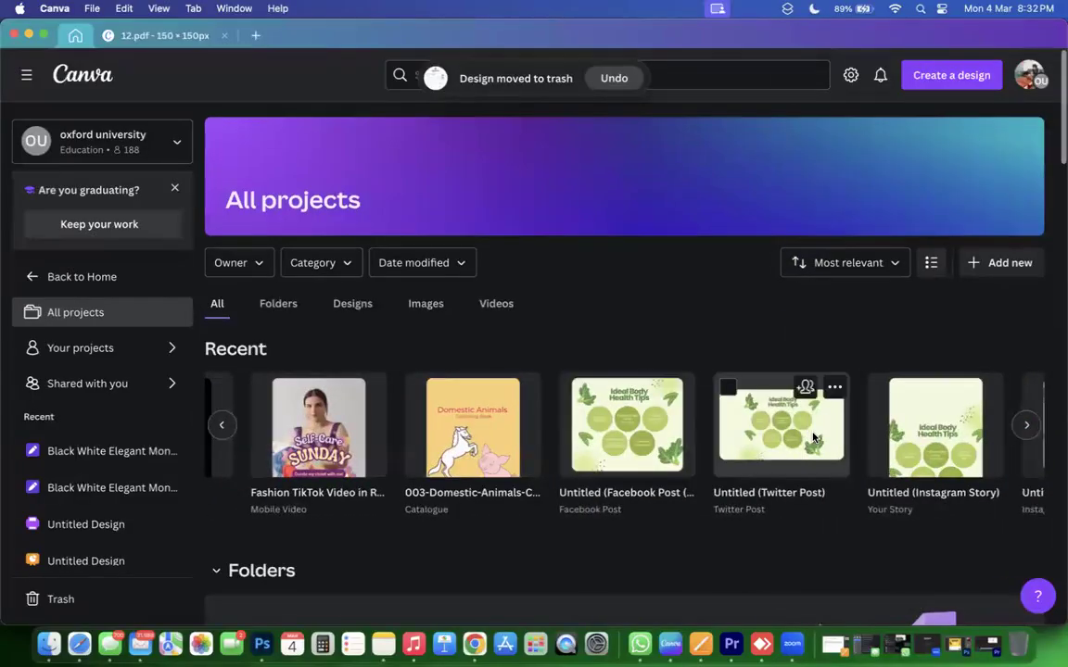
pyautogui.hscroll(3, 814, 437)
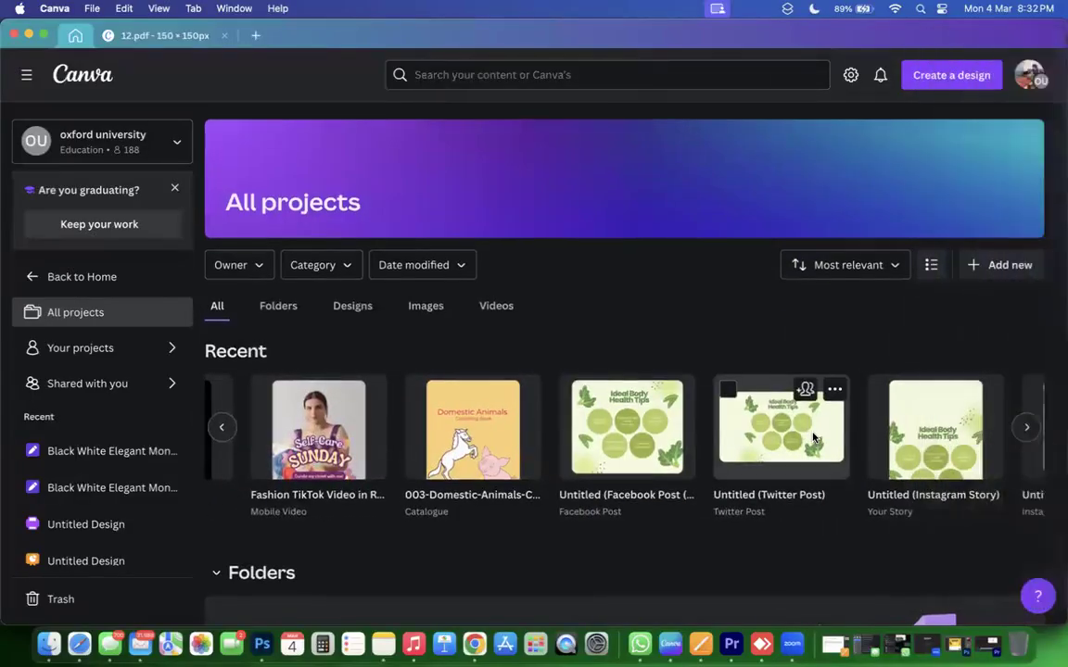
pyautogui.hscroll(10, 1026, 431)
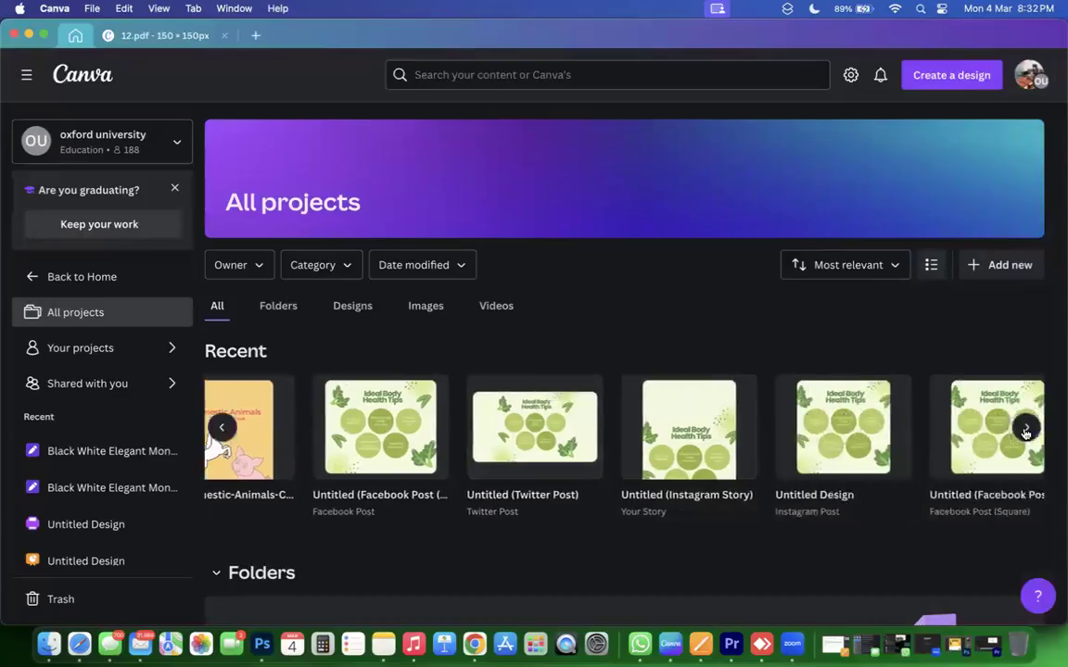
# Open the vcard design, then close the vcard and 12.pdf tabs.
pyautogui.click(1025, 434)
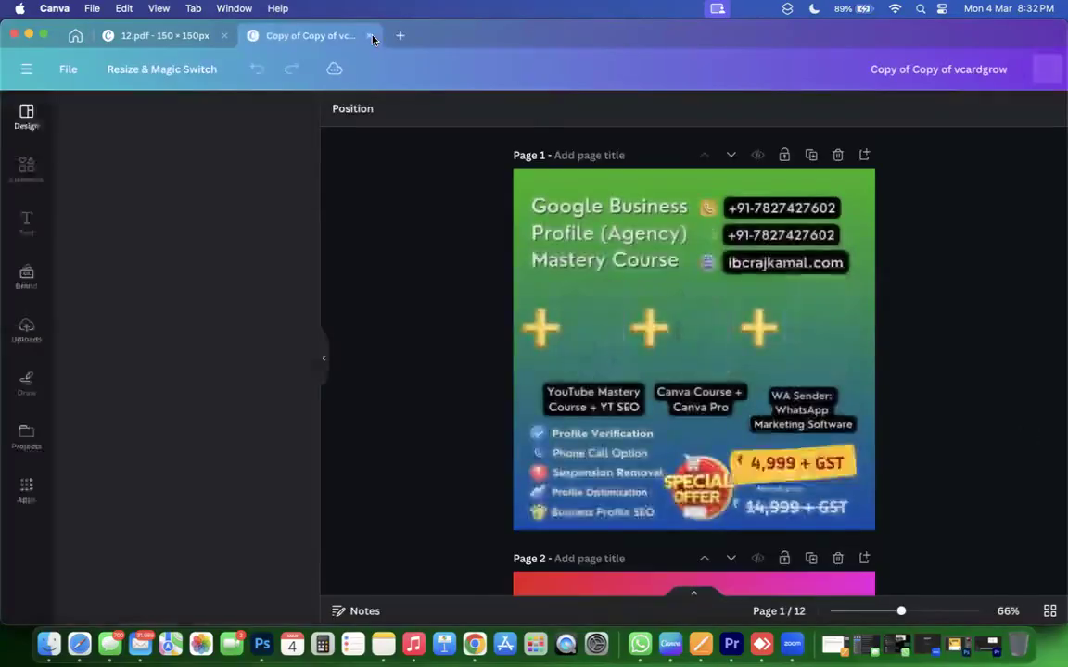
pyautogui.click(369, 36)
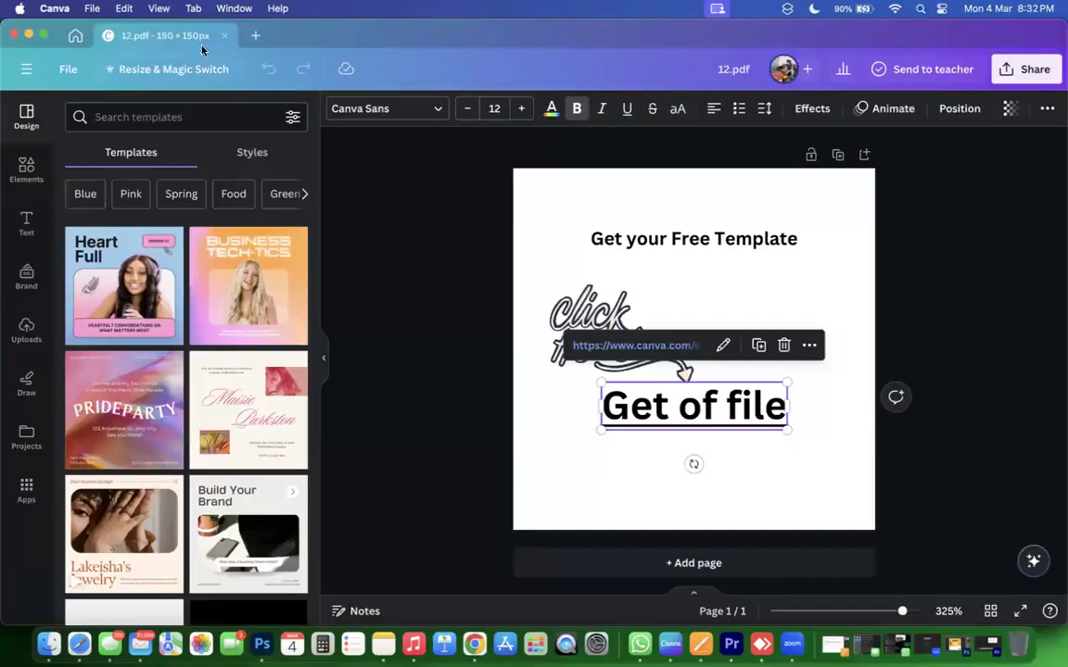
pyautogui.click(223, 37)
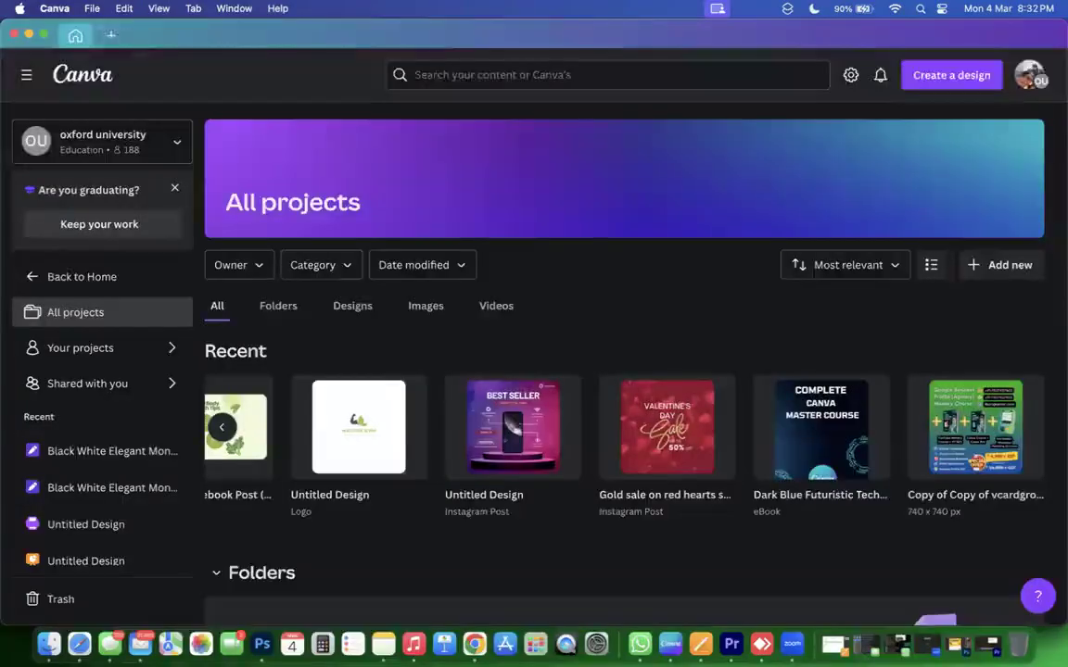
pyautogui.scroll(-5, 631, 362)
pyautogui.scroll(5, 631, 362)
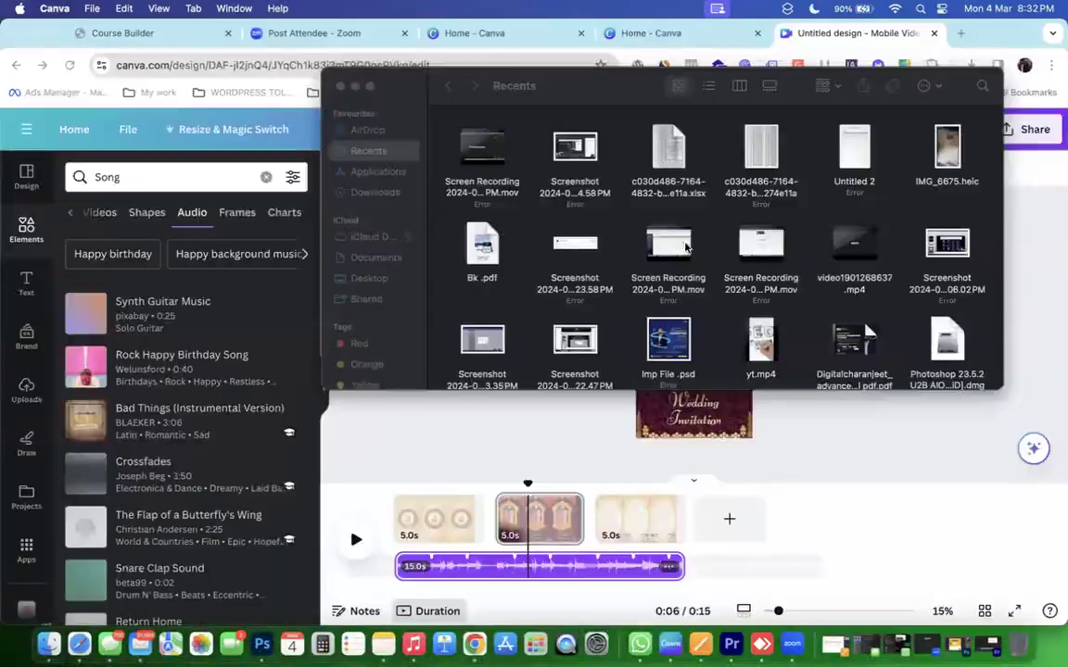
# Close Finder's Recents window and move the preview to the invitation's third page at 11s.
pyautogui.click(340, 85)
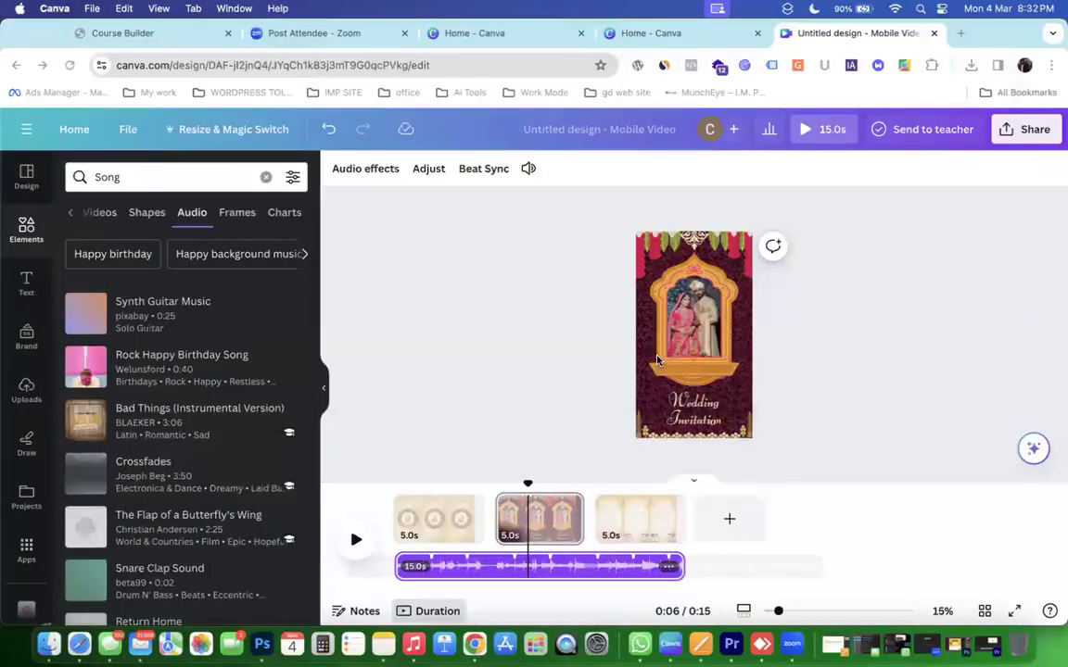
pyautogui.click(529, 485)
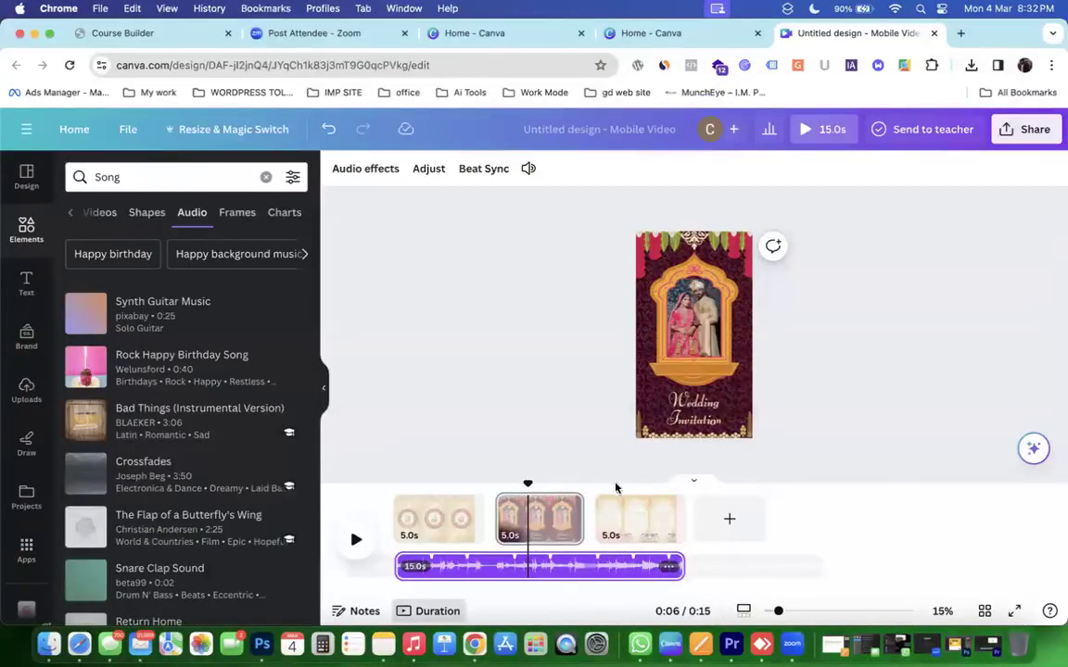
pyautogui.click(526, 480)
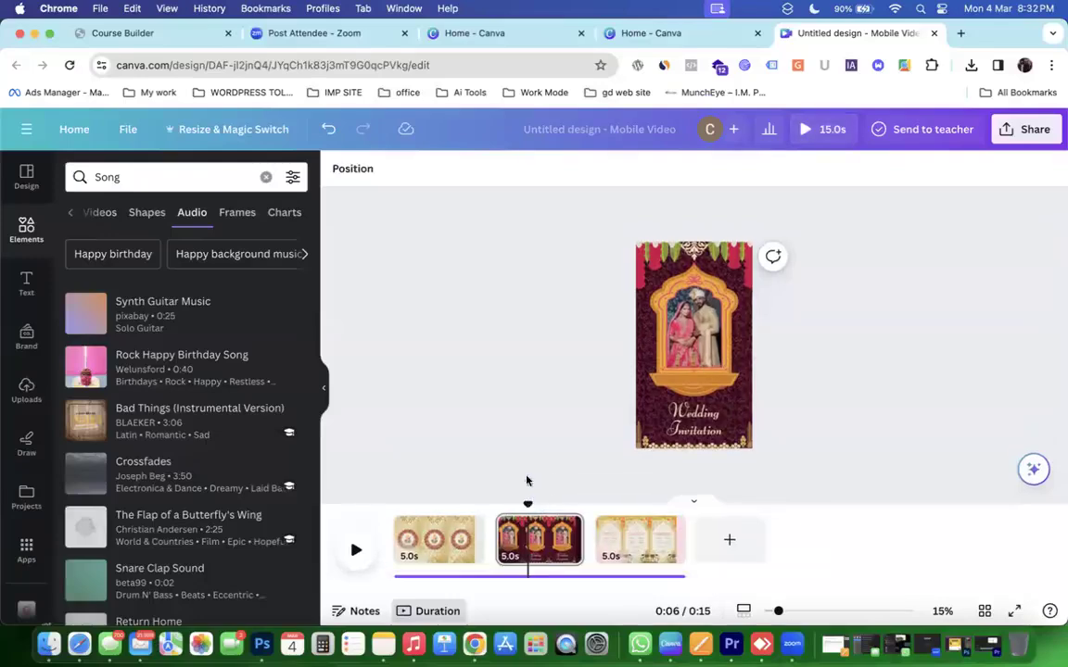
pyautogui.moveTo(554, 507); pyautogui.dragTo(625, 503)
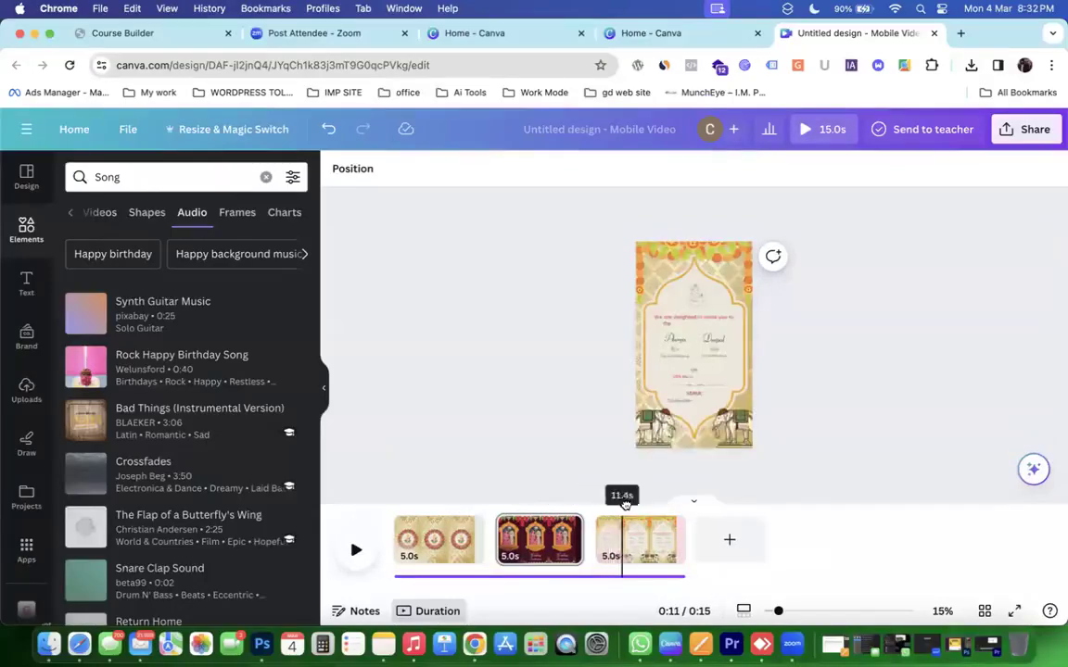
# Add the Pizza Fast Food Reel template as page 4 and preview its animation.
pyautogui.click(34, 229)
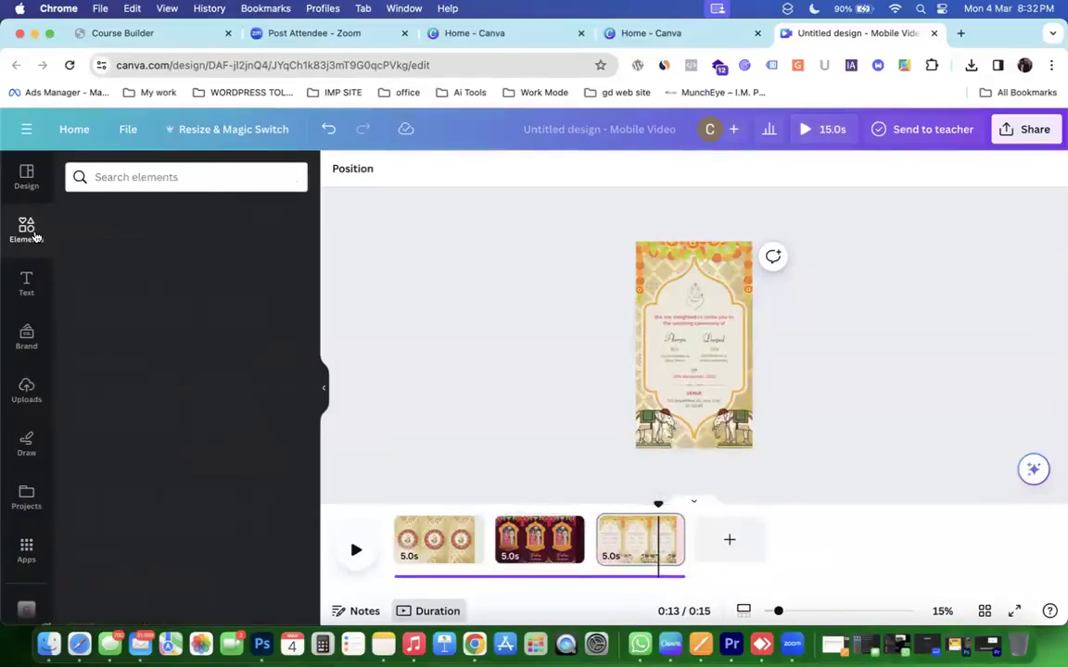
pyautogui.click(26, 176)
pyautogui.scroll(-1, 243, 453)
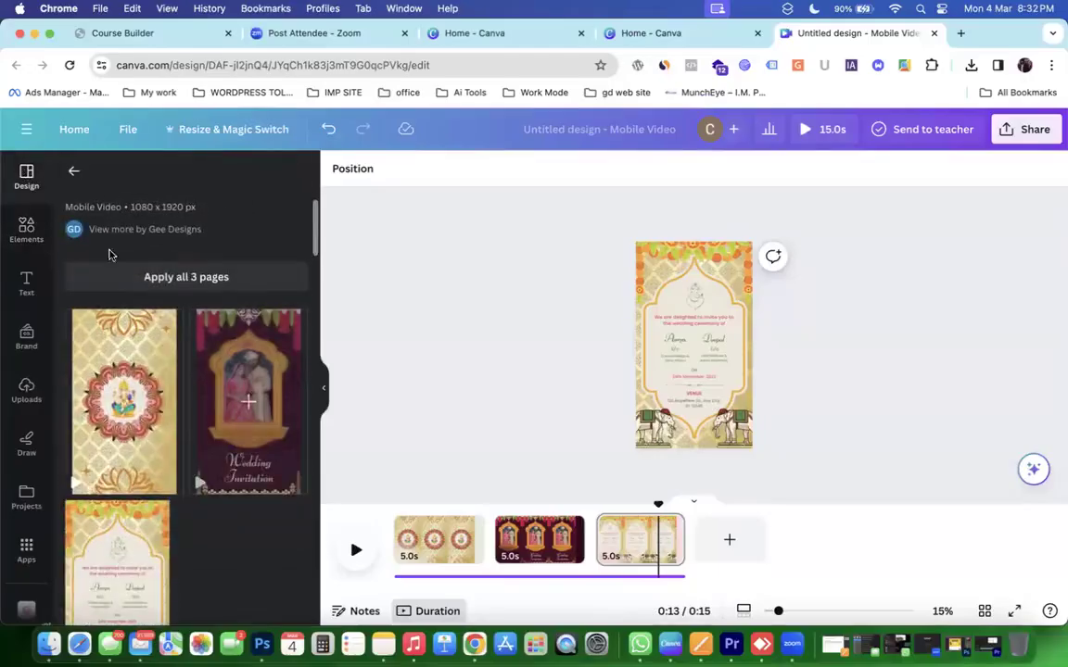
pyautogui.click(75, 172)
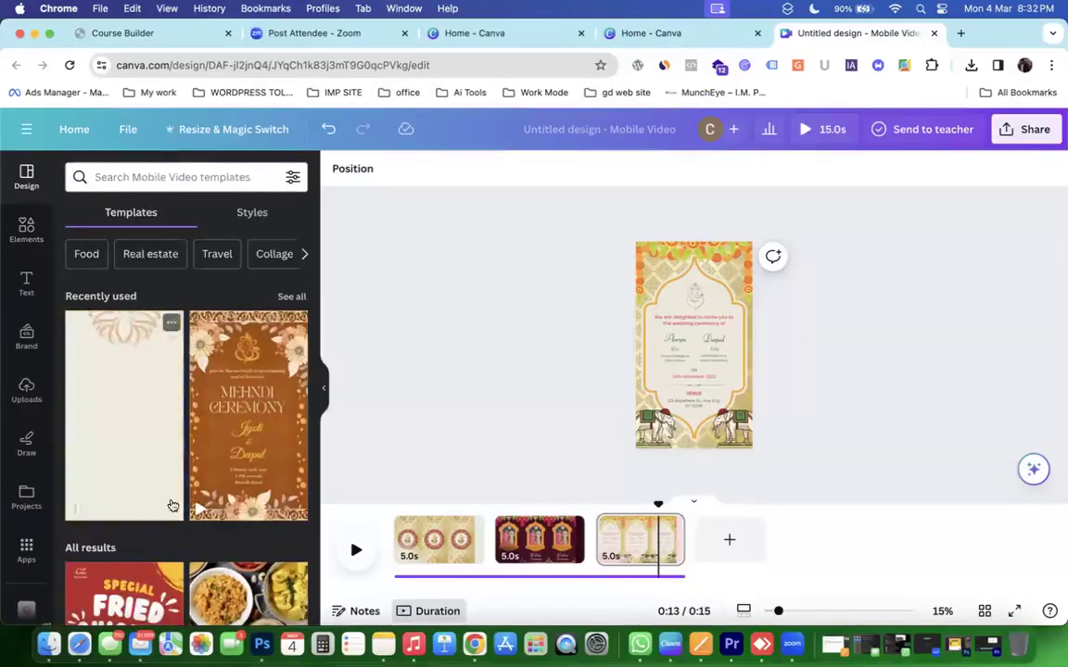
pyautogui.scroll(-10, 186, 399)
pyautogui.scroll(-2, 183, 463)
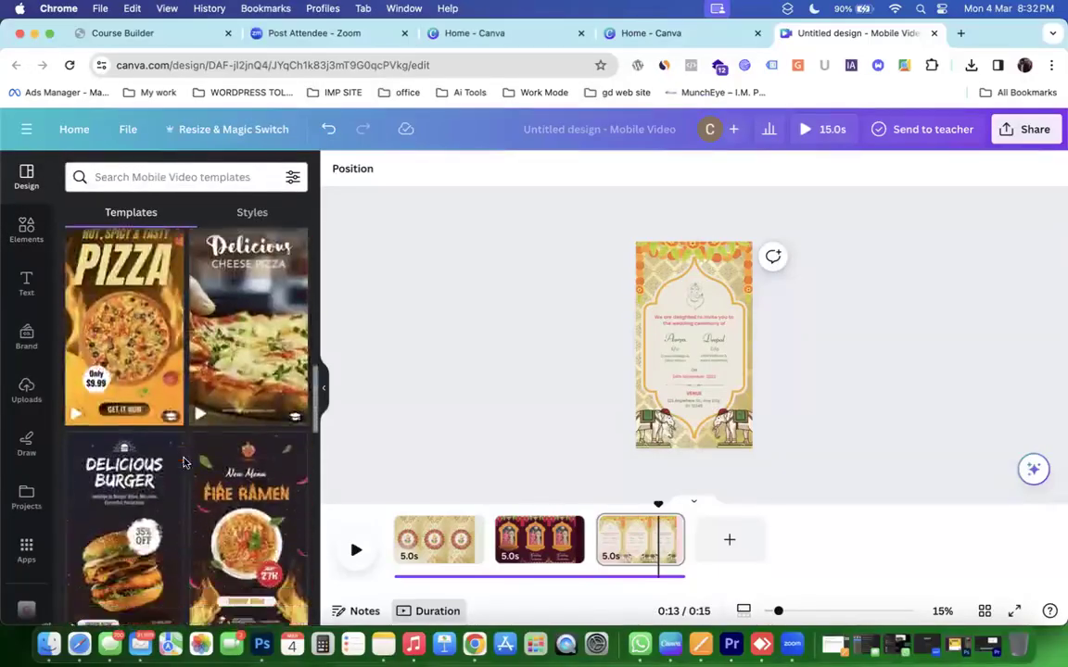
pyautogui.moveTo(111, 336)
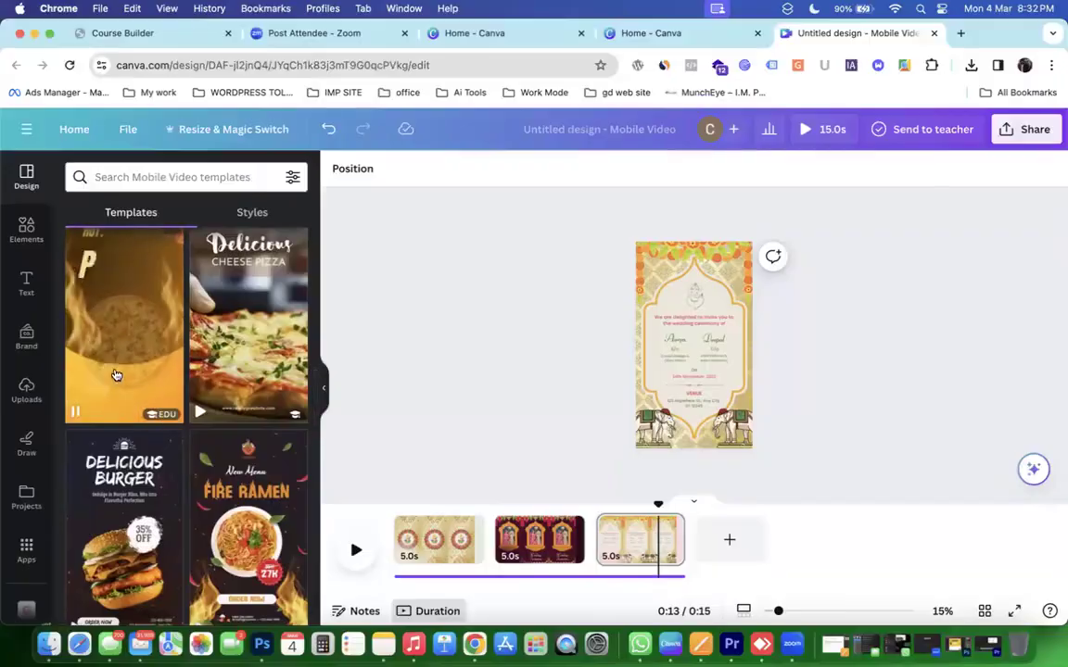
pyautogui.moveTo(110, 336); pyautogui.dragTo(726, 554)
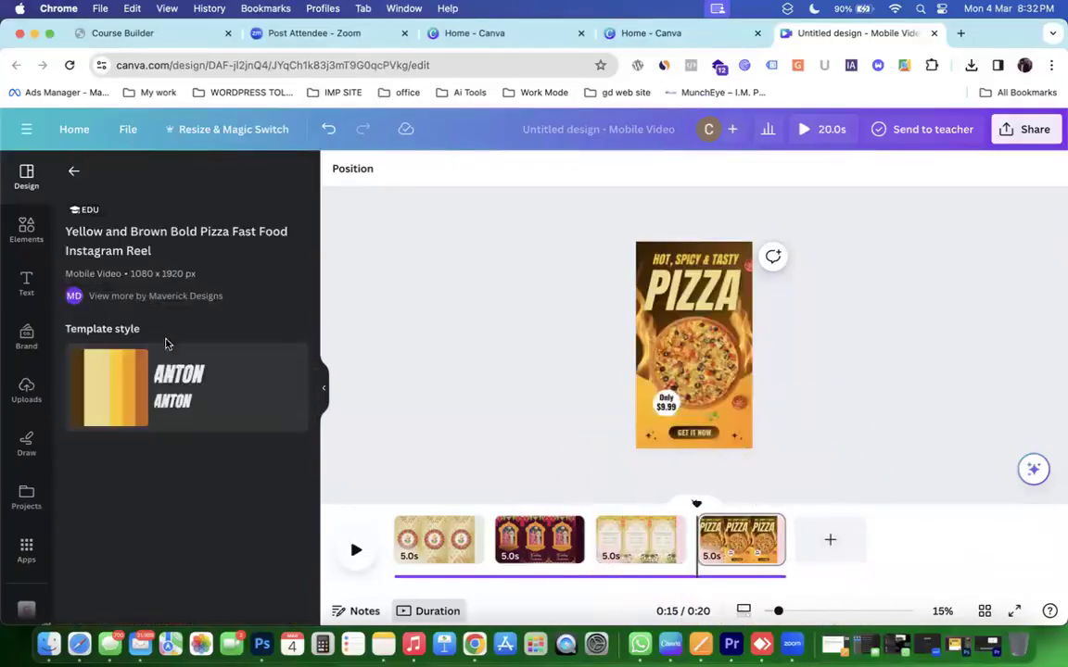
pyautogui.click(726, 531)
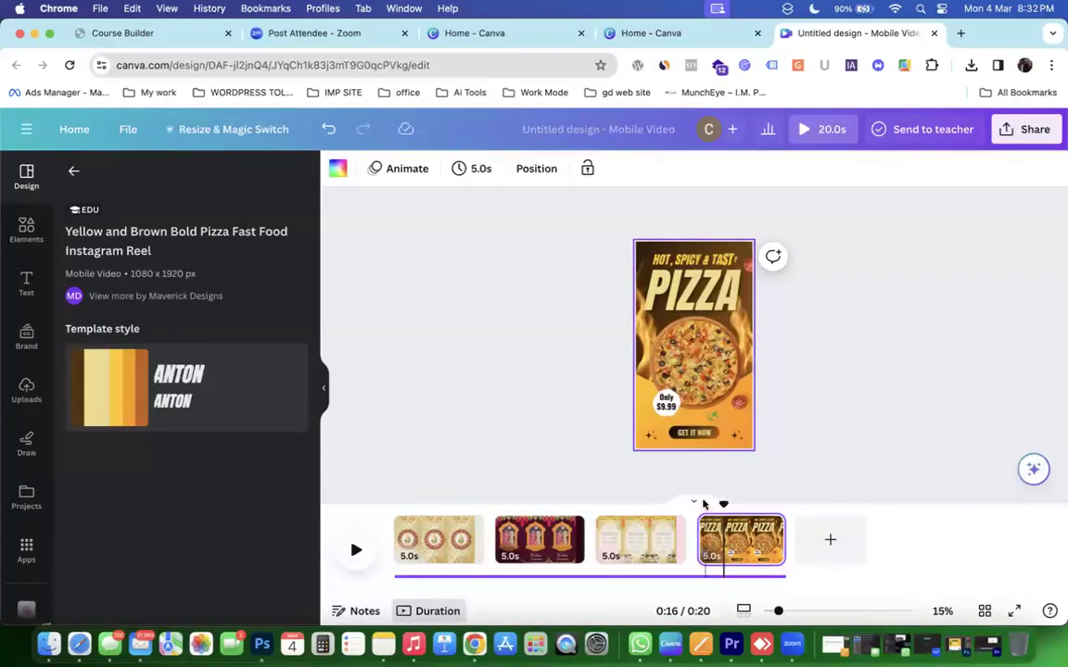
pyautogui.moveTo(706, 502); pyautogui.dragTo(690, 500)
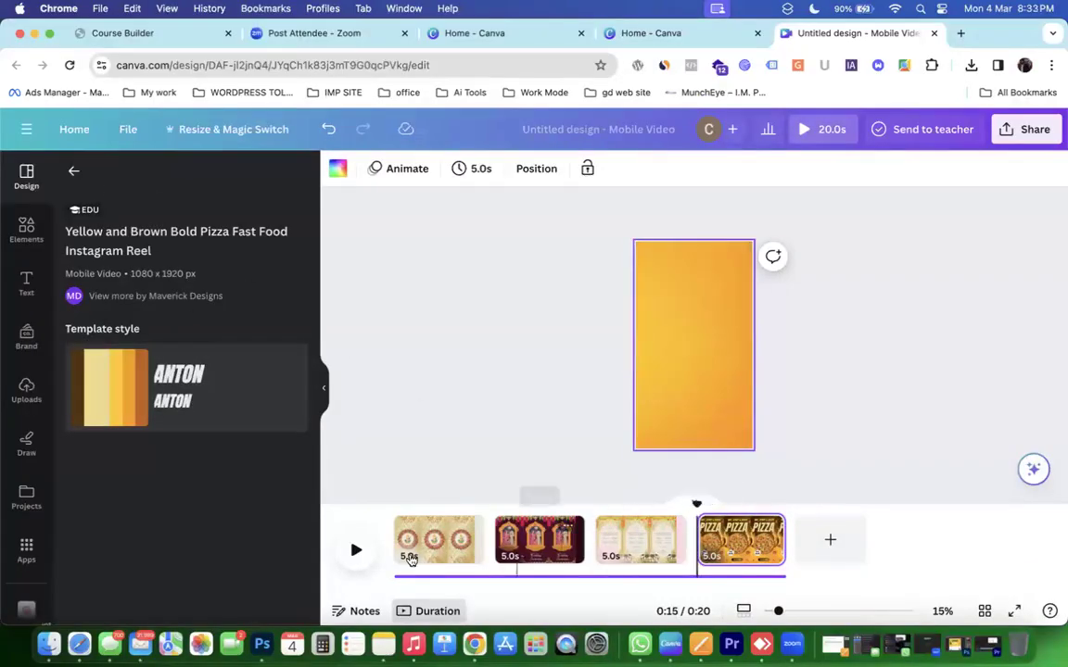
pyautogui.click(347, 563)
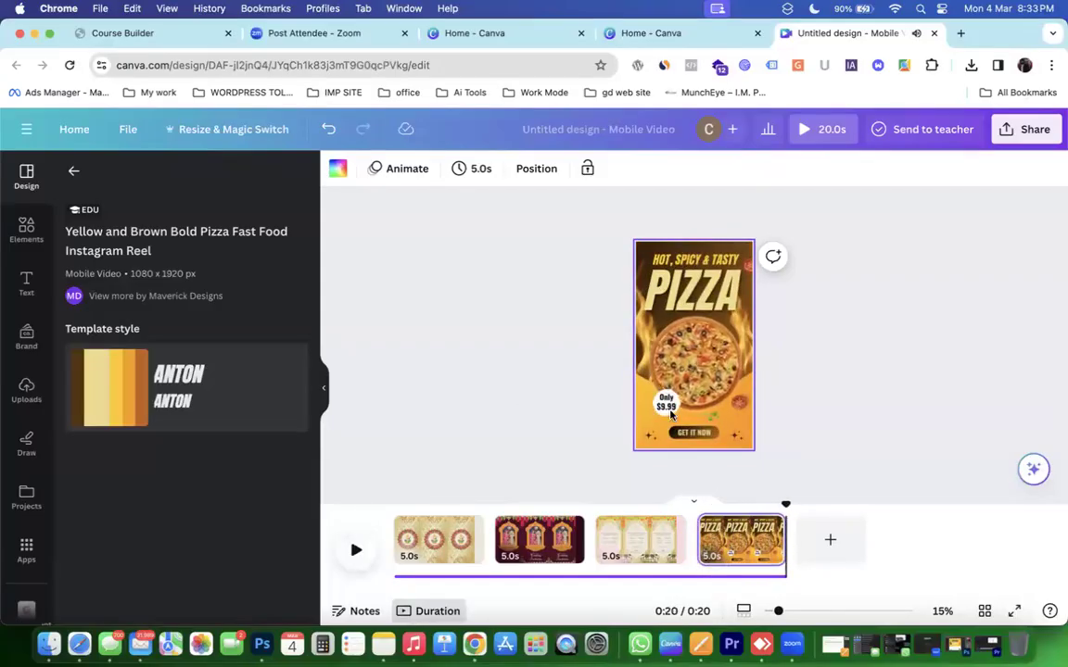
# Move the flame photo onto a new fifth page and position it lower.
pyautogui.click(688, 380)
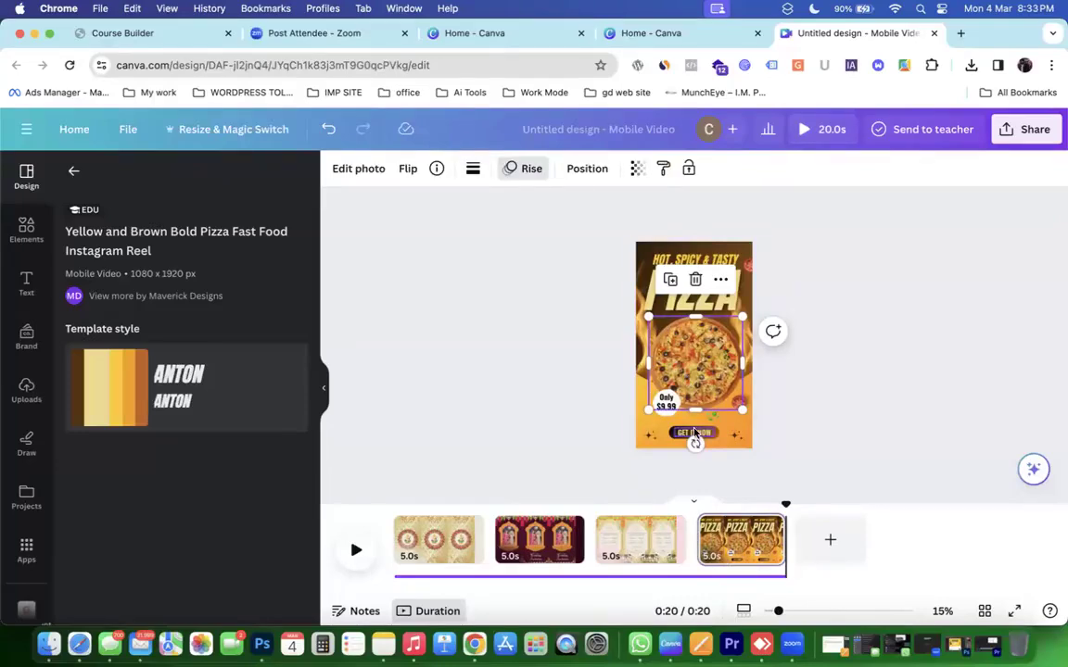
pyautogui.scroll(5, 623, 385)
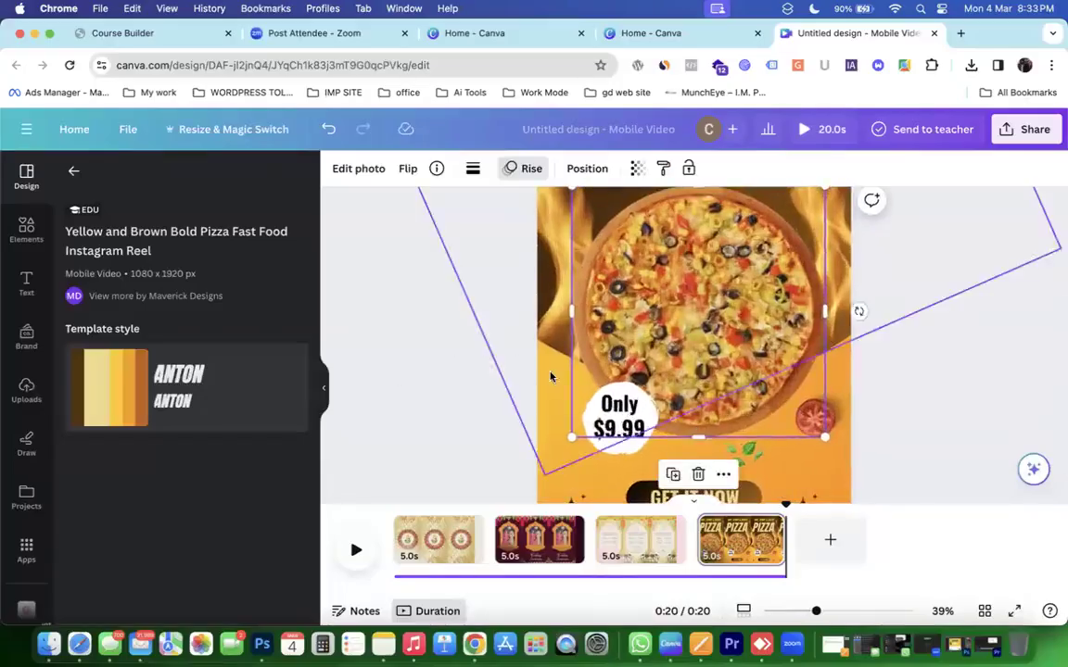
pyautogui.click(550, 376)
pyautogui.moveTo(555, 276); pyautogui.dragTo(492, 276)
pyautogui.moveTo(423, 361); pyautogui.dragTo(820, 550)
pyautogui.moveTo(592, 299); pyautogui.dragTo(614, 418)
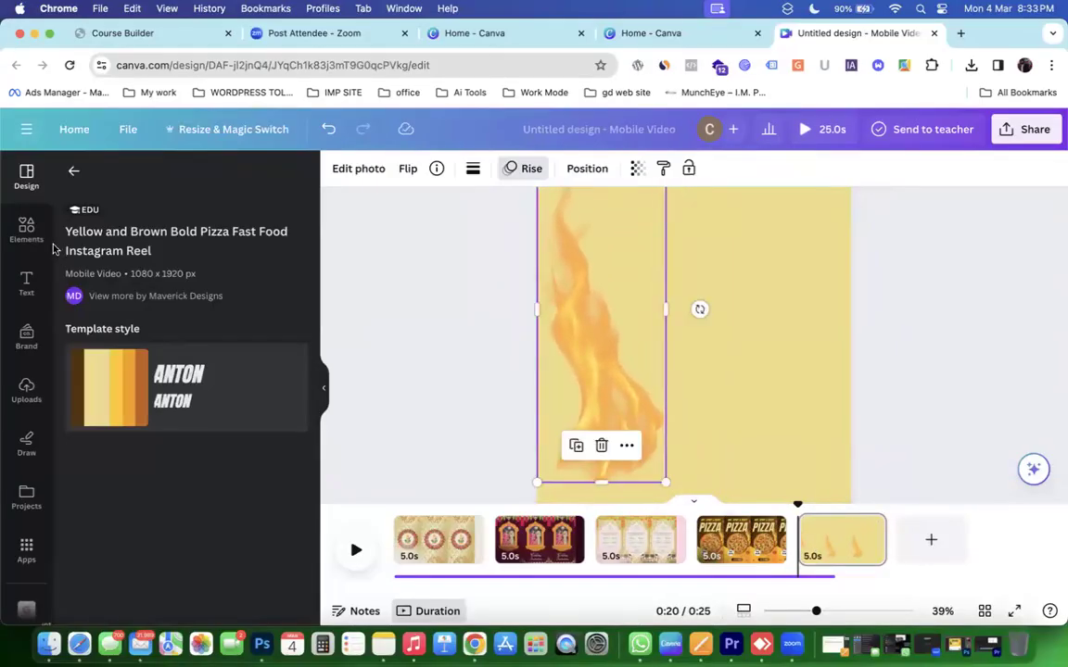
# Search elements for 'Fire png' and place two fire graphics, one at upper right, one at bottom.
pyautogui.click(27, 226)
pyautogui.click(129, 178)
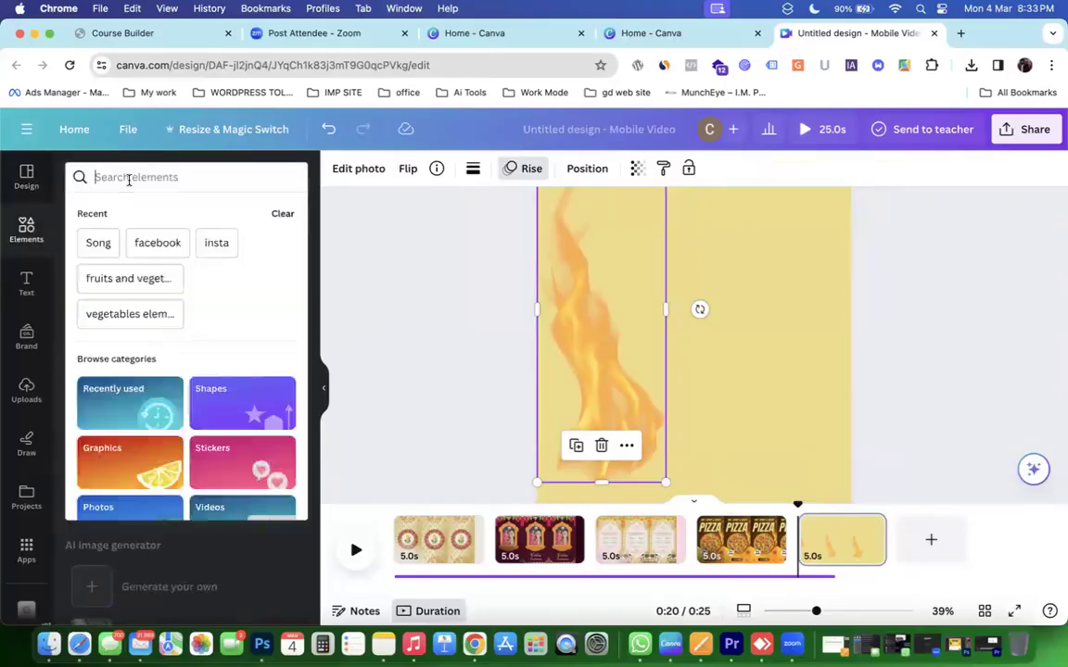
pyautogui.write('Fire')
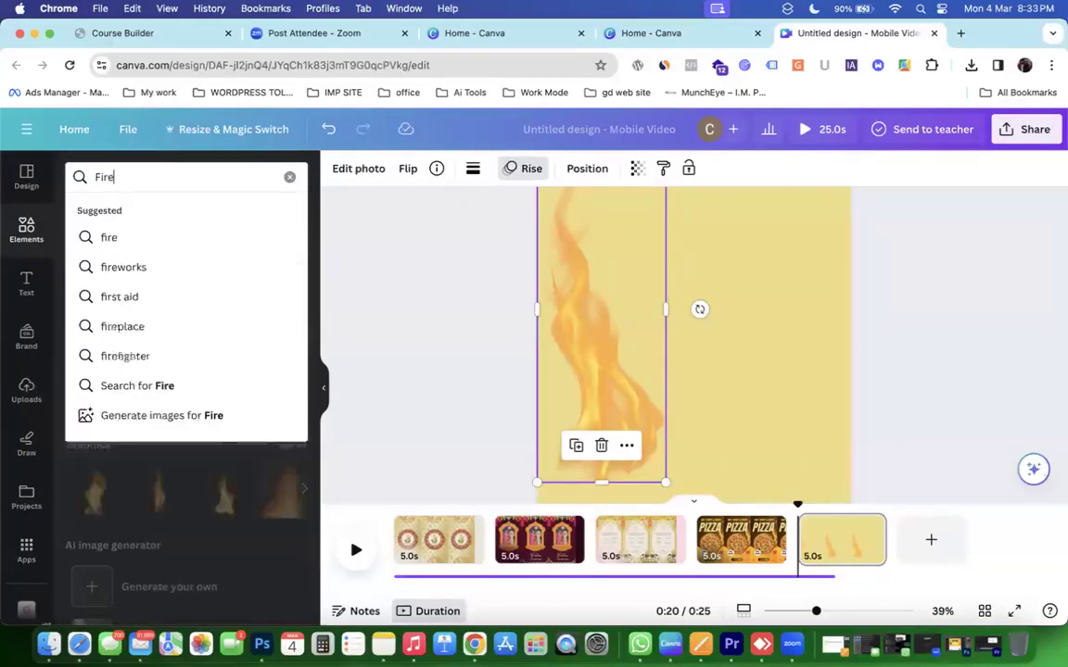
pyautogui.write(' png')
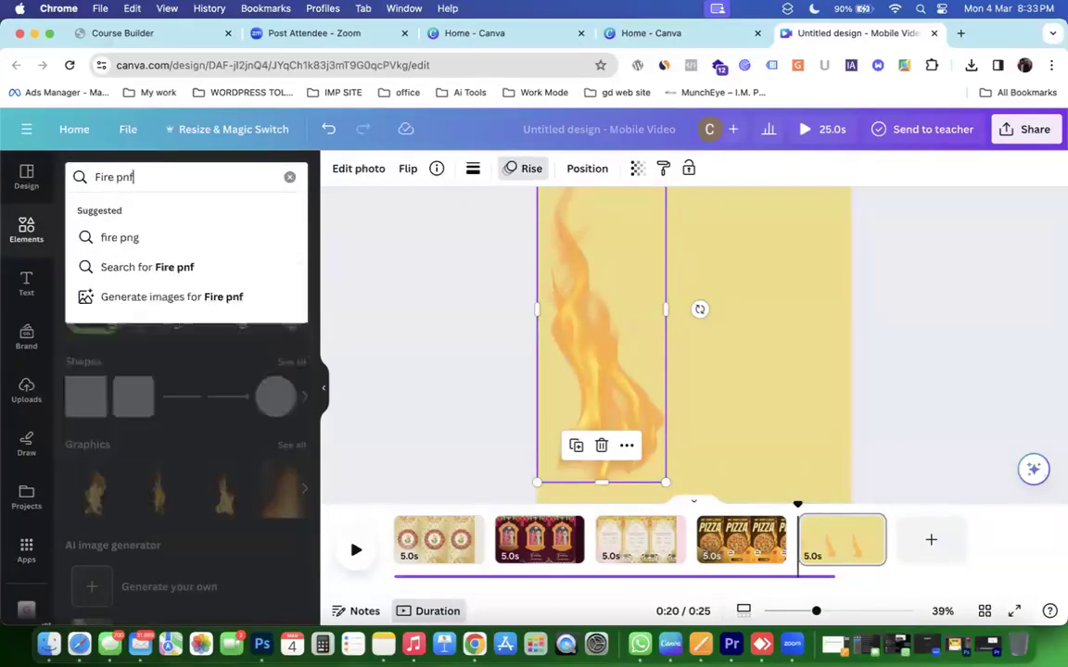
pyautogui.press('Return')
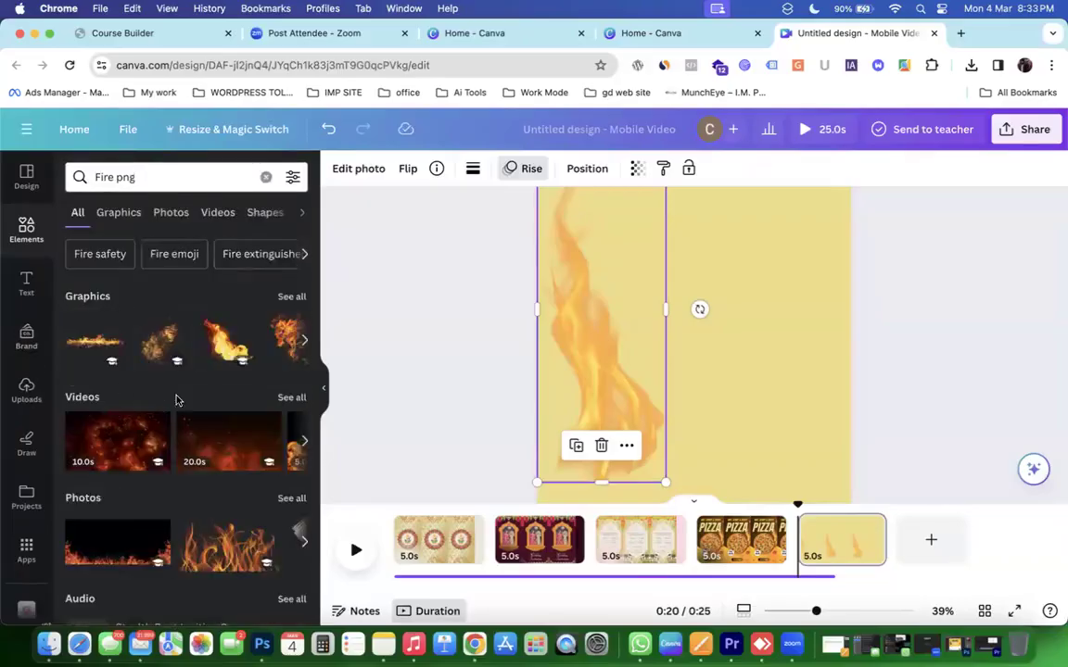
pyautogui.moveTo(262, 353); pyautogui.dragTo(667, 240)
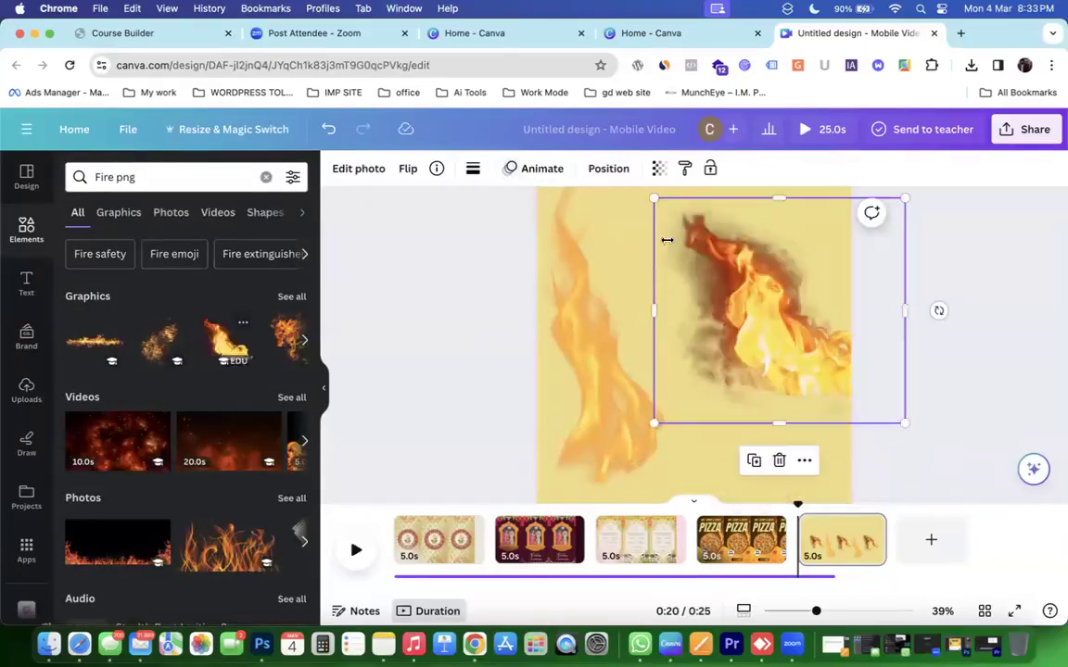
pyautogui.click(67, 348)
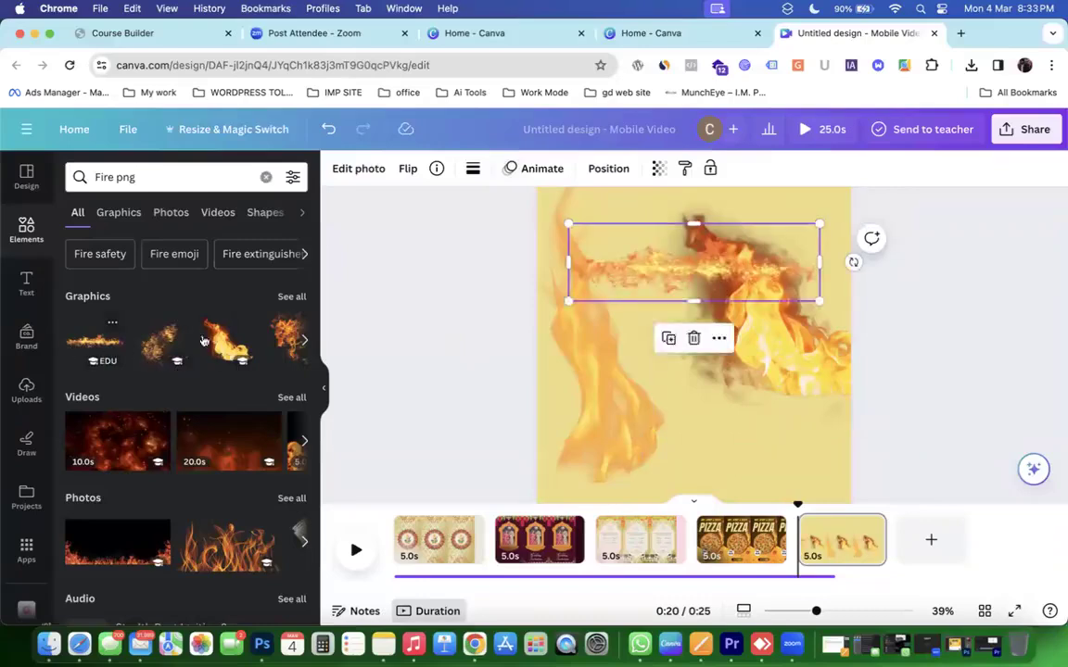
pyautogui.moveTo(635, 264)
pyautogui.mouseDown()
pyautogui.moveTo(626, 429)
pyautogui.moveTo(643, 478)
pyautogui.mouseUp()
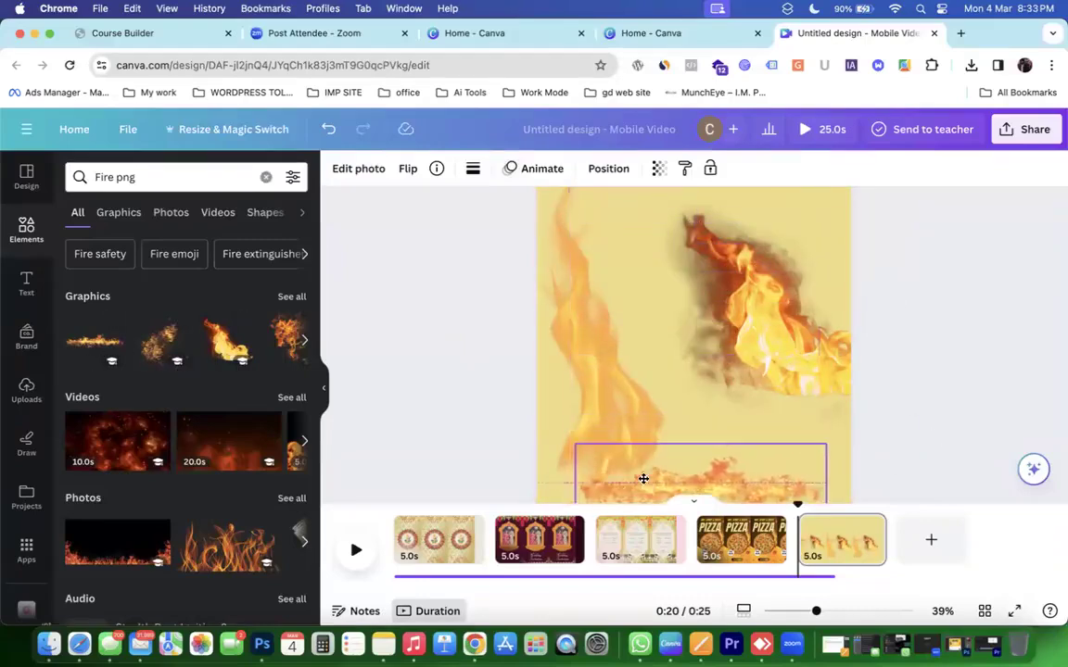
# Browse all fire graphic results, then undo back to the three invitation pages.
pyautogui.scroll(-1, 644, 480)
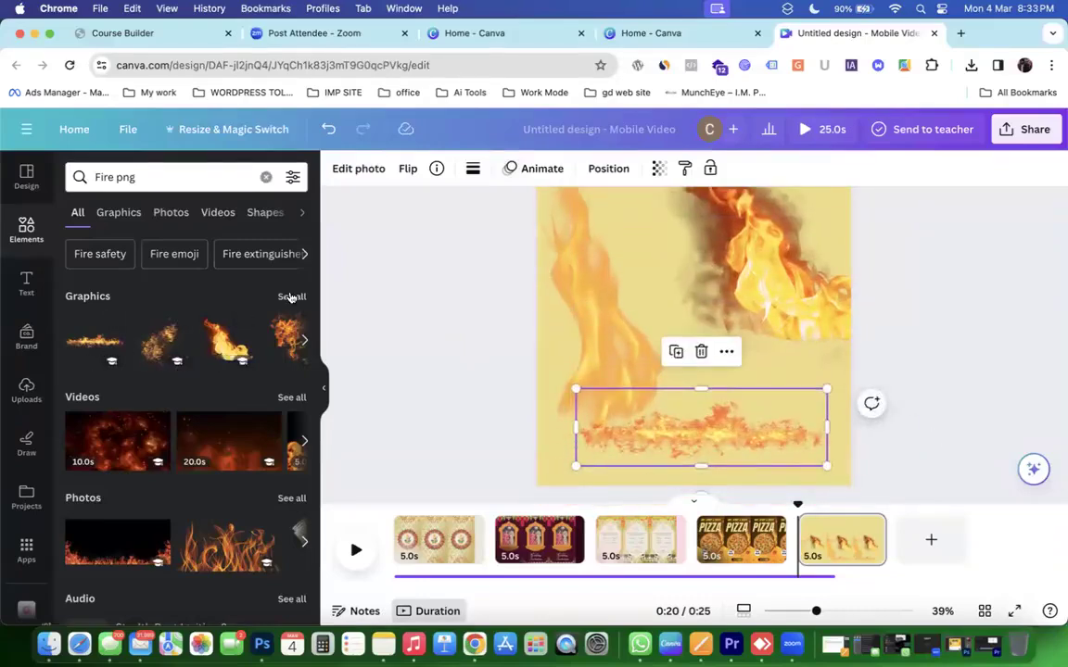
pyautogui.click(291, 296)
pyautogui.scroll(-10, 222, 449)
pyautogui.scroll(10, 218, 456)
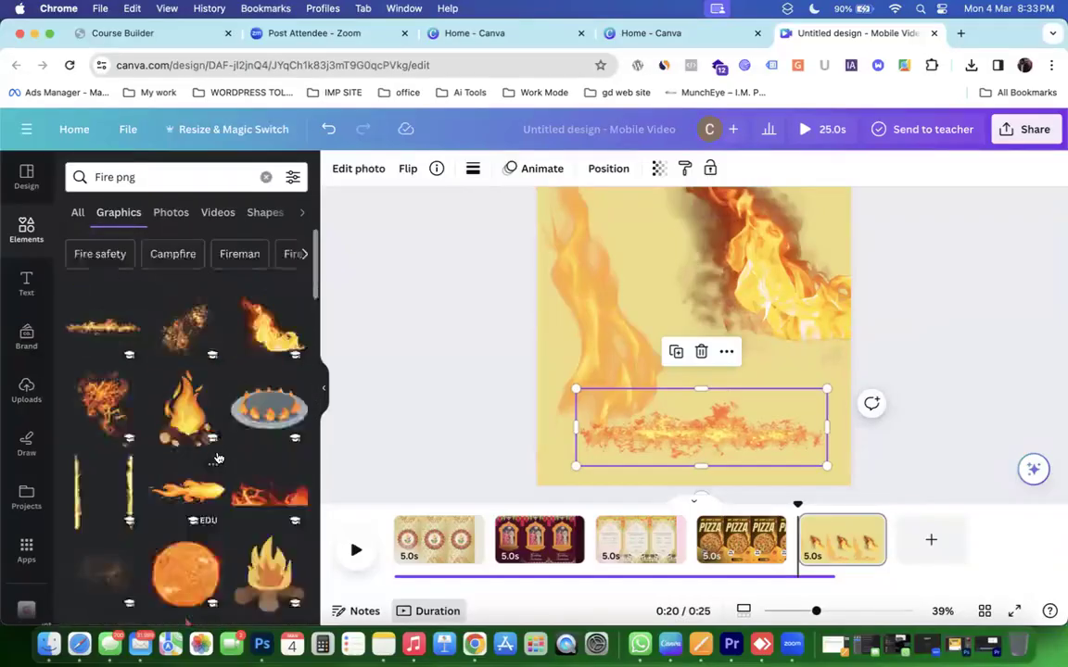
pyautogui.press('super+z')
pyautogui.press('super+z')
pyautogui.press('super+z')
pyautogui.press('super+z')
pyautogui.press('super+z')
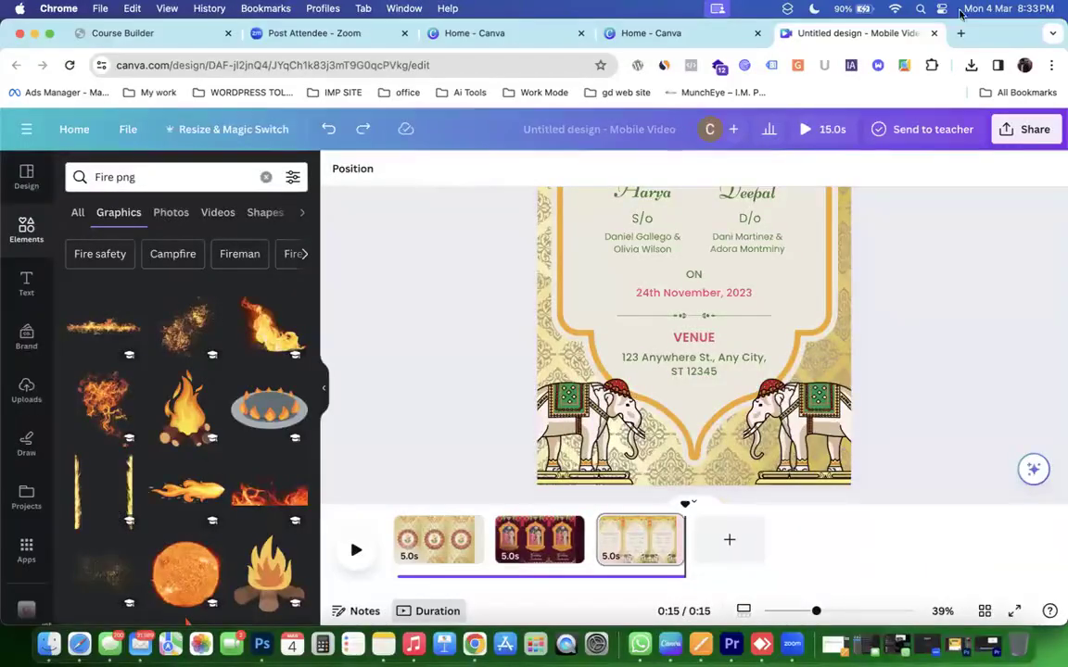
# Close the mobile video design and search Canva templates for 'mocks'.
pyautogui.click(934, 33)
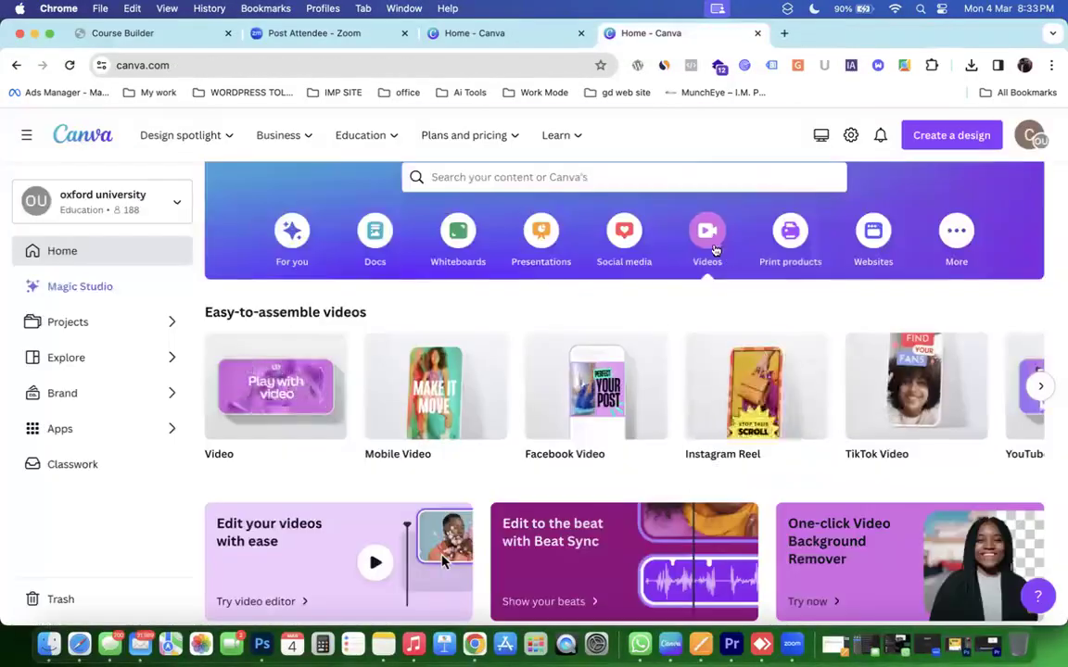
pyautogui.scroll(-6, 743, 424)
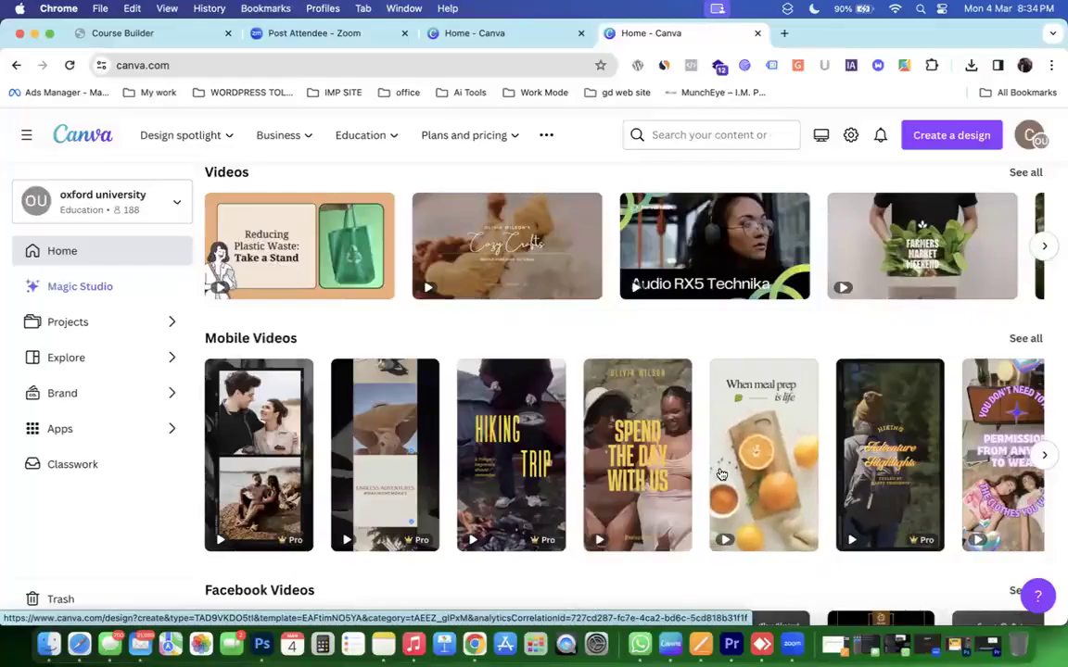
pyautogui.scroll(10, 721, 475)
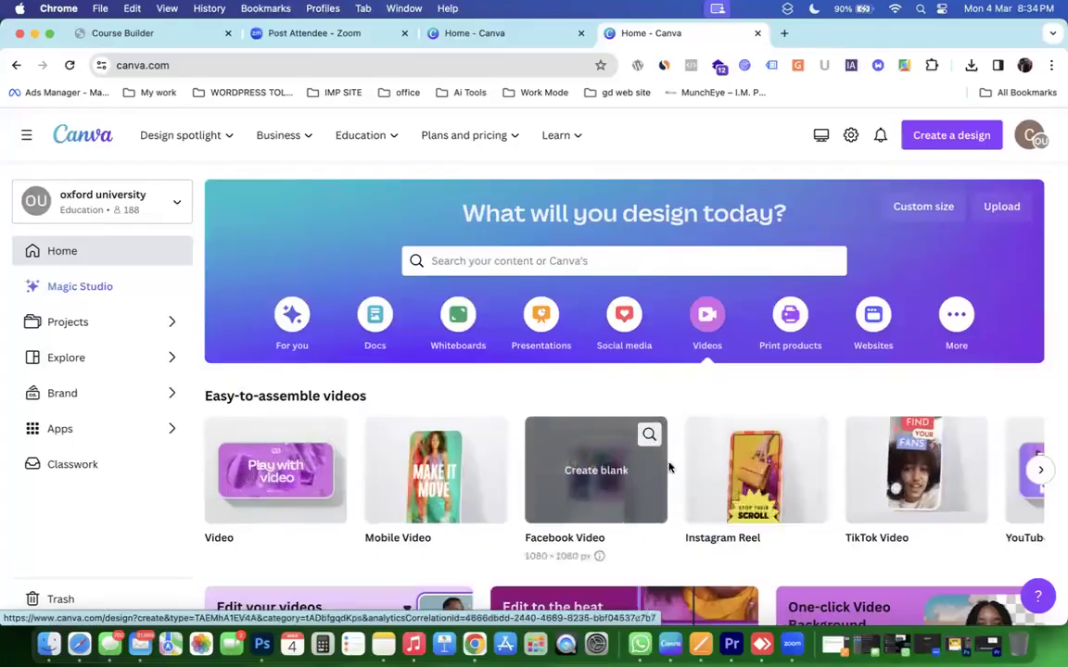
pyautogui.scroll(-5, 689, 474)
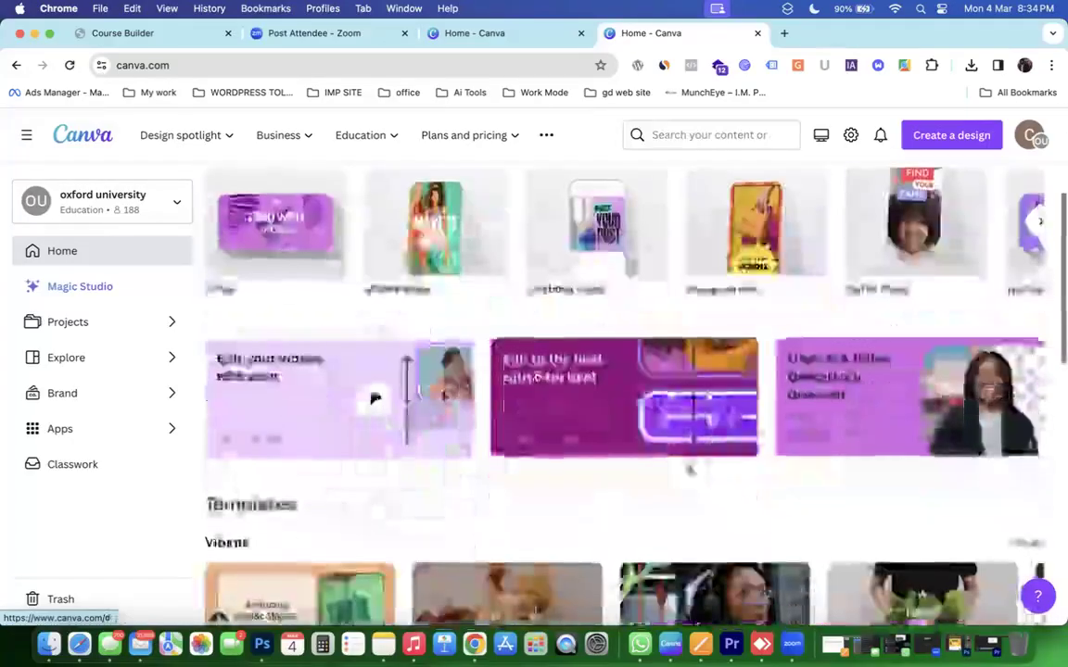
pyautogui.scroll(5, 690, 474)
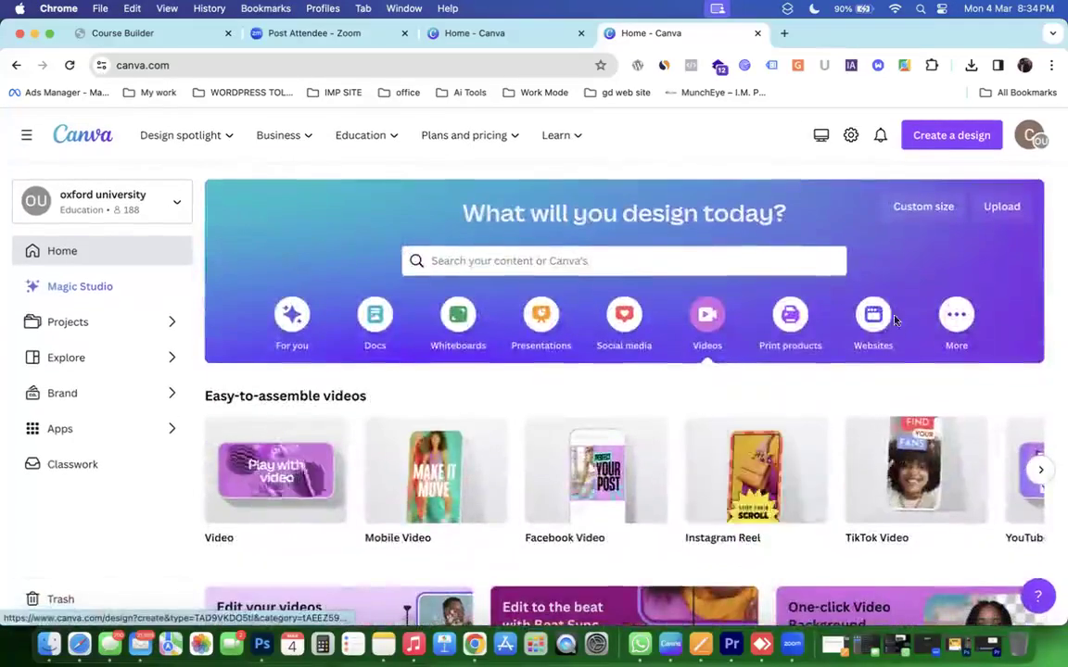
pyautogui.click(634, 264)
pyautogui.write('mocks')
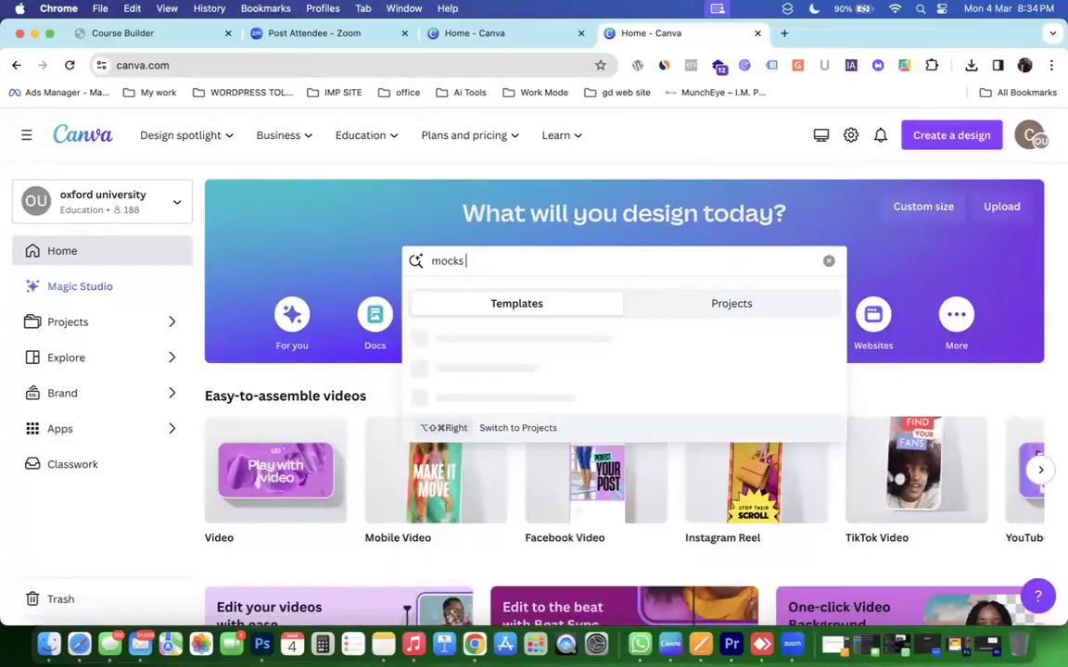
pyautogui.press('Return')
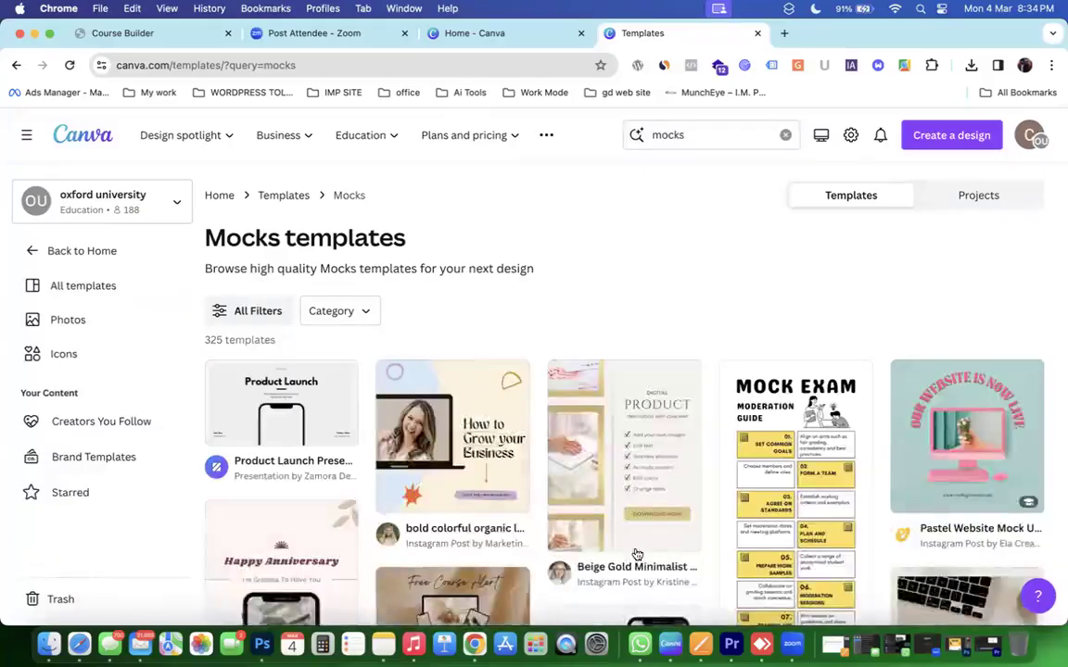
# Retype the search as 'mock' while browsing the mockup suggestions.
pyautogui.click(712, 147)
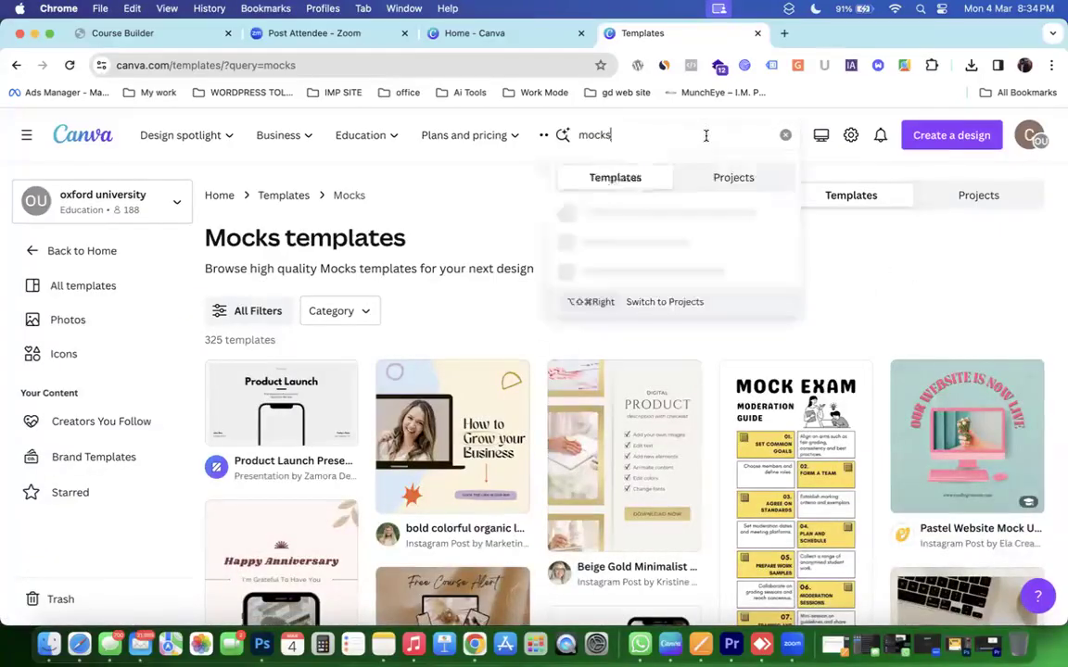
pyautogui.press('BackSpace')
pyautogui.press('BackSpace')
pyautogui.press('BackSpace')
pyautogui.press('BackSpace')
pyautogui.press('BackSpace')
pyautogui.write('Moc')
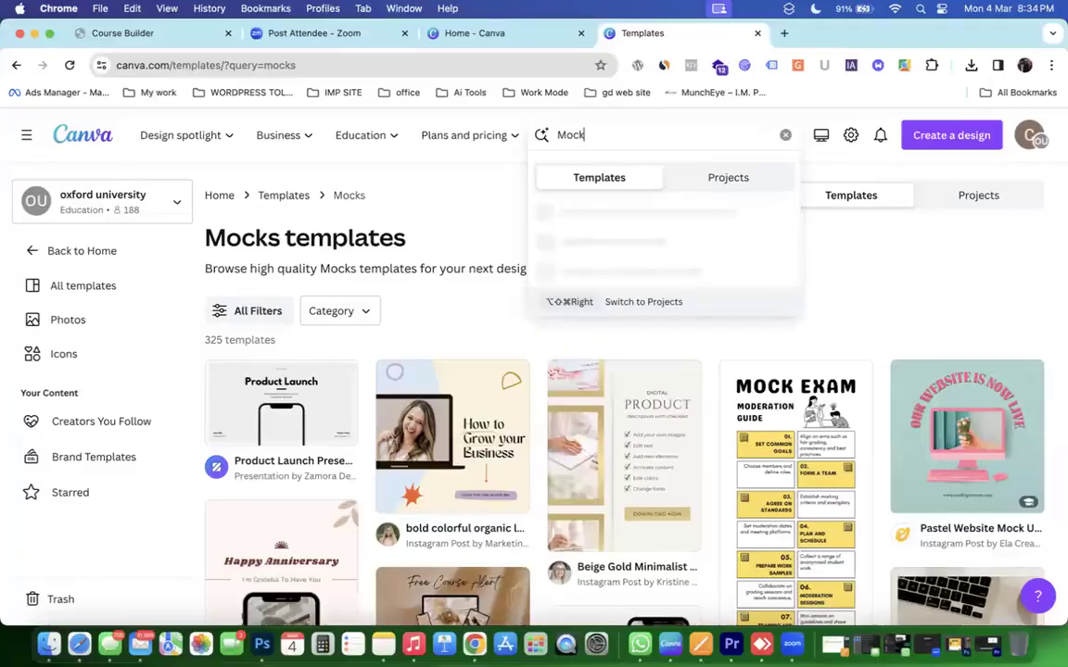
pyautogui.press('Down')
pyautogui.press('Down')
pyautogui.press('Down')
pyautogui.press('Down')
pyautogui.press('Down')
pyautogui.press('Down')
pyautogui.press('Up')
pyautogui.press('Up')
pyautogui.press('Up')
pyautogui.press('Up')
pyautogui.press('Up')
pyautogui.press('BackSpace')
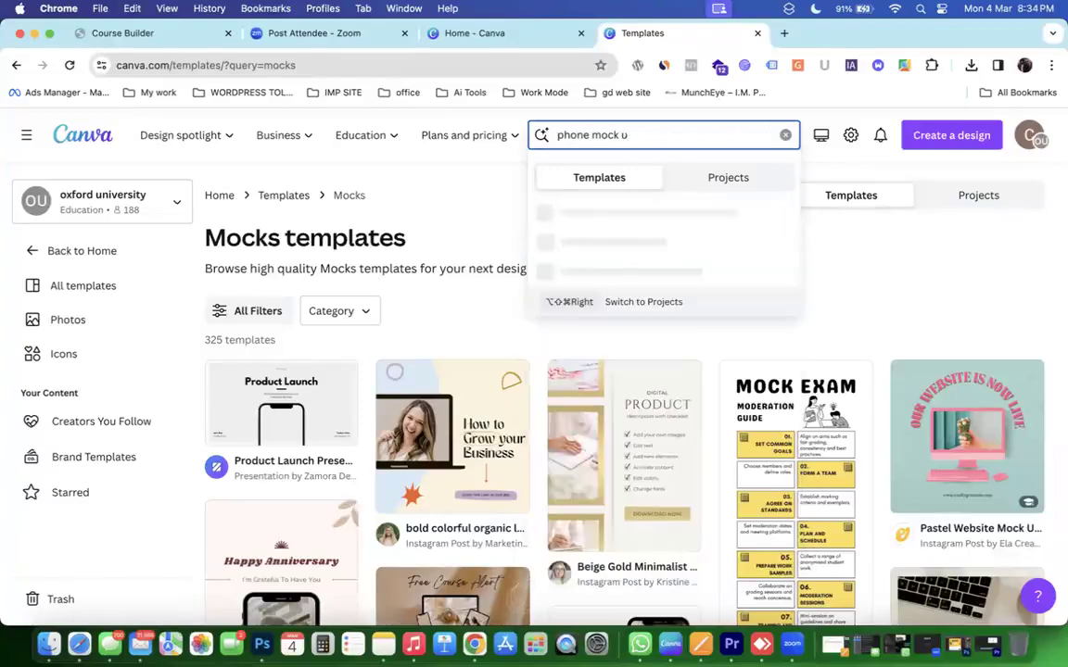
pyautogui.press('BackSpace')
pyautogui.press('BackSpace')
pyautogui.press('BackSpace')
pyautogui.press('BackSpace')
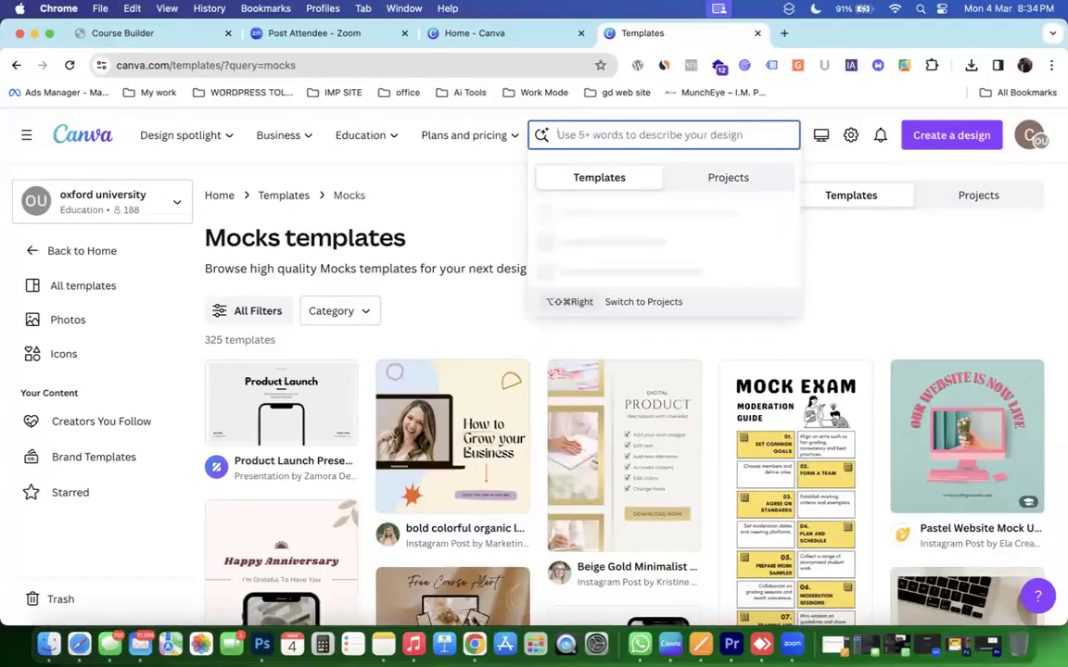
pyautogui.write('mocks t')
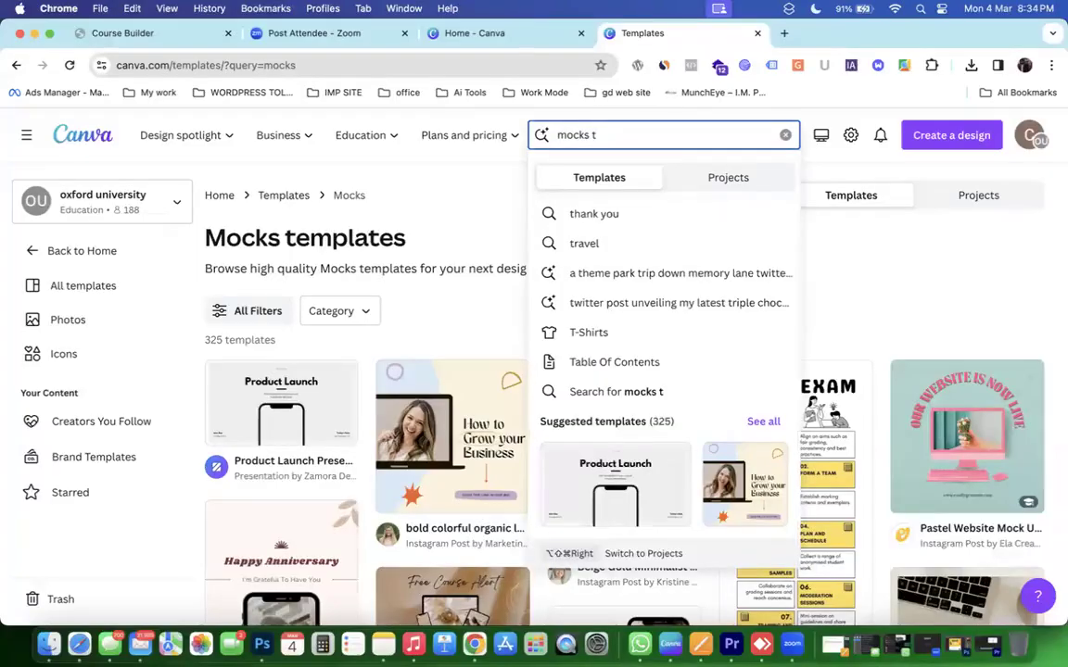
# Create a blank 14 × 18 in T-shirt design and apply the Gray Cat Cartoon 'Lazy Monday' template.
pyautogui.click(644, 339)
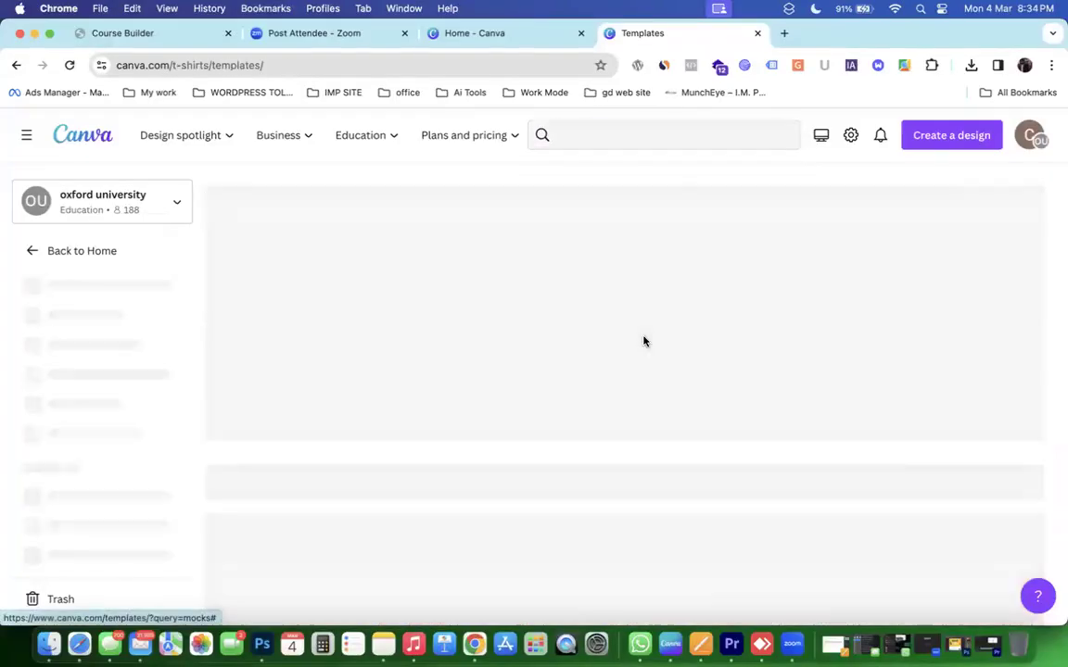
pyautogui.scroll(-5, 643, 341)
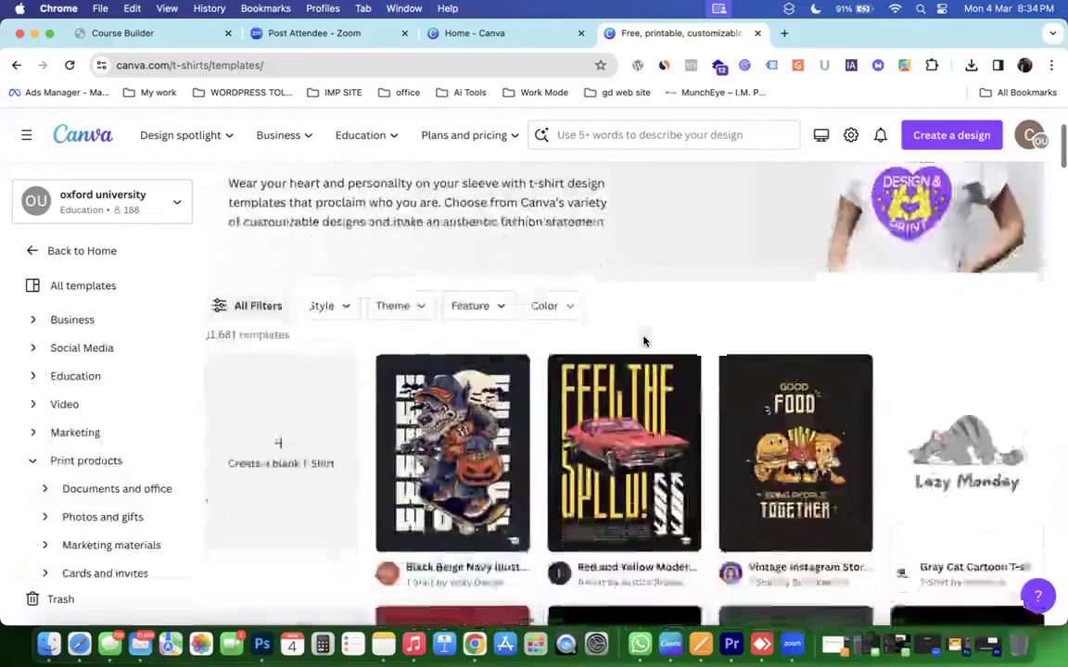
pyautogui.scroll(2, 312, 328)
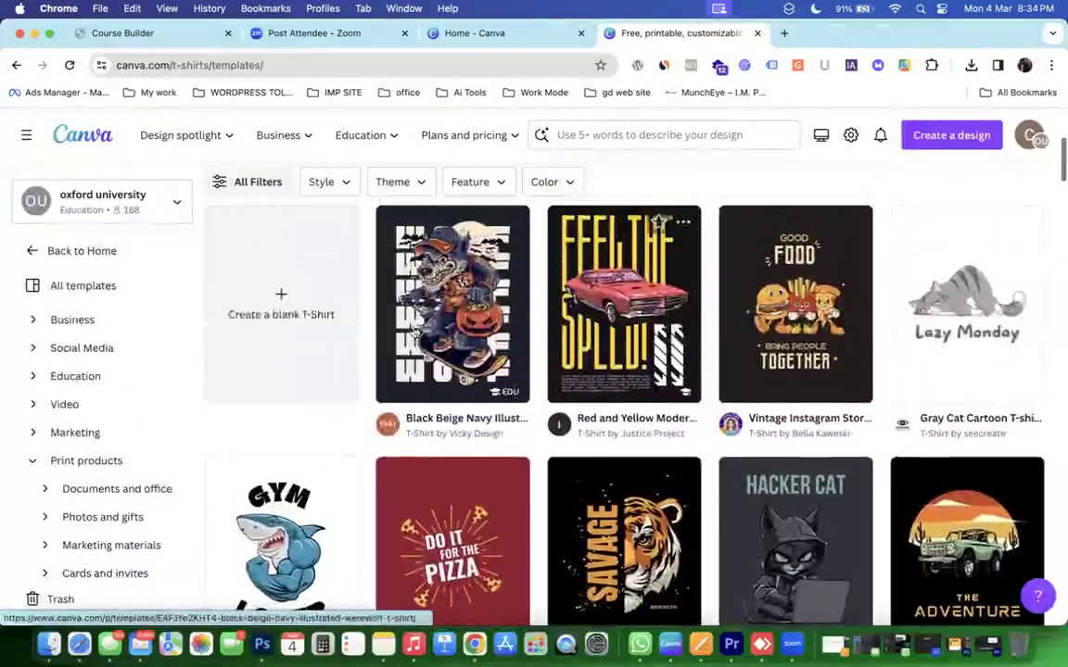
pyautogui.click(311, 328)
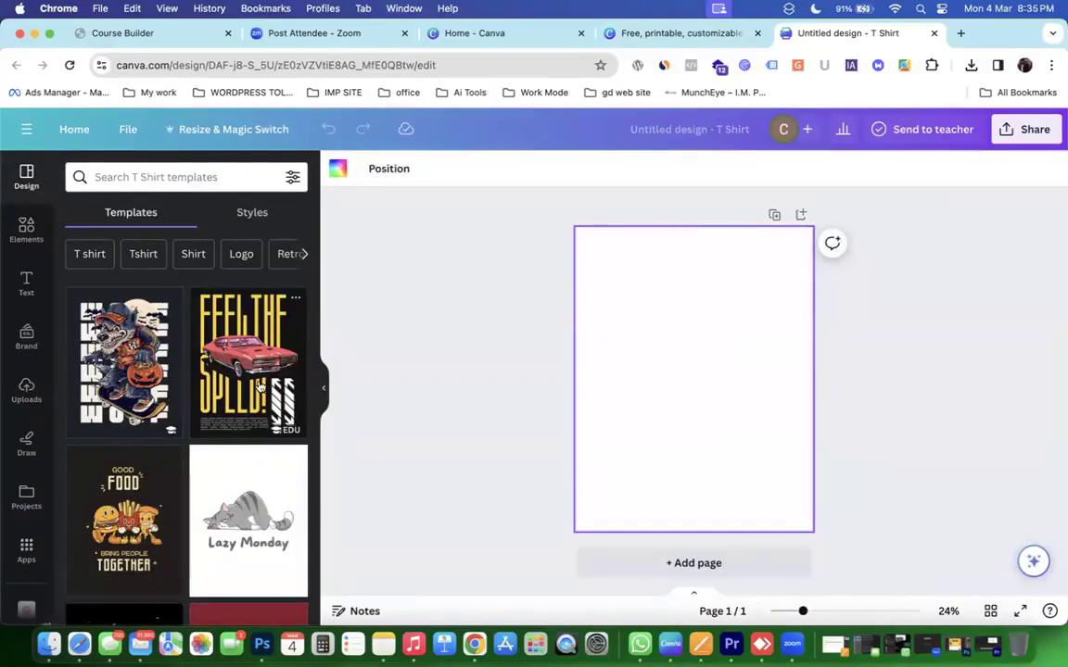
pyautogui.moveTo(247, 461); pyautogui.dragTo(632, 381)
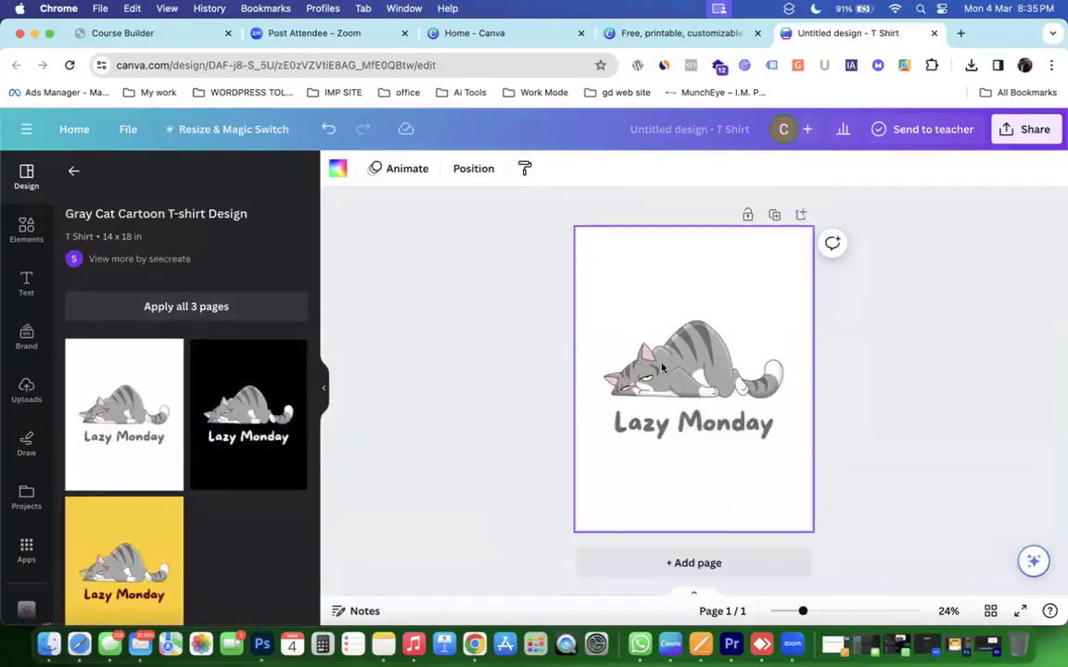
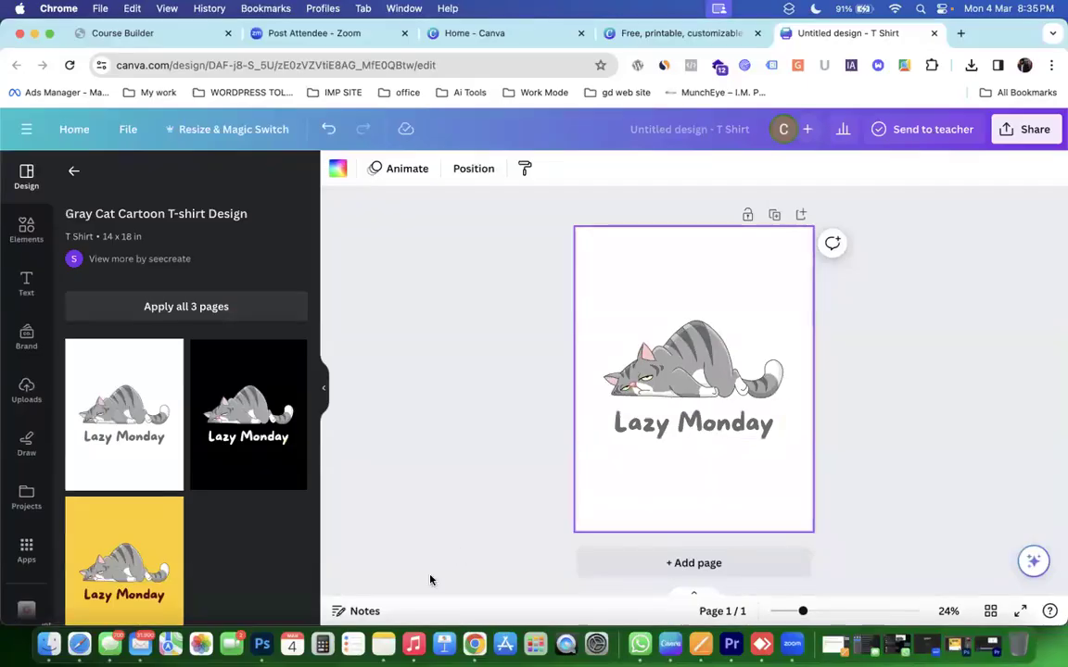
# Search the Apps panel for 'Mockup Lab', view its details, then go back to Canva home.
pyautogui.click(26, 549)
pyautogui.click(176, 181)
pyautogui.write('mO')
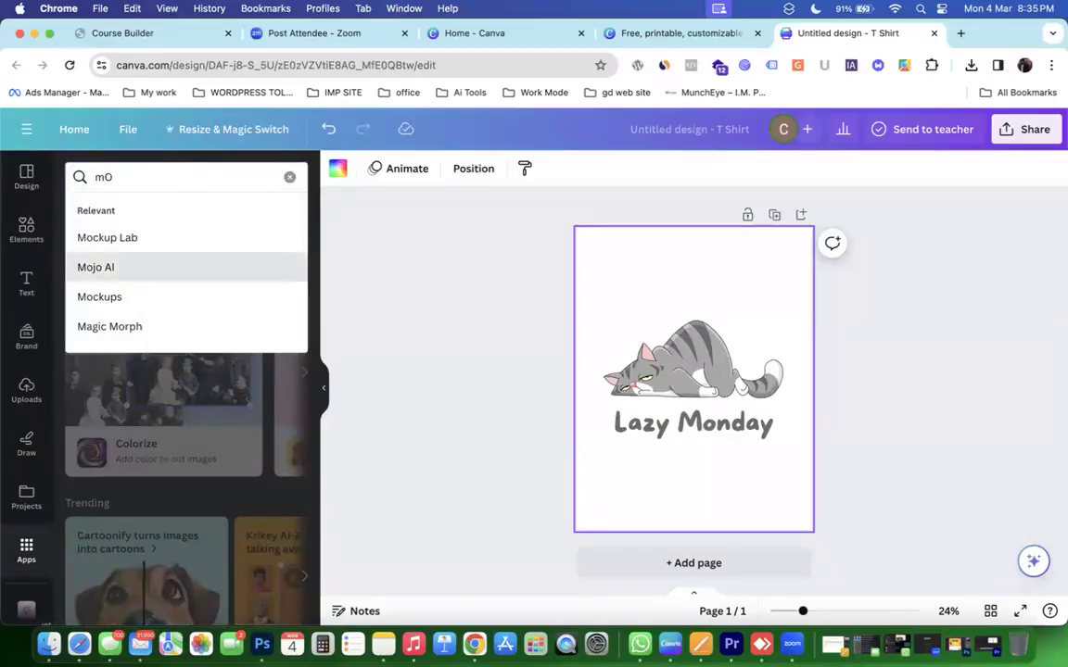
pyautogui.press('Up')
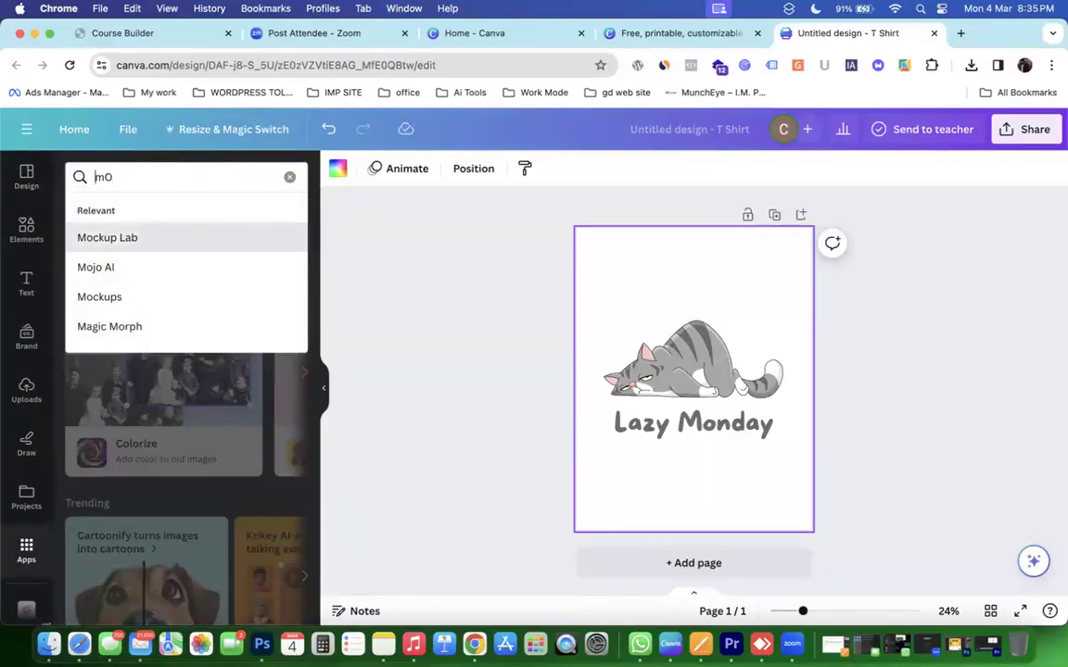
pyautogui.press('Return')
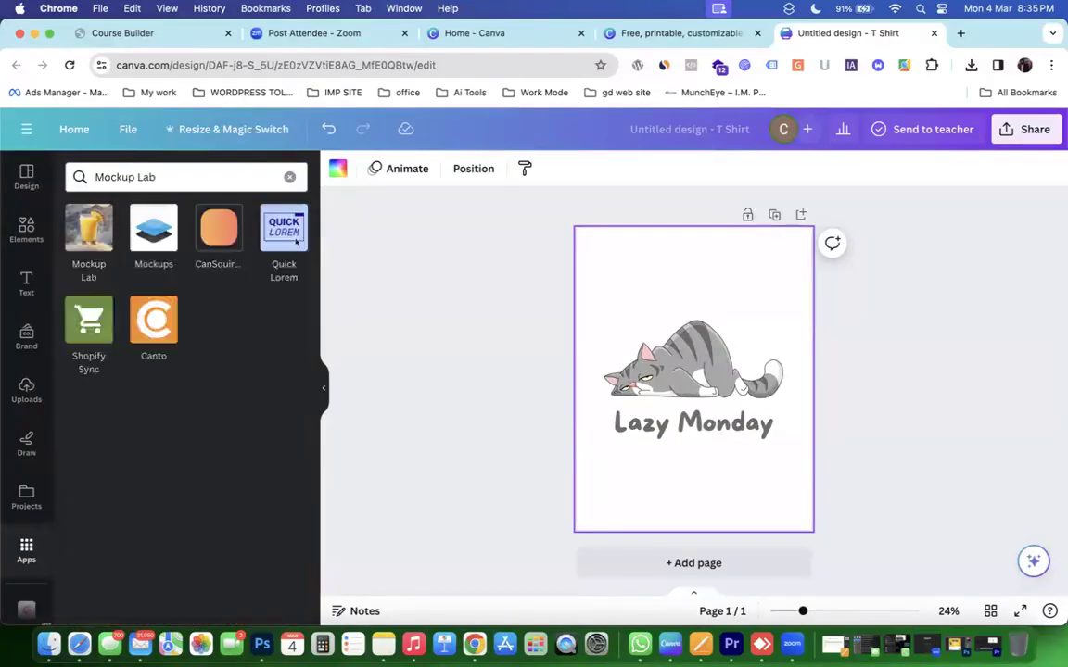
pyautogui.click(90, 233)
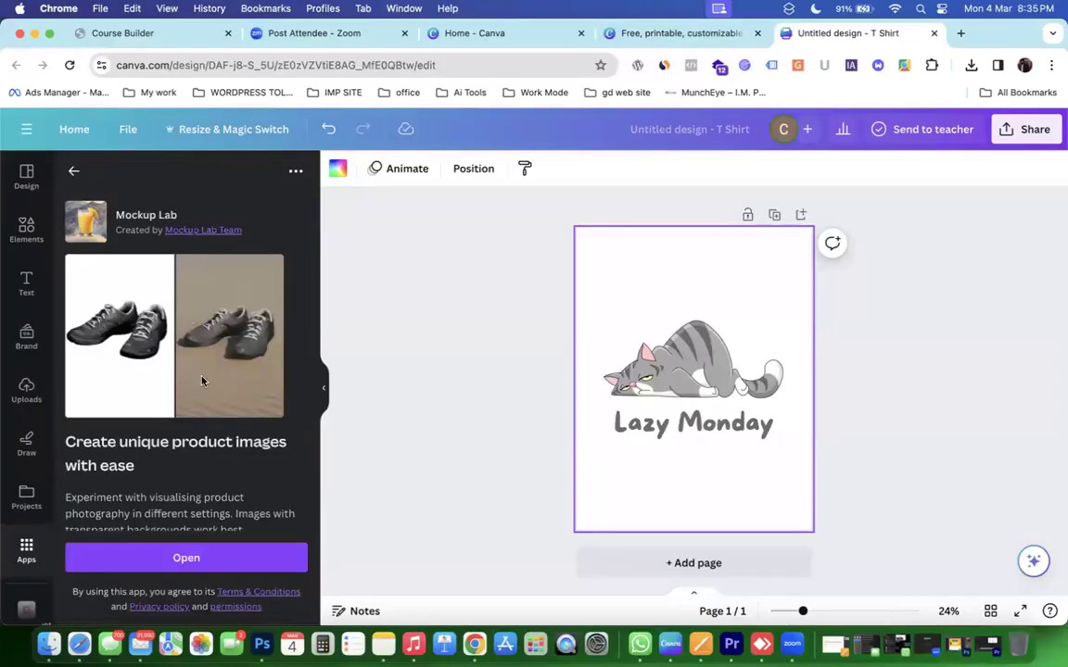
pyautogui.click(56, 130)
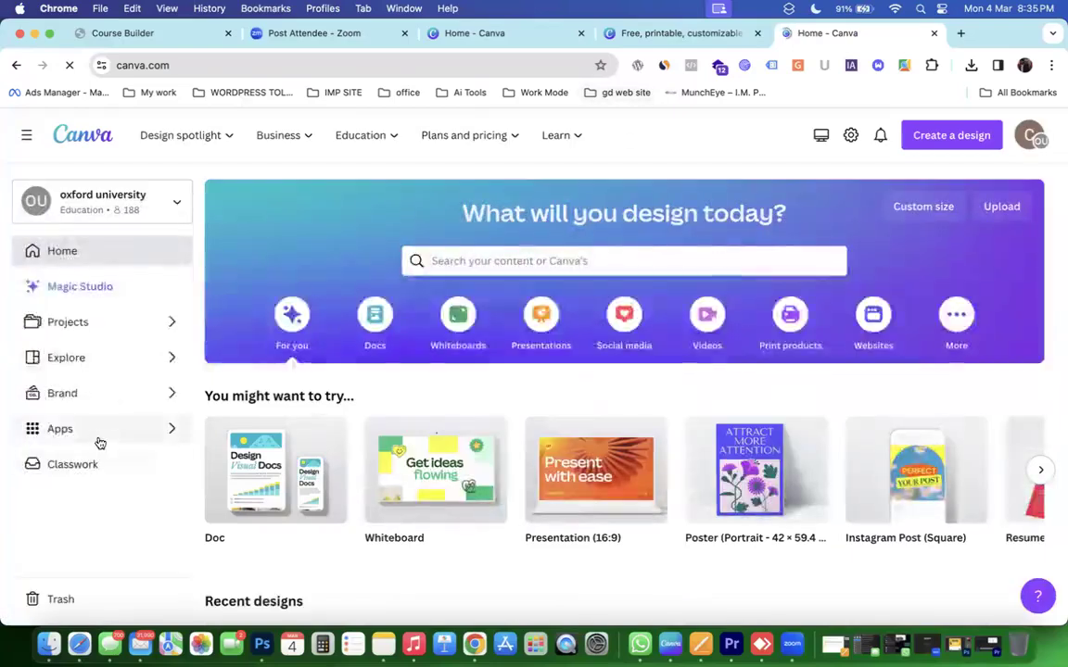
# Go through Discover apps to Mockups and open the recently used mug-on-wooden-table mockup.
pyautogui.click(97, 436)
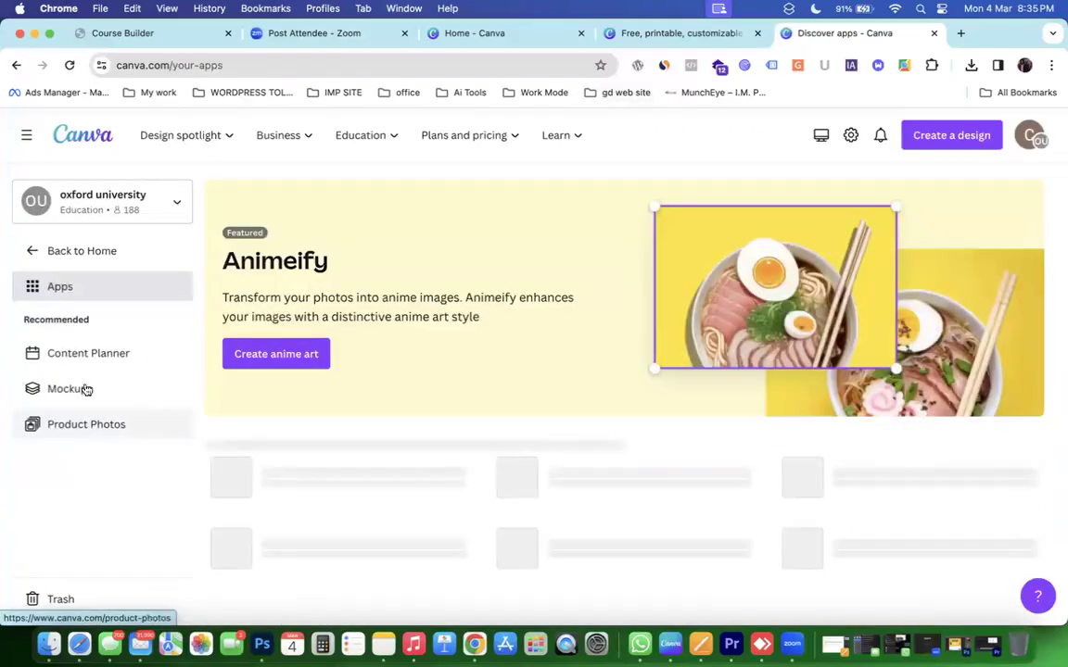
pyautogui.click(46, 250)
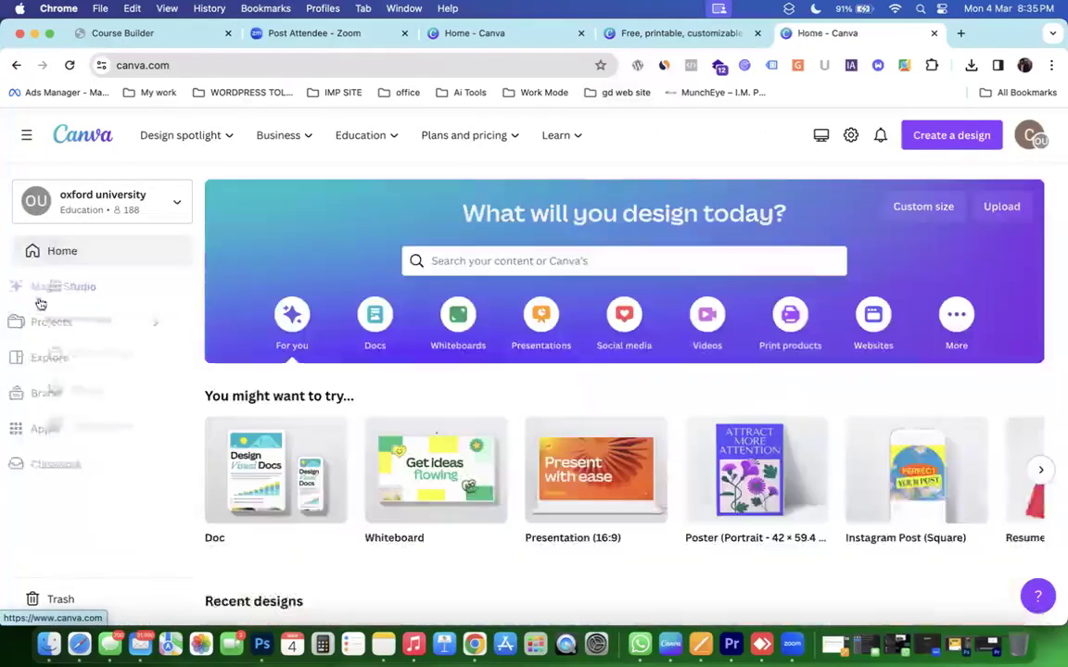
pyautogui.click(61, 431)
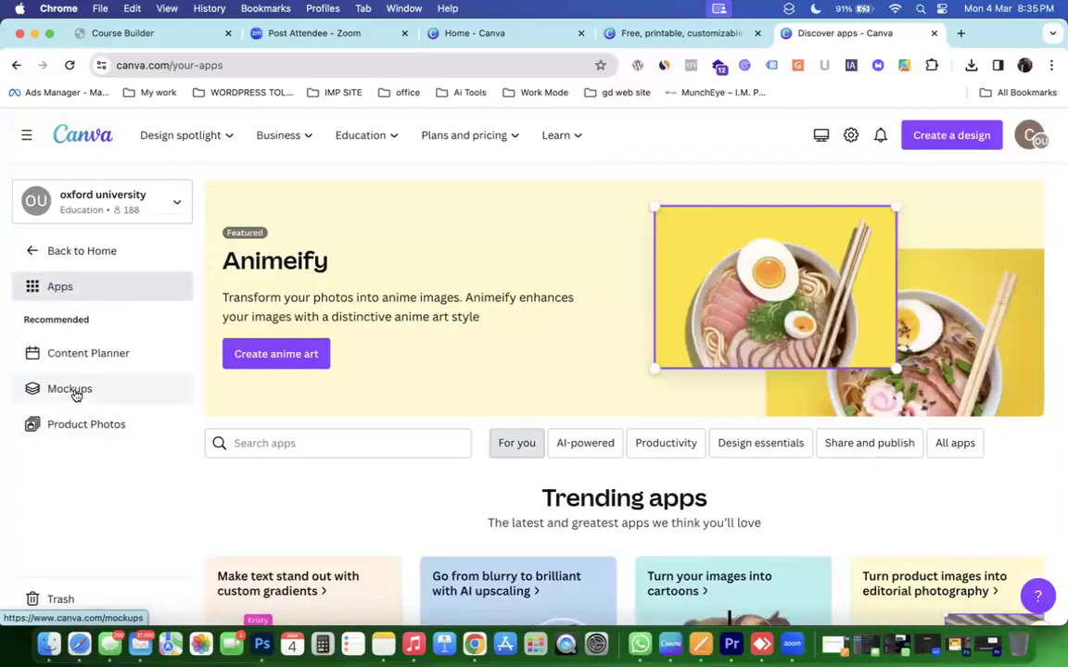
pyautogui.click(74, 390)
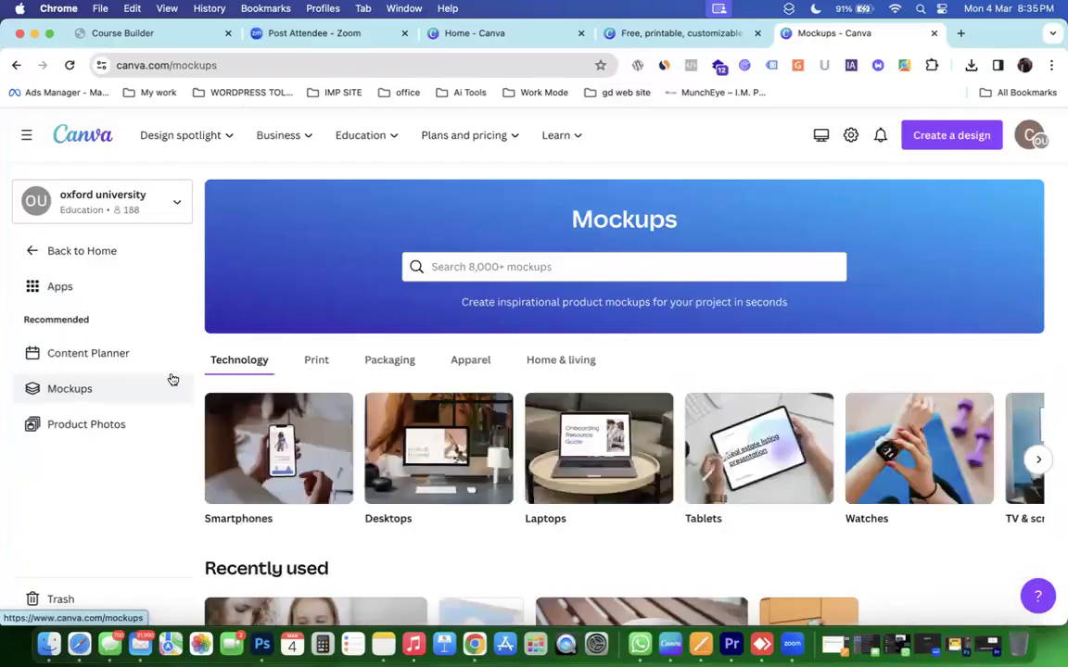
pyautogui.scroll(-7, 441, 451)
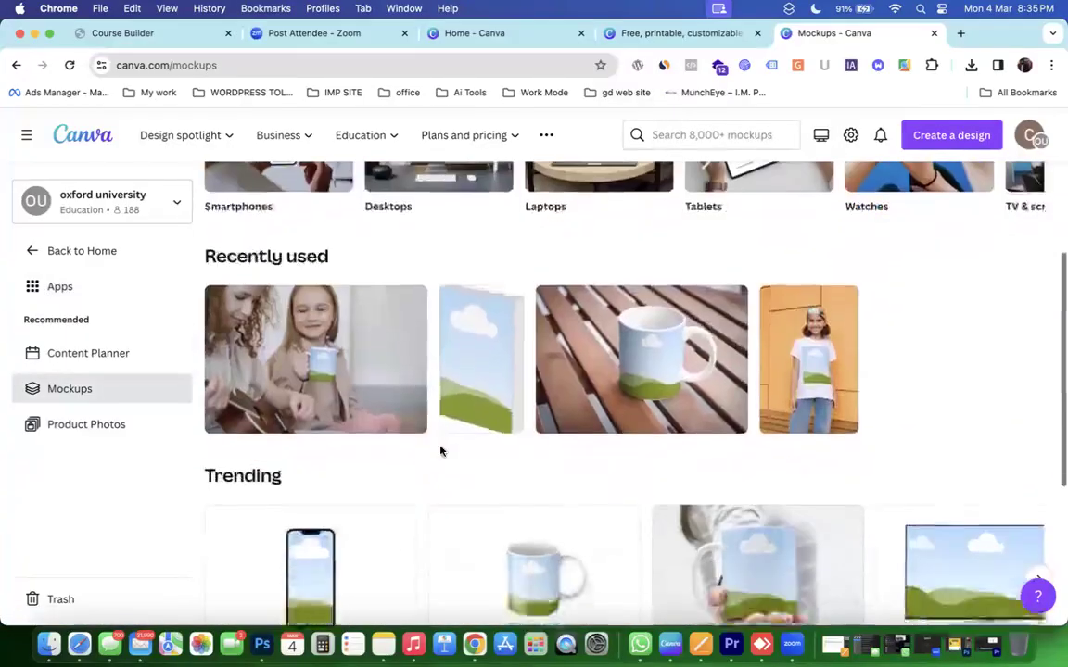
pyautogui.click(601, 352)
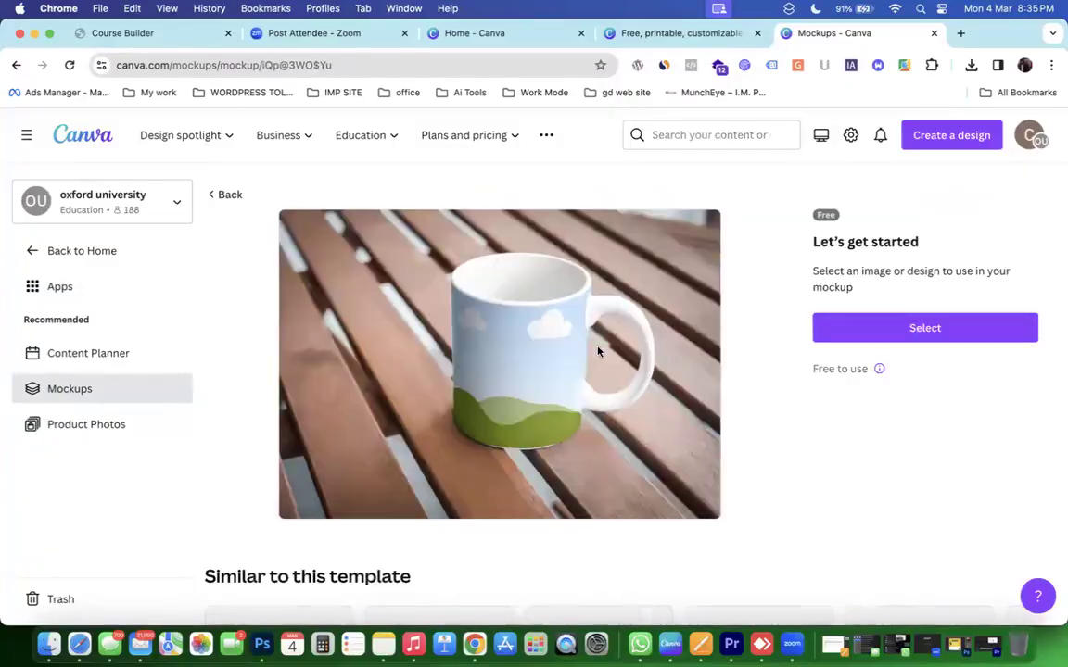
# Choose the teal spiral logo from Uploads as the mug's image.
pyautogui.click(855, 327)
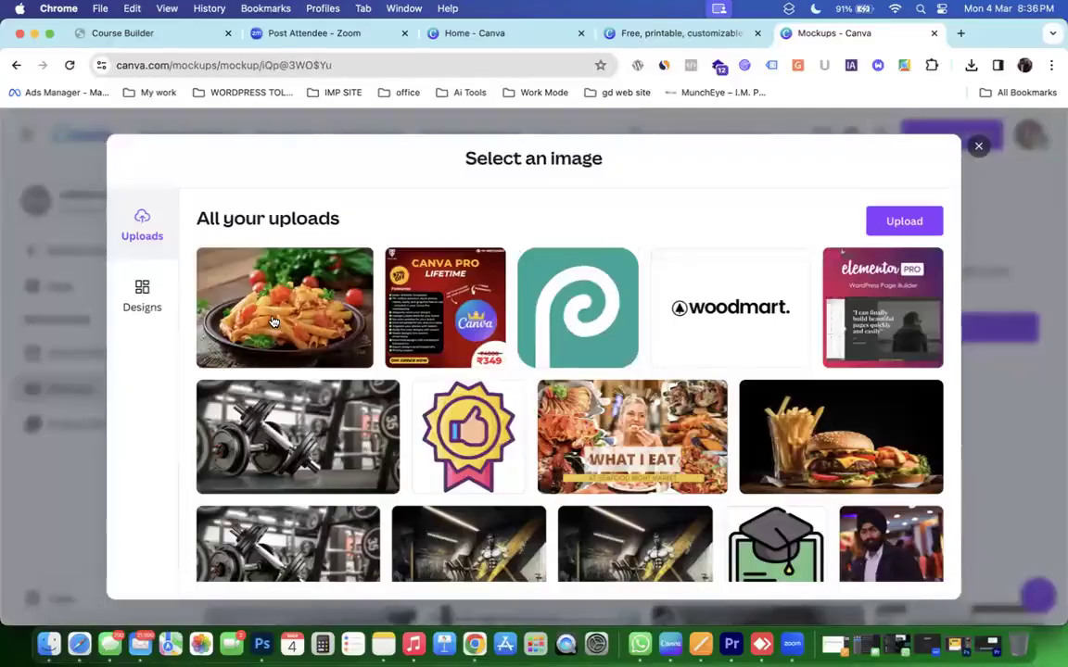
pyautogui.click(581, 320)
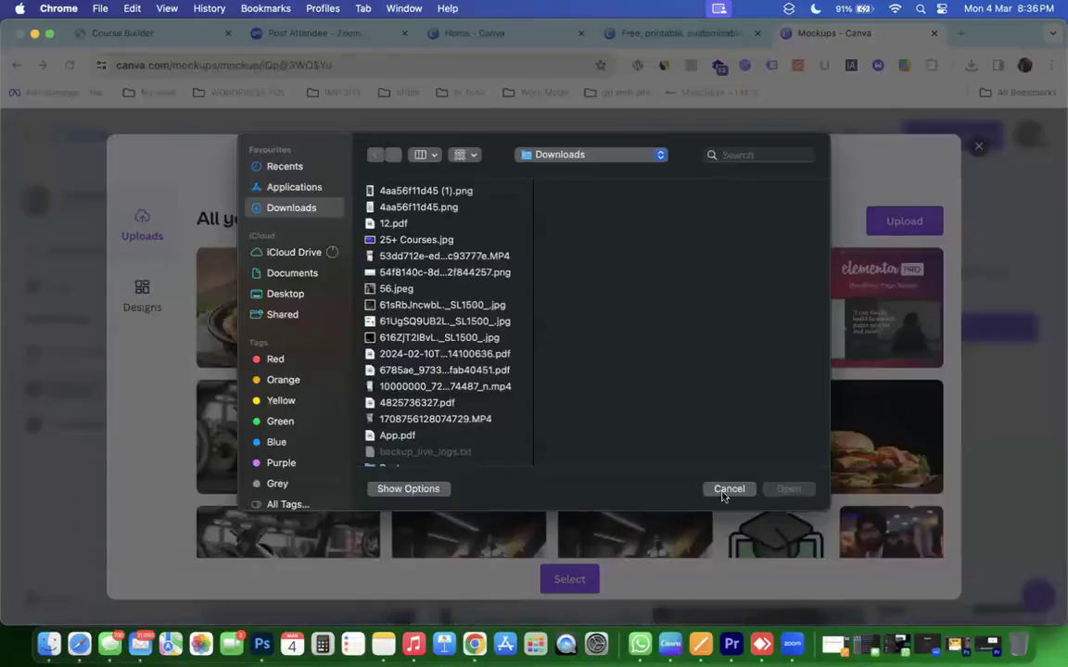
pyautogui.press('Escape')
pyautogui.click(569, 578)
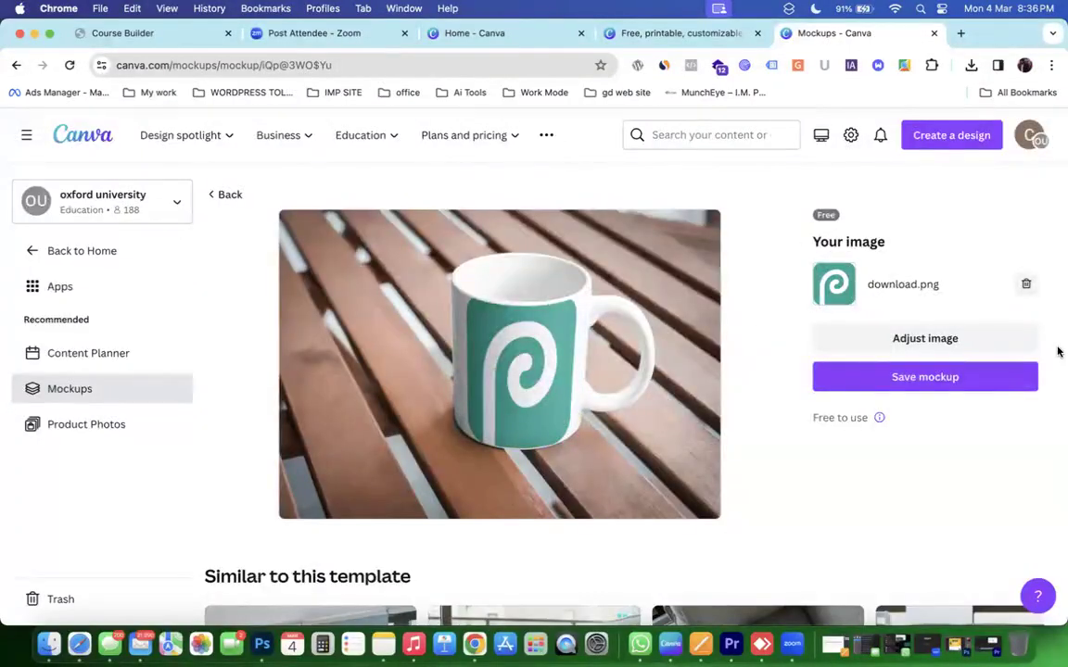
# Shrink the logo to about two-thirds size, centre it on the mug, and save.
pyautogui.click(979, 337)
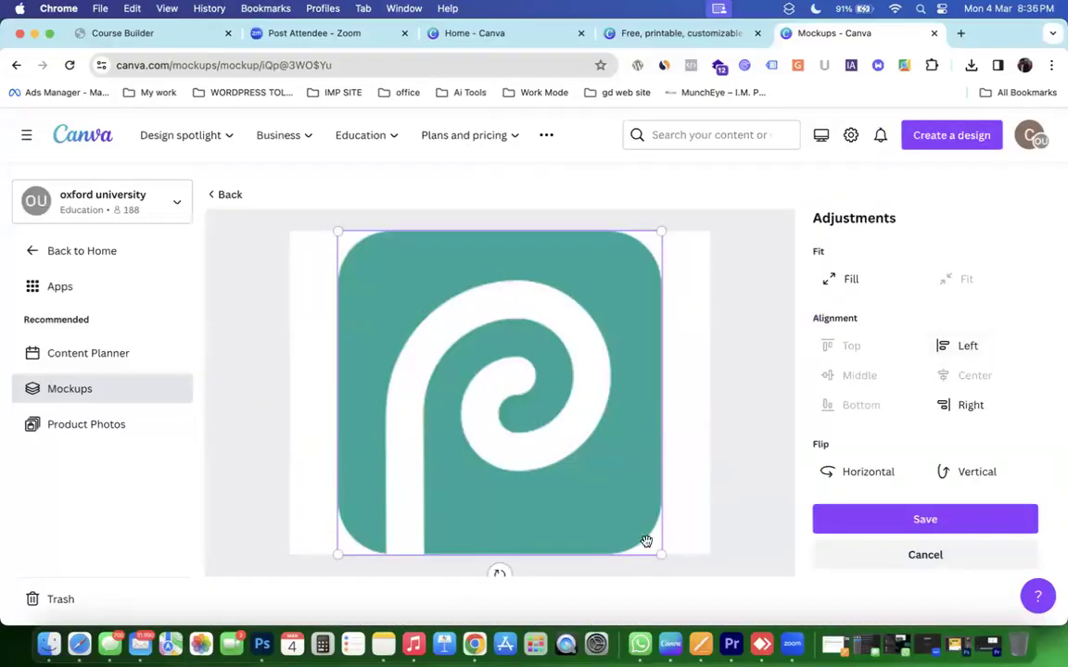
pyautogui.moveTo(662, 556); pyautogui.dragTo(522, 430)
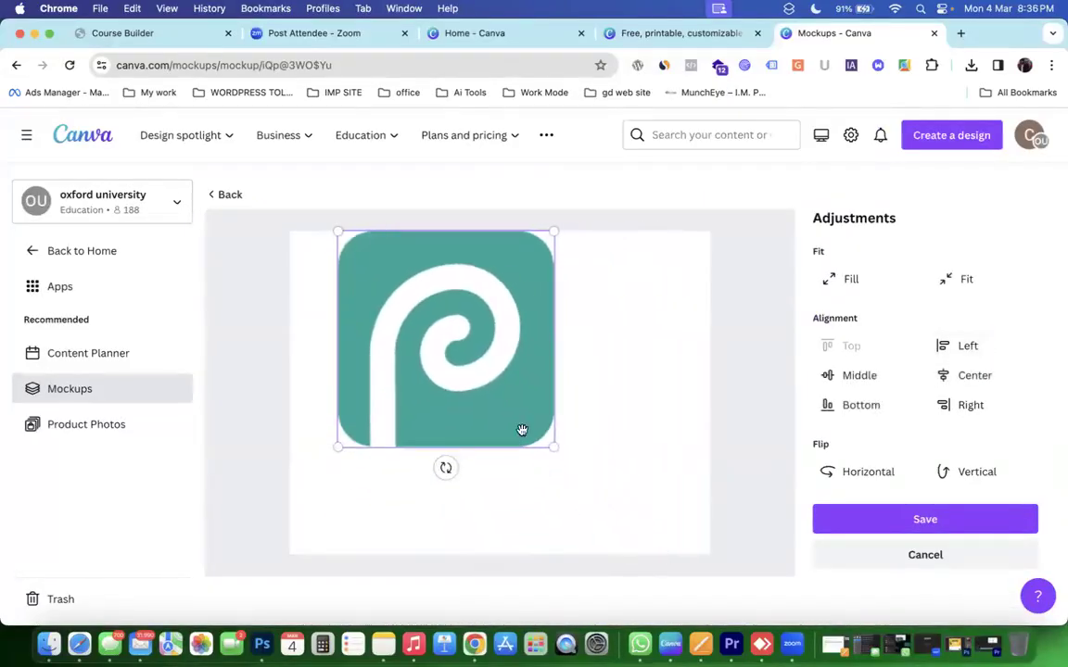
pyautogui.moveTo(494, 393); pyautogui.dragTo(533, 430)
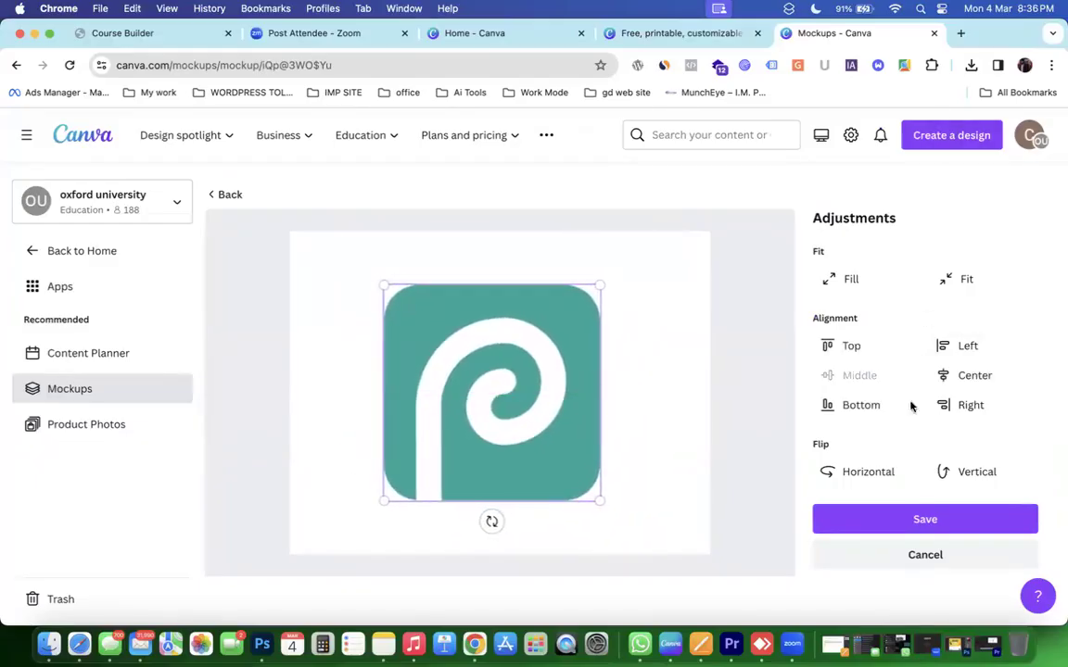
pyautogui.click(891, 511)
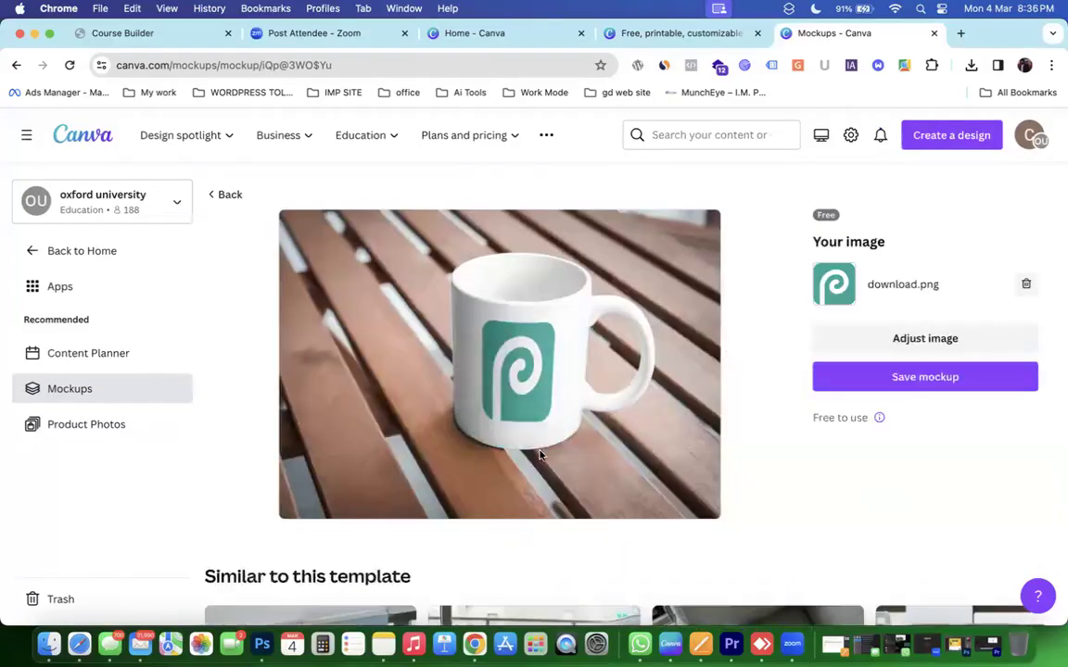
# Return to the Mockups page via the home page and Discover apps, scrolling through it.
pyautogui.click(230, 196)
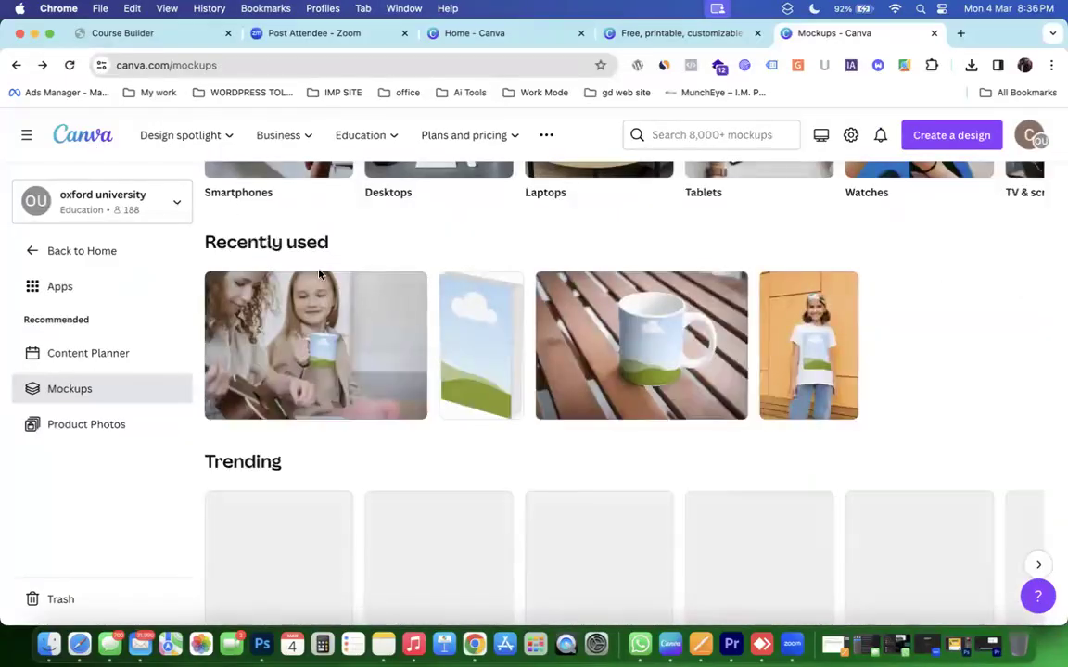
pyautogui.click(56, 251)
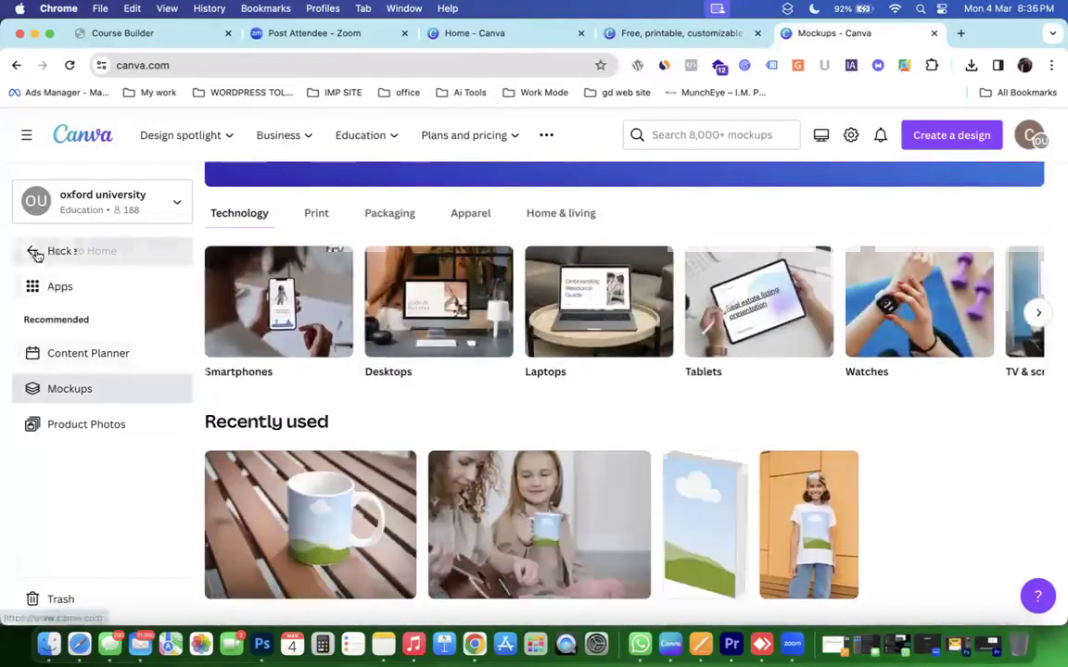
pyautogui.click(65, 431)
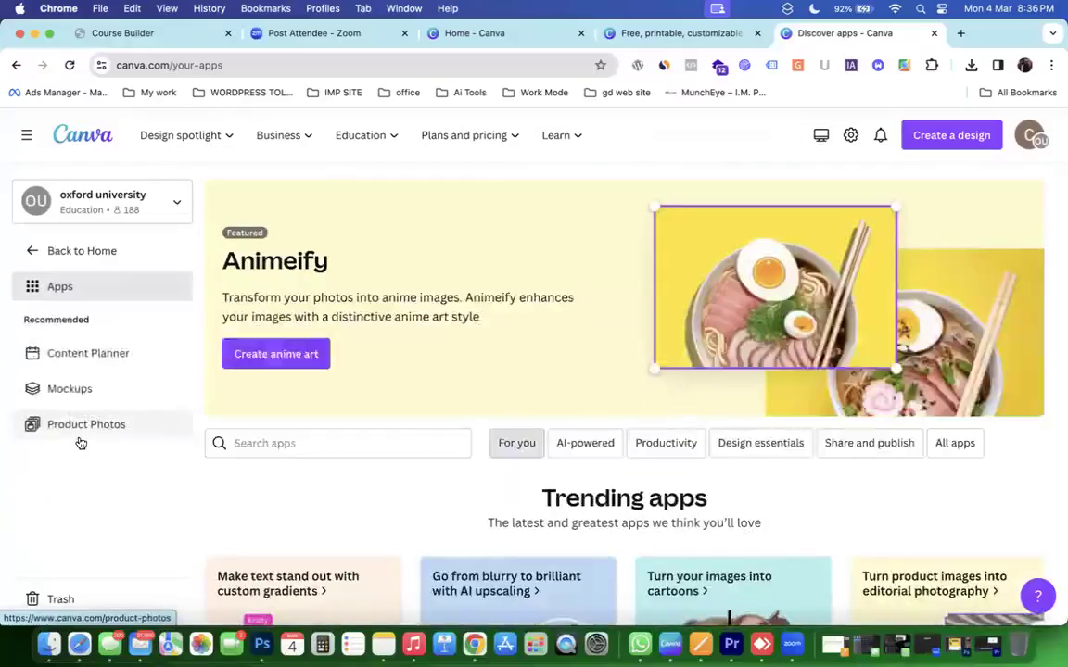
pyautogui.click(83, 400)
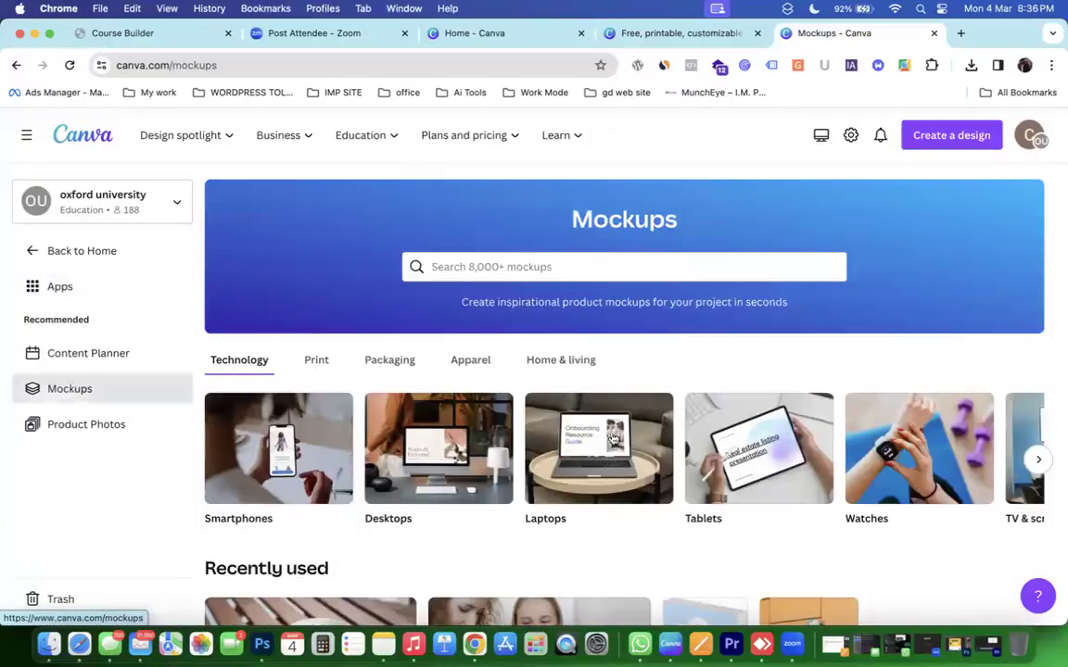
pyautogui.scroll(-5, 361, 356)
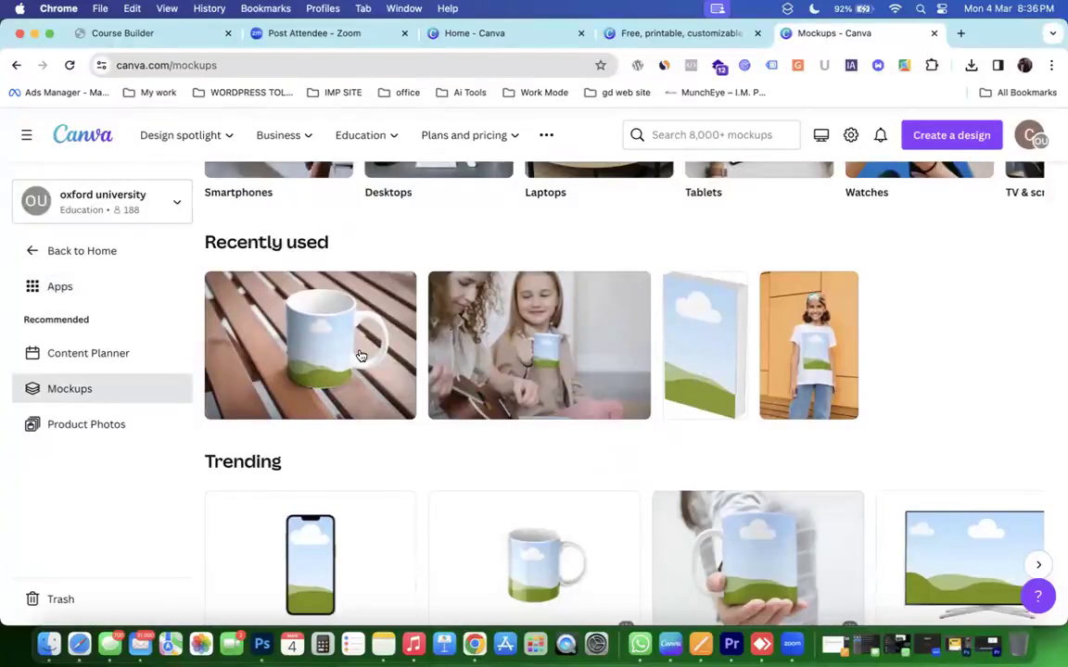
pyautogui.scroll(-5, 361, 356)
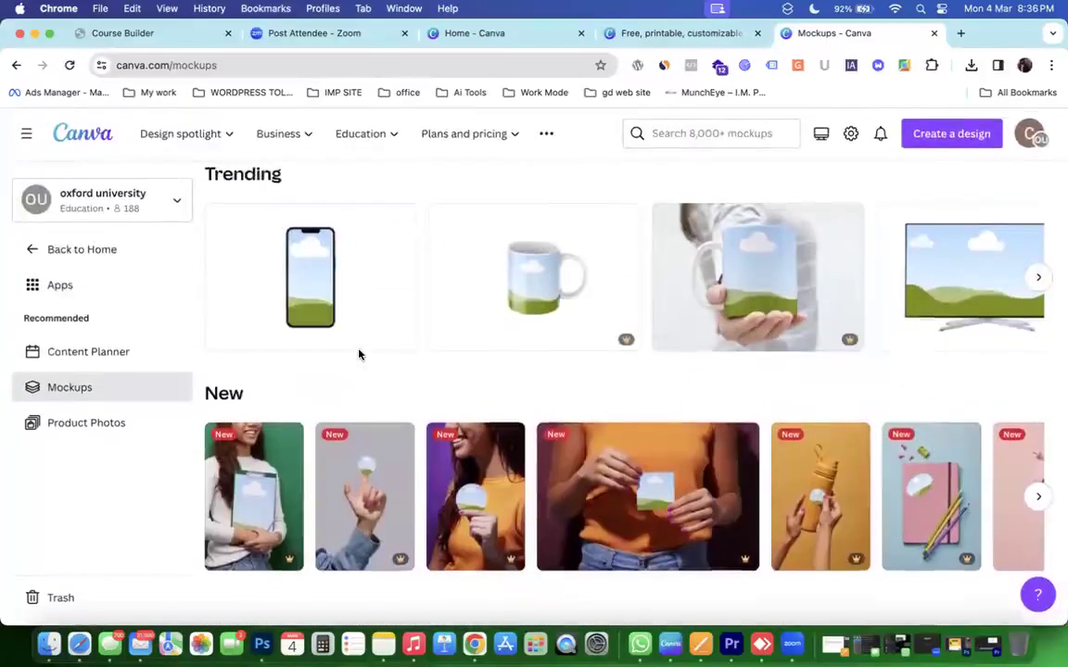
pyautogui.scroll(5, 360, 355)
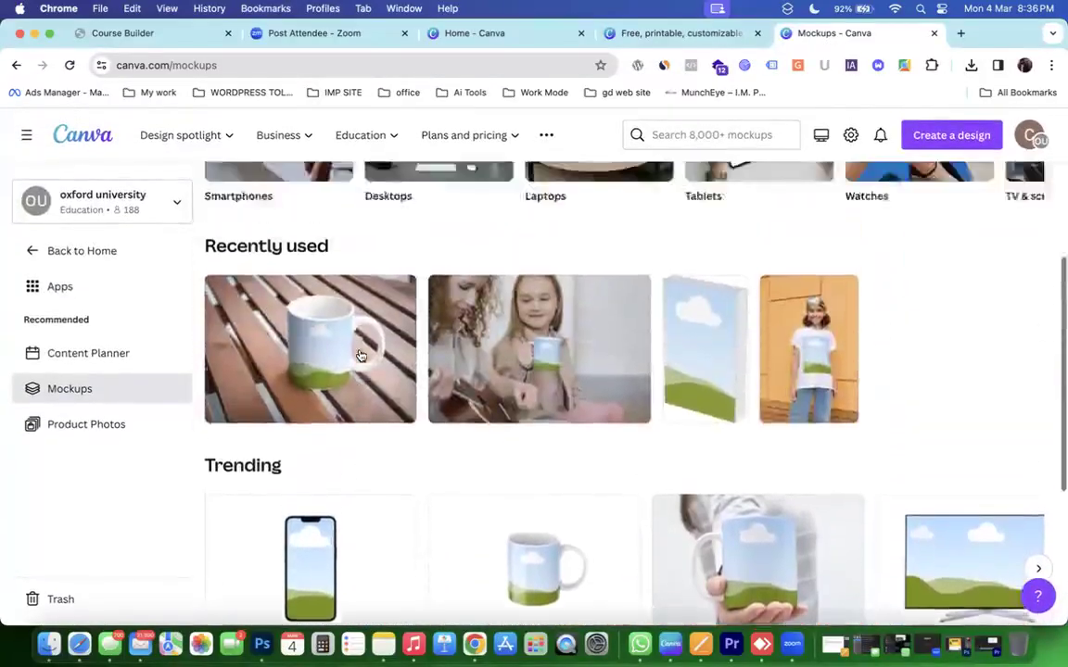
pyautogui.scroll(5, 362, 356)
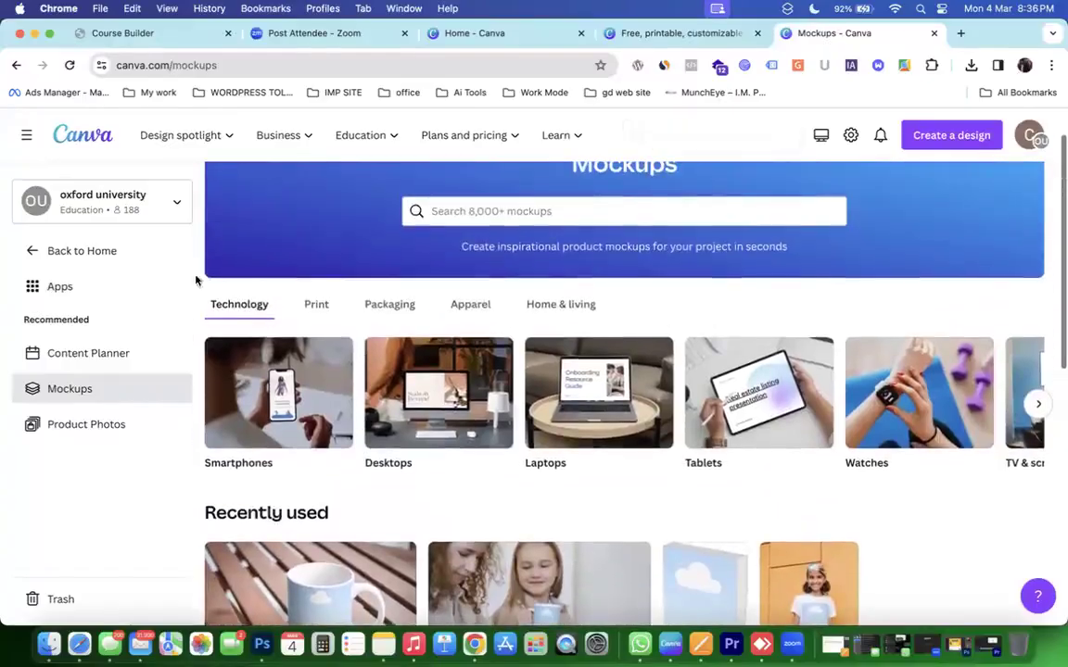
# Browse the Print, Packaging and Apparel categories, then open and scroll the Sweatshirts collection.
pyautogui.click(316, 305)
pyautogui.click(388, 305)
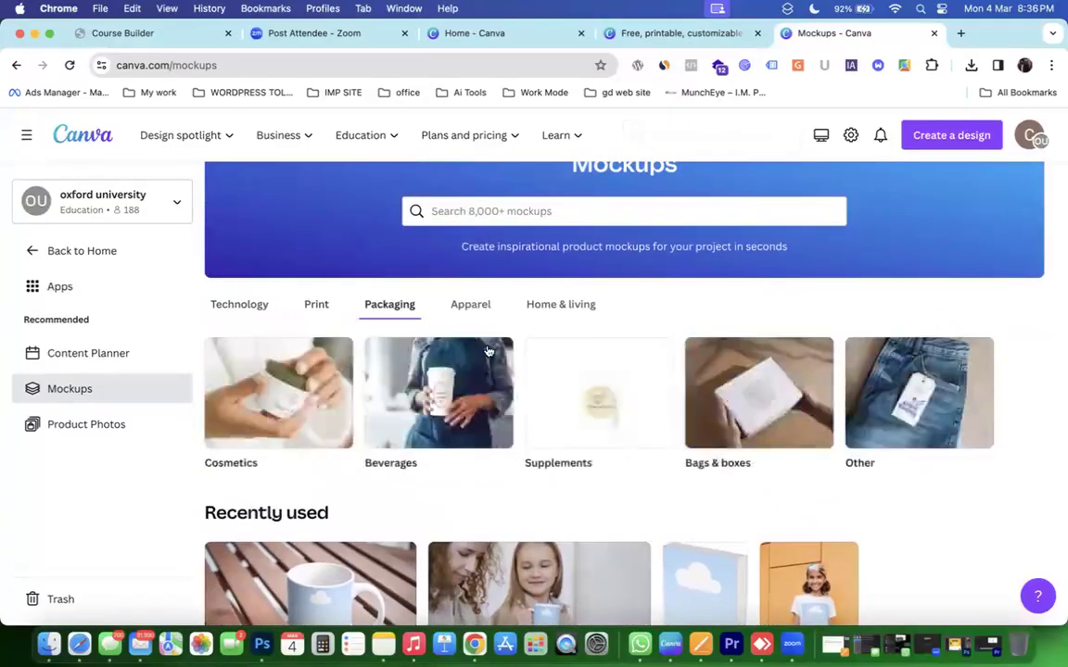
pyautogui.scroll(-2, 472, 399)
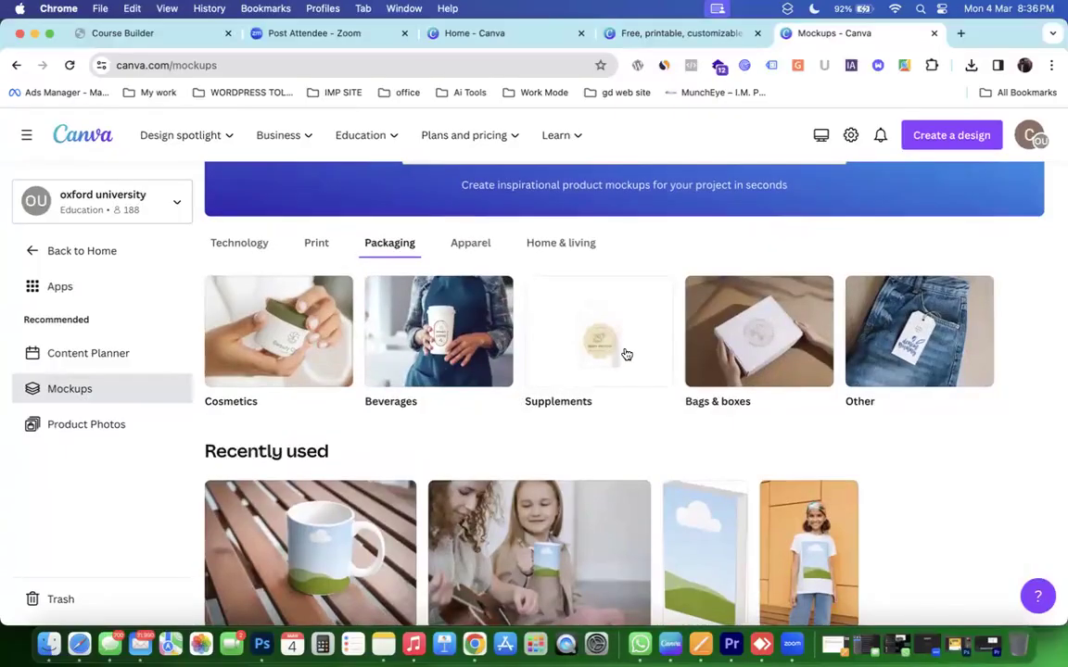
pyautogui.scroll(1, 627, 354)
pyautogui.click(487, 289)
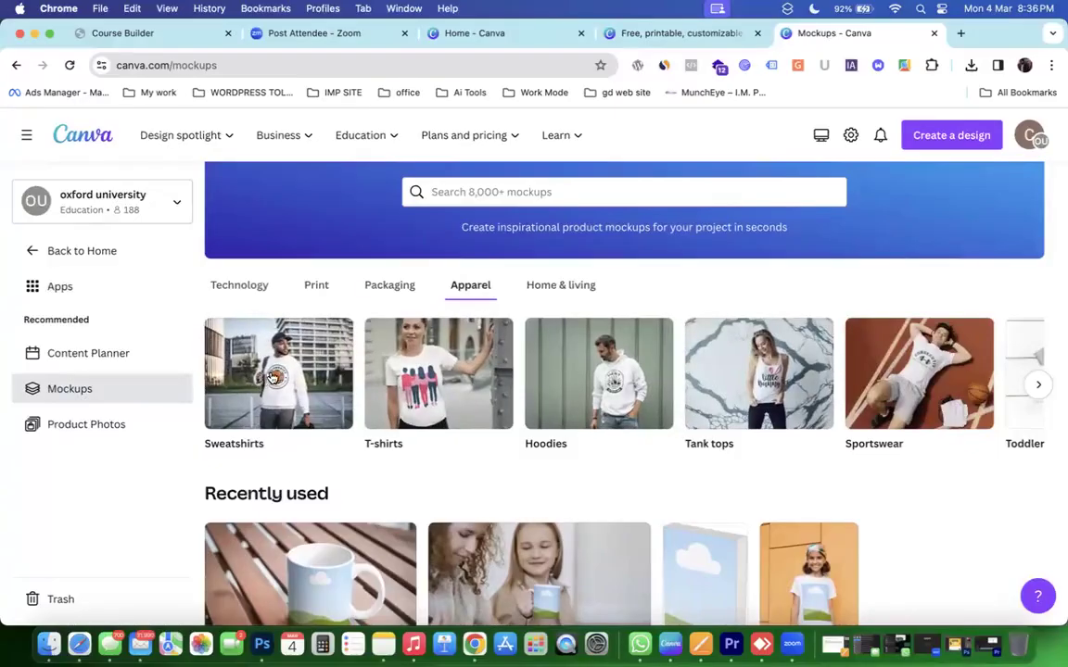
pyautogui.click(277, 376)
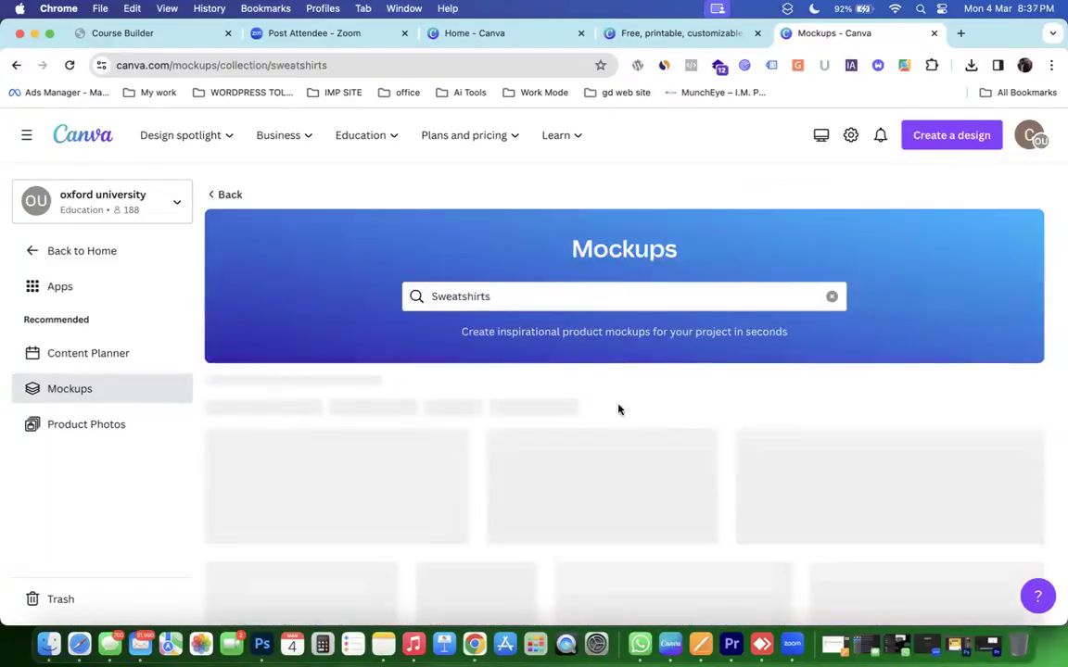
pyautogui.scroll(-4, 619, 410)
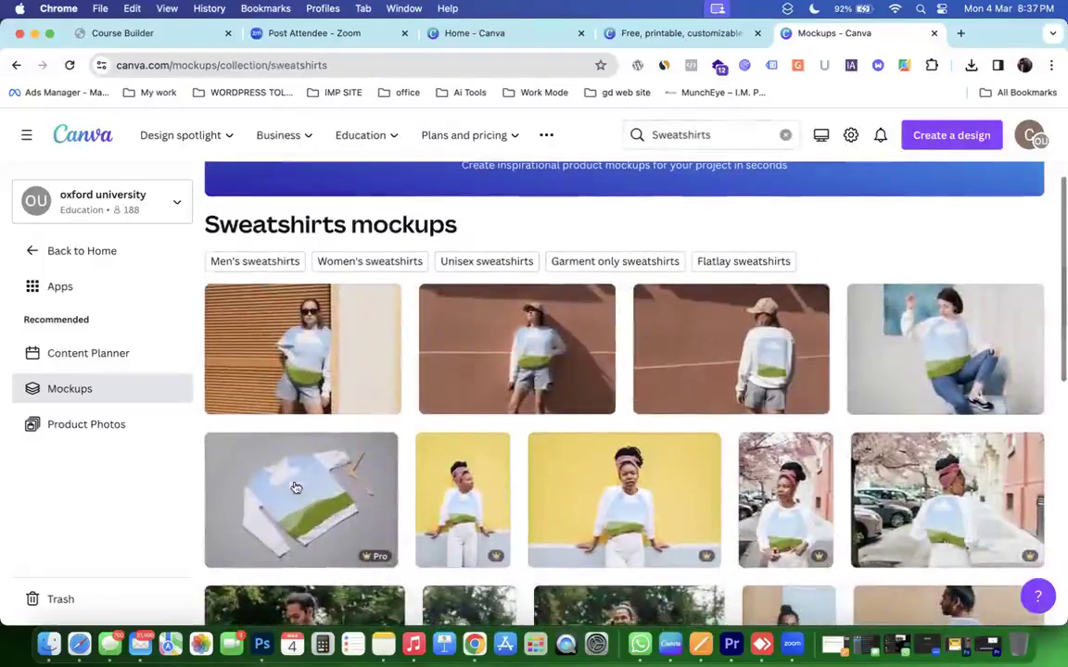
pyautogui.scroll(-1, 681, 385)
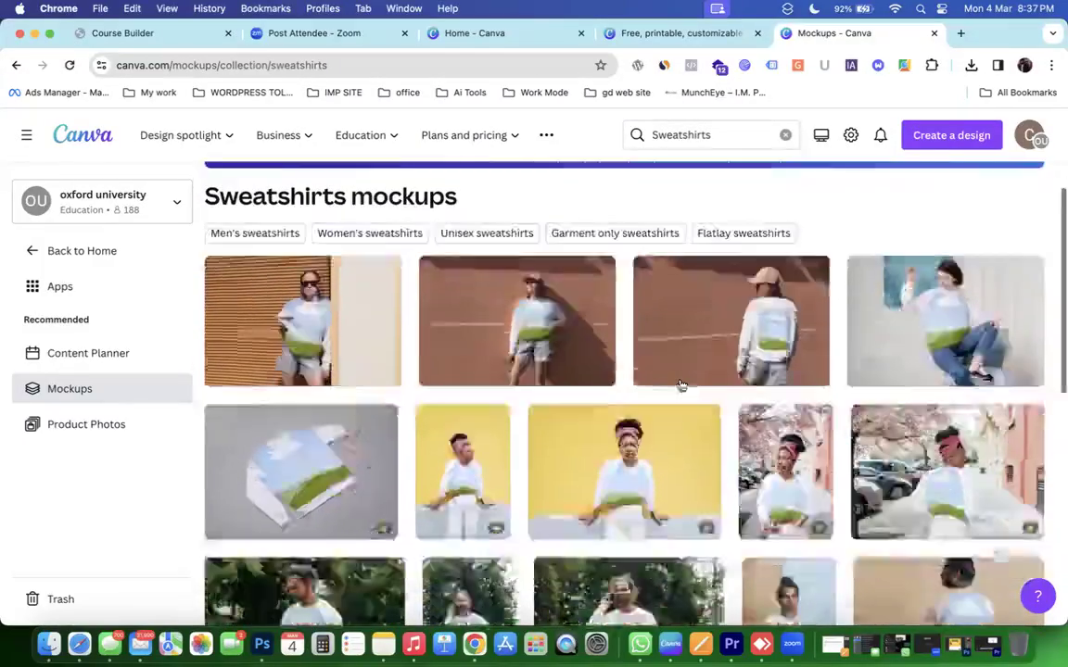
# Open the back-view sweatshirt mockup of the woman in a cap and pick the teal swirl logo.
pyautogui.click(758, 315)
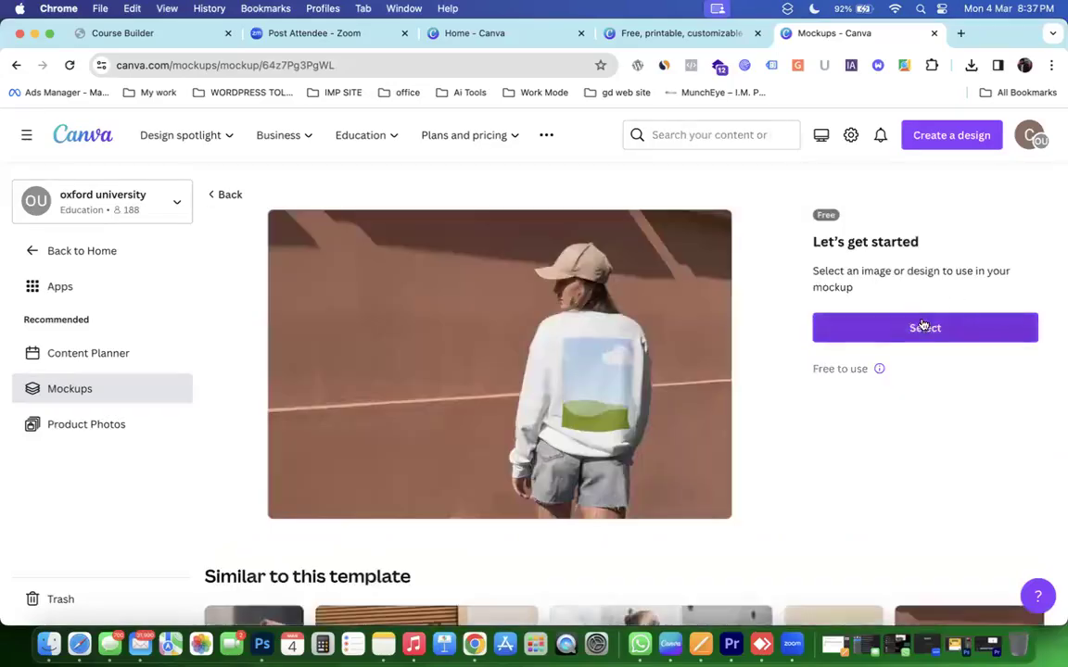
pyautogui.click(925, 326)
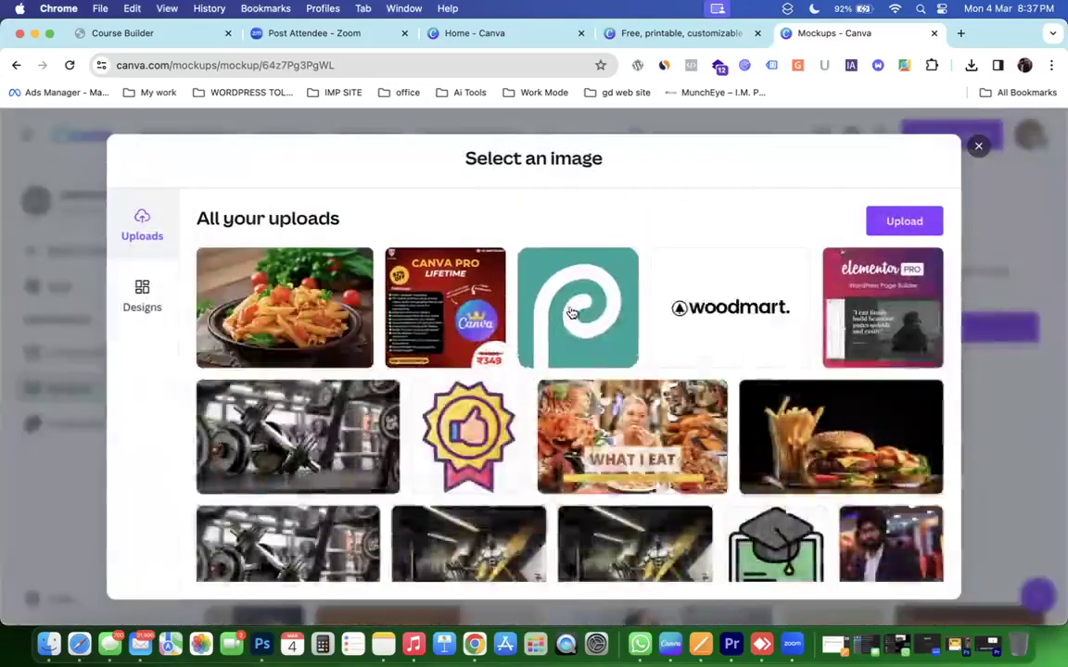
pyautogui.click(573, 314)
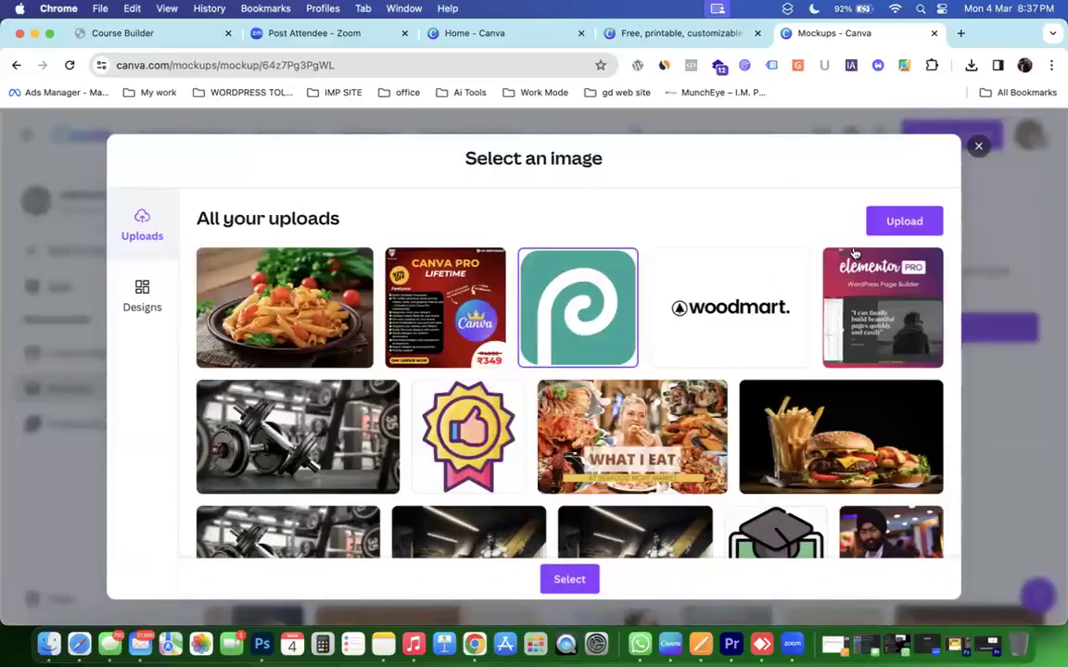
pyautogui.click(885, 226)
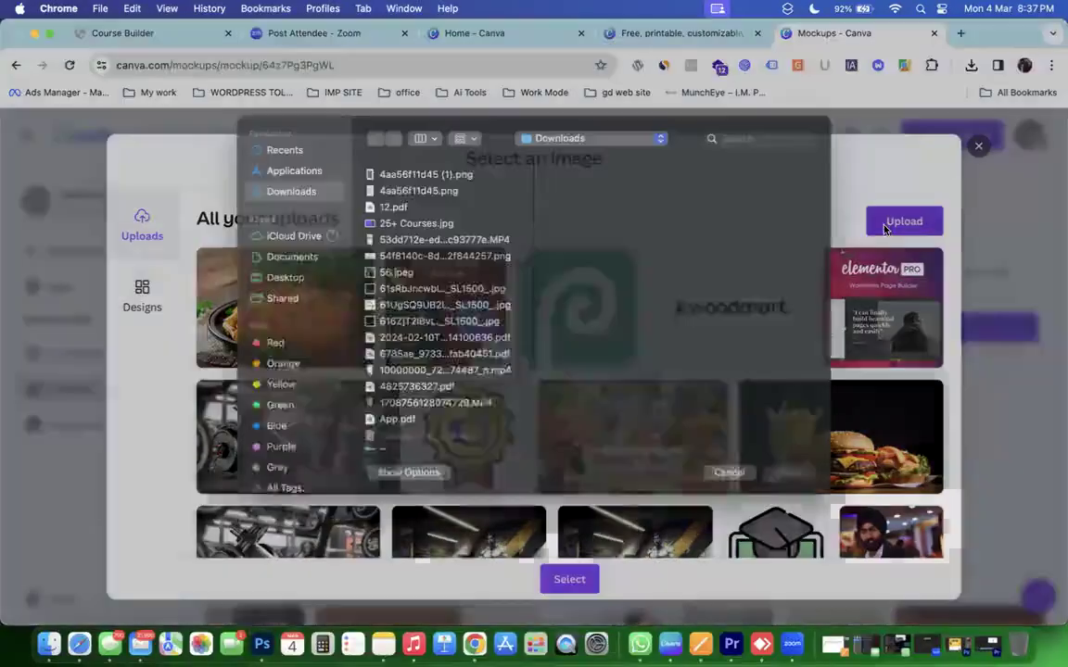
pyautogui.click(721, 489)
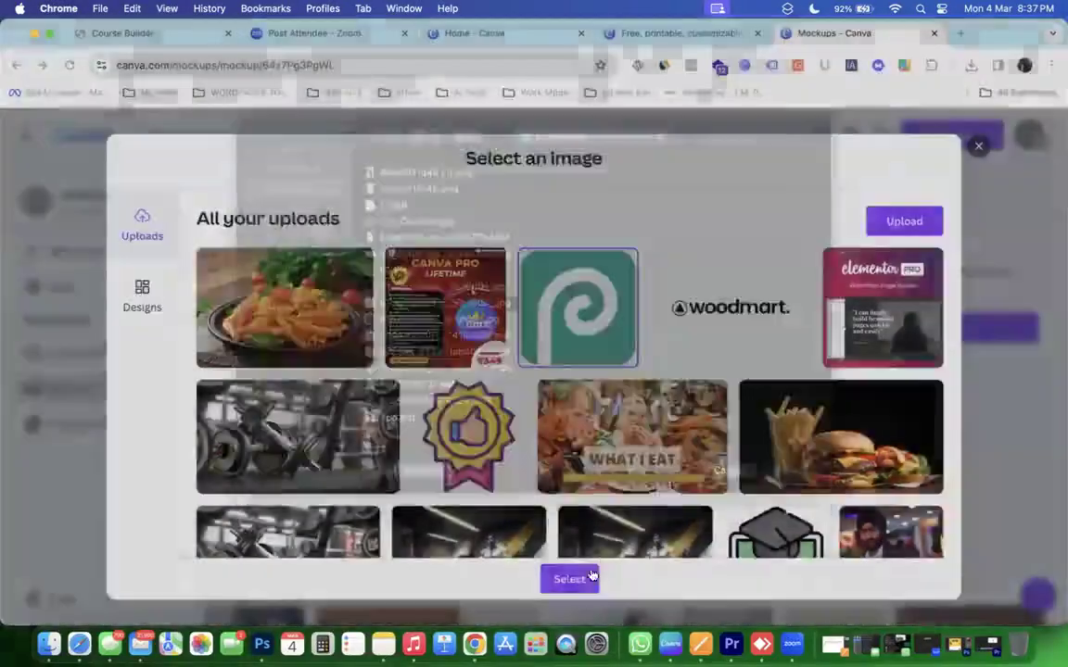
pyautogui.click(591, 577)
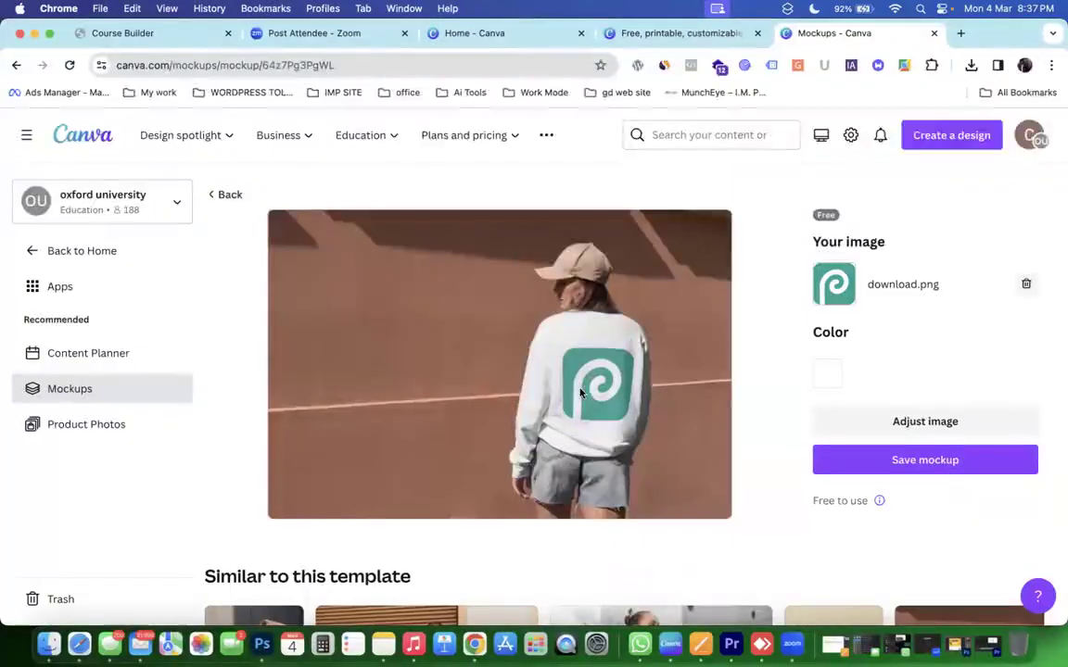
# Save the sweatshirt mockup, download it as 64z7Pg3PgWL.png, and open the file.
pyautogui.click(922, 461)
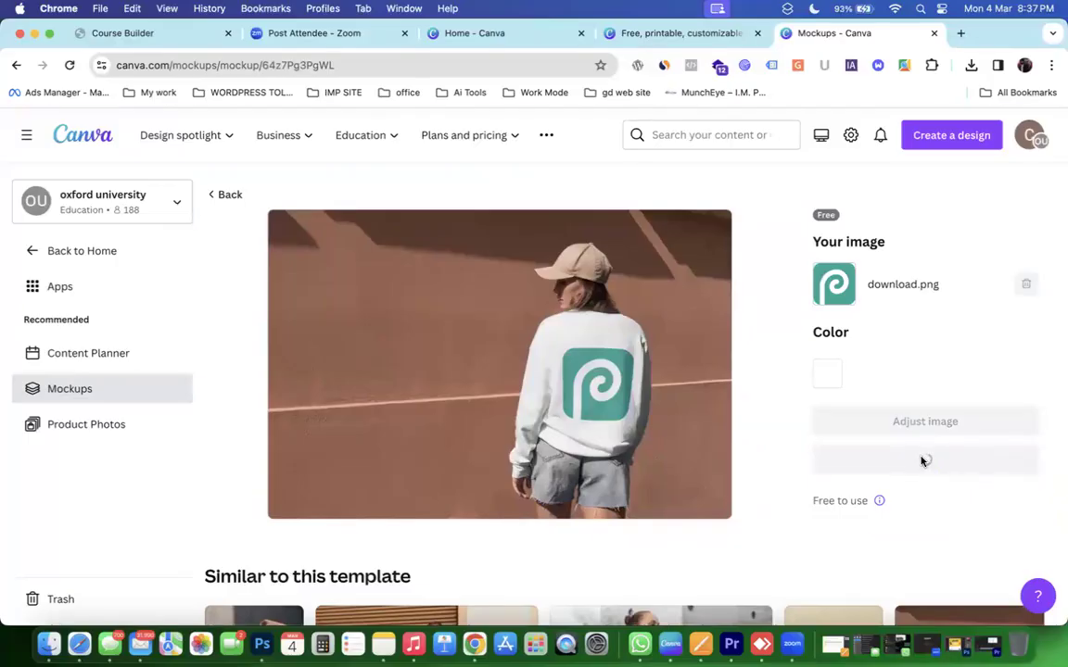
pyautogui.click(922, 461)
pyautogui.click(803, 291)
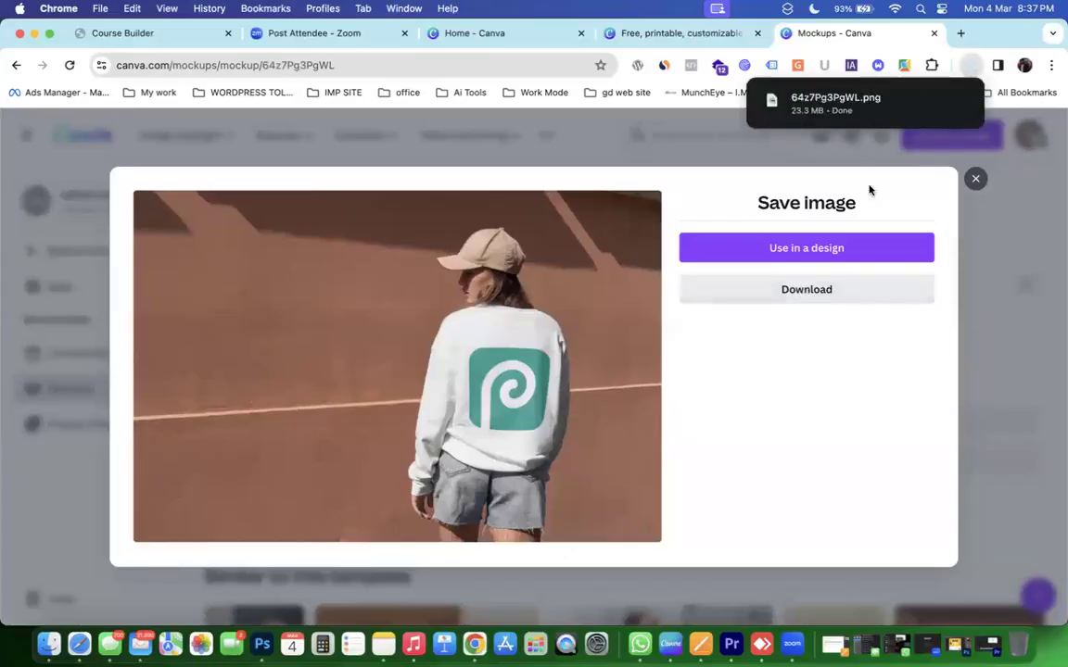
pyautogui.click(834, 102)
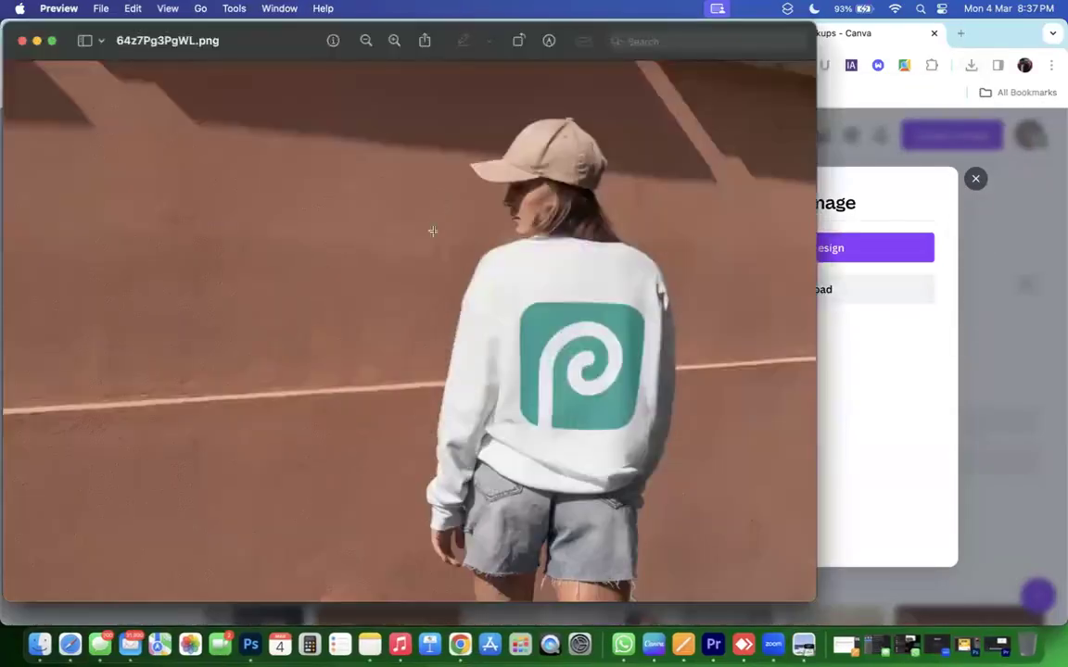
# Draw a rectangular selection around the woman in the PNG, then close the image window.
pyautogui.moveTo(380, 115); pyautogui.dragTo(696, 610)
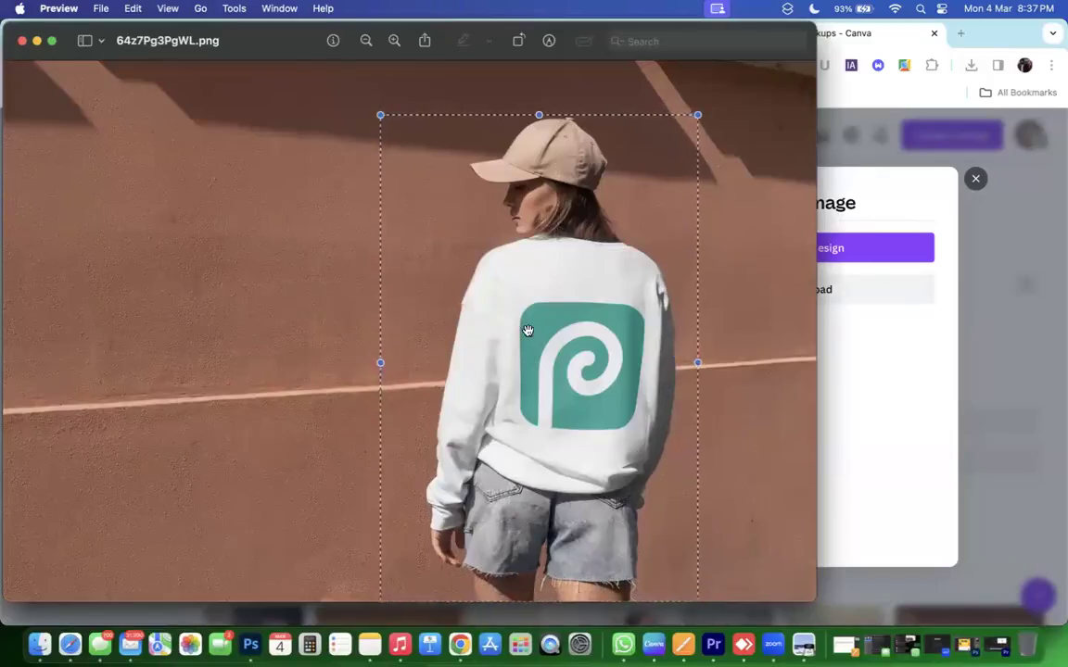
pyautogui.moveTo(542, 341)
pyautogui.mouseDown()
pyautogui.moveTo(539, 320)
pyautogui.moveTo(553, 333)
pyautogui.mouseUp()
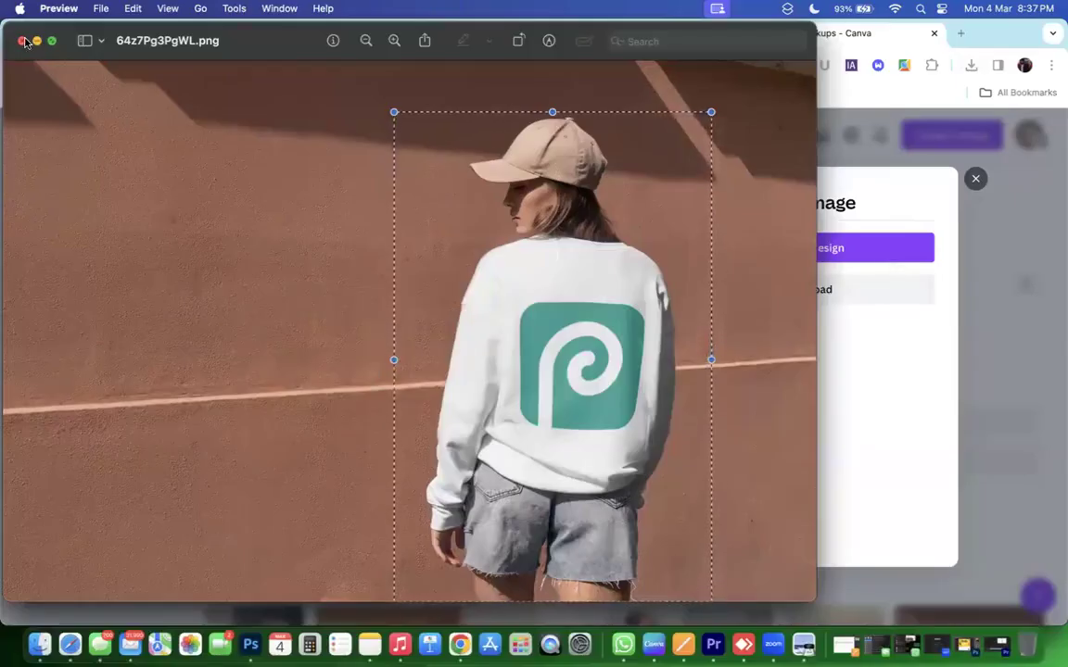
pyautogui.press('super+w')
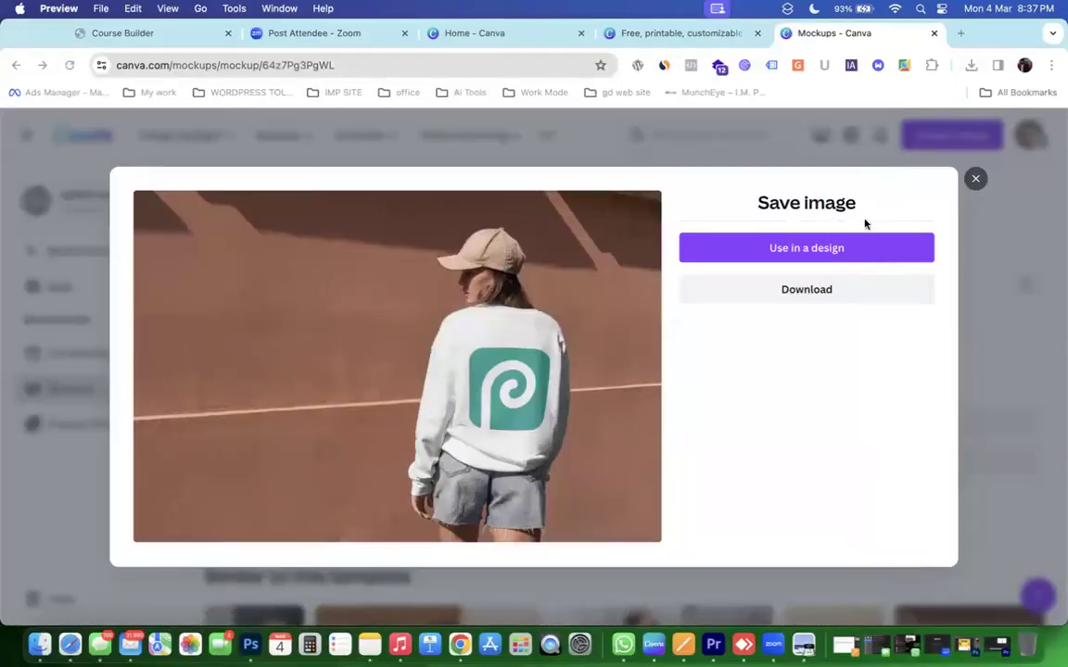
# Quit Preview, place the mockup in a square Instagram Post, and set it as the page background.
pyautogui.press('super+q')
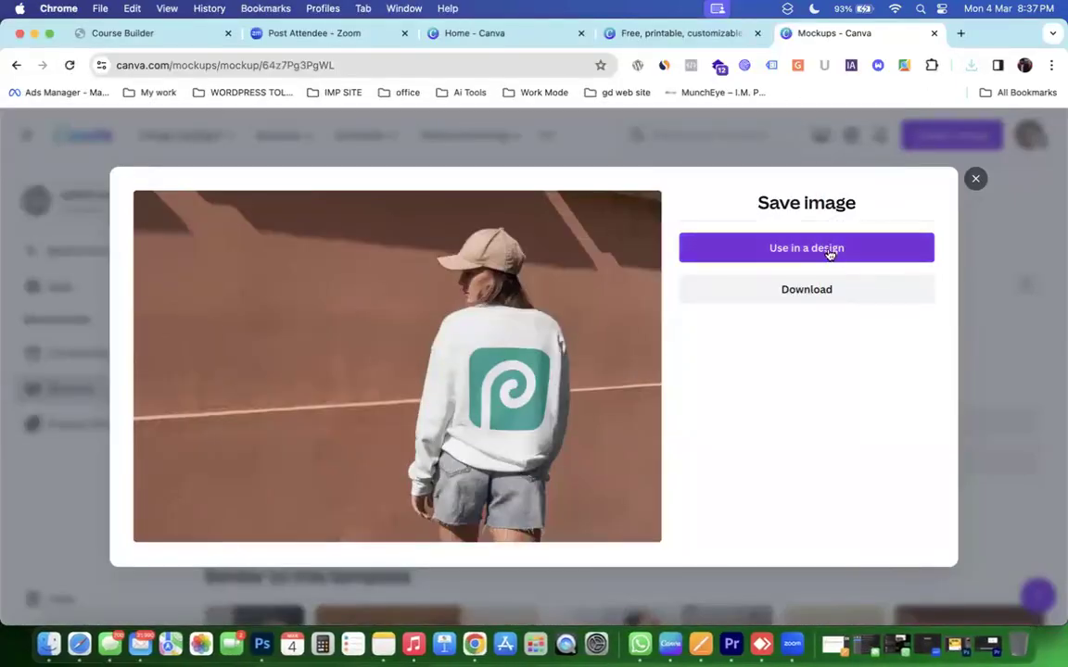
pyautogui.click(831, 250)
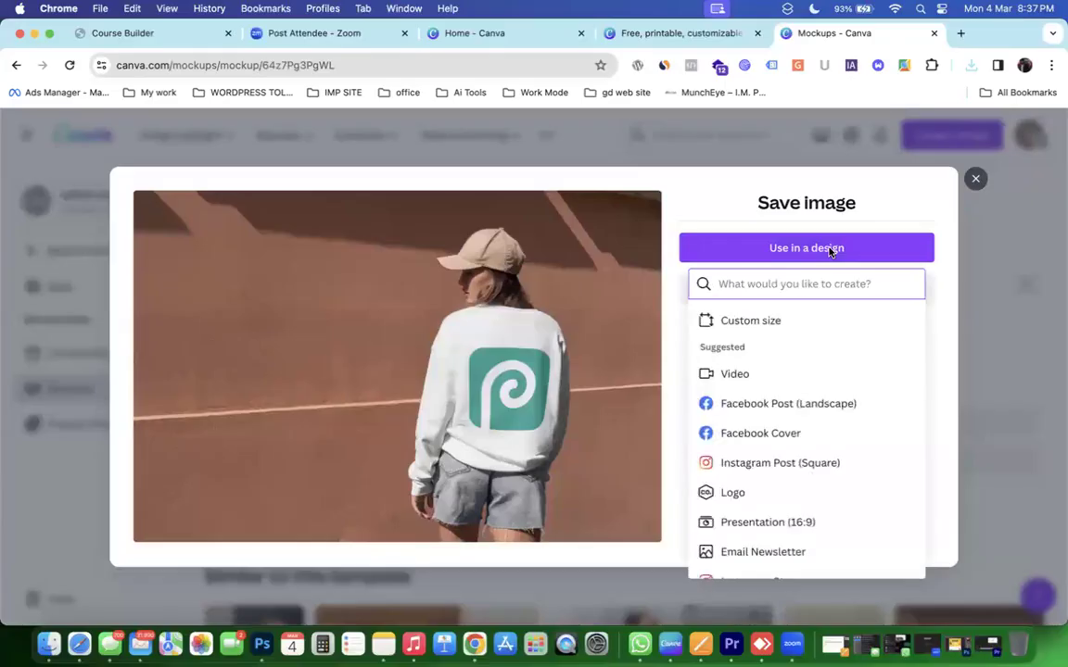
pyautogui.click(832, 250)
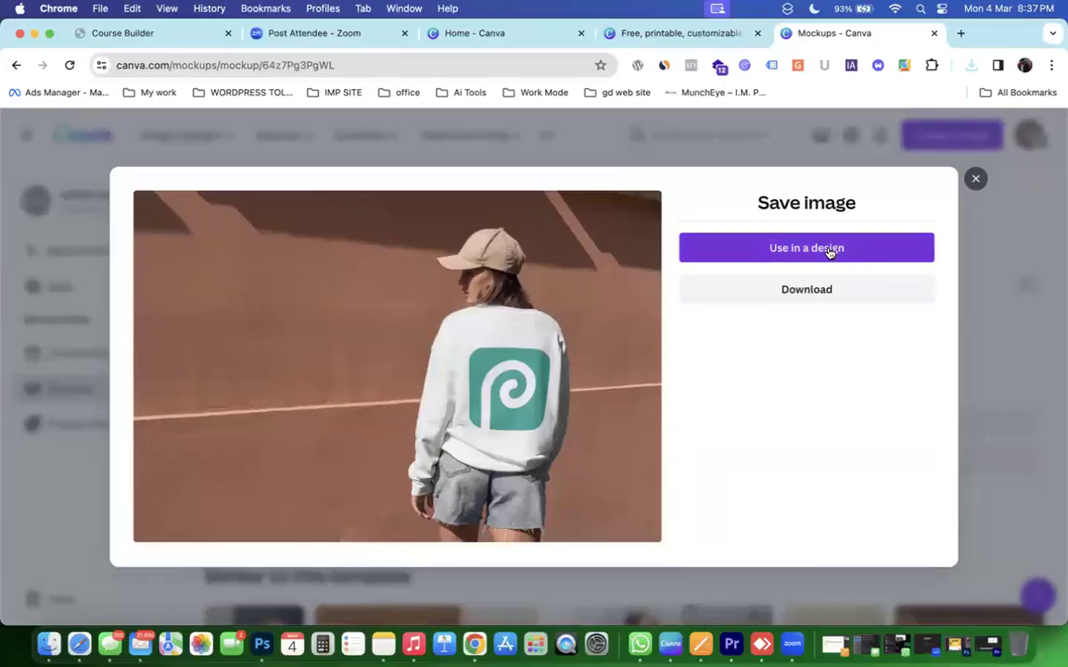
pyautogui.click(831, 250)
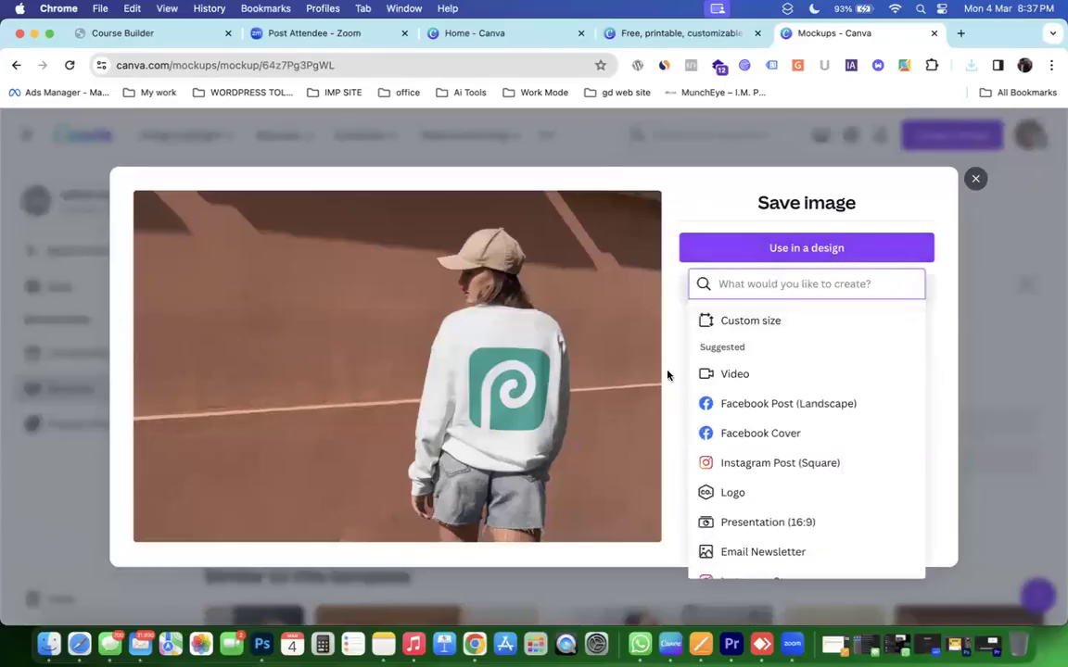
pyautogui.click(703, 358)
pyautogui.click(812, 255)
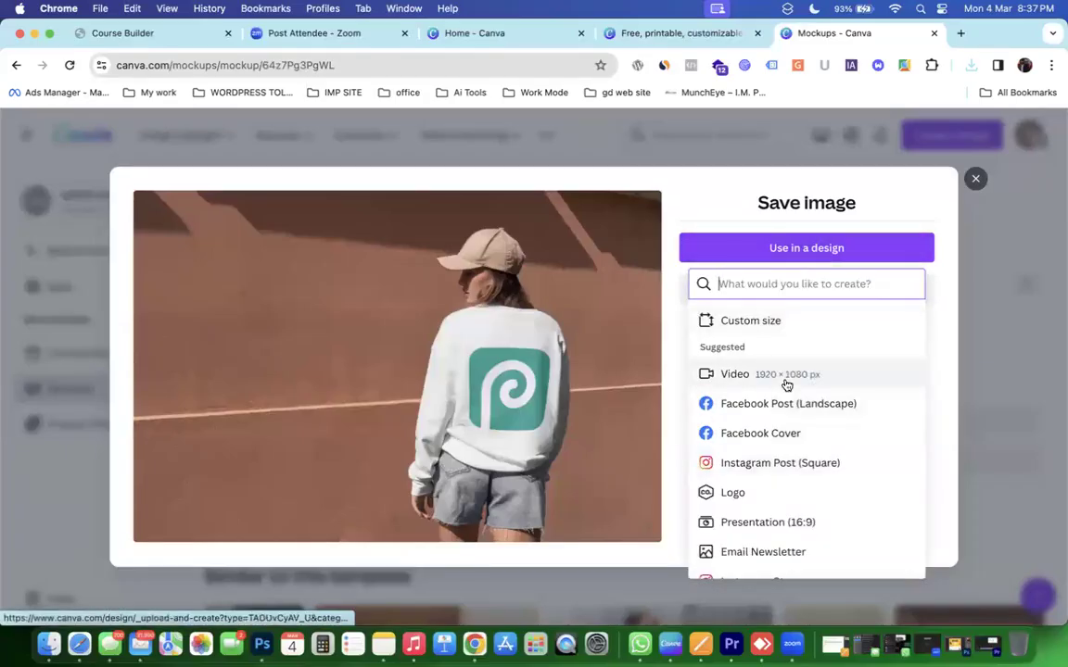
pyautogui.click(732, 466)
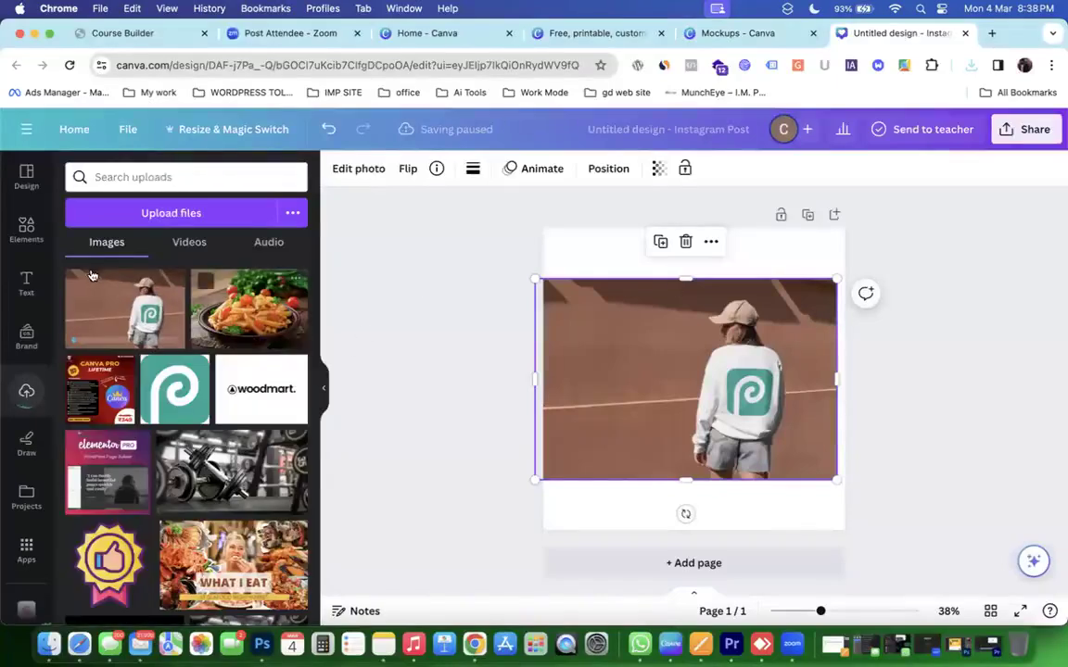
pyautogui.rightClick(687, 338)
pyautogui.click(729, 570)
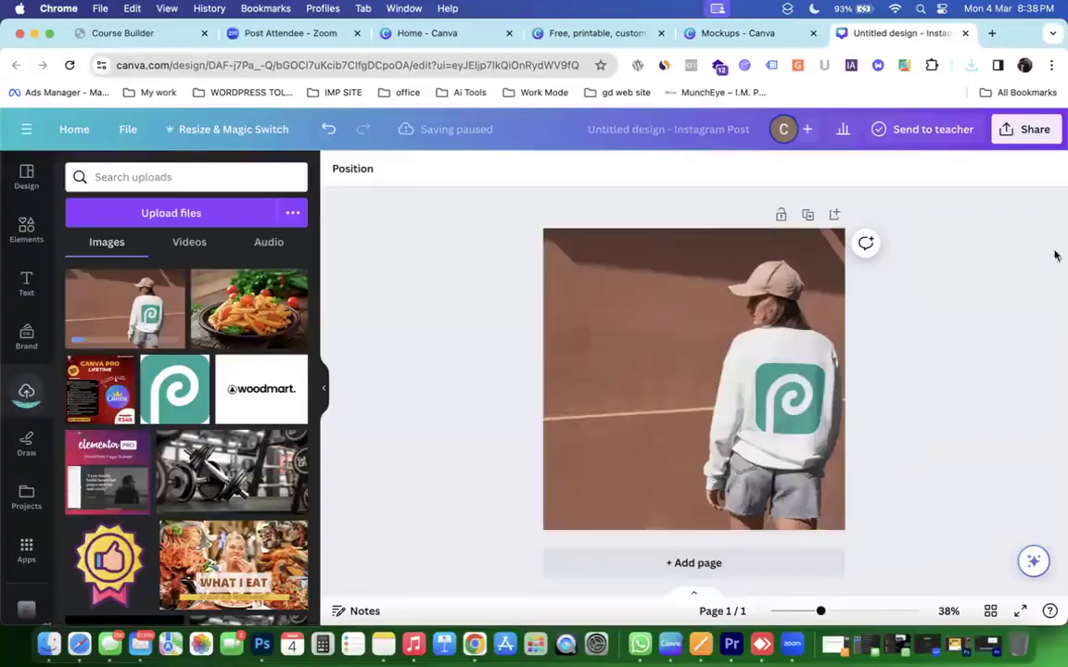
# Open the post's Share menu and browse the full list of publishing options.
pyautogui.click(1031, 130)
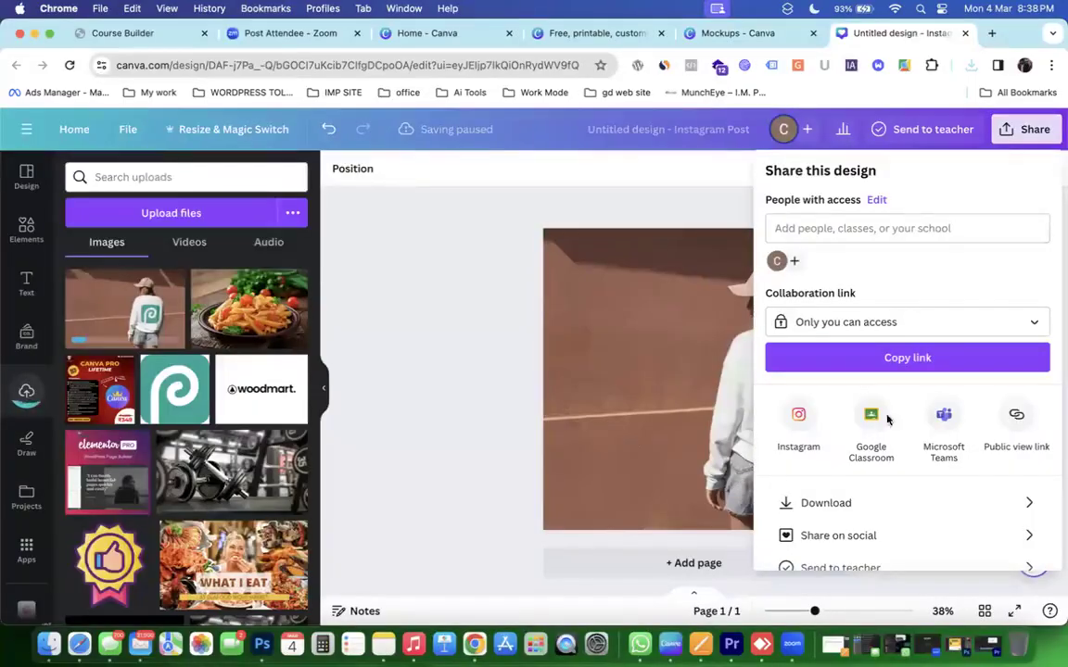
pyautogui.scroll(-2, 881, 448)
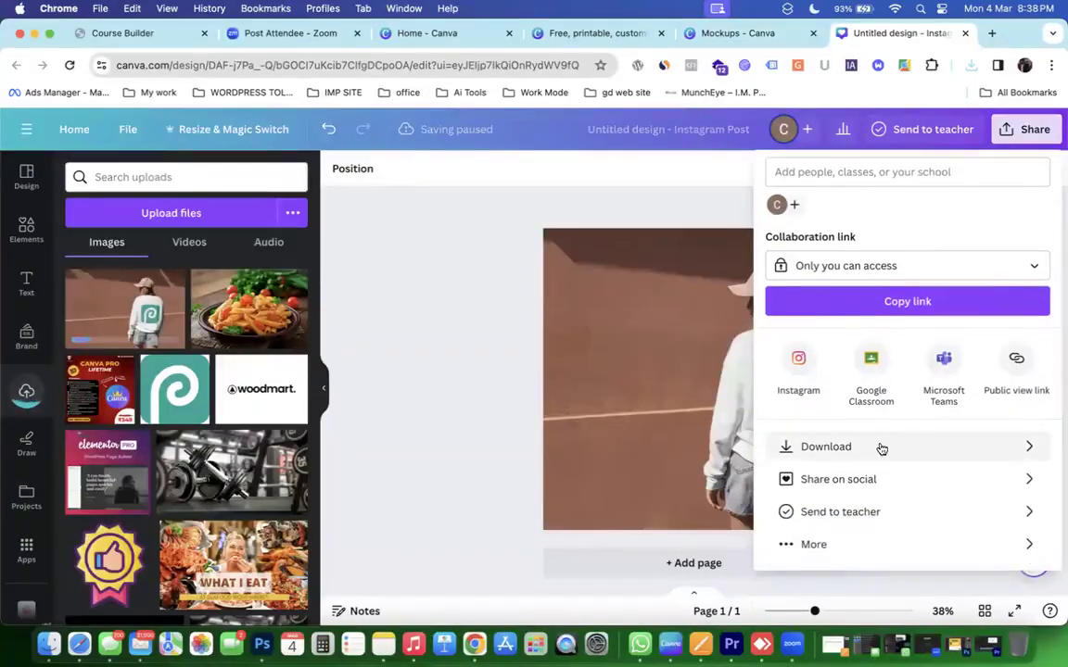
pyautogui.click(849, 549)
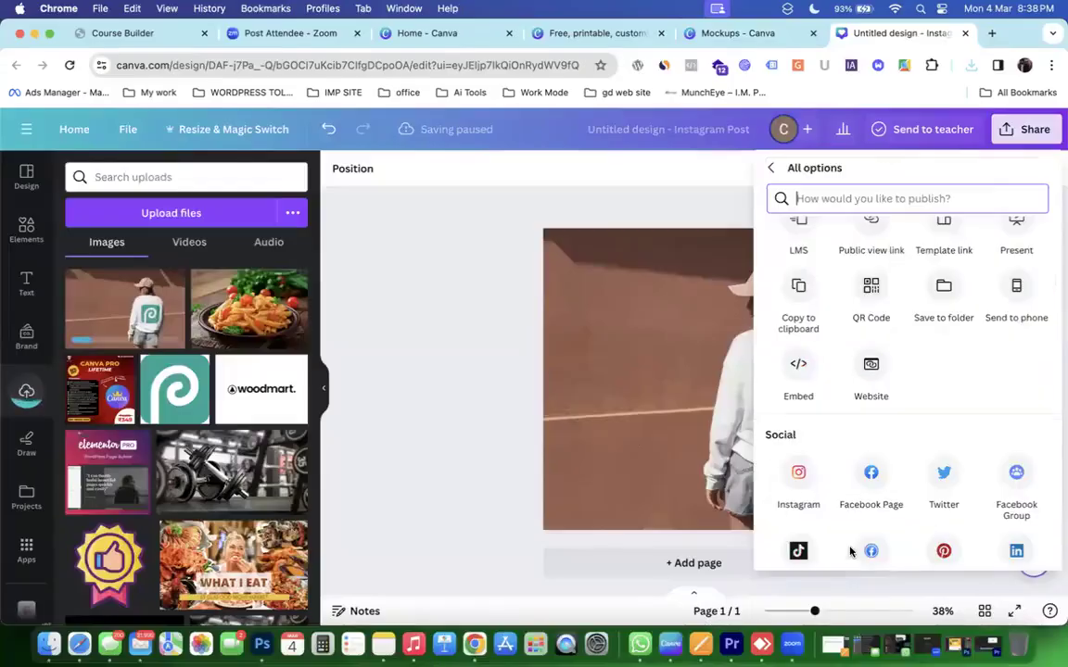
pyautogui.scroll(3, 850, 552)
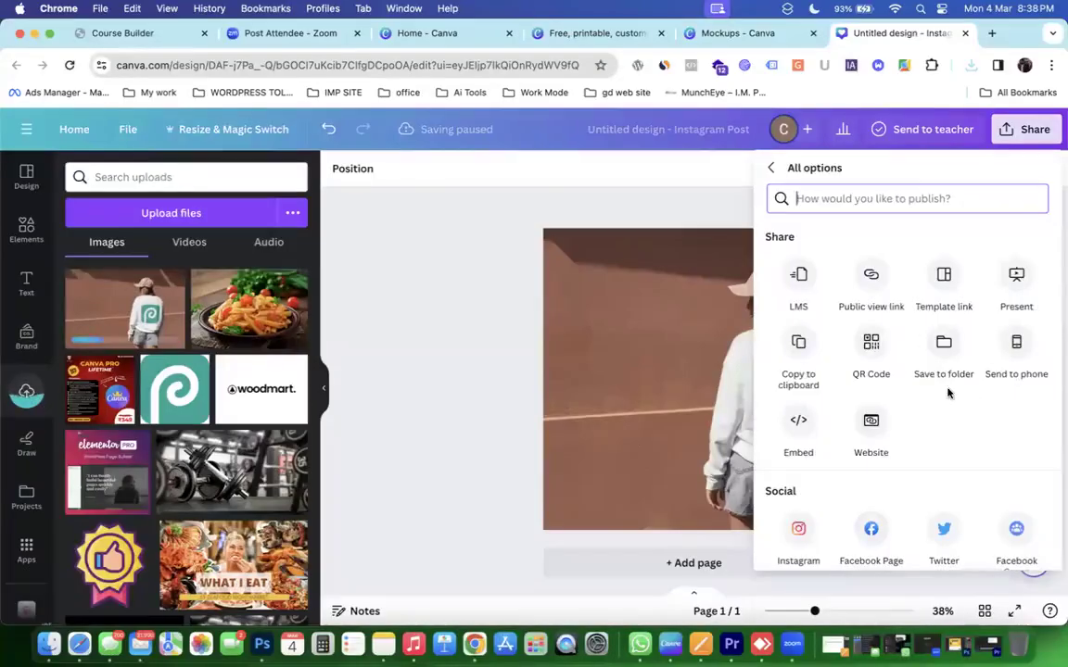
pyautogui.scroll(-10, 946, 389)
pyautogui.scroll(5, 945, 394)
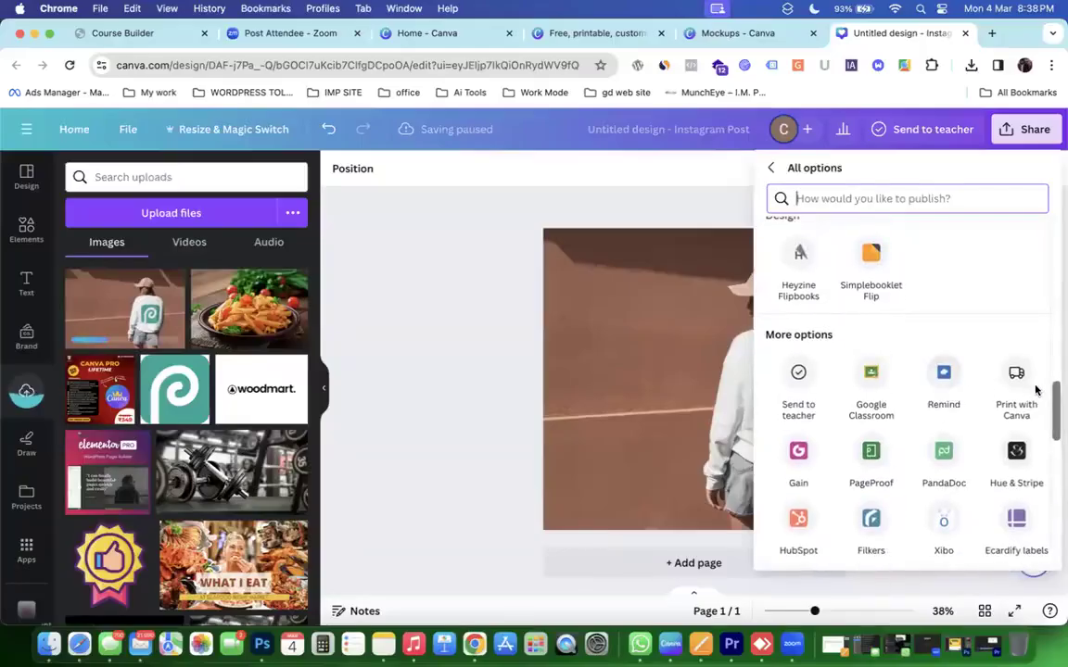
pyautogui.scroll(4, 1021, 381)
pyautogui.scroll(3, 1025, 384)
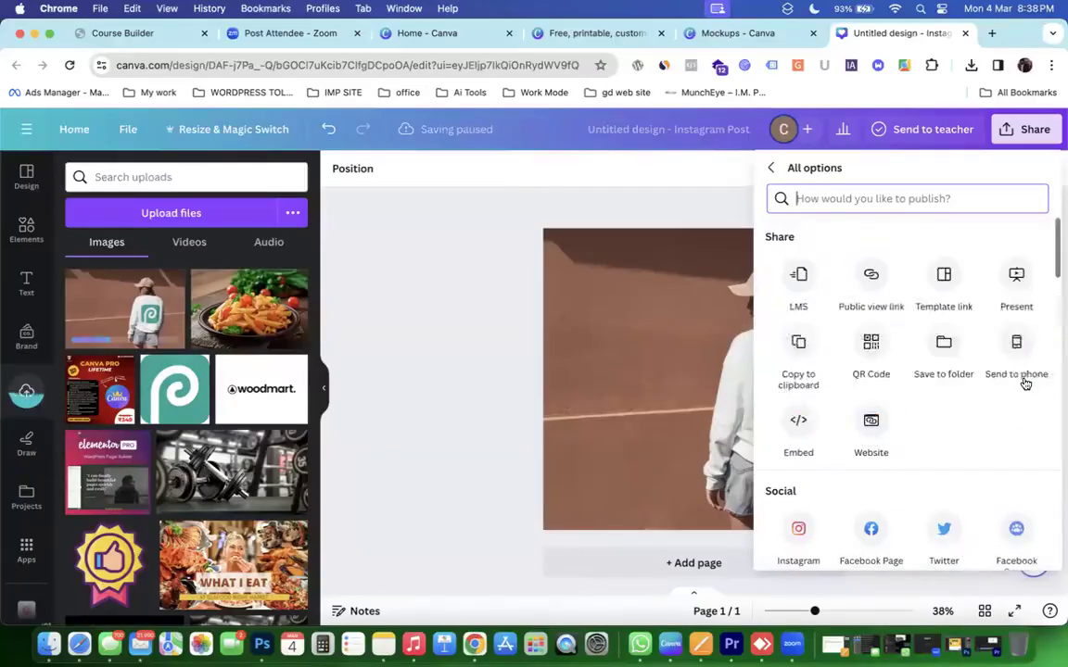
pyautogui.click(770, 167)
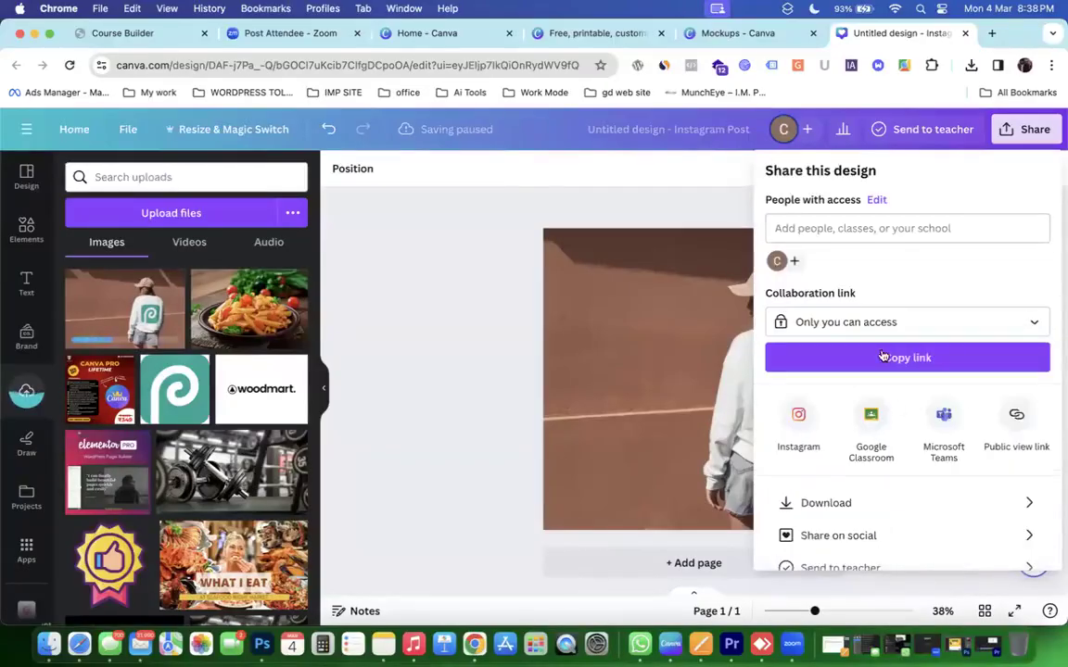
# Scroll down the publishing options and open Print with Canva.
pyautogui.scroll(-2, 881, 422)
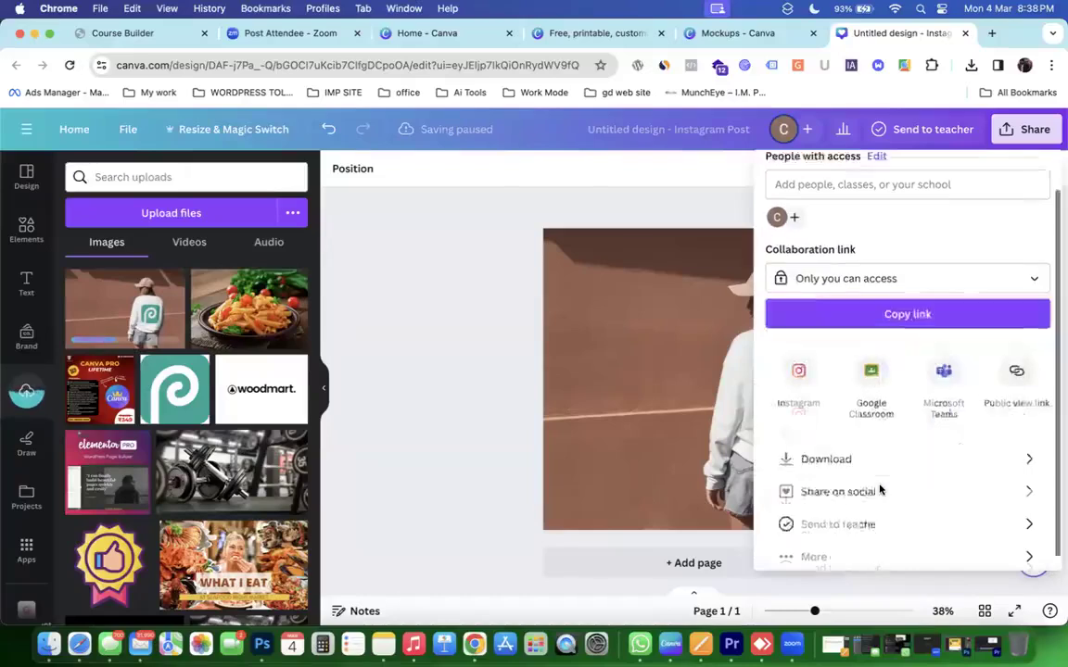
pyautogui.click(813, 544)
pyautogui.scroll(-4, 814, 545)
pyautogui.scroll(-5, 813, 544)
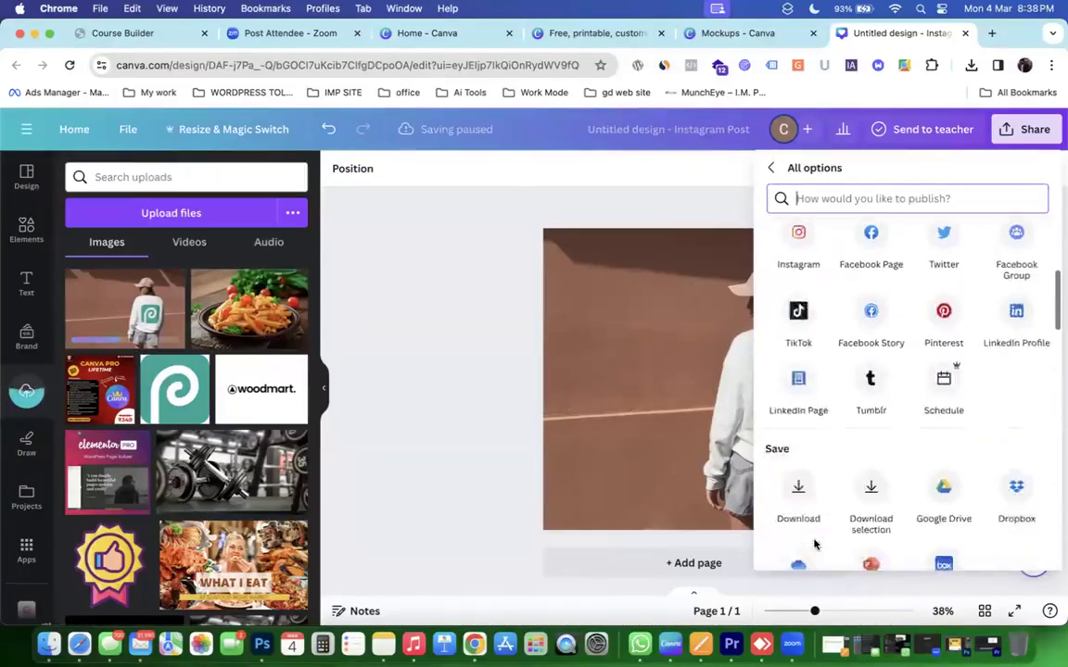
pyautogui.scroll(-5, 813, 544)
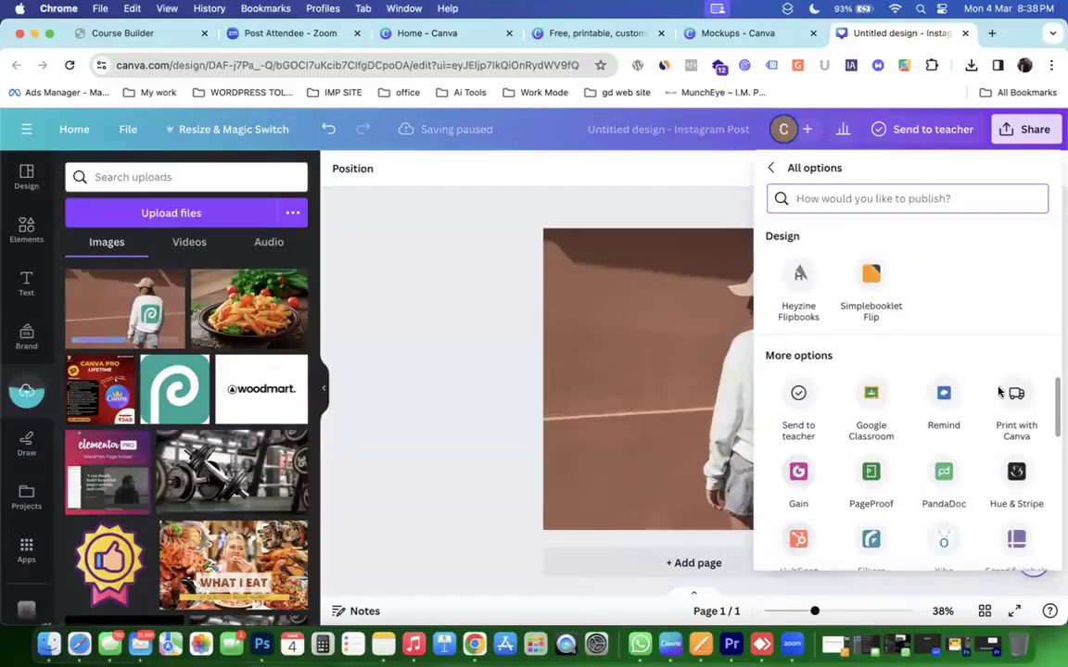
pyautogui.click(1017, 395)
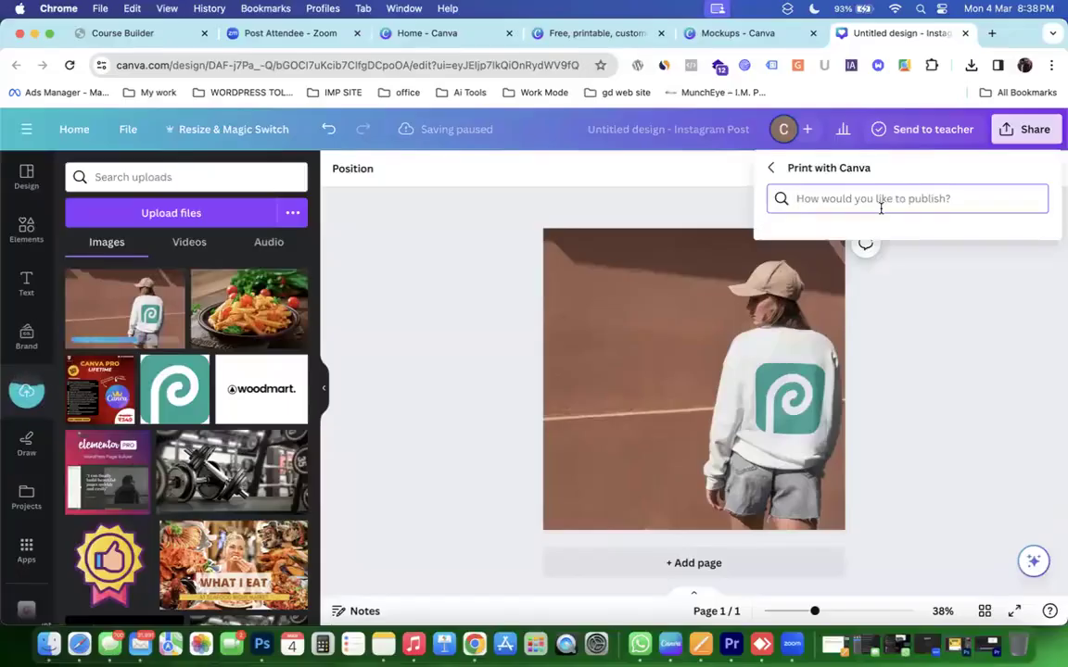
# Search publish options for 'pri', pick Print with Canva, then clear the search and go back.
pyautogui.write('pri')
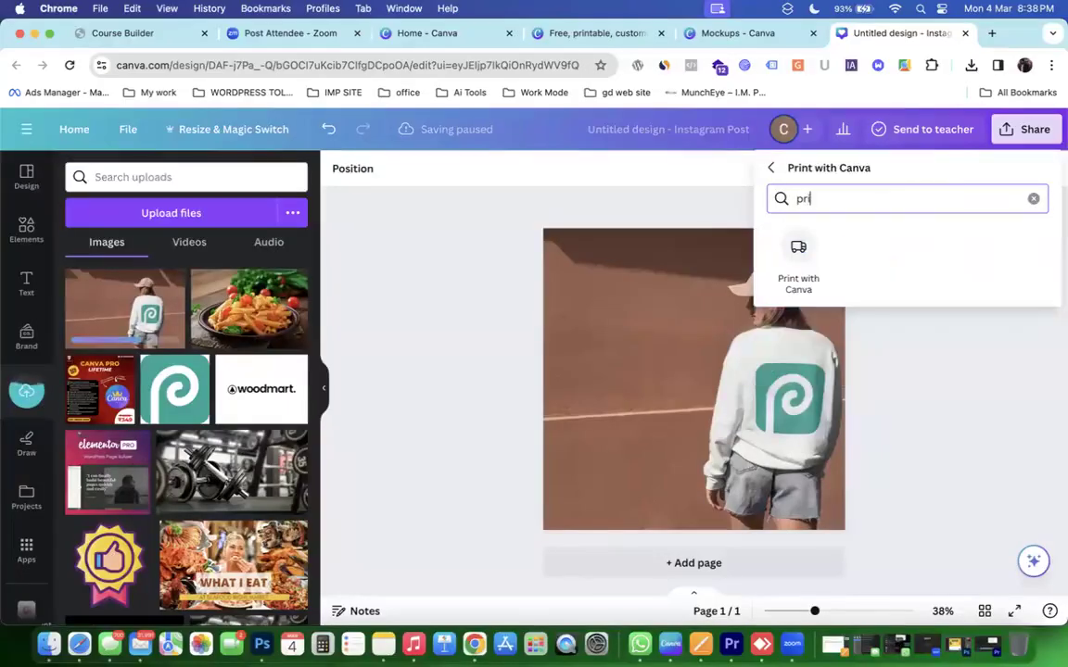
pyautogui.click(799, 253)
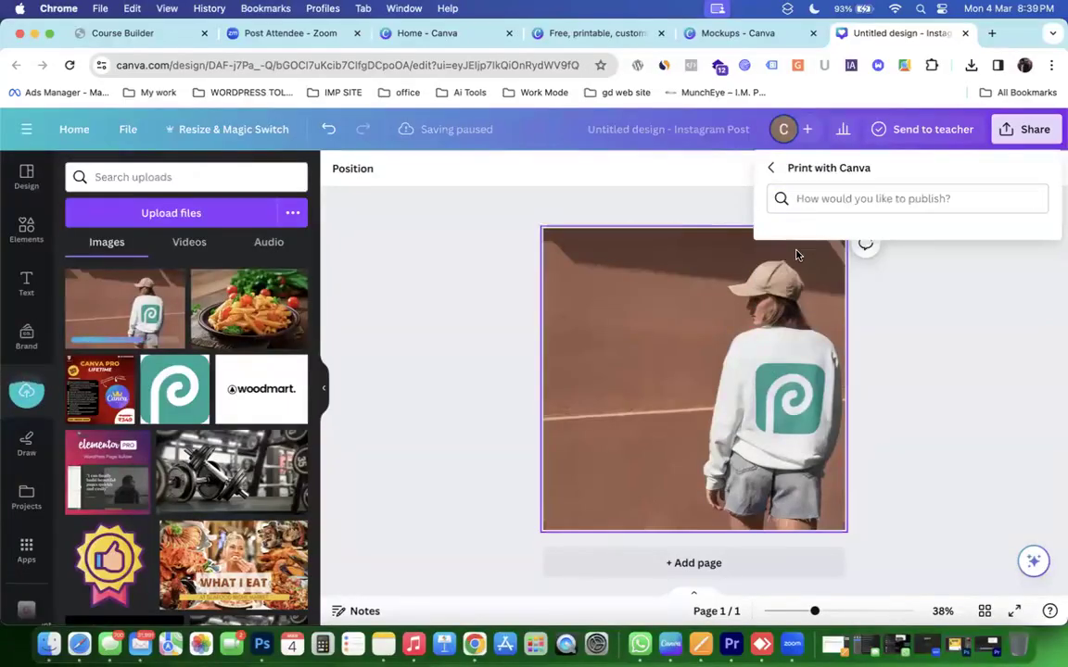
pyautogui.click(815, 202)
pyautogui.write('My')
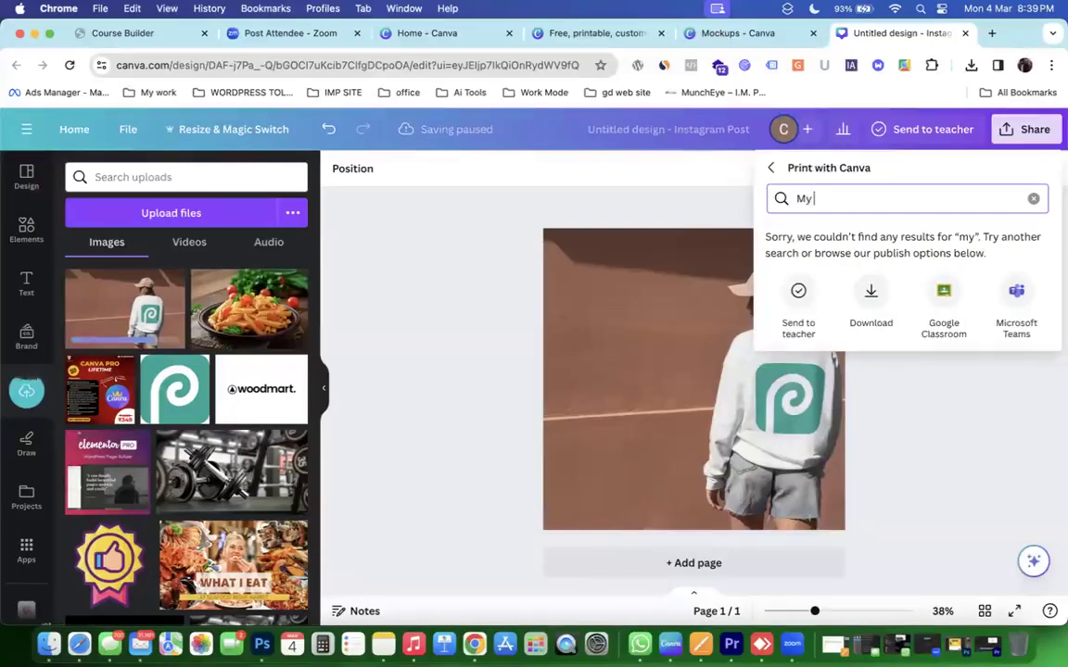
pyautogui.press('BackSpace')
pyautogui.press('BackSpace')
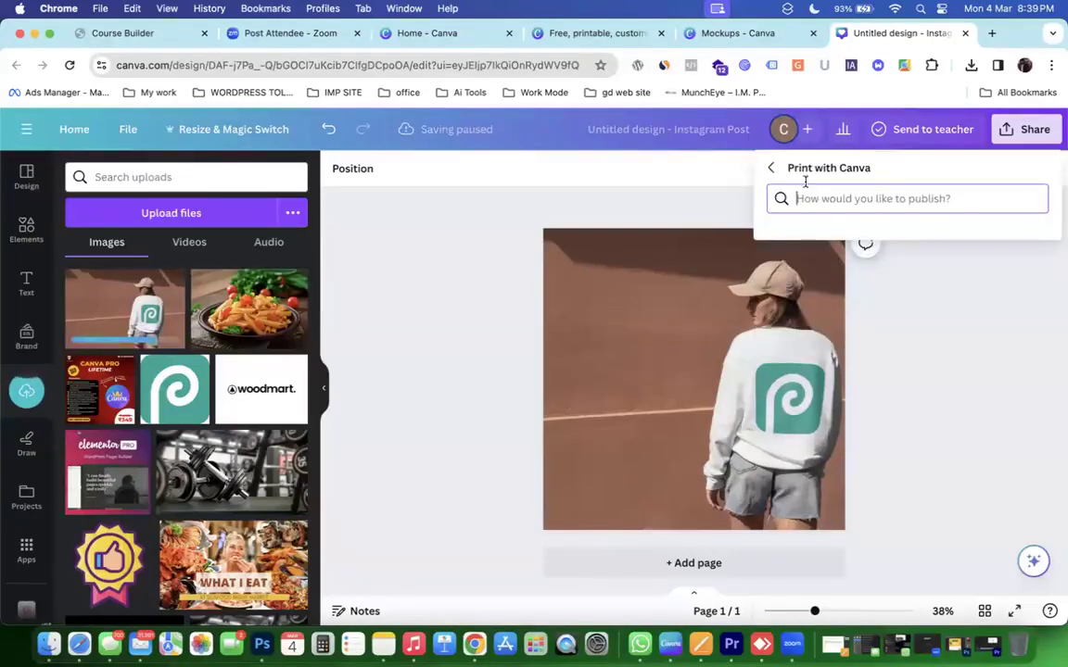
pyautogui.click(771, 175)
pyautogui.click(817, 198)
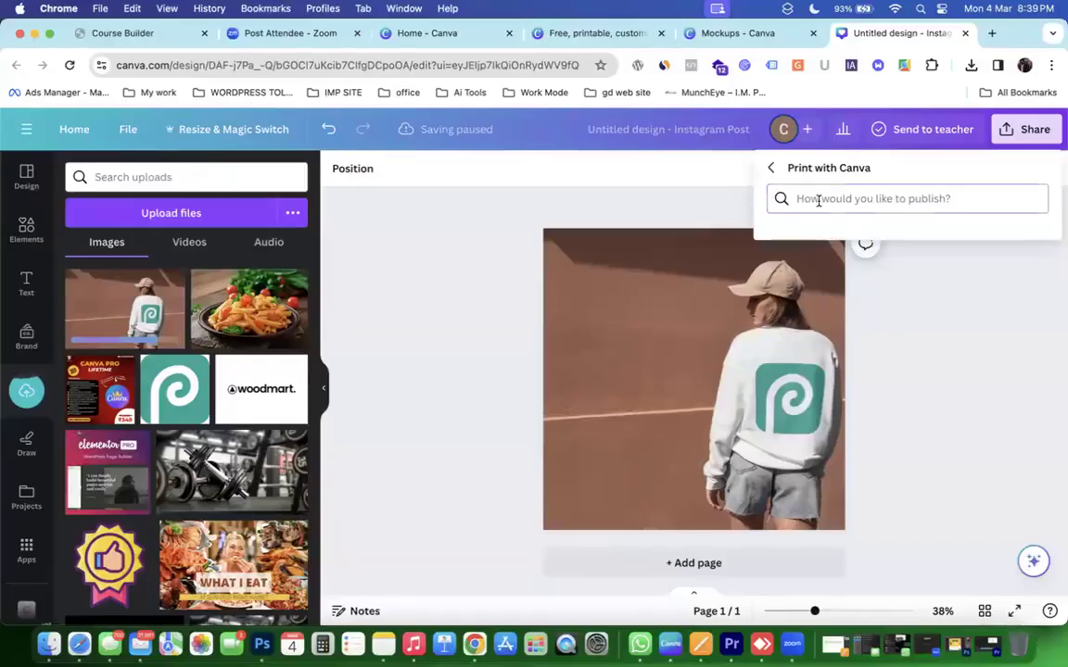
pyautogui.click(771, 167)
# Scroll through the publishing options list, then close the panel.
pyautogui.scroll(-10, 885, 358)
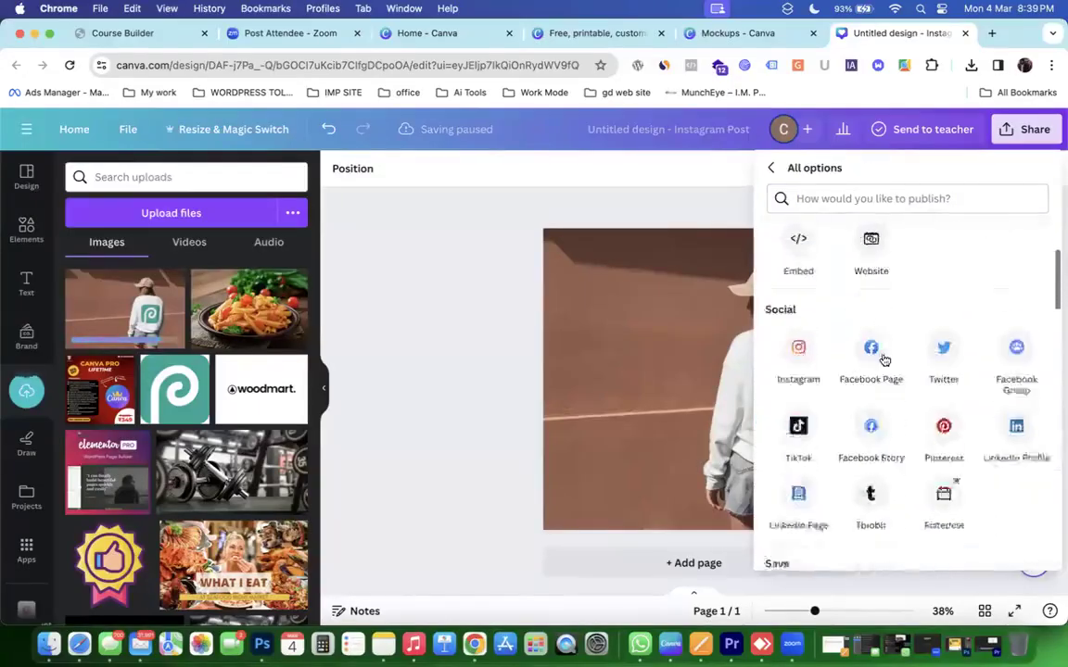
pyautogui.scroll(-10, 884, 358)
pyautogui.scroll(8, 884, 359)
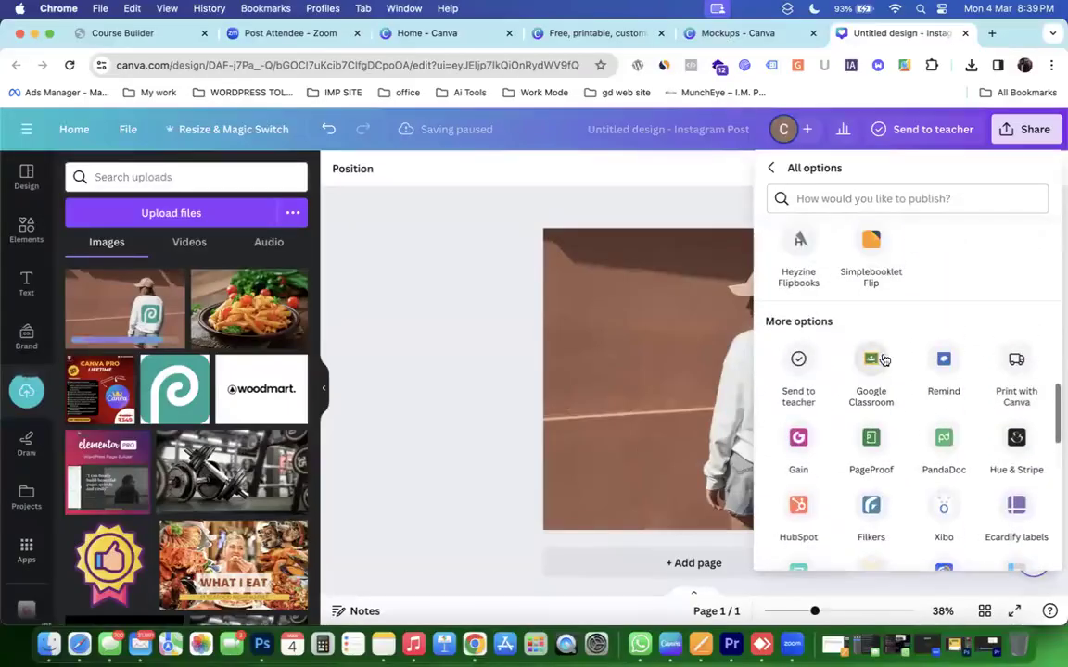
pyautogui.scroll(1, 988, 371)
pyautogui.scroll(-5, 988, 371)
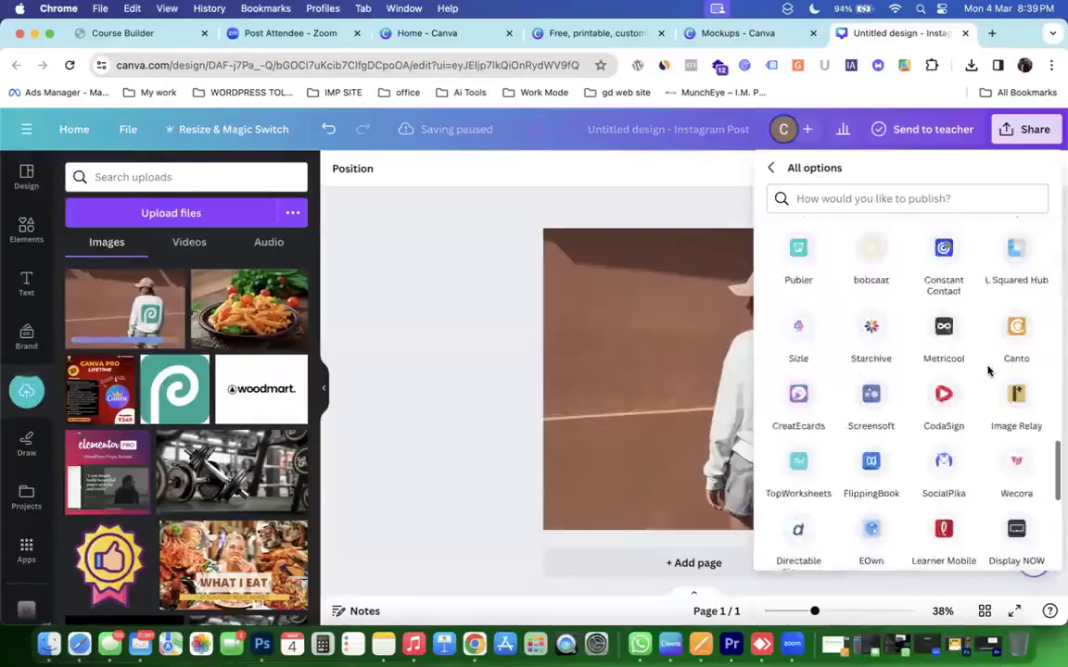
pyautogui.scroll(5, 988, 371)
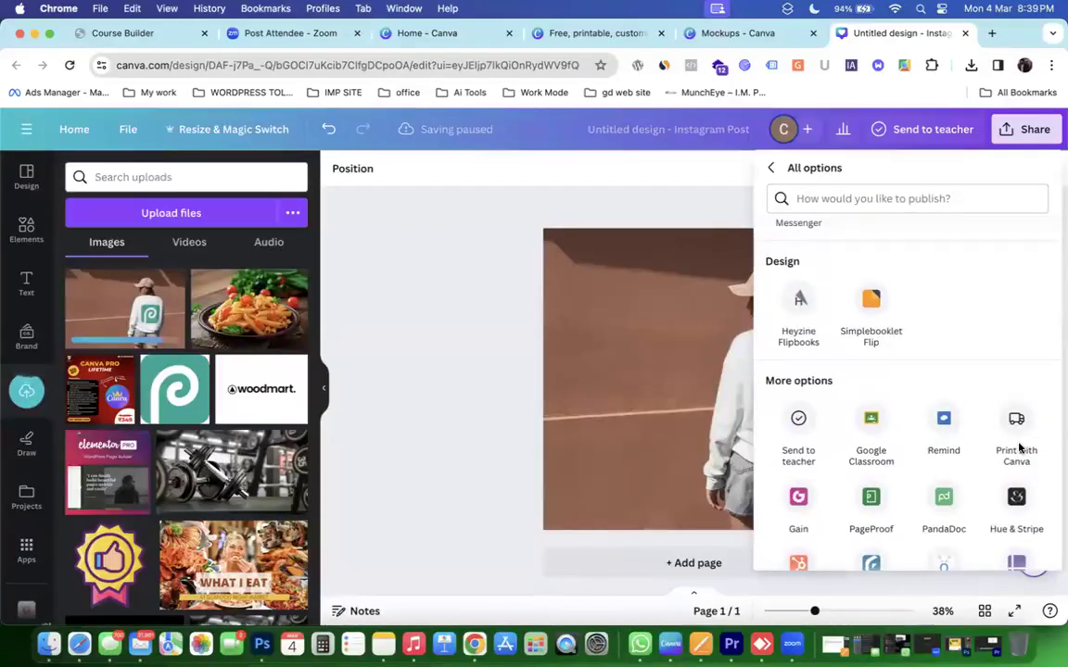
pyautogui.scroll(3, 1018, 449)
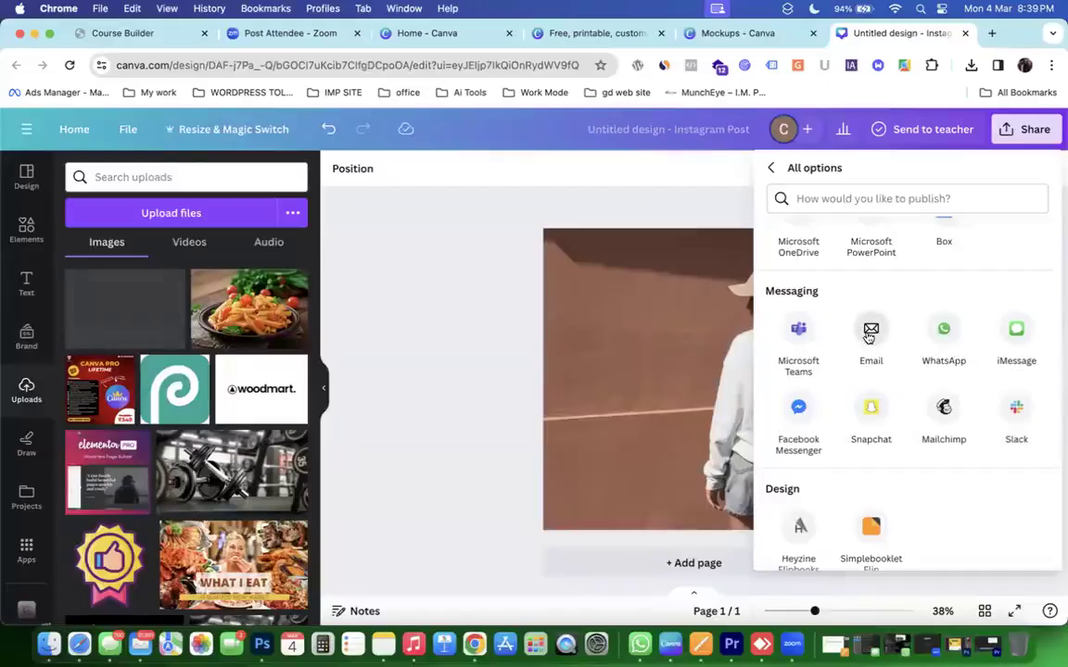
pyautogui.scroll(3, 868, 336)
pyautogui.scroll(3, 868, 336)
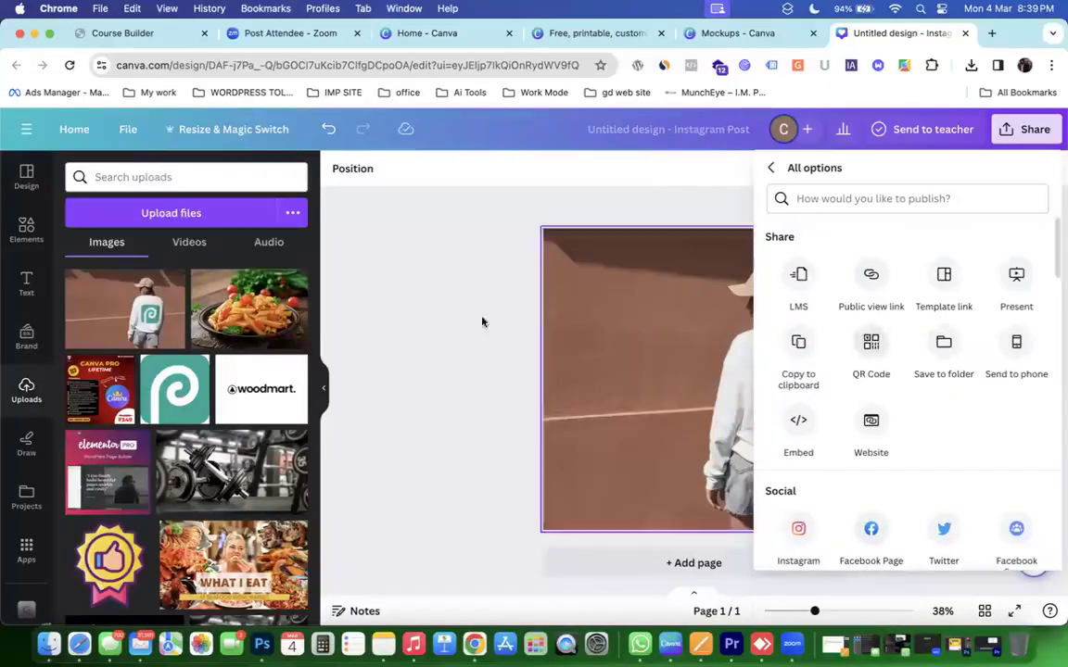
pyautogui.click(385, 367)
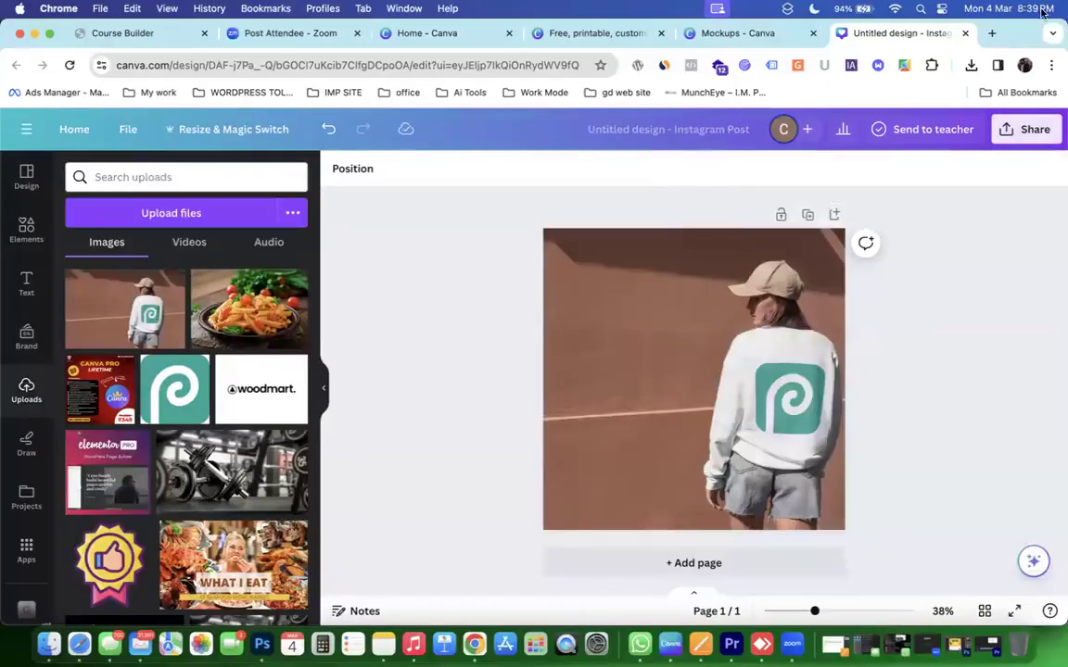
# Set the collaboration link so anyone from oxford university can edit.
pyautogui.click(1025, 130)
pyautogui.scroll(-2, 906, 460)
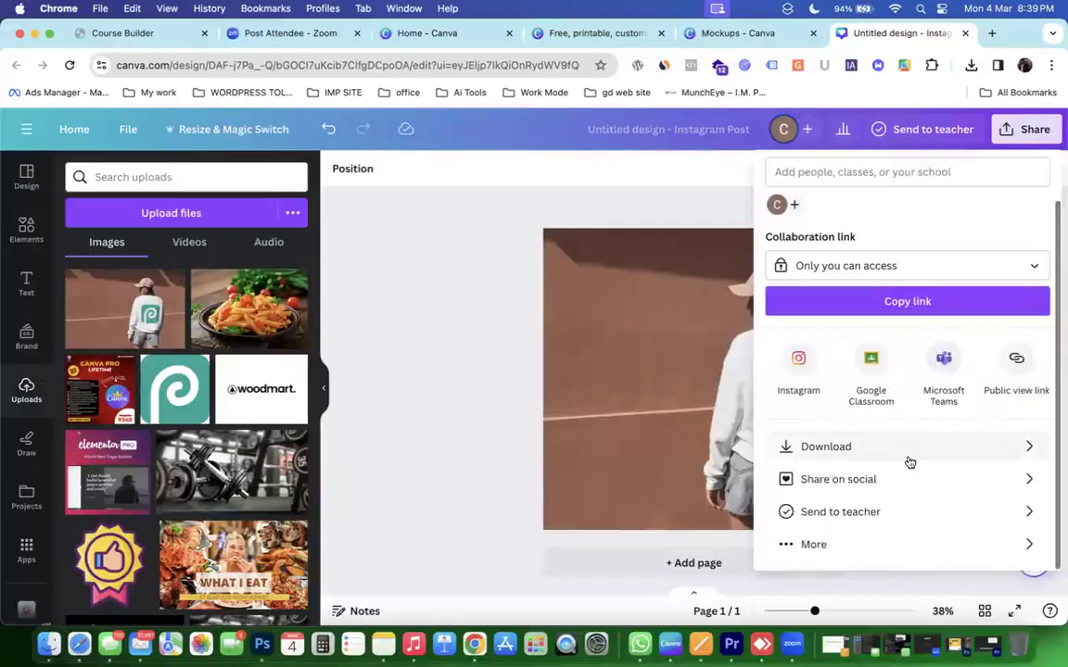
pyautogui.click(848, 267)
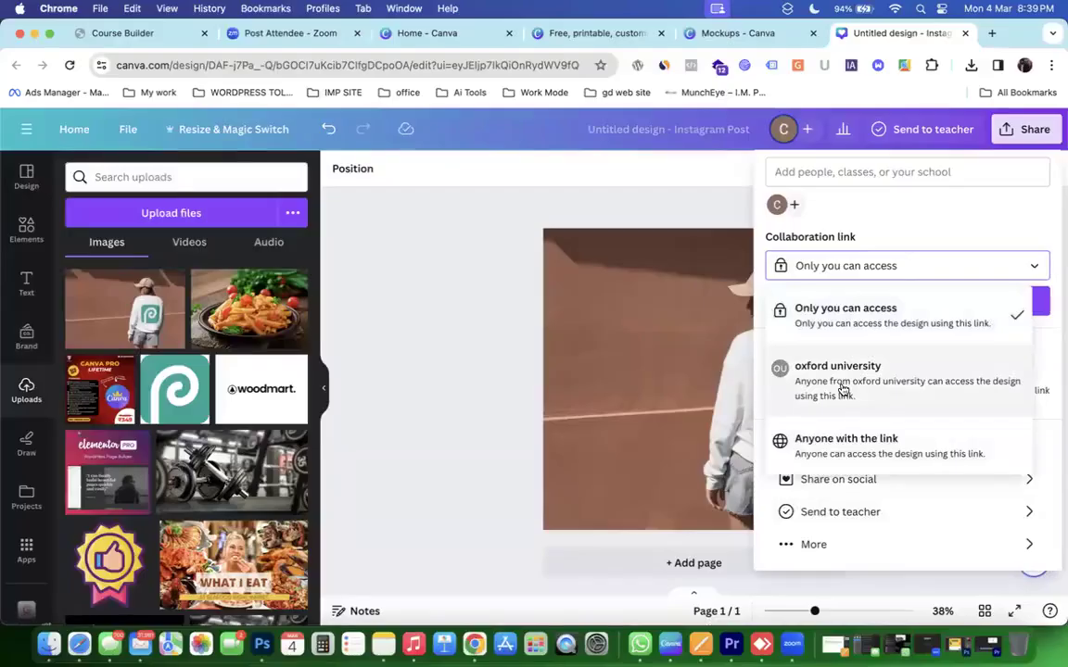
pyautogui.click(843, 389)
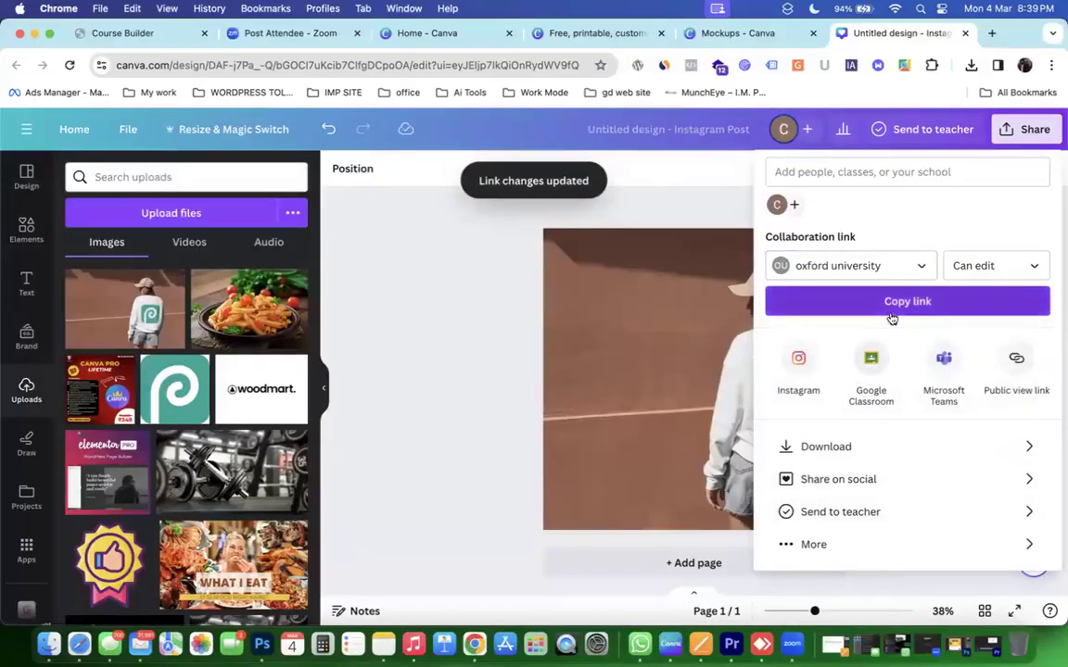
# Show all publishing options and scroll down to Print with Canva.
pyautogui.click(867, 544)
pyautogui.scroll(-4, 870, 542)
pyautogui.scroll(-5, 871, 539)
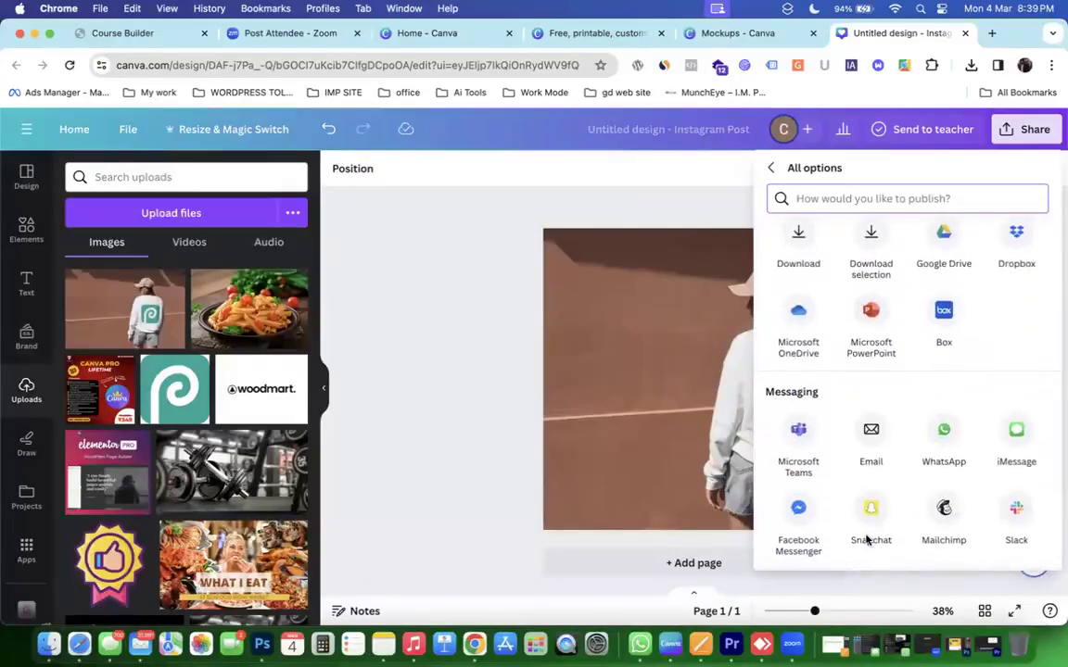
pyautogui.scroll(-5, 866, 541)
pyautogui.scroll(-5, 869, 541)
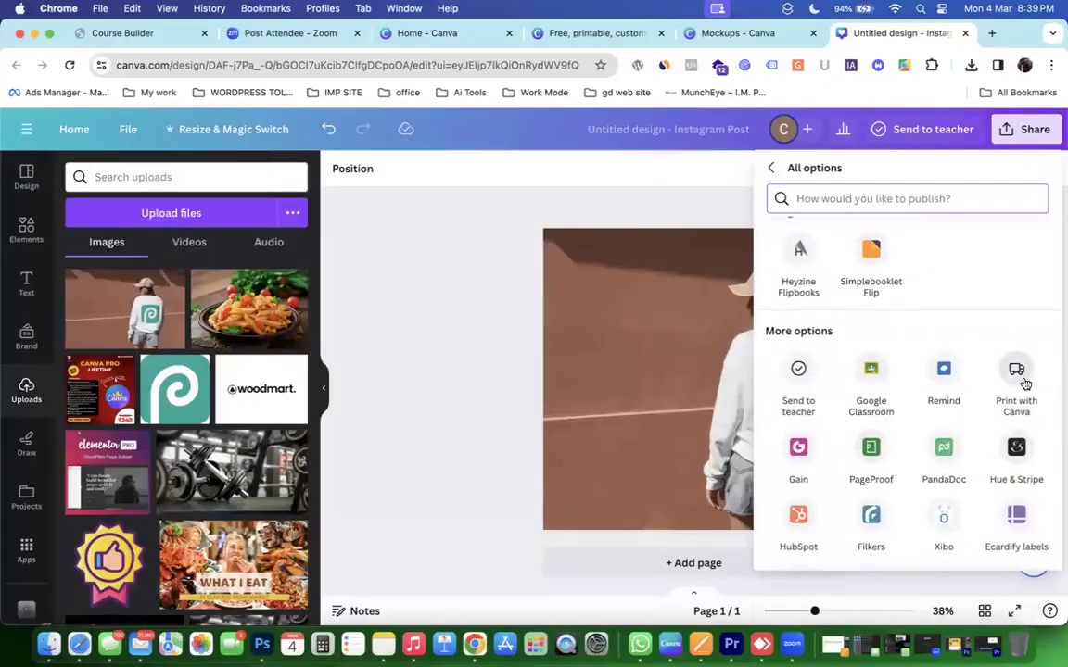
# Open Print with Canva and search the publish options for 'pri'.
pyautogui.click(1017, 376)
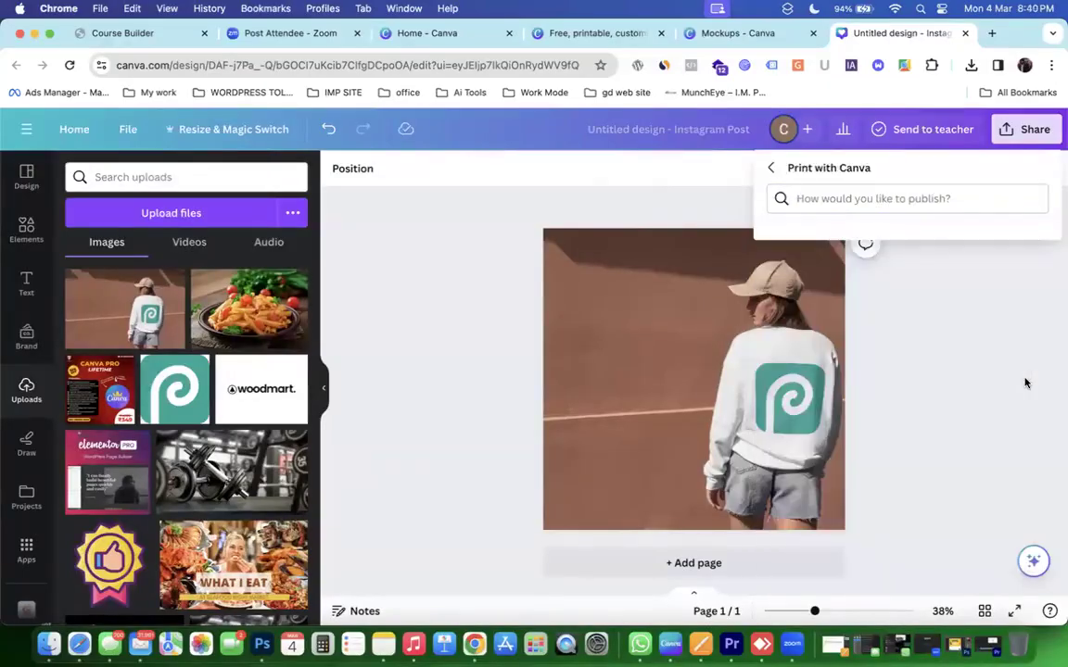
pyautogui.click(895, 200)
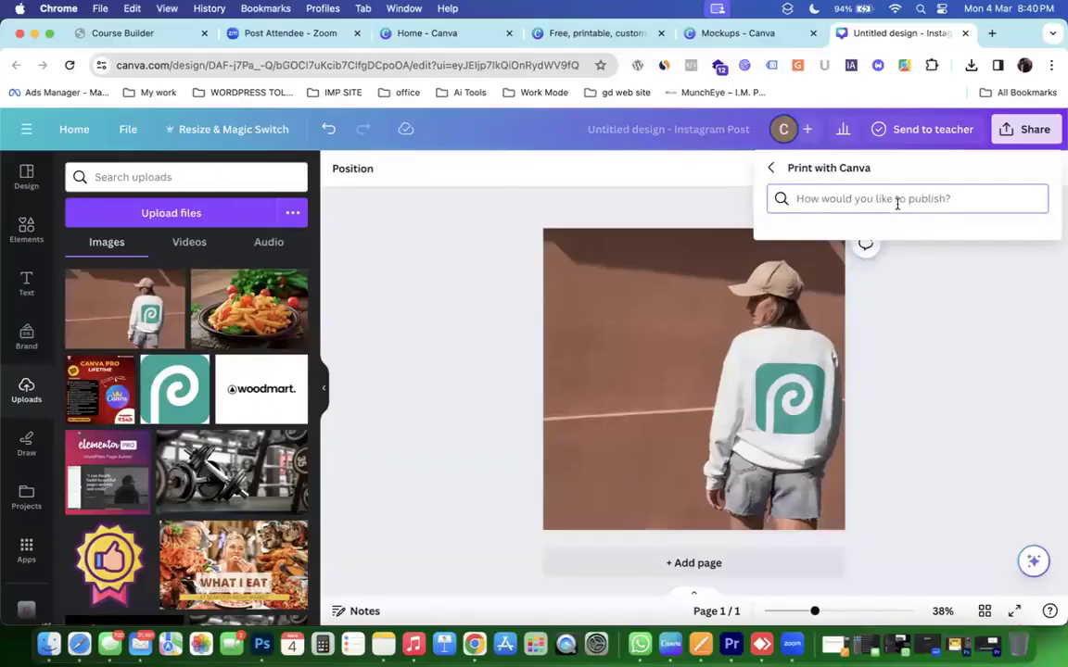
pyautogui.write('tr')
pyautogui.press('BackSpace')
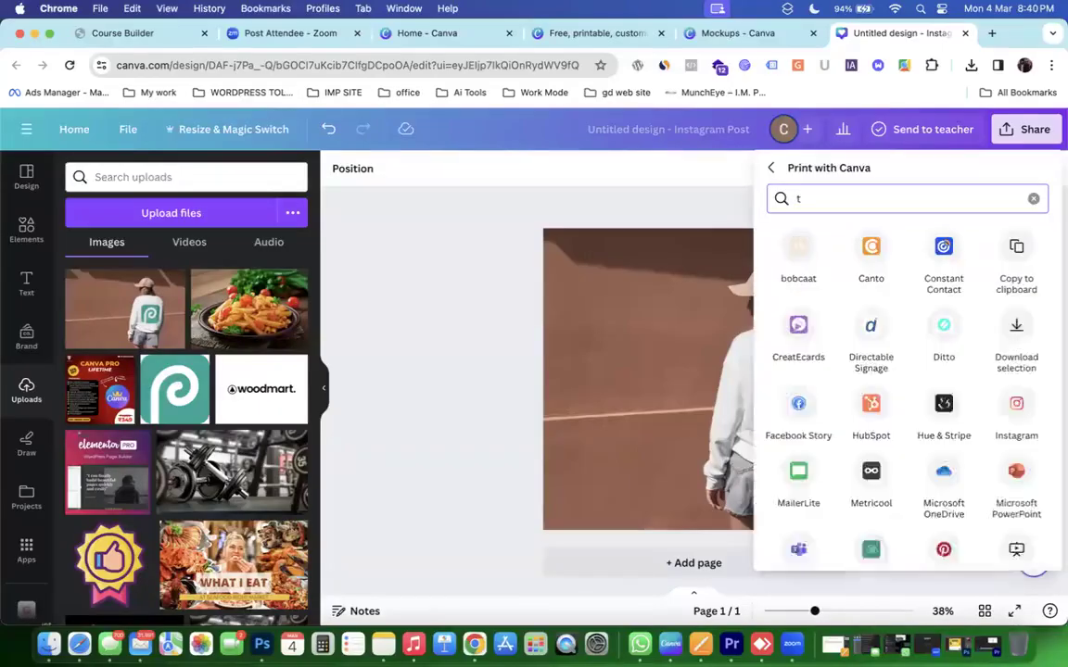
pyautogui.press('BackSpace')
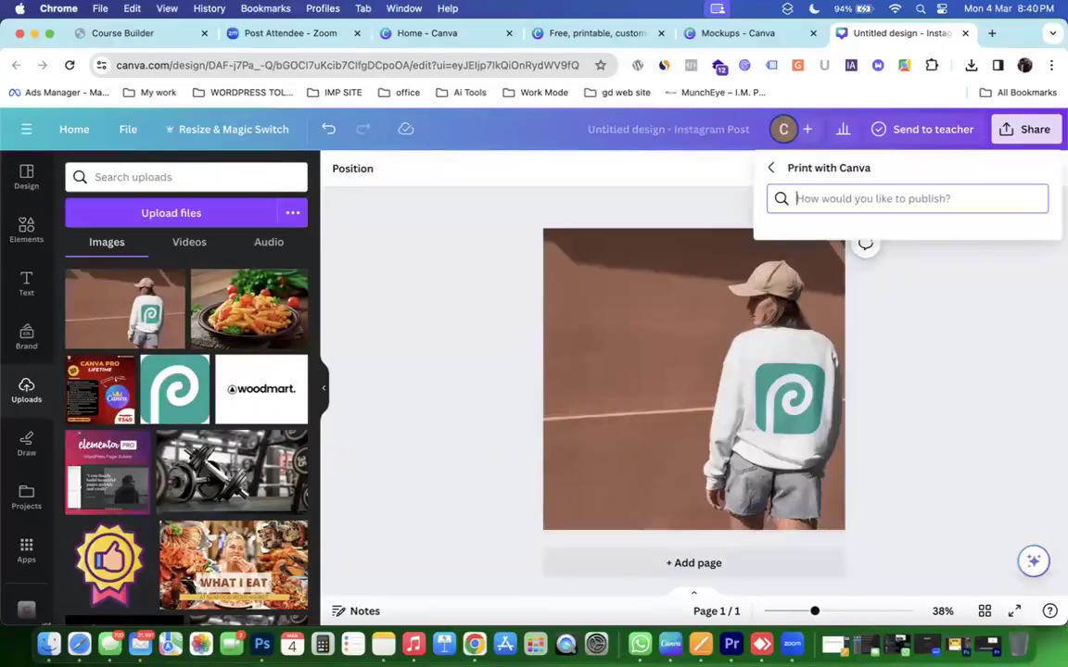
pyautogui.write('pri')
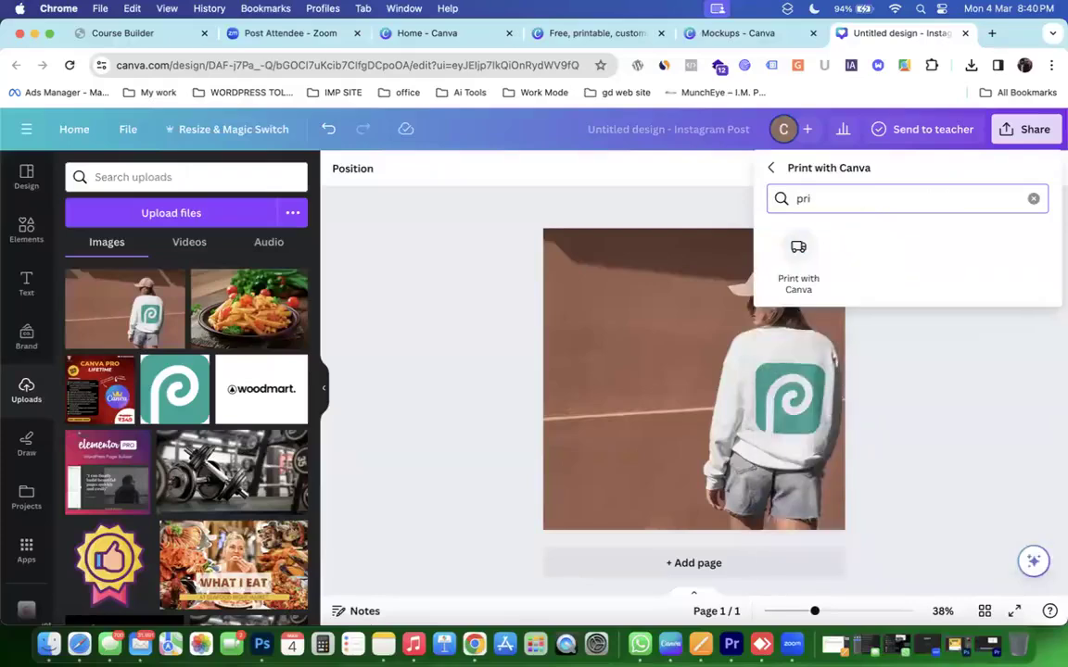
pyautogui.click(802, 256)
# Search 'pr' to reselect Print with Canva, then close it and return to Share.
pyautogui.click(828, 185)
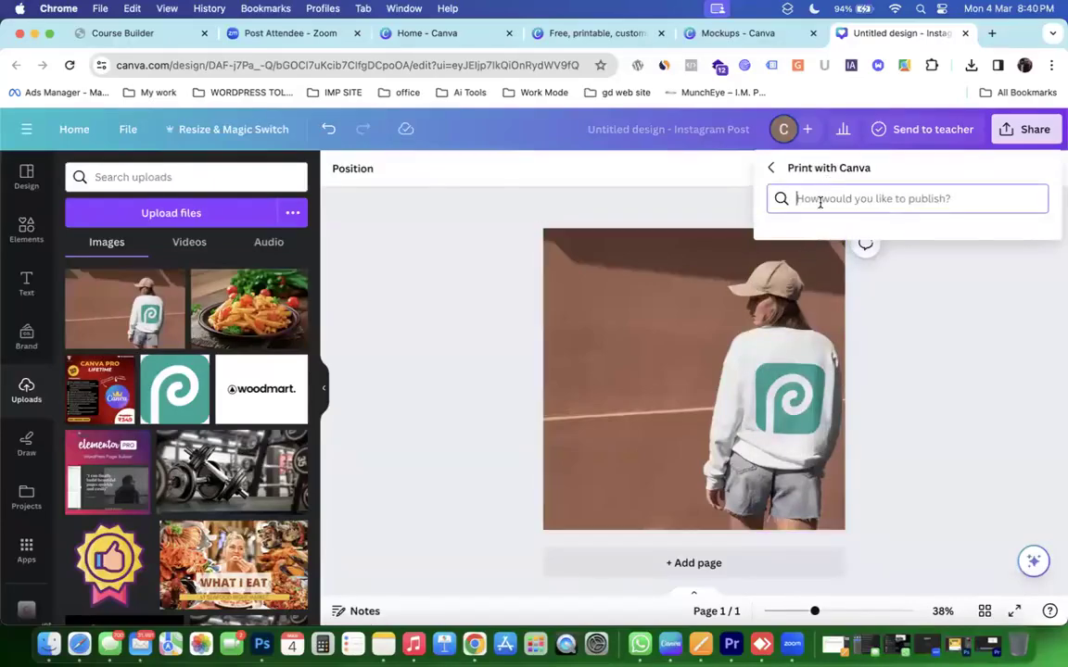
pyautogui.write('pr')
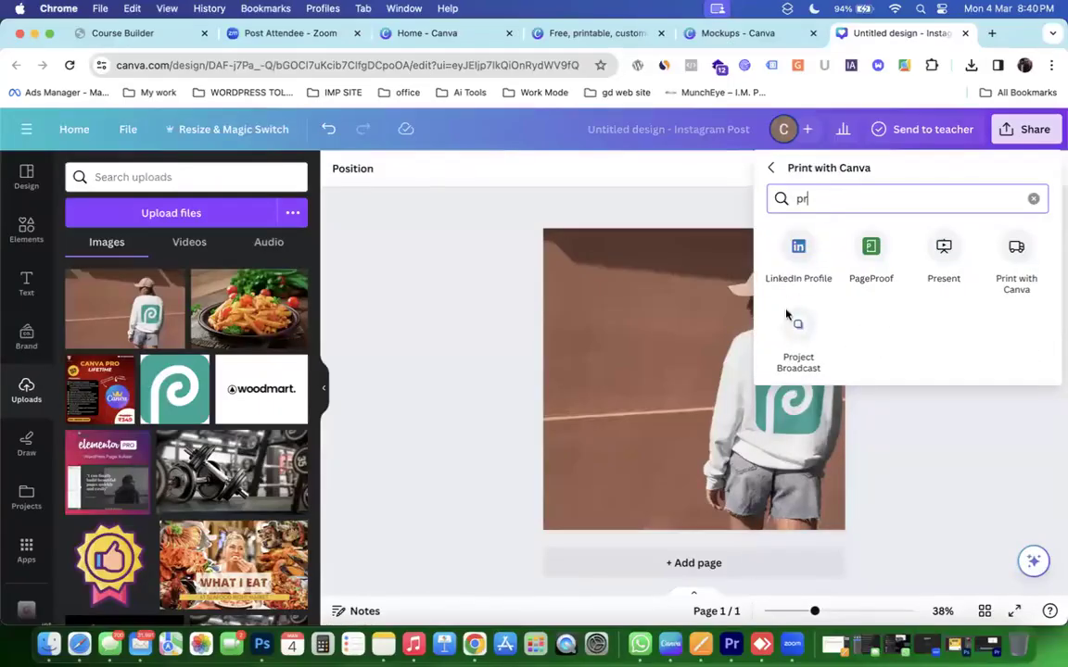
pyautogui.click(1020, 252)
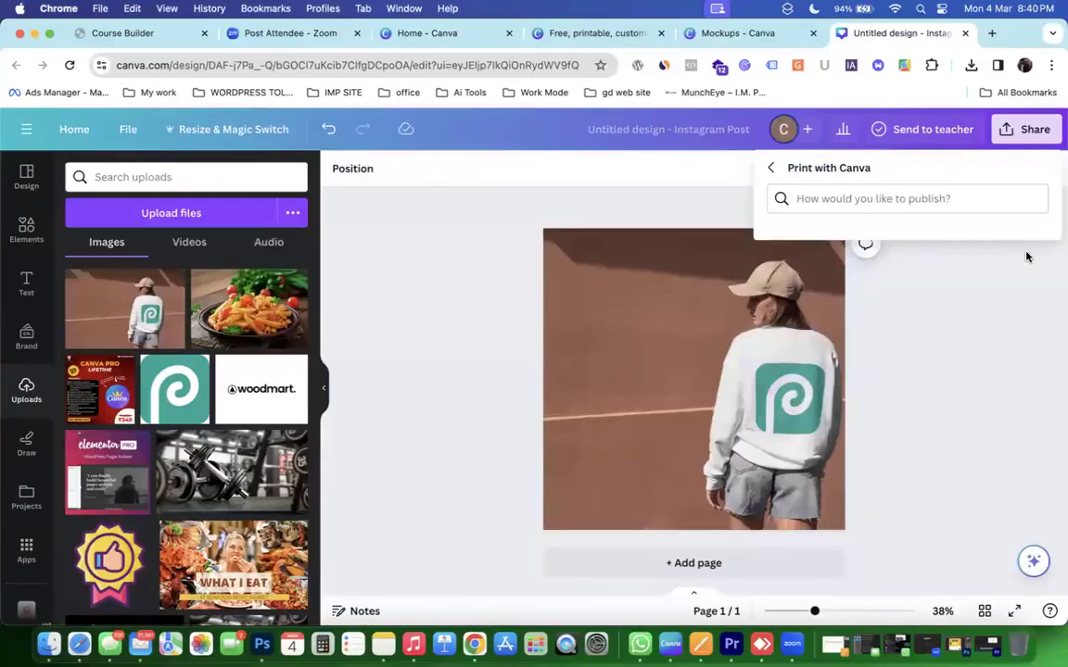
pyautogui.click(1031, 131)
pyautogui.click(1019, 139)
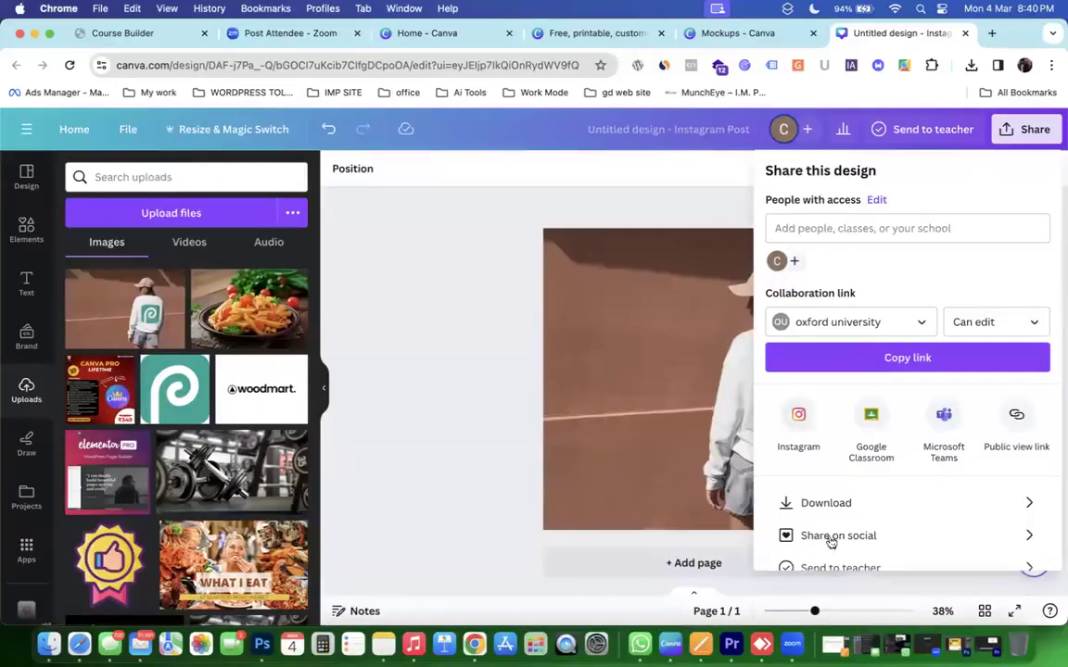
# Download the mockup post as a 1,080 × 1,080 px PNG, retrying once, and reopen Share.
pyautogui.click(834, 503)
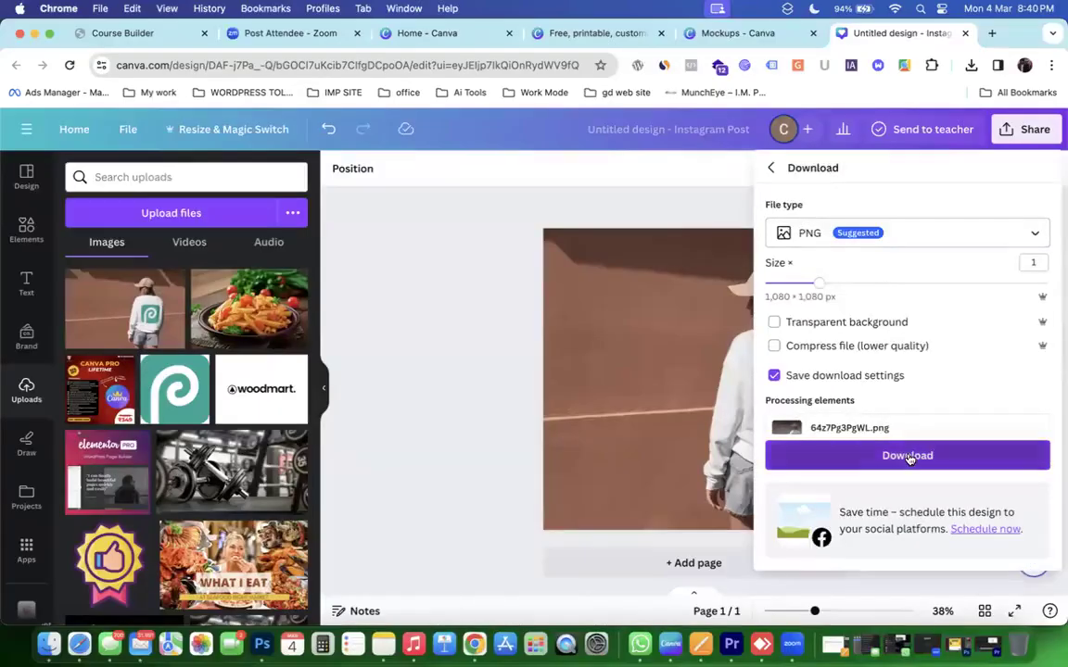
pyautogui.click(907, 456)
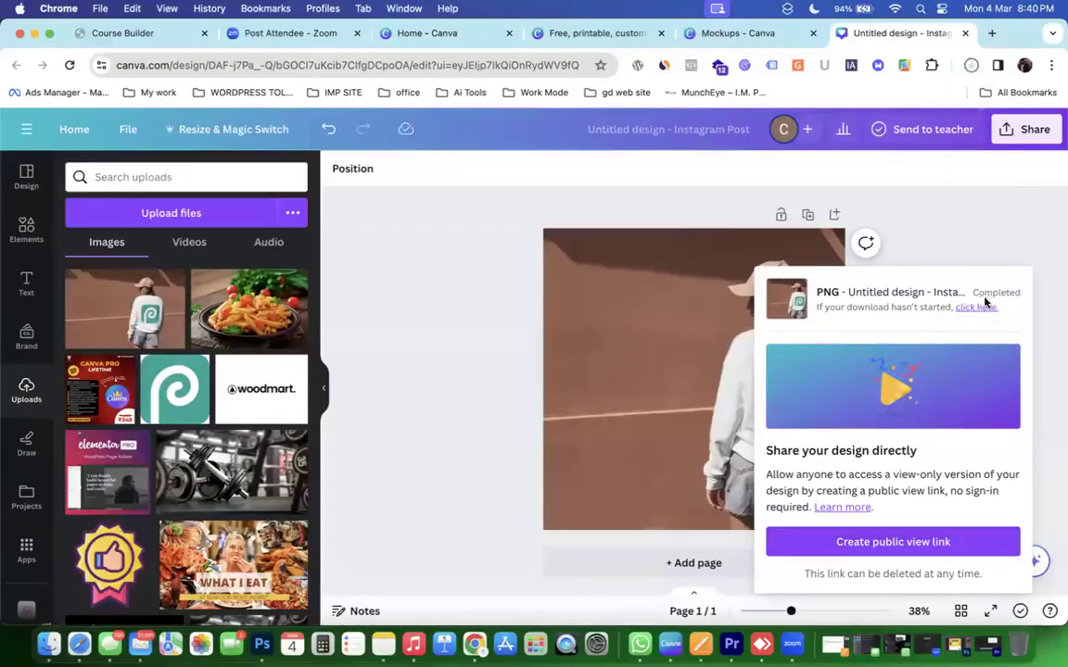
pyautogui.click(977, 307)
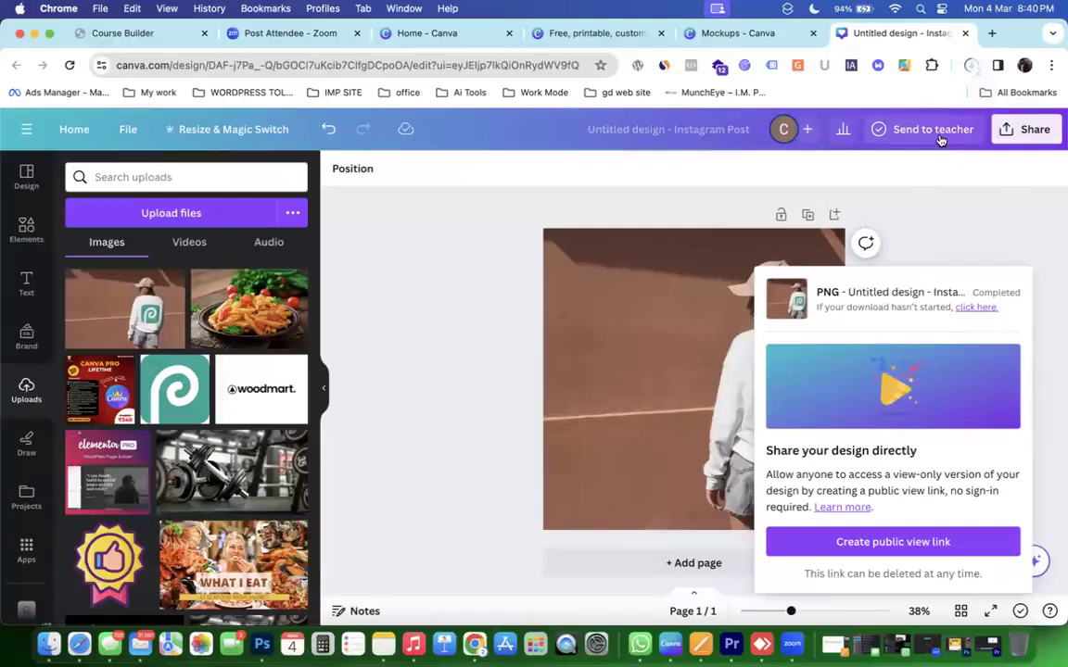
pyautogui.click(1007, 133)
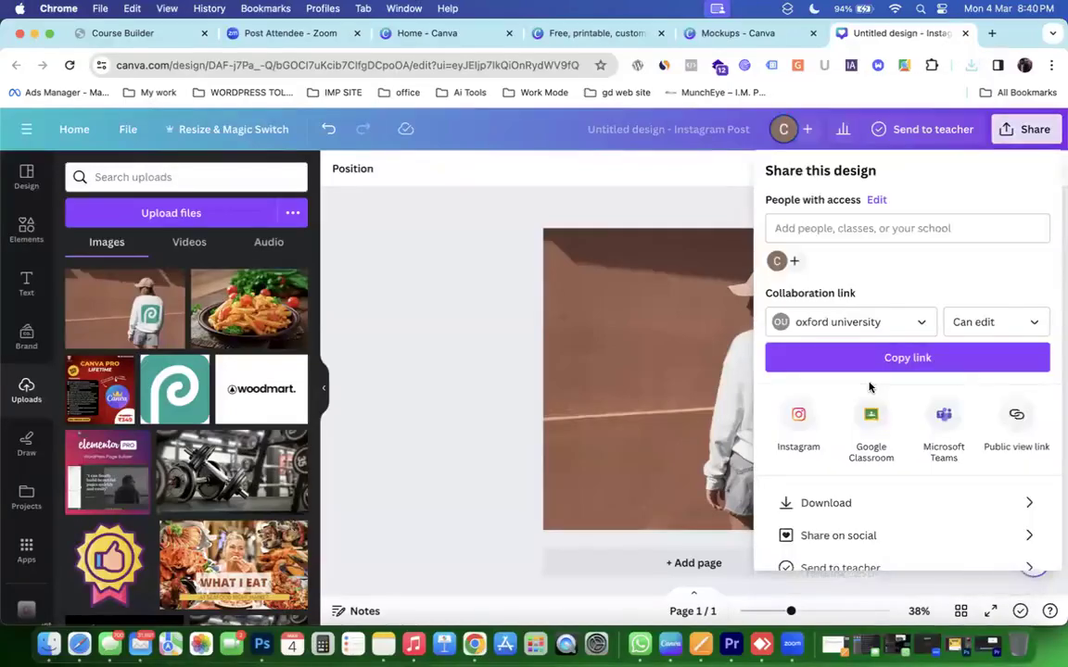
# Browse the Share on social options, close them, and open a new Chrome tab.
pyautogui.scroll(-2, 871, 388)
pyautogui.click(839, 479)
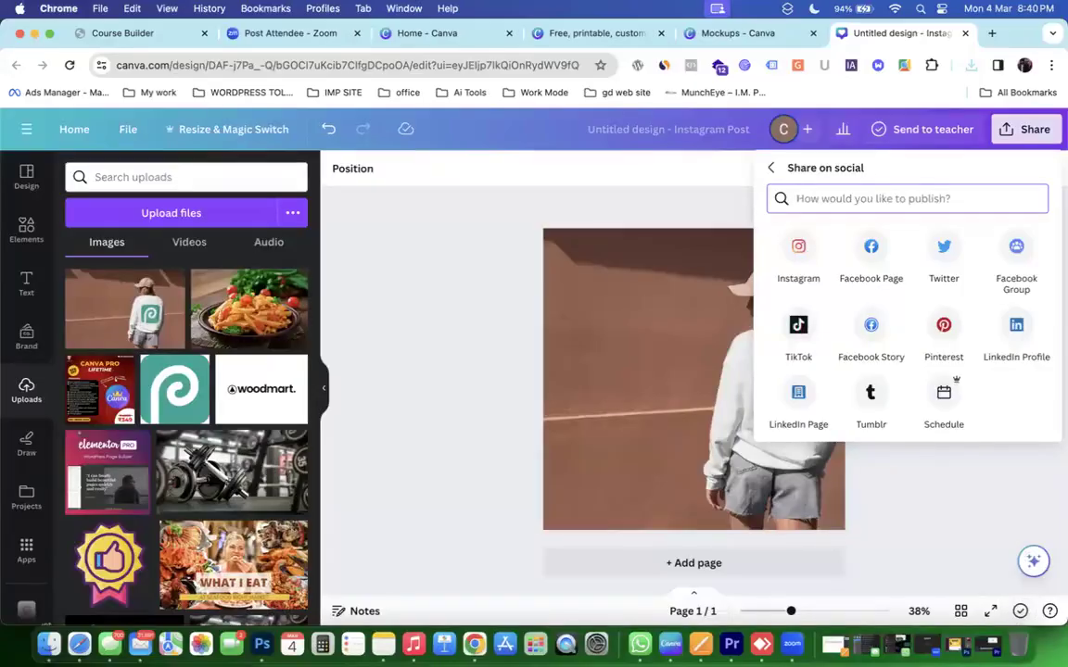
pyautogui.click(566, 310)
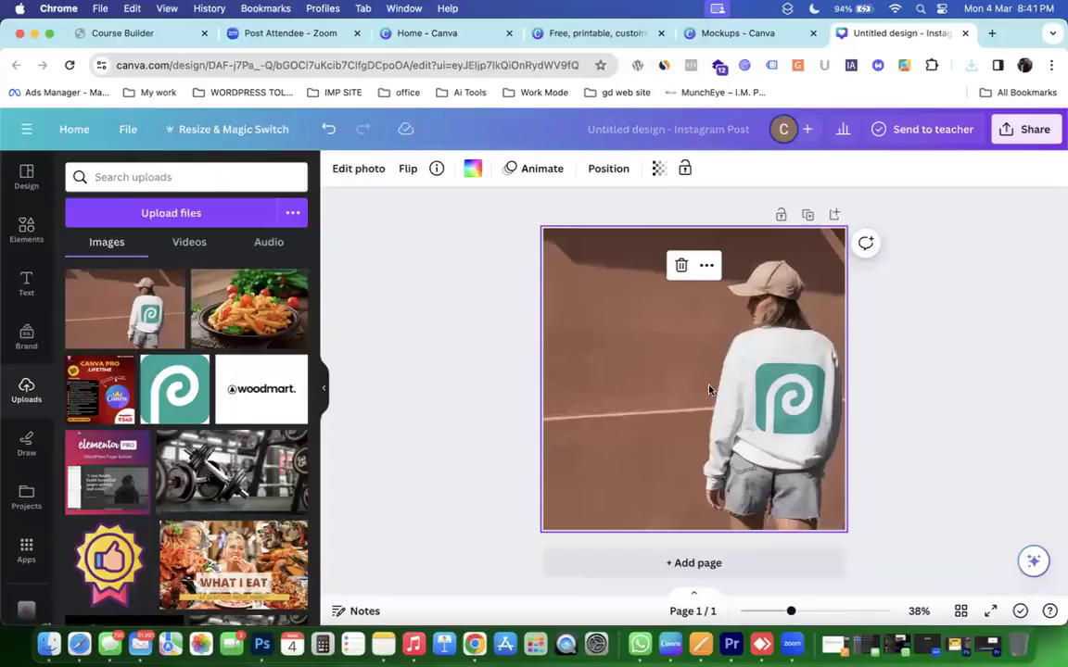
pyautogui.click(651, 390)
pyautogui.click(782, 327)
pyautogui.click(992, 34)
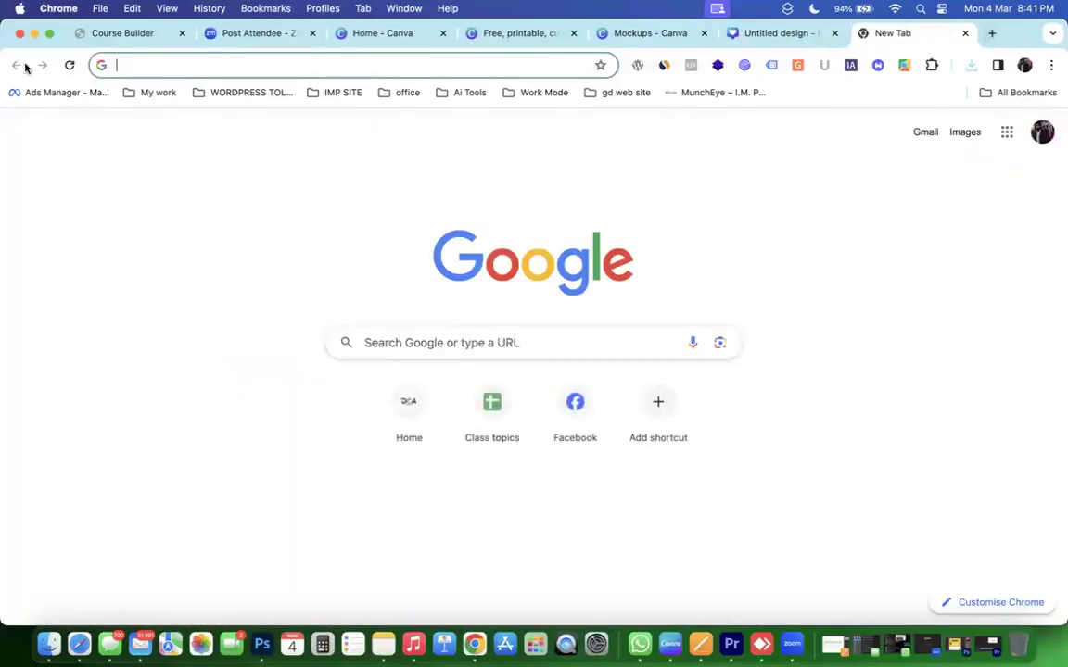
# Google 'canva print' and start a Canvas (Portrait) design from Canva's Canvas Prints page.
pyautogui.click(157, 91)
pyautogui.click(155, 67)
pyautogui.write('C')
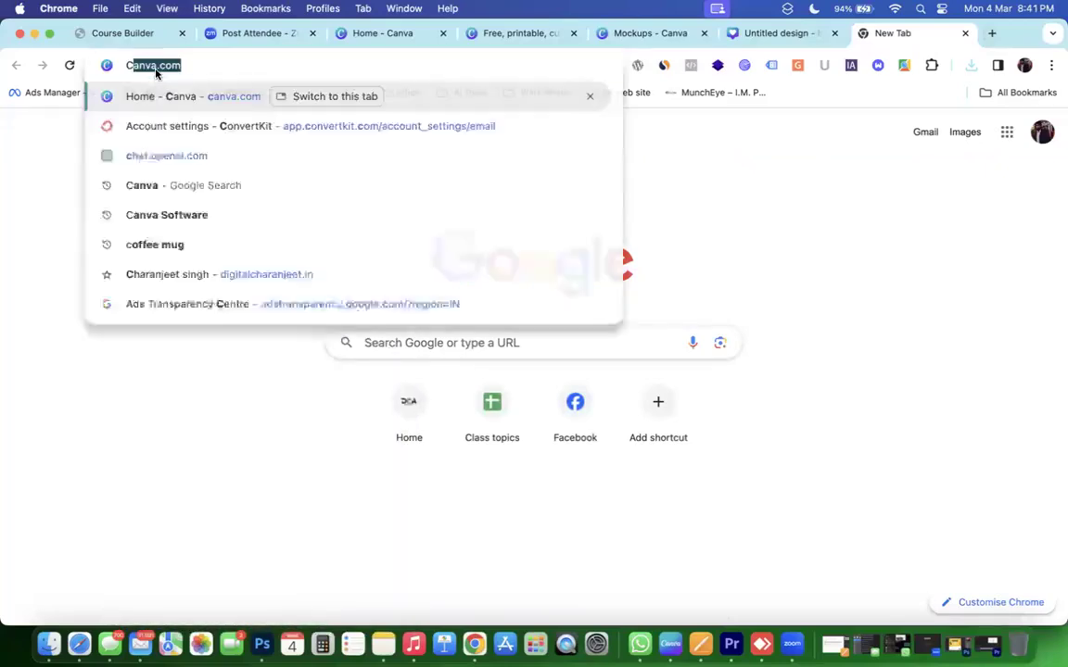
pyautogui.write('anva')
pyautogui.press('BackSpace')
pyautogui.press('BackSpace')
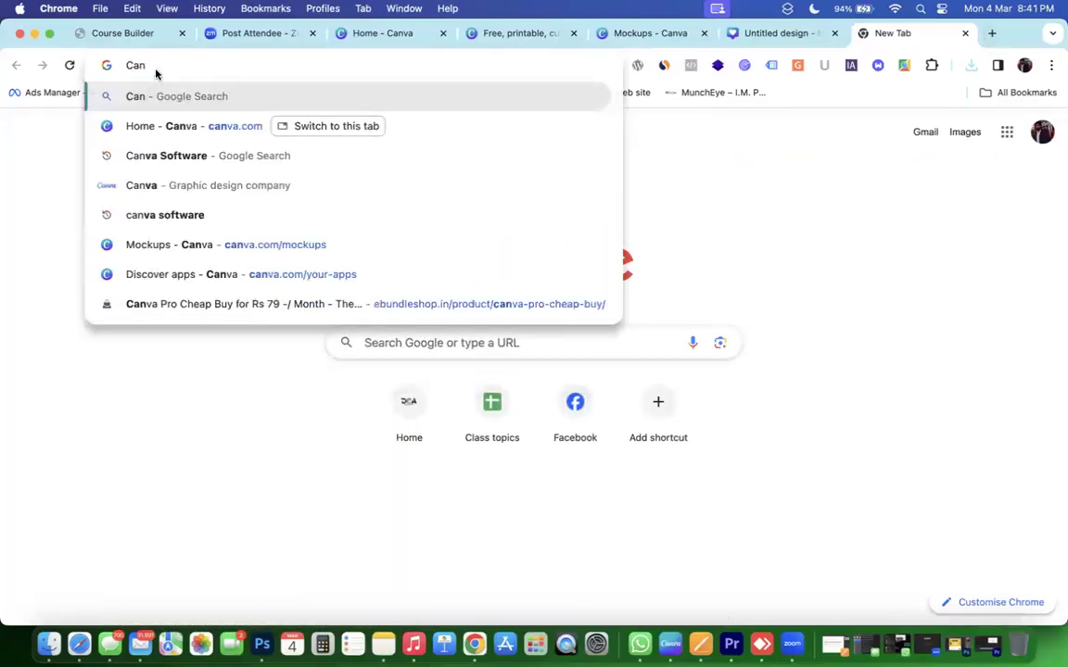
pyautogui.write('va print')
pyautogui.press('Return')
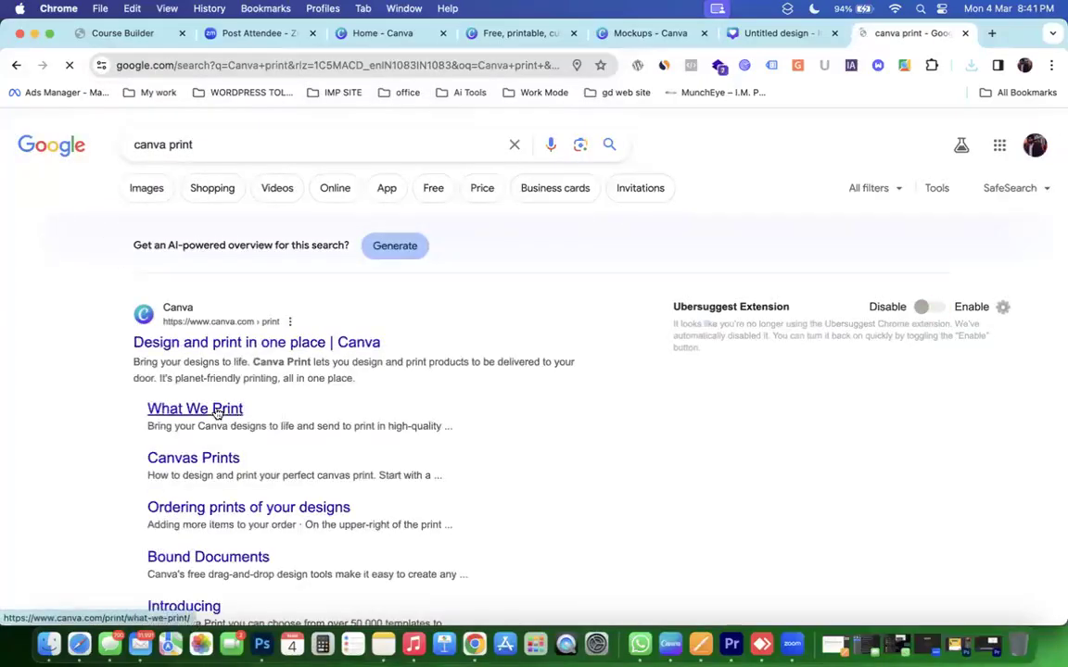
pyautogui.click(217, 338)
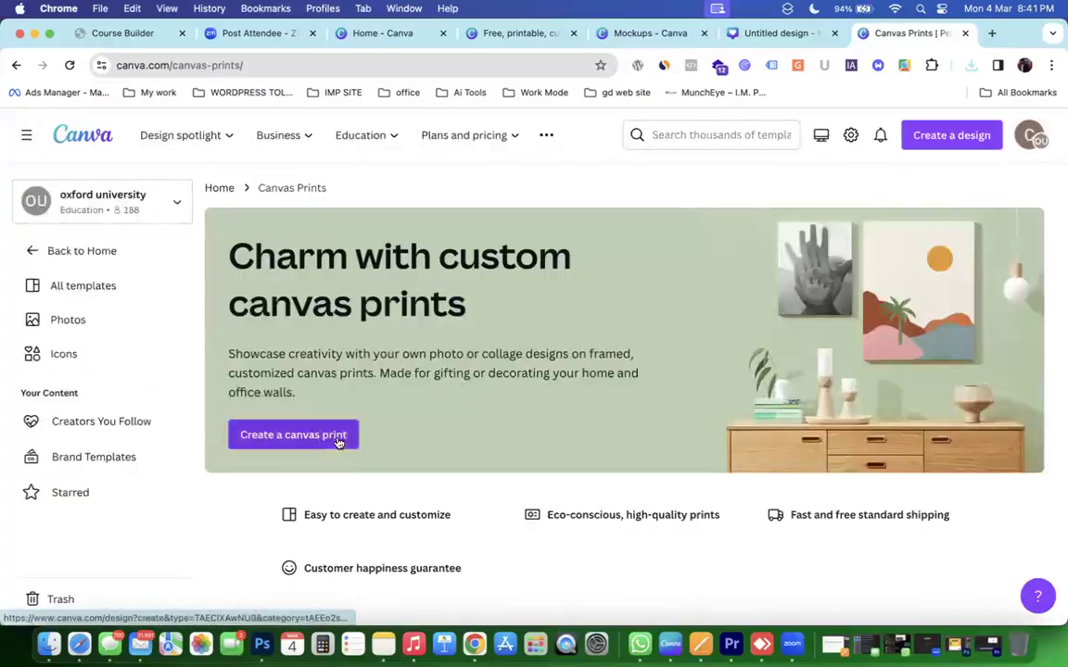
pyautogui.click(315, 446)
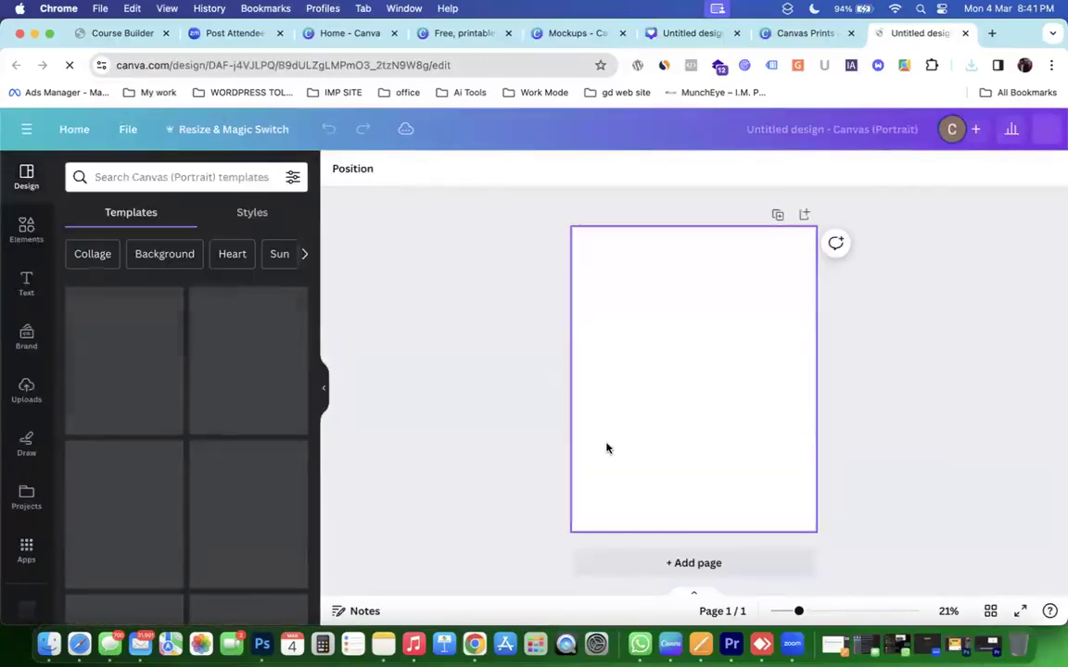
# Apply the Blue Minimalist Decorative Flower template and open Print with Canva from Share's full options.
pyautogui.moveTo(287, 418); pyautogui.dragTo(685, 371)
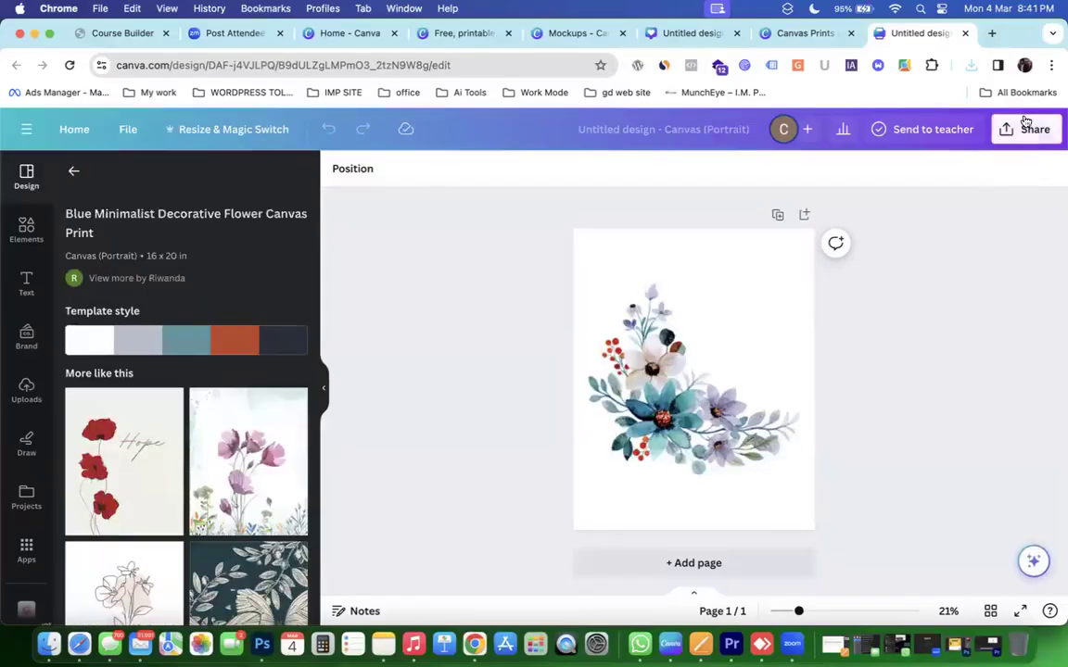
pyautogui.click(1028, 130)
pyautogui.scroll(-2, 885, 501)
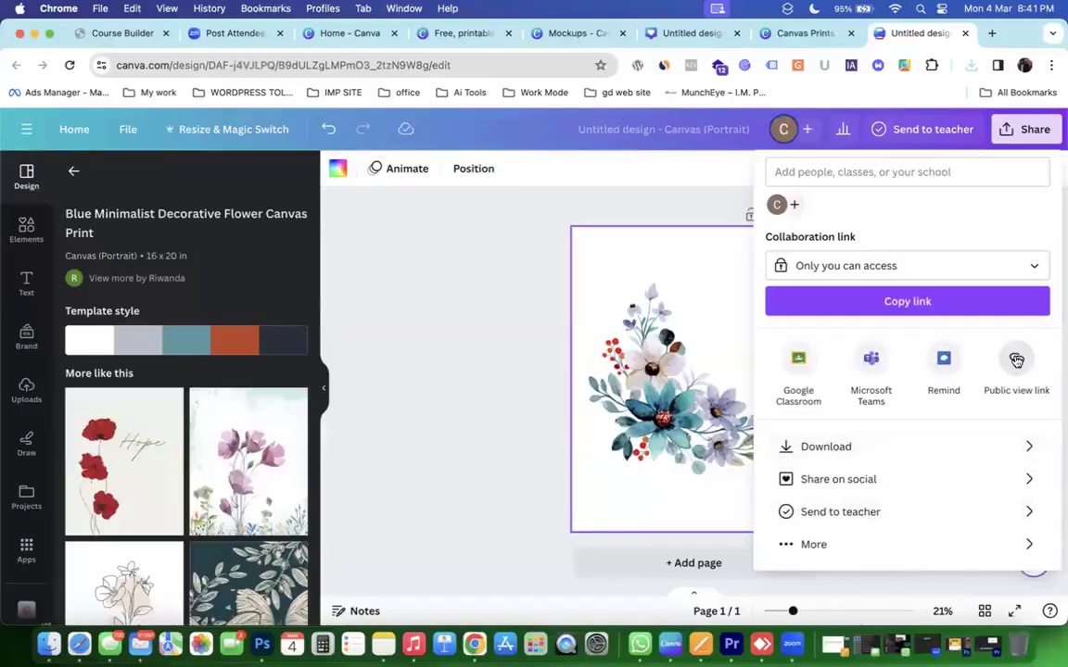
pyautogui.click(808, 545)
pyautogui.scroll(-5, 866, 496)
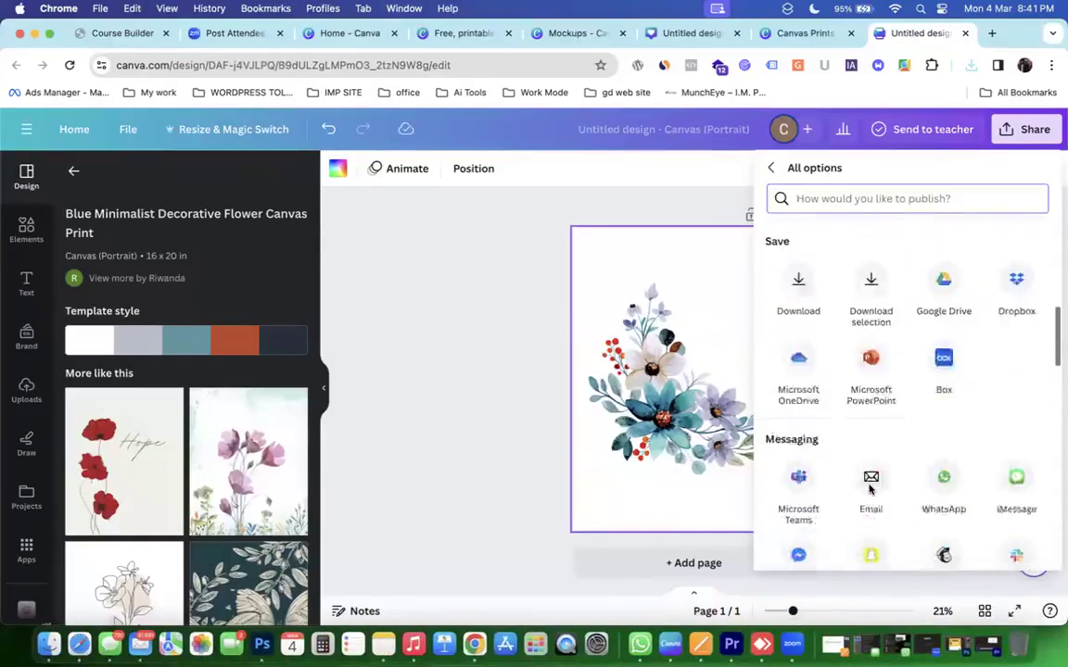
pyautogui.scroll(-5, 871, 482)
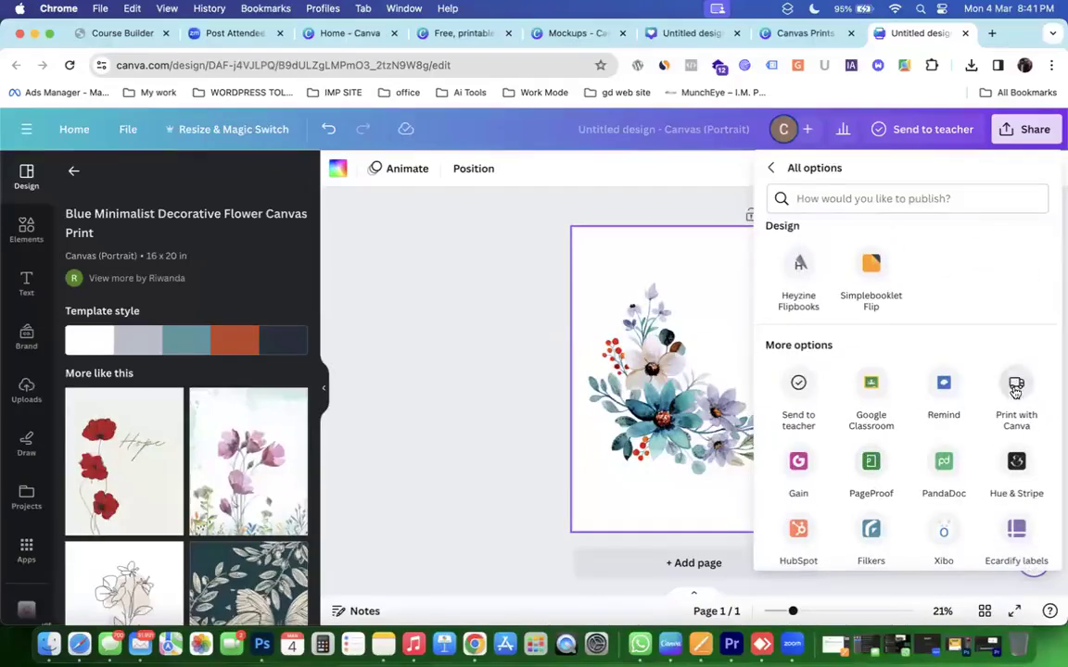
pyautogui.click(1016, 388)
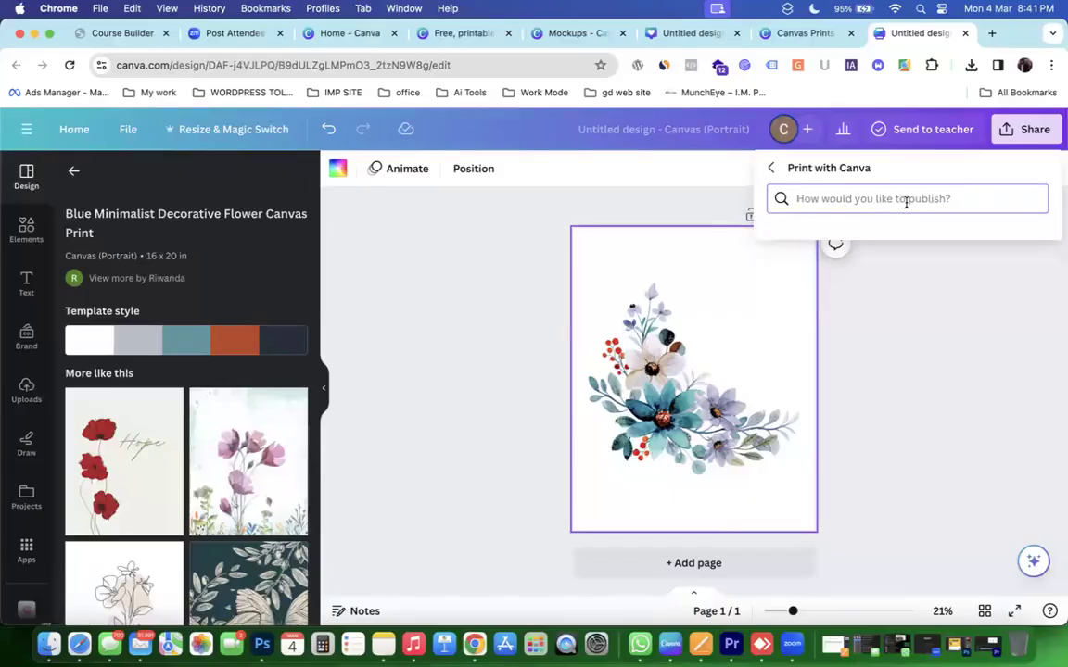
# Set the floral print's download file type to PDF Print, then return to the mockup tab.
pyautogui.write('Th')
pyautogui.press('BackSpace')
pyautogui.press('BackSpace')
pyautogui.write('caps')
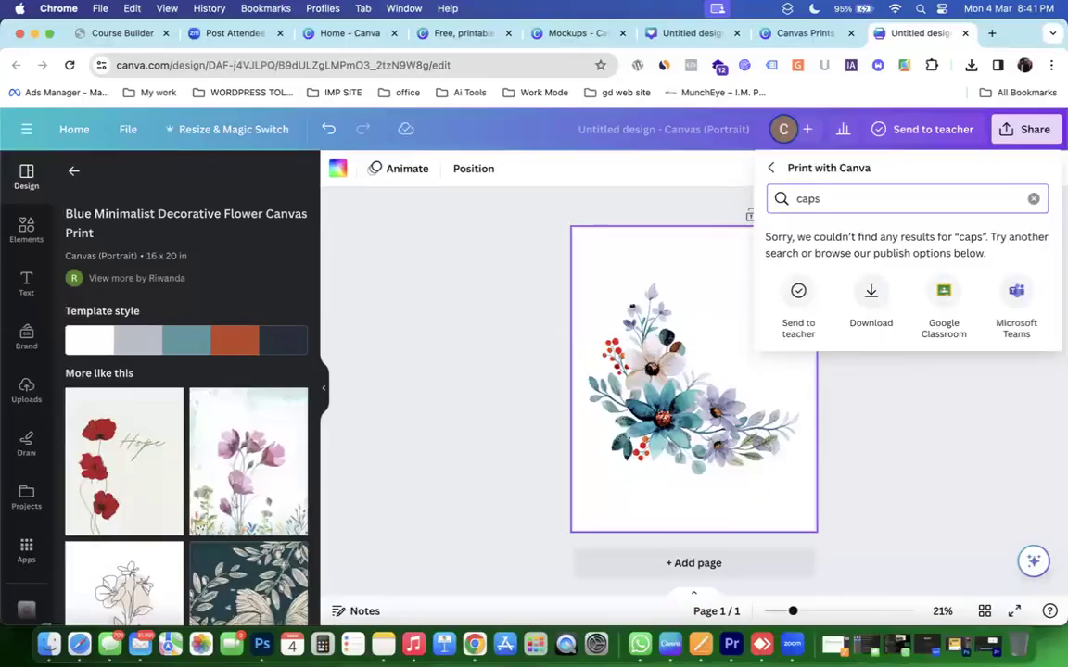
pyautogui.click(871, 296)
pyautogui.click(873, 243)
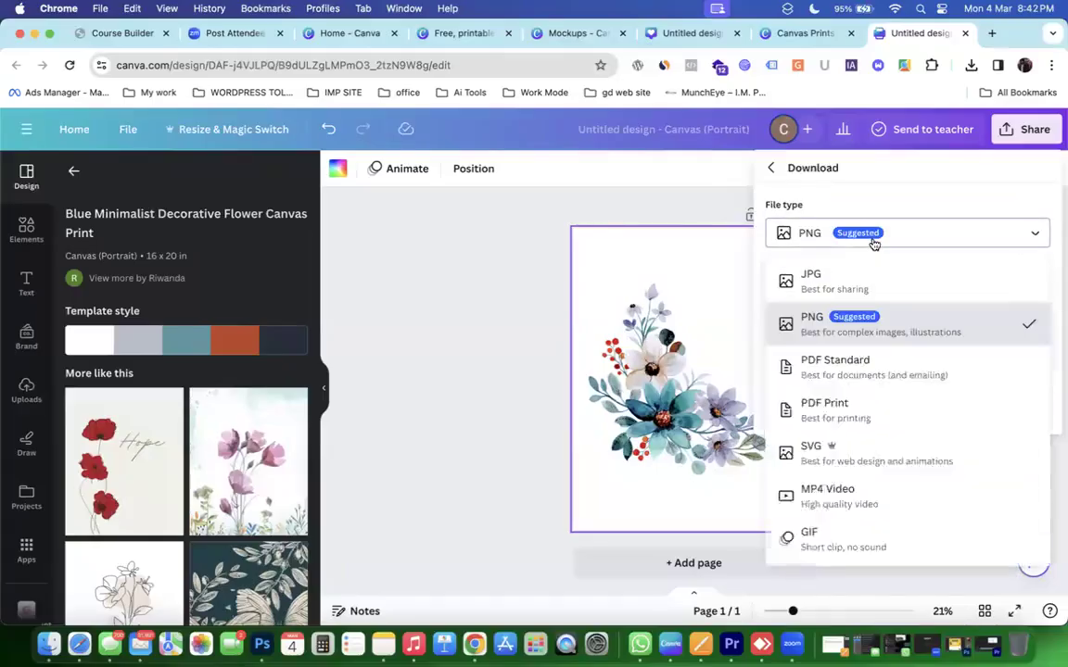
pyautogui.click(832, 408)
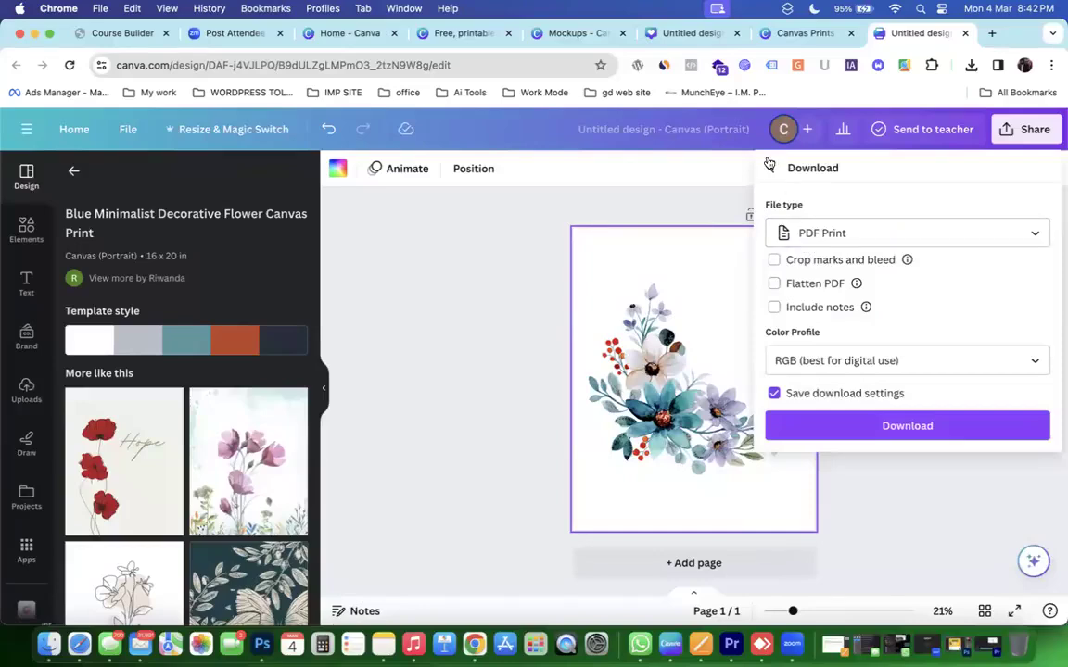
pyautogui.click(710, 35)
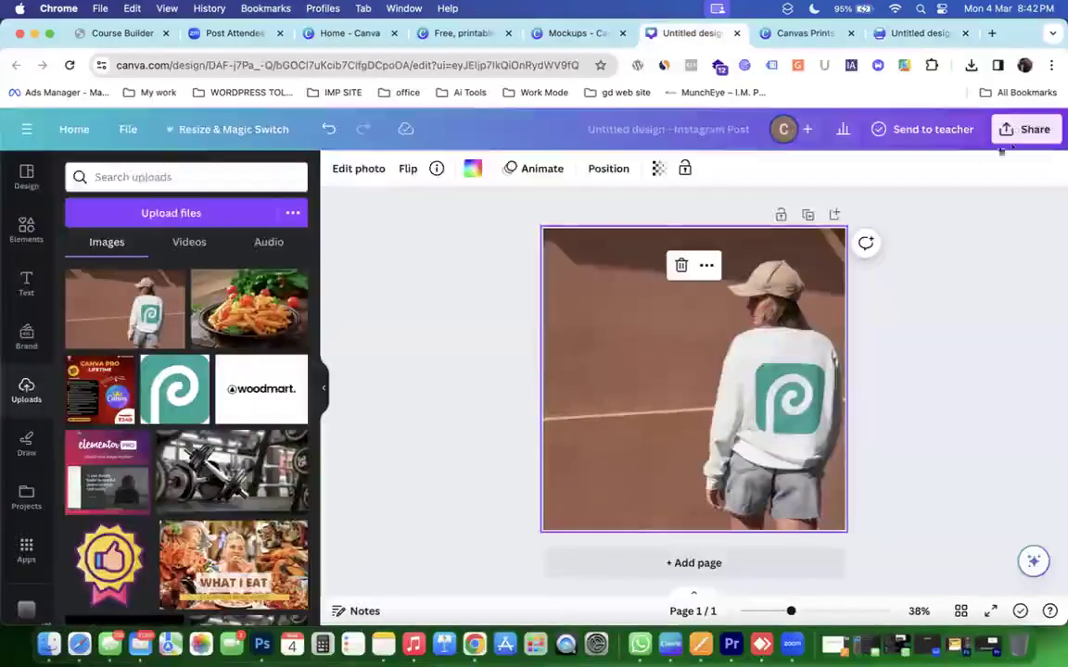
# Download the sweatshirt Instagram post as a PDF Print file.
pyautogui.click(1030, 135)
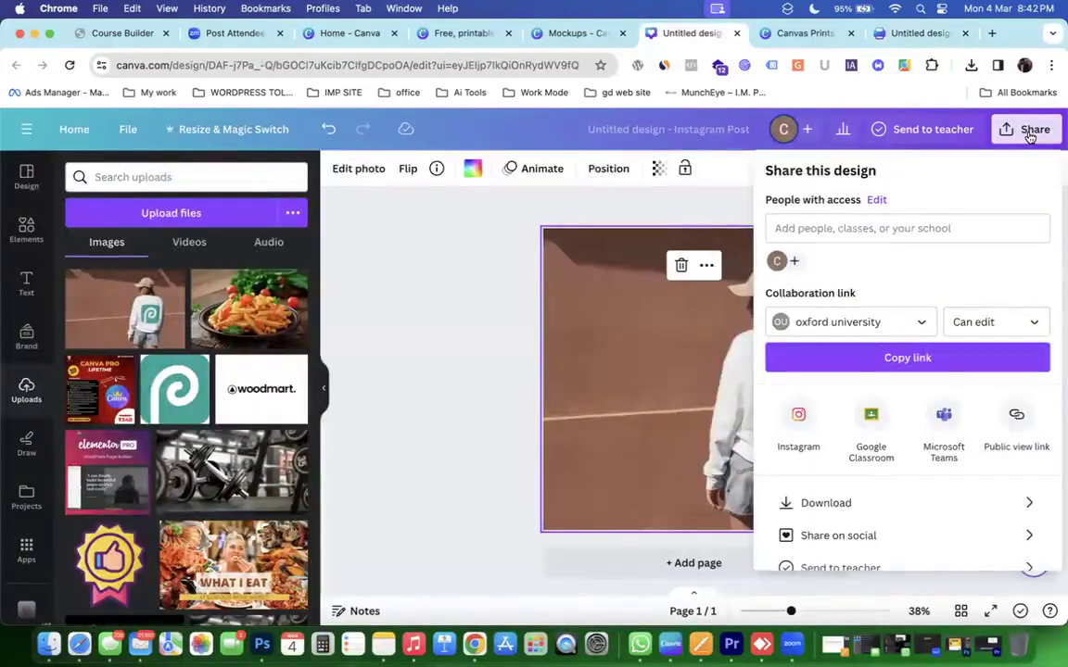
pyautogui.click(891, 506)
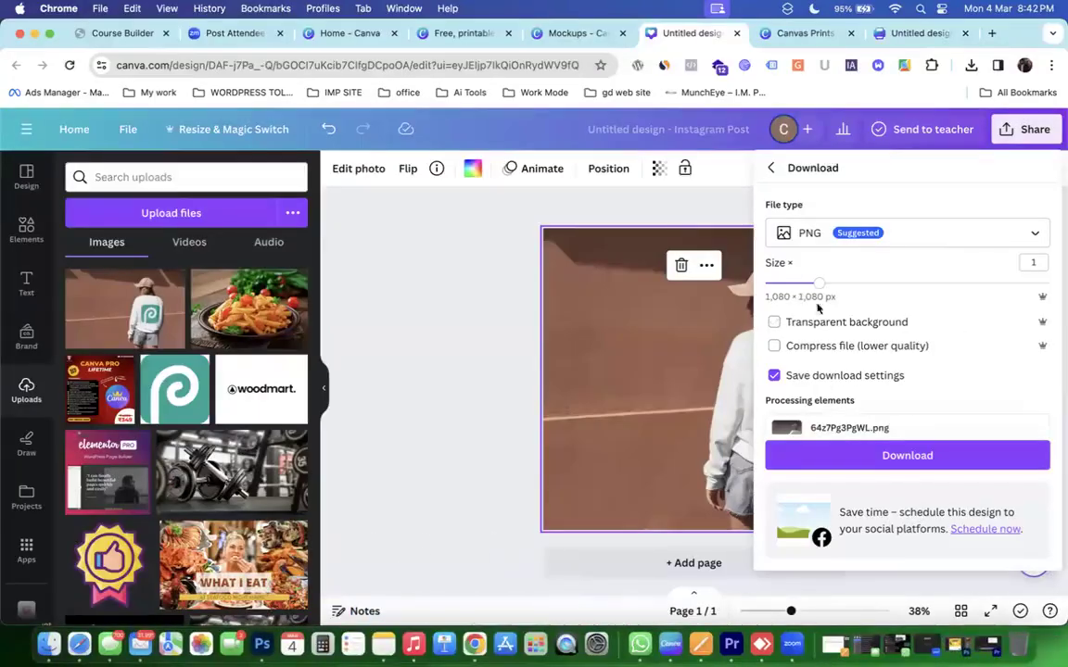
pyautogui.click(510, 326)
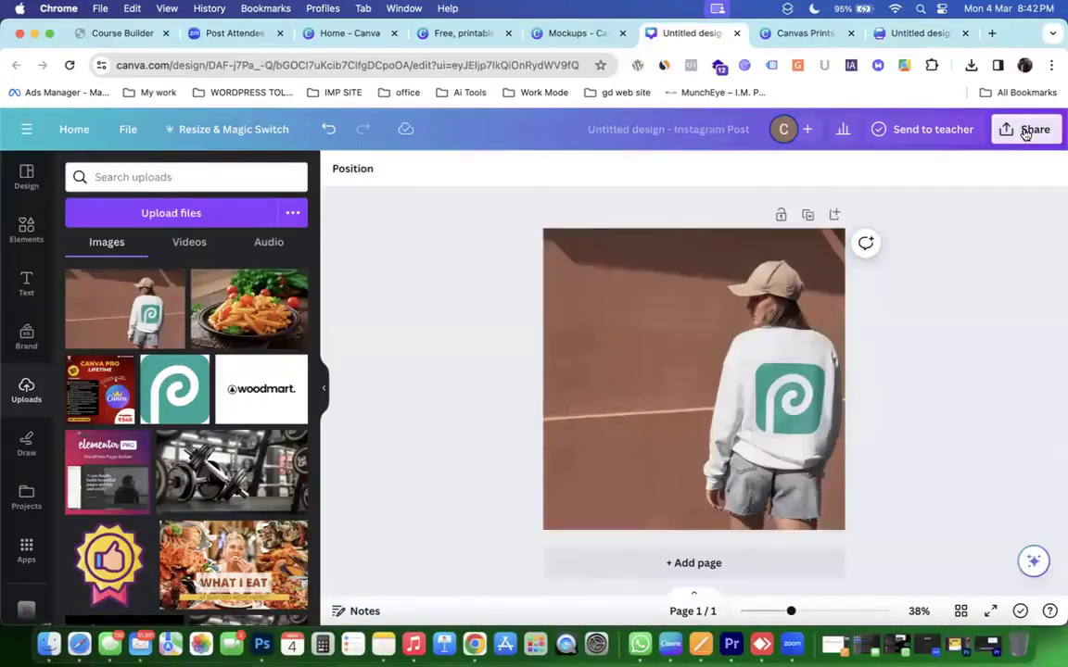
pyautogui.click(1027, 129)
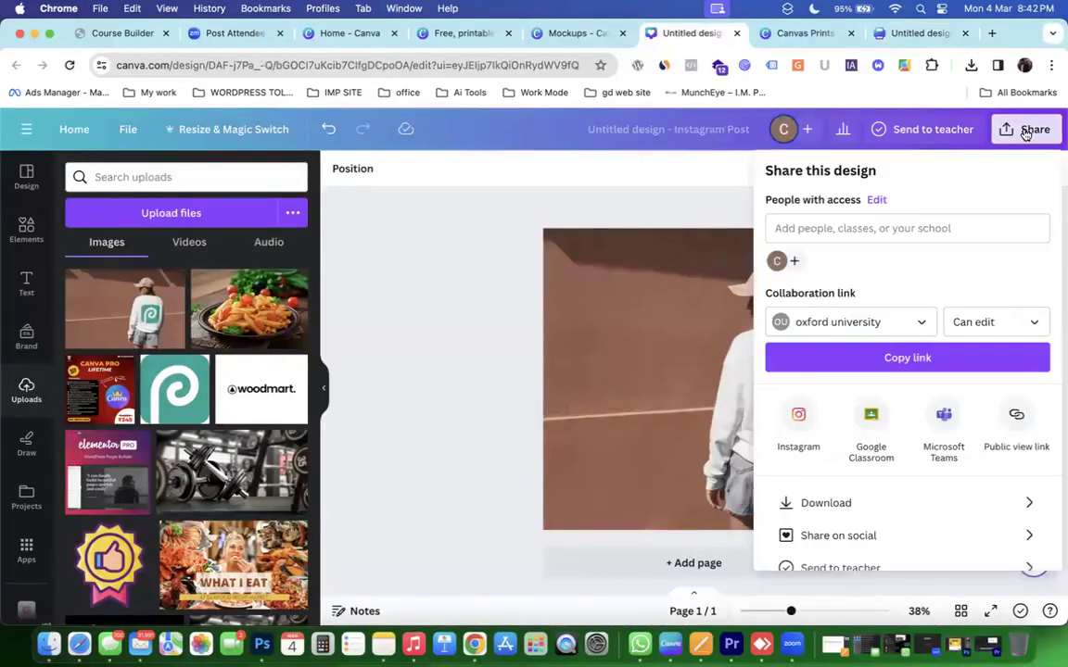
pyautogui.click(851, 501)
pyautogui.click(885, 232)
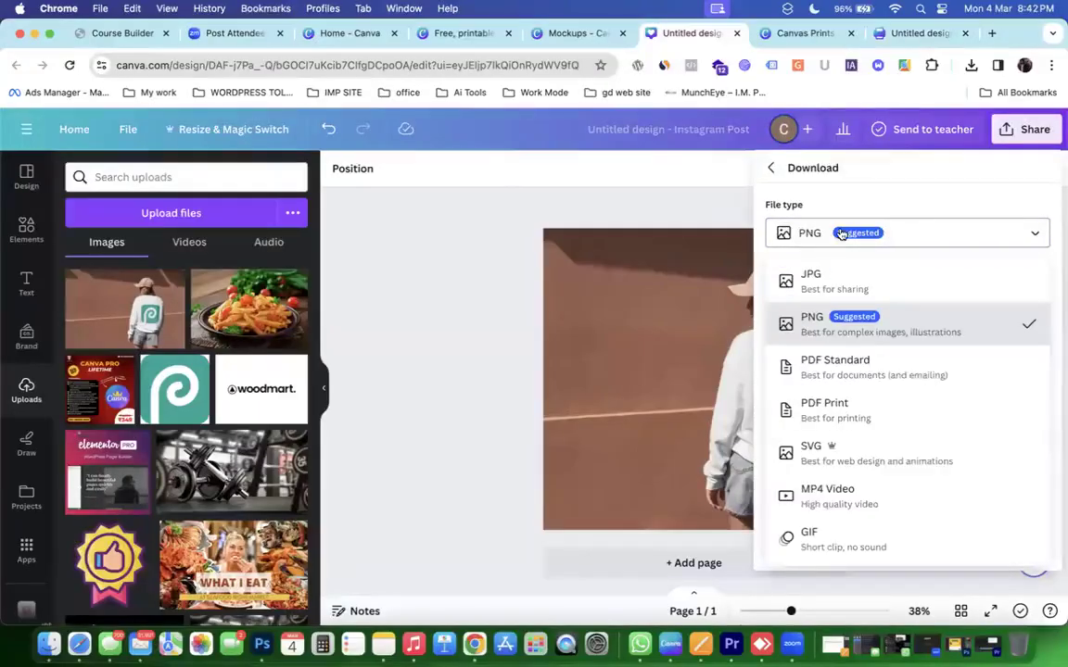
pyautogui.click(808, 415)
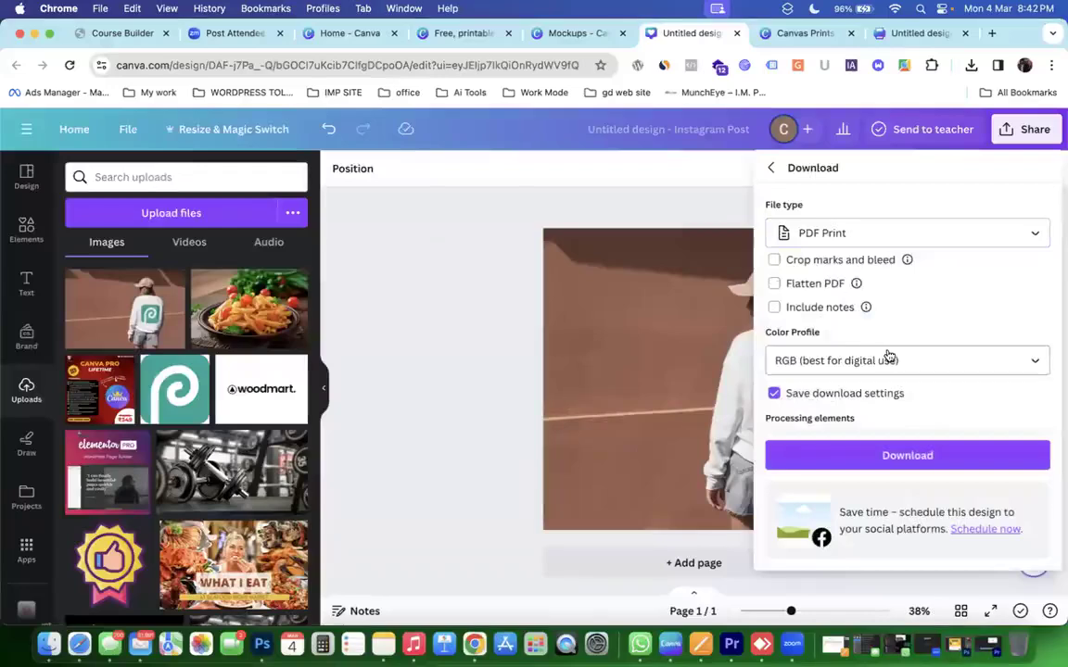
pyautogui.scroll(-1, 887, 356)
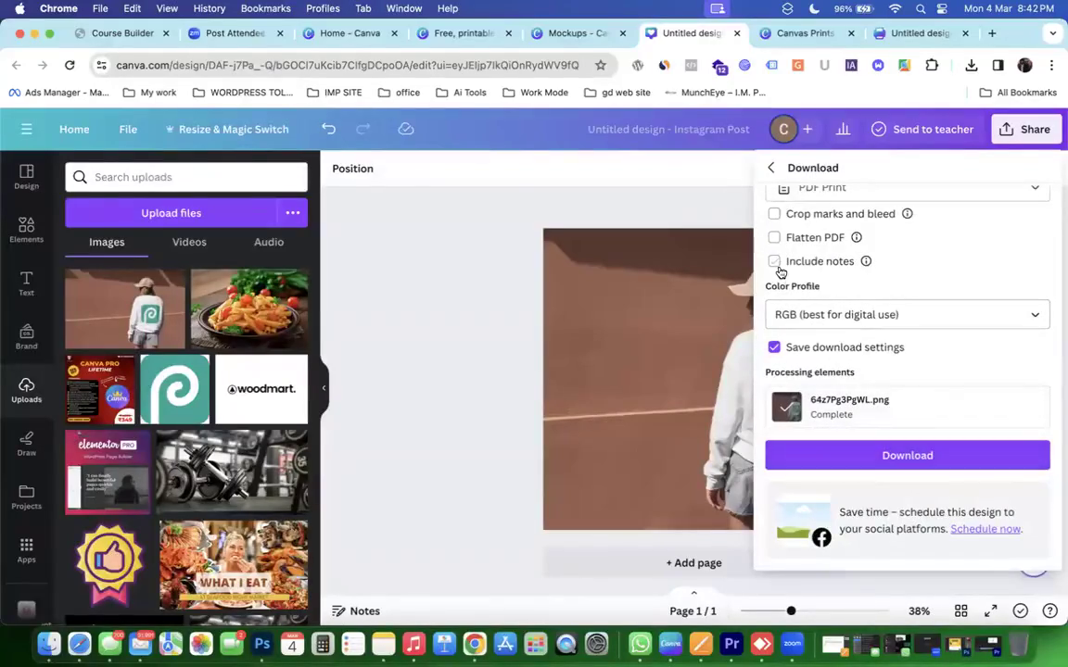
pyautogui.click(907, 456)
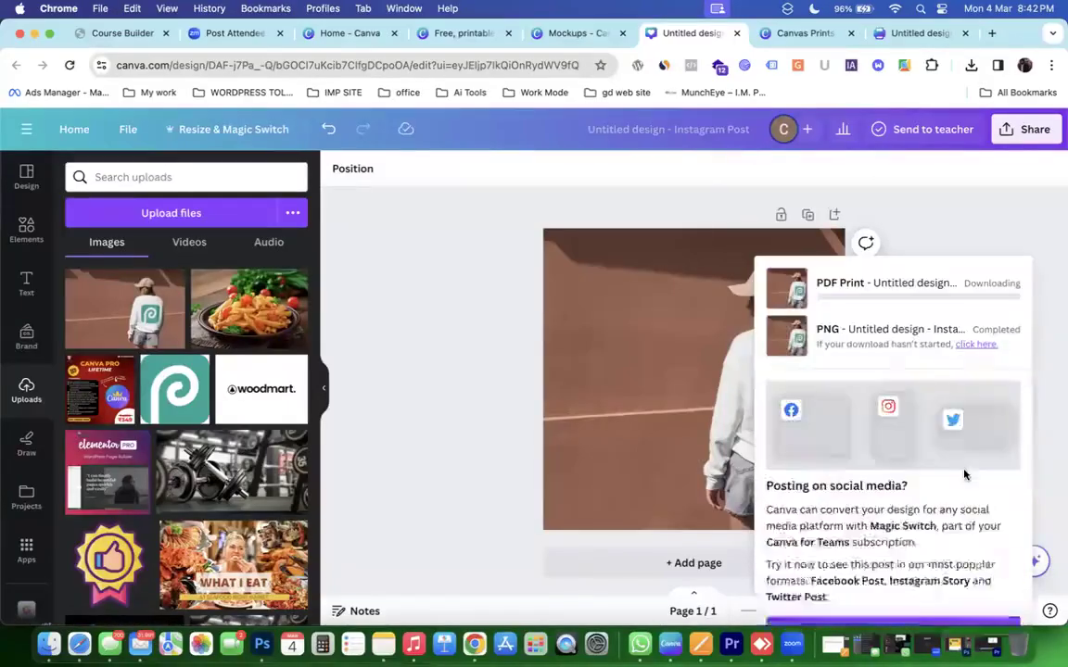
# Download the floral canvas print as a flattened PDF with the CMYK colour profile.
pyautogui.click(896, 34)
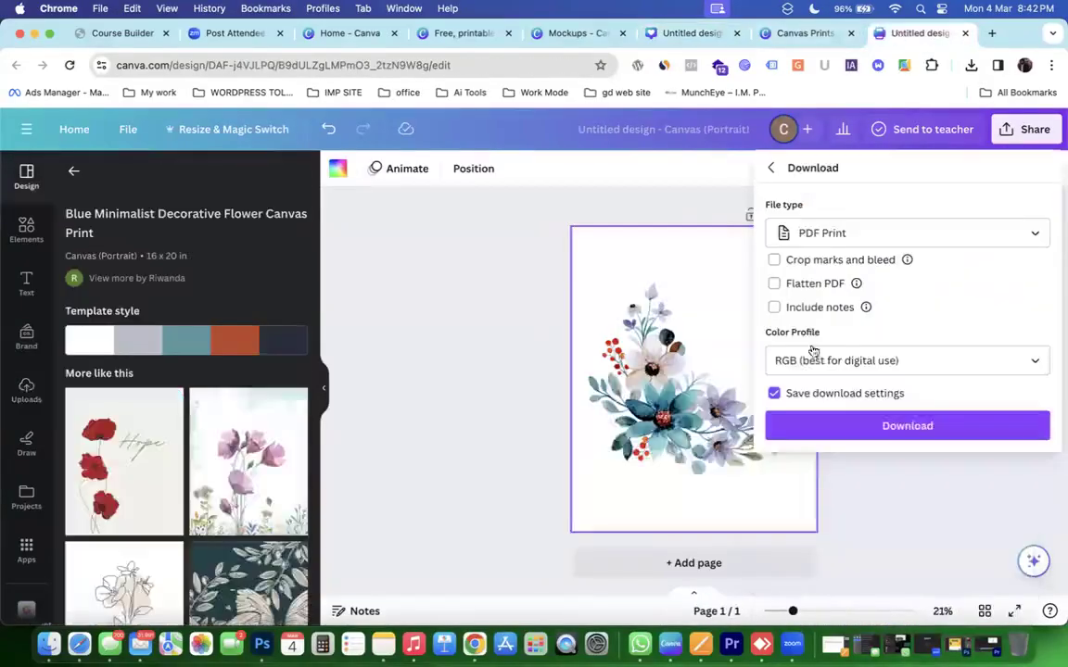
pyautogui.click(857, 365)
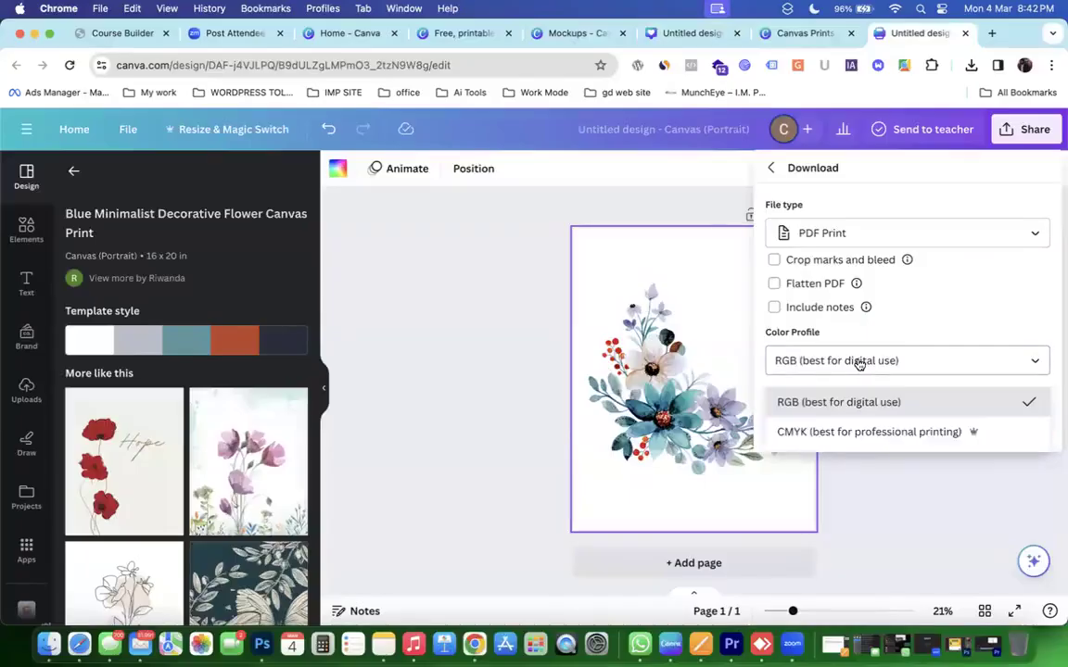
pyautogui.click(850, 411)
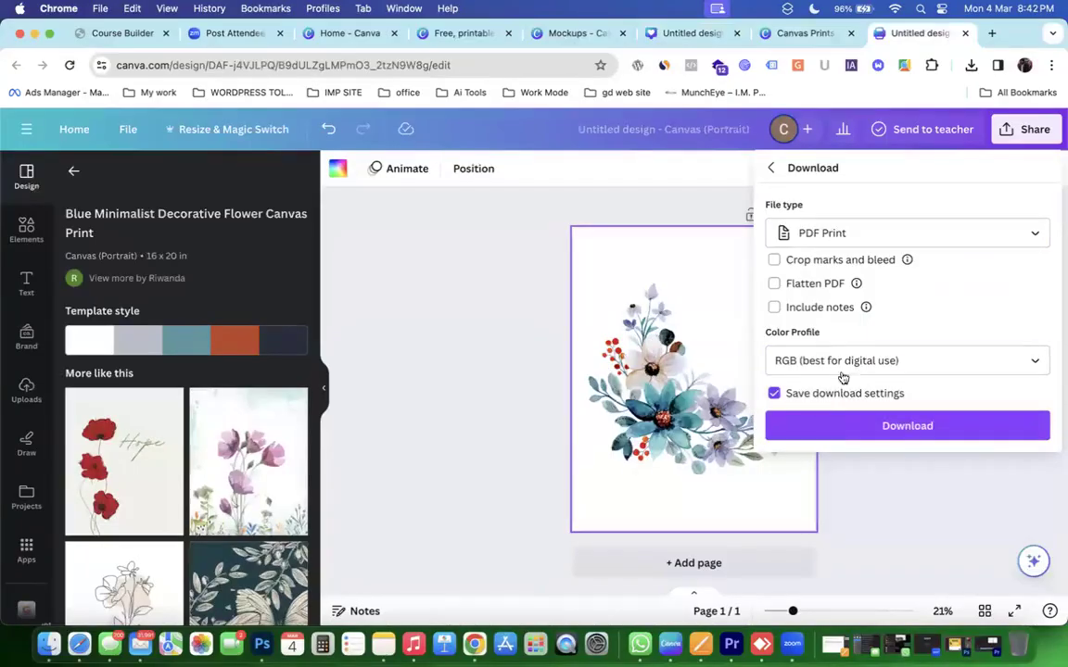
pyautogui.click(844, 369)
pyautogui.click(856, 433)
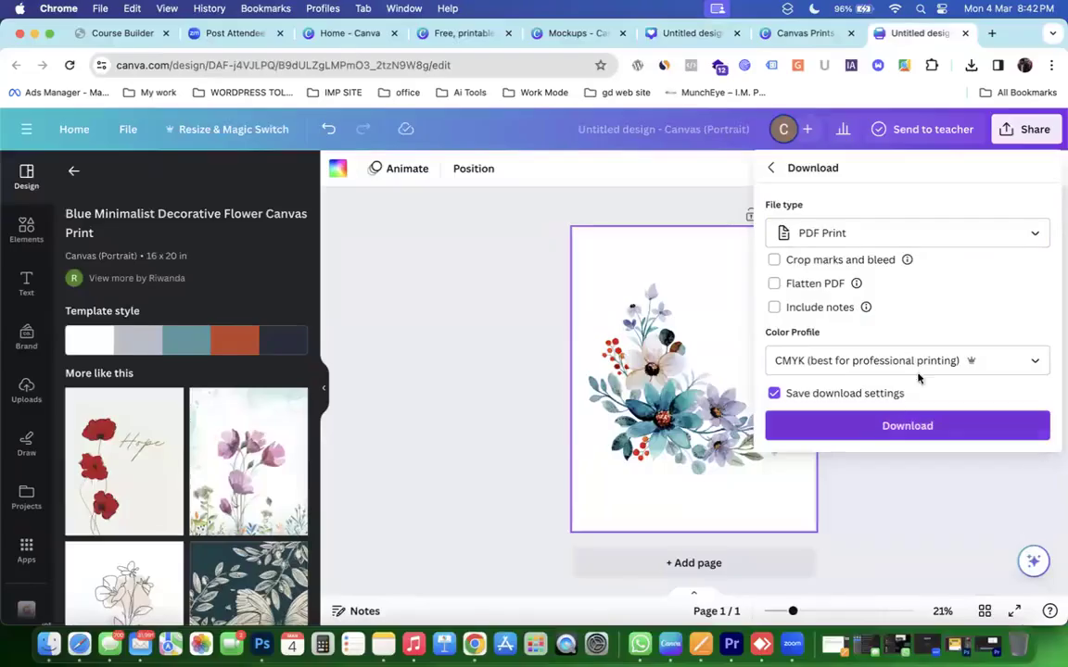
pyautogui.click(785, 286)
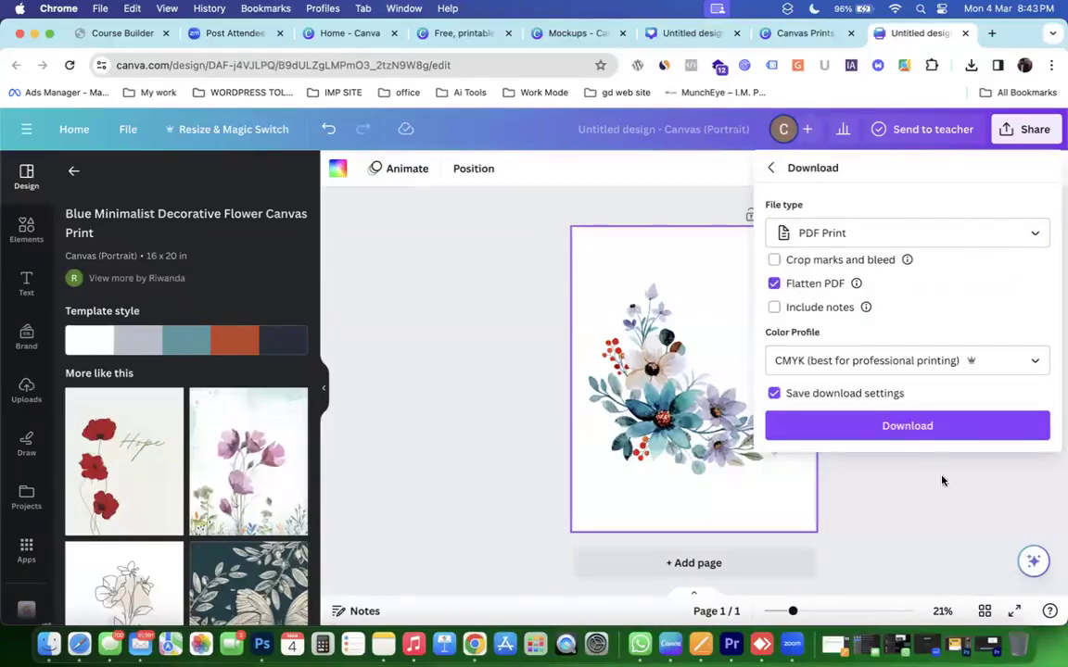
pyautogui.click(908, 426)
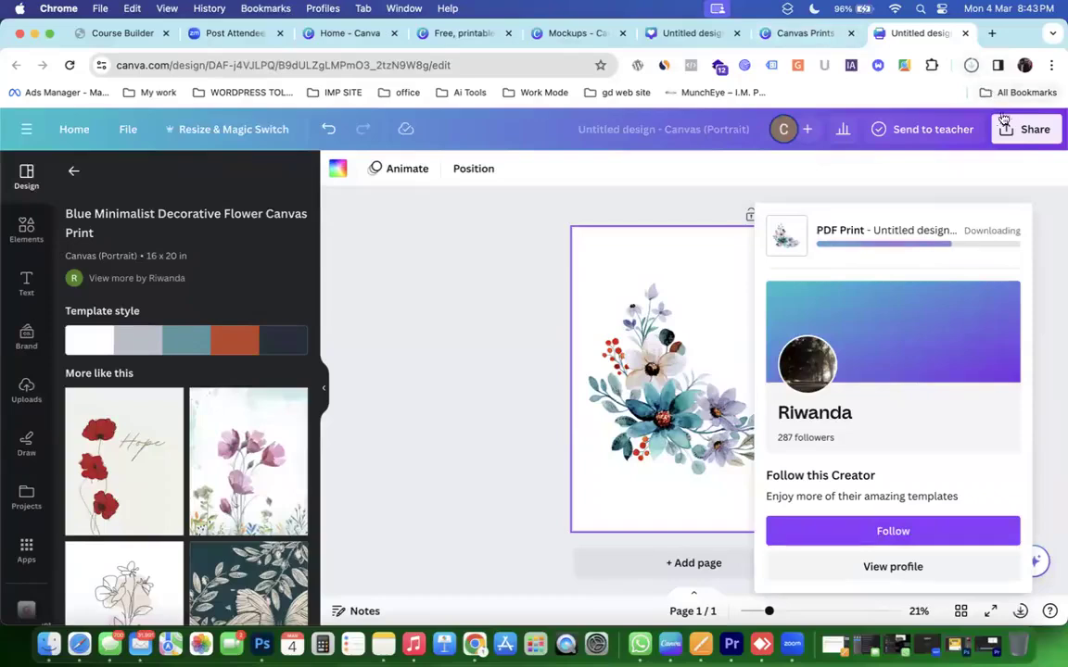
# Re-download the PDF Print keeping CMYK, then view Chrome's recent downloads list.
pyautogui.click(1025, 135)
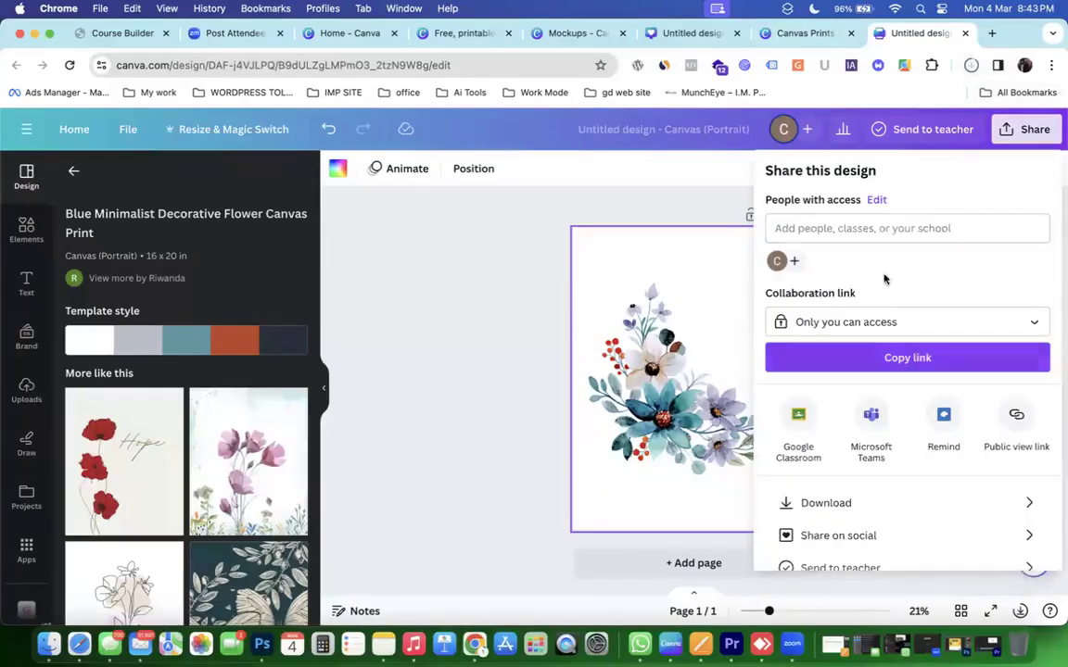
pyautogui.click(852, 502)
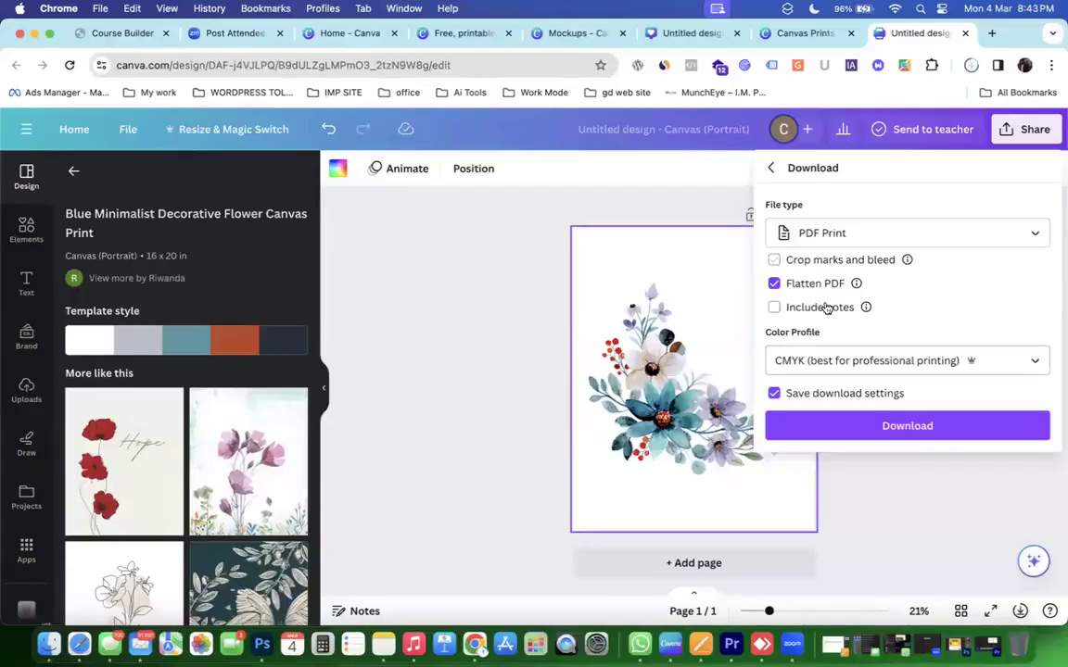
pyautogui.click(848, 363)
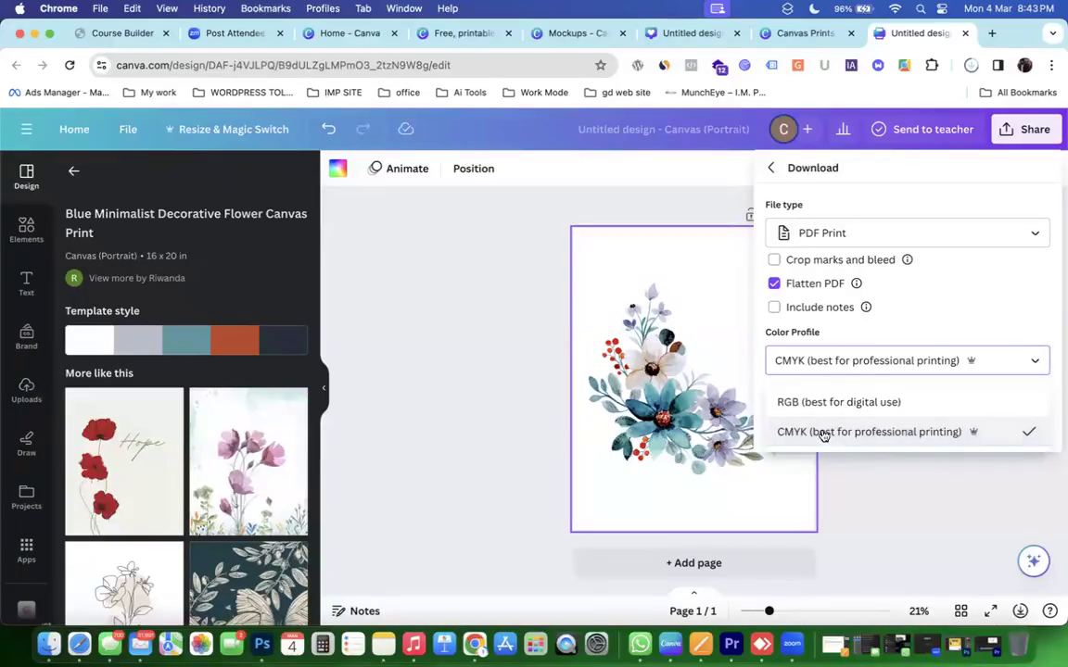
pyautogui.click(823, 434)
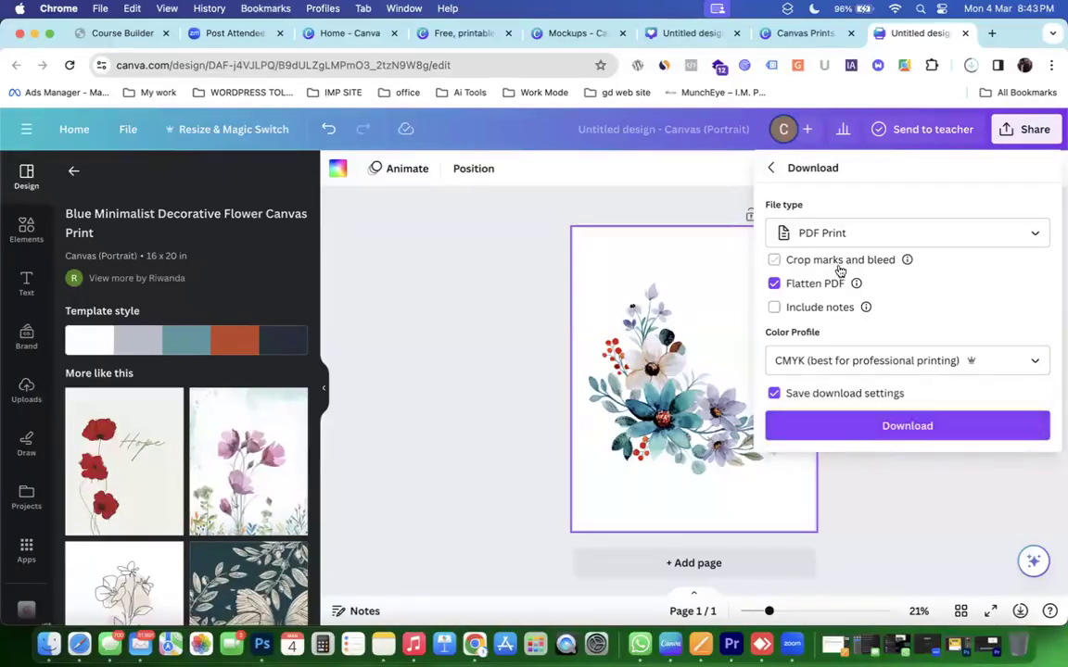
pyautogui.click(771, 167)
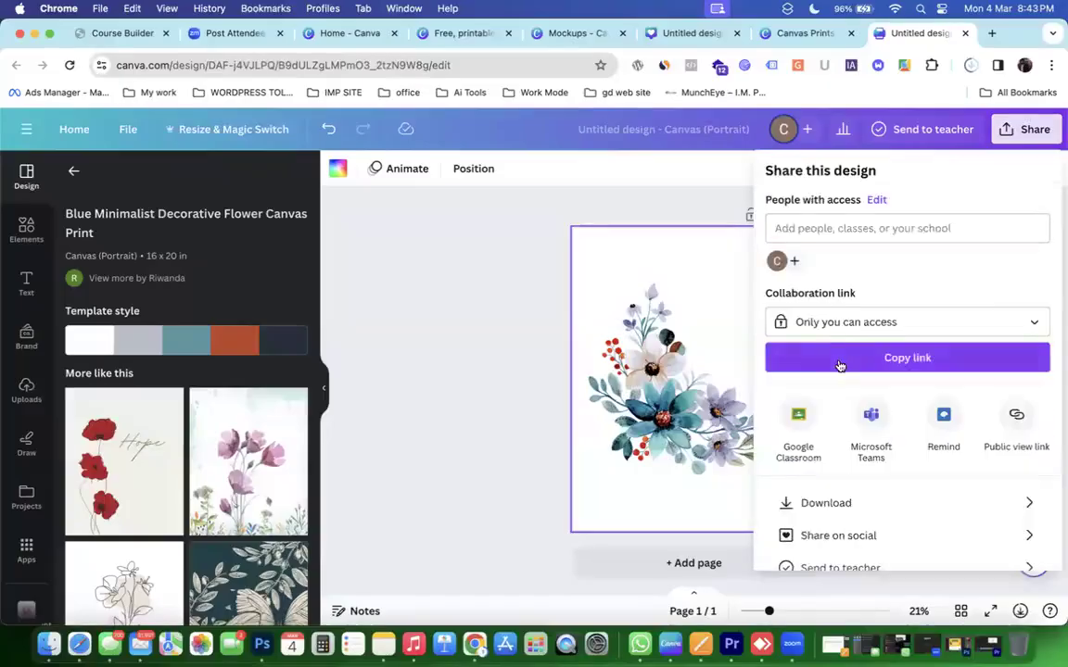
pyautogui.scroll(-2, 839, 363)
pyautogui.scroll(2, 839, 363)
pyautogui.scroll(-2, 839, 362)
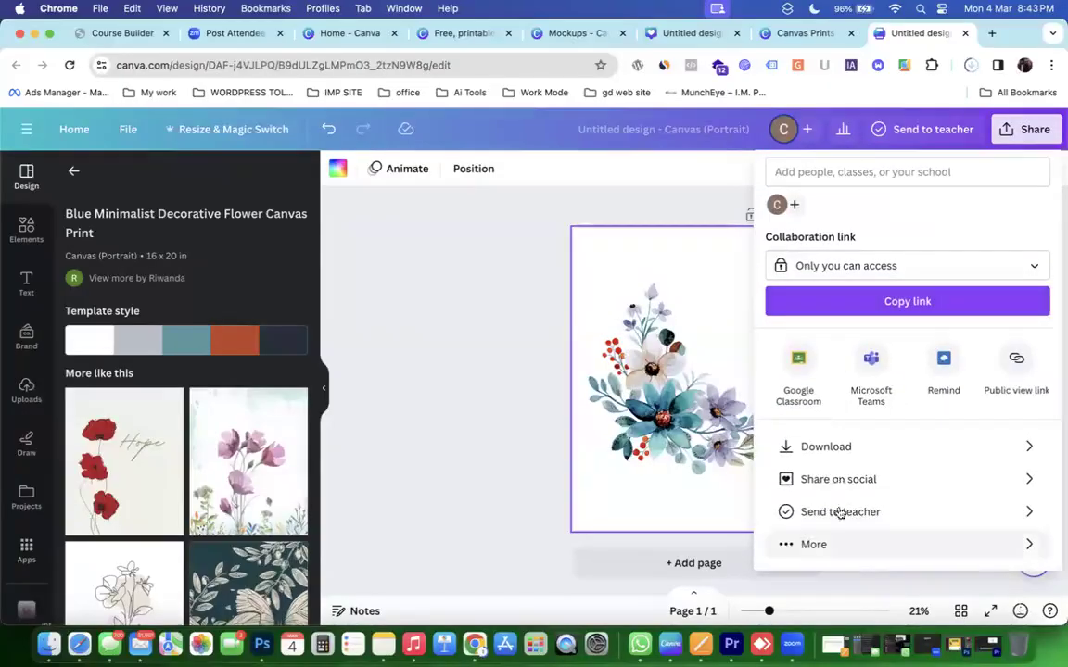
pyautogui.click(839, 452)
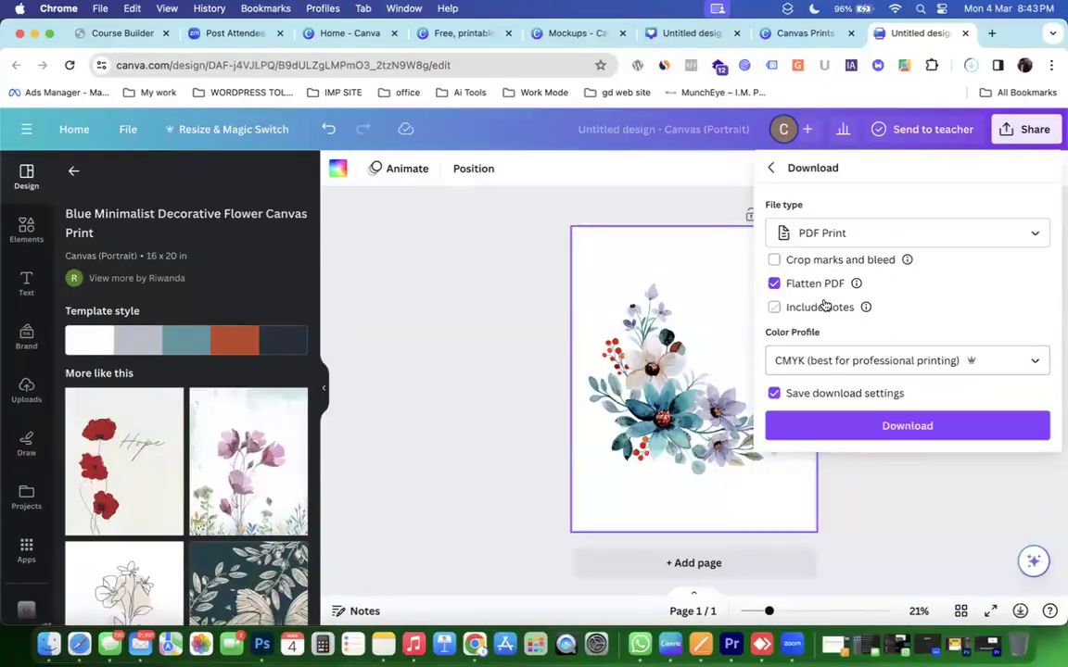
pyautogui.click(820, 233)
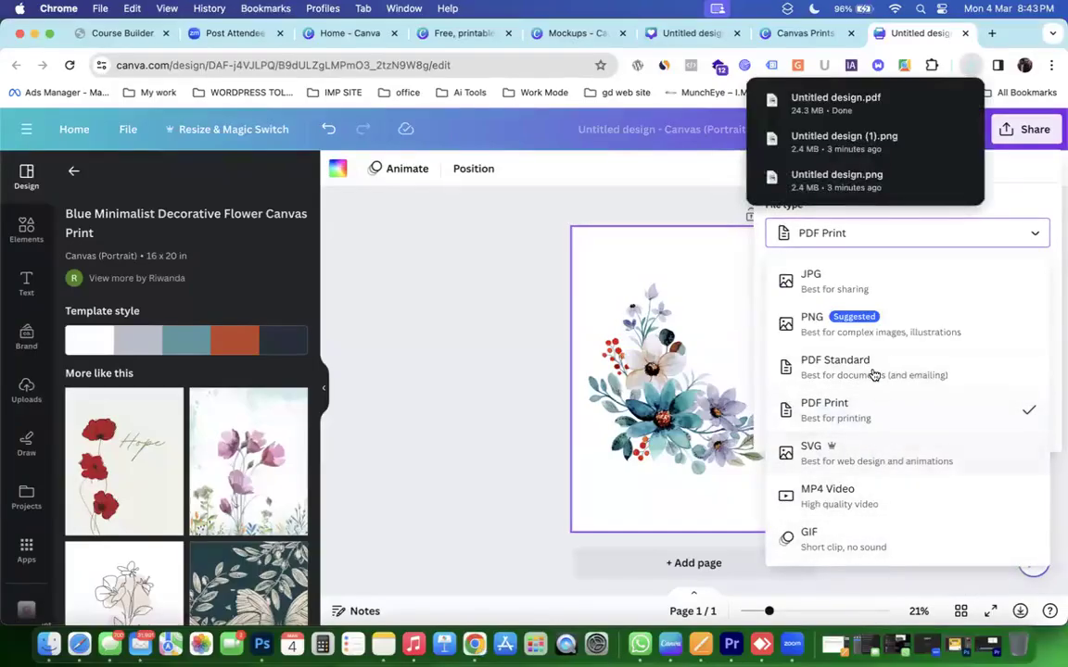
pyautogui.click(861, 413)
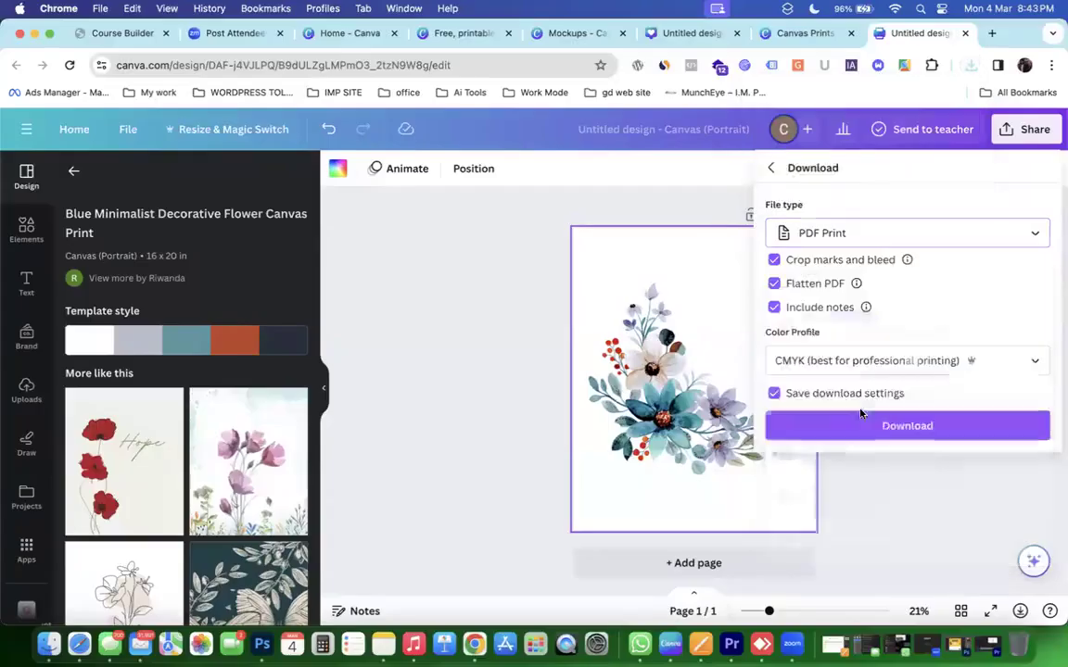
pyautogui.click(880, 422)
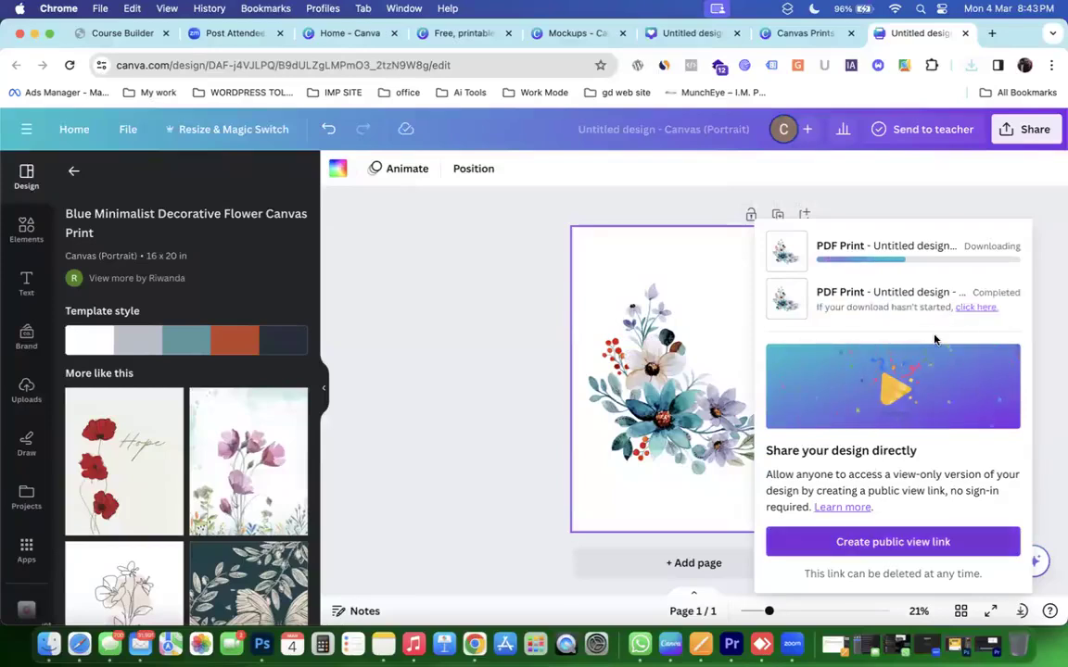
pyautogui.click(970, 65)
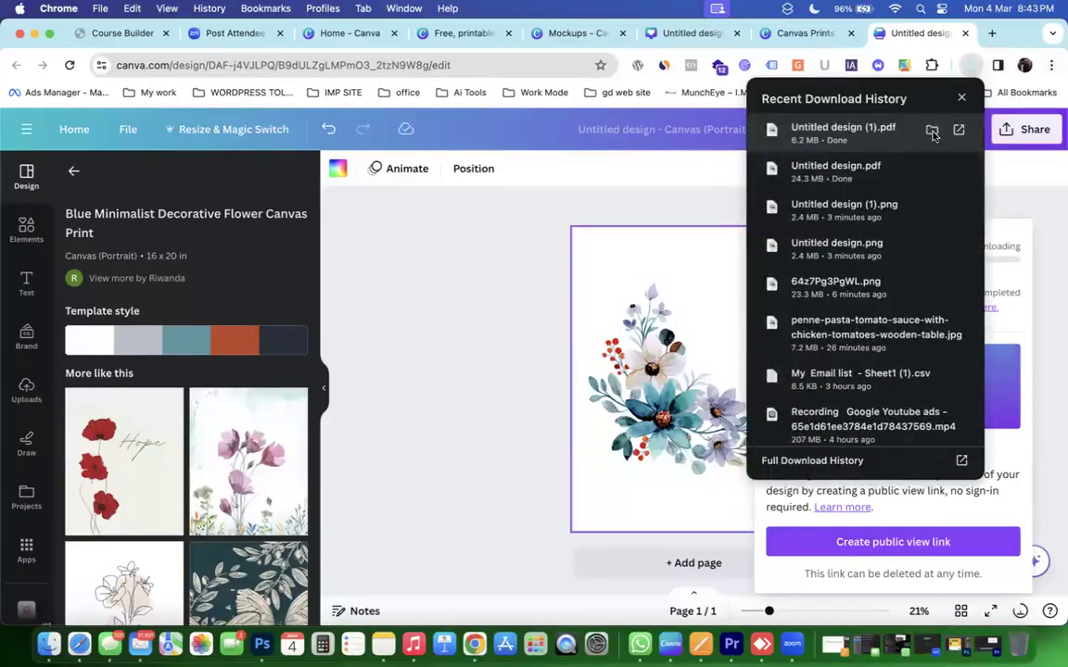
# Open Untitled design (1).pdf in Preview, zoom over the floral print, then close it.
pyautogui.click(931, 131)
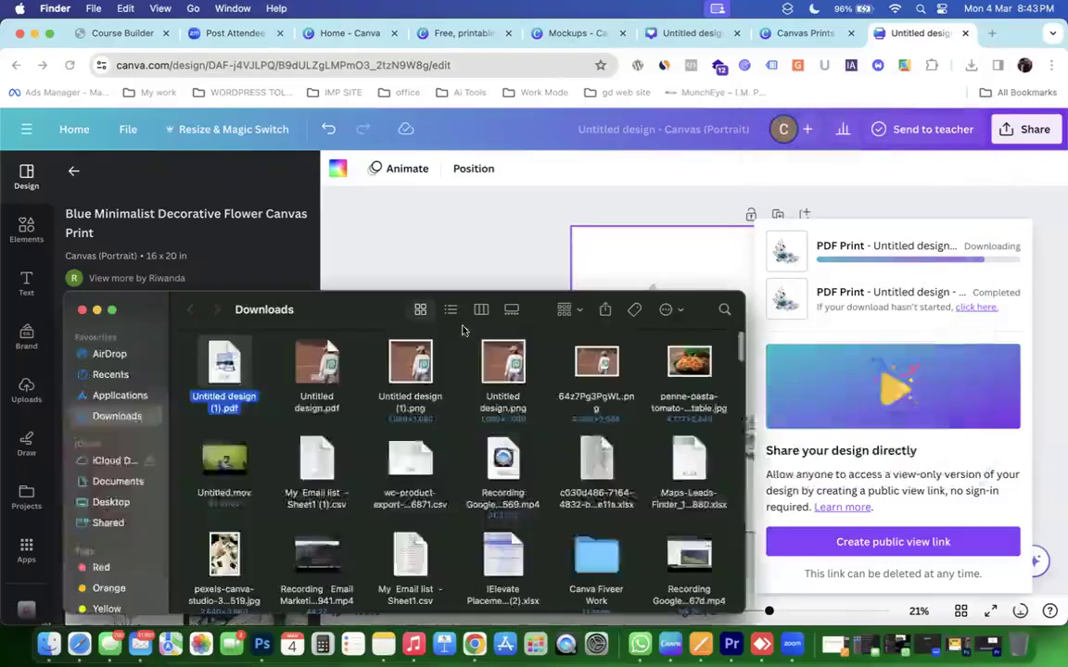
pyautogui.doubleClick(204, 371)
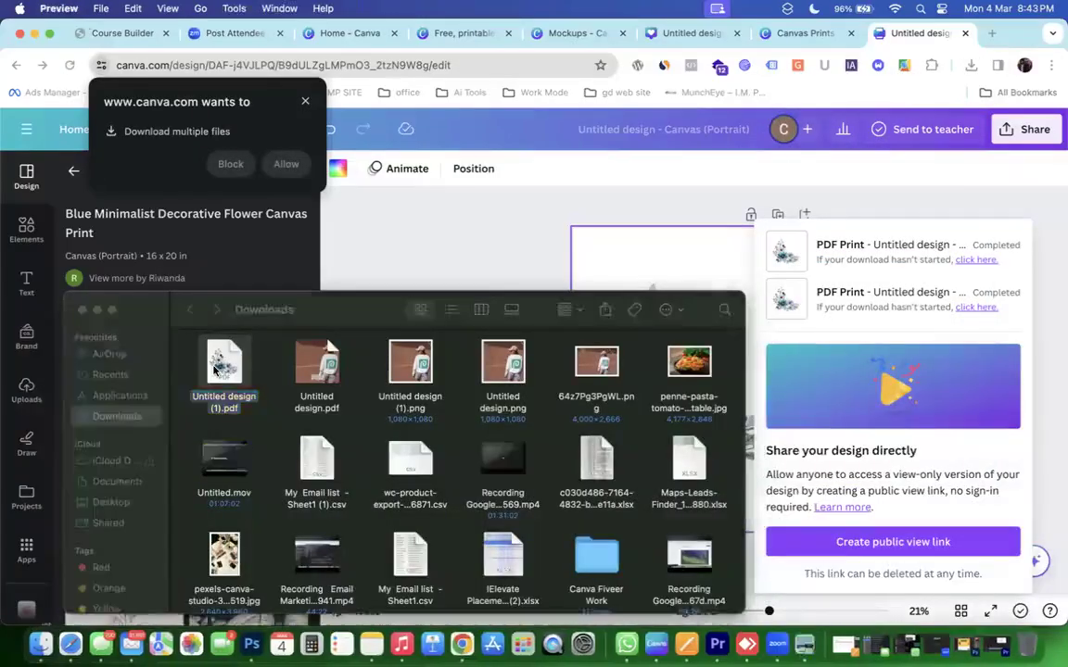
pyautogui.scroll(-10, 364, 338)
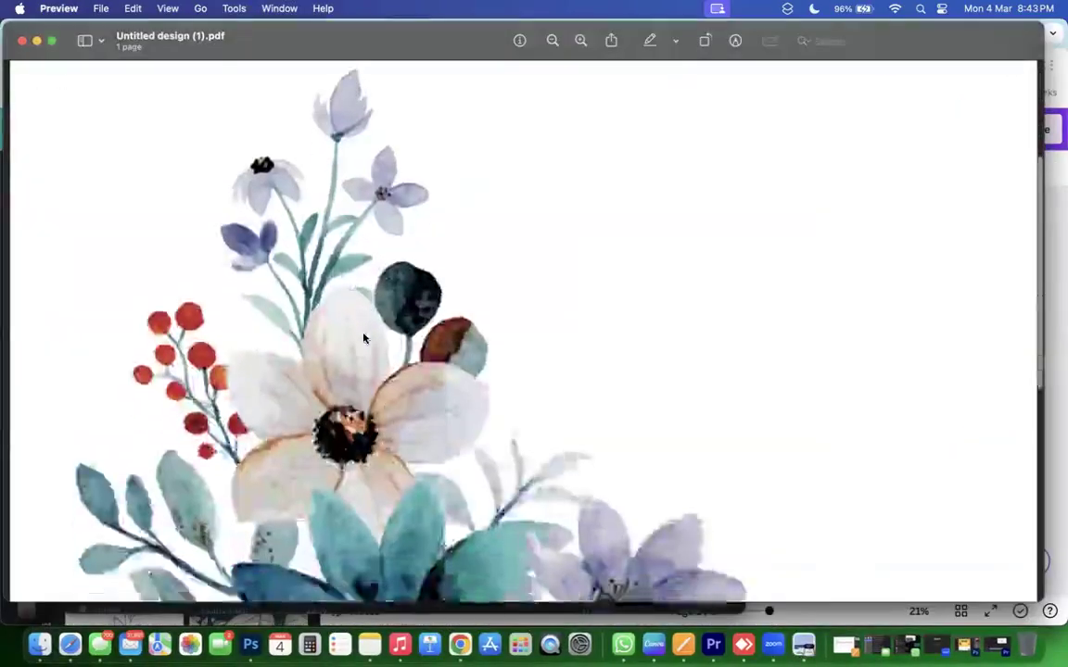
pyautogui.scroll(-5, 367, 331)
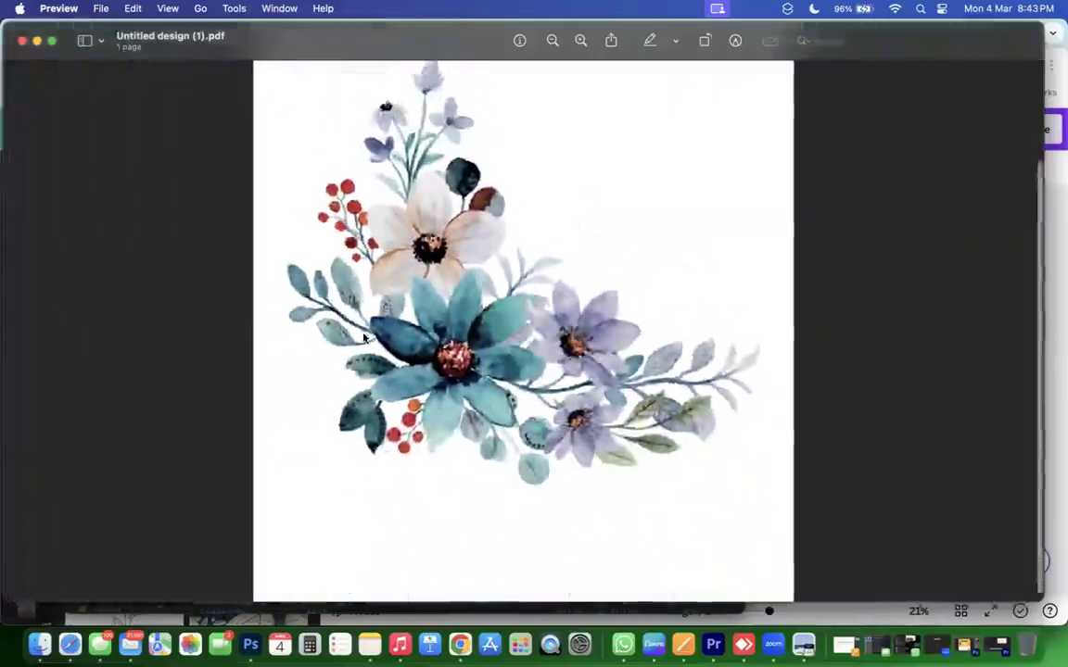
pyautogui.scroll(10, 367, 331)
pyautogui.scroll(-10, 367, 331)
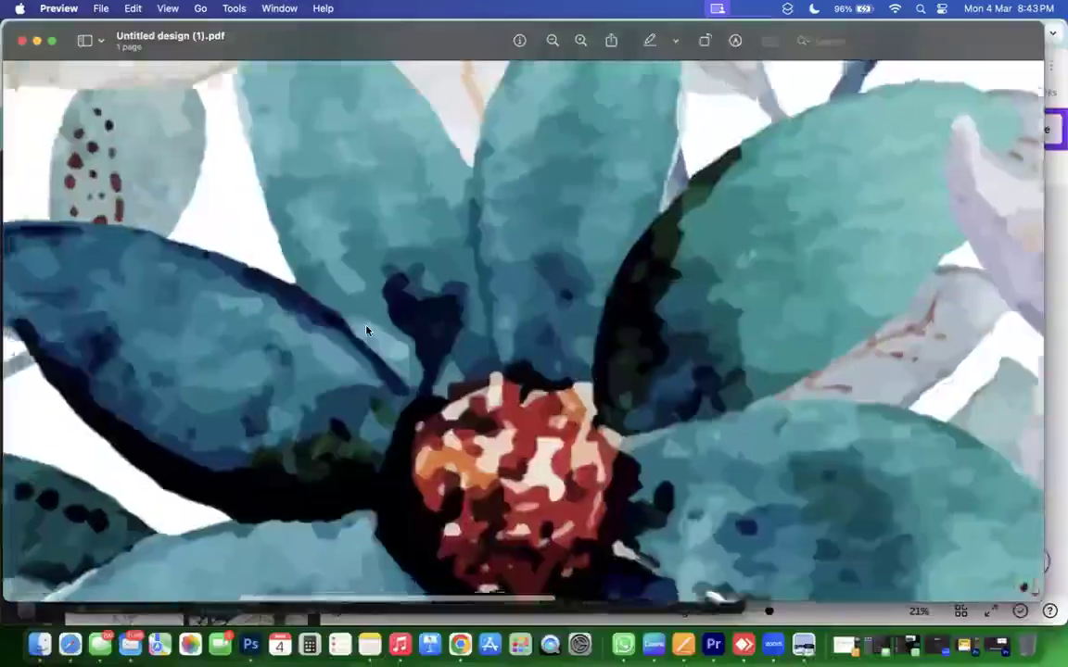
pyautogui.scroll(-3, 303, 436)
pyautogui.scroll(8, 303, 435)
pyautogui.scroll(-4, 301, 438)
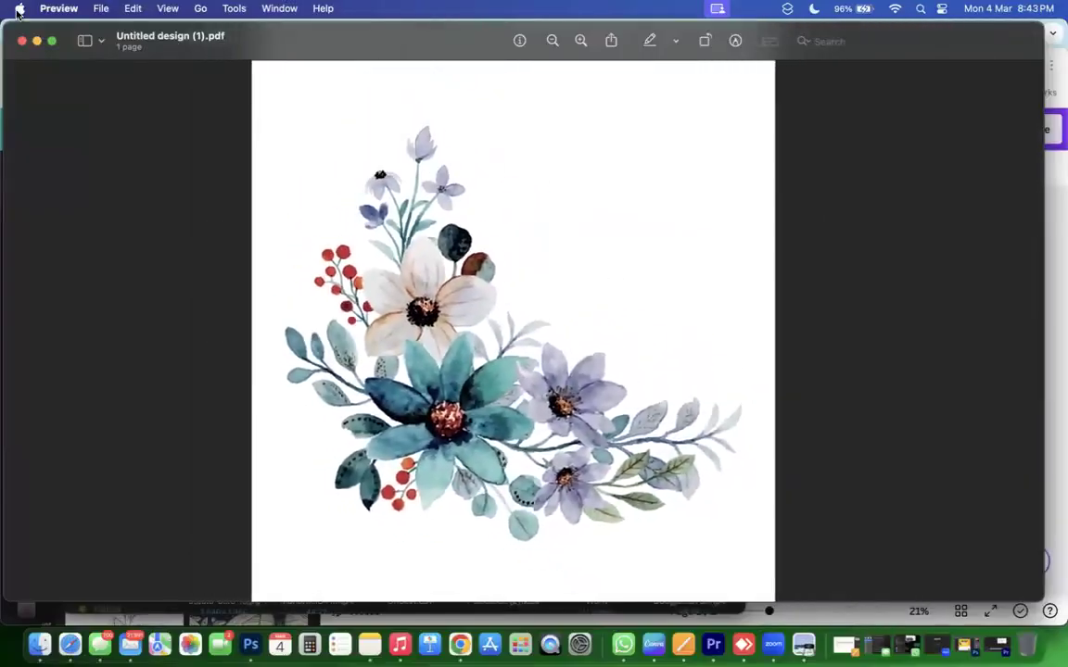
pyautogui.click(23, 41)
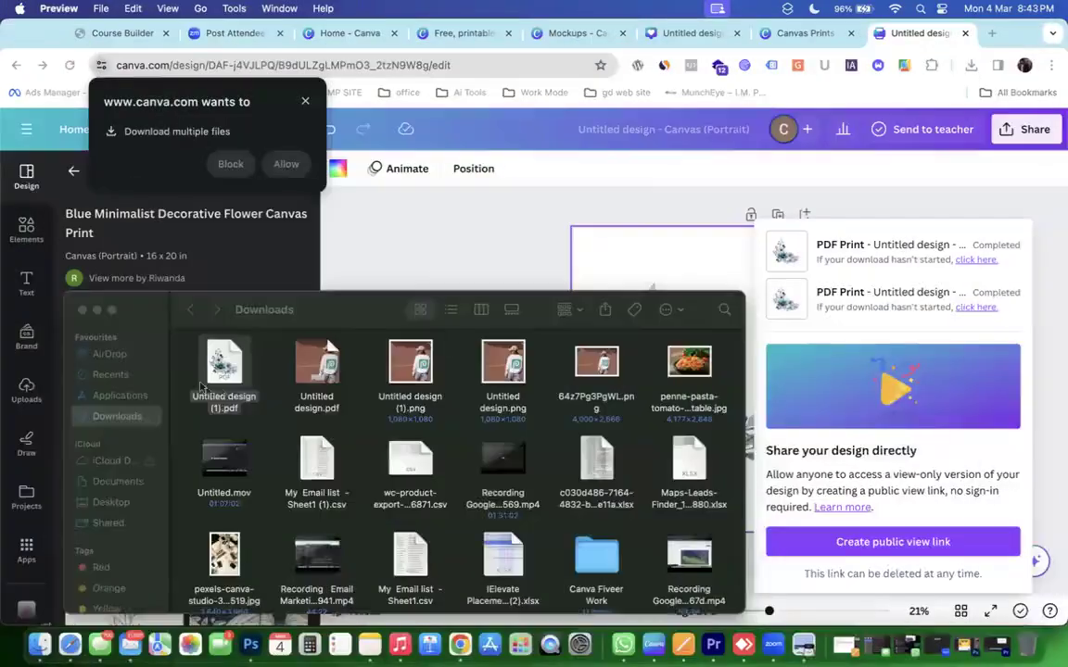
# Trash the six downloaded Untitled design PDFs and PNGs and close Chrome's 'Download multiple files' popup.
pyautogui.moveTo(190, 369); pyautogui.dragTo(702, 365)
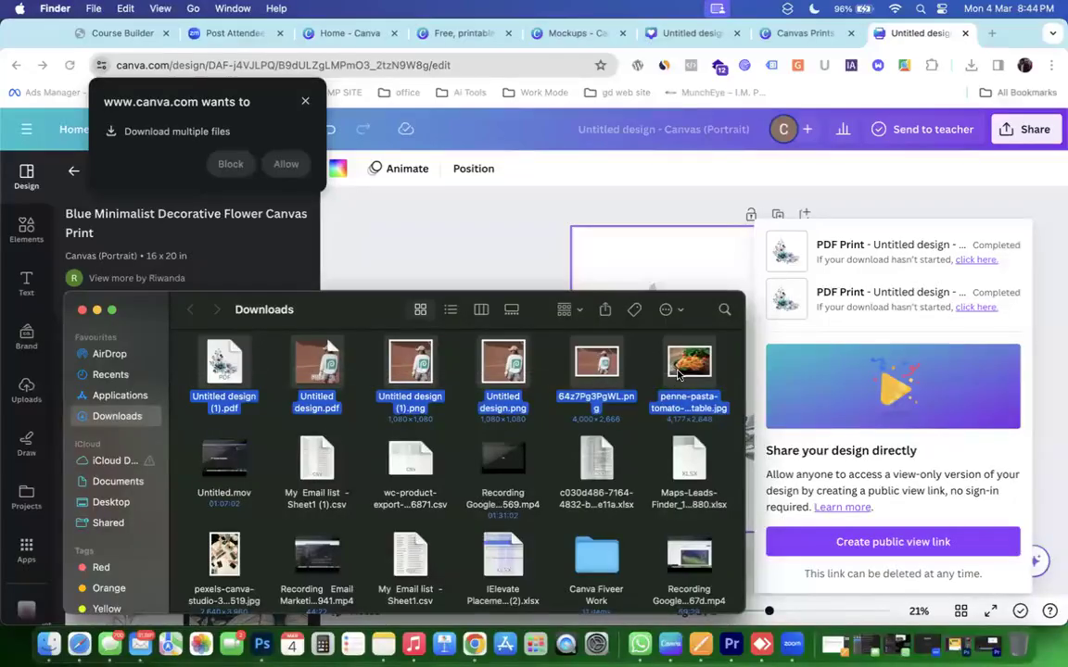
pyautogui.moveTo(677, 374); pyautogui.dragTo(1020, 628)
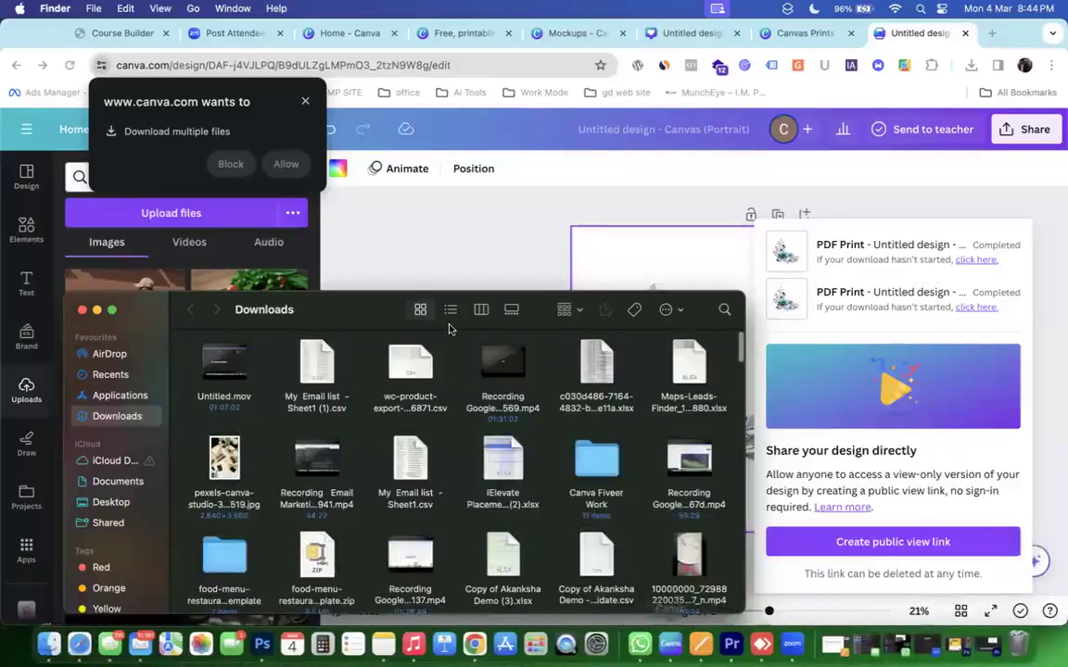
pyautogui.click(74, 280)
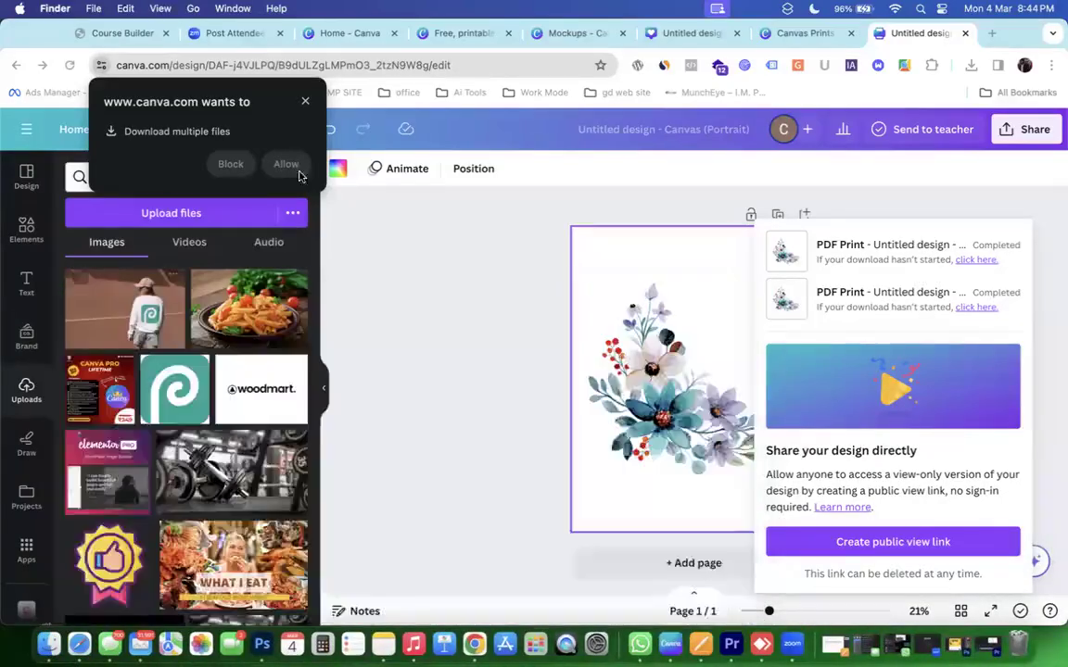
pyautogui.click(306, 100)
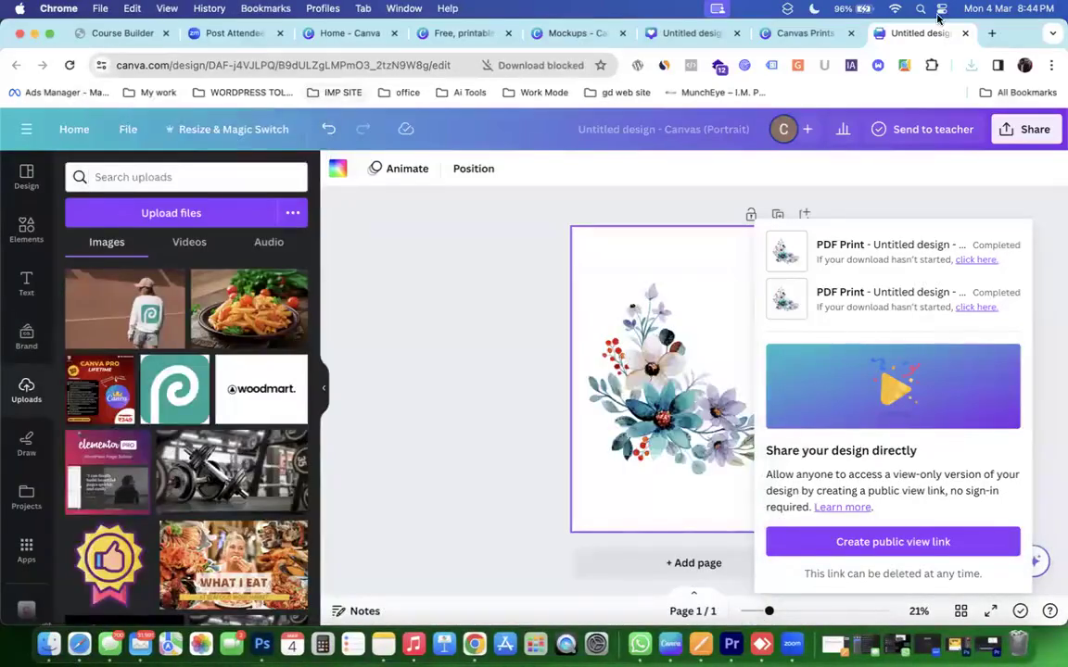
# Close both Untitled design tabs plus the Canvas Prints and Mockups tabs, keeping the T-shirt templates page.
pyautogui.click(965, 32)
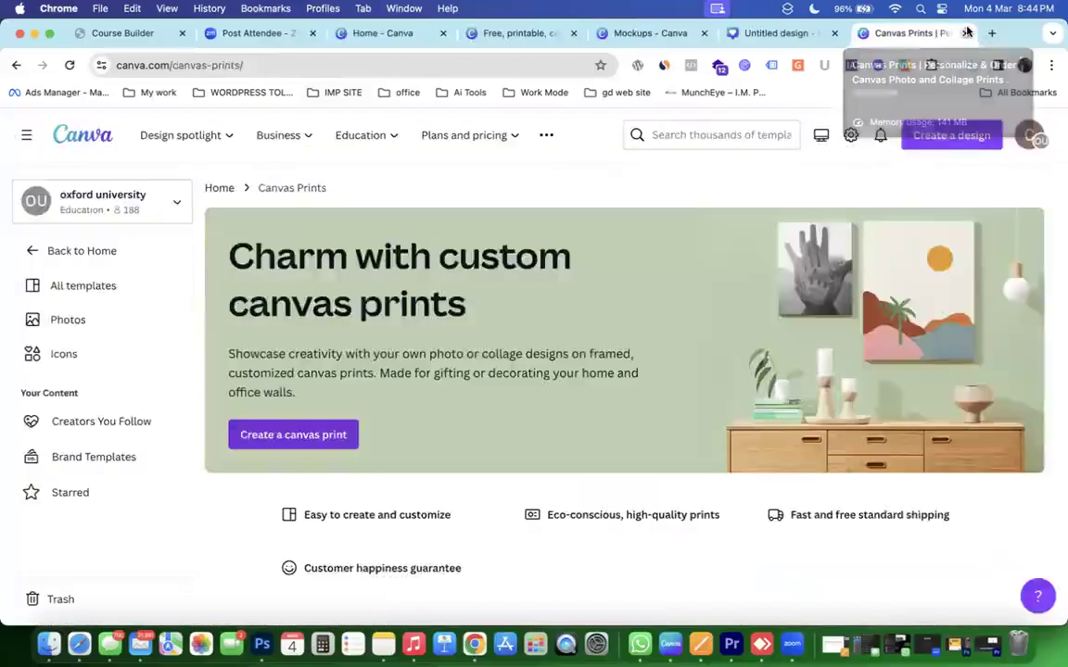
pyautogui.click(967, 32)
pyautogui.click(964, 32)
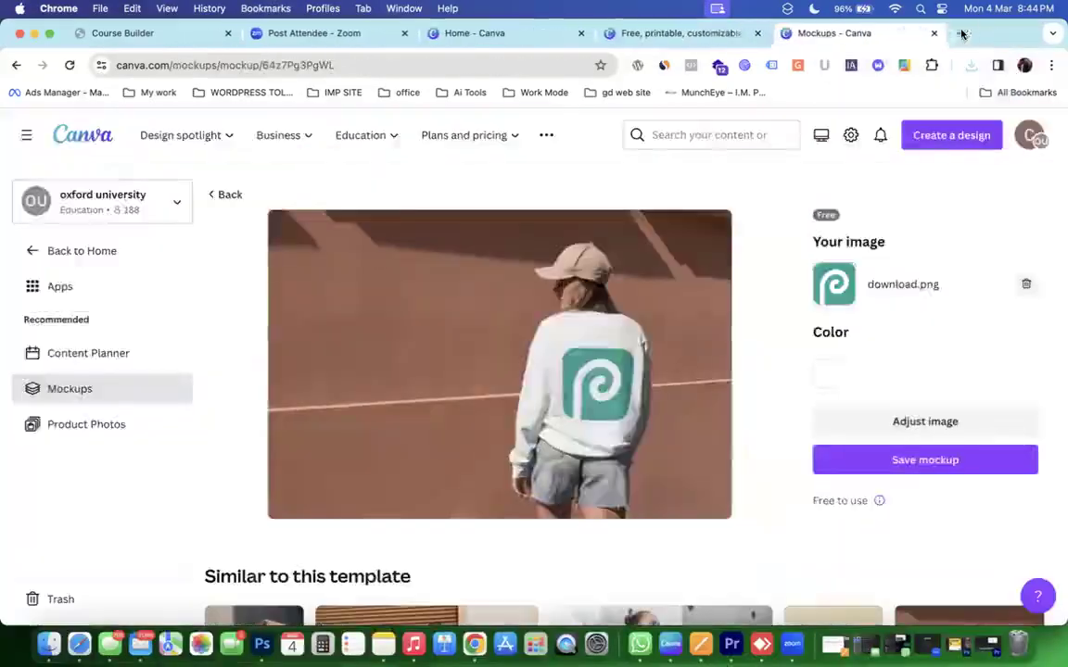
pyautogui.click(934, 33)
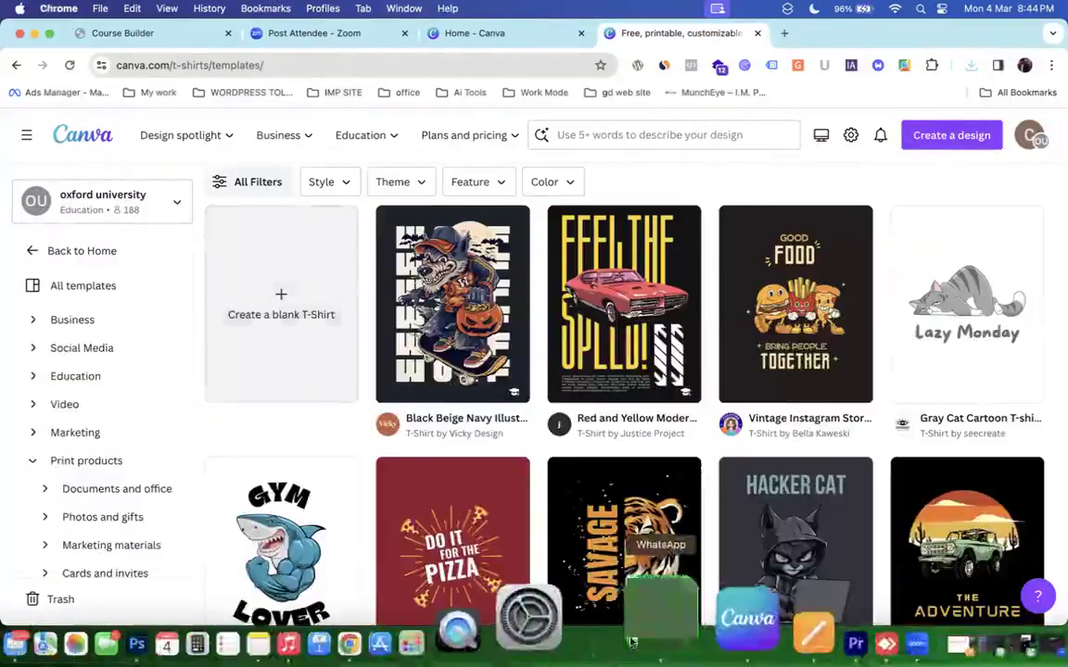
pyautogui.click(682, 626)
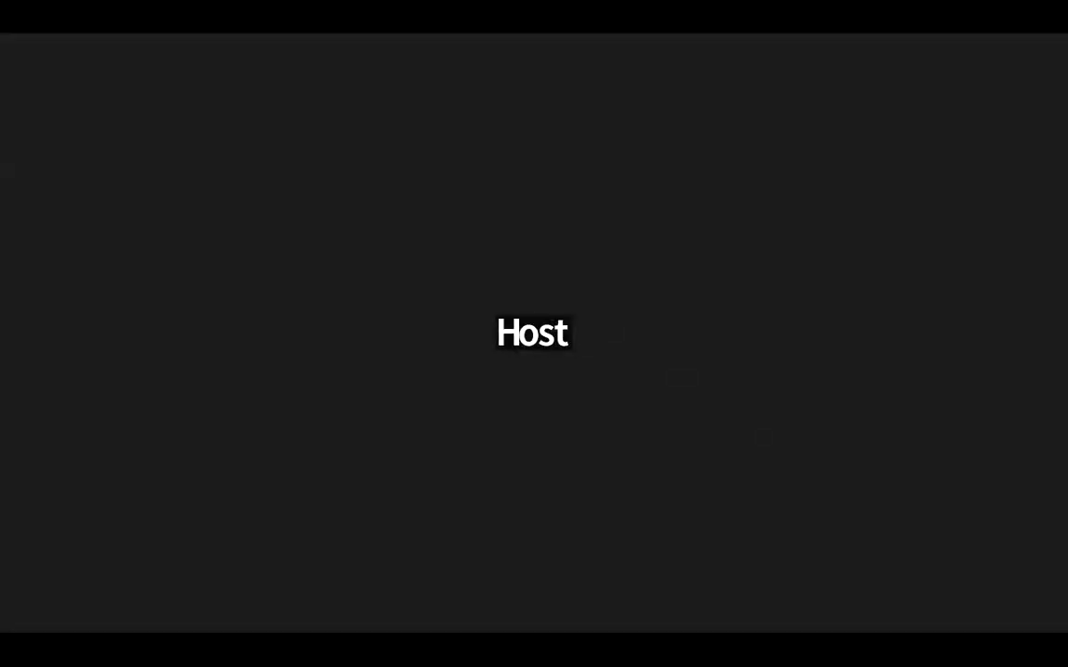